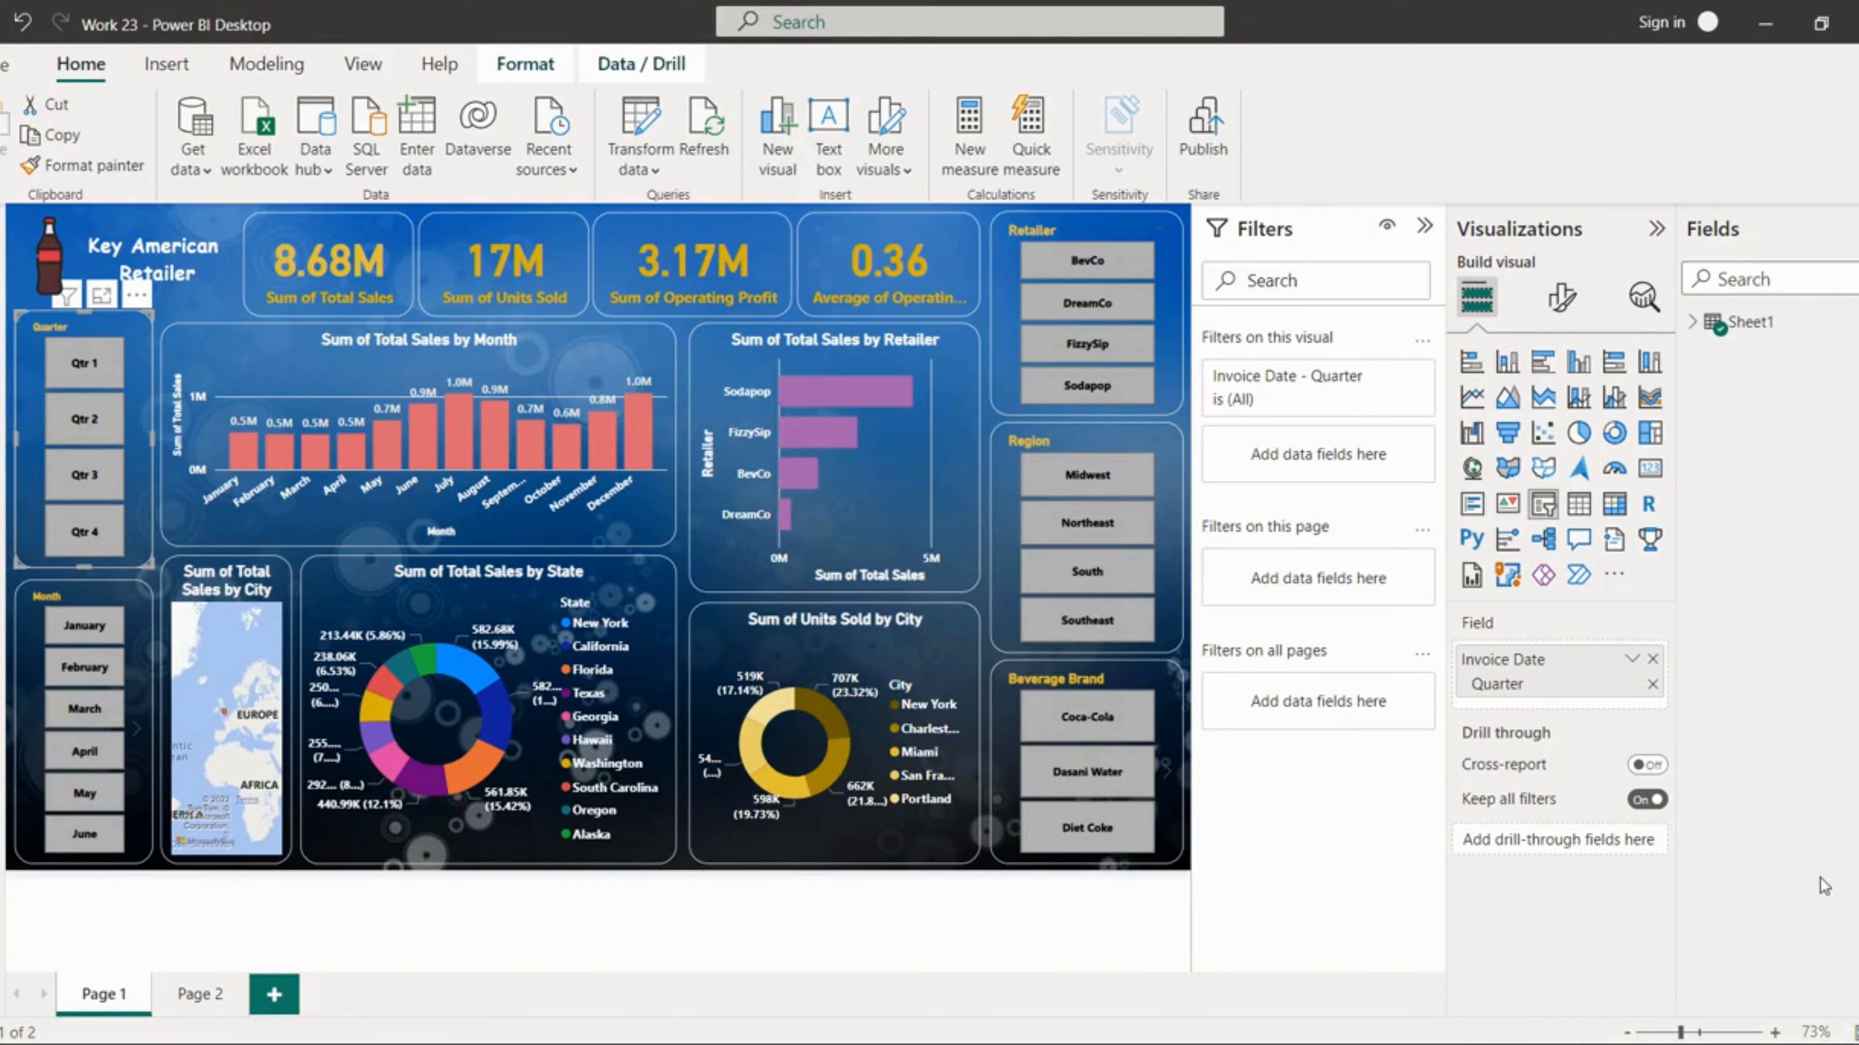
Step: Filter the dashboard to Qtr 1 and Qtr 3, then to February, August and September in the month slicer
click(236, 309)
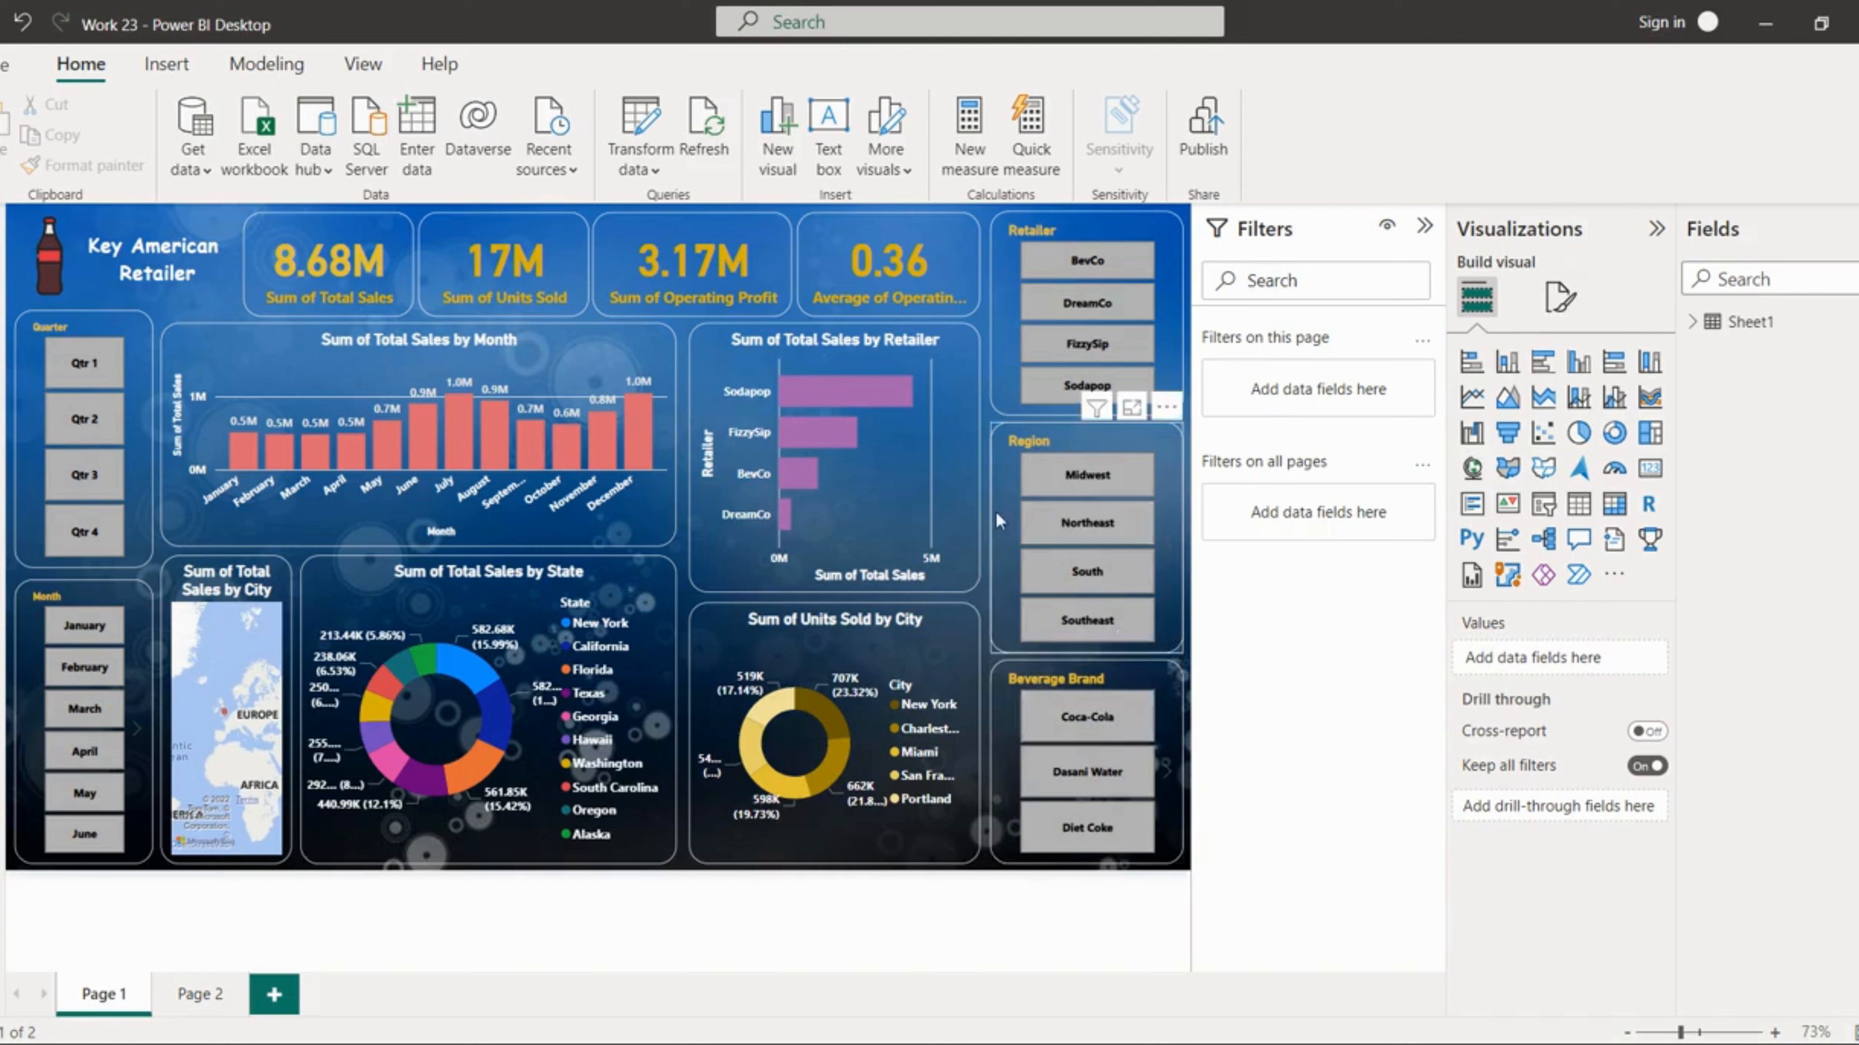
click(98, 371)
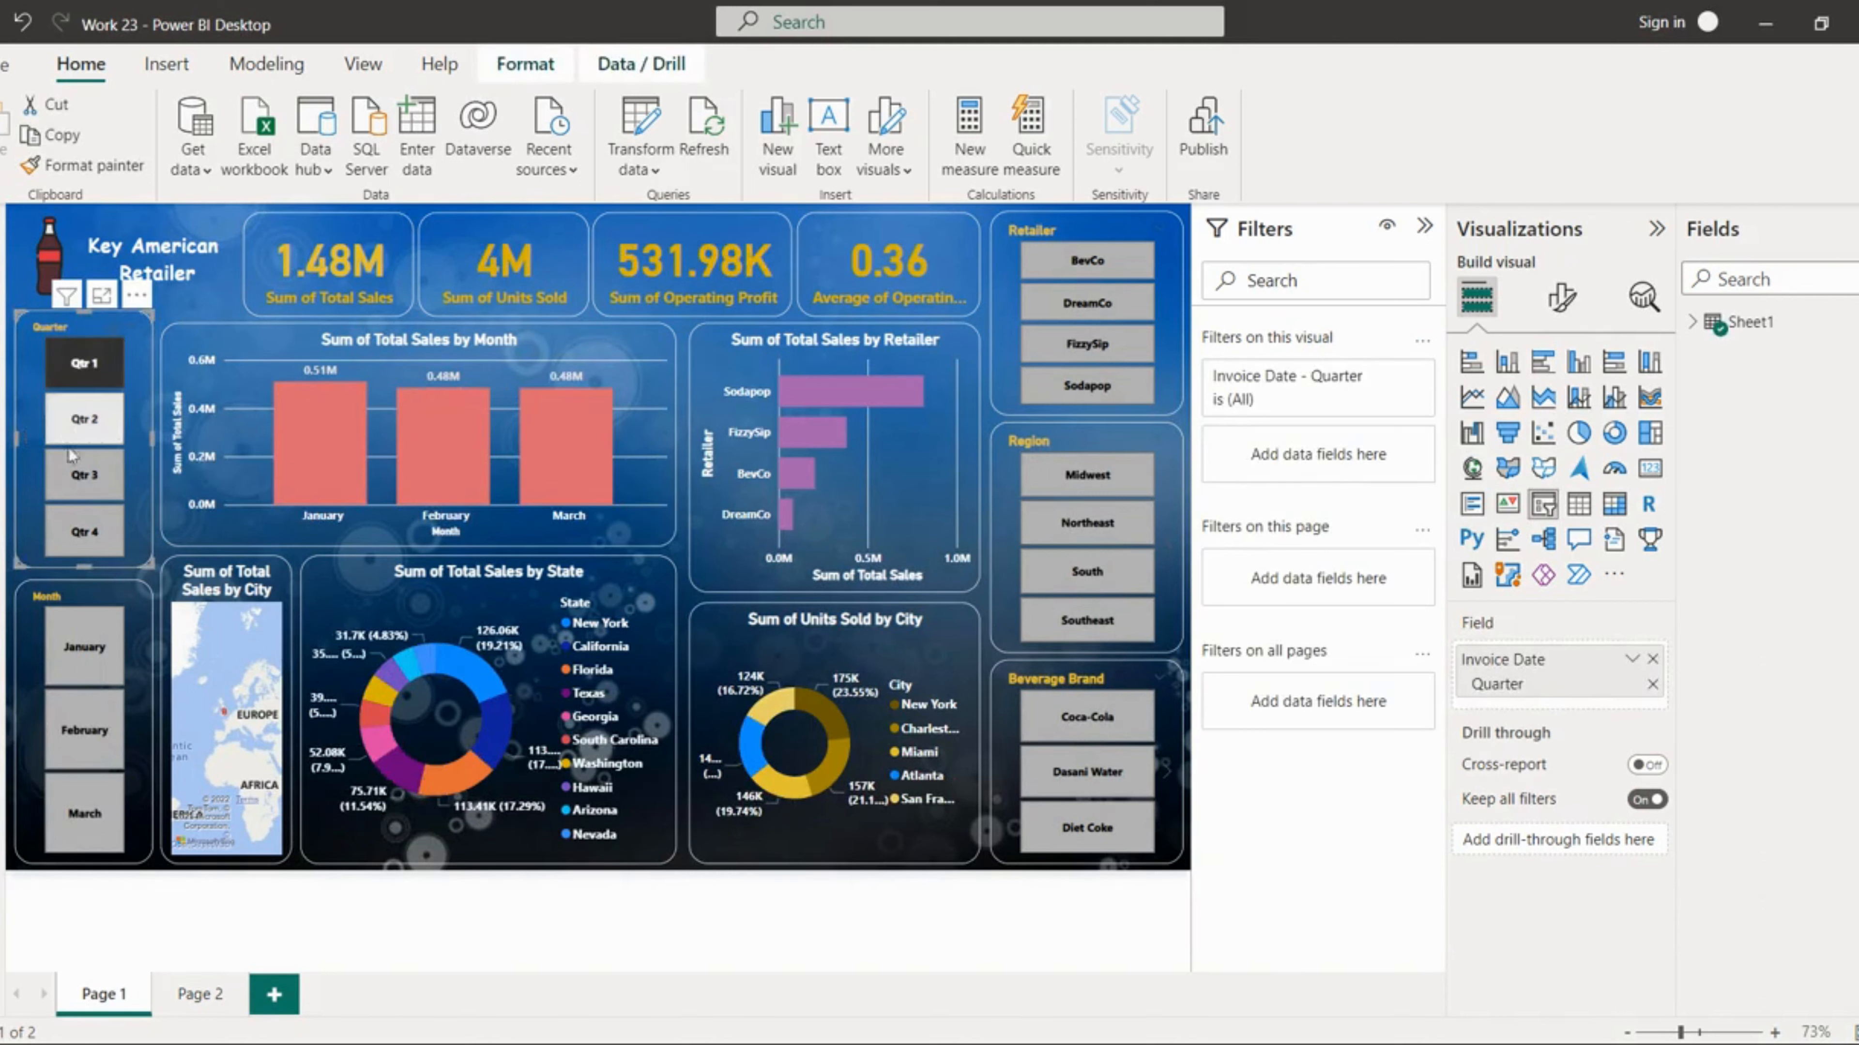
ctrl+click(68, 488)
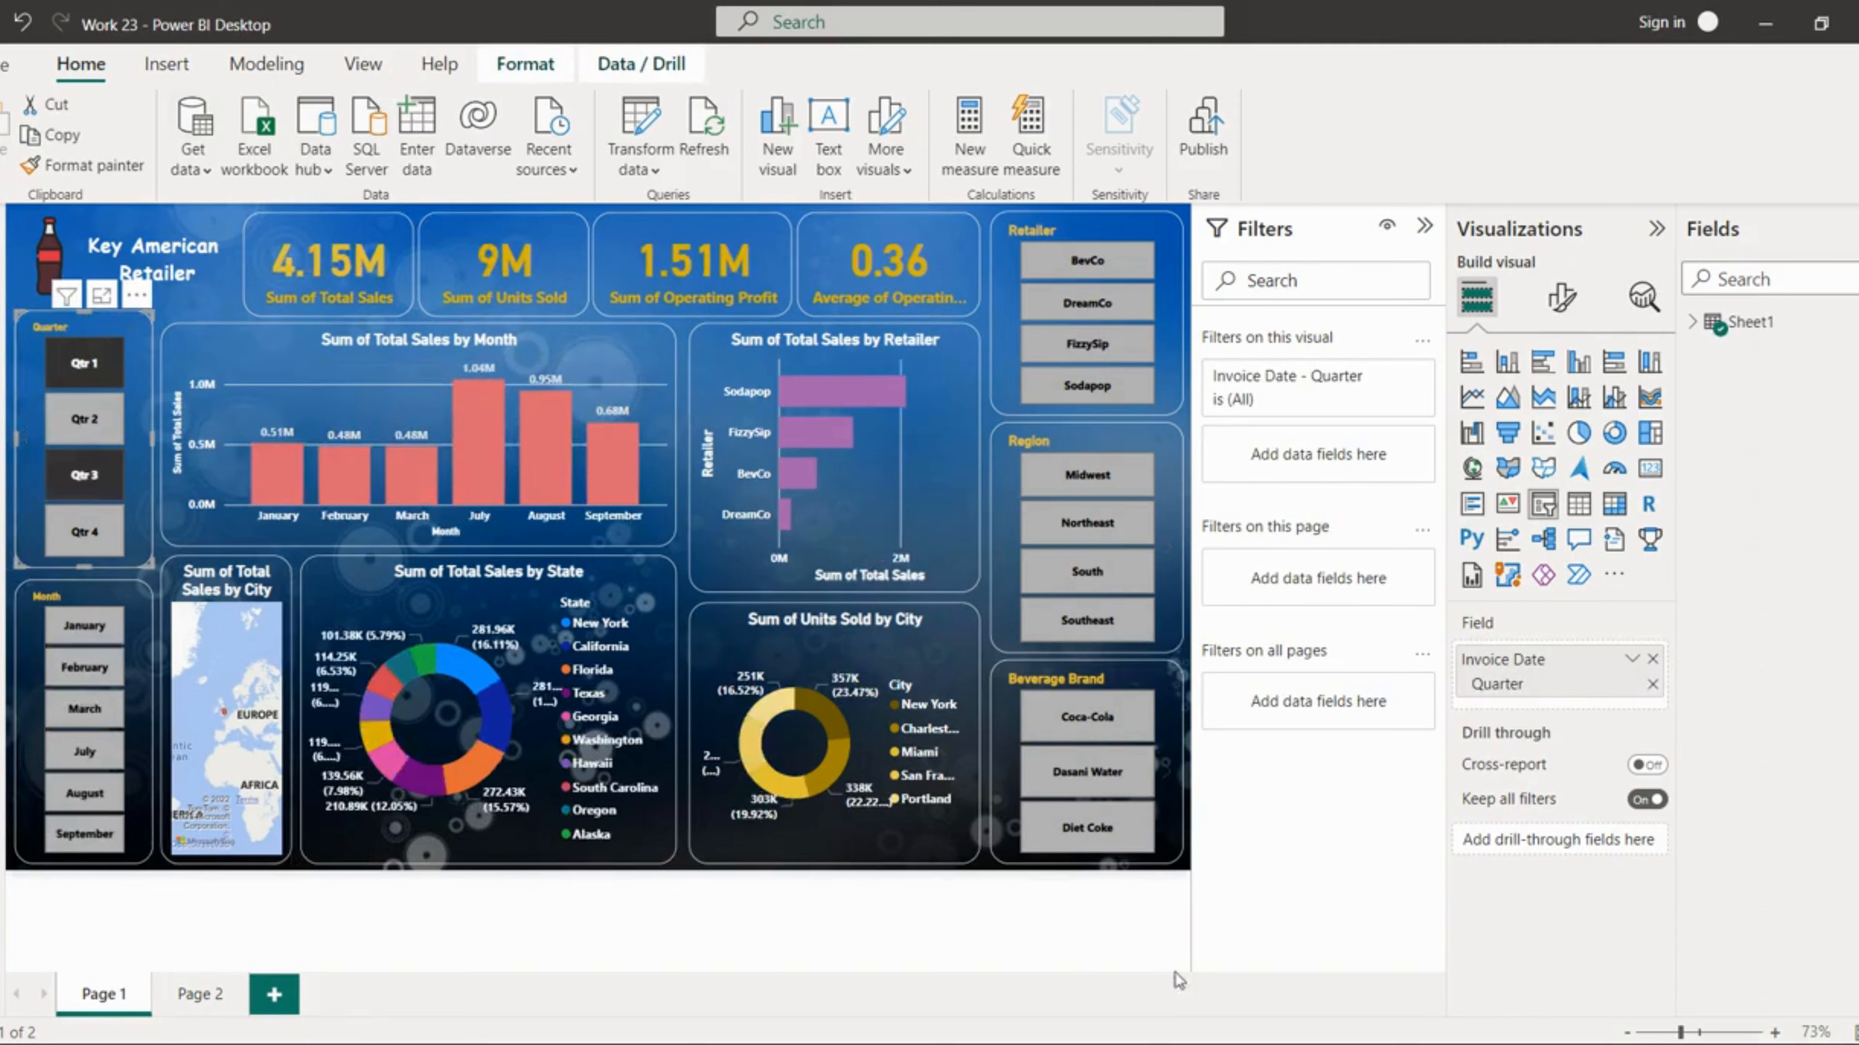
ctrl+click(76, 672)
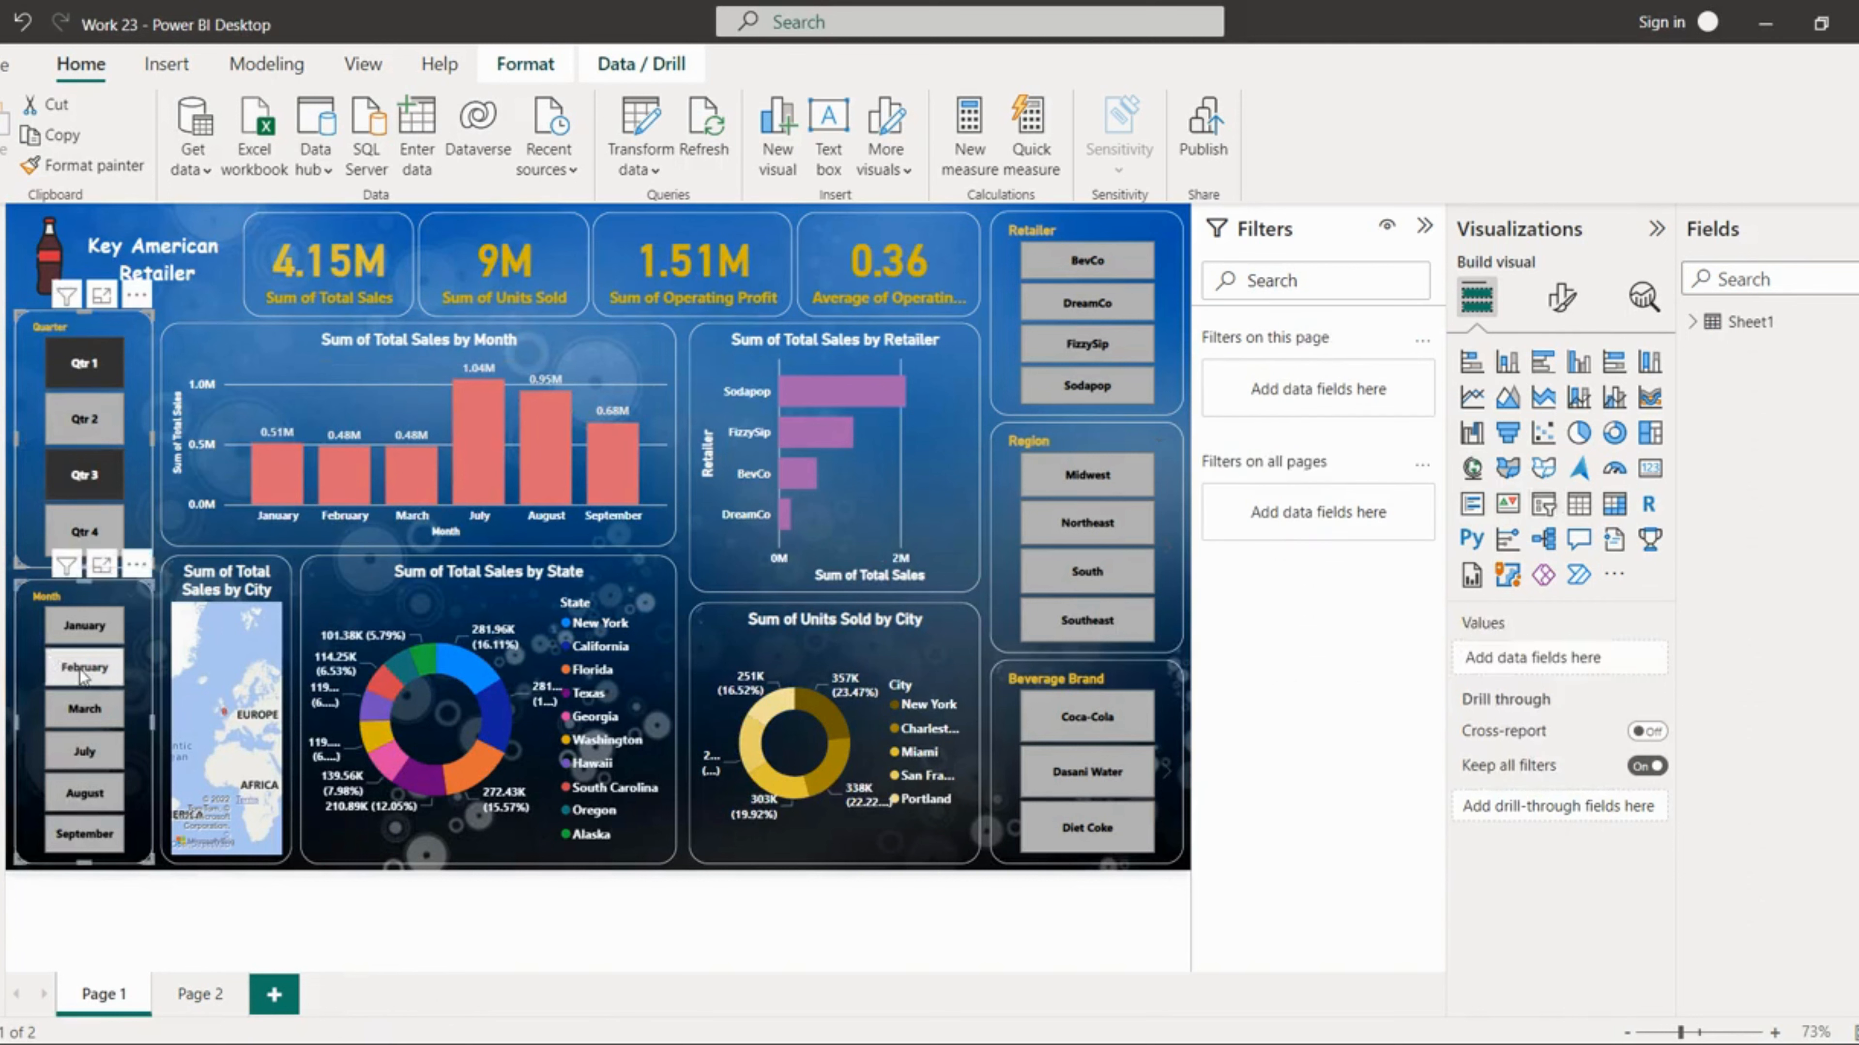
ctrl+click(104, 804)
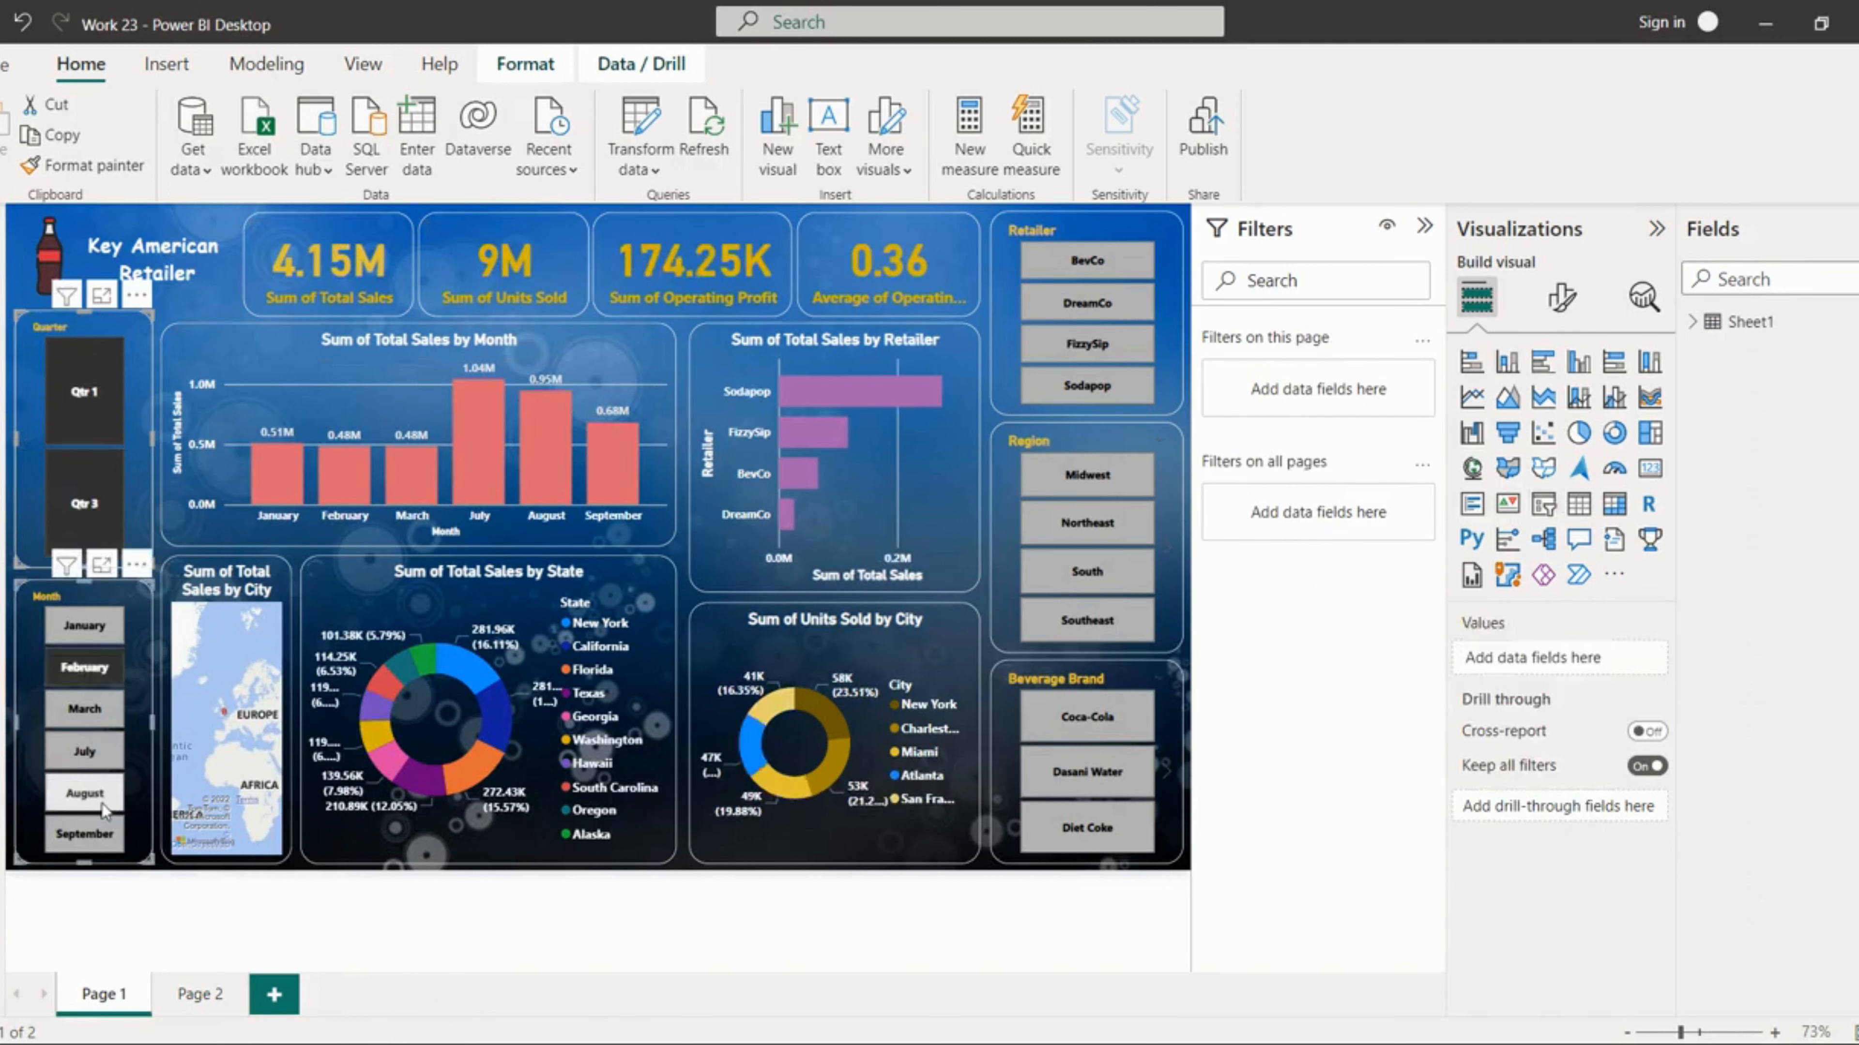
ctrl+click(103, 829)
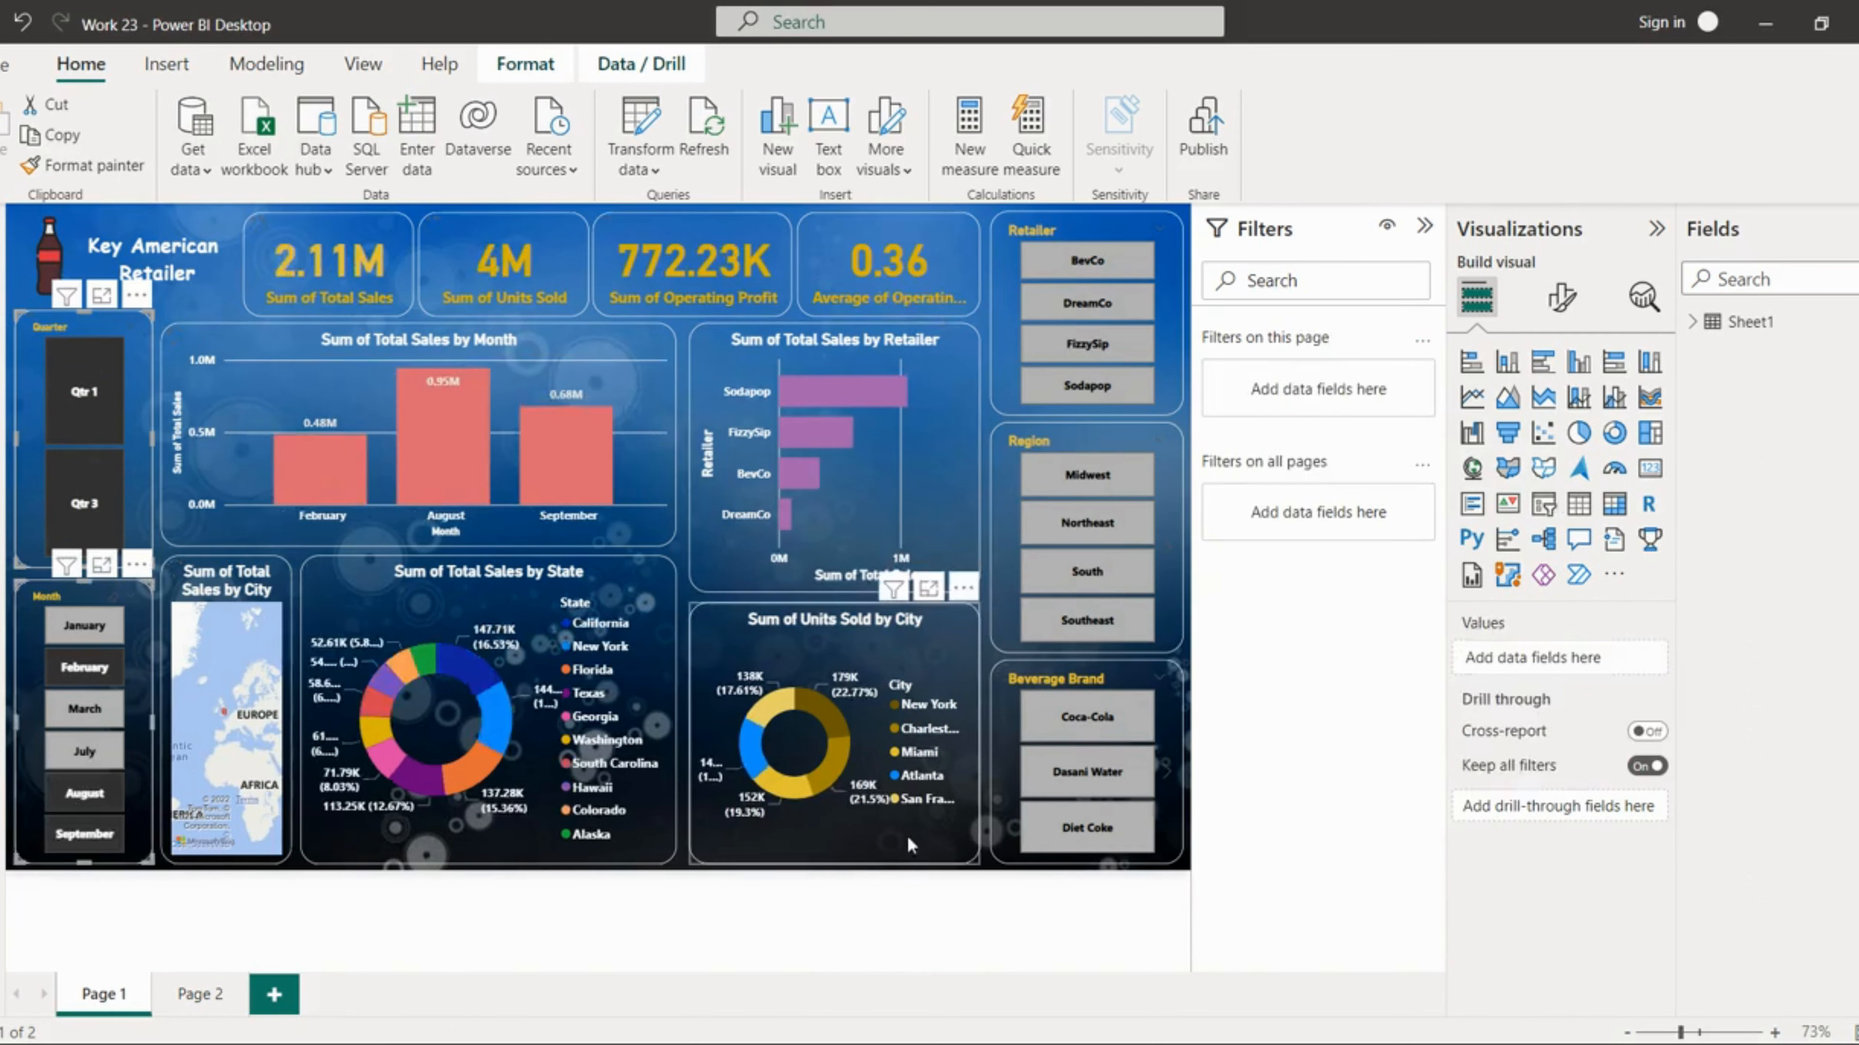
Step: Add slicer selections for the DreamCo and FizzySip retailers, Midwest and West regions, and the Dasani Water brand
click(1104, 306)
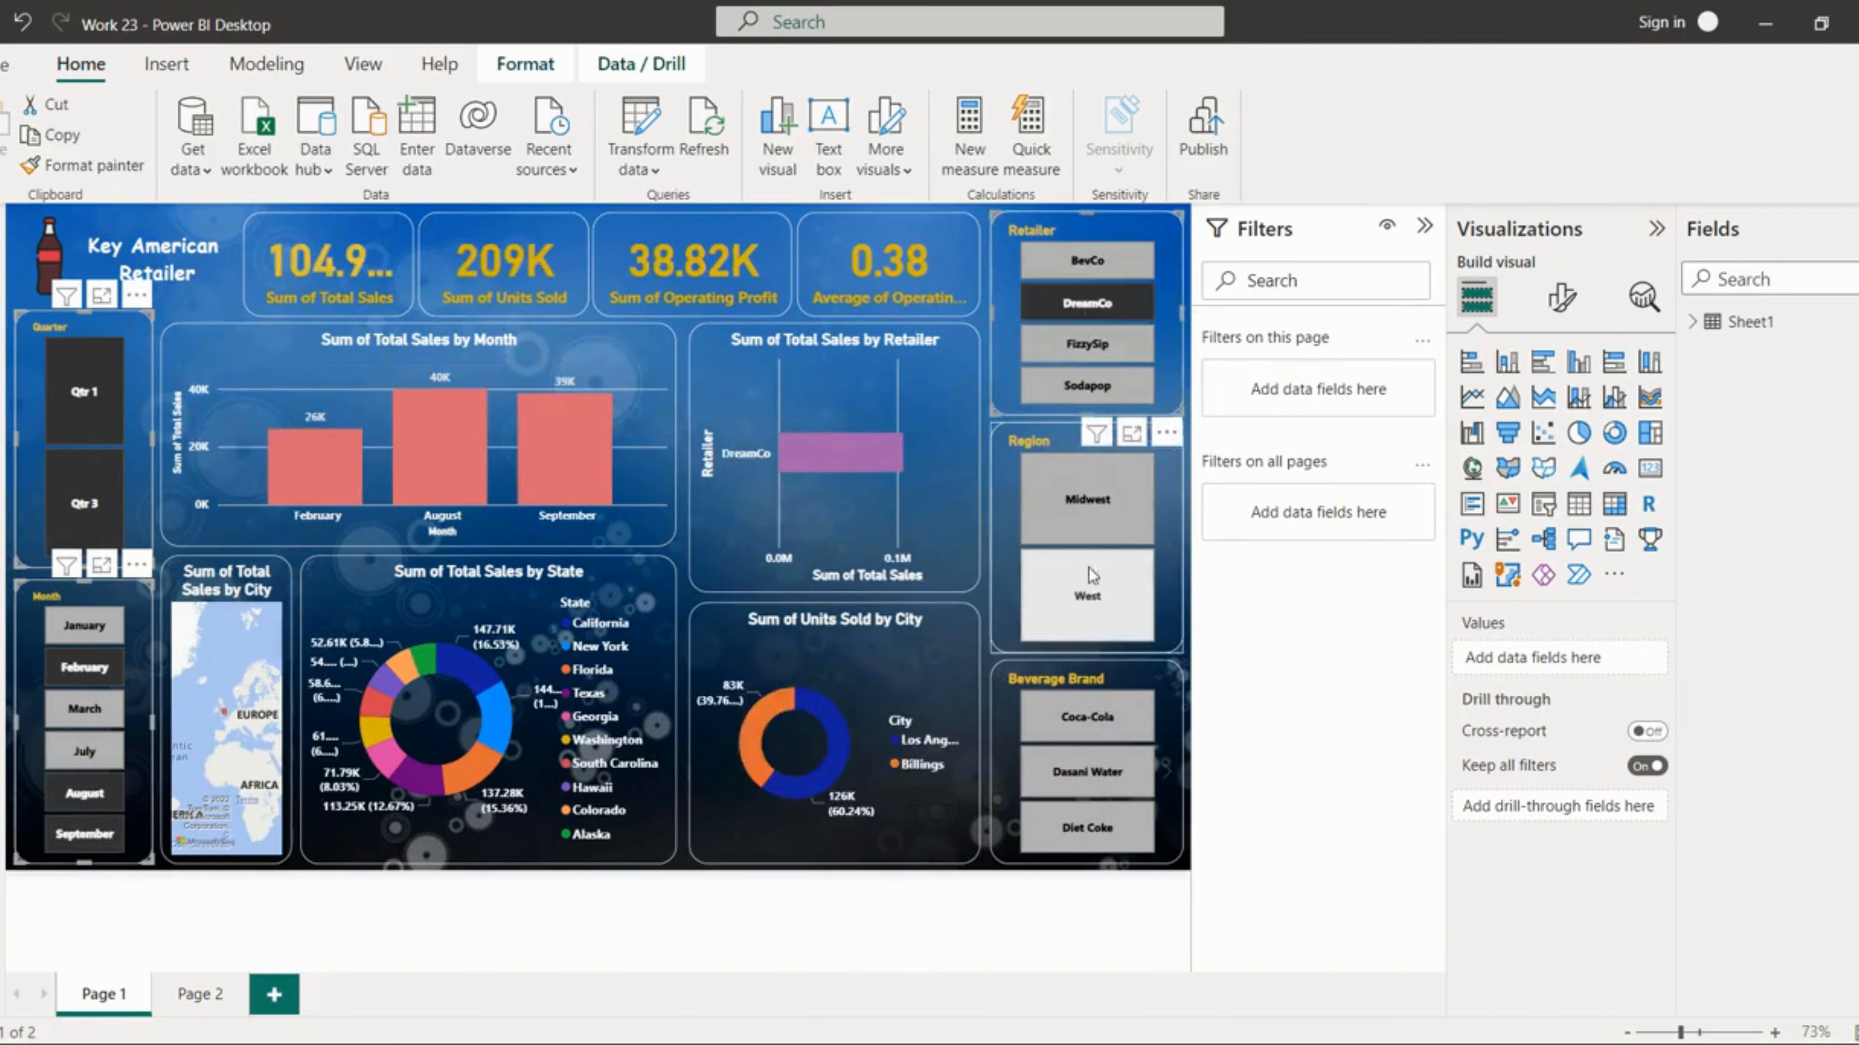
click(1088, 344)
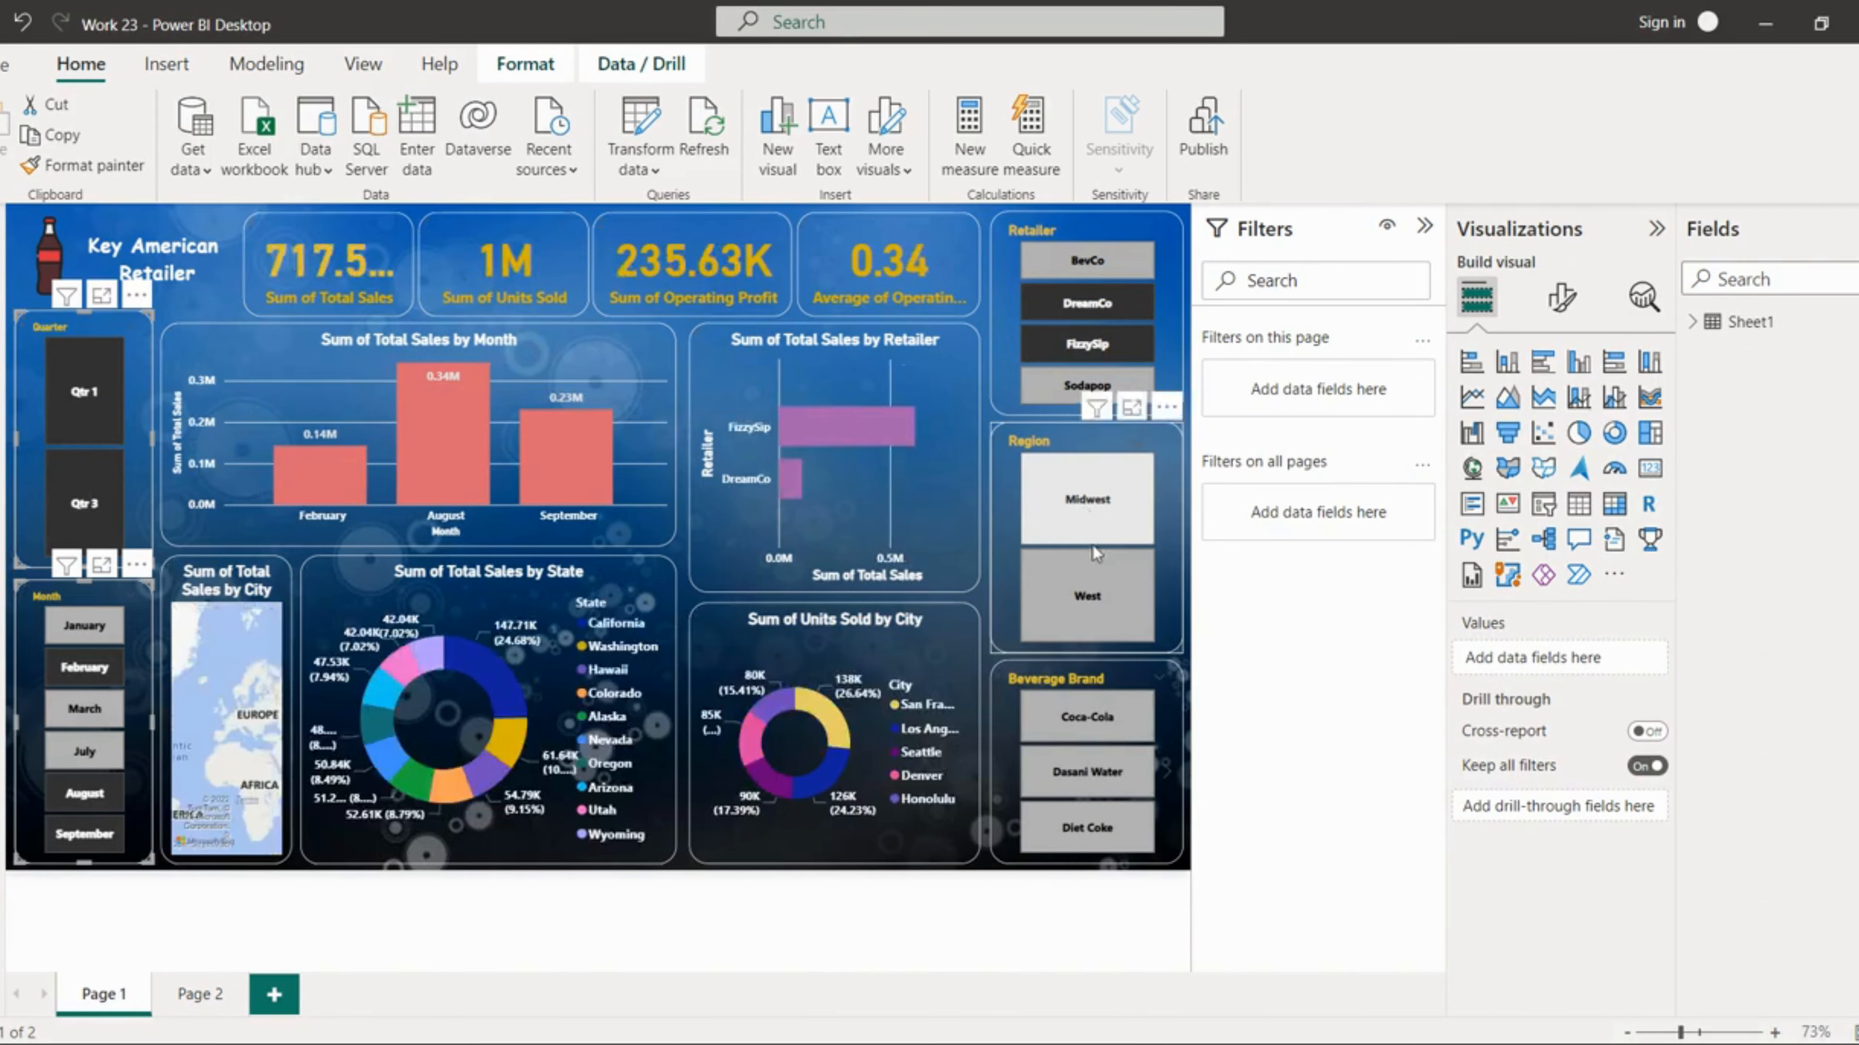
click(1095, 517)
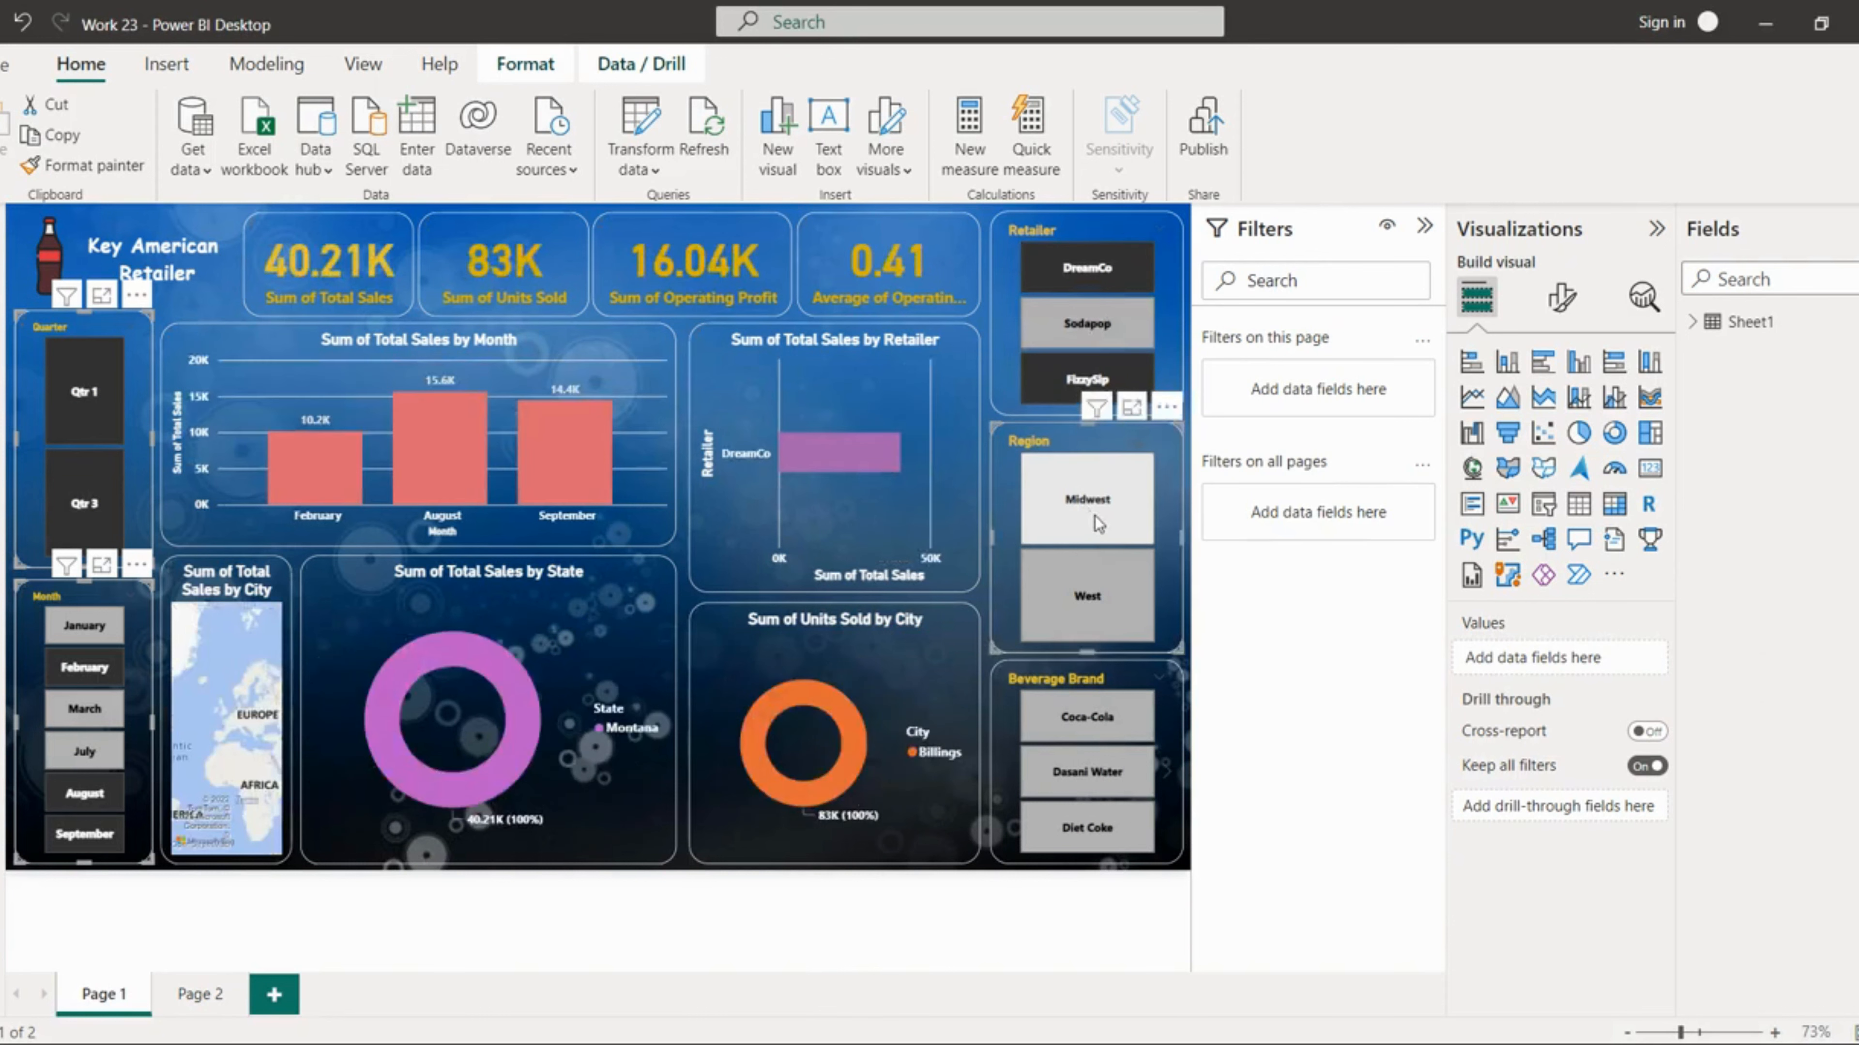
click(1088, 599)
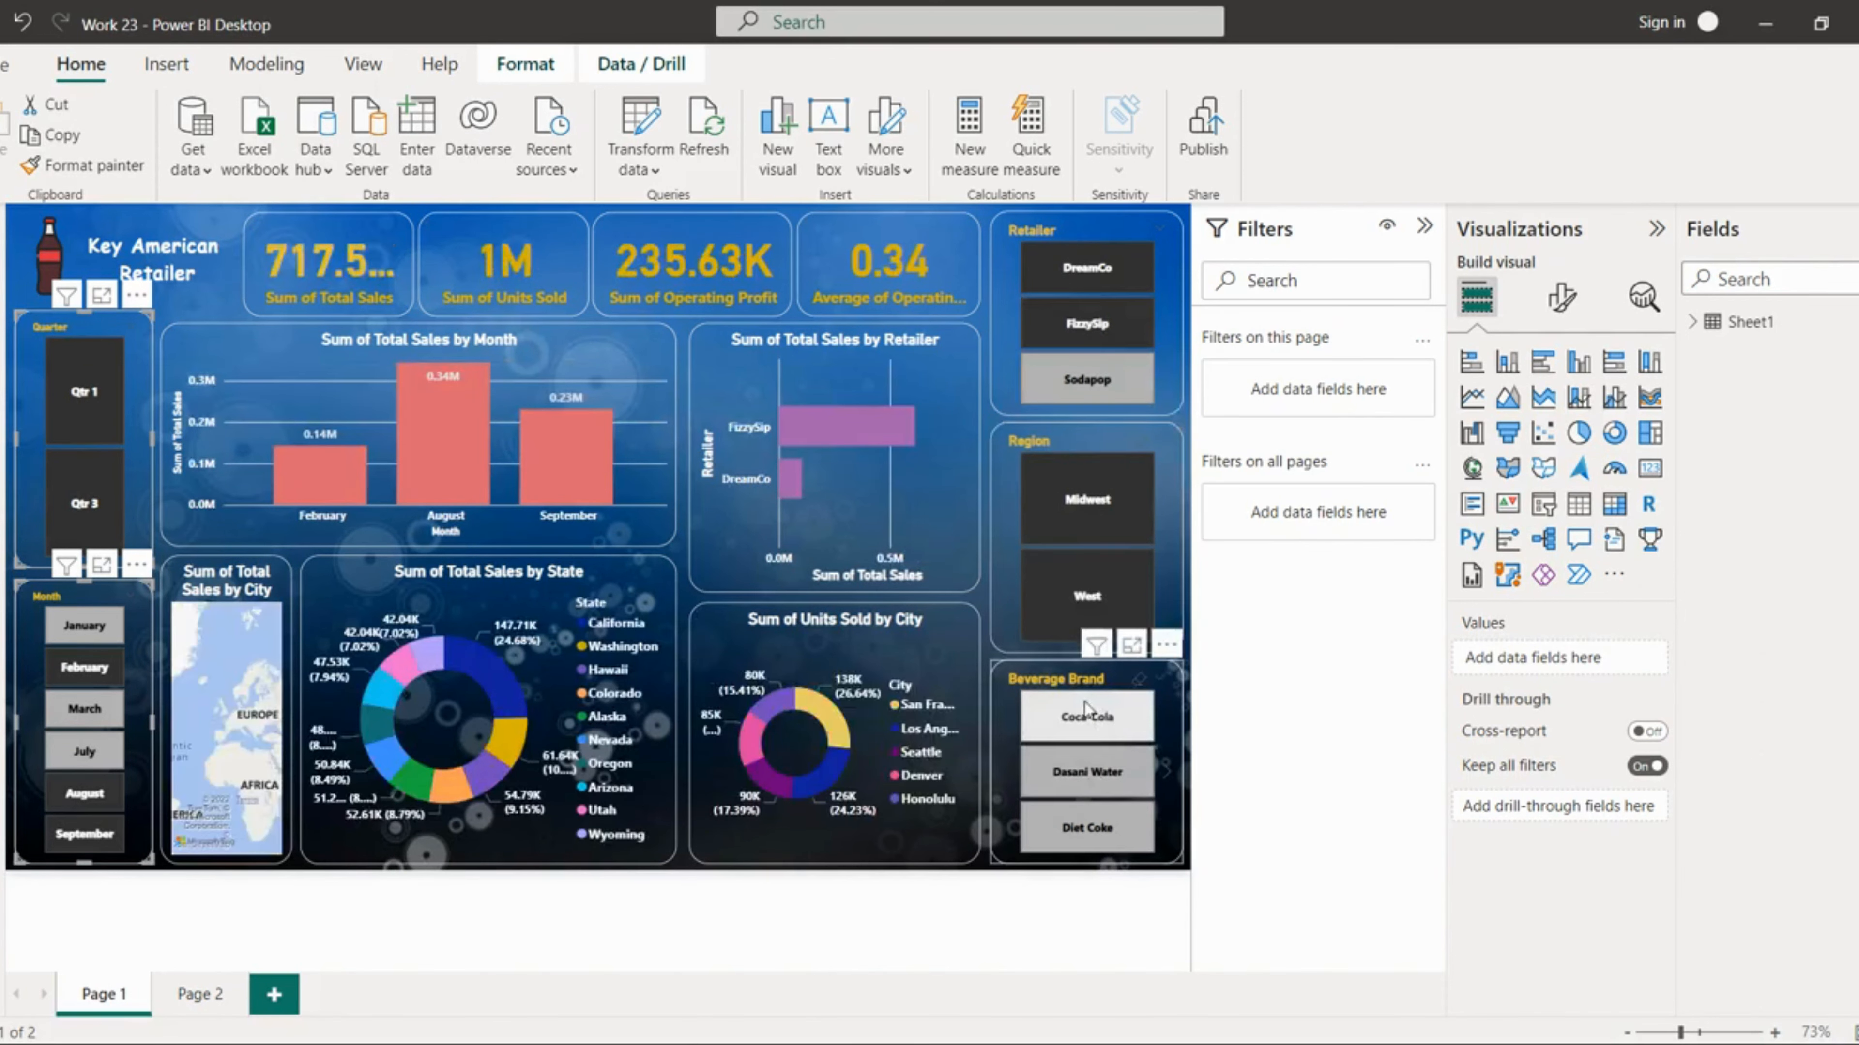
click(1090, 779)
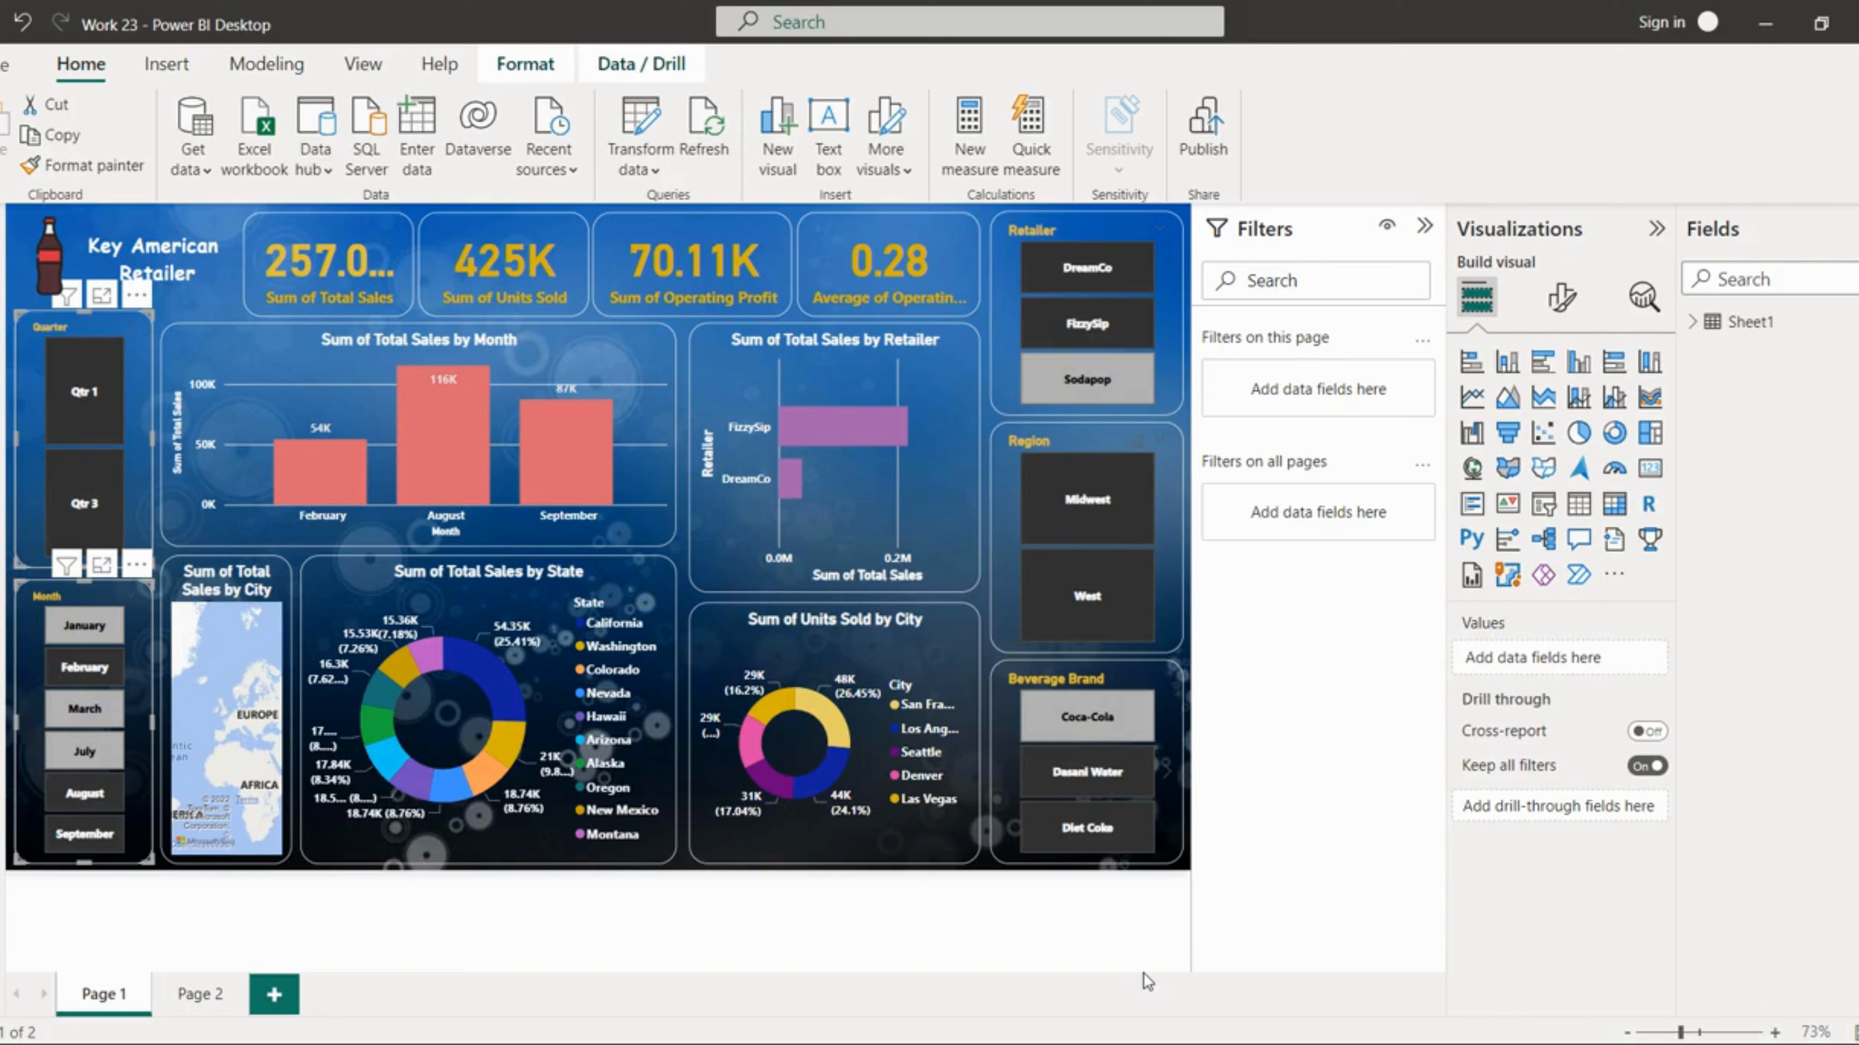
Step: Clear the selections in the quarter, month, beverage brand, region and retailer slicers
click(110, 337)
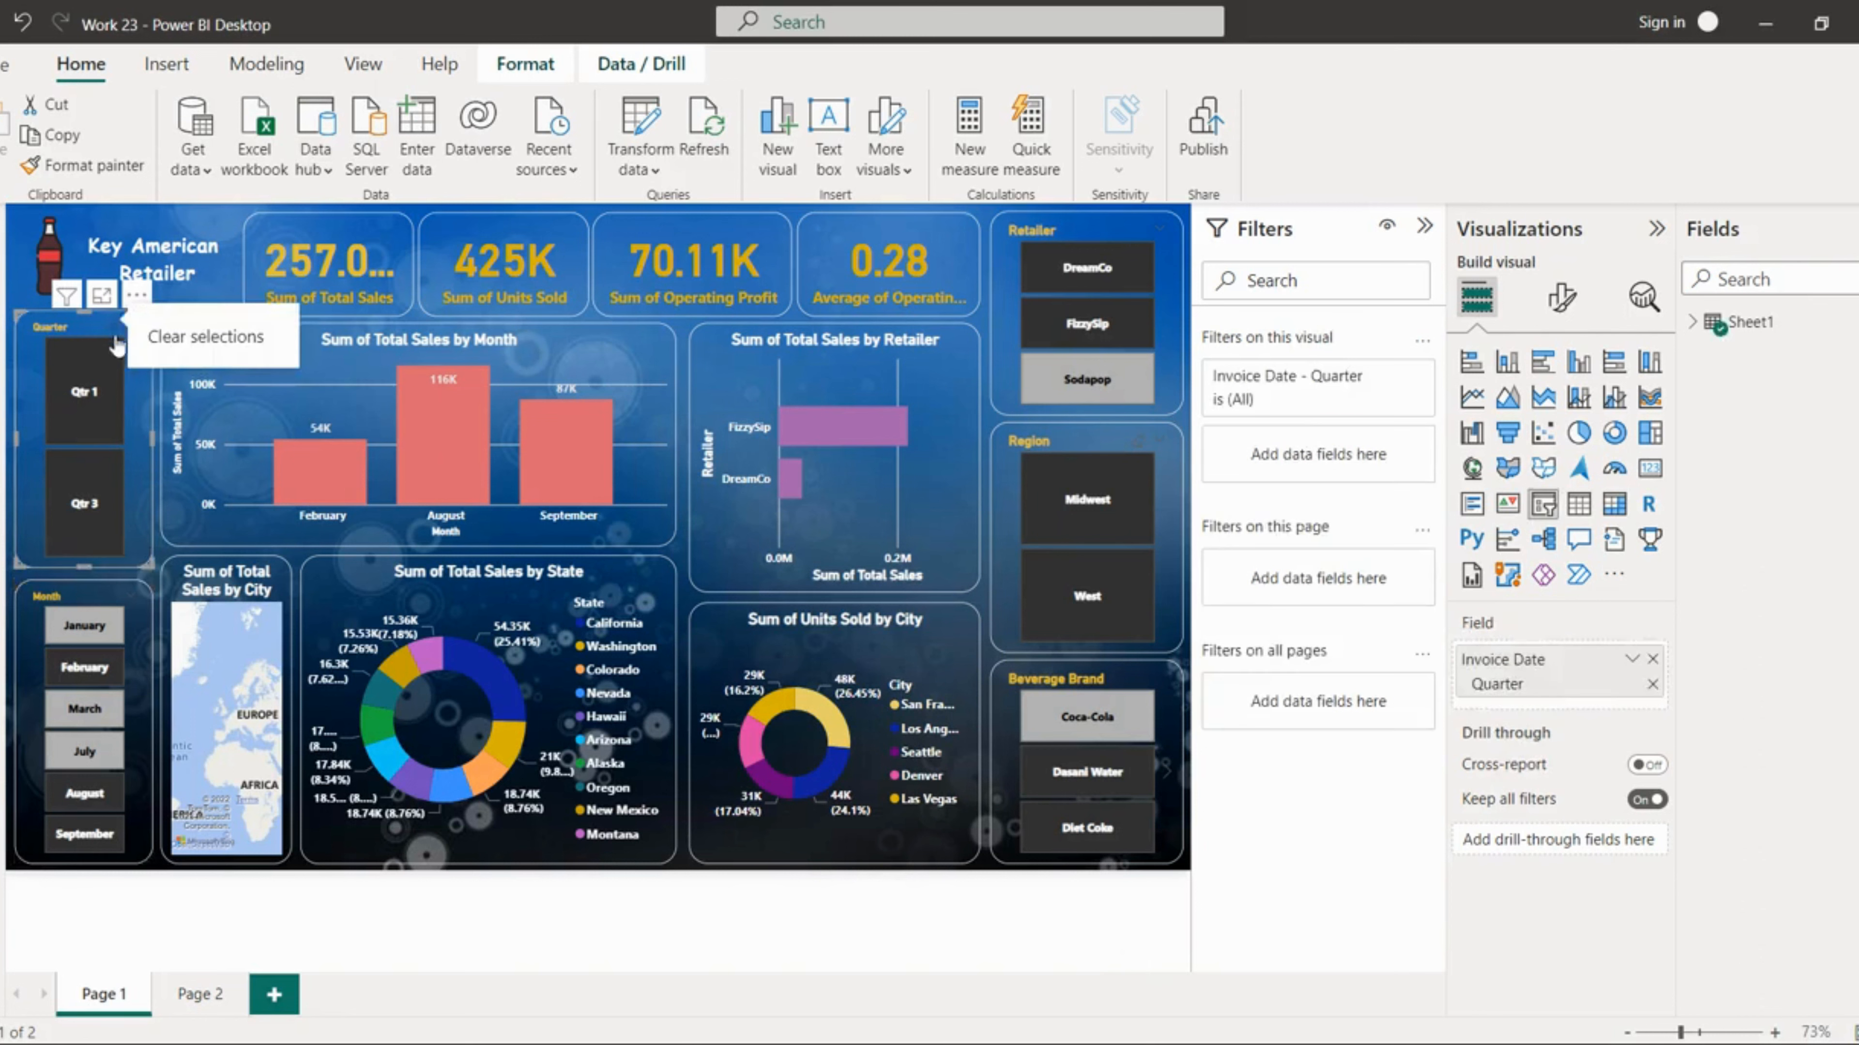
click(116, 333)
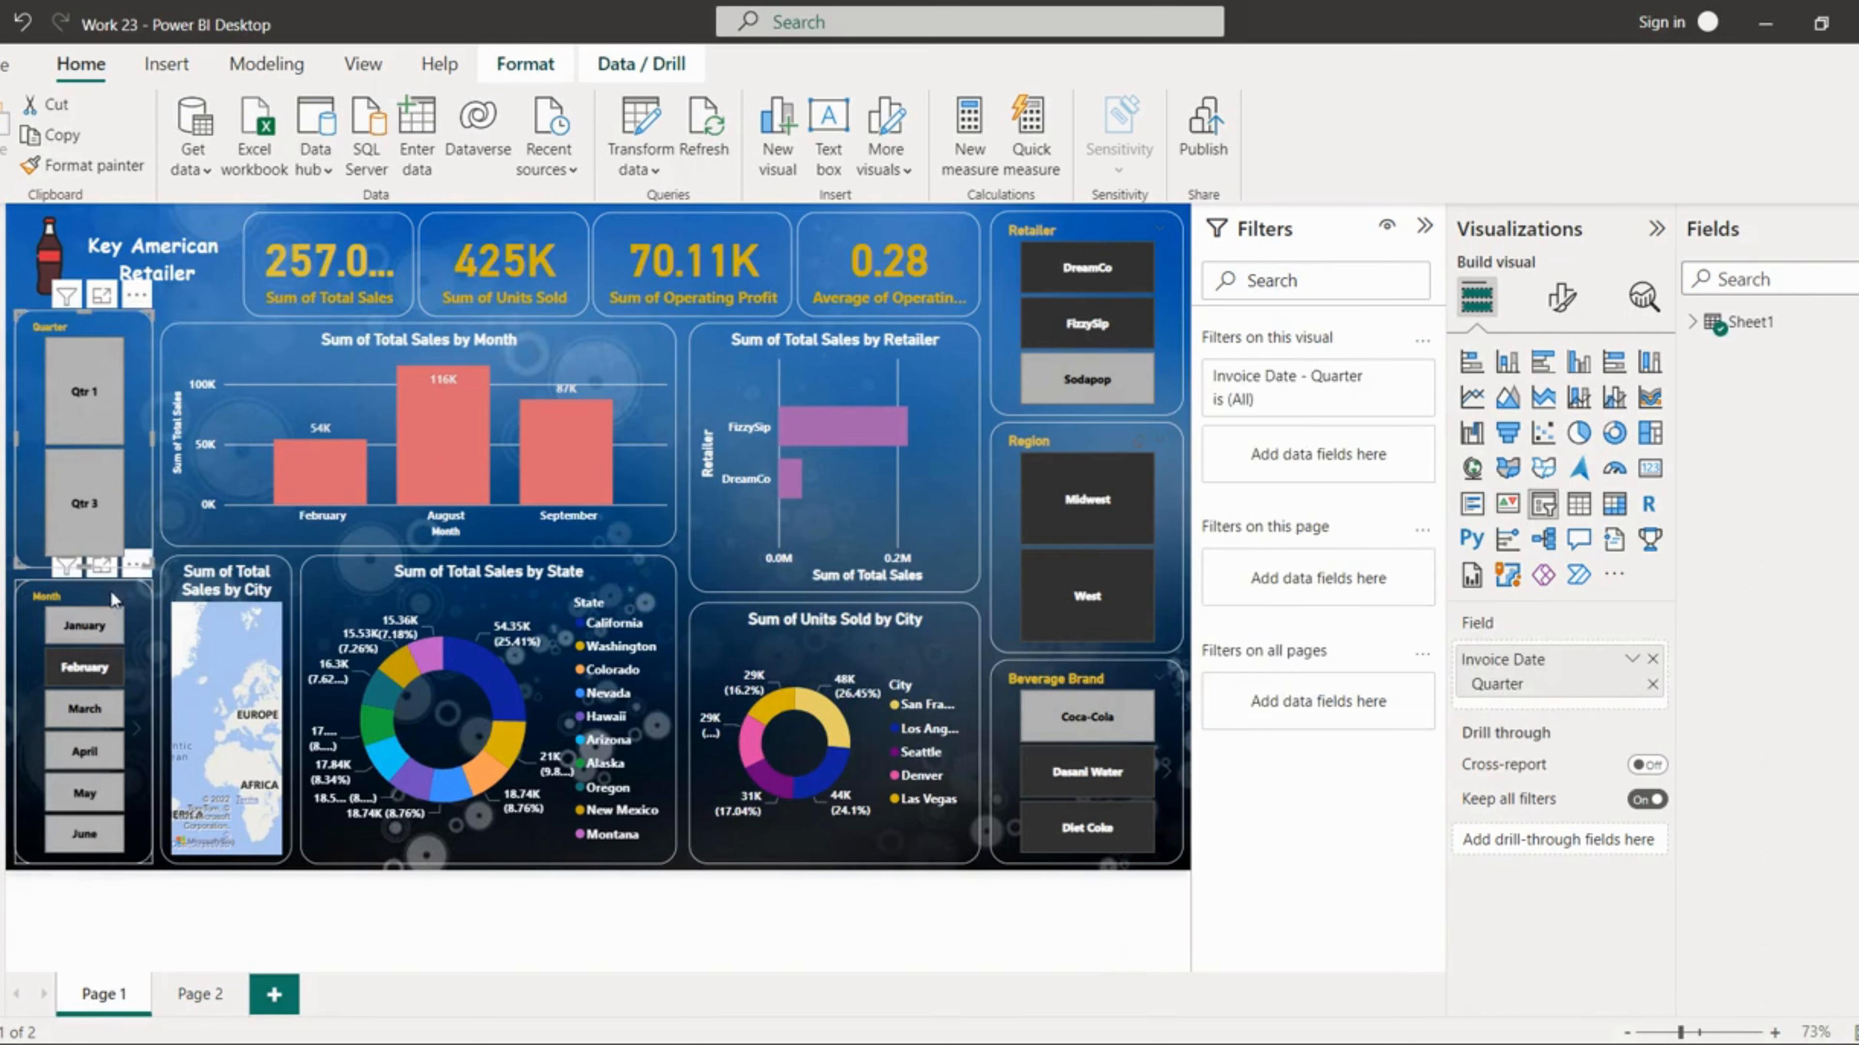
click(120, 607)
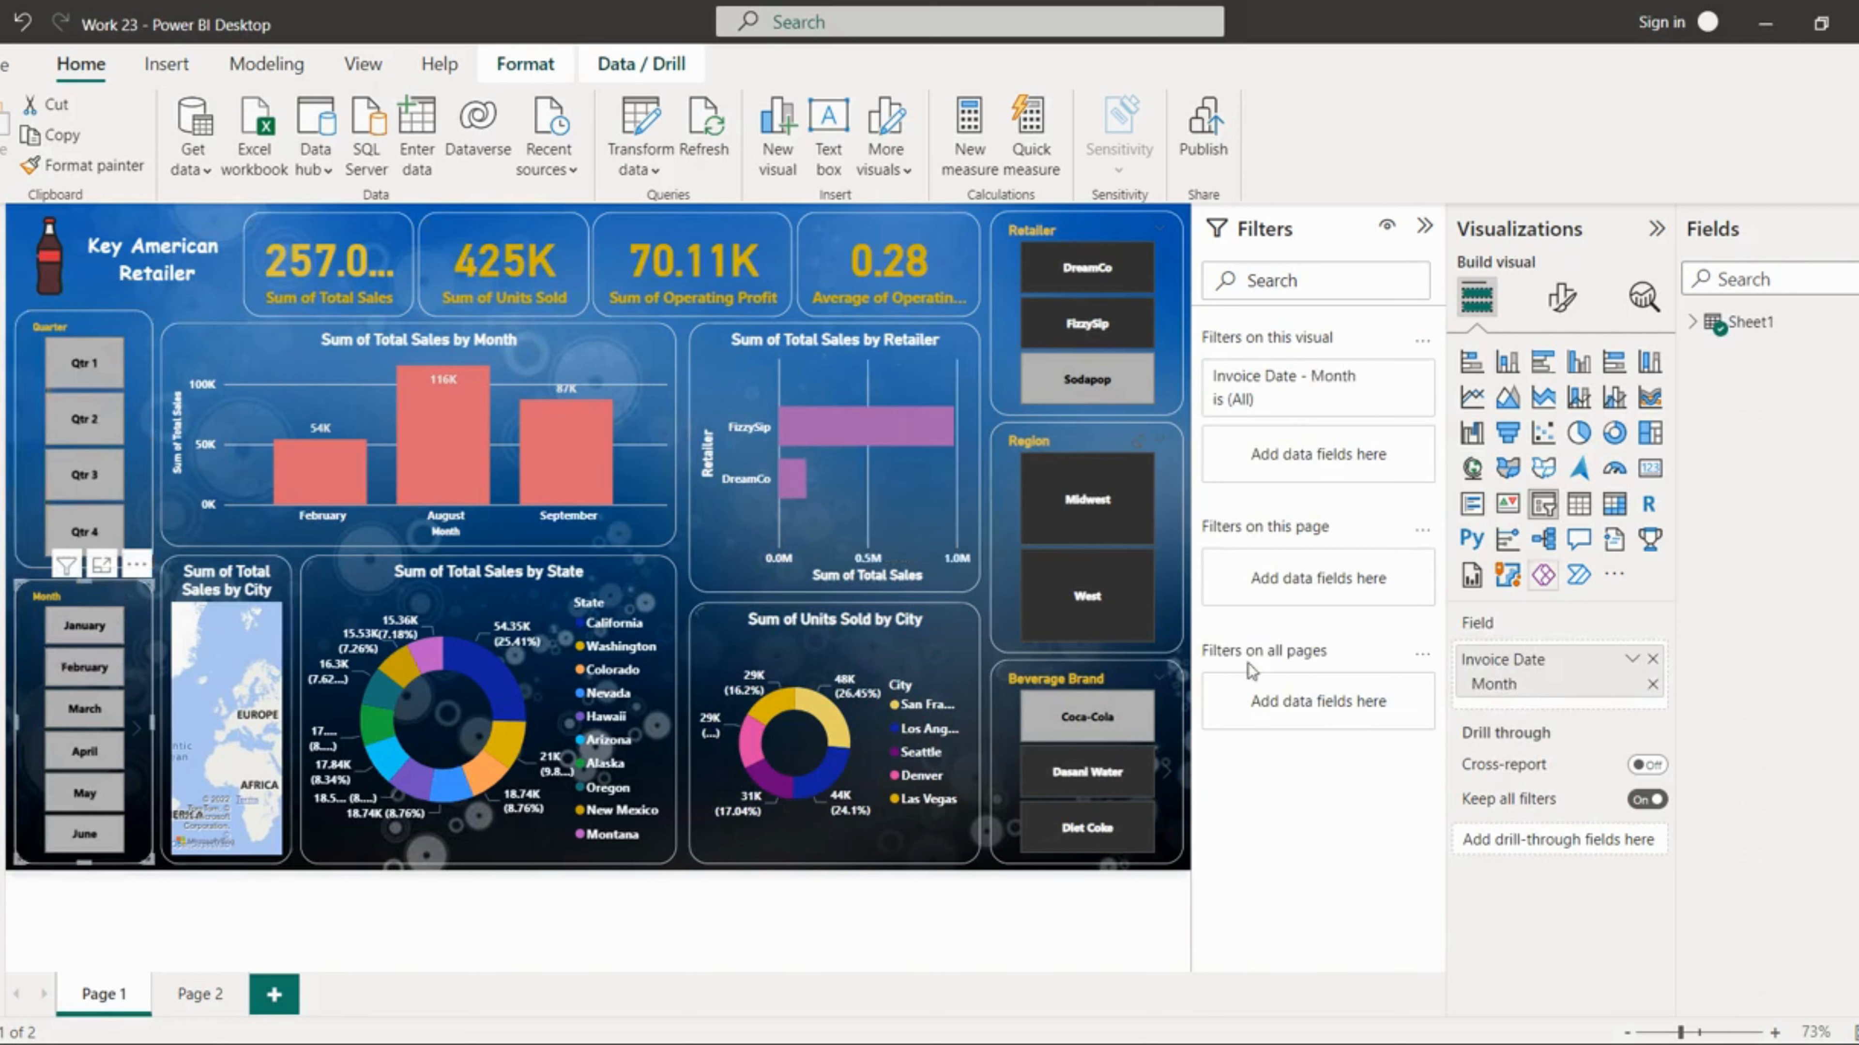
click(1142, 681)
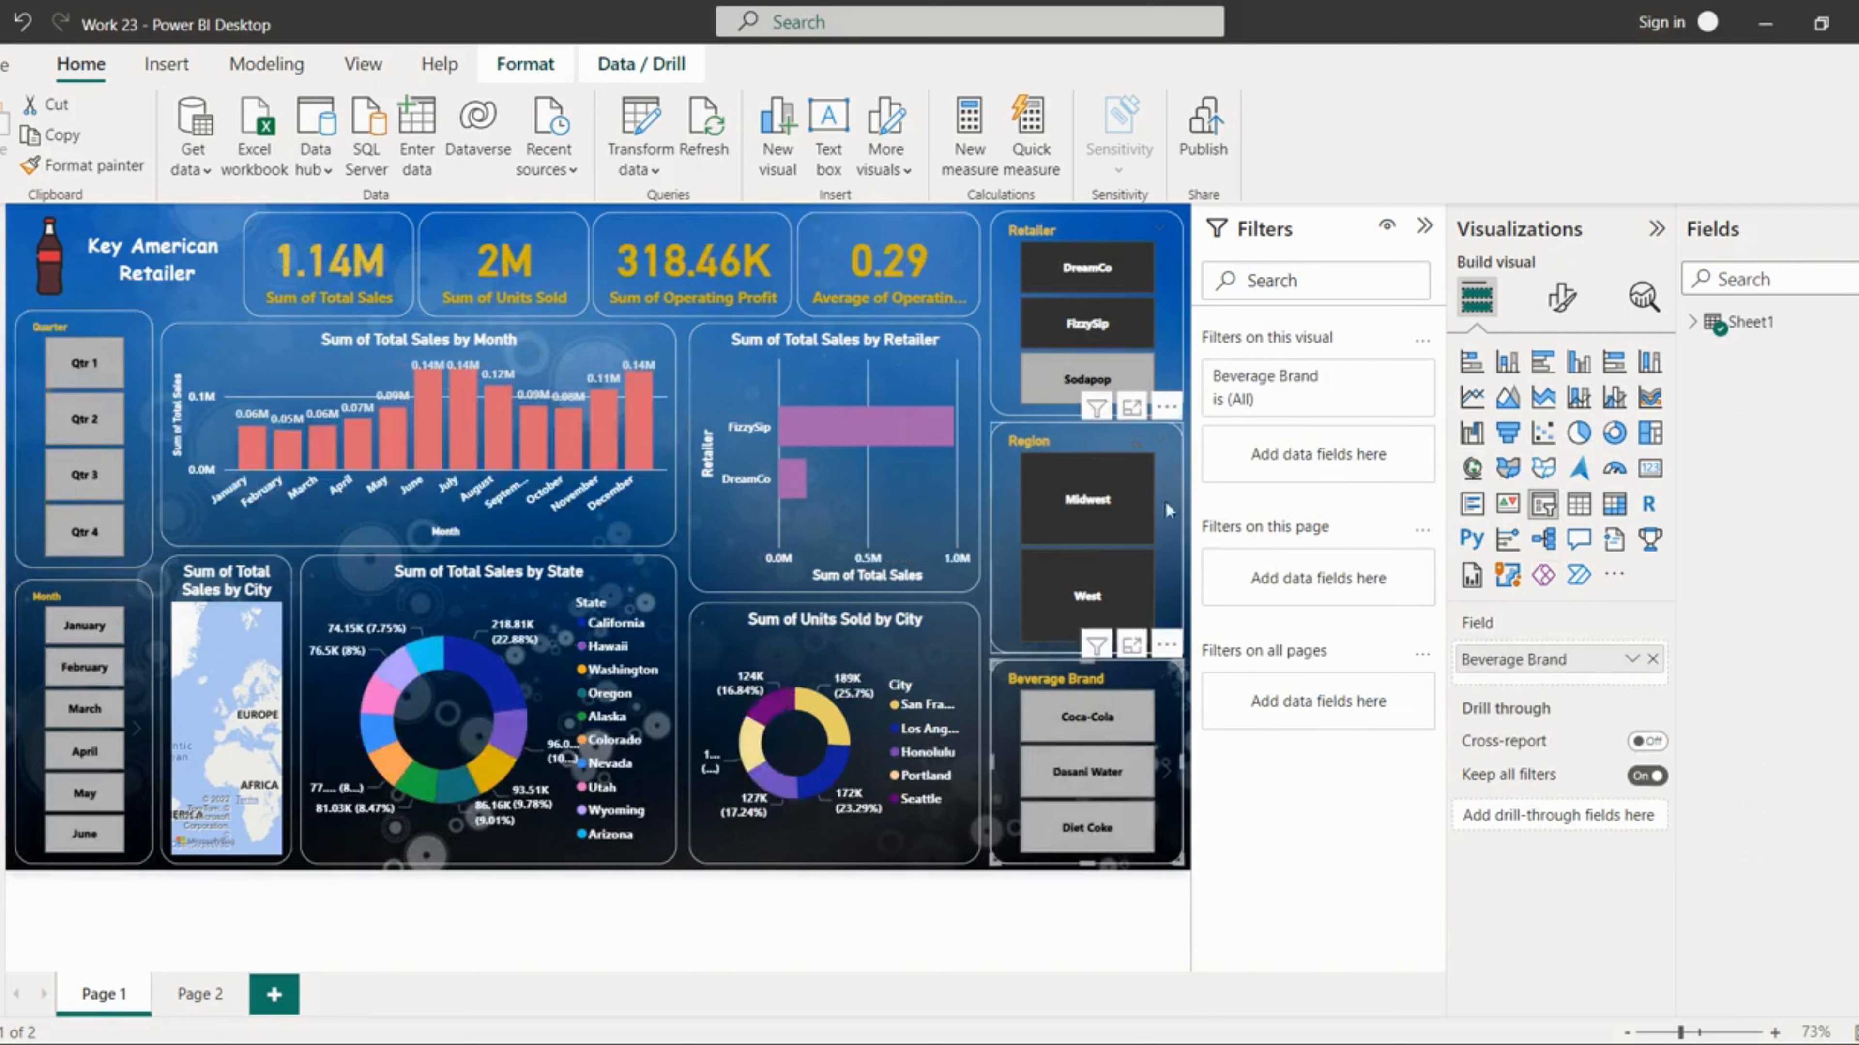
click(1140, 449)
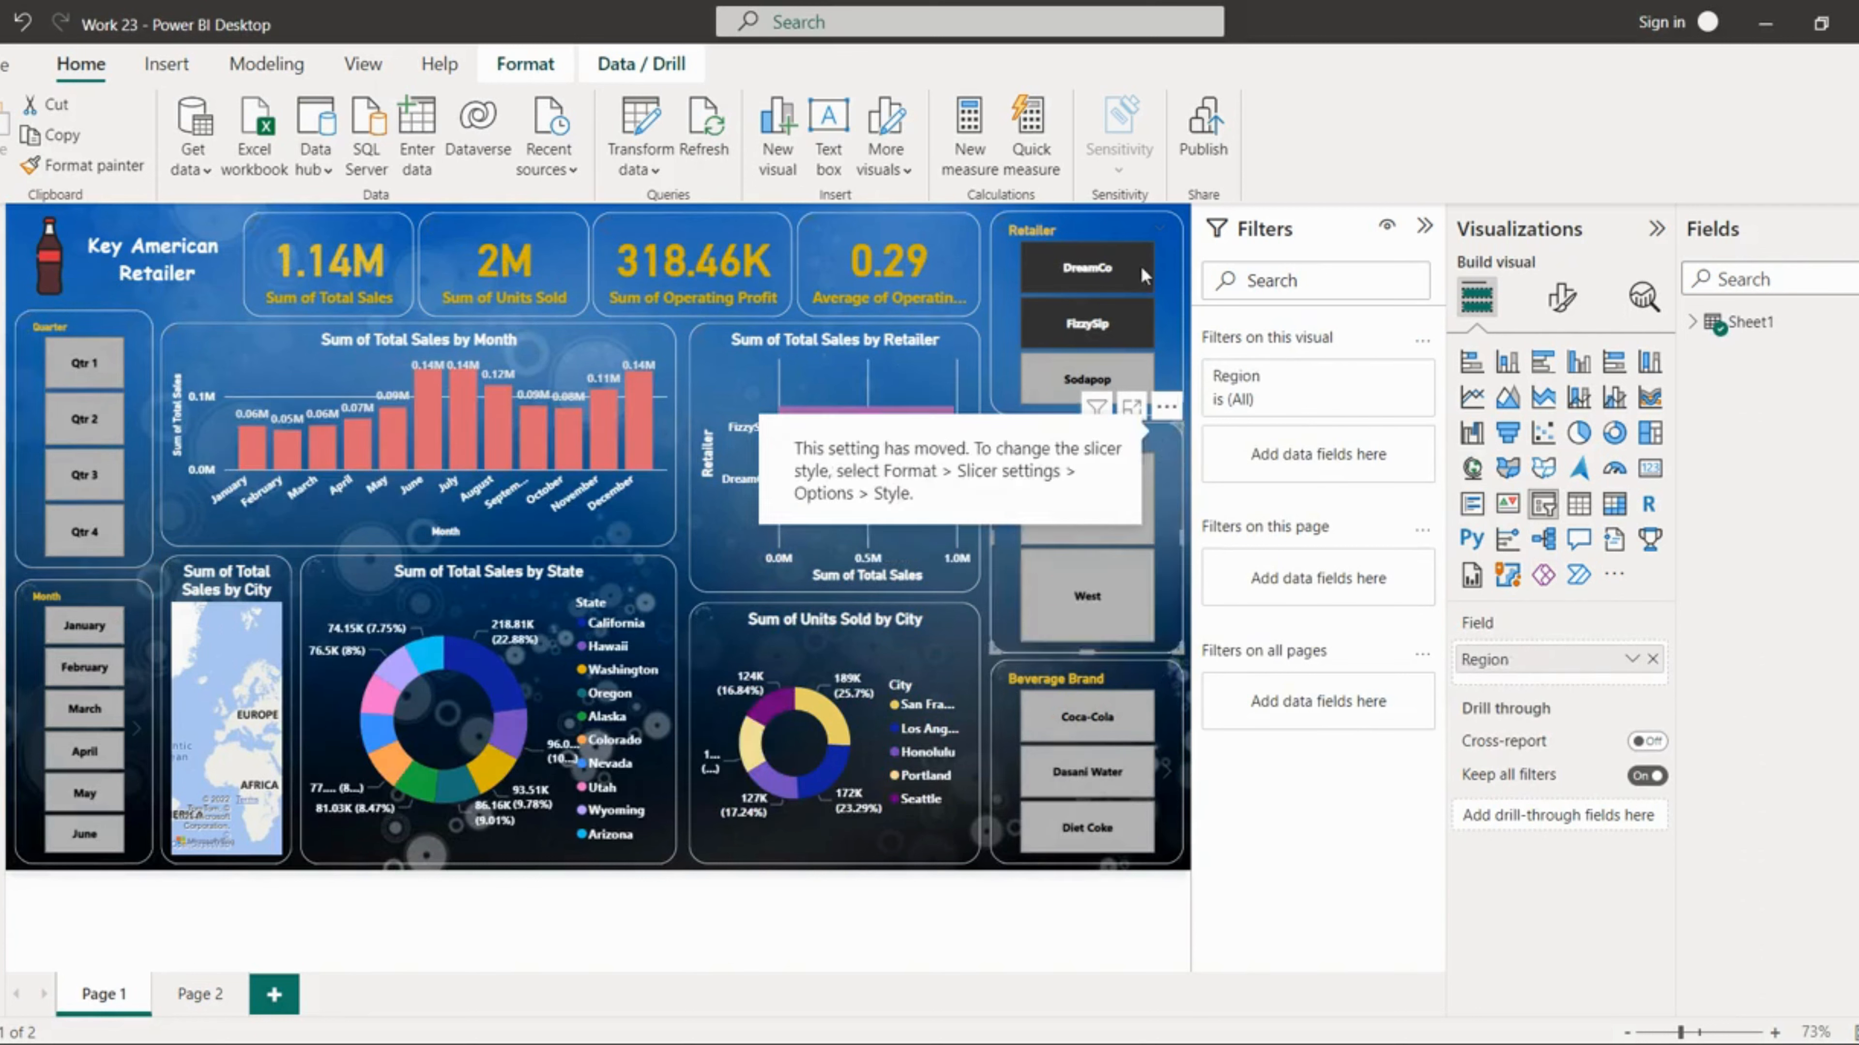
click(1142, 228)
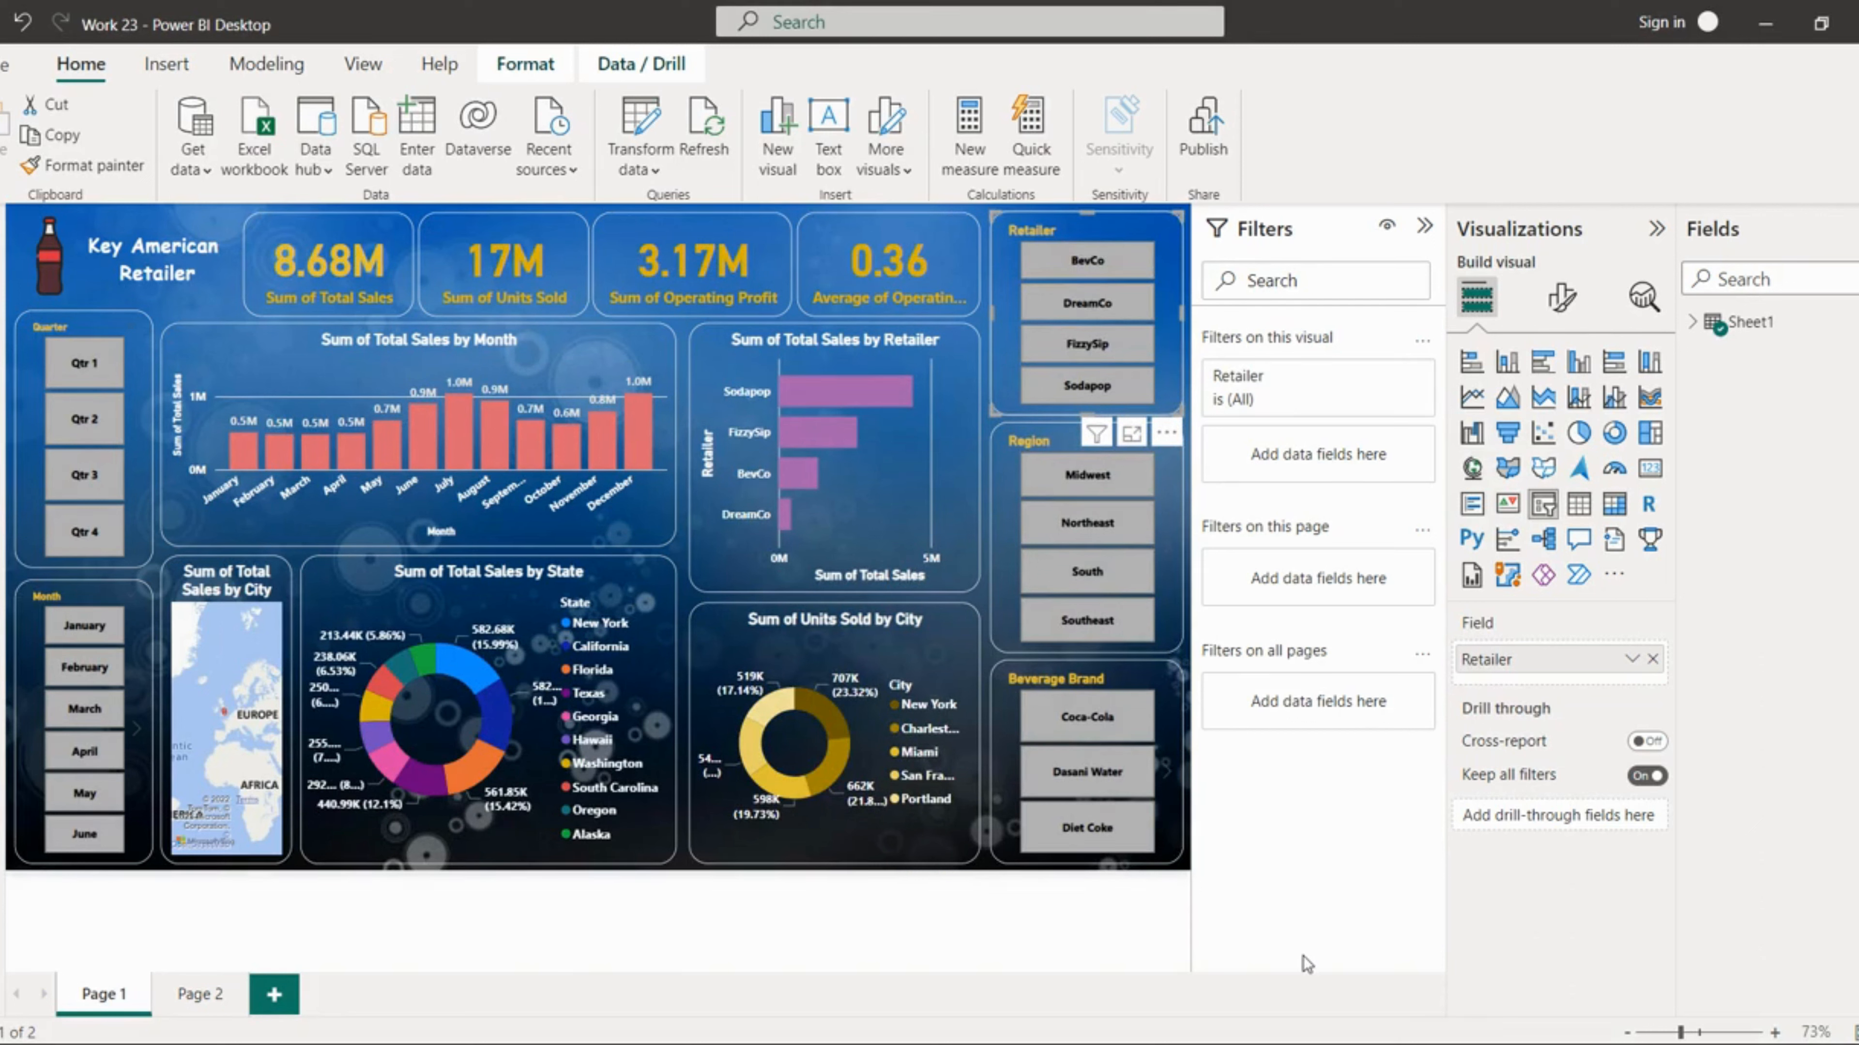
mouse_move(1851, 1011)
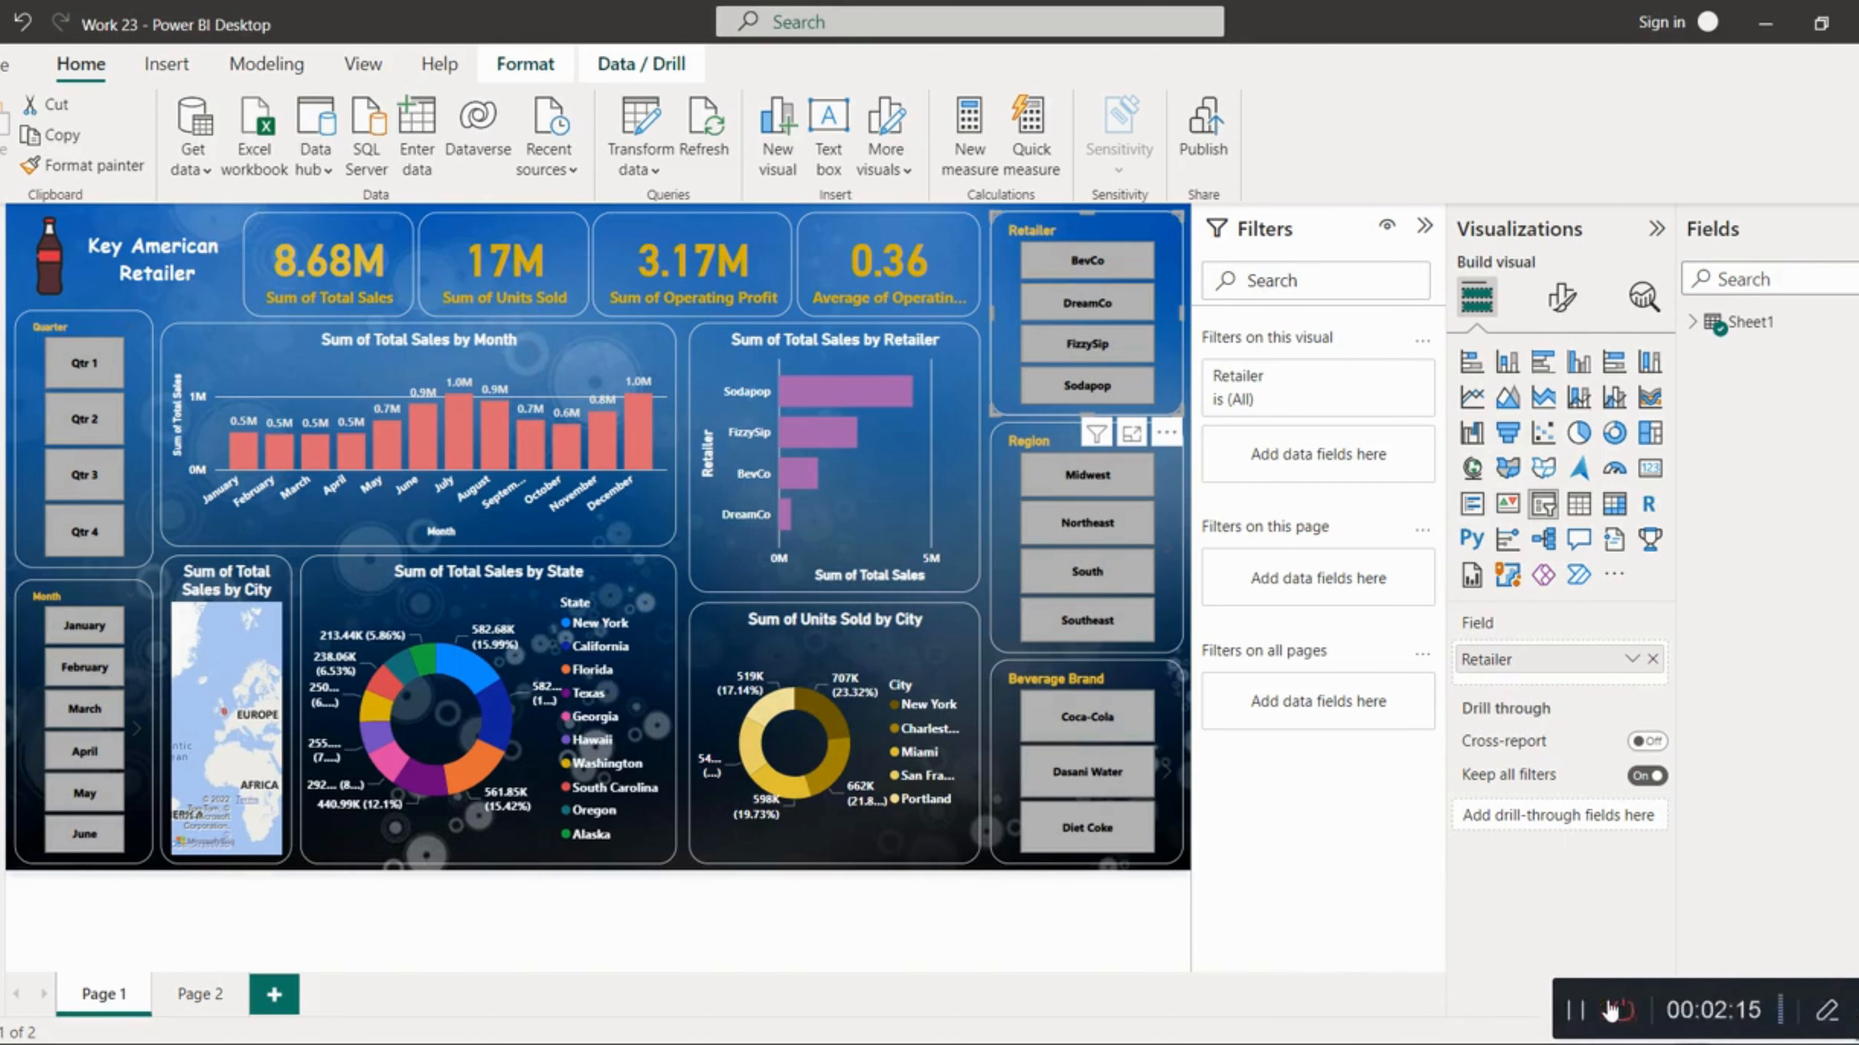
click(1591, 1013)
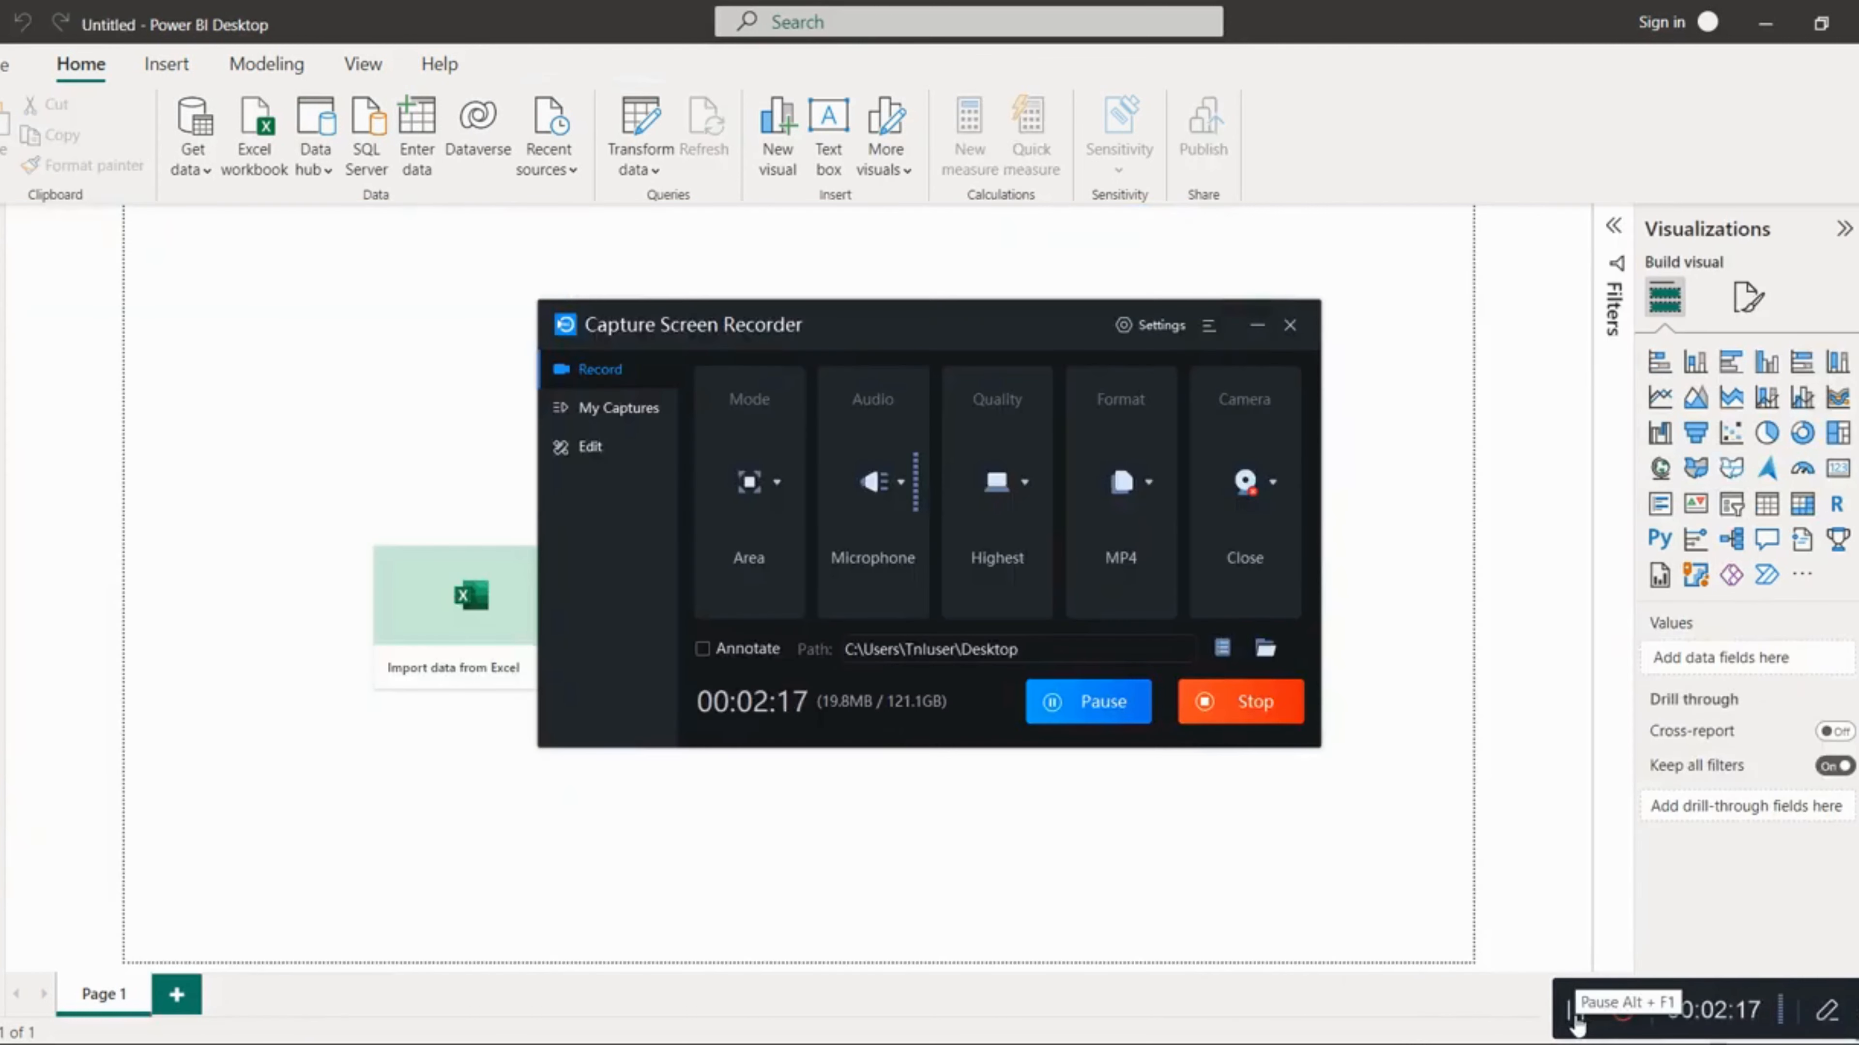
click(309, 696)
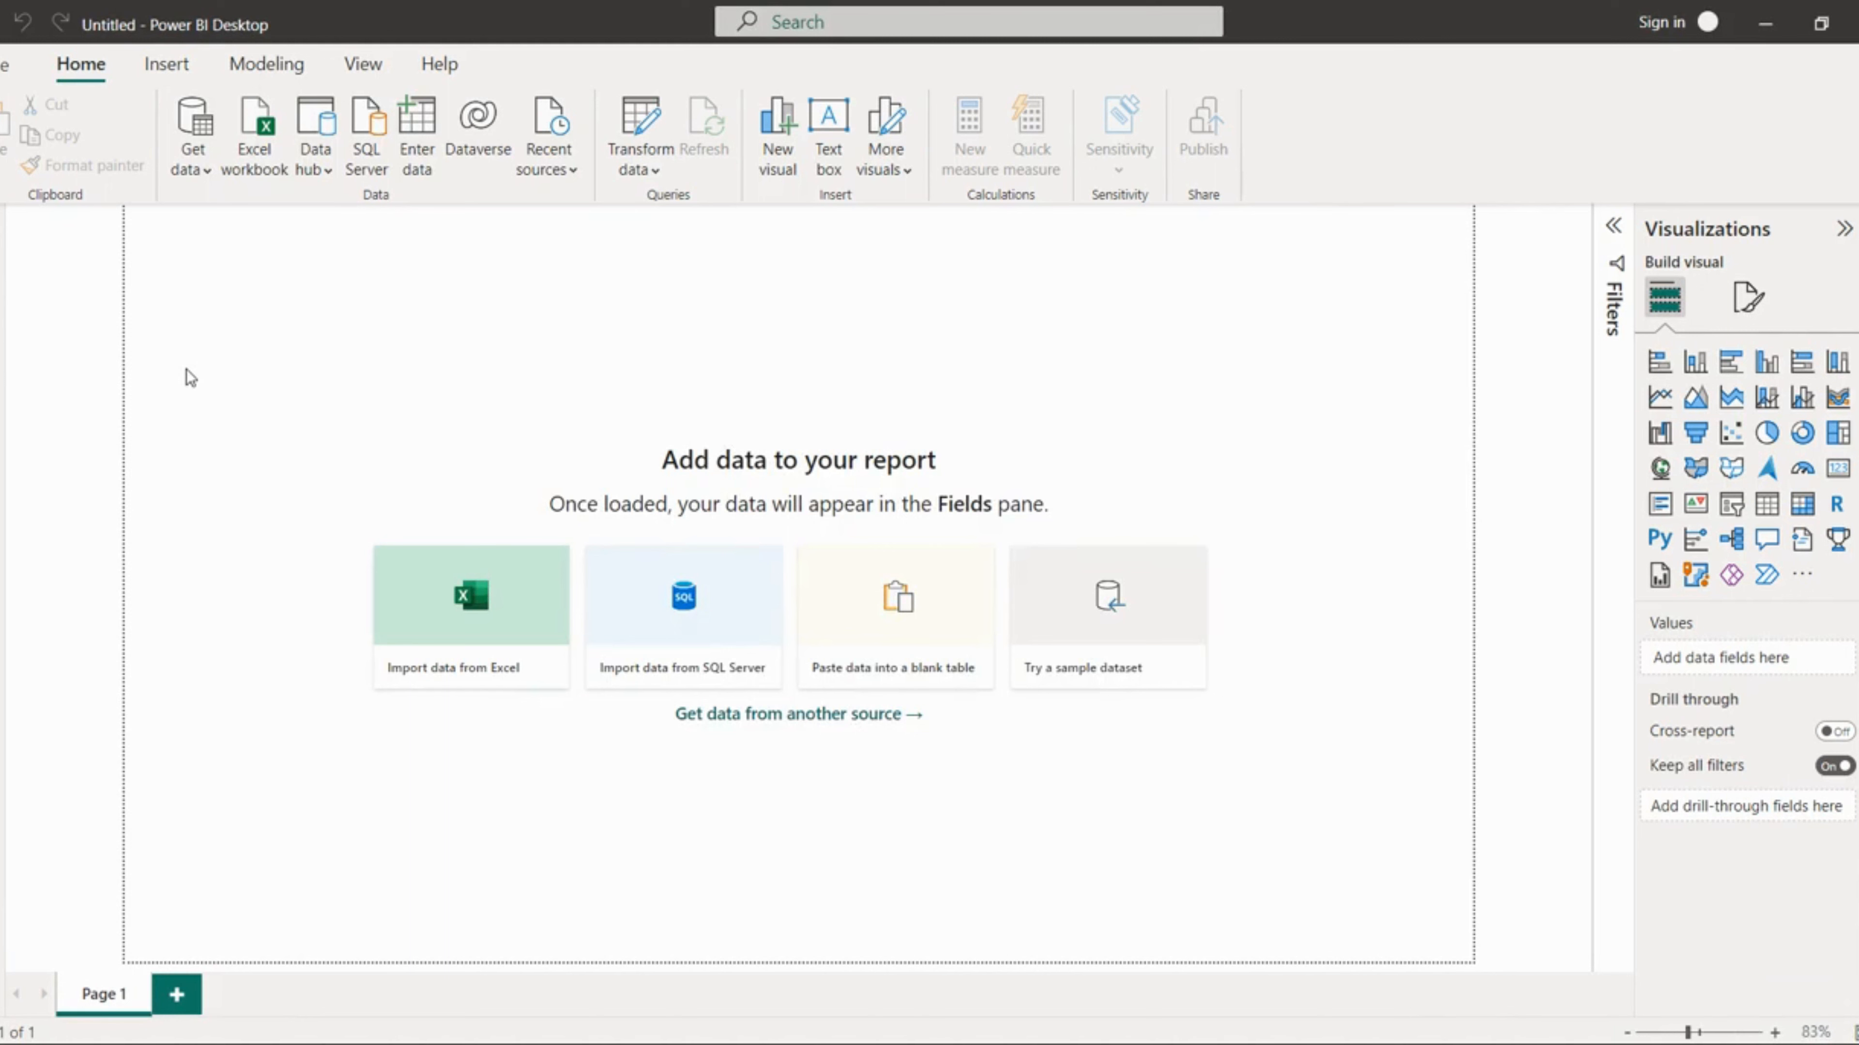
Step: Import an Excel workbook, opening Coca-Cola Data from the DATA folder in Downloads
click(261, 125)
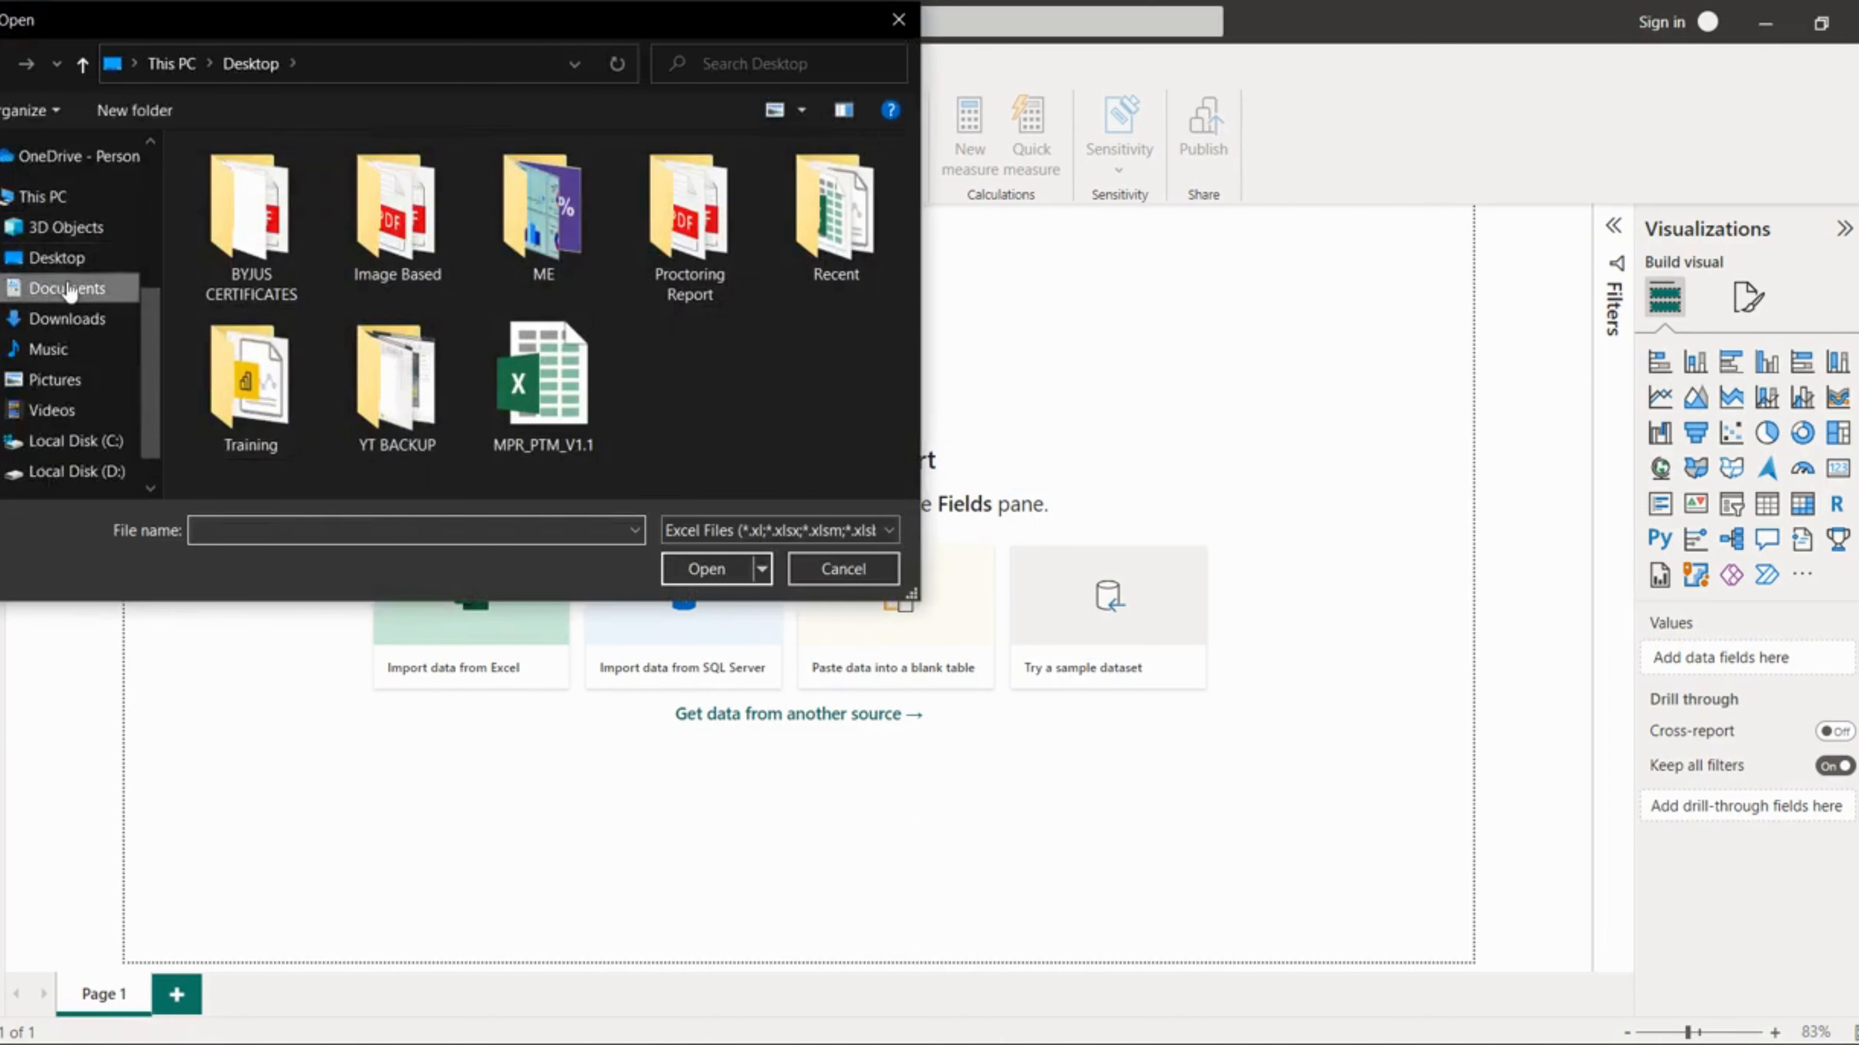
click(68, 290)
click(70, 318)
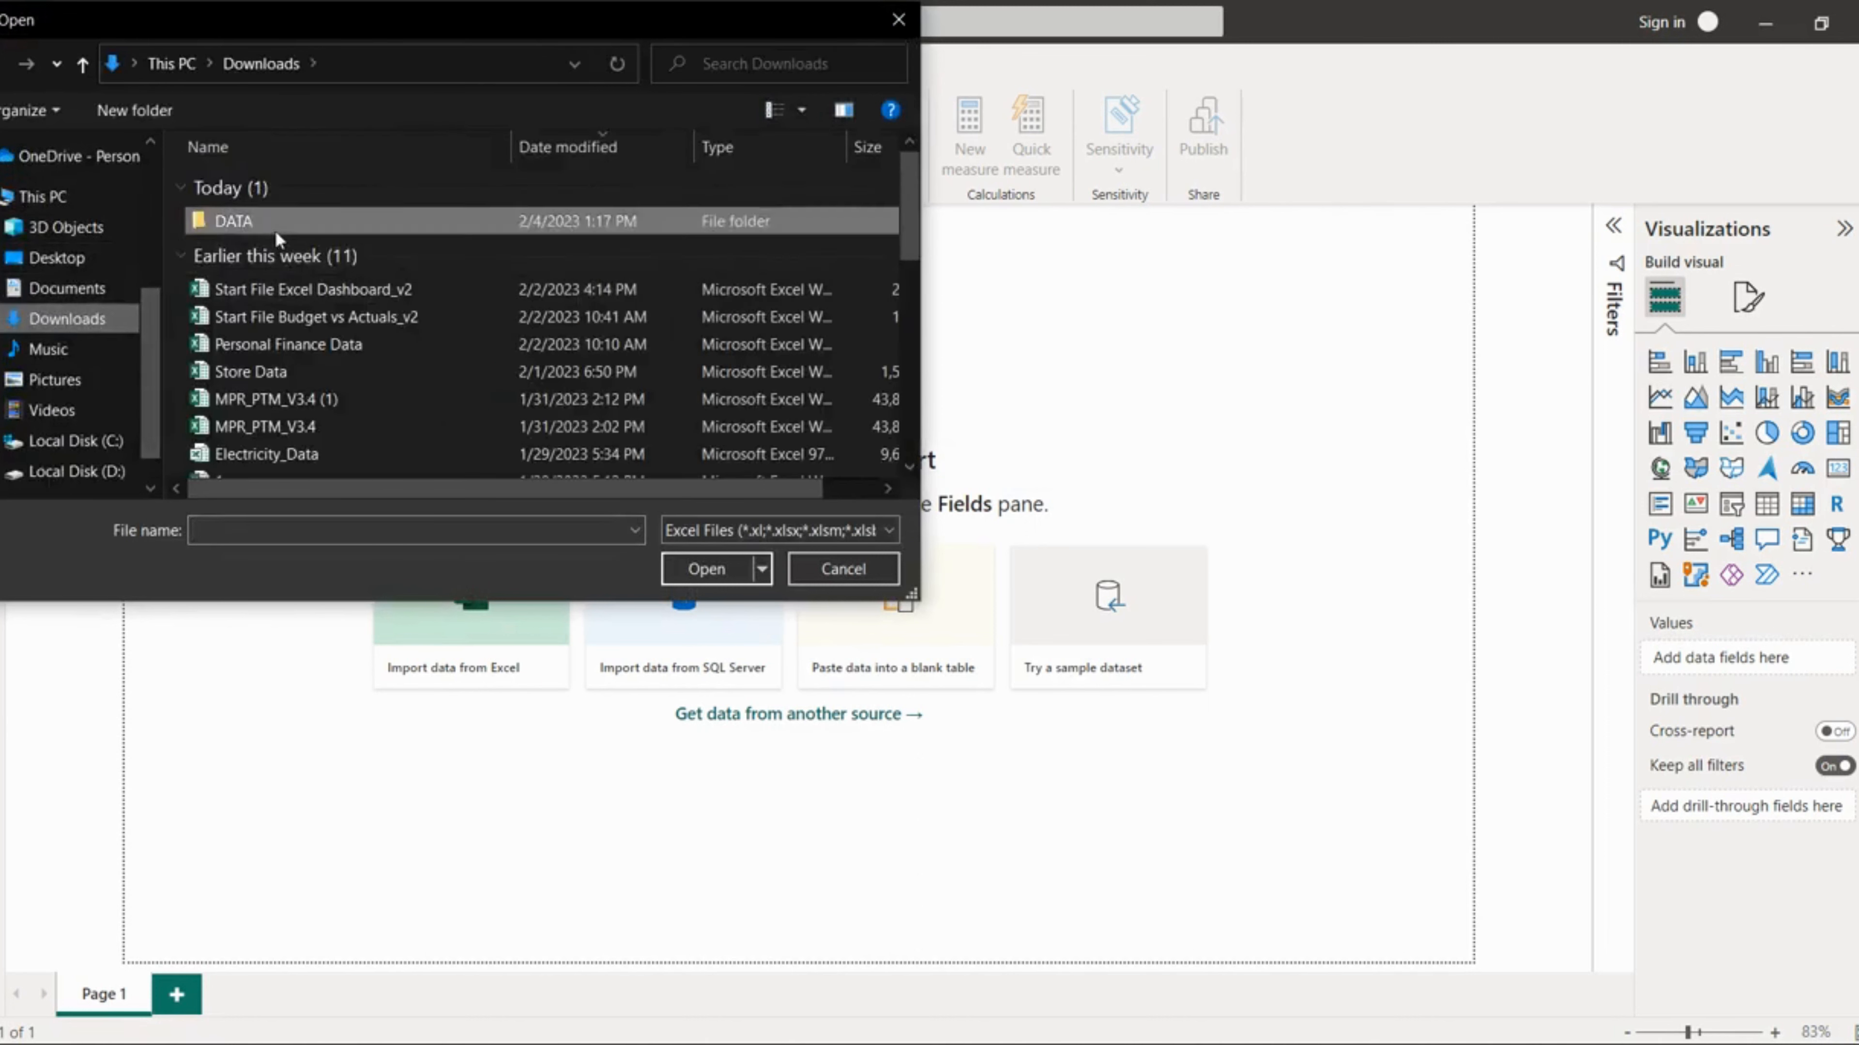
double_click(274, 230)
click(258, 193)
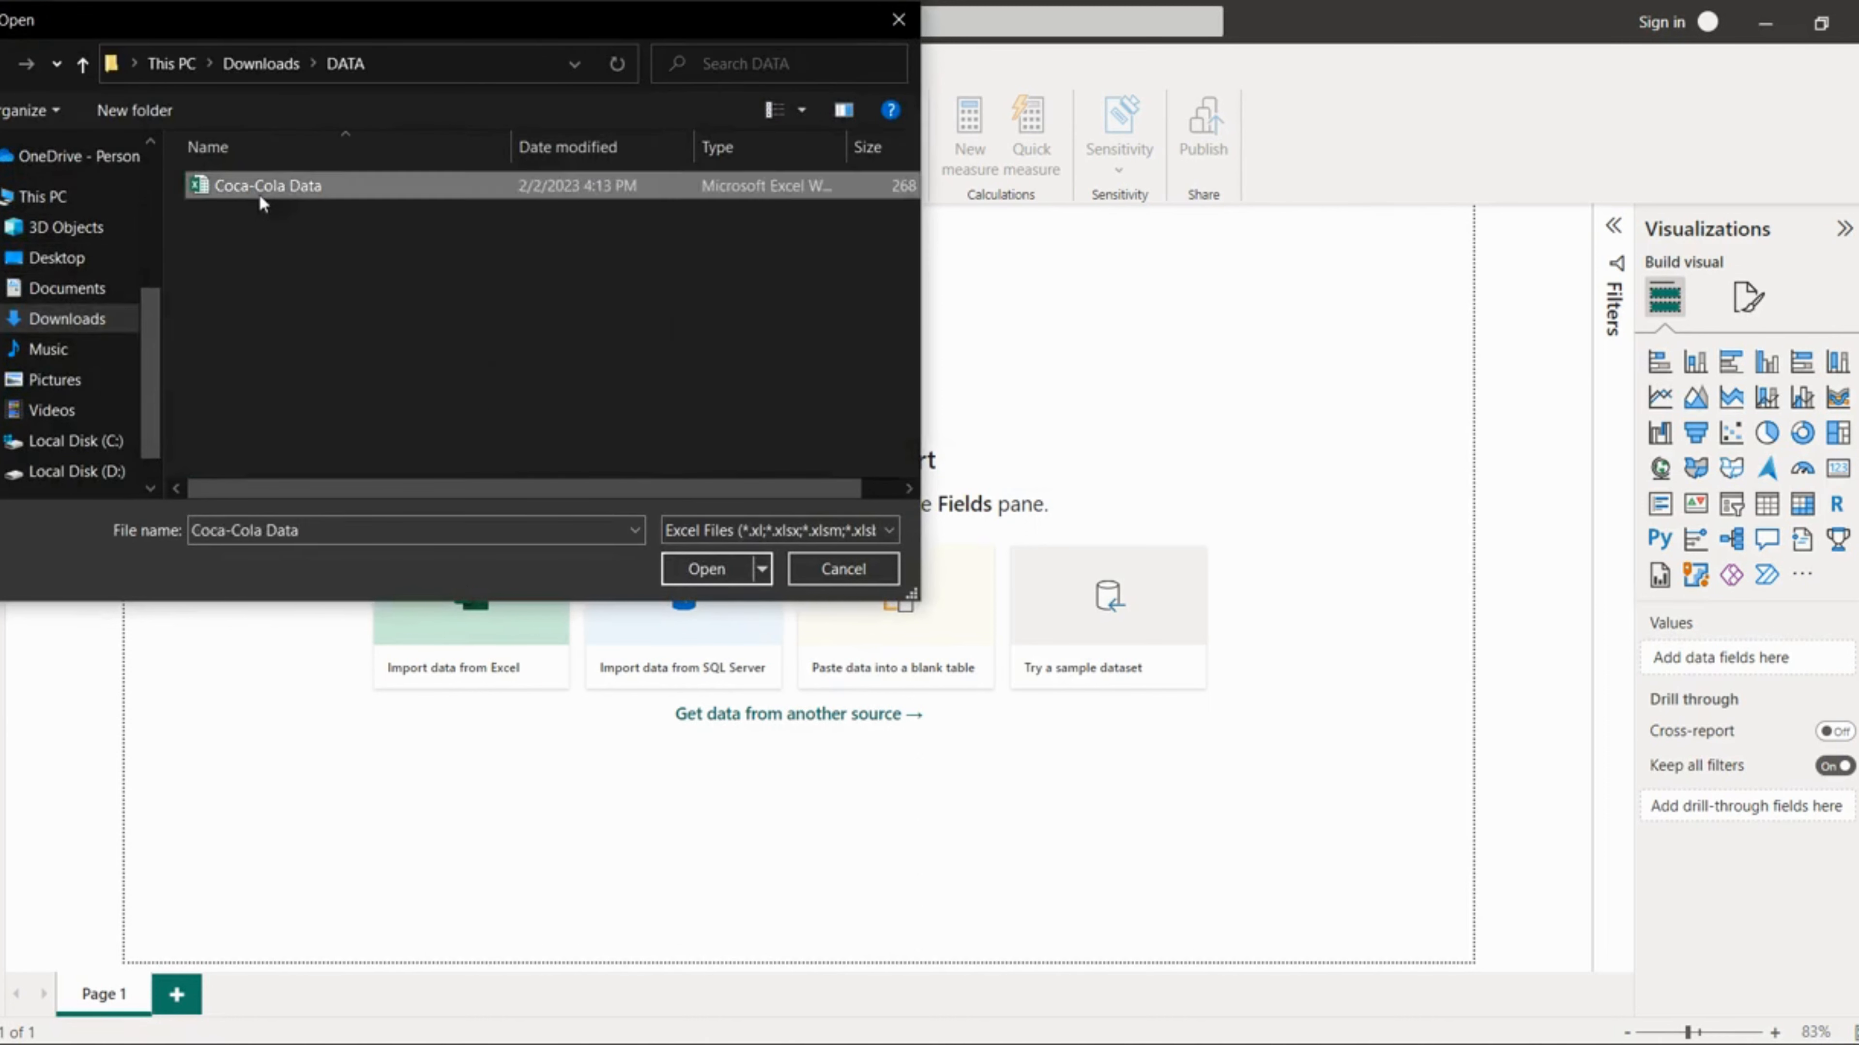
click(694, 579)
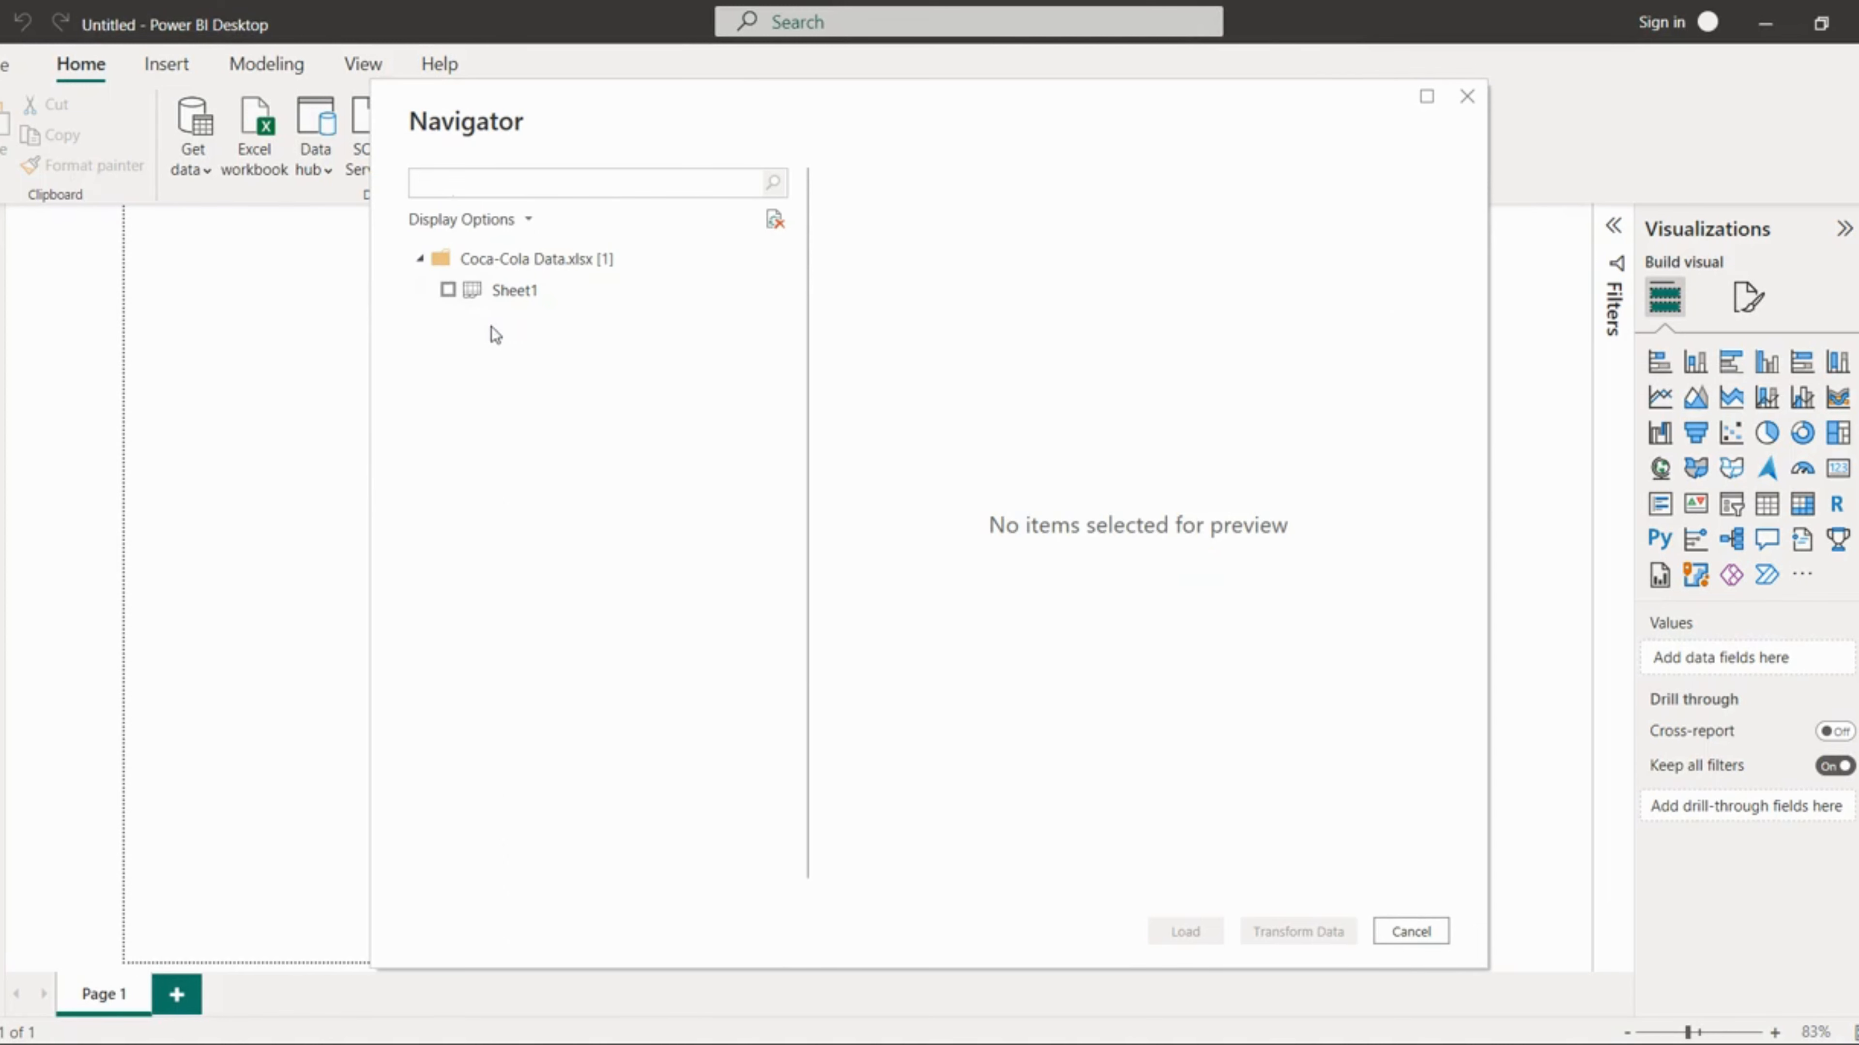
Step: Select Sheet1 in the navigator, preview its columns, and load it
click(449, 292)
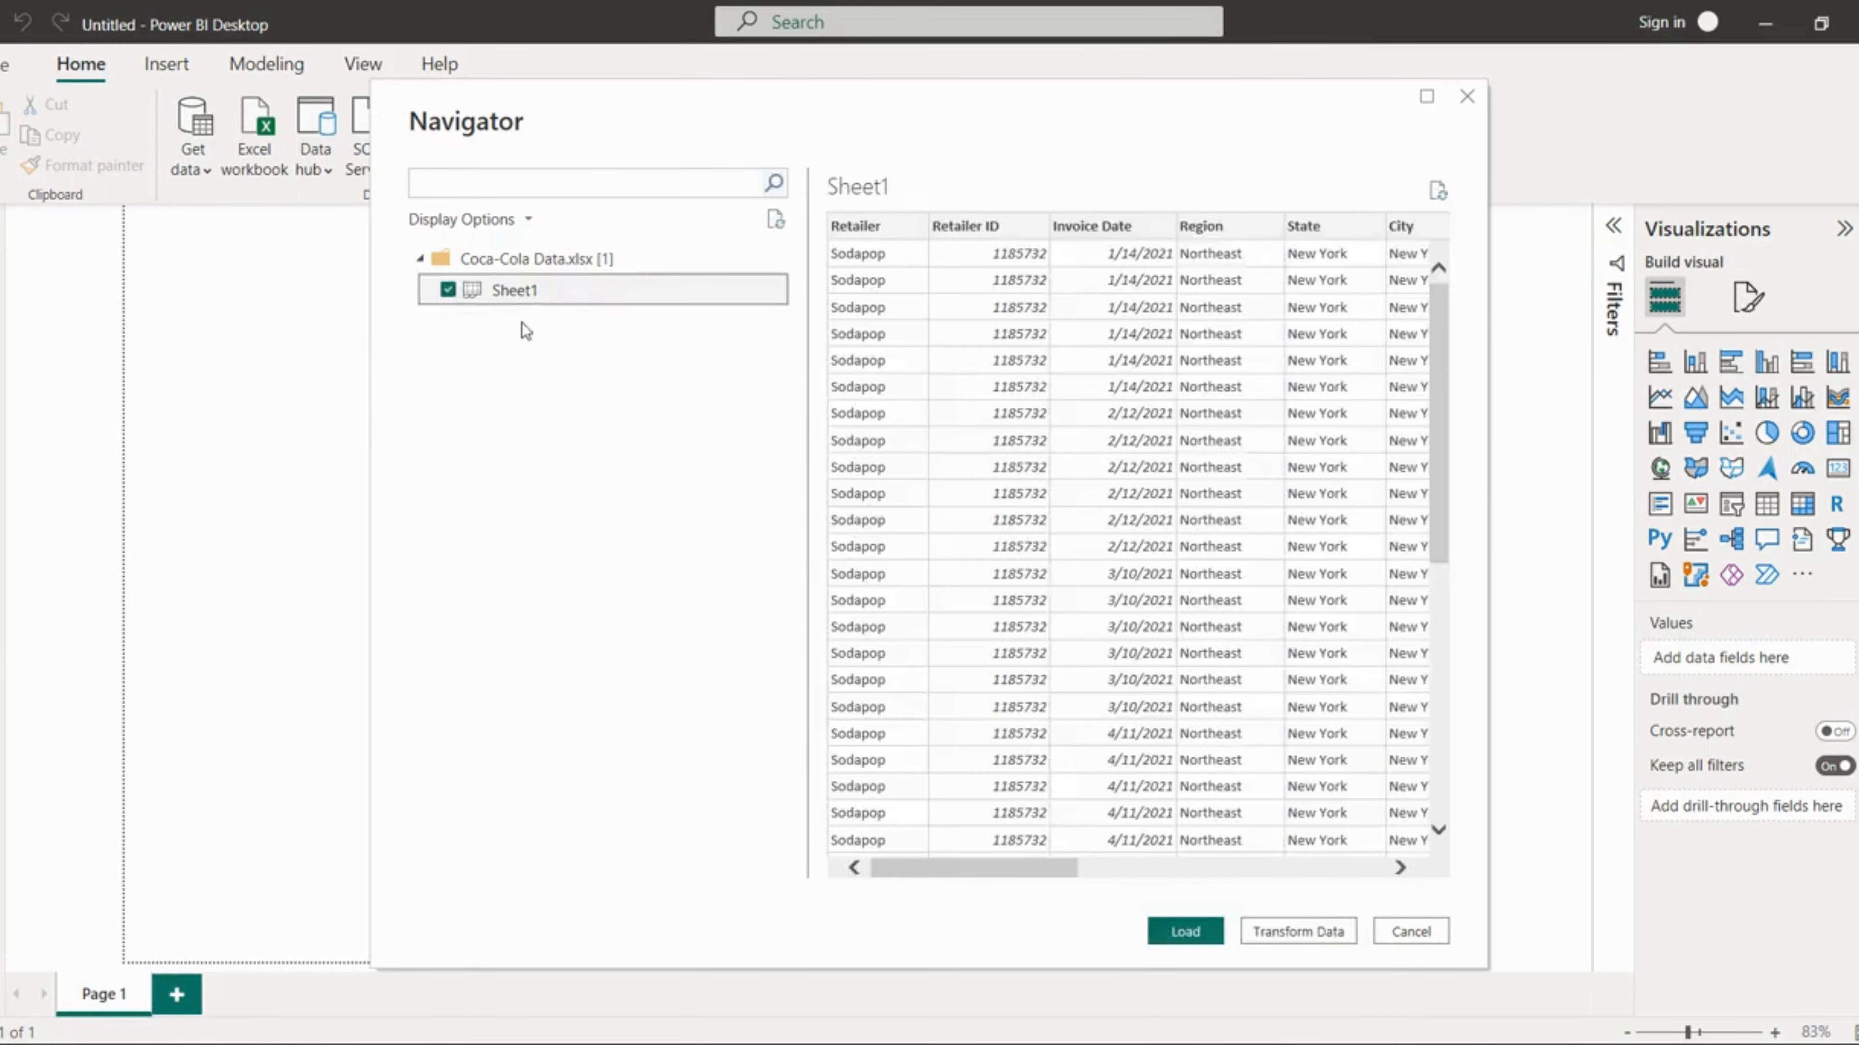
drag(1025, 866, 973, 866)
click(1162, 931)
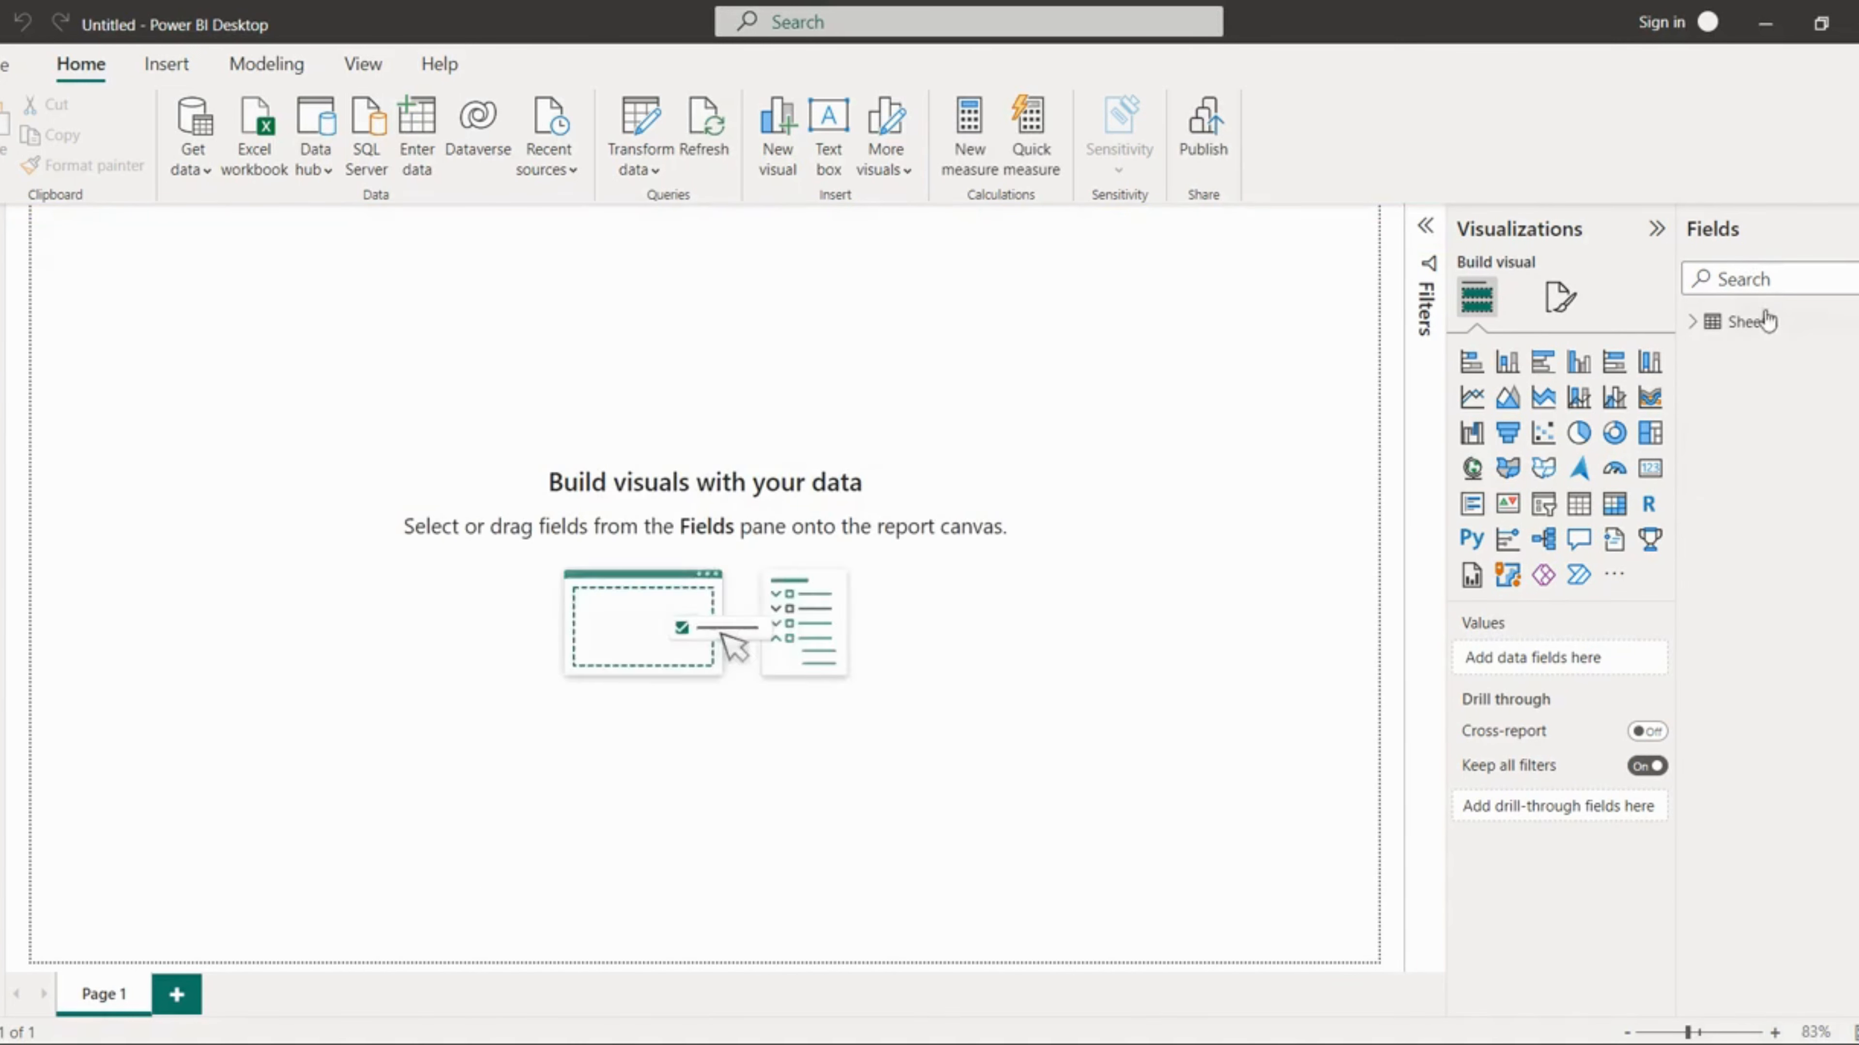
Step: Inspect the loaded Sheet1 table's fields in the data and model views, then return to the report
click(1693, 325)
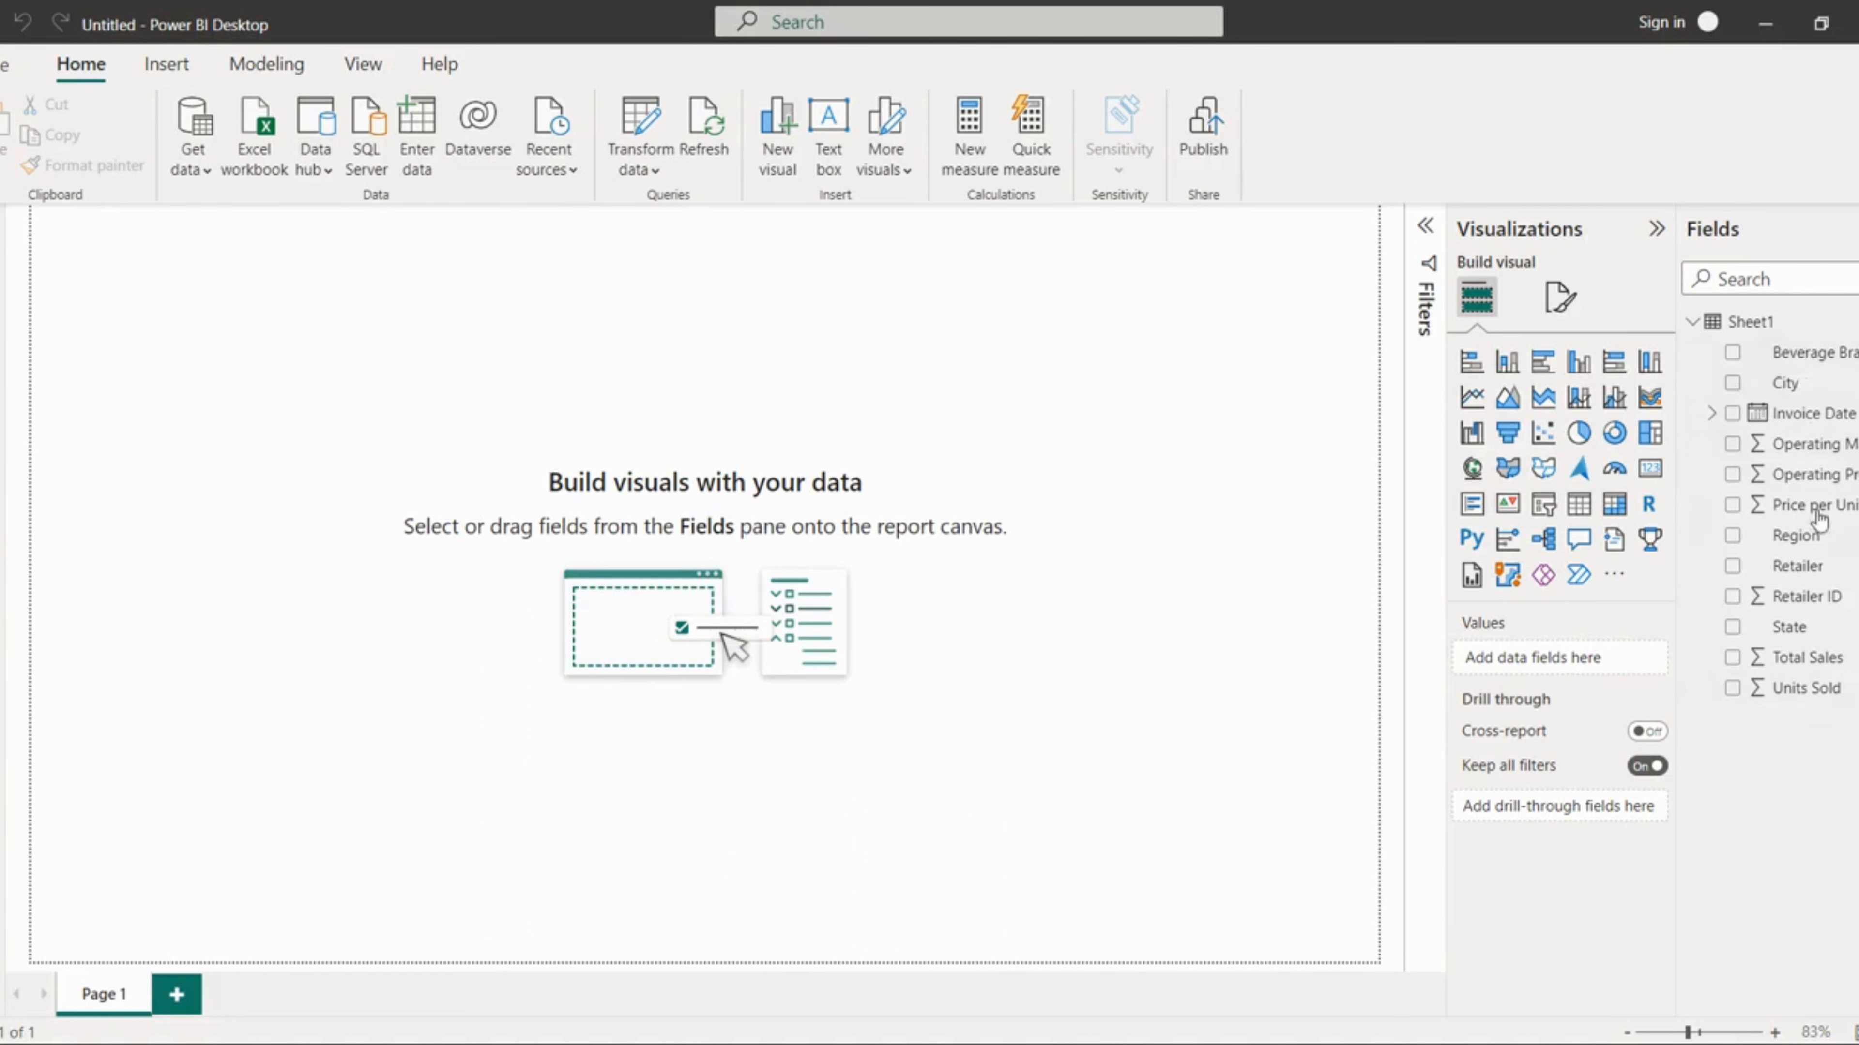
click(3, 280)
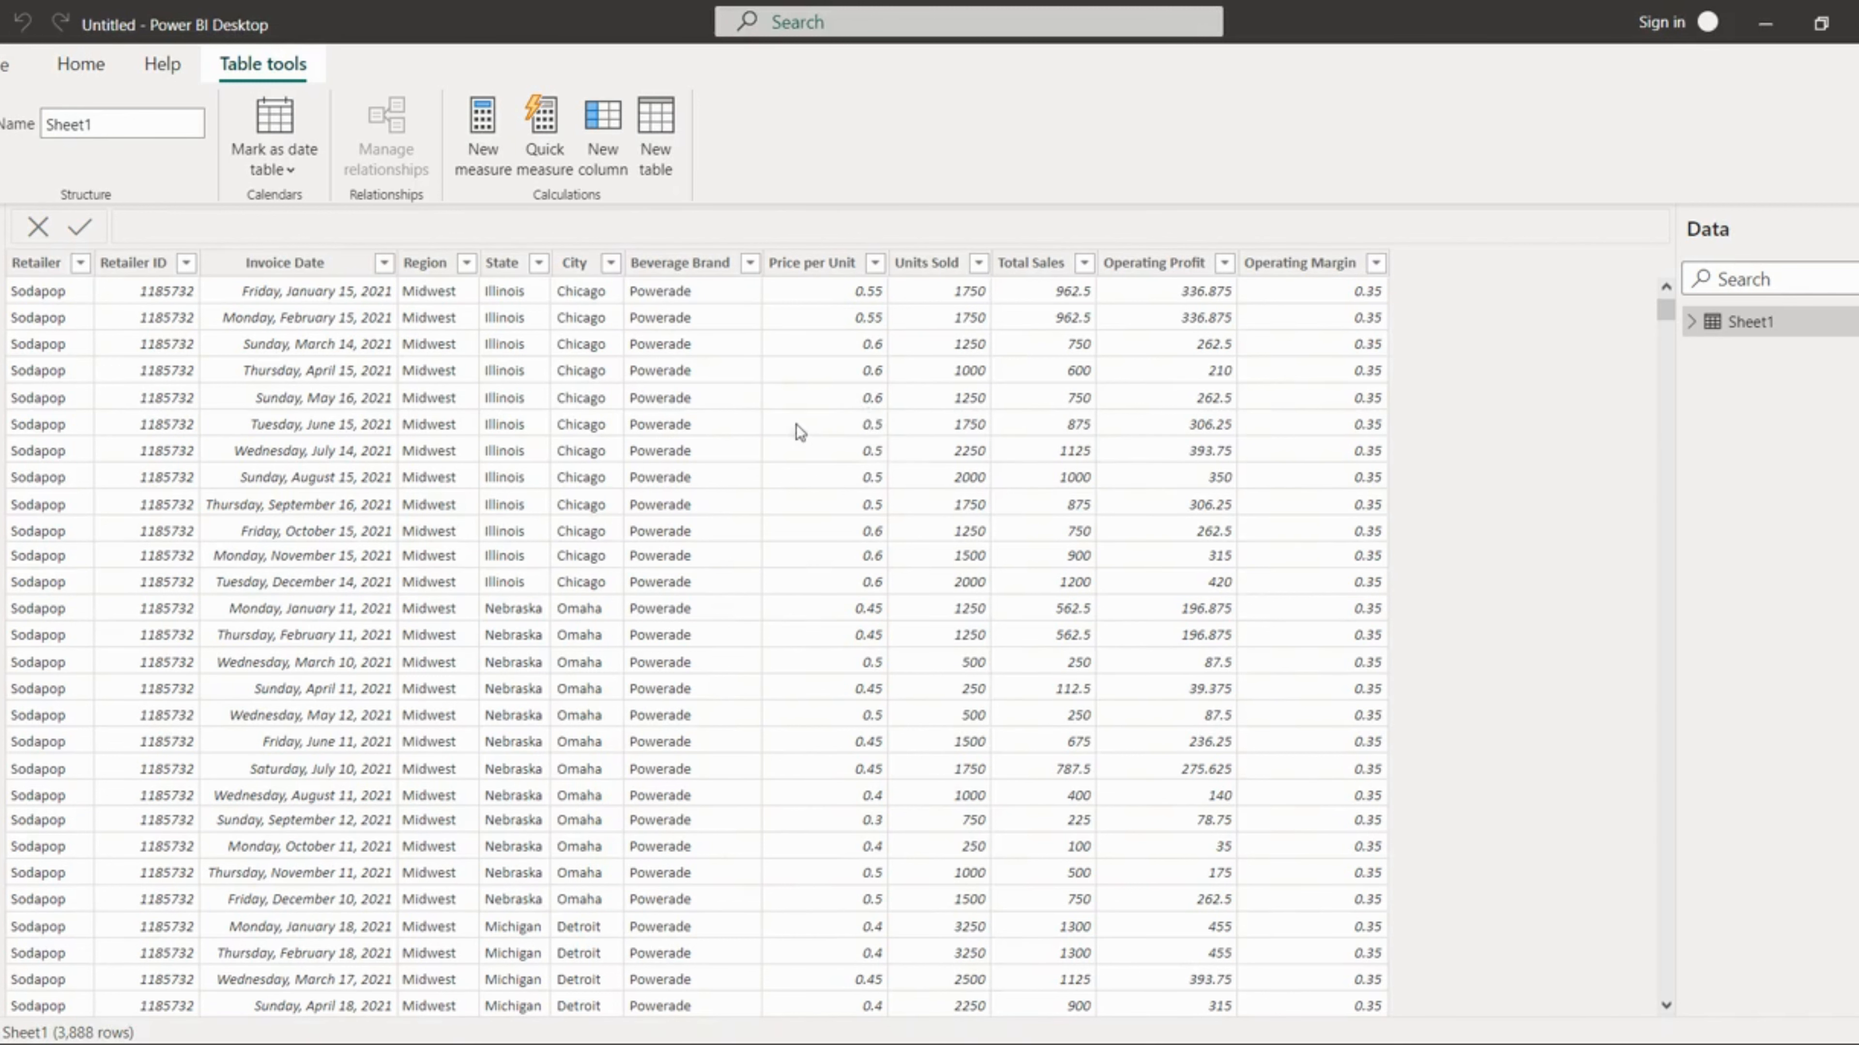
click(4, 333)
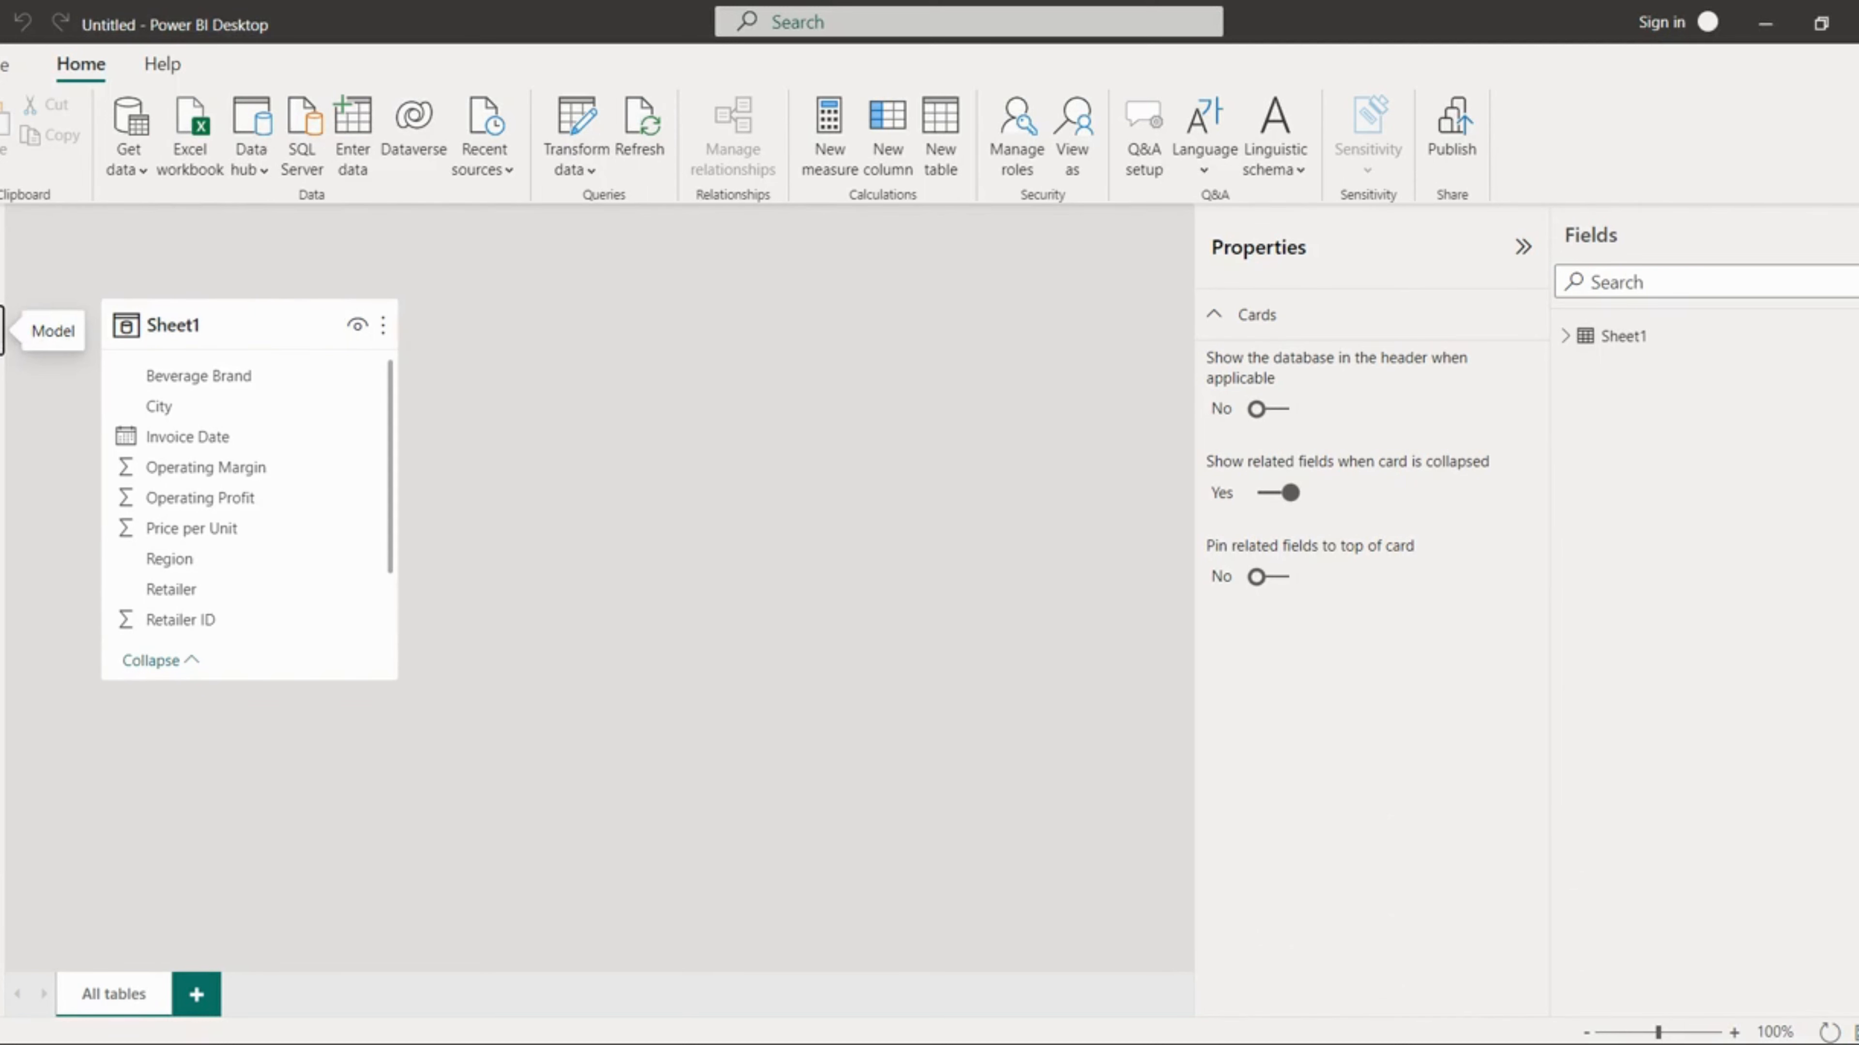
click(3, 228)
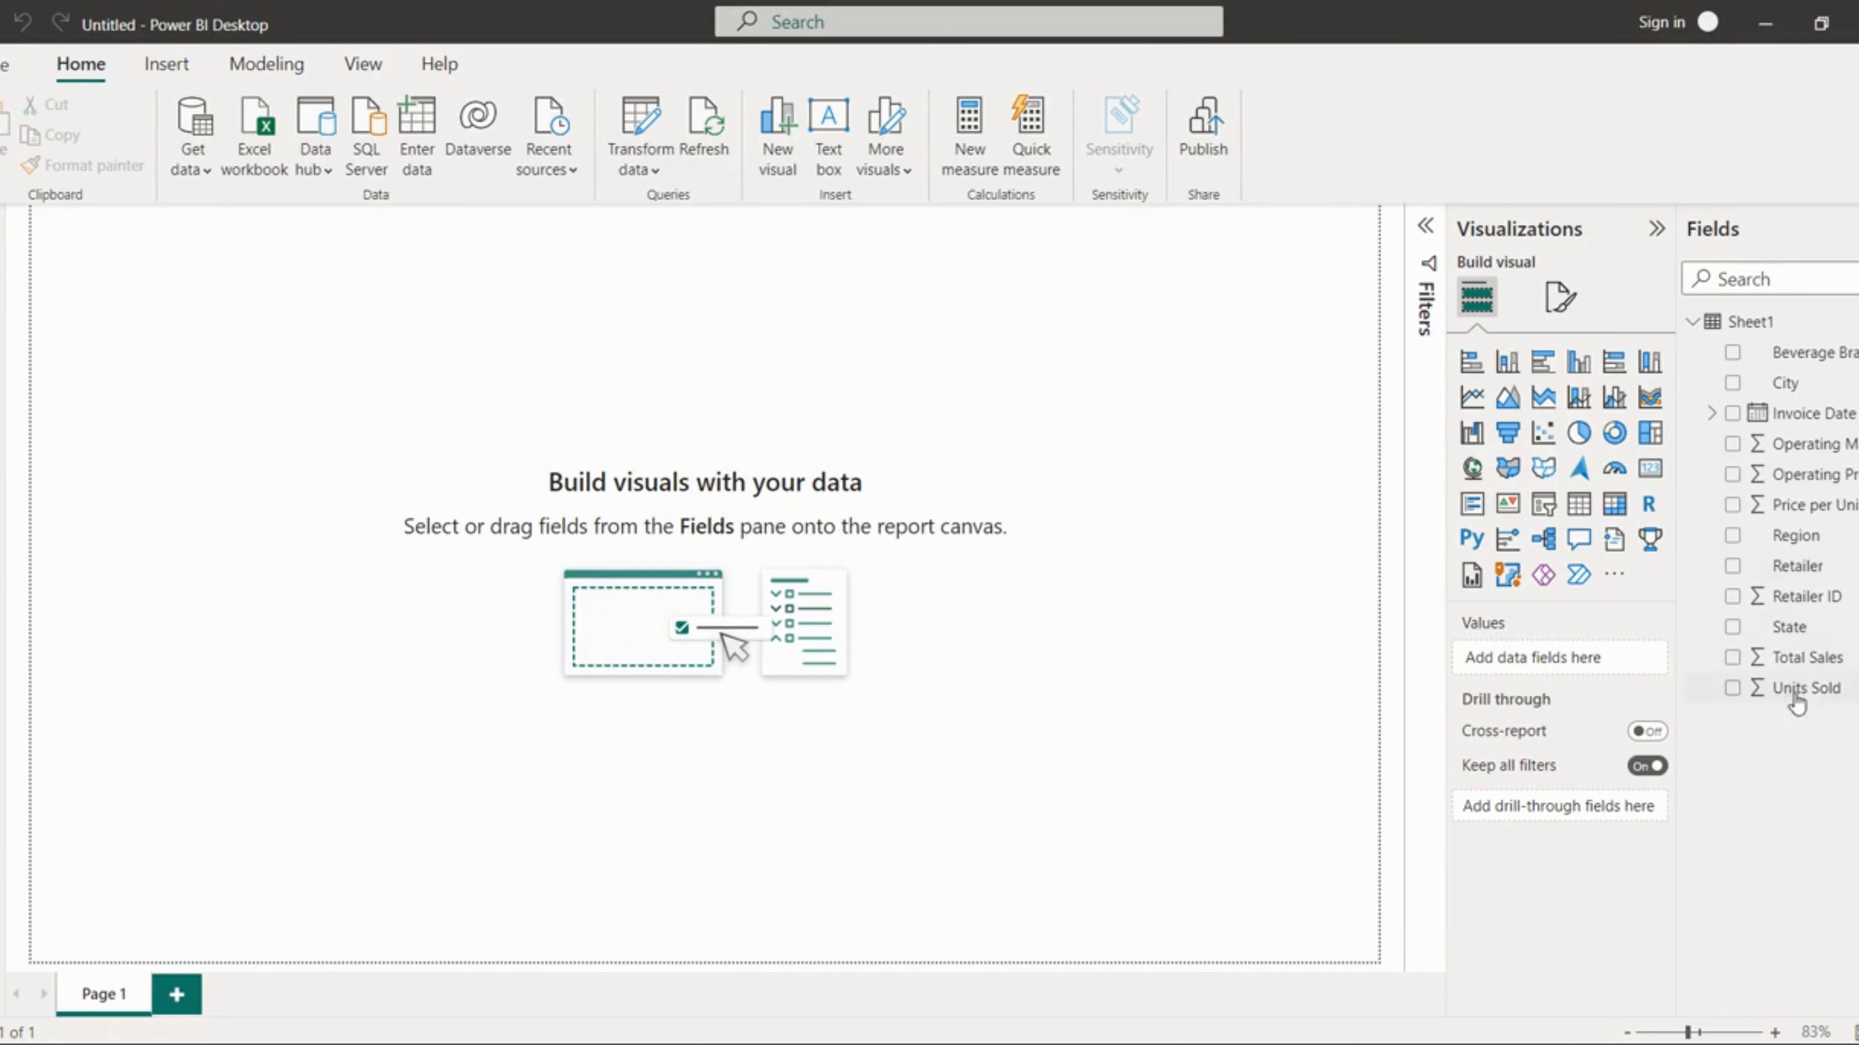
Step: Format the Total Sales and Price per Unit columns as currency
click(1800, 665)
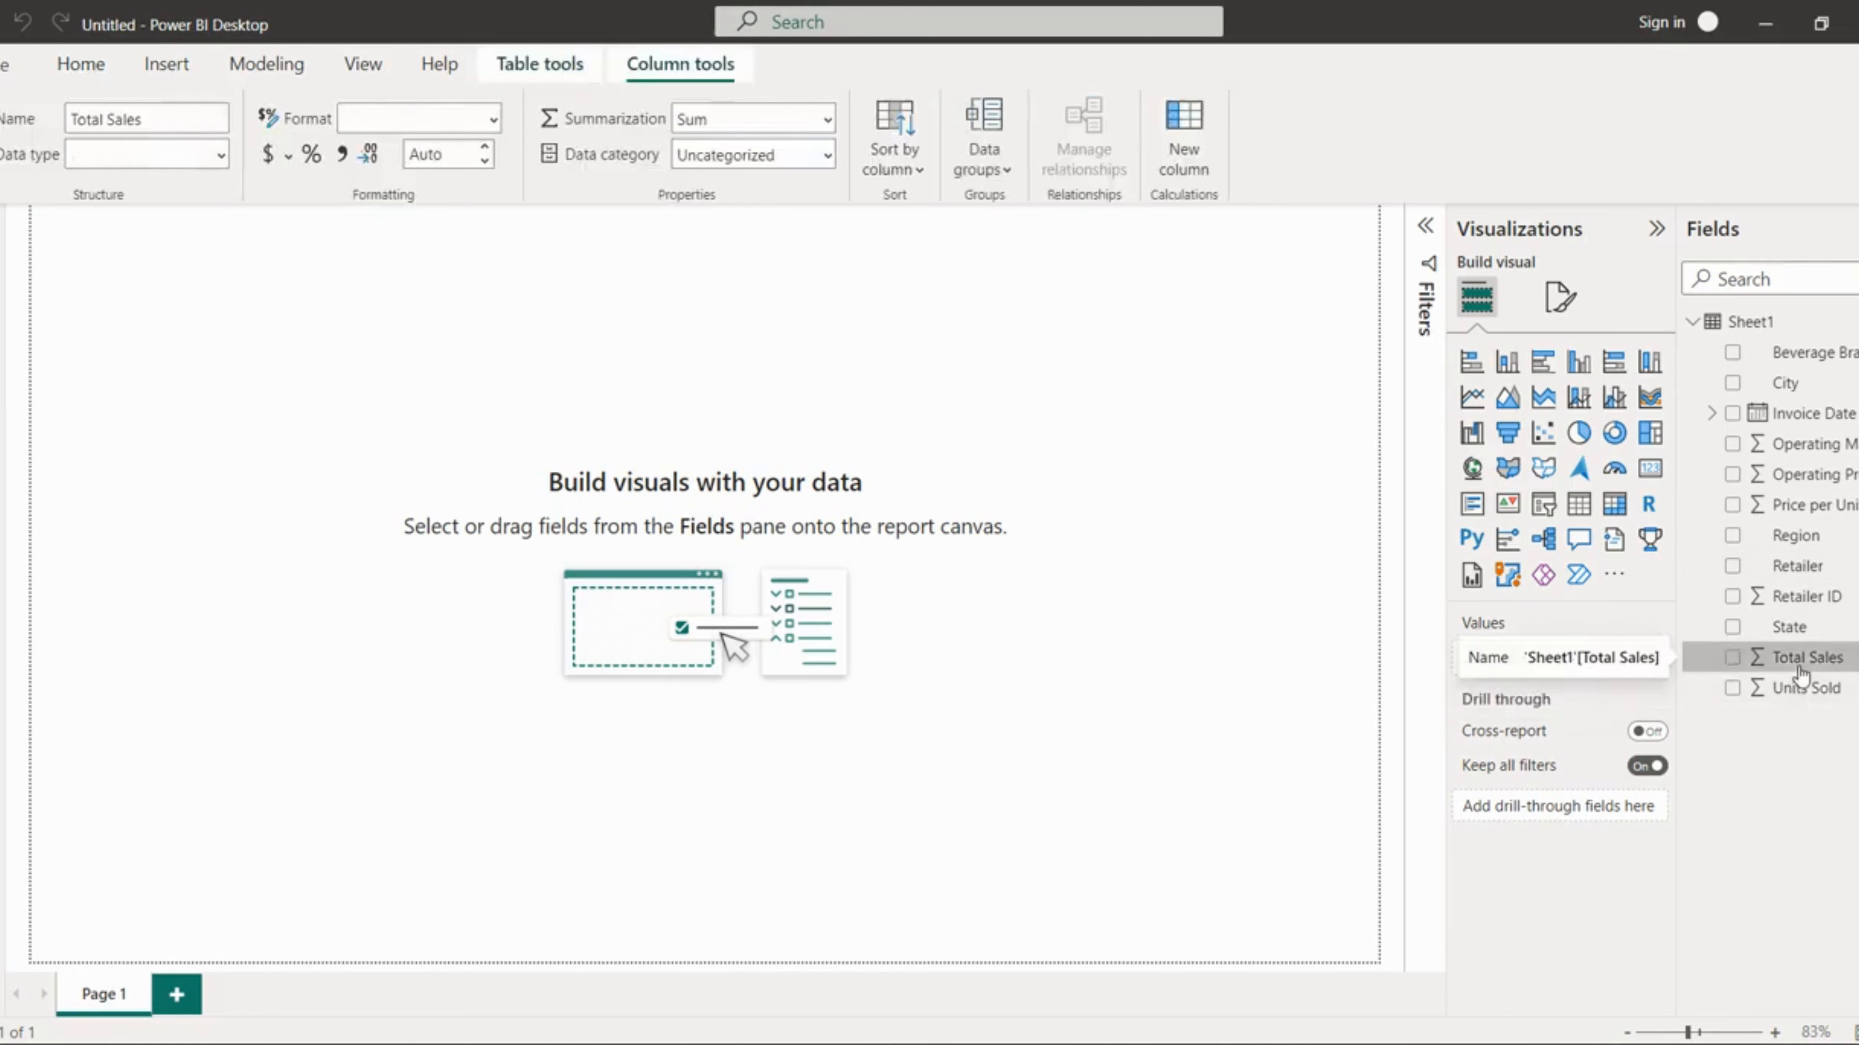
click(267, 156)
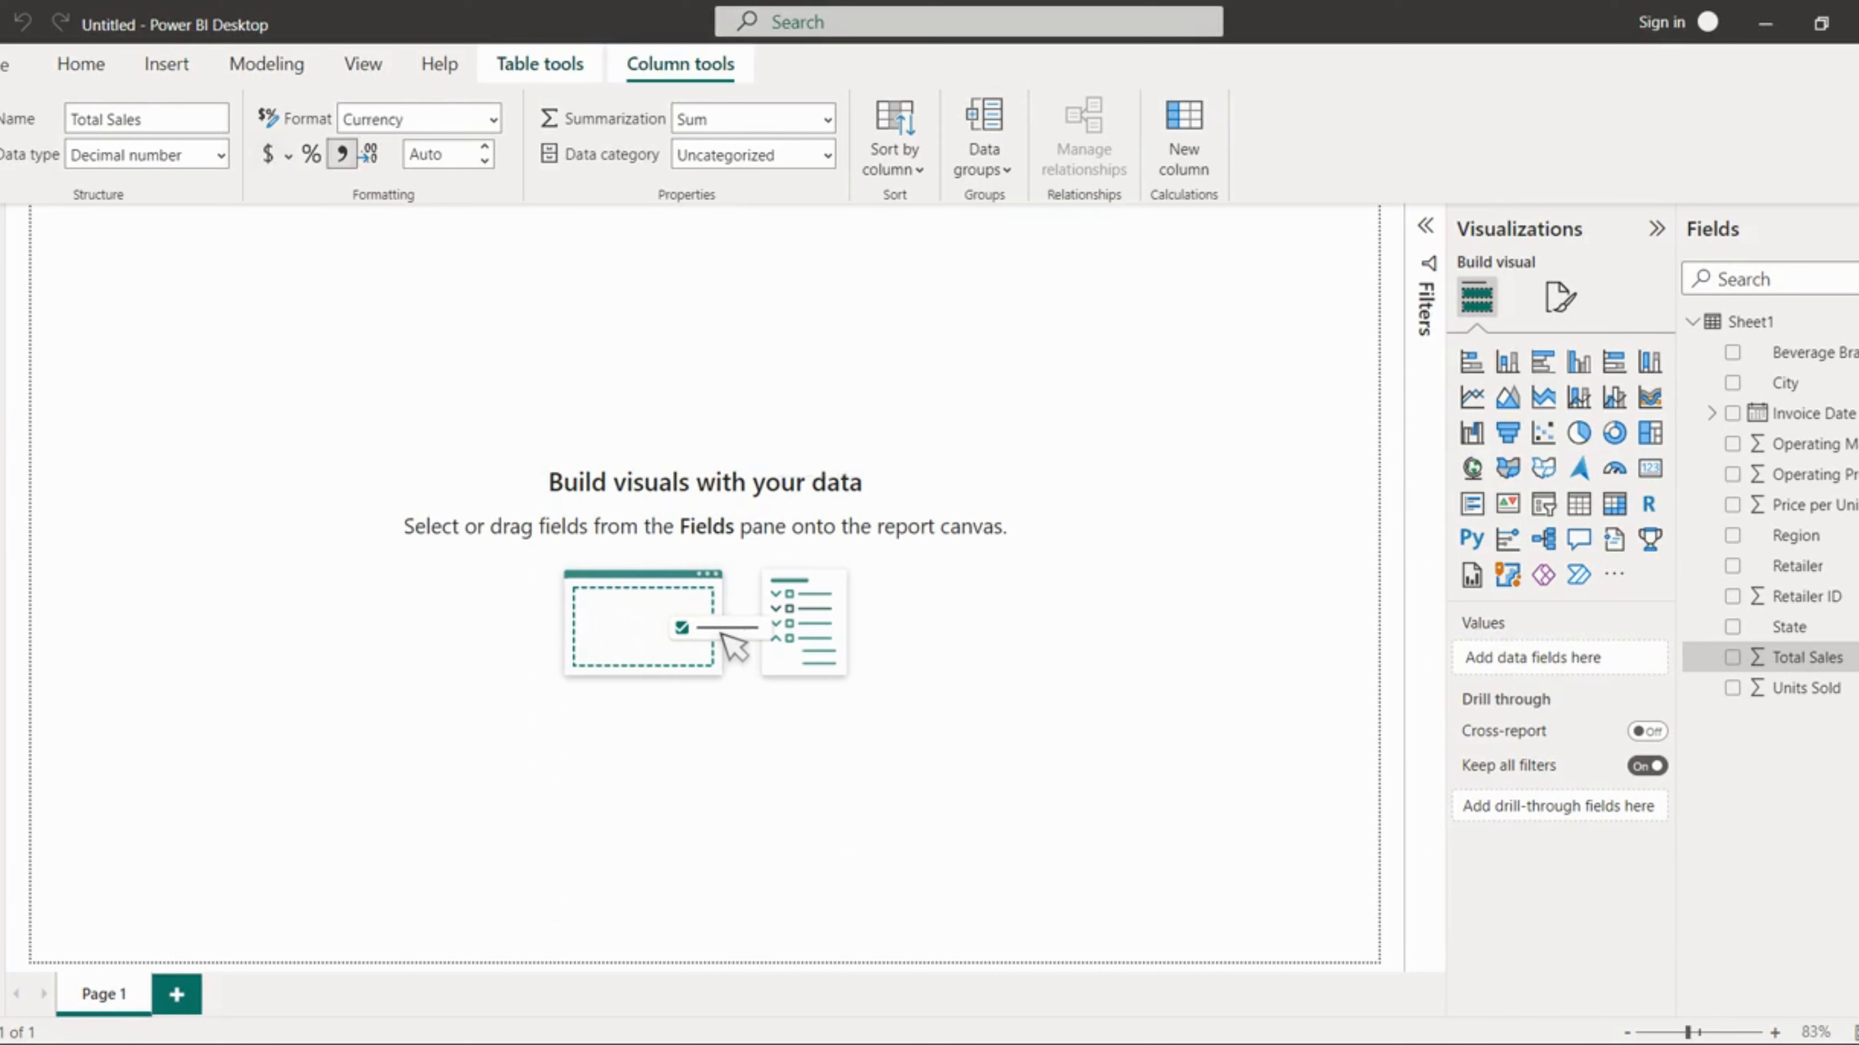
click(1804, 514)
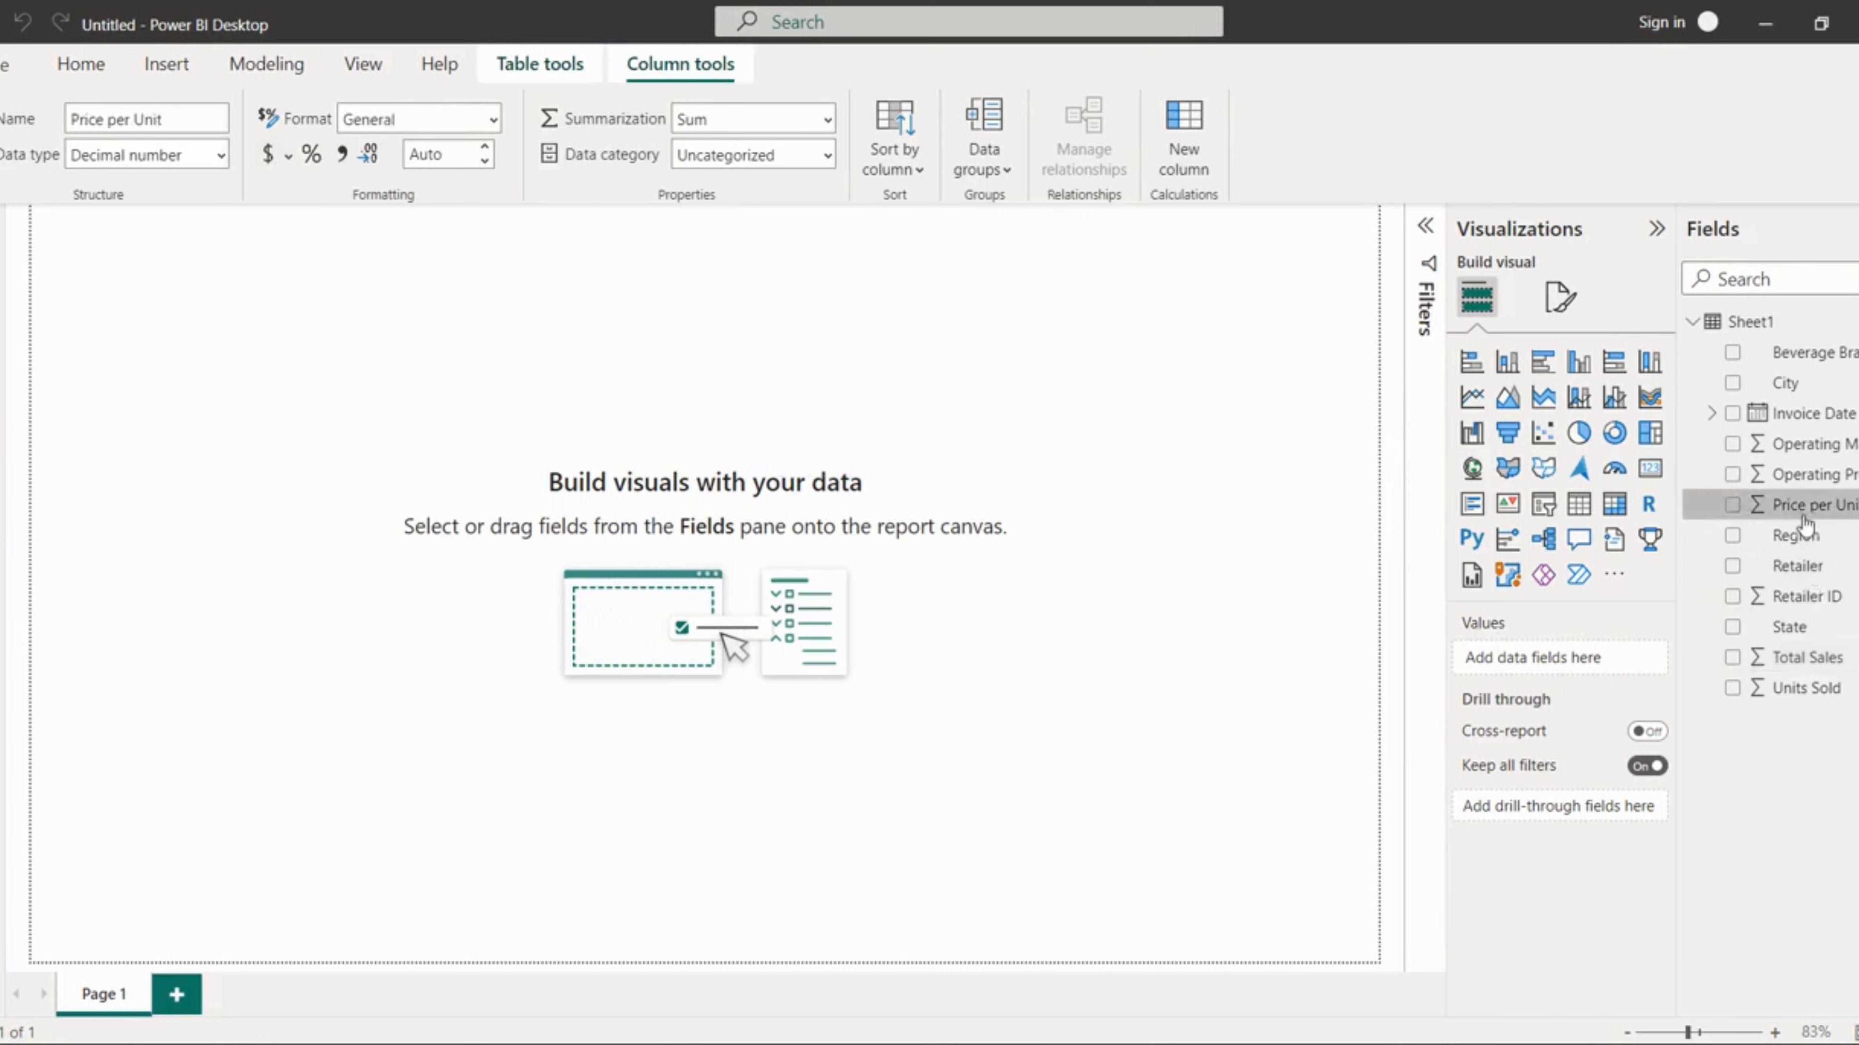
click(268, 155)
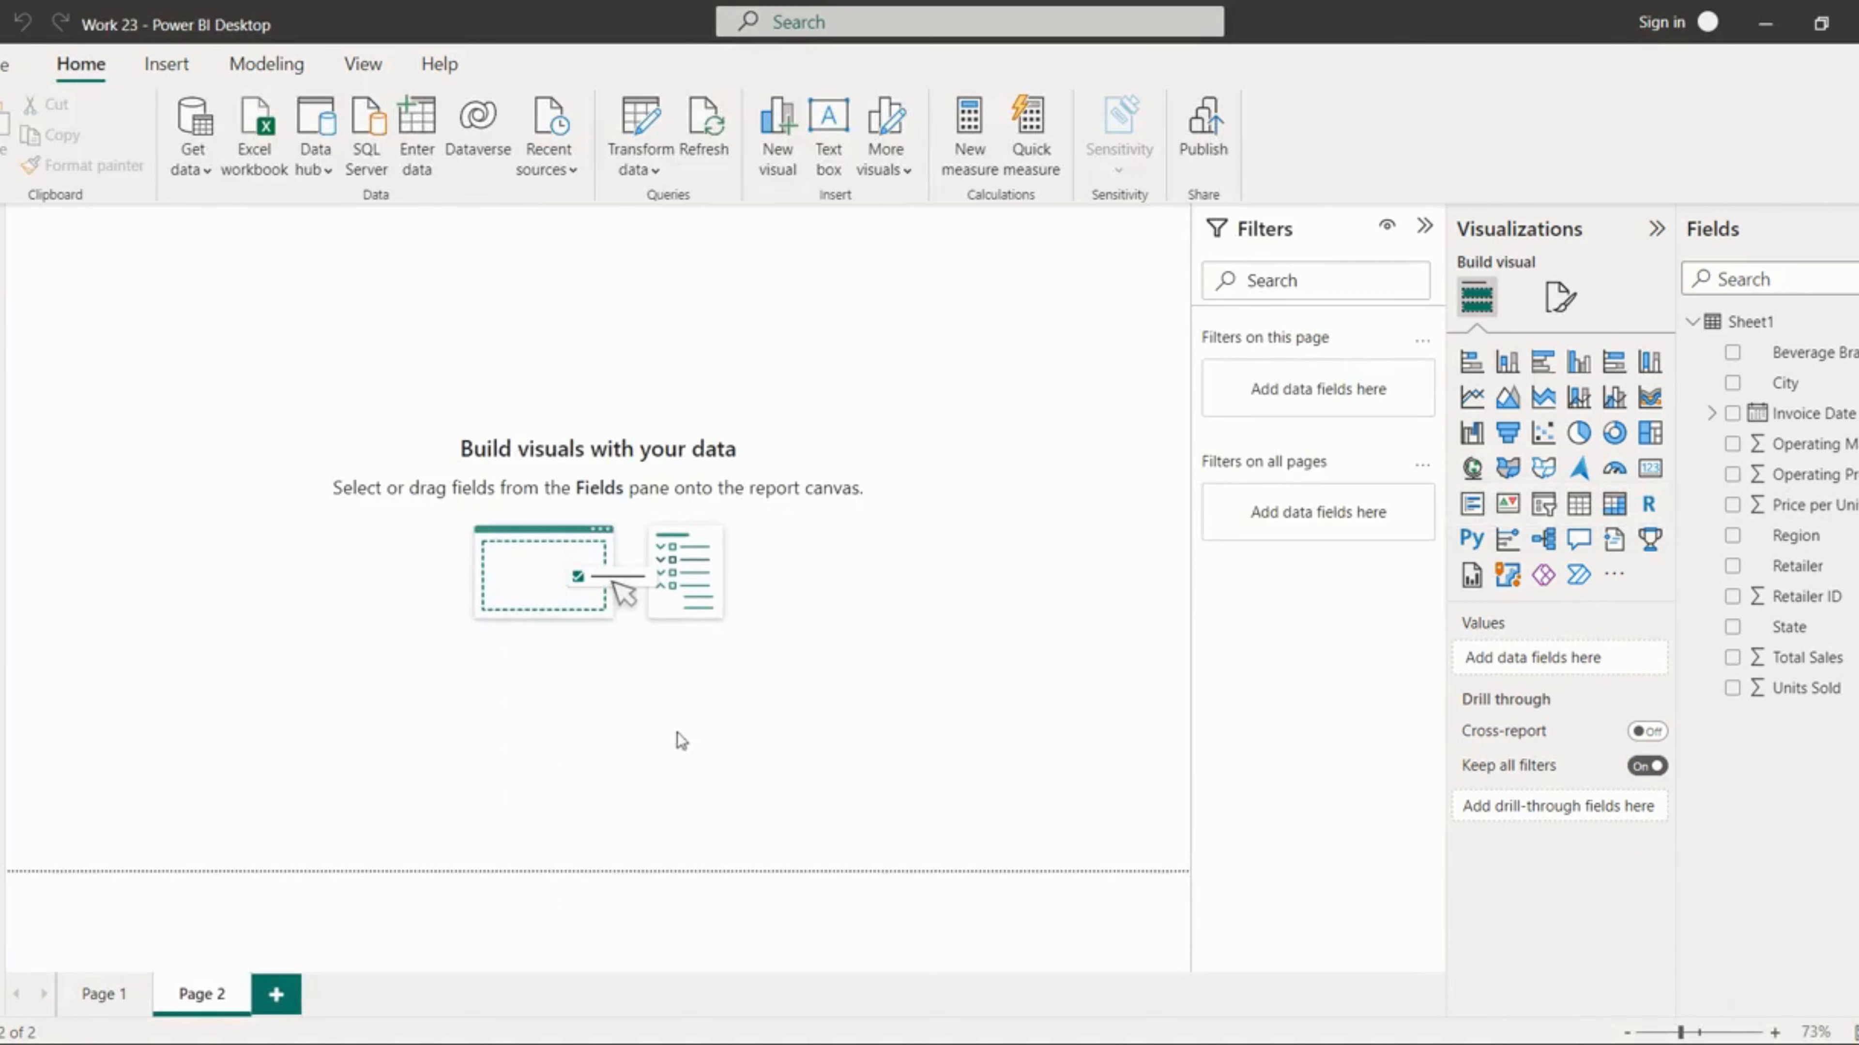
Step: Set the report page's canvas background image to fYSb2D.png from the Desktop\ME\power bi folder
click(1553, 312)
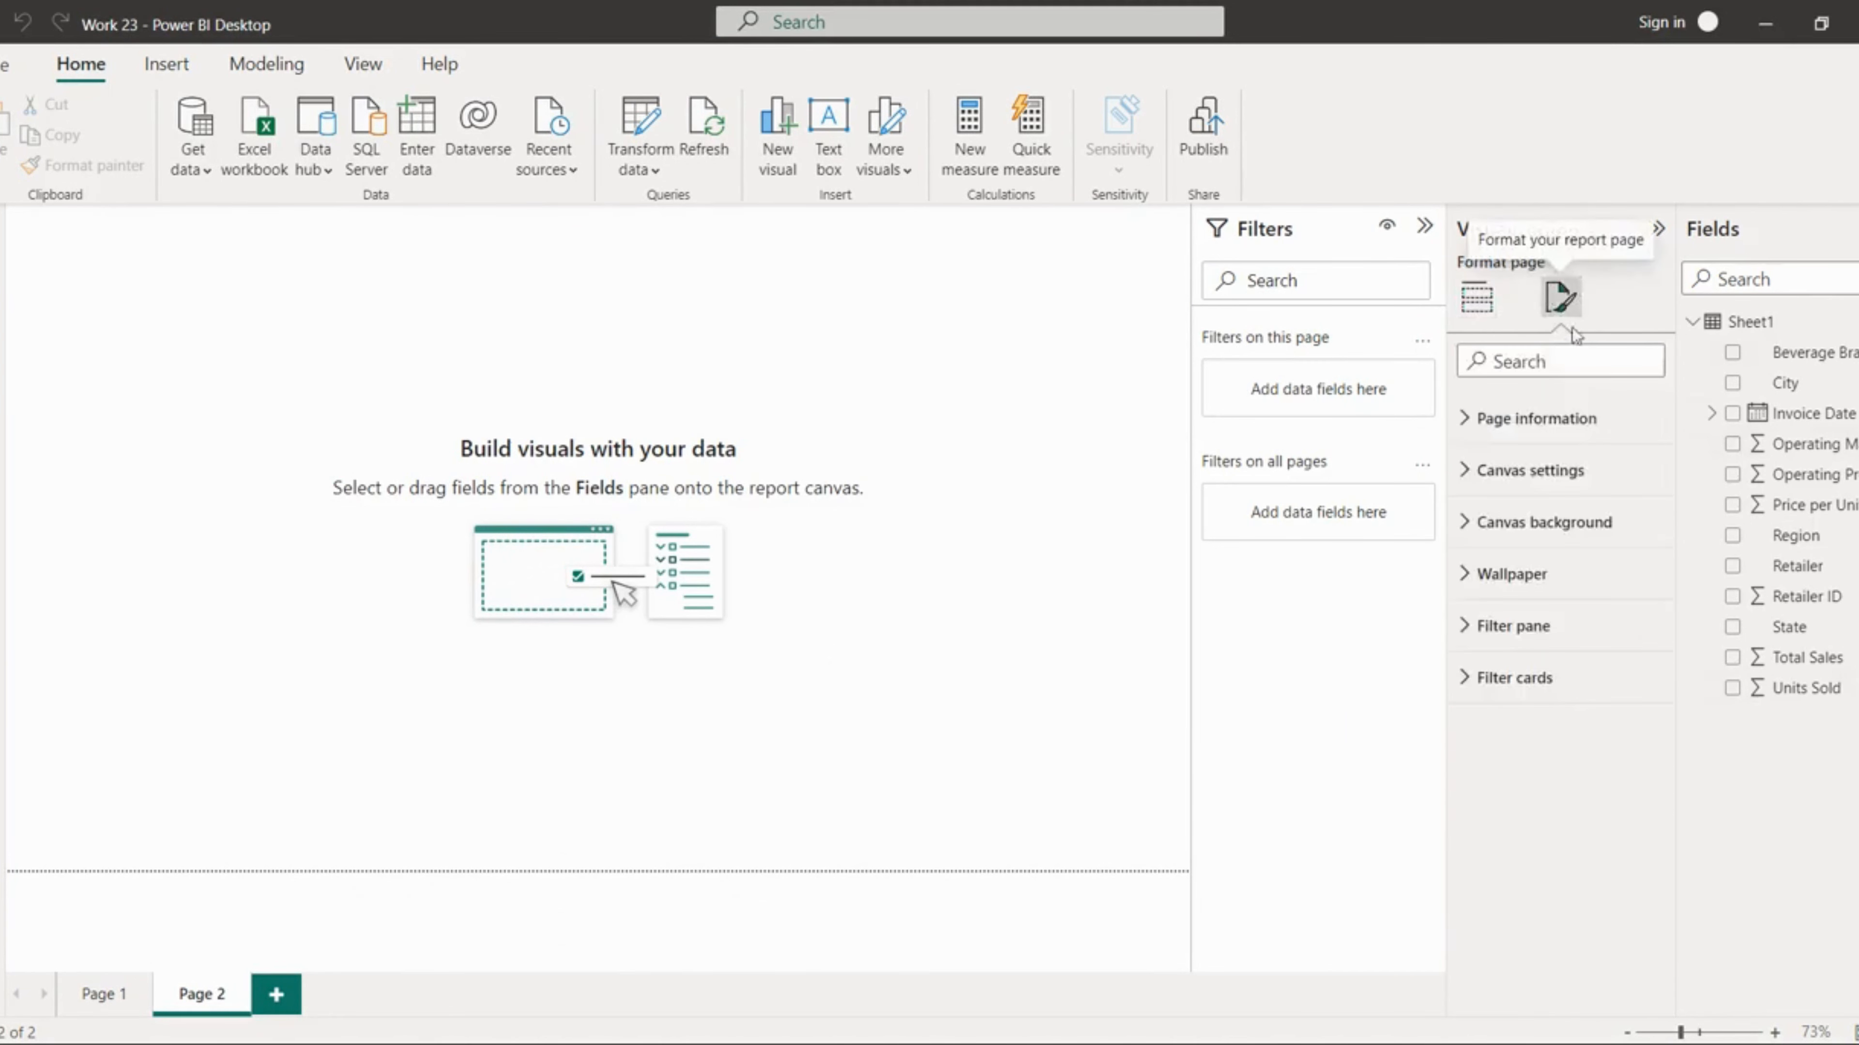
click(1534, 524)
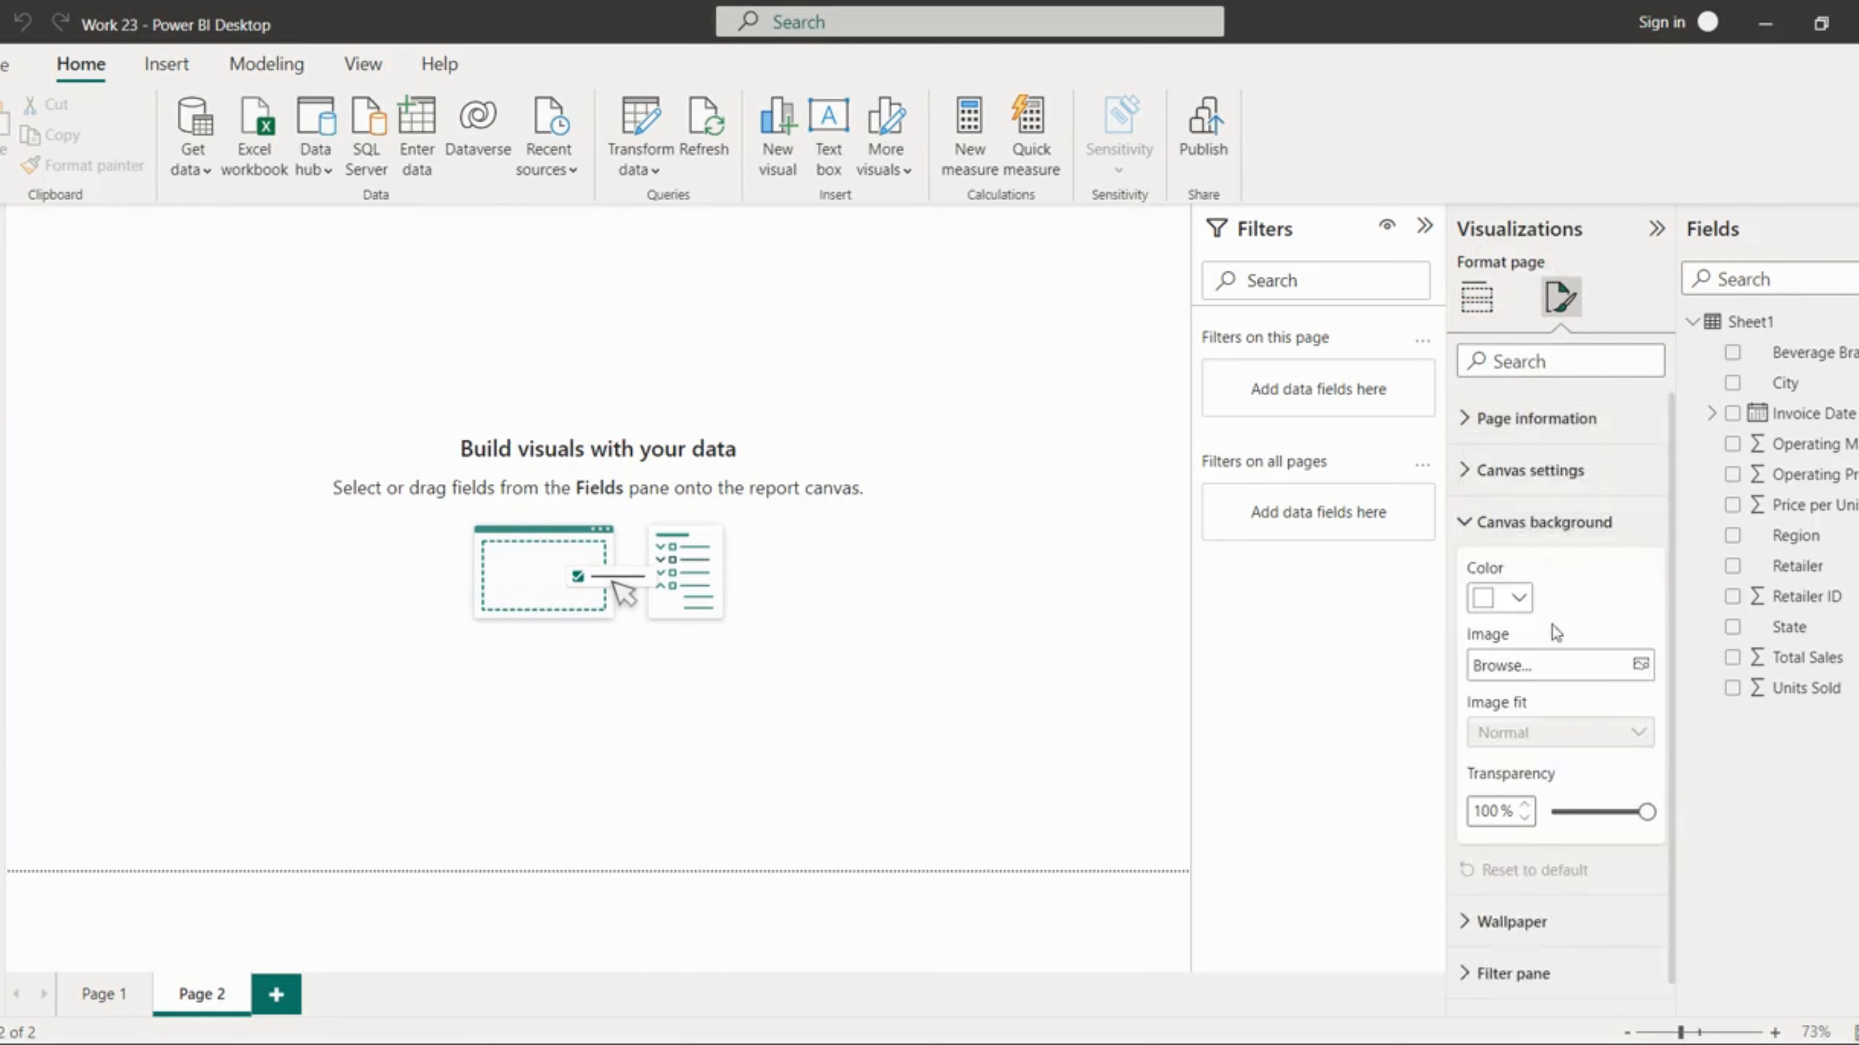
click(1525, 597)
click(1602, 606)
click(1526, 599)
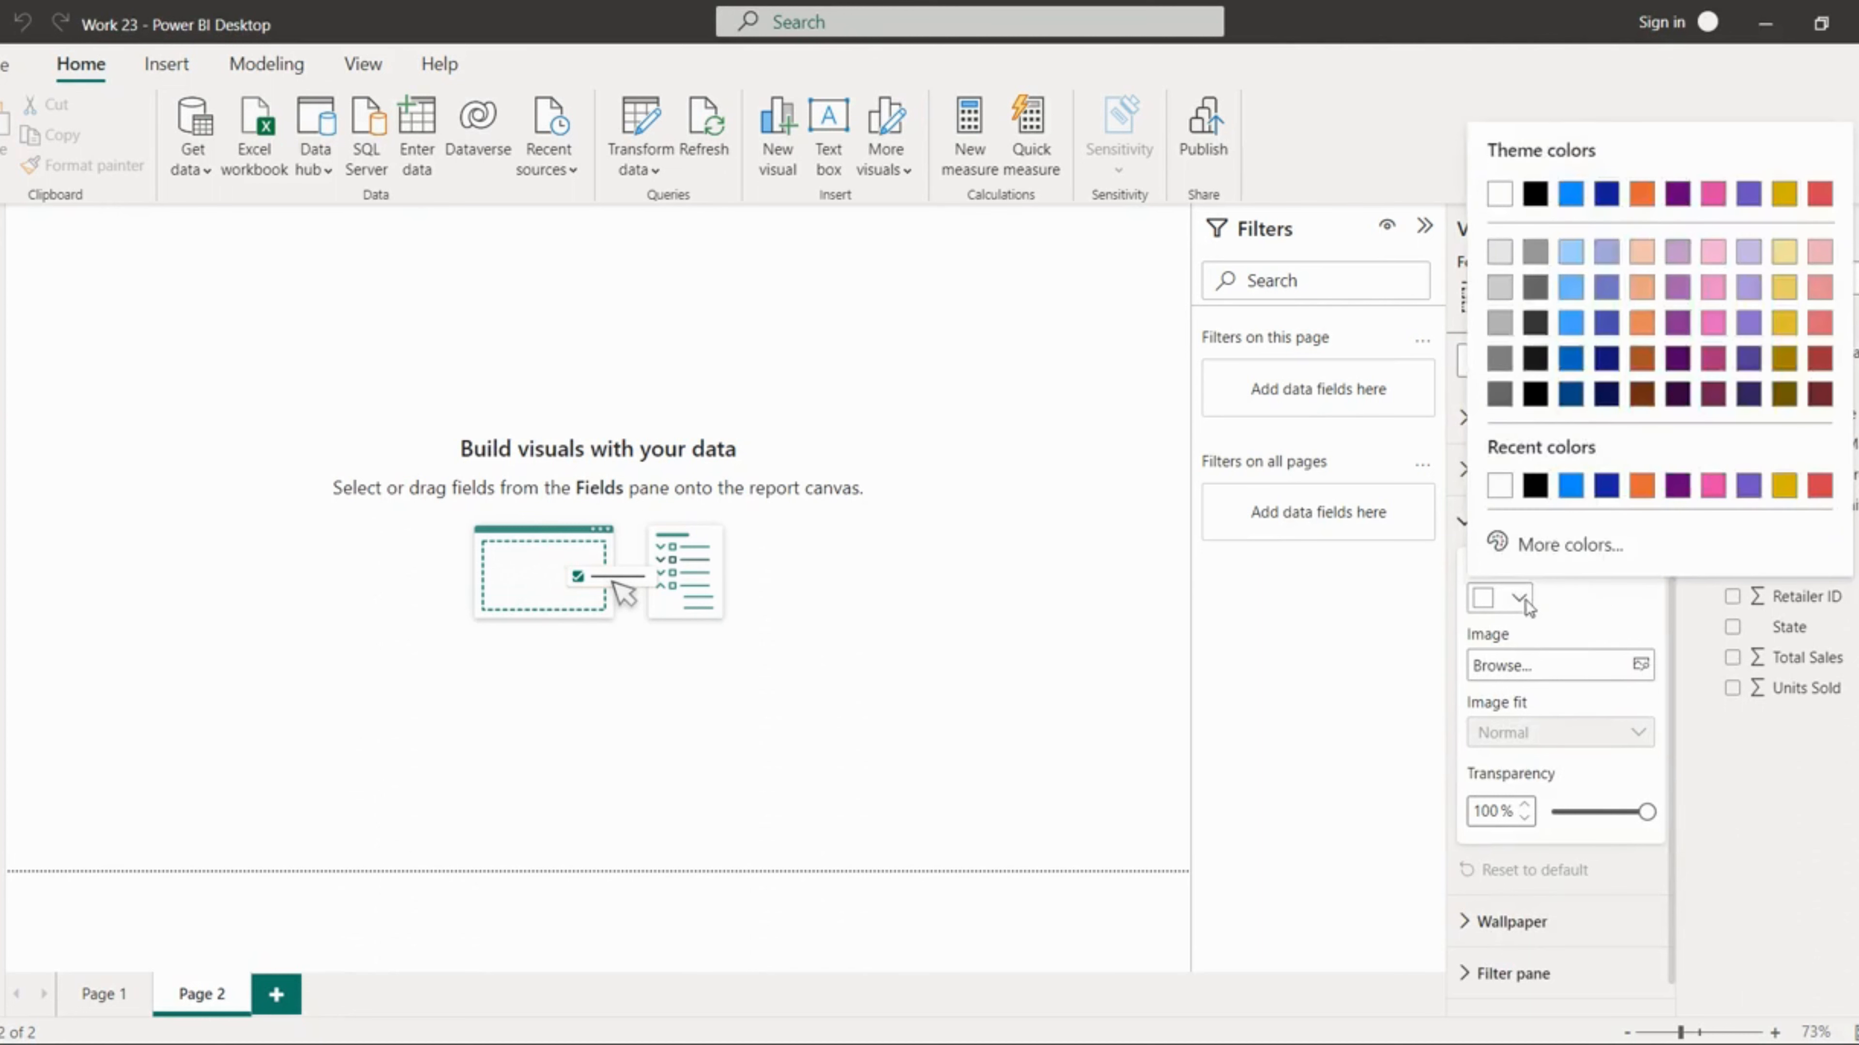
click(1591, 599)
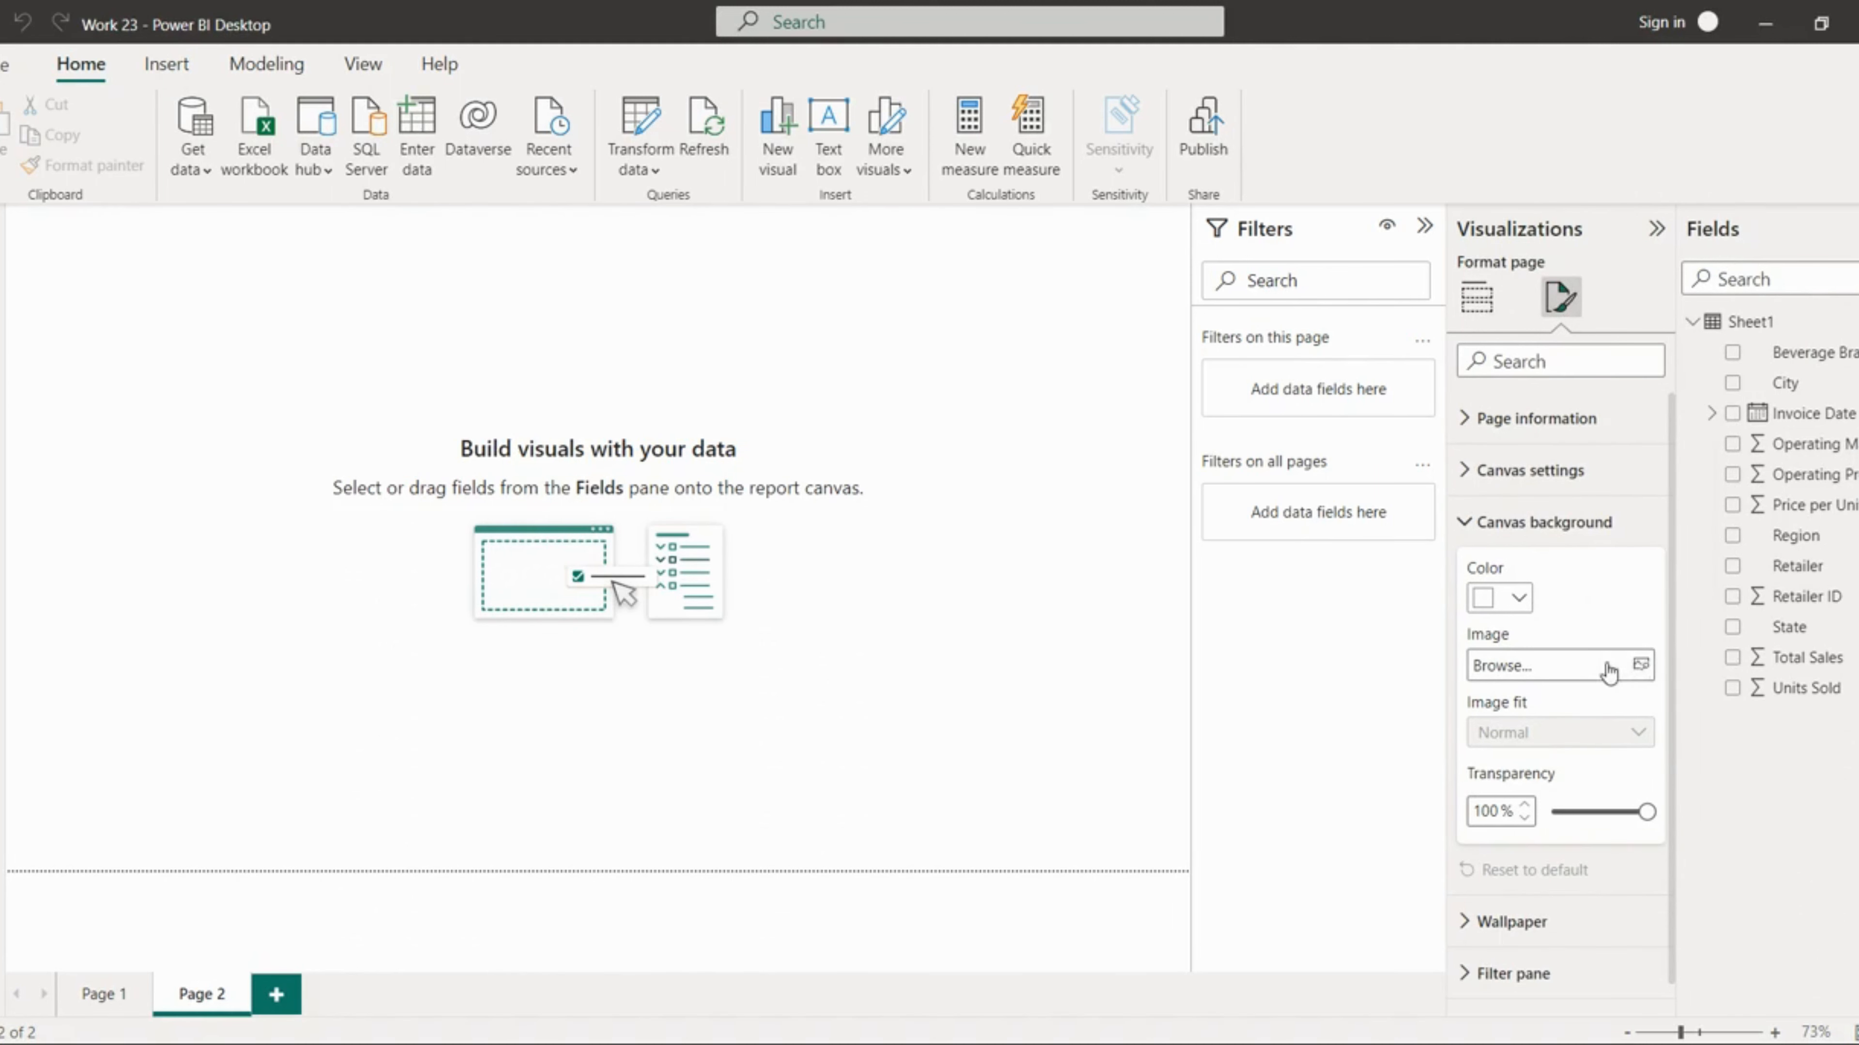
click(1494, 663)
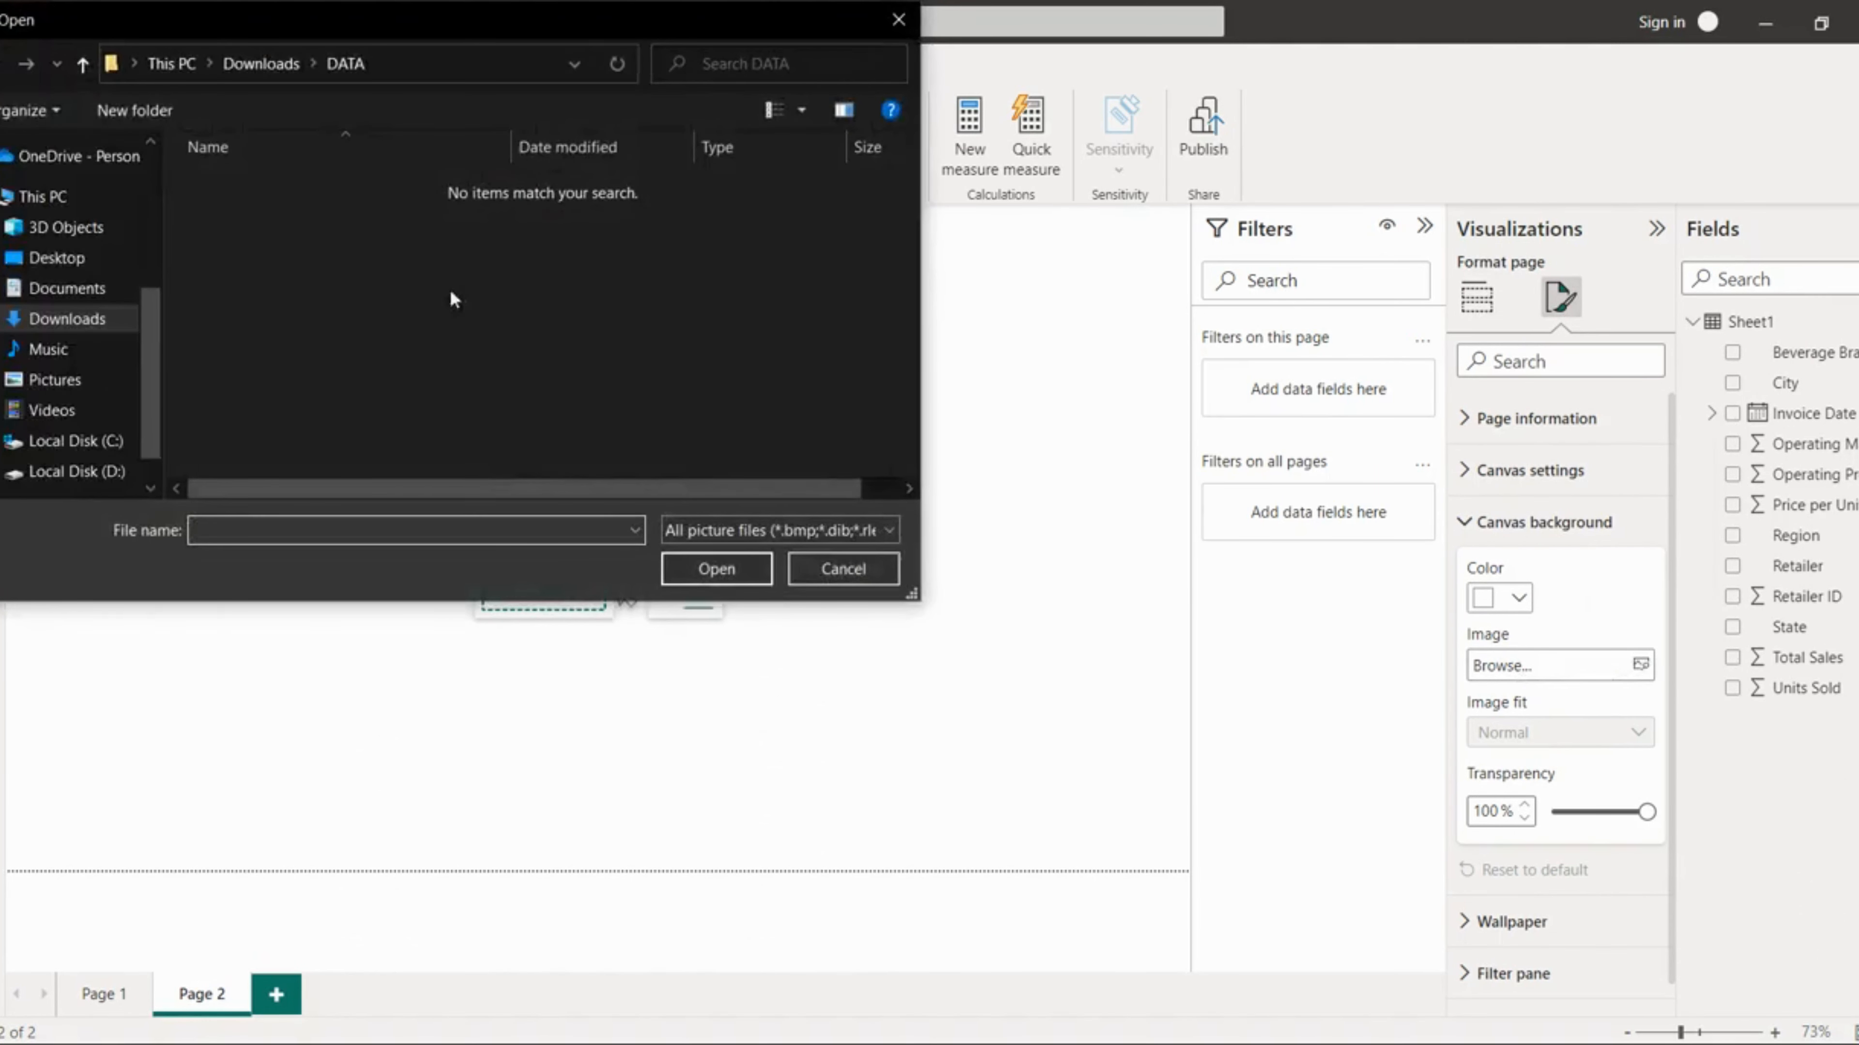
click(57, 262)
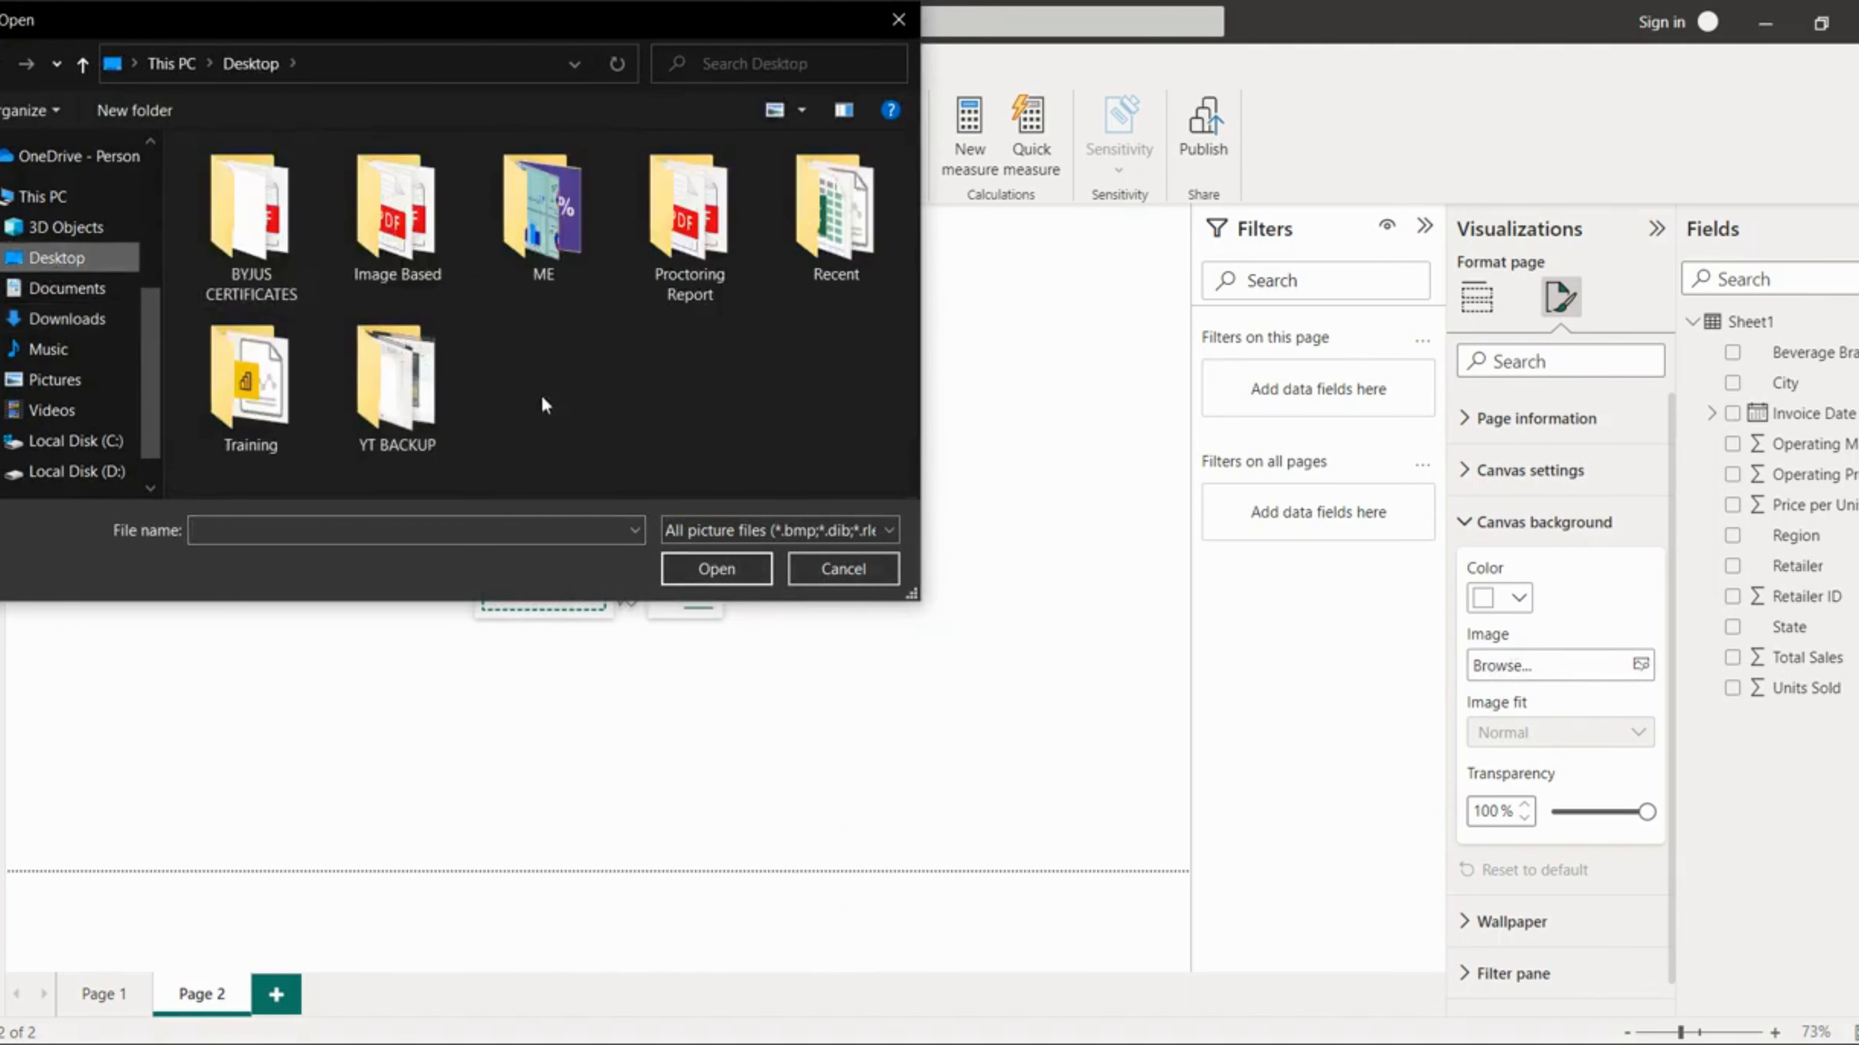
click(542, 246)
double_click(542, 243)
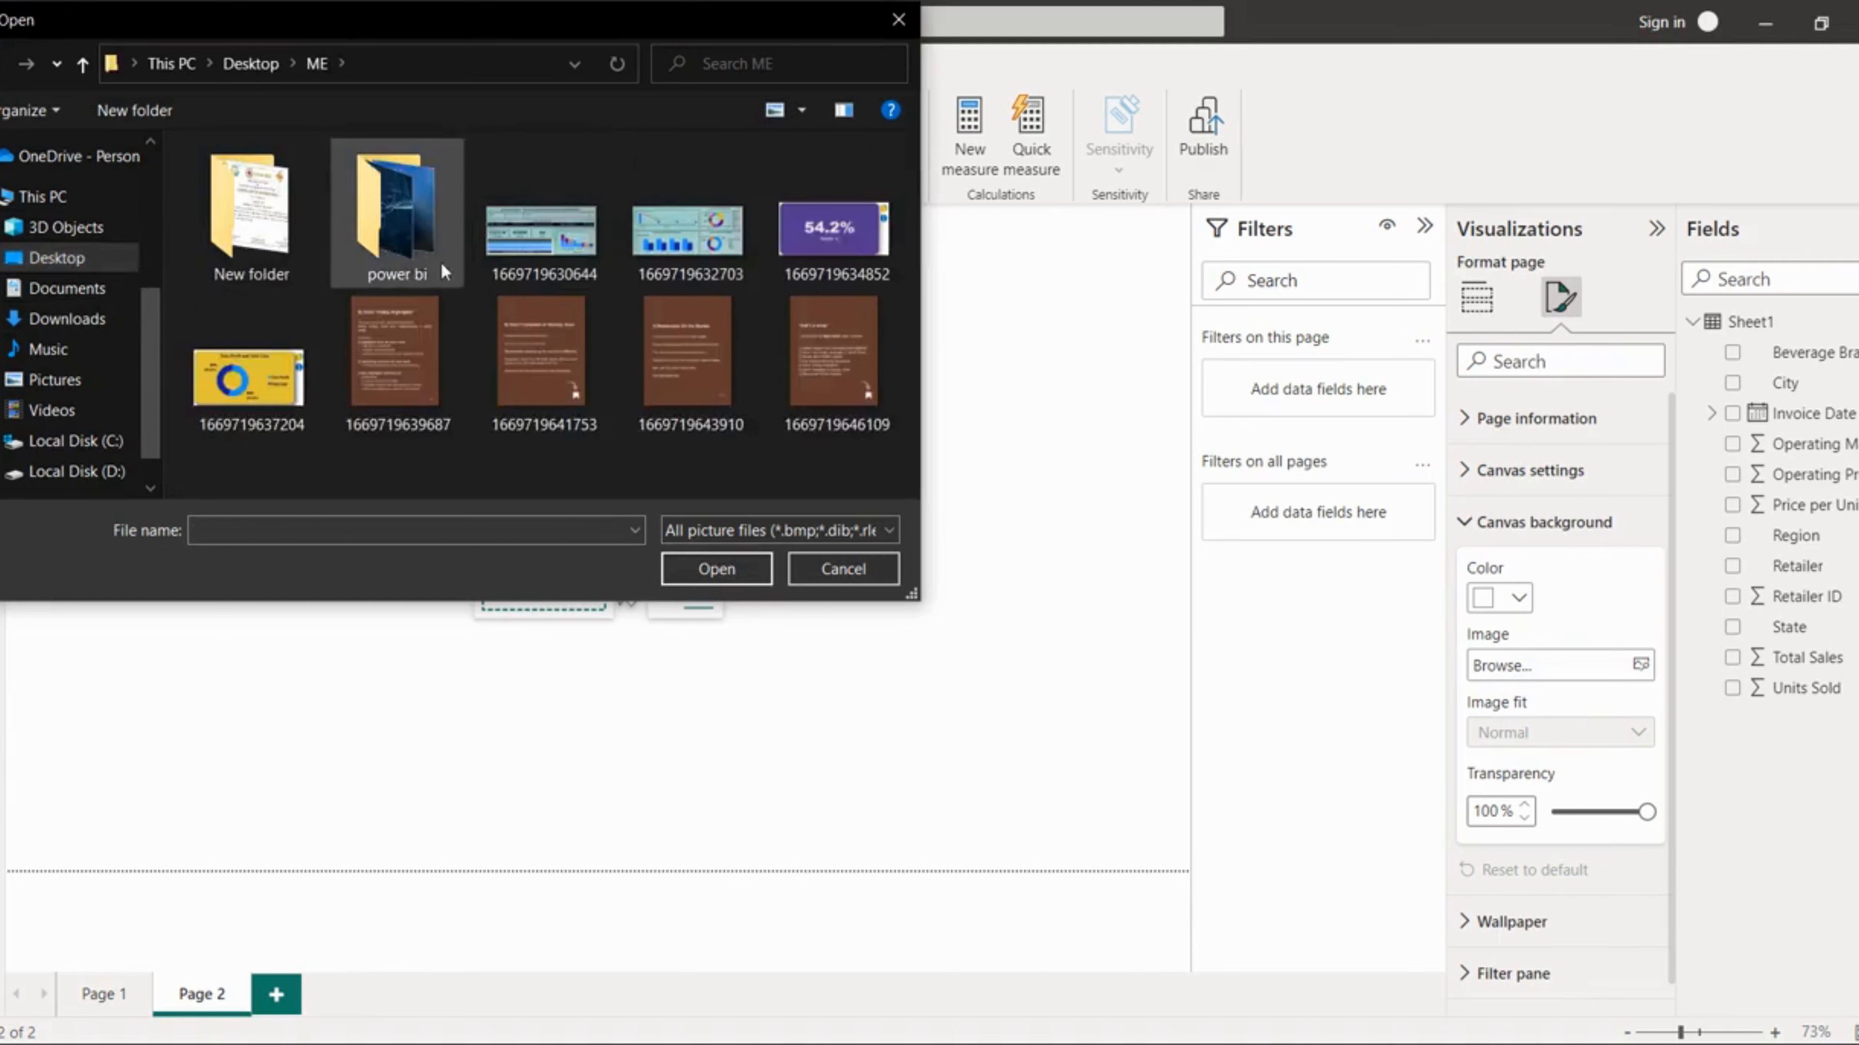
double_click(419, 232)
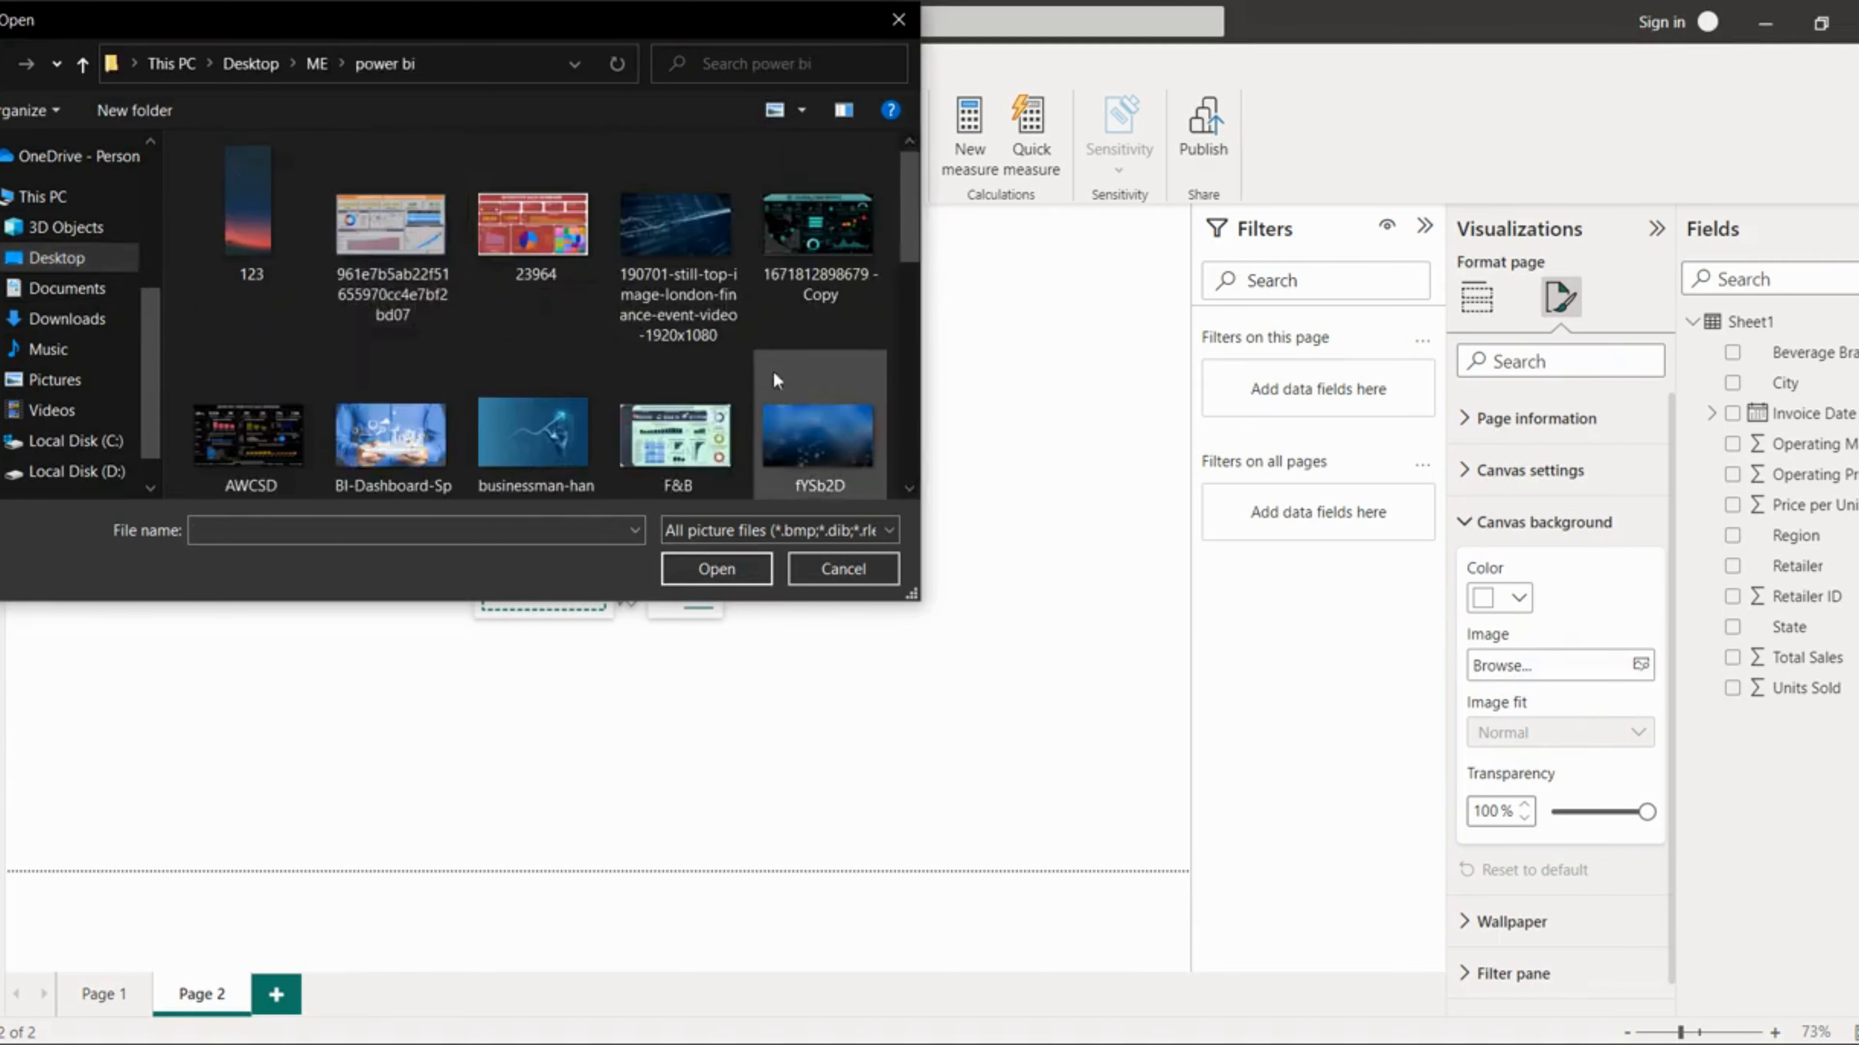
click(821, 436)
double_click(821, 433)
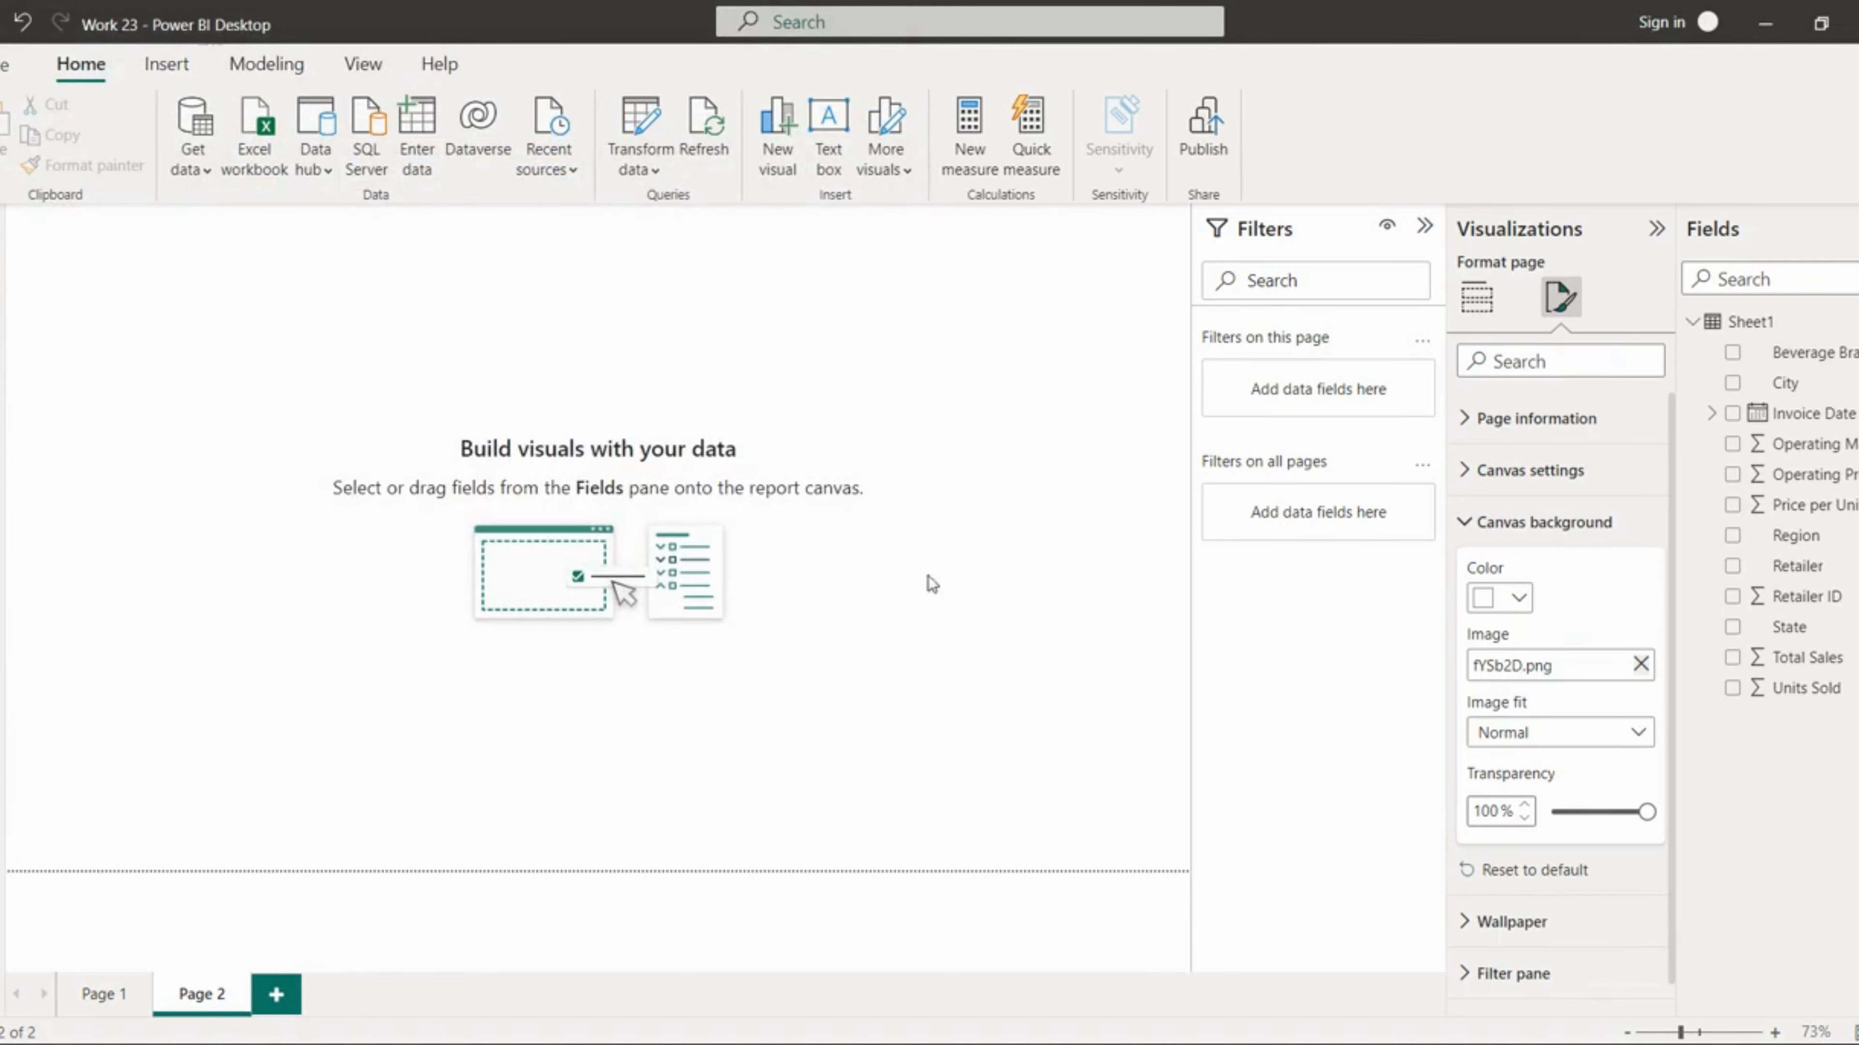
Step: Set the canvas background image fit to Fit and its transparency to 0%
click(1547, 735)
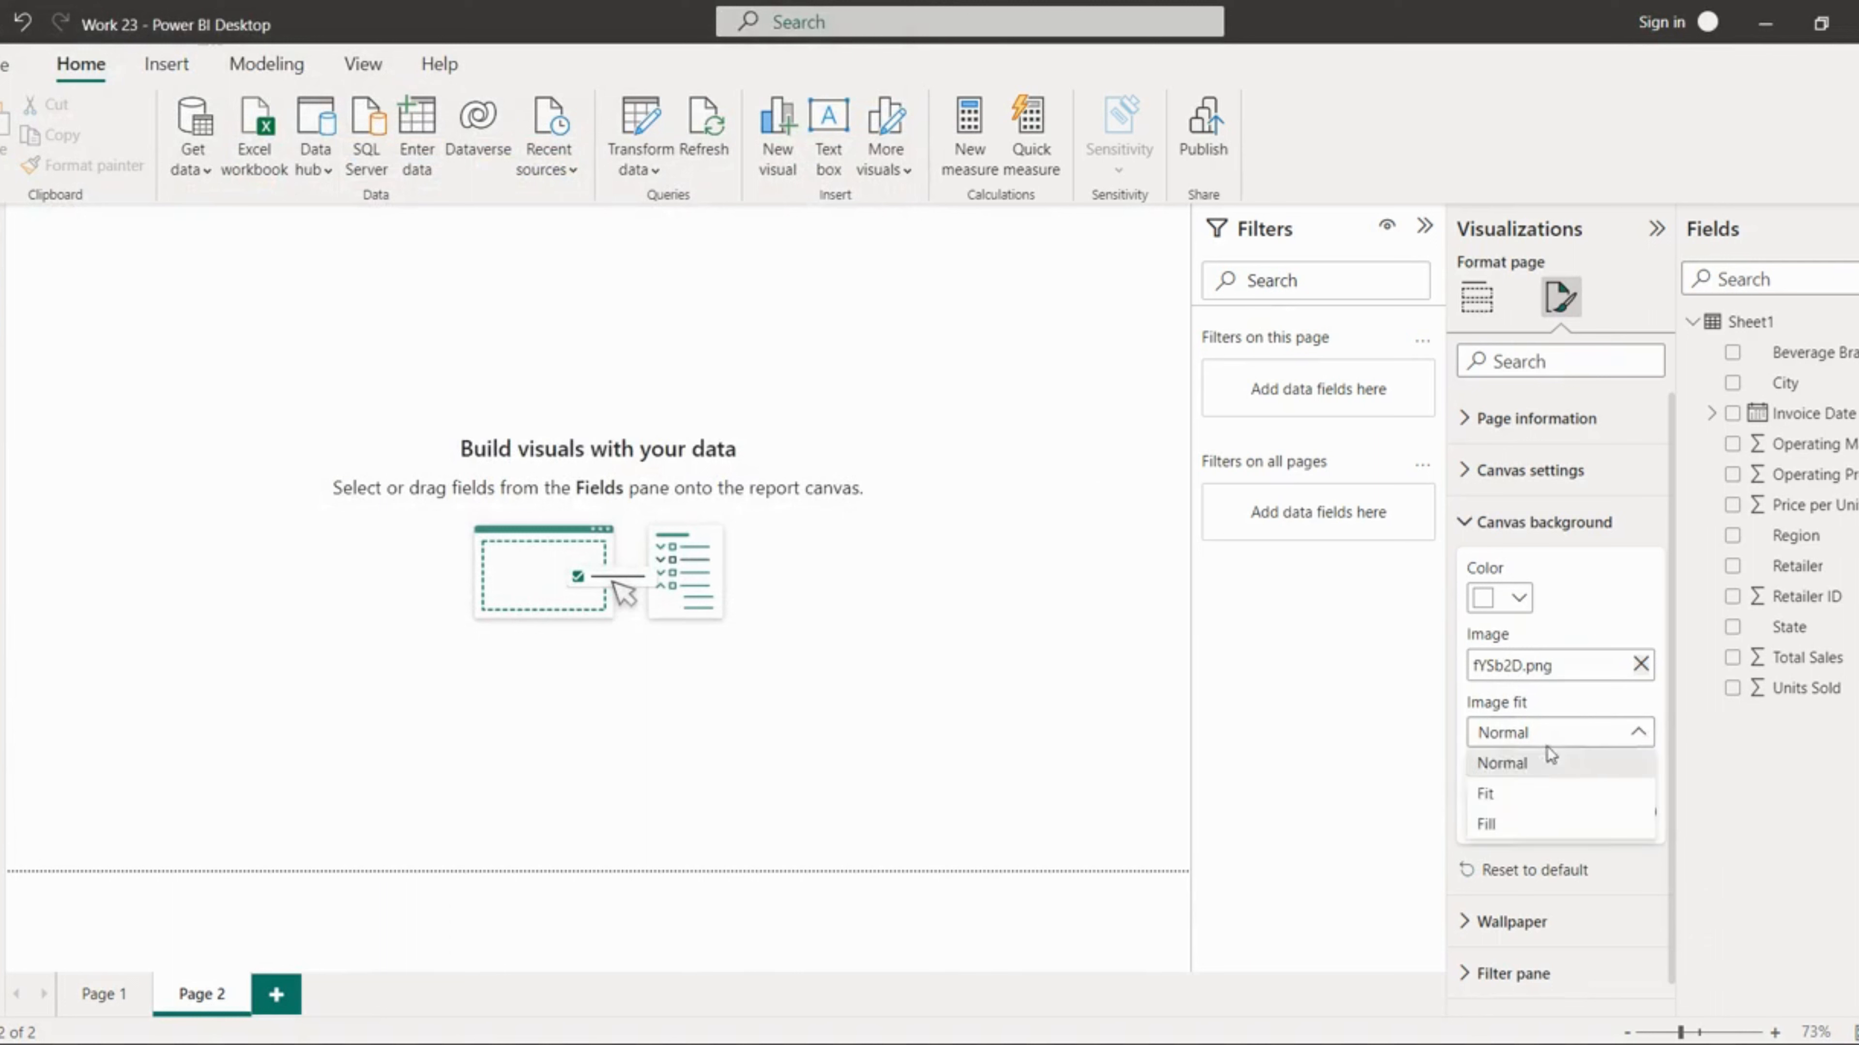
click(1527, 792)
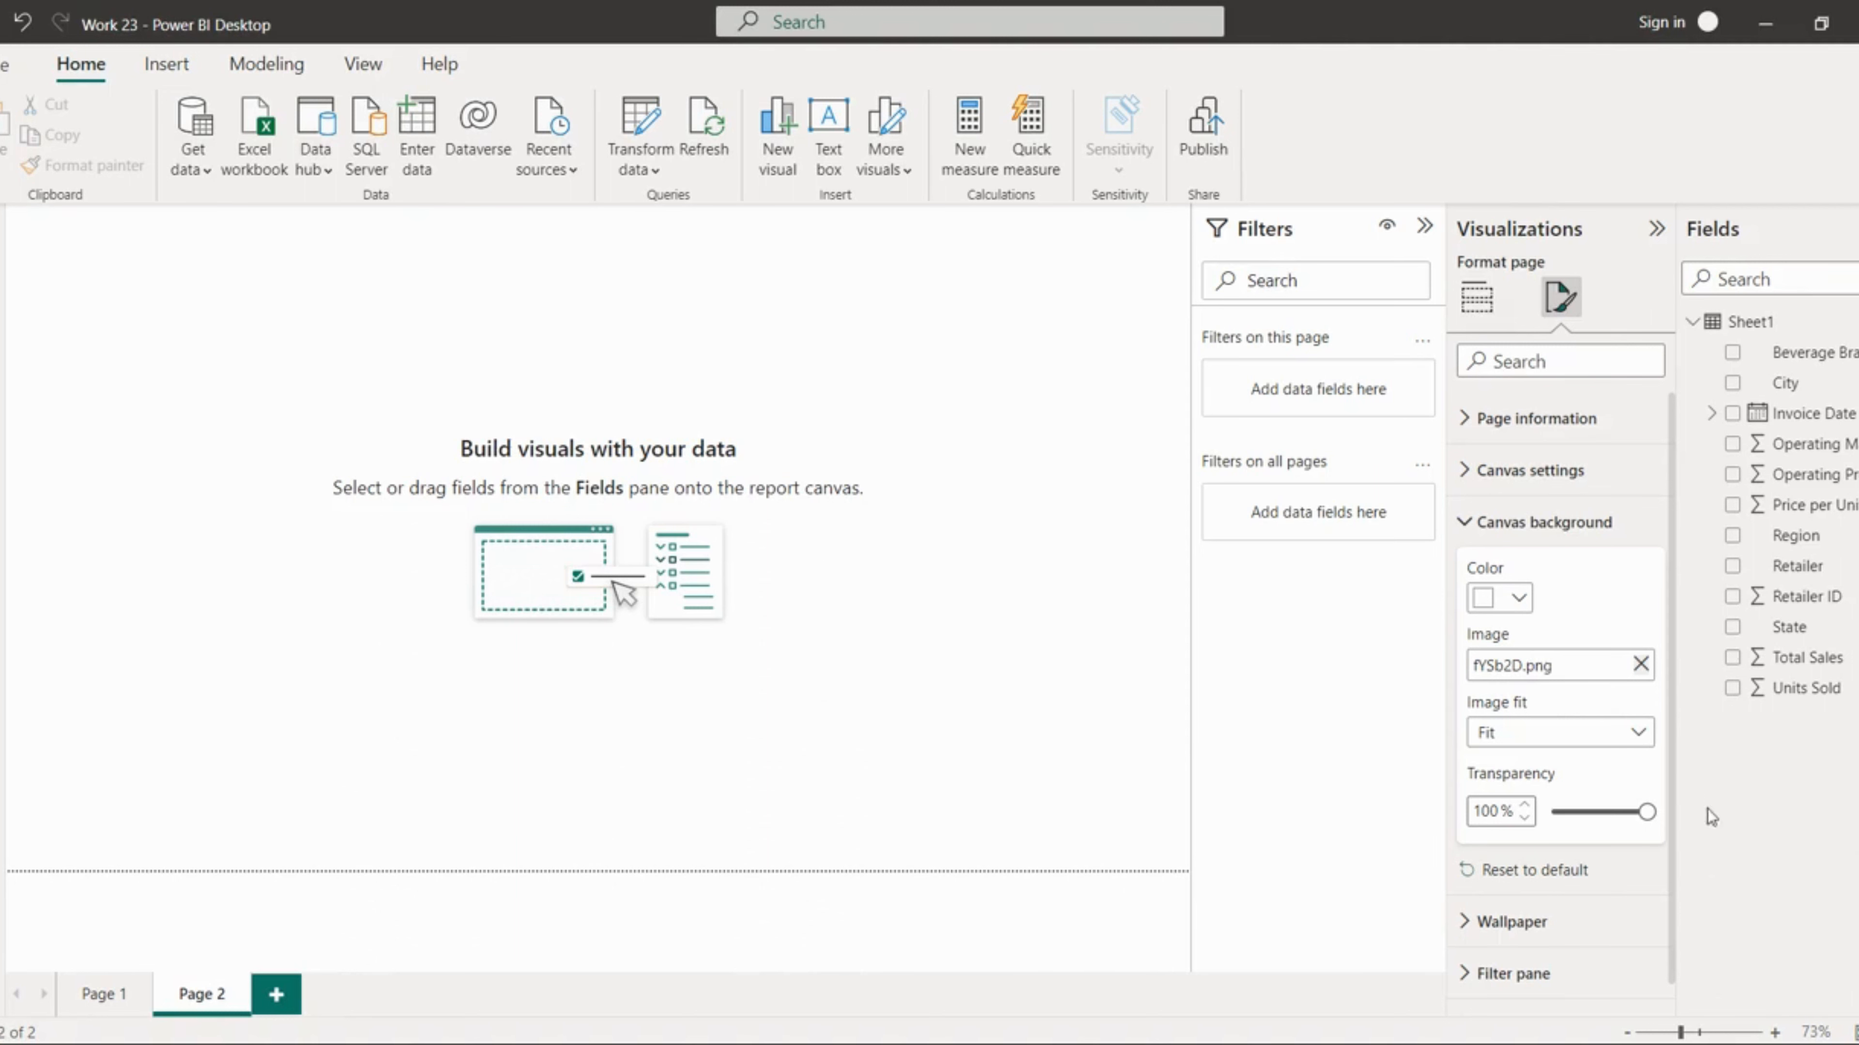
drag(1657, 815, 1535, 824)
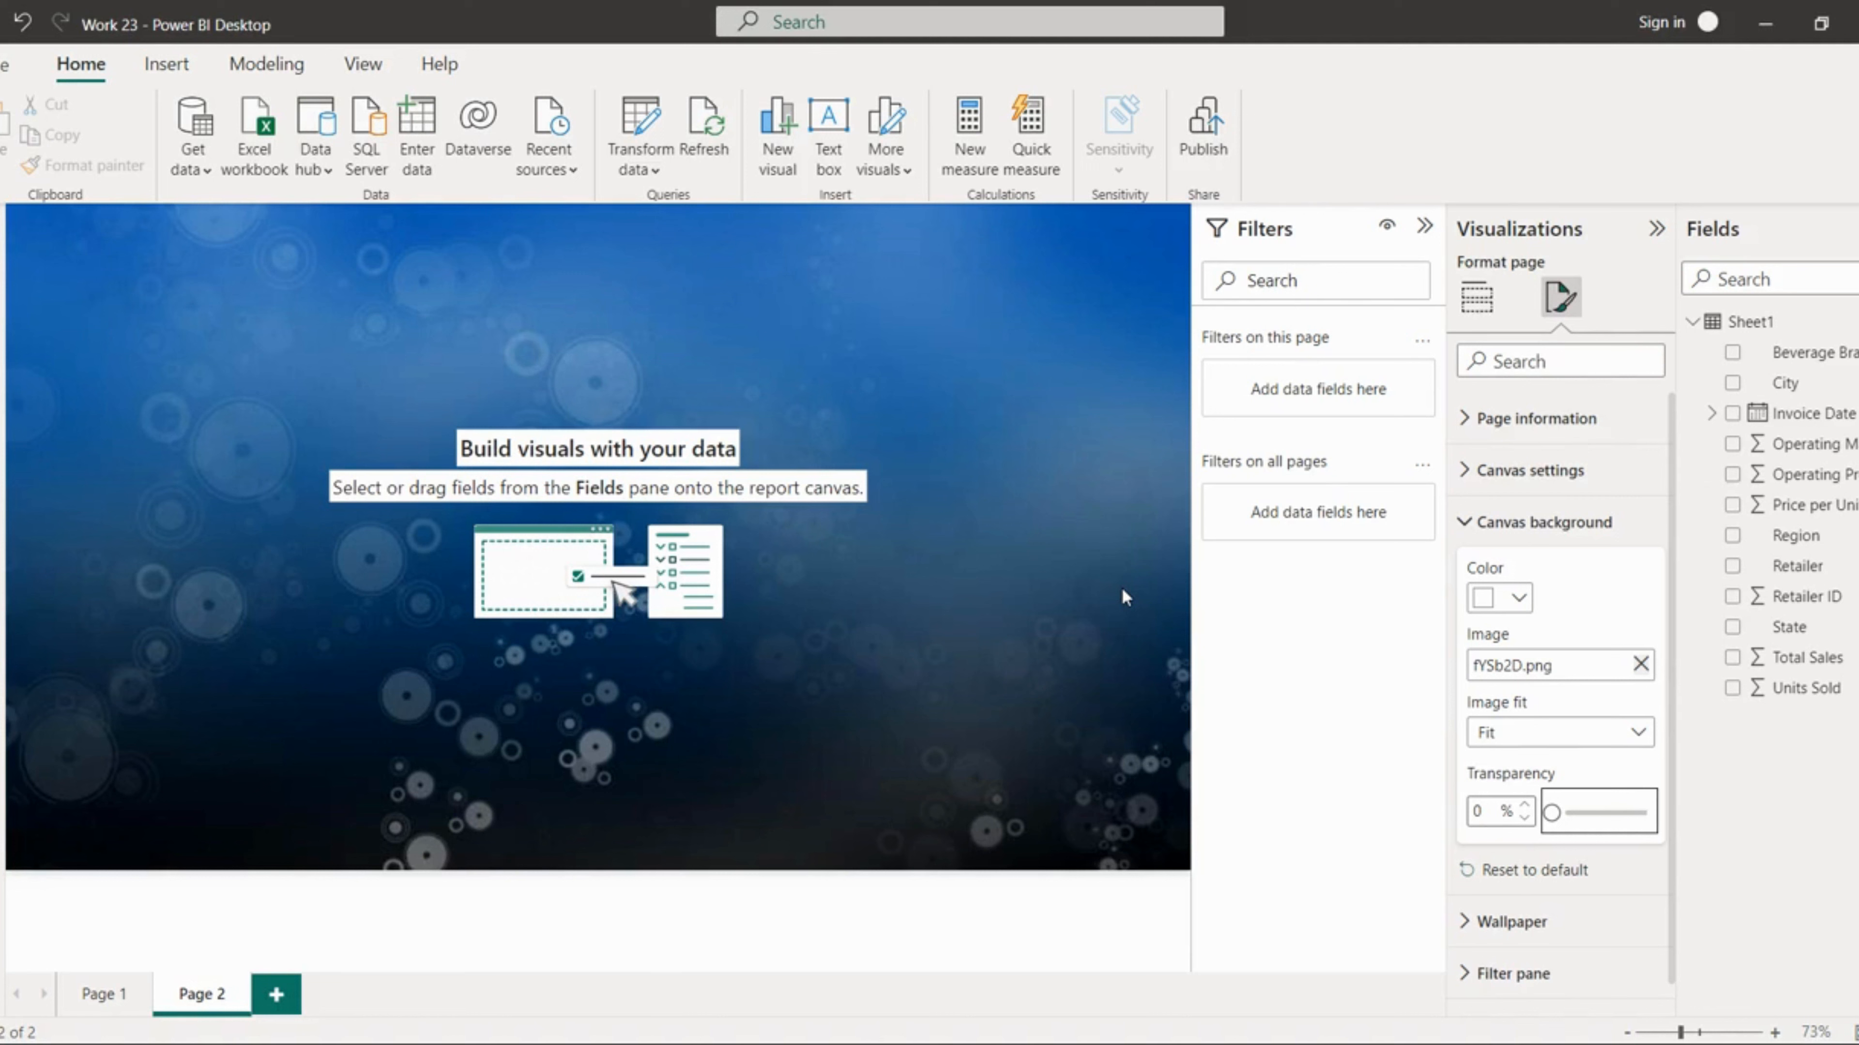
click(1253, 683)
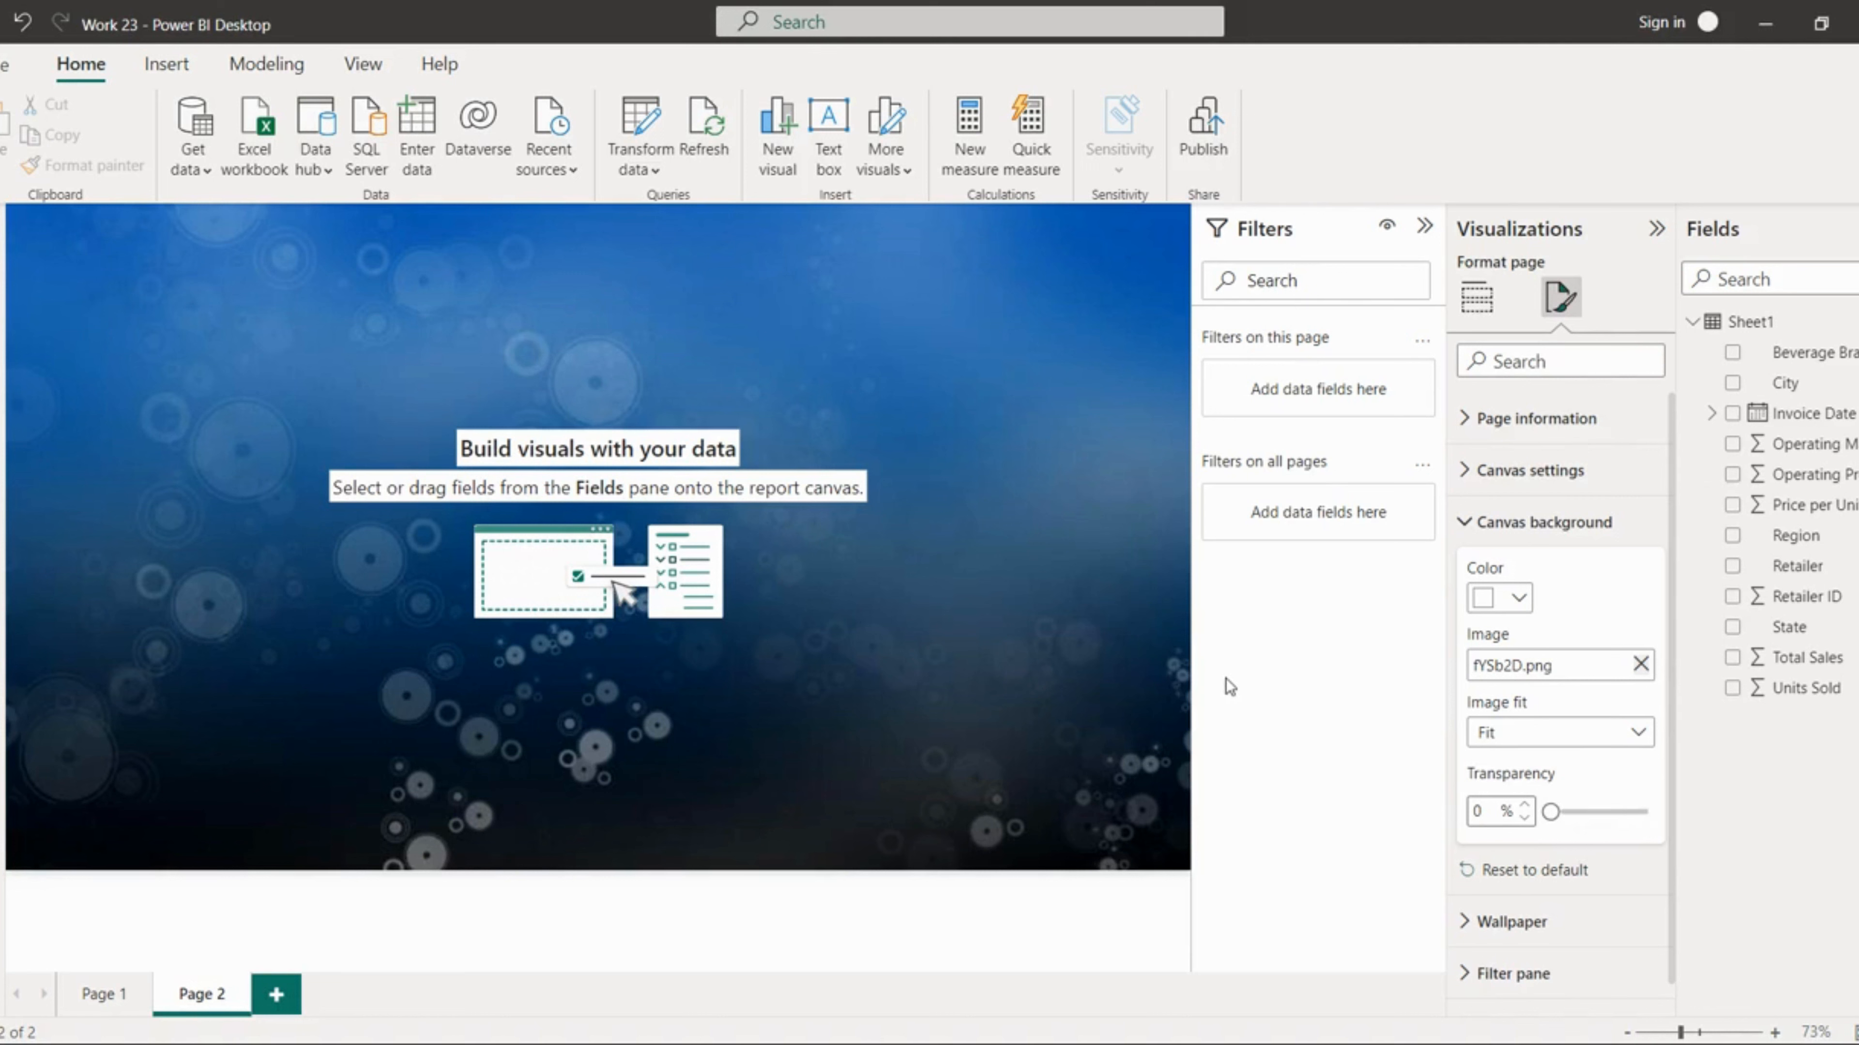
Step: Add a slicer visual to the upper-left corner of the page
click(1472, 306)
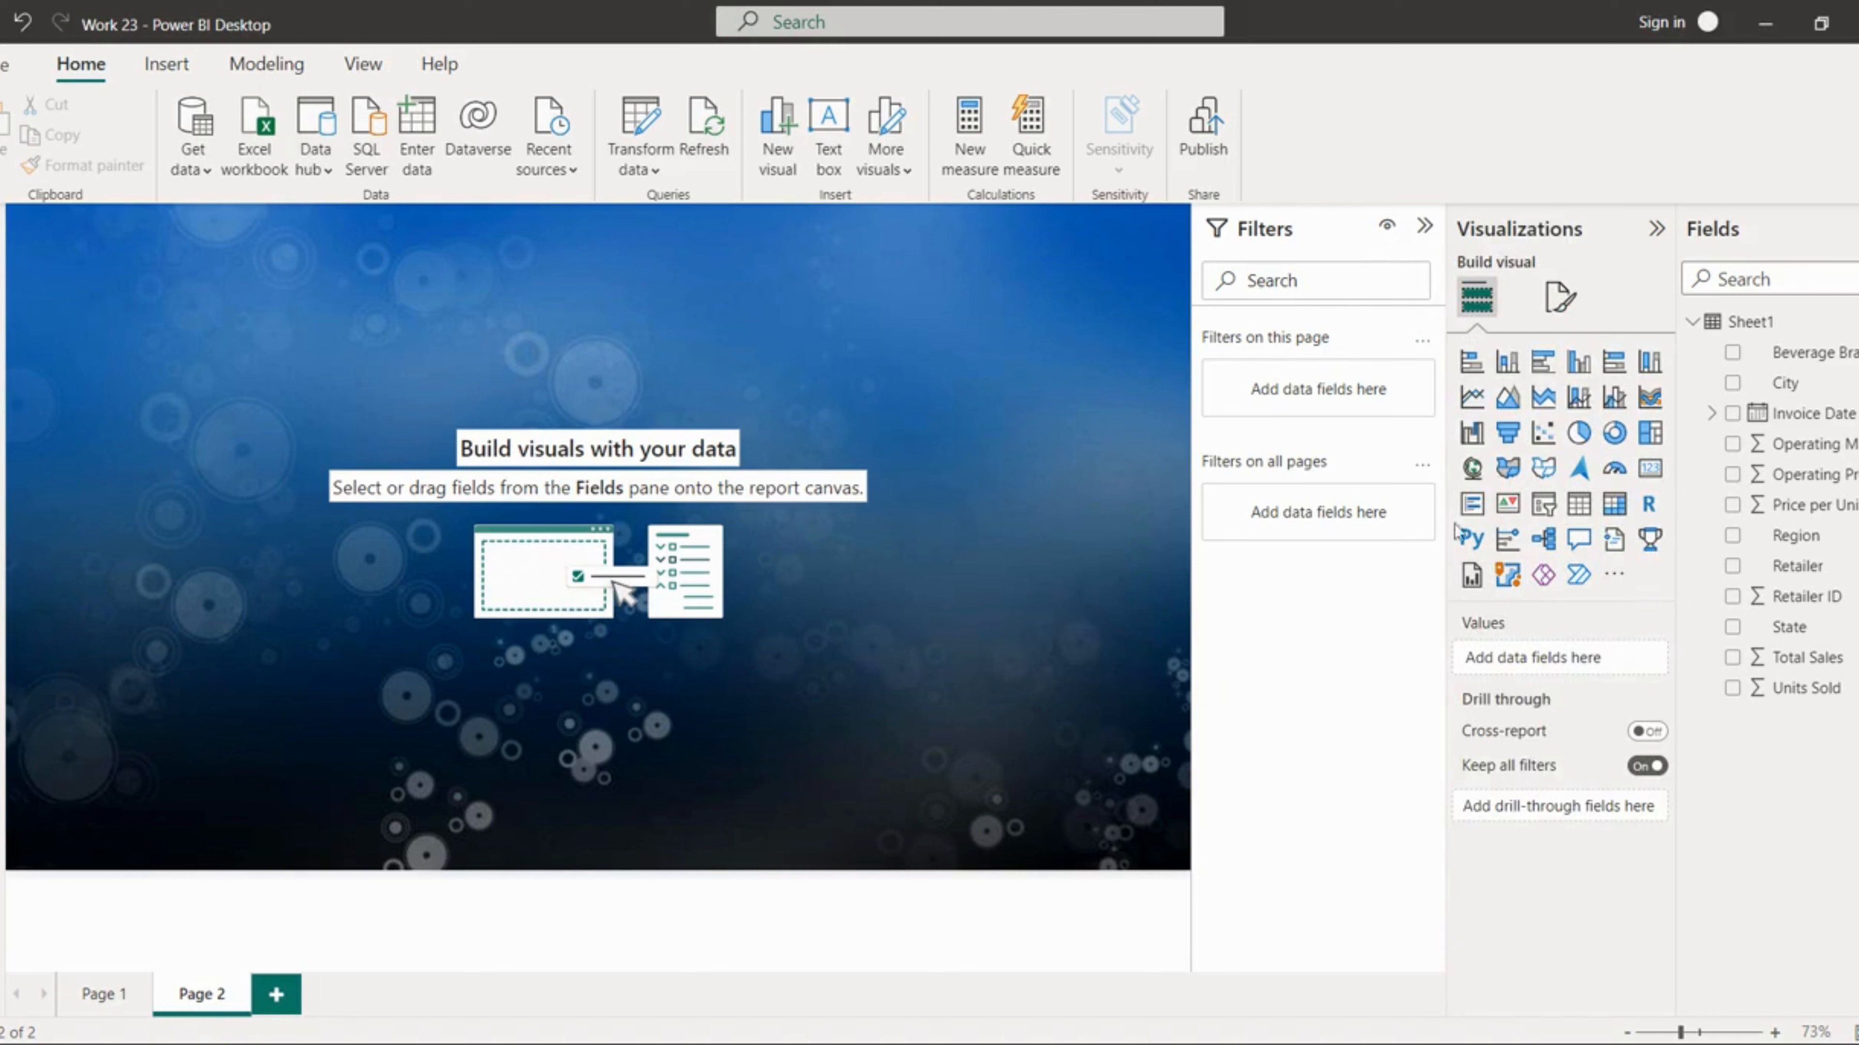
click(1544, 511)
drag(128, 345, 132, 369)
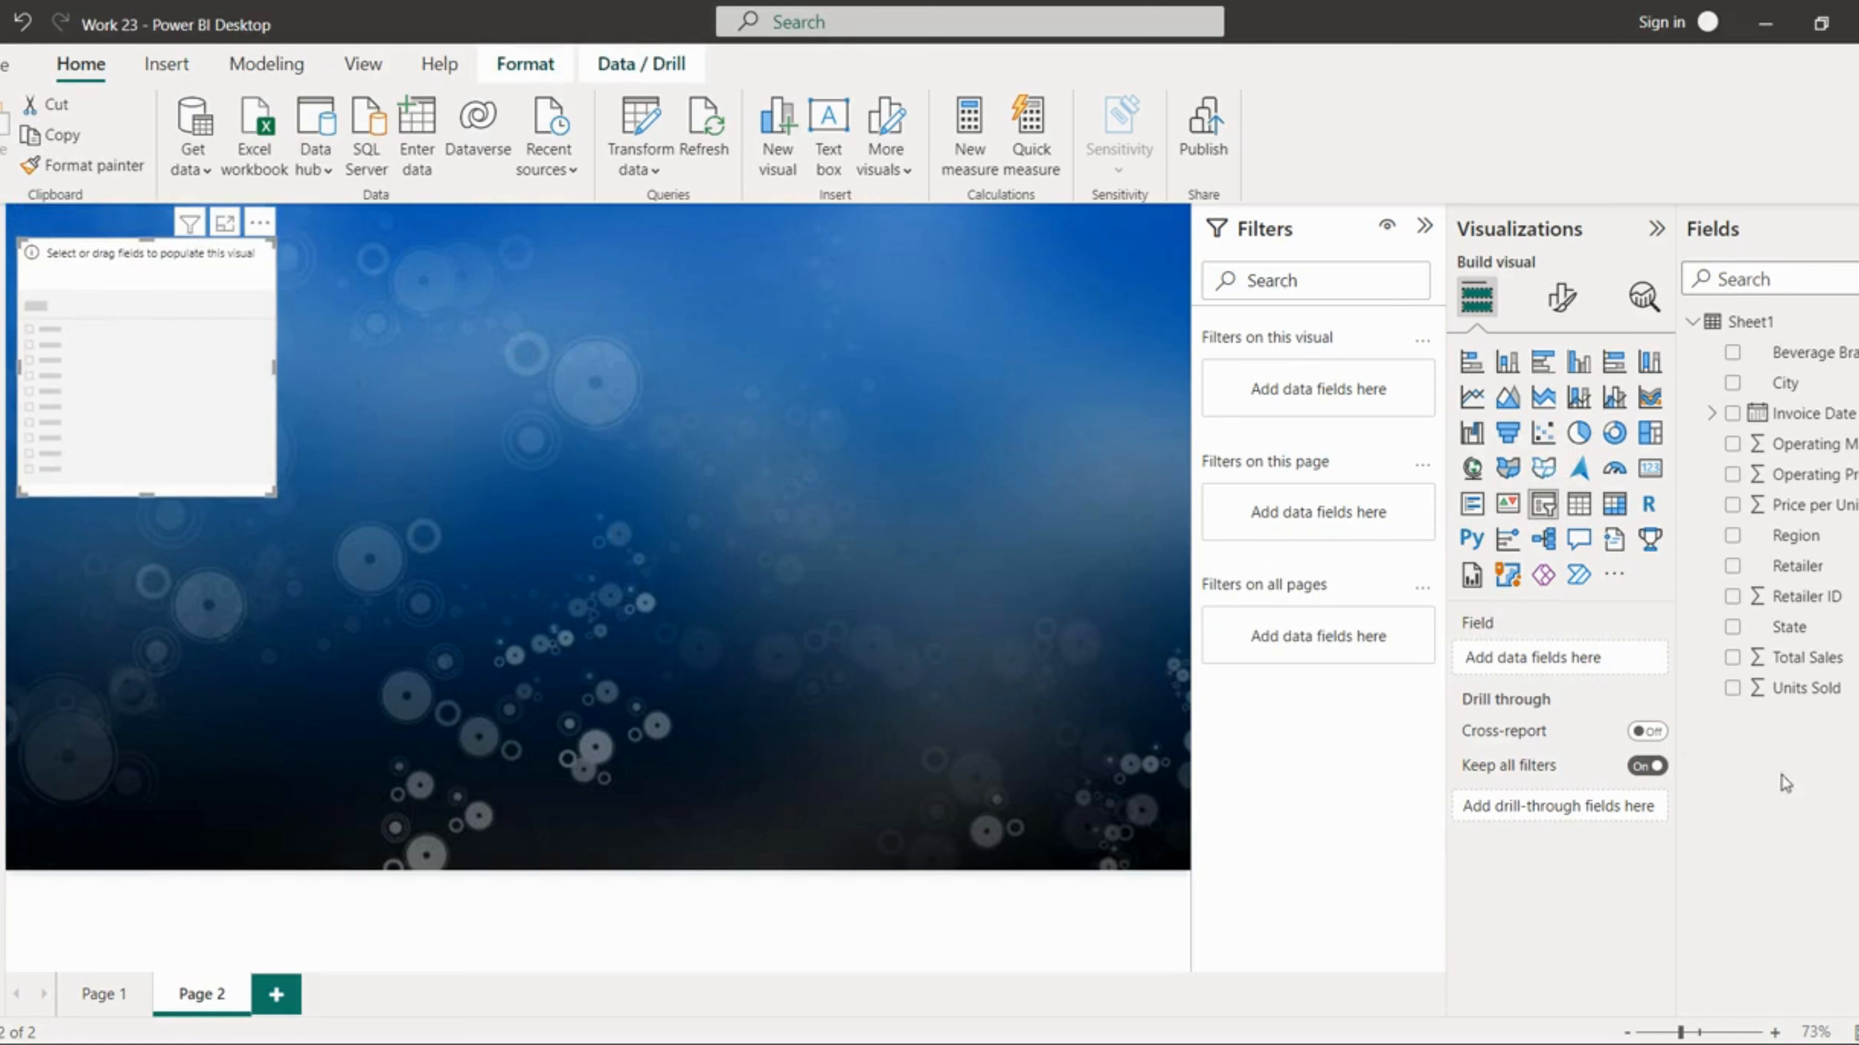
Step: Expand the Invoice Date hierarchy, put Month into the slicer's field, and make the slicer narrower
click(1712, 414)
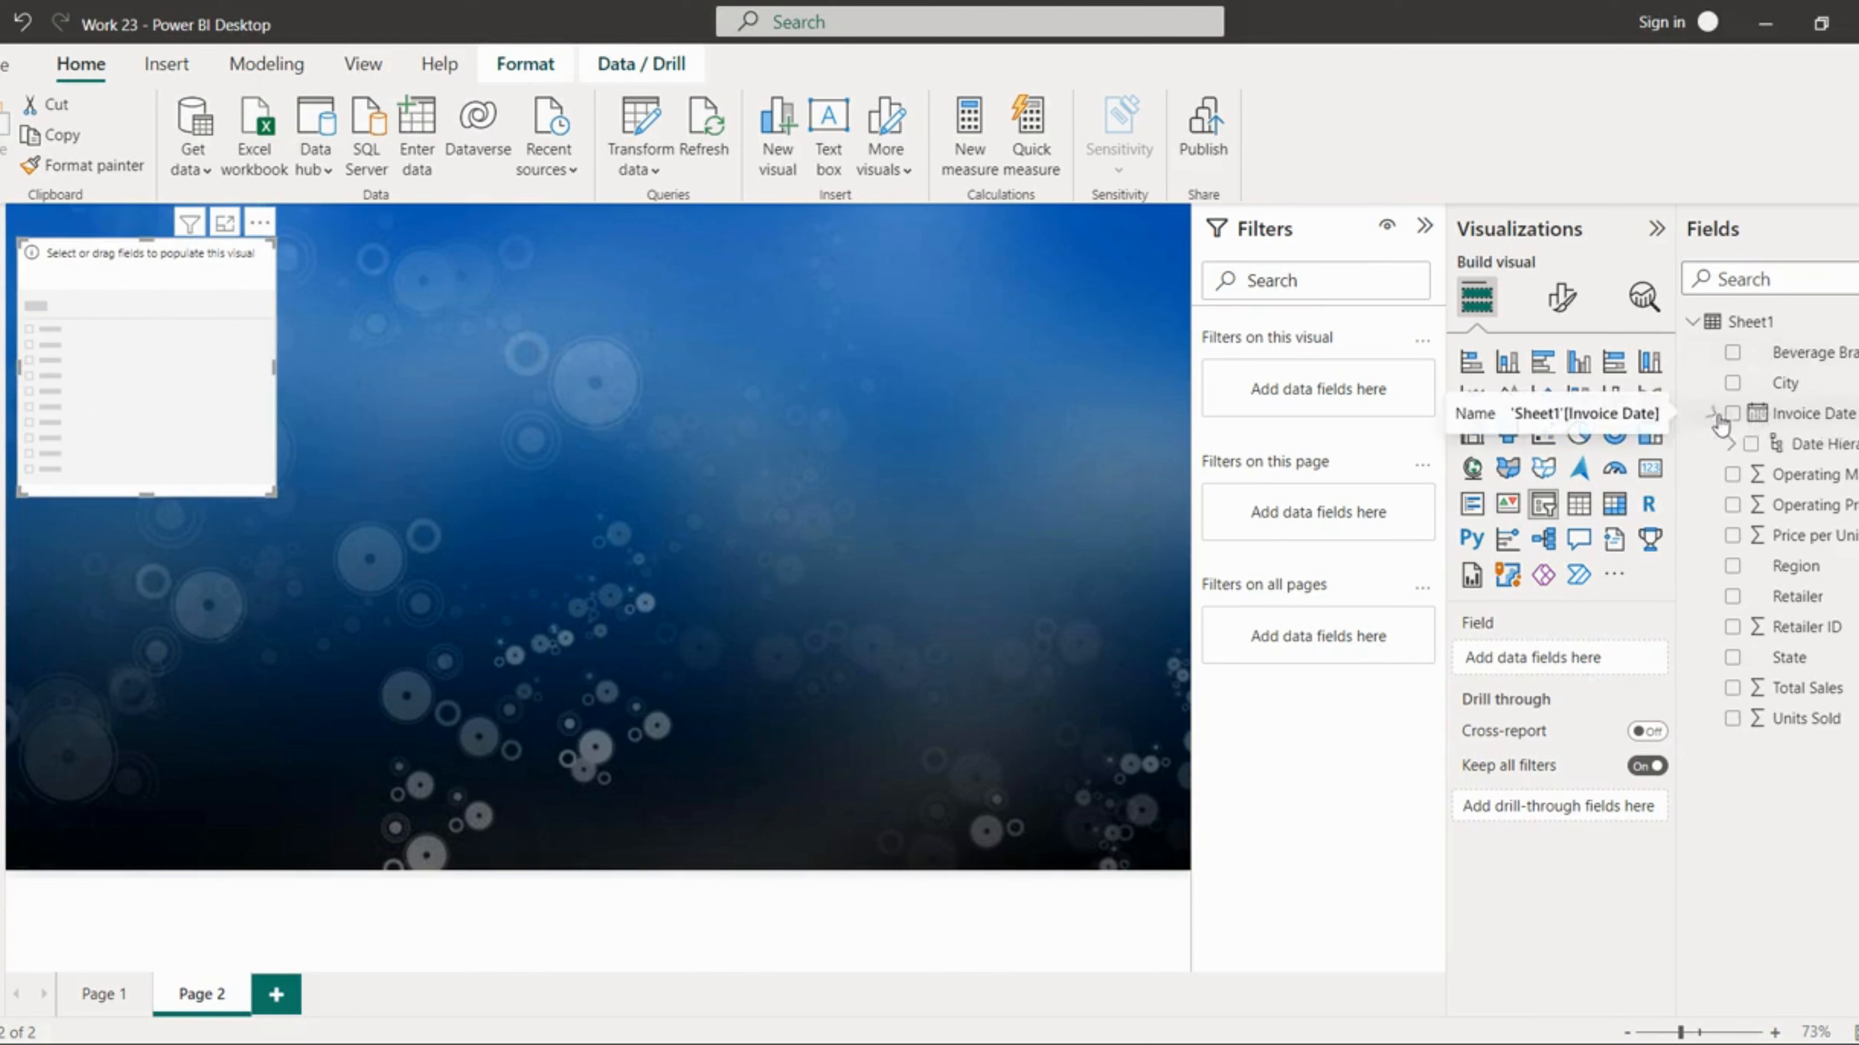
click(1730, 445)
drag(1833, 542, 1568, 656)
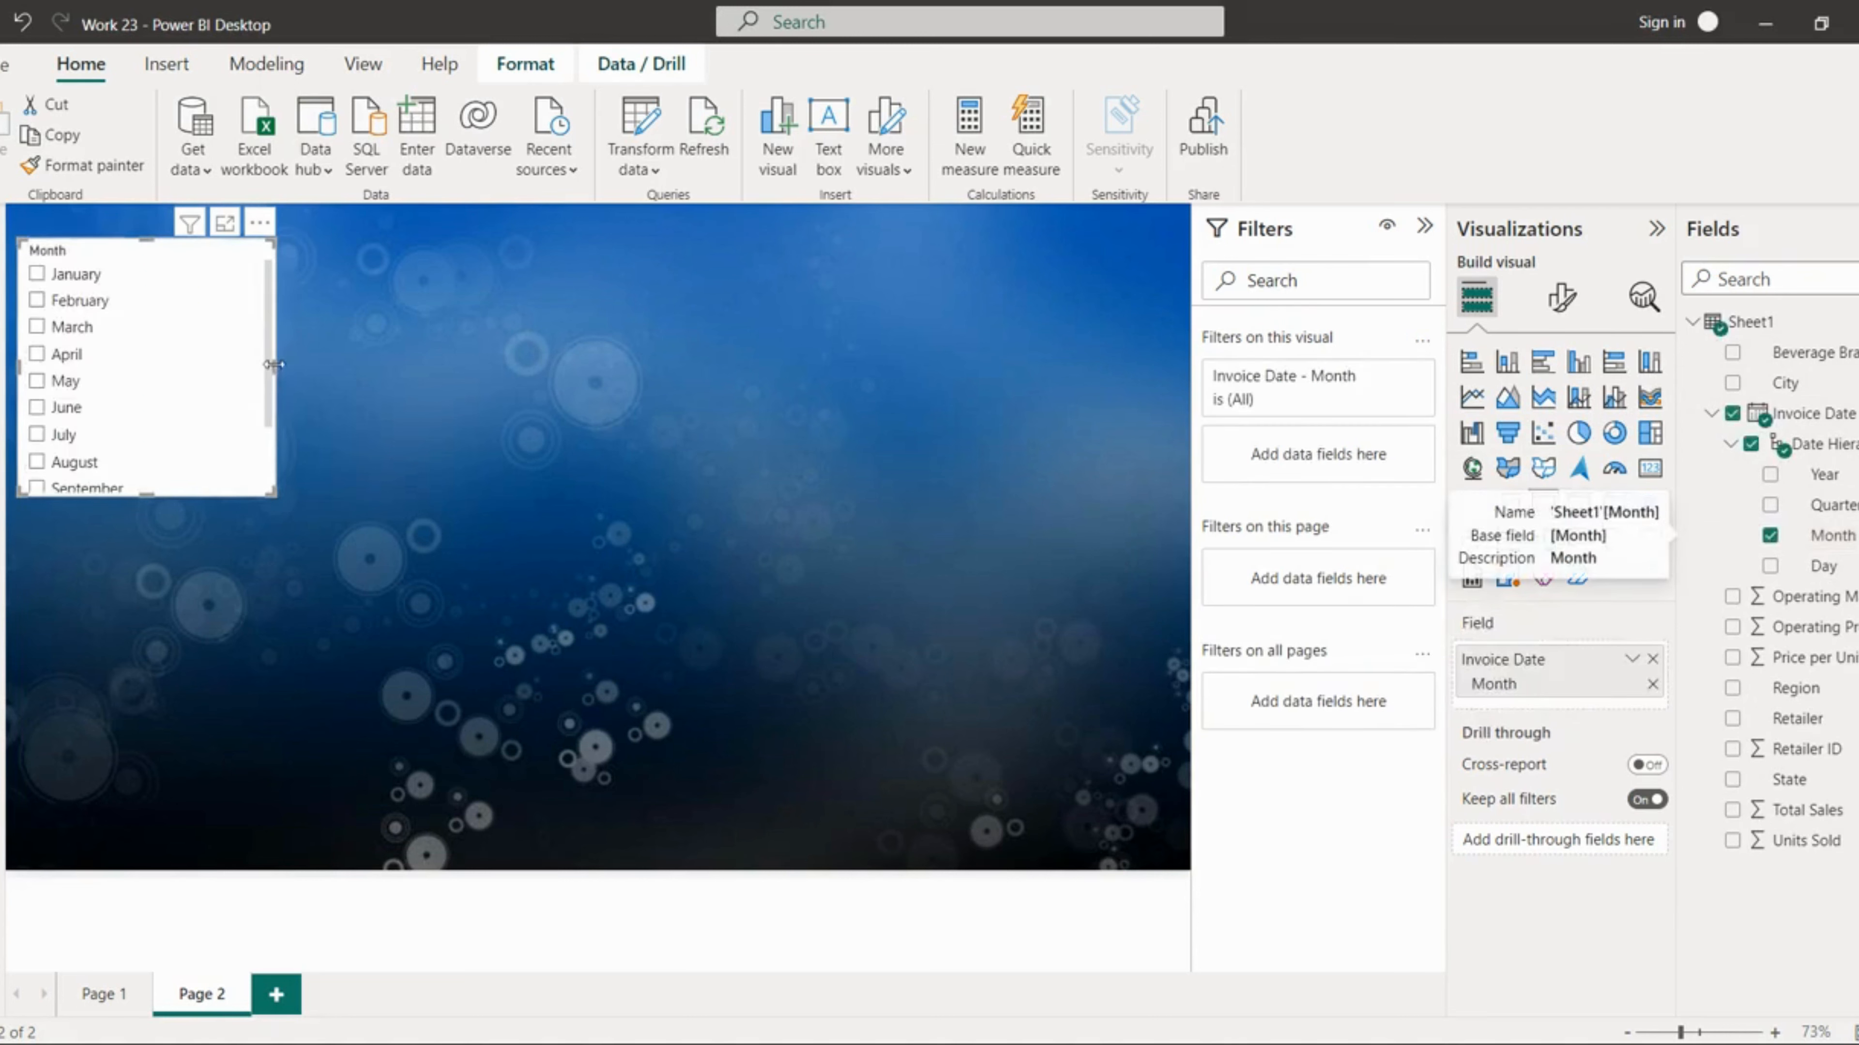
drag(272, 364, 153, 364)
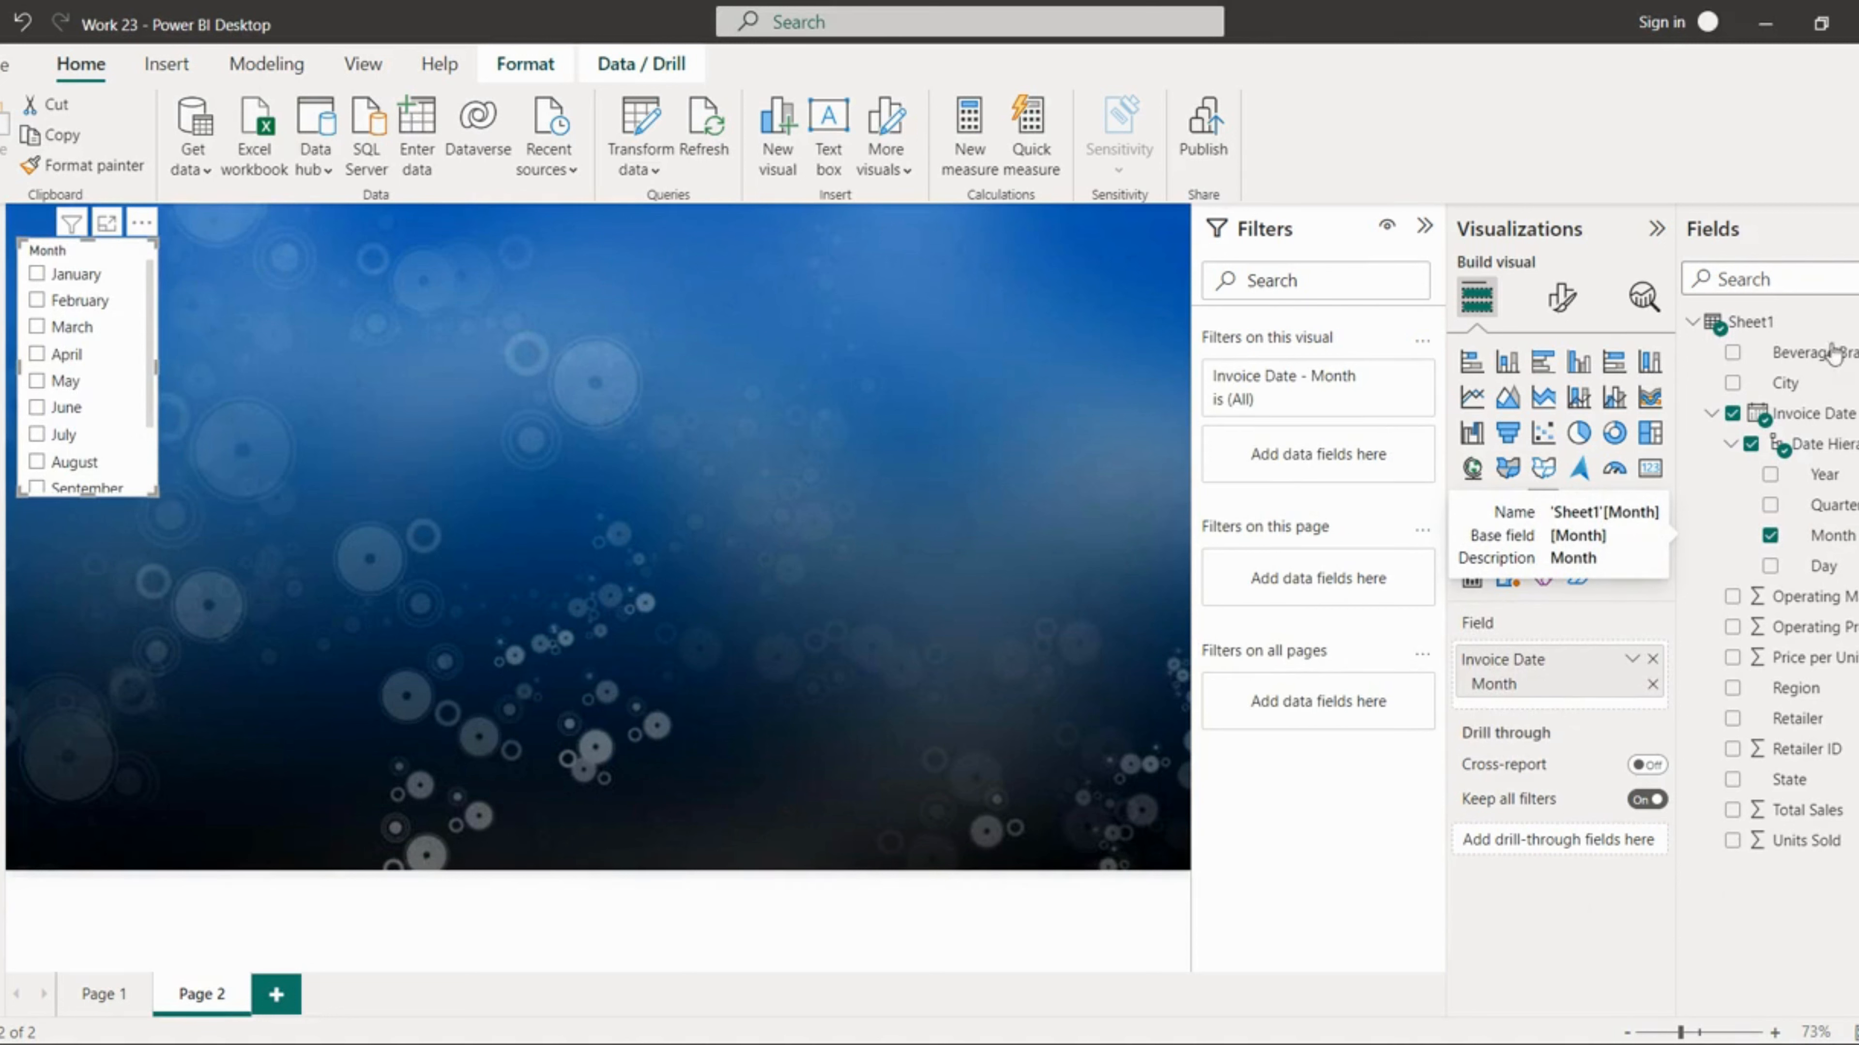
Step: Change the Month slicer's style to Tile
click(1563, 299)
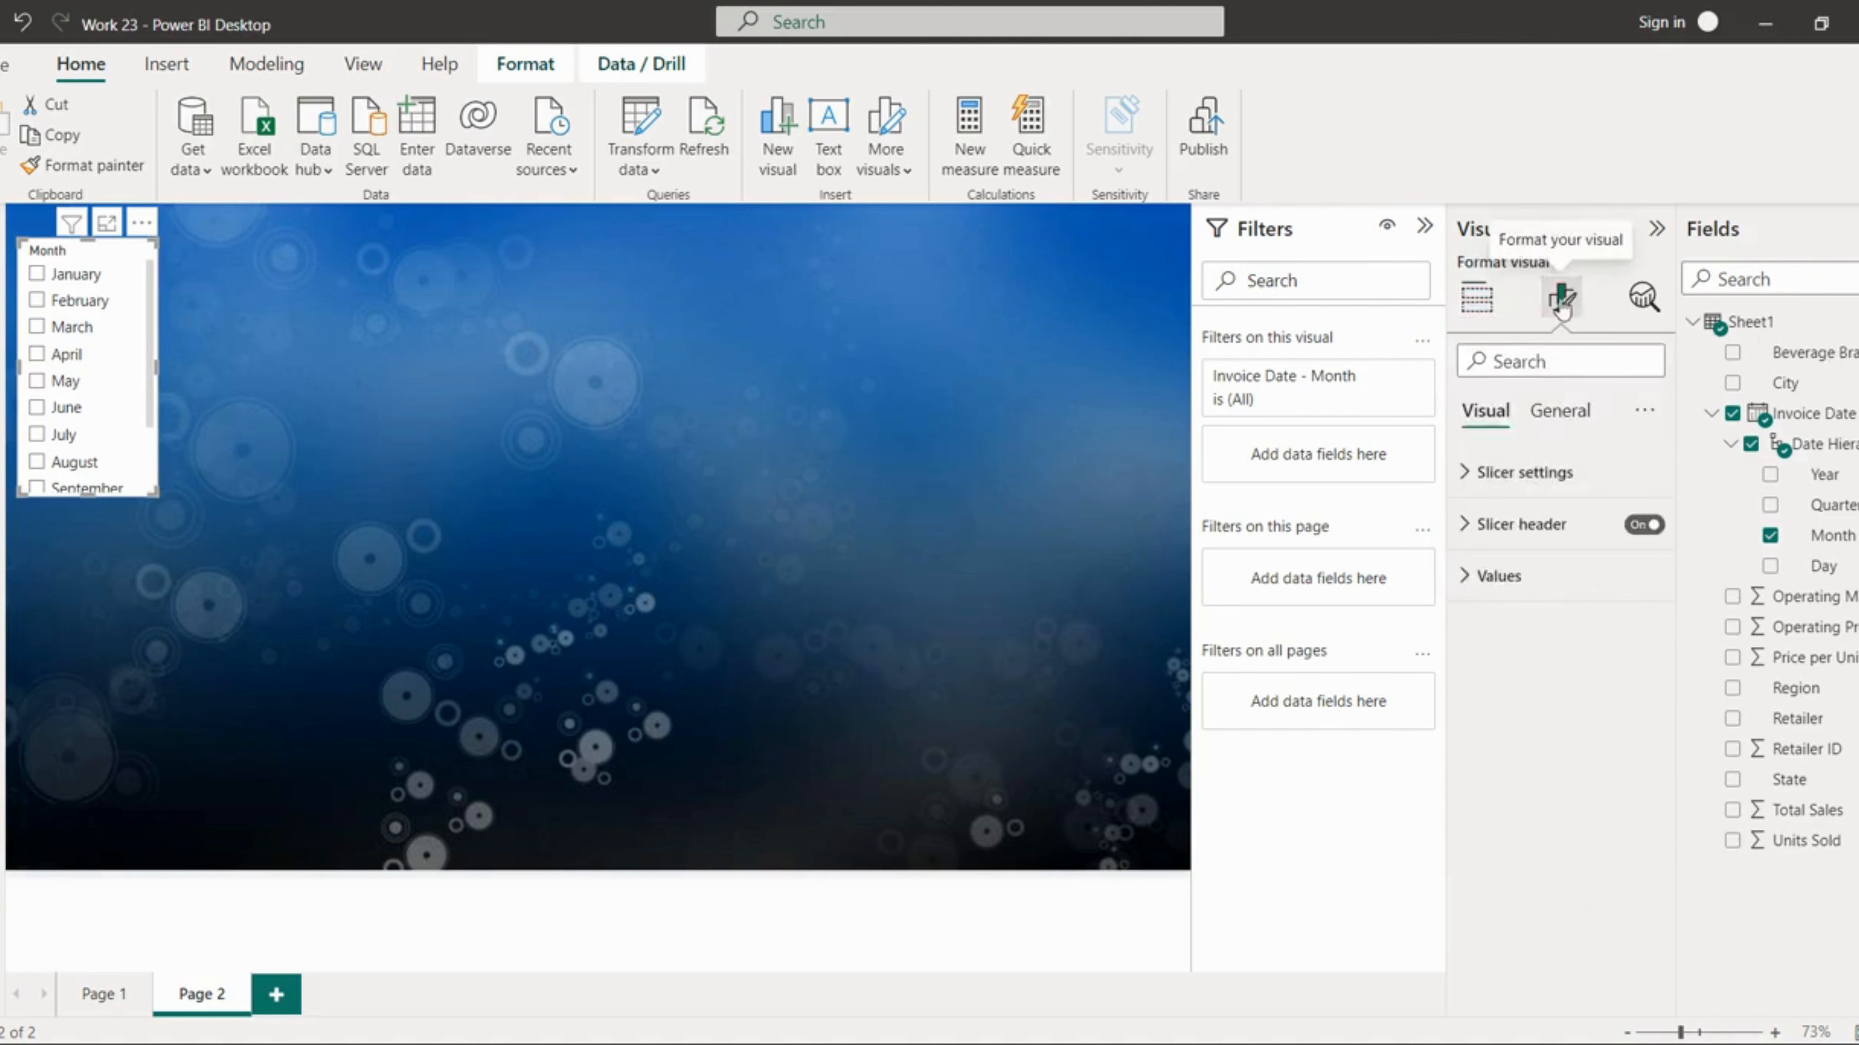
click(1551, 472)
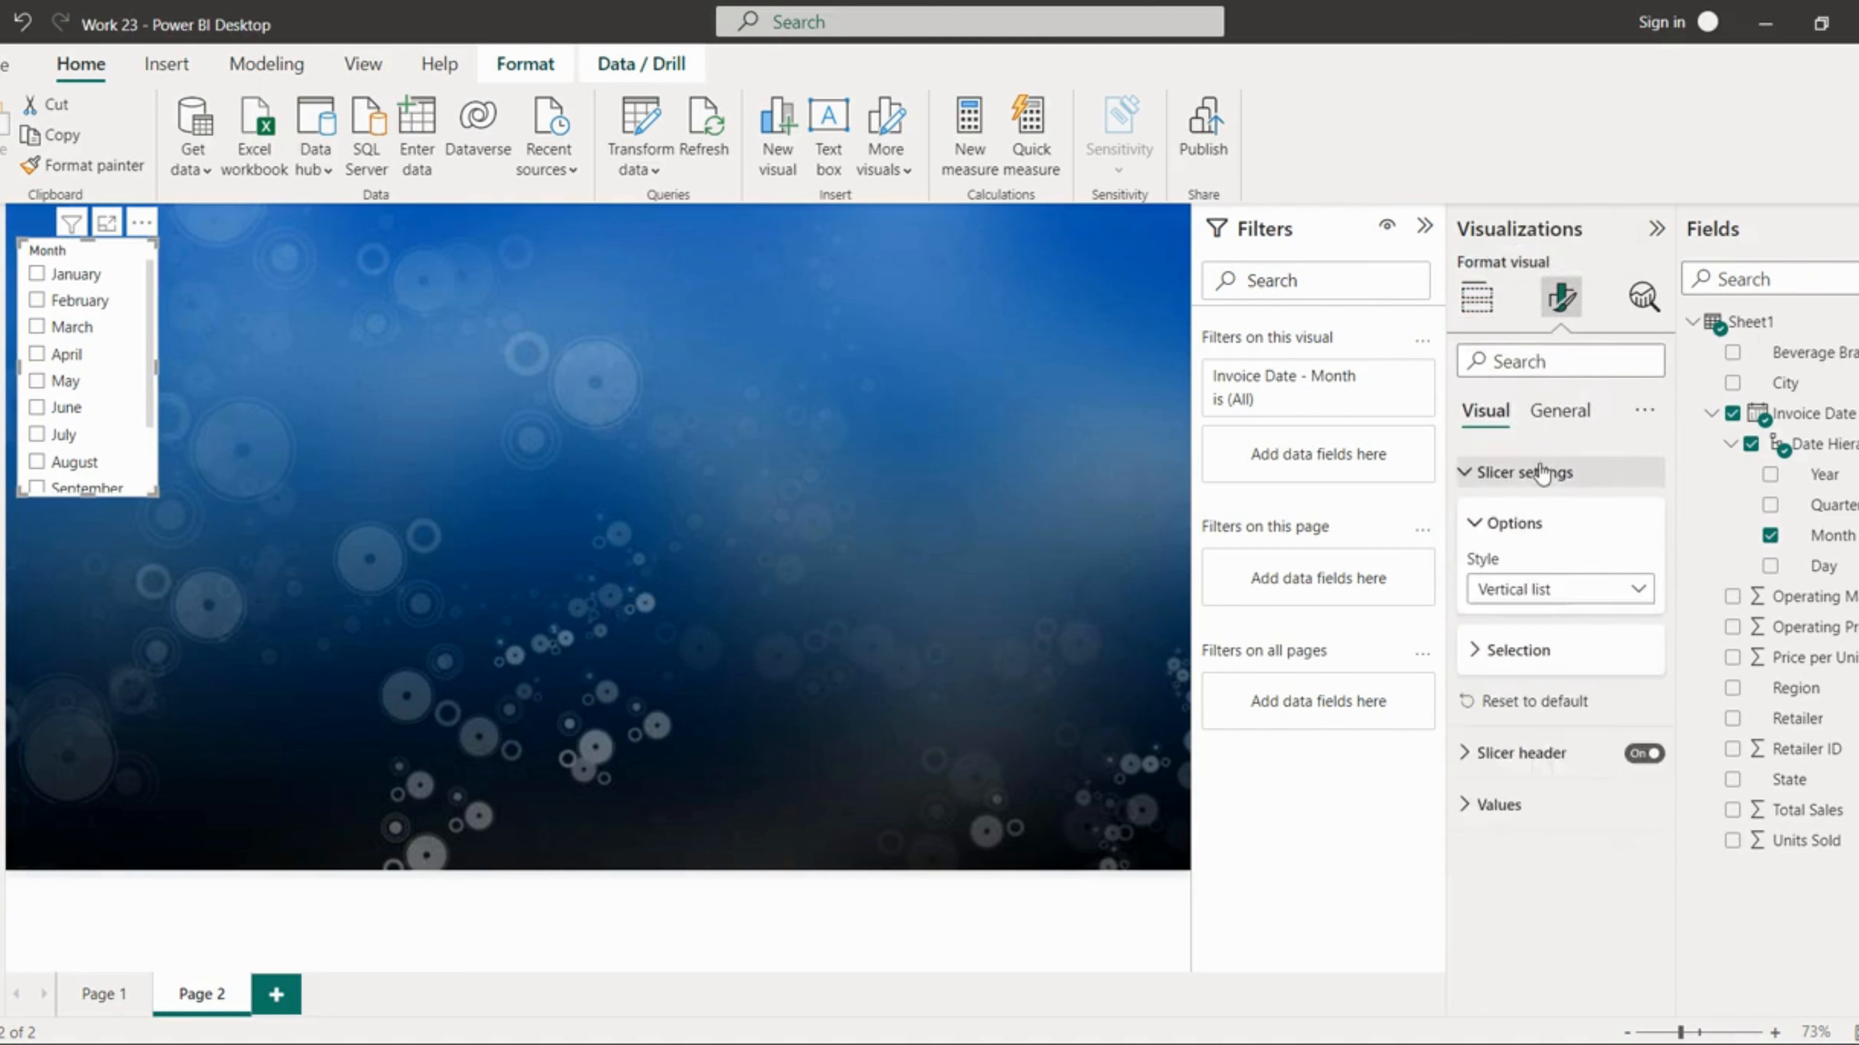
click(1541, 590)
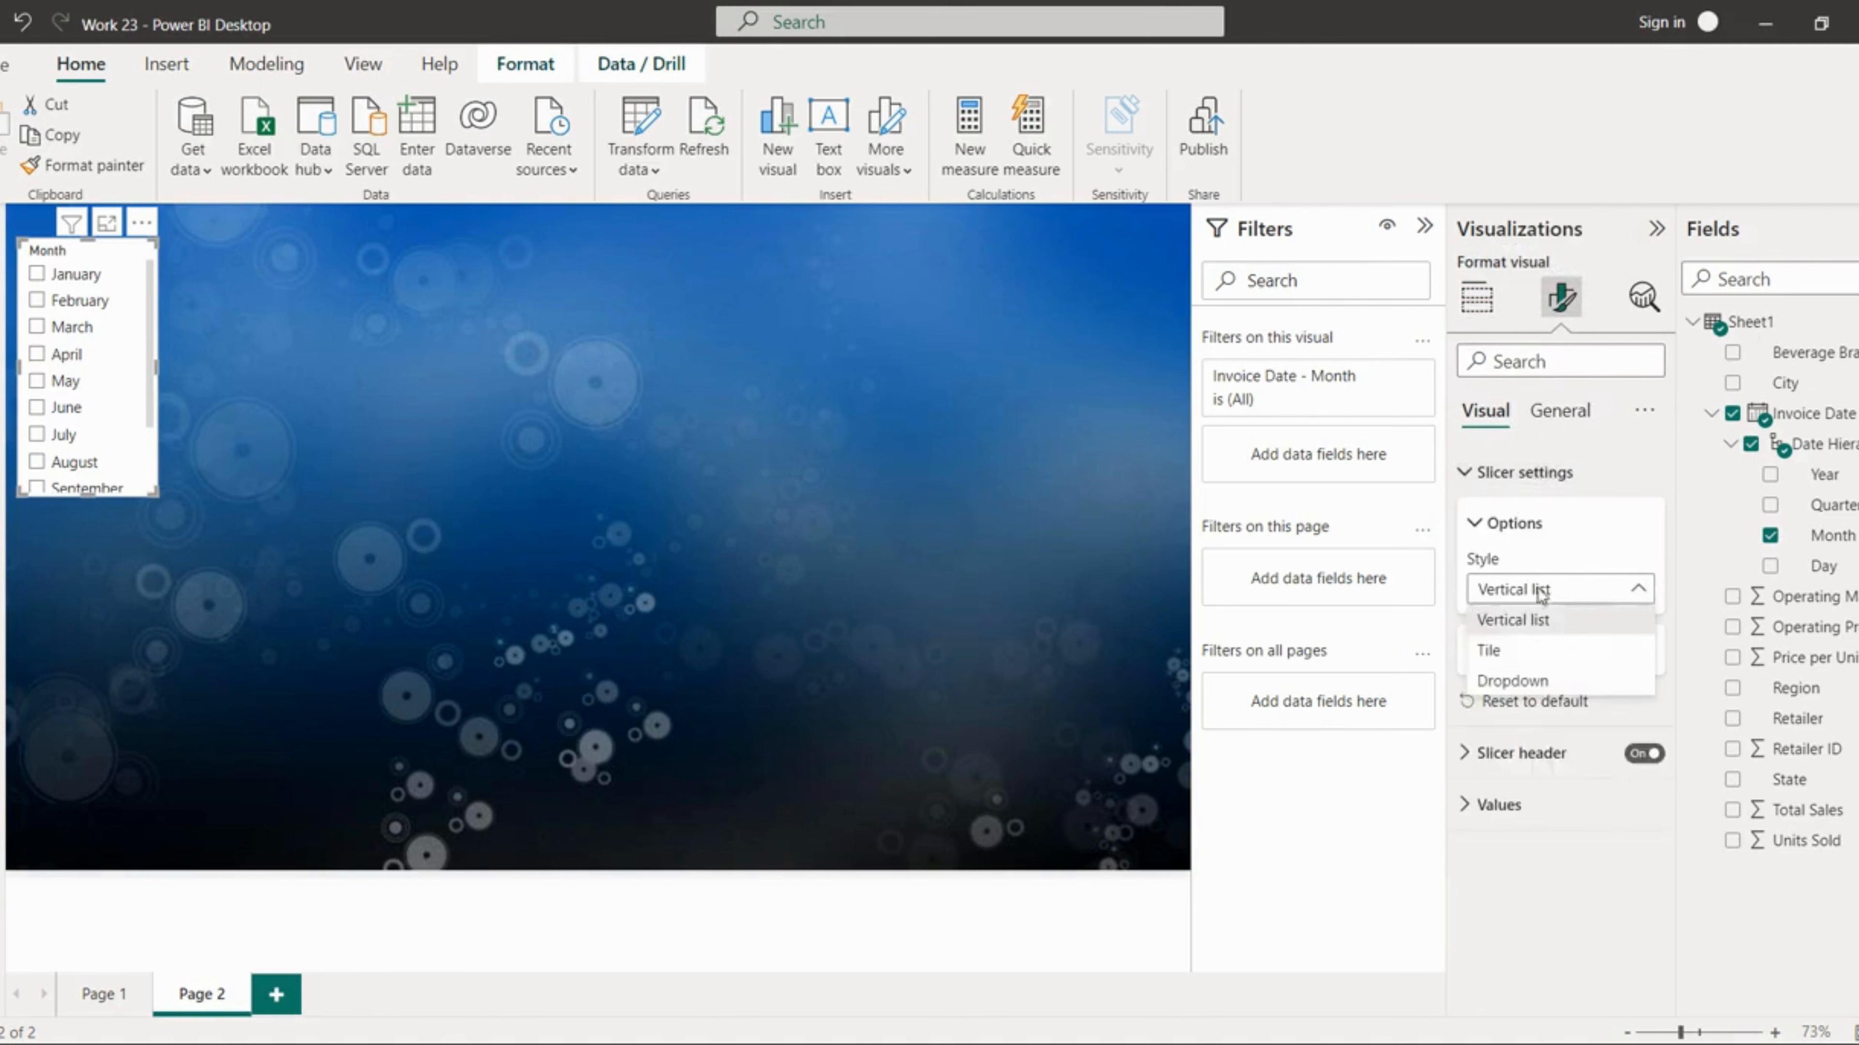
click(1500, 651)
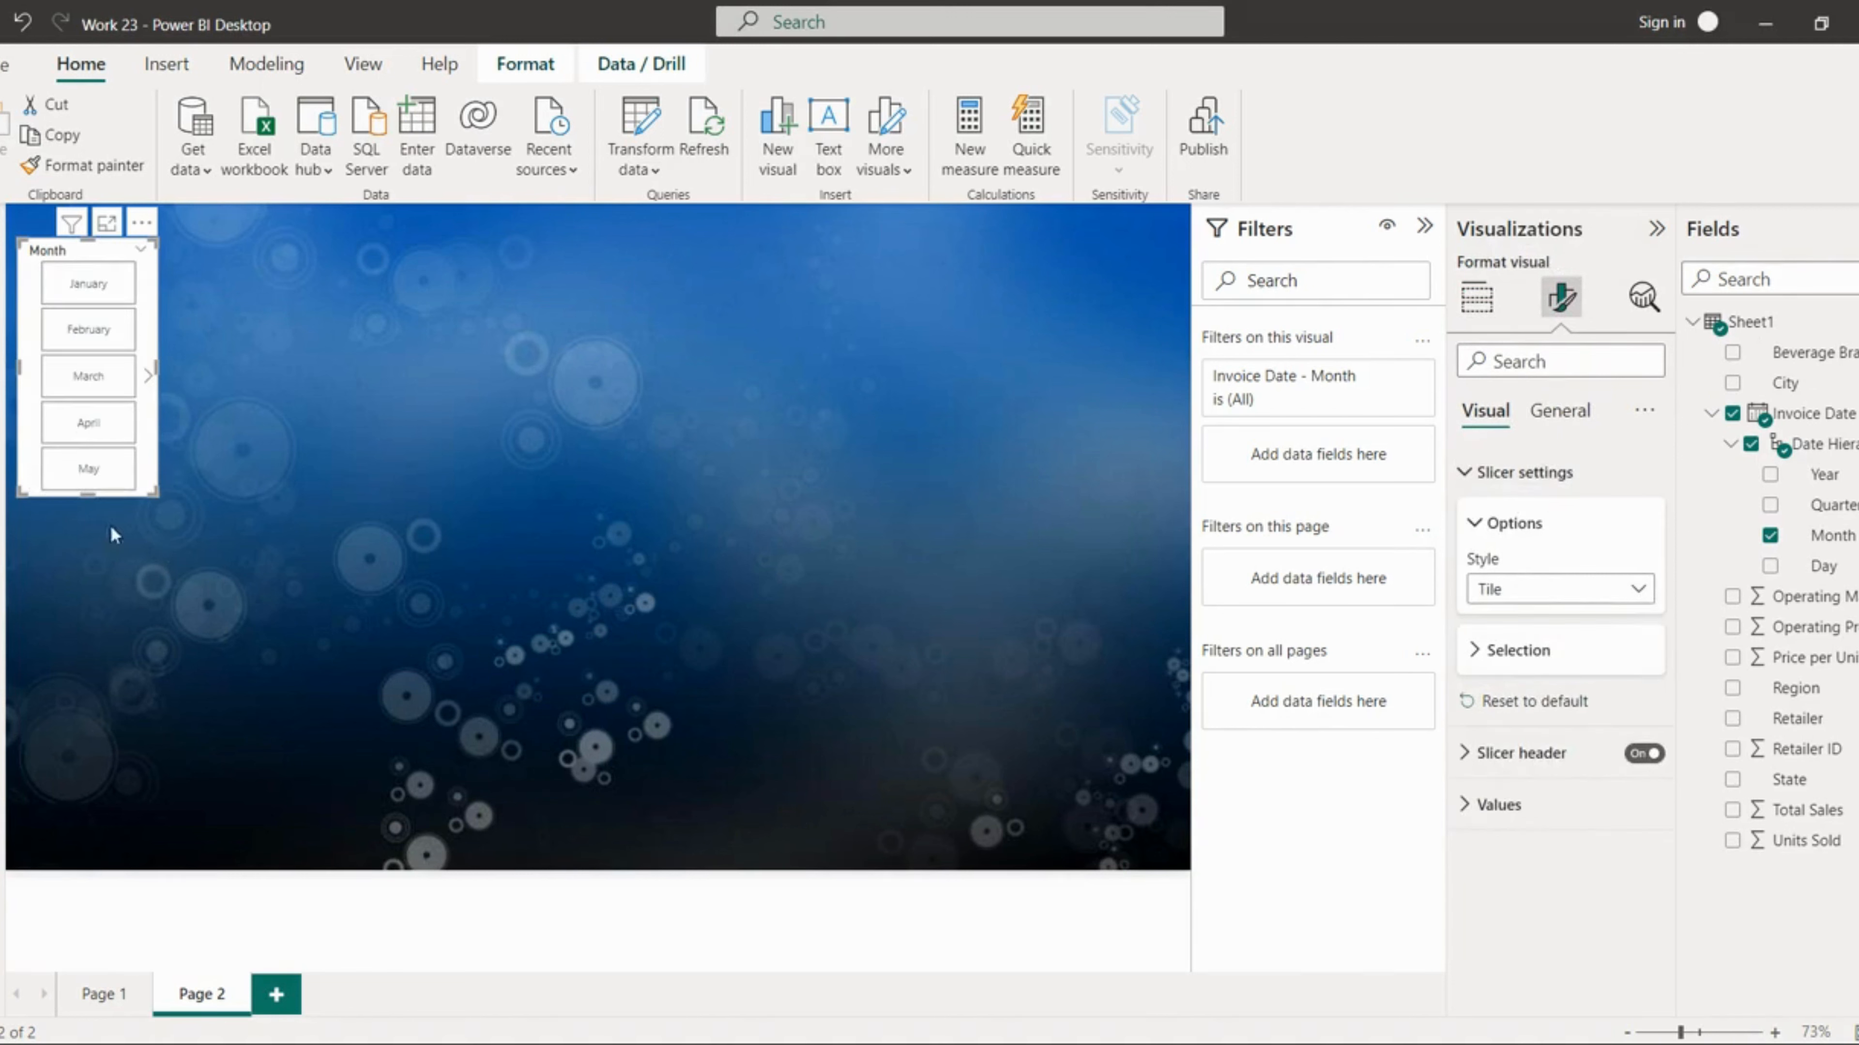
Step: Move the Month slicer to the lower-left of the page and make it taller
drag(88, 495, 141, 792)
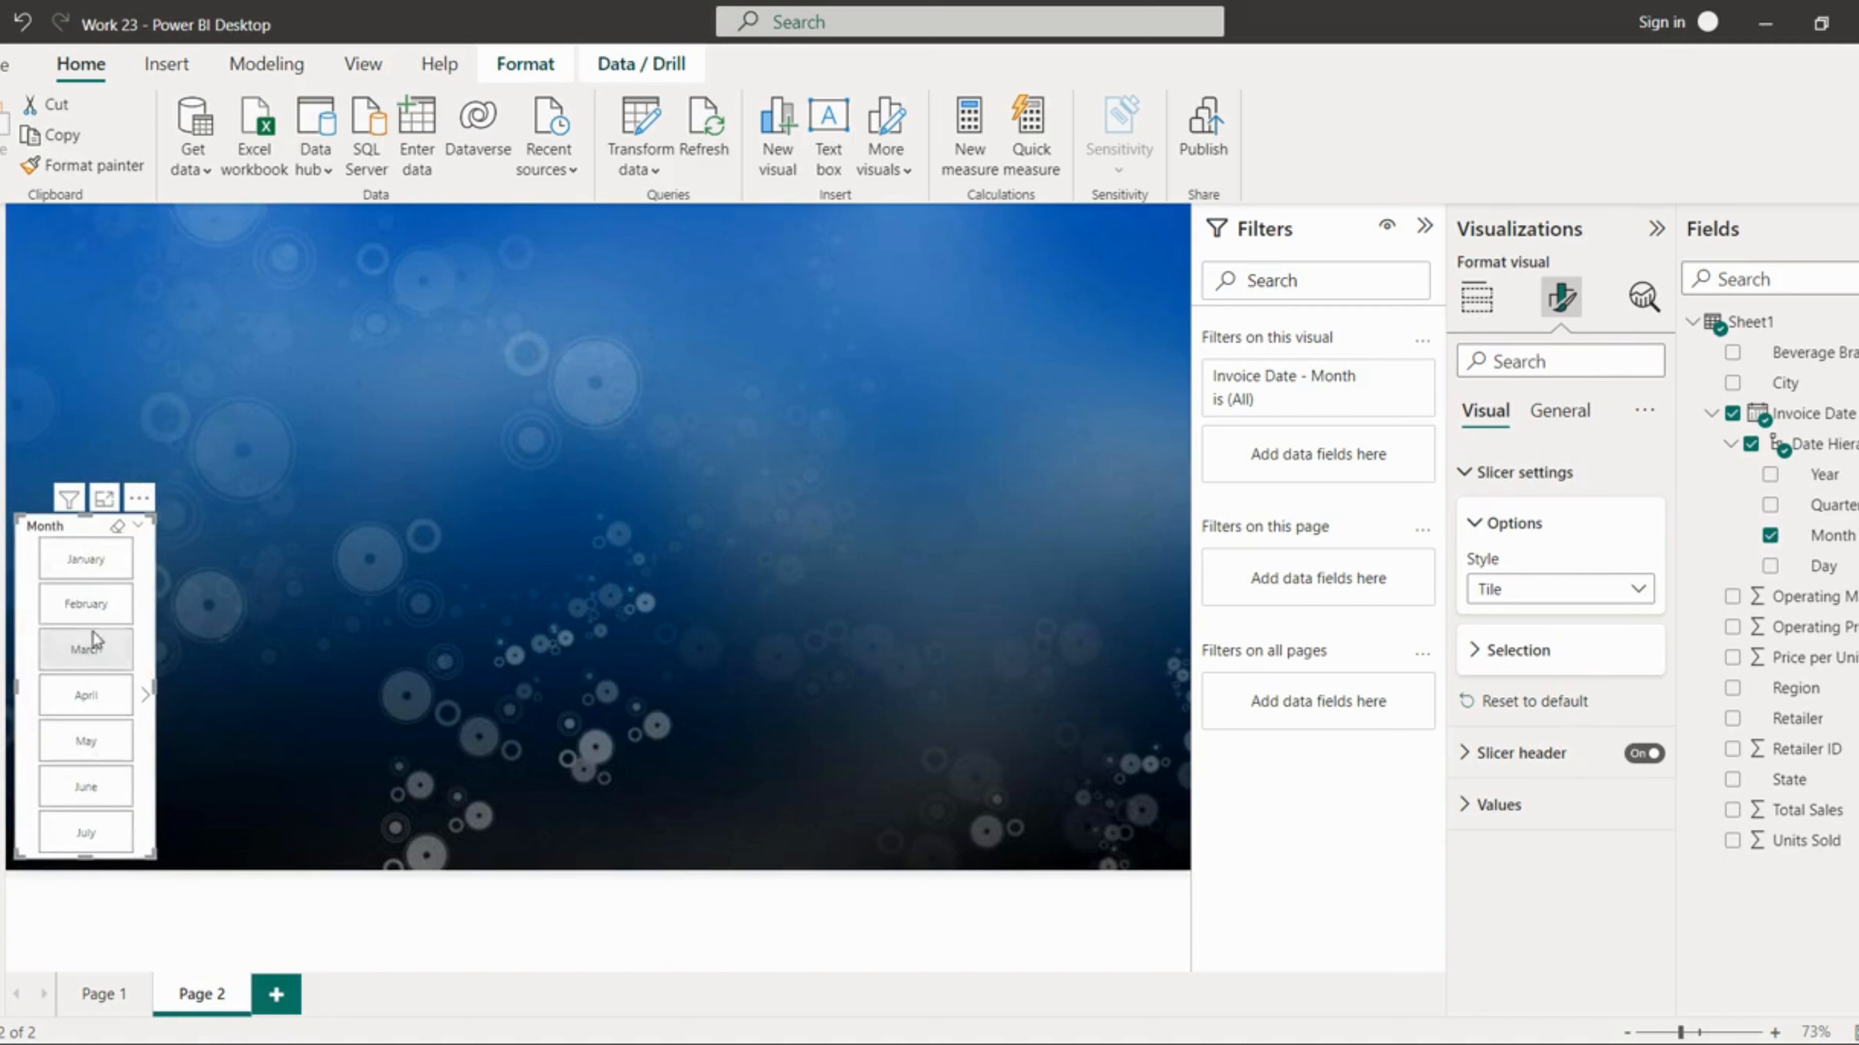
drag(82, 525, 82, 586)
click(226, 617)
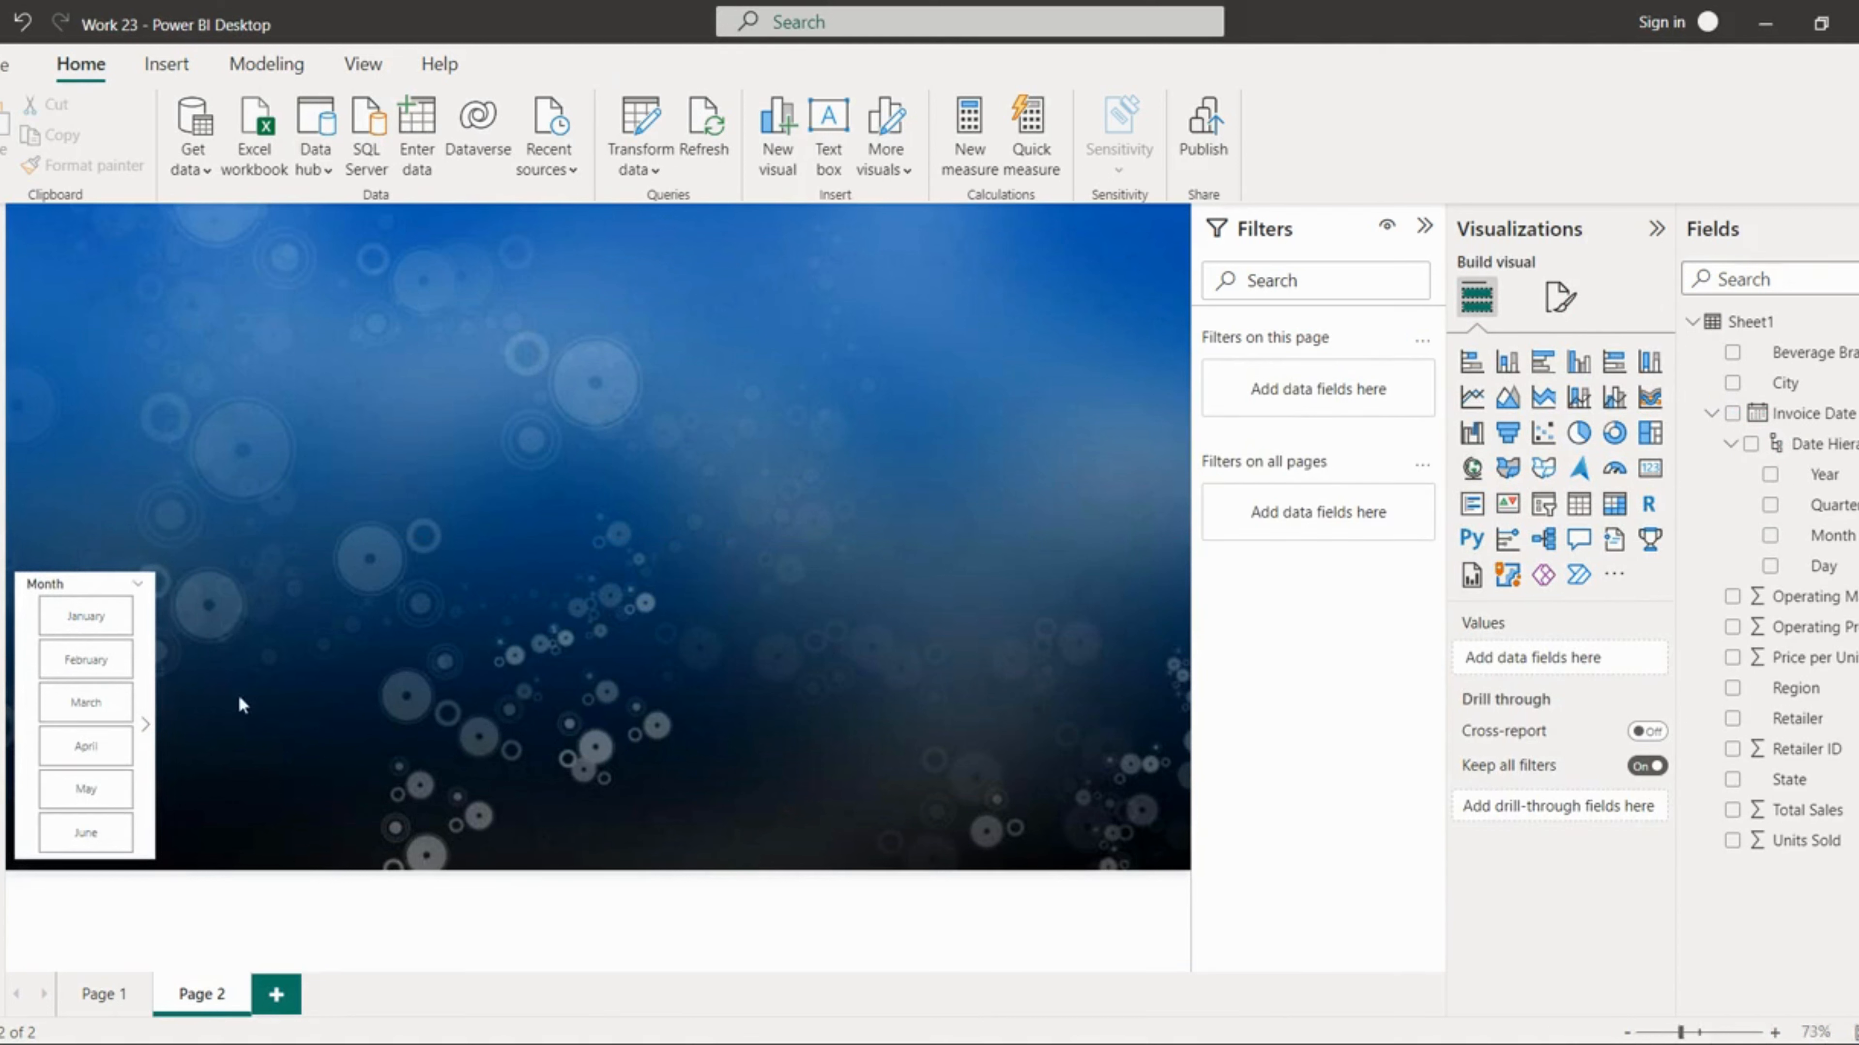
click(156, 678)
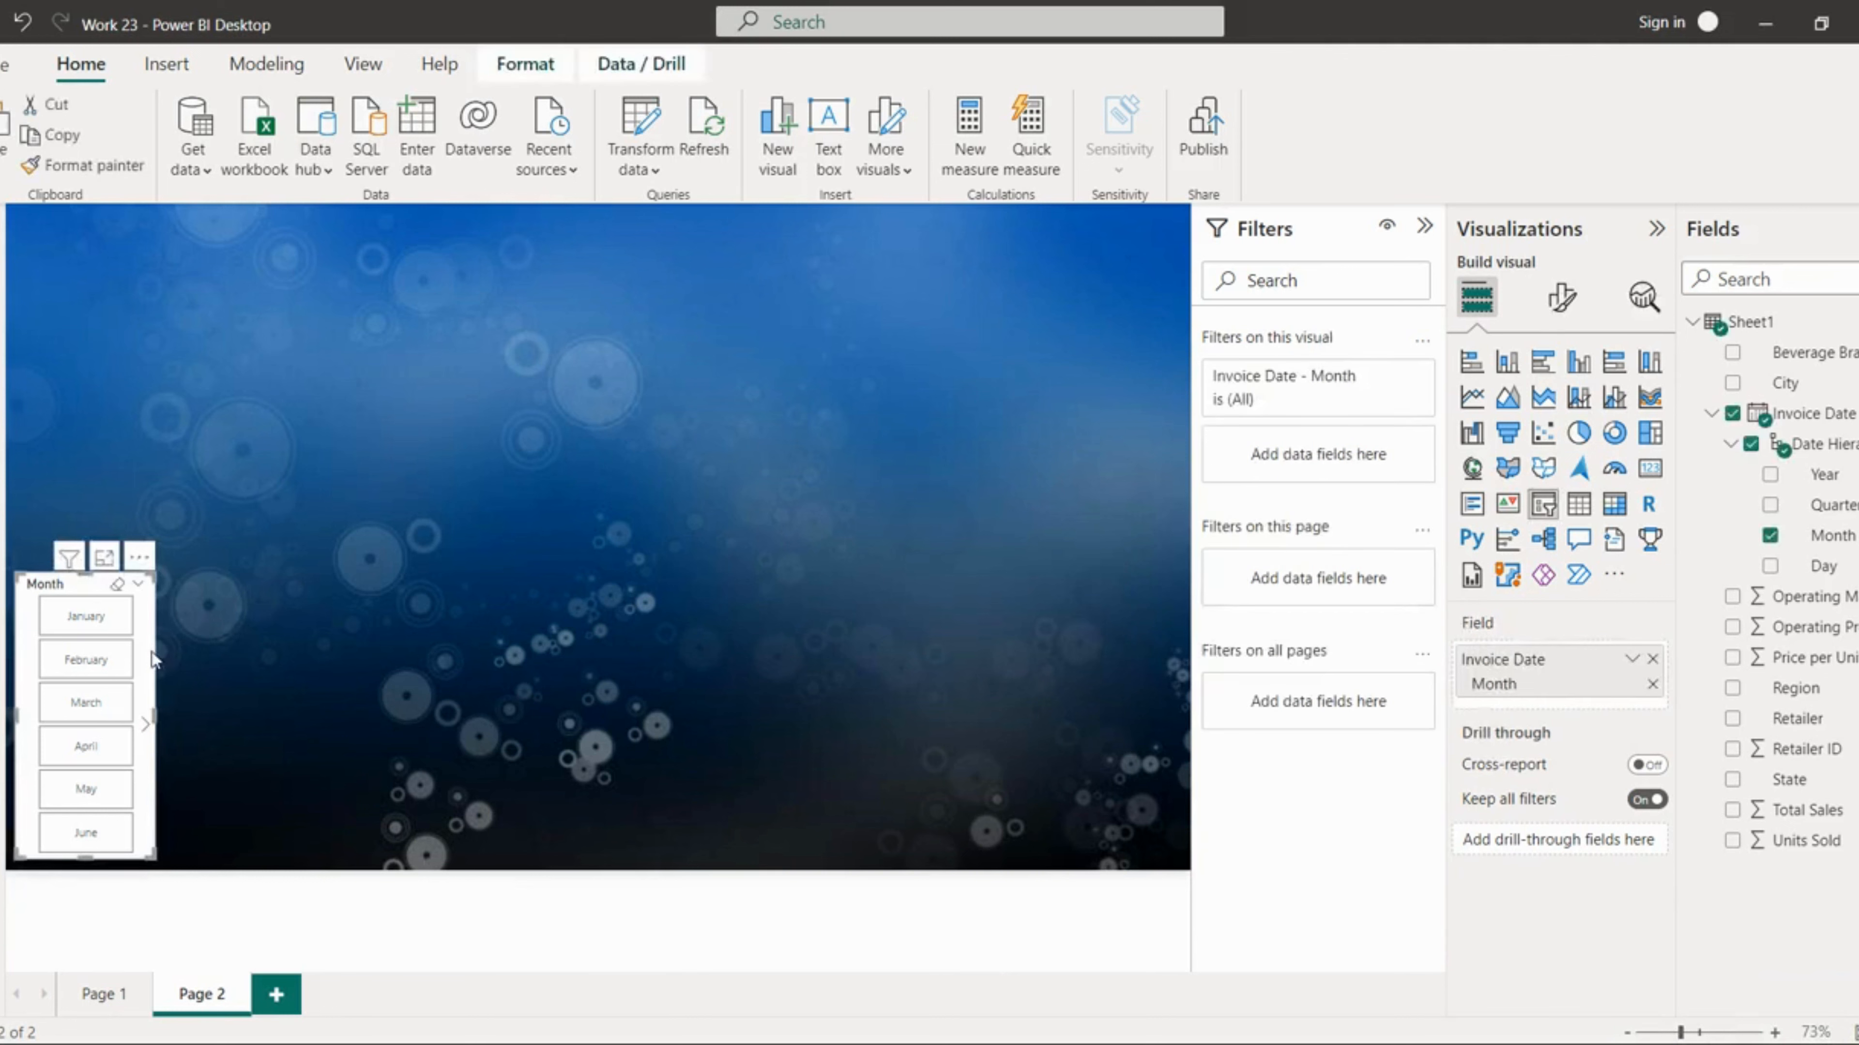
key(ctrl+v)
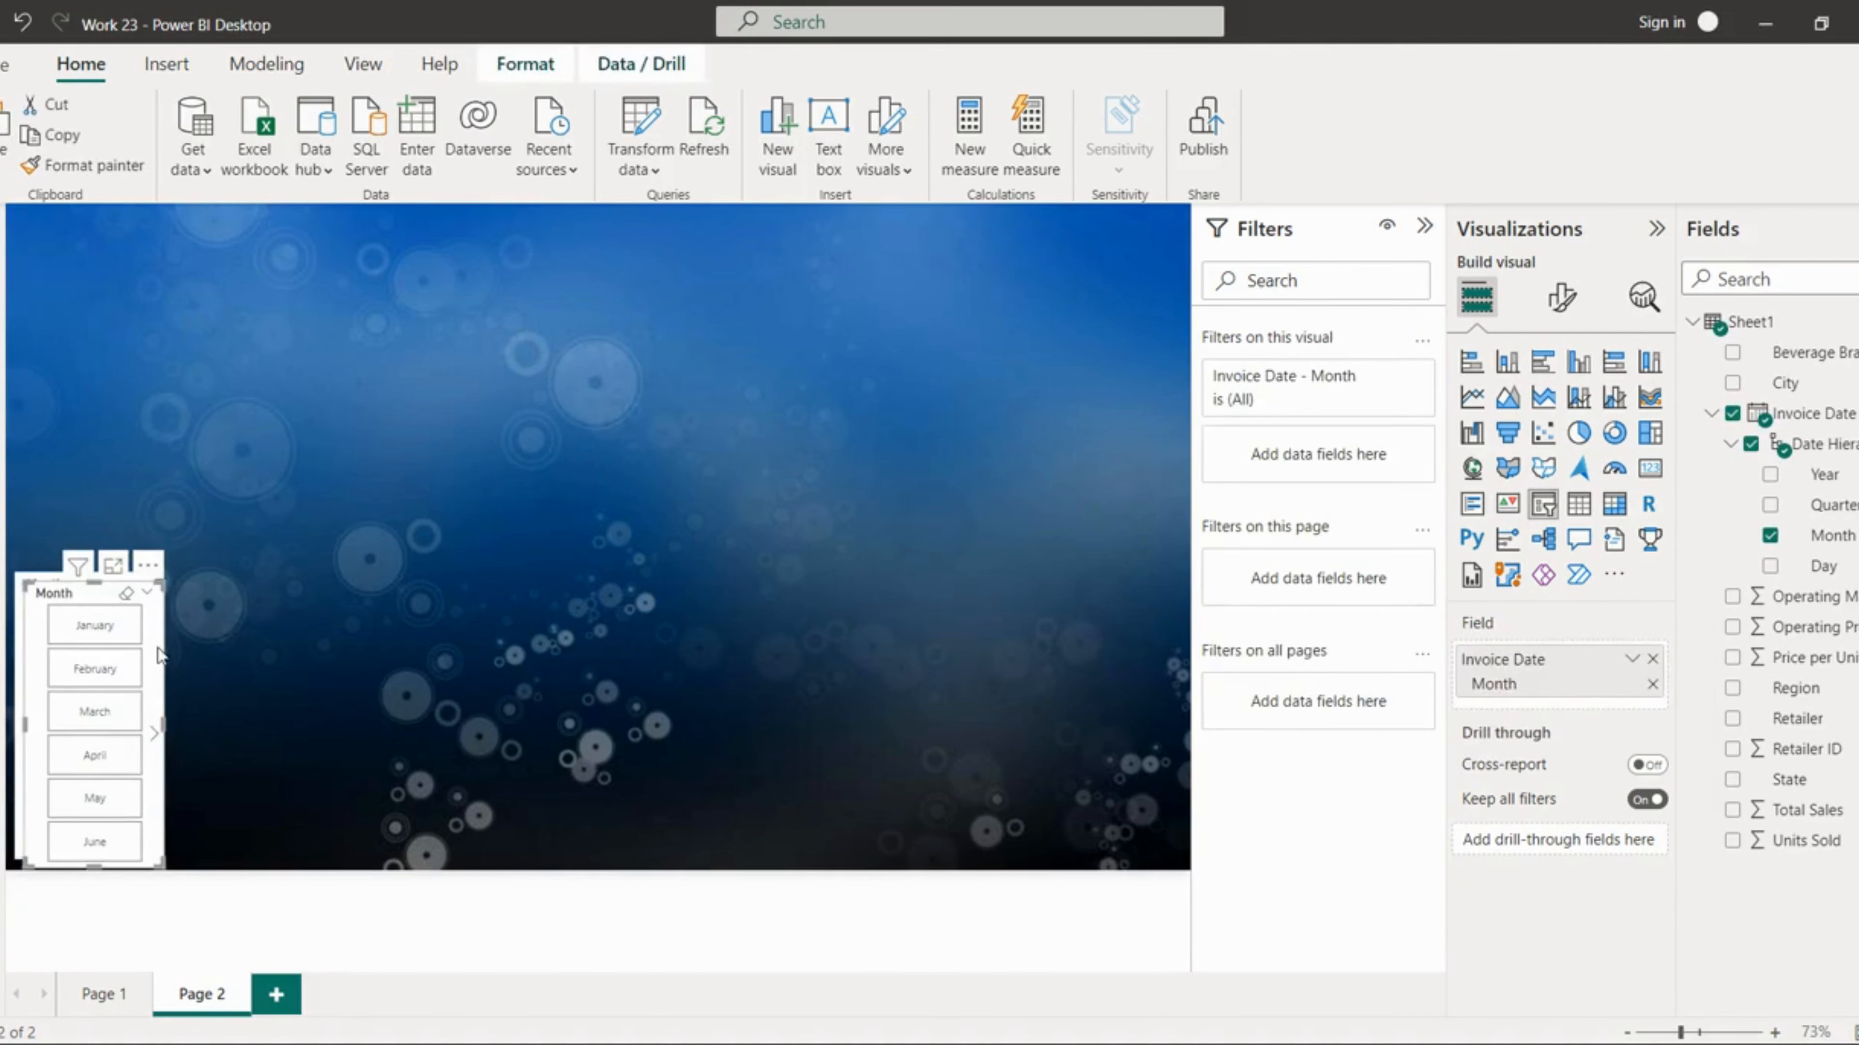
key(Delete)
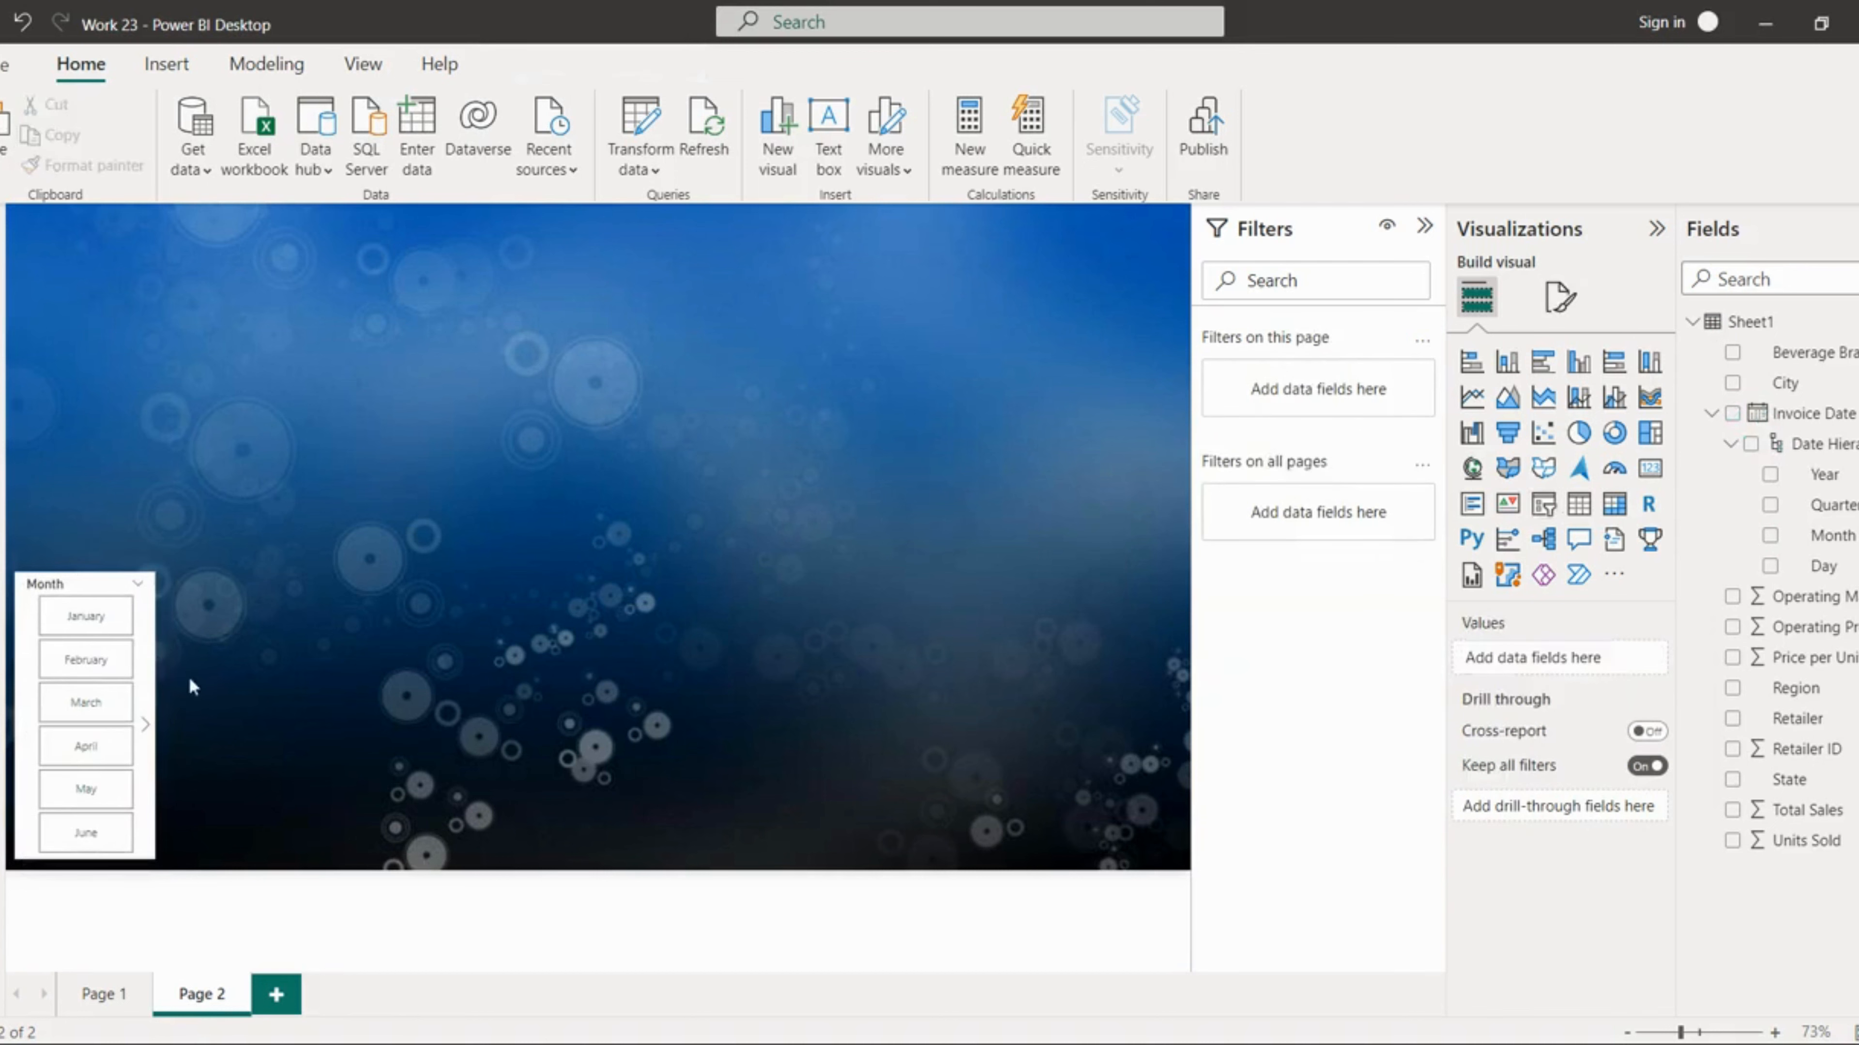
Step: Duplicate the Month slicer and place the copy above it in the upper-left corner
click(146, 681)
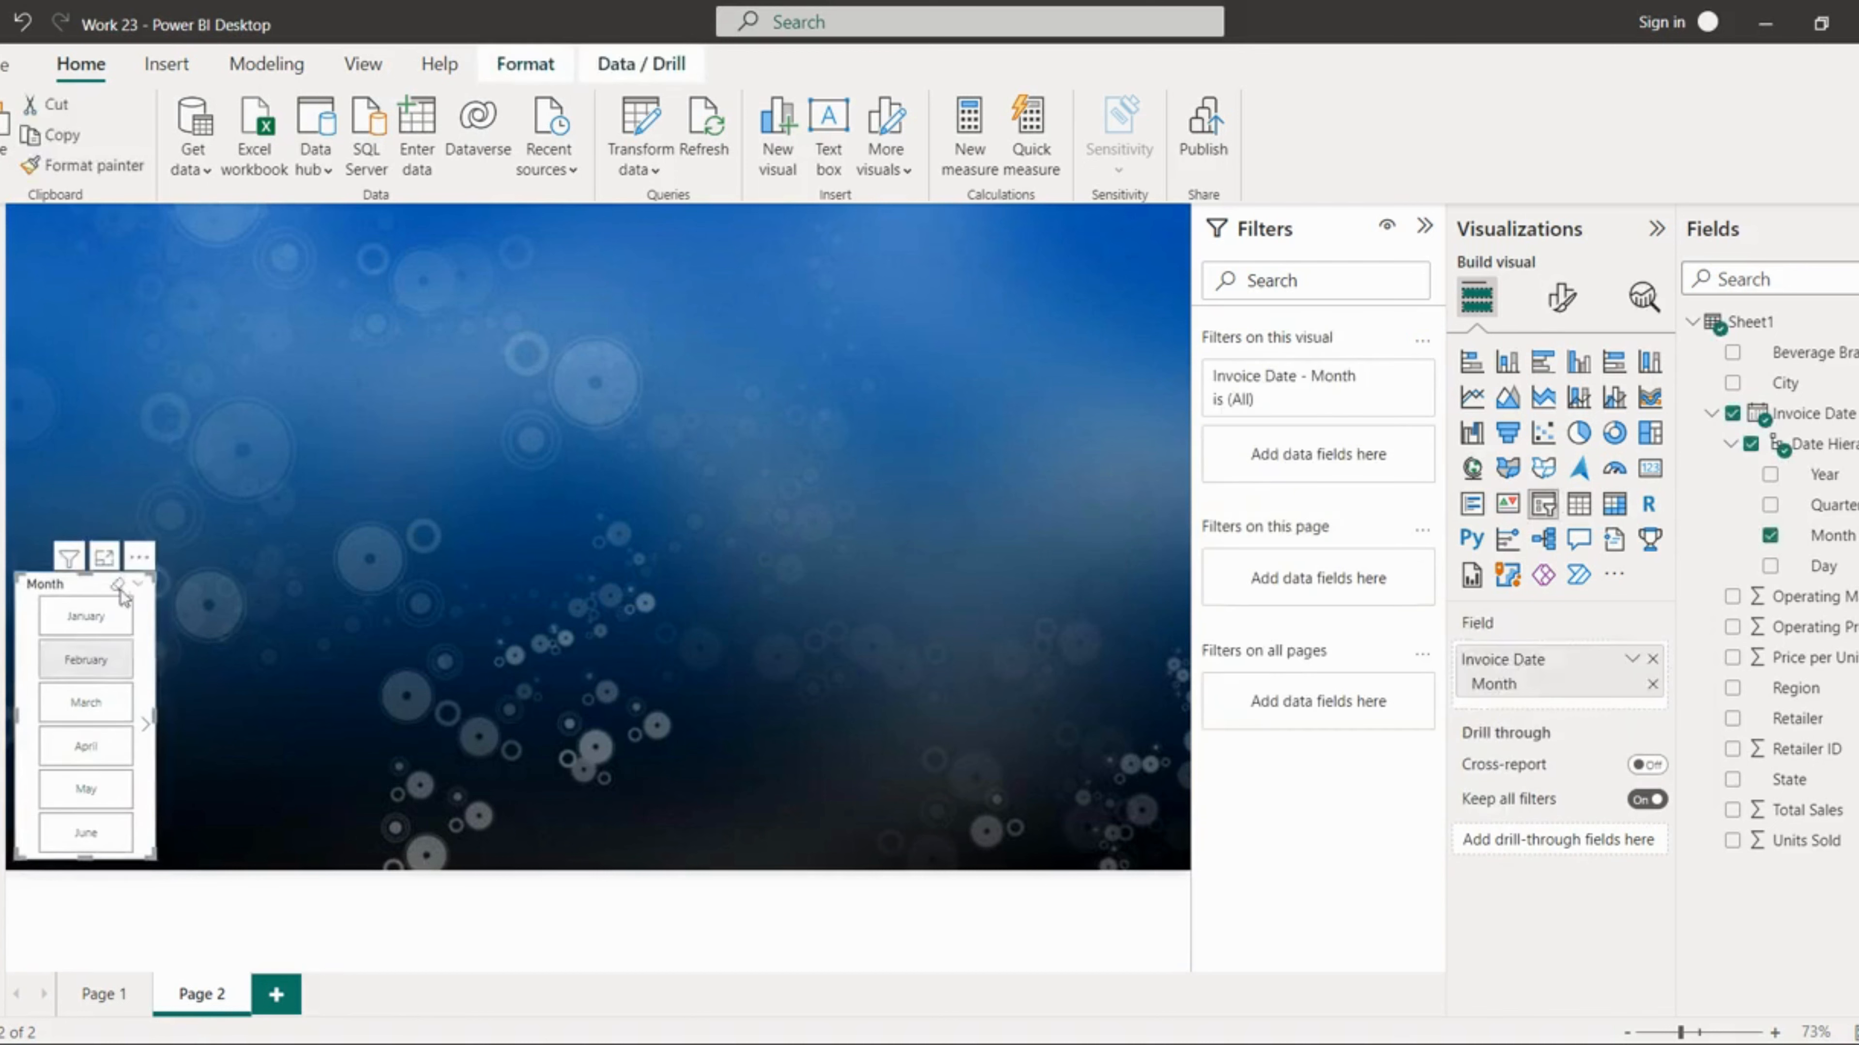
key(ctrl+v)
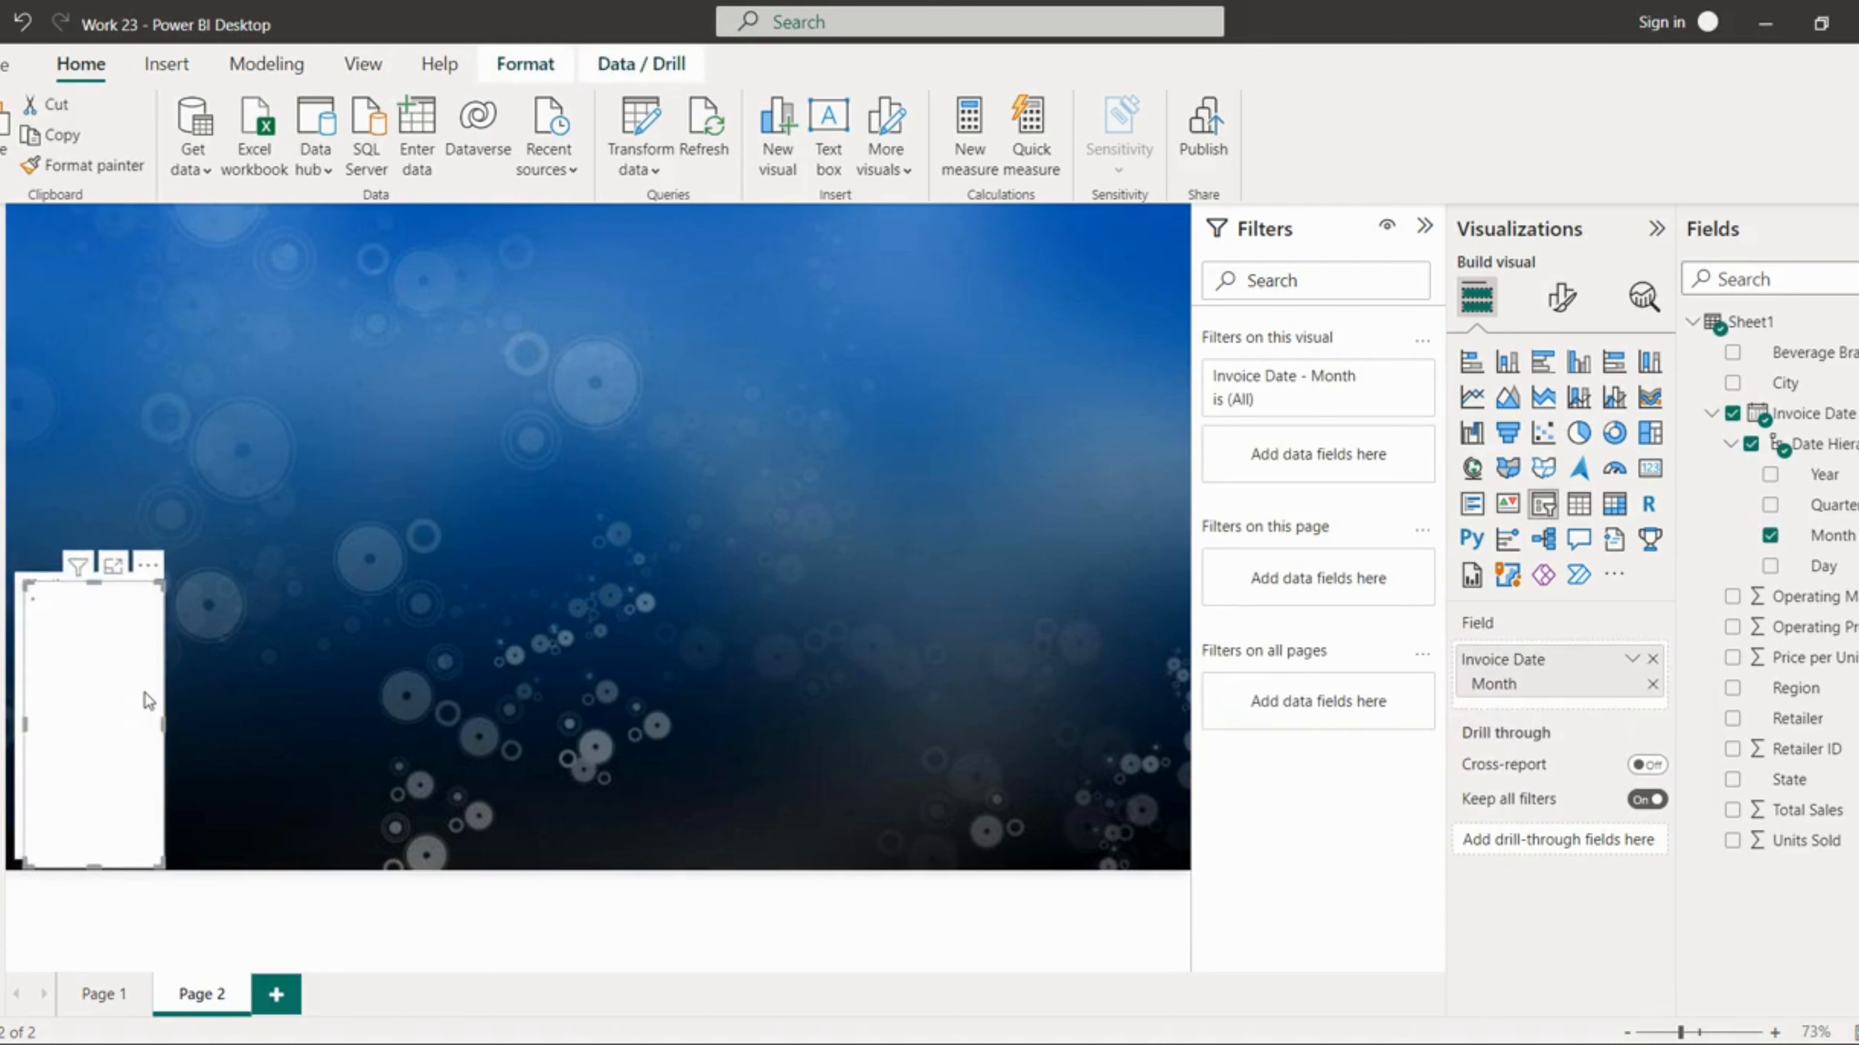
drag(145, 693, 148, 394)
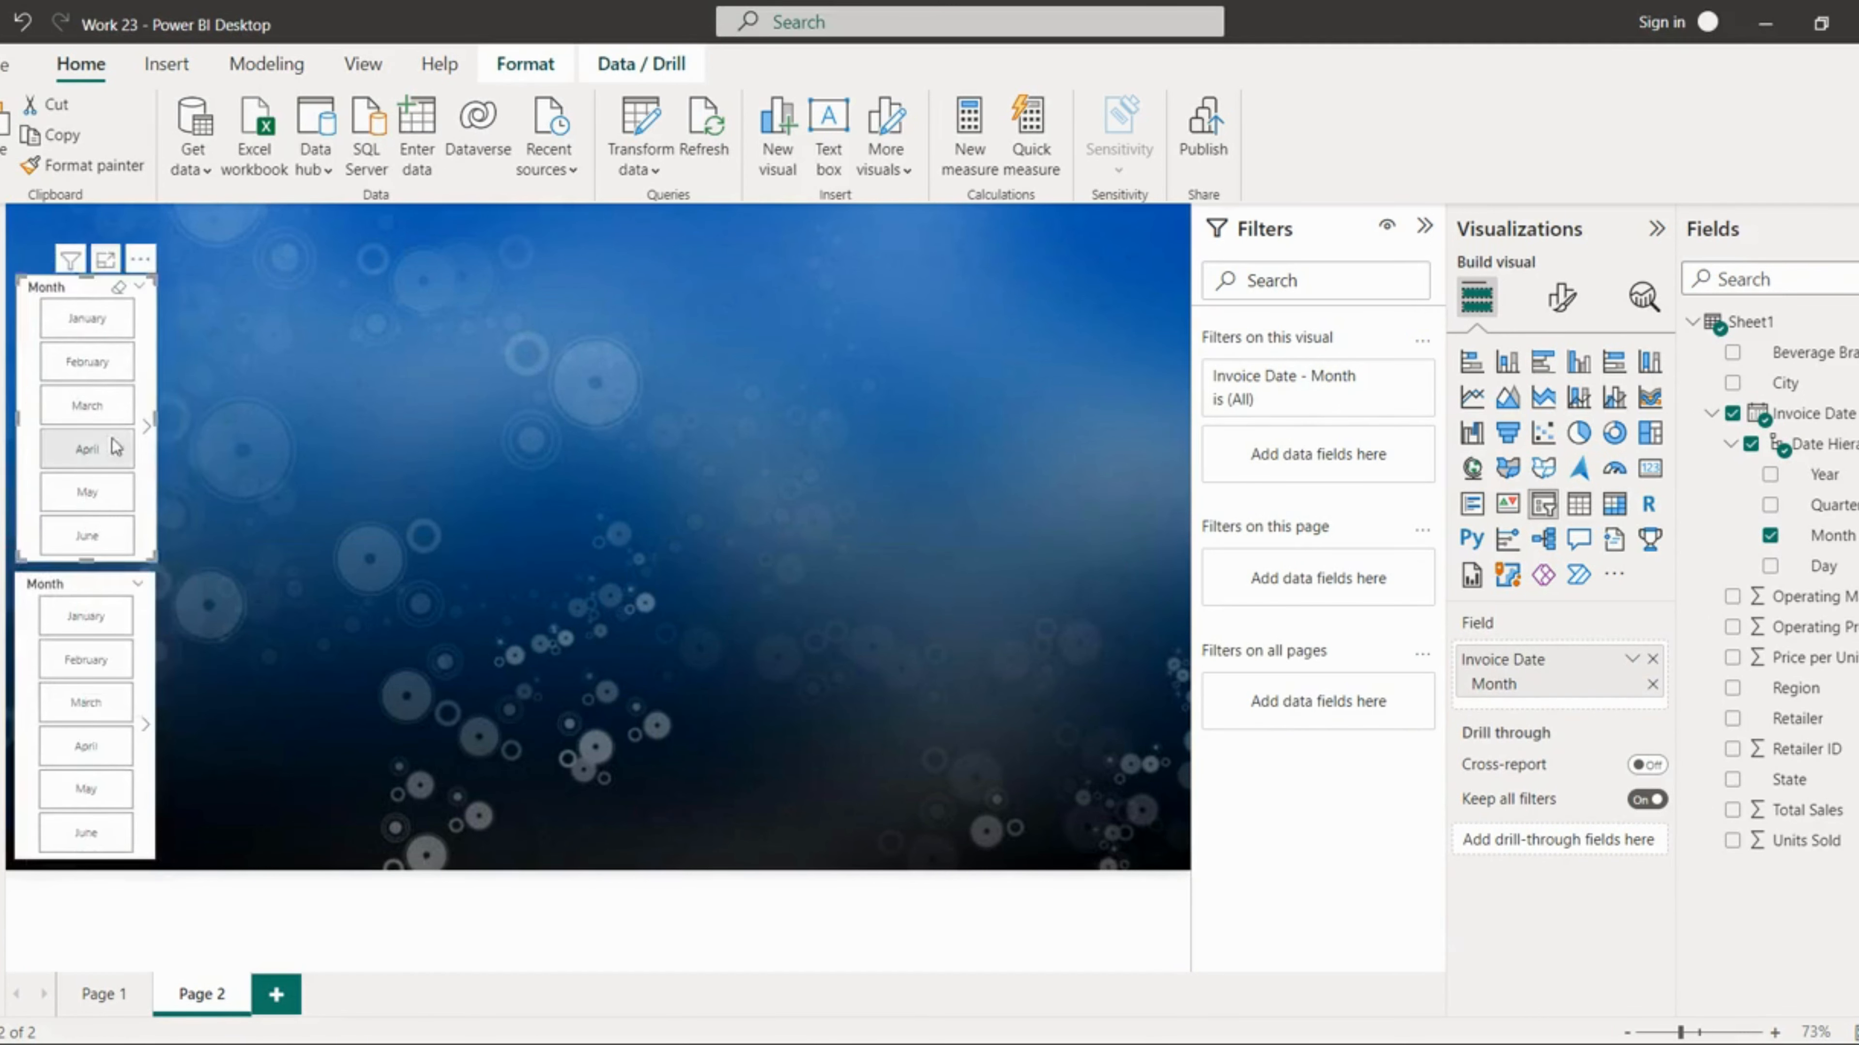
Step: Replace the copied slicer's field with Invoice Date Quarter and narrow it slightly
click(1770, 540)
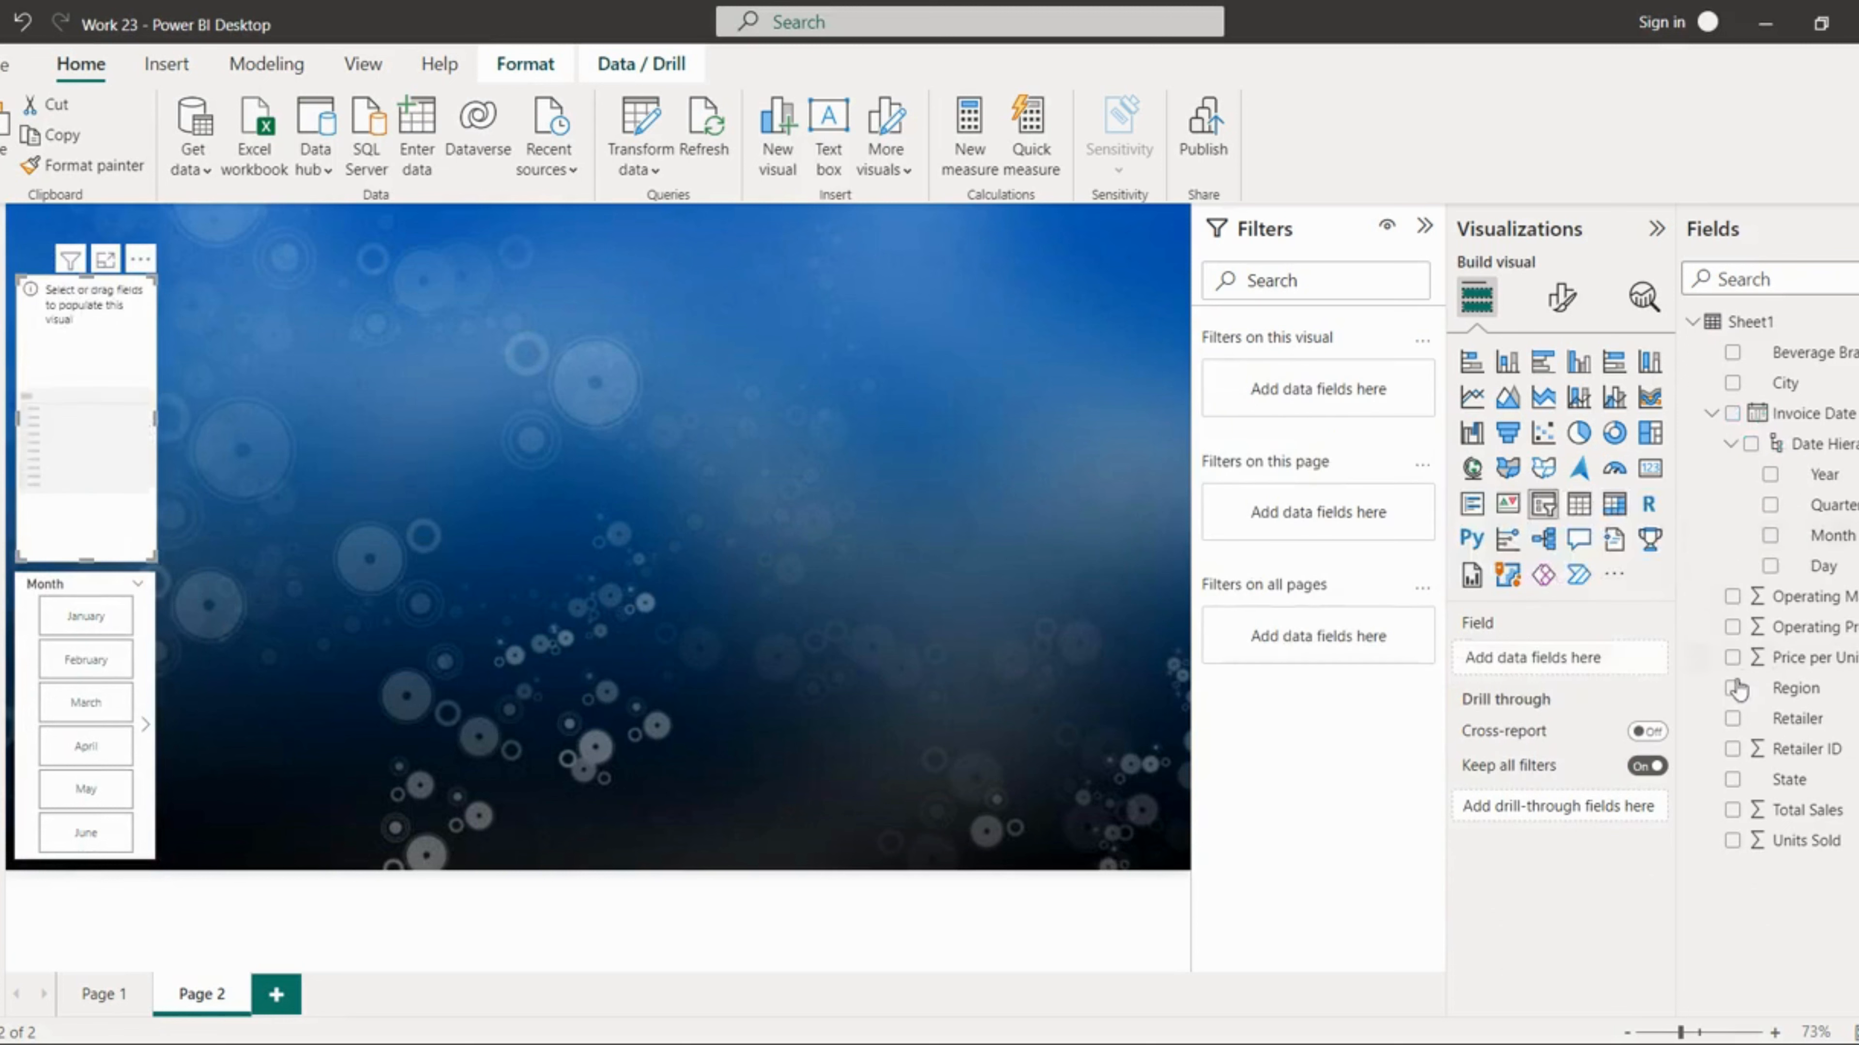
drag(1813, 505, 1630, 660)
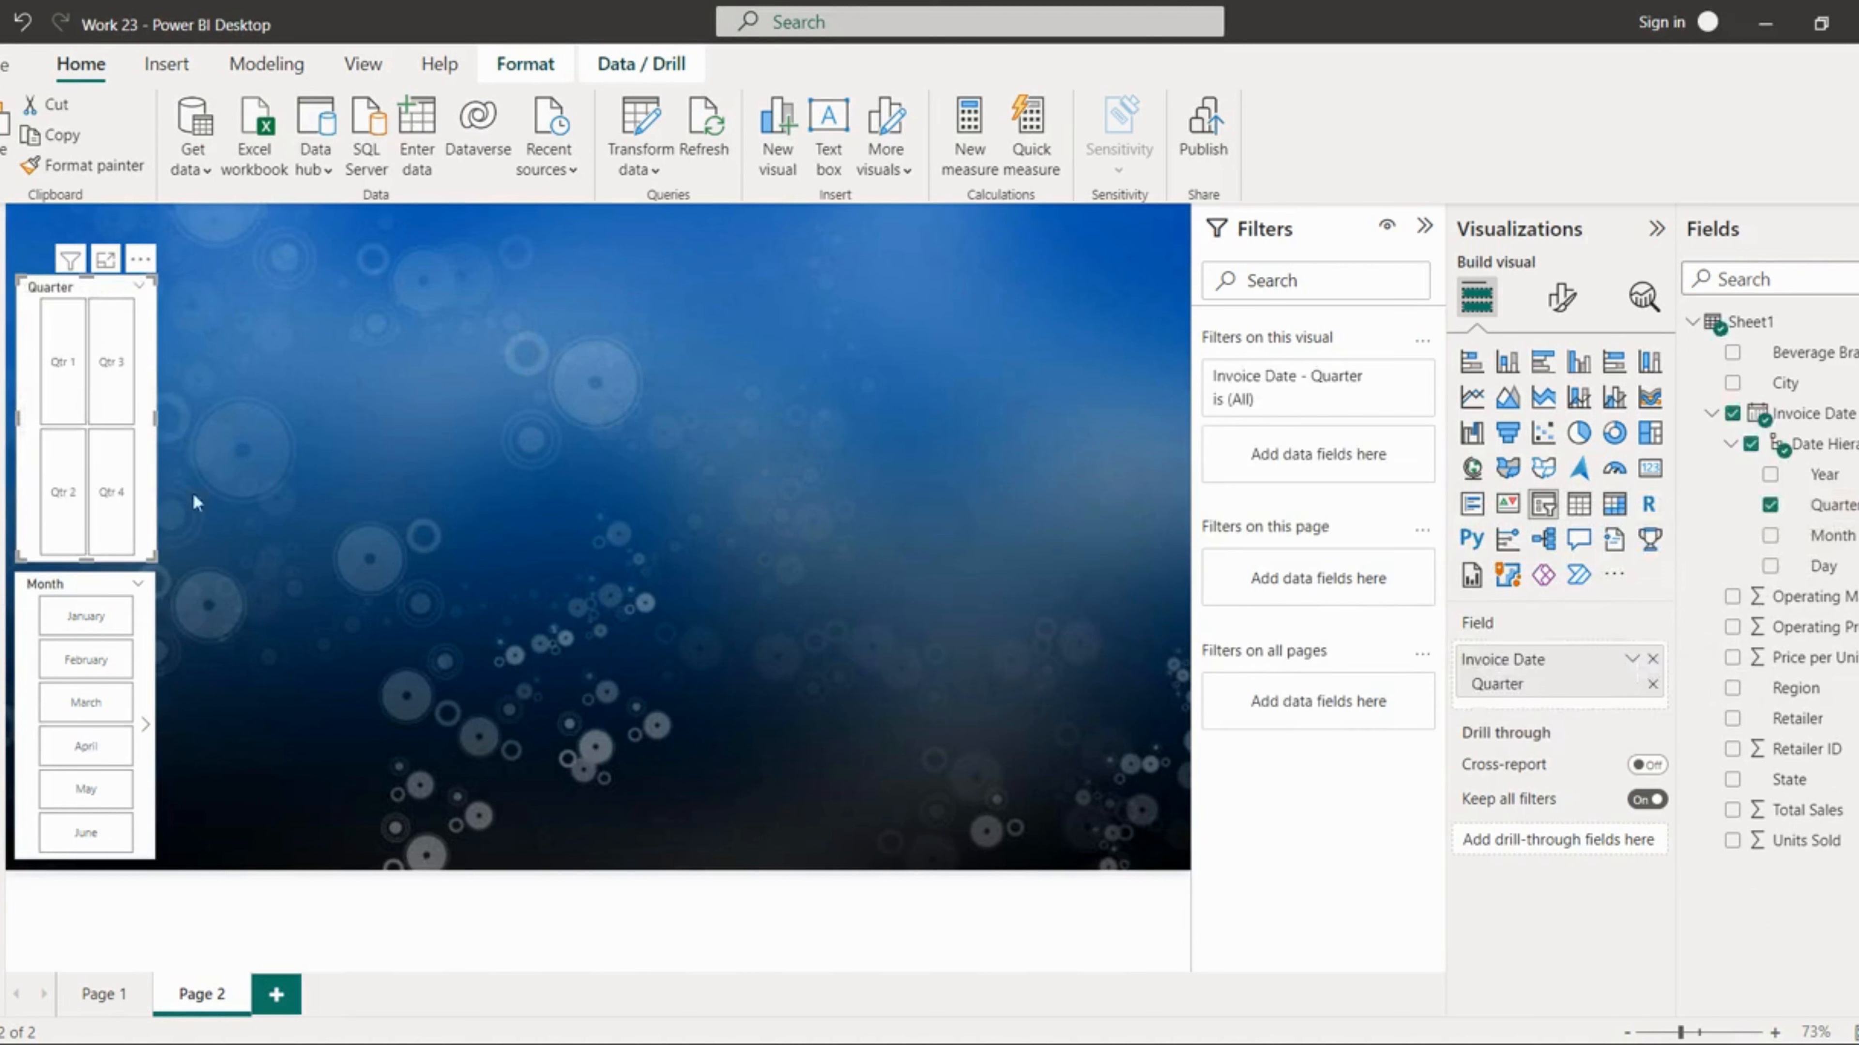
drag(152, 416, 139, 425)
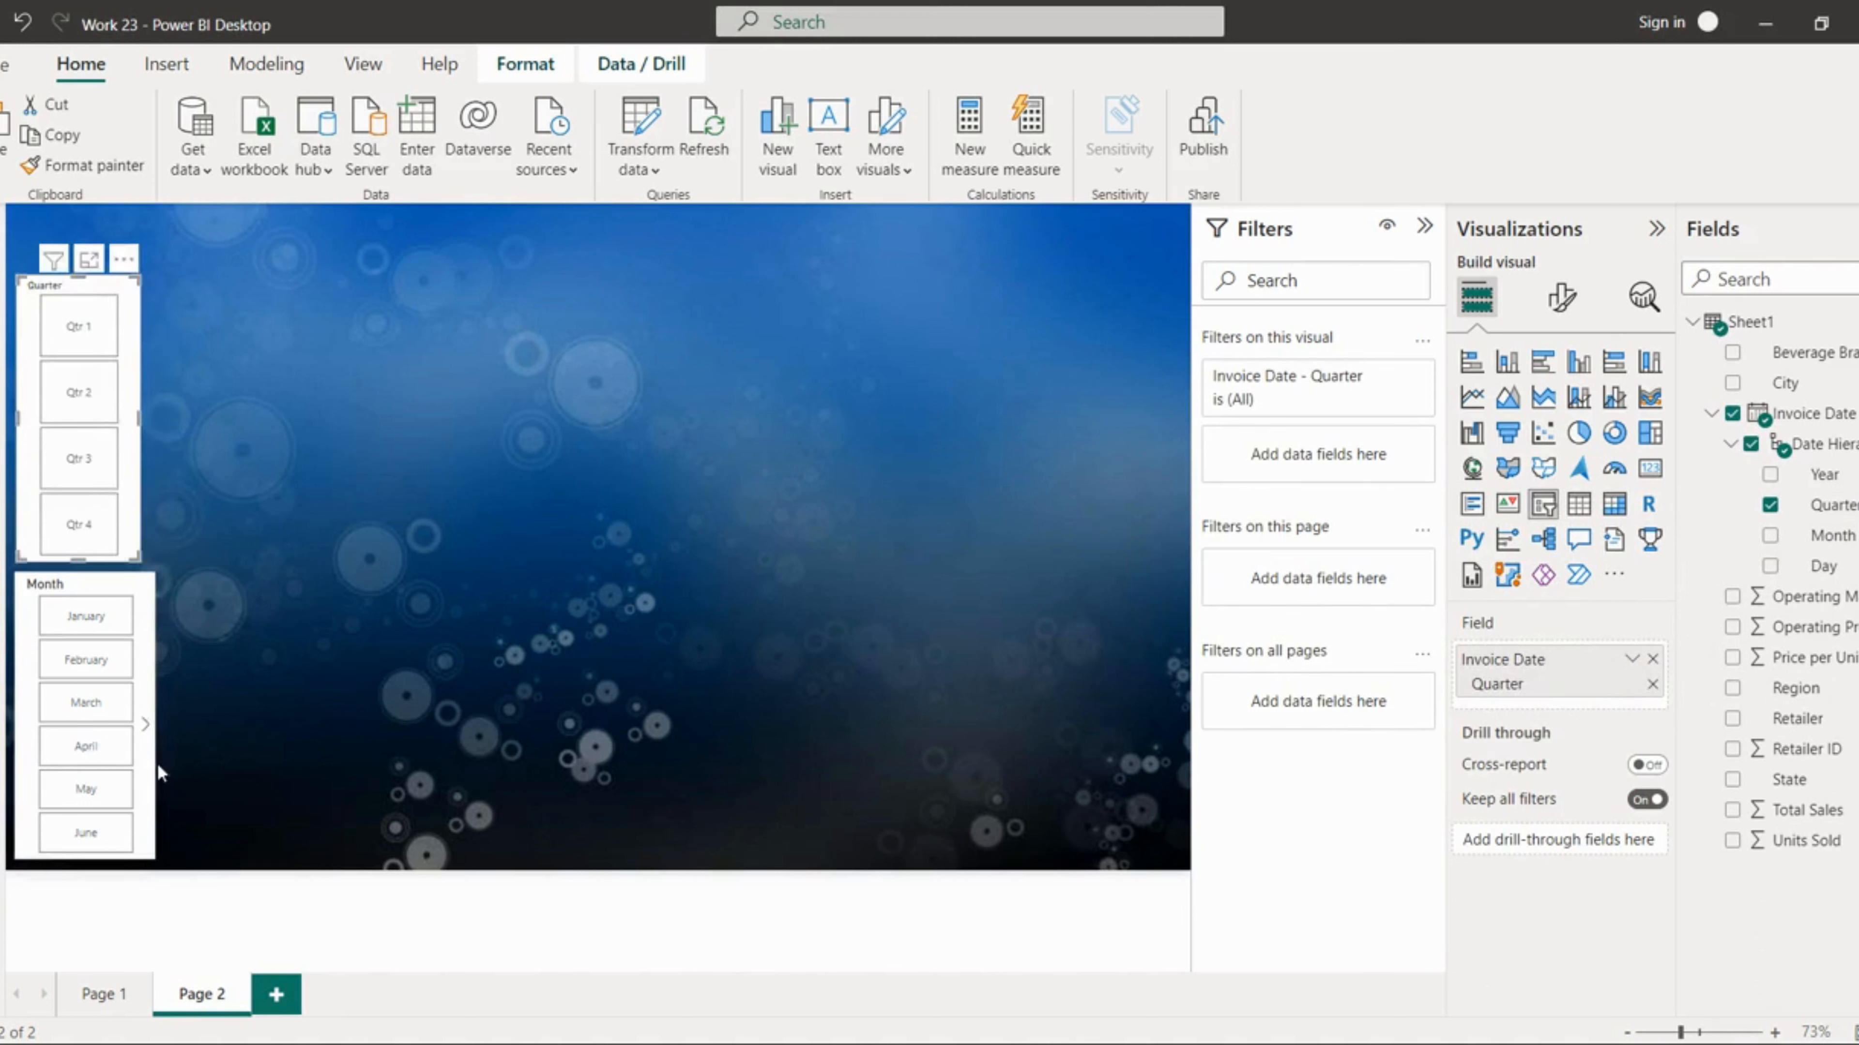
Step: Narrow the Month slicer to match the Quarter slicer's width
click(157, 738)
drag(150, 714, 141, 712)
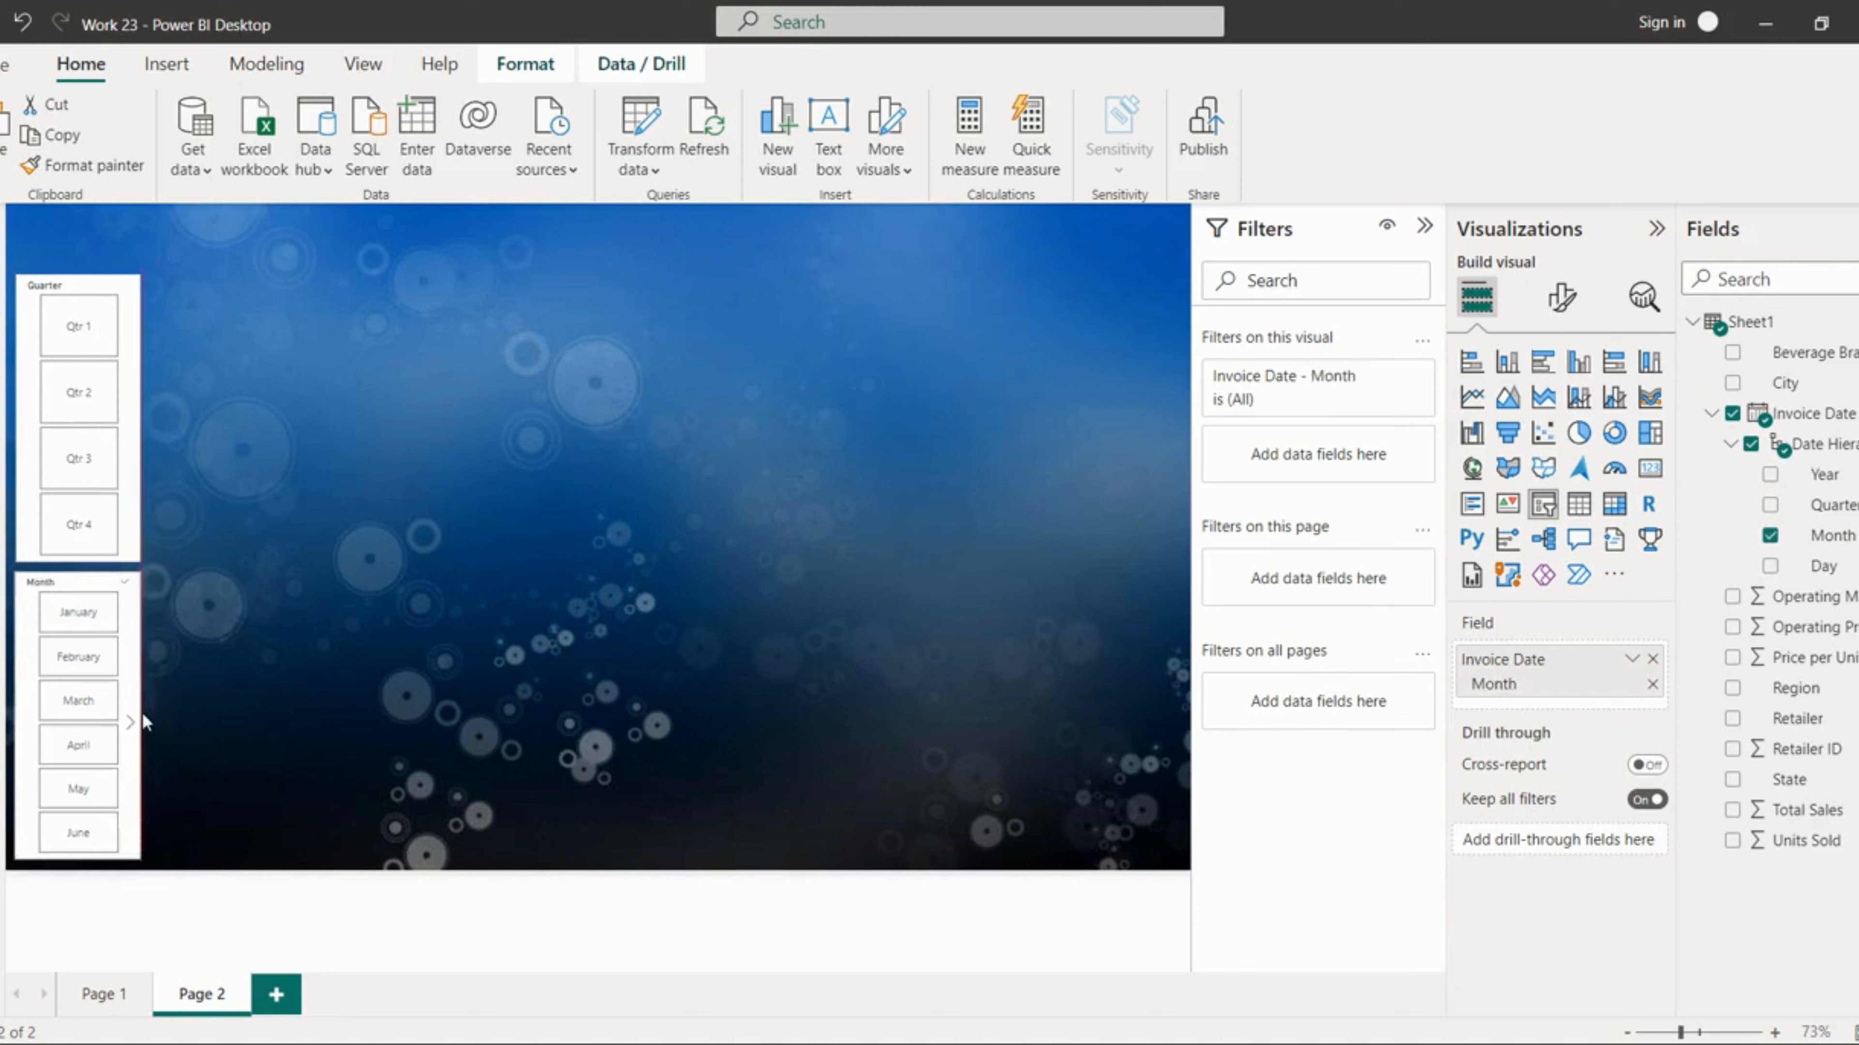
click(149, 433)
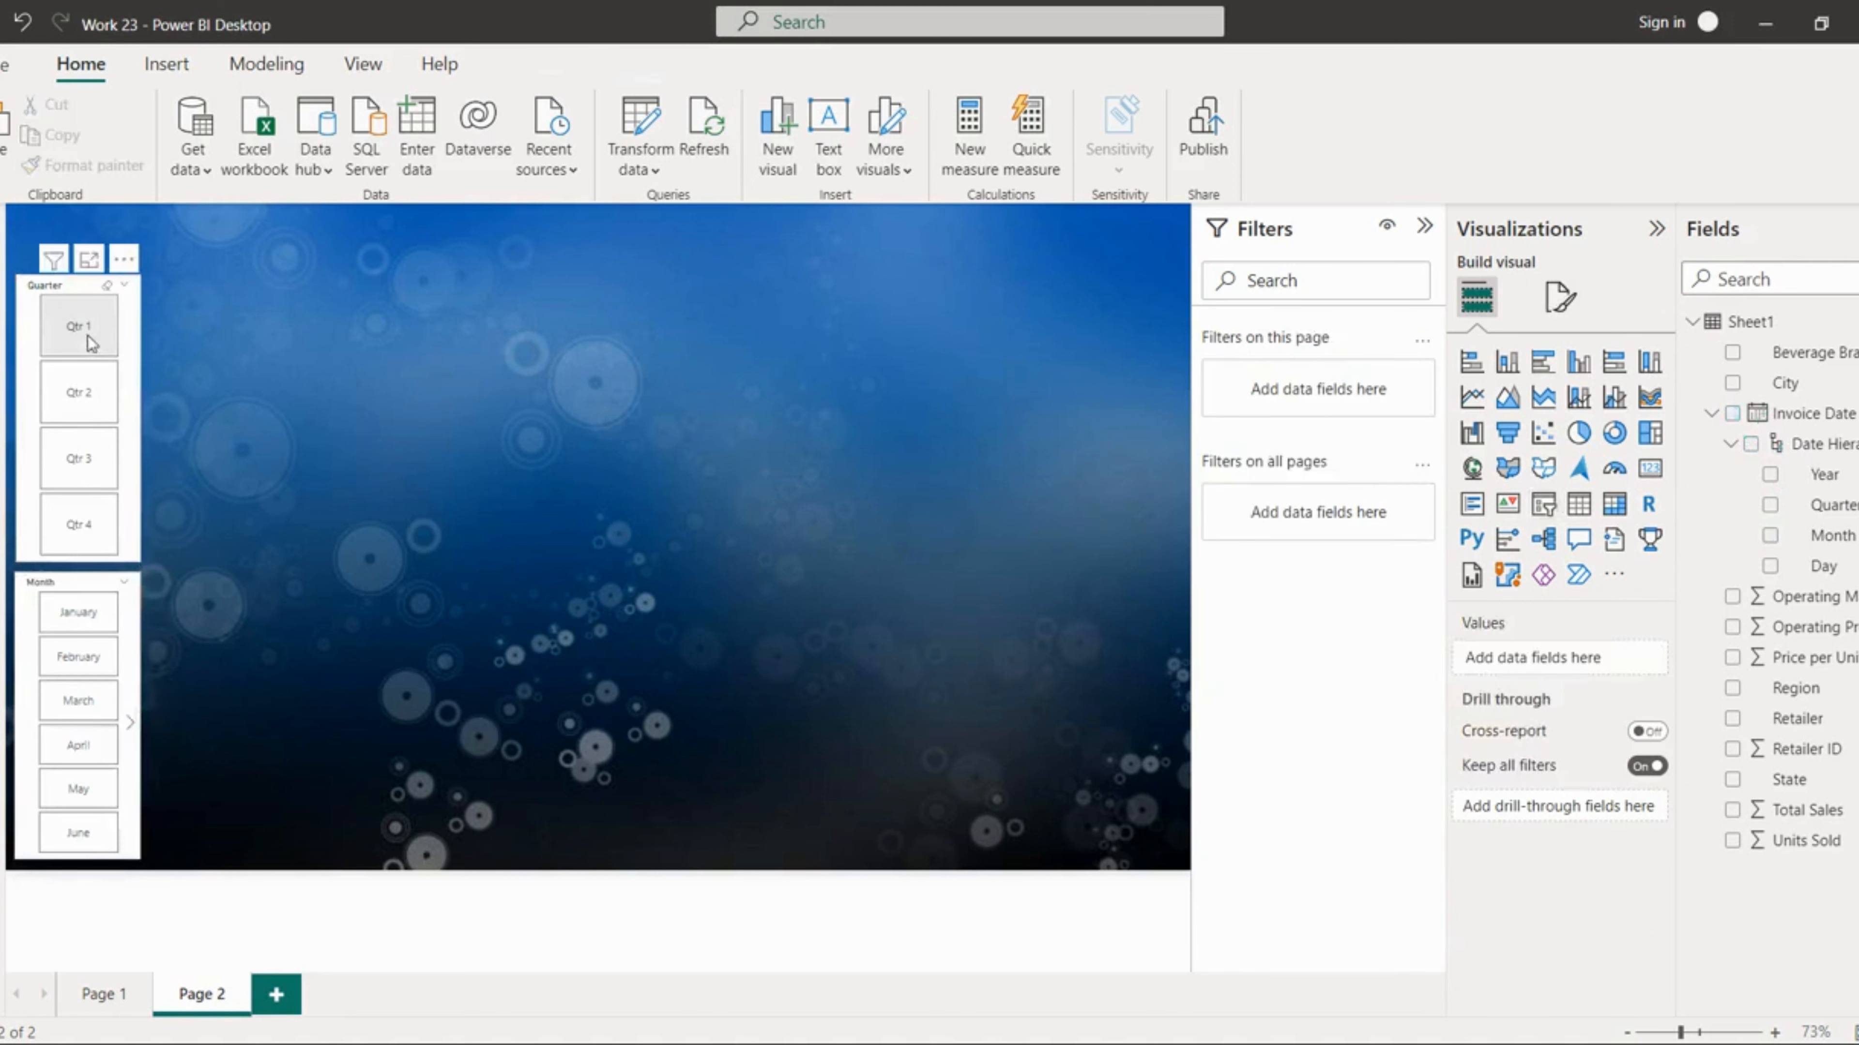
Step: Move the Quarter slicer down so it sits just above the Month slicer
click(80, 288)
drag(80, 287, 81, 339)
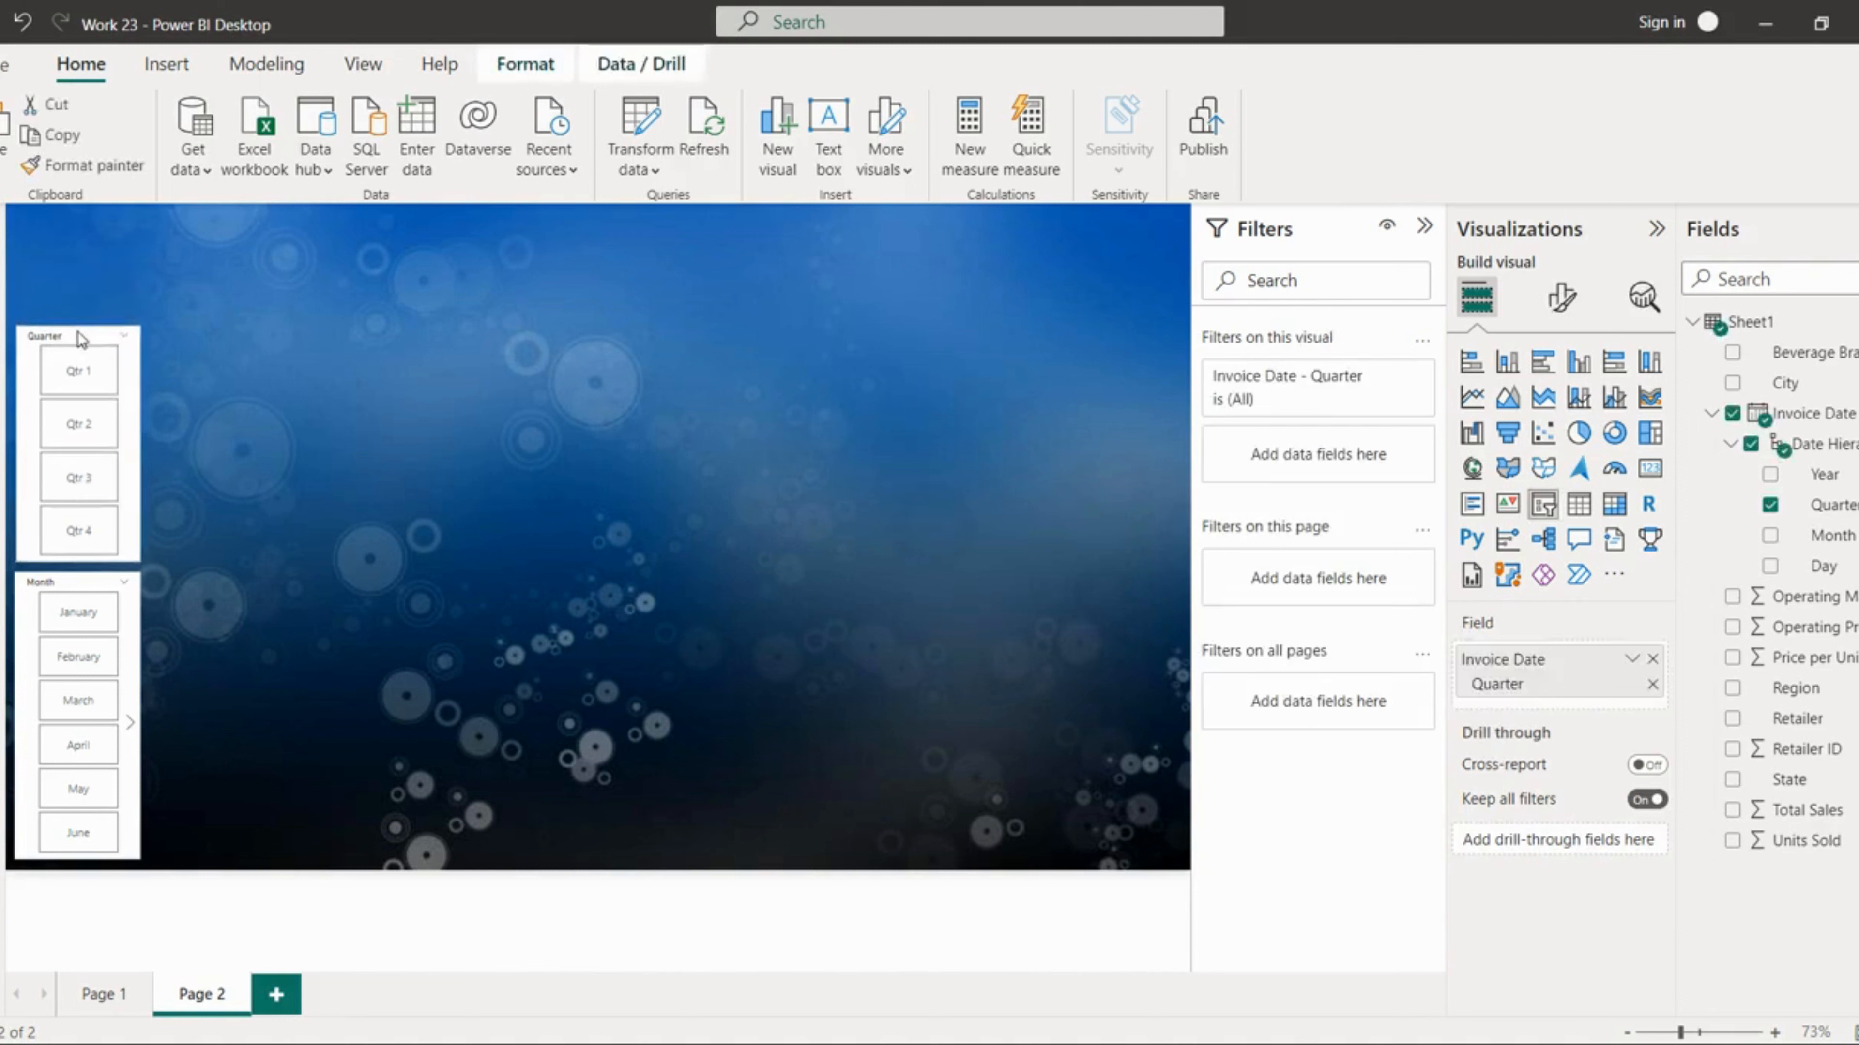
click(185, 421)
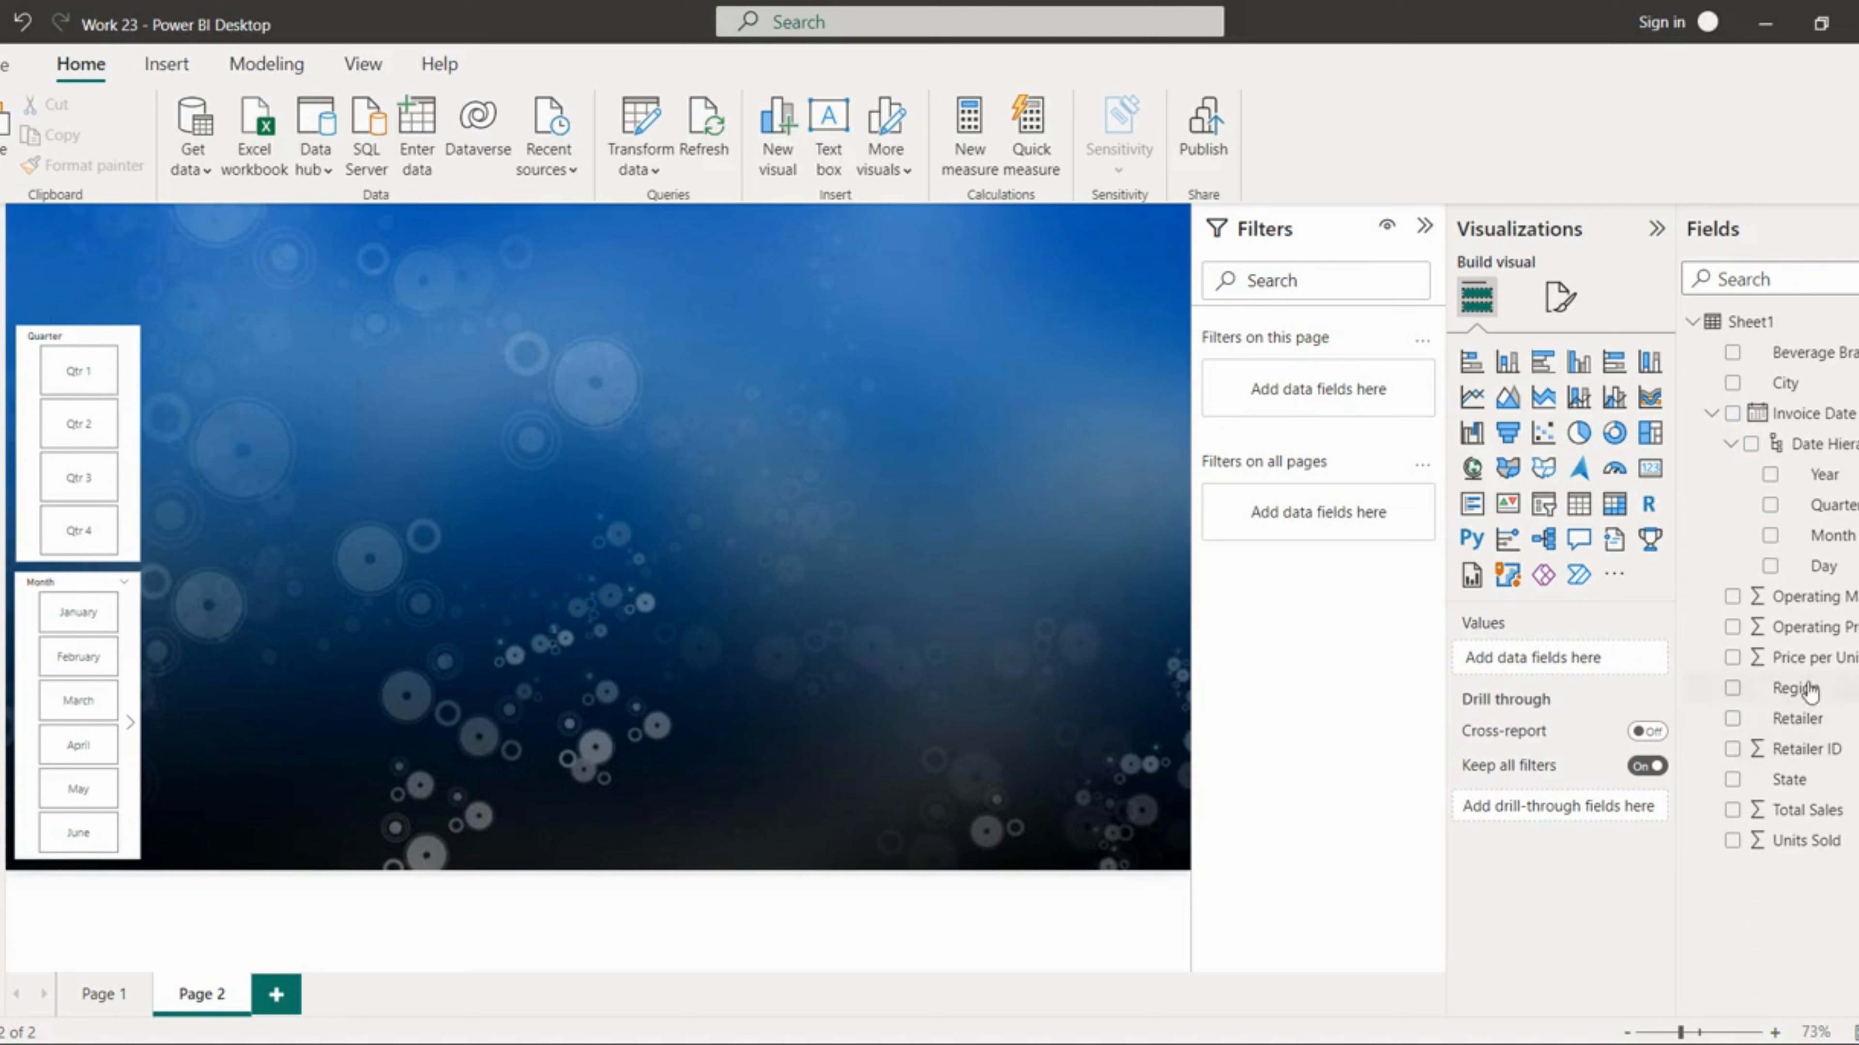
Step: Duplicate the Quarter slicer and position the copy in the upper-right corner of the canvas
click(138, 431)
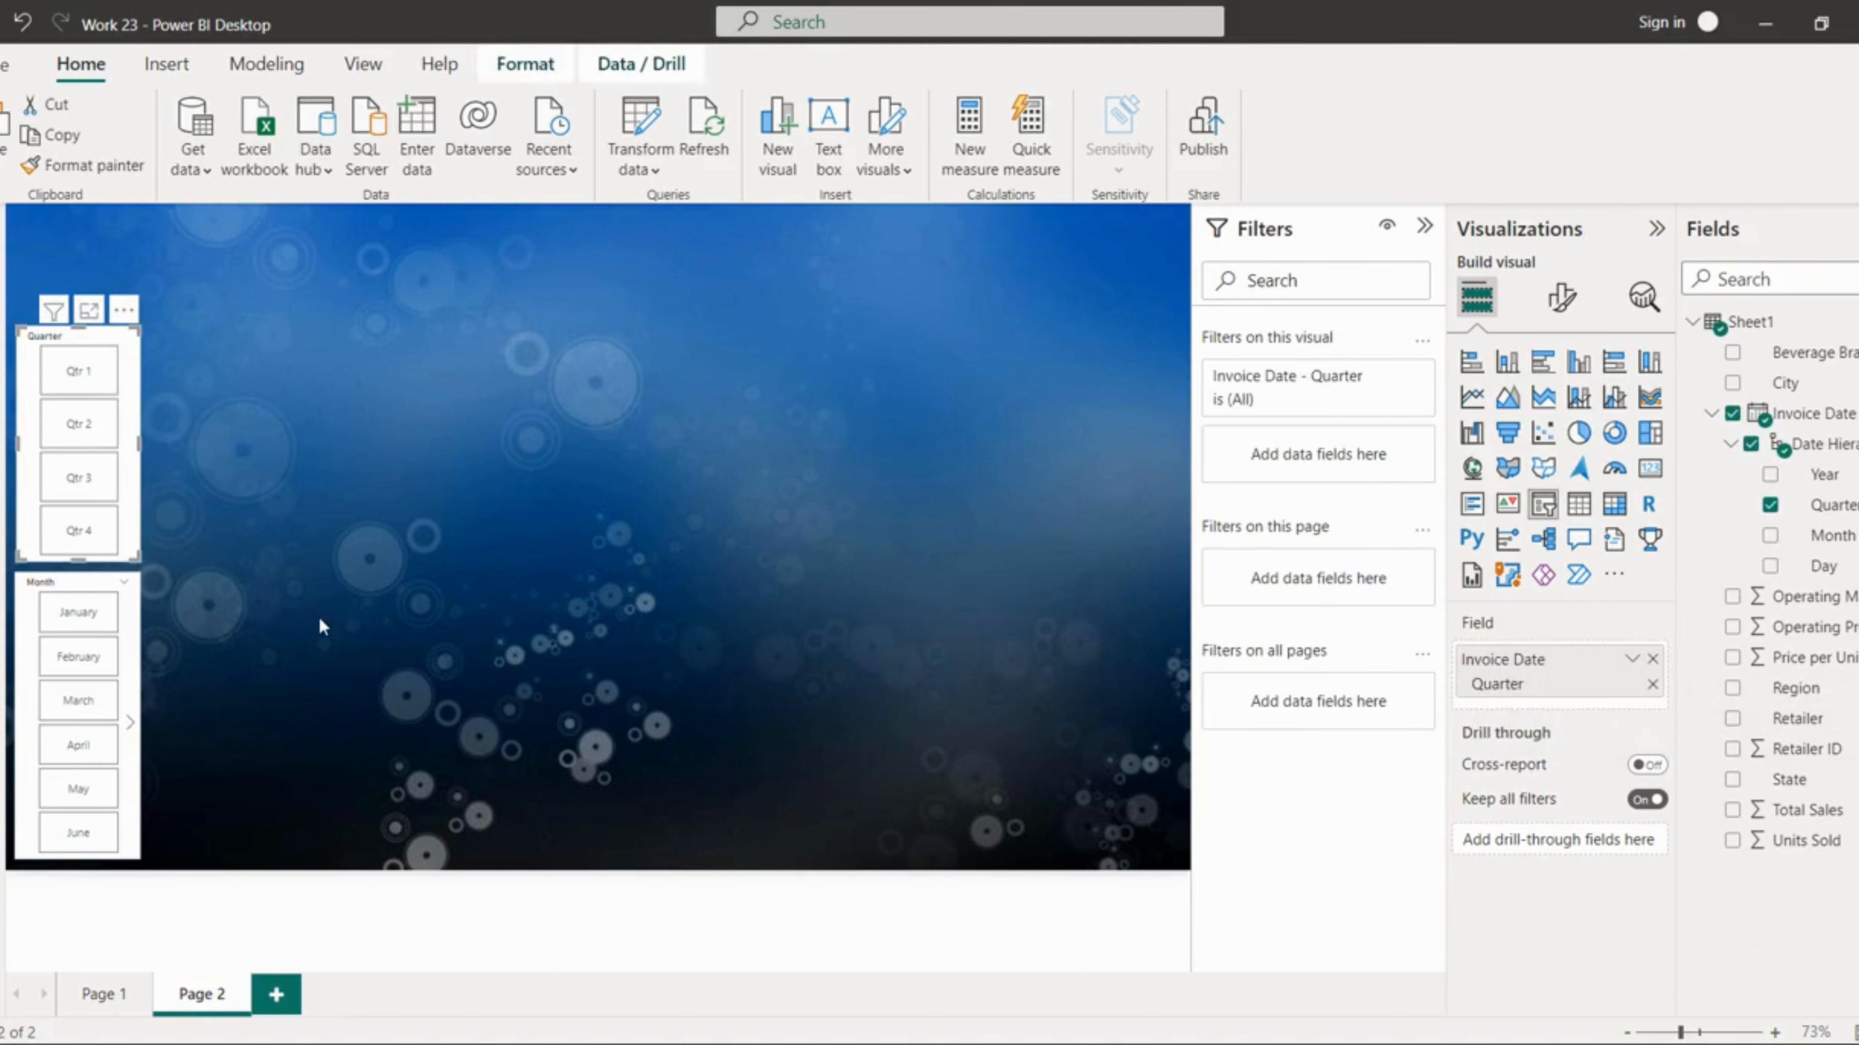
key(ctrl+v)
drag(138, 486, 1174, 355)
key(Left)
key(Left)
key(Left)
key(Left)
key(Left)
key(Left)
key(Left)
key(Left)
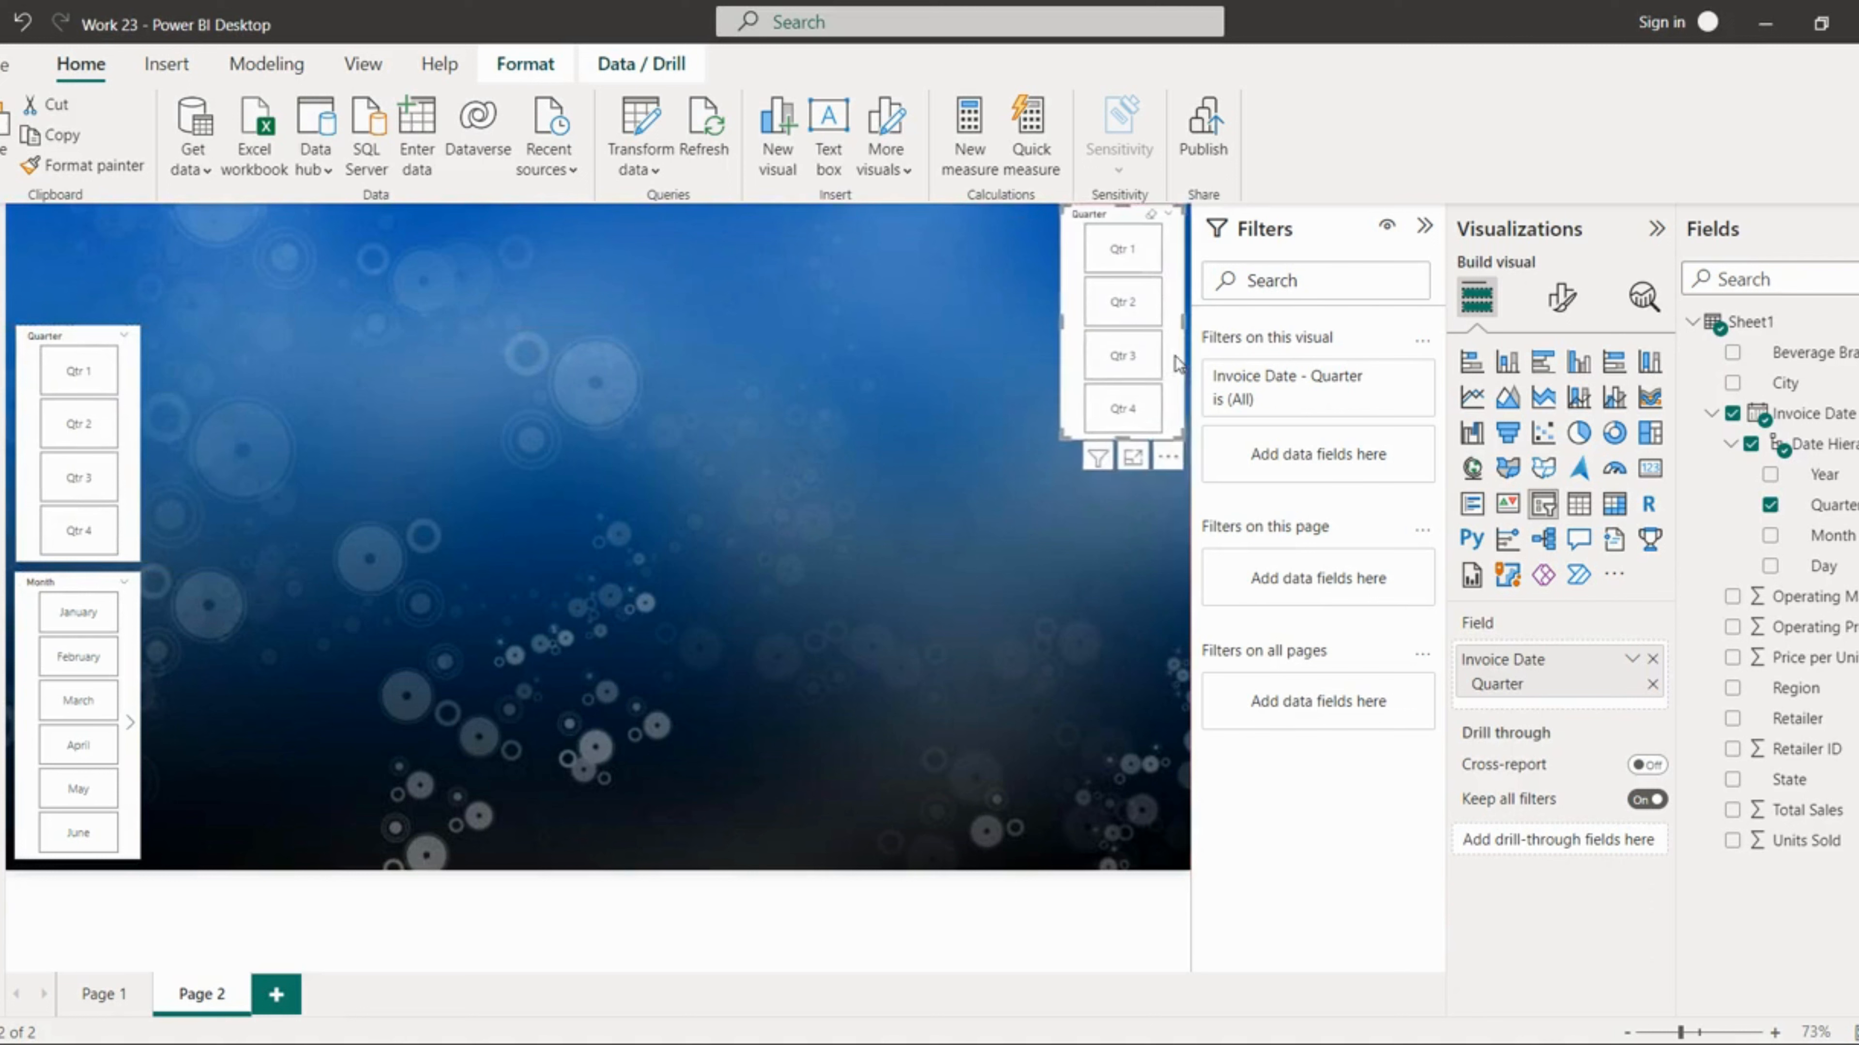
key(Down)
key(Down)
key(Down)
key(Down)
key(Down)
key(Down)
key(Down)
key(Down)
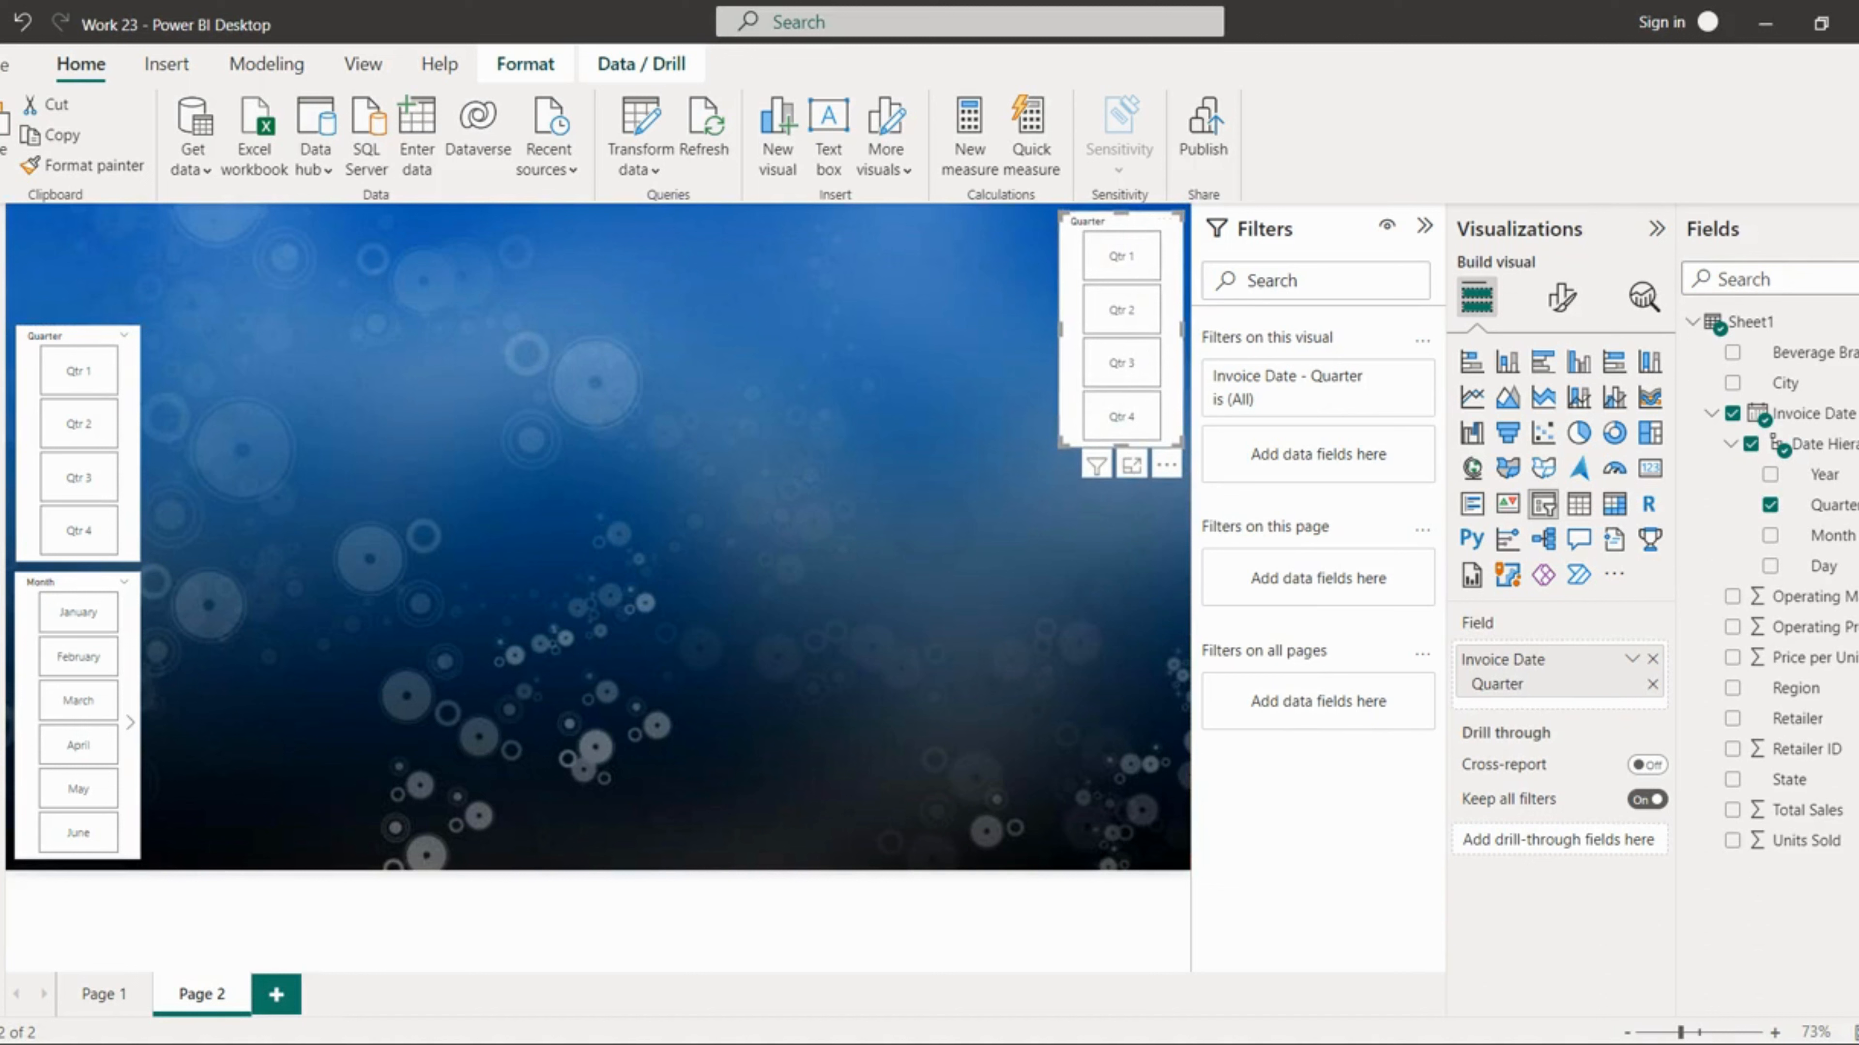
Step: Replace the copied slicer's field with Region
click(1770, 505)
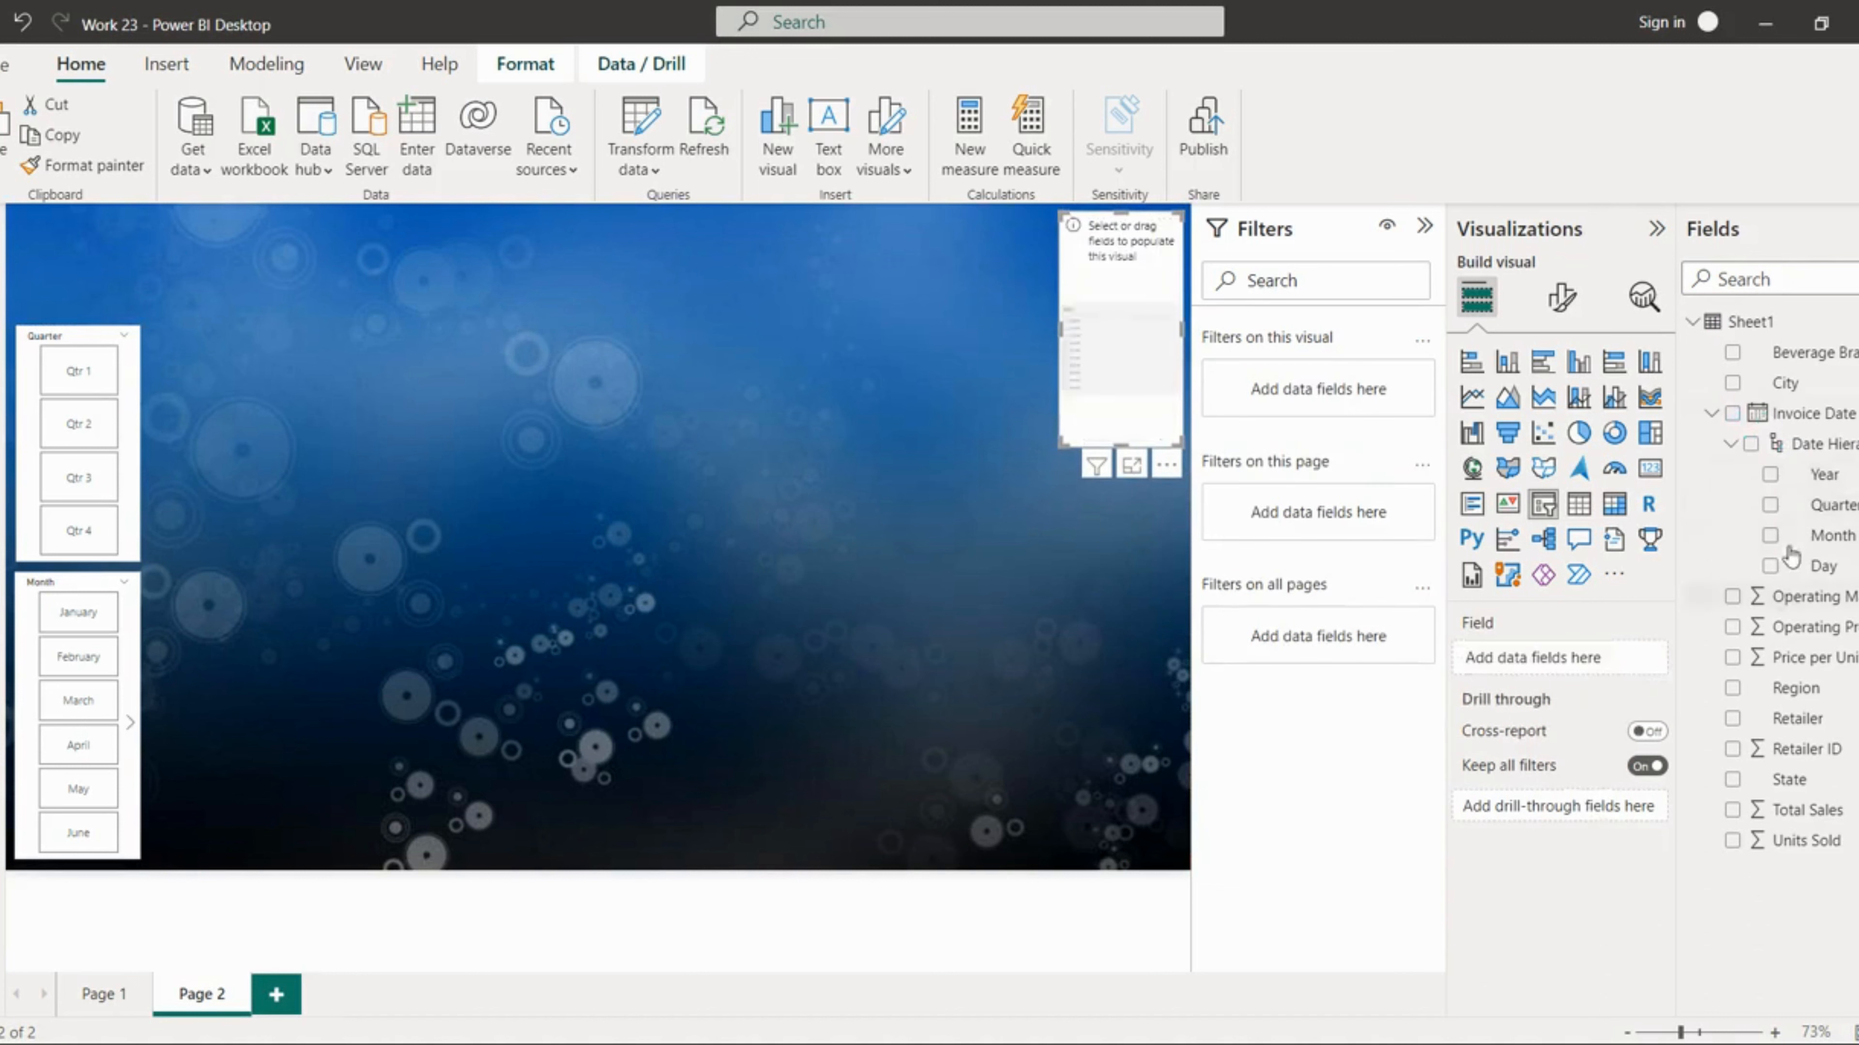
drag(1792, 701, 1583, 667)
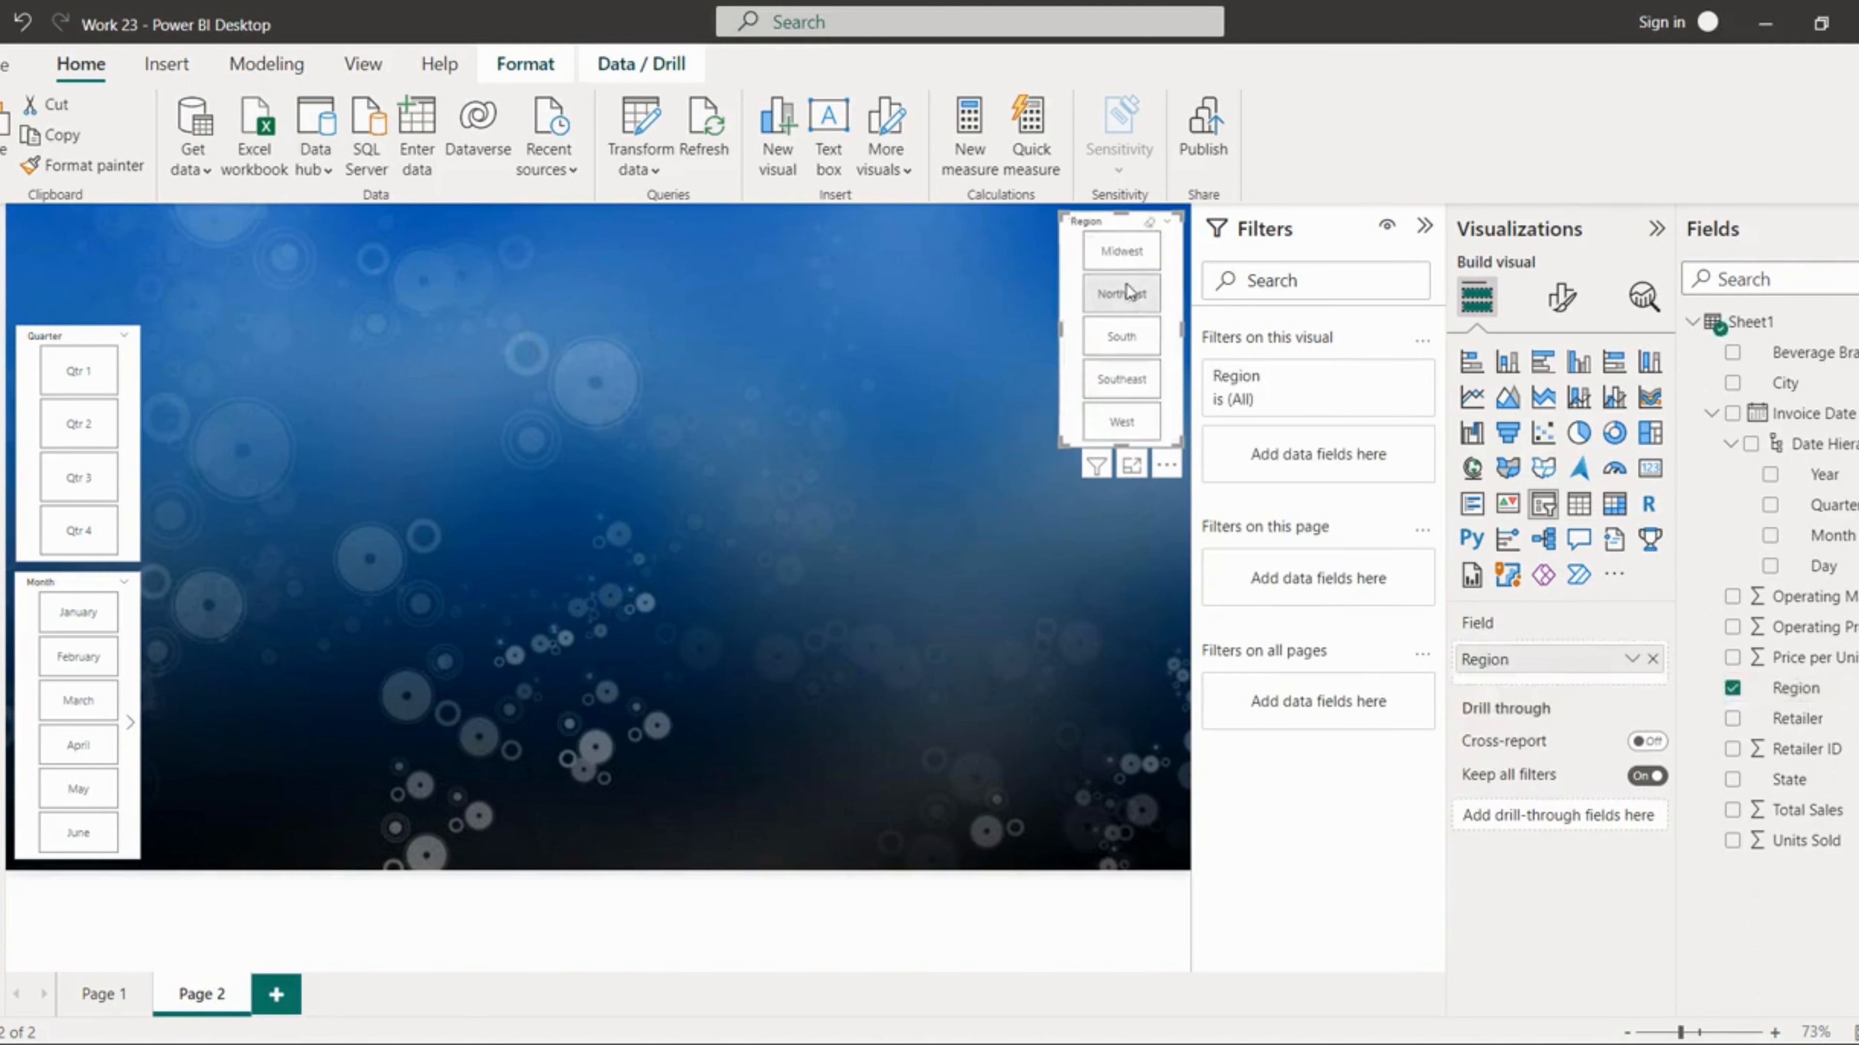
click(798, 537)
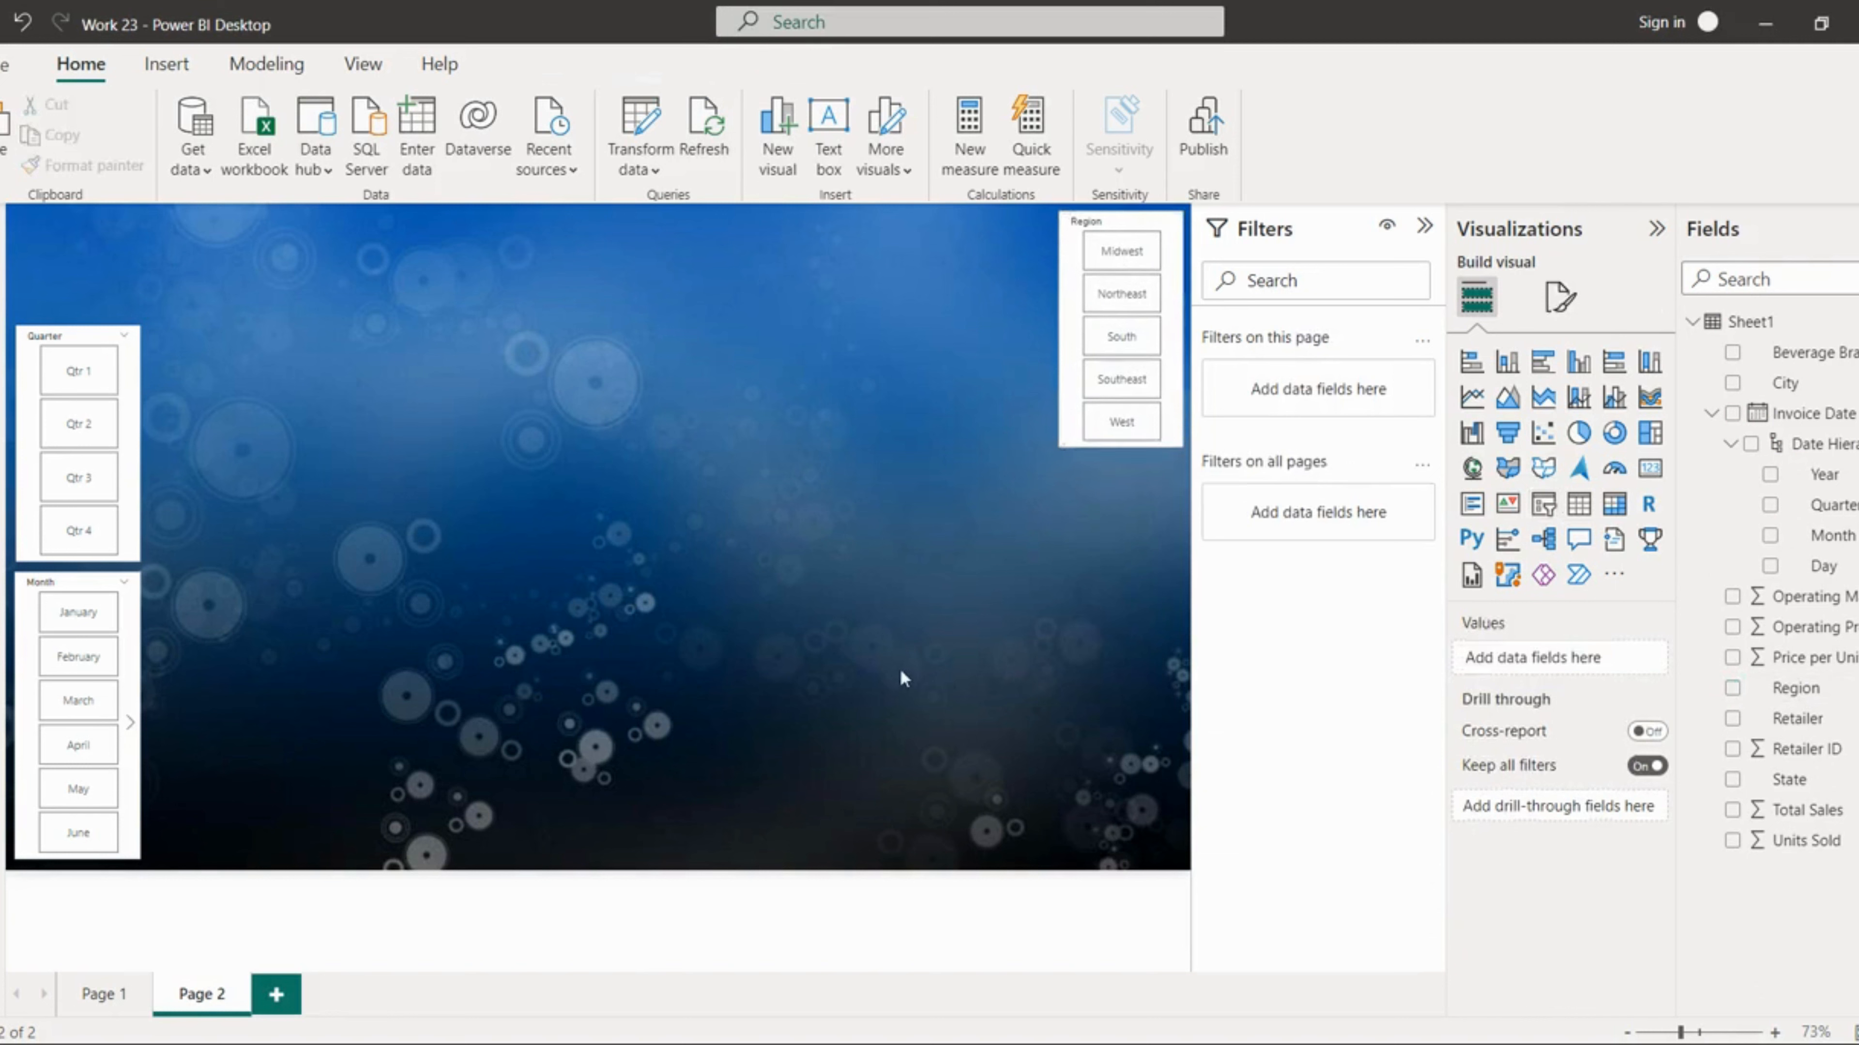
Step: Duplicate the Region slicer and place the copy directly below it
click(1072, 412)
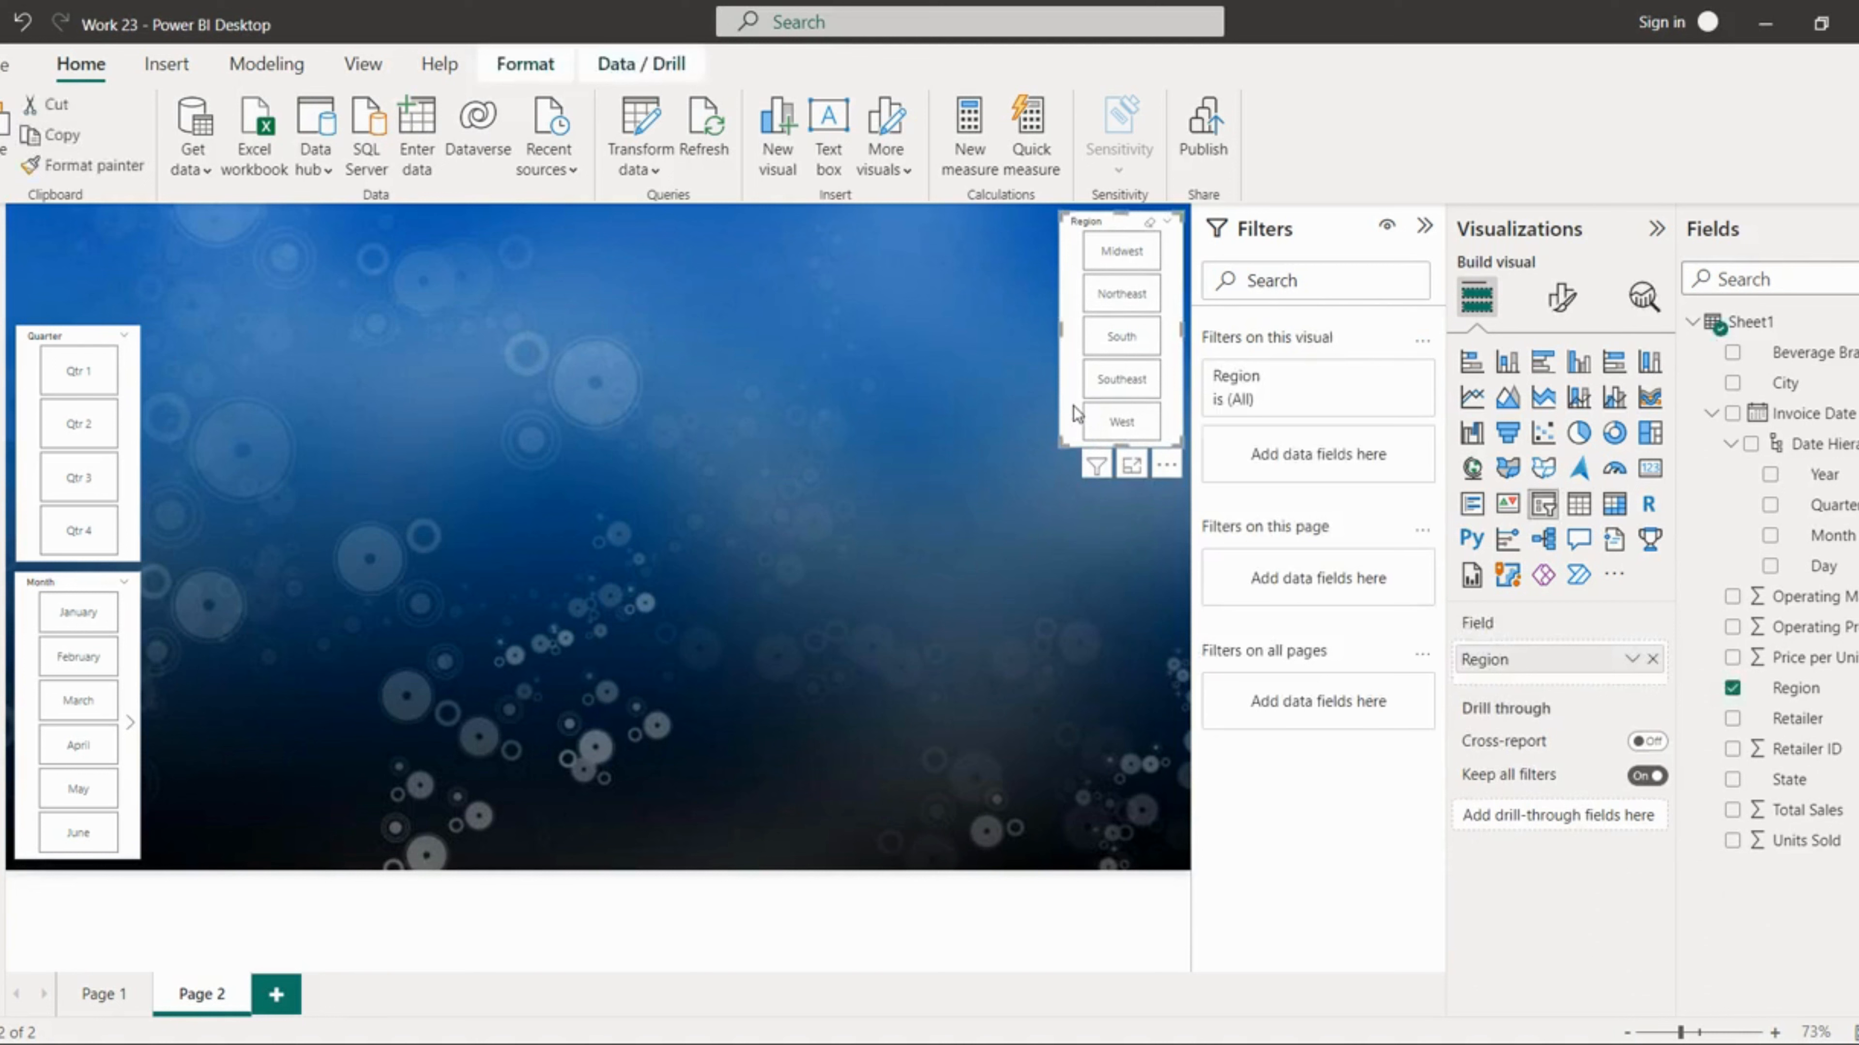
key(ctrl+c)
key(ctrl+v)
drag(1085, 428, 1075, 659)
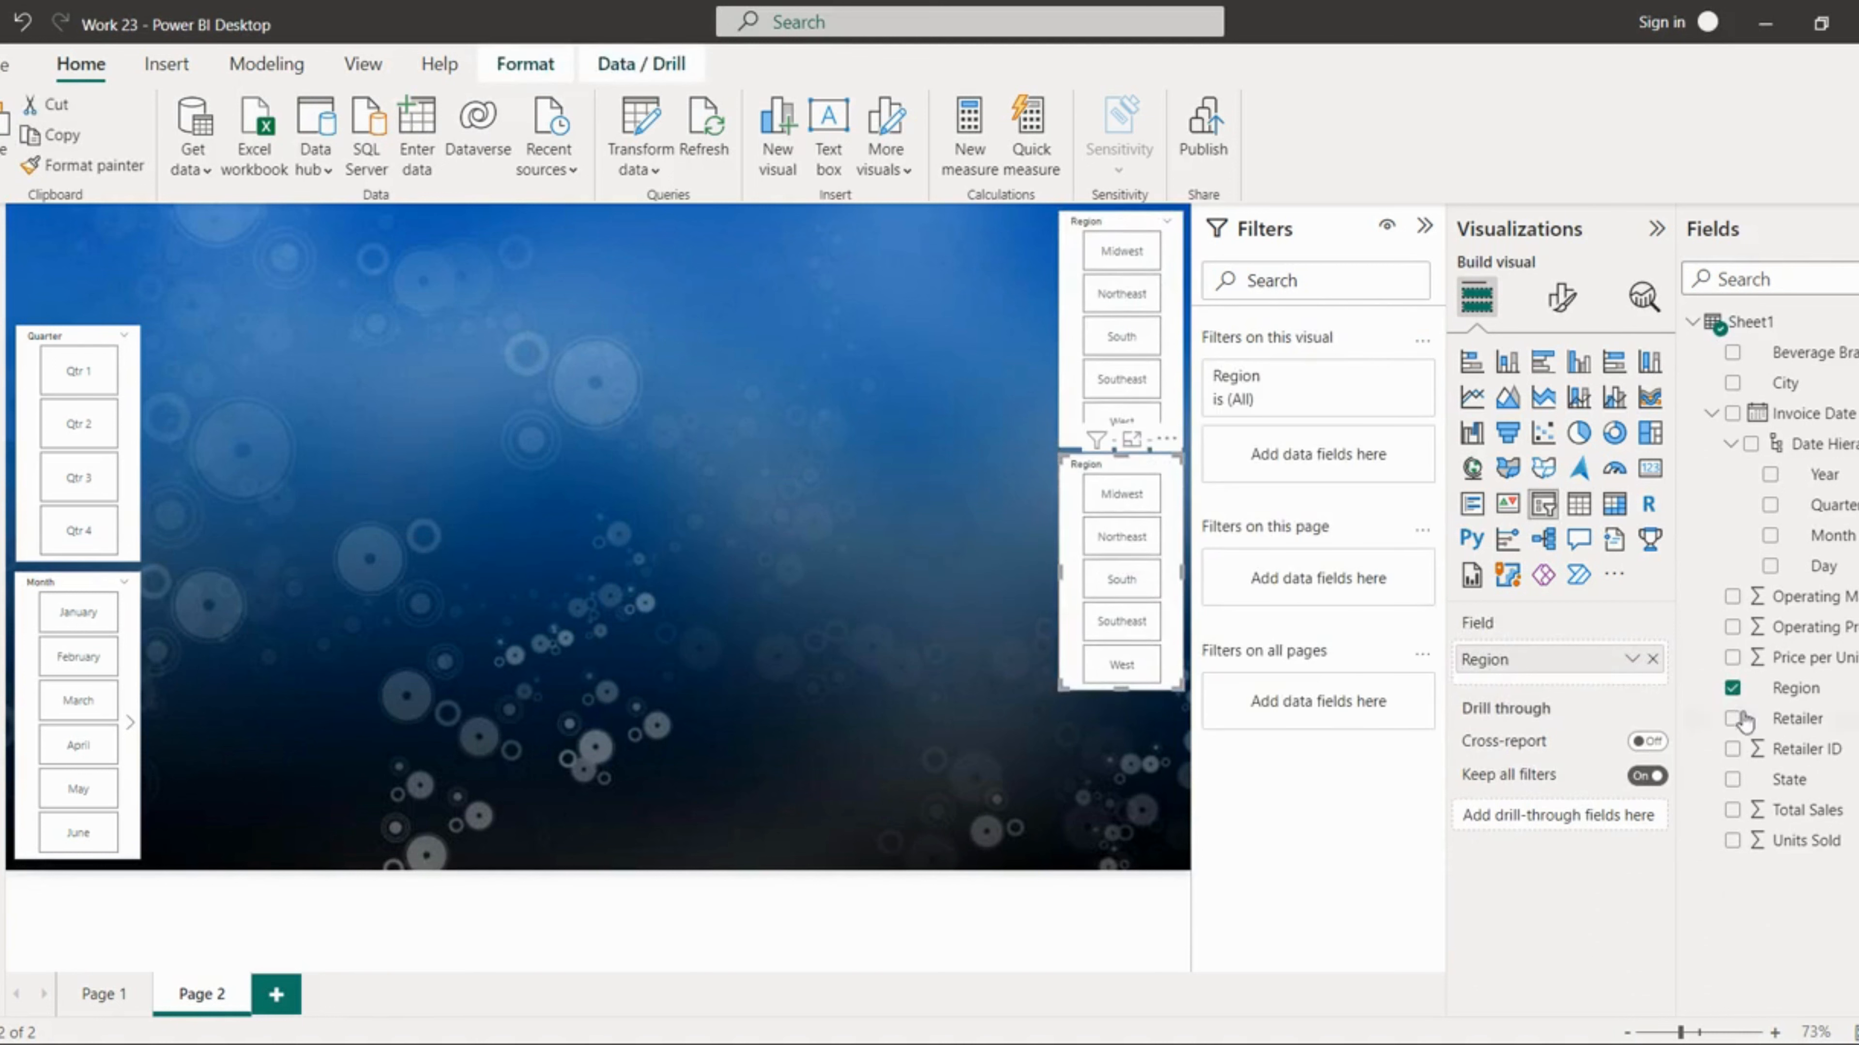
Step: Replace the field of the lower copy with Retailer
click(1732, 688)
drag(1796, 719, 1568, 648)
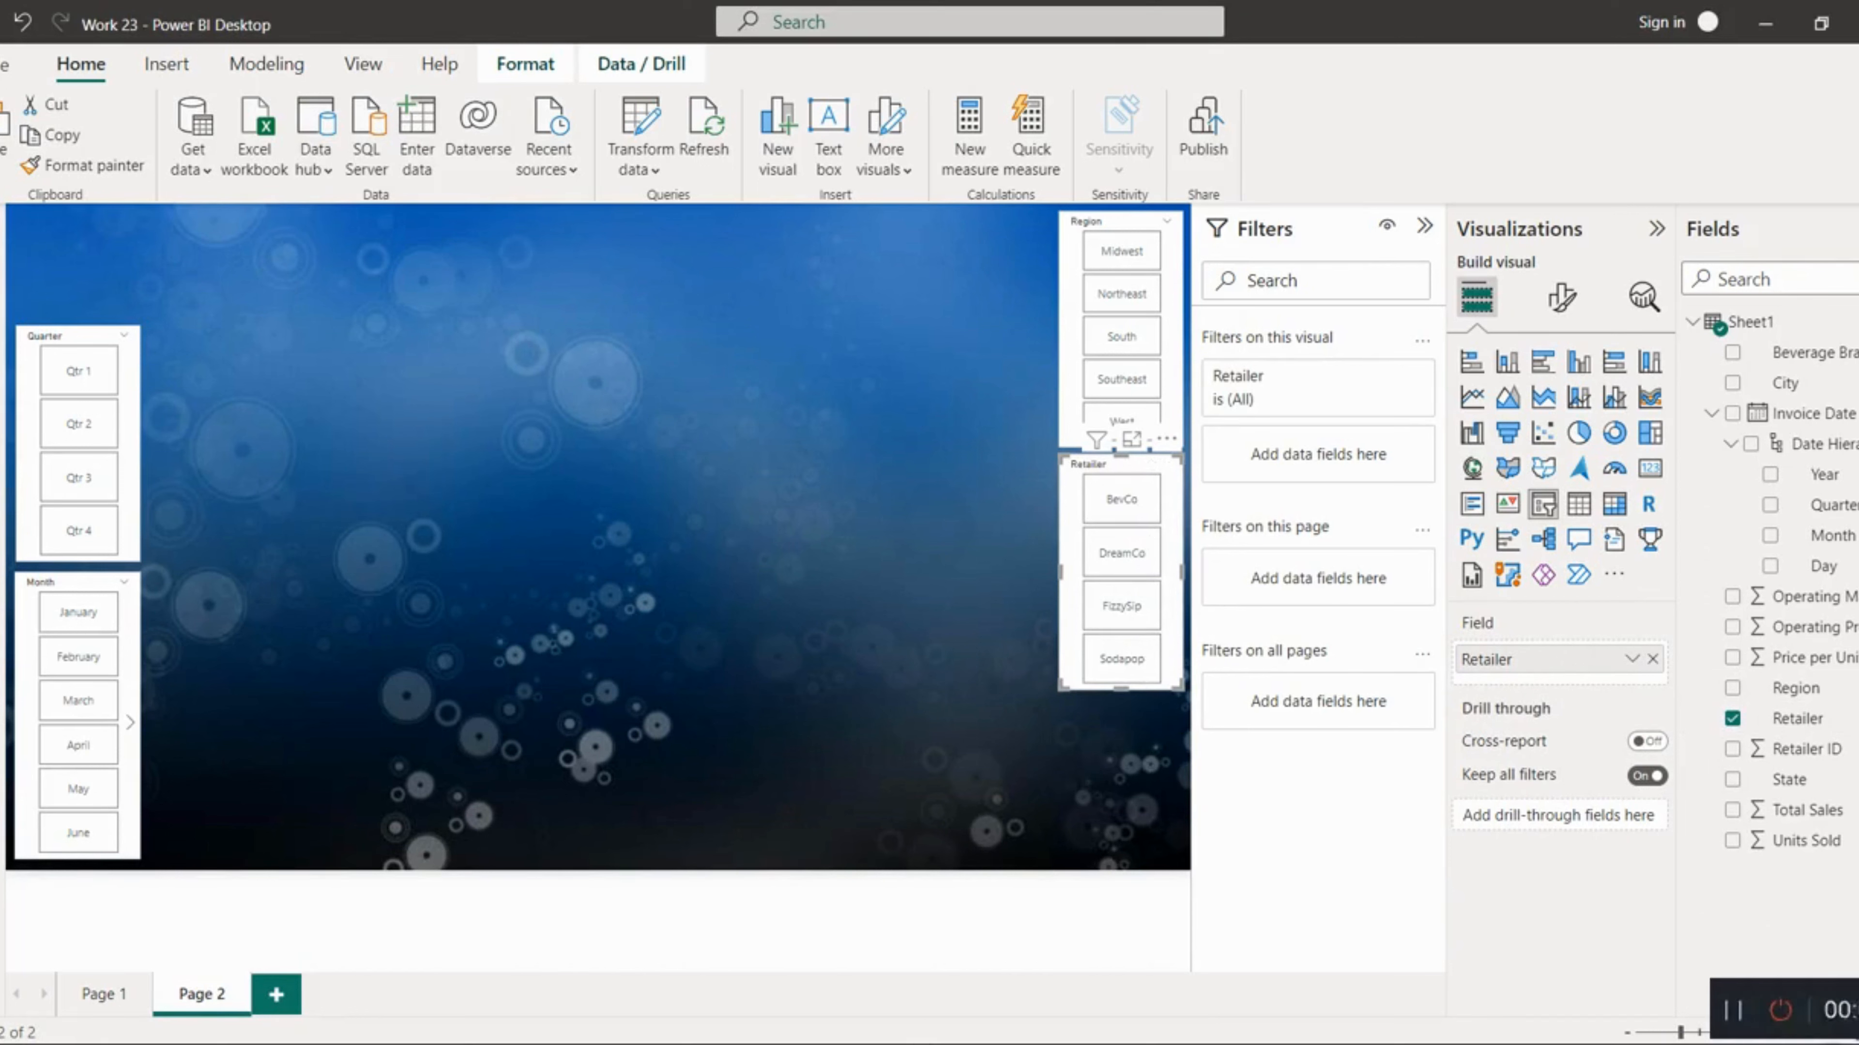
click(1574, 1015)
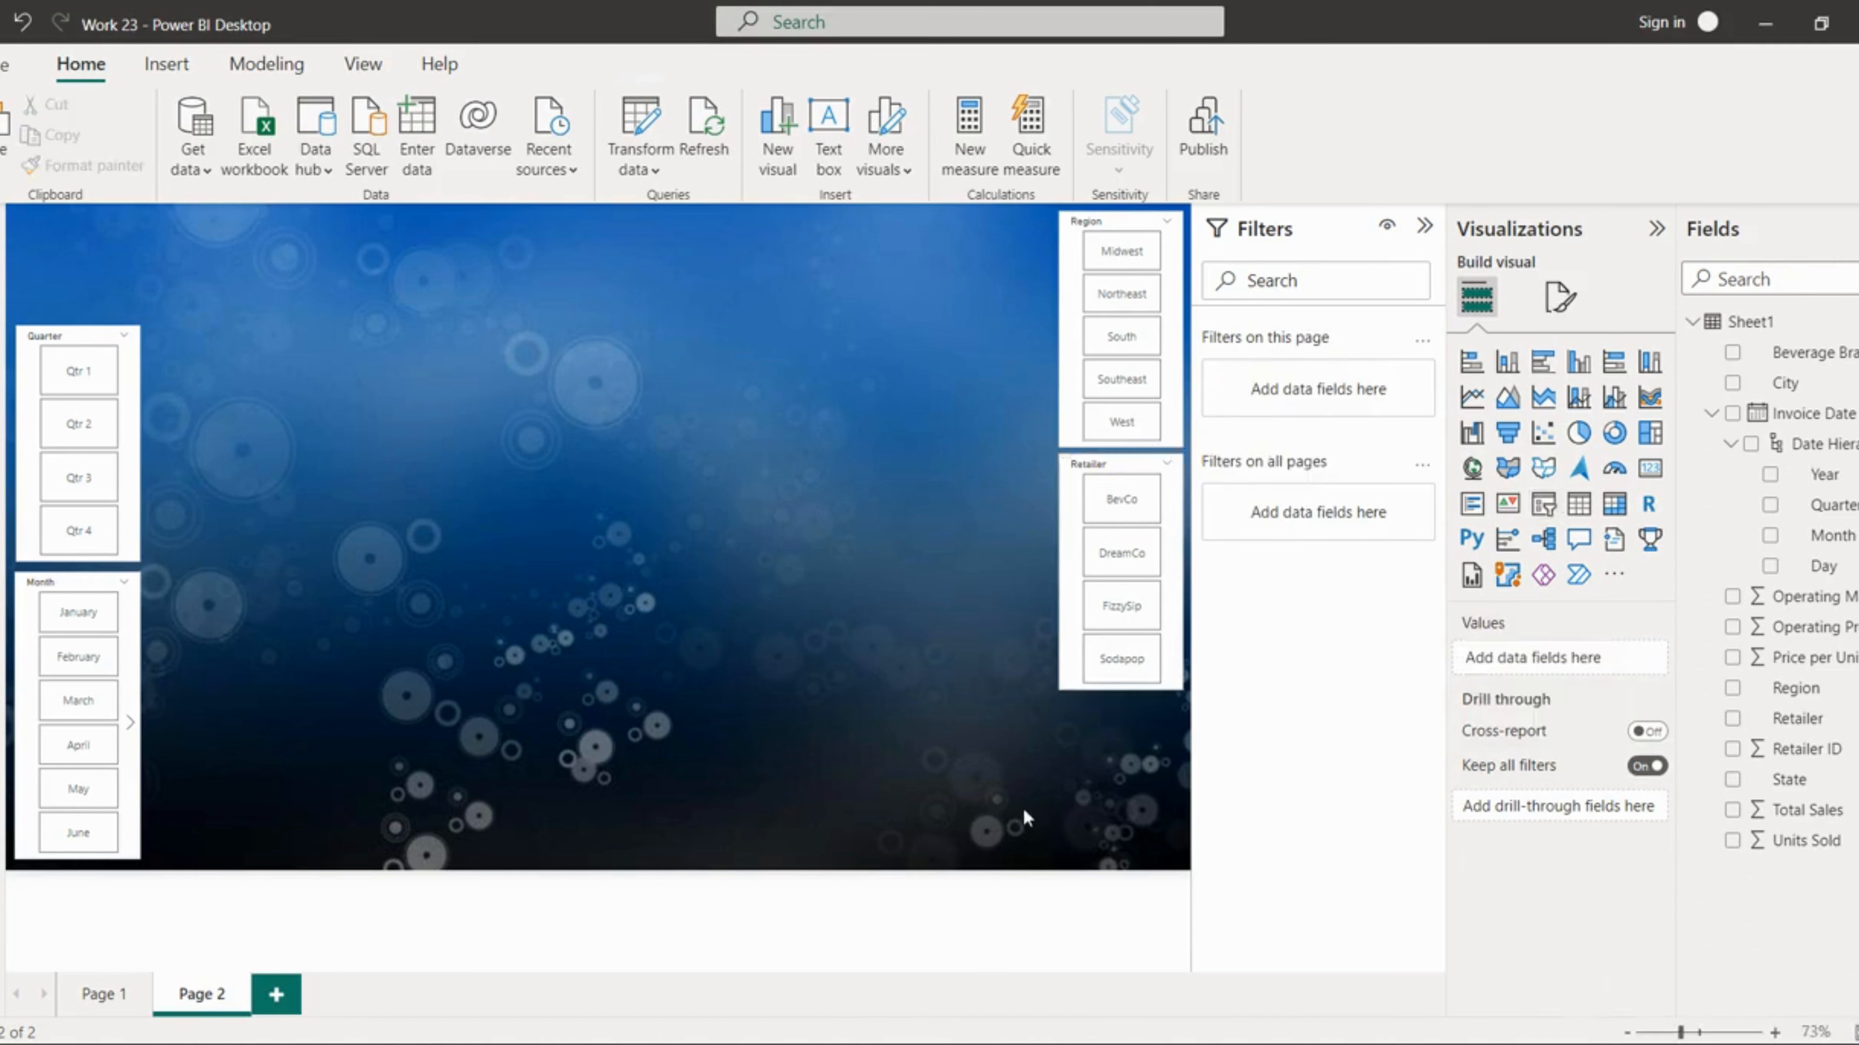
Step: Duplicate the Retailer slicer and place the copy in the lower-right corner below it
click(1074, 548)
key(ctrl+c)
key(ctrl+v)
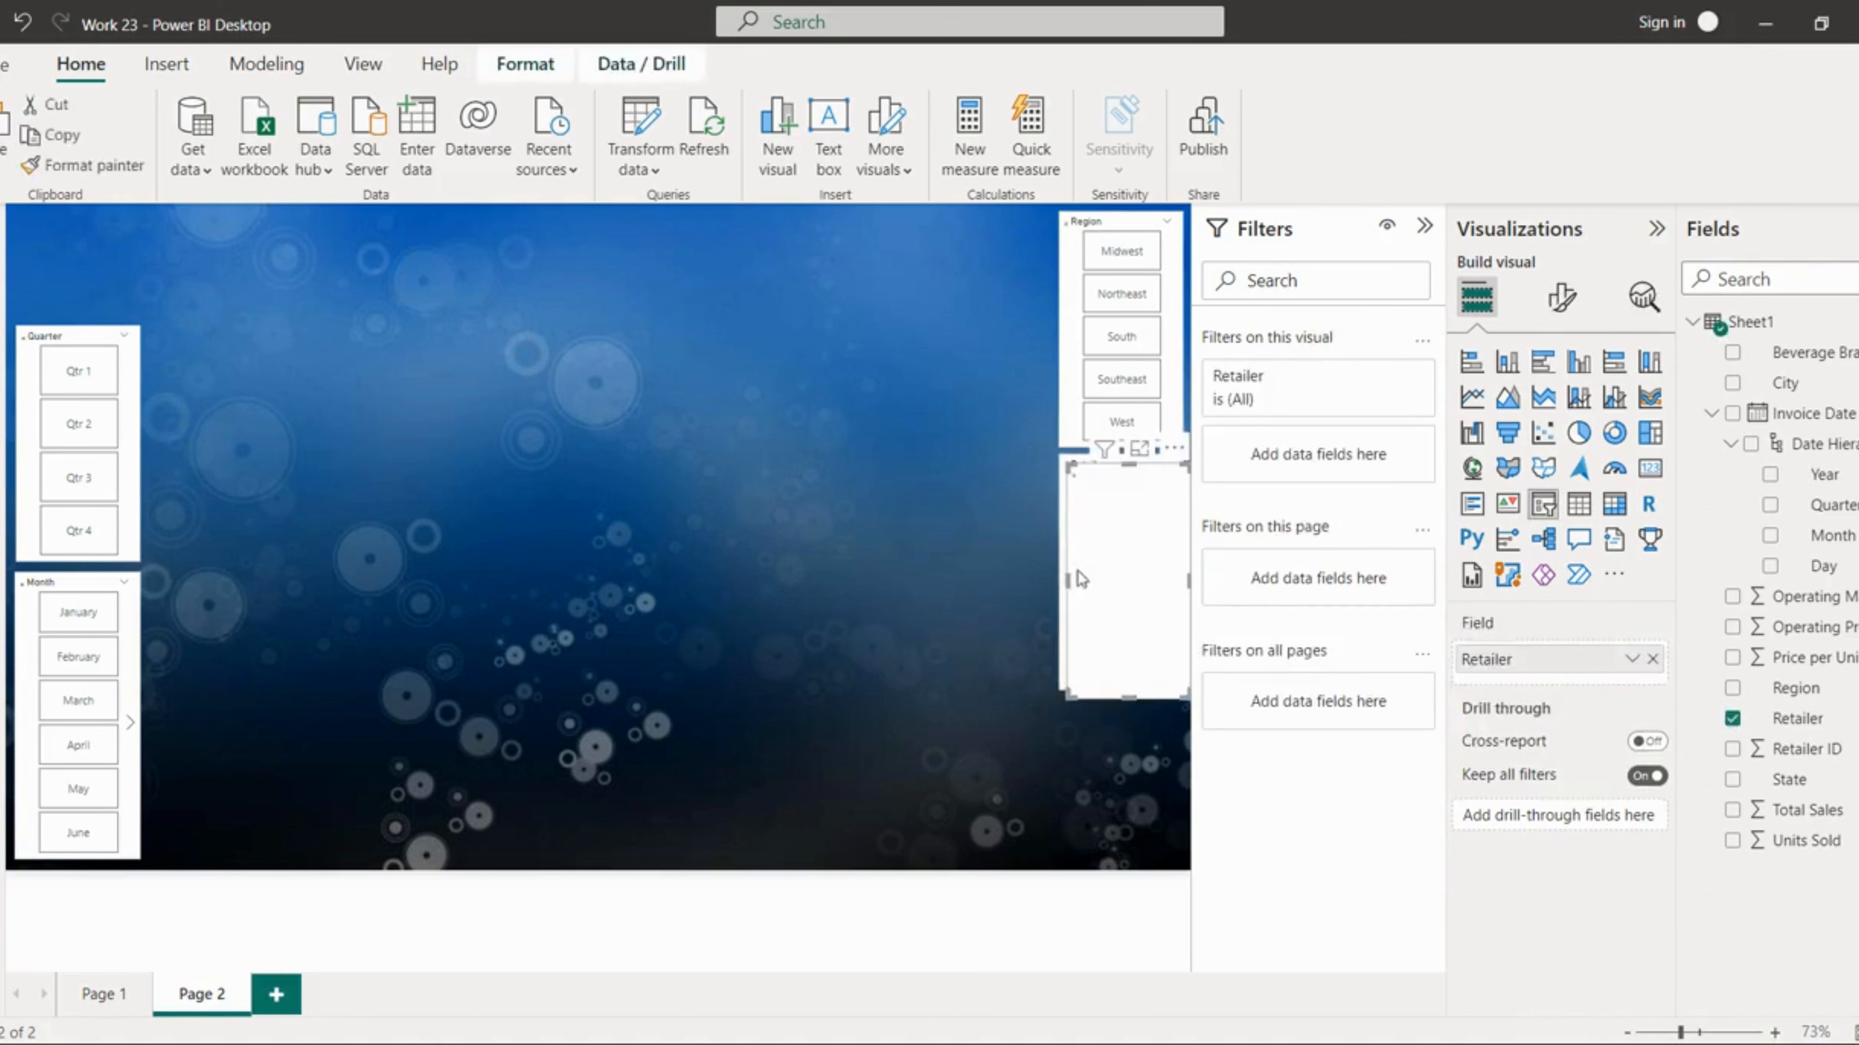
drag(1081, 600, 1077, 758)
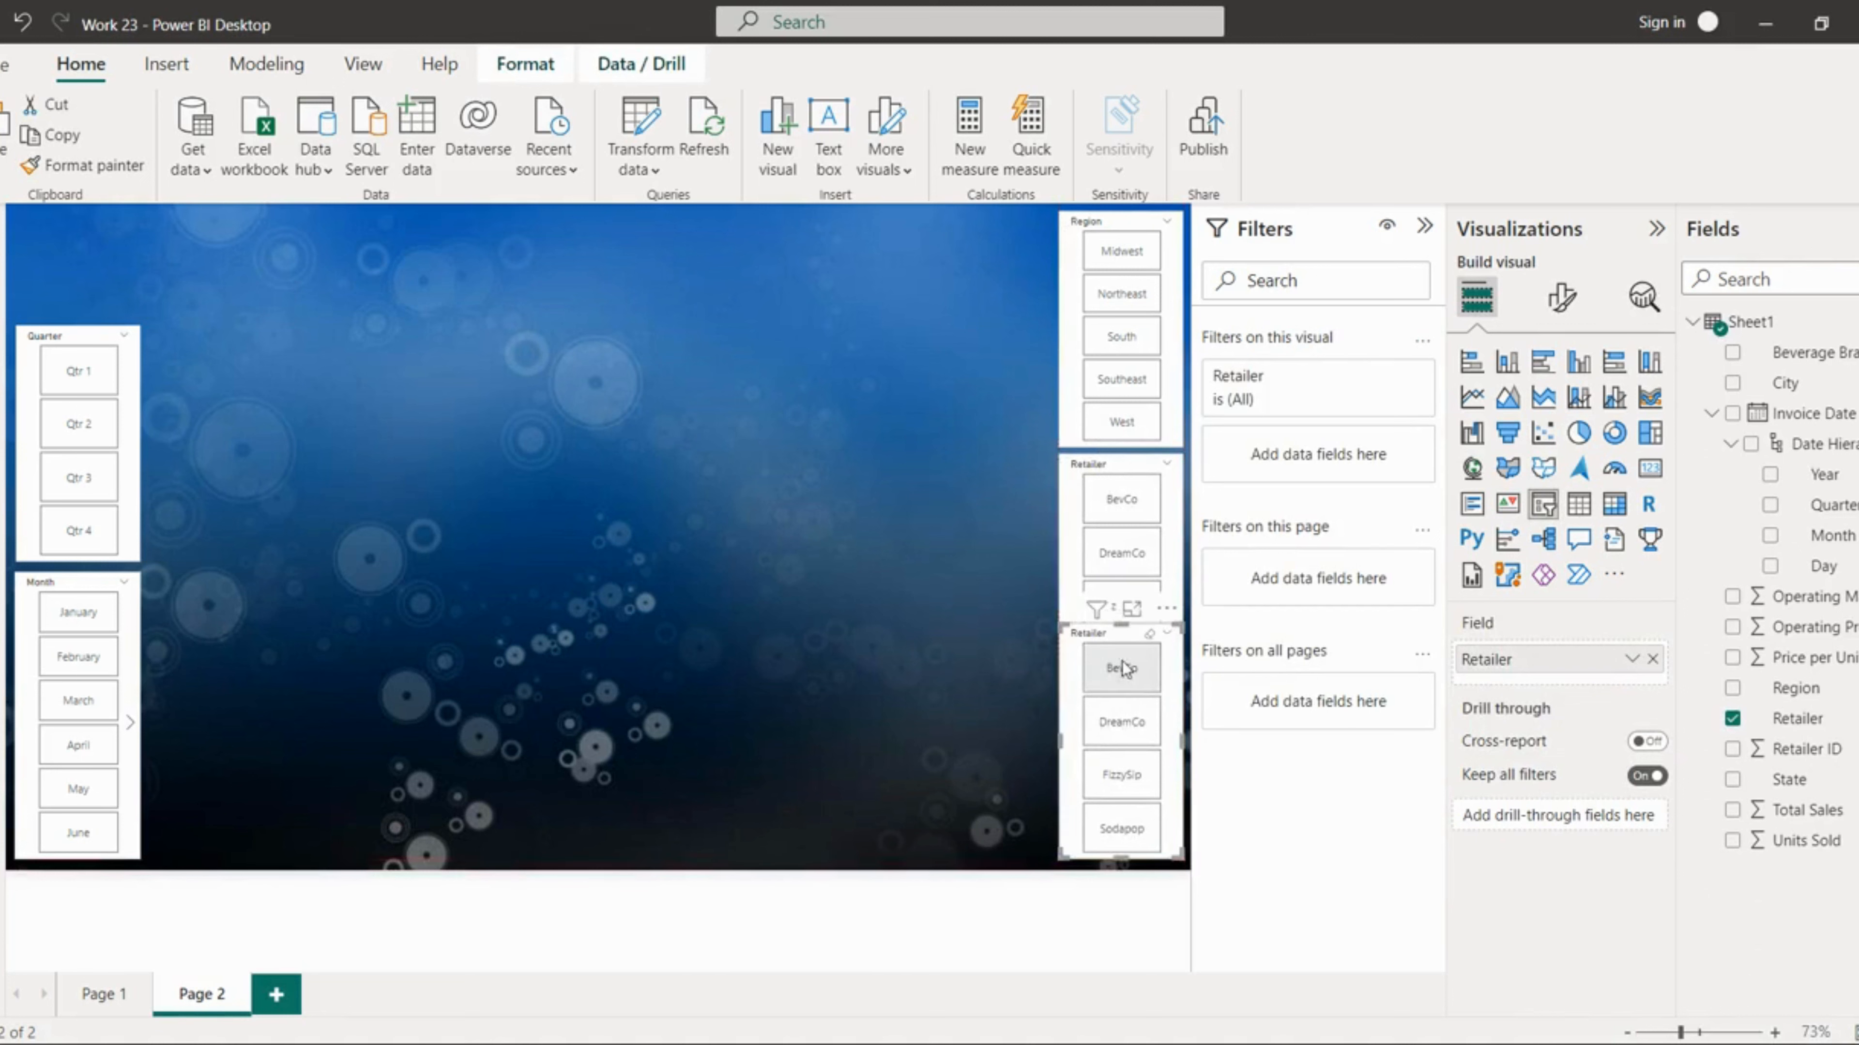
drag(1119, 623, 1112, 712)
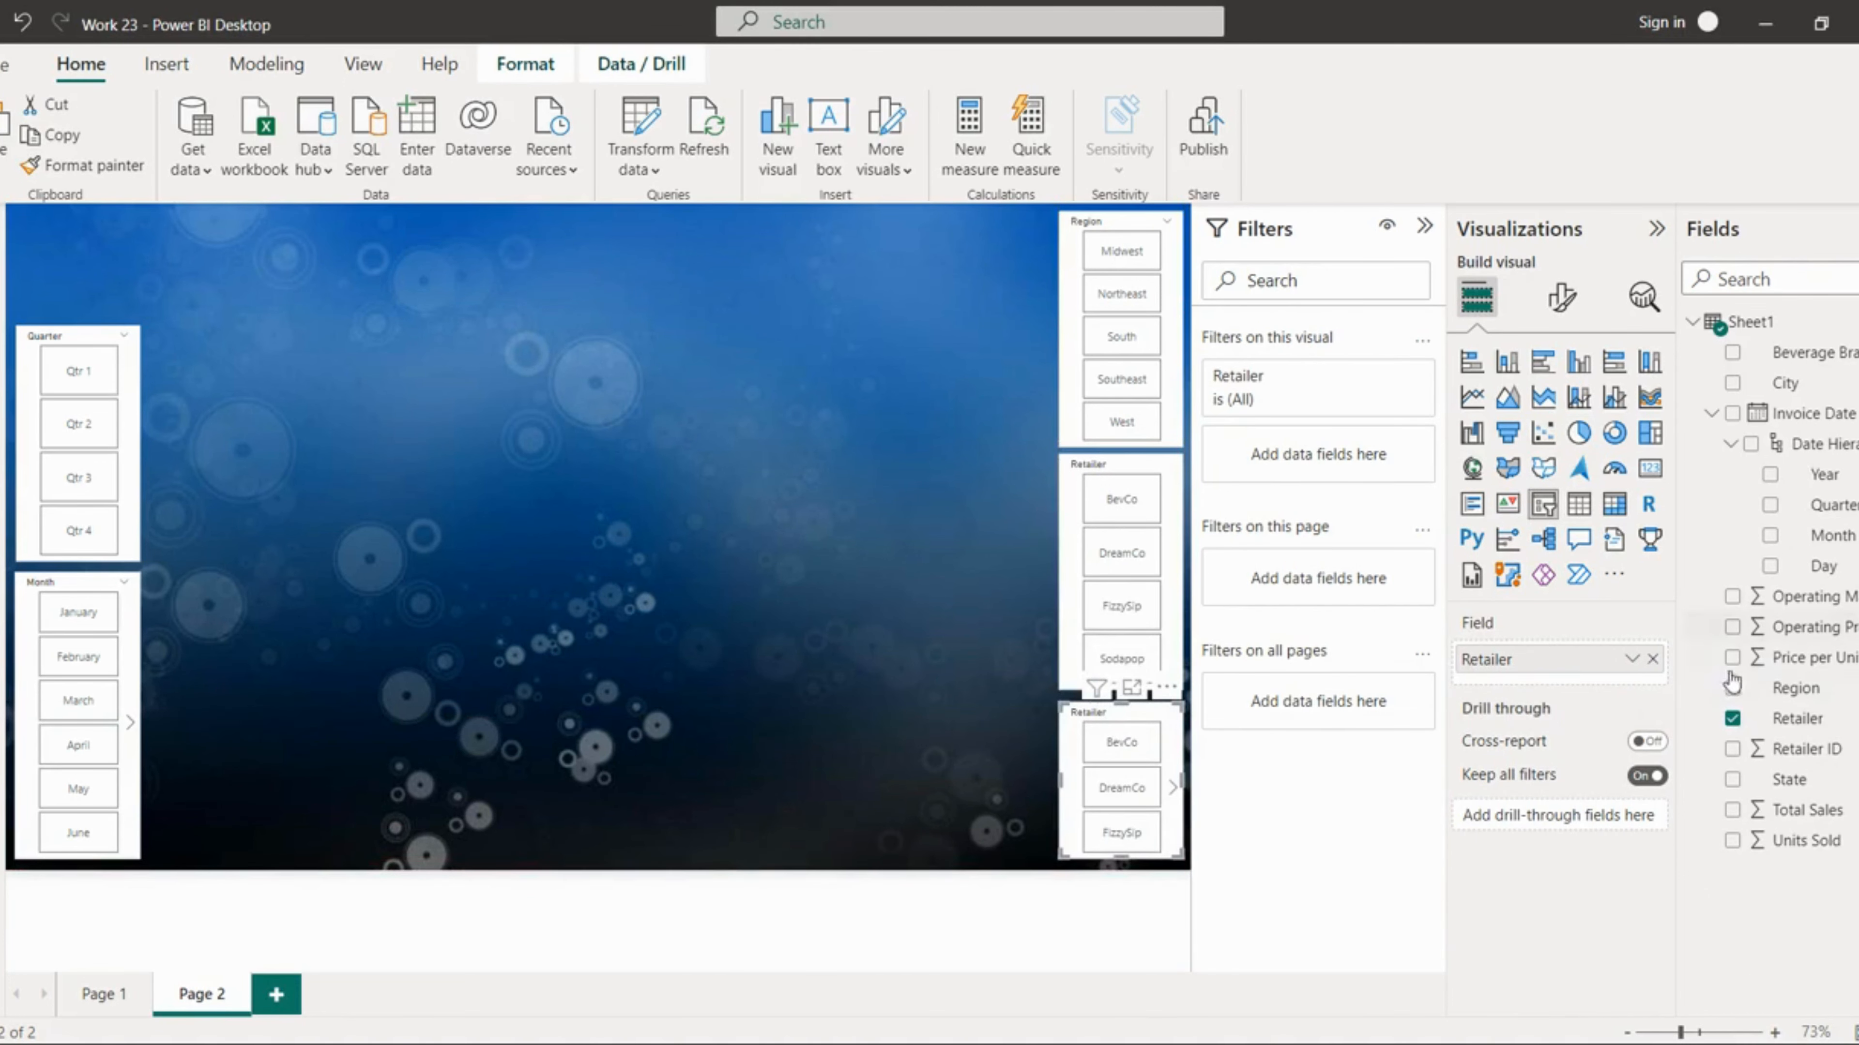
Step: Replace the newest slicer's field with Beverage Brand
click(1730, 720)
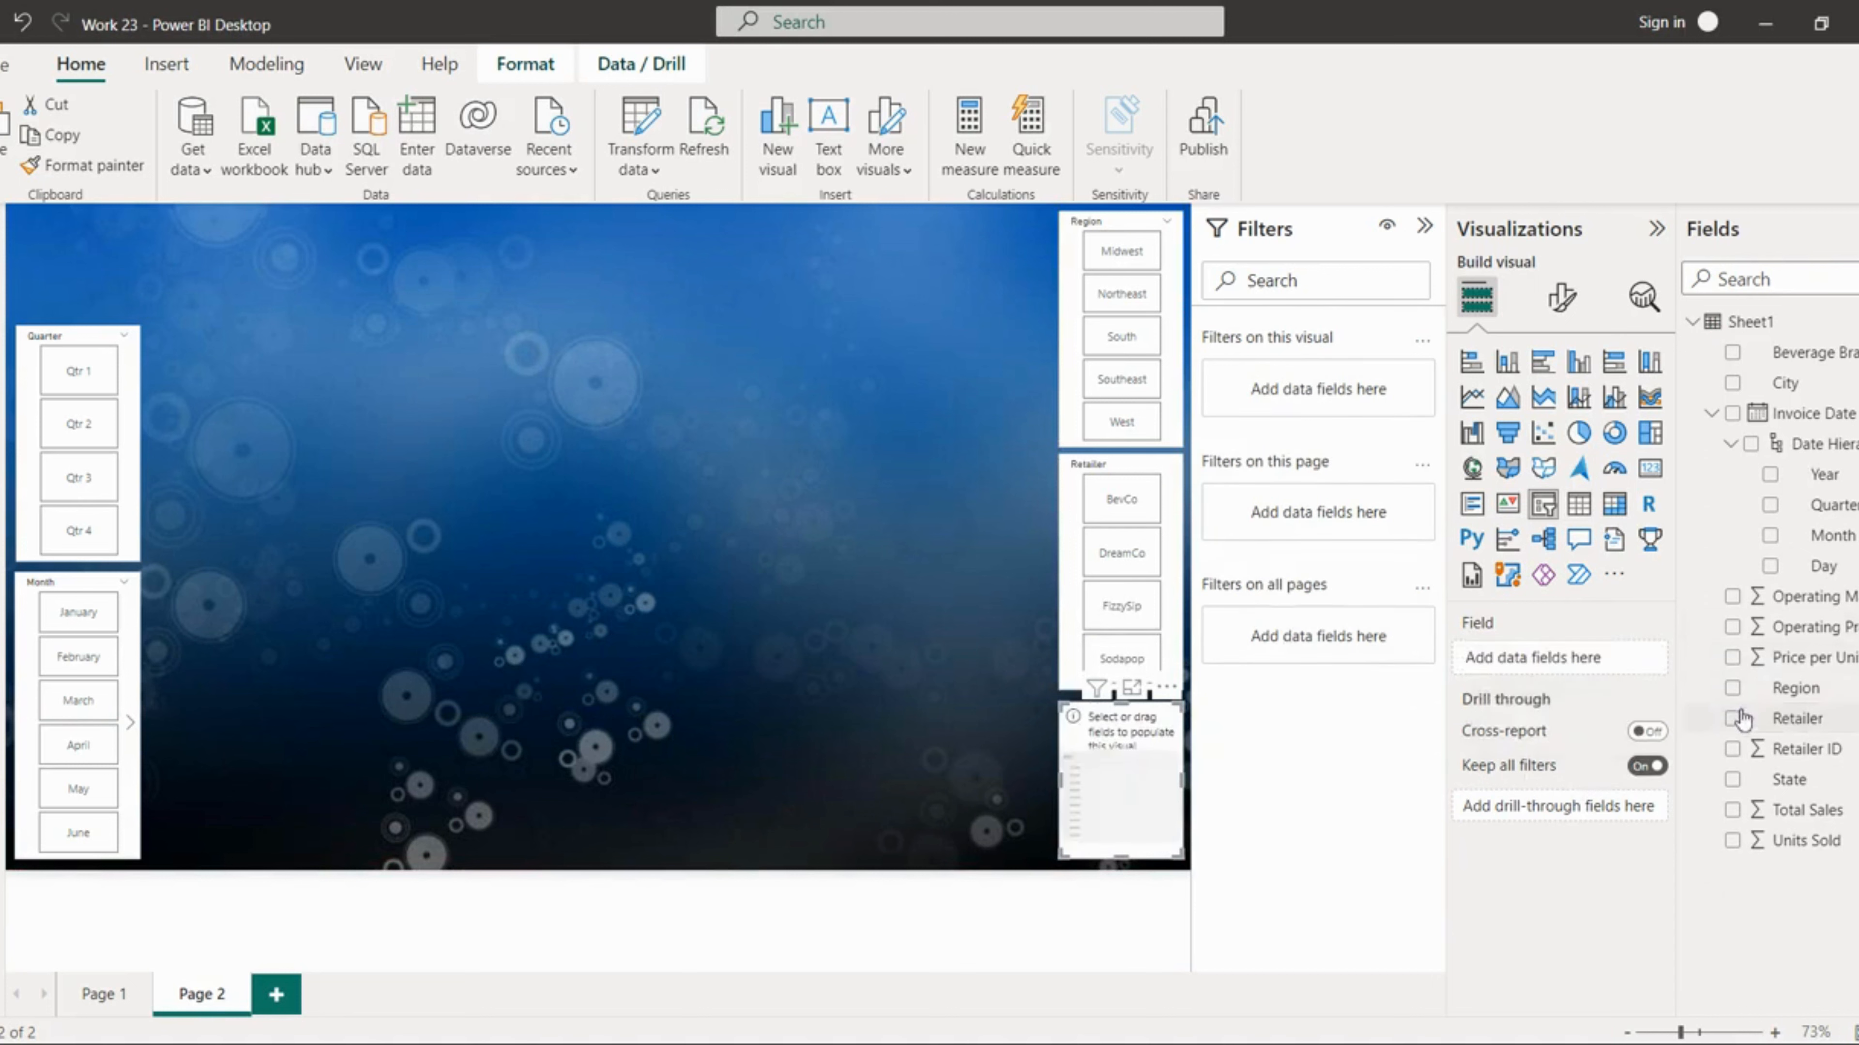
drag(1807, 354, 1573, 657)
click(1173, 787)
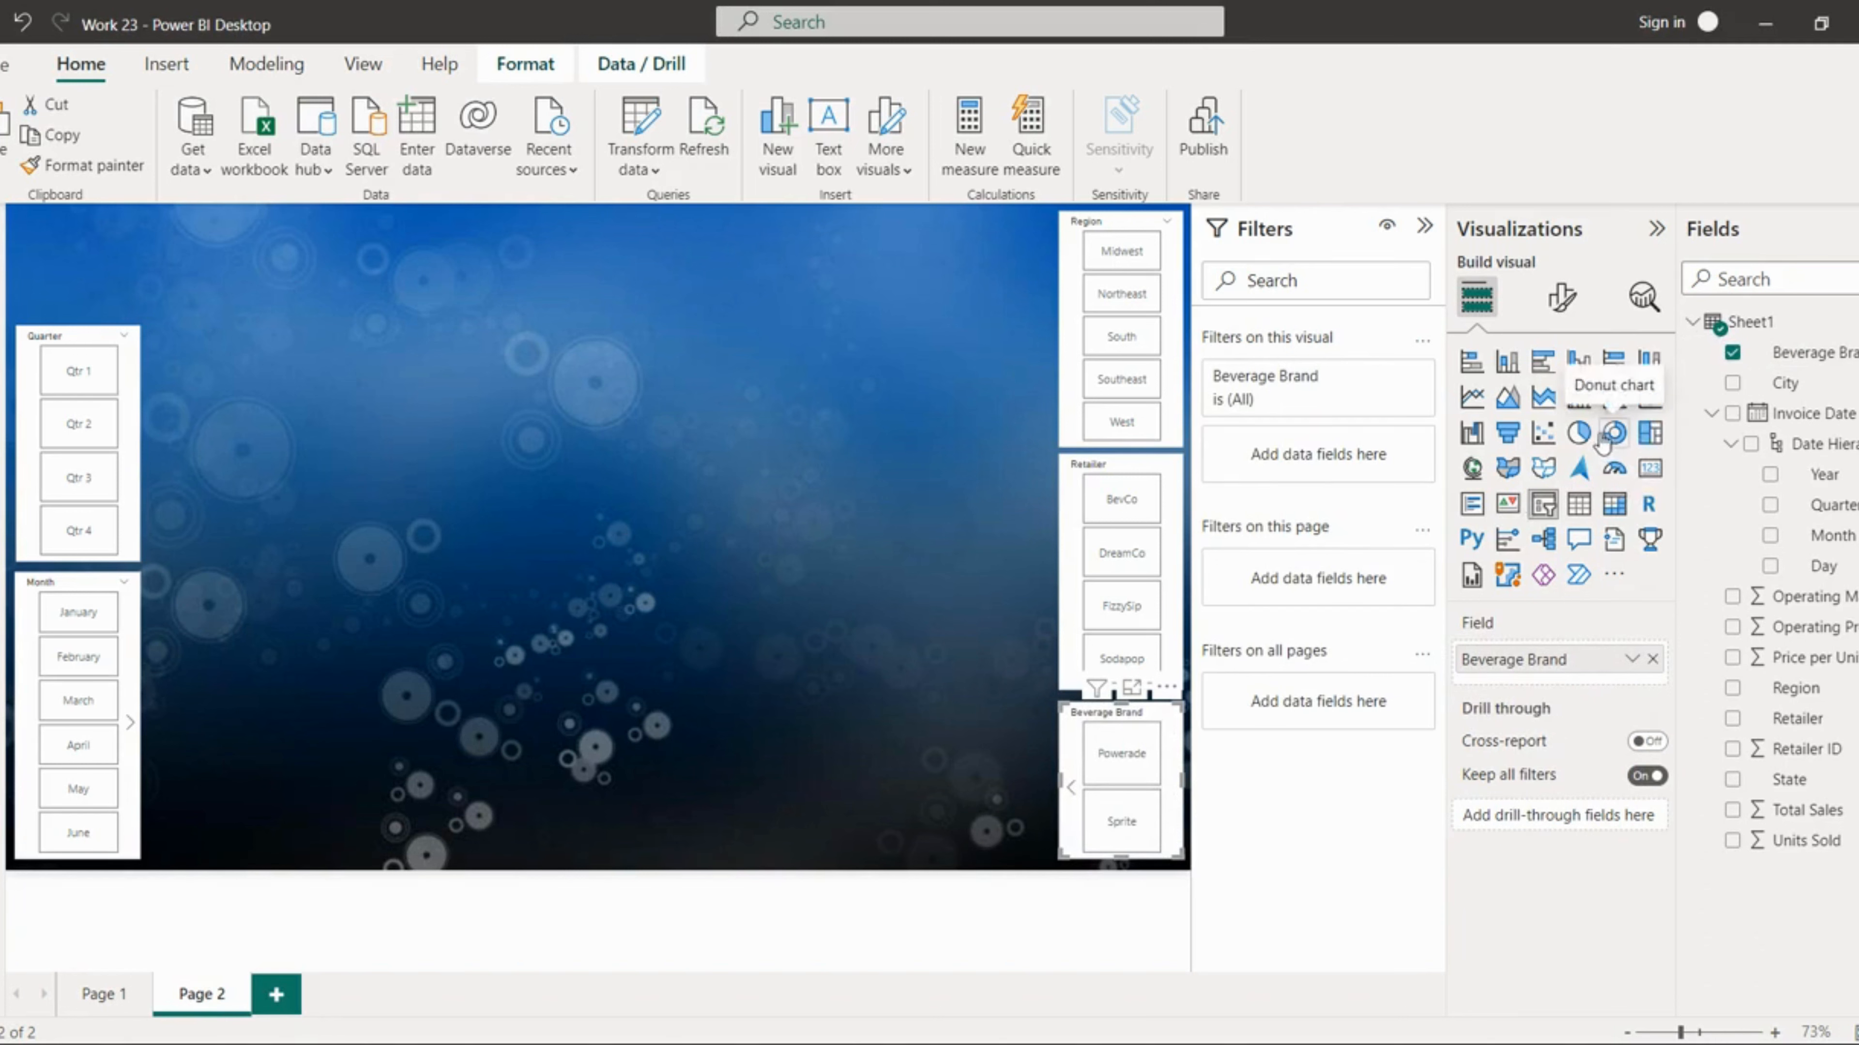
Step: Set the Beverage Brand slicer's style to Dropdown
click(1563, 300)
click(1530, 474)
click(1520, 592)
click(1514, 680)
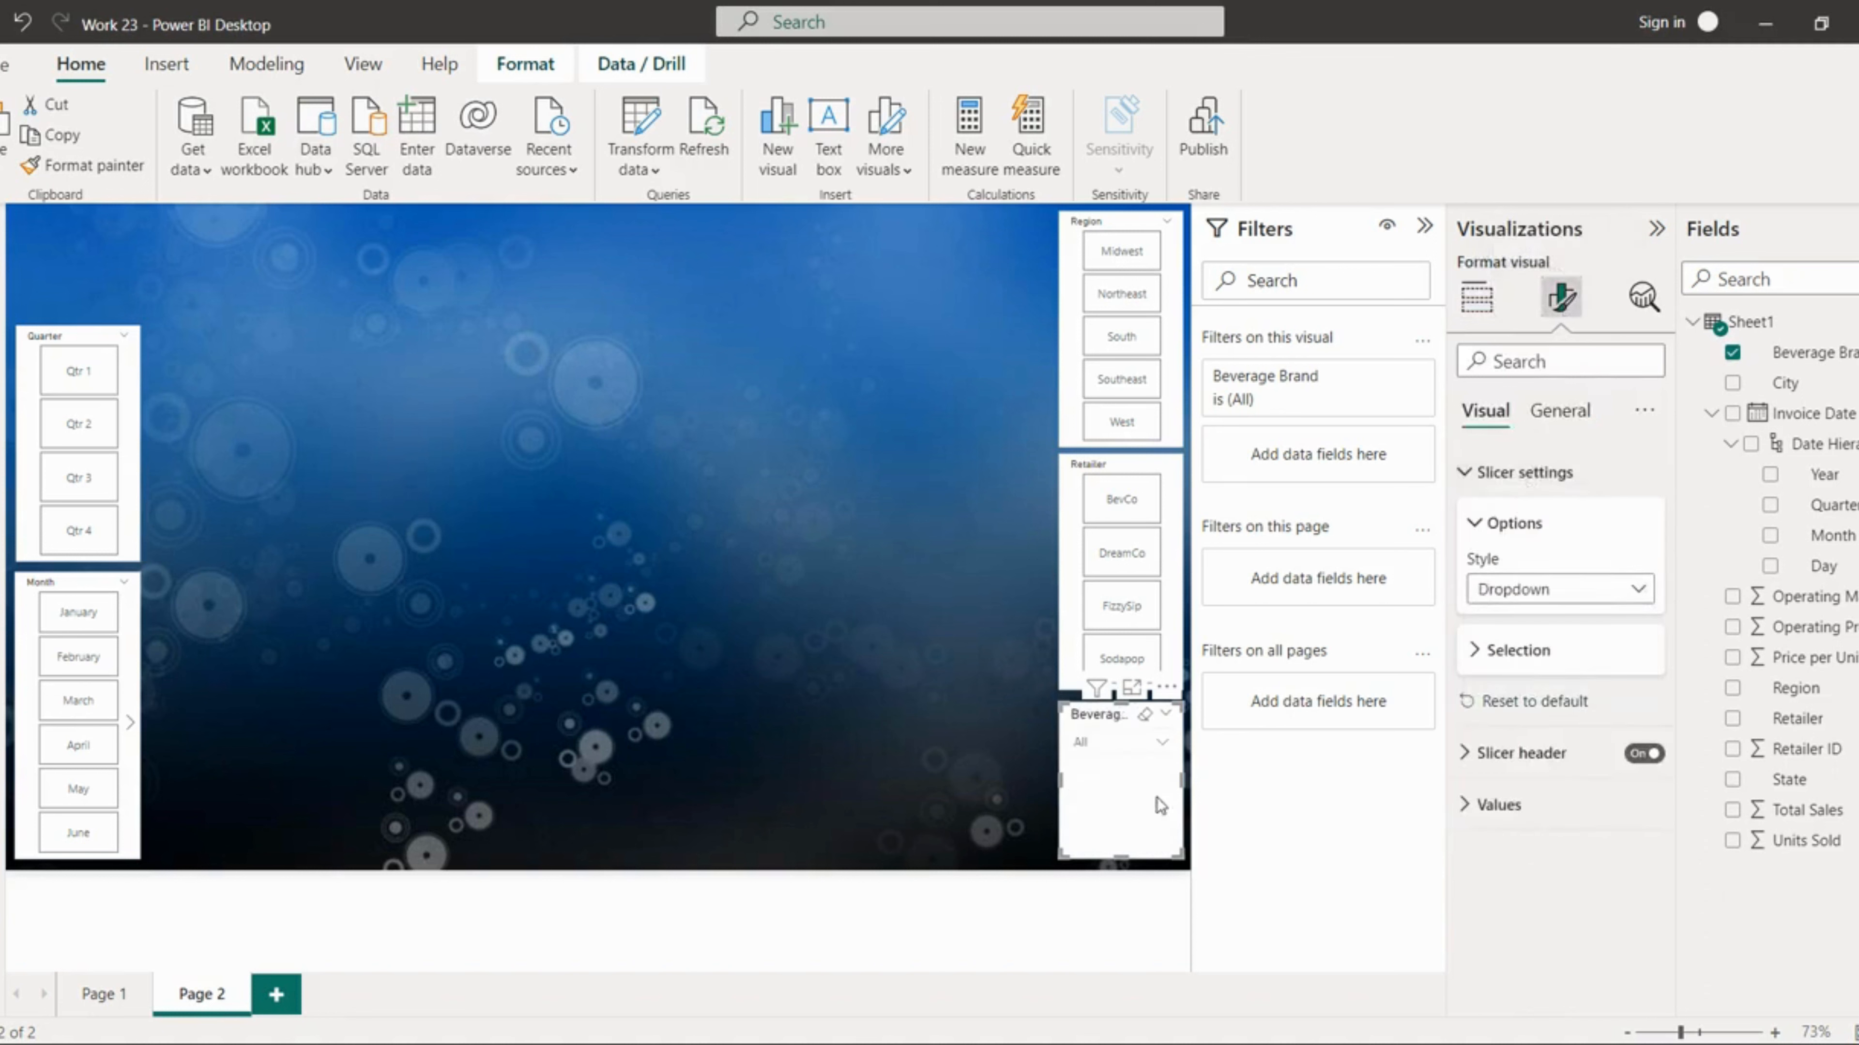
Step: Lower the Retailer slicer and place the Beverage Brand dropdown between the Region and Retailer slicers
drag(1114, 707, 926, 670)
drag(1126, 466, 1125, 581)
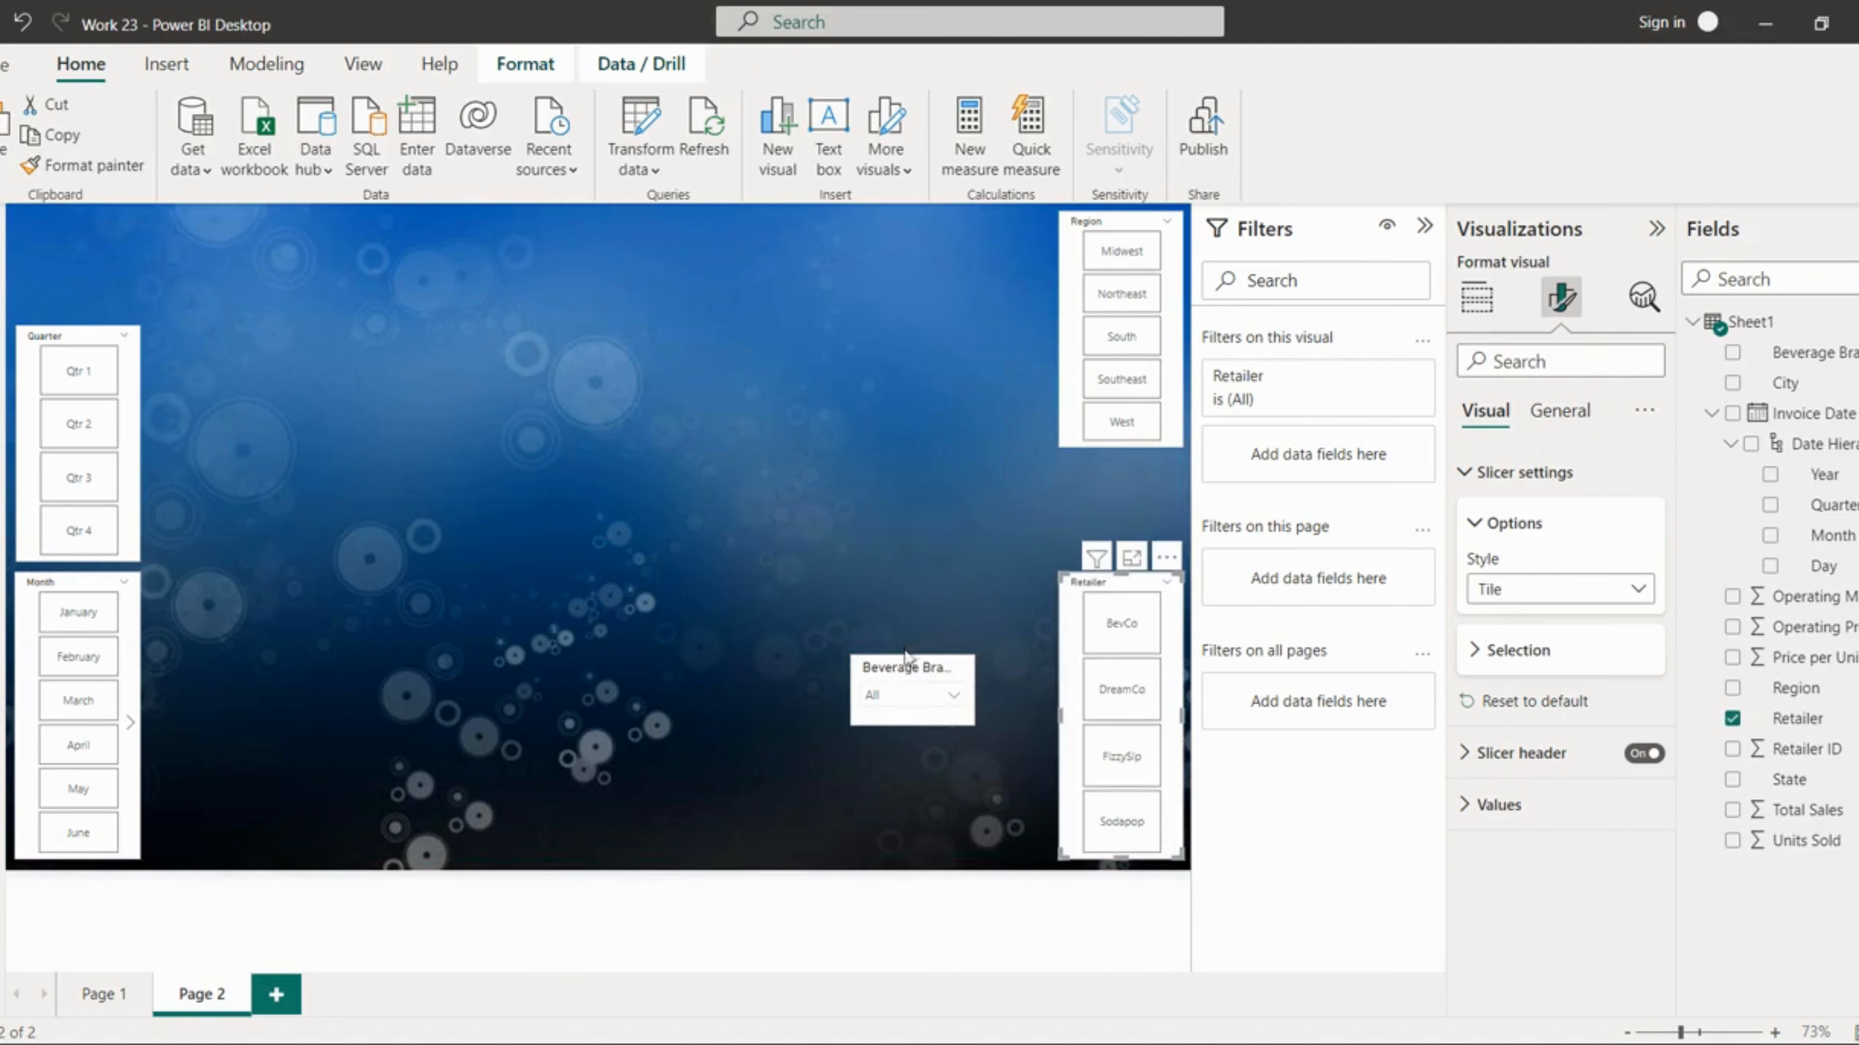
drag(927, 657, 1137, 493)
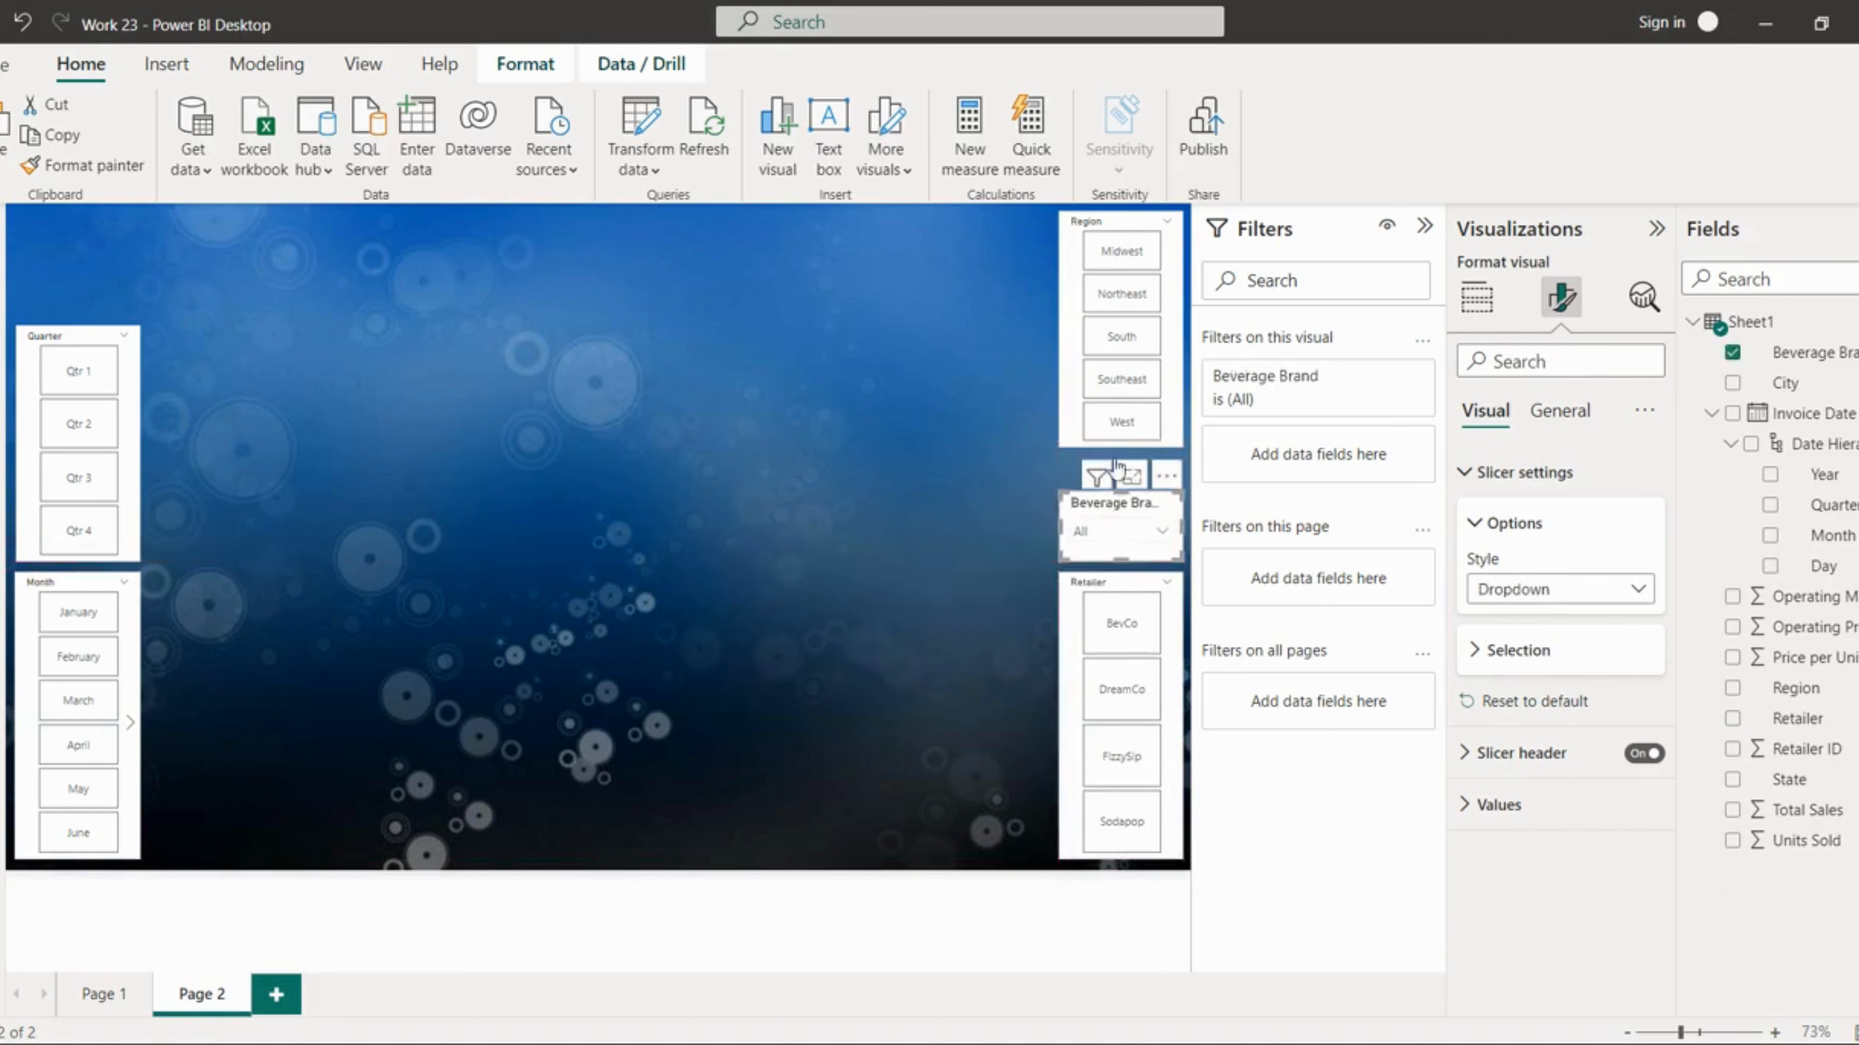
Step: Make the Region slicer taller so it reaches the Beverage Brand dropdown
click(1068, 425)
drag(1122, 444, 1120, 479)
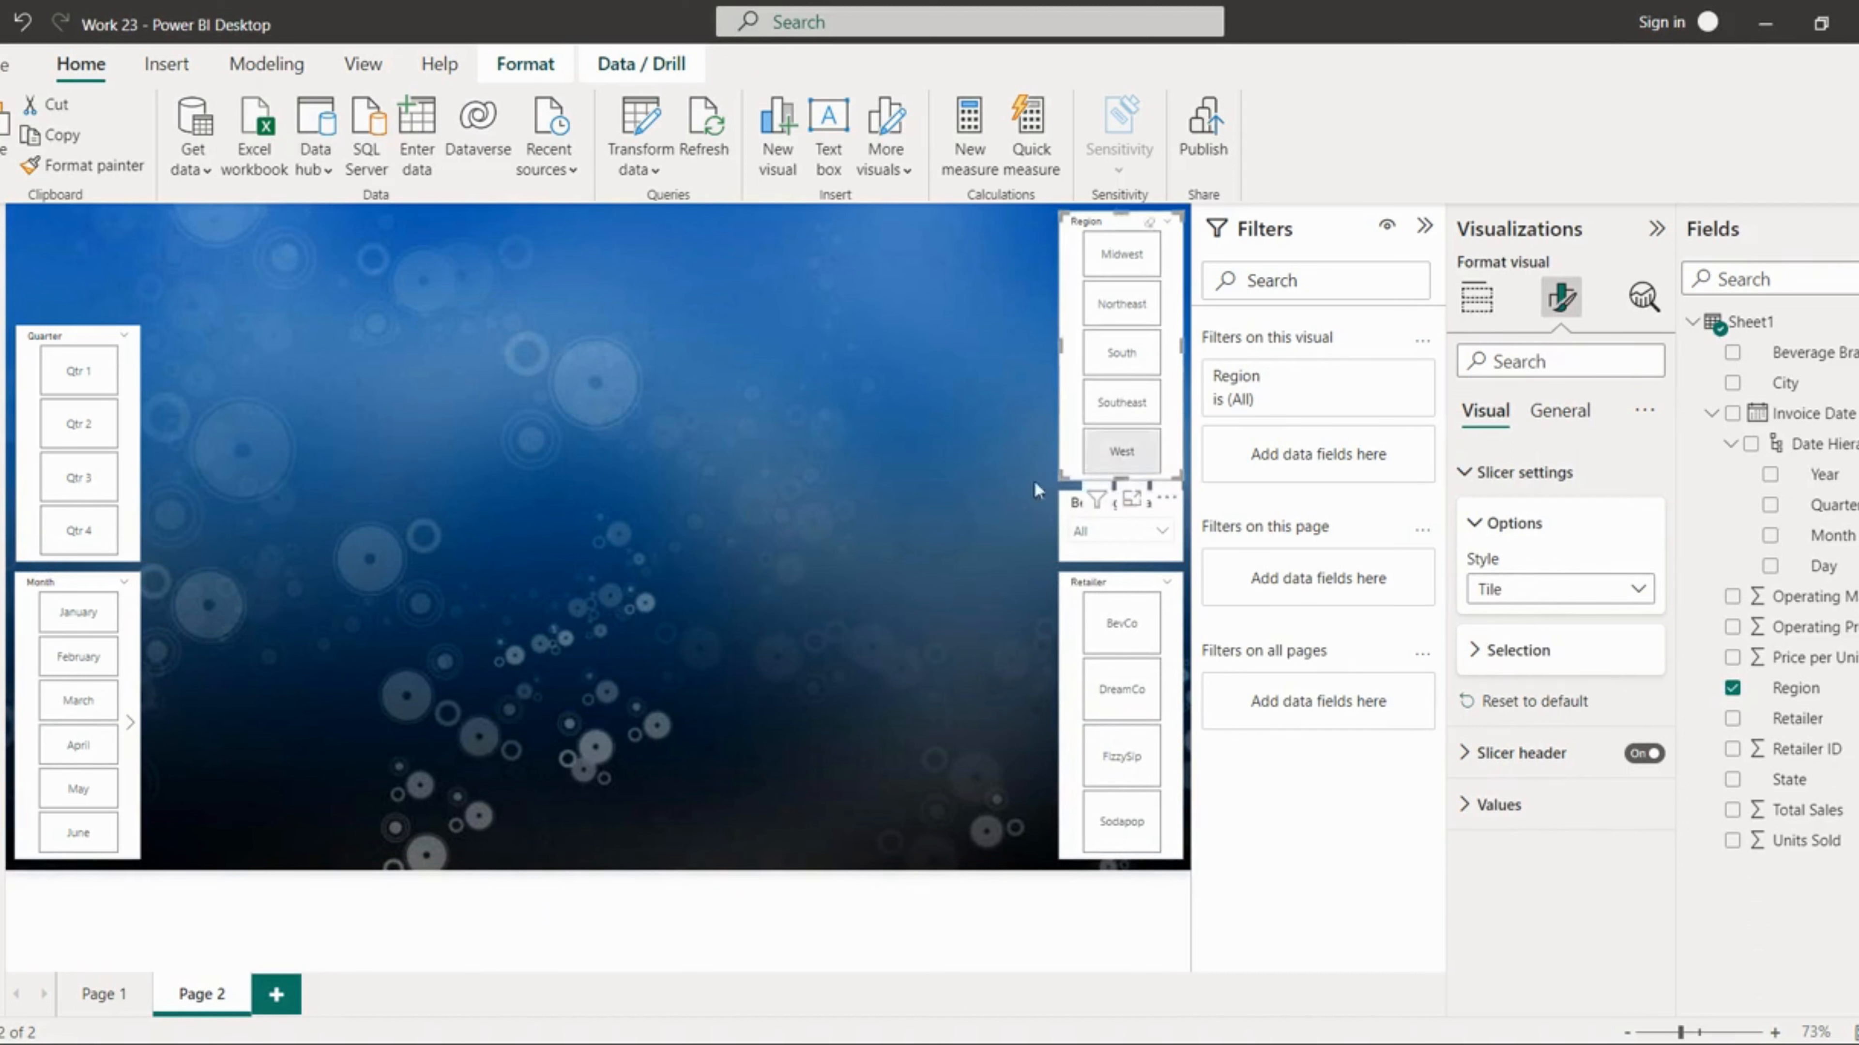
click(912, 423)
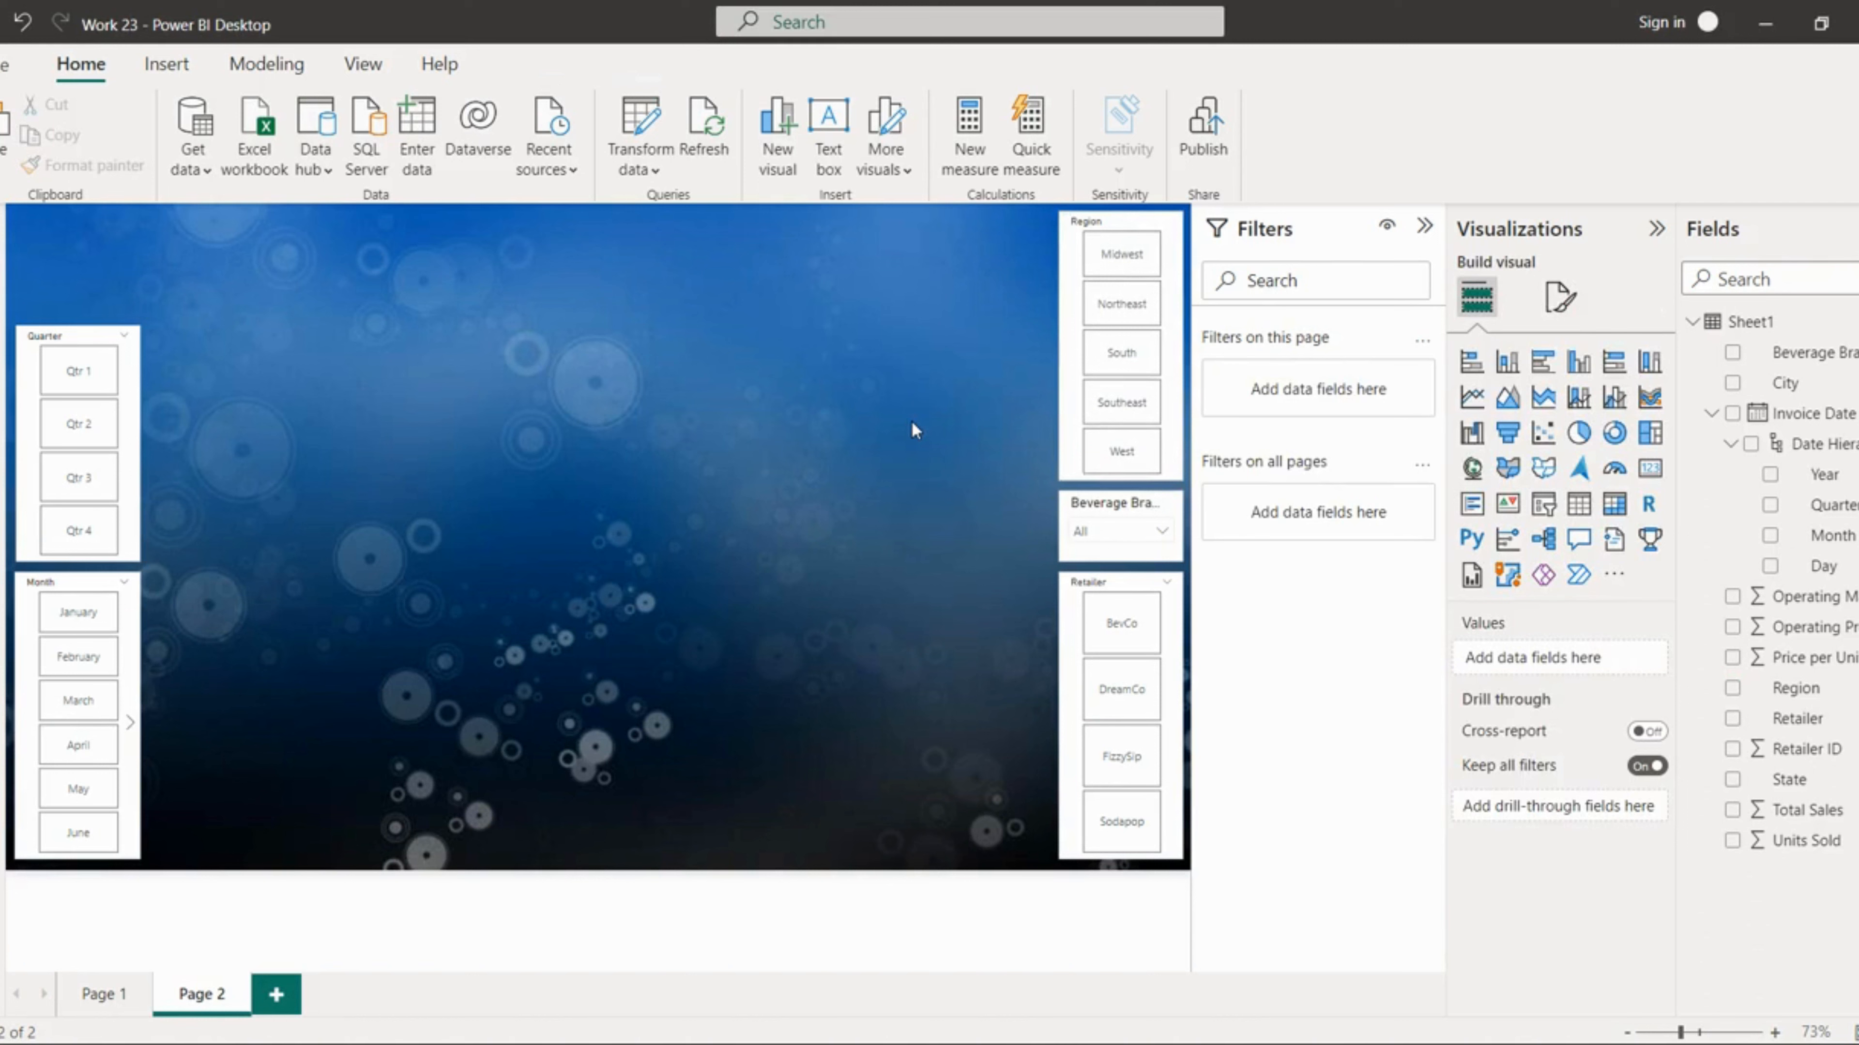
Step: Turn off the Quarter slicer's background
click(132, 432)
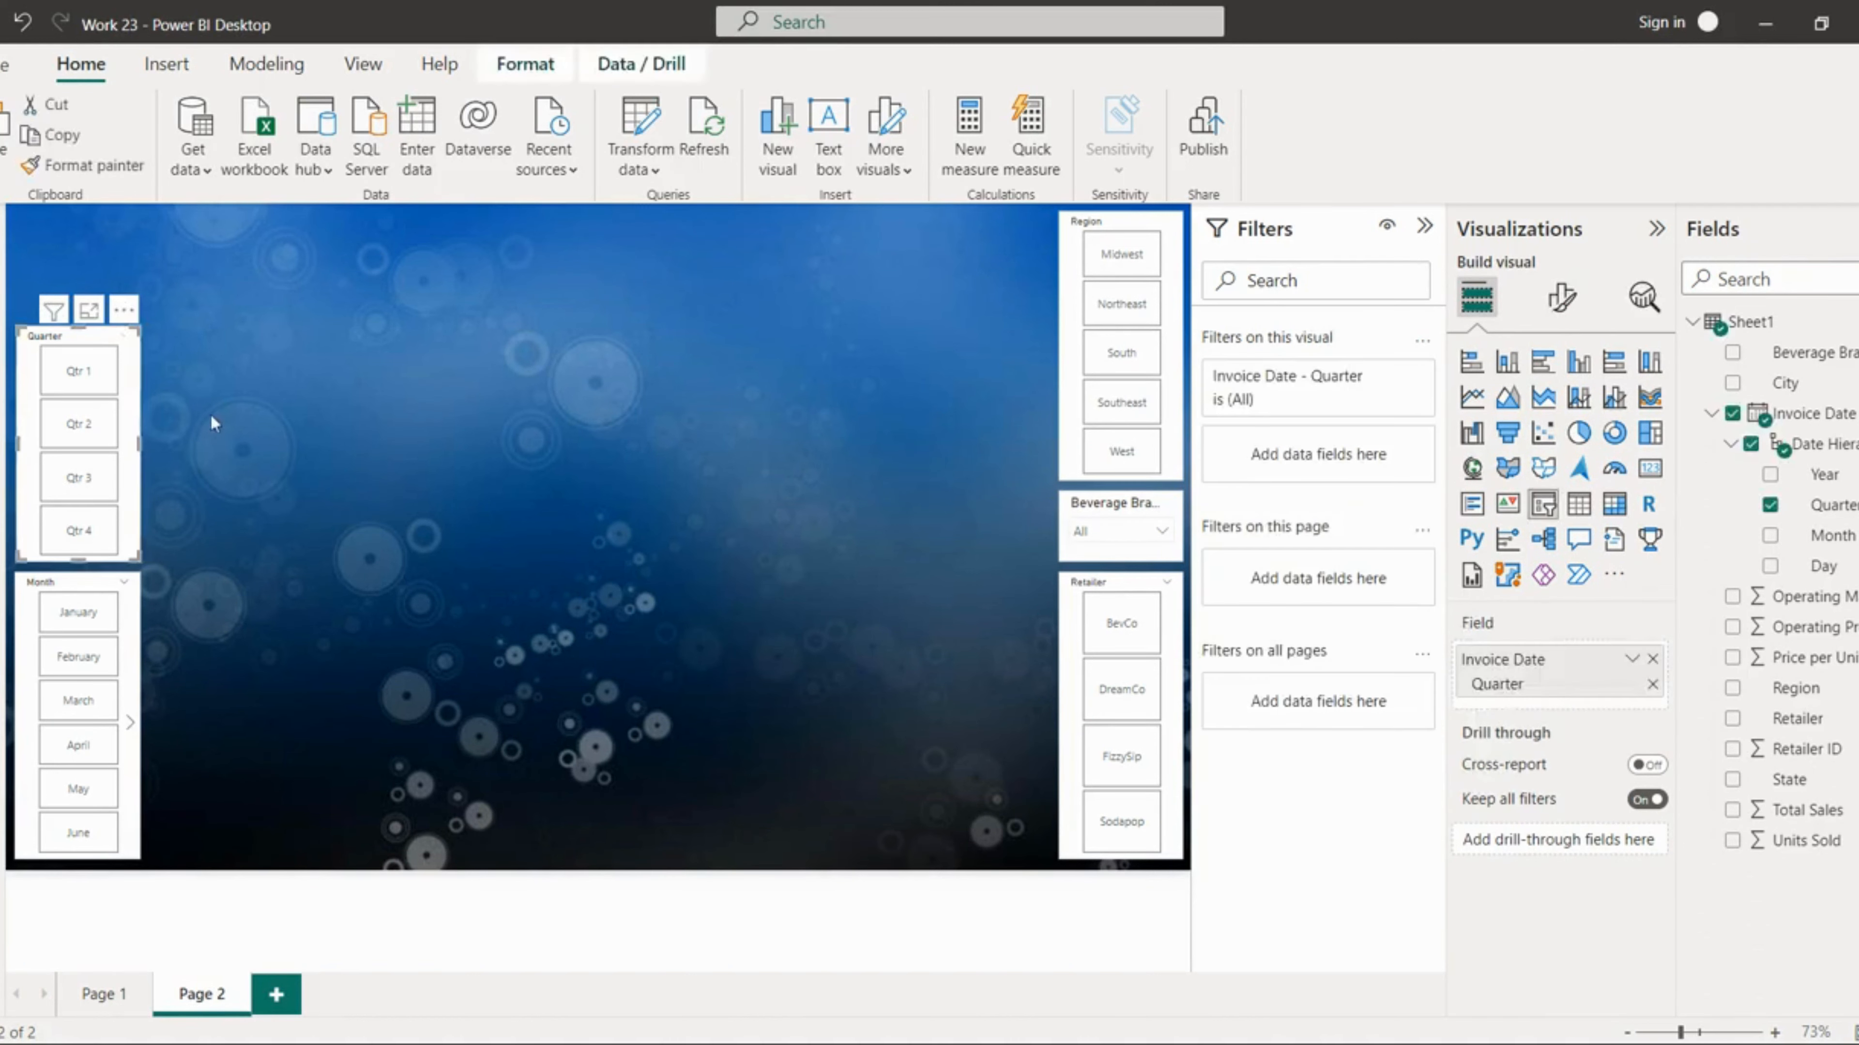
click(1570, 322)
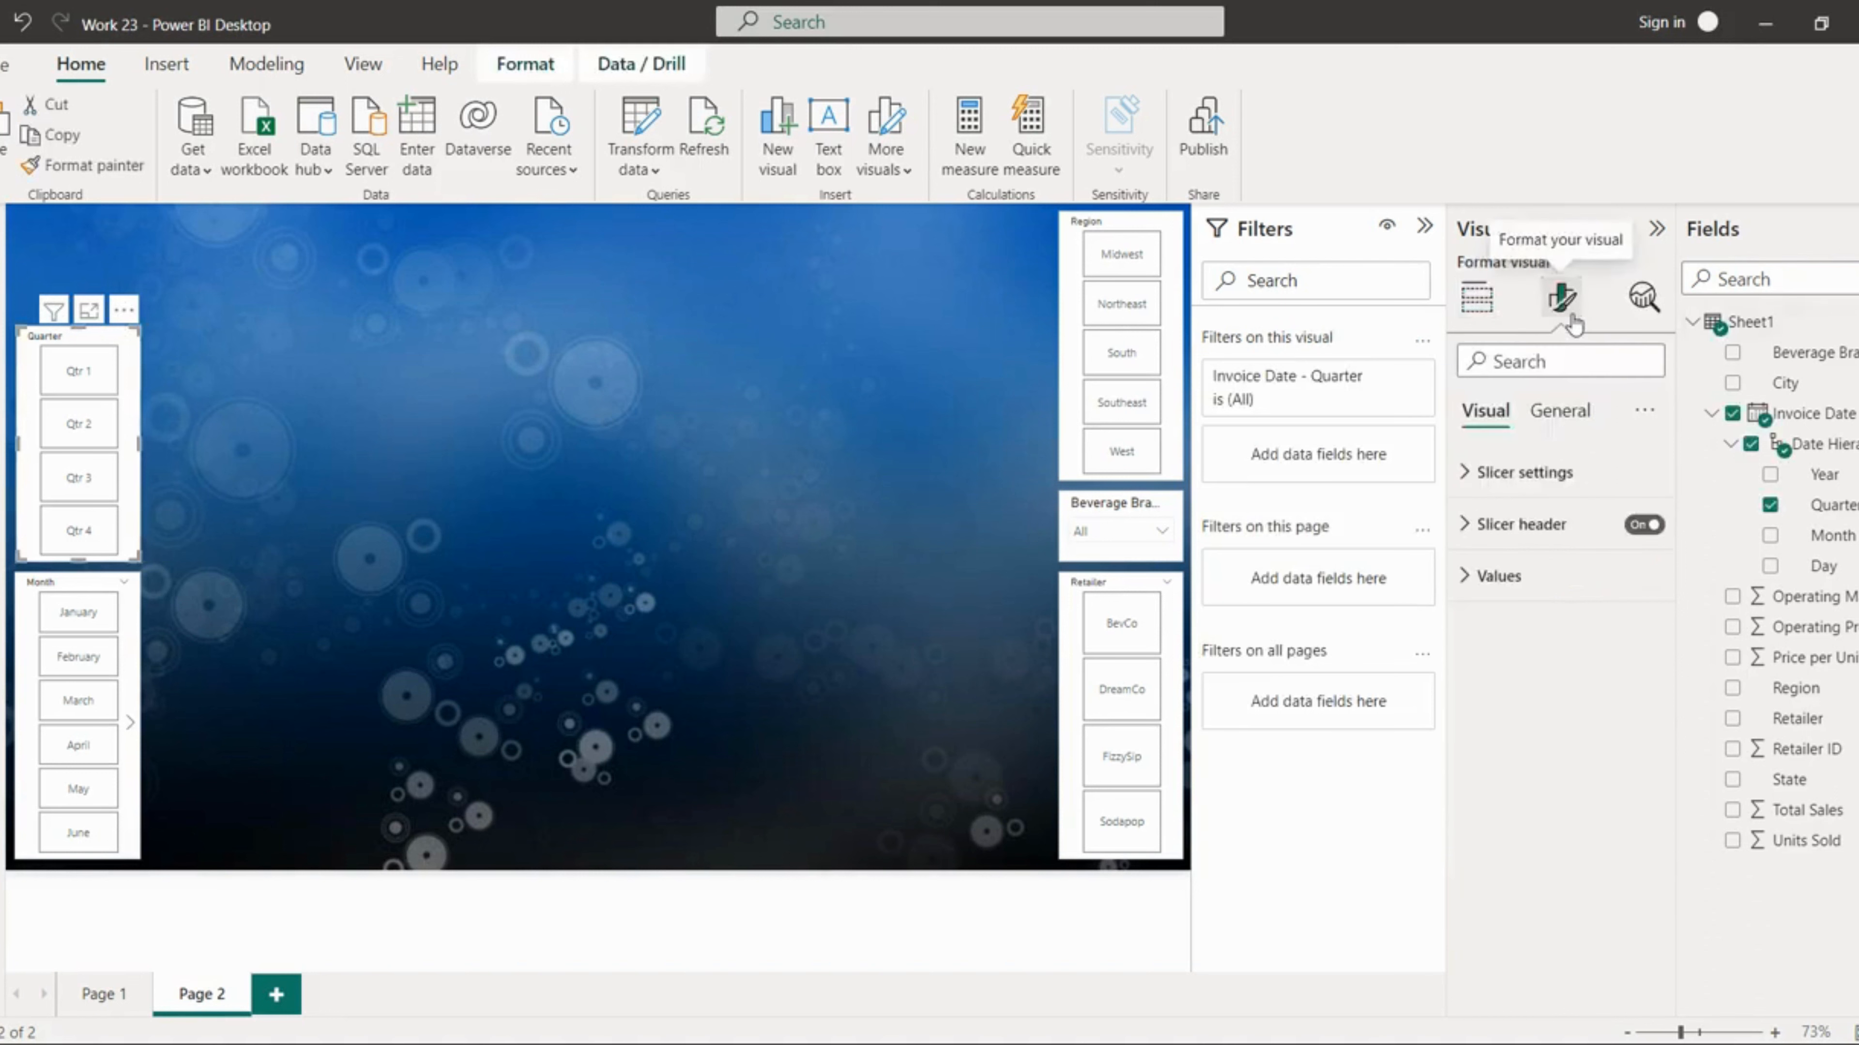
click(1561, 416)
click(1511, 580)
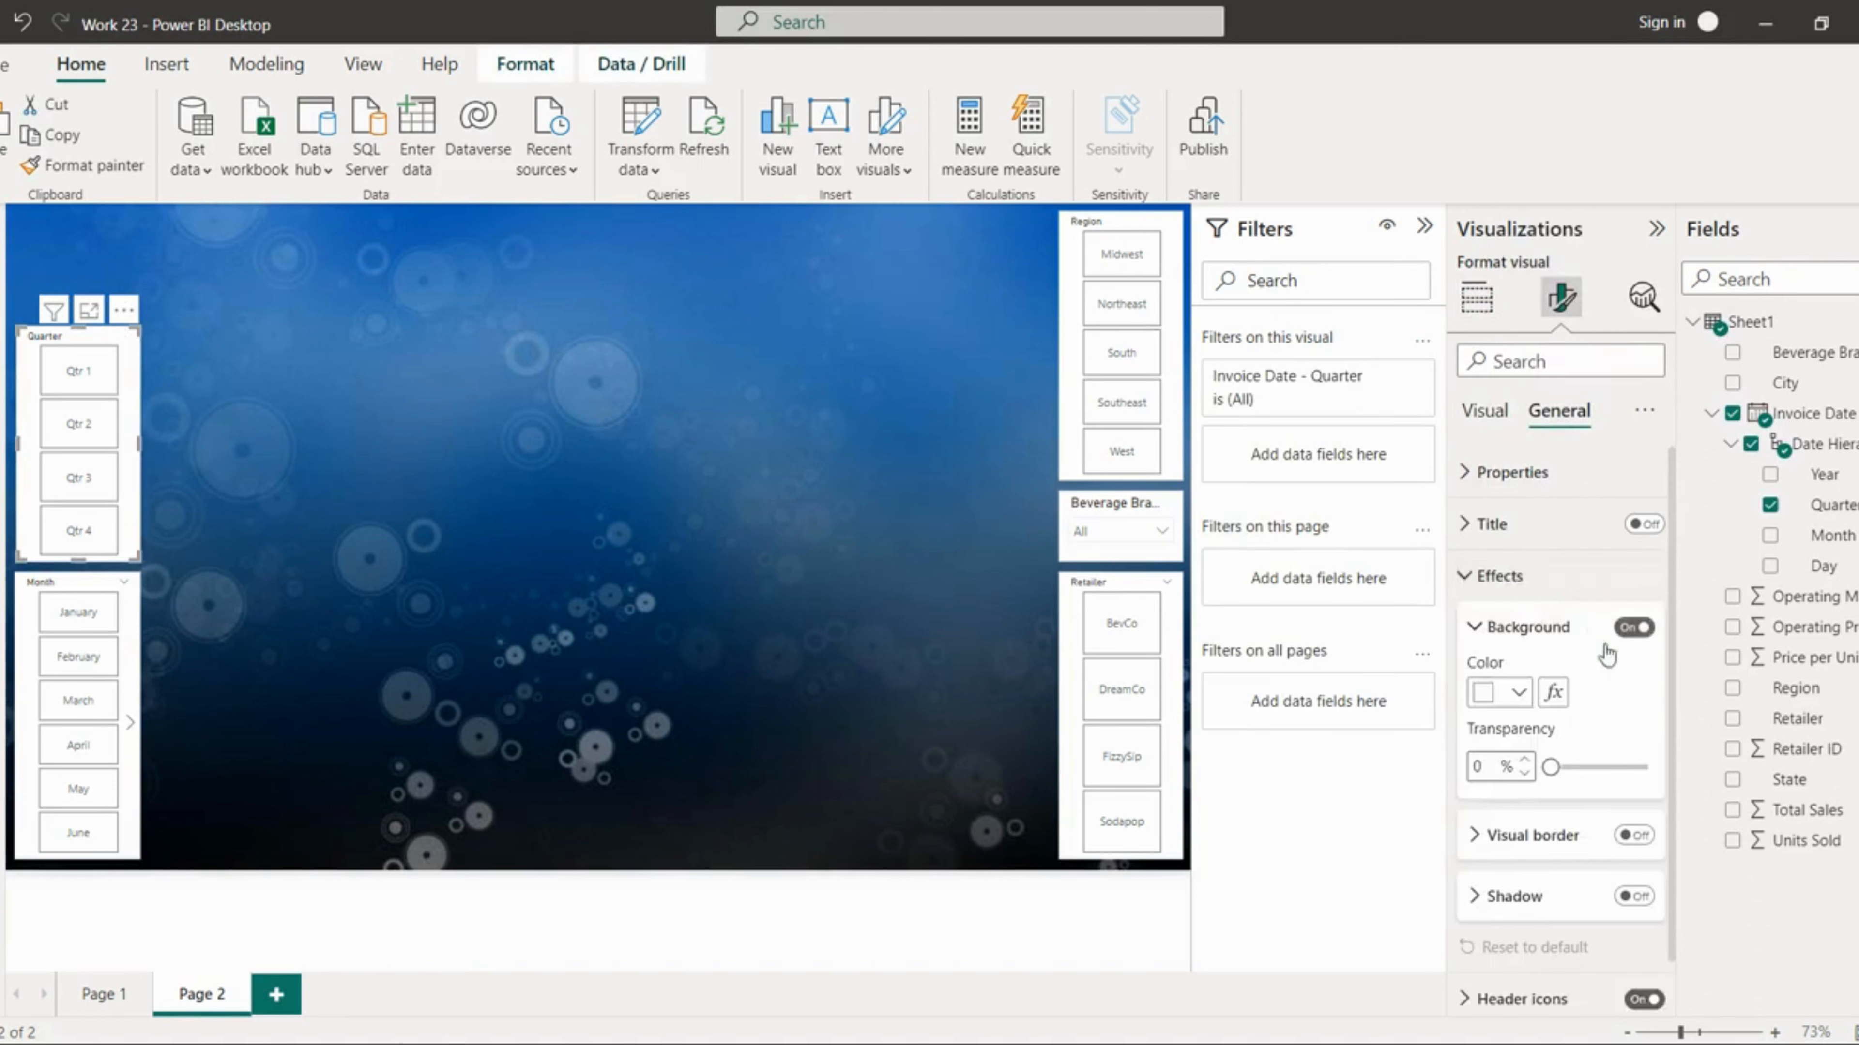
click(1632, 627)
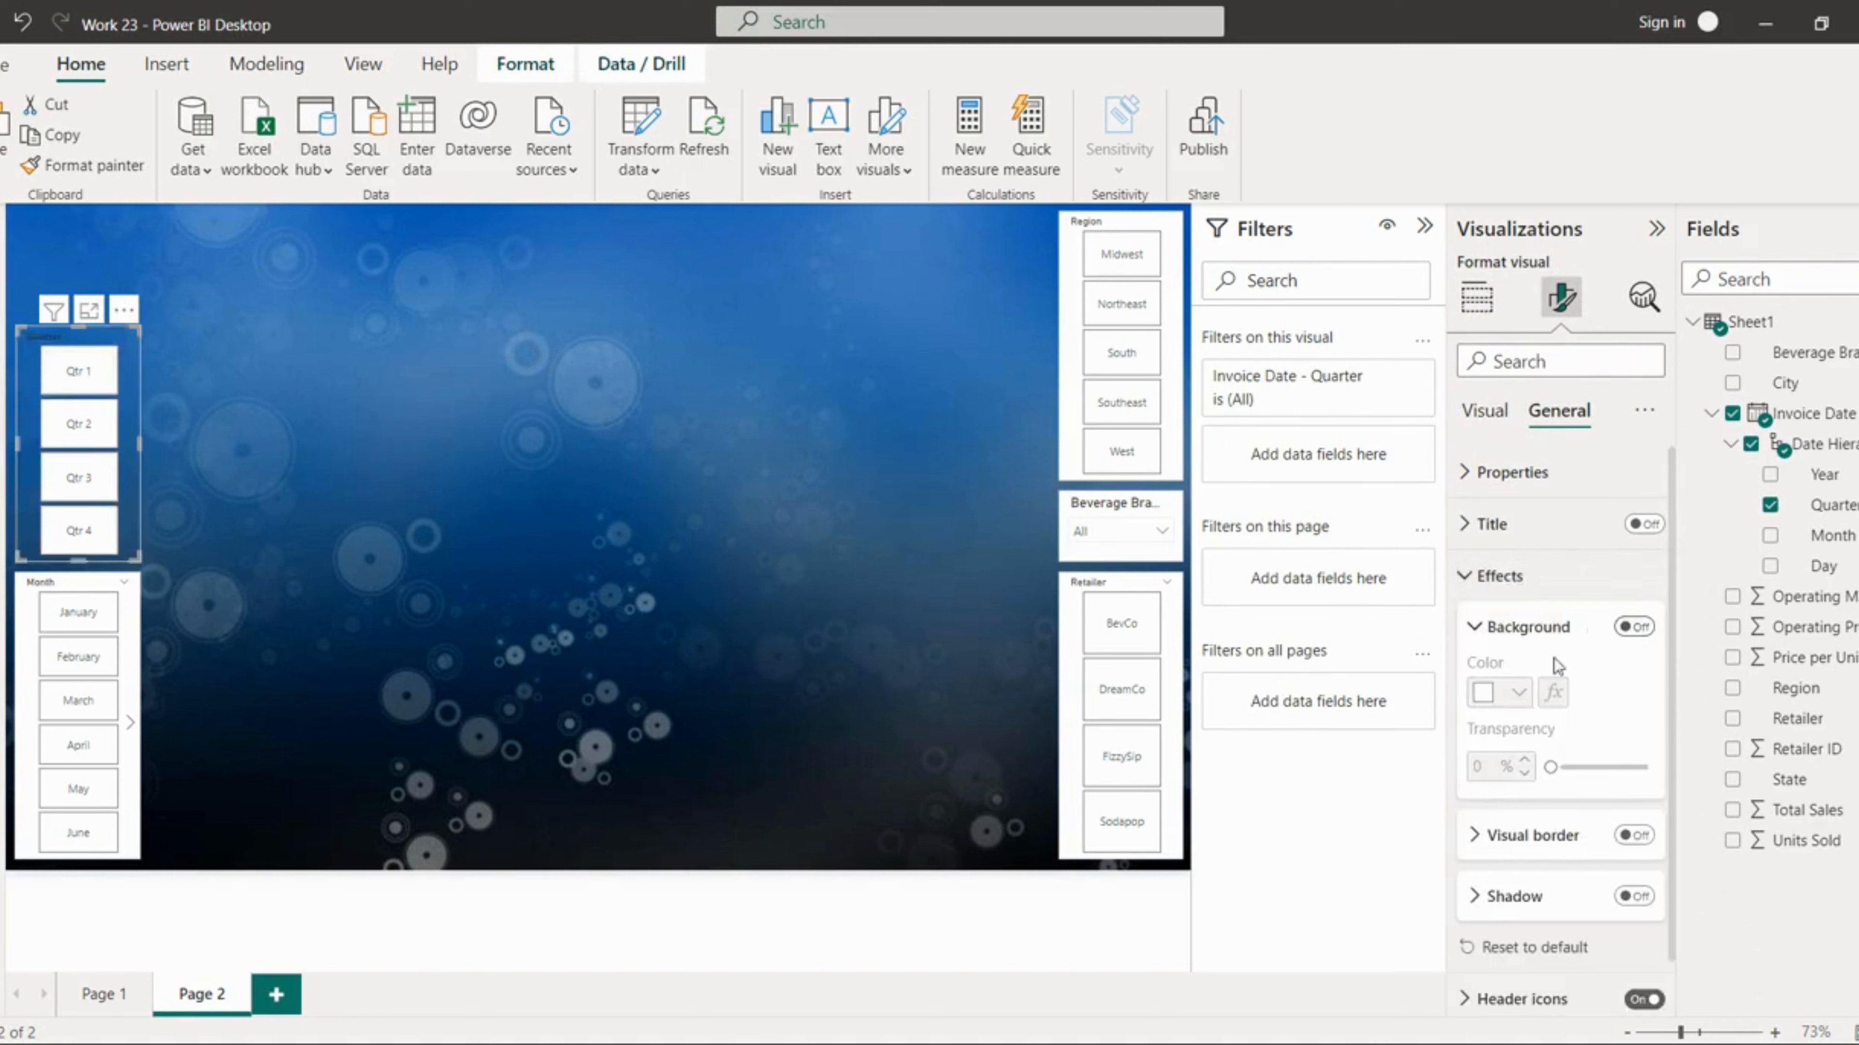
Step: Give the Quarter slicer a white visual border with 20 px rounded corners
click(1634, 835)
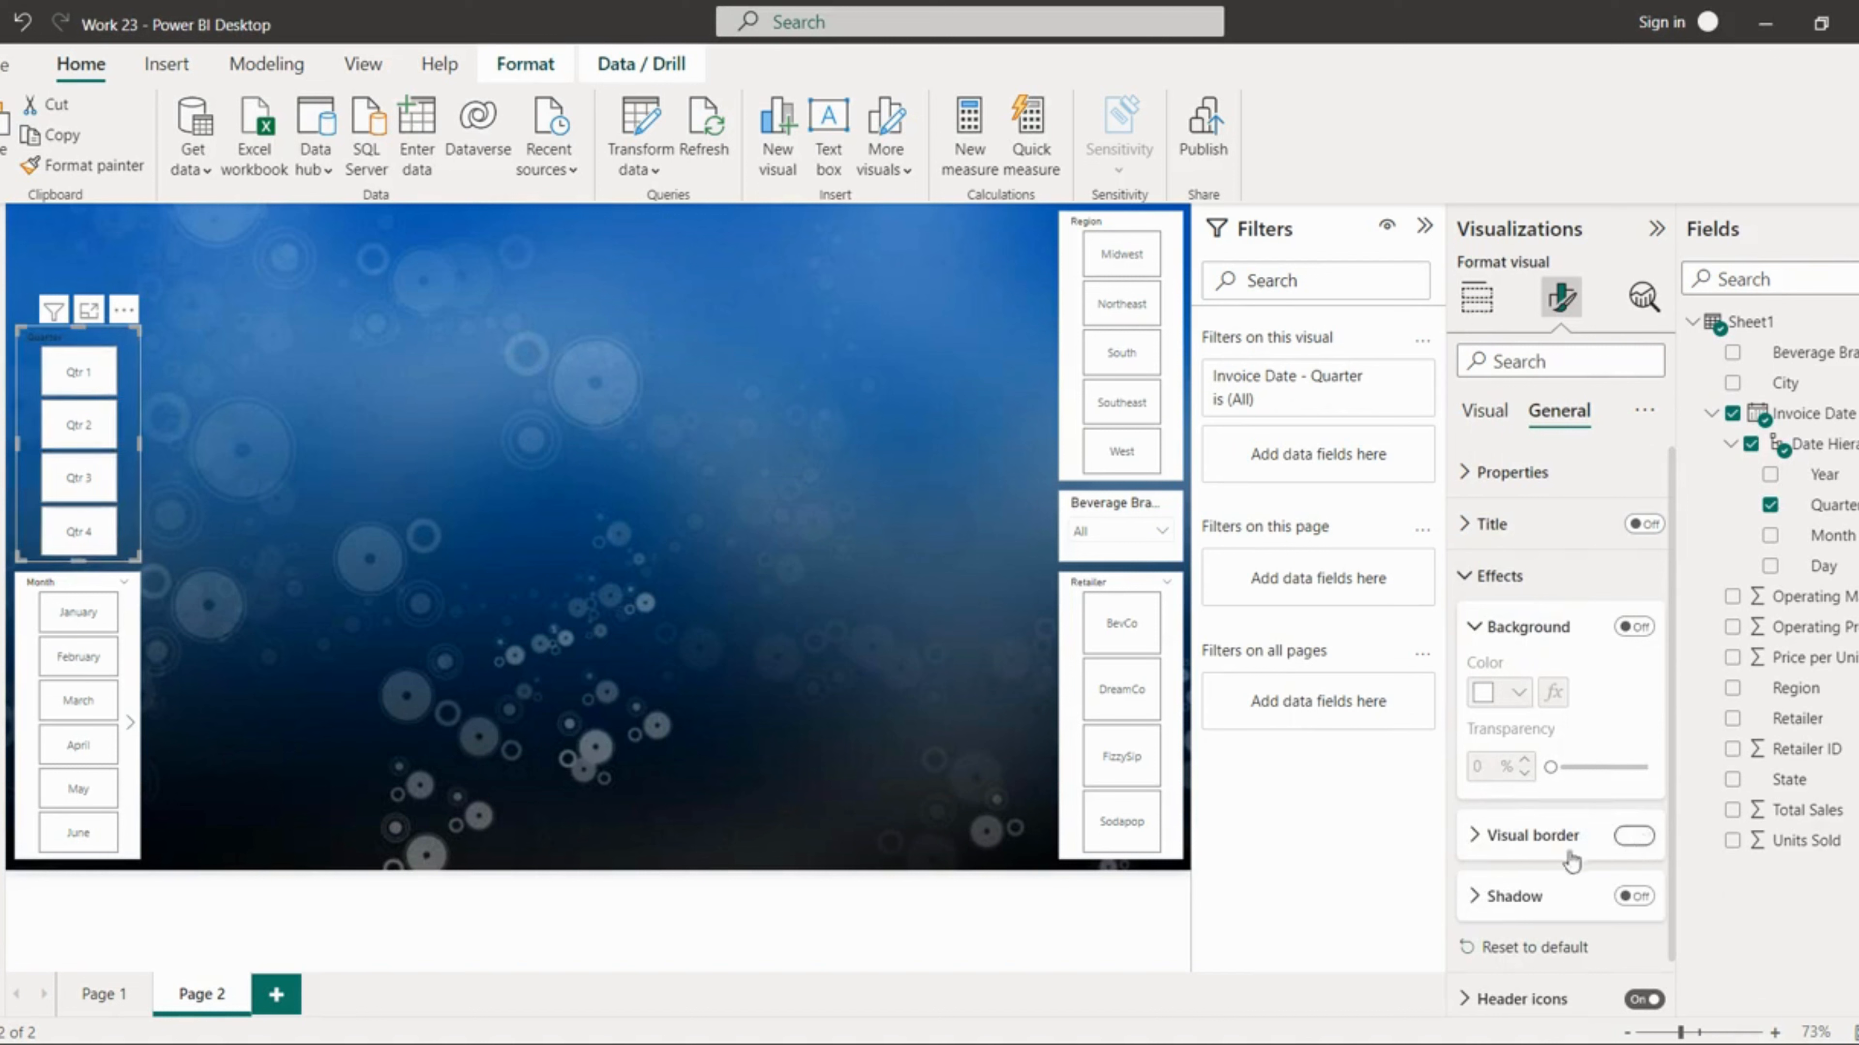
click(1537, 835)
click(1513, 905)
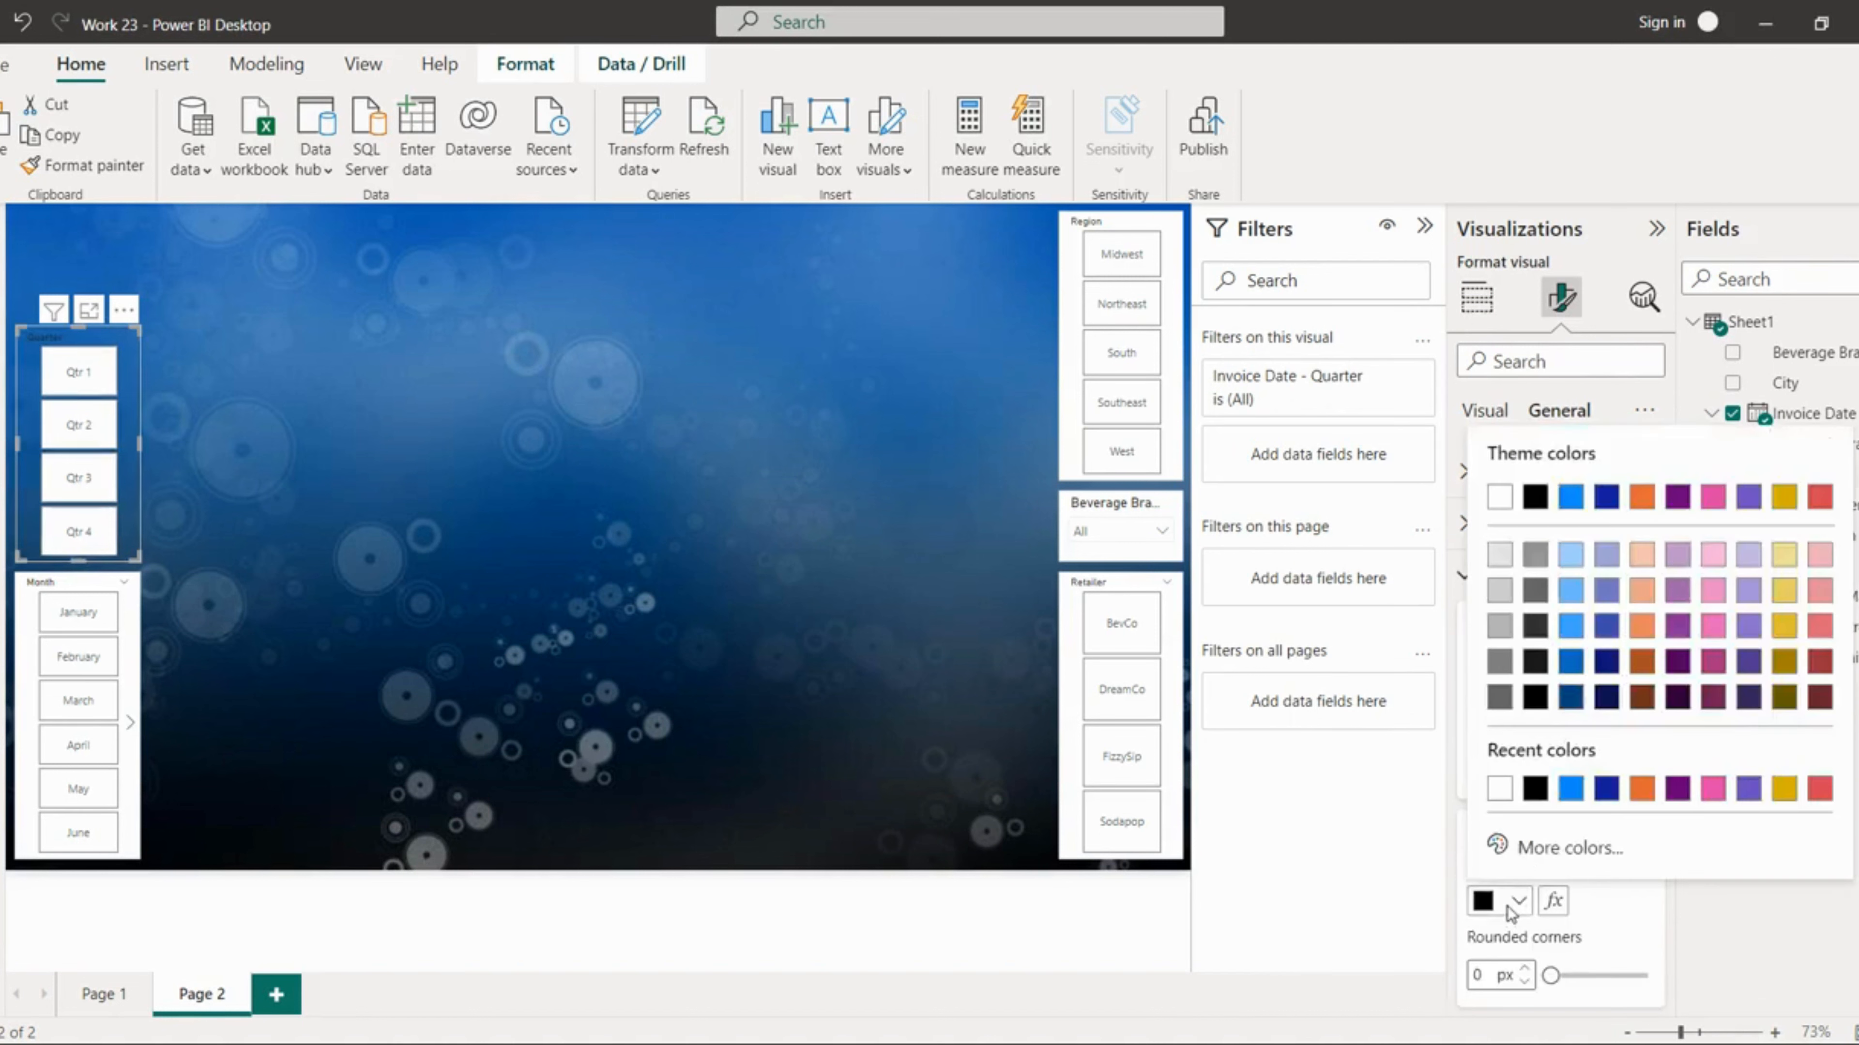
click(1498, 794)
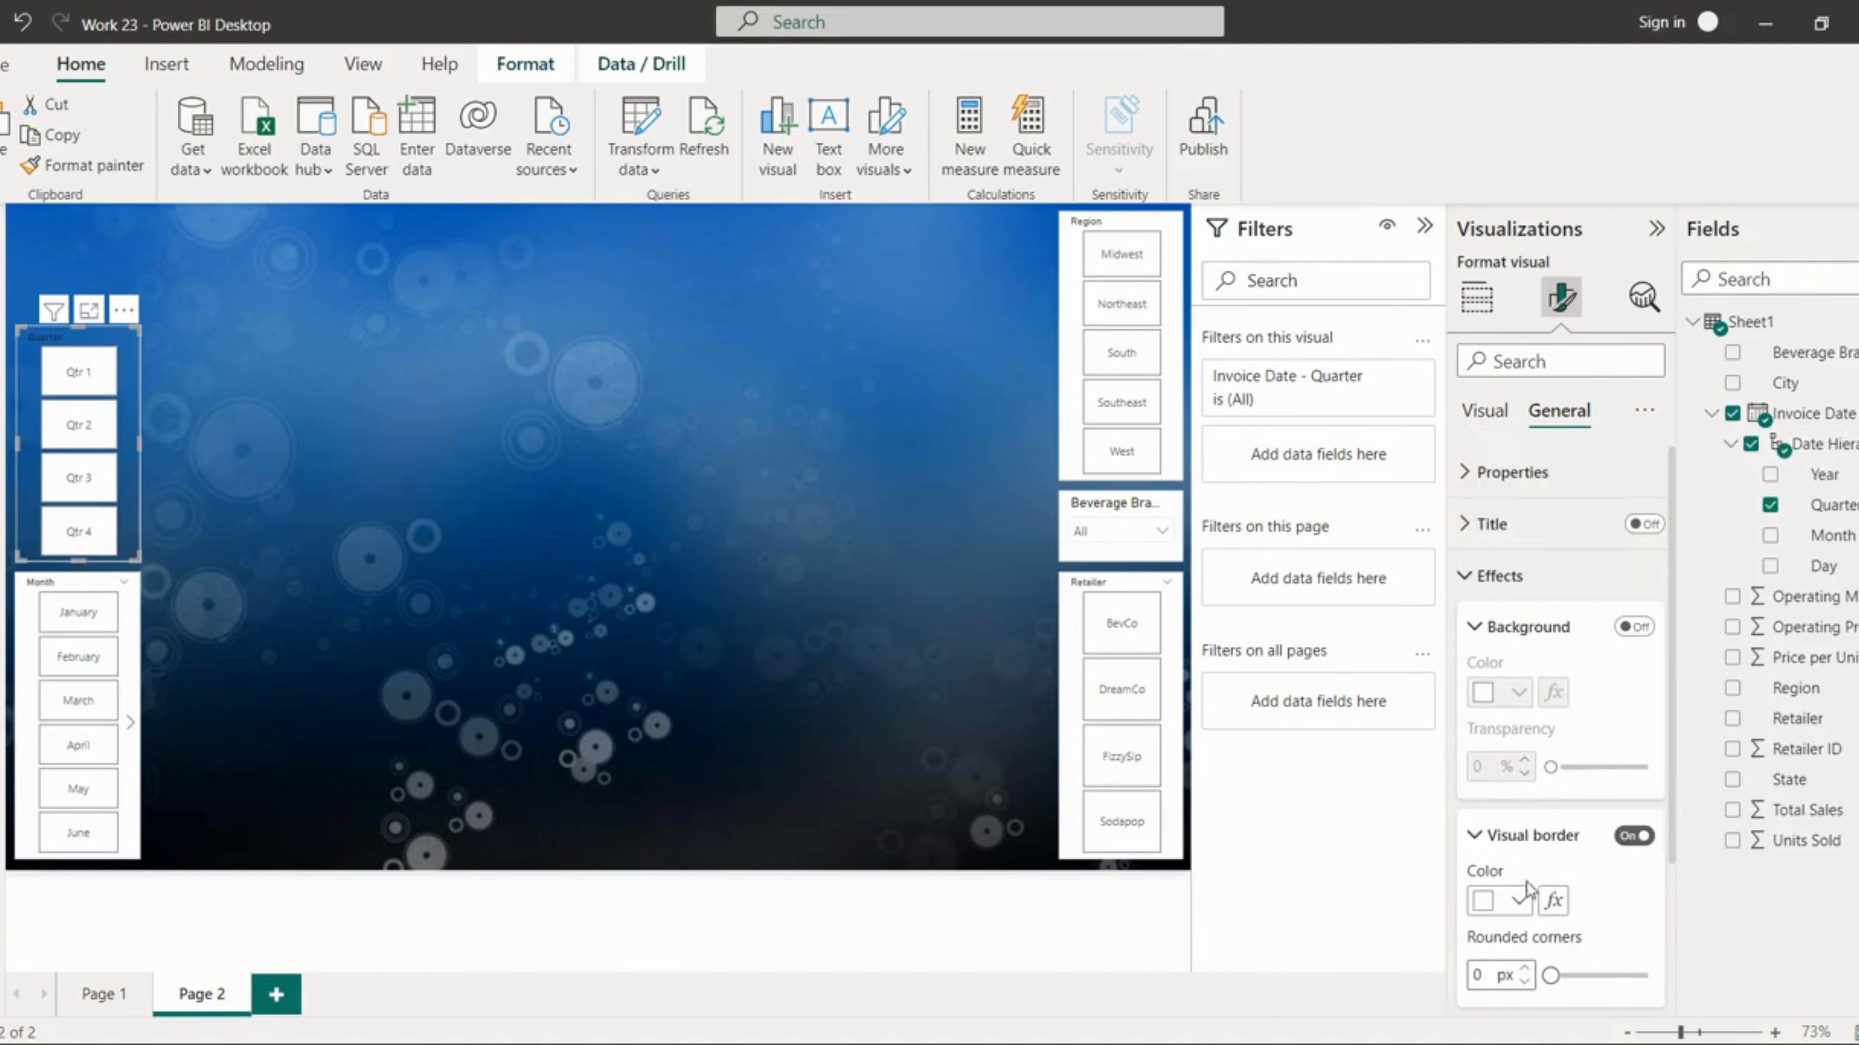
drag(1550, 976, 1615, 978)
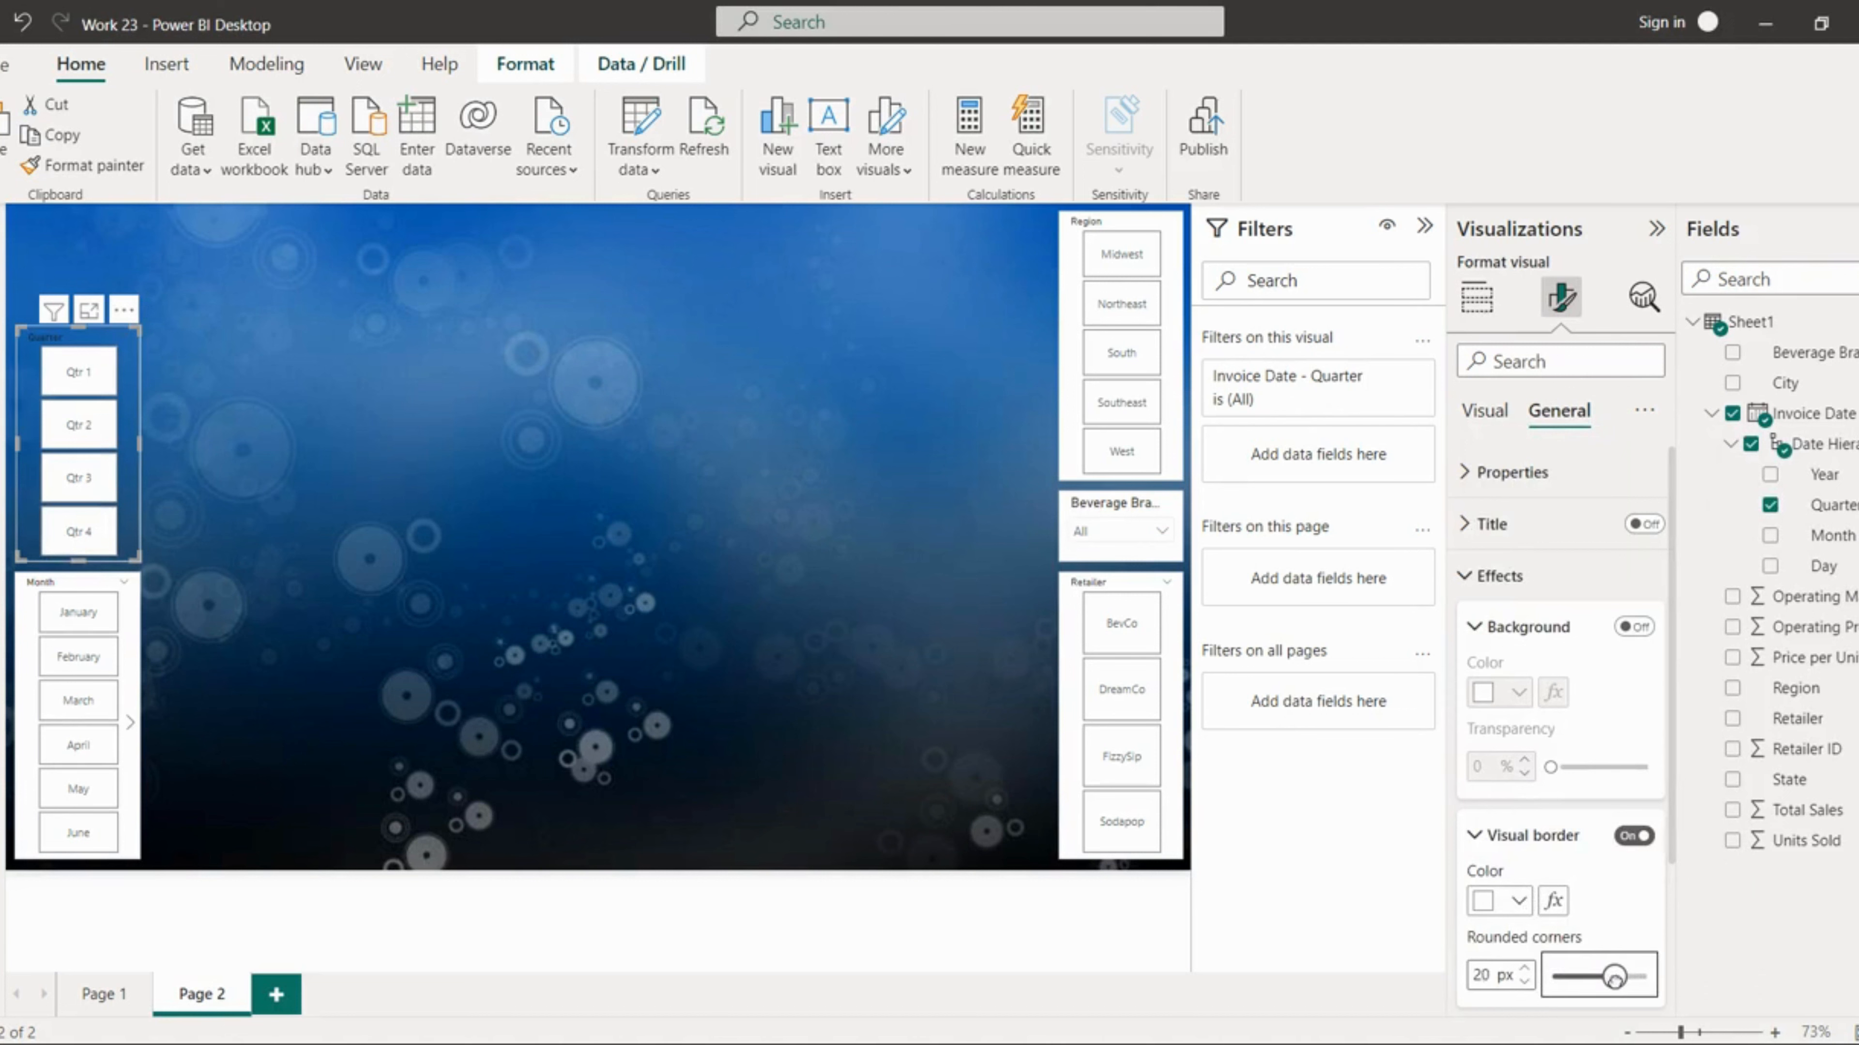
click(734, 538)
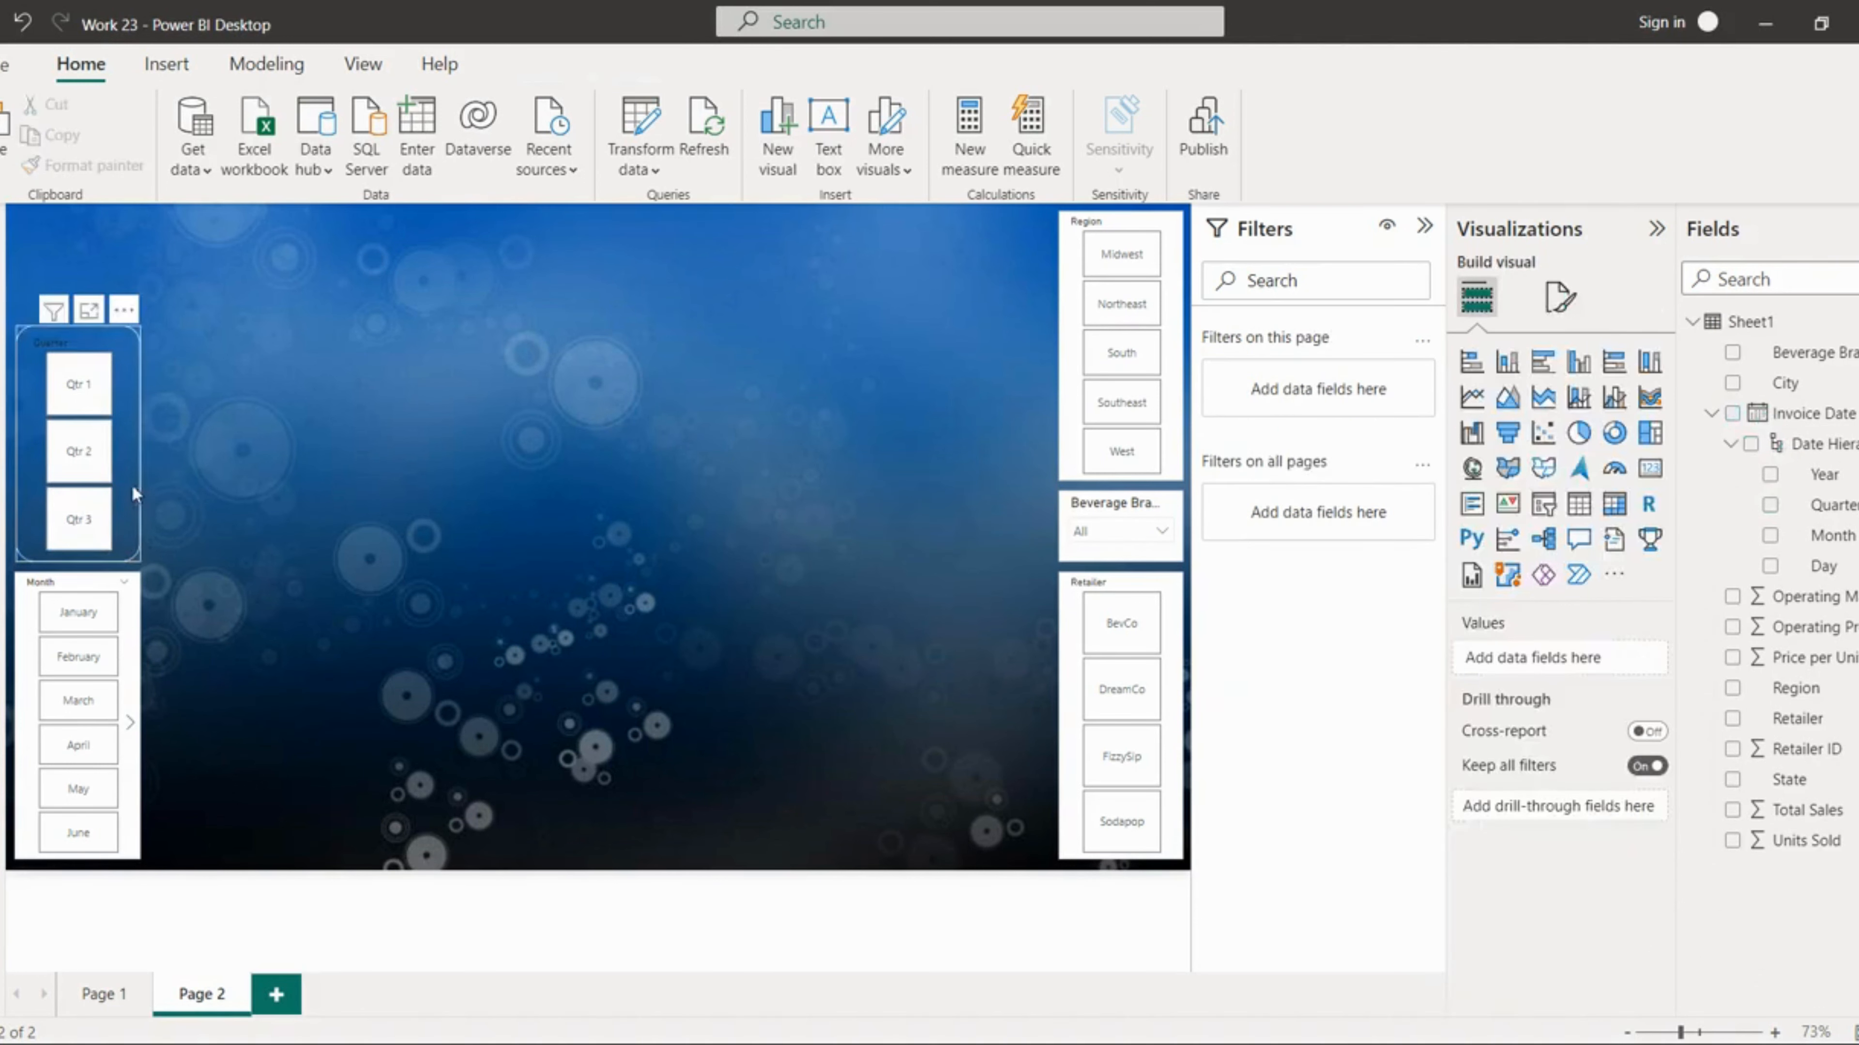
Step: Nudge the Quarter slicer slightly upward
click(130, 450)
click(34, 449)
click(71, 341)
drag(74, 327, 74, 314)
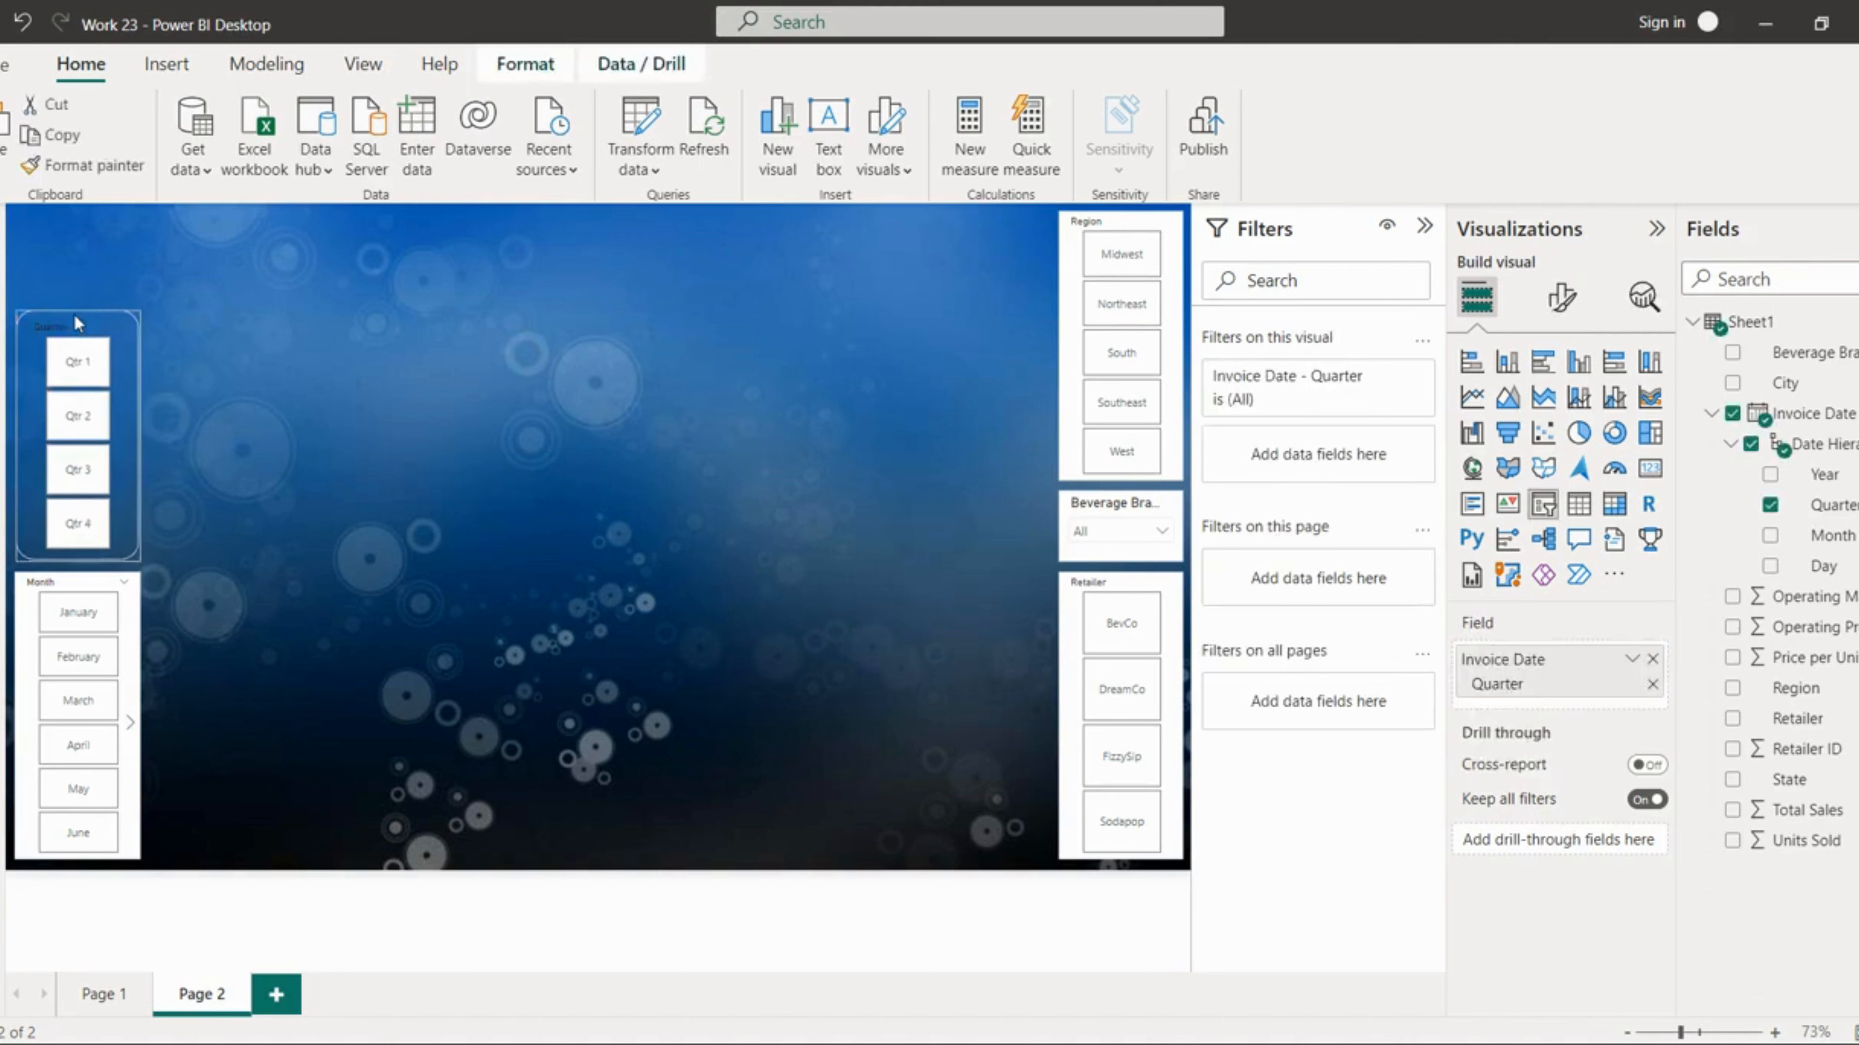
click(200, 355)
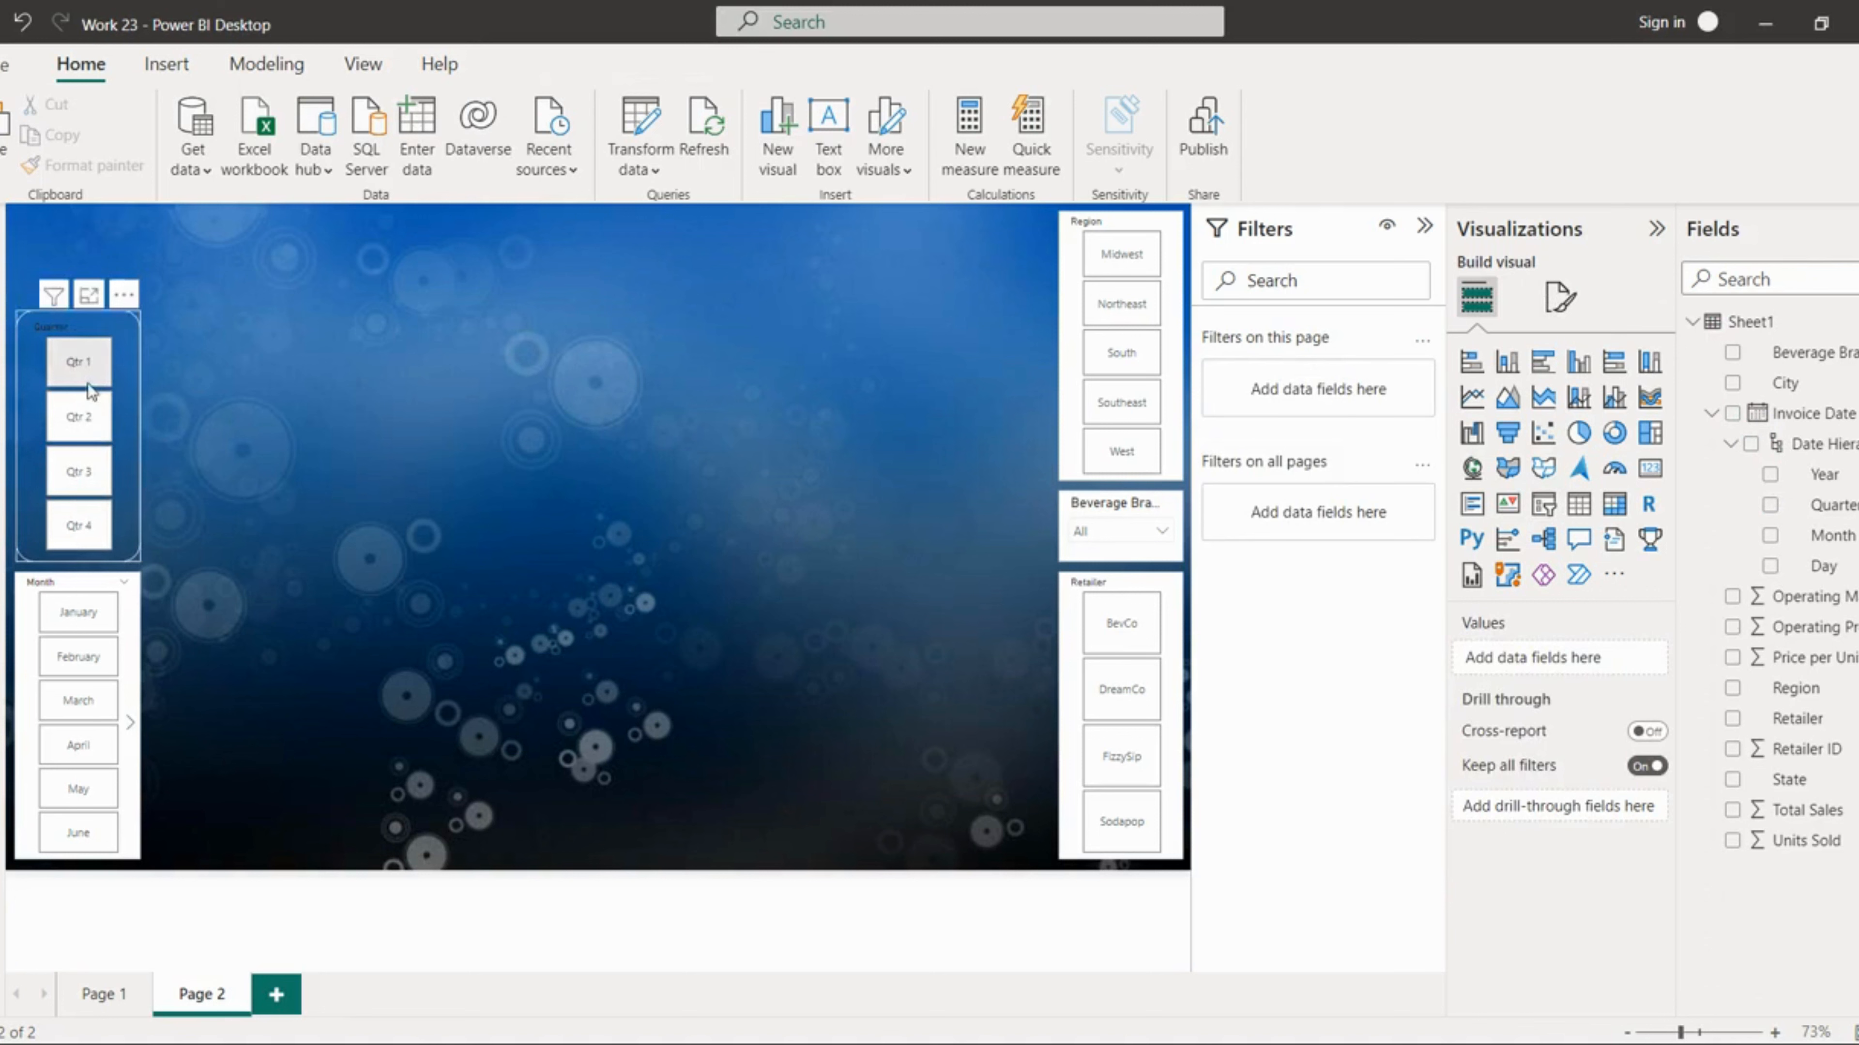
click(1560, 297)
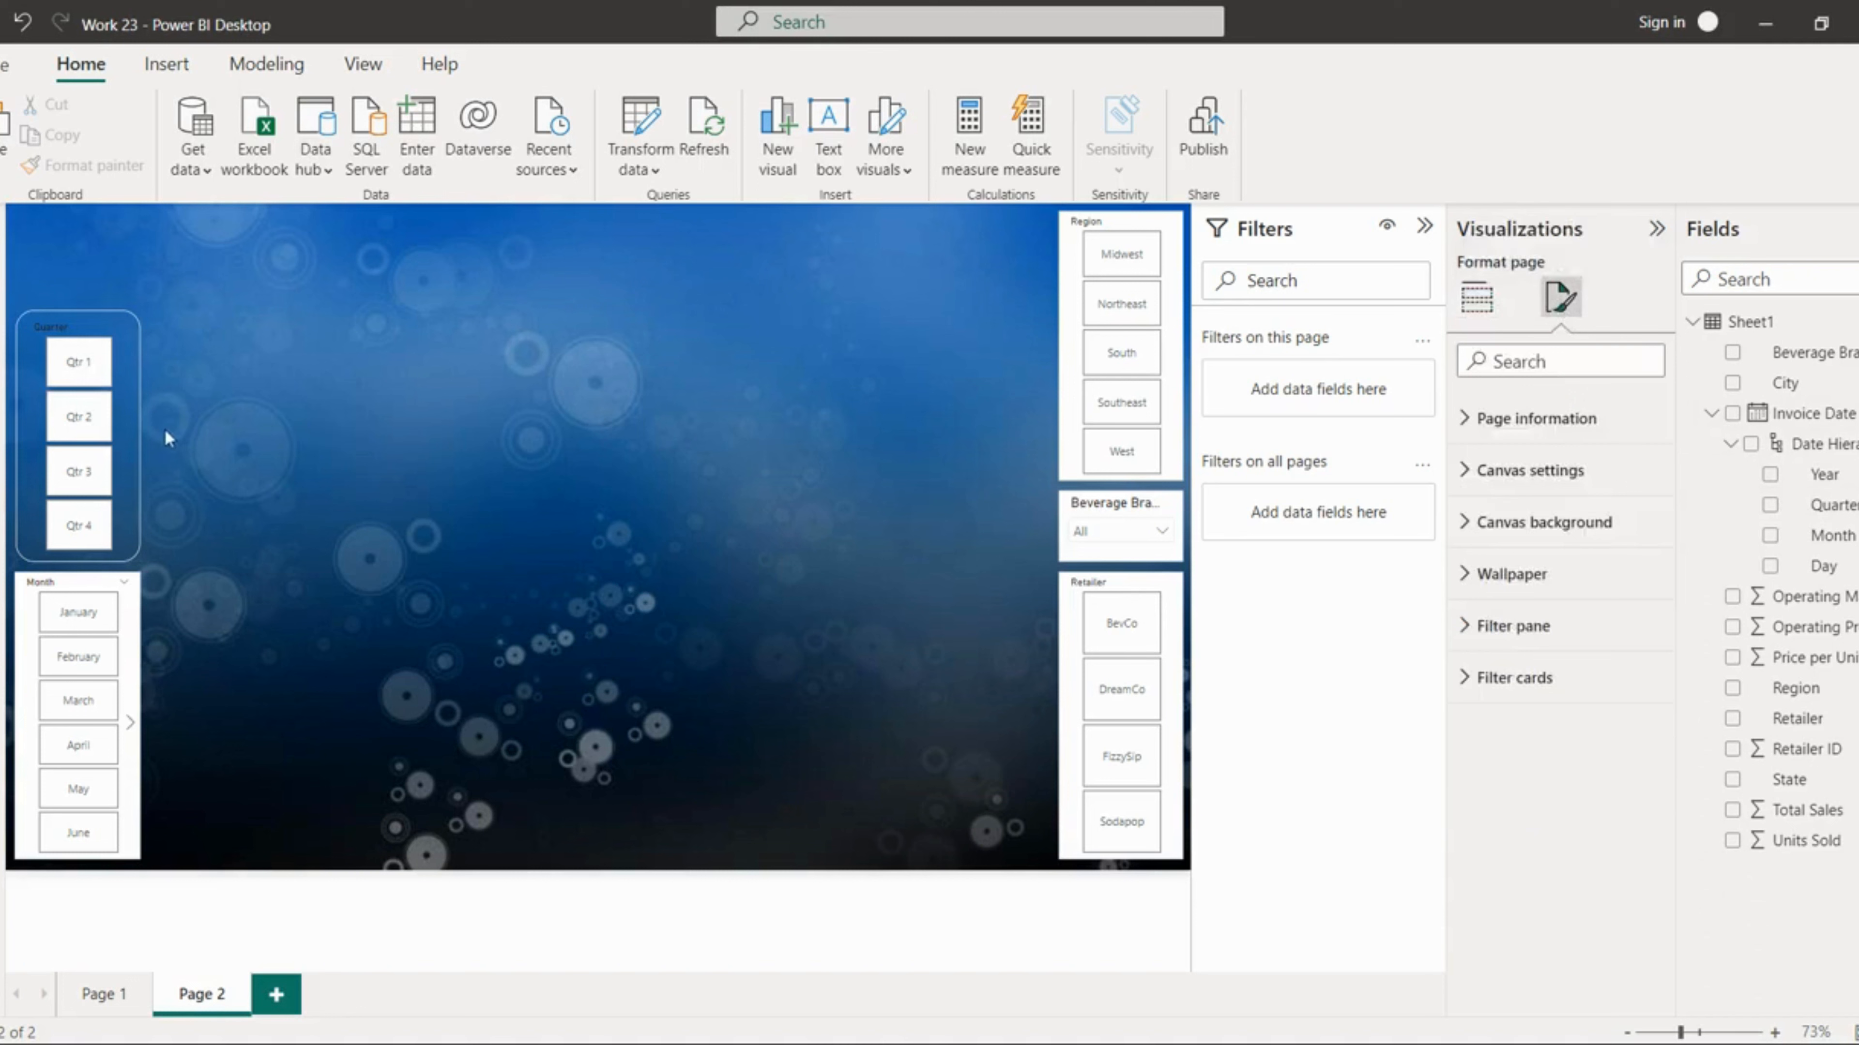
click(125, 434)
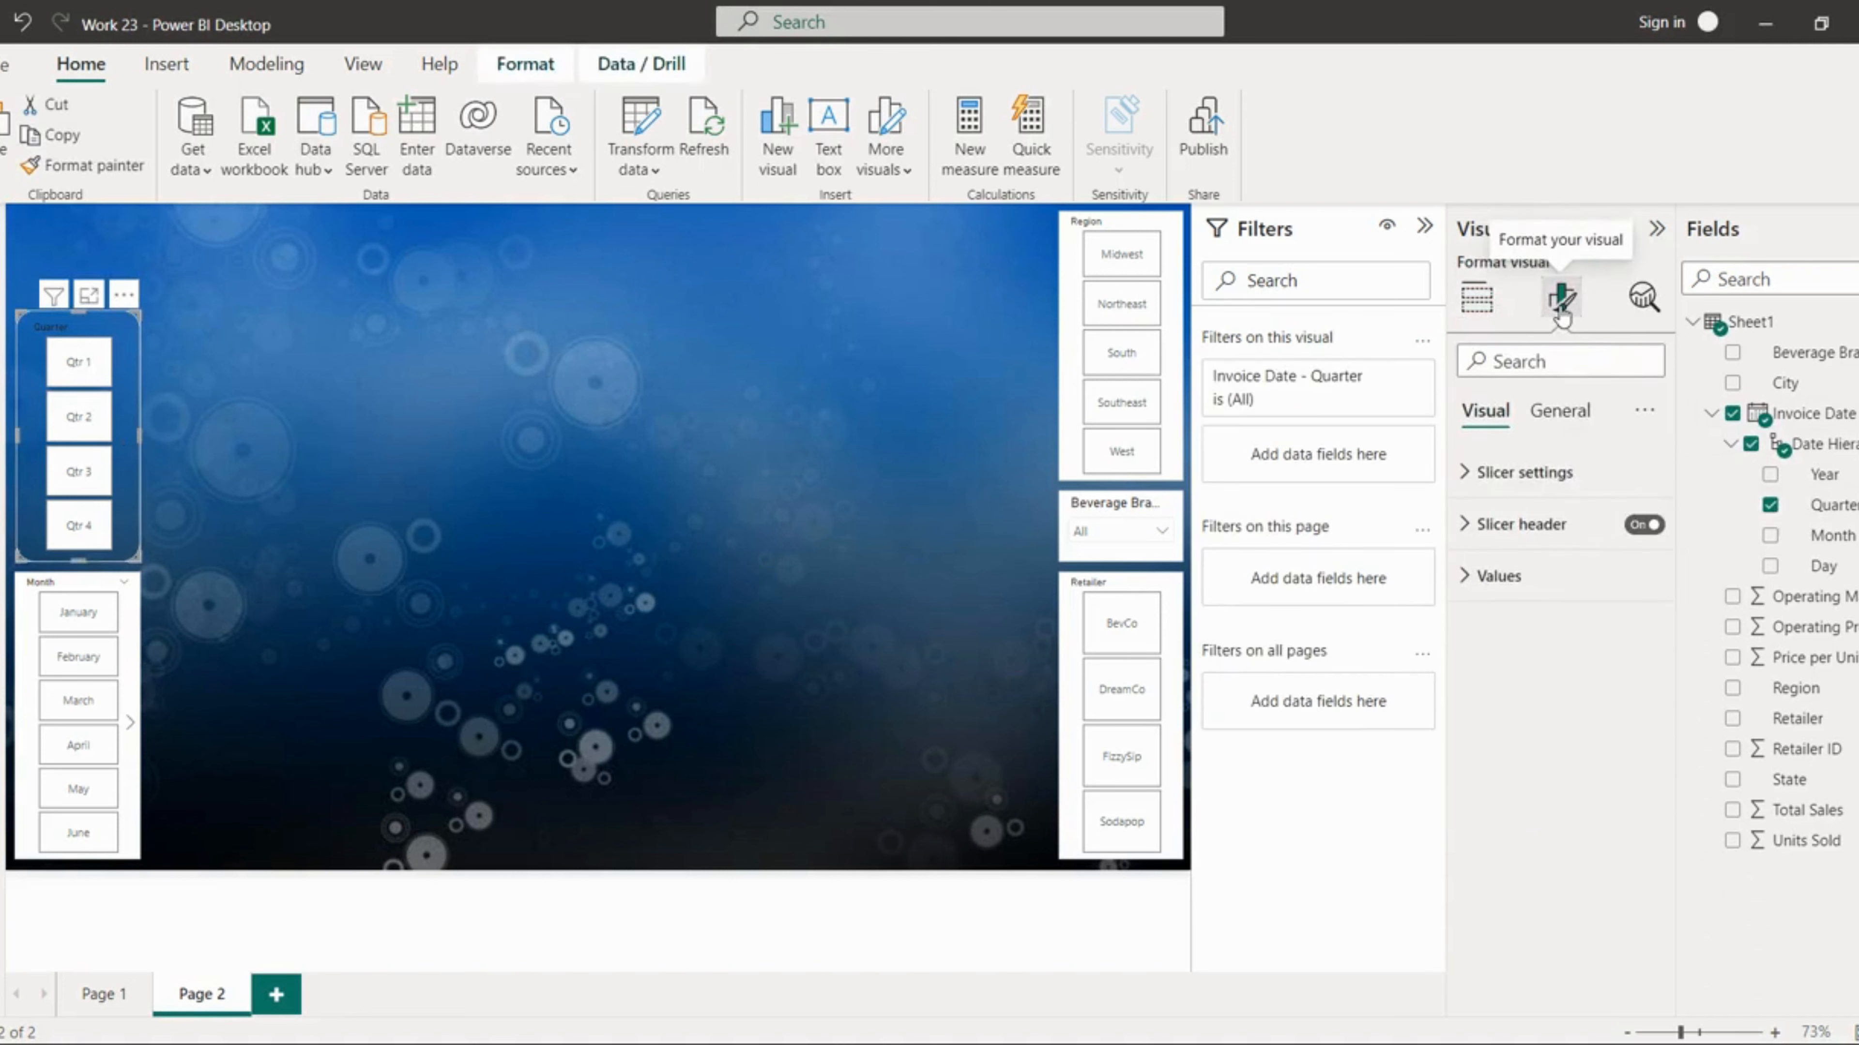
Step: Give the Quarter slicer's value buttons an orange background
click(1542, 585)
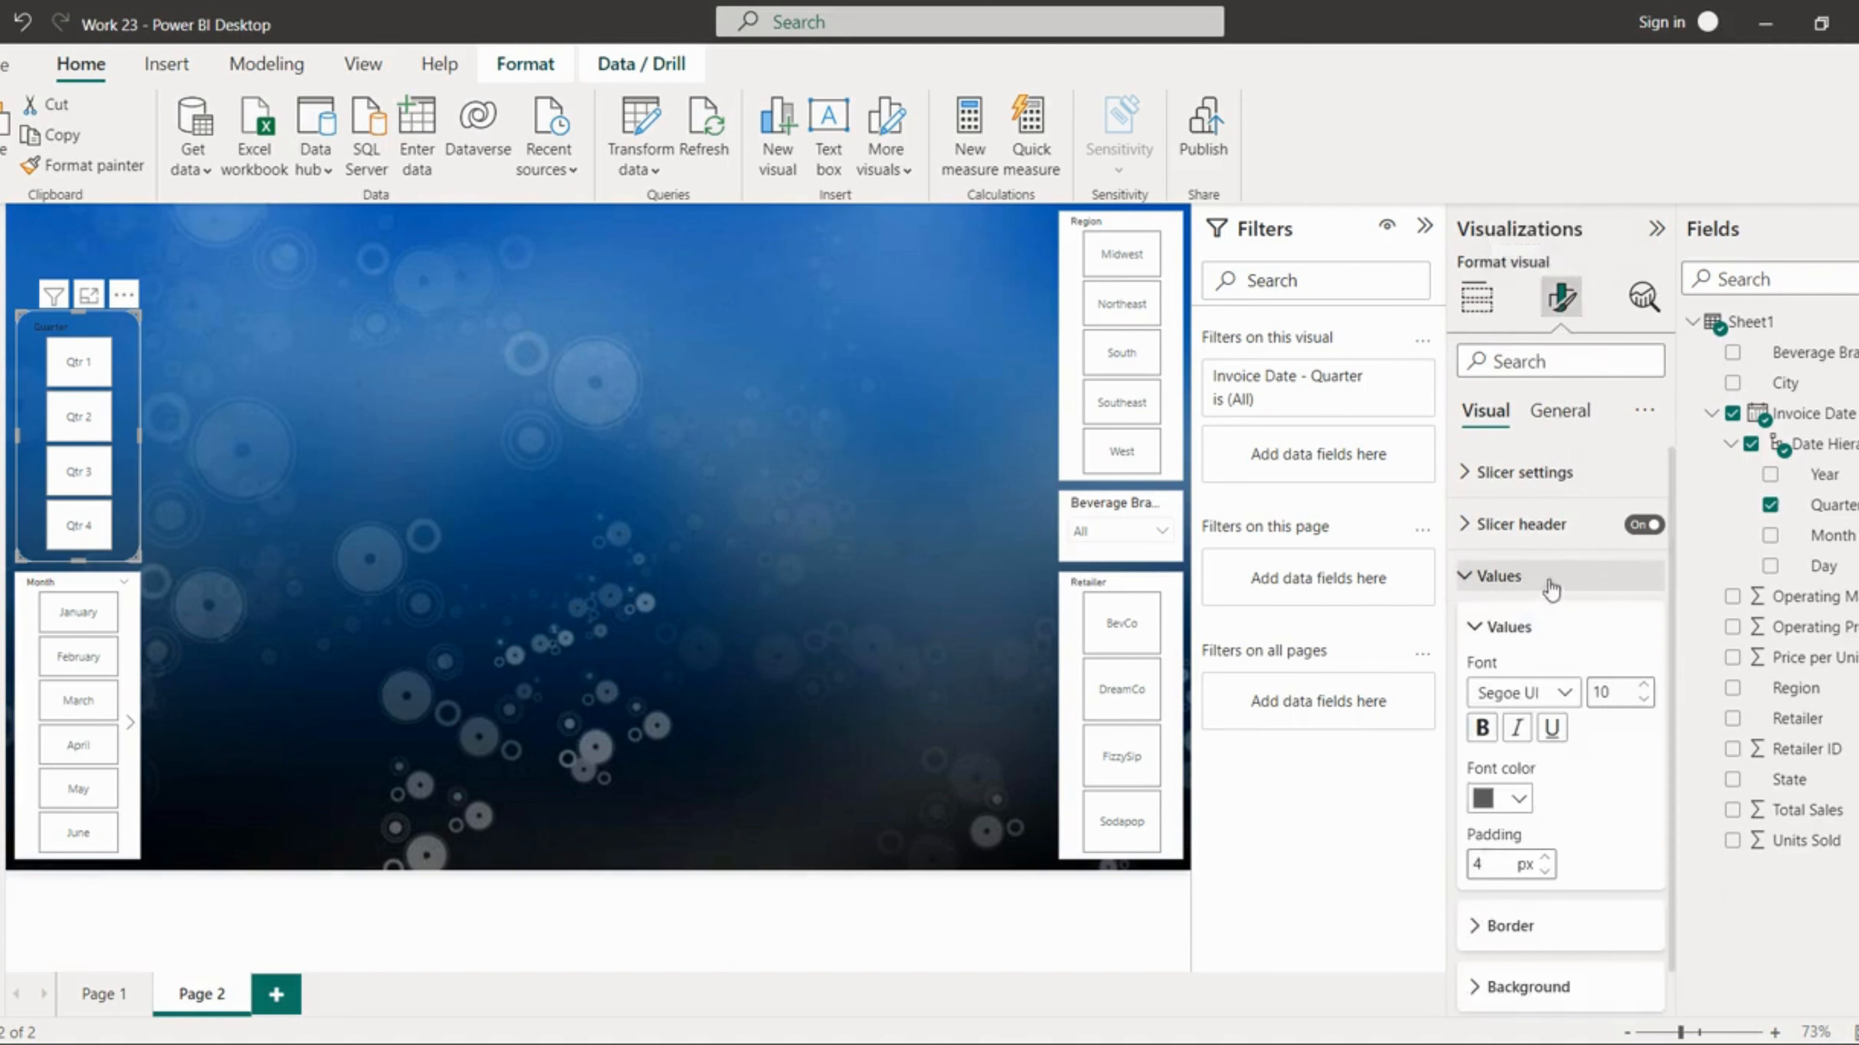
scroll(1603, 830, down, 1)
scroll(1603, 829, up, 1)
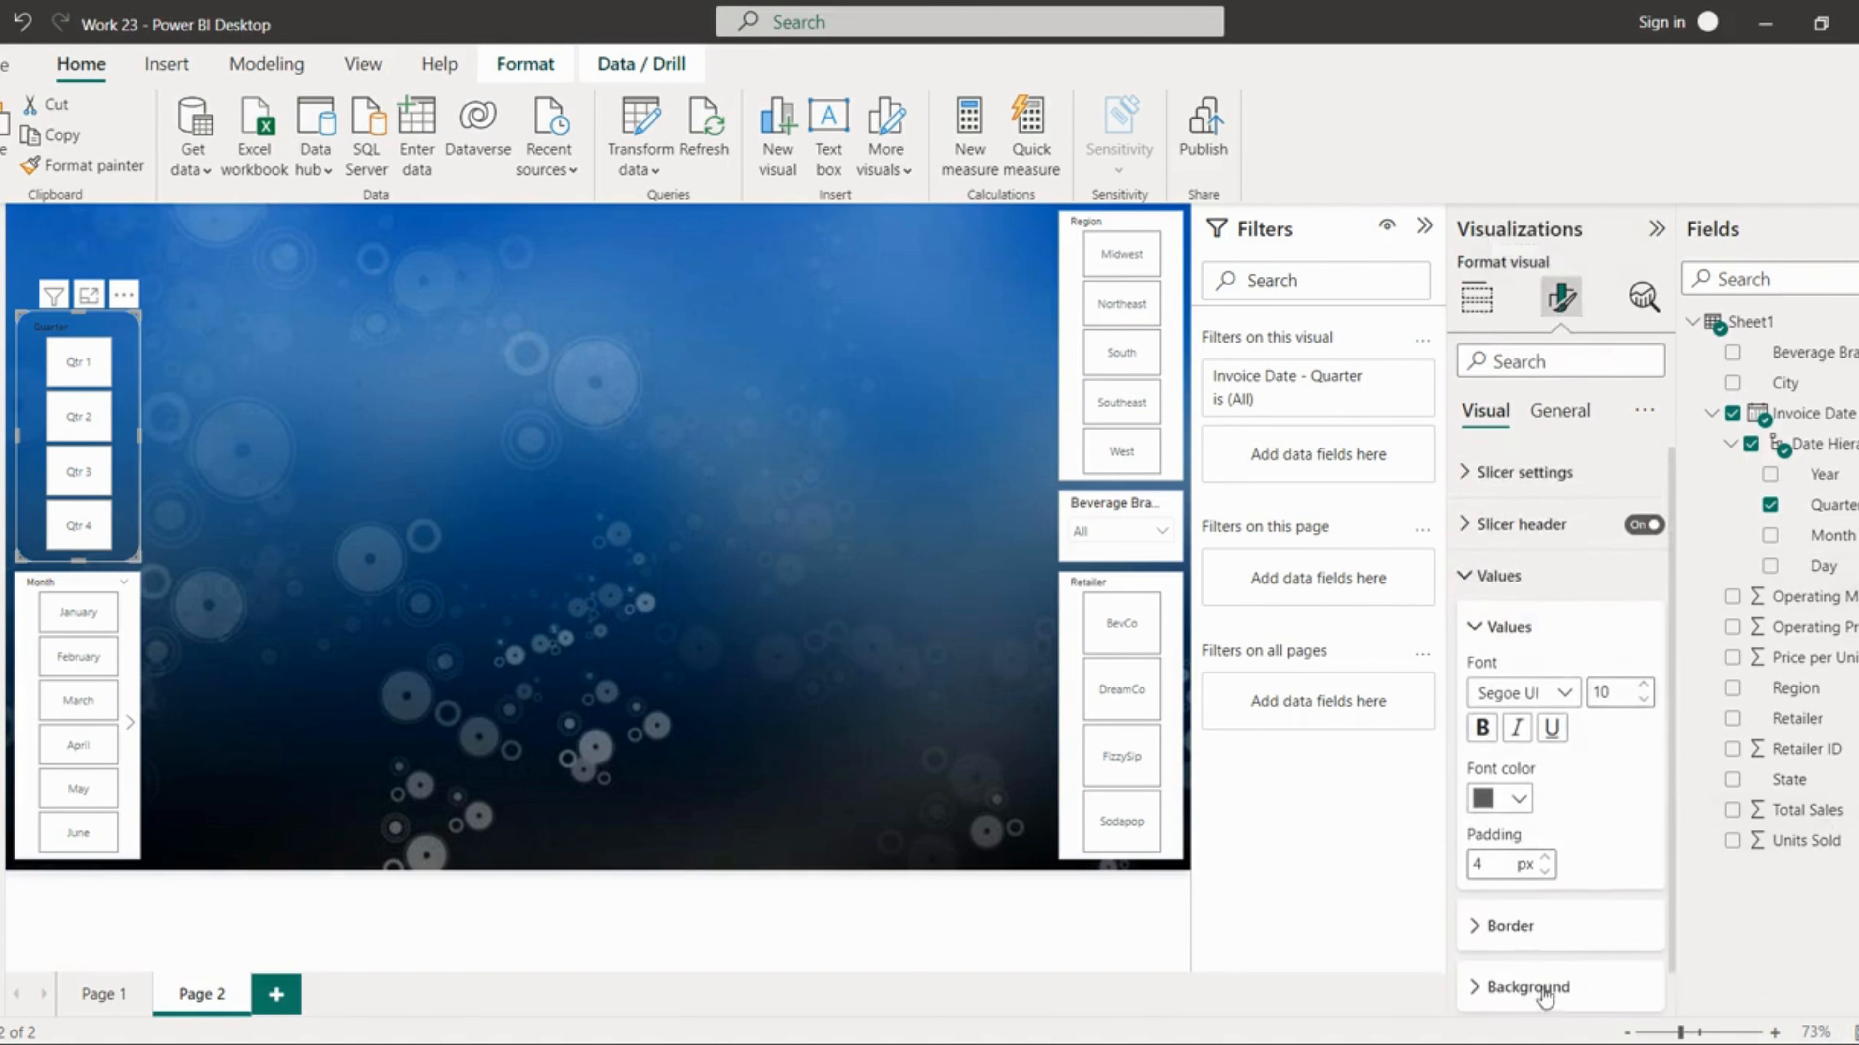
click(1536, 988)
scroll(1616, 944, down, 1)
scroll(1616, 945, up, 1)
scroll(1564, 1007, down, 1)
click(1518, 970)
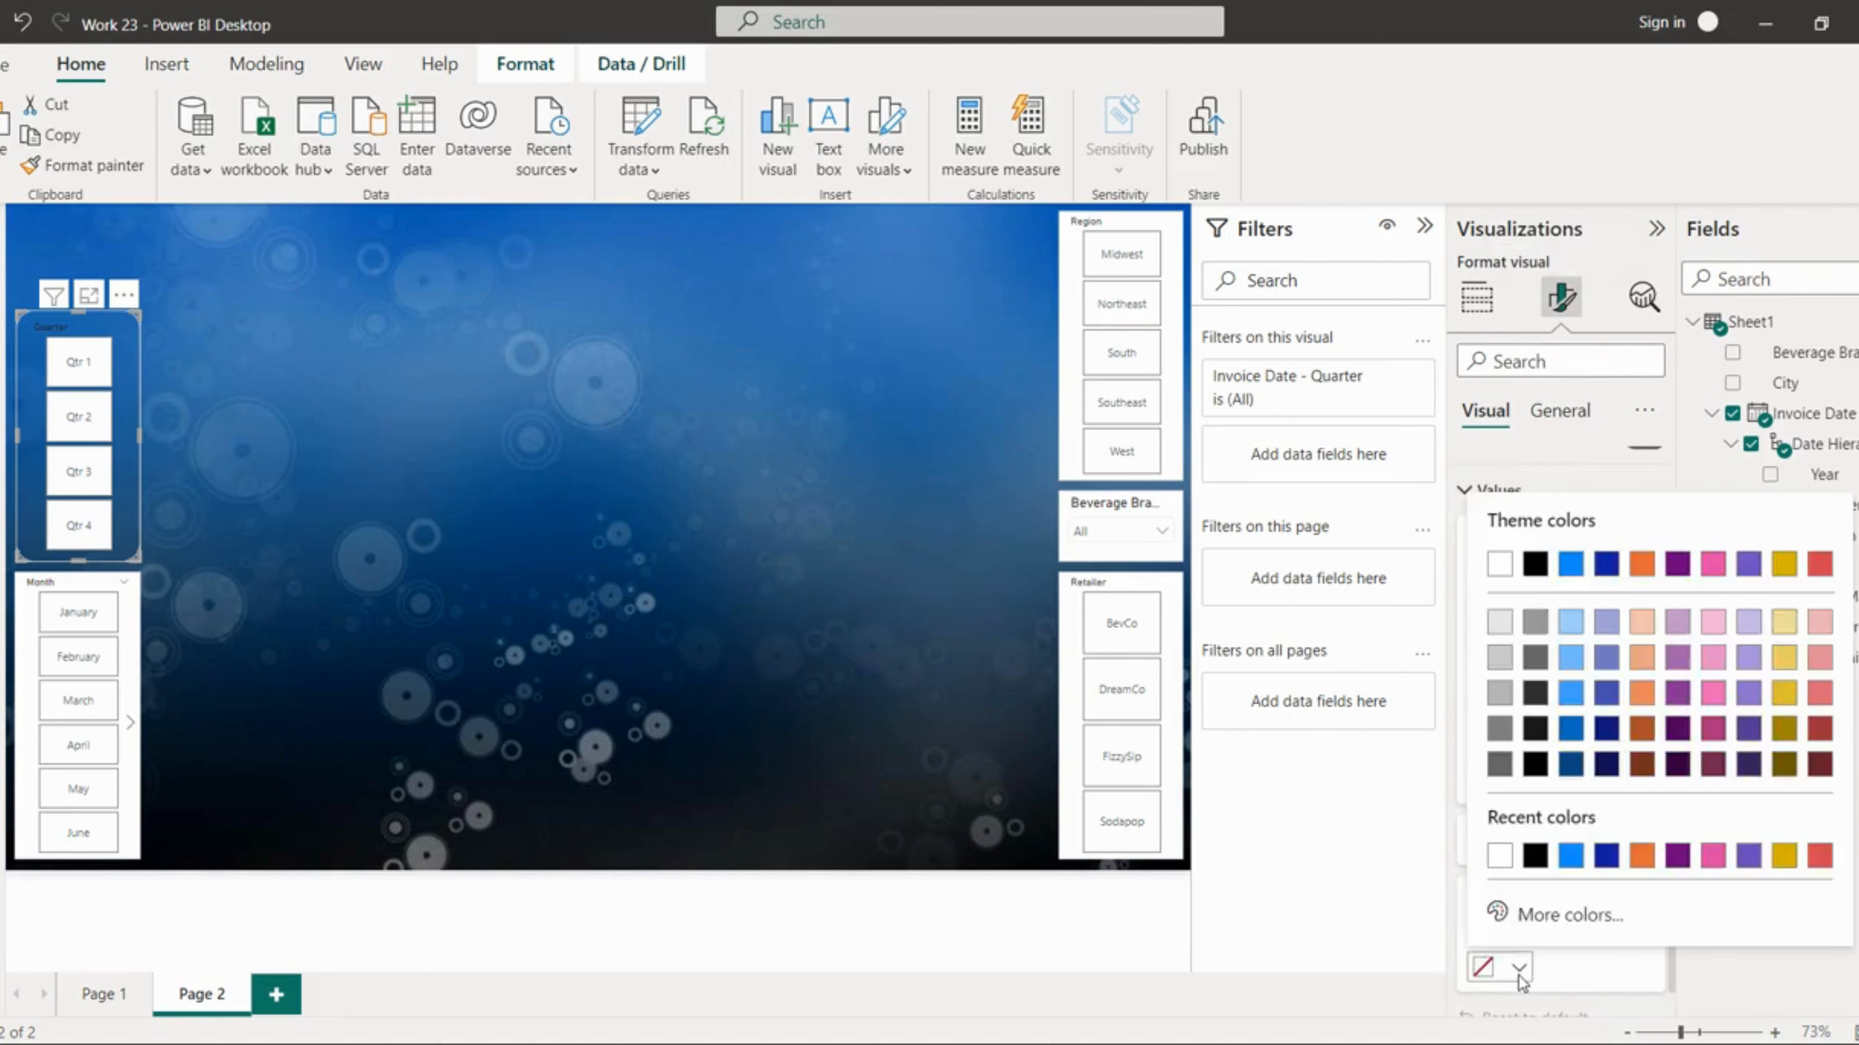
click(1642, 699)
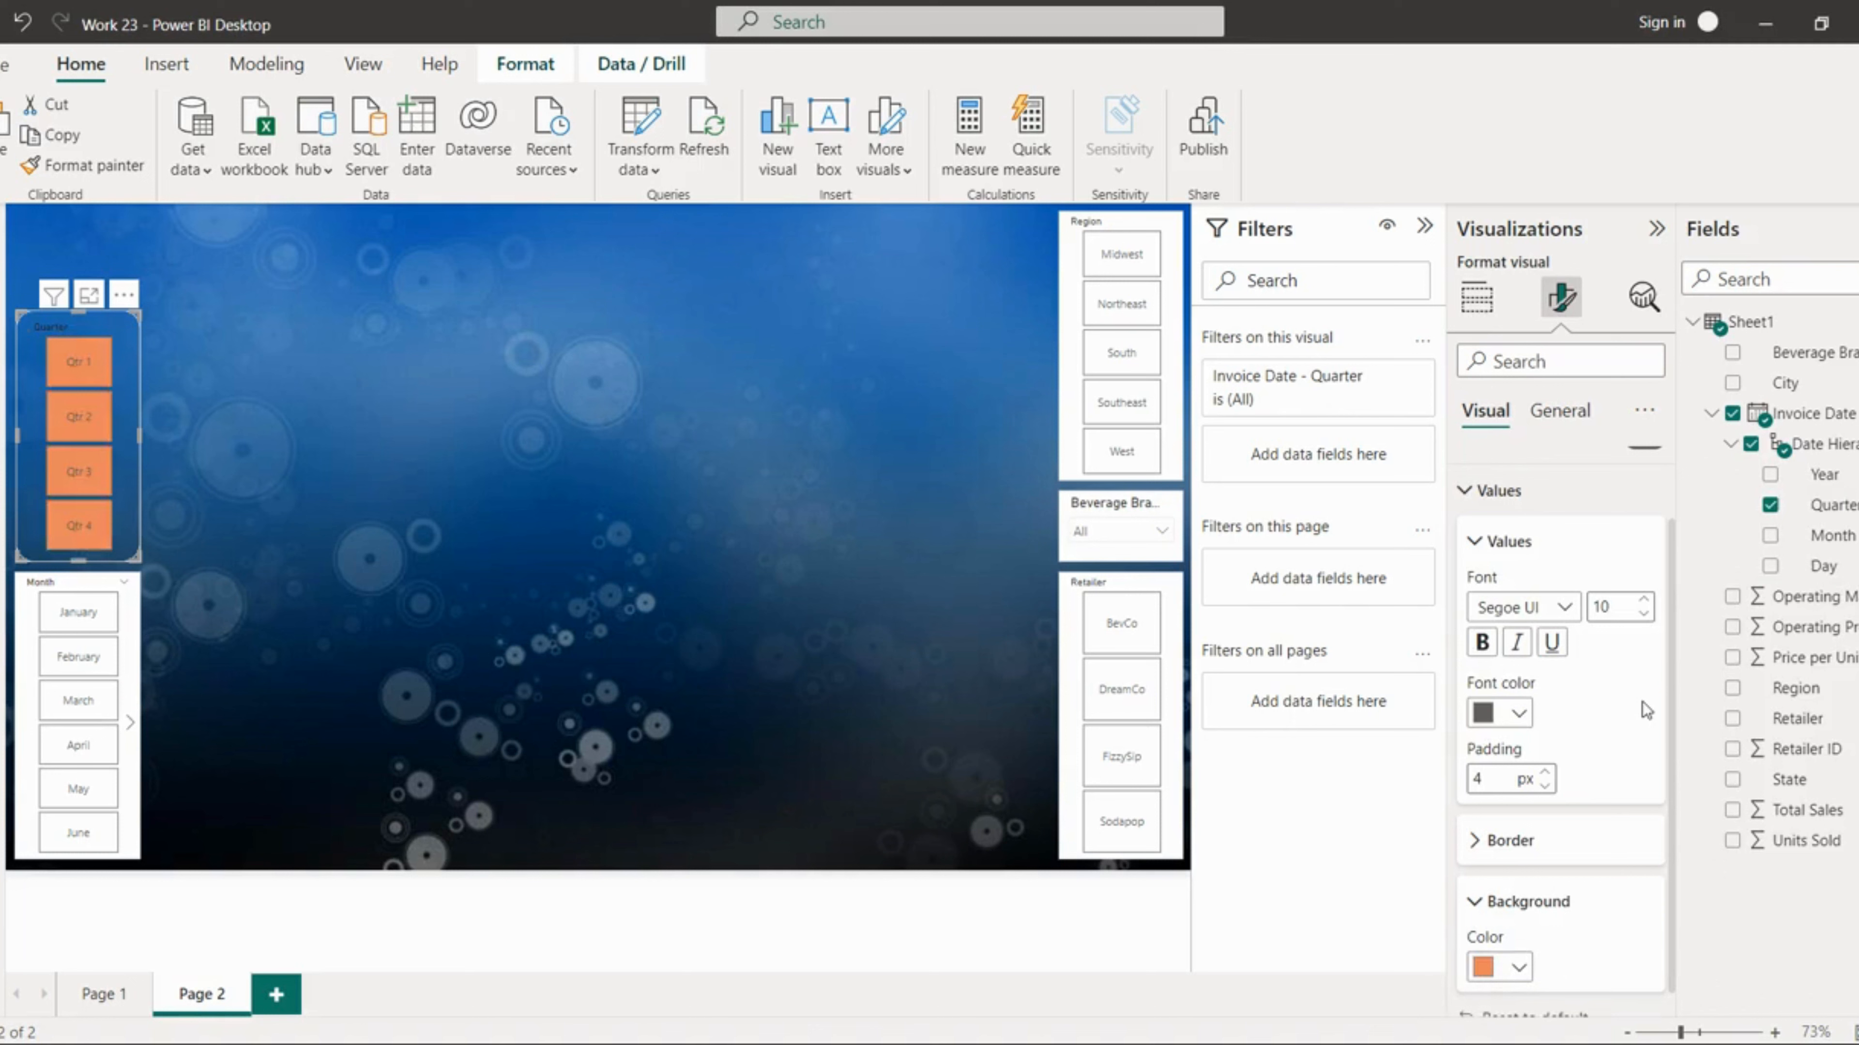
Step: Make the Quarter slicer's value text bold and black
click(1553, 908)
click(1510, 586)
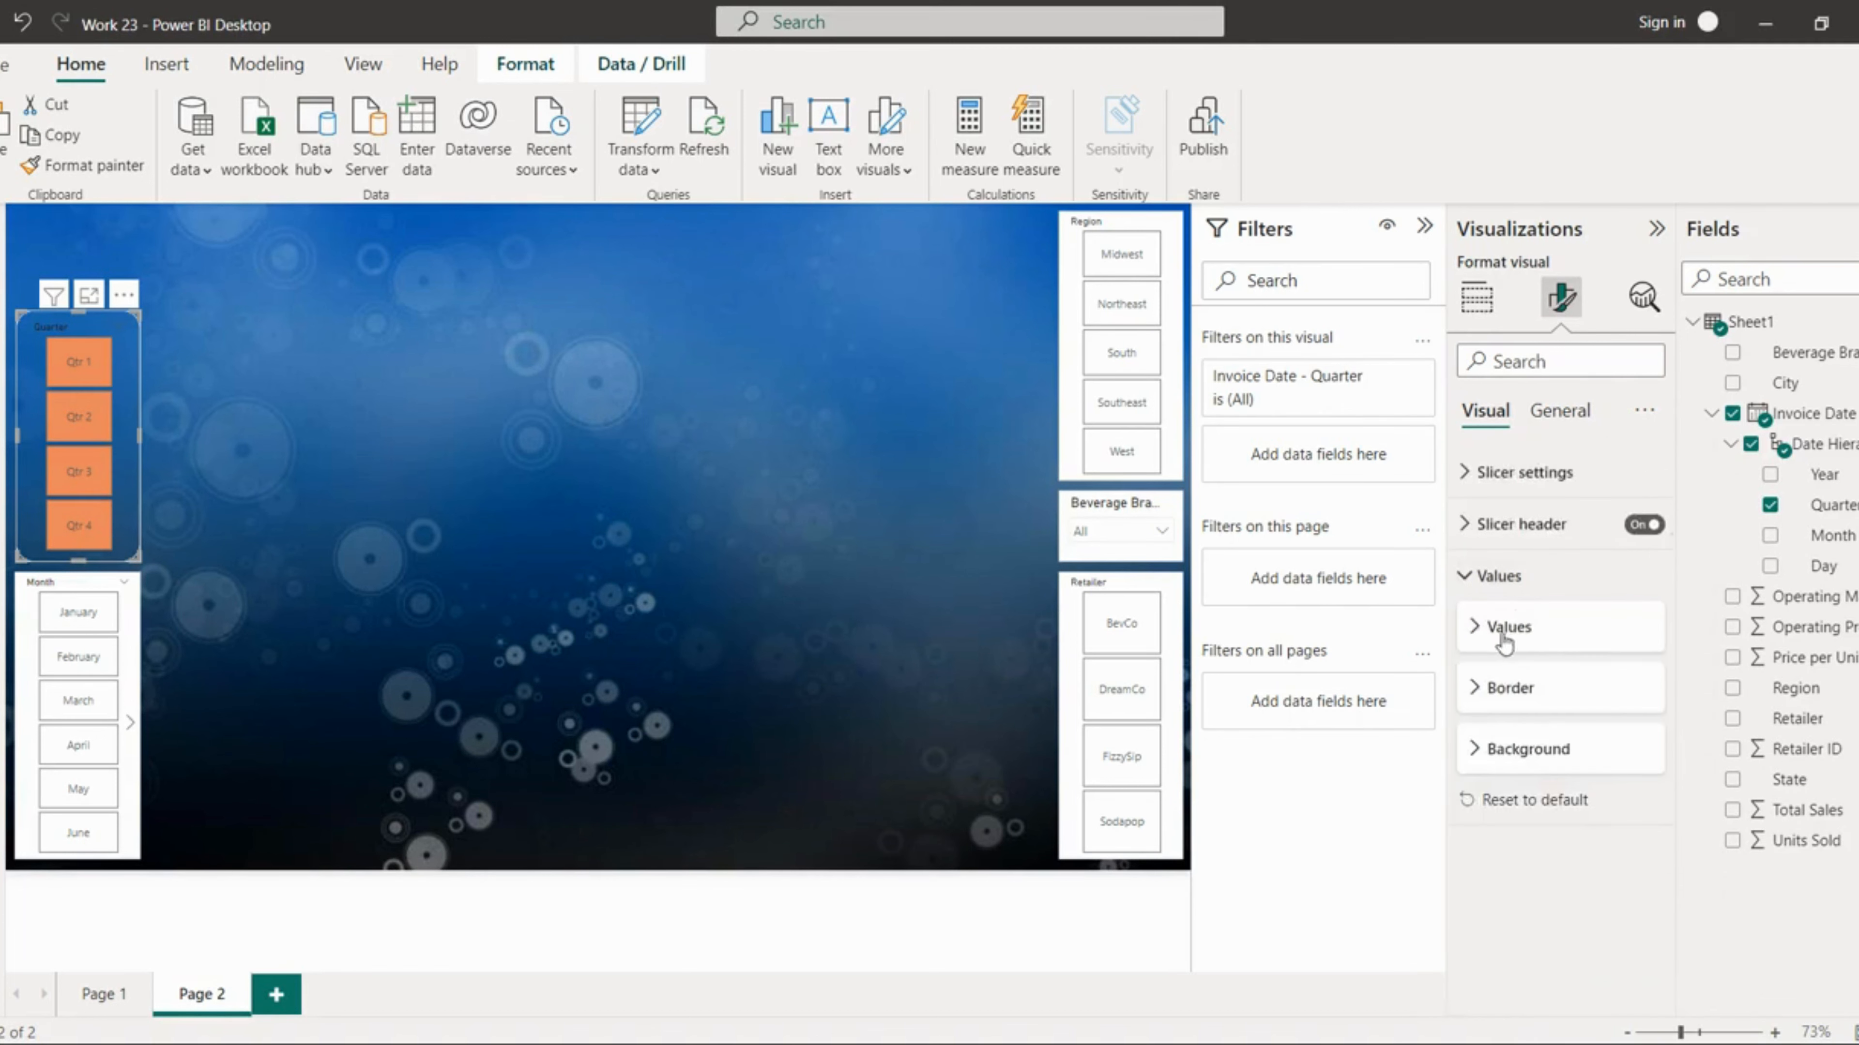
click(1510, 626)
click(1481, 727)
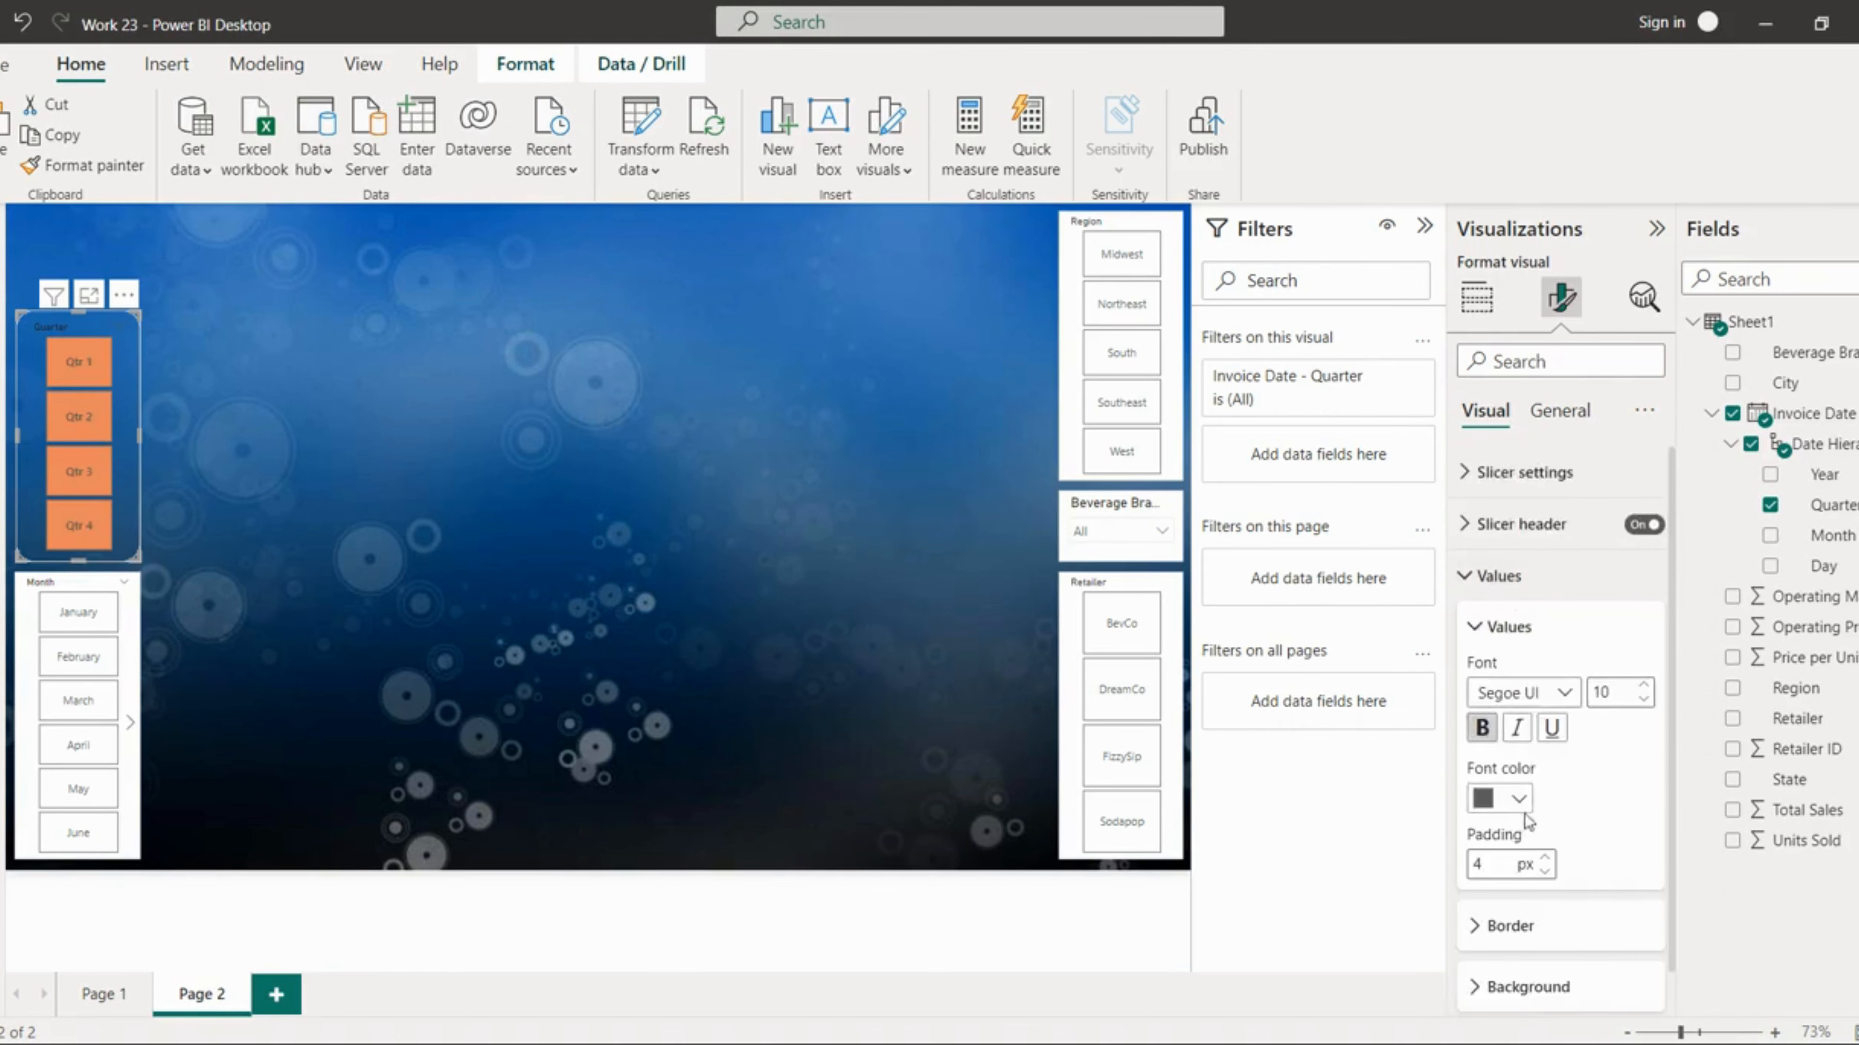
click(1508, 798)
click(1570, 691)
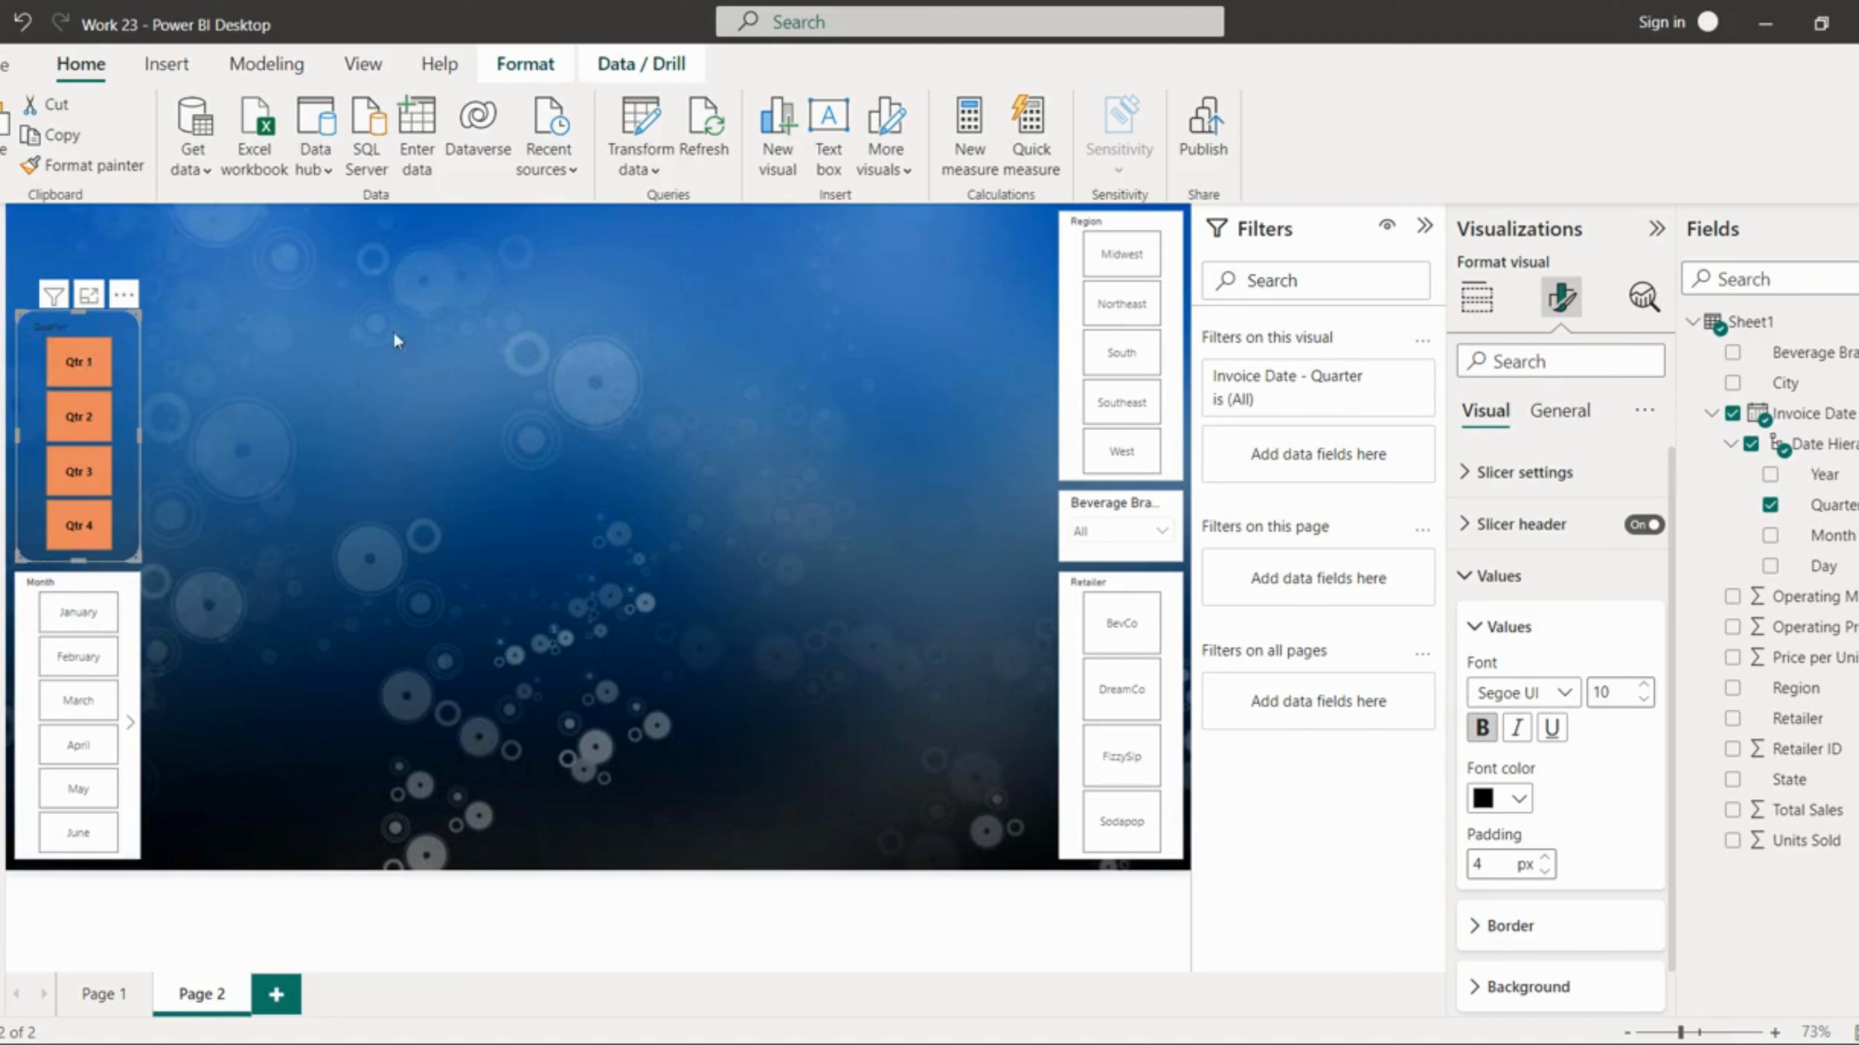
Step: Make the Quarter slicer's header text bold with a gold font color
click(1485, 627)
click(1522, 527)
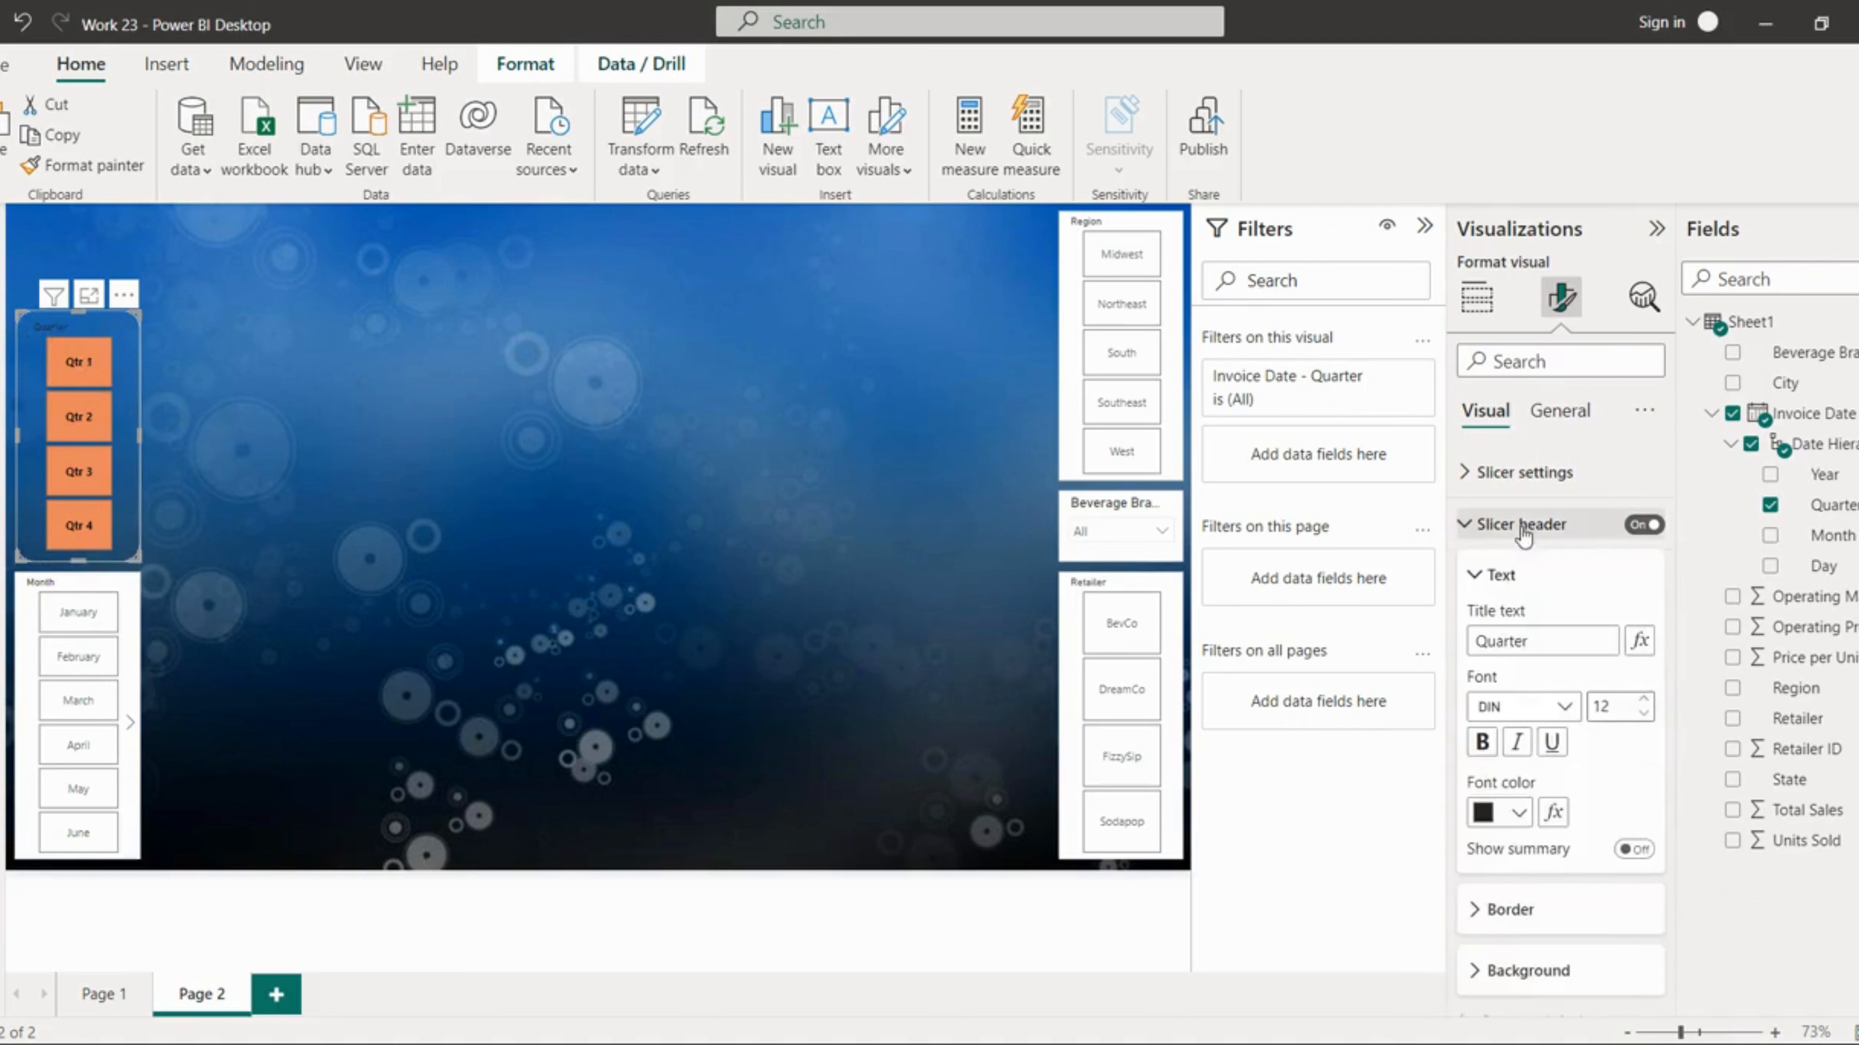
scroll(1524, 528, down, 3)
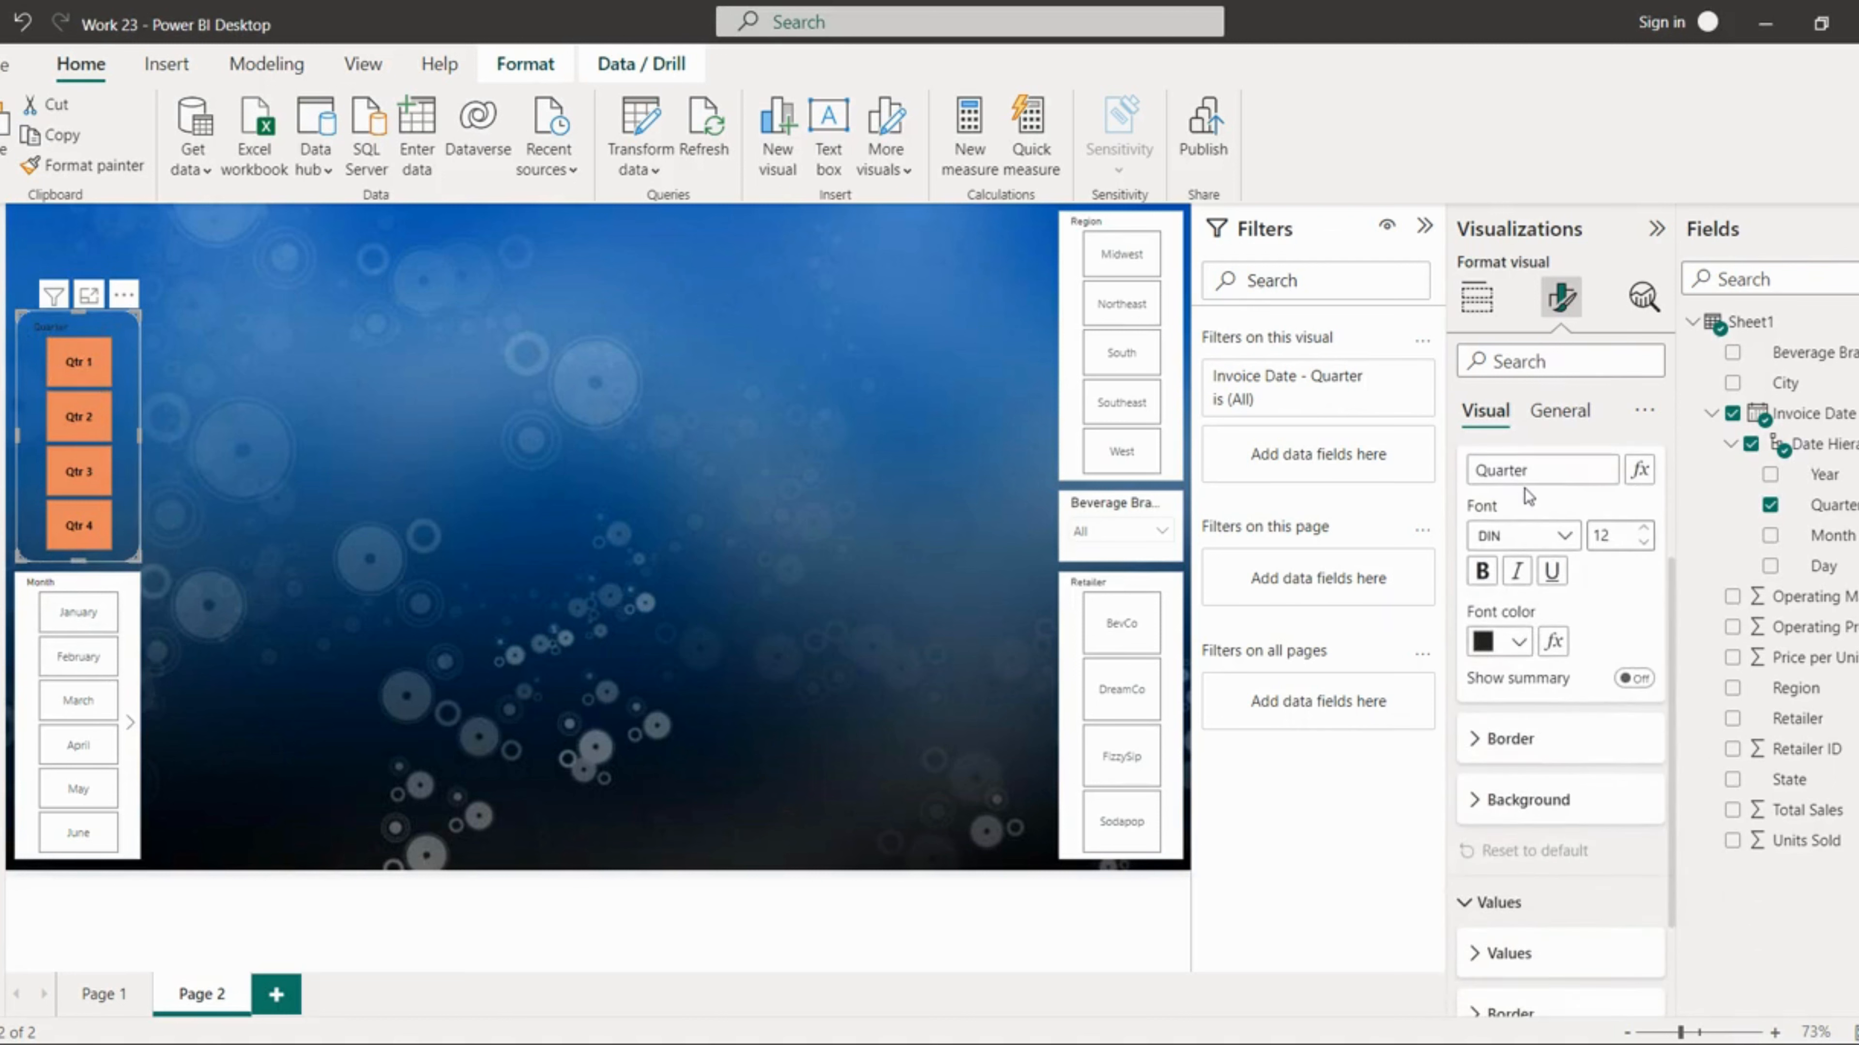
click(1482, 572)
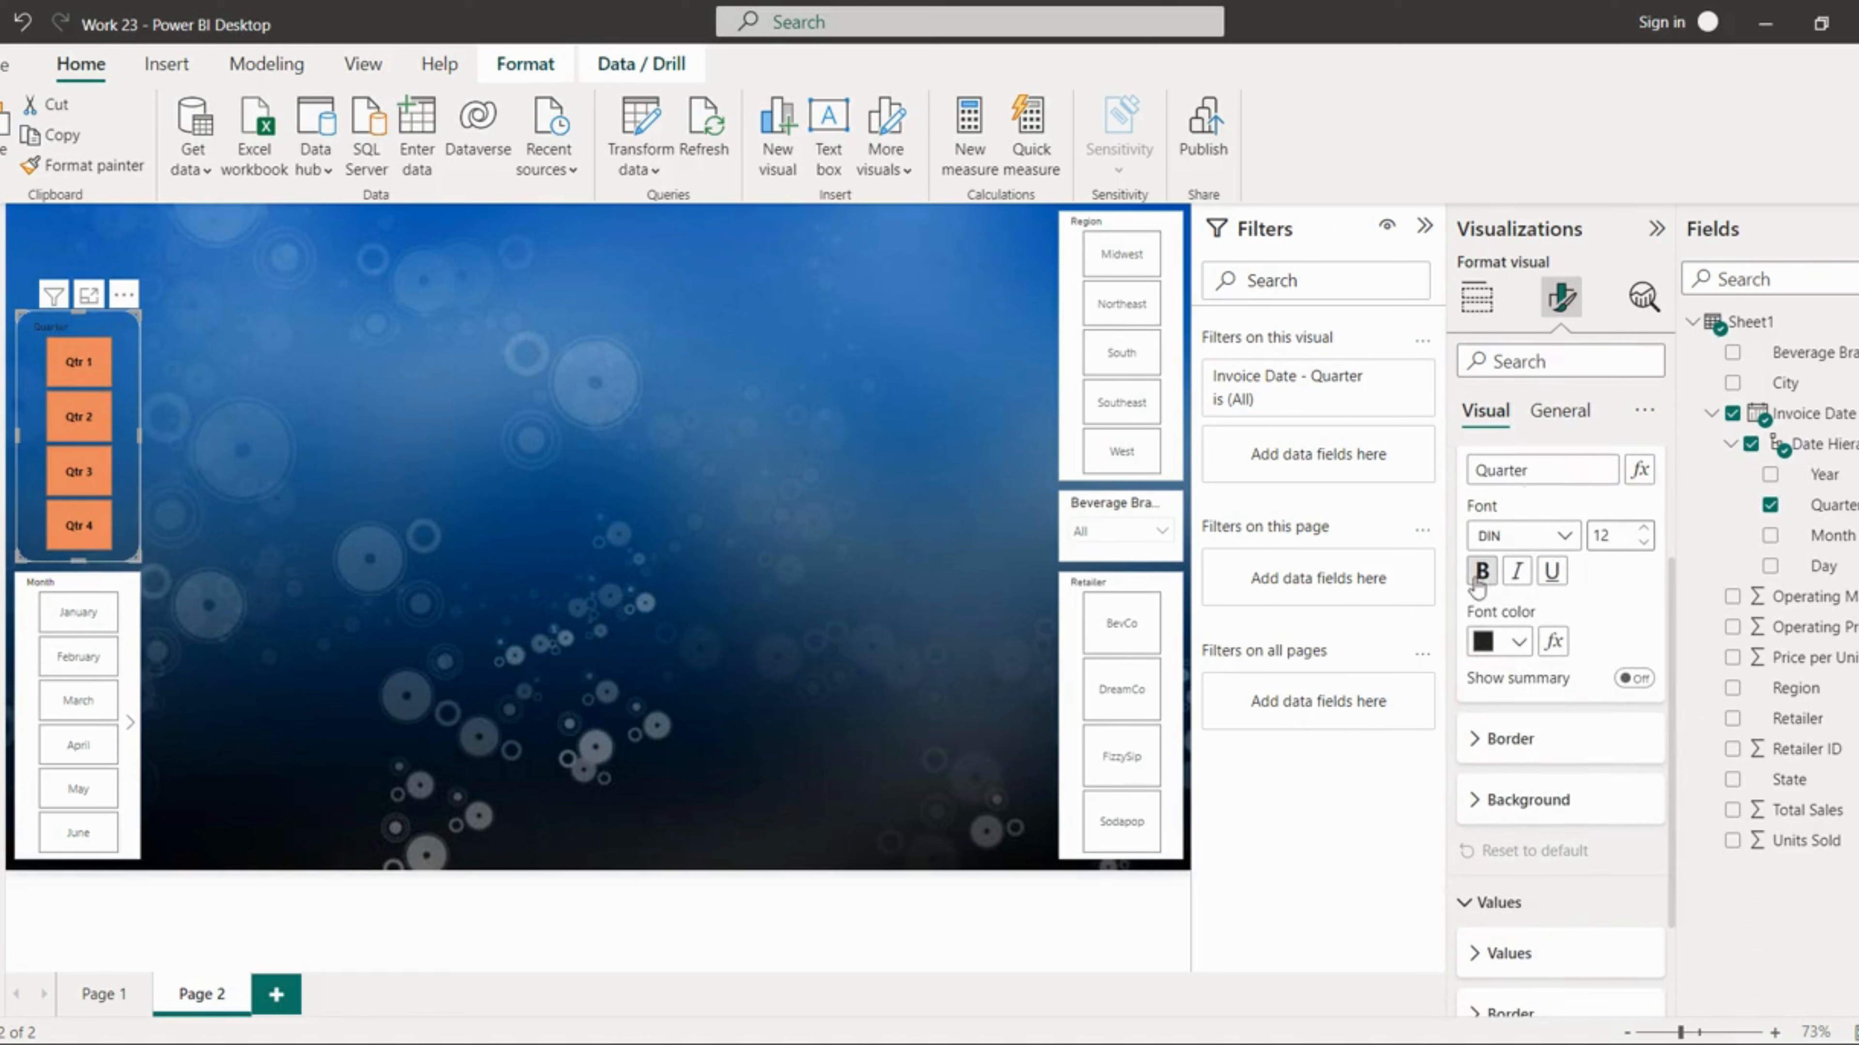
click(1518, 643)
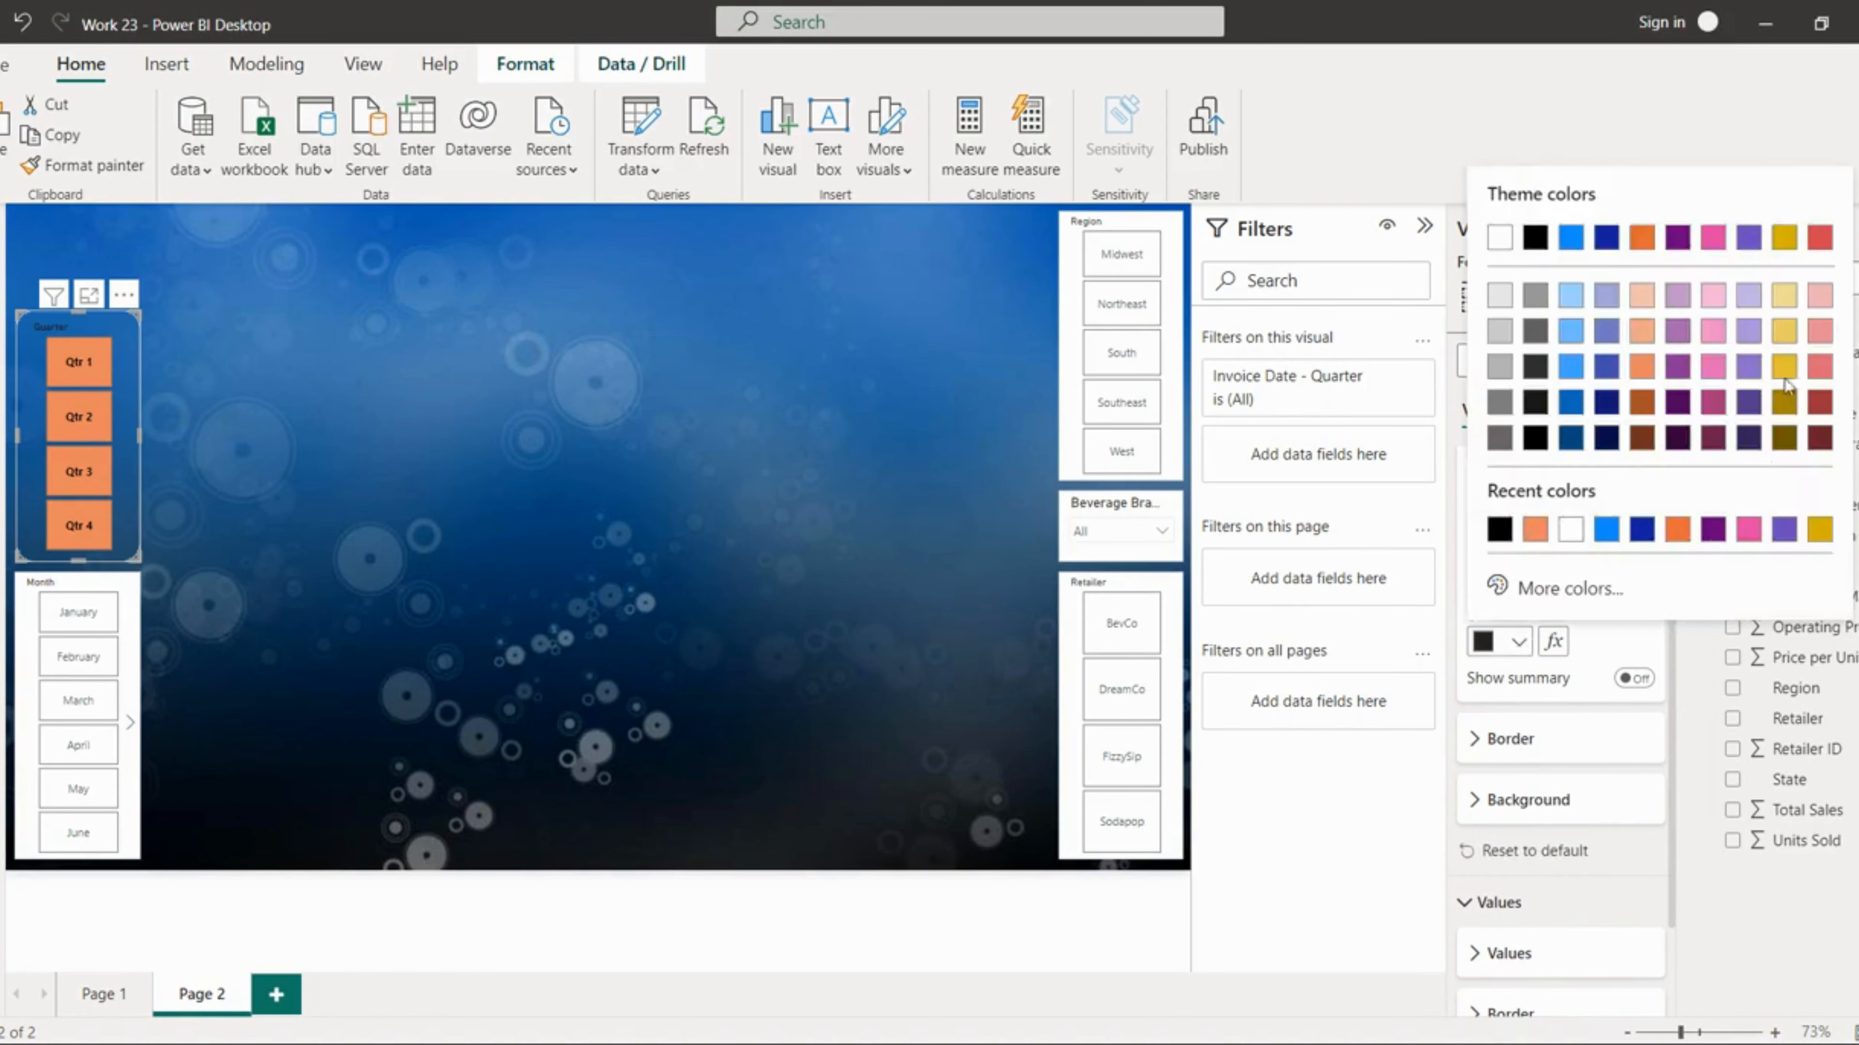
click(1783, 336)
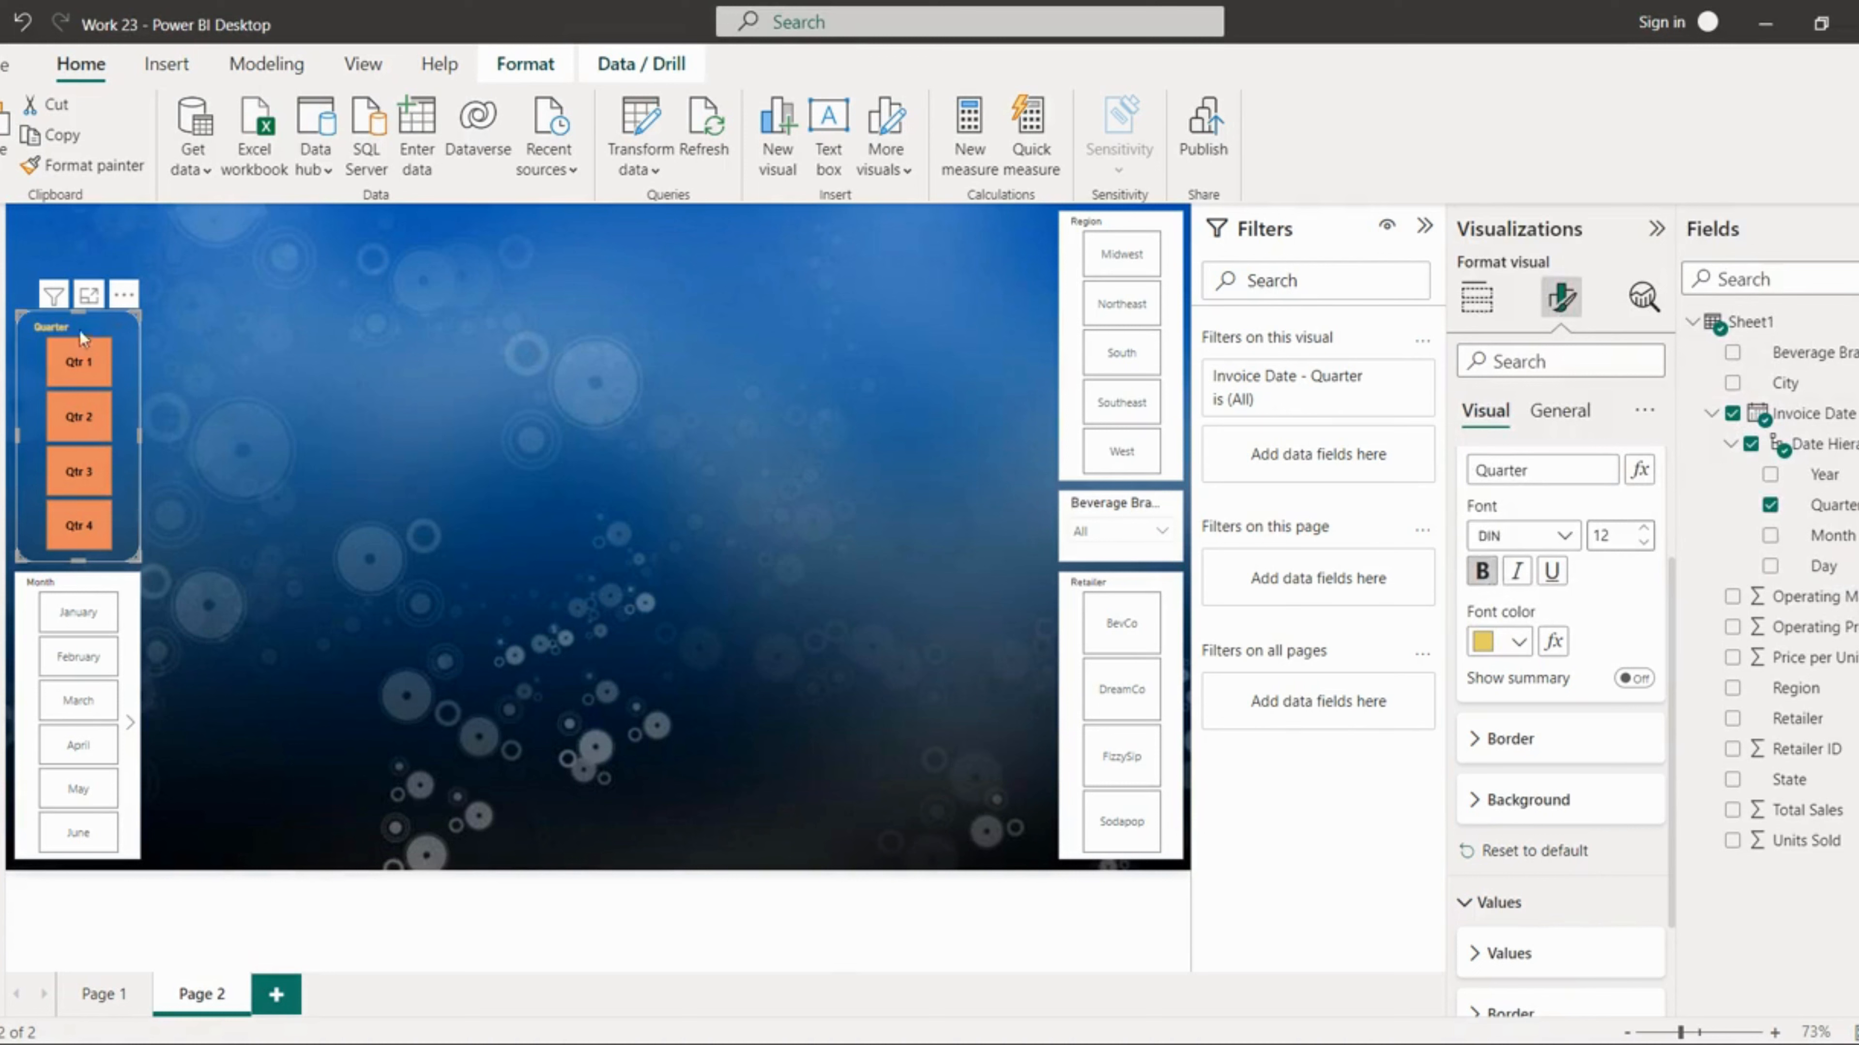
Step: Copy the Quarter slicer's formatting onto the Month slicer with Format Painter
click(274, 447)
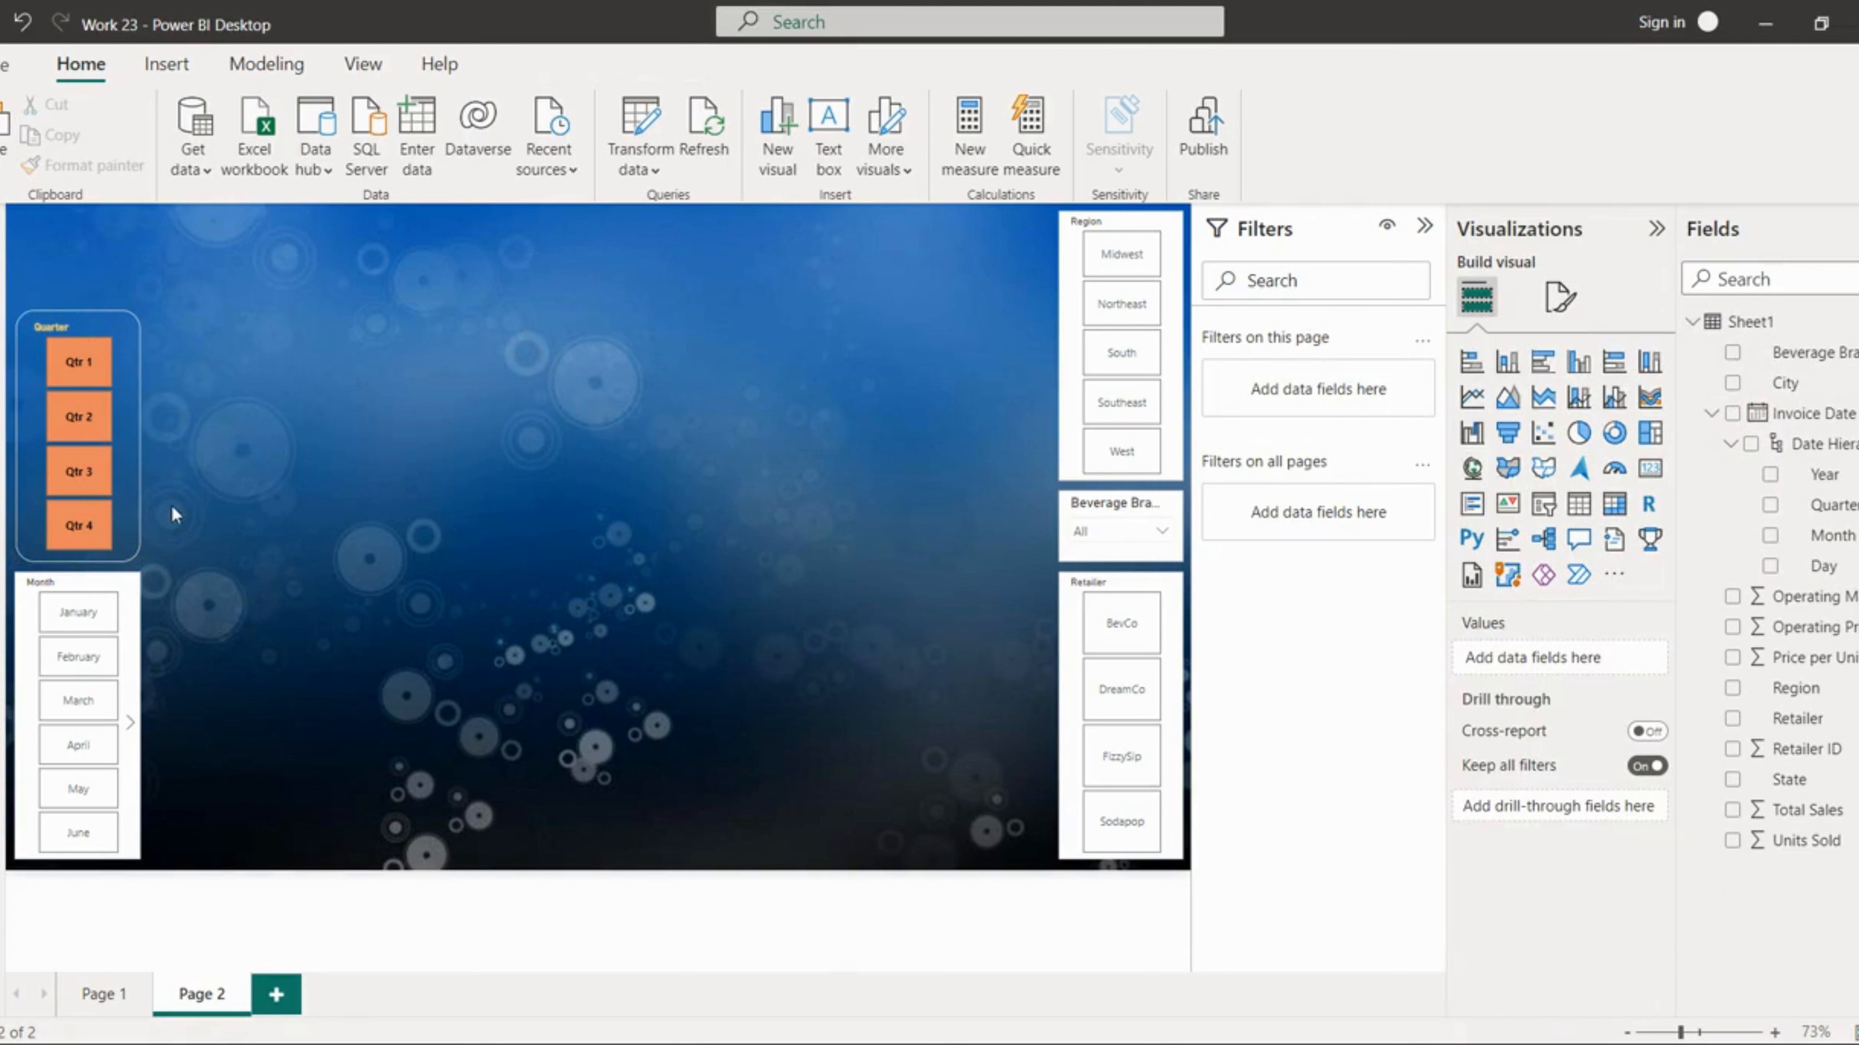
click(129, 491)
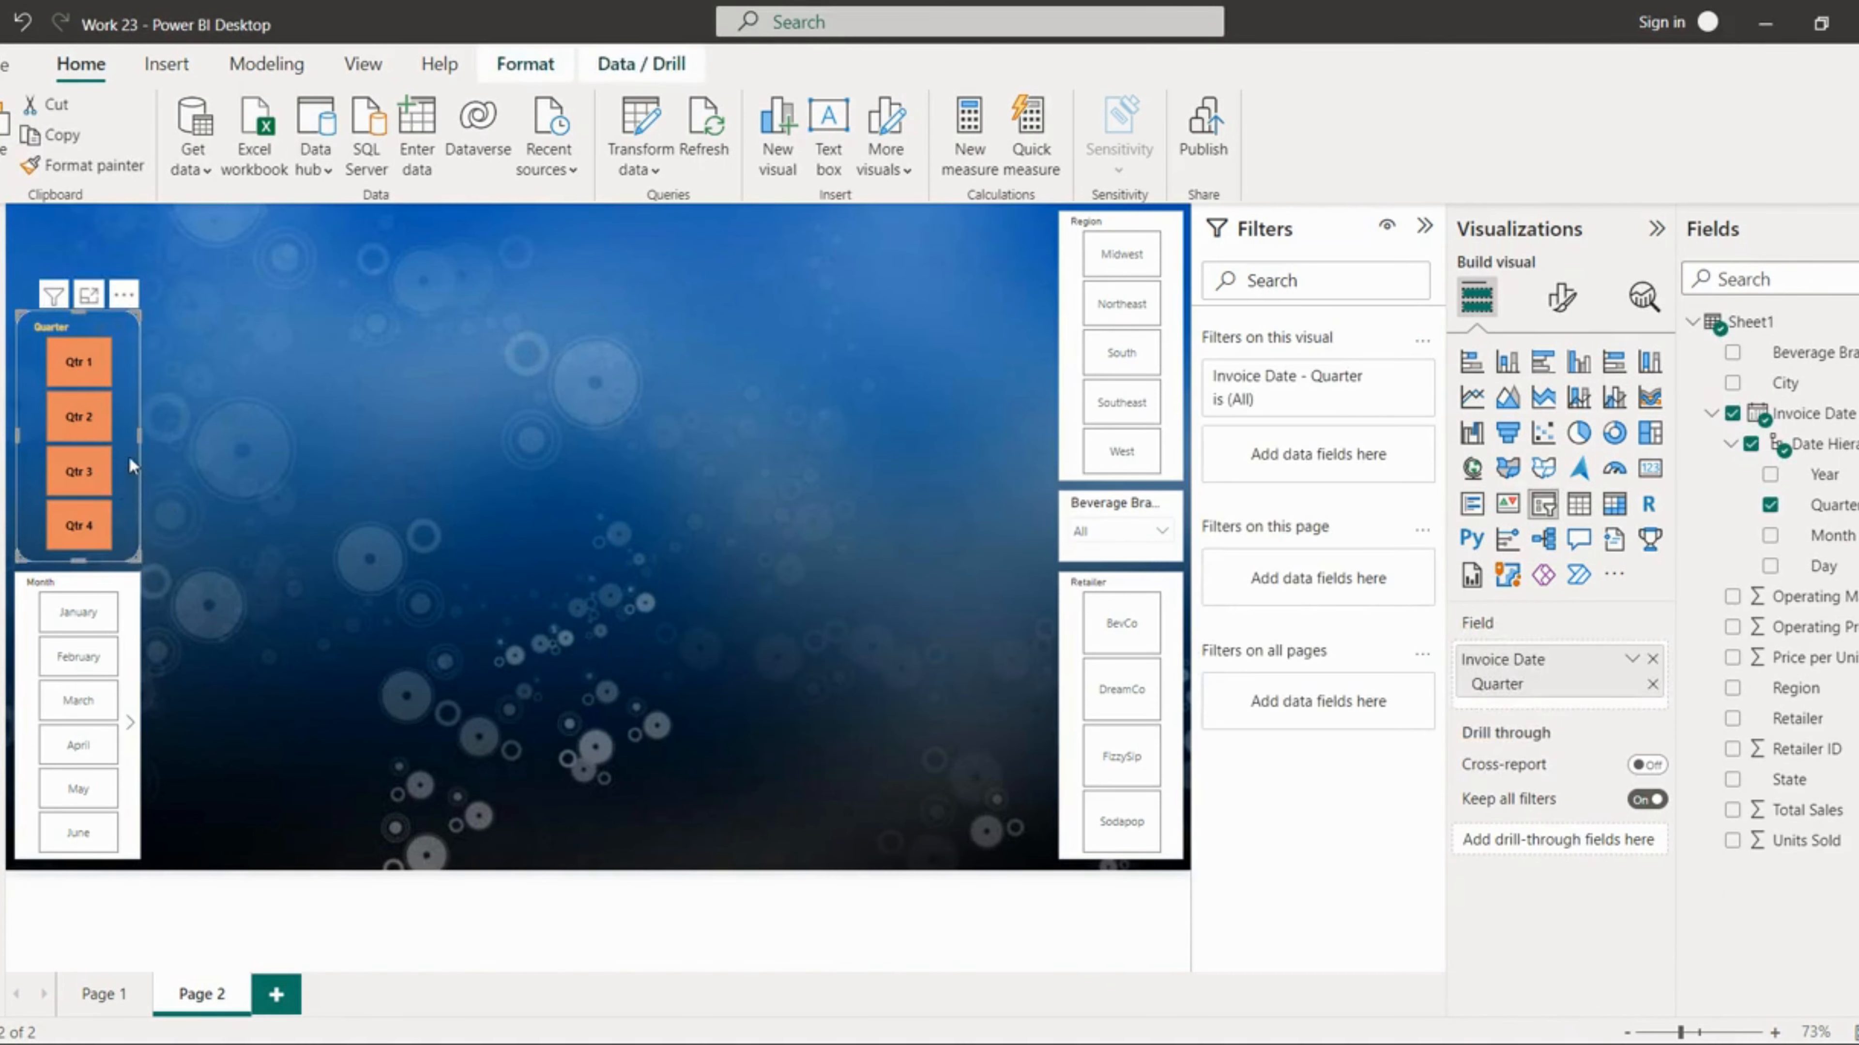
click(459, 525)
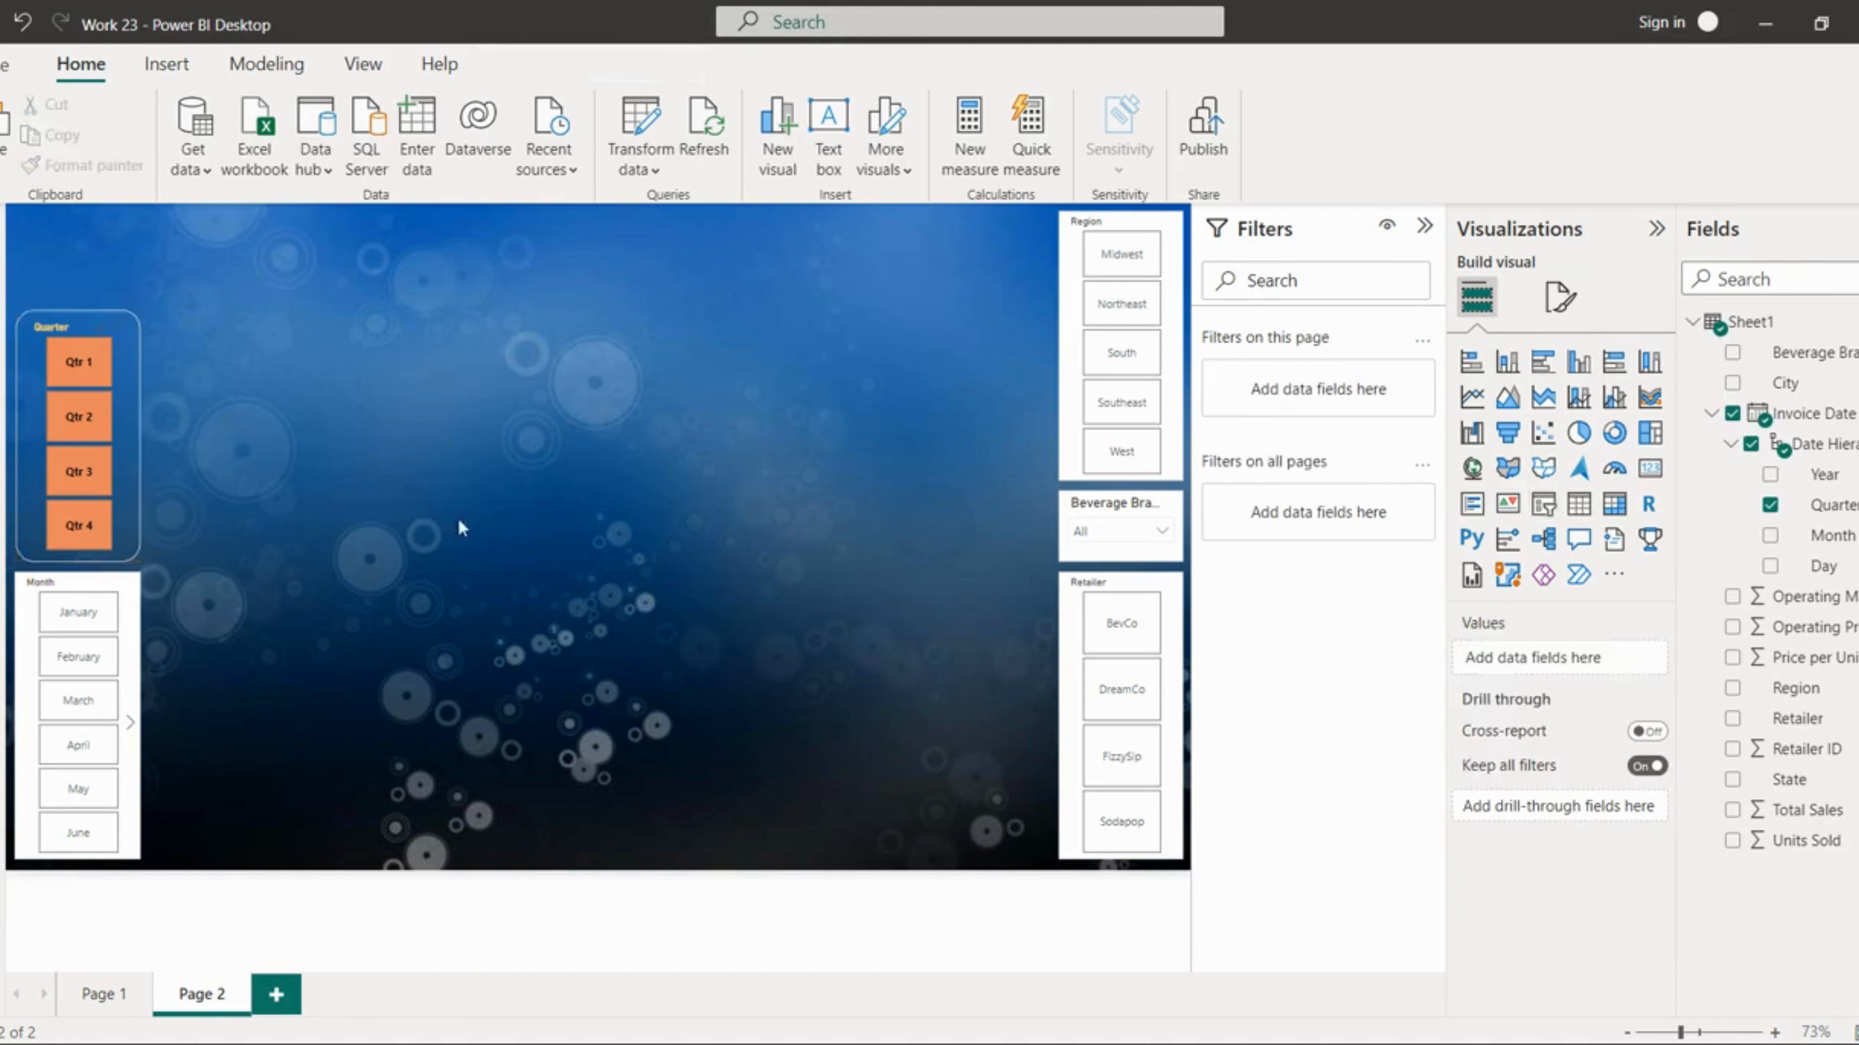
click(126, 471)
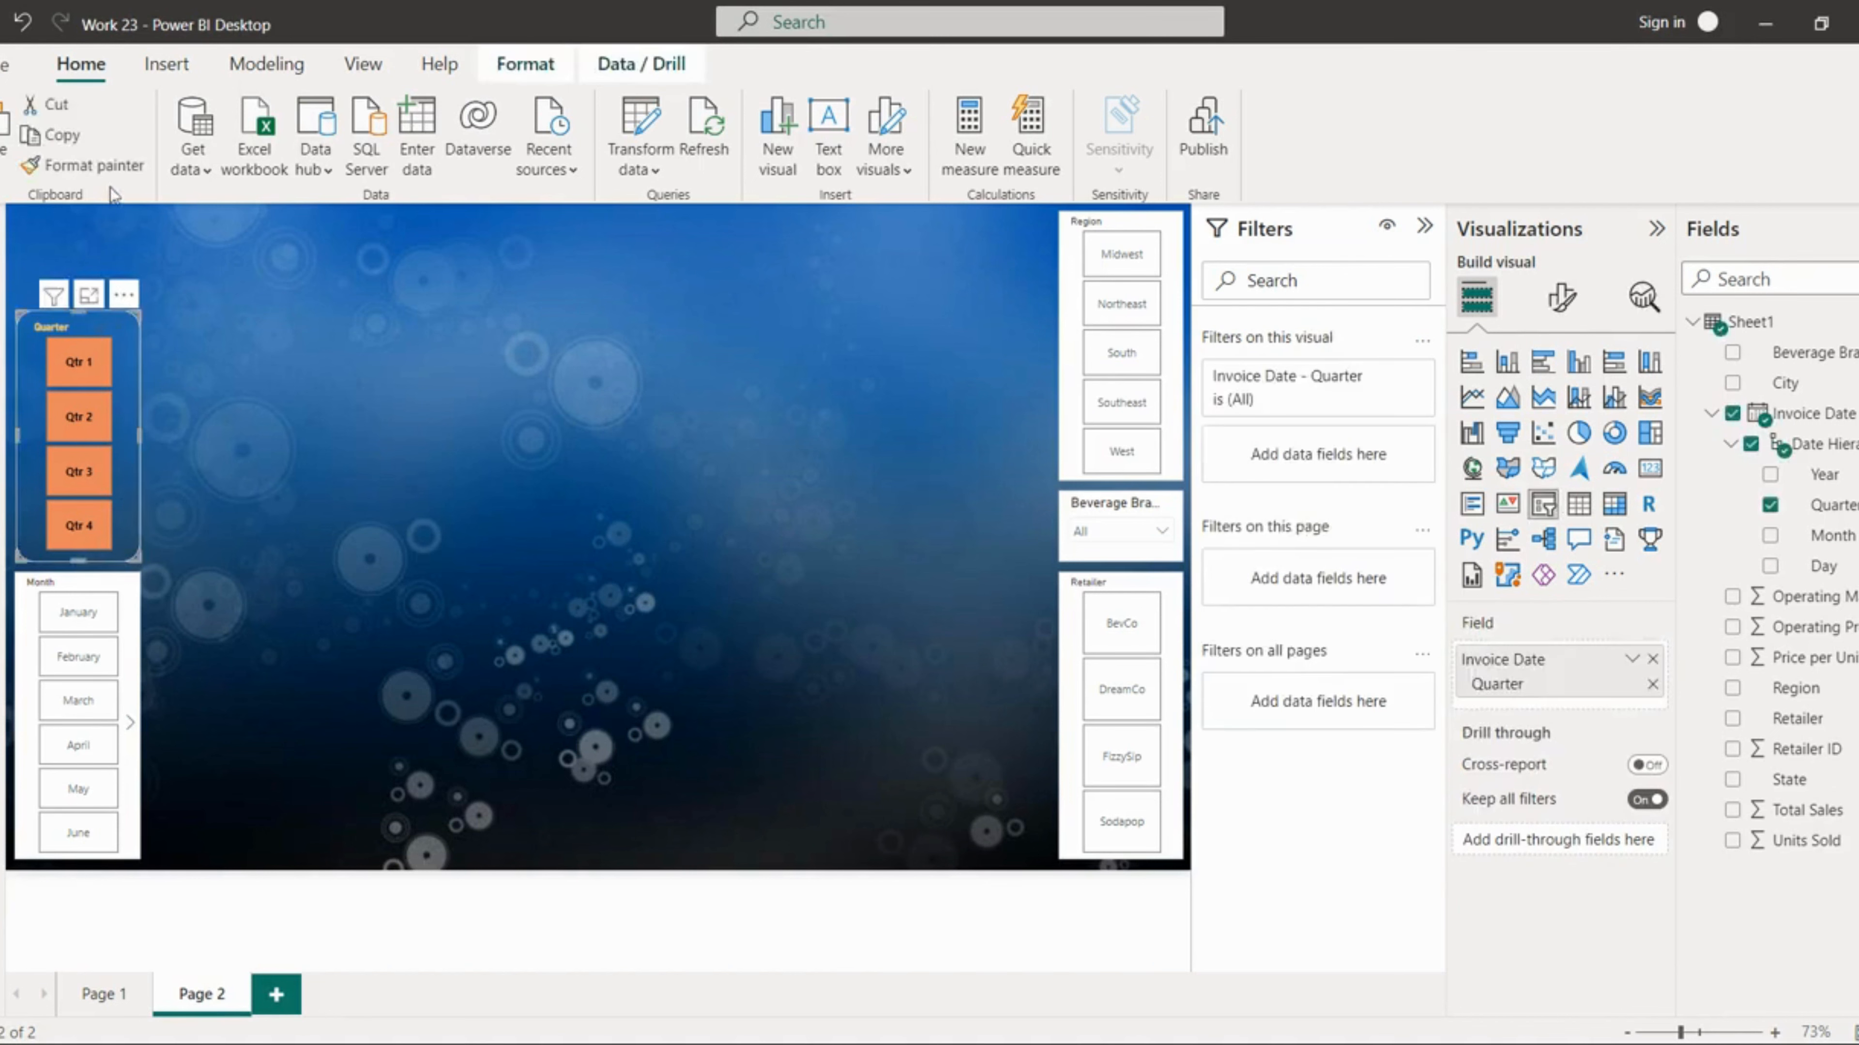
click(101, 167)
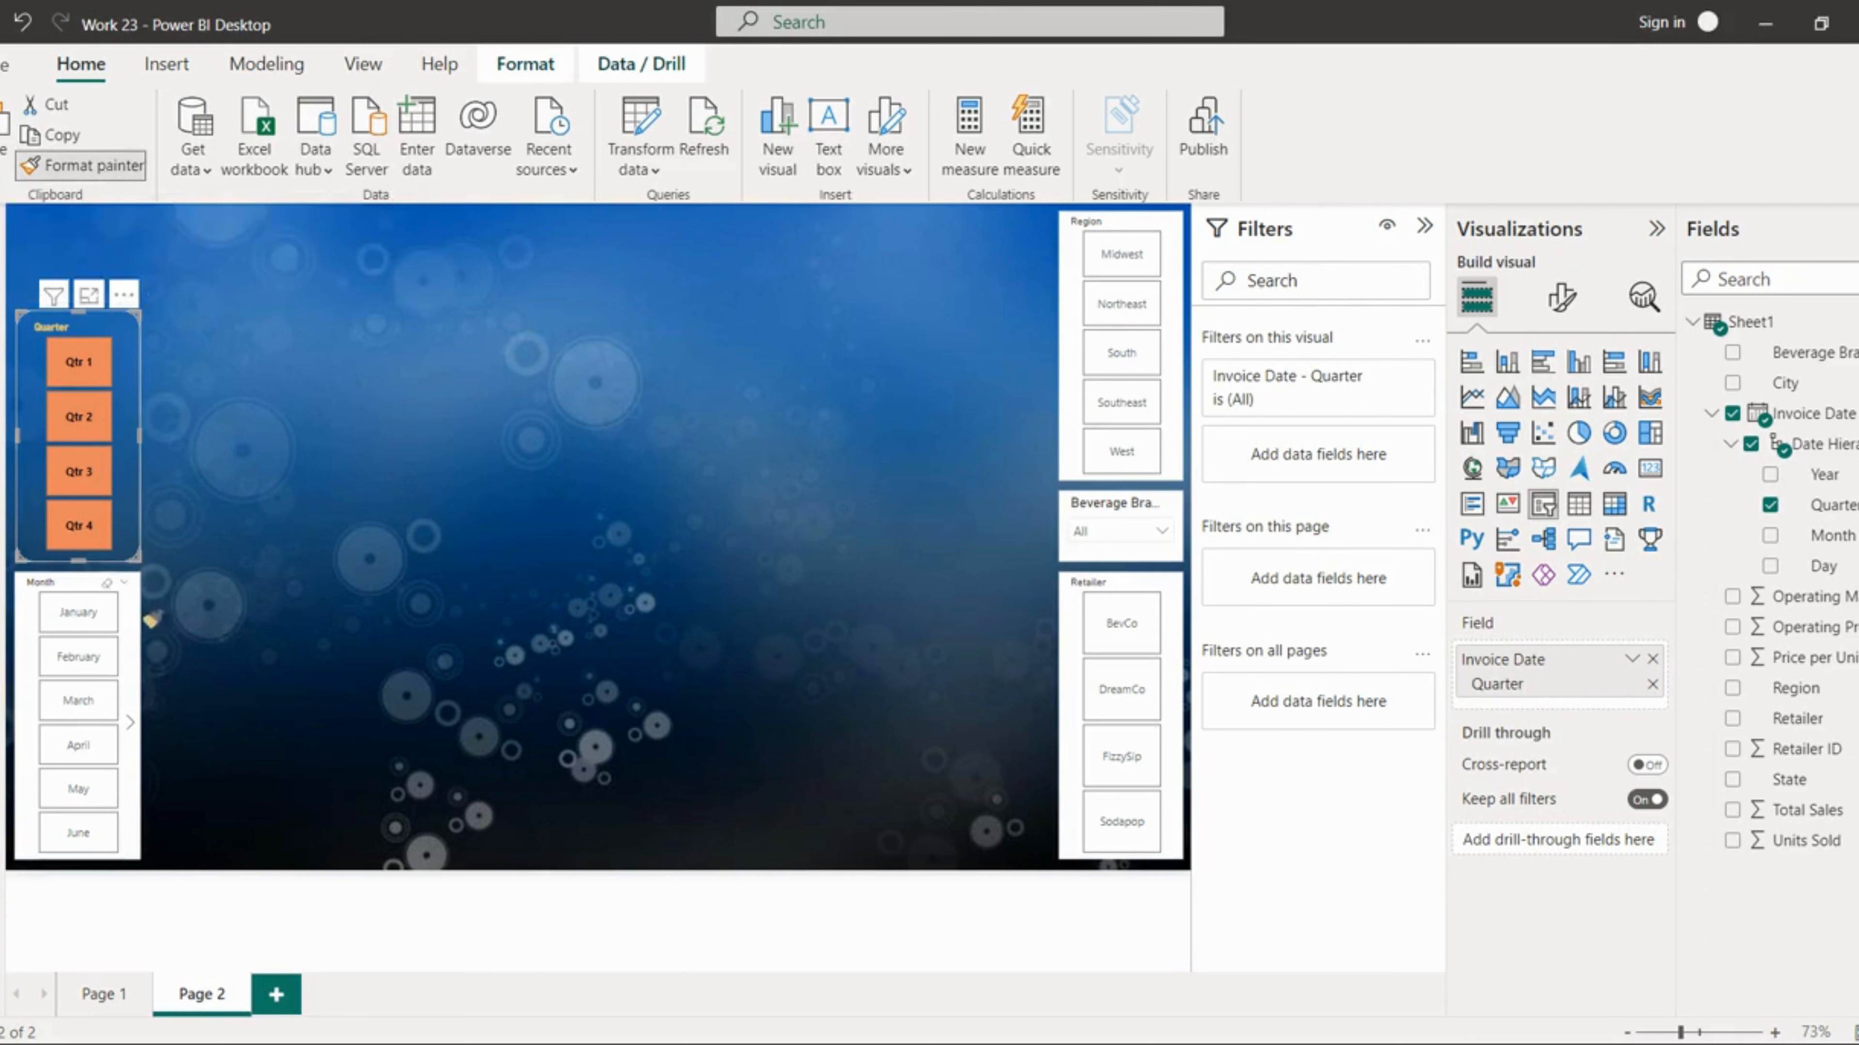
click(125, 636)
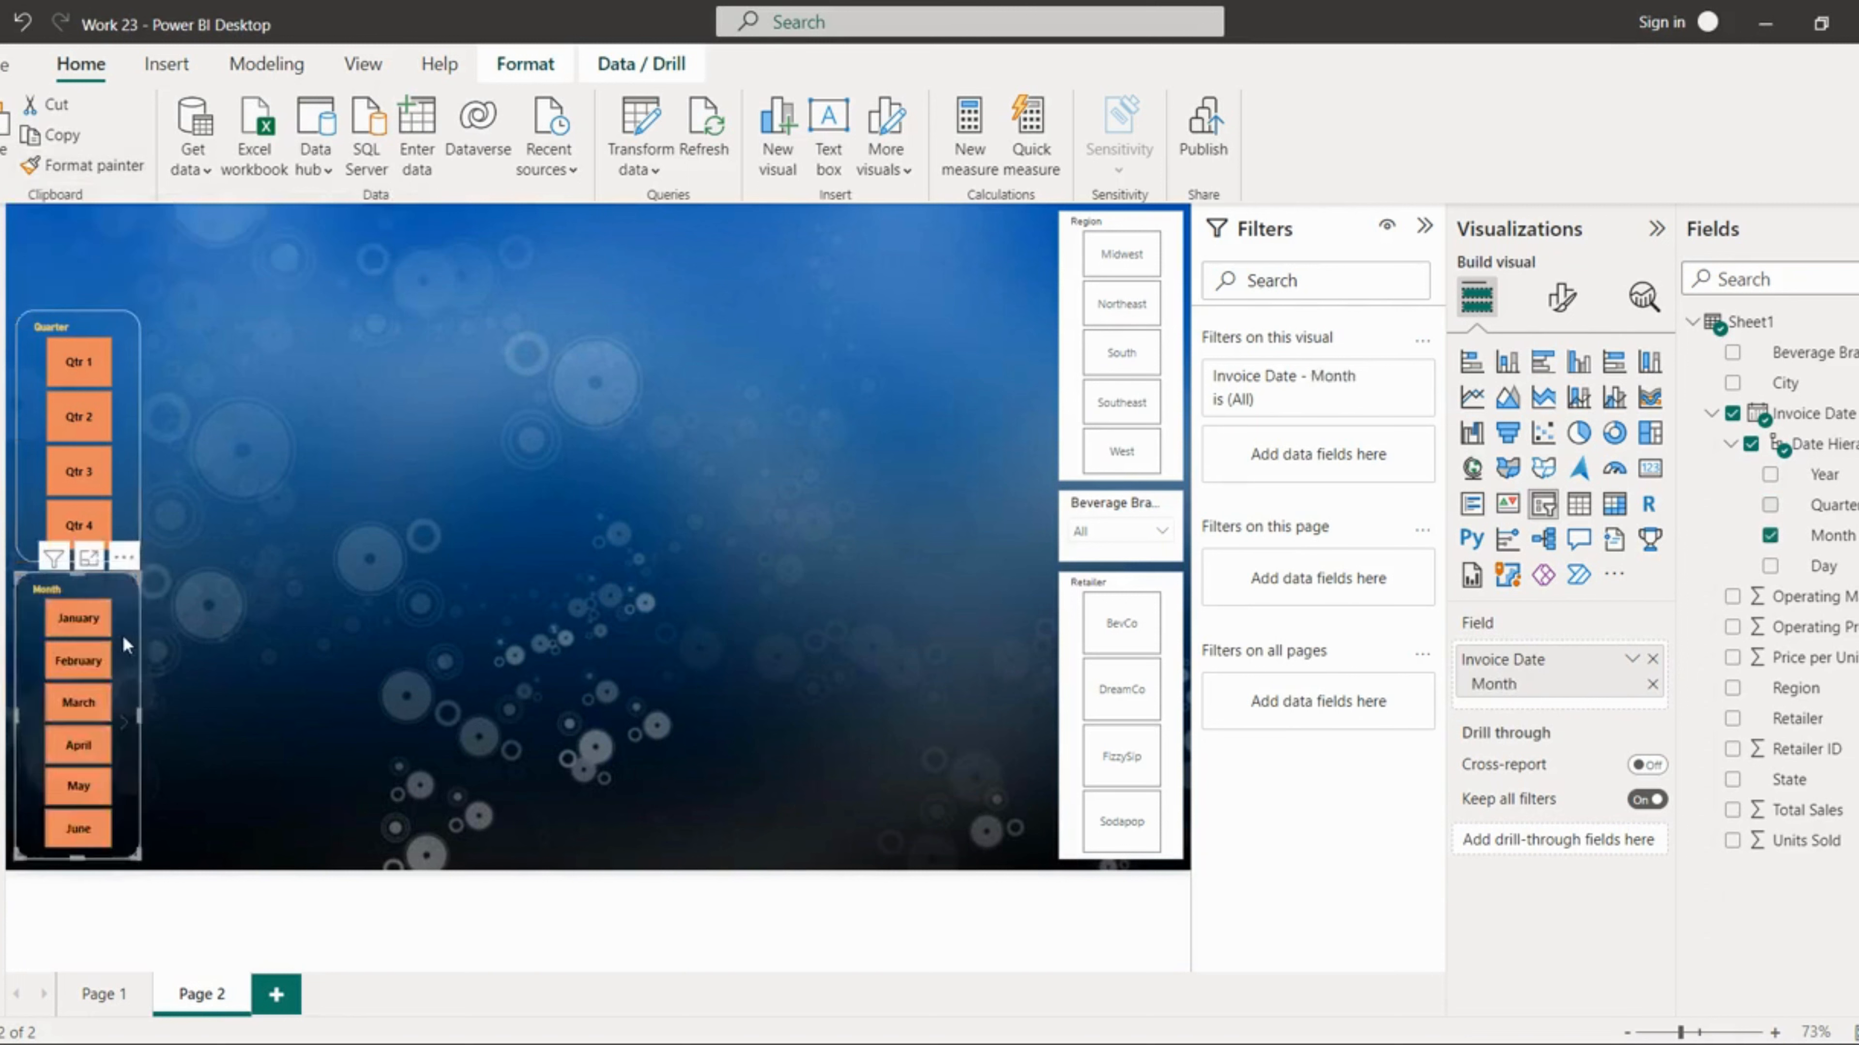
Step: Copy the Quarter slicer's formatting onto the Region slicer with Format Painter
click(122, 476)
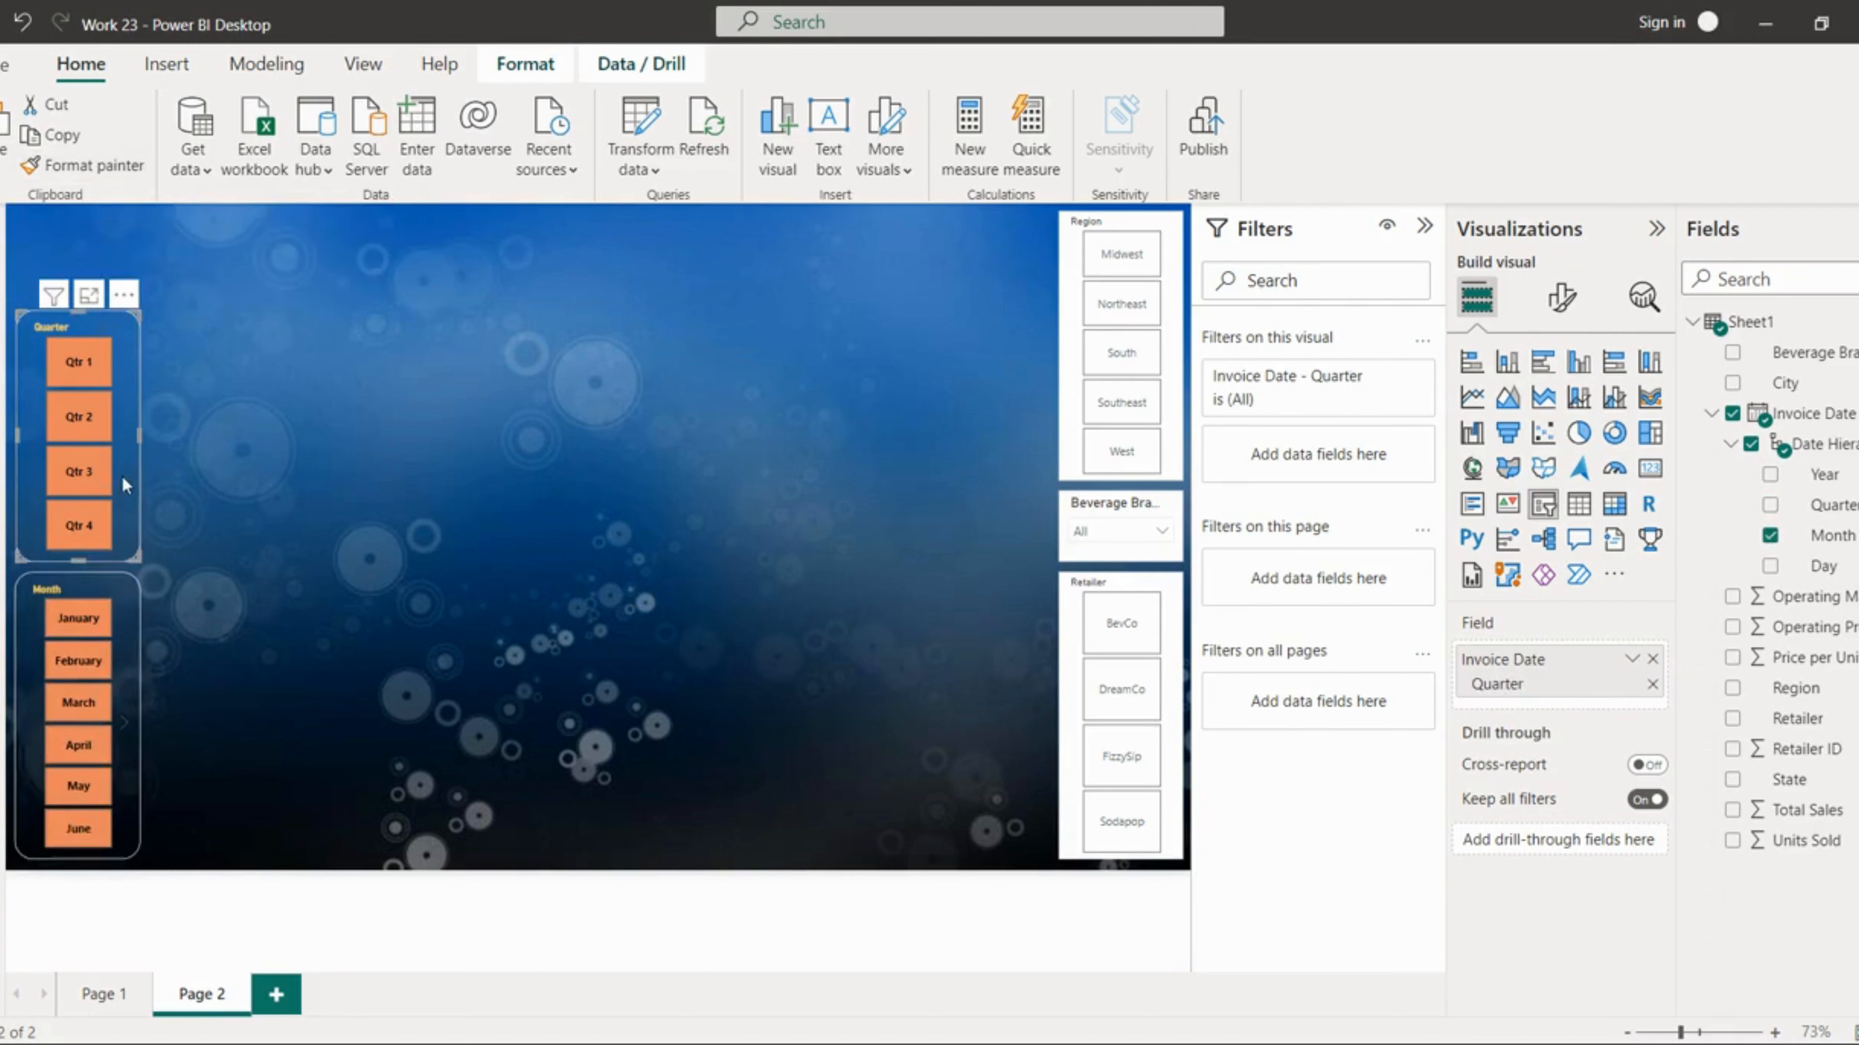
click(87, 170)
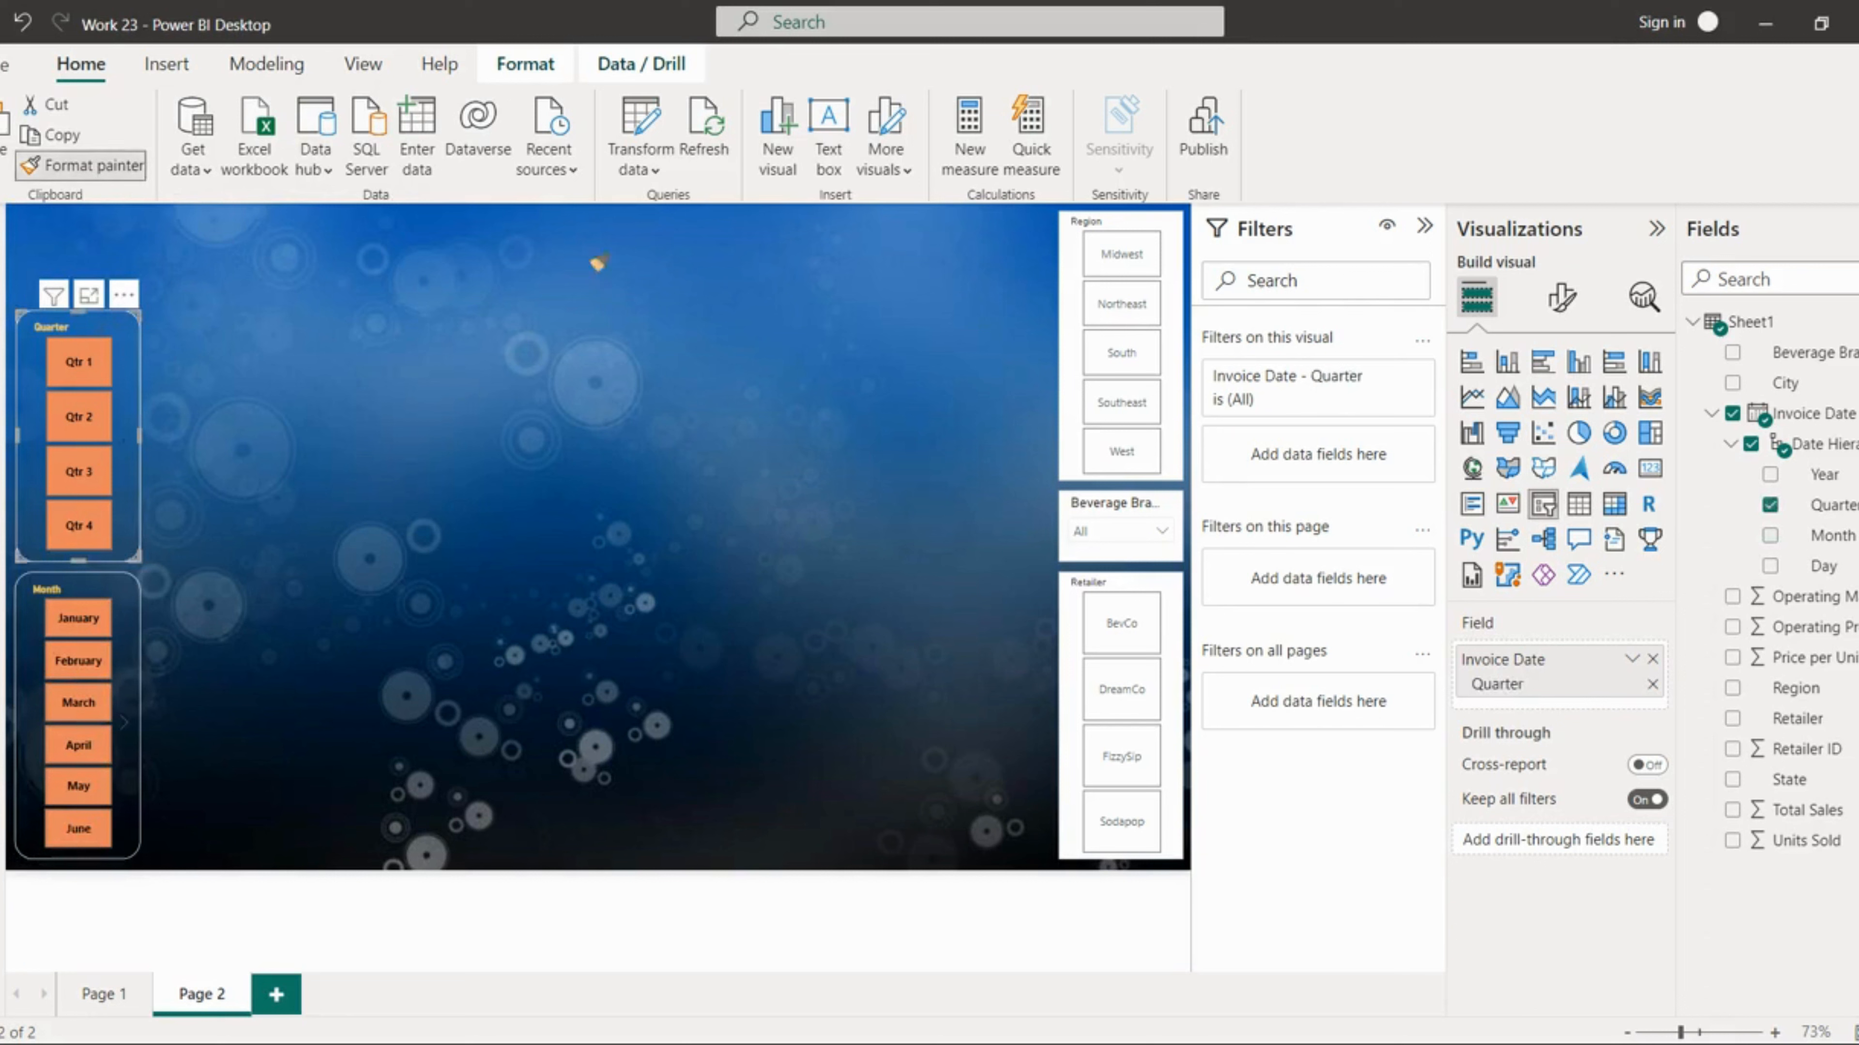
click(1065, 276)
Step: Try to copy the Region slicer's formatting onto the Beverage Brand slicer
click(87, 166)
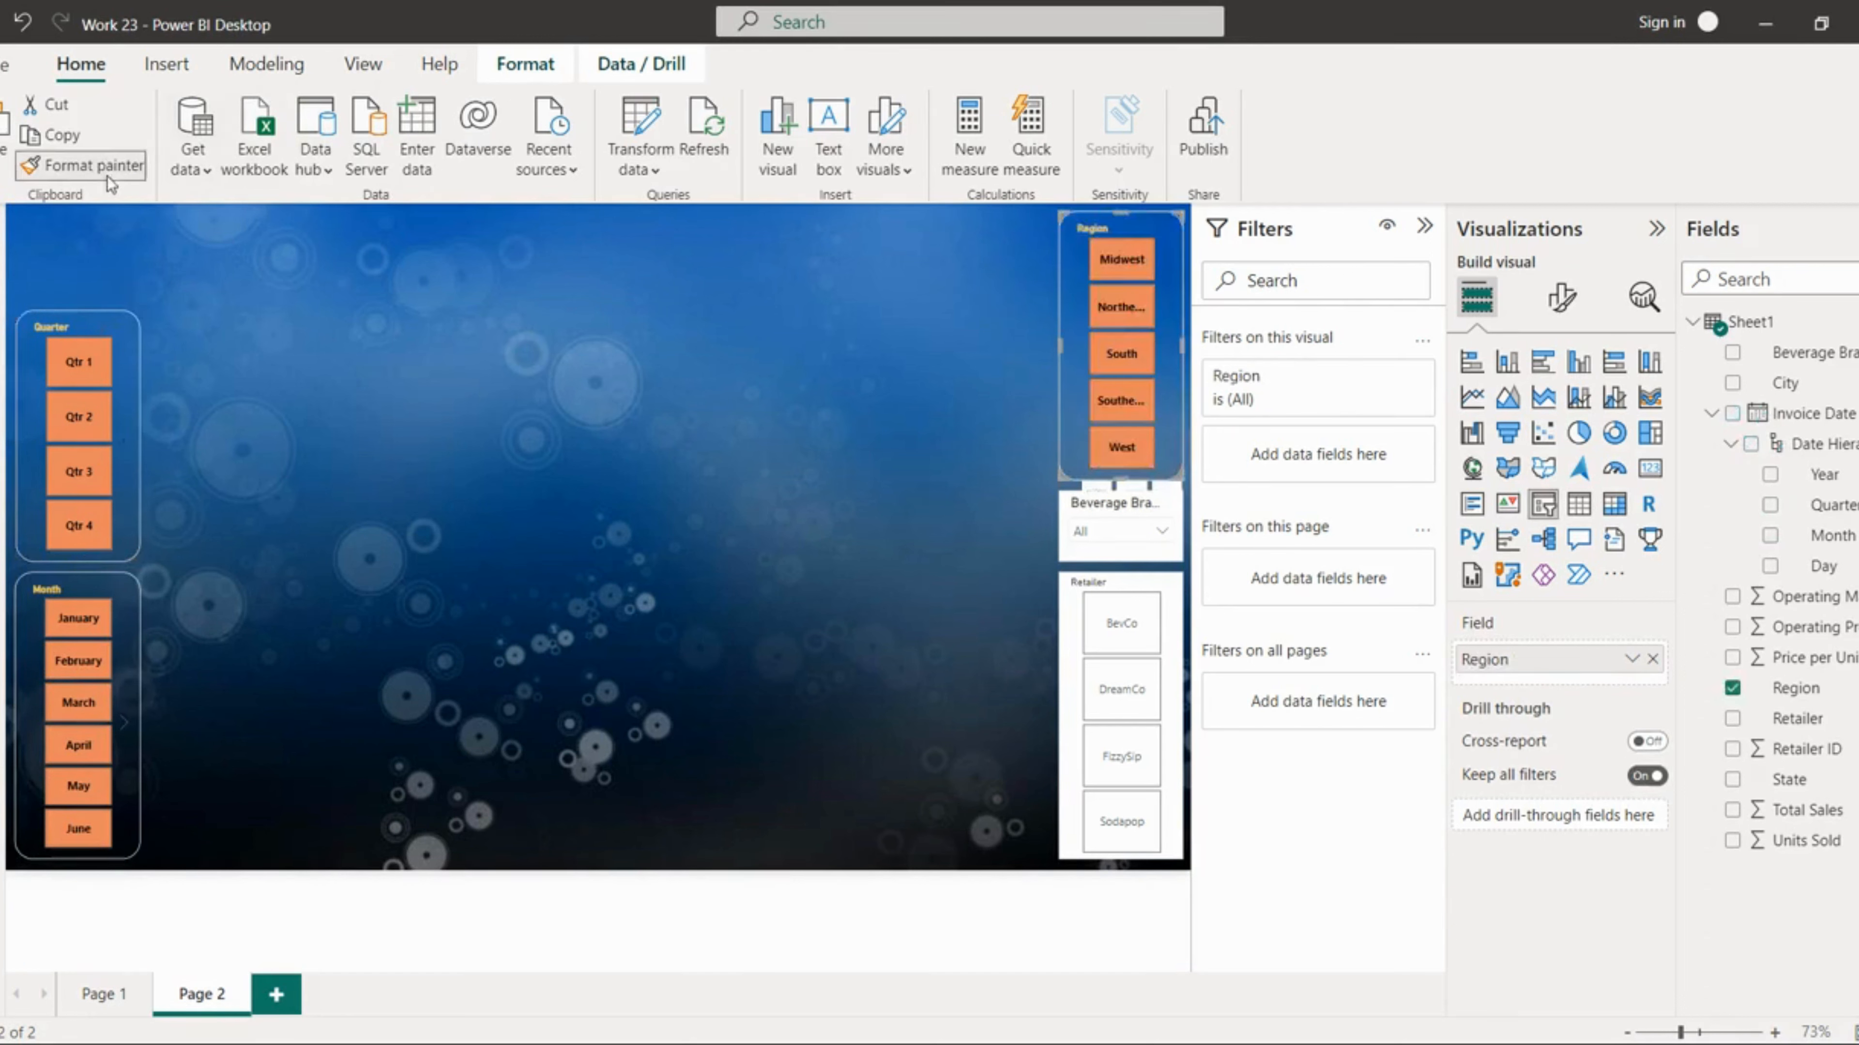
click(1088, 534)
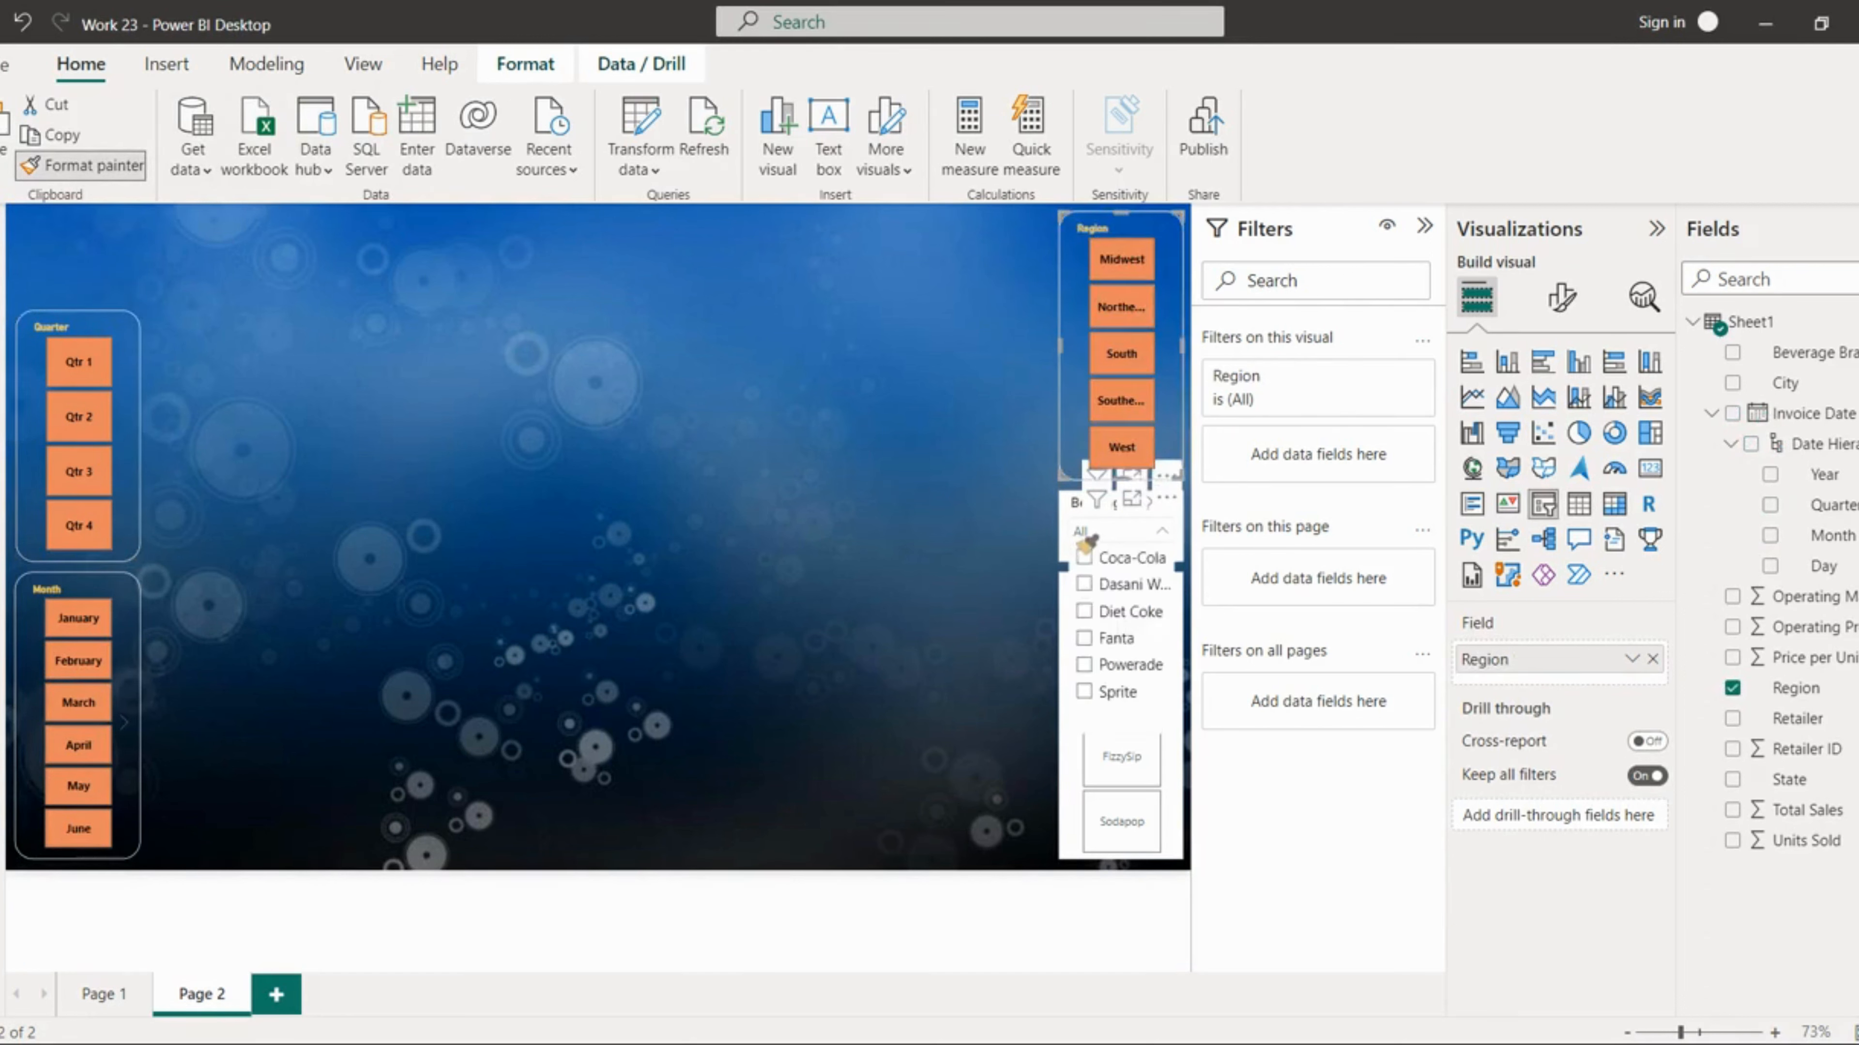
click(1081, 517)
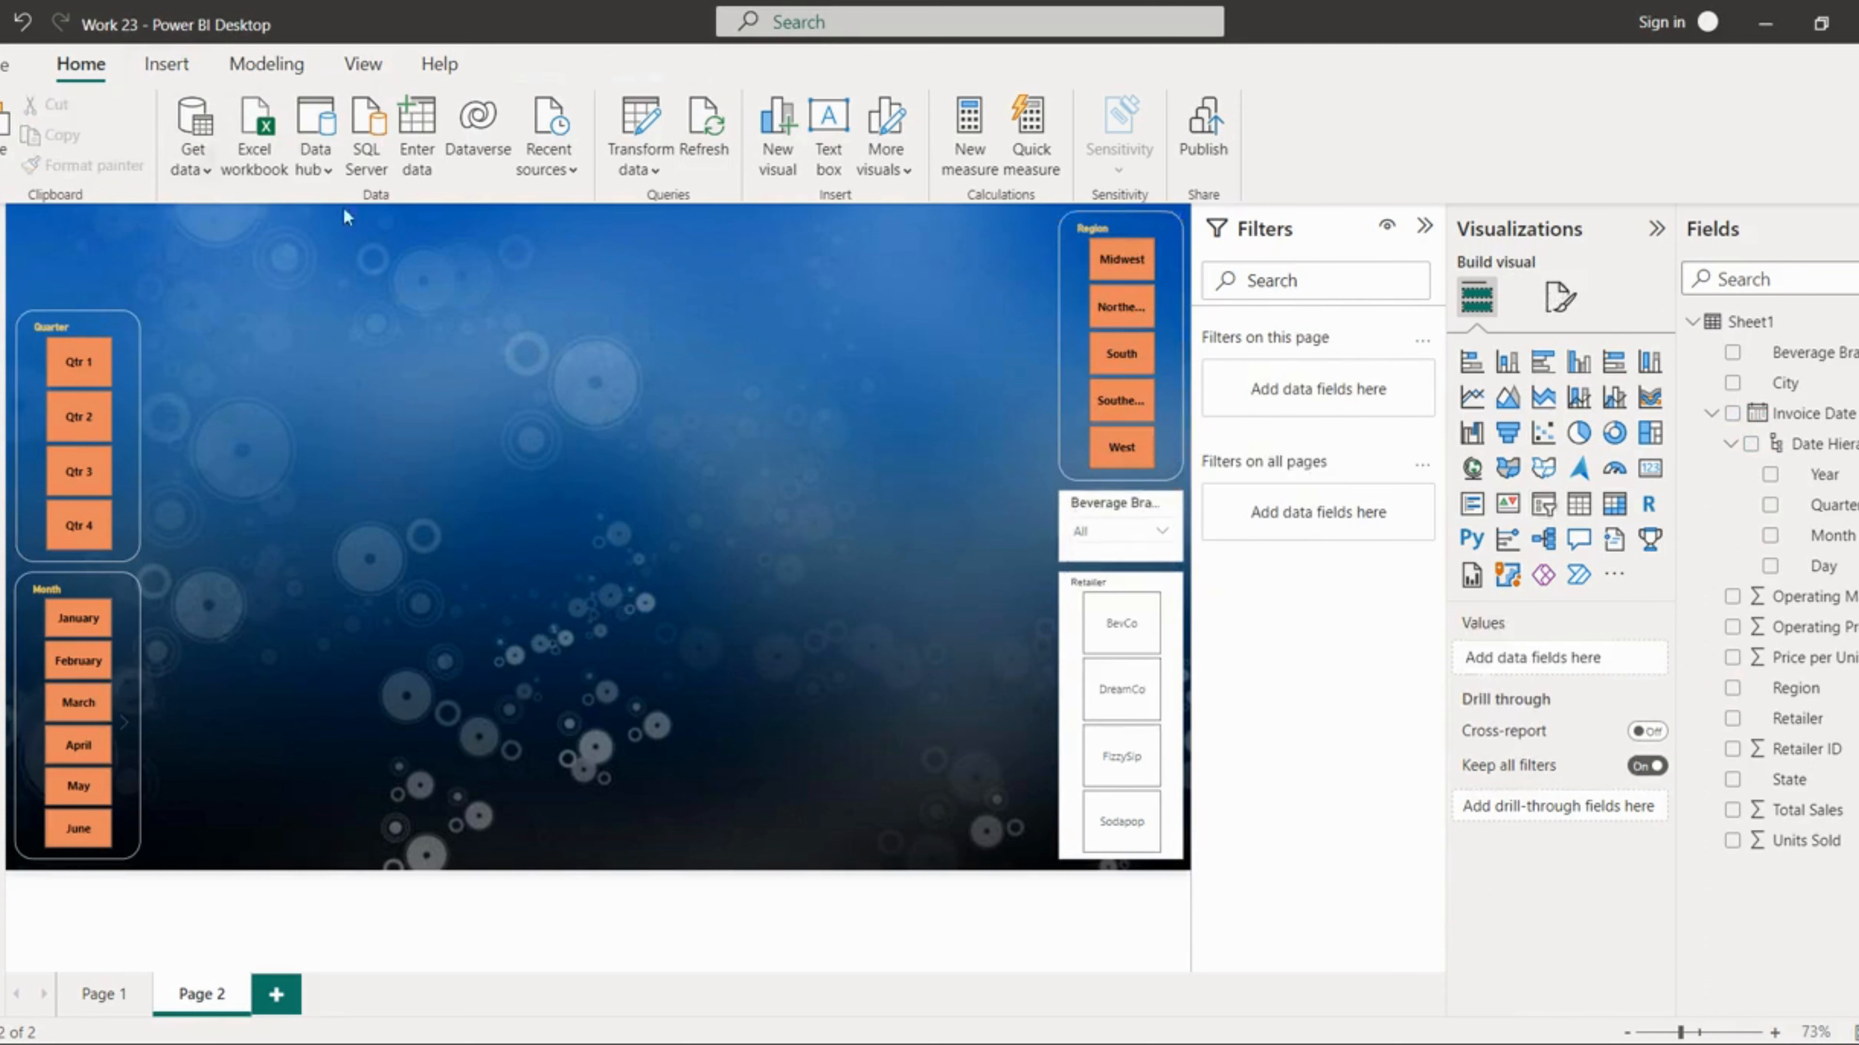
Step: Copy the Region slicer's formatting onto the Retailer slicer with Format Painter
click(1063, 322)
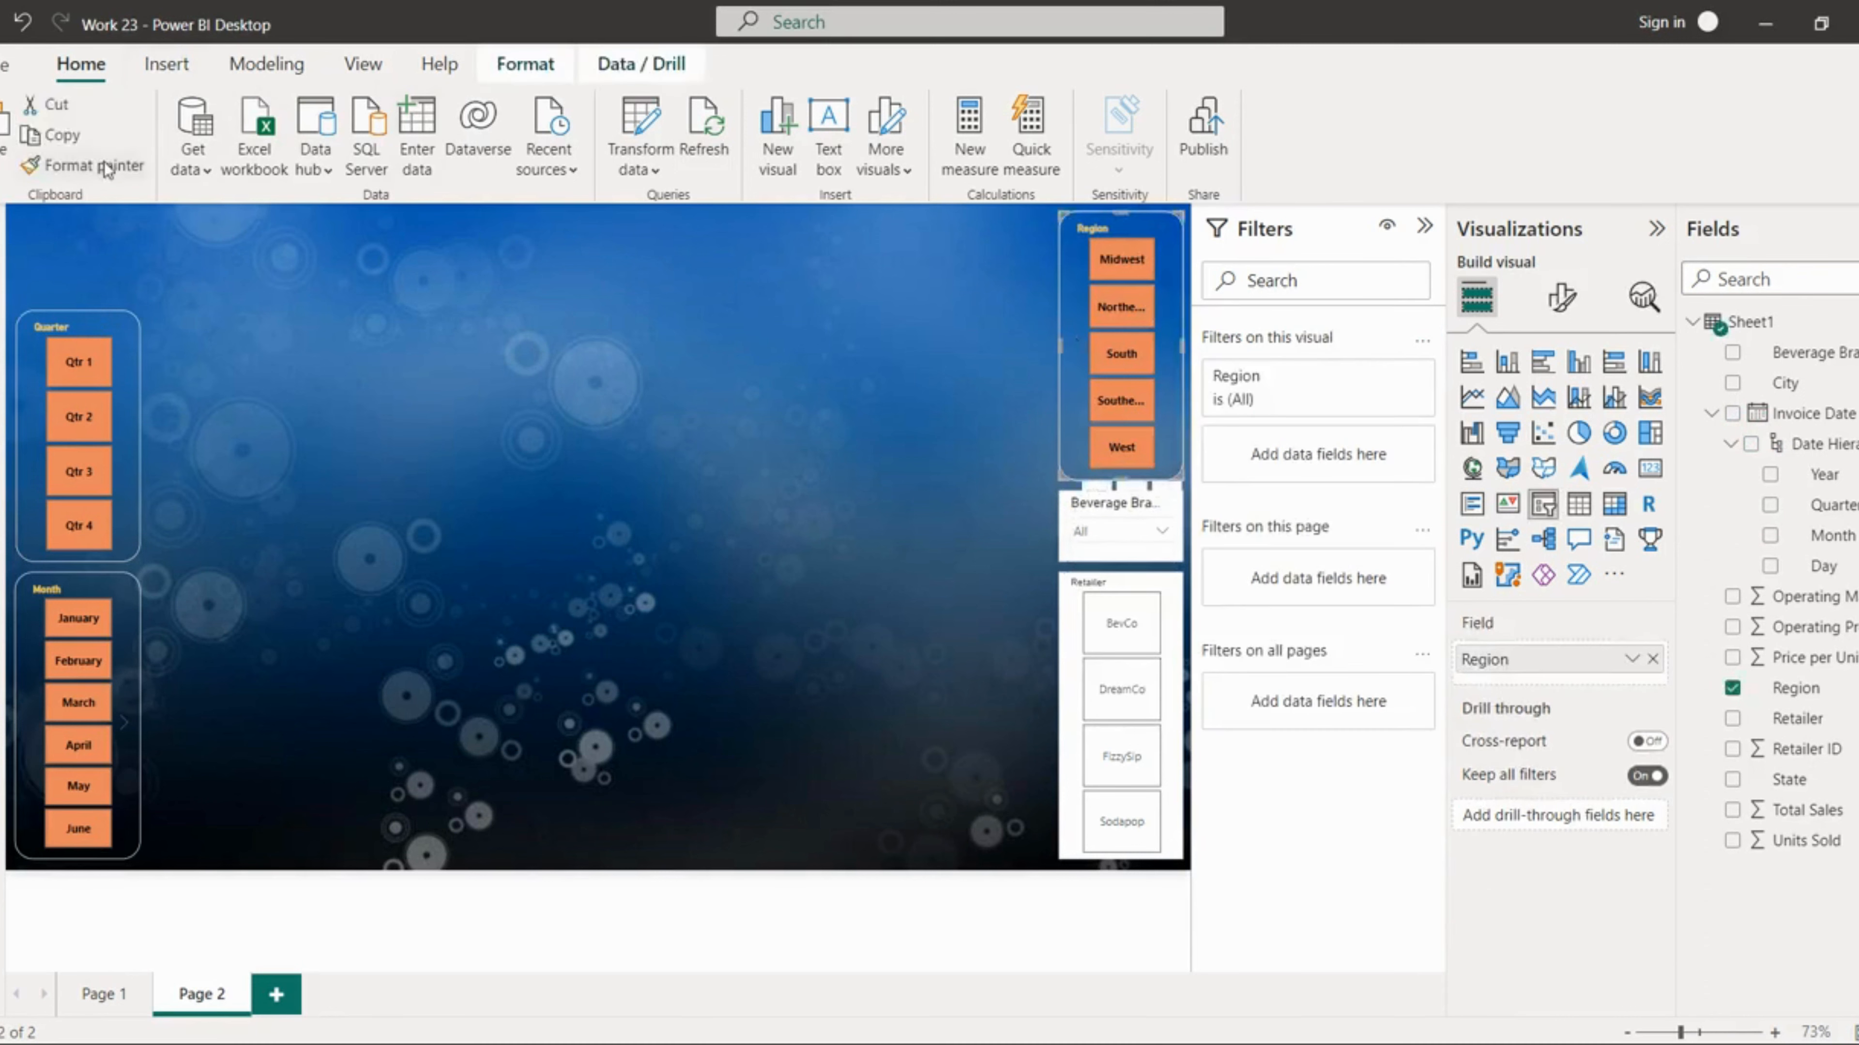
click(87, 166)
click(1077, 703)
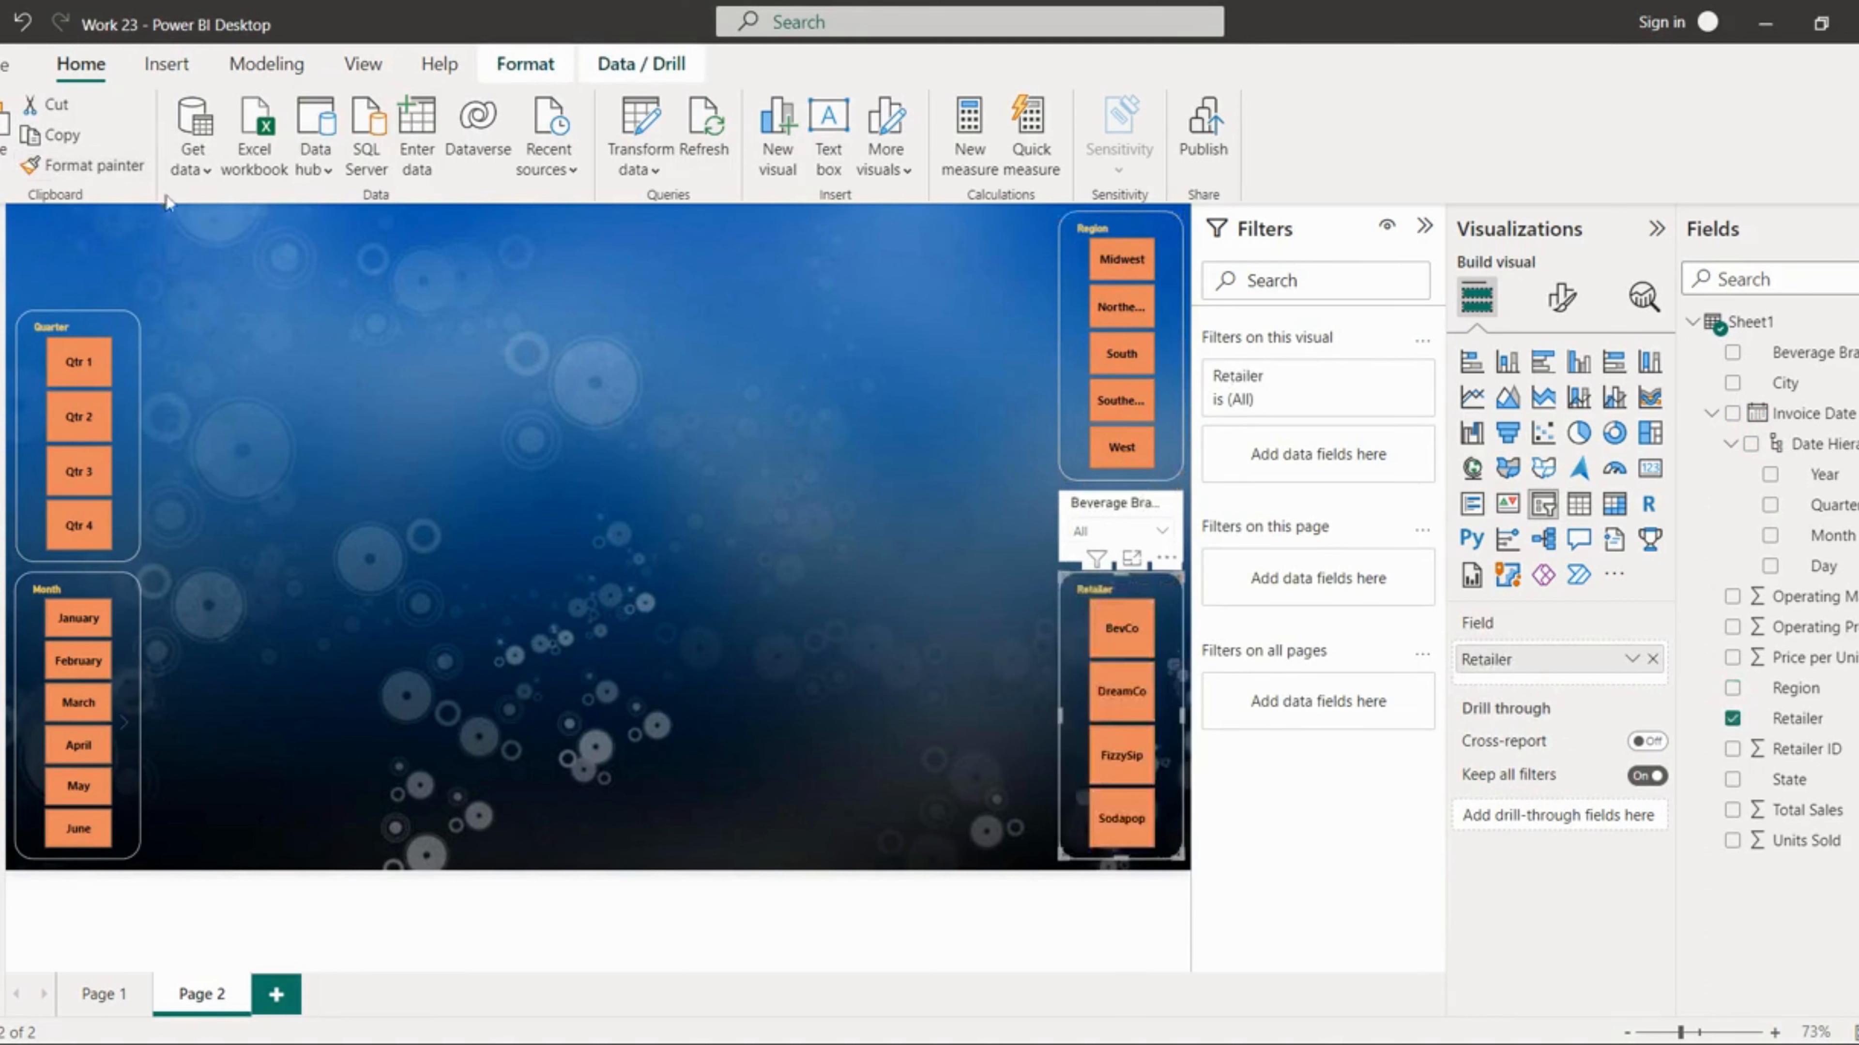
Step: Apply the same slicer formatting to the Beverage Brand slicer with Format Painter
click(1121, 540)
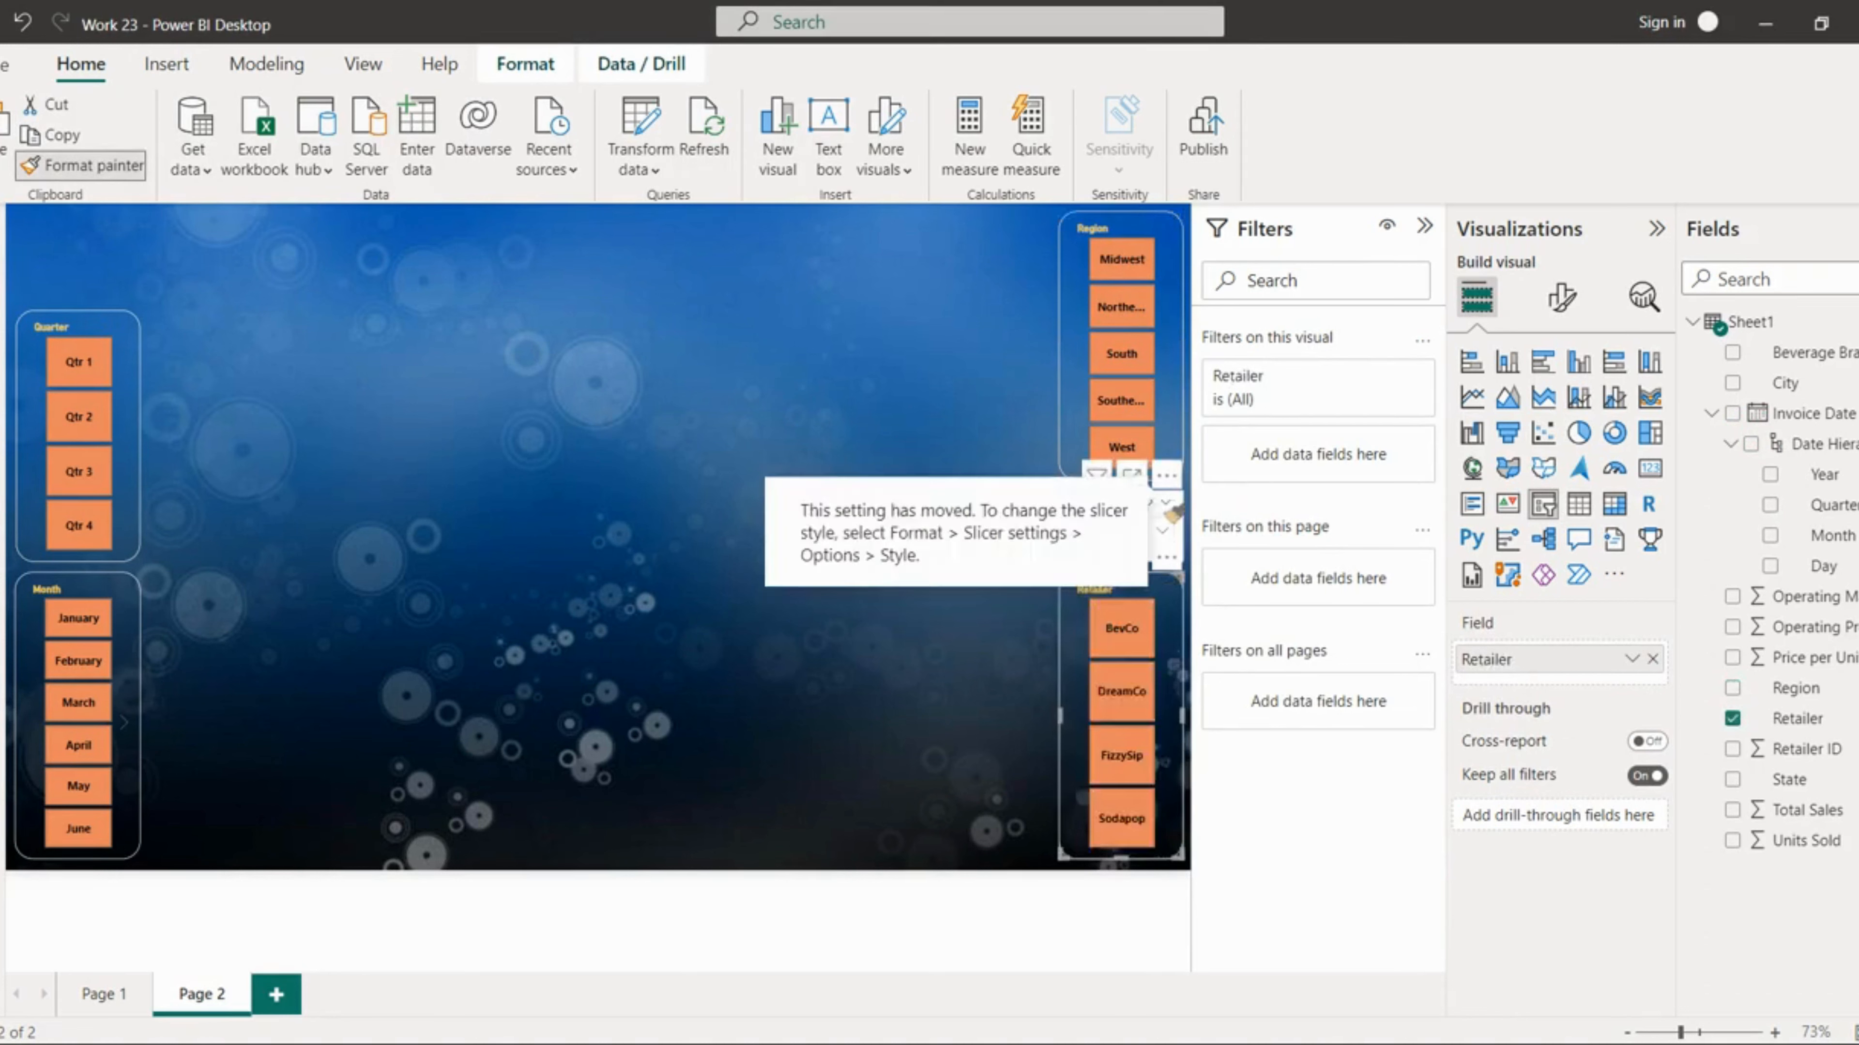
click(1124, 547)
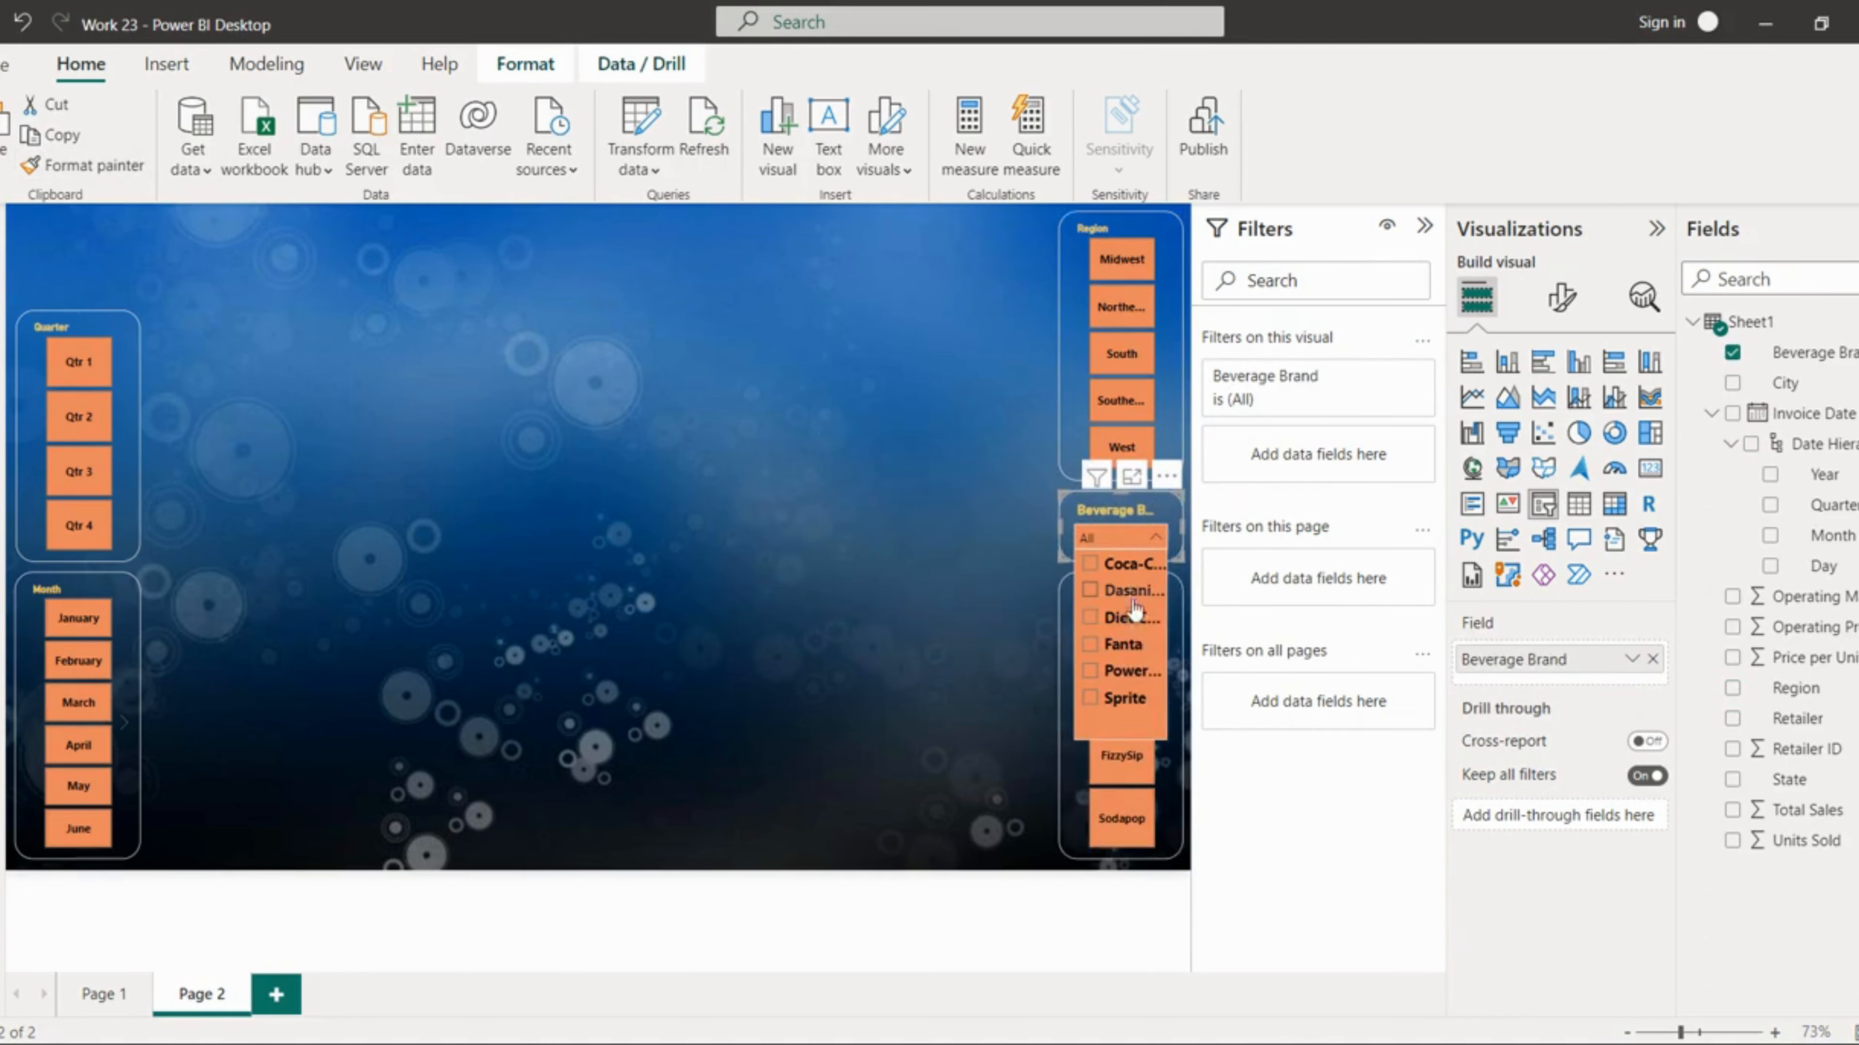
click(796, 517)
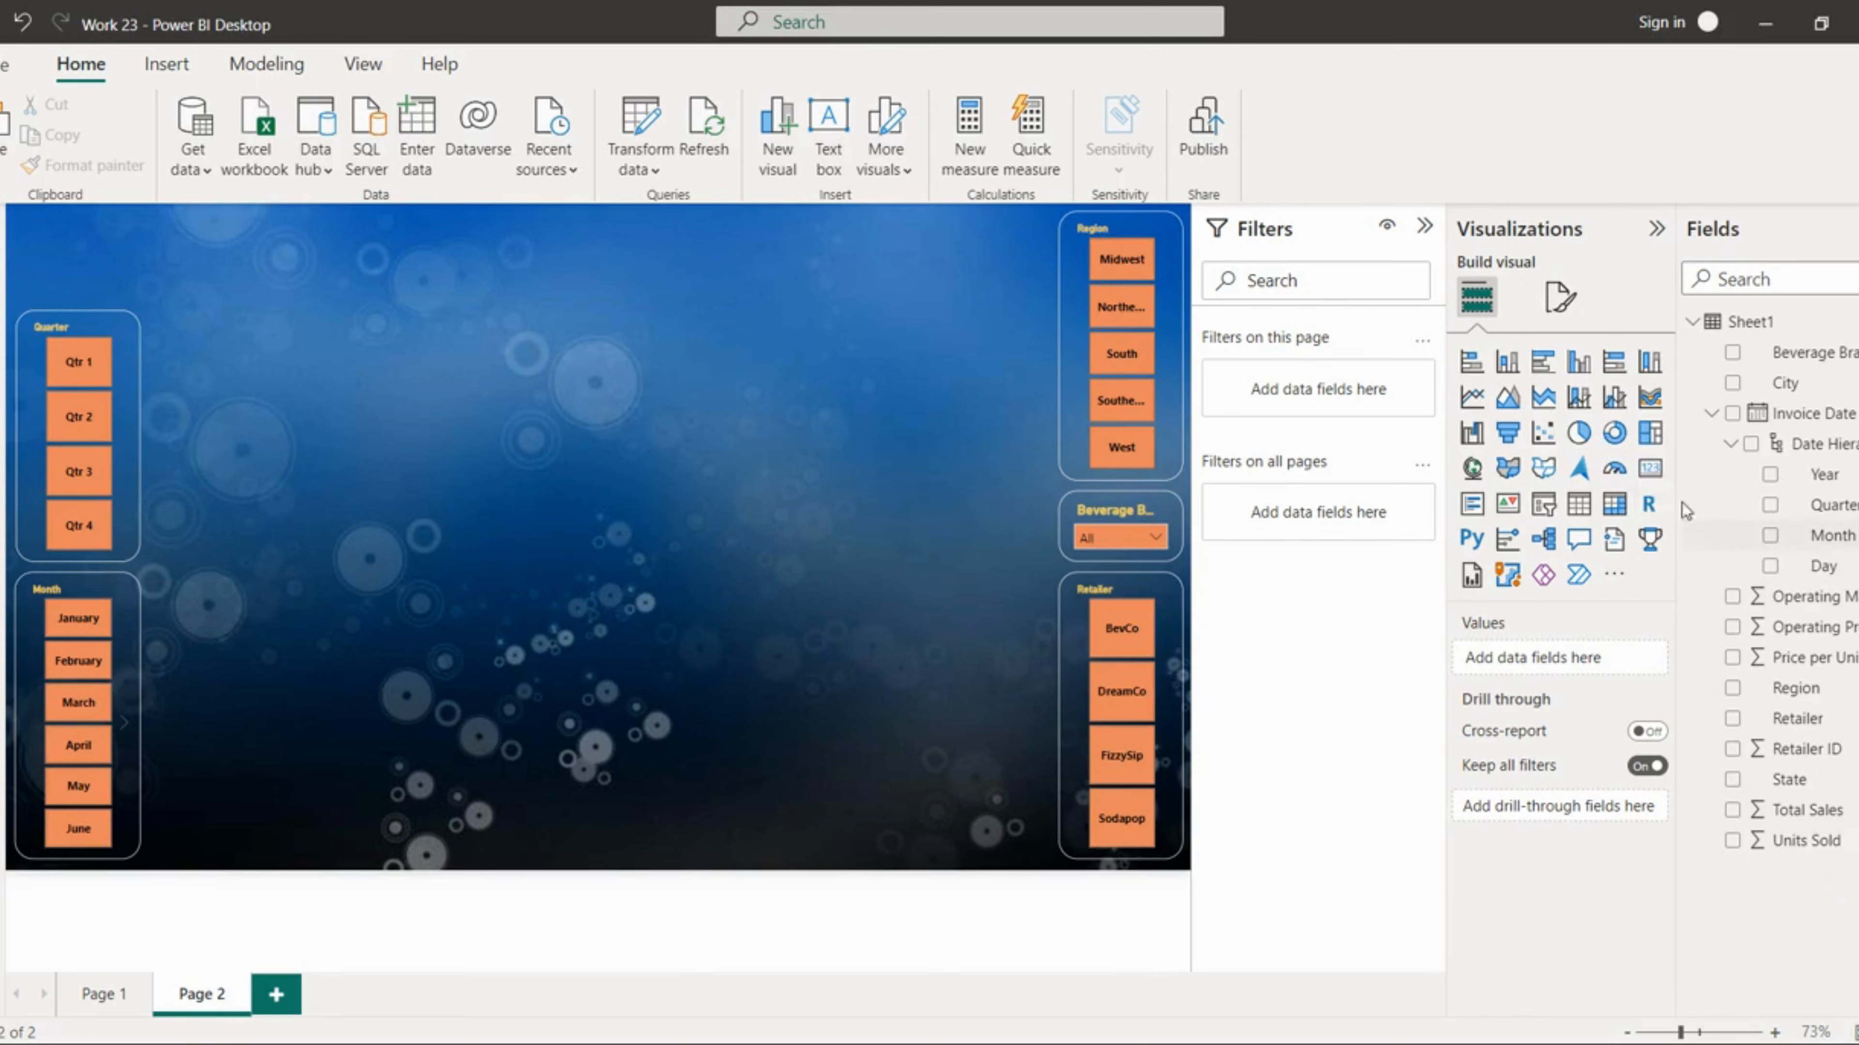
Step: Insert a card visual, widen it, and add Total Sales to its fields
click(1648, 475)
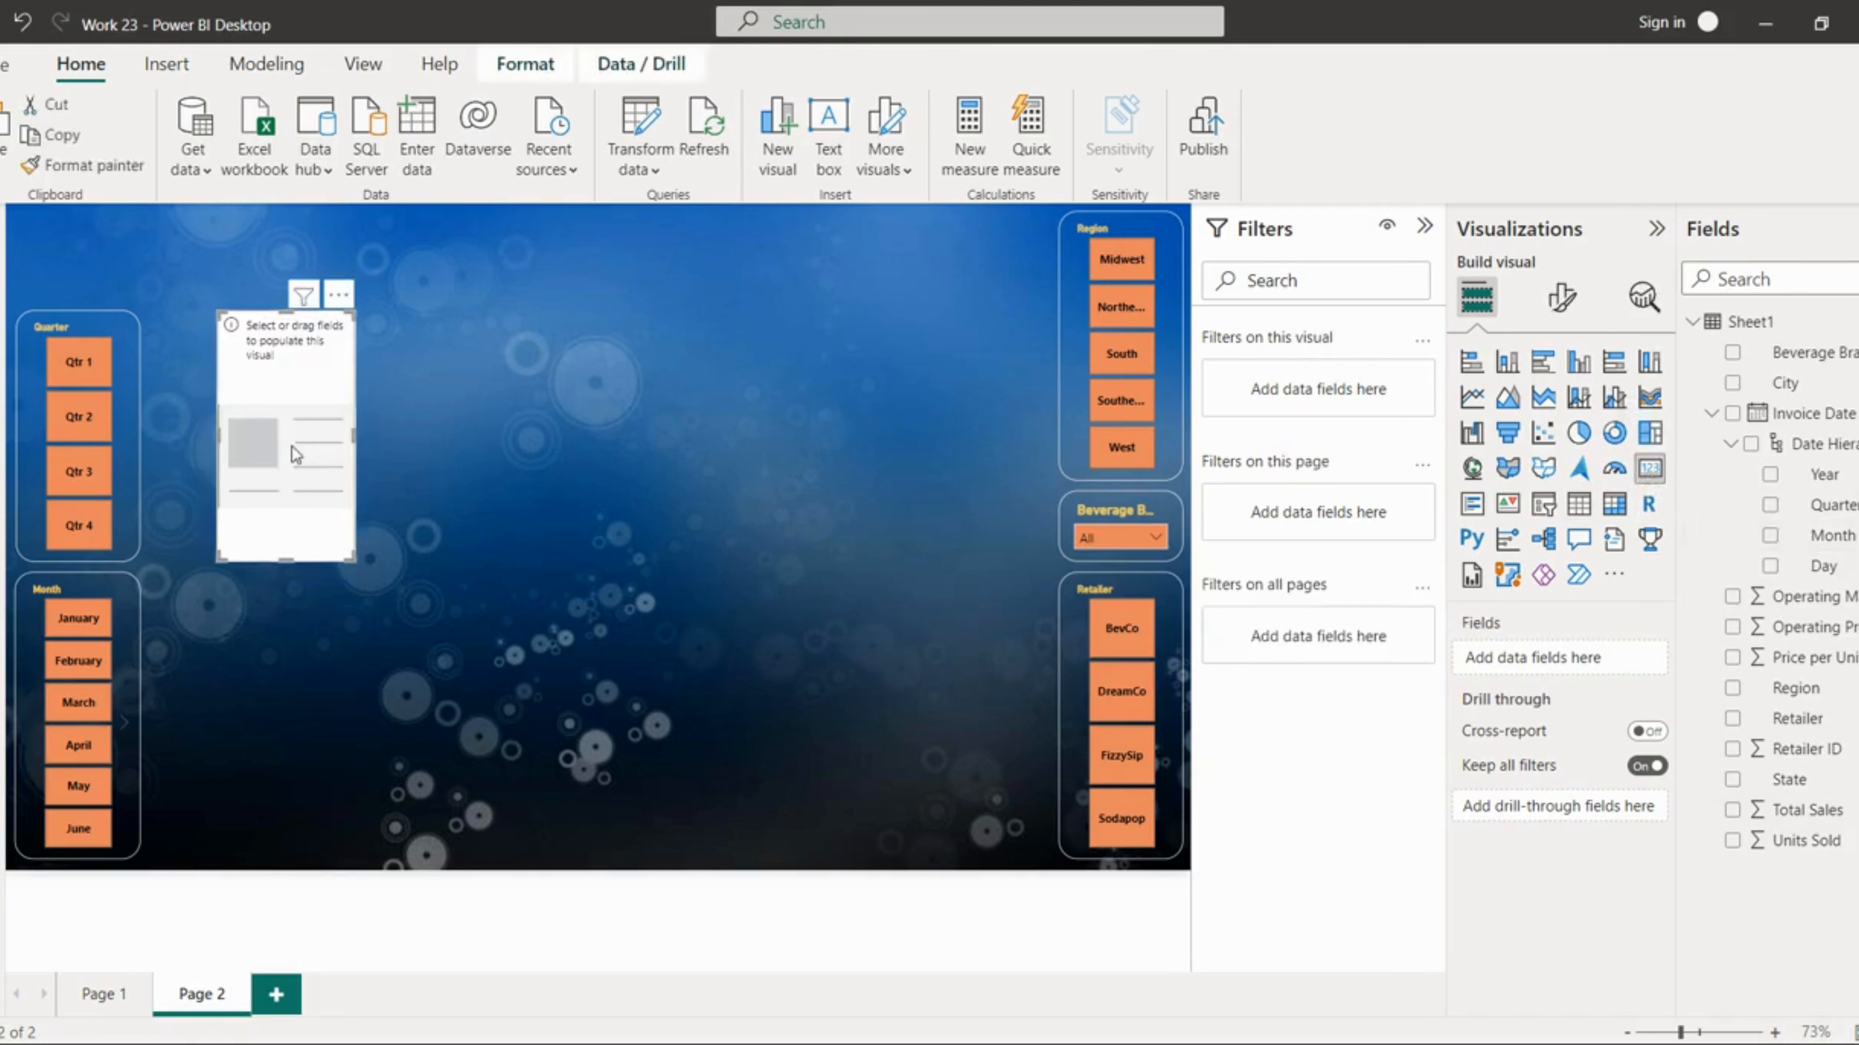
drag(353, 440, 474, 439)
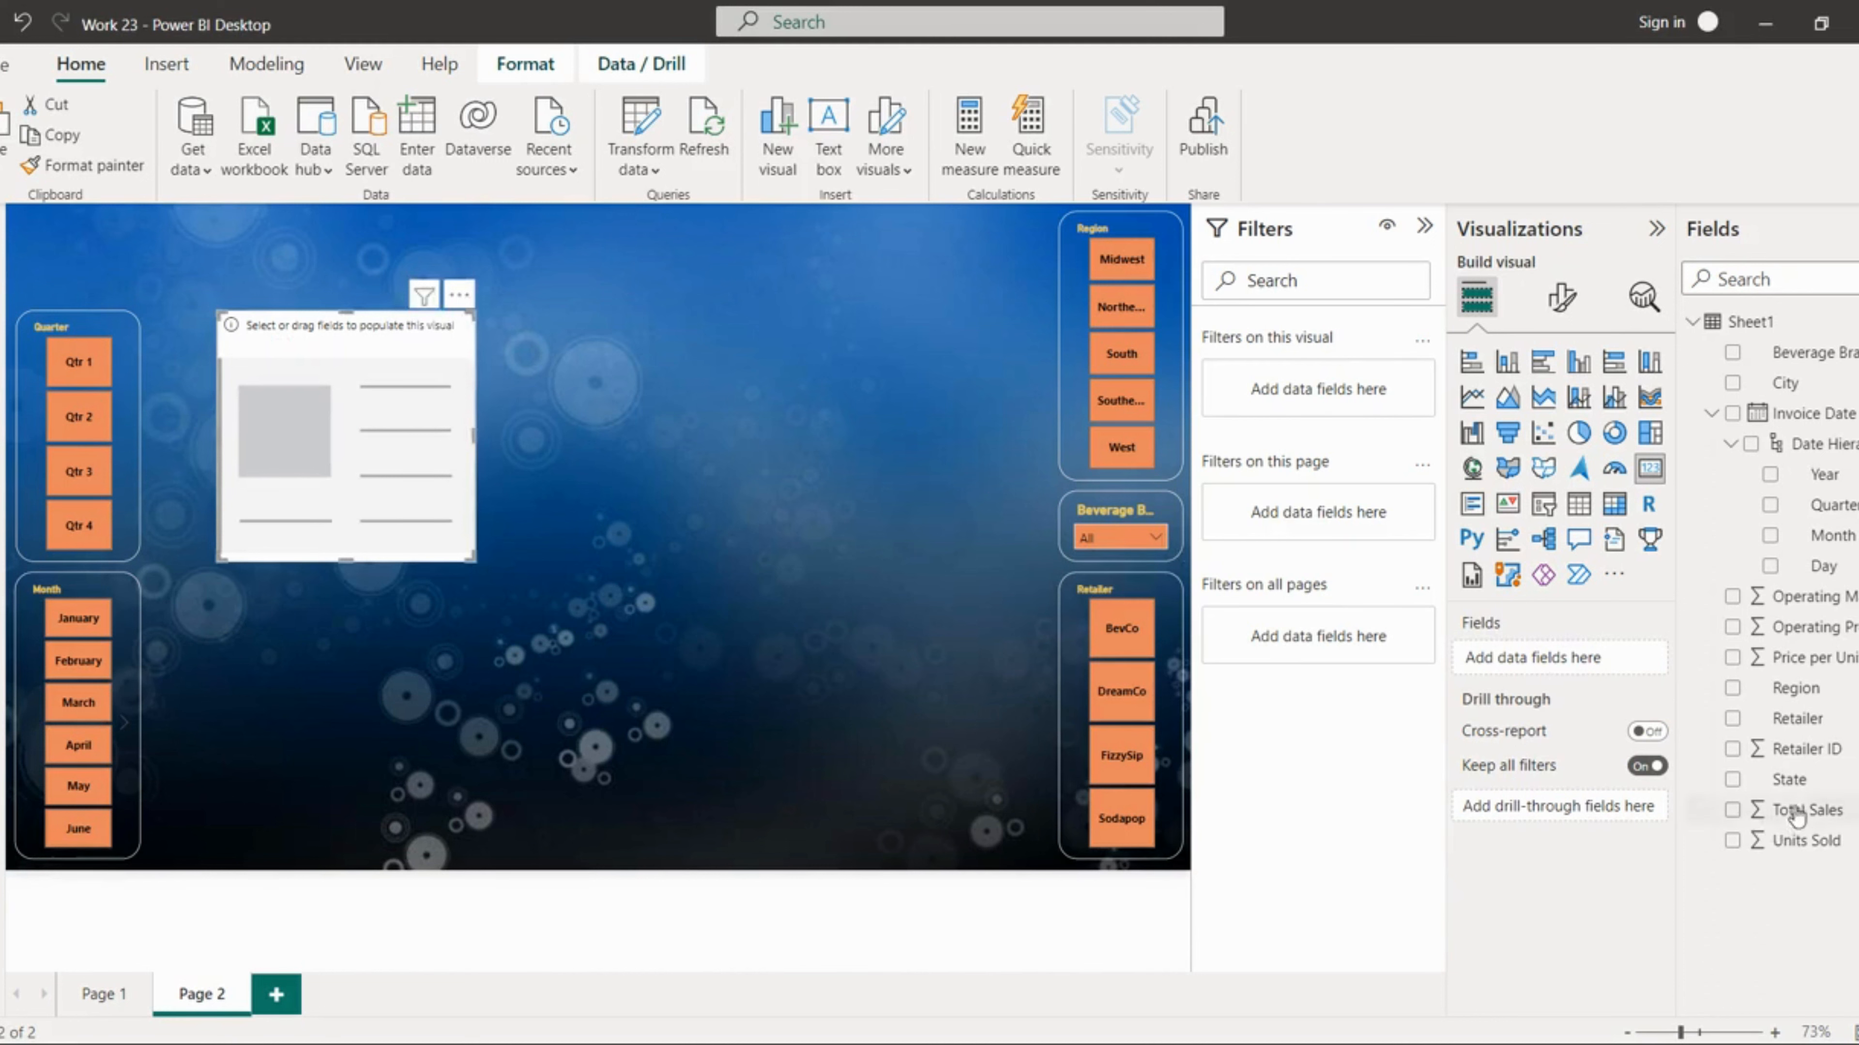
drag(1789, 810, 1559, 661)
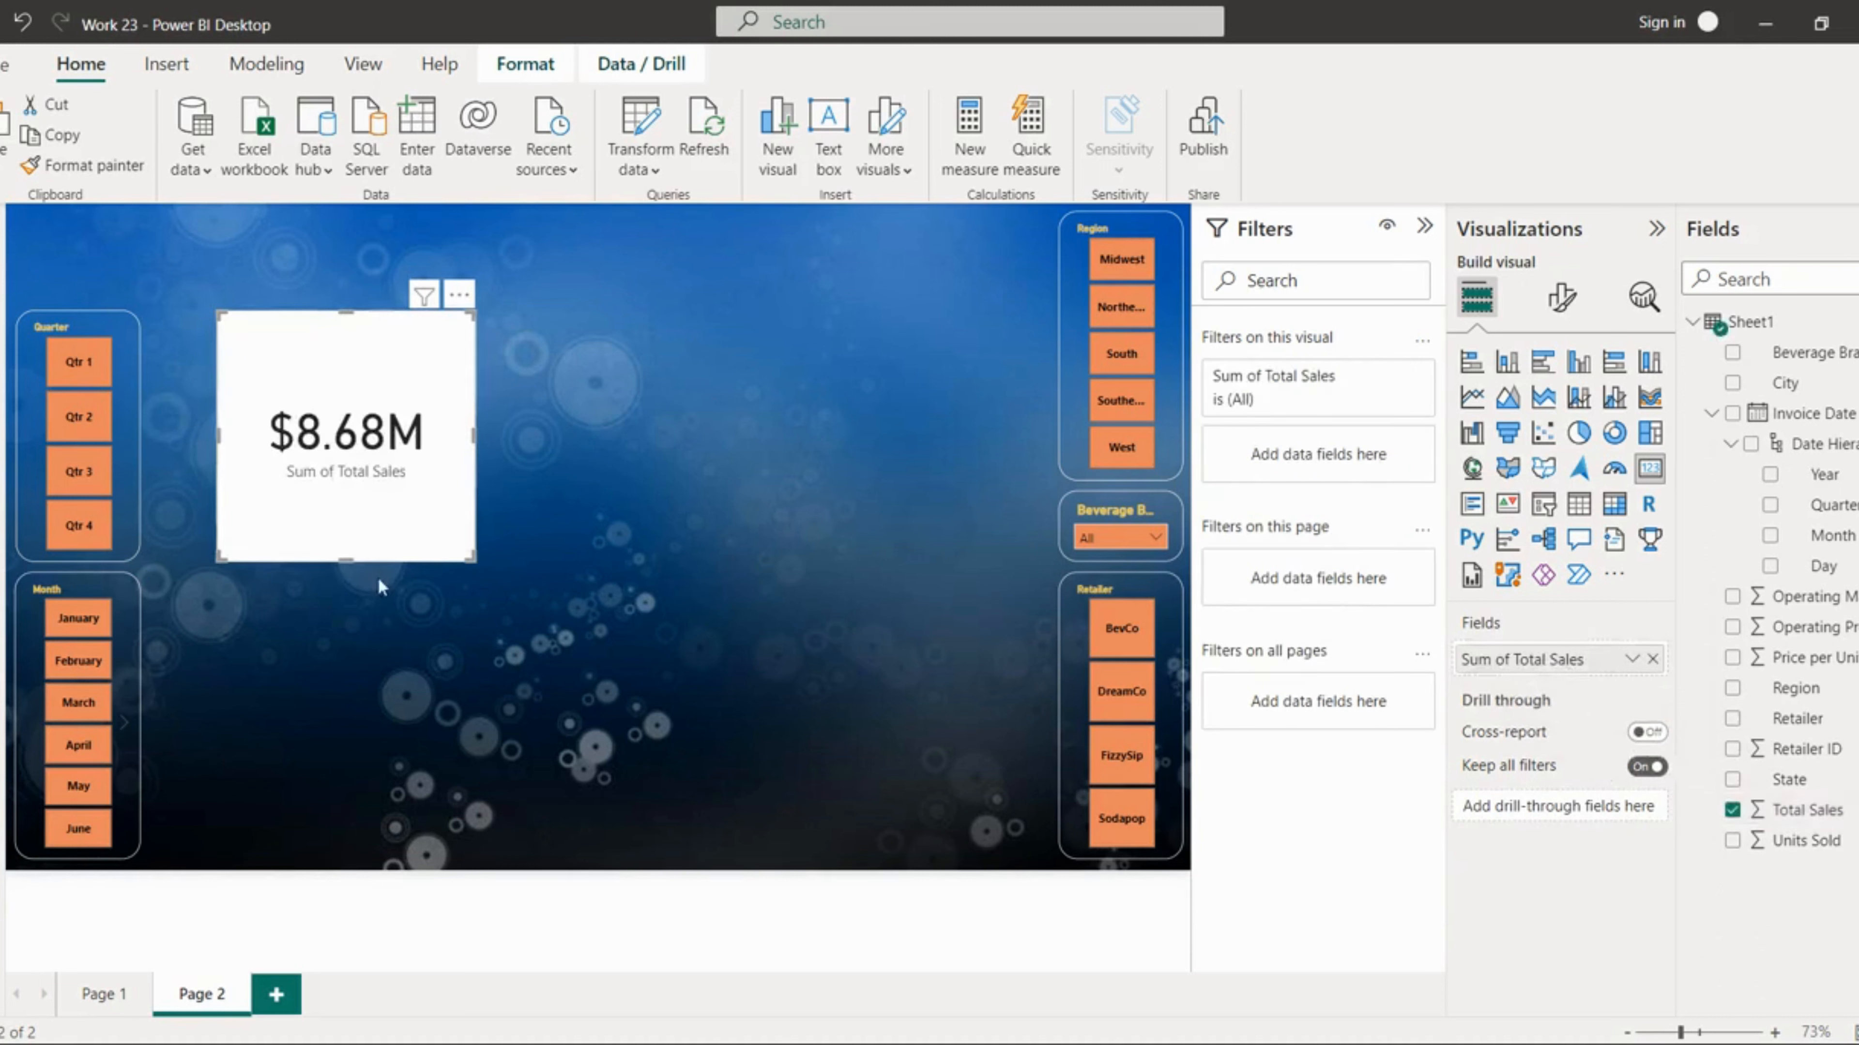
Step: Shorten the Total Sales card and move it to the top-left corner of the page
drag(350, 558, 344, 450)
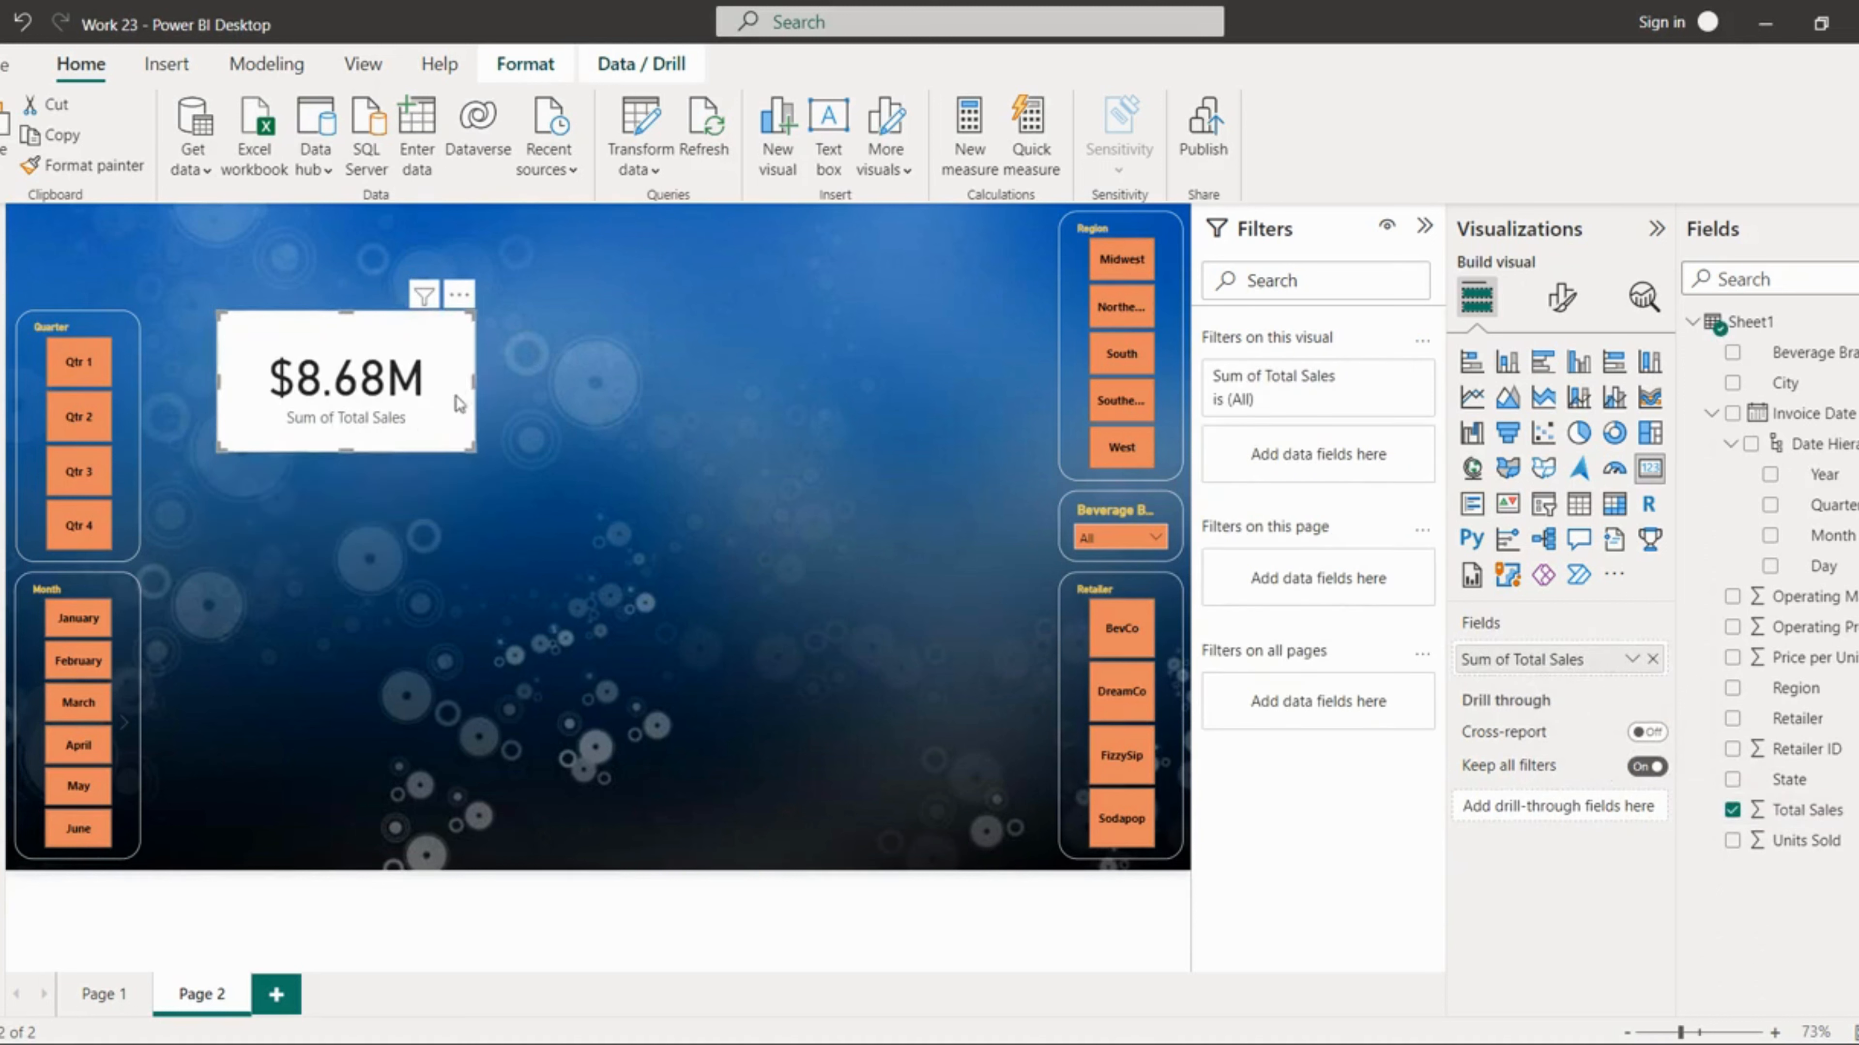
drag(478, 380, 283, 304)
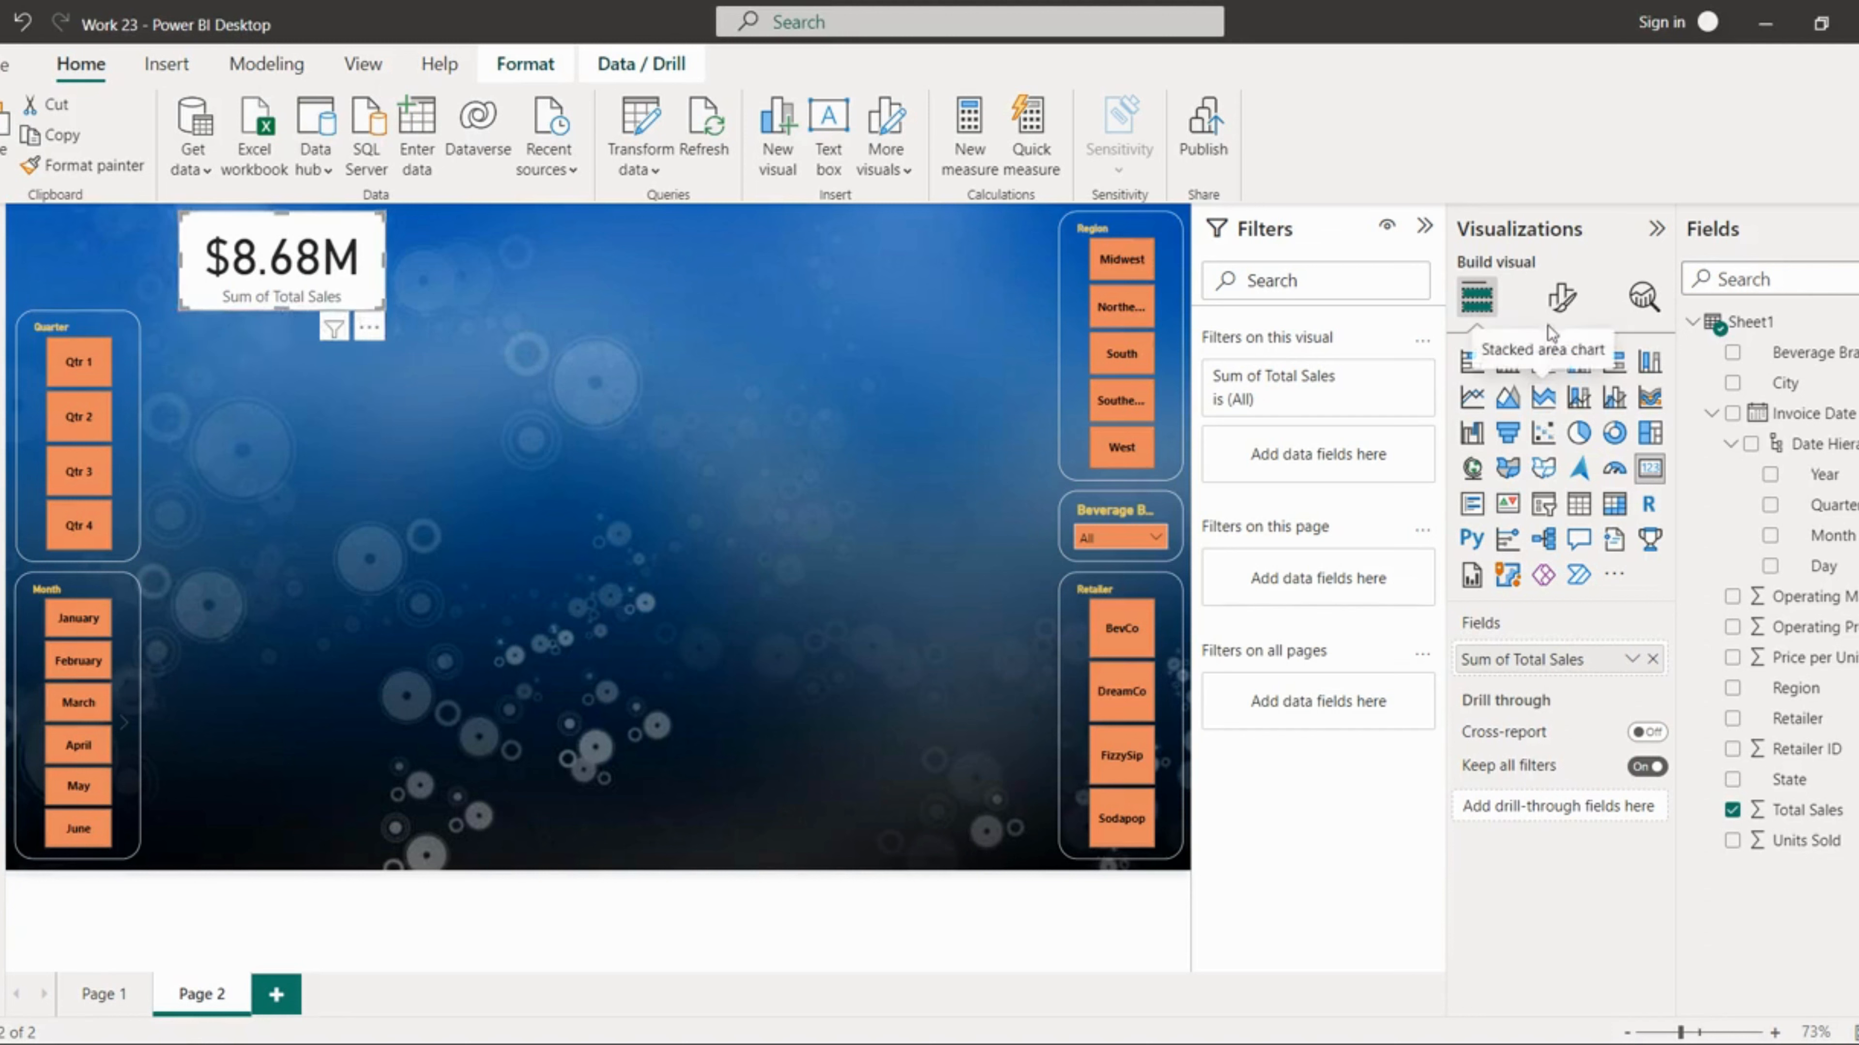
Step: Format the Total Sales card's callout value as bold with a gold colour
click(1561, 308)
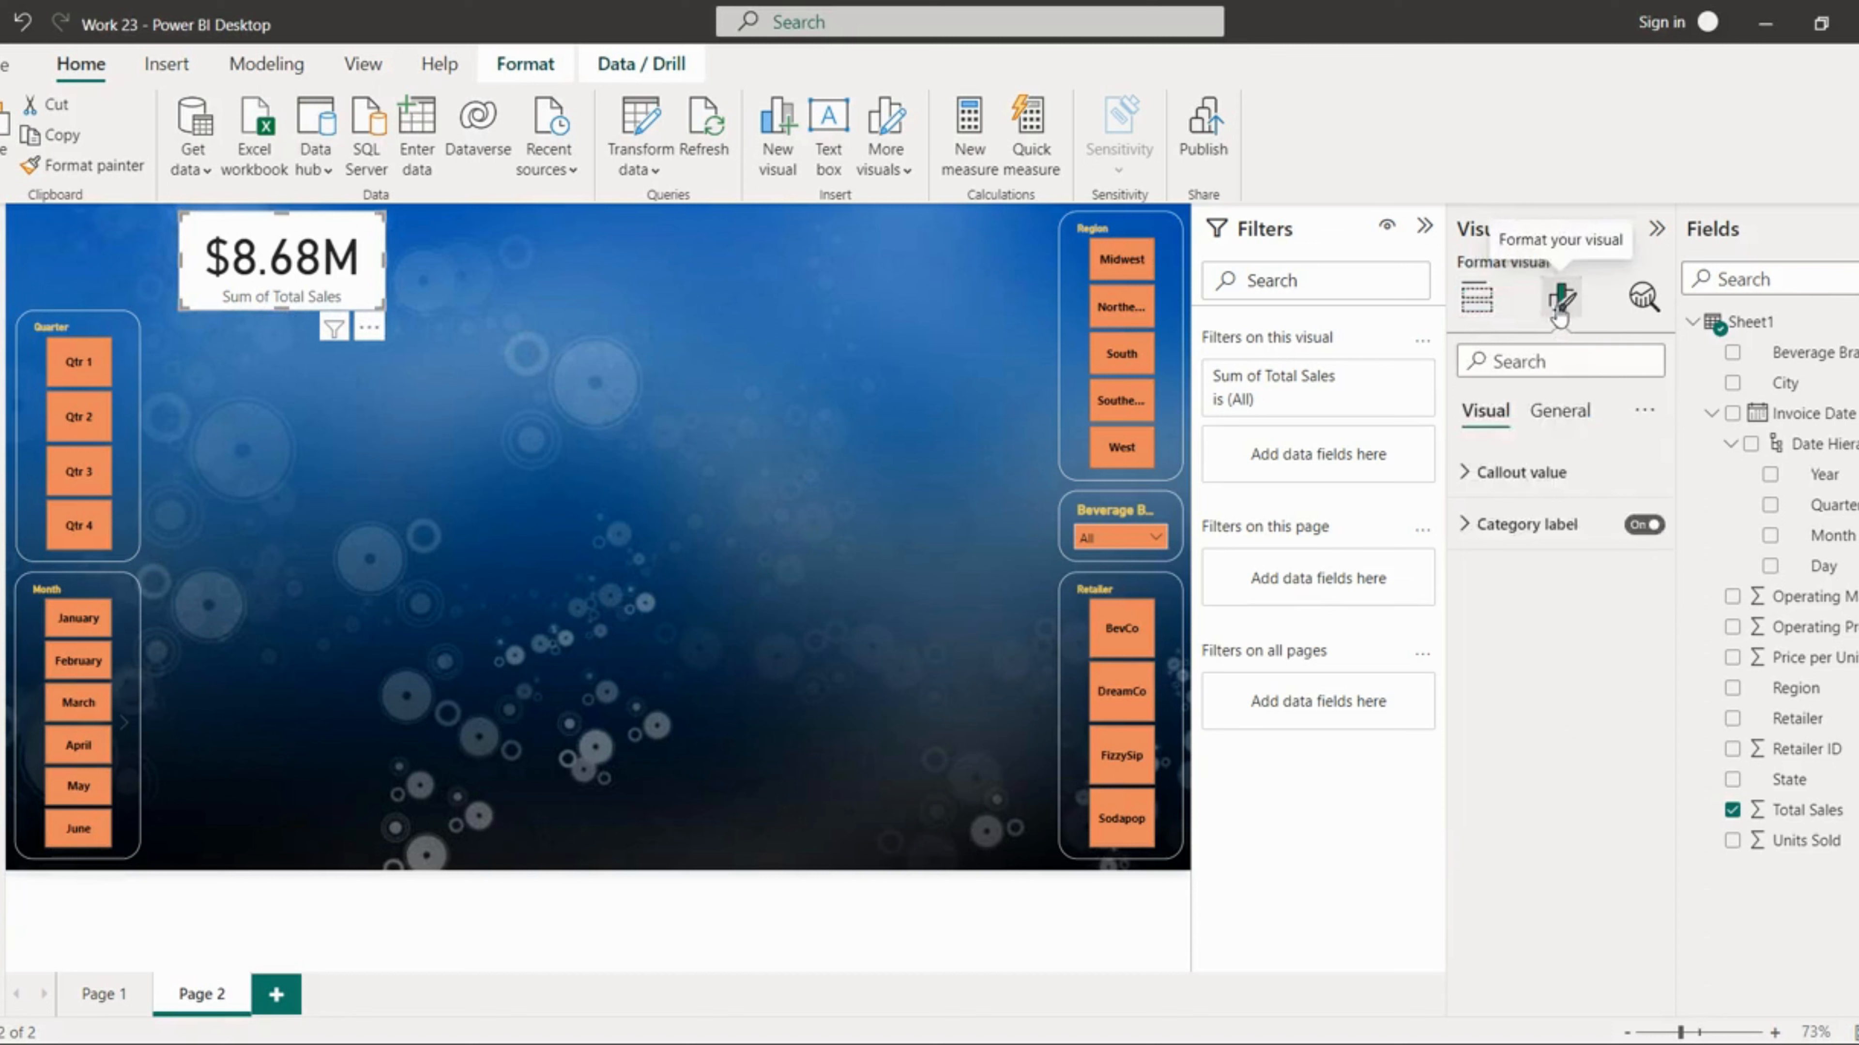
click(1559, 411)
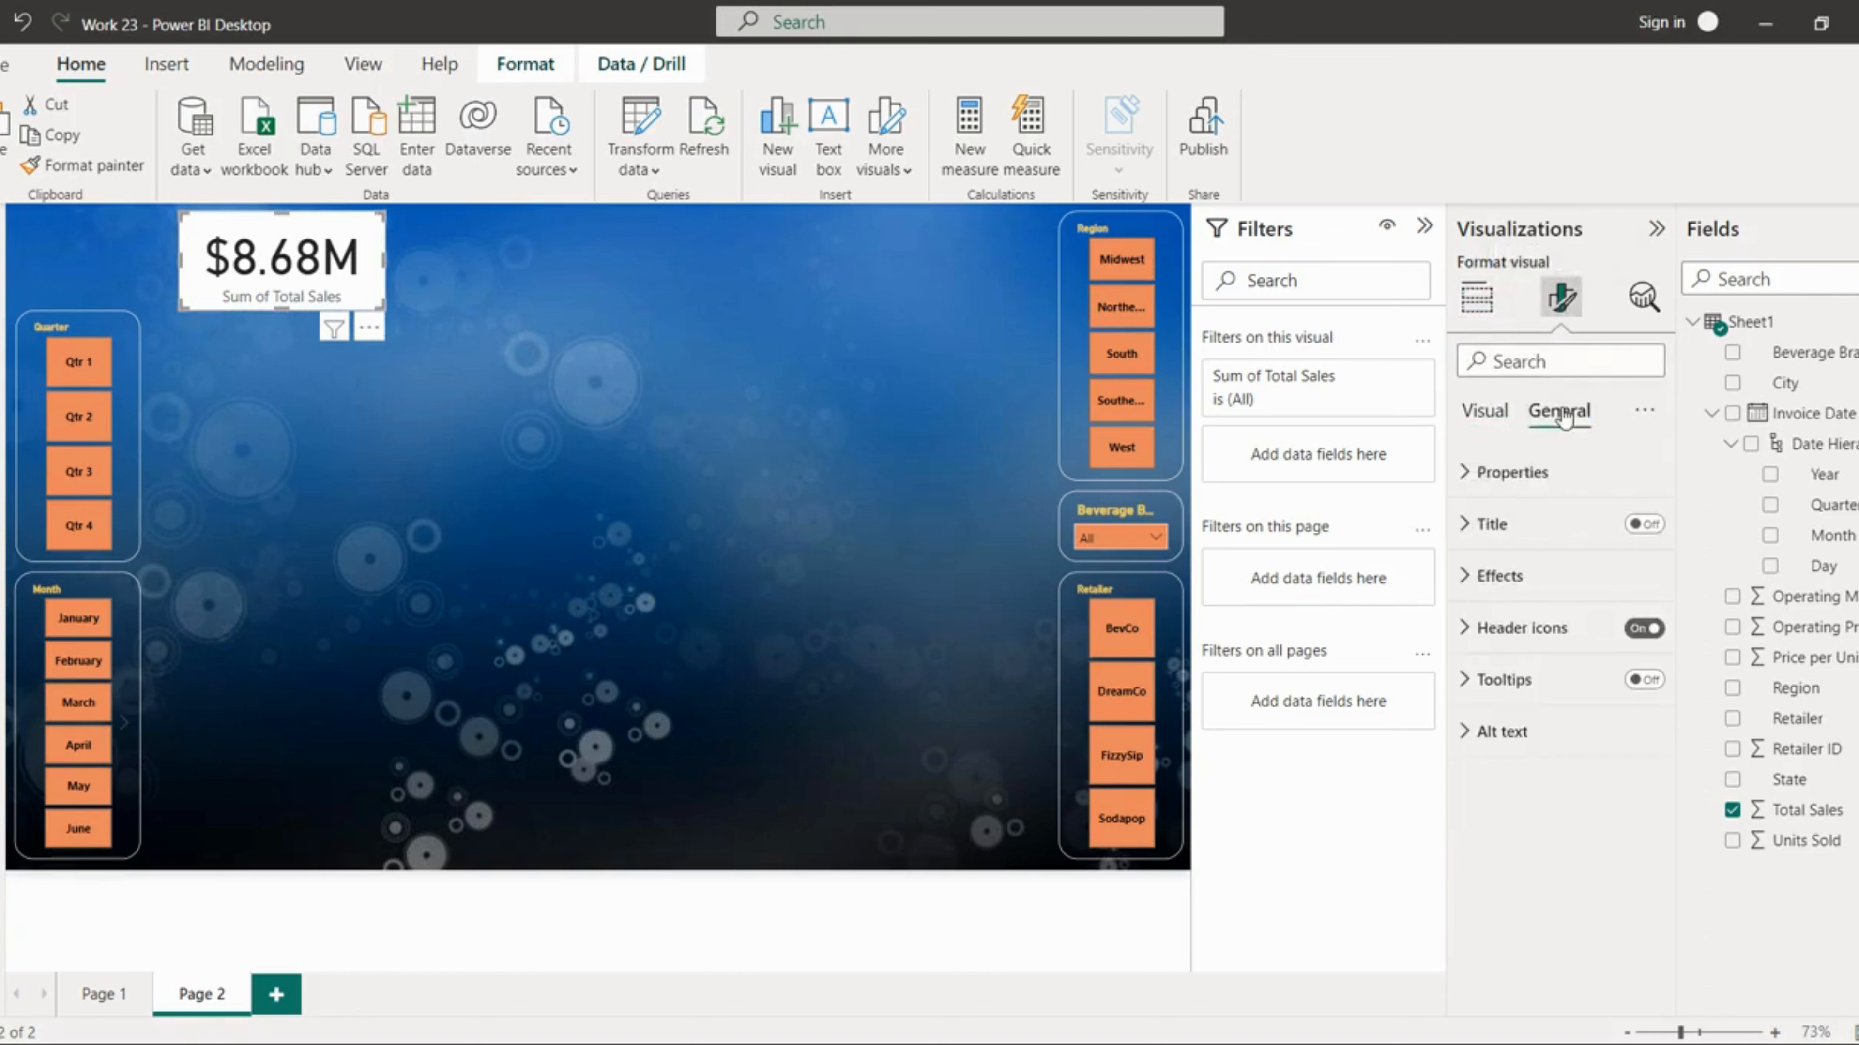
click(1487, 411)
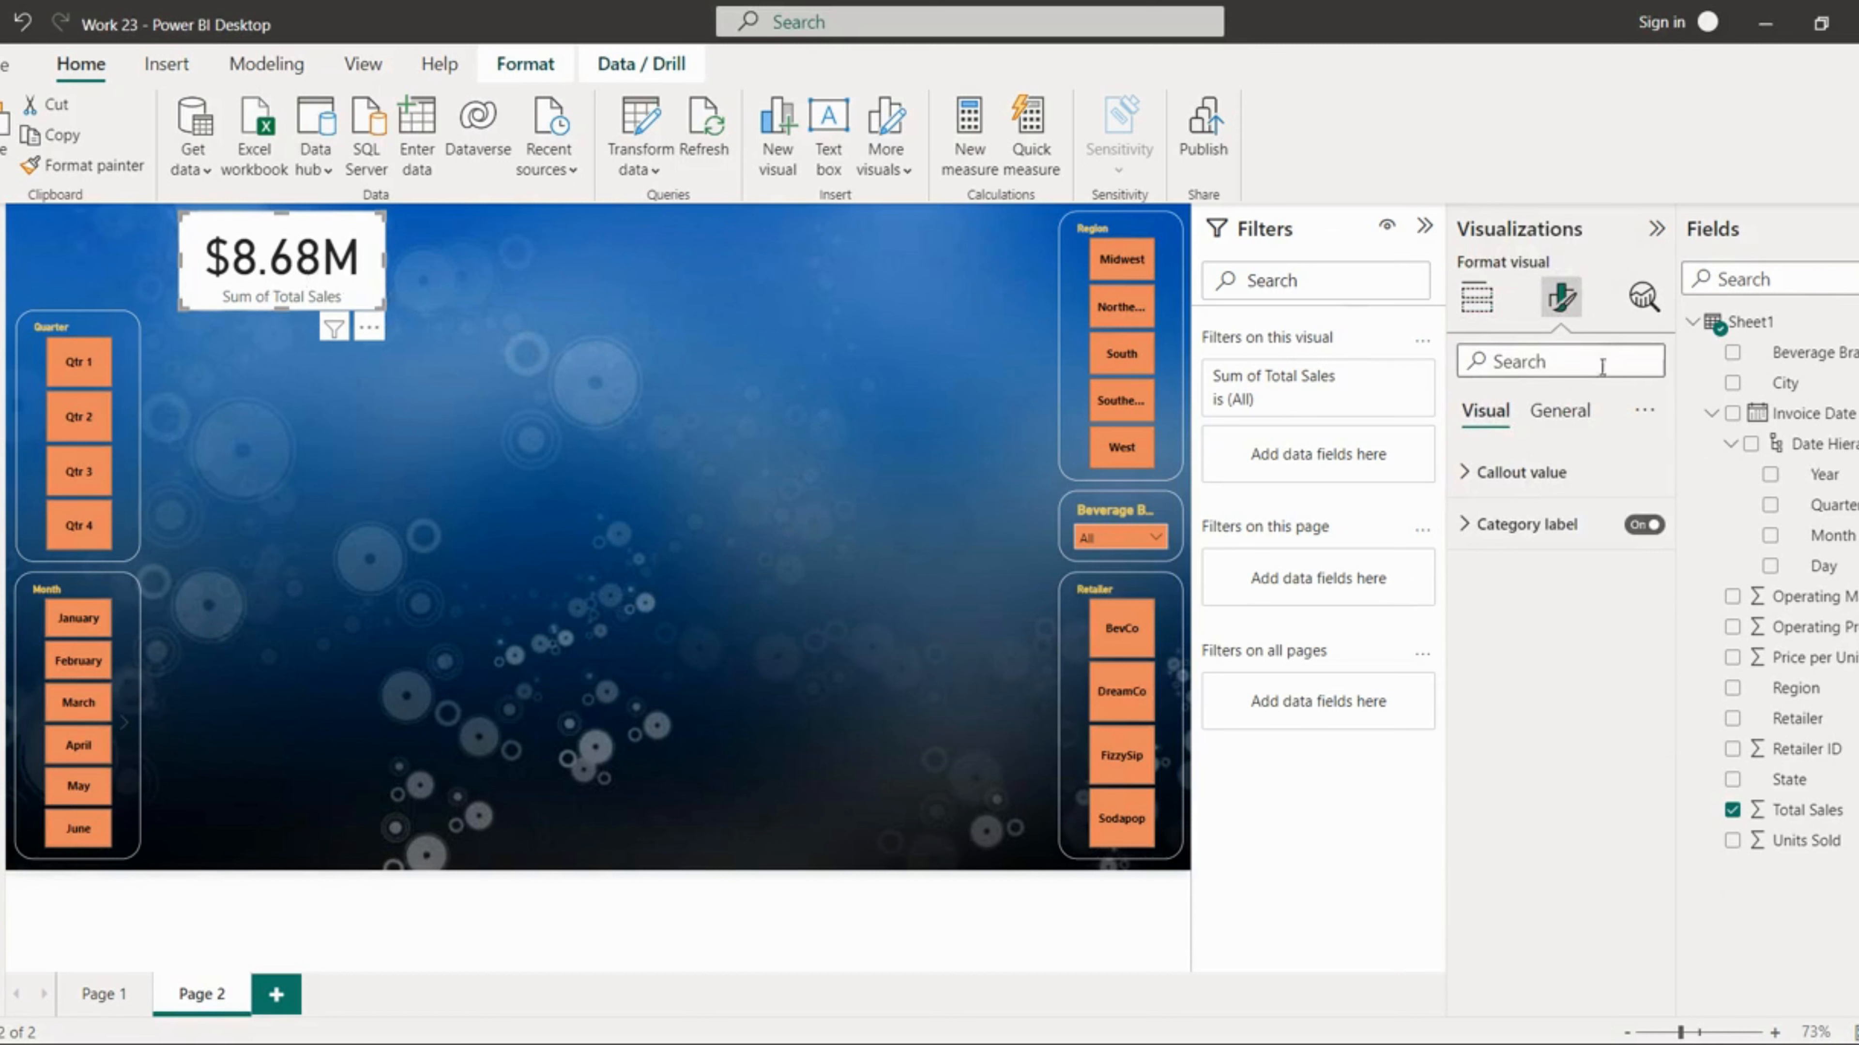
click(1507, 473)
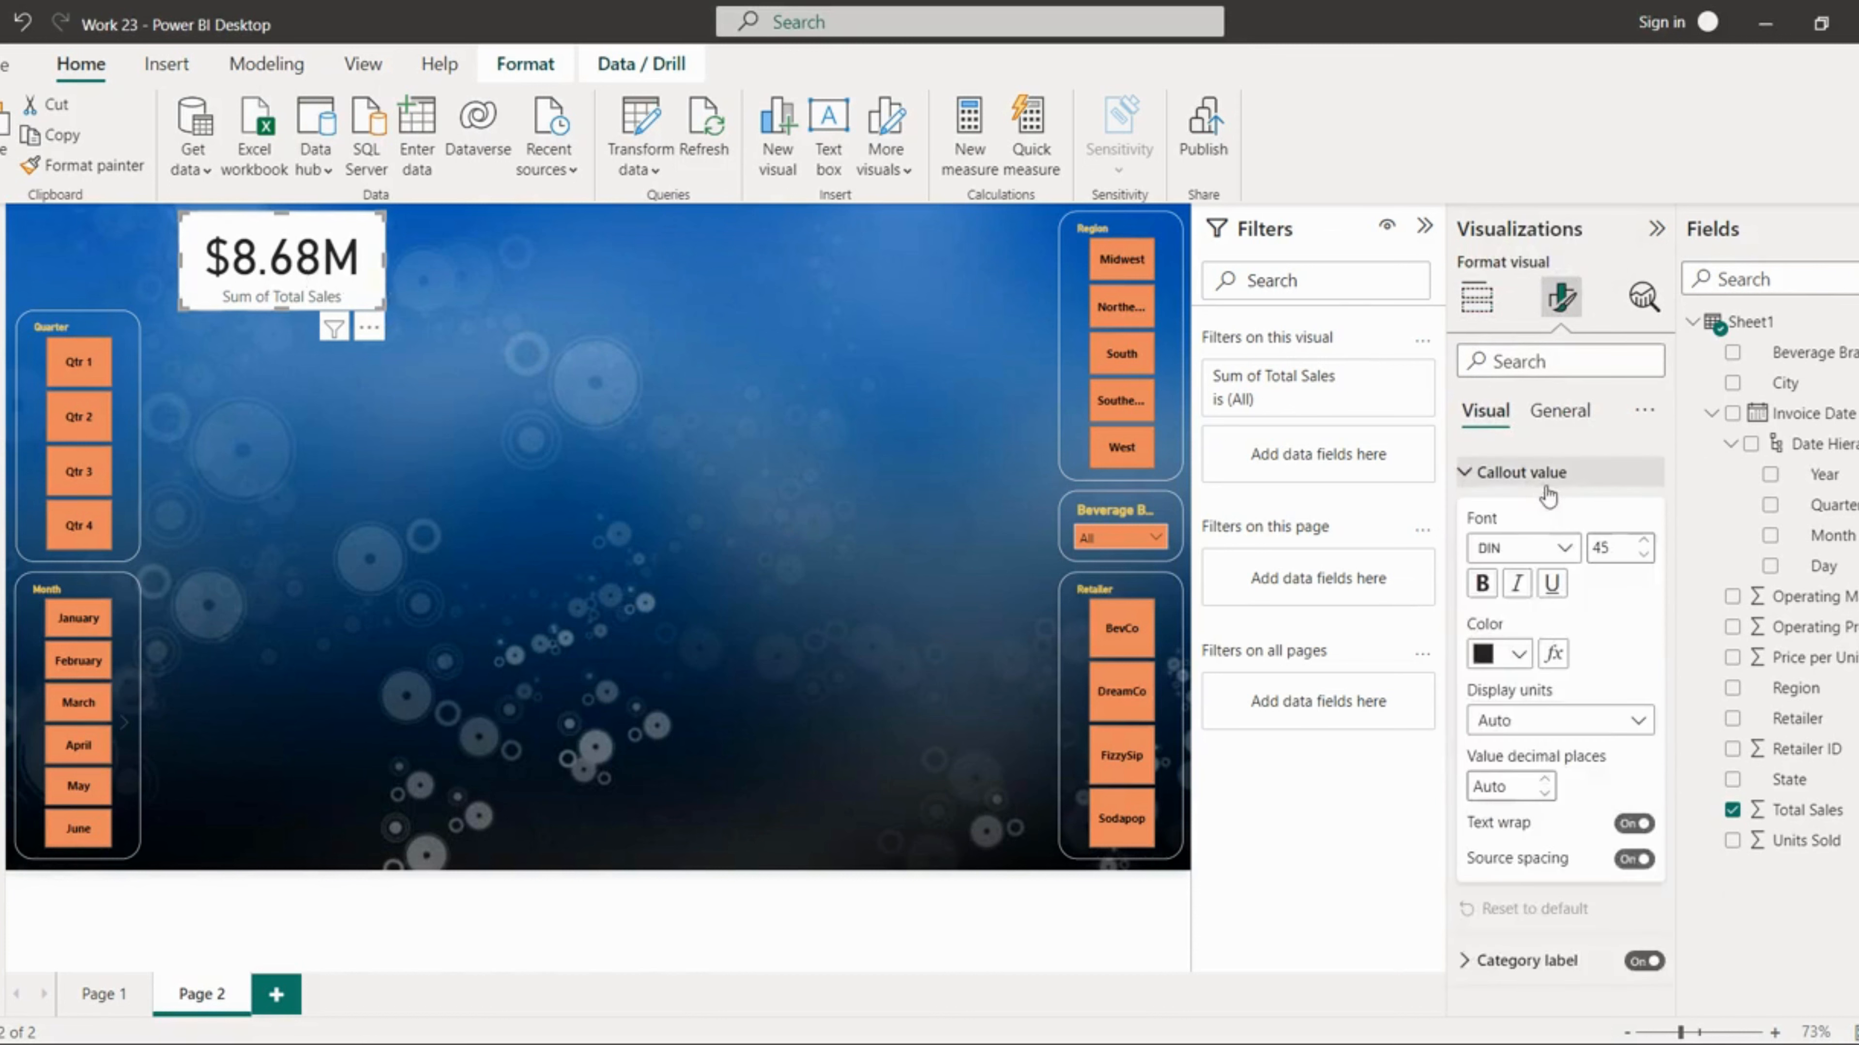
click(1482, 584)
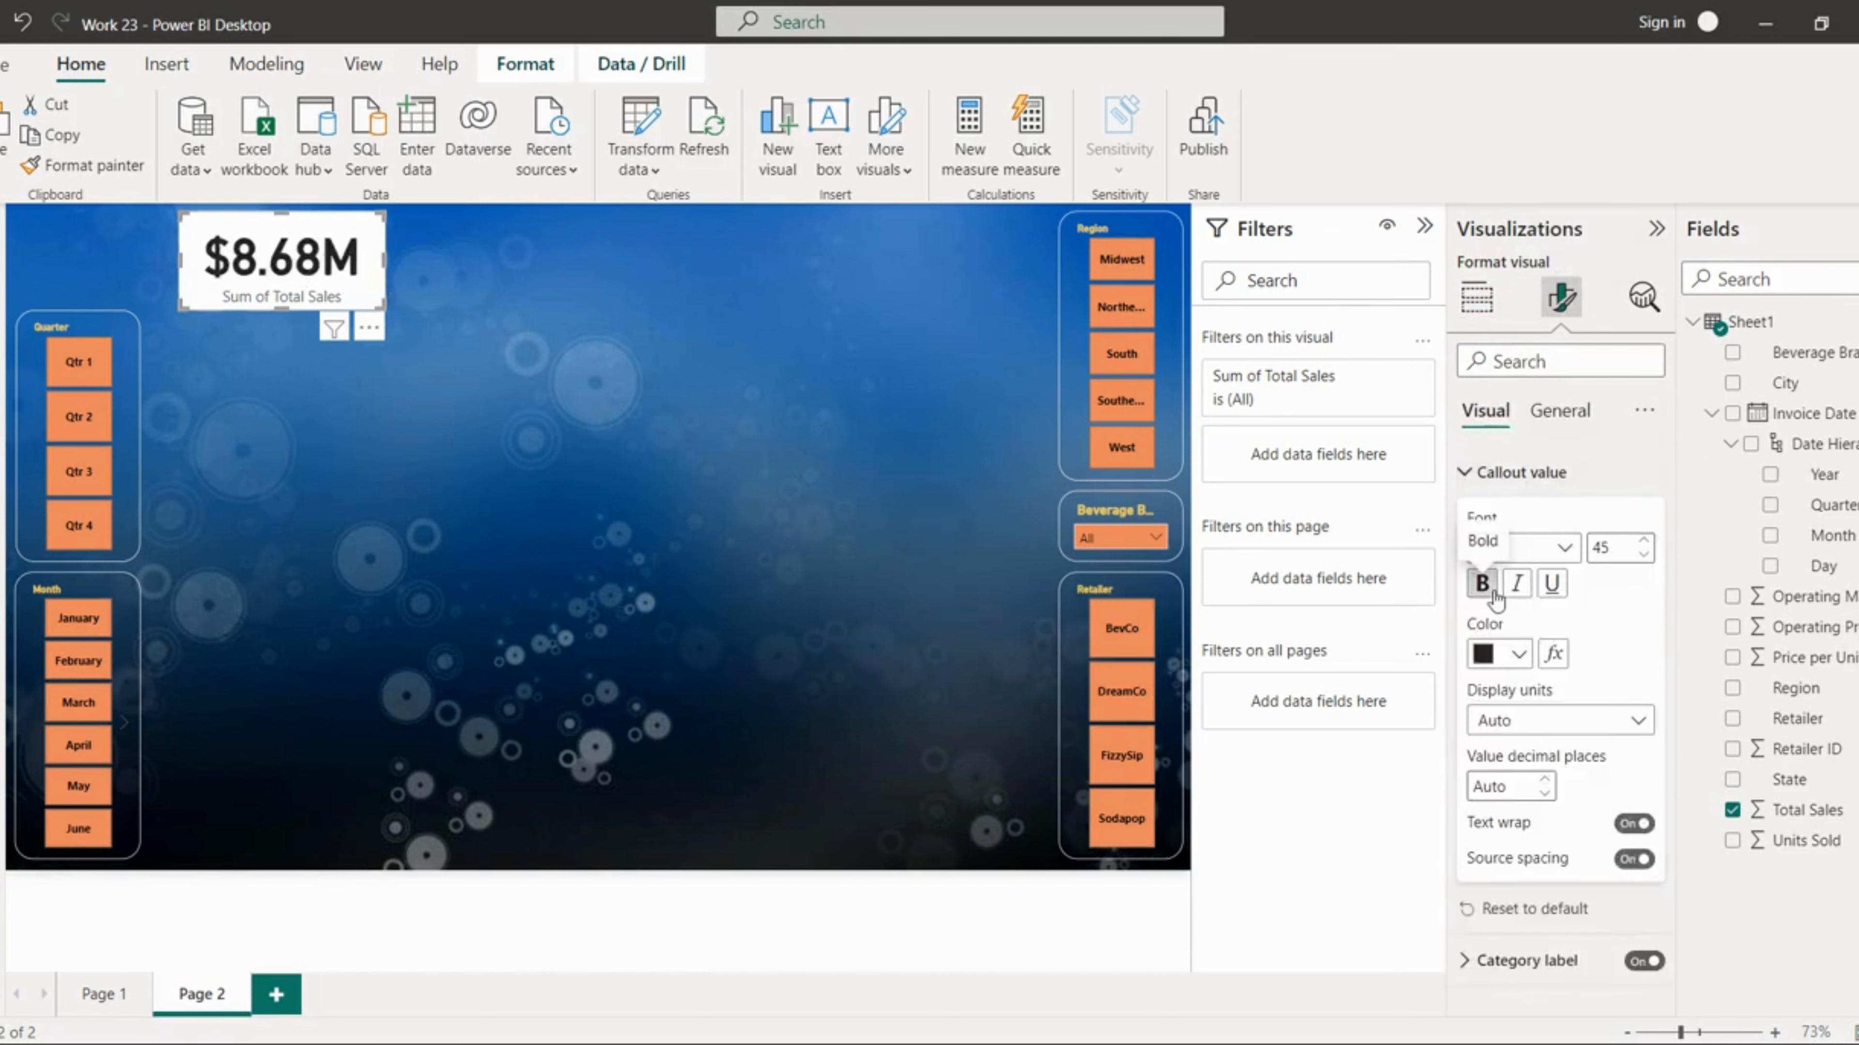
click(1518, 654)
click(1785, 379)
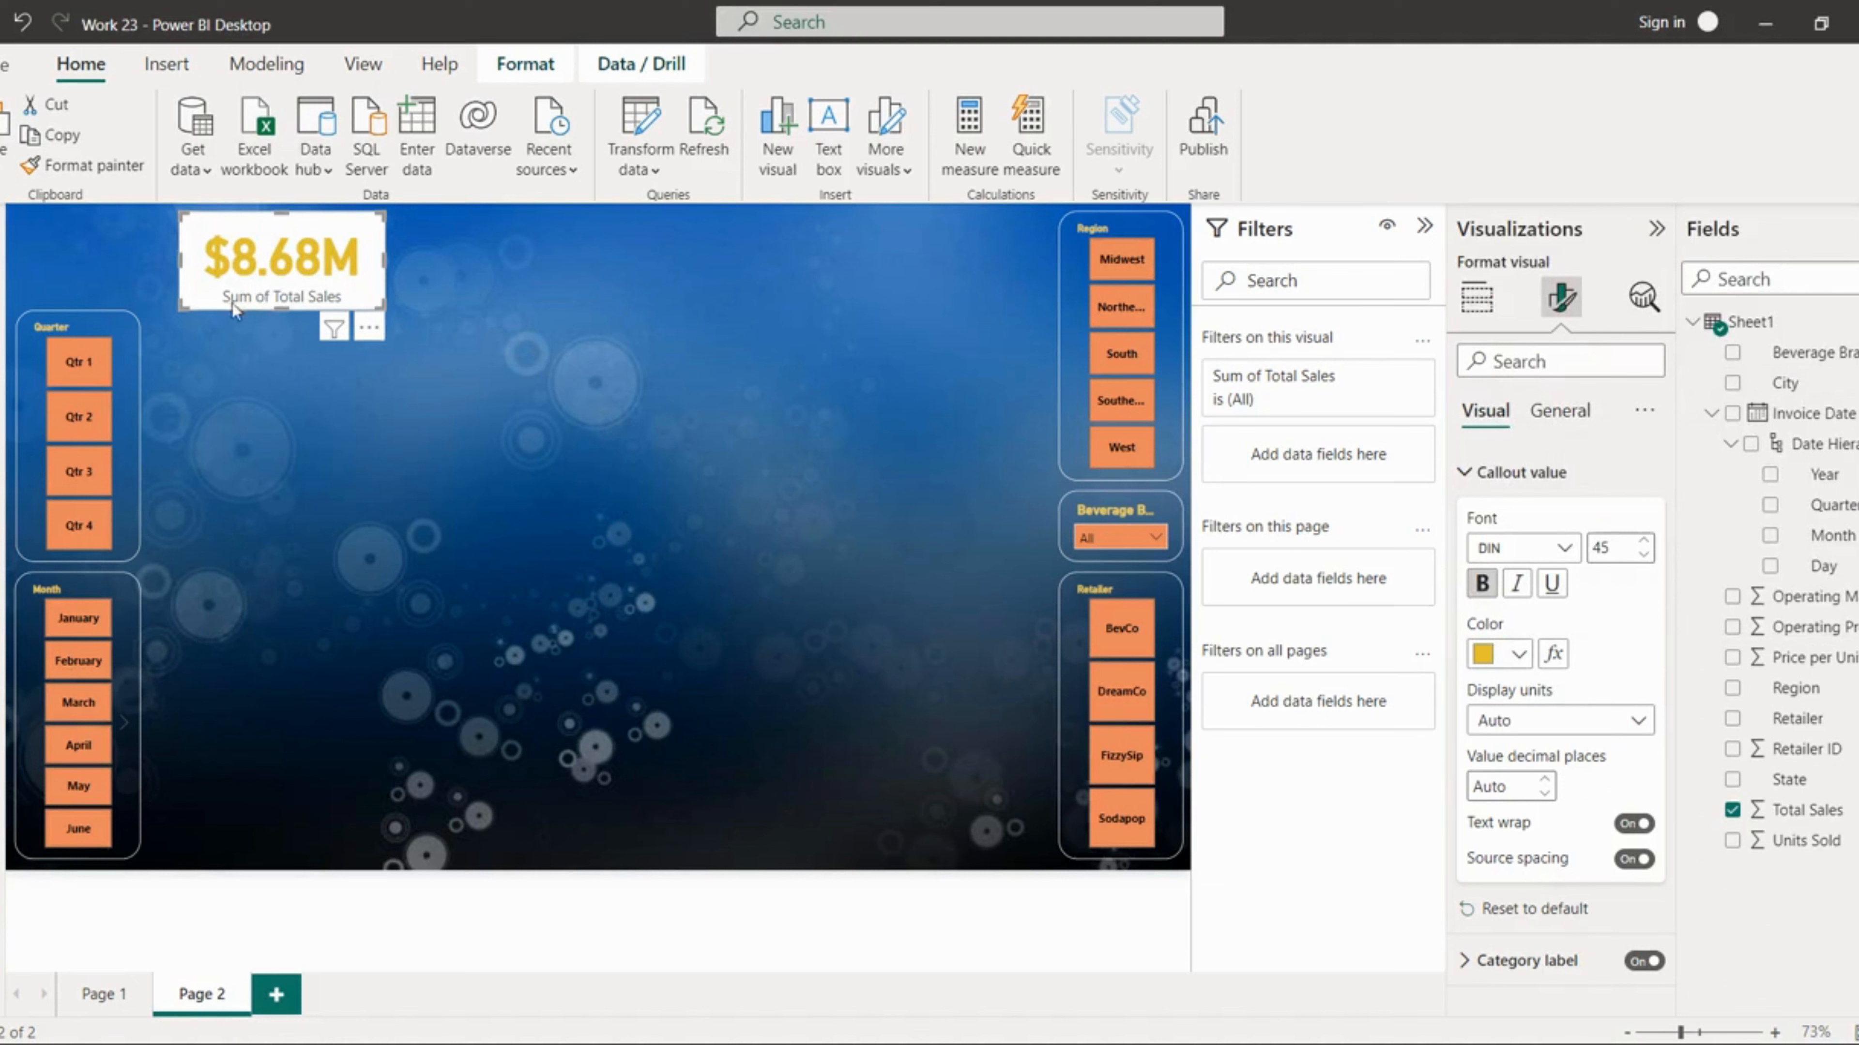
Step: Make the card's category label bold and dark gold
click(1525, 476)
click(1526, 525)
click(1481, 635)
click(1520, 703)
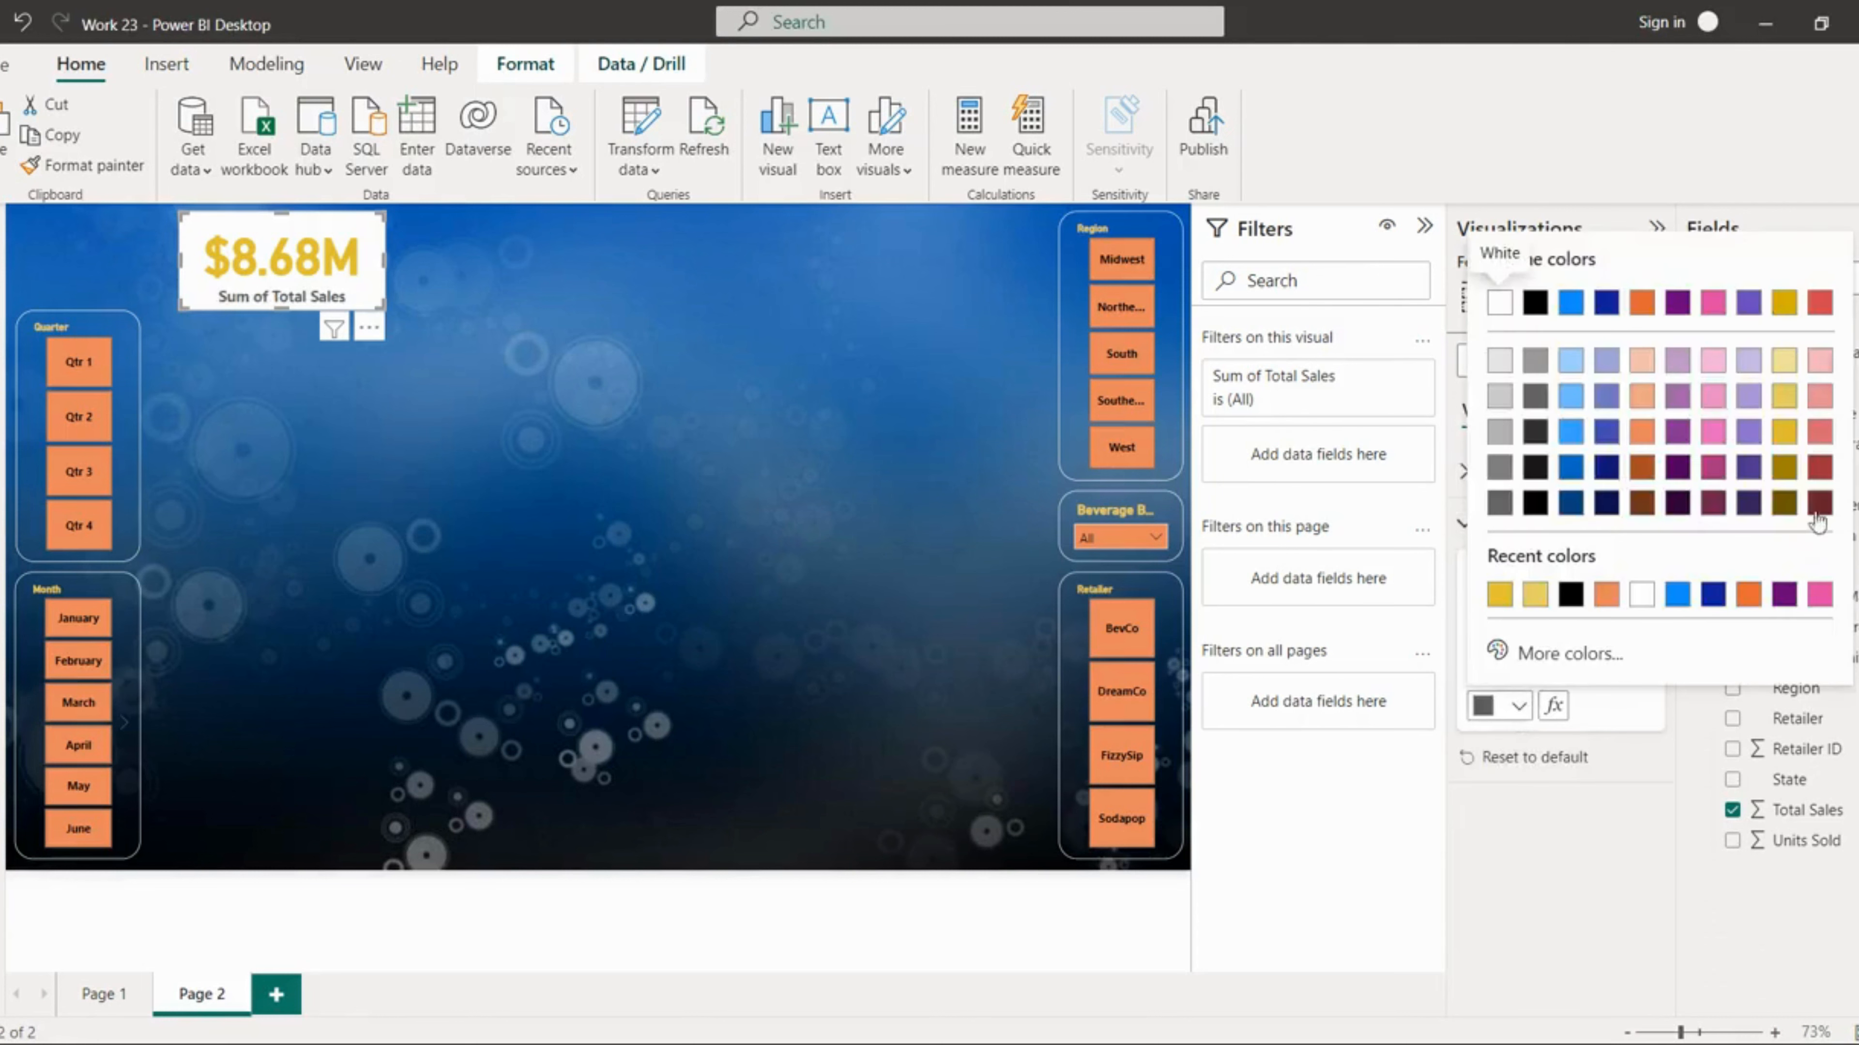
click(1785, 476)
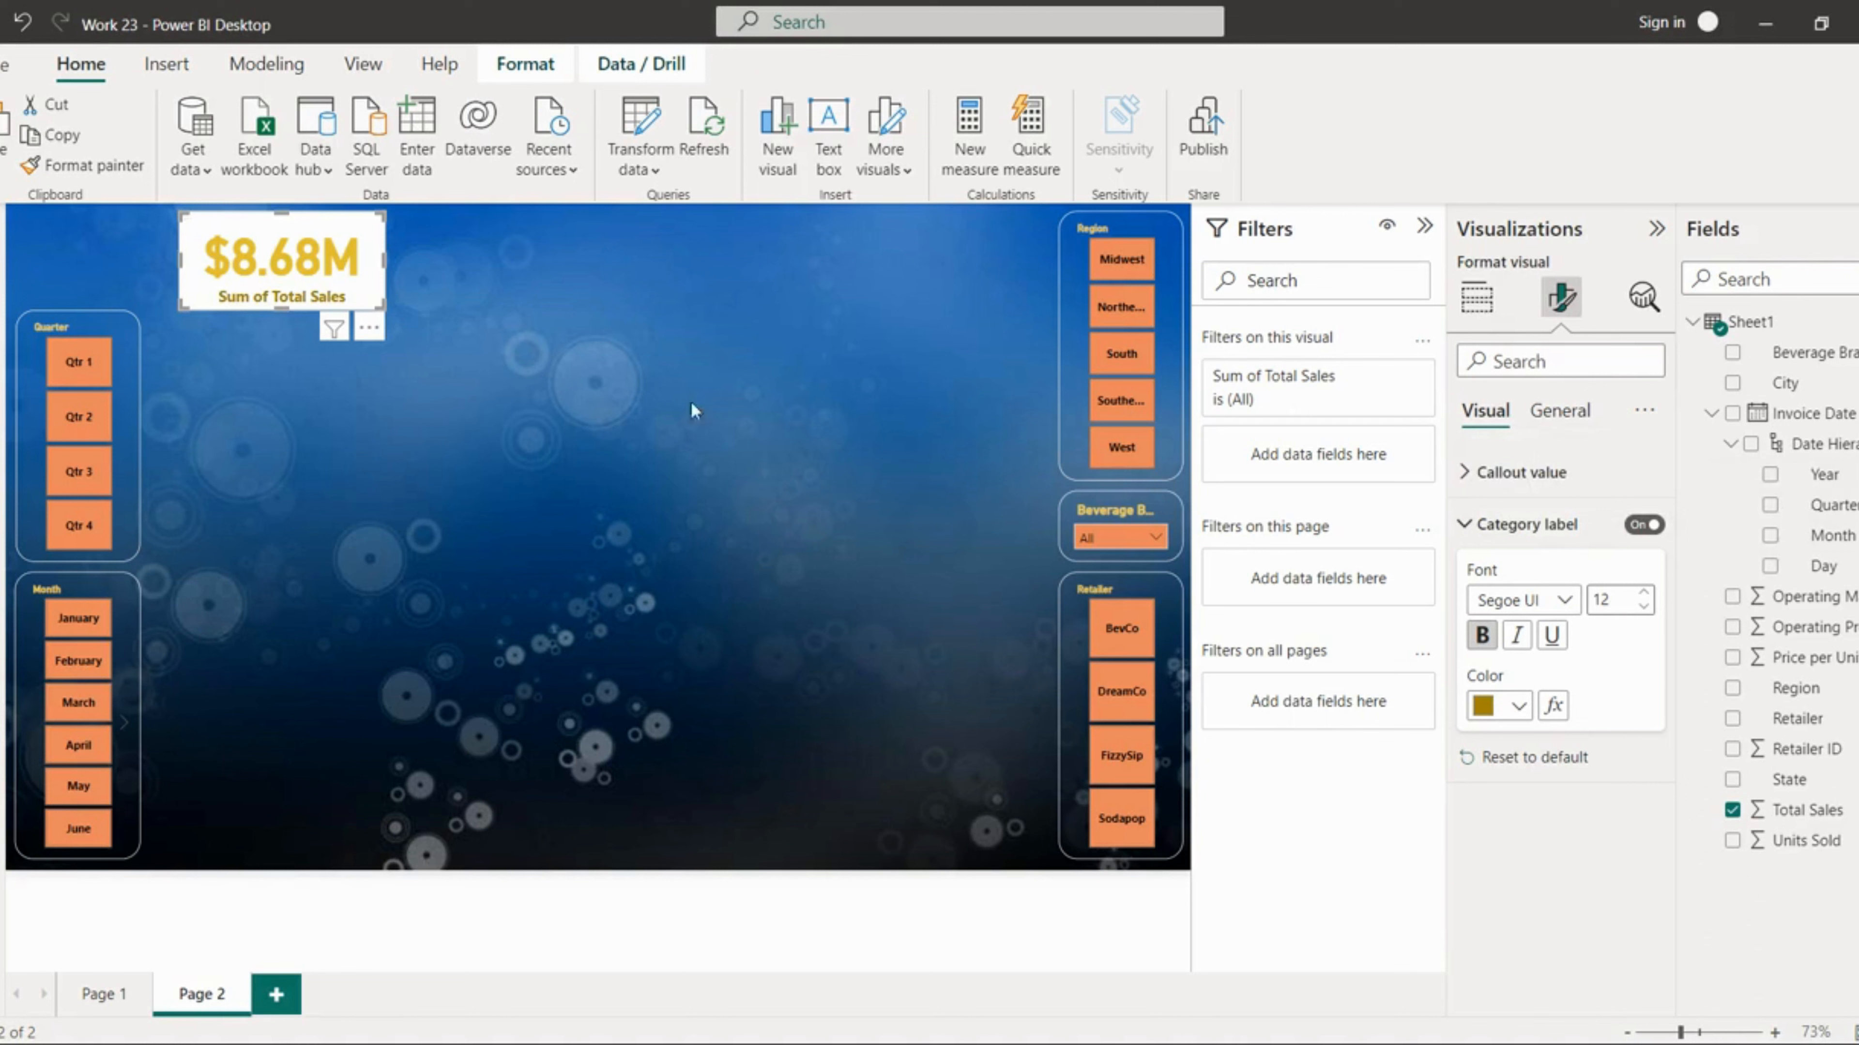
Step: Turn off the card's background
click(1560, 410)
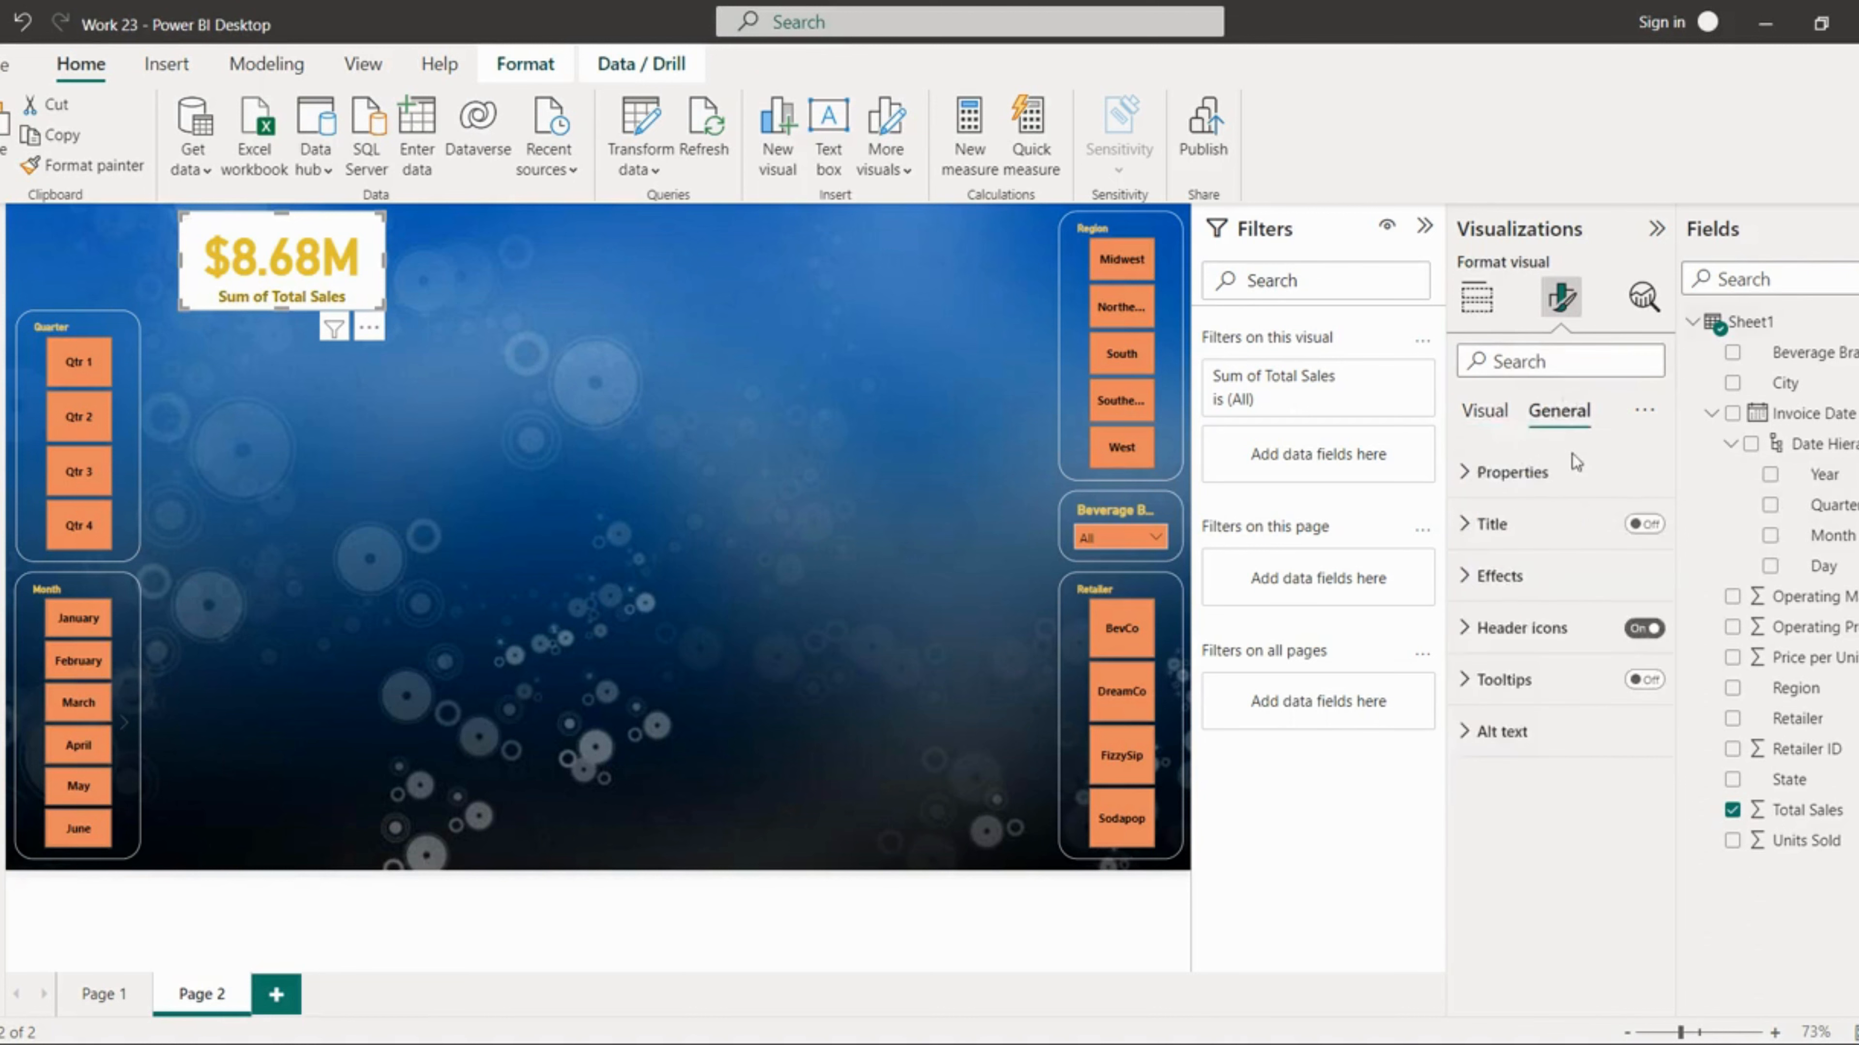
click(1507, 576)
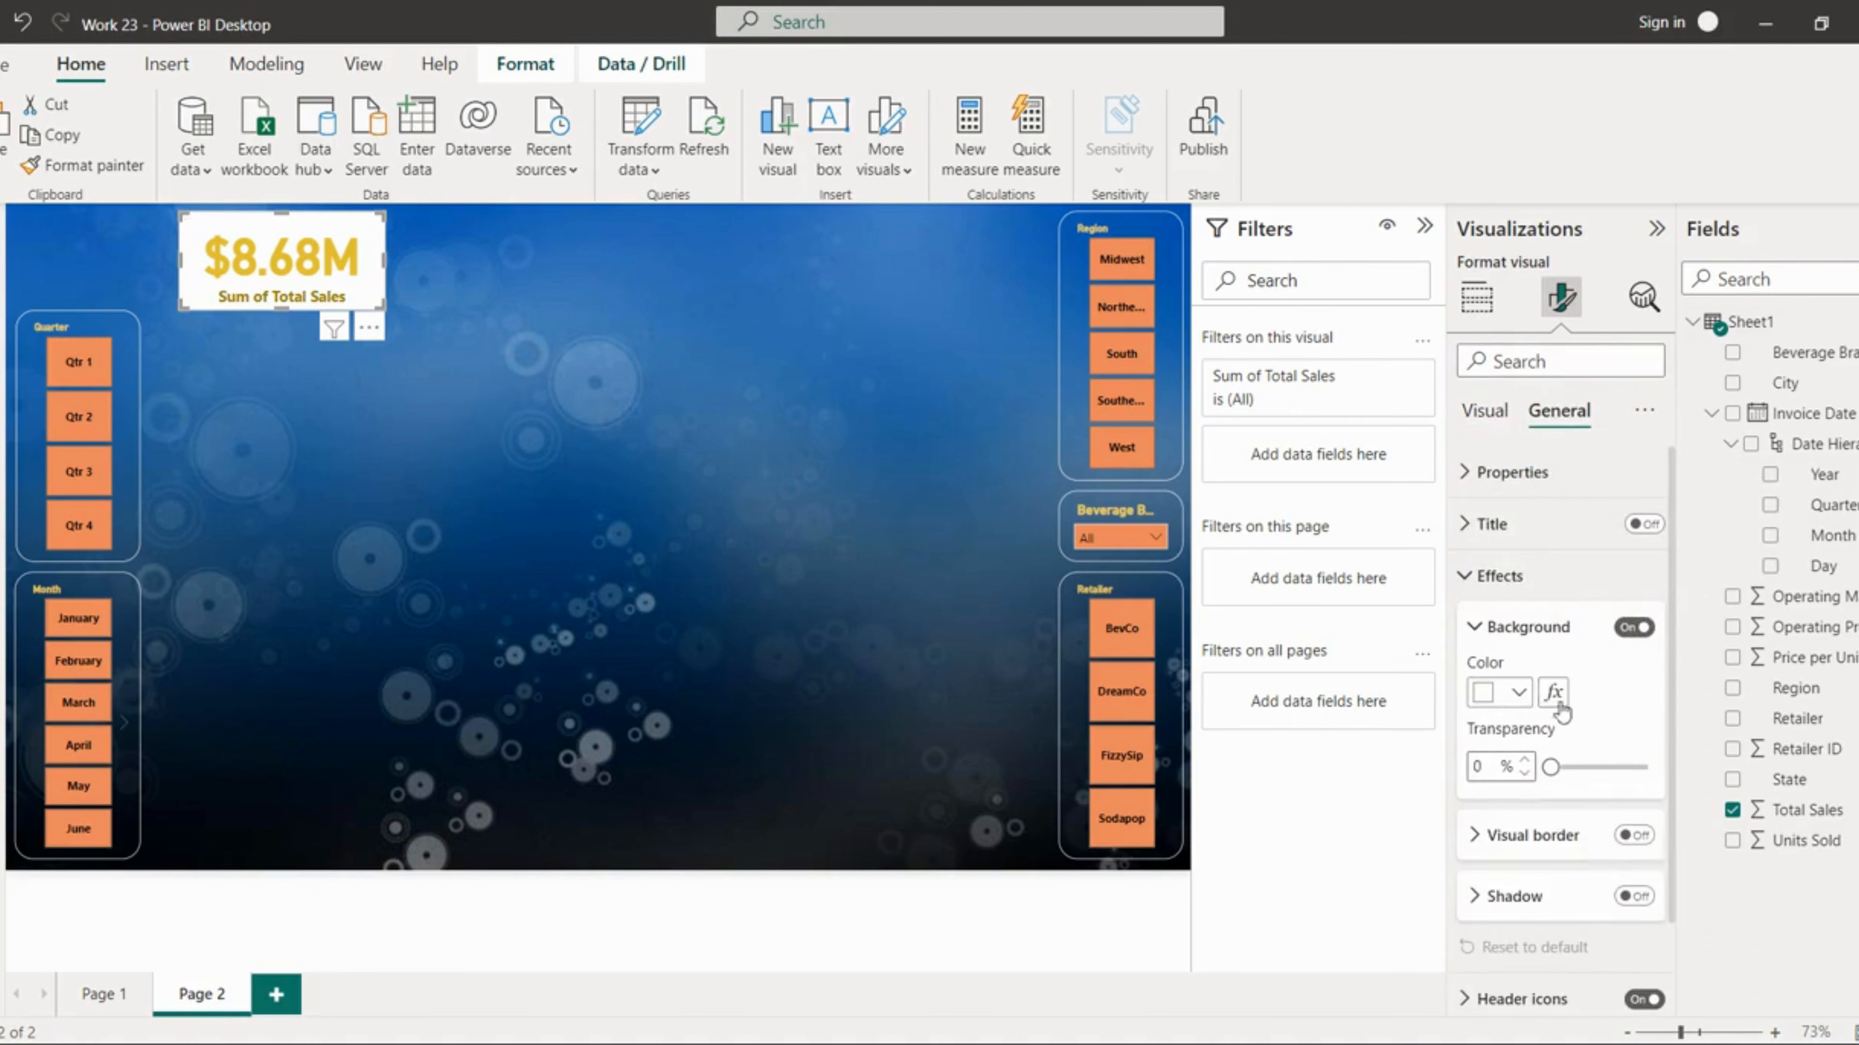
click(1626, 631)
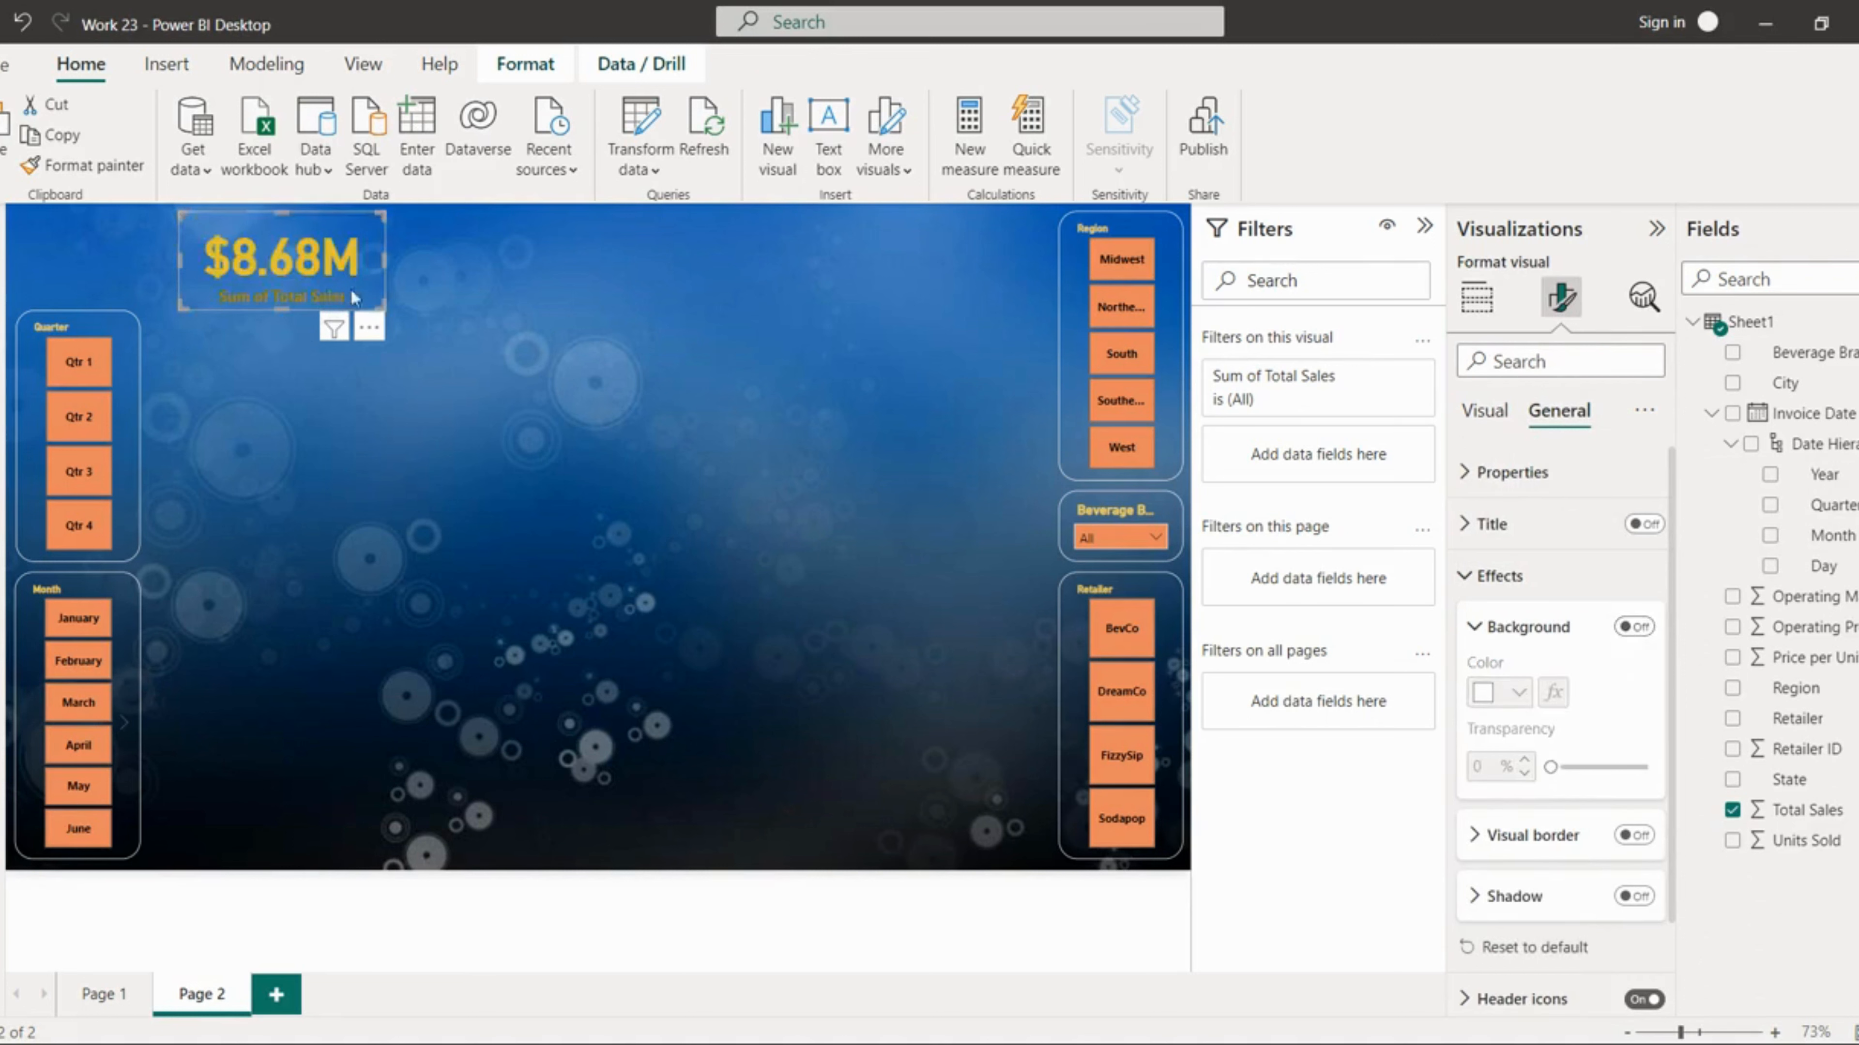
Step: Recolor the card's category label a lighter gold
click(1474, 413)
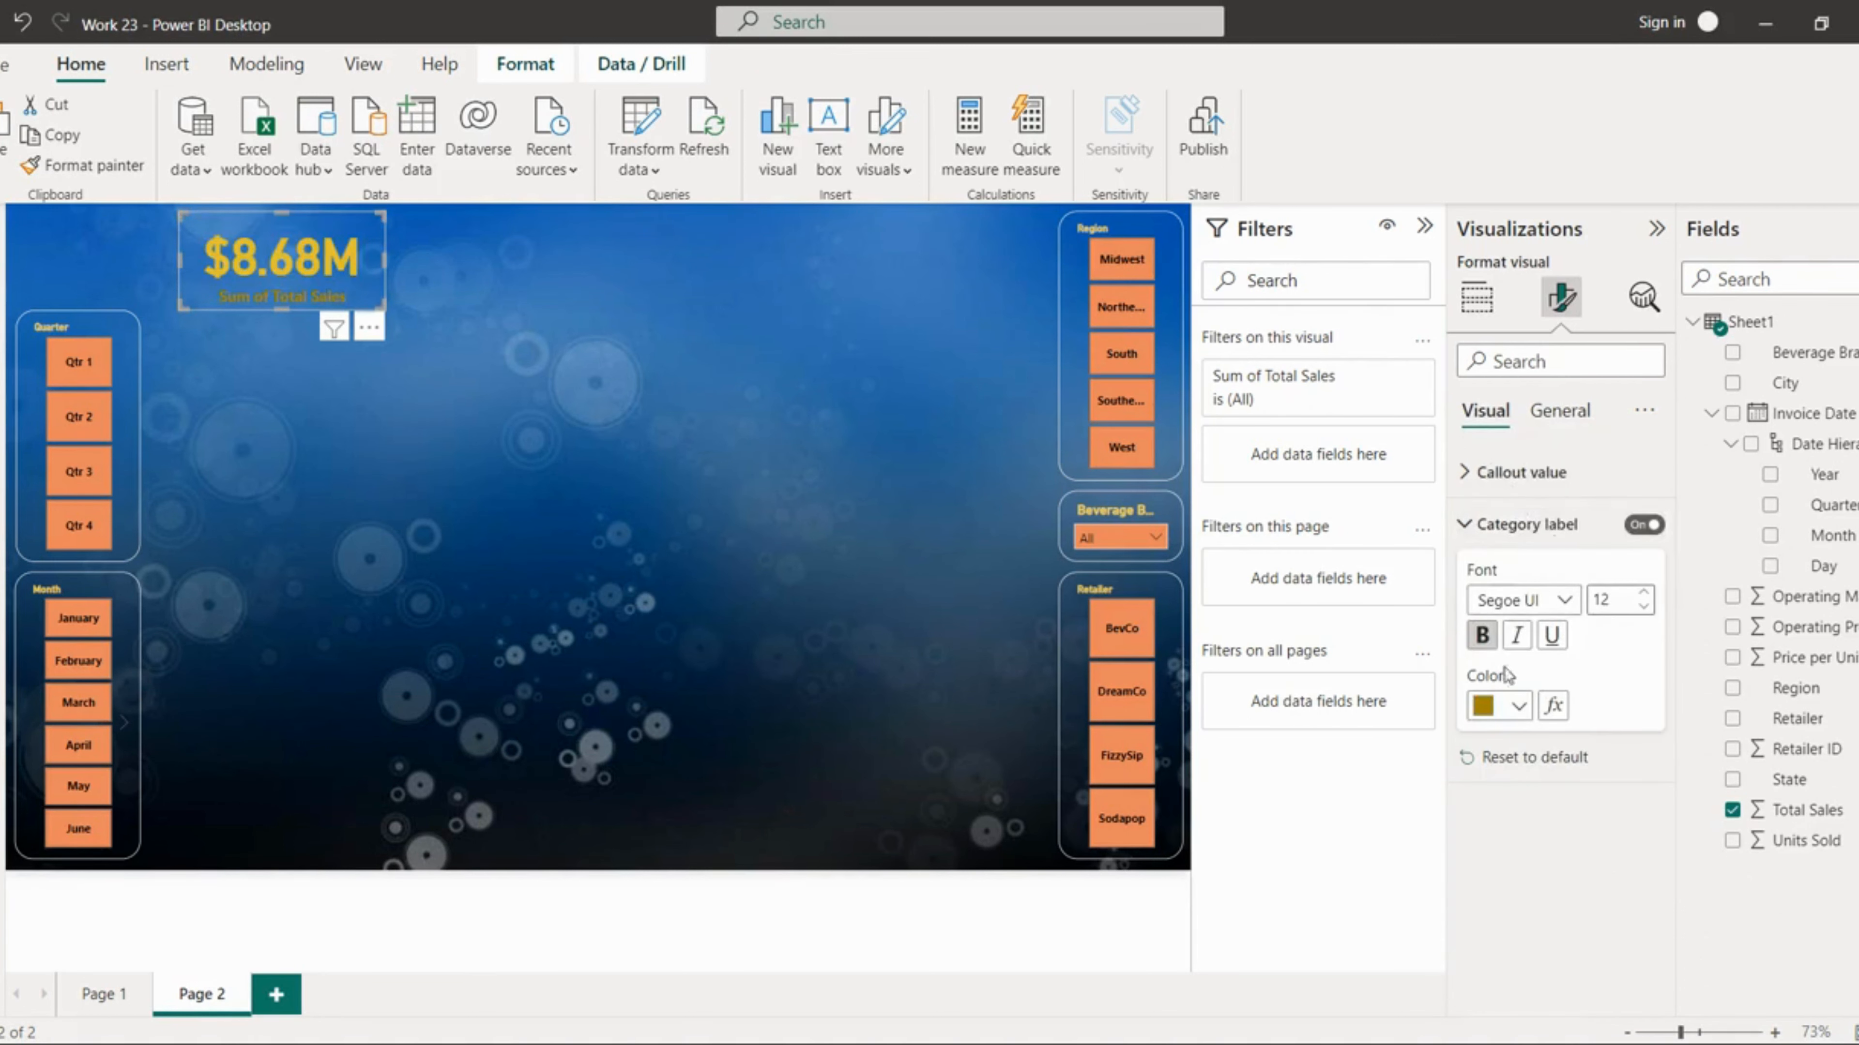
click(1515, 707)
click(1789, 377)
Step: Turn on a white visual border for the card with rounded corners of 20 px
click(1559, 411)
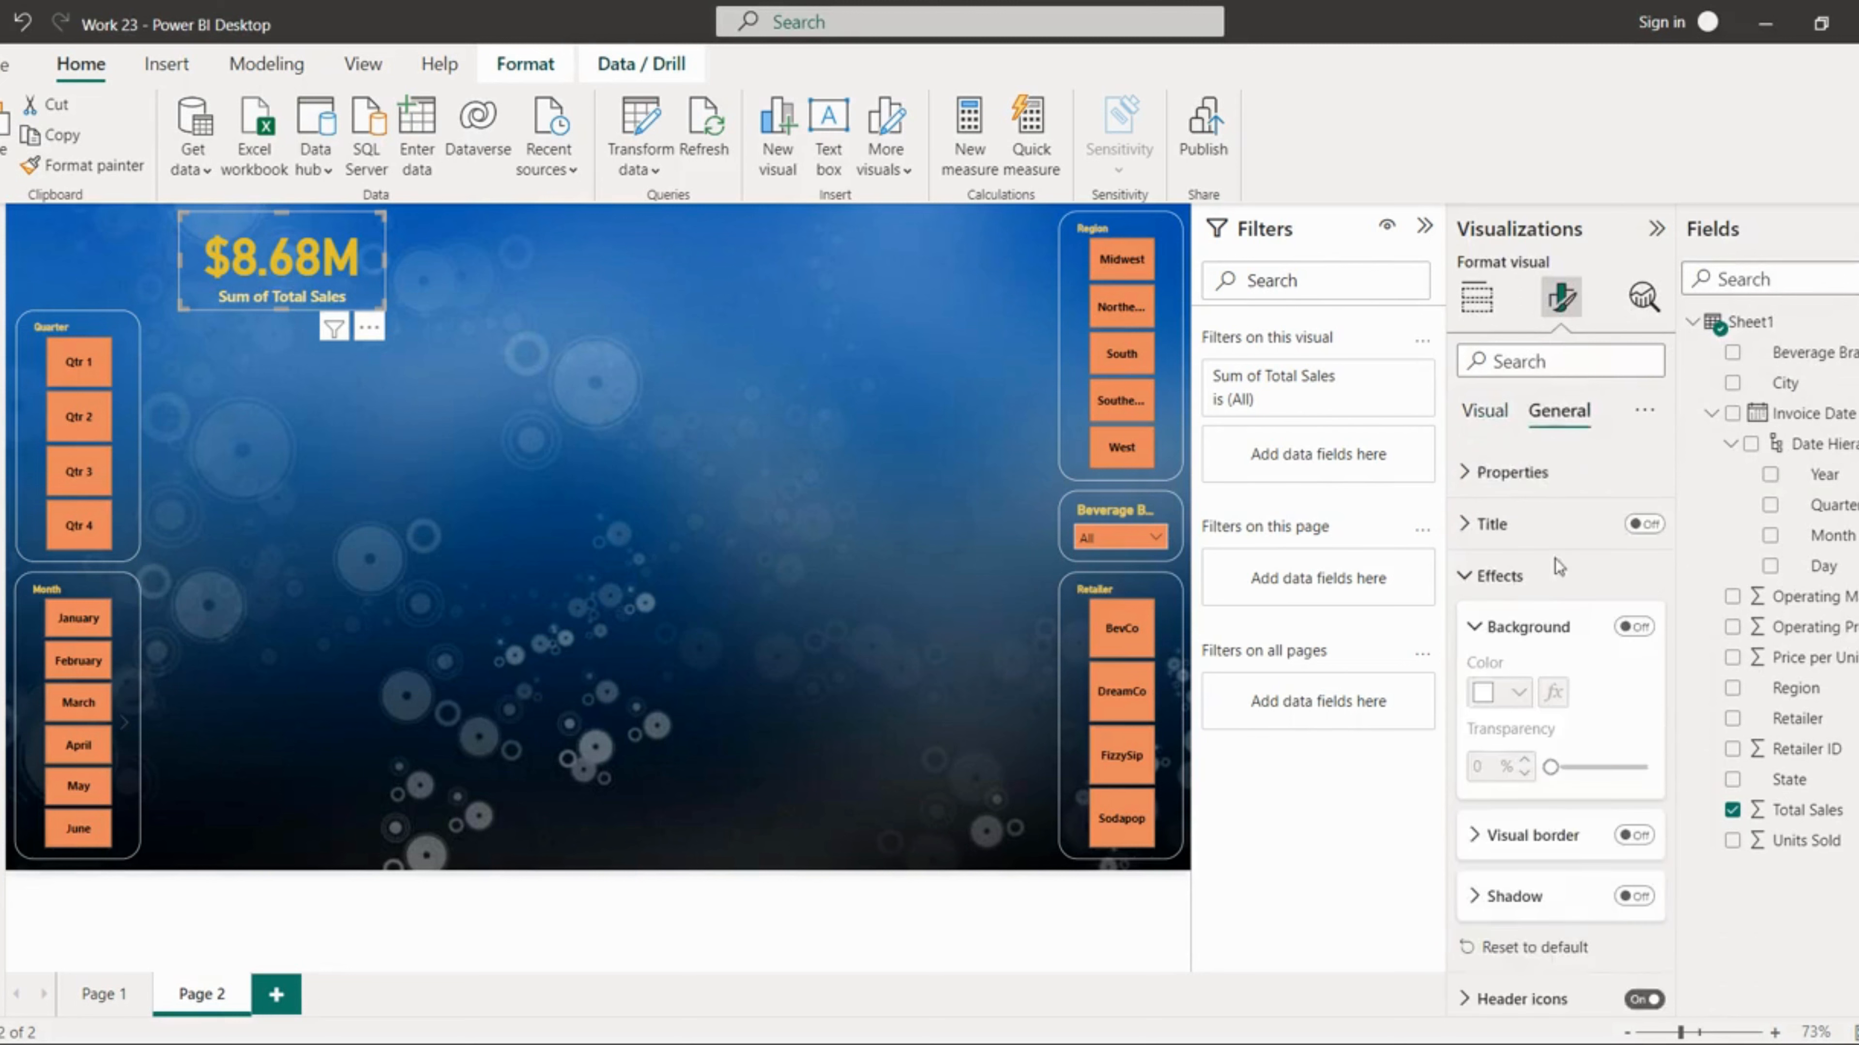
click(1554, 834)
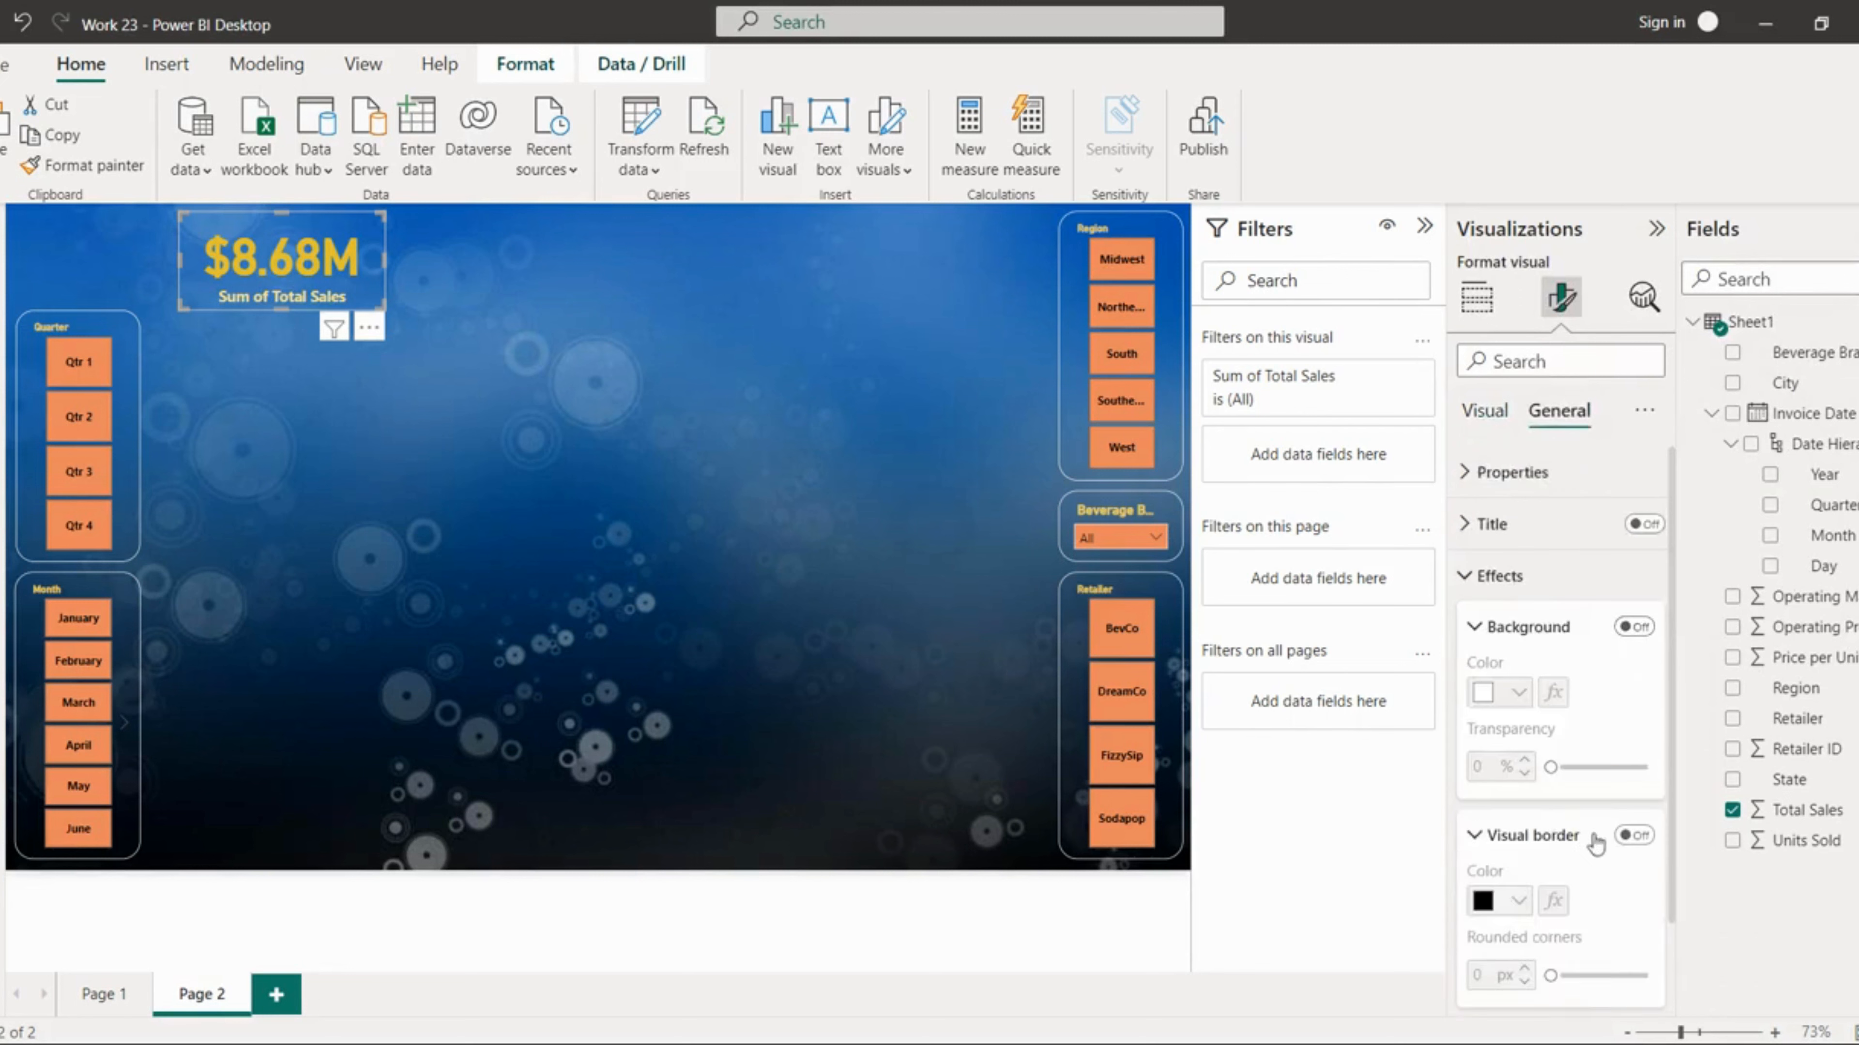
click(1633, 835)
click(1518, 899)
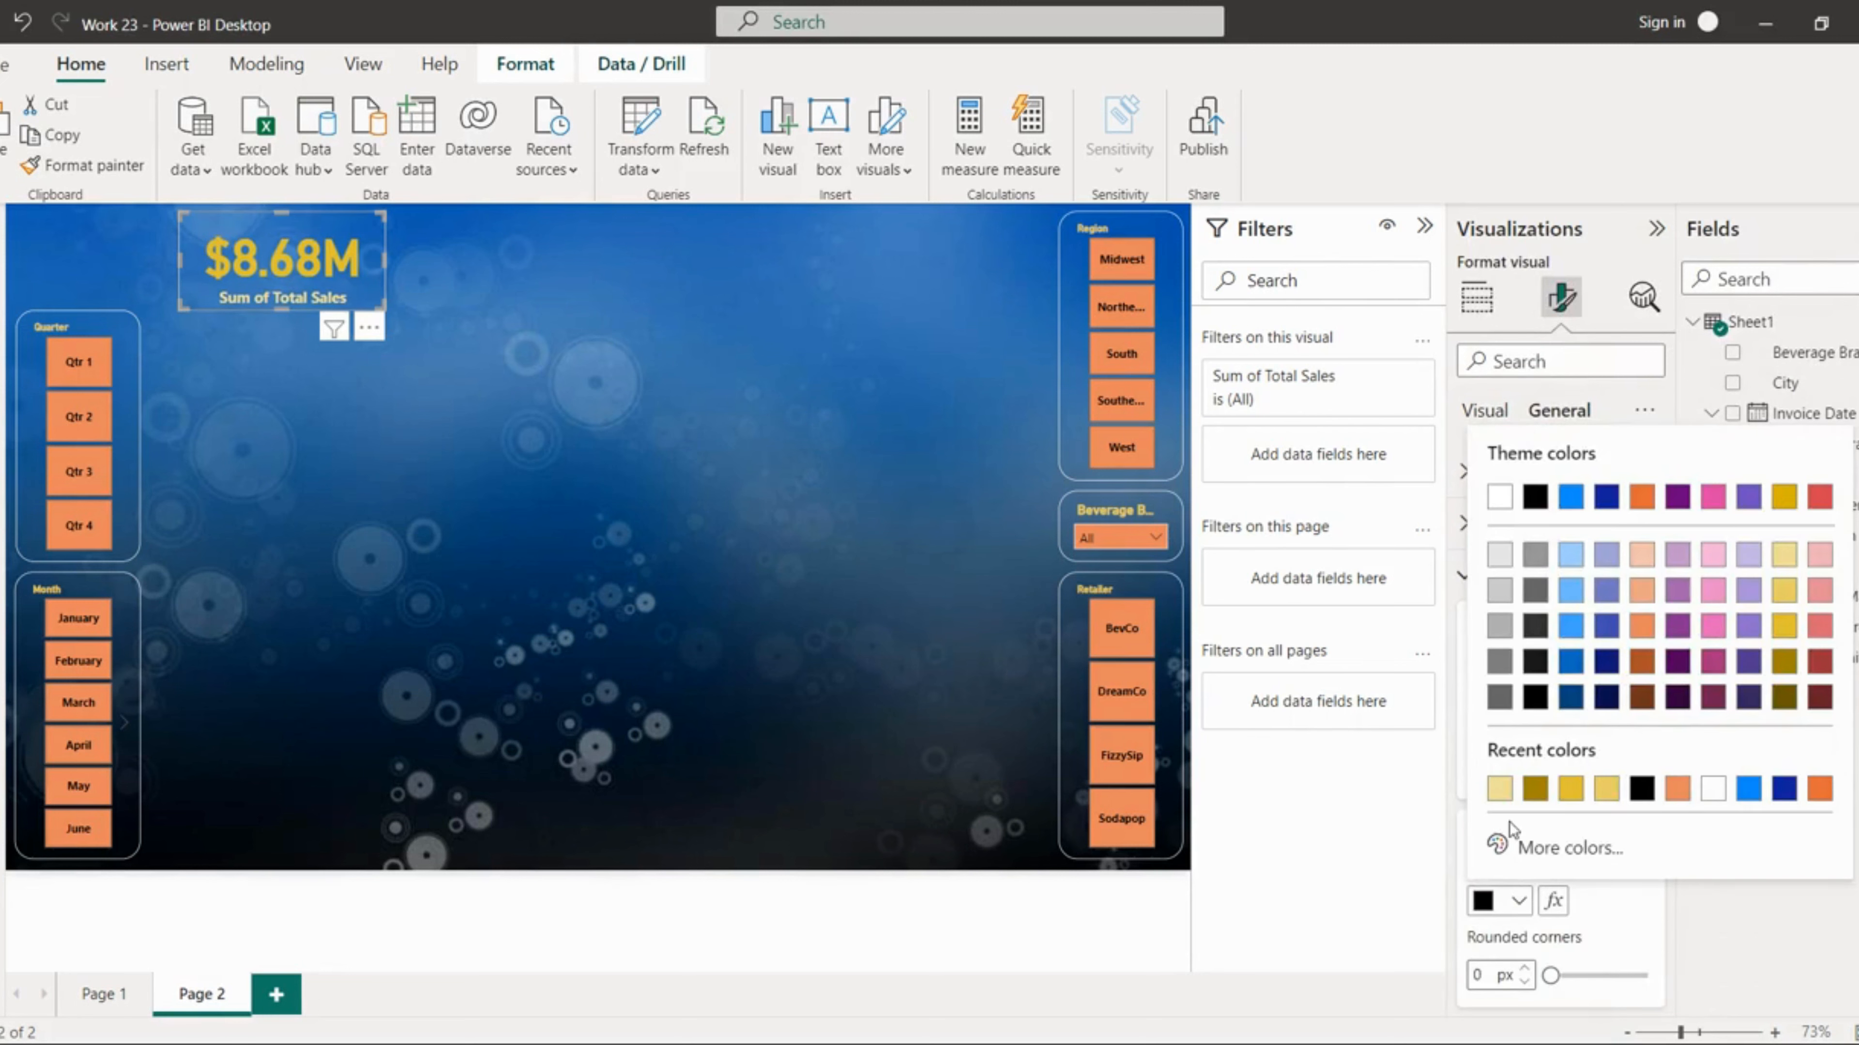
click(1713, 788)
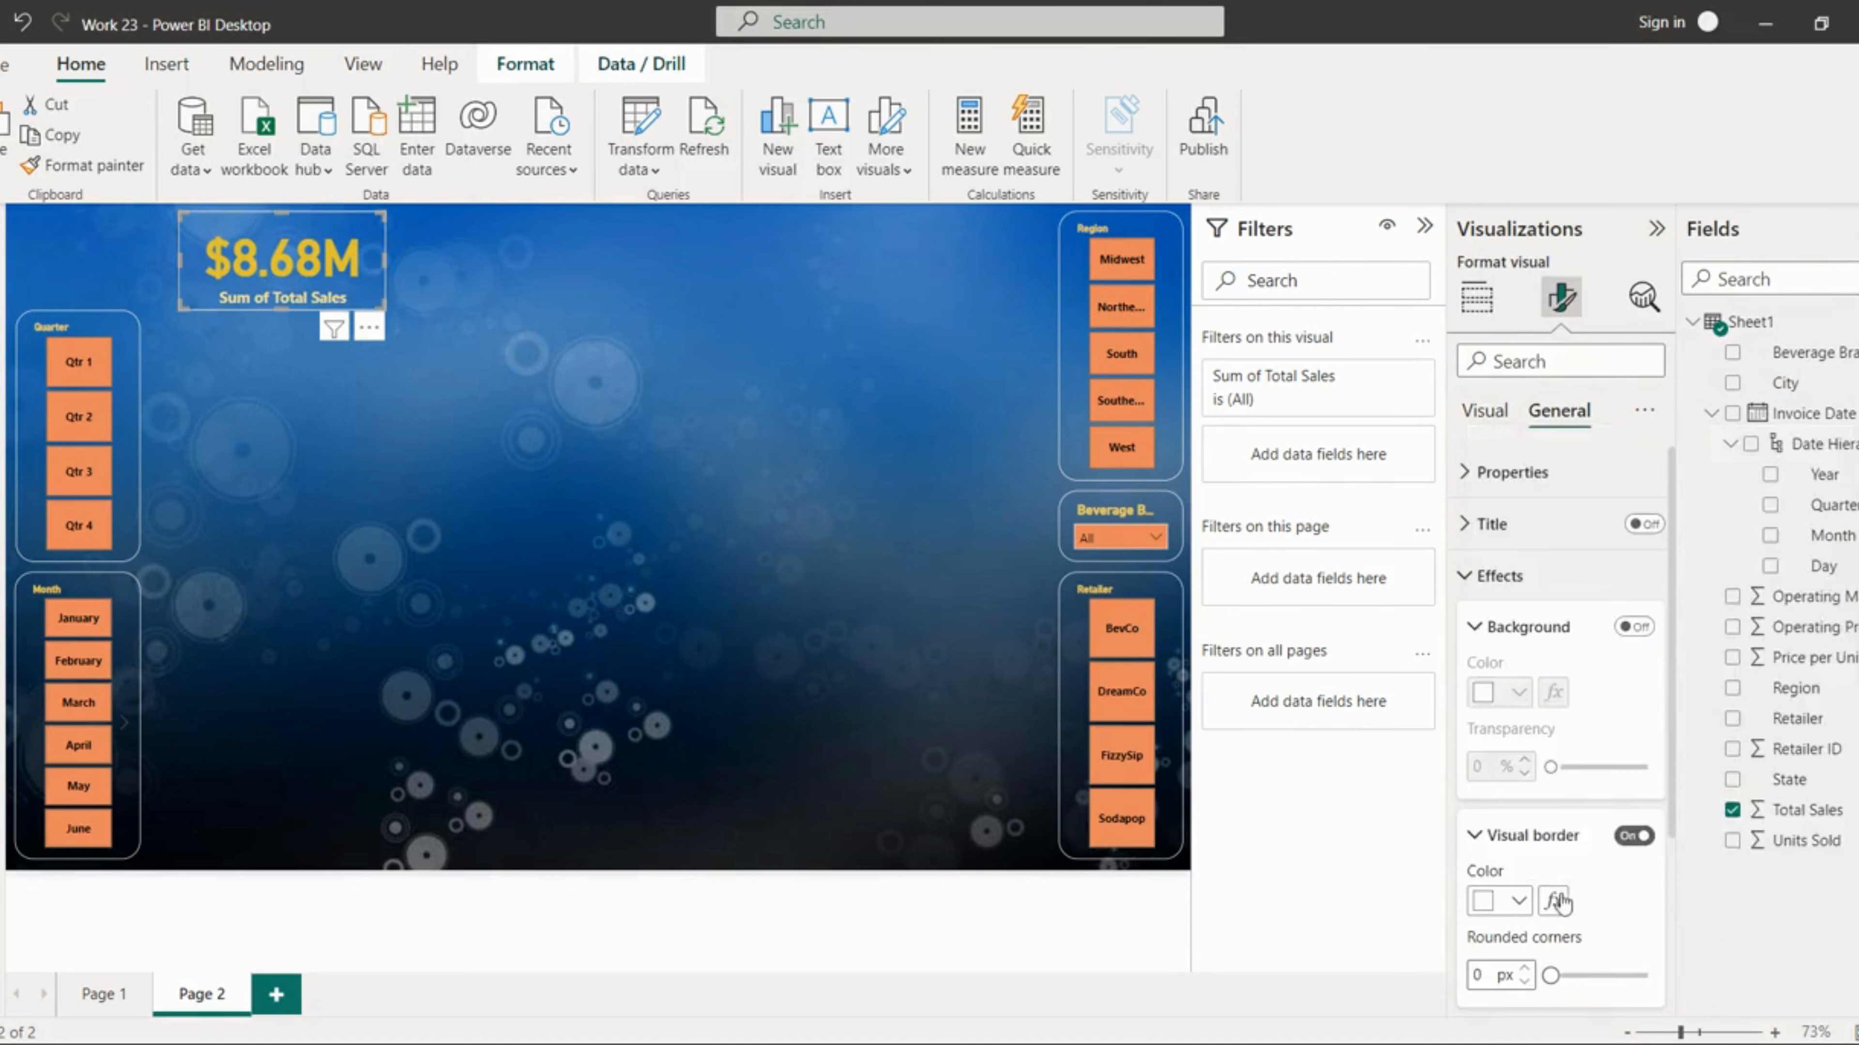
drag(1552, 976, 1613, 975)
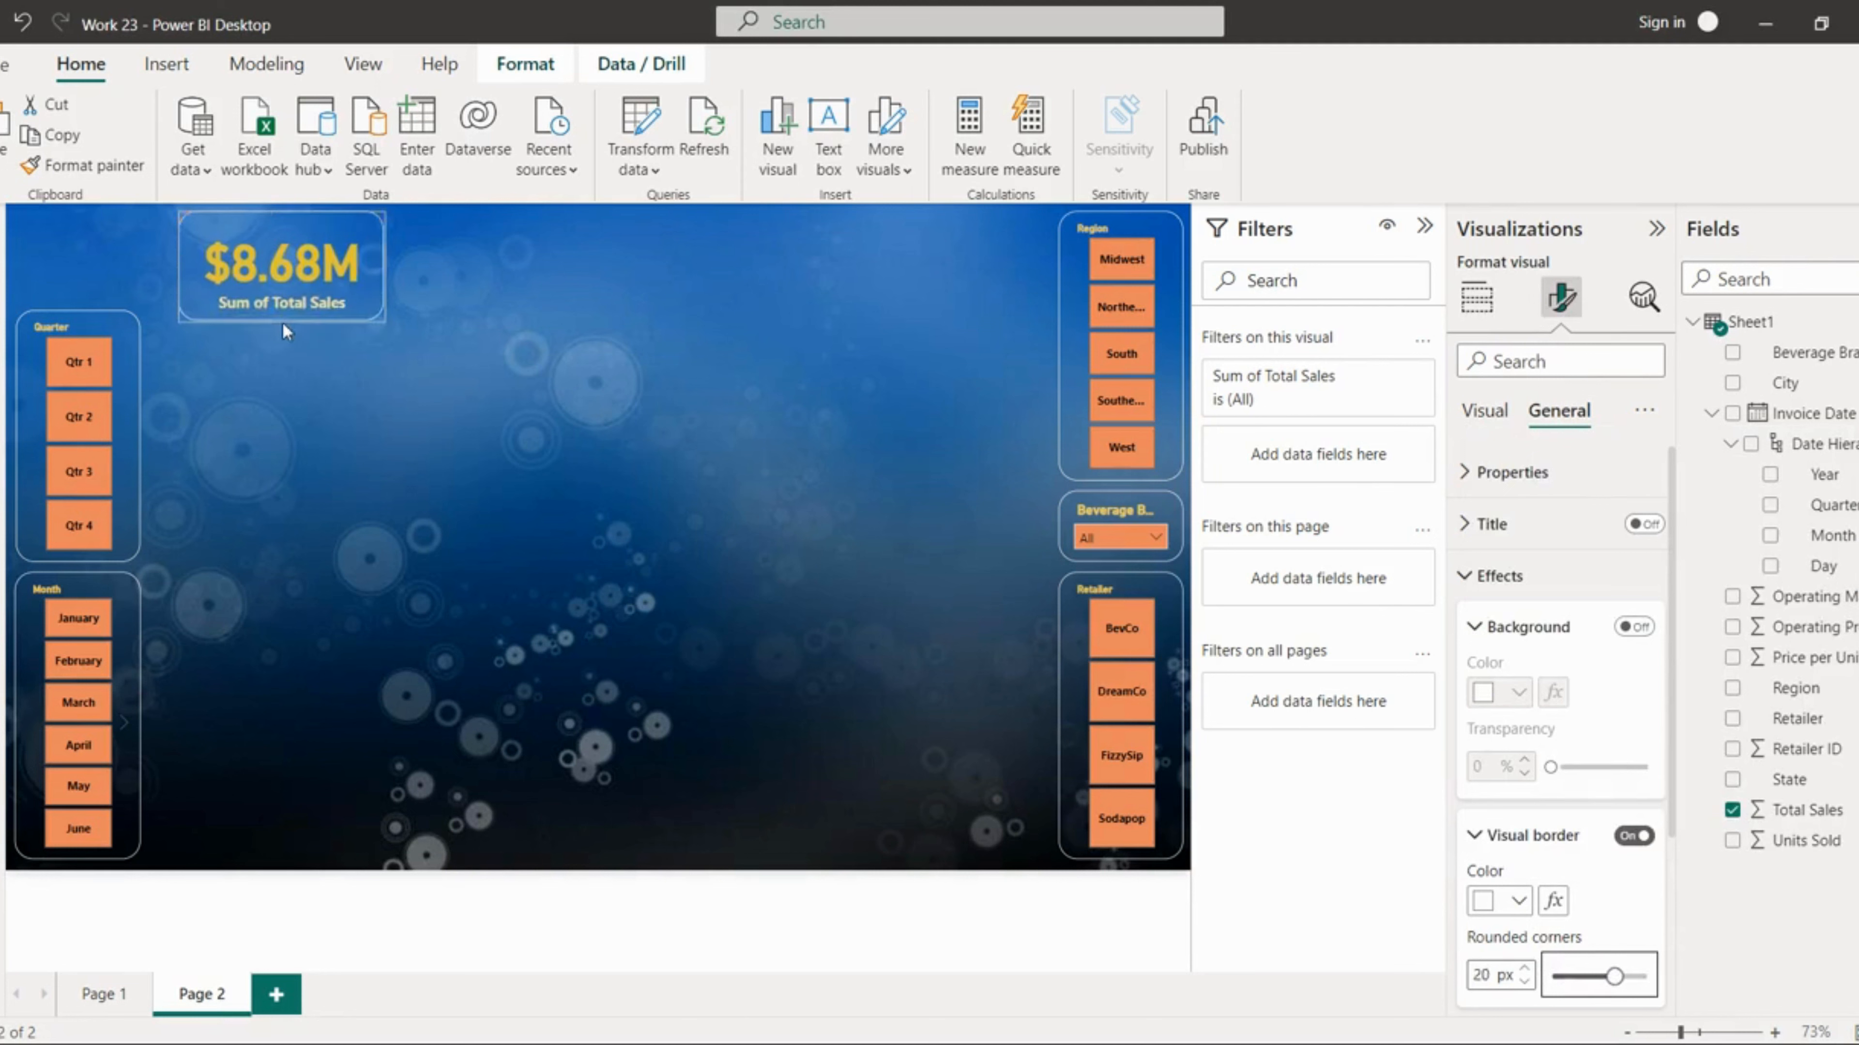
Step: Copy the card and place the duplicate beside the original
click(461, 344)
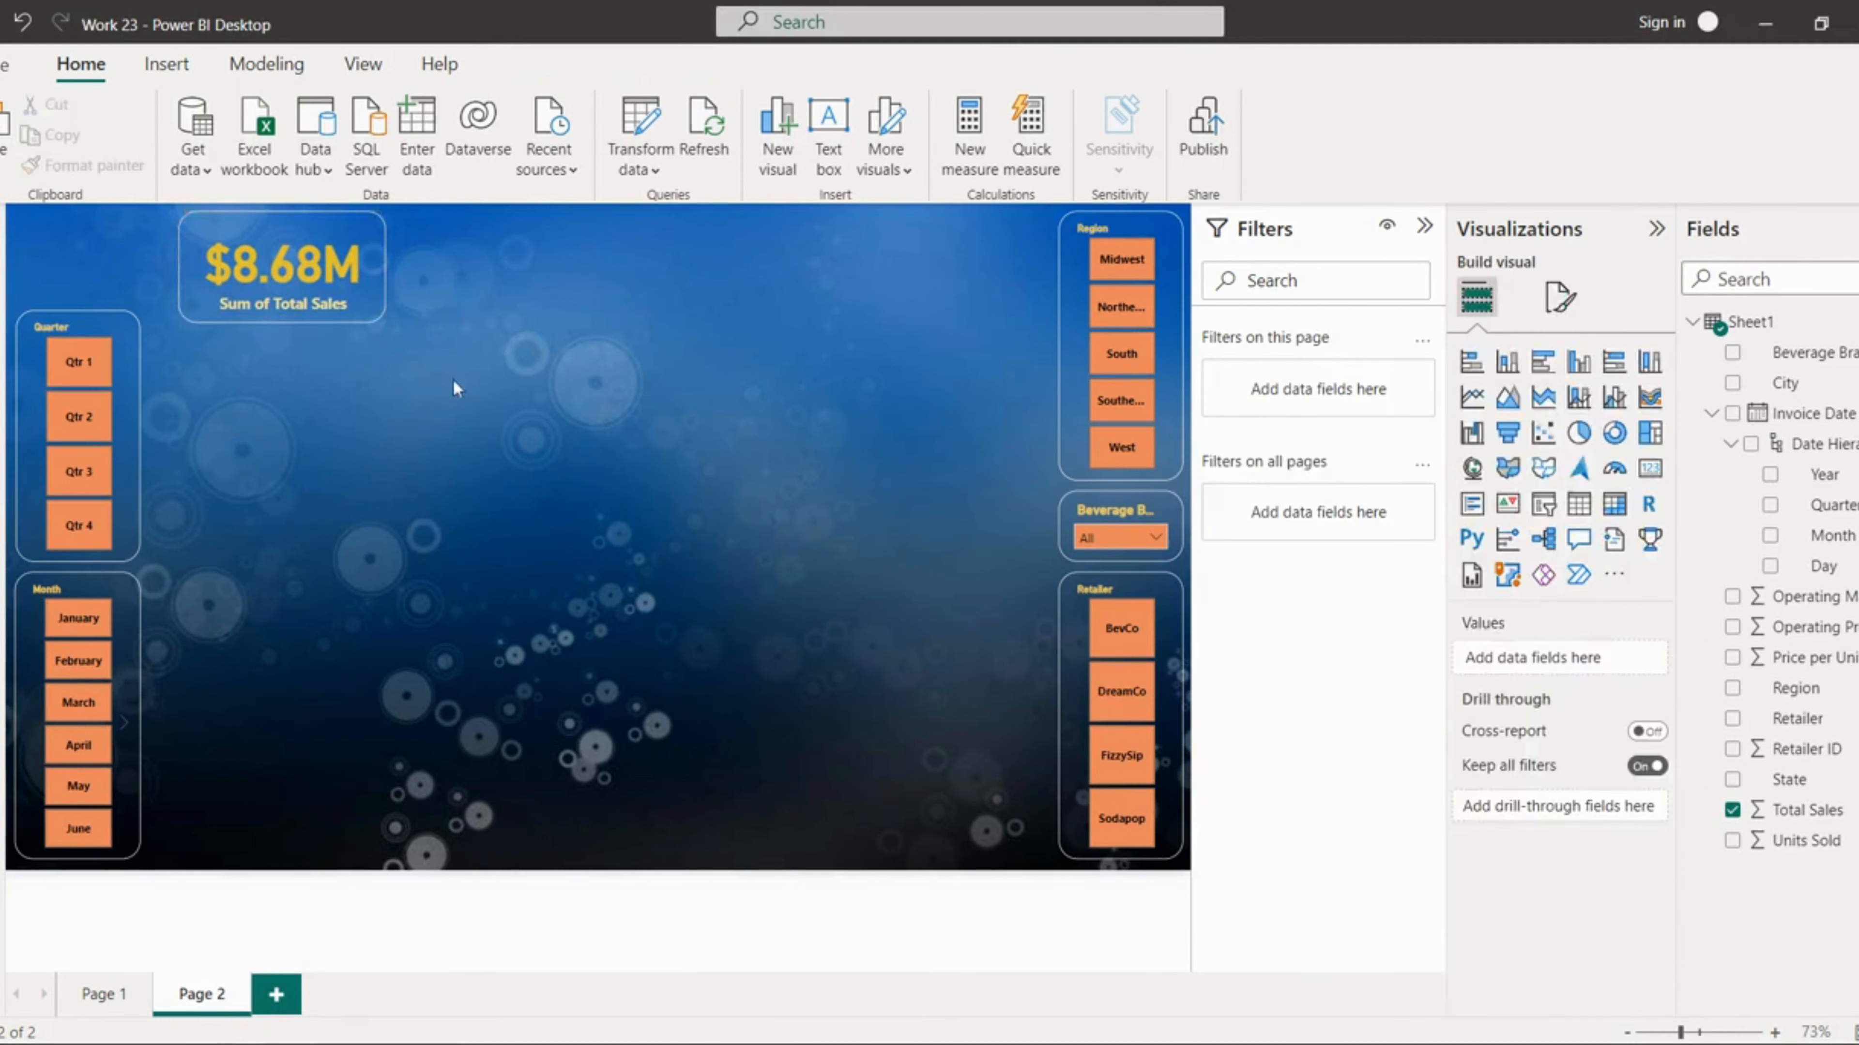
click(371, 283)
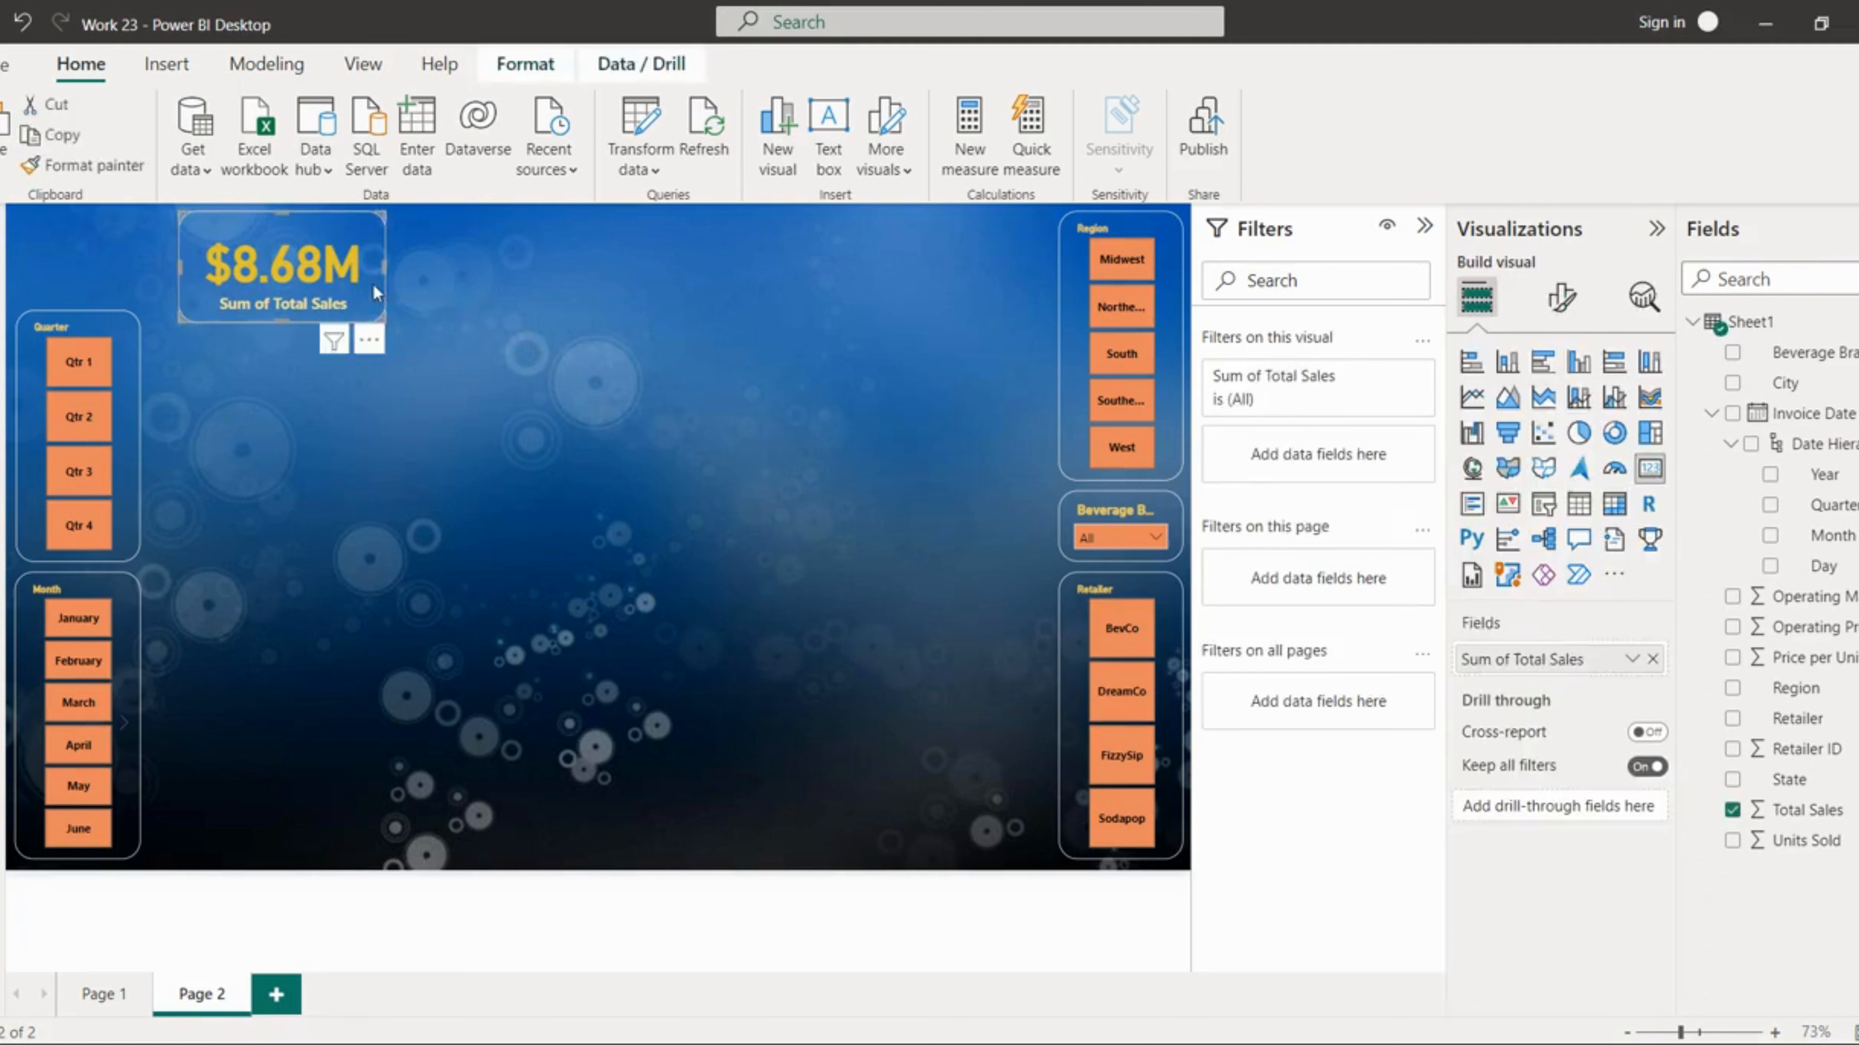
key(ctrl+c)
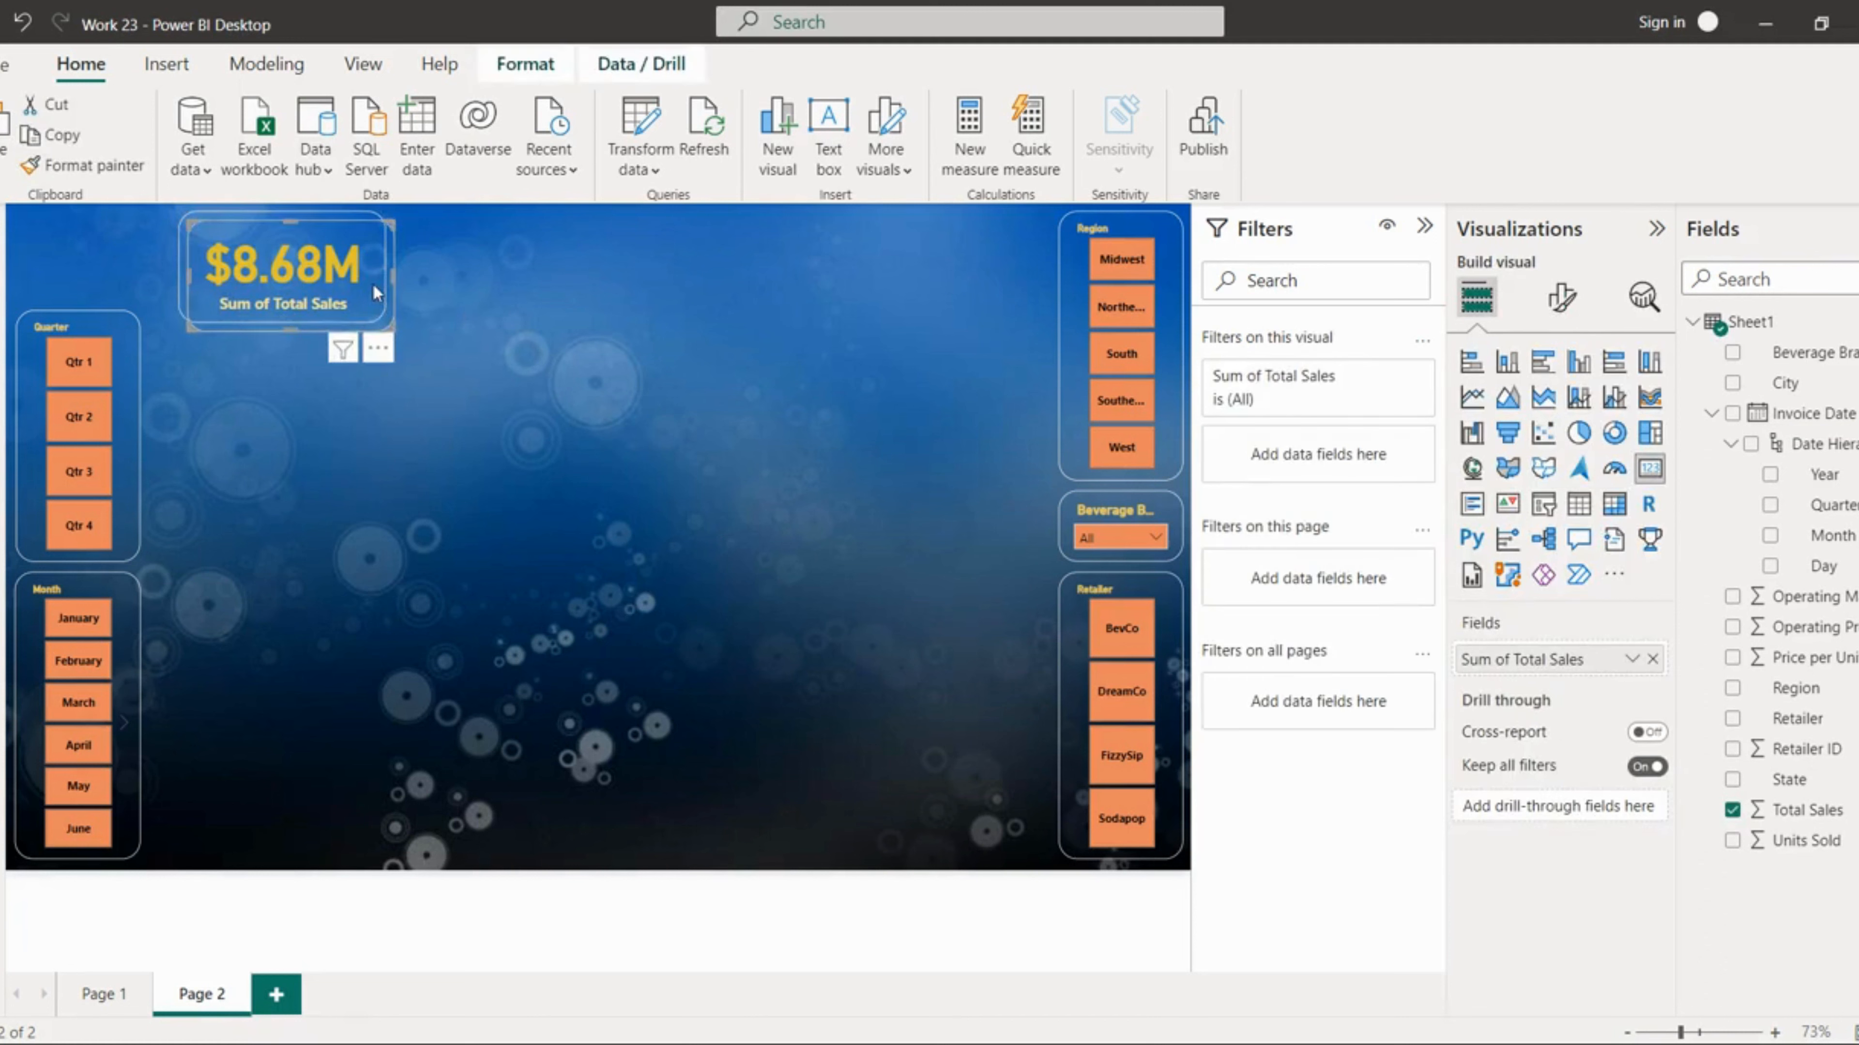
key(ctrl+v)
drag(372, 283, 582, 290)
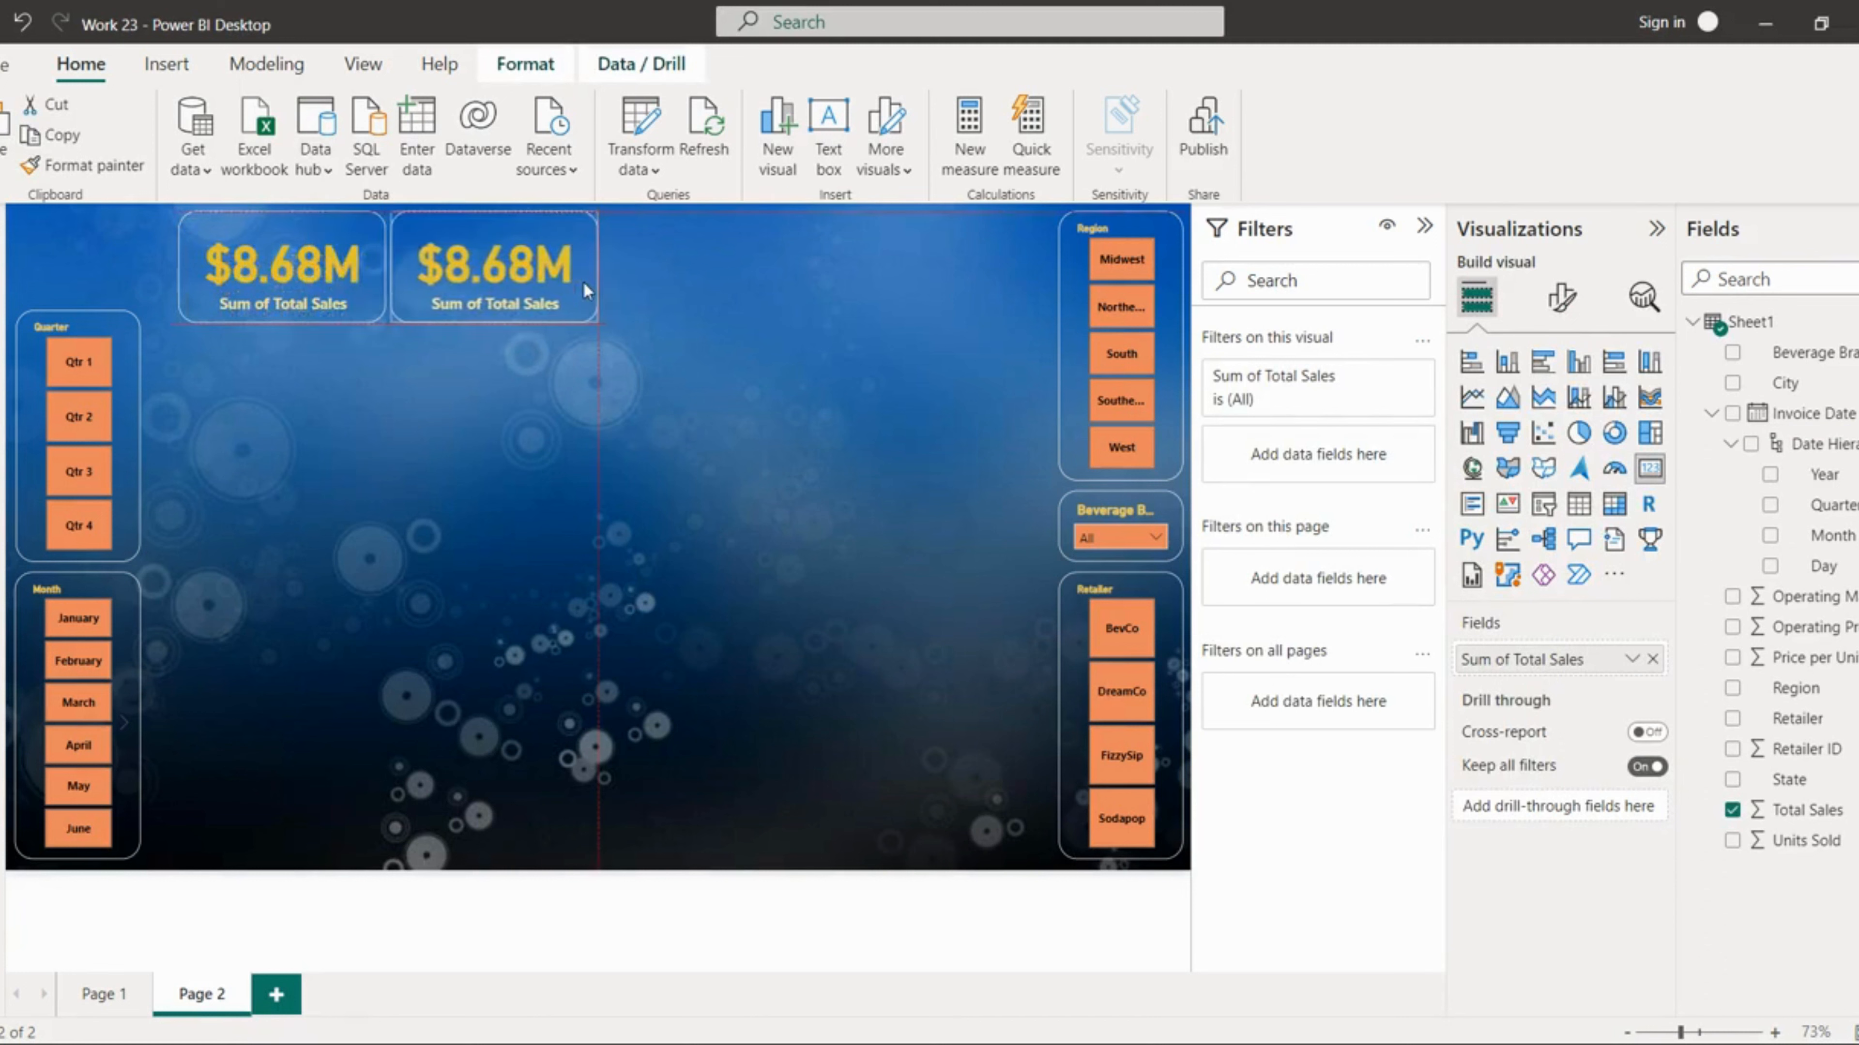
Step: Make two more copies of the card and align all four in a row across the top of the page
ctrl+click(354, 306)
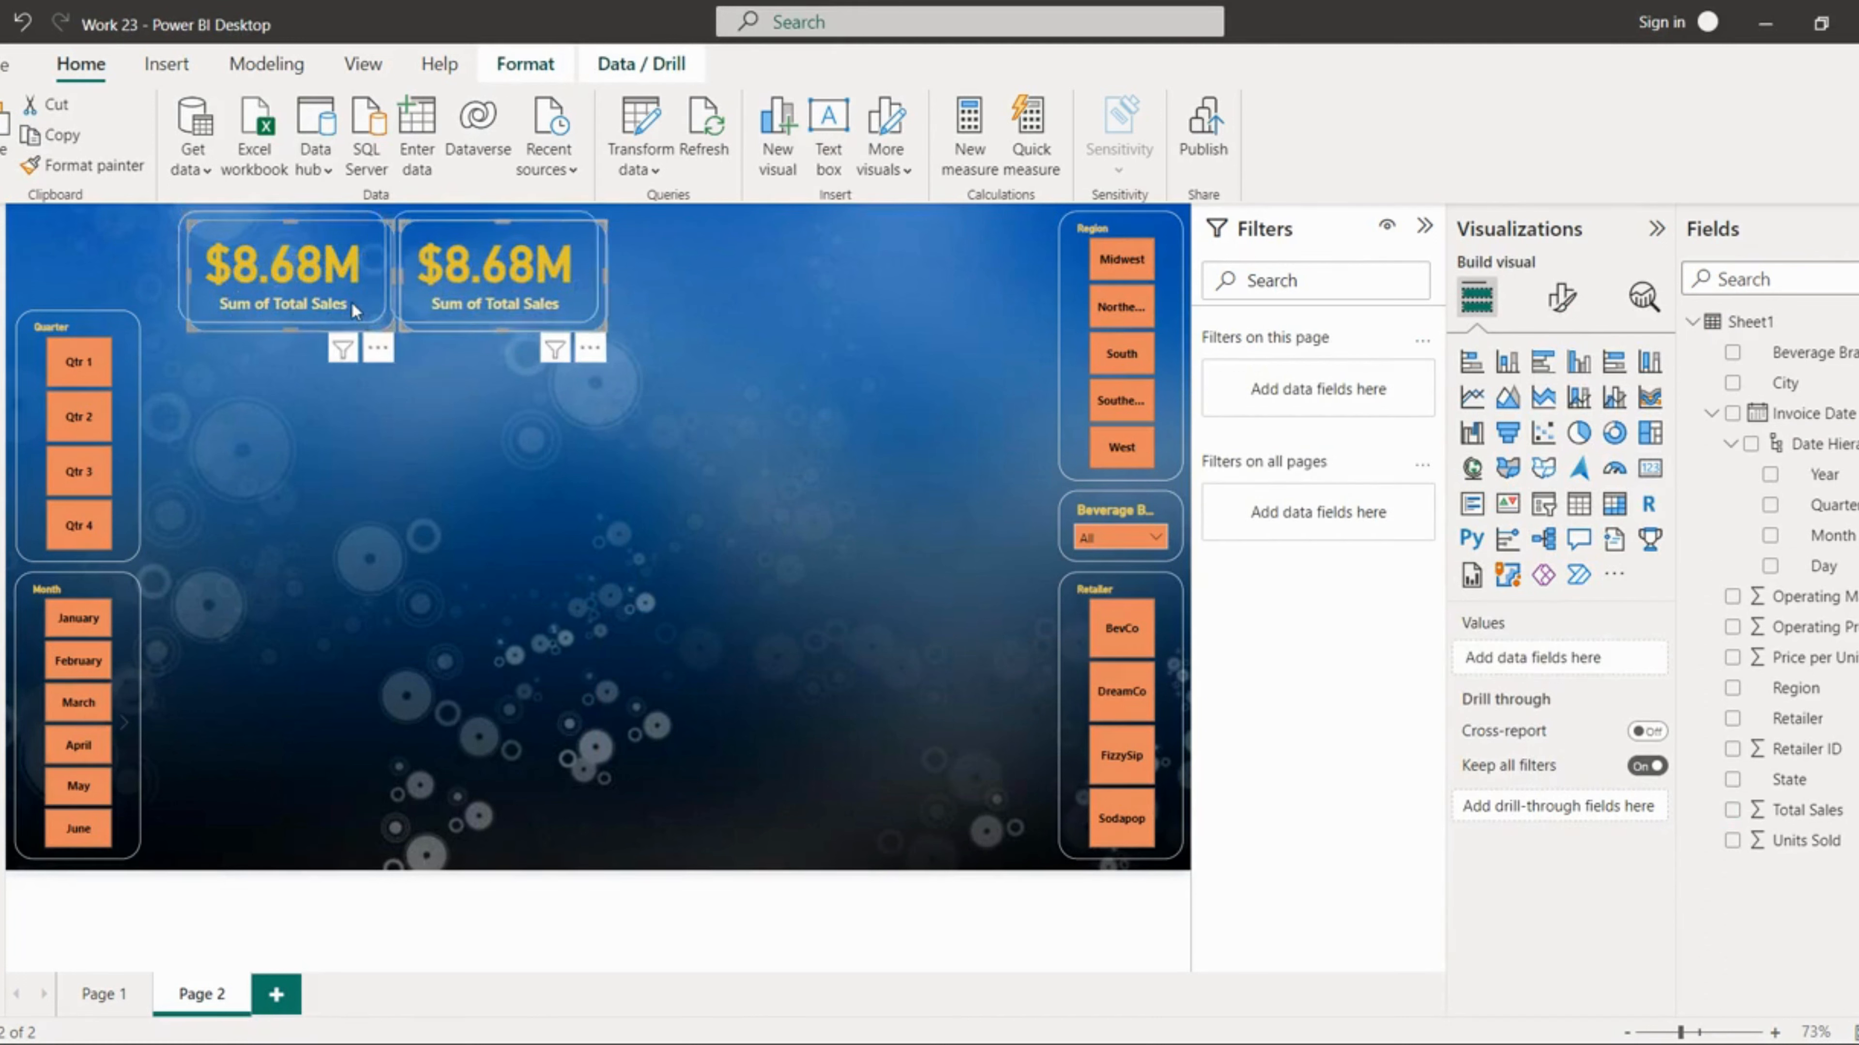
key(ctrl+c)
key(ctrl+v)
drag(608, 301, 1024, 323)
click(1011, 328)
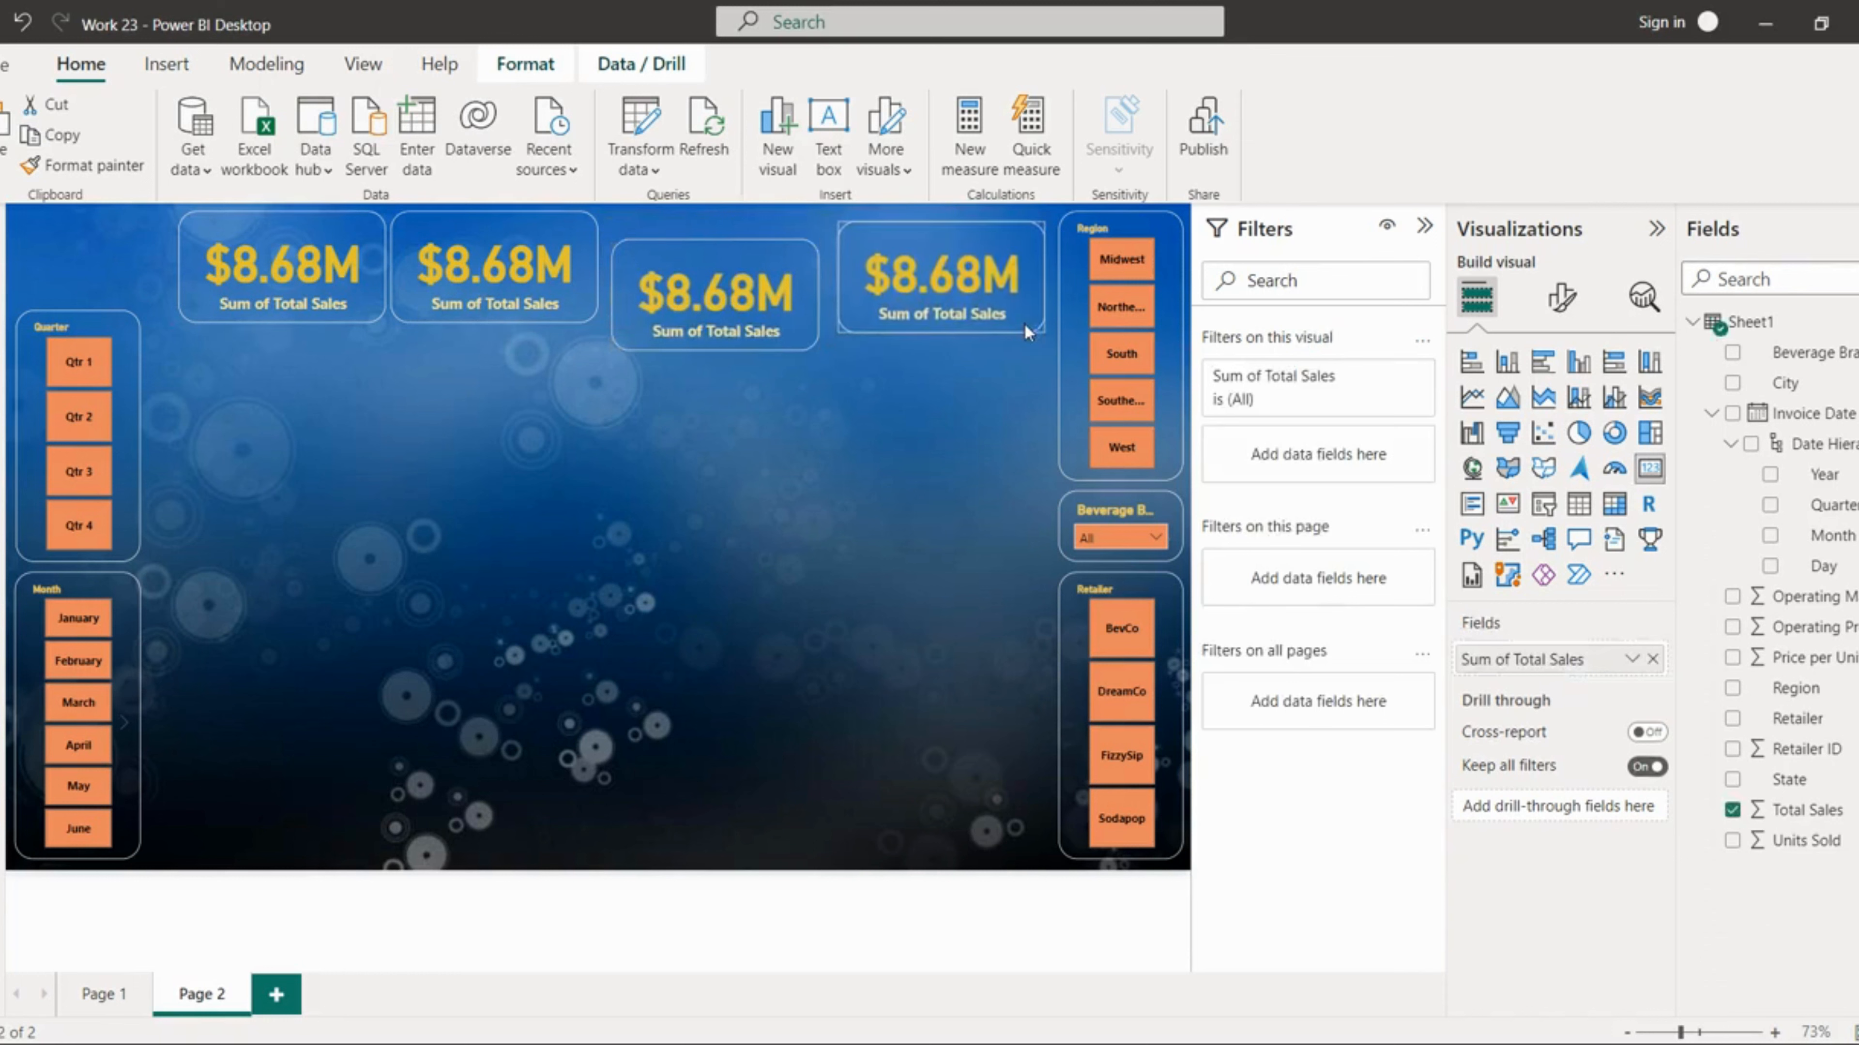
drag(786, 332, 783, 308)
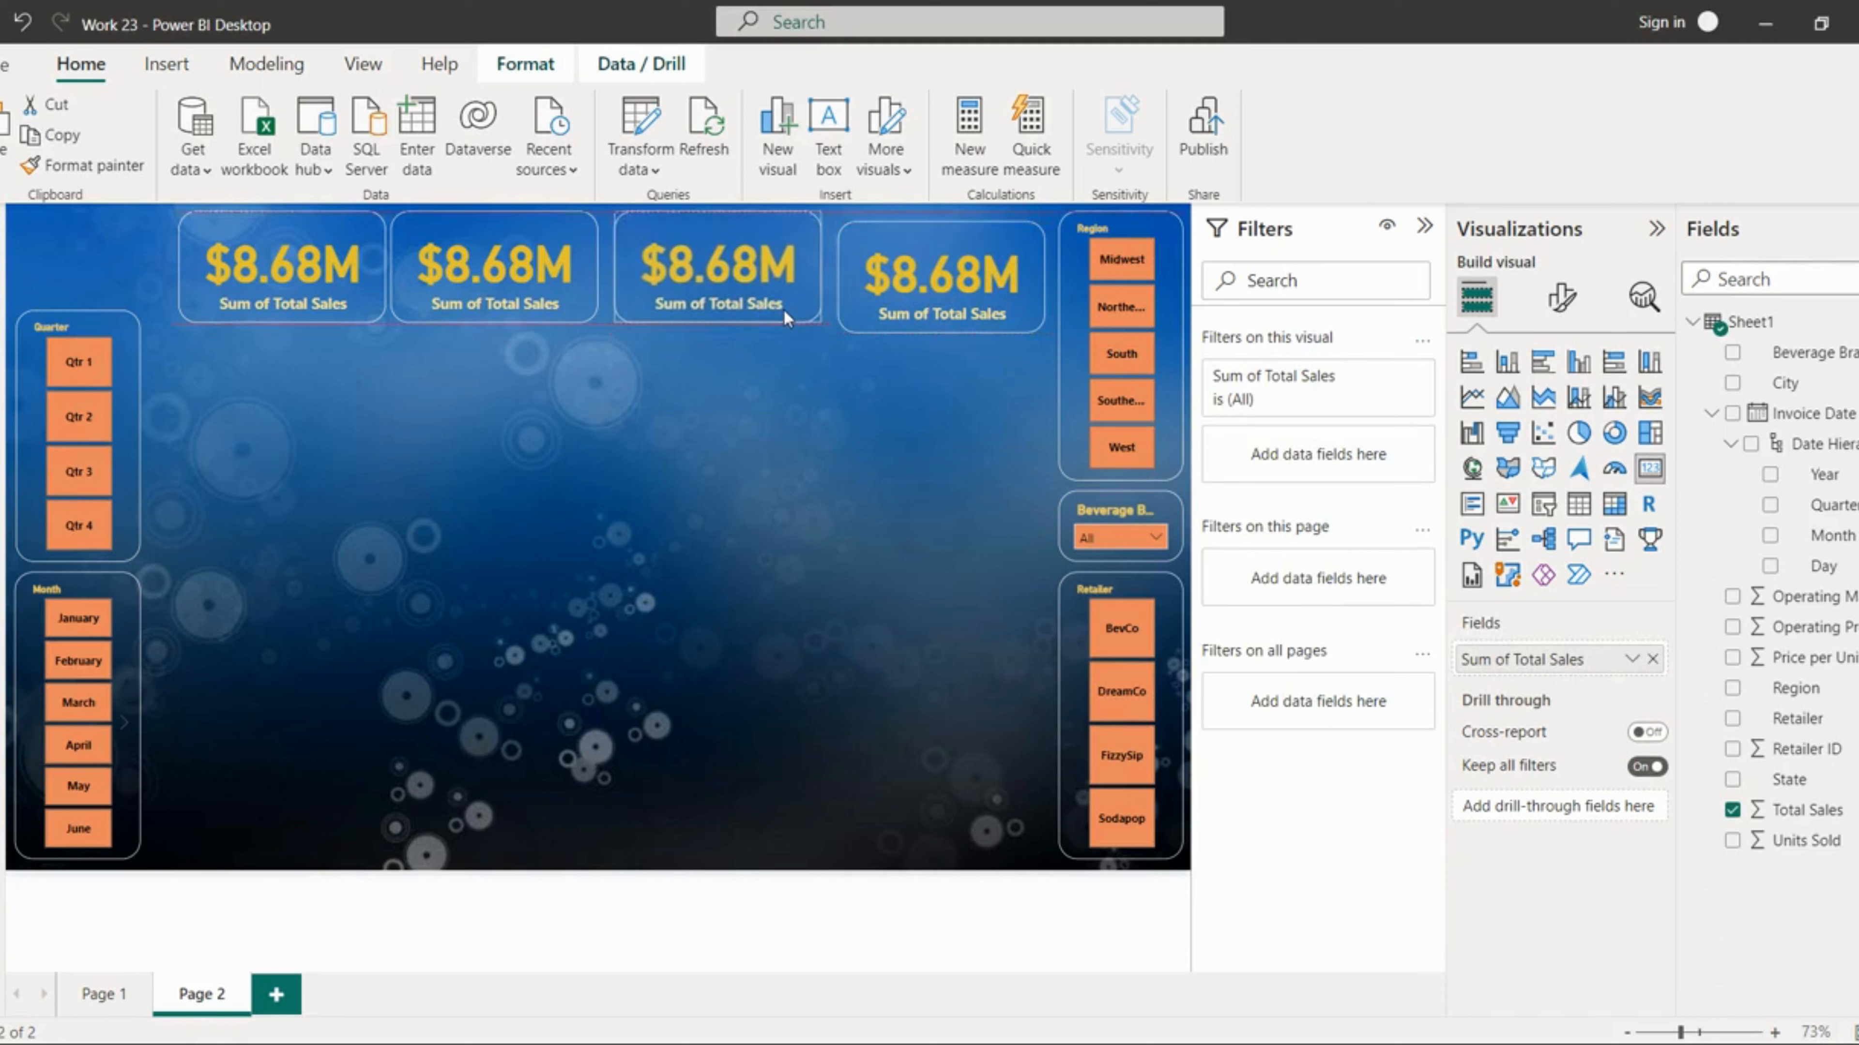
drag(901, 310, 900, 301)
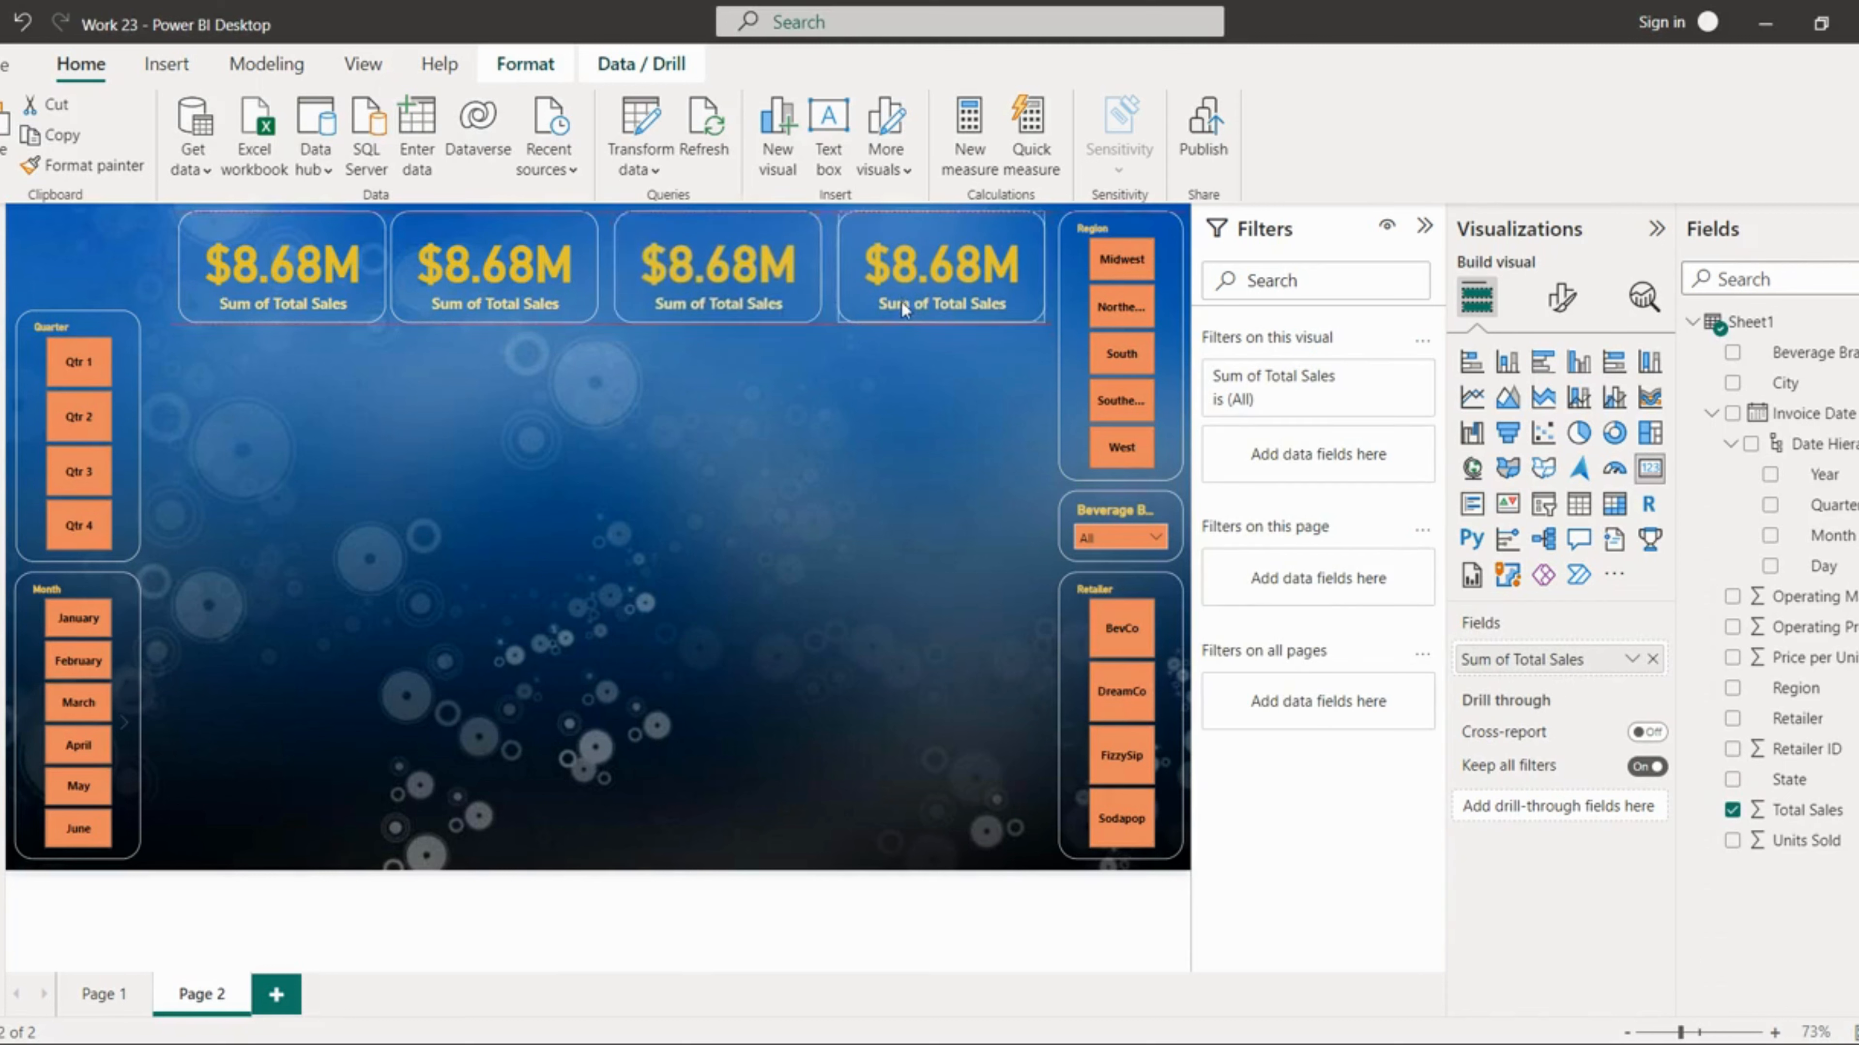
click(847, 448)
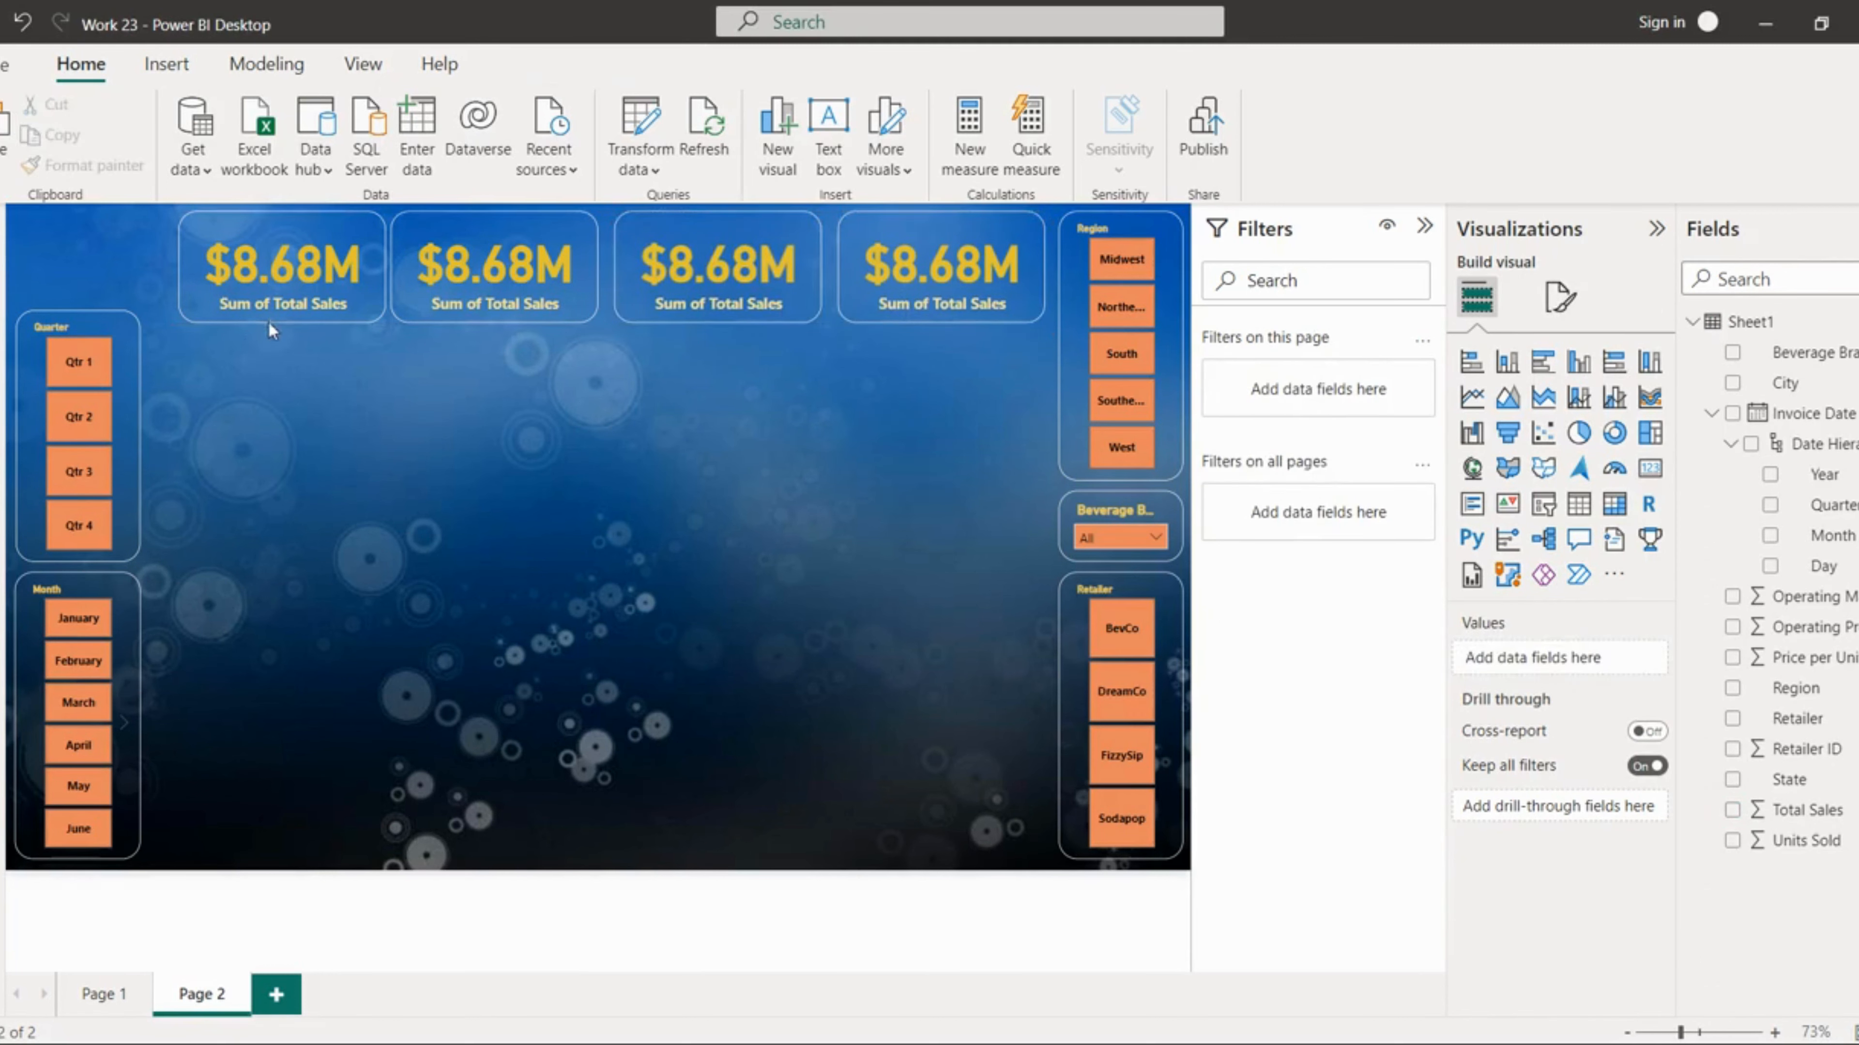
Step: Replace the second card's field with Units Sold
click(364, 283)
click(585, 304)
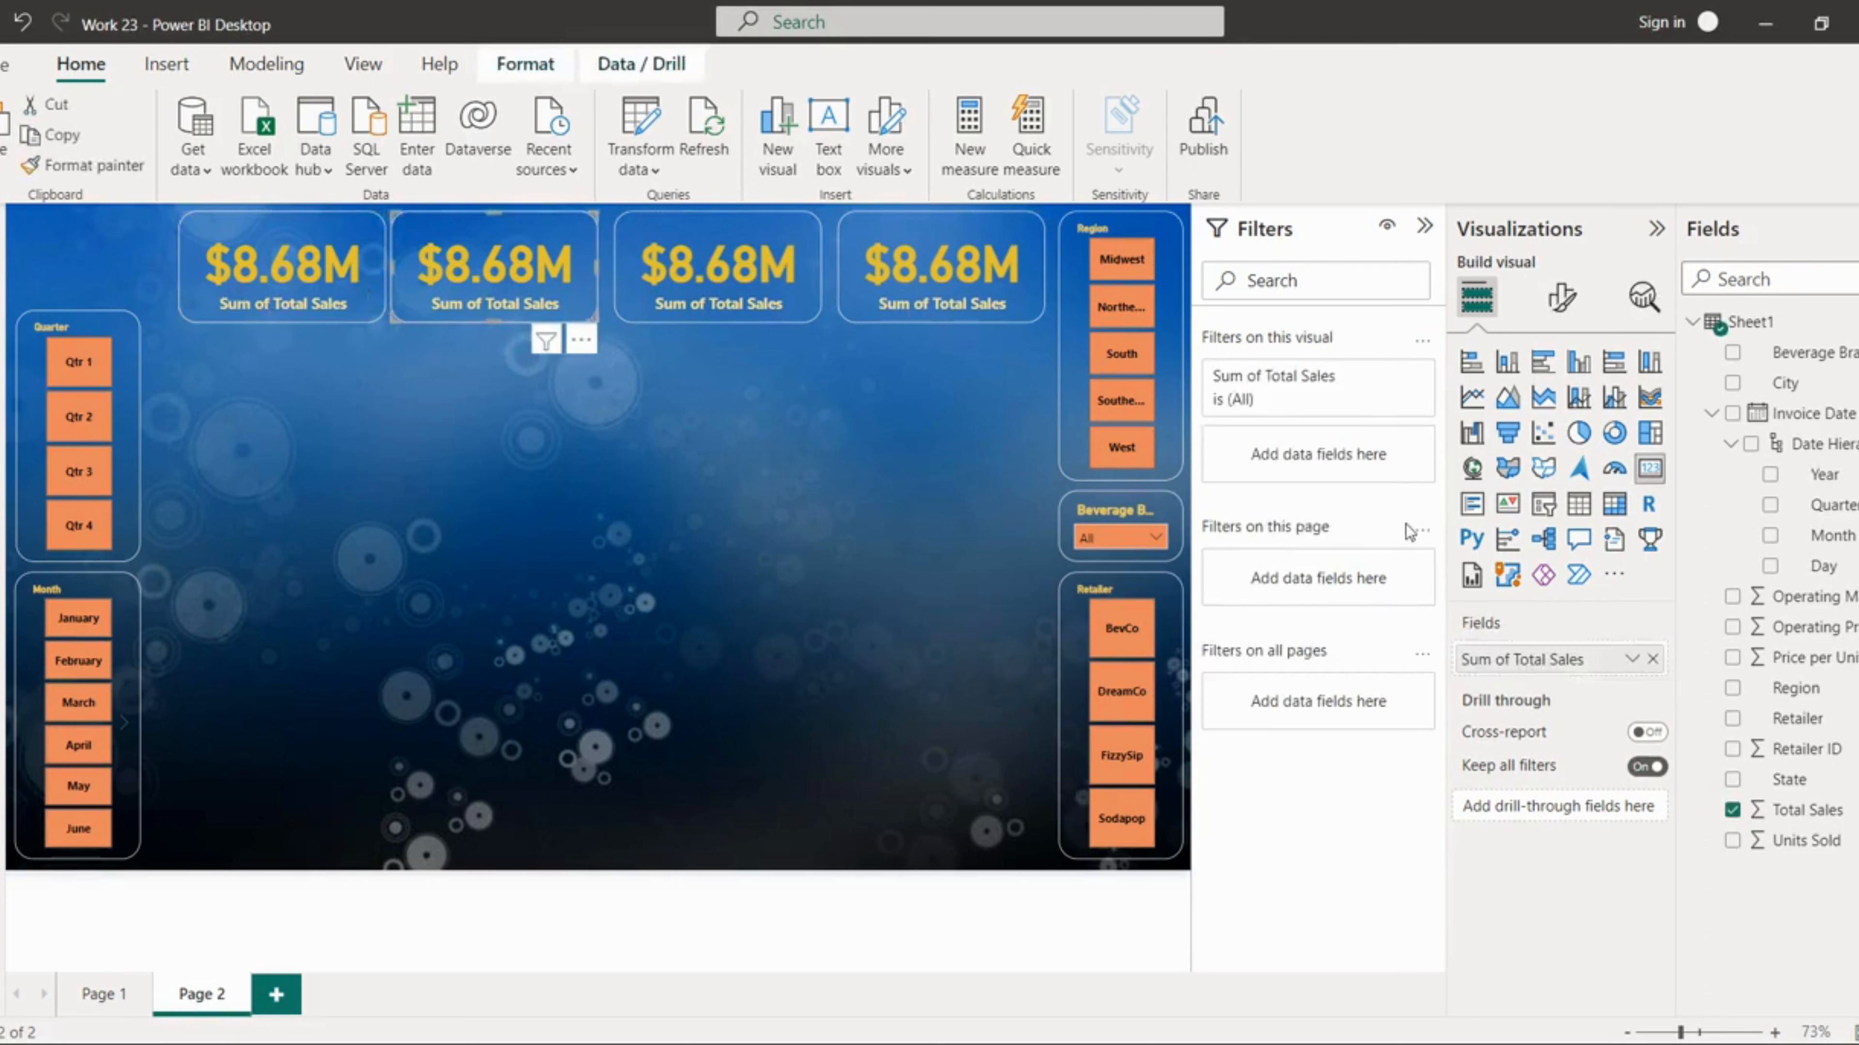
click(1733, 811)
drag(1786, 842, 1584, 664)
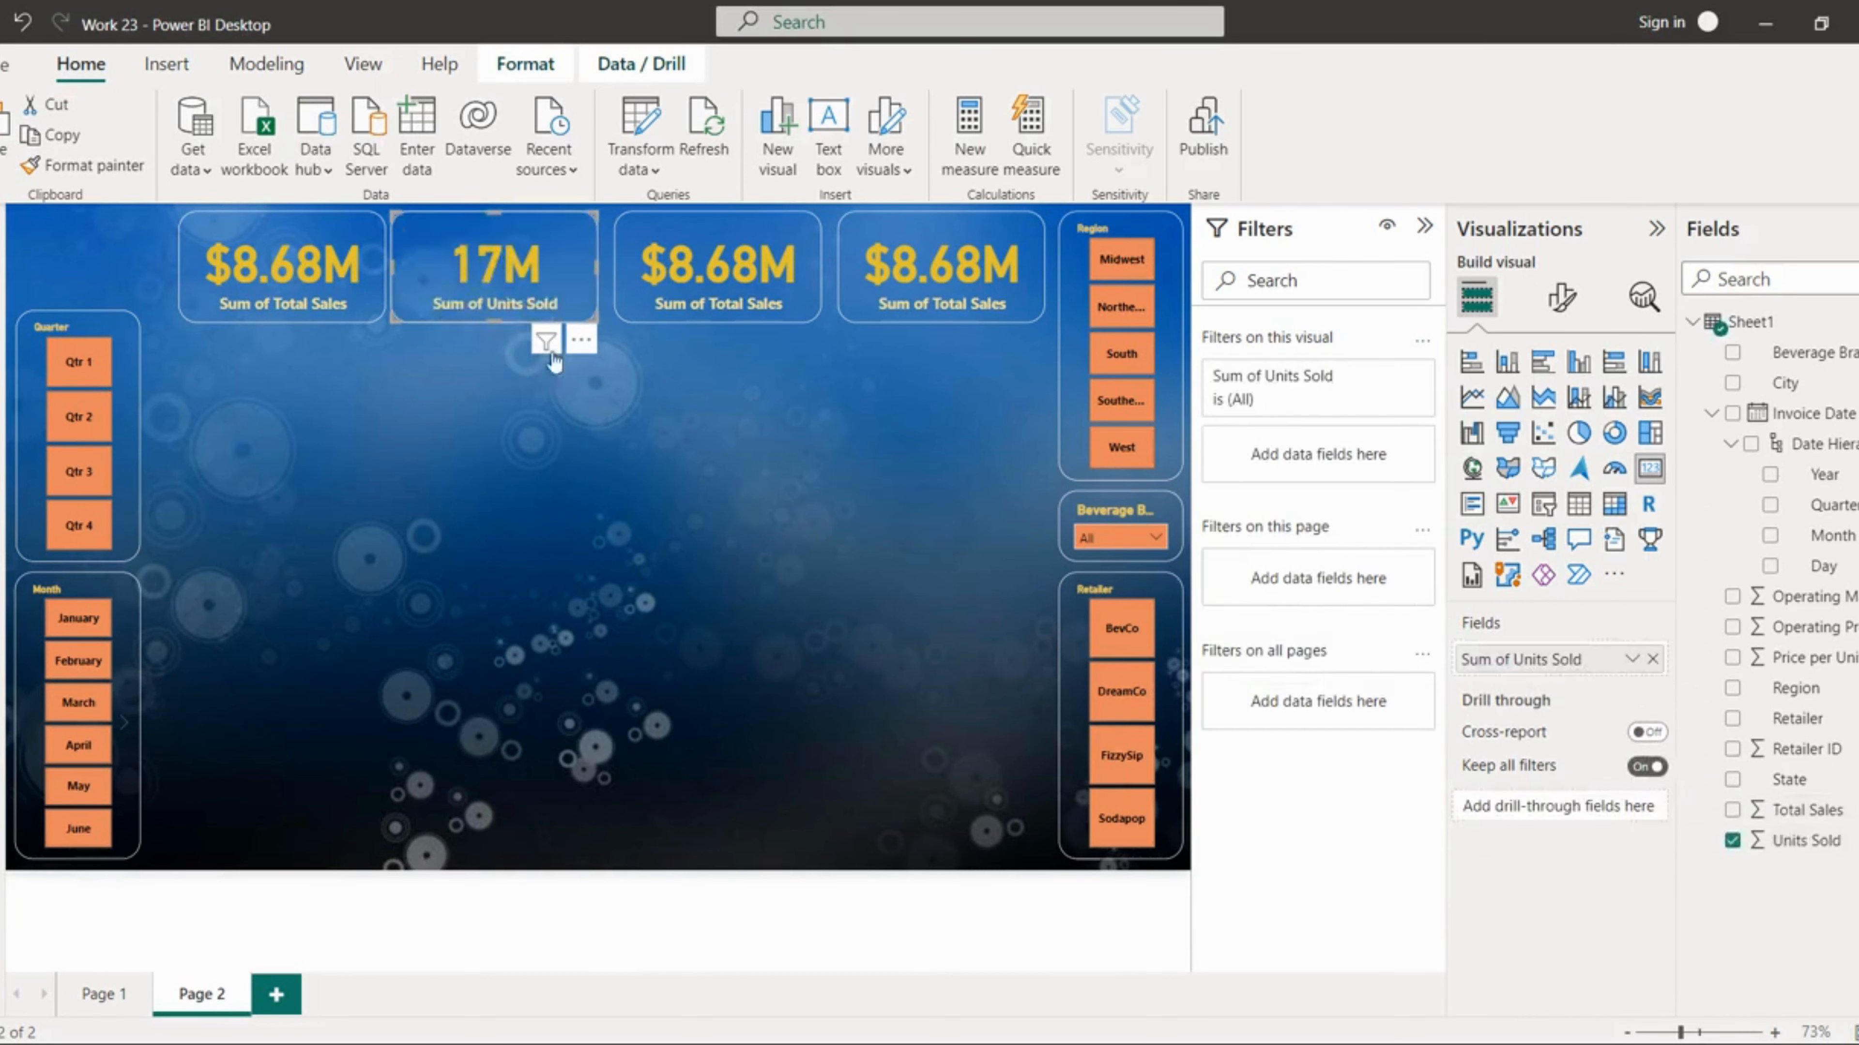
Step: Replace the third card's field with Operating Profit
click(645, 319)
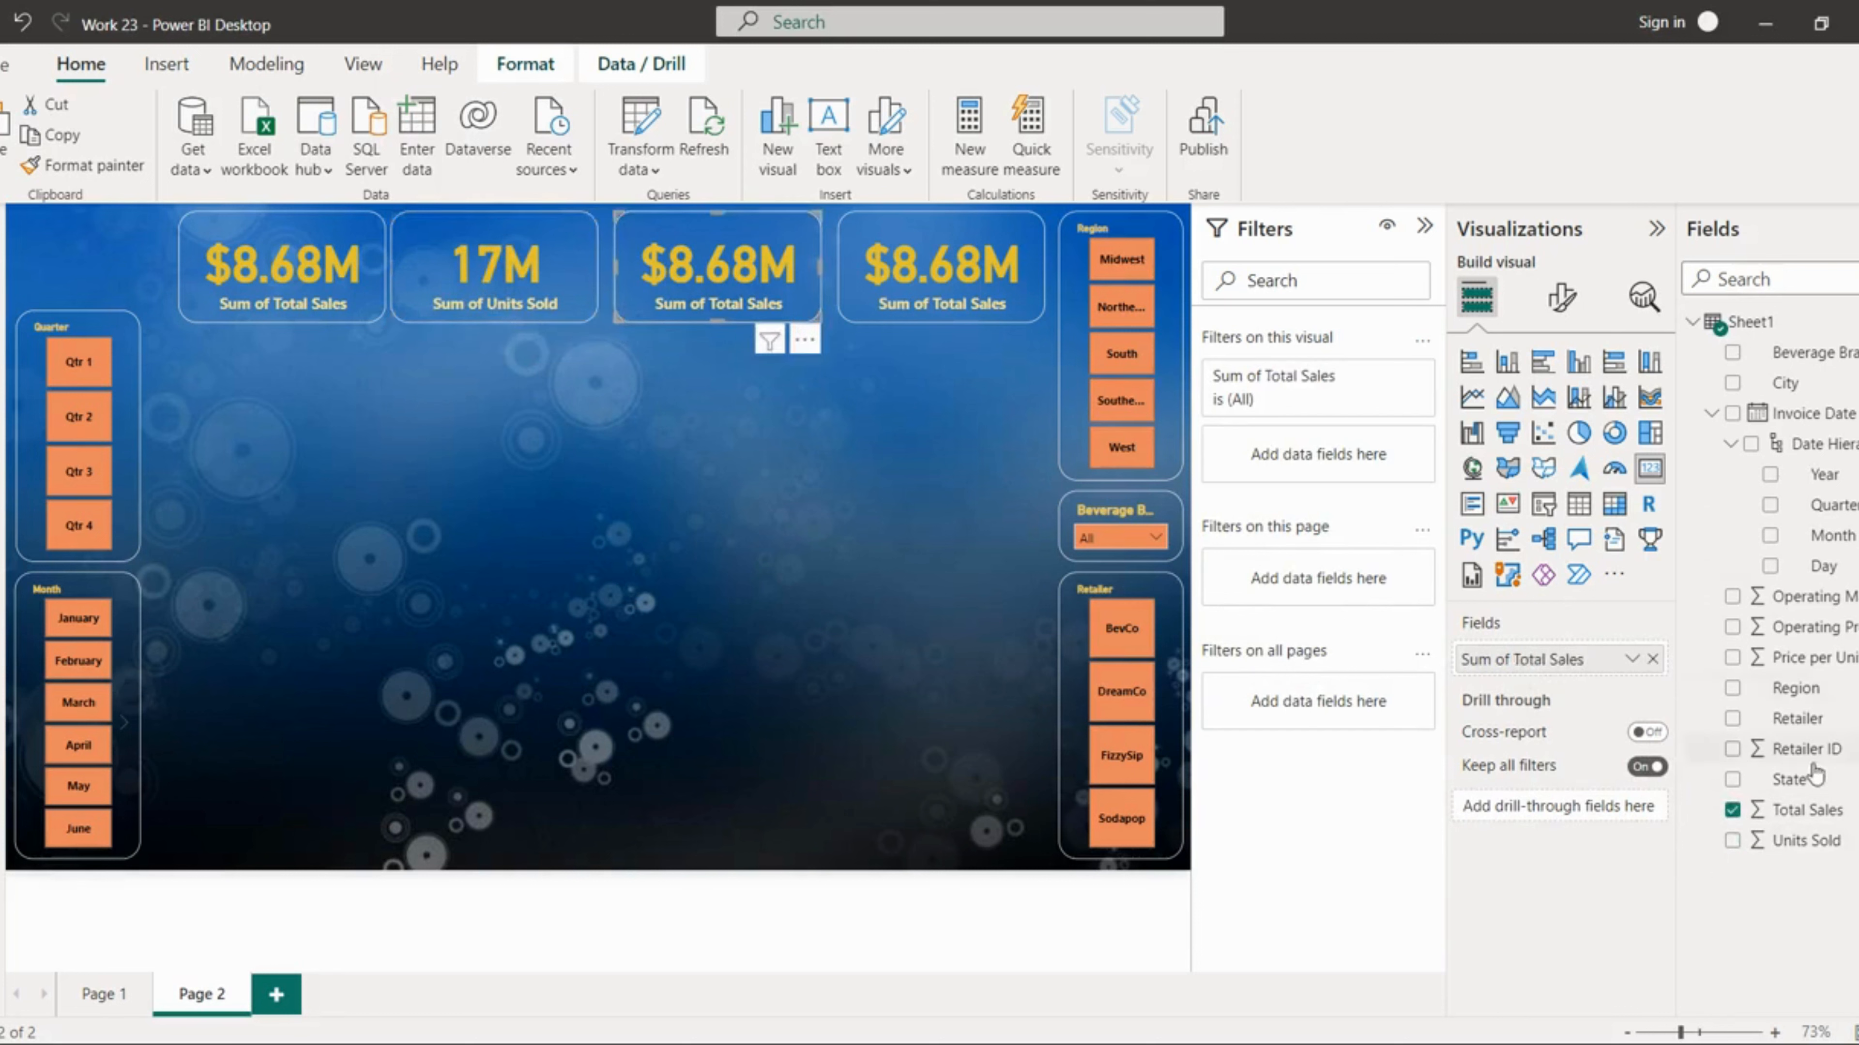
click(1733, 810)
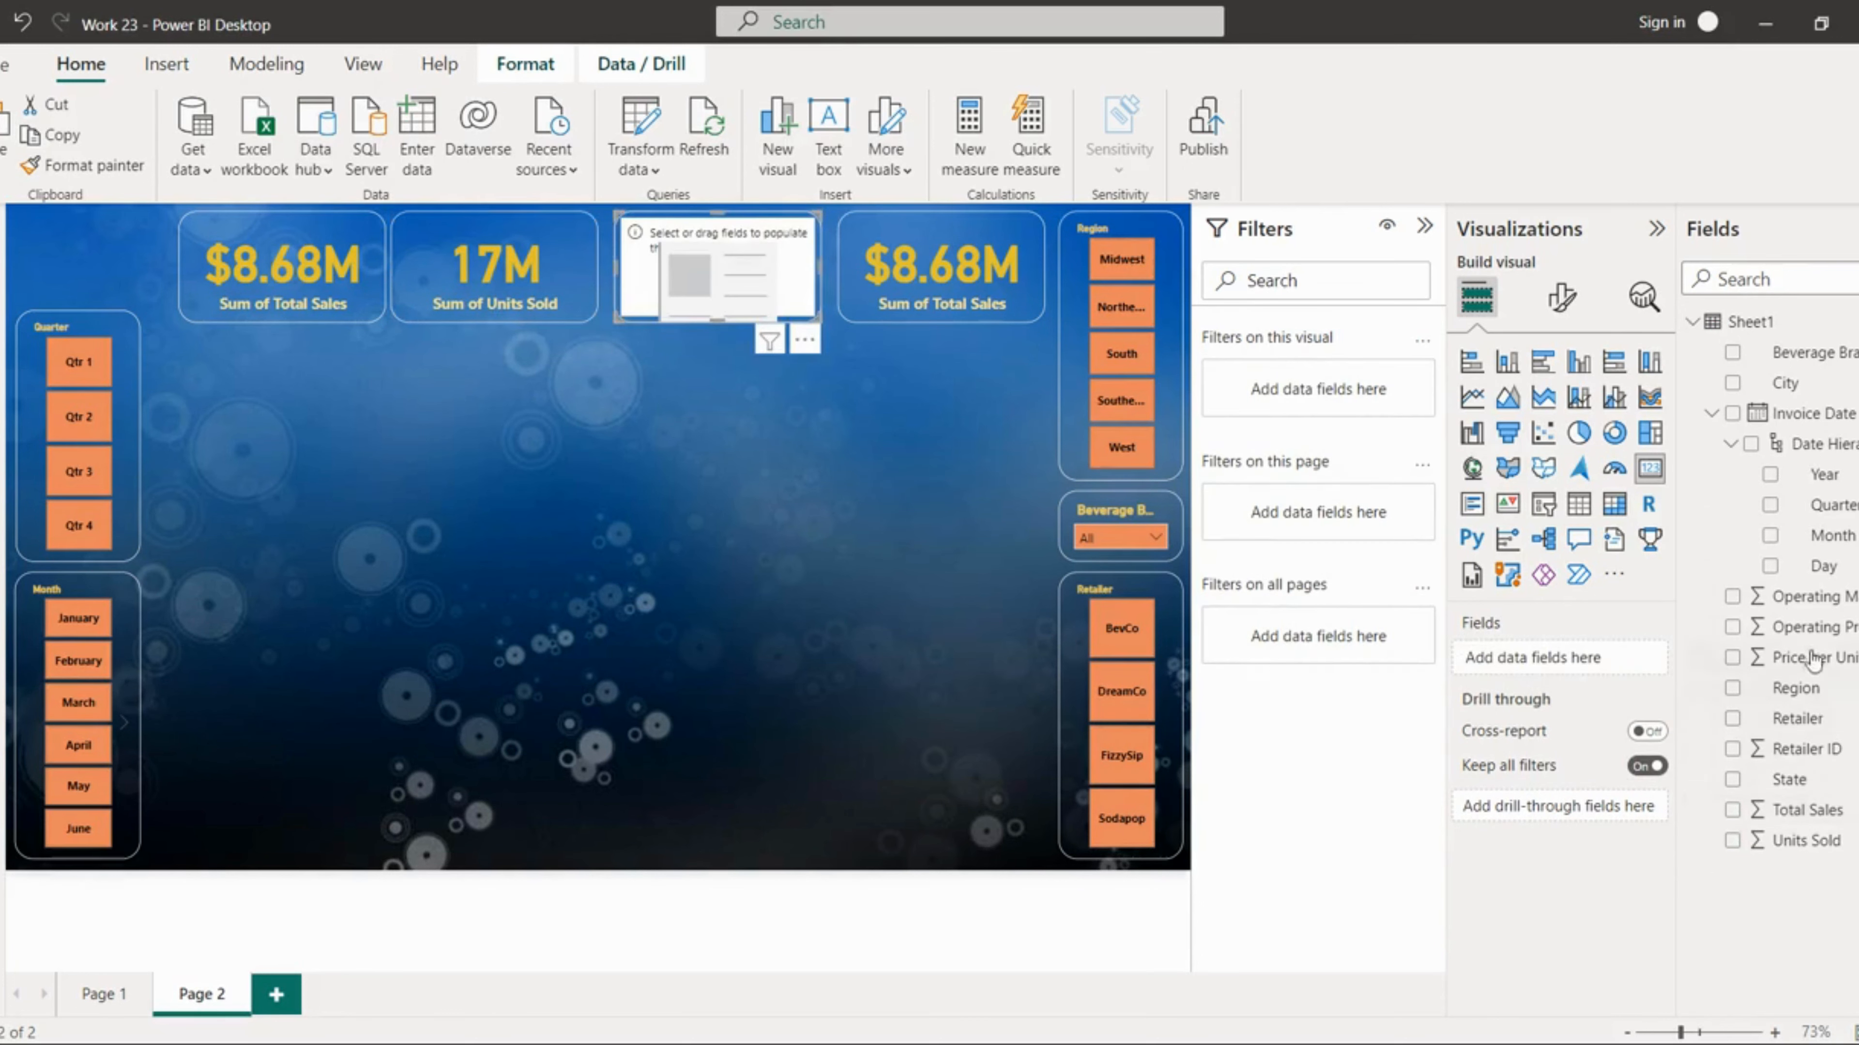
drag(1808, 630, 1565, 658)
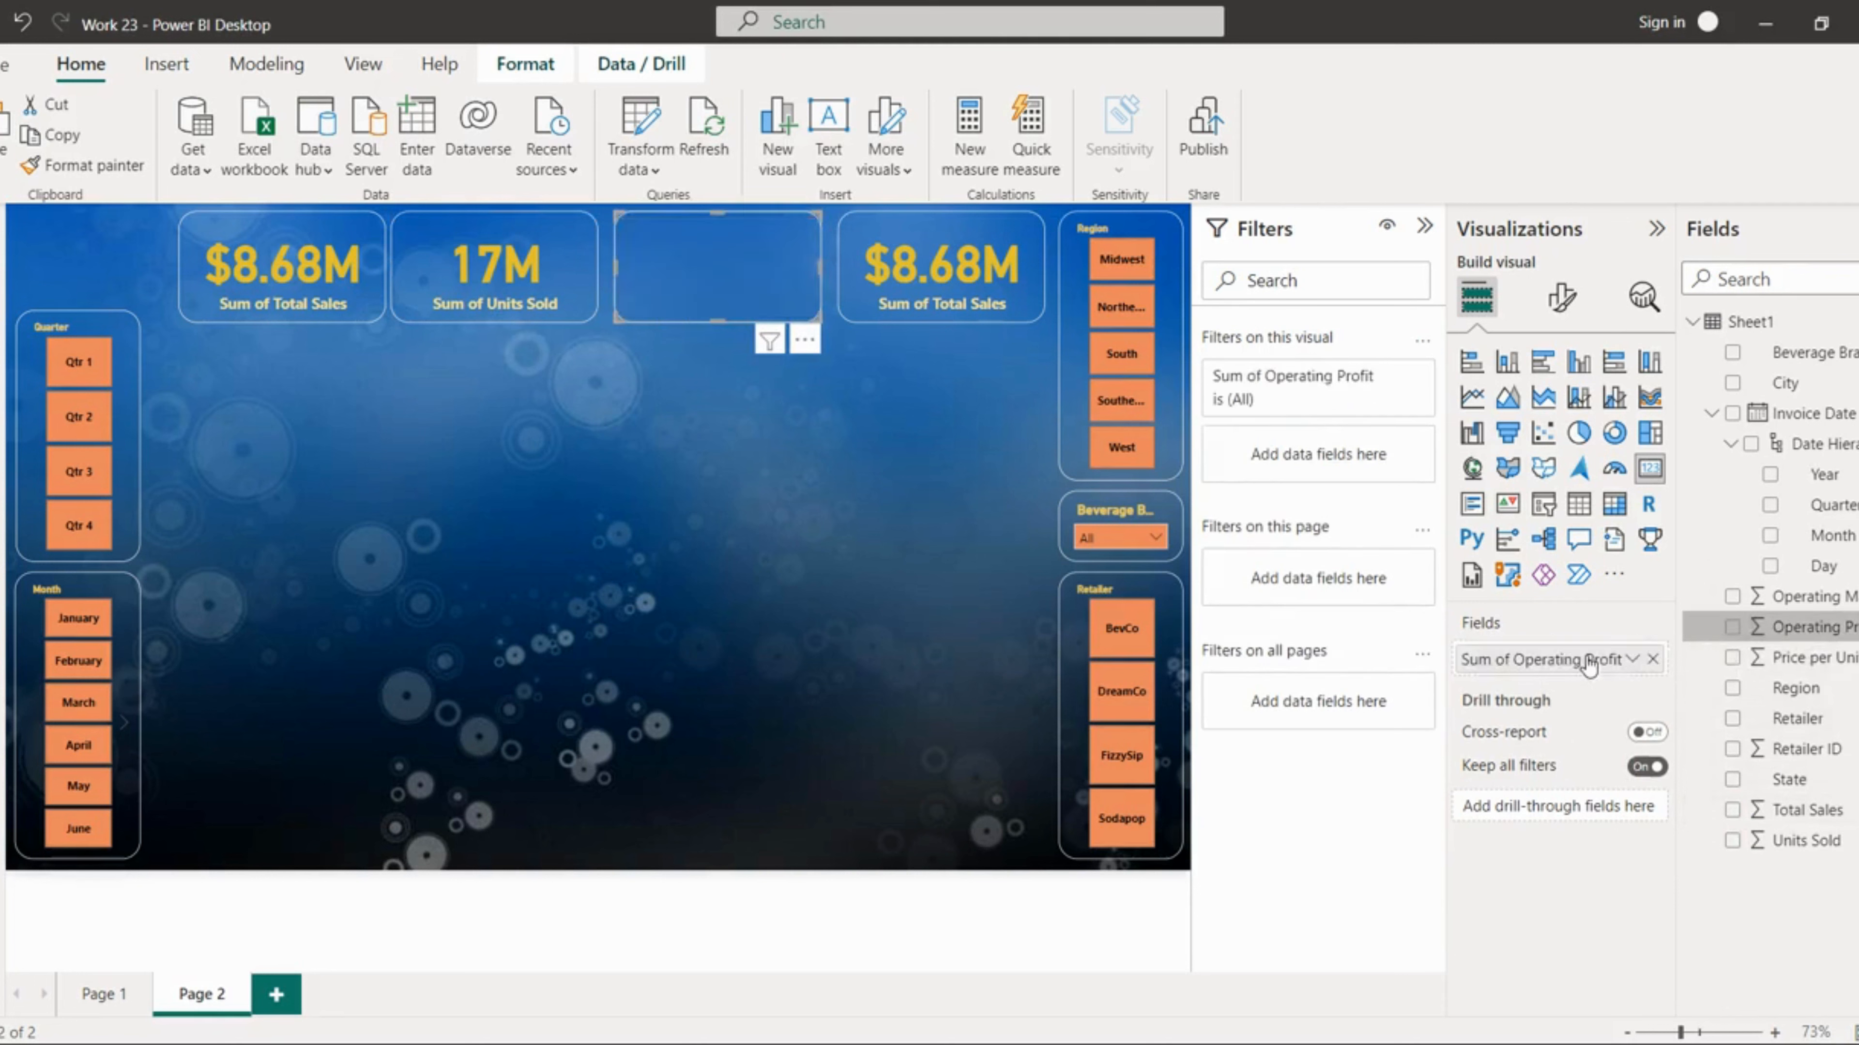
Step: Replace the fourth card's field with Operating Margin and summarize it as Average
click(860, 310)
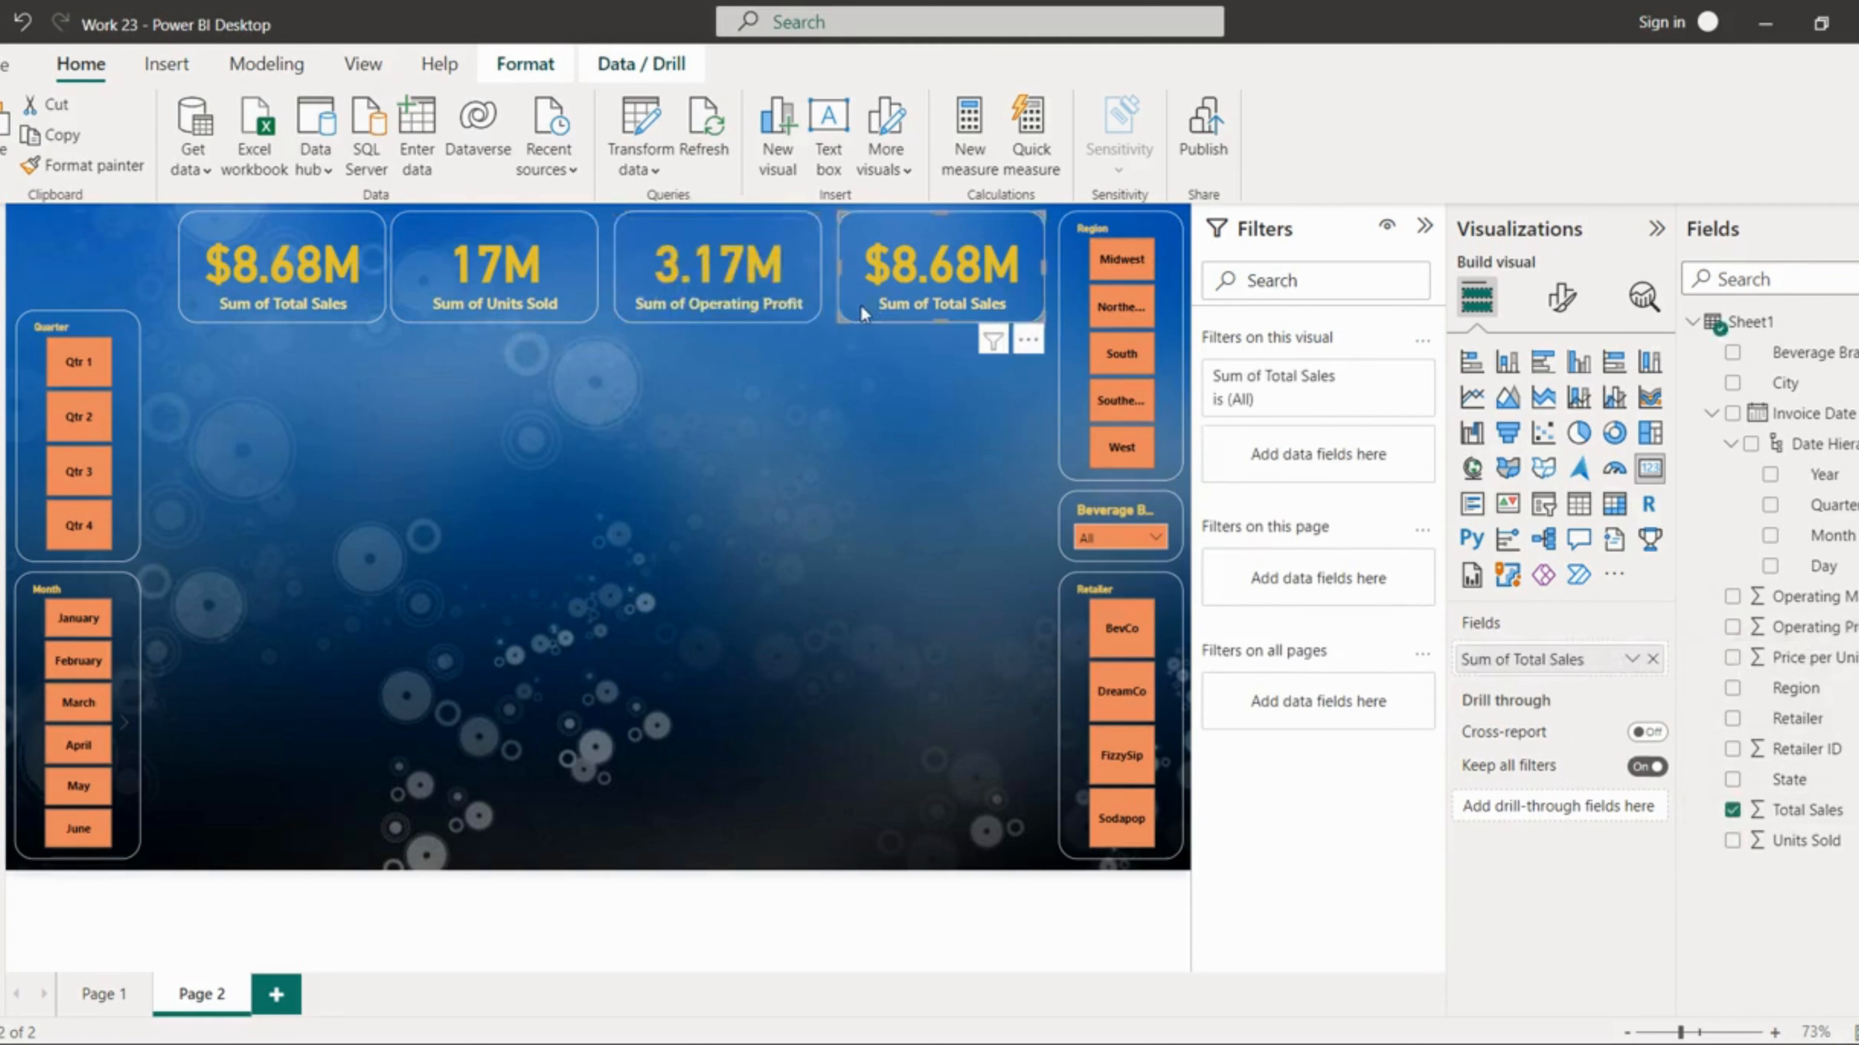
click(1733, 810)
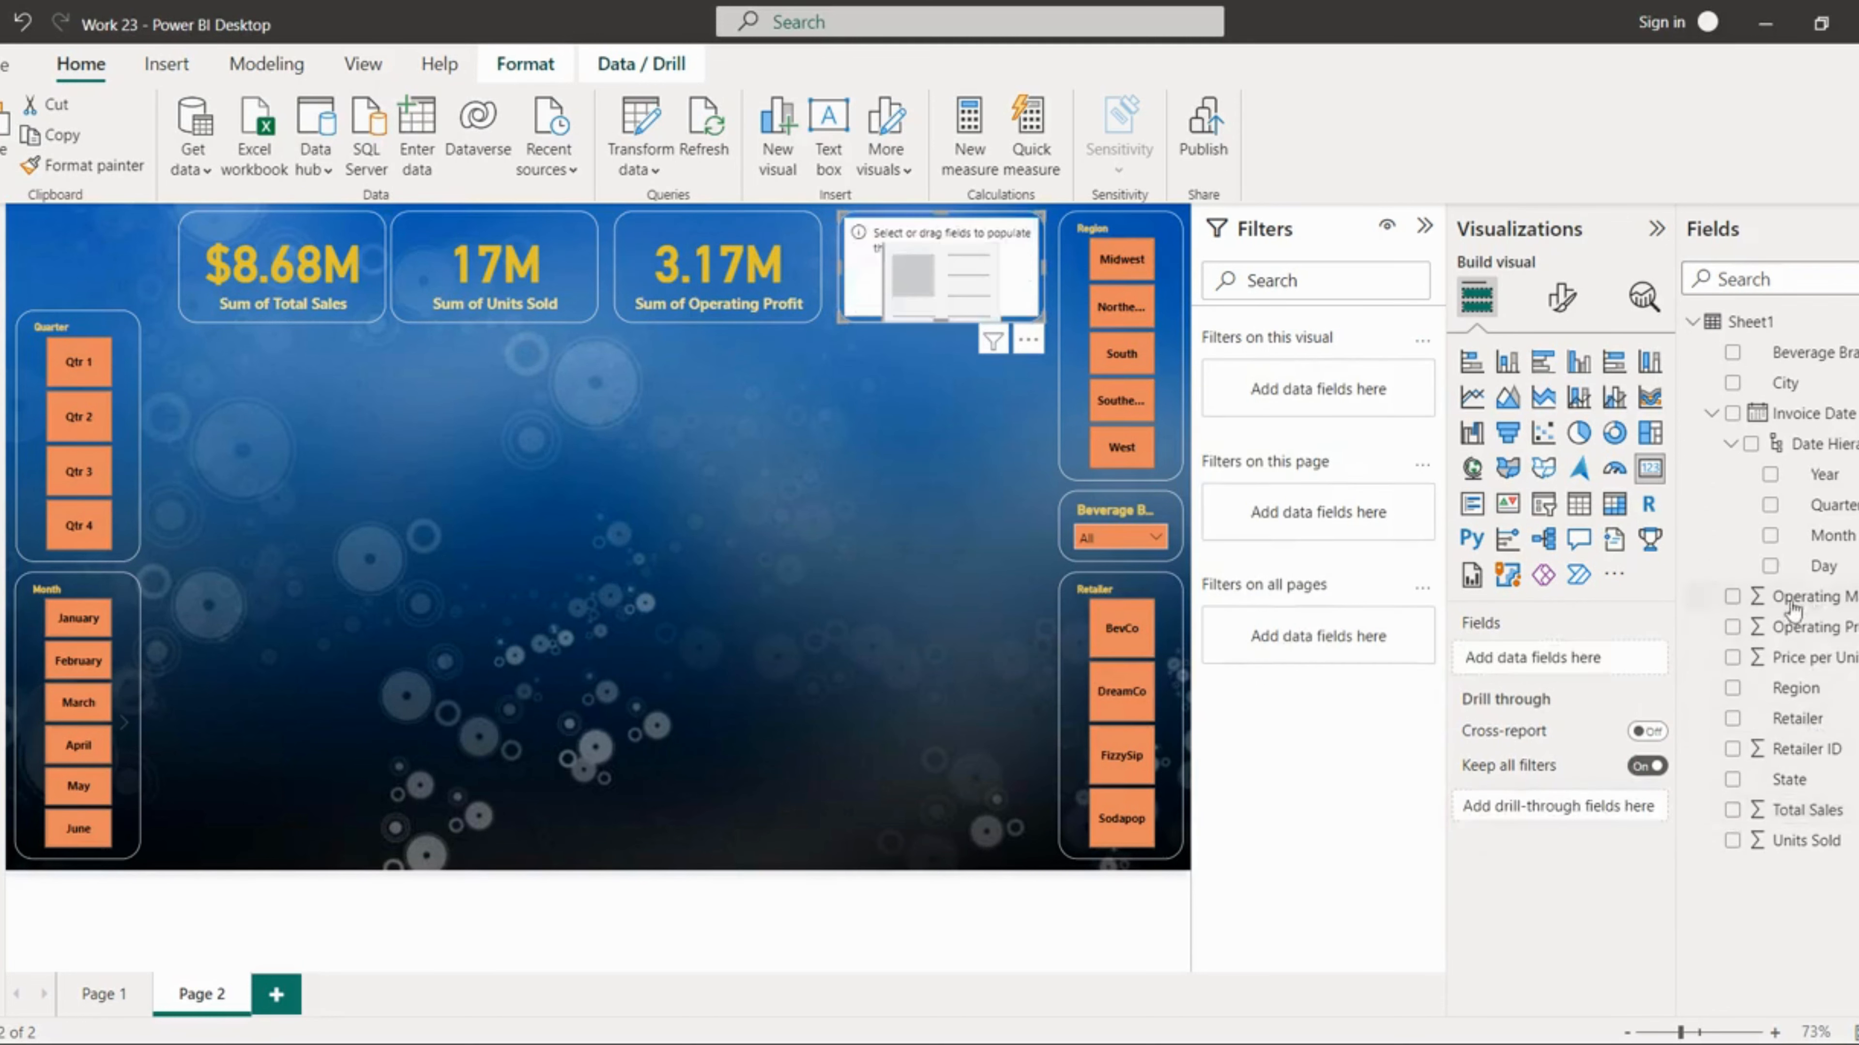
drag(1790, 602, 1507, 658)
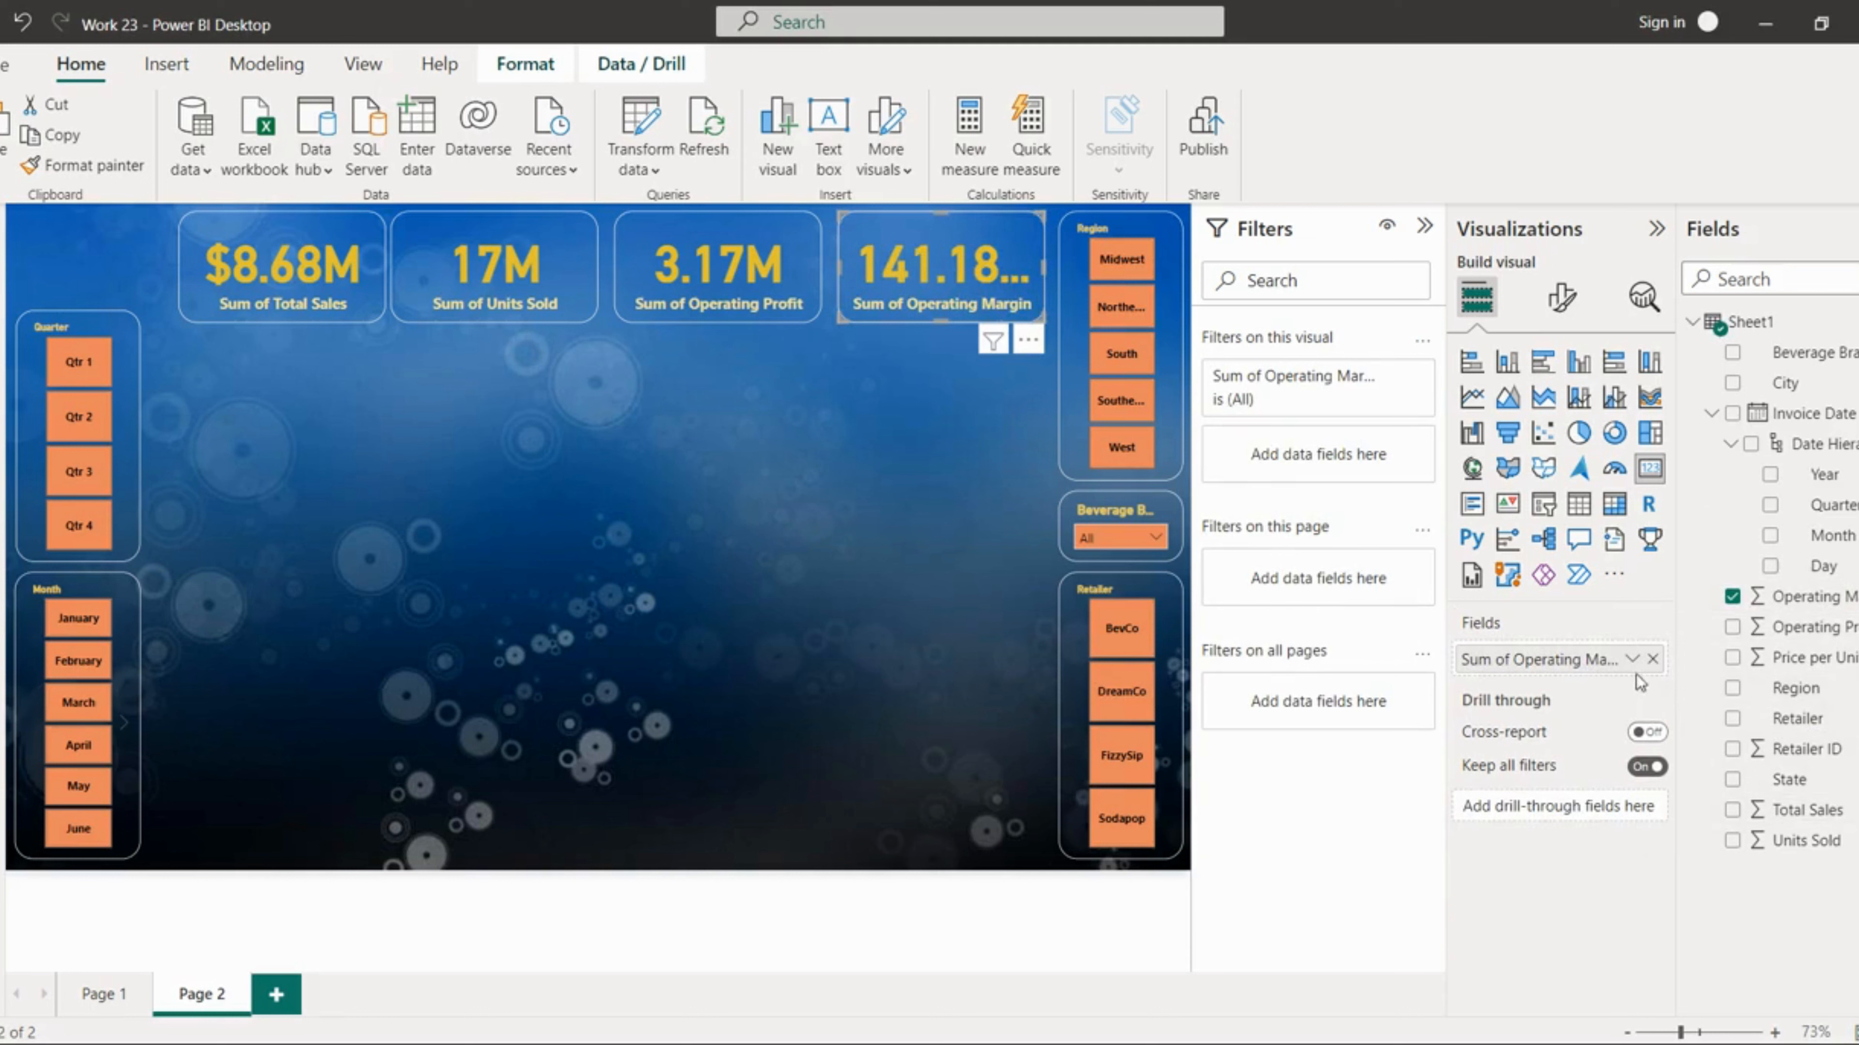
click(1632, 659)
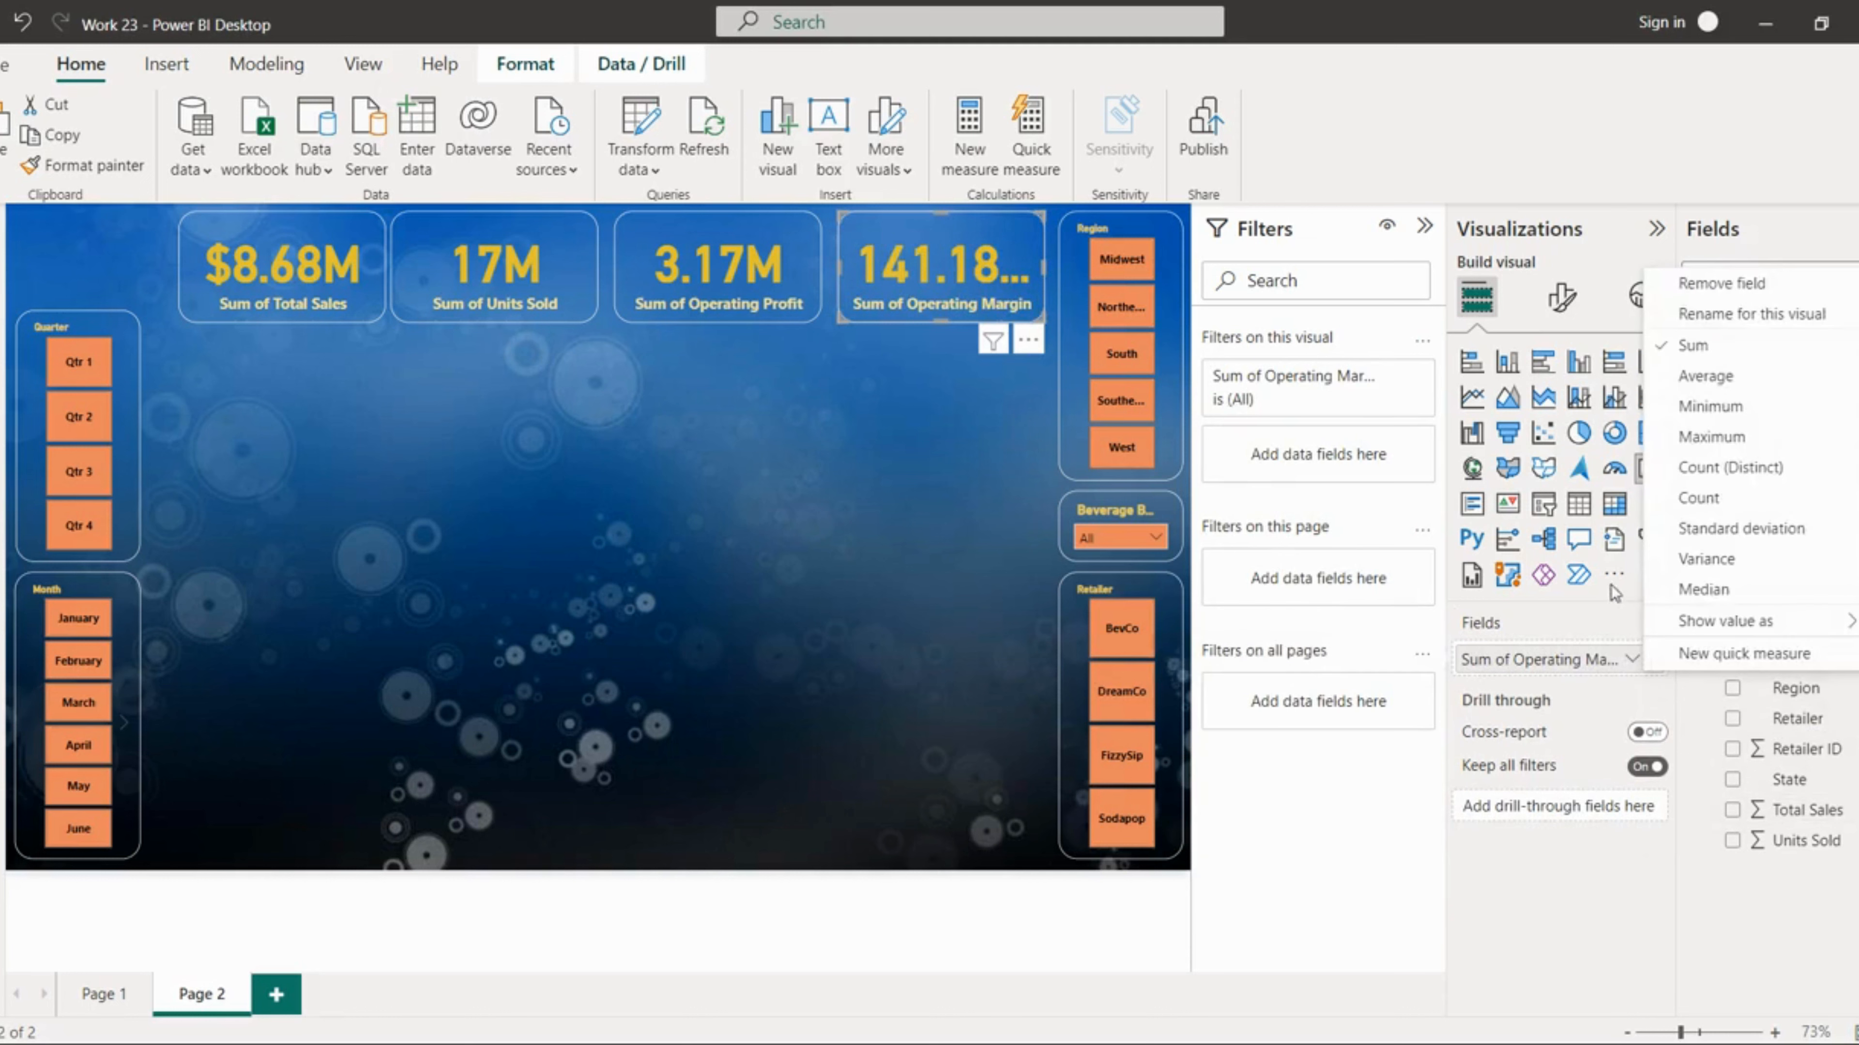
click(1692, 379)
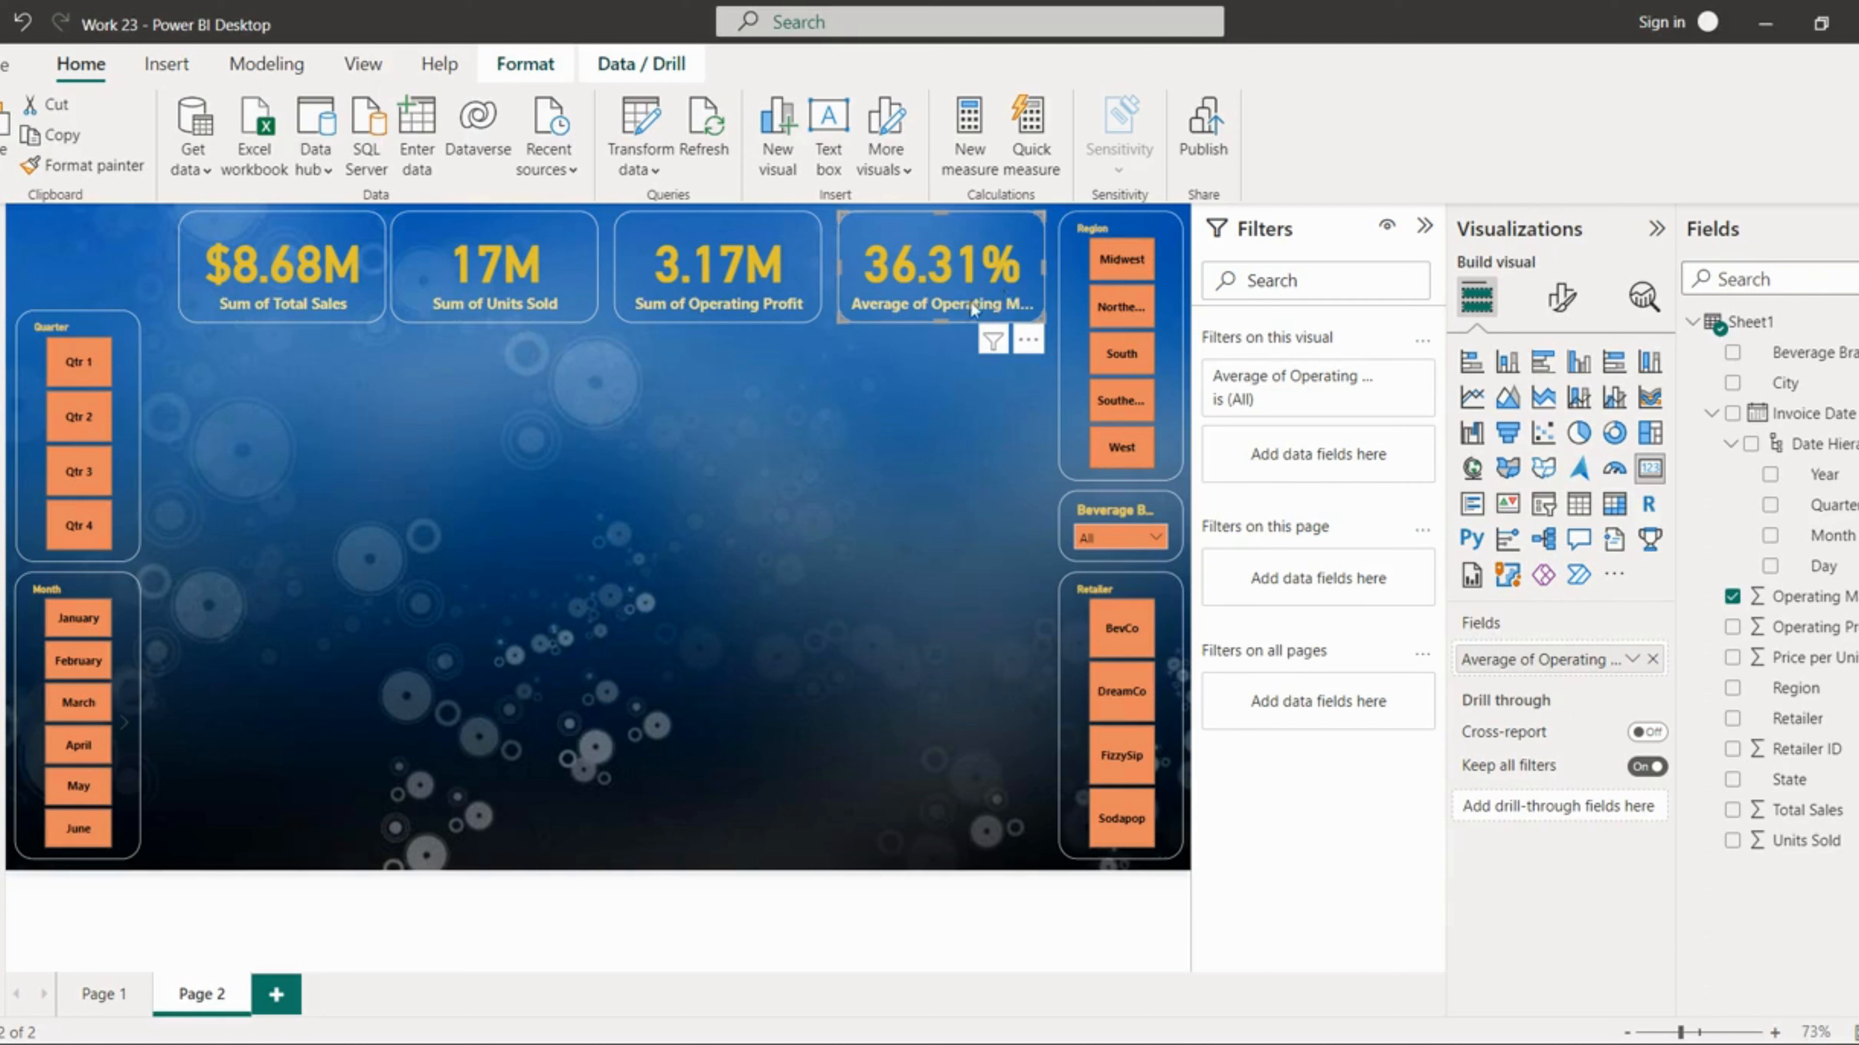
Step: Nudge the cards into place, then select all four and align and distribute them evenly across the top
key(Right)
key(Right)
key(Right)
key(Right)
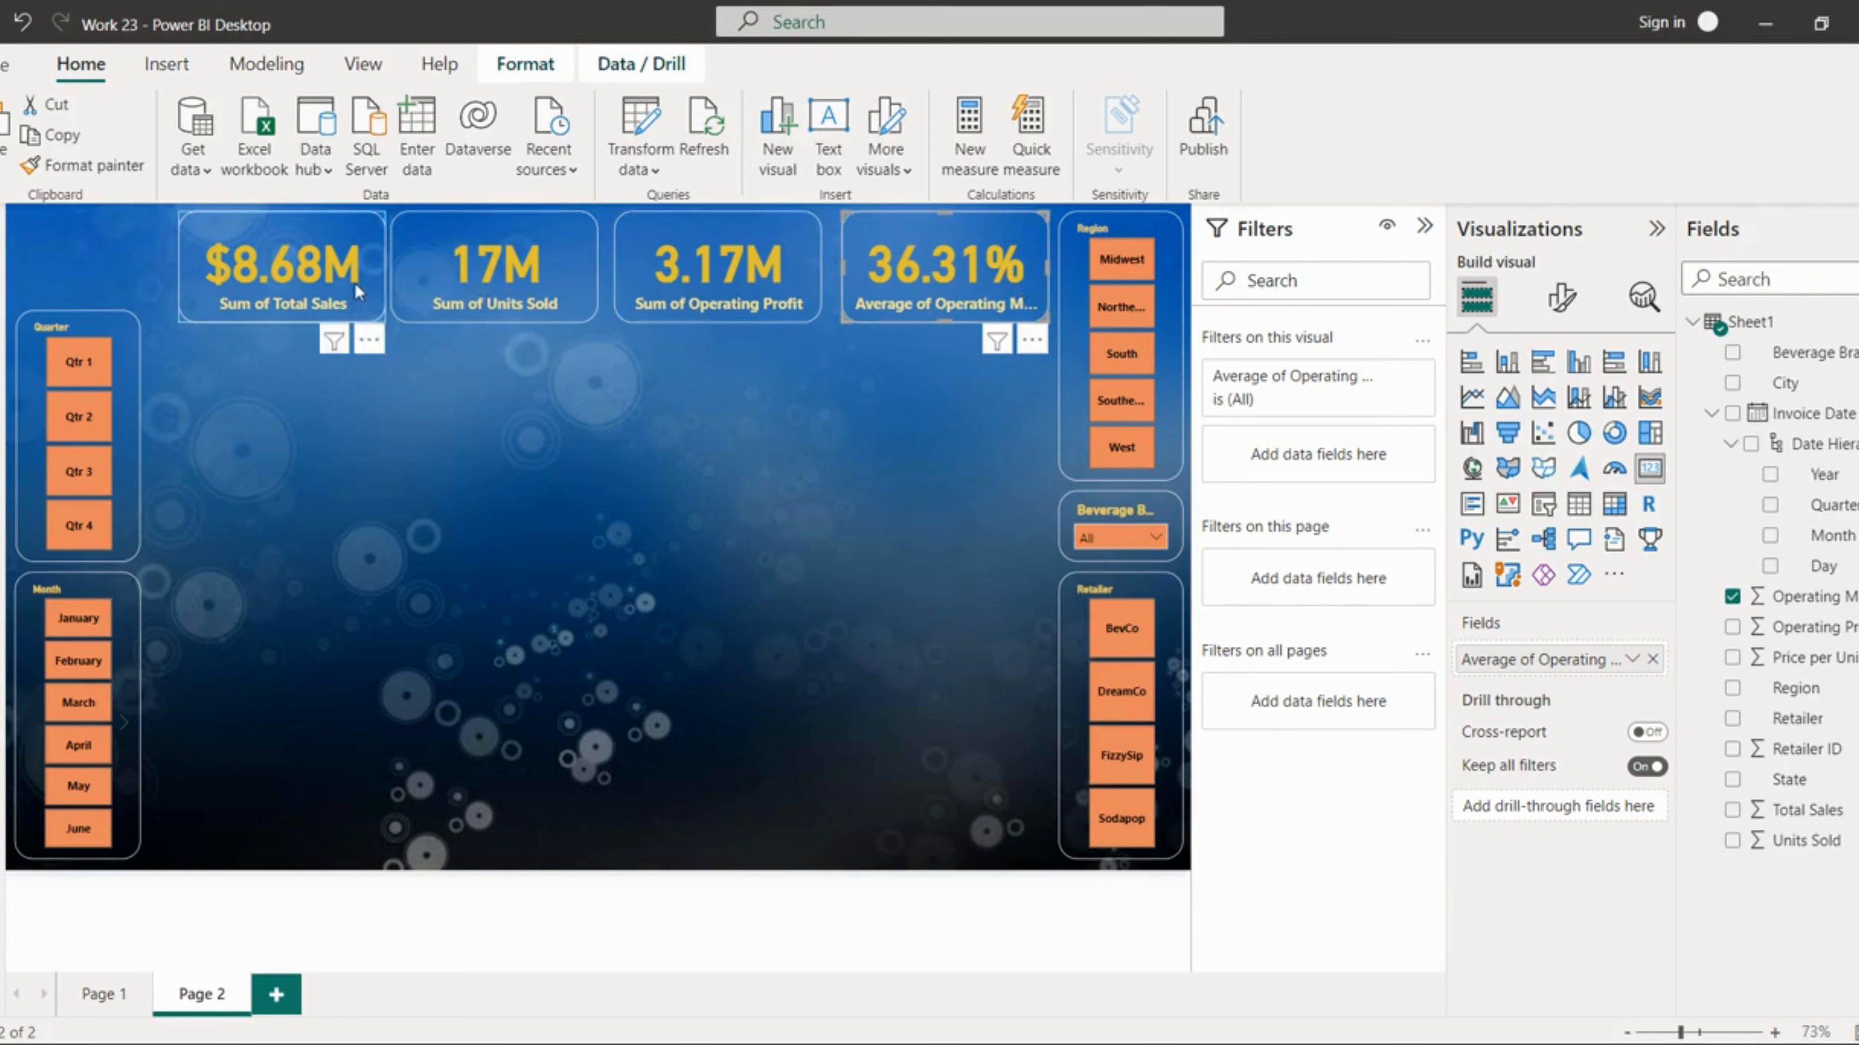
drag(357, 282, 378, 285)
ctrl+click(468, 297)
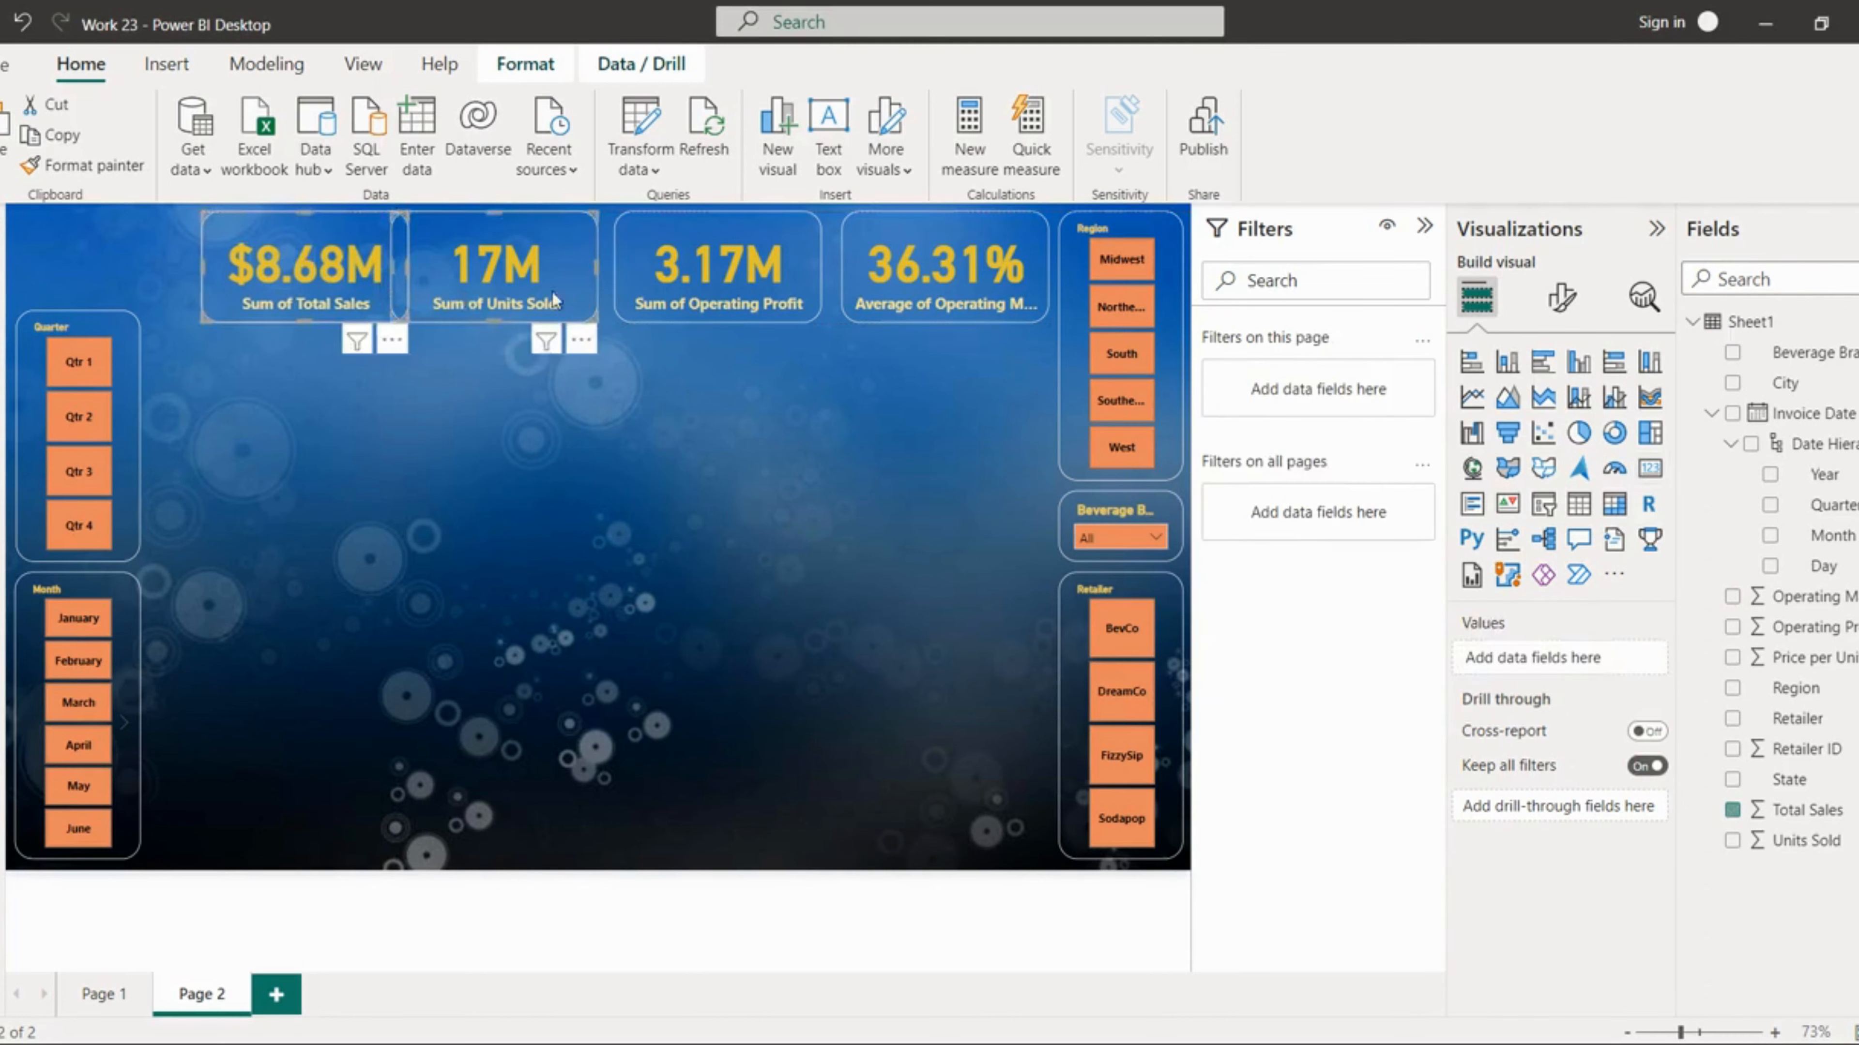
ctrl+click(710, 301)
ctrl+click(913, 295)
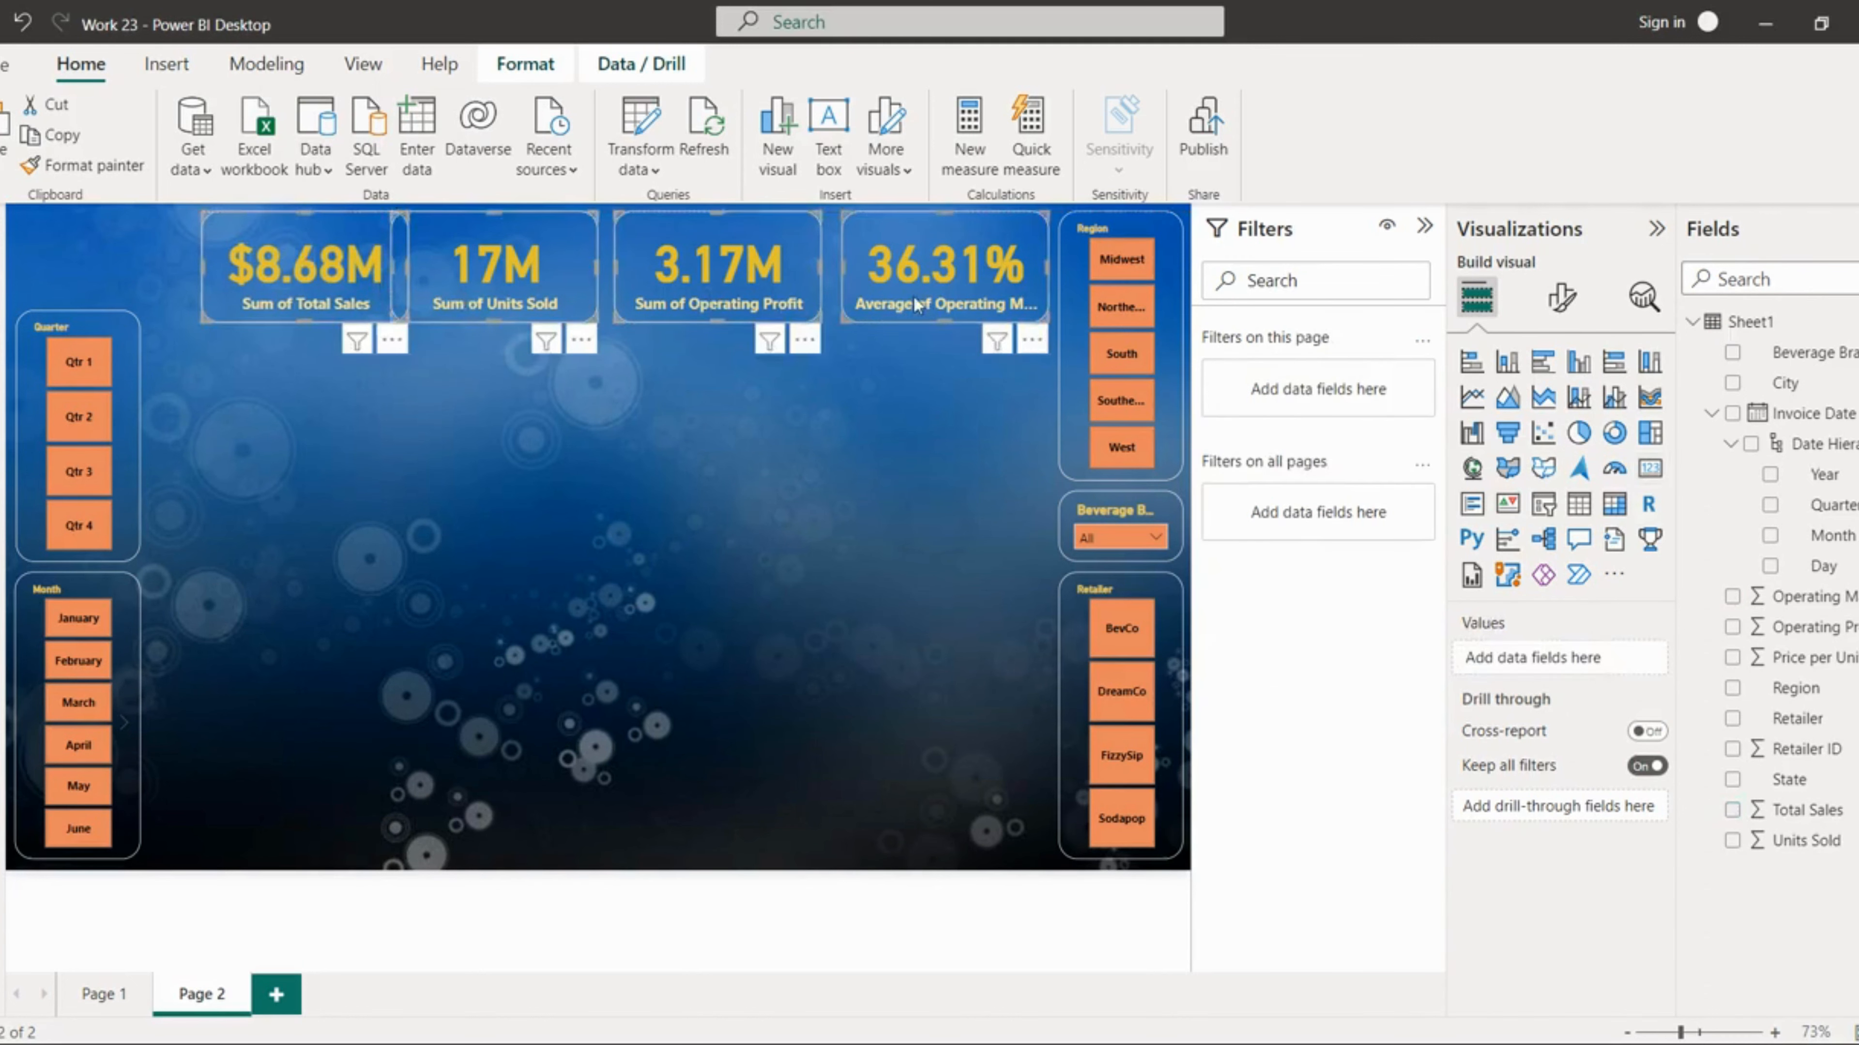
click(524, 64)
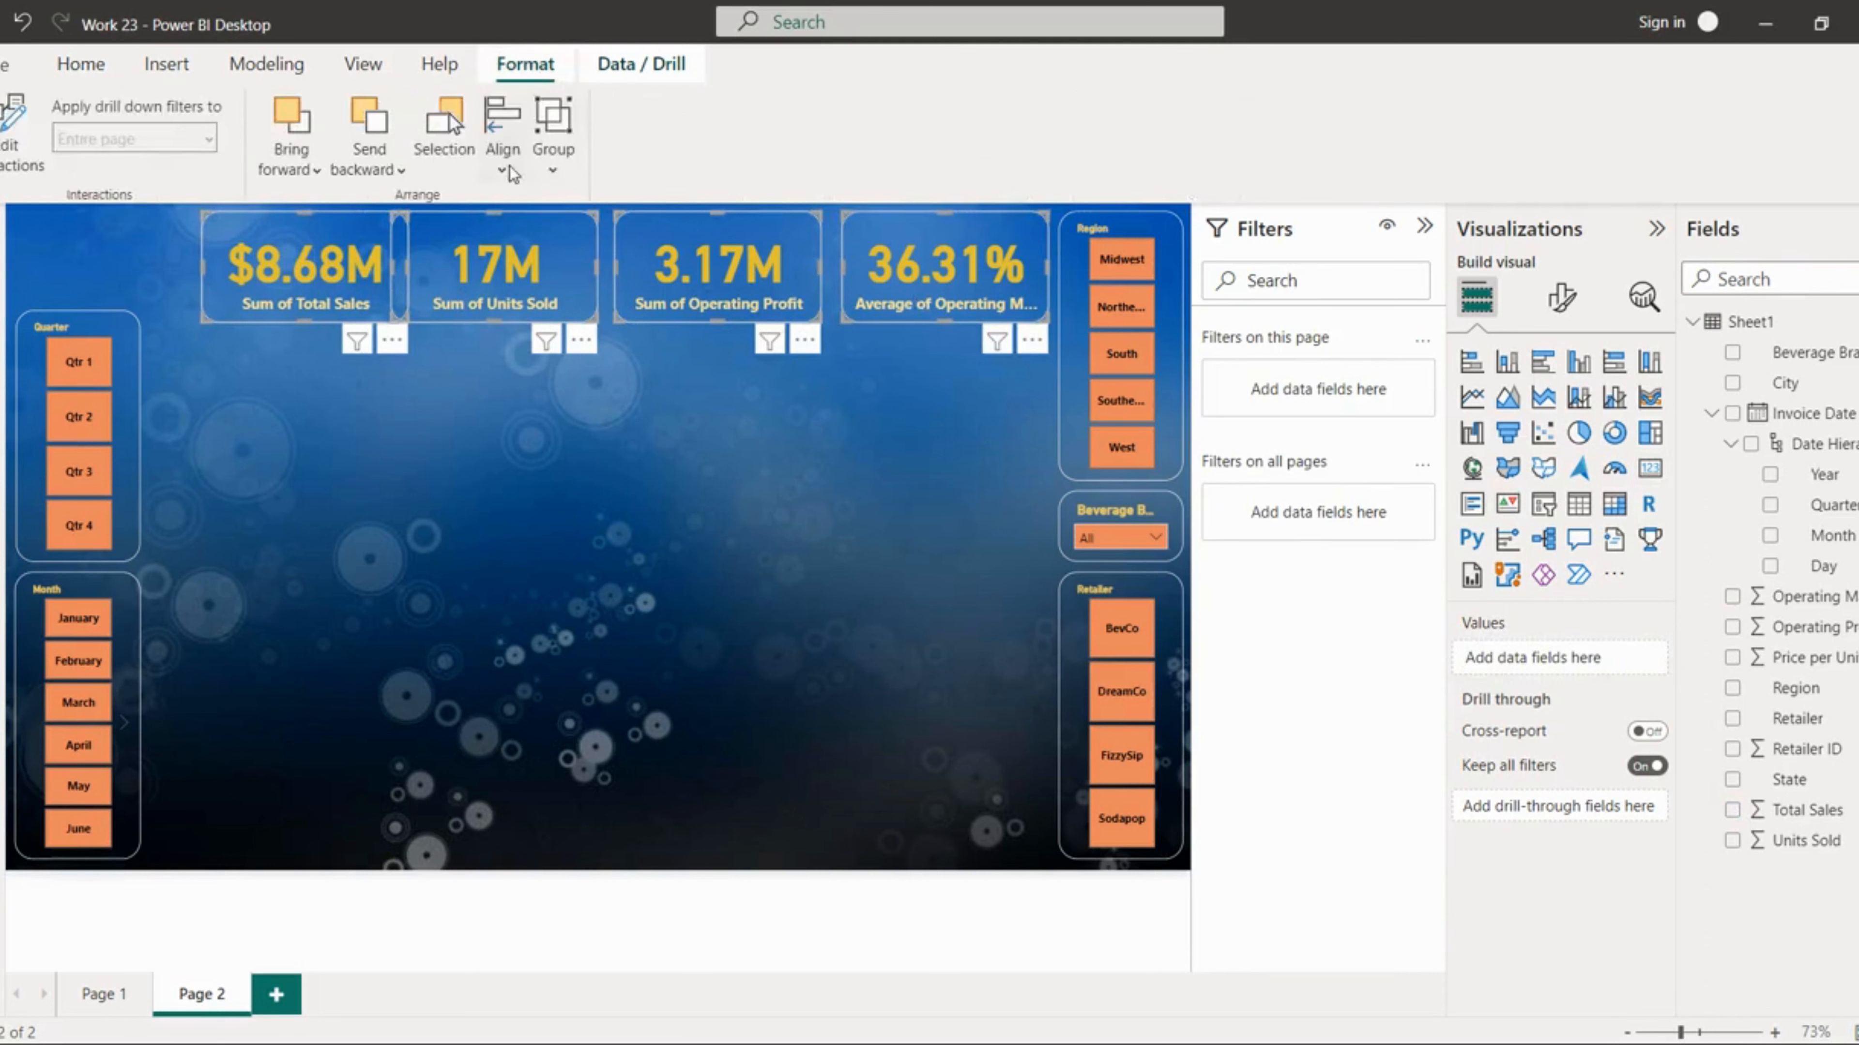
click(501, 128)
click(568, 514)
click(500, 154)
click(572, 488)
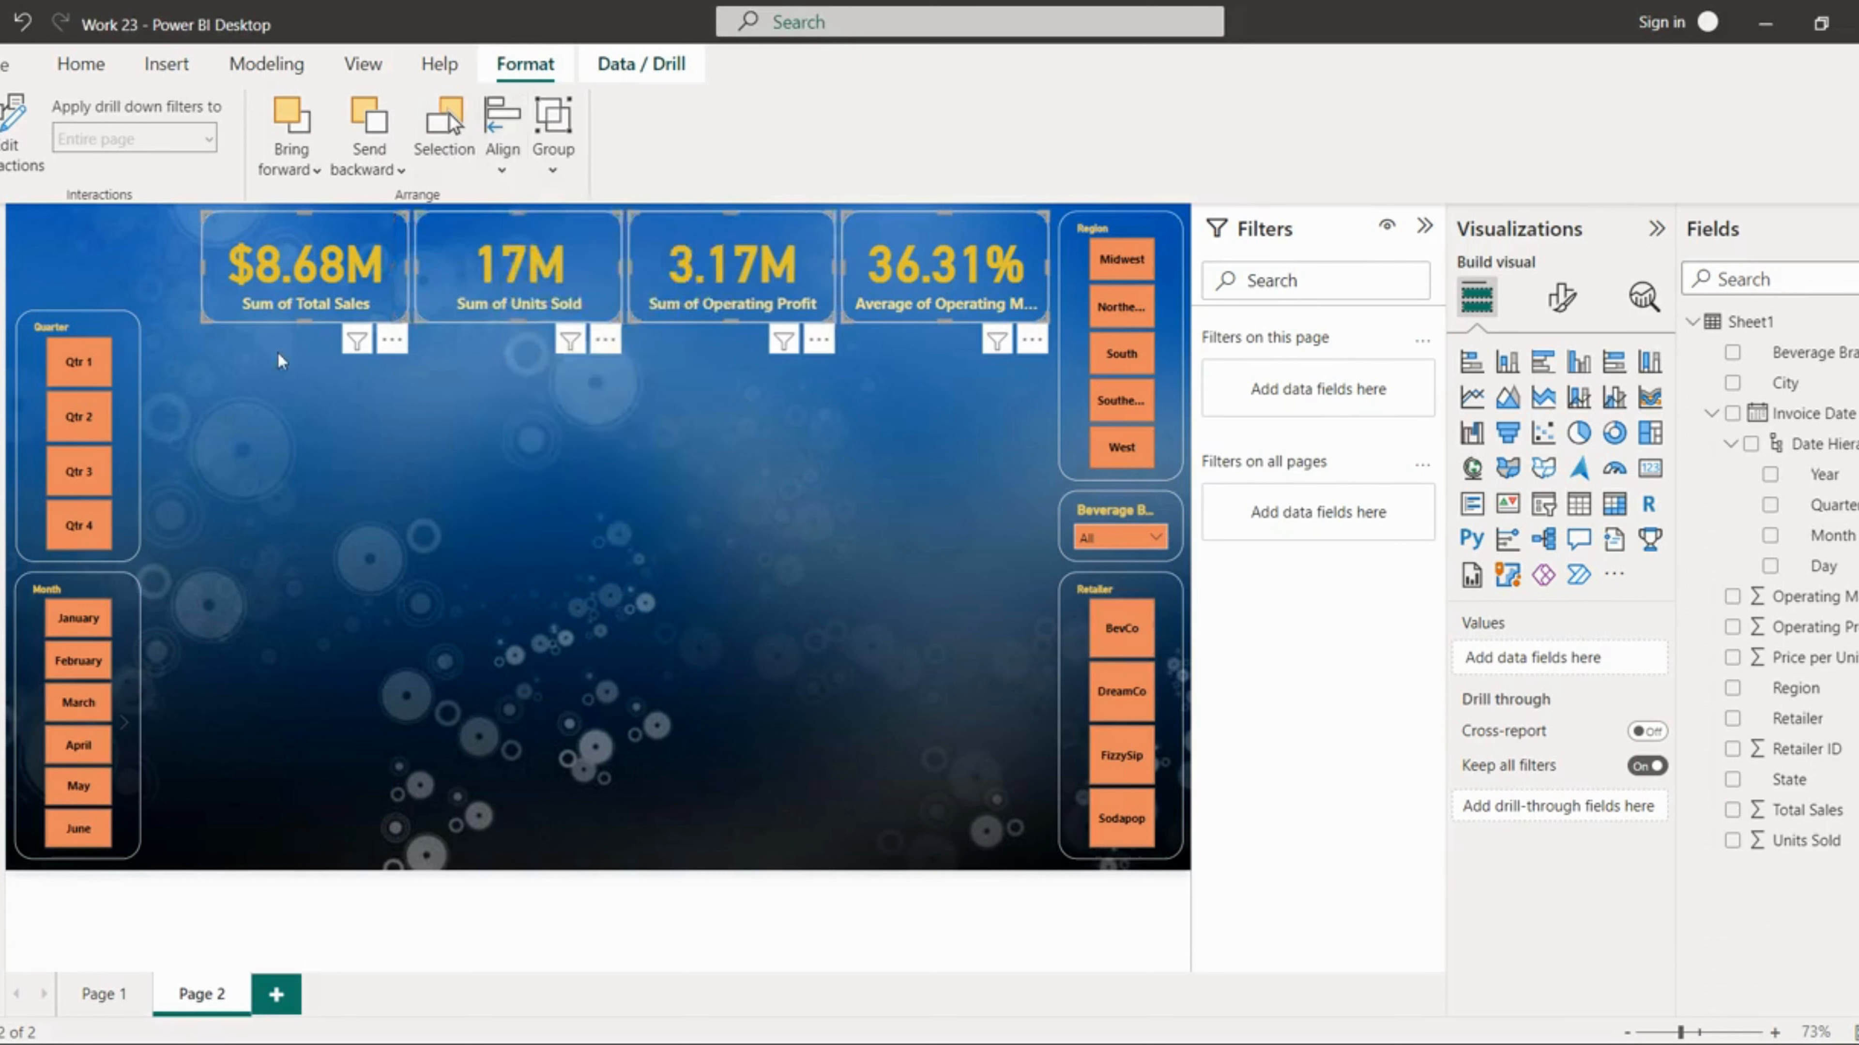
click(500, 479)
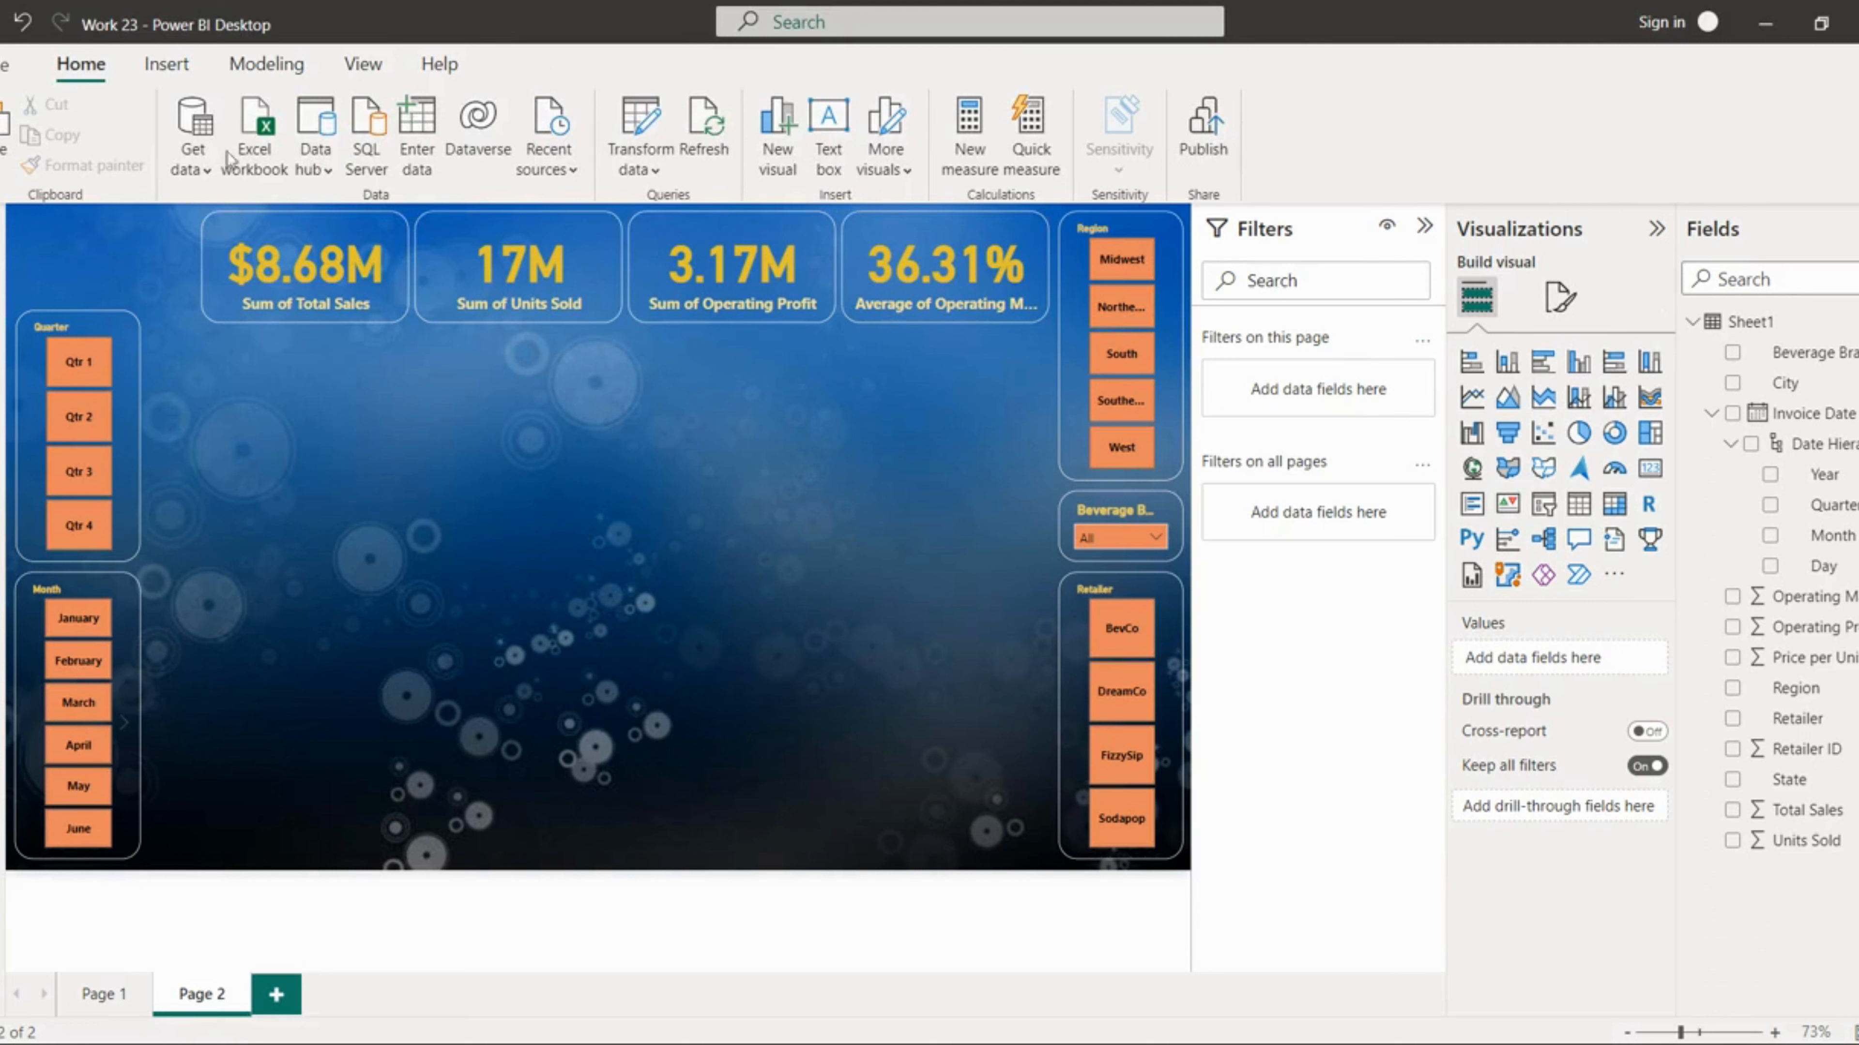
Step: Insert a stacked column chart below the cards, size it, and plot Total Sales by invoice Month
click(3, 282)
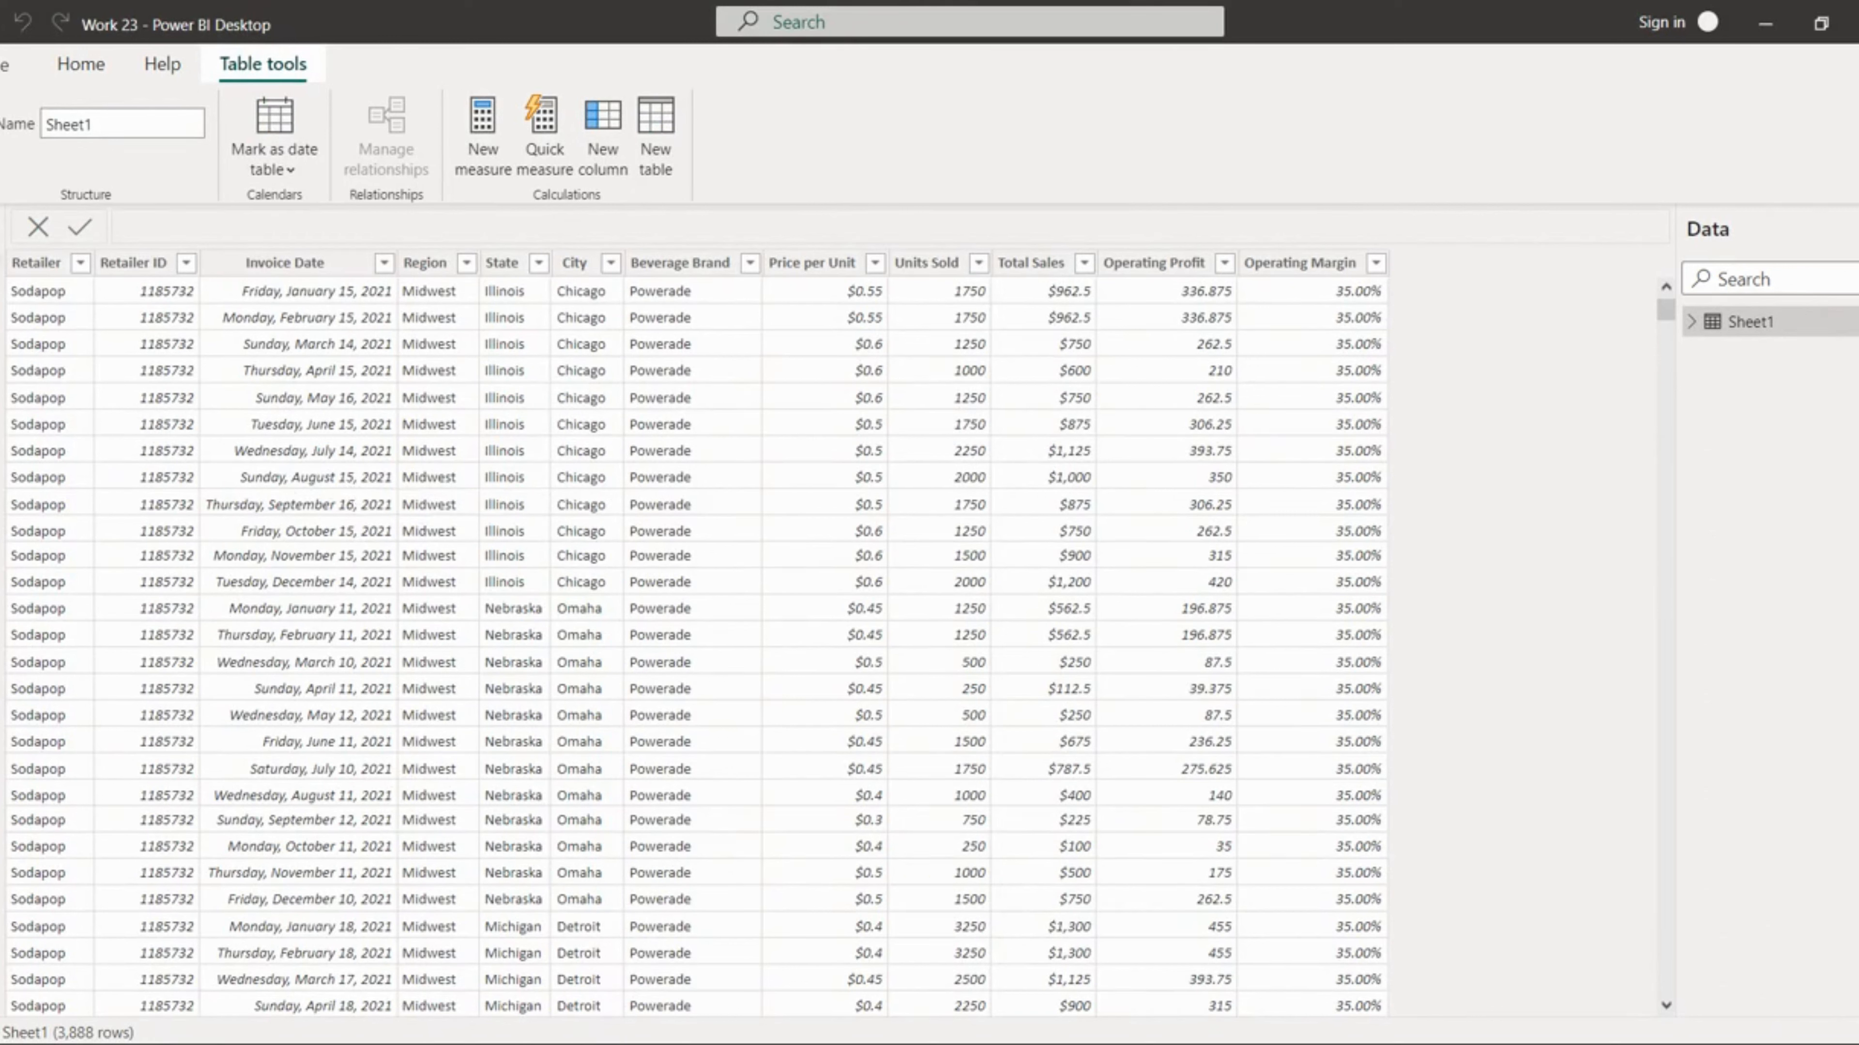
click(3, 228)
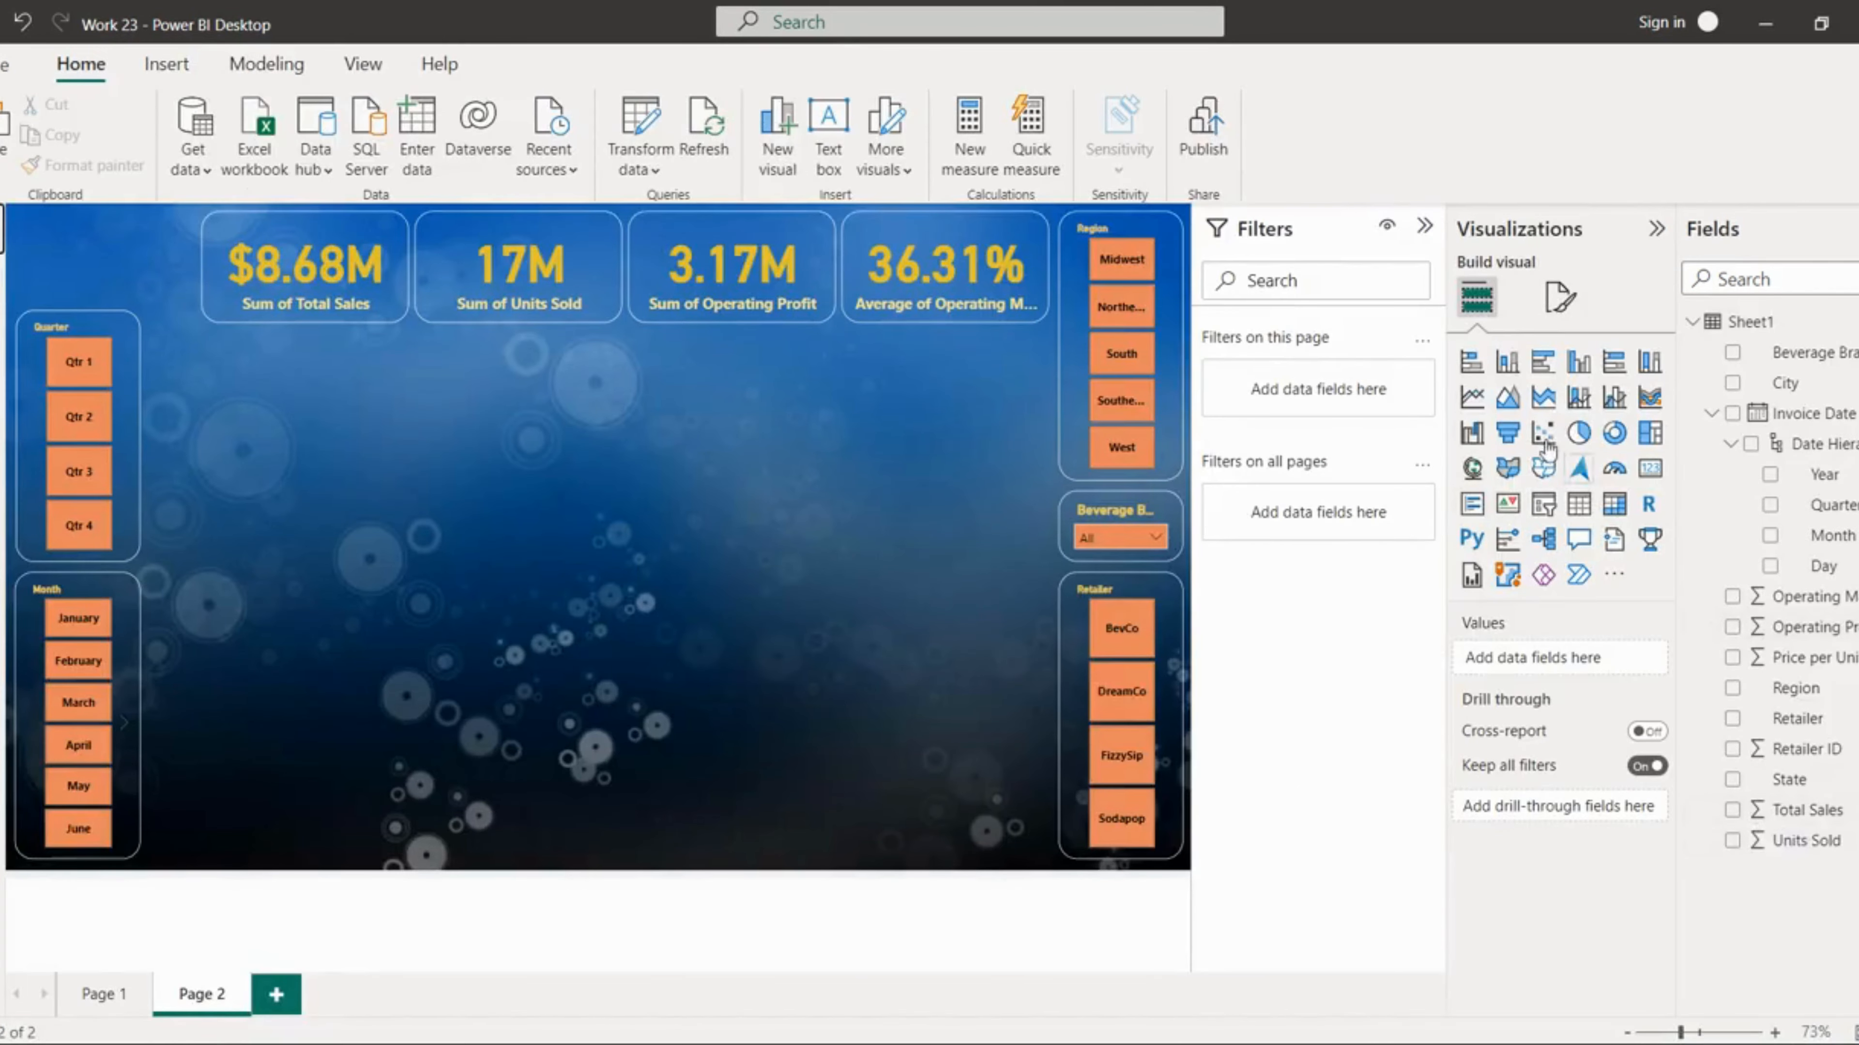
click(1515, 376)
drag(338, 442, 294, 461)
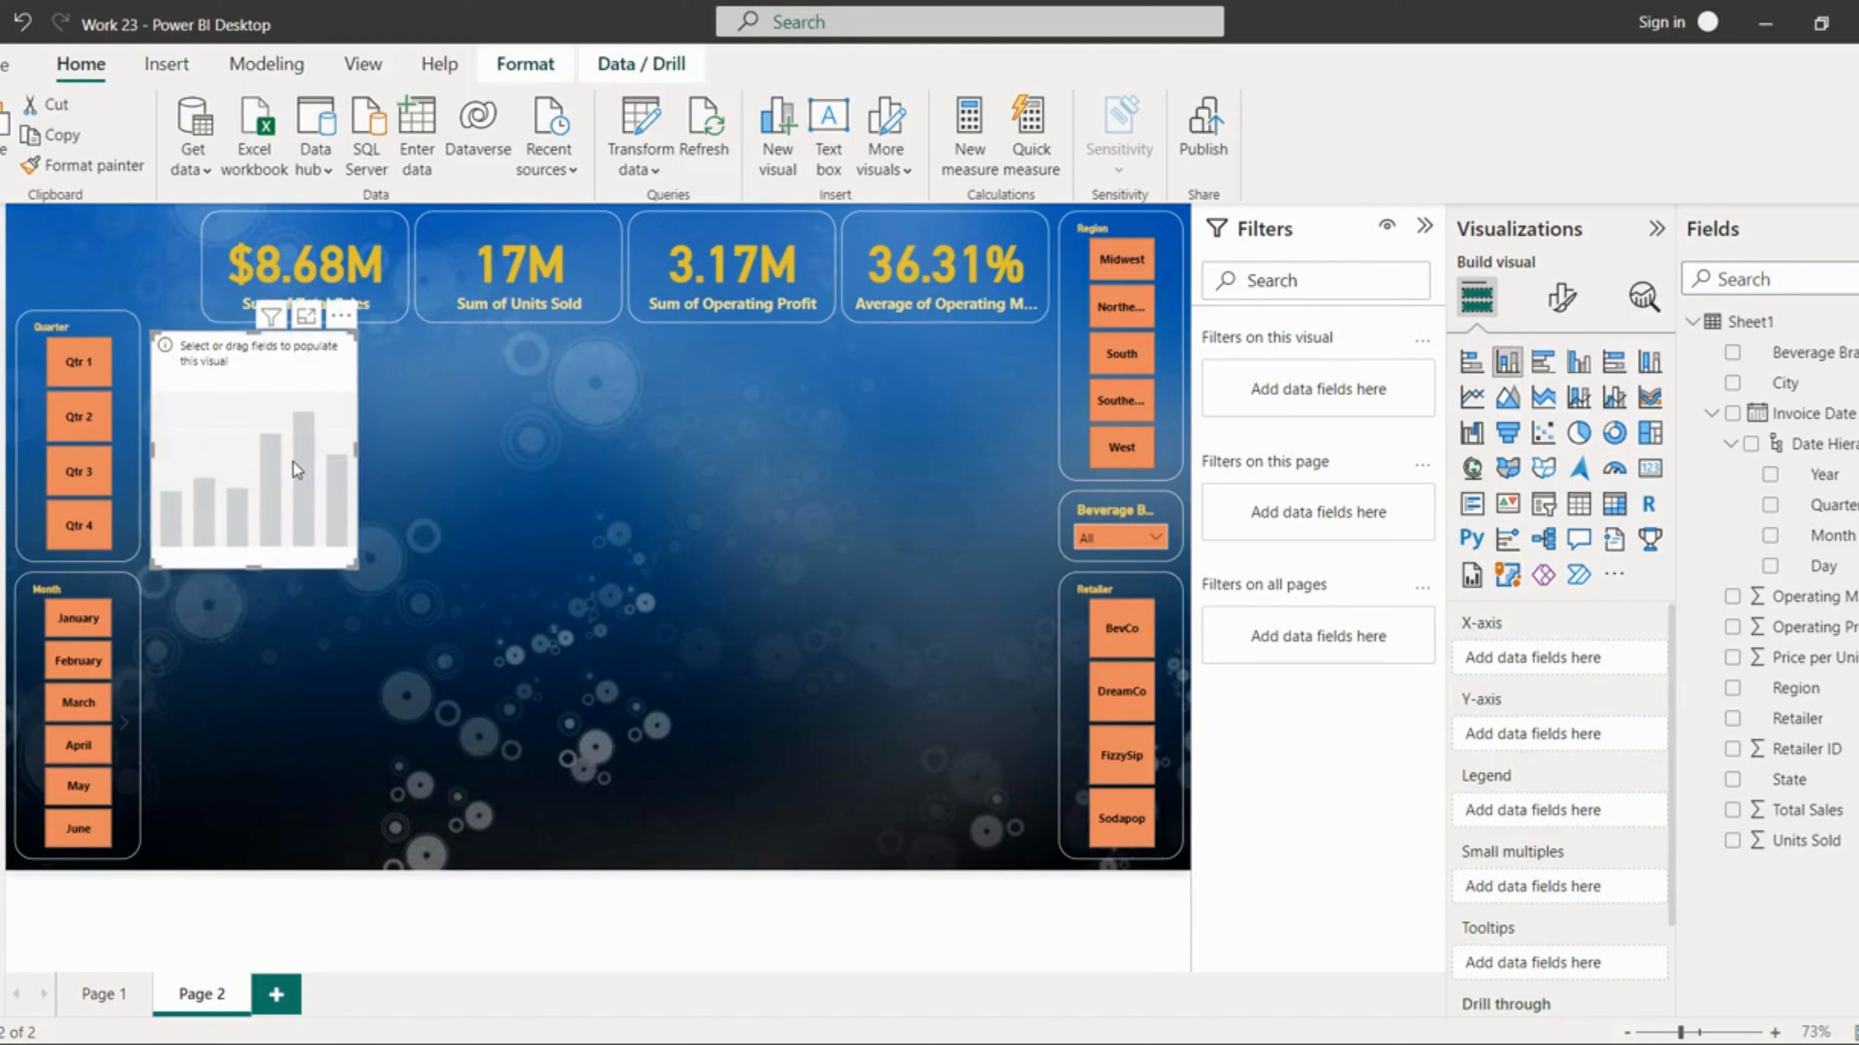
key(Left)
key(Up)
key(Left)
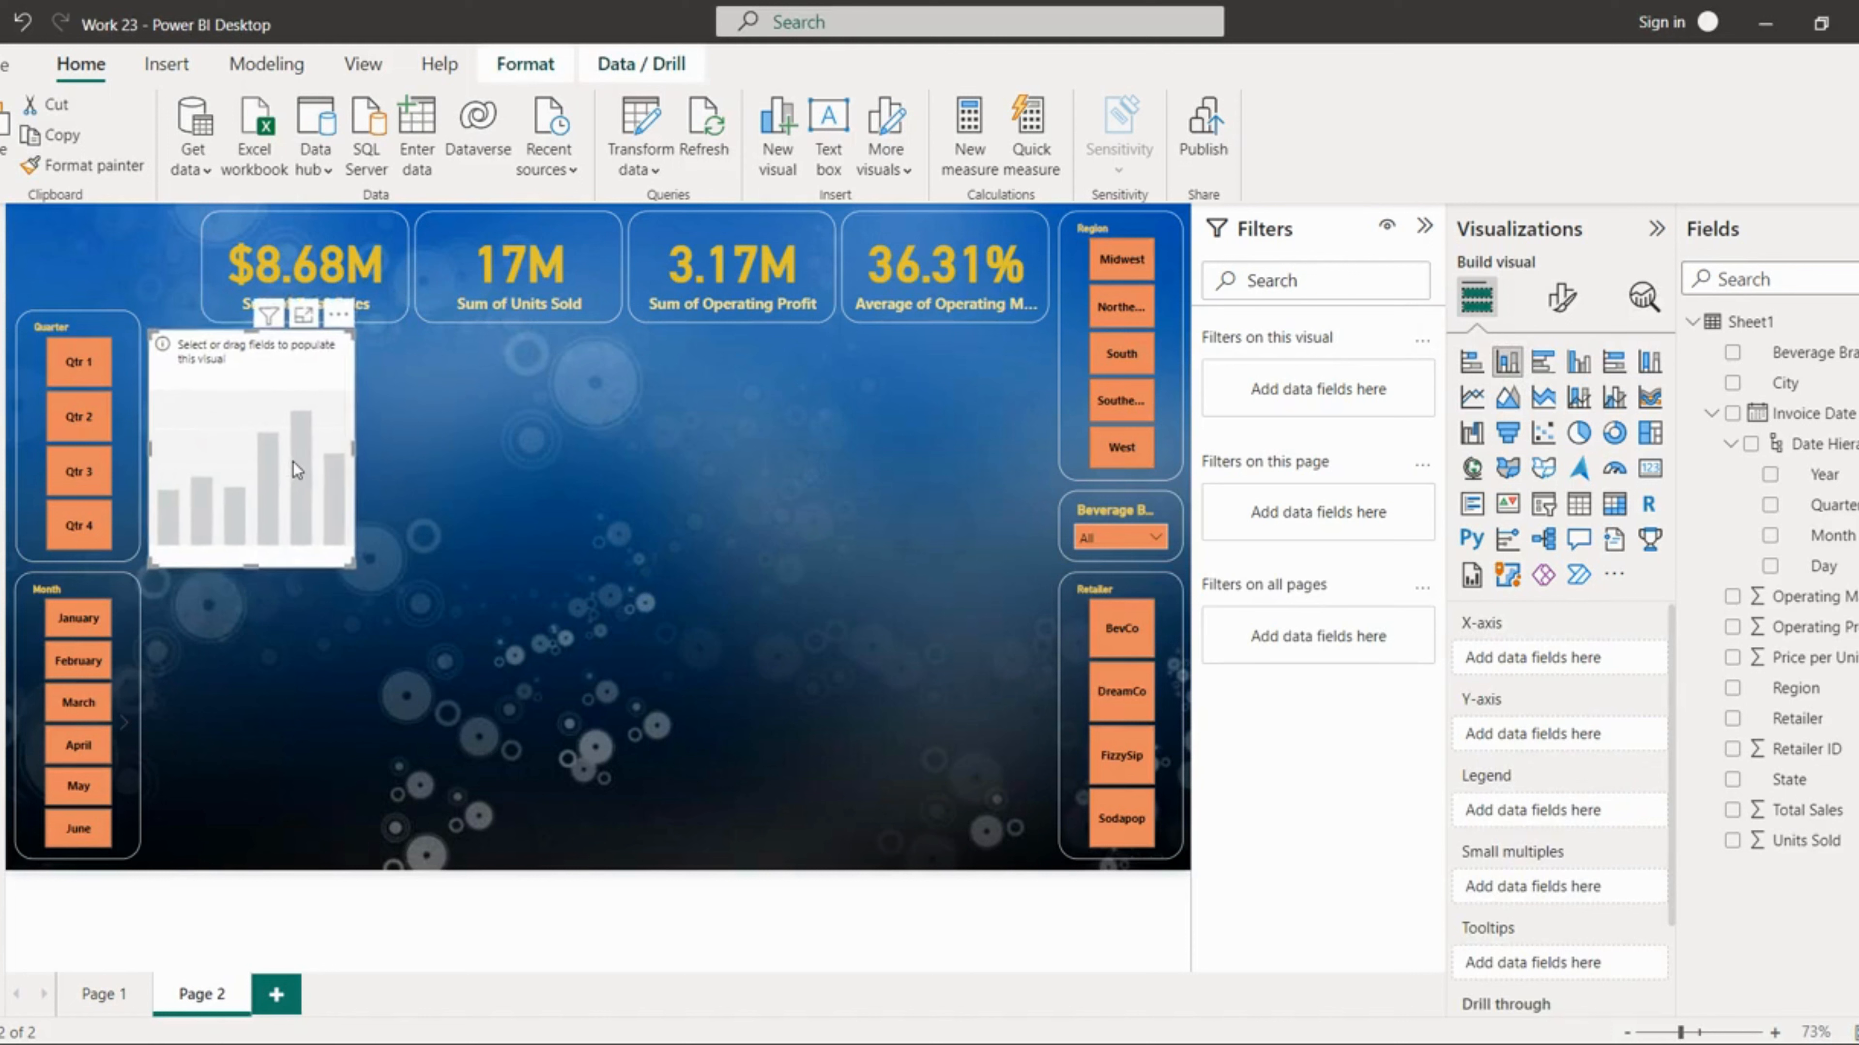
mouse_move(250, 566)
mouse_down()
mouse_move(250, 543)
mouse_move(250, 559)
mouse_up()
drag(355, 449, 739, 453)
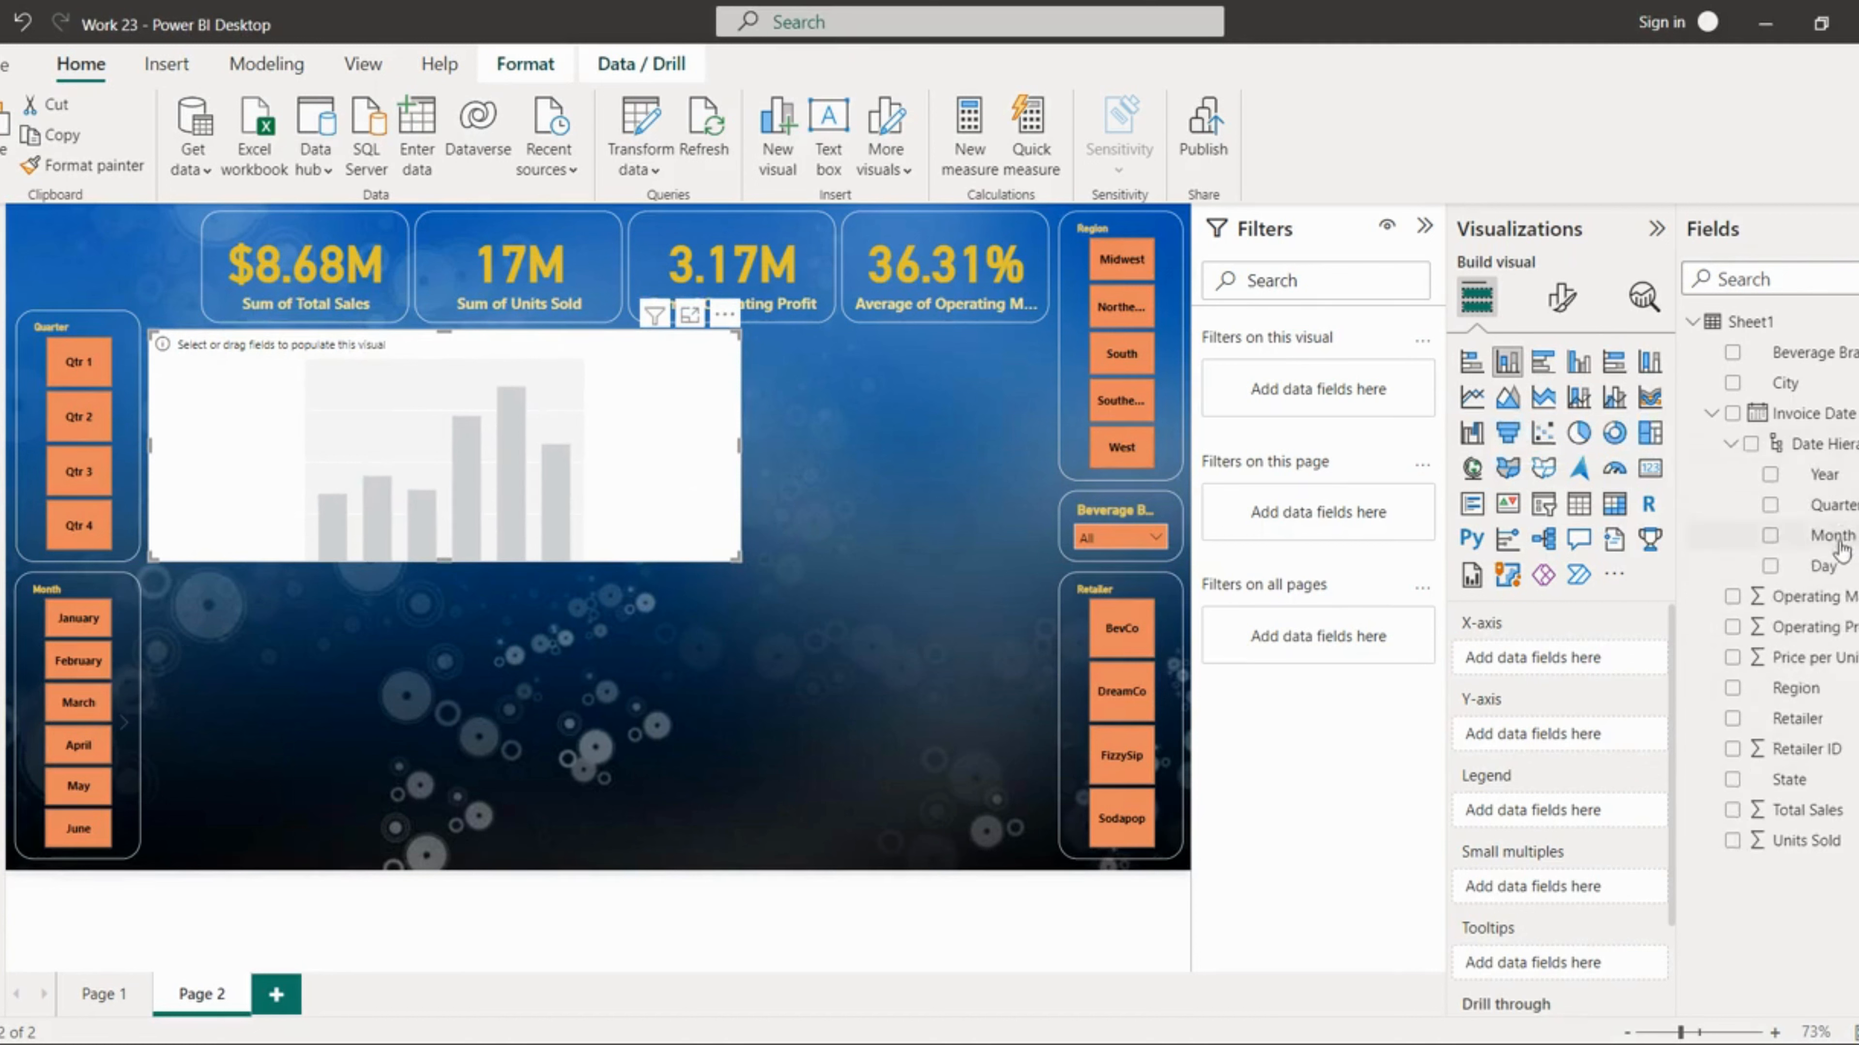
drag(1822, 536, 1639, 672)
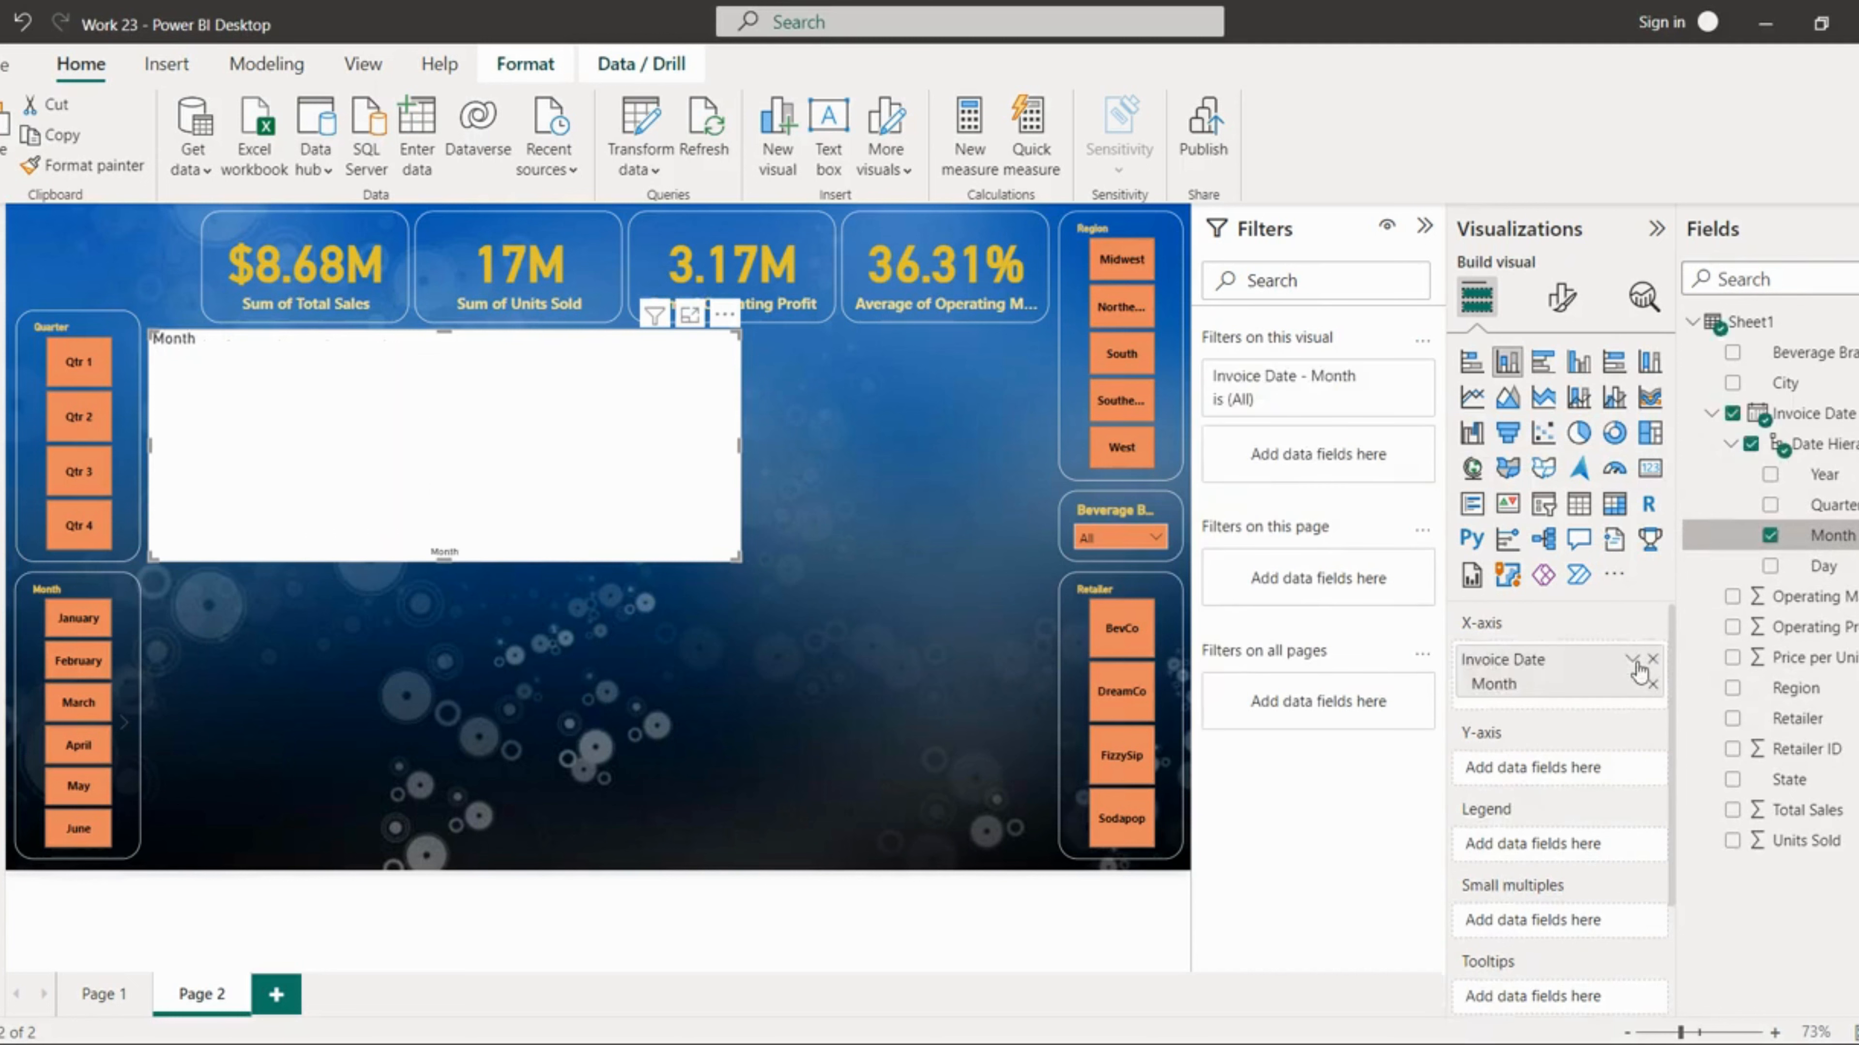
drag(1786, 810, 1606, 770)
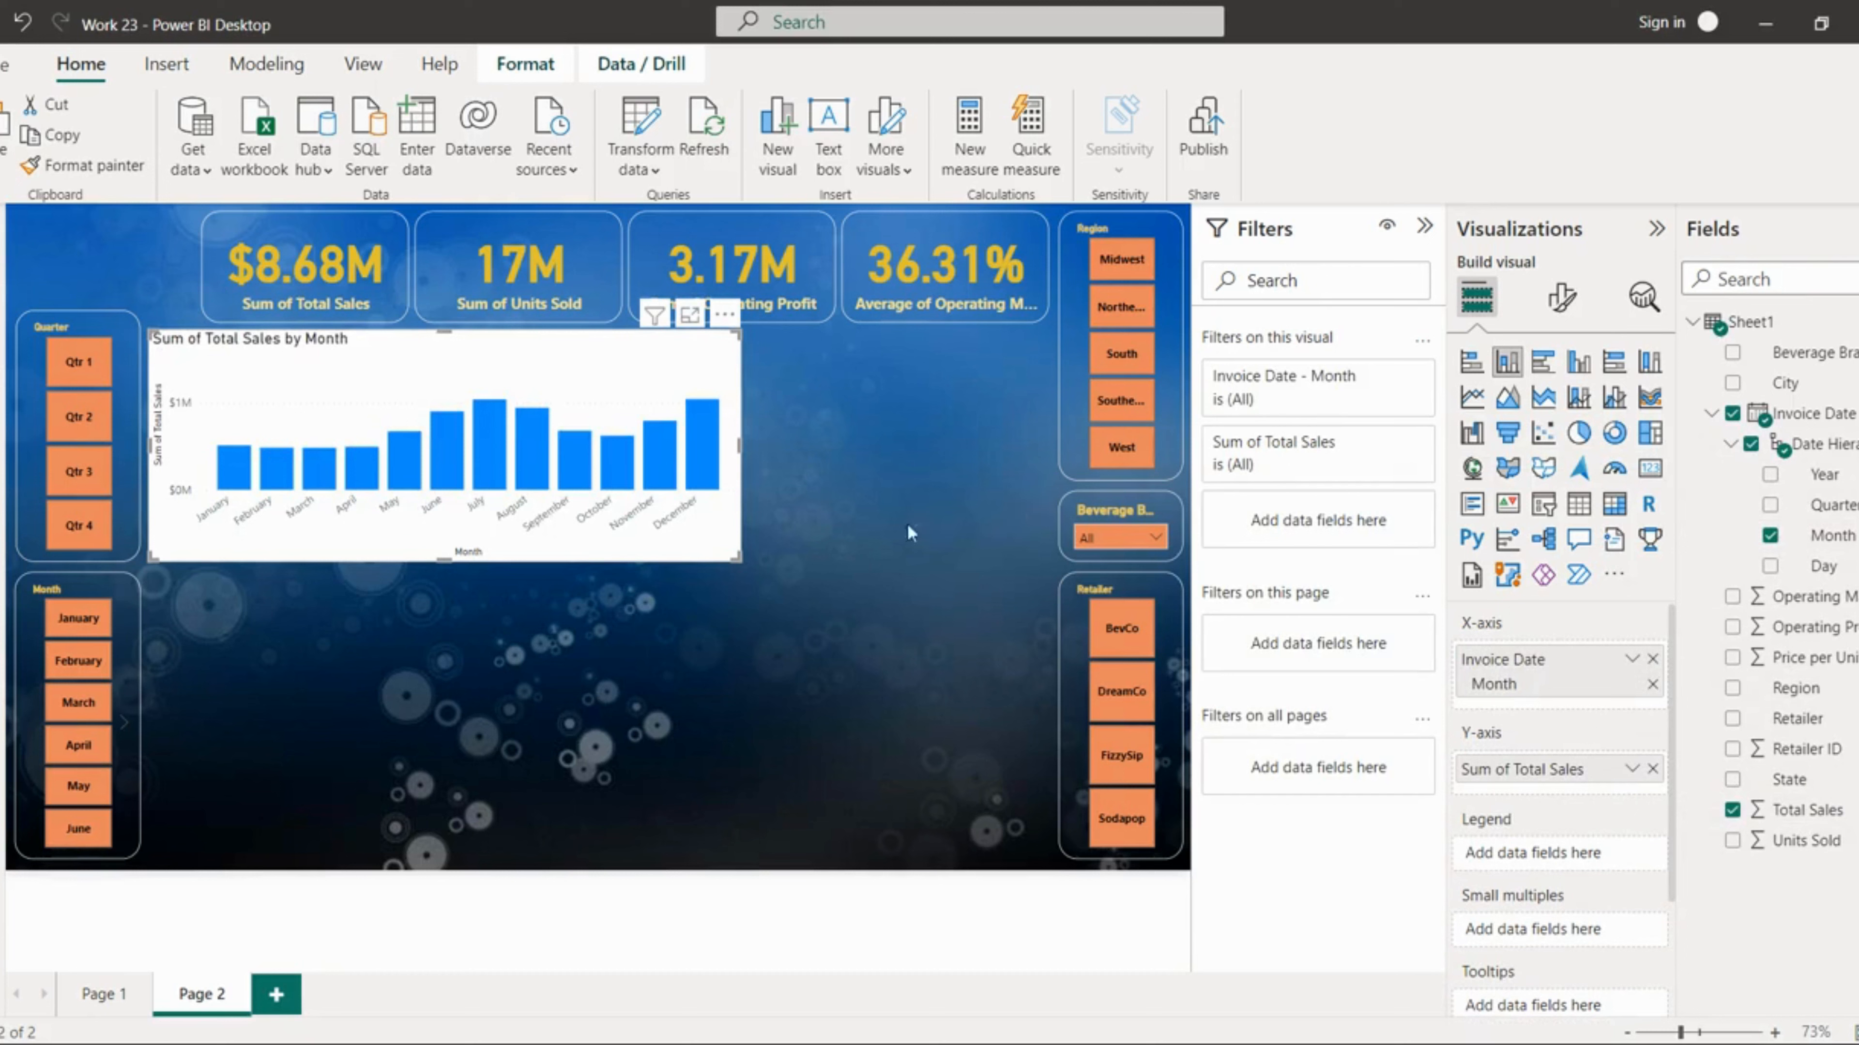
Step: Turn off the chart's background and add a visual border with rounded corners
click(1559, 297)
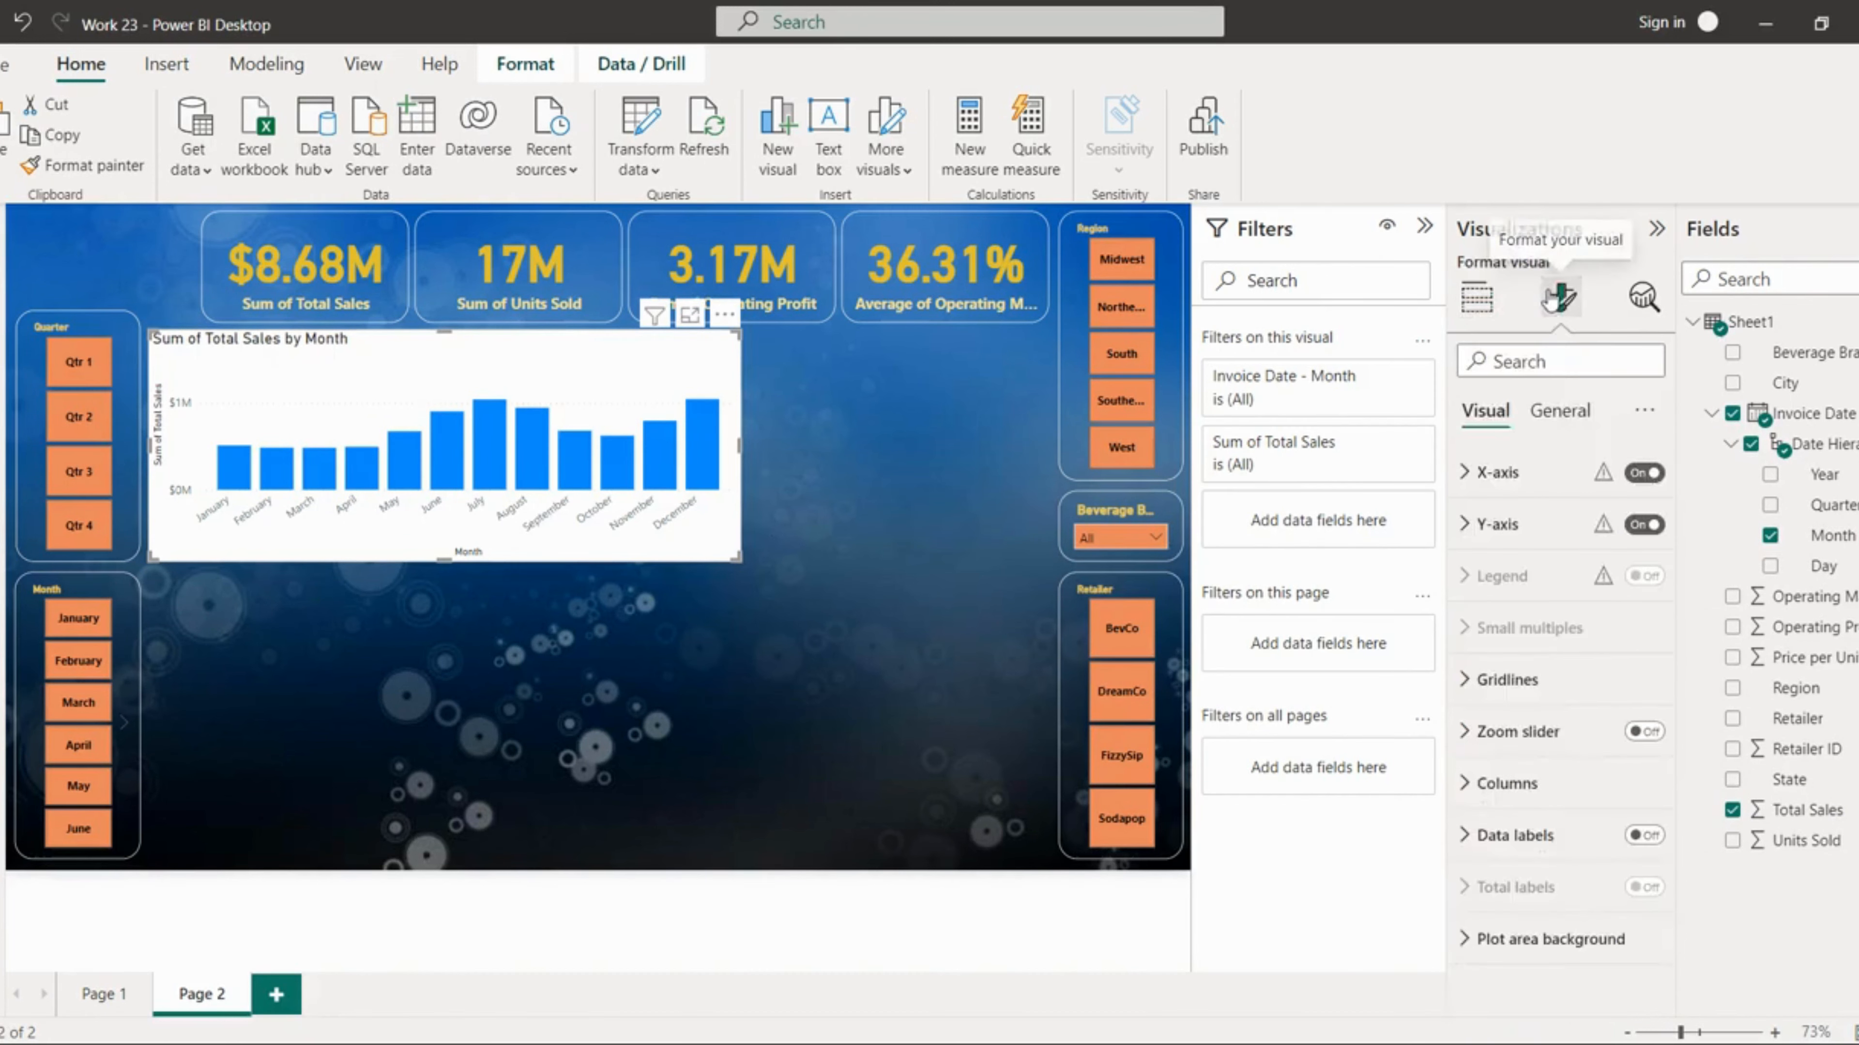
click(1558, 410)
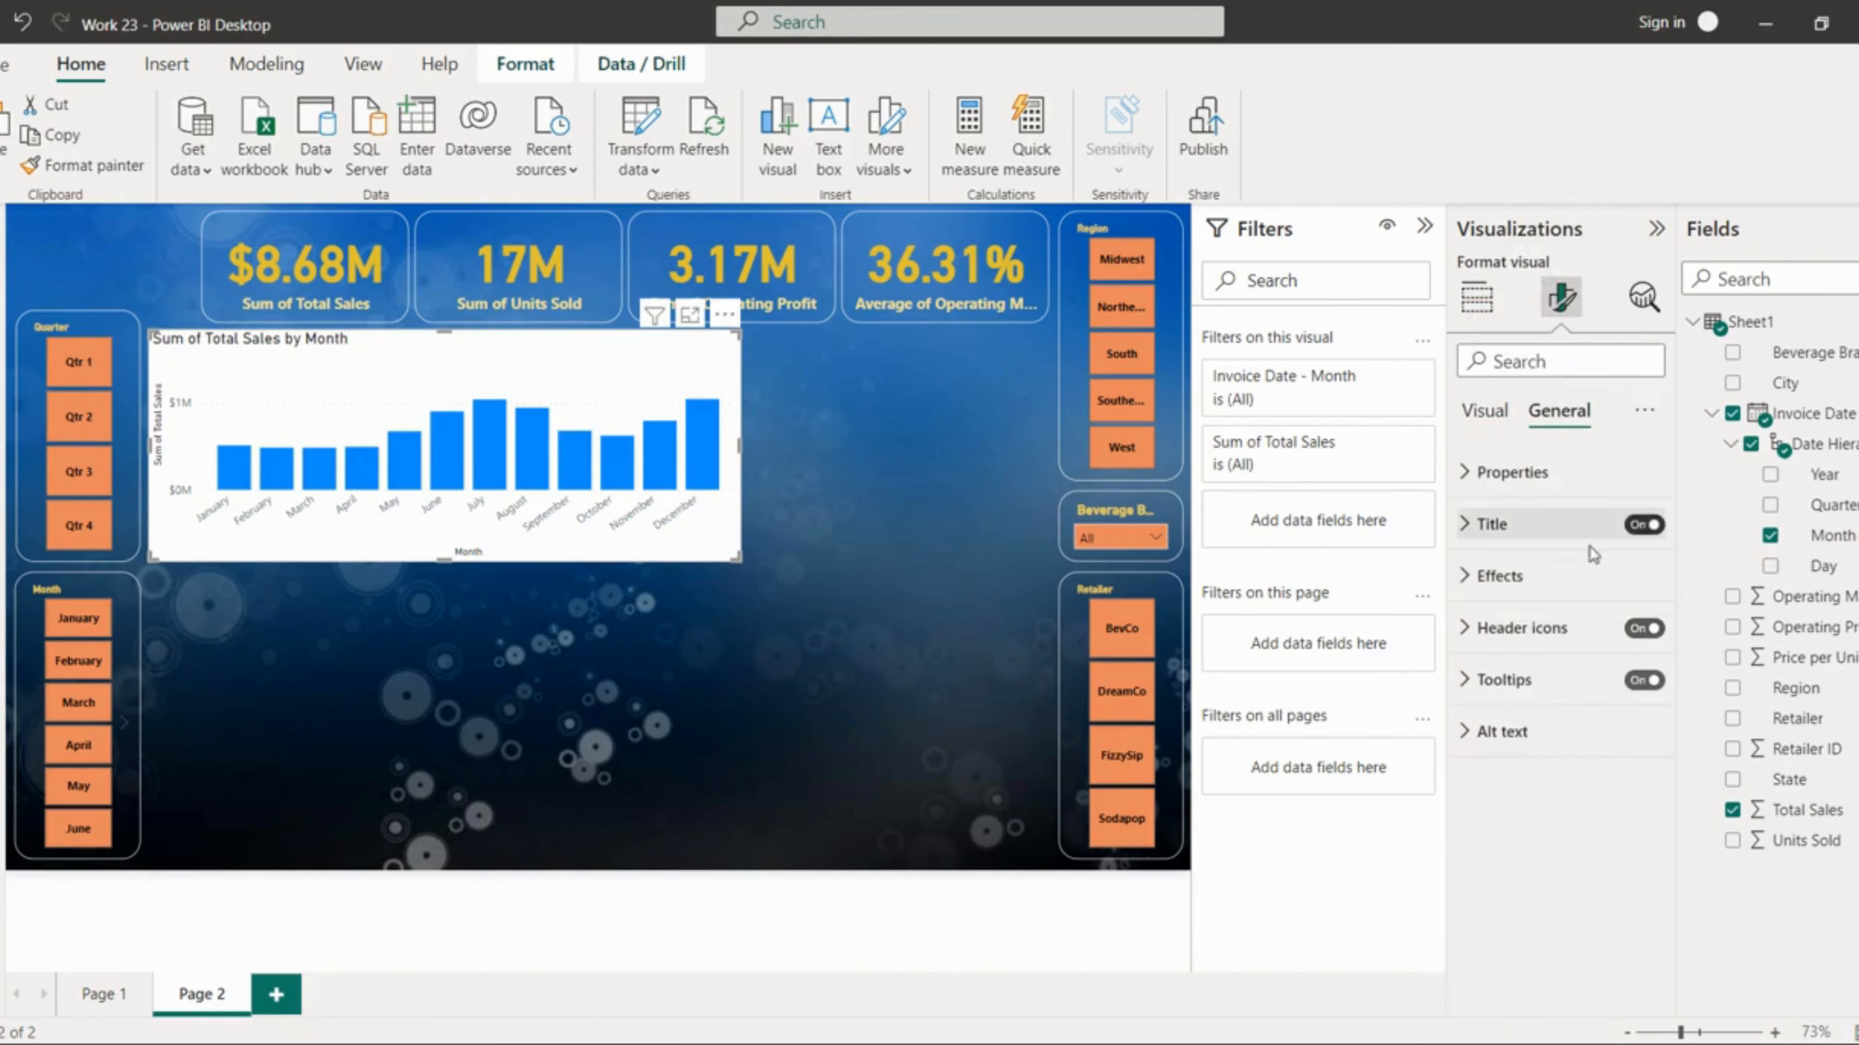
click(1544, 584)
click(1634, 628)
click(1634, 830)
drag(1557, 972, 1603, 973)
Step: Make the chart's X-axis values bold and orange
click(1485, 411)
click(1497, 473)
click(1518, 695)
click(1507, 872)
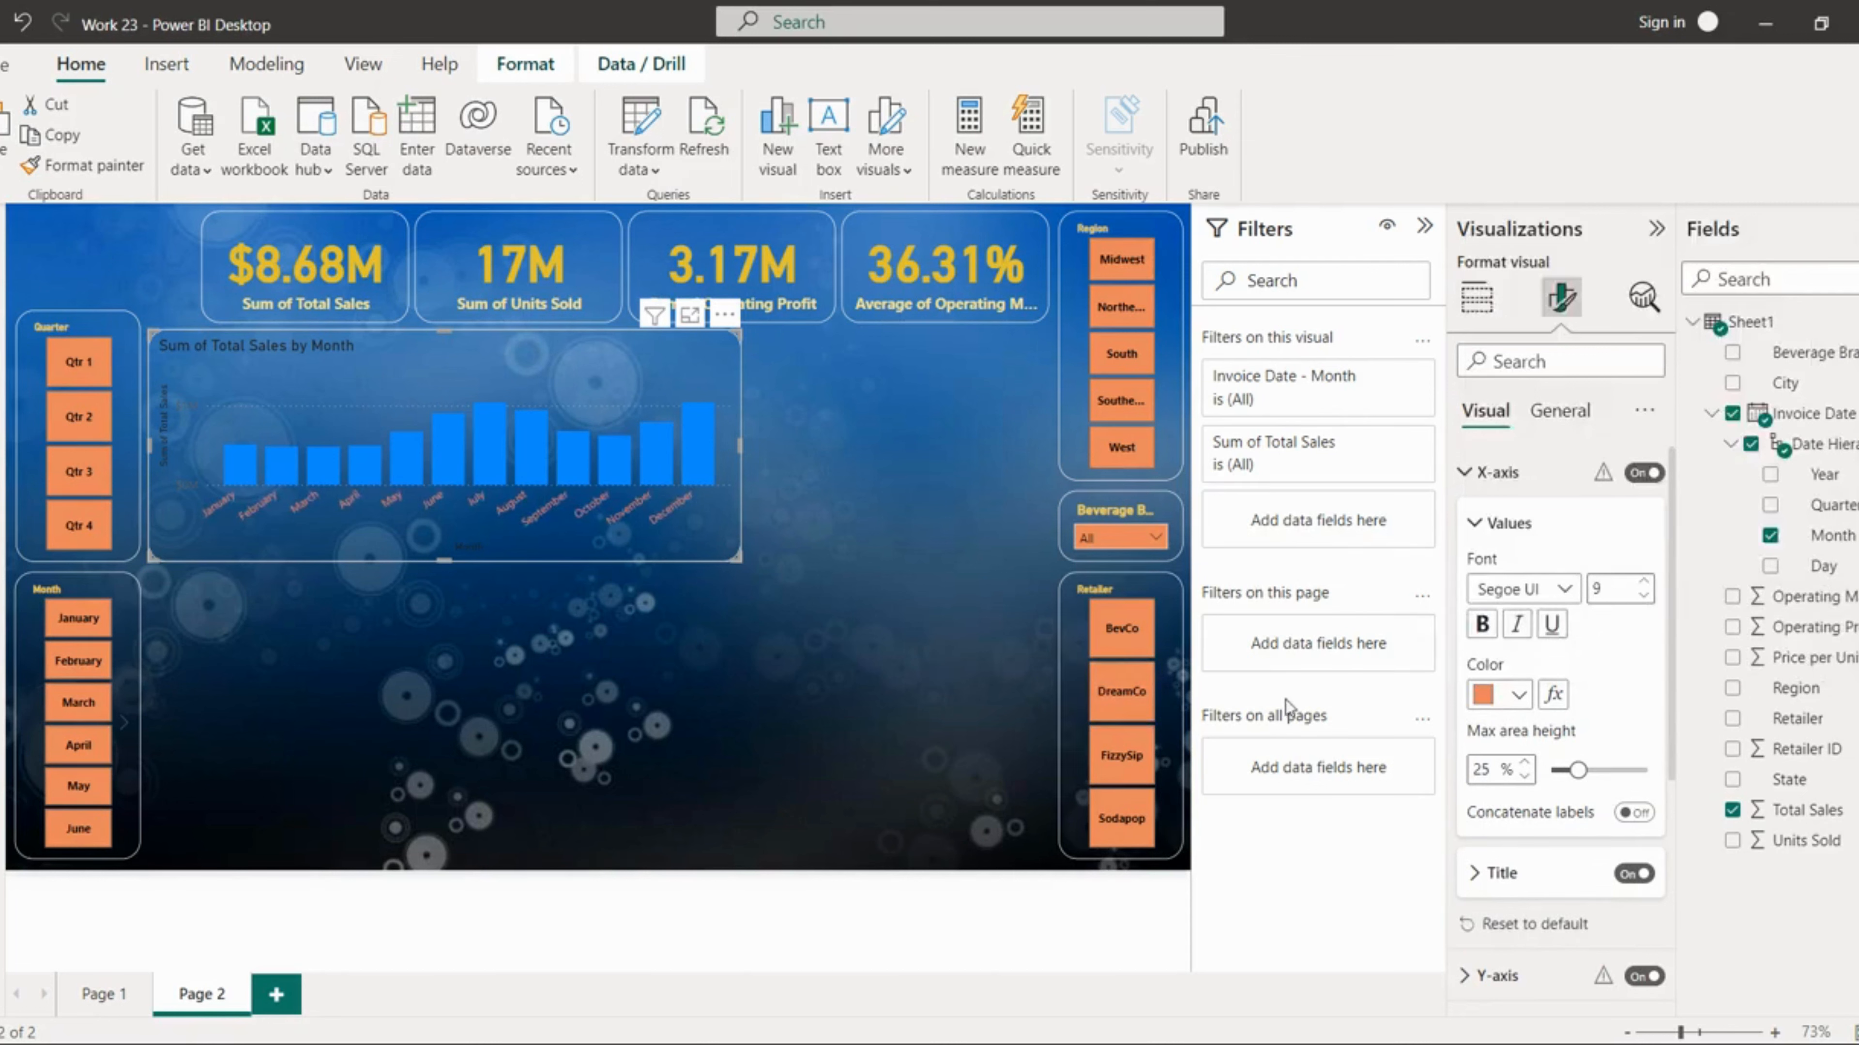
click(1480, 634)
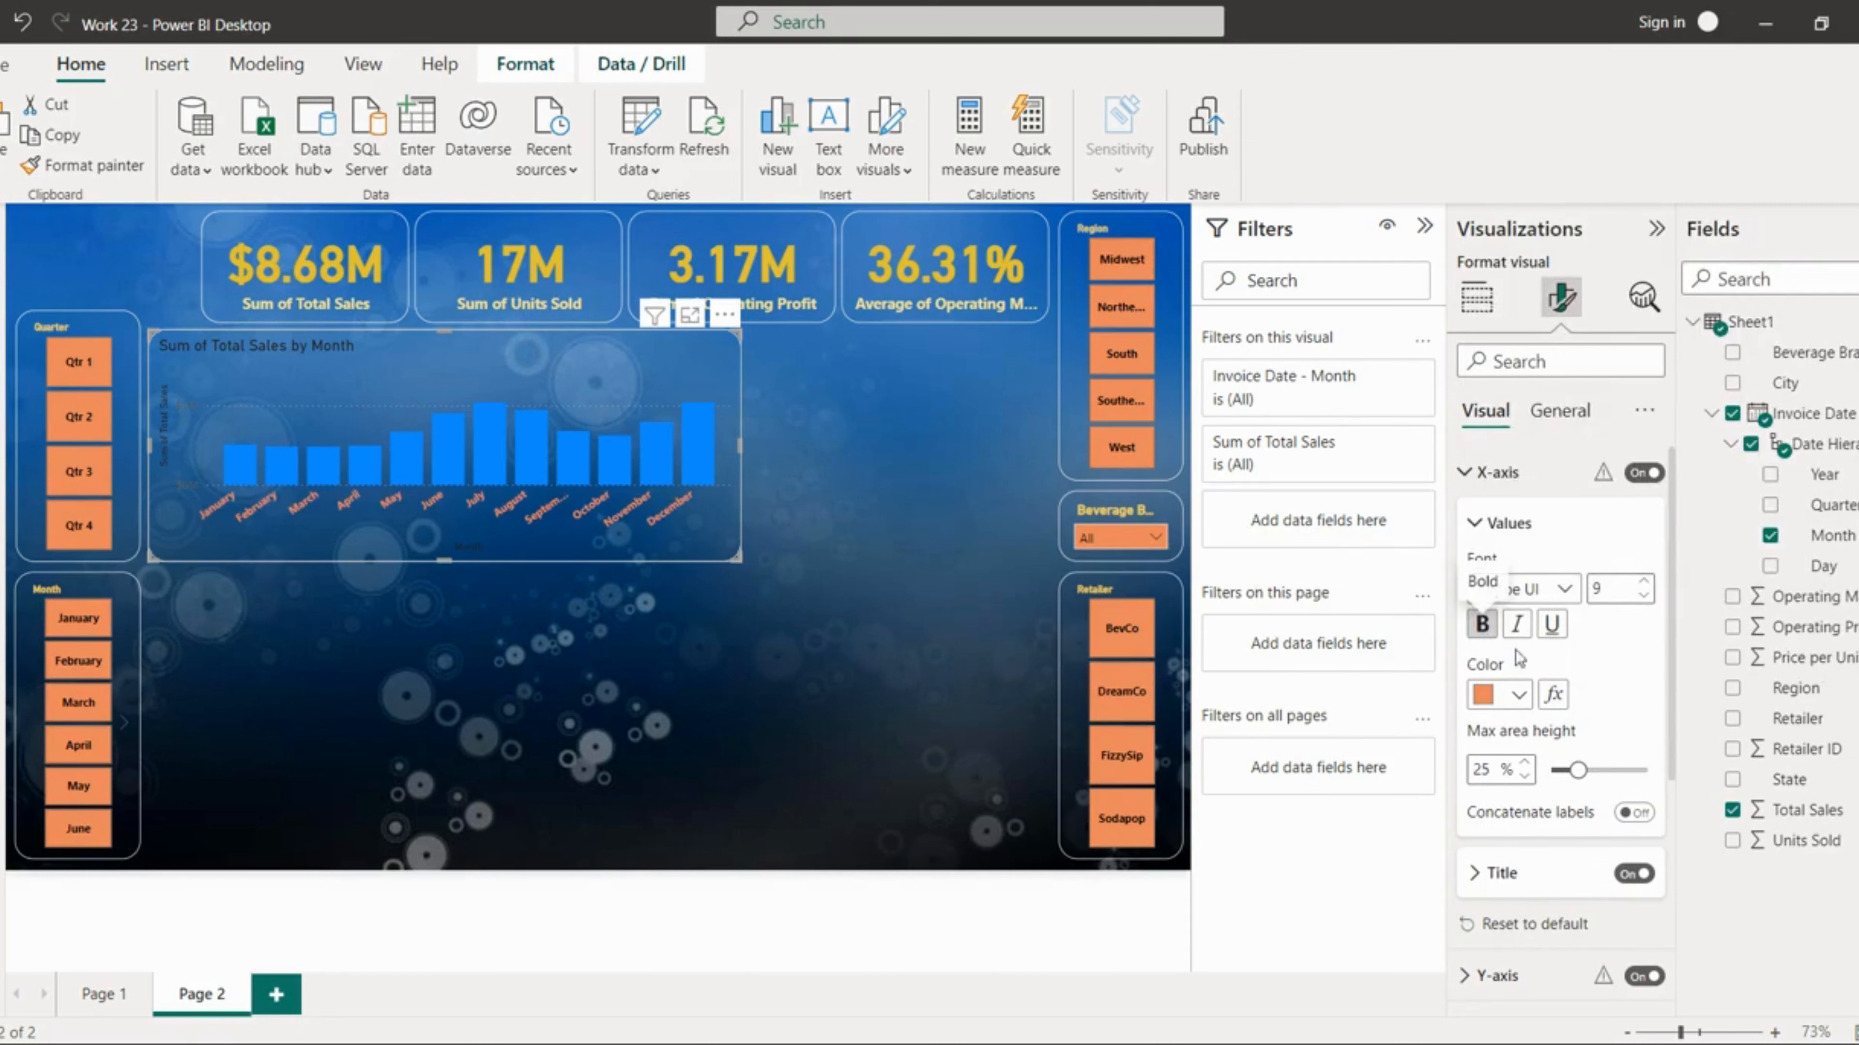
click(1518, 695)
click(1643, 636)
Step: Make the X-axis title bold and light orange
click(1507, 524)
click(1501, 584)
click(1481, 817)
click(1518, 888)
click(1506, 779)
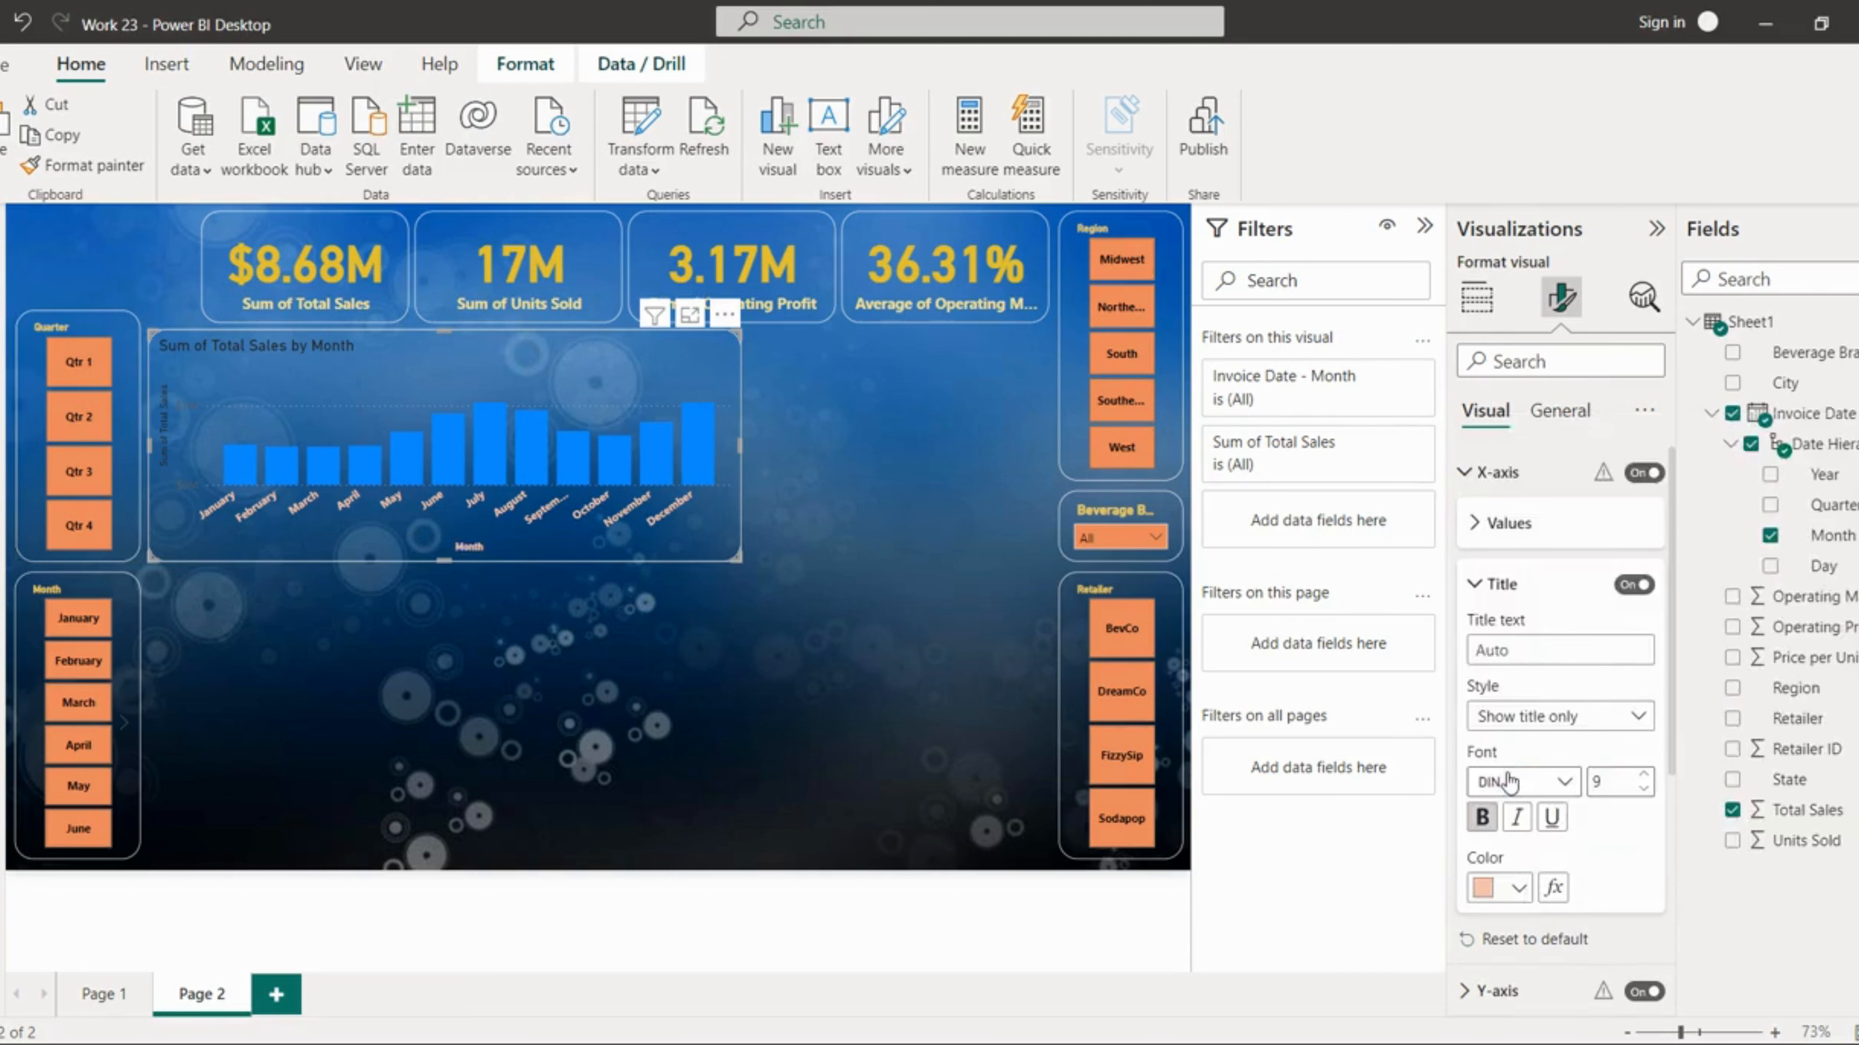
click(1501, 589)
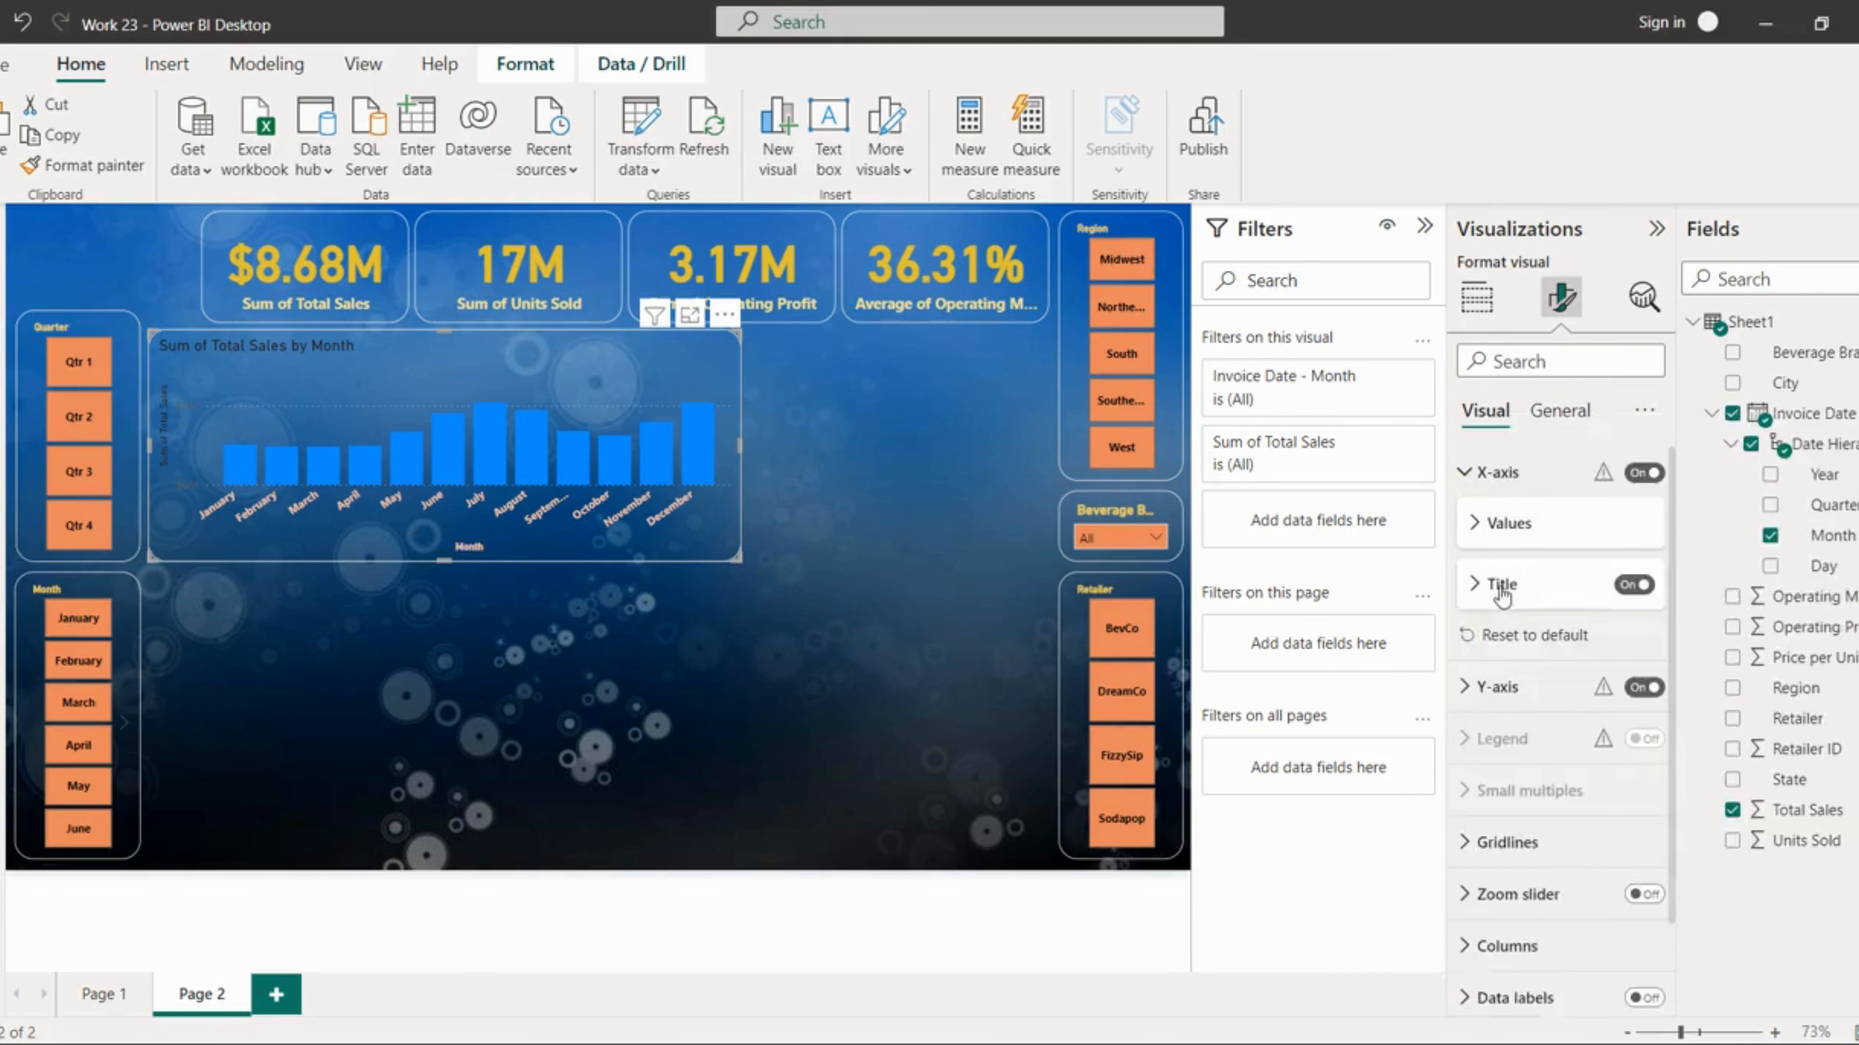
Step: Make the chart's Y-axis values bold and light orange
click(1489, 474)
click(1497, 524)
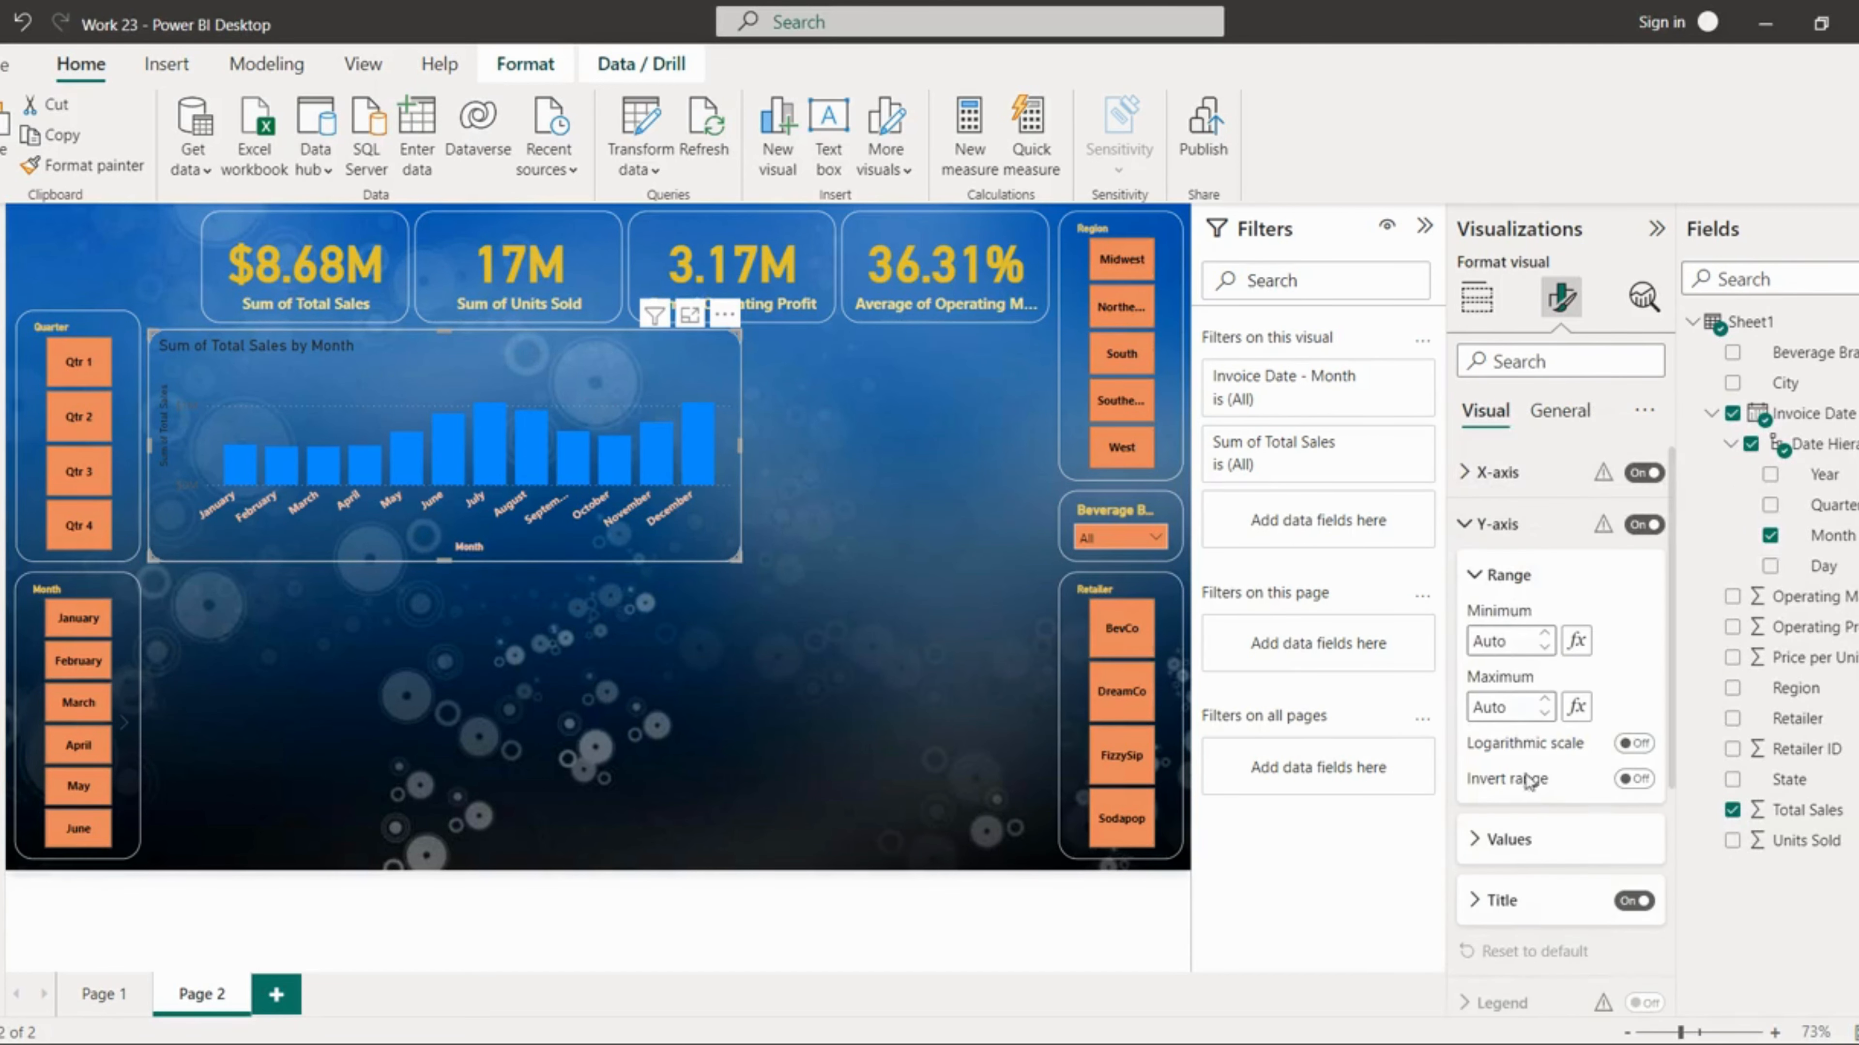
click(1518, 840)
scroll(1518, 840, down, 1)
click(1482, 854)
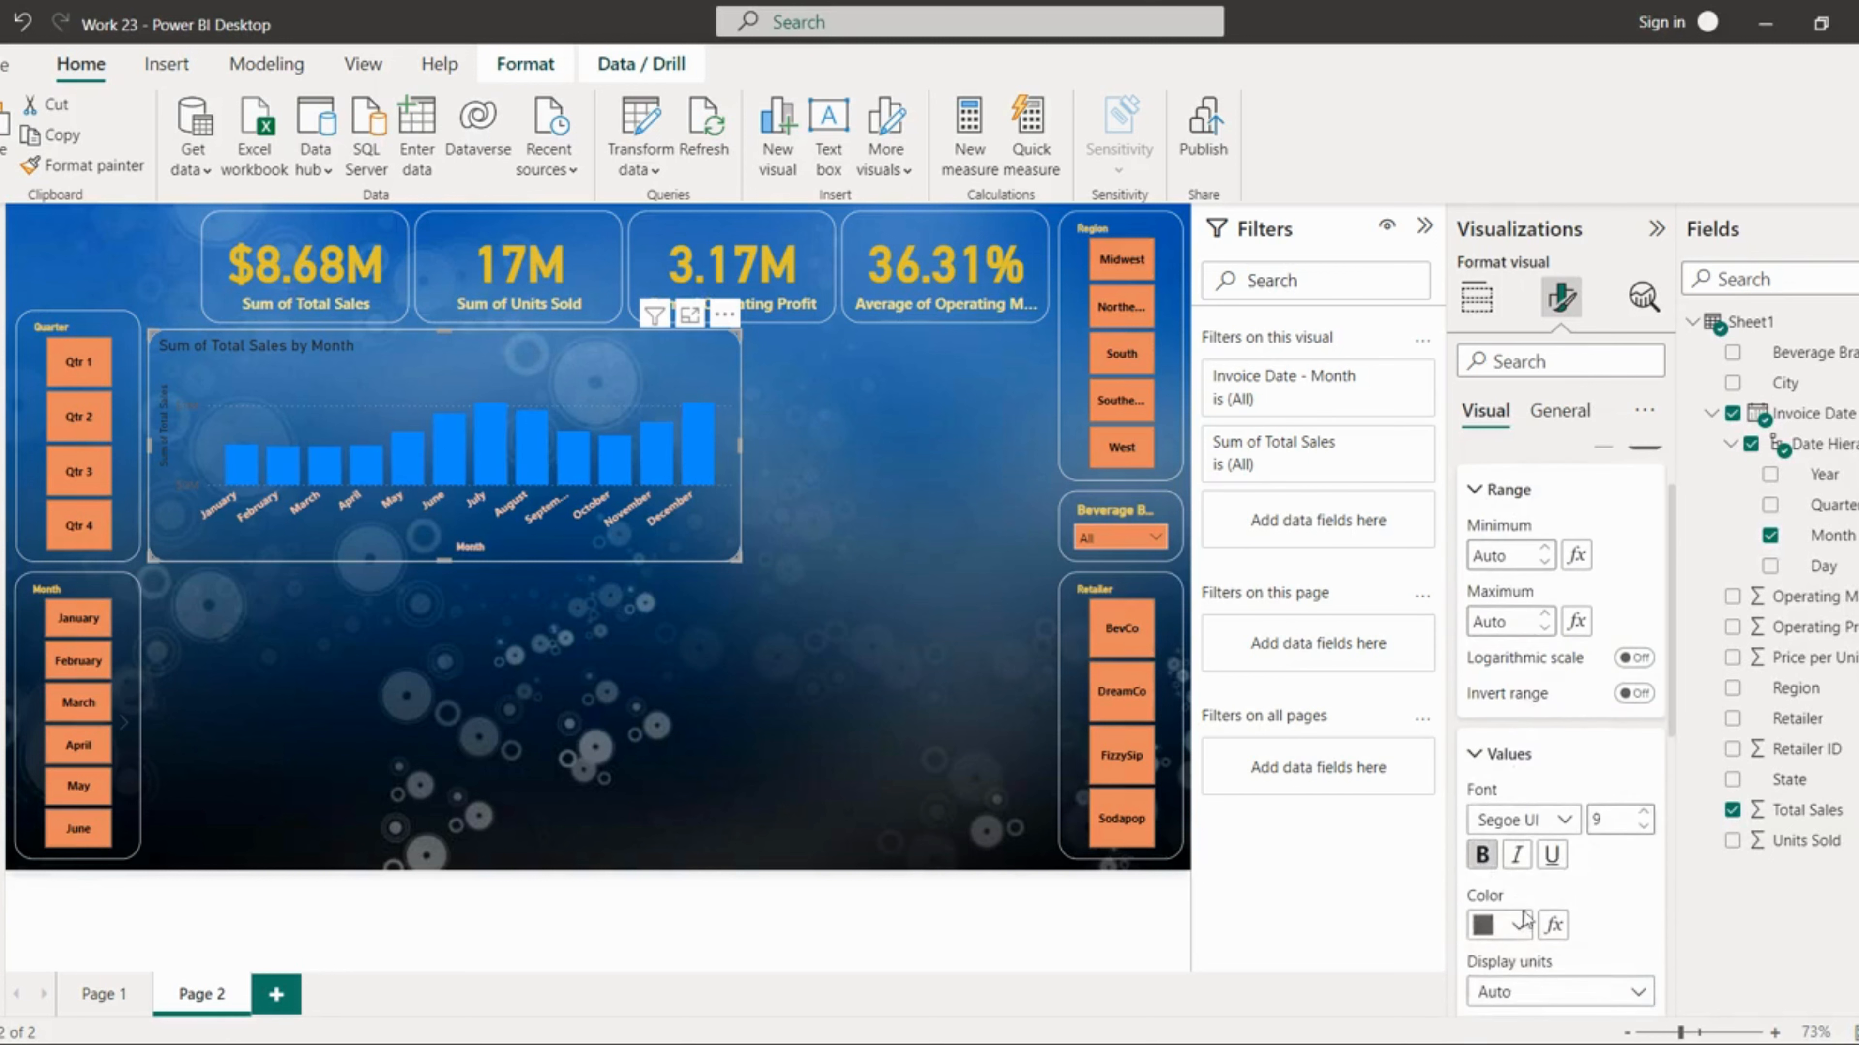
click(1519, 926)
click(1497, 816)
scroll(1588, 936, down, 3)
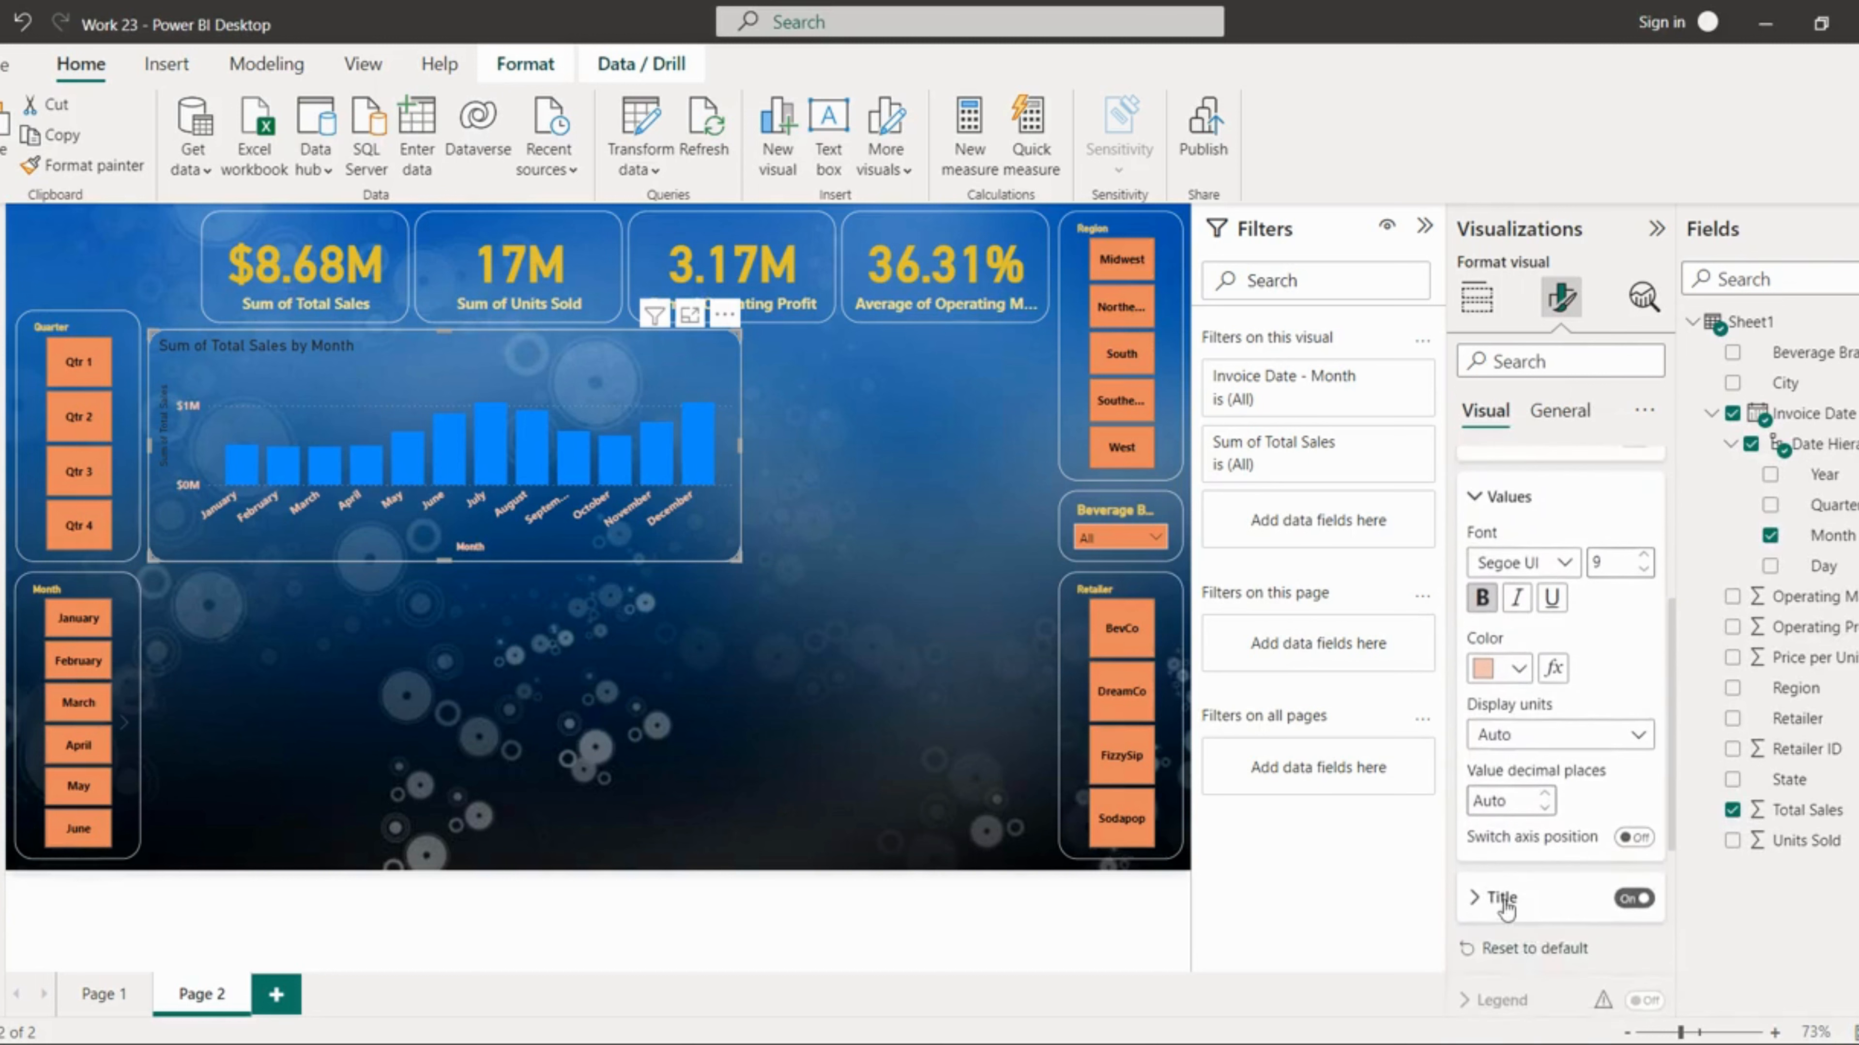
Step: Set the Y-axis title color to light orange
click(1501, 898)
scroll(1522, 951, down, 2)
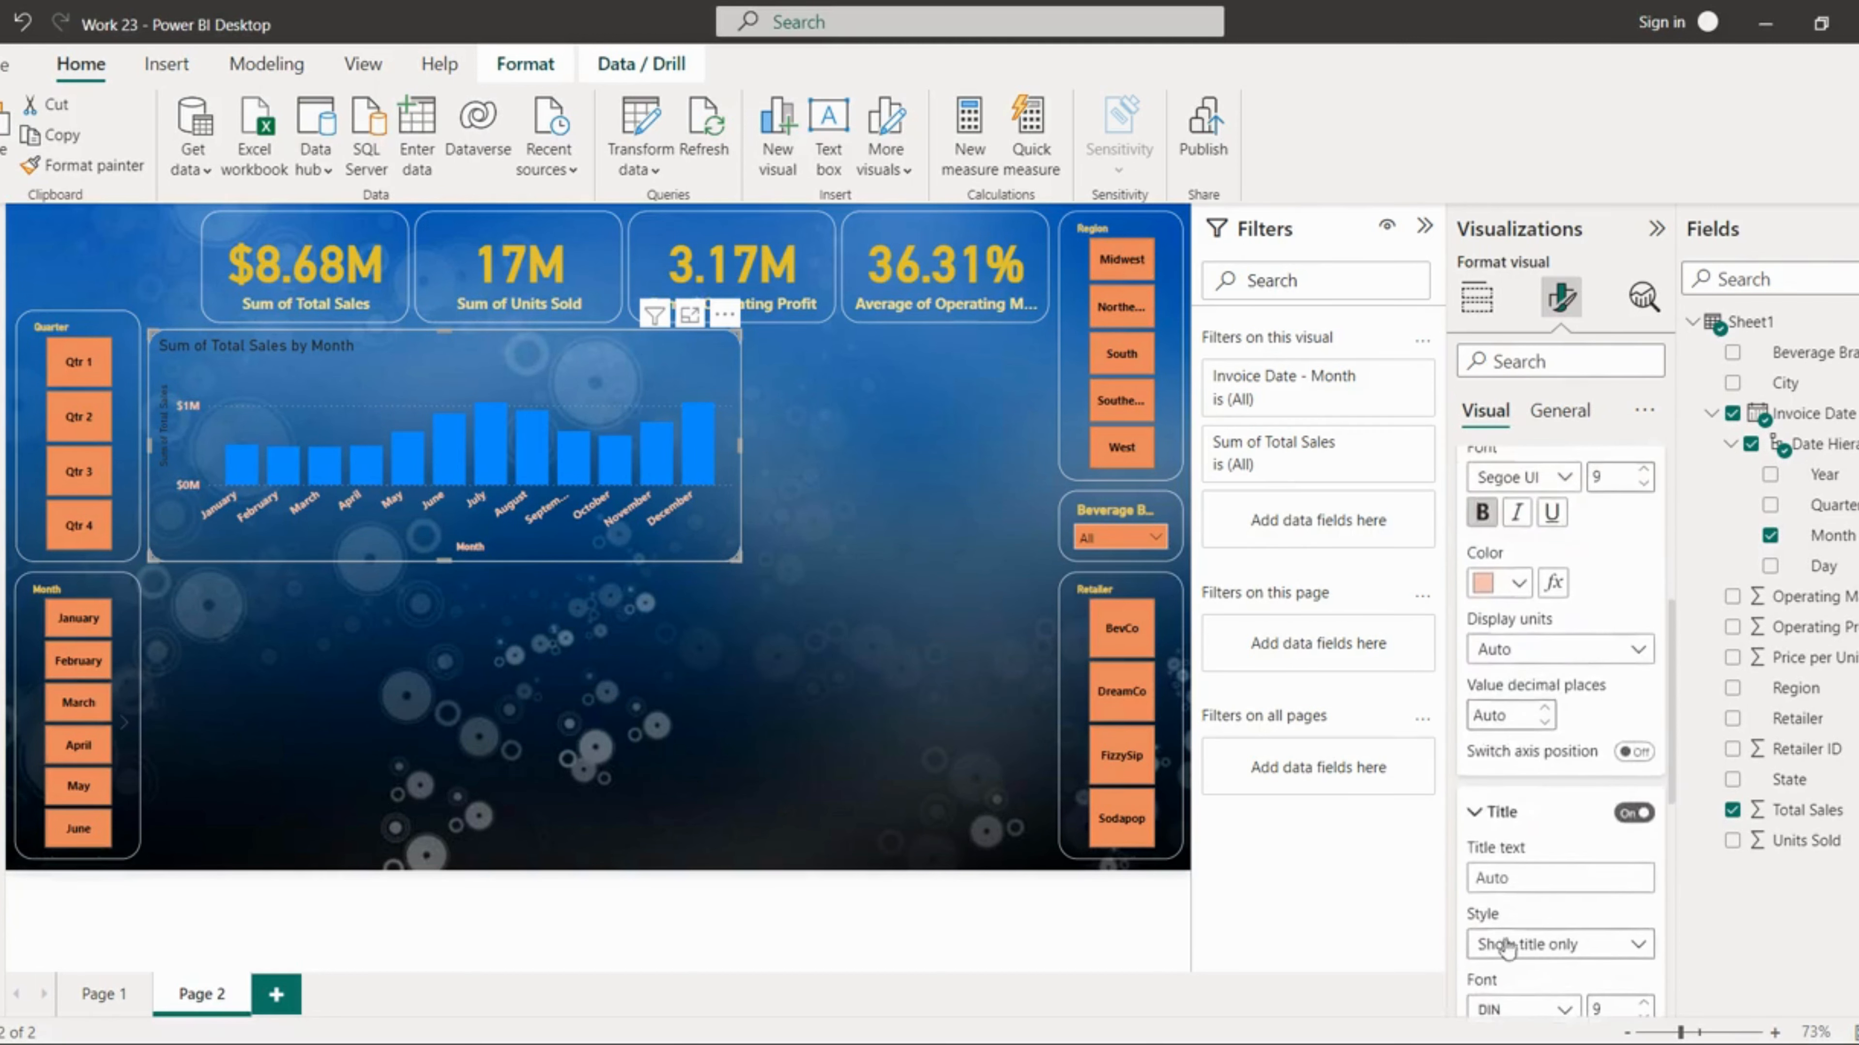
scroll(1522, 955, down, 2)
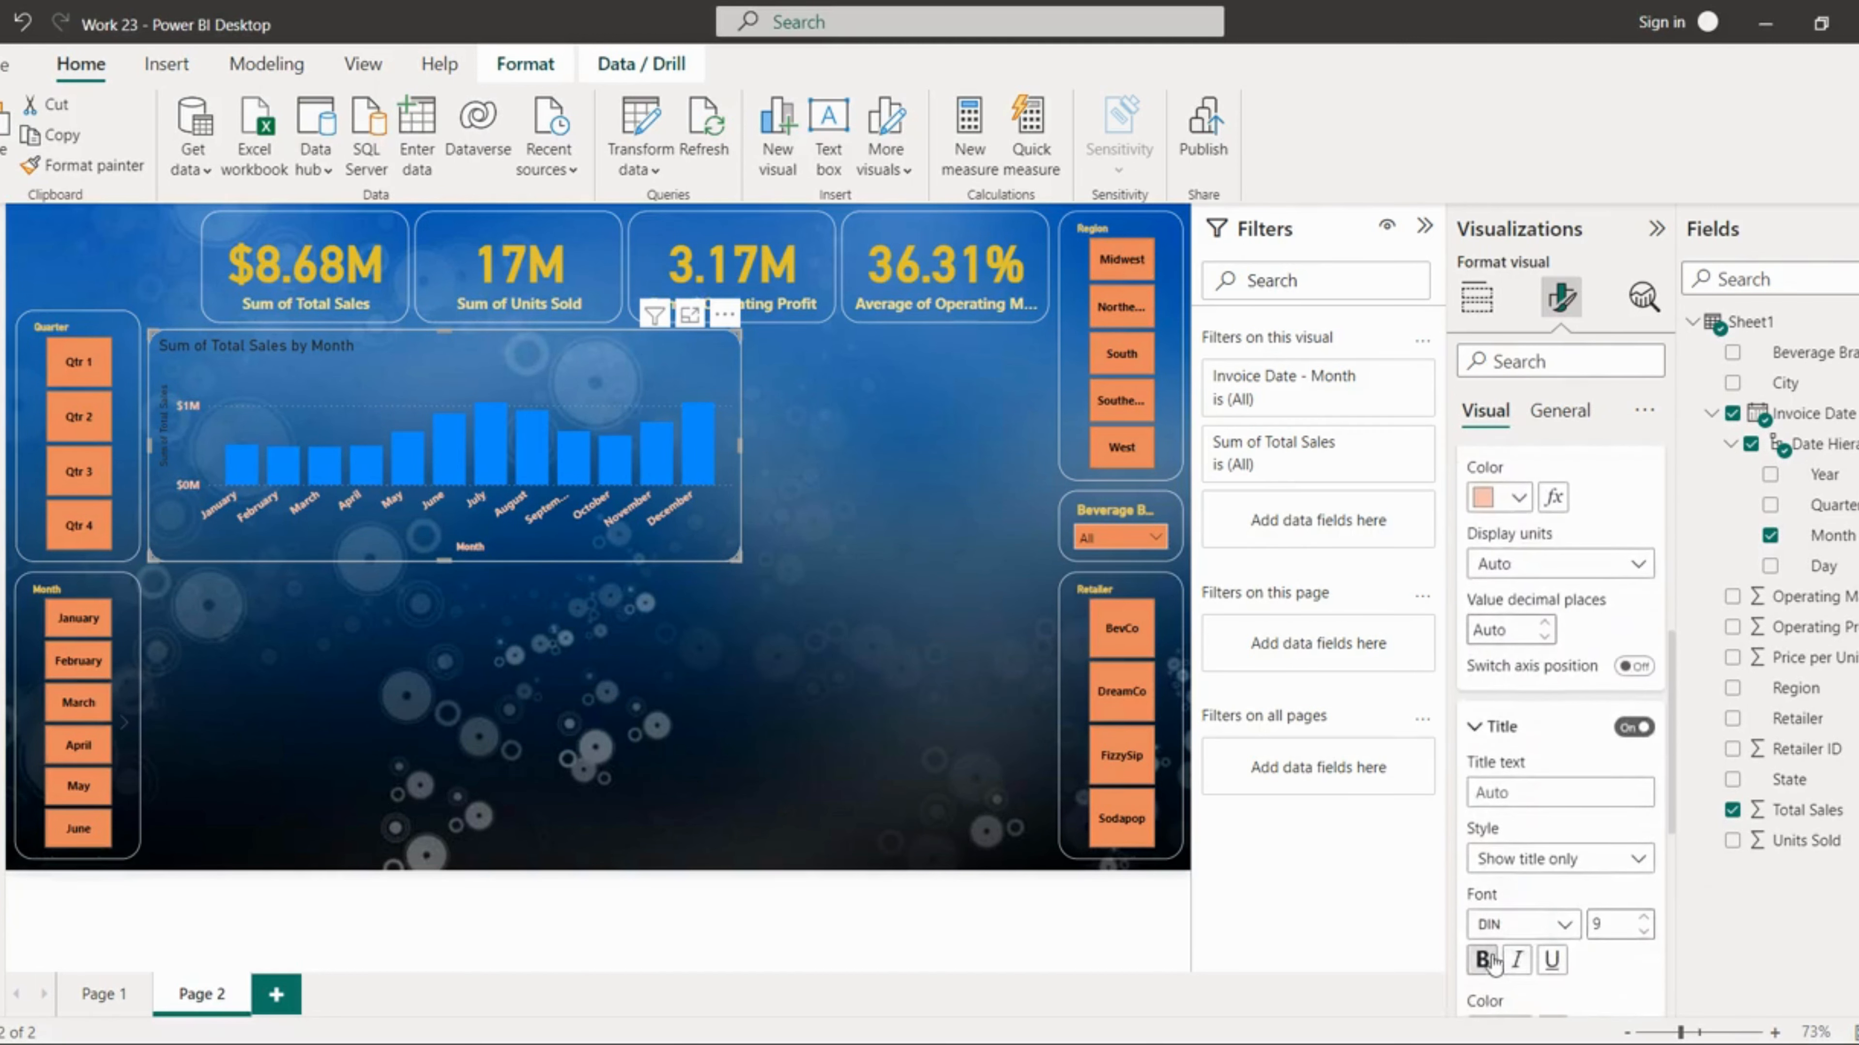
scroll(1606, 921, down, 2)
click(1517, 945)
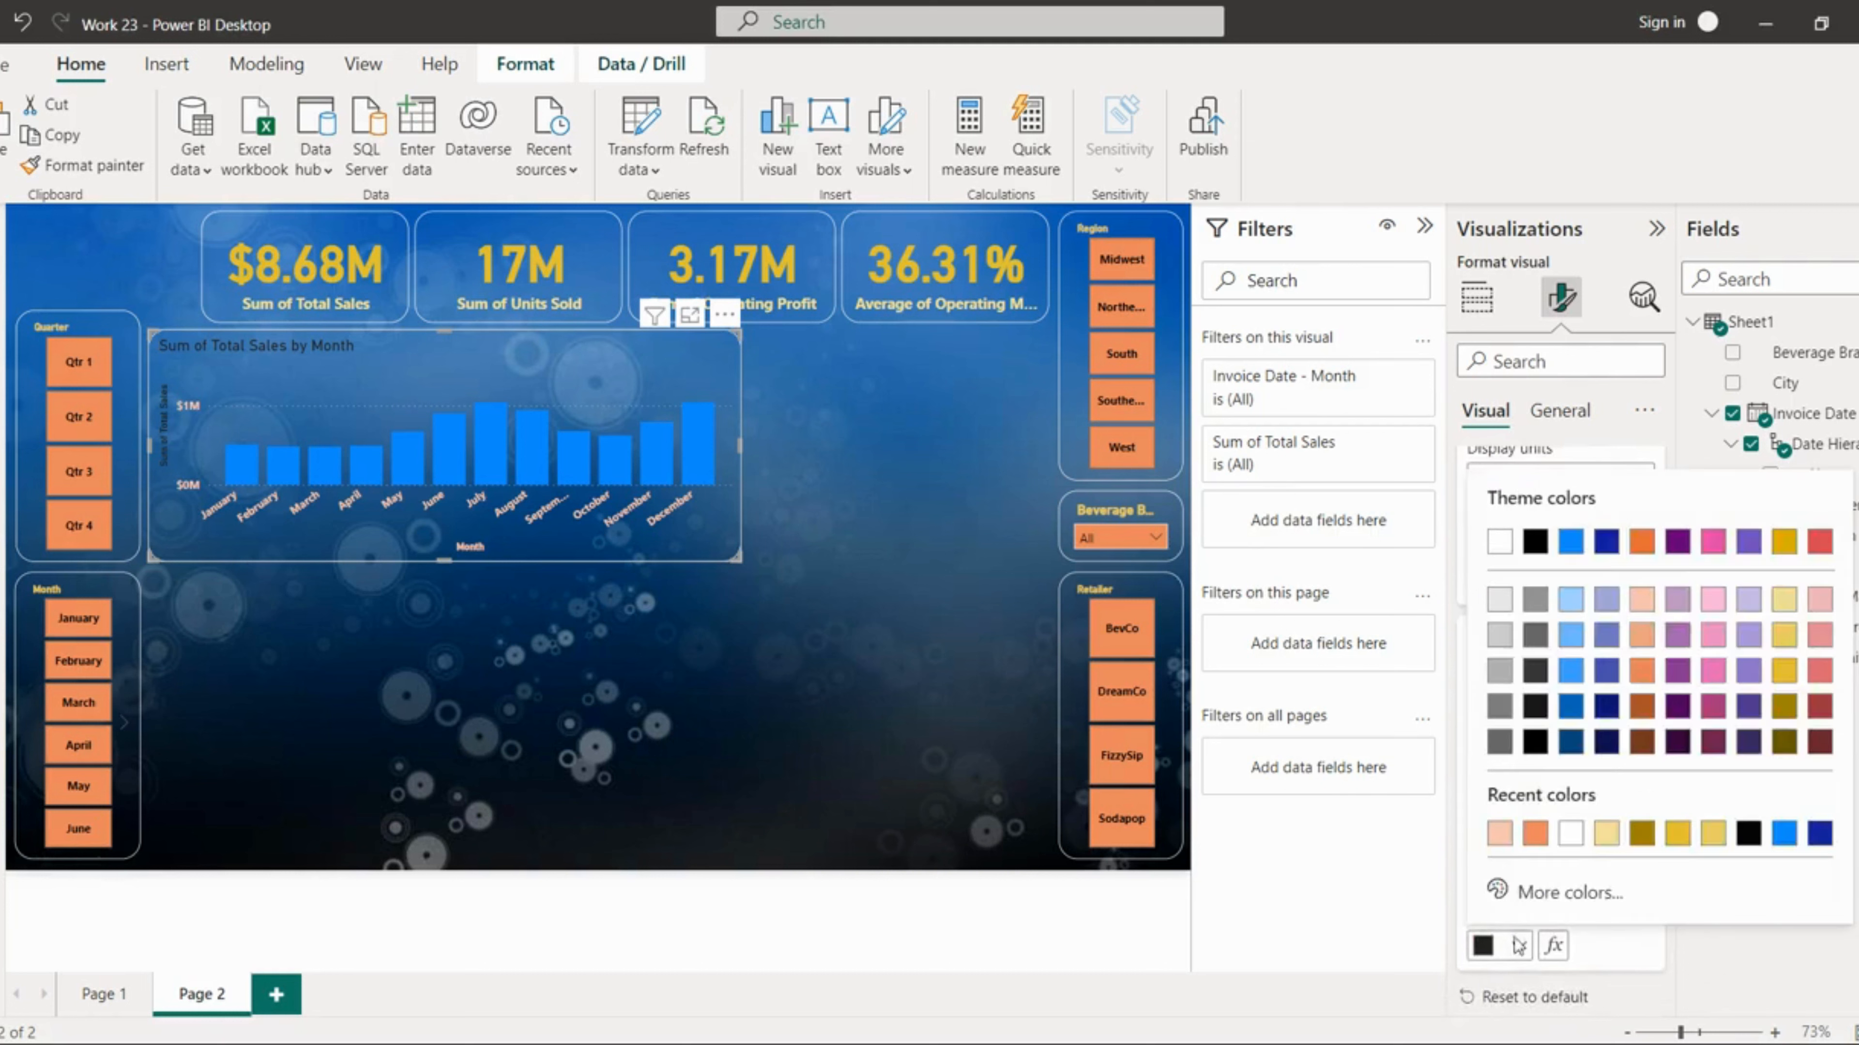
click(1500, 839)
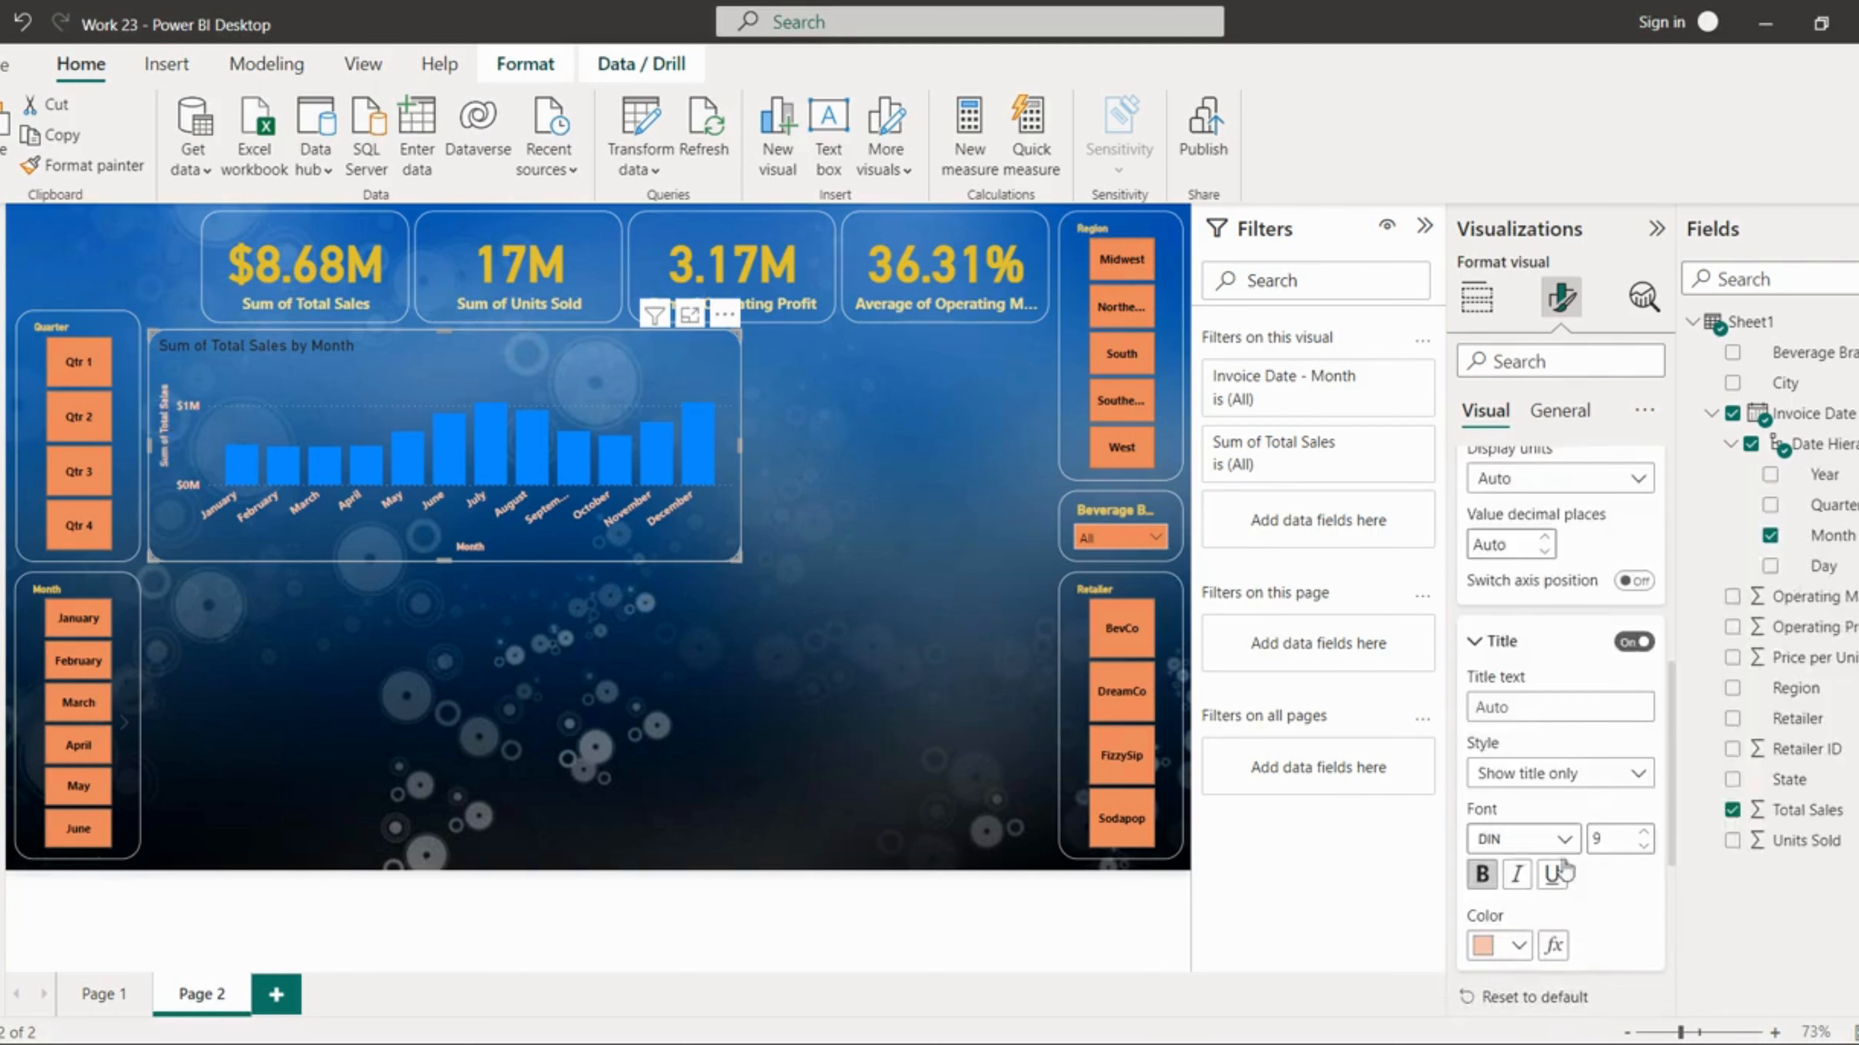
Step: Change the chart's horizontal gridlines style to Solid
scroll(1603, 851, down, 2)
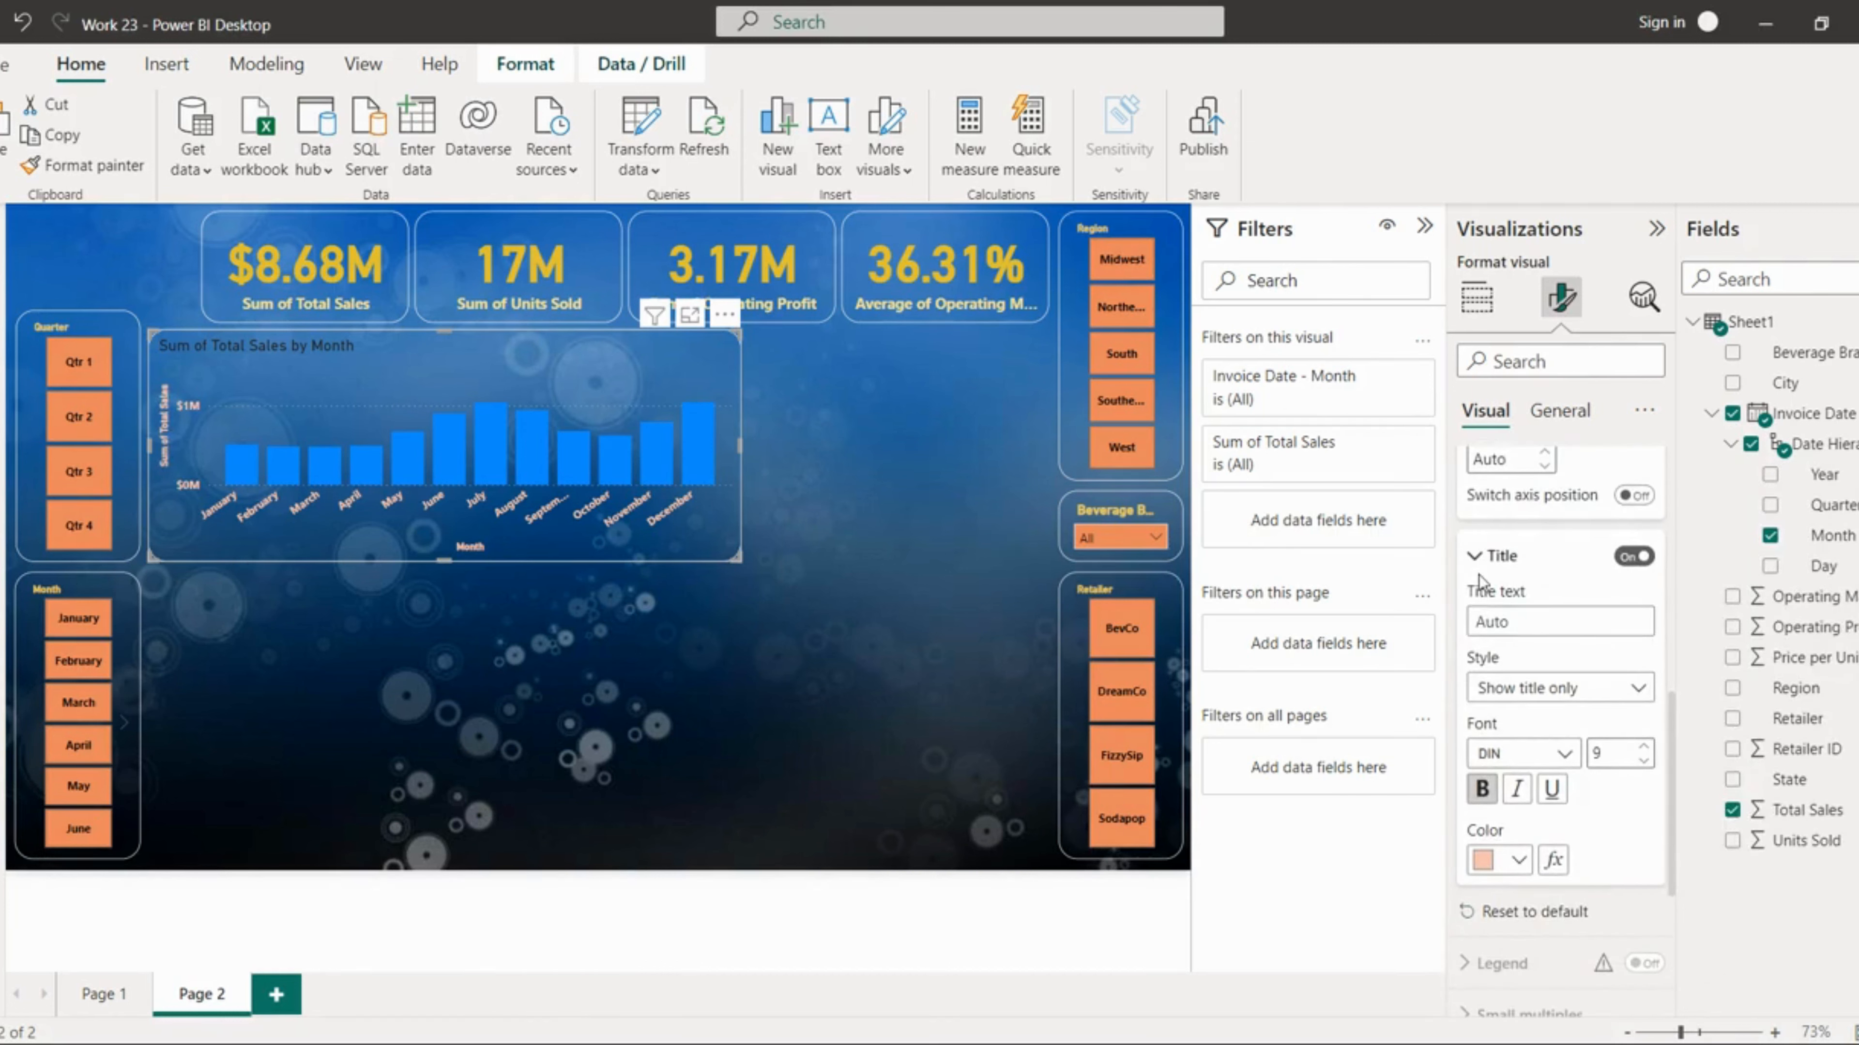
click(1491, 568)
click(1518, 759)
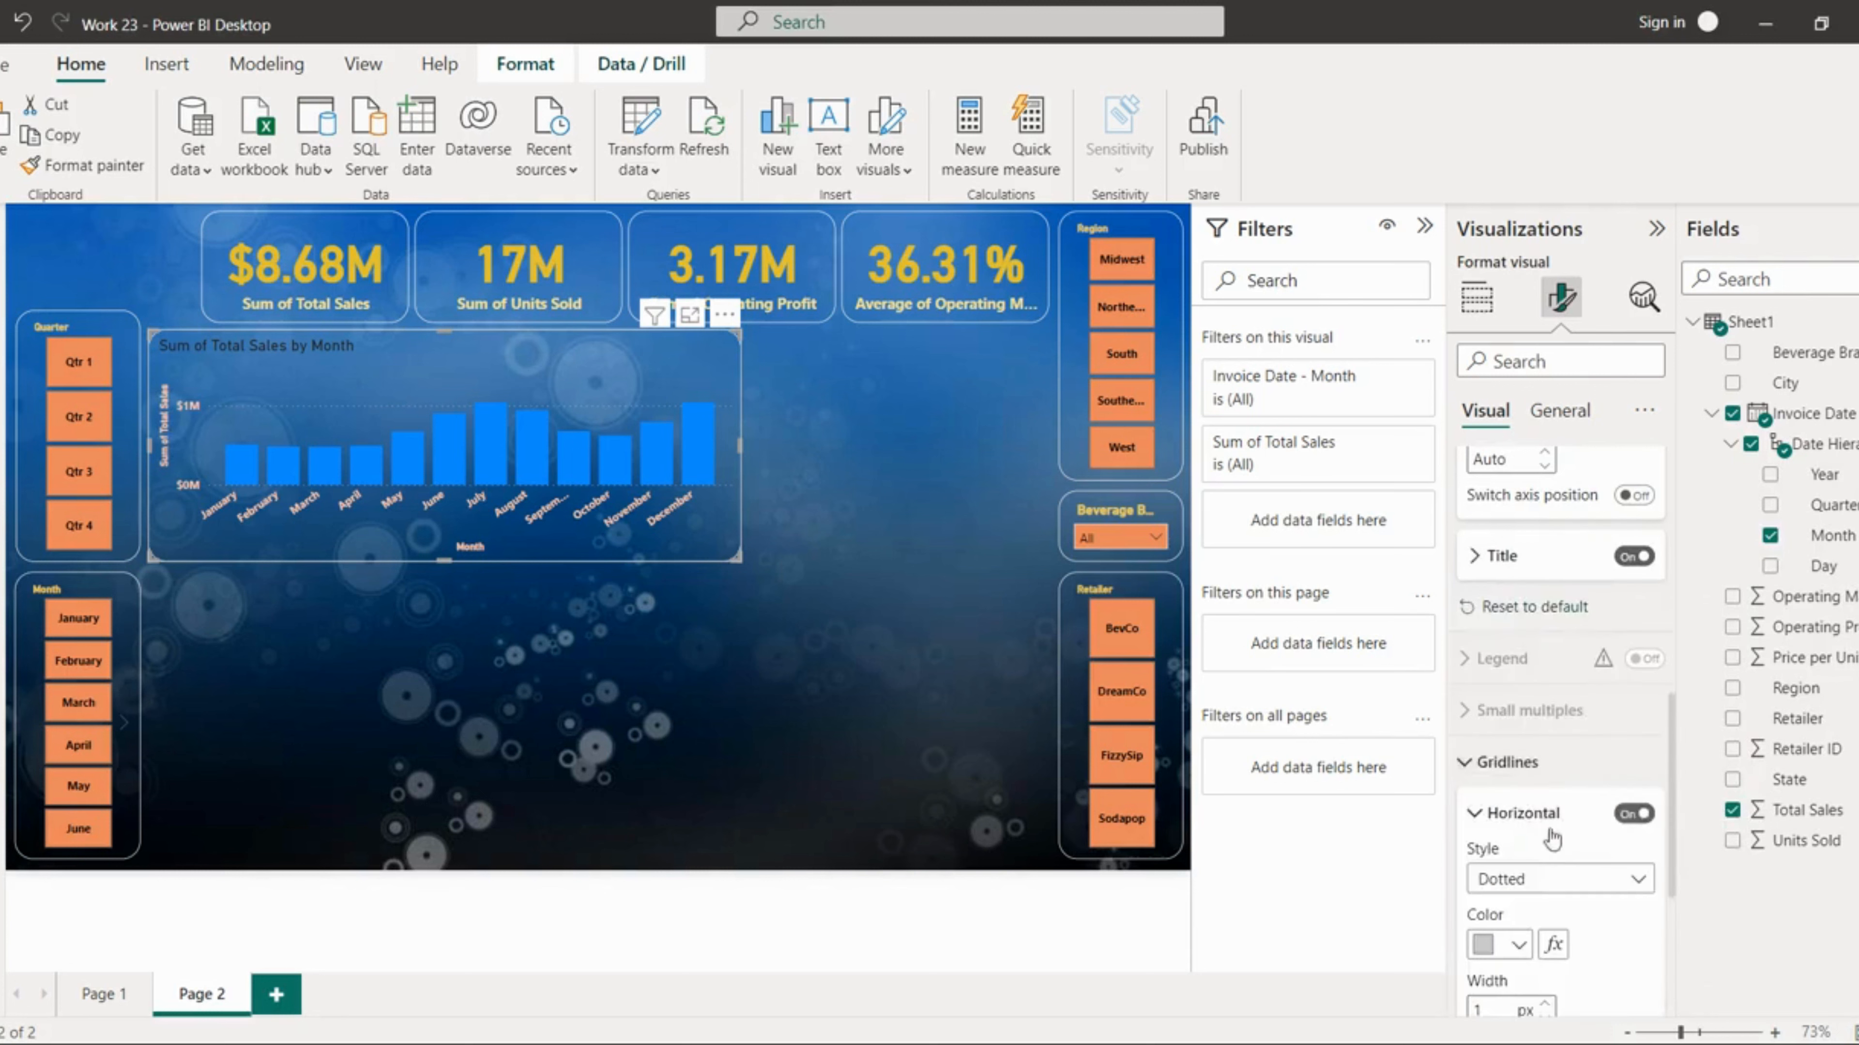
scroll(1542, 814, down, 1)
click(1538, 796)
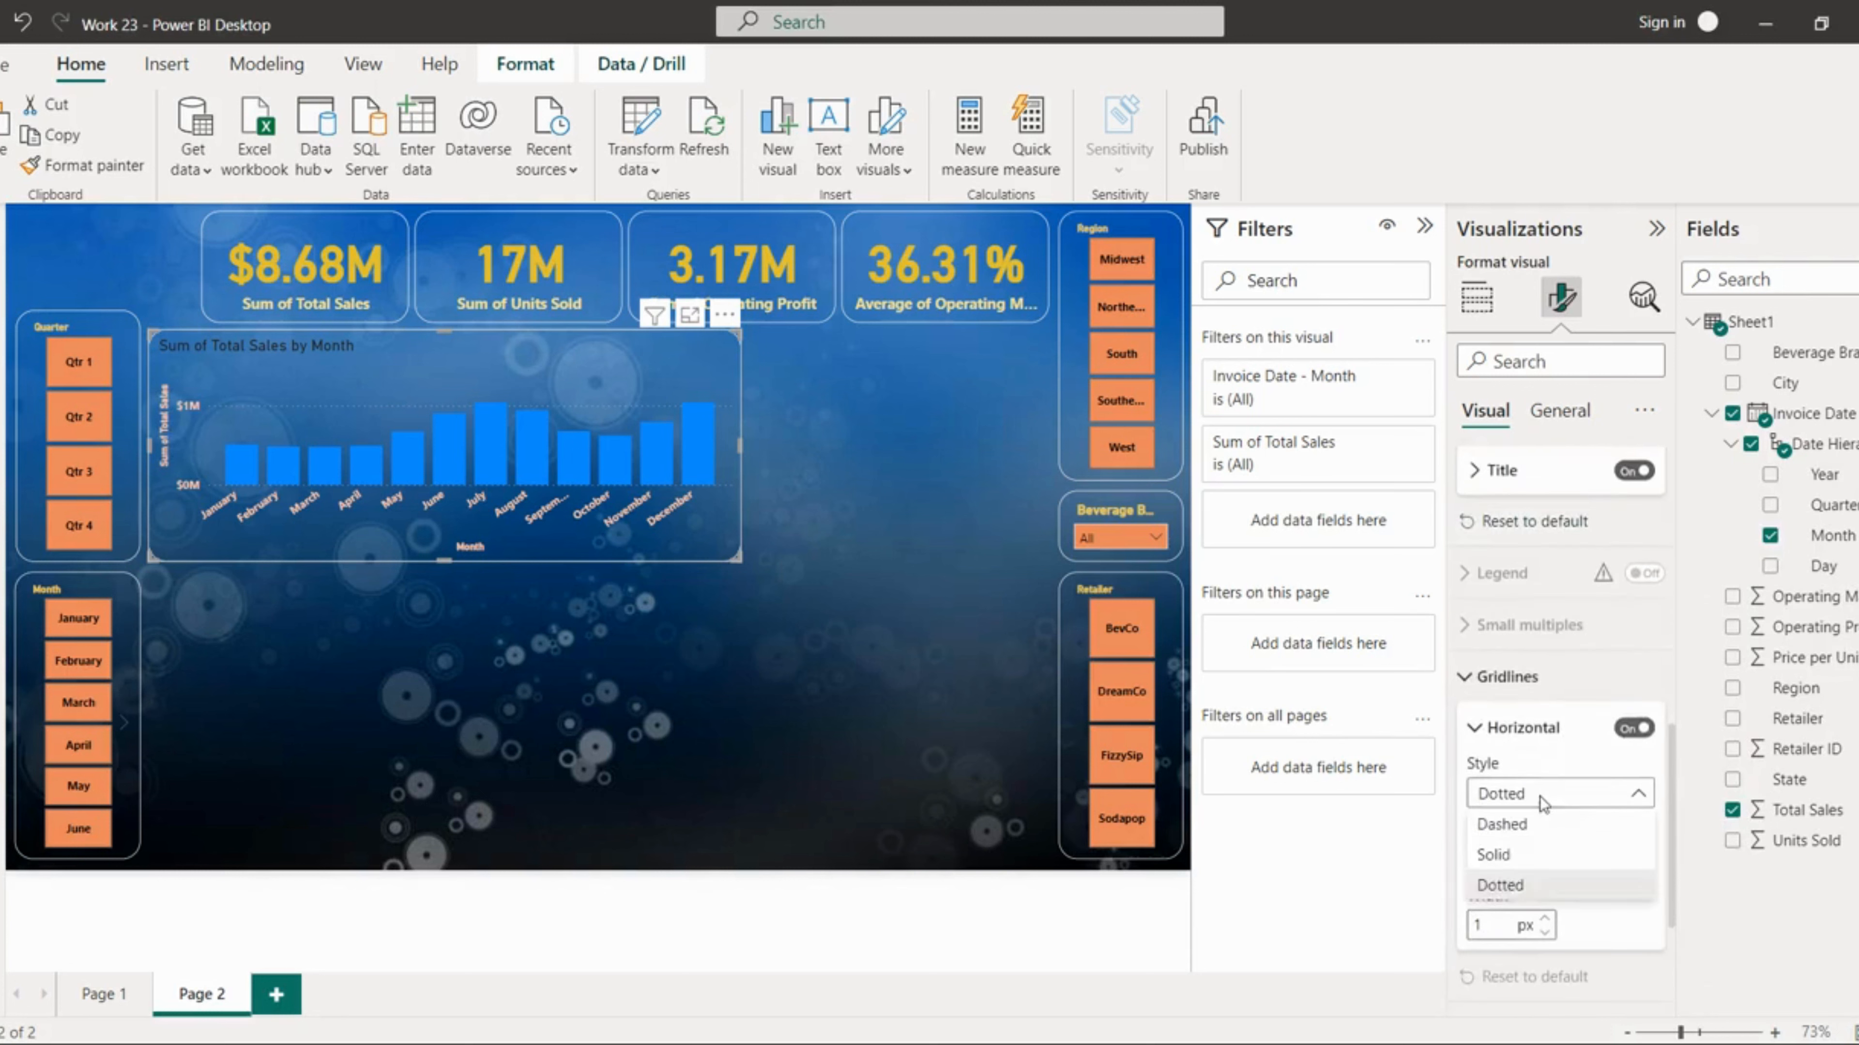
click(1509, 858)
scroll(1533, 940, down, 2)
click(1559, 410)
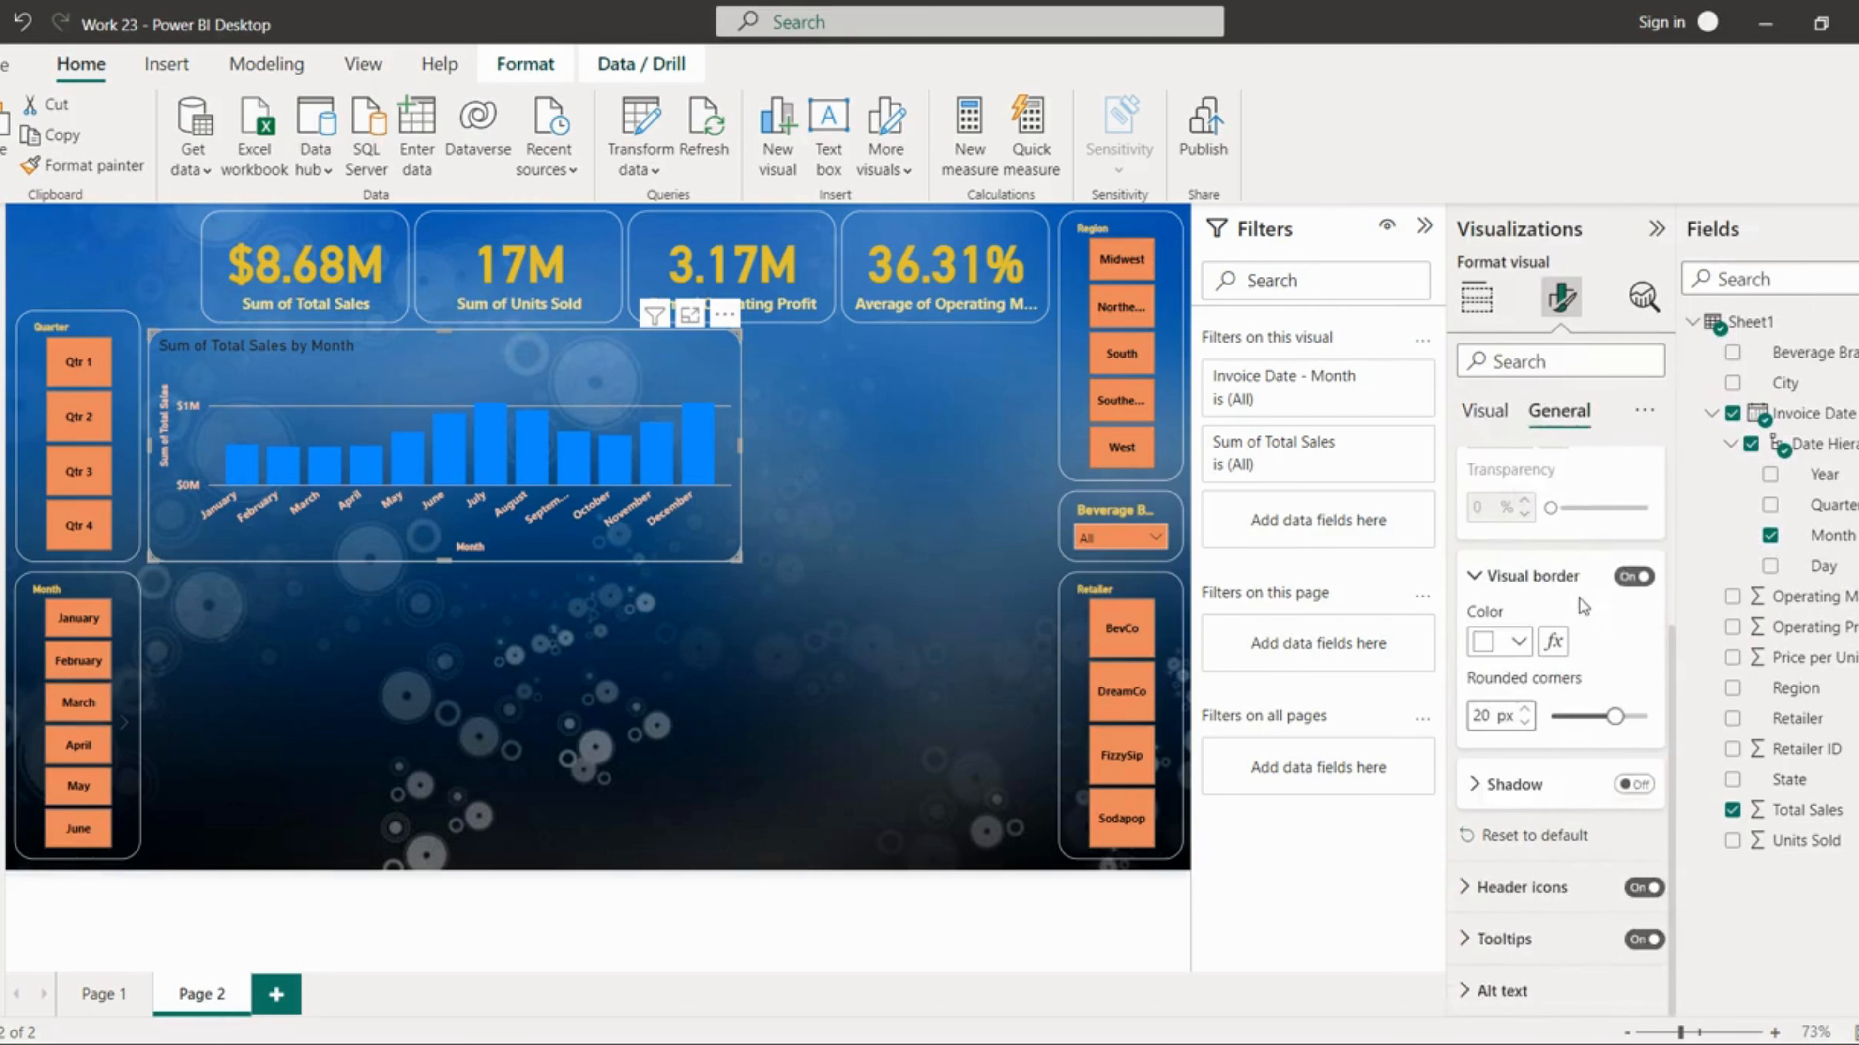
Step: Make the column chart's title bold, light orange and centered
scroll(1595, 581, up, 3)
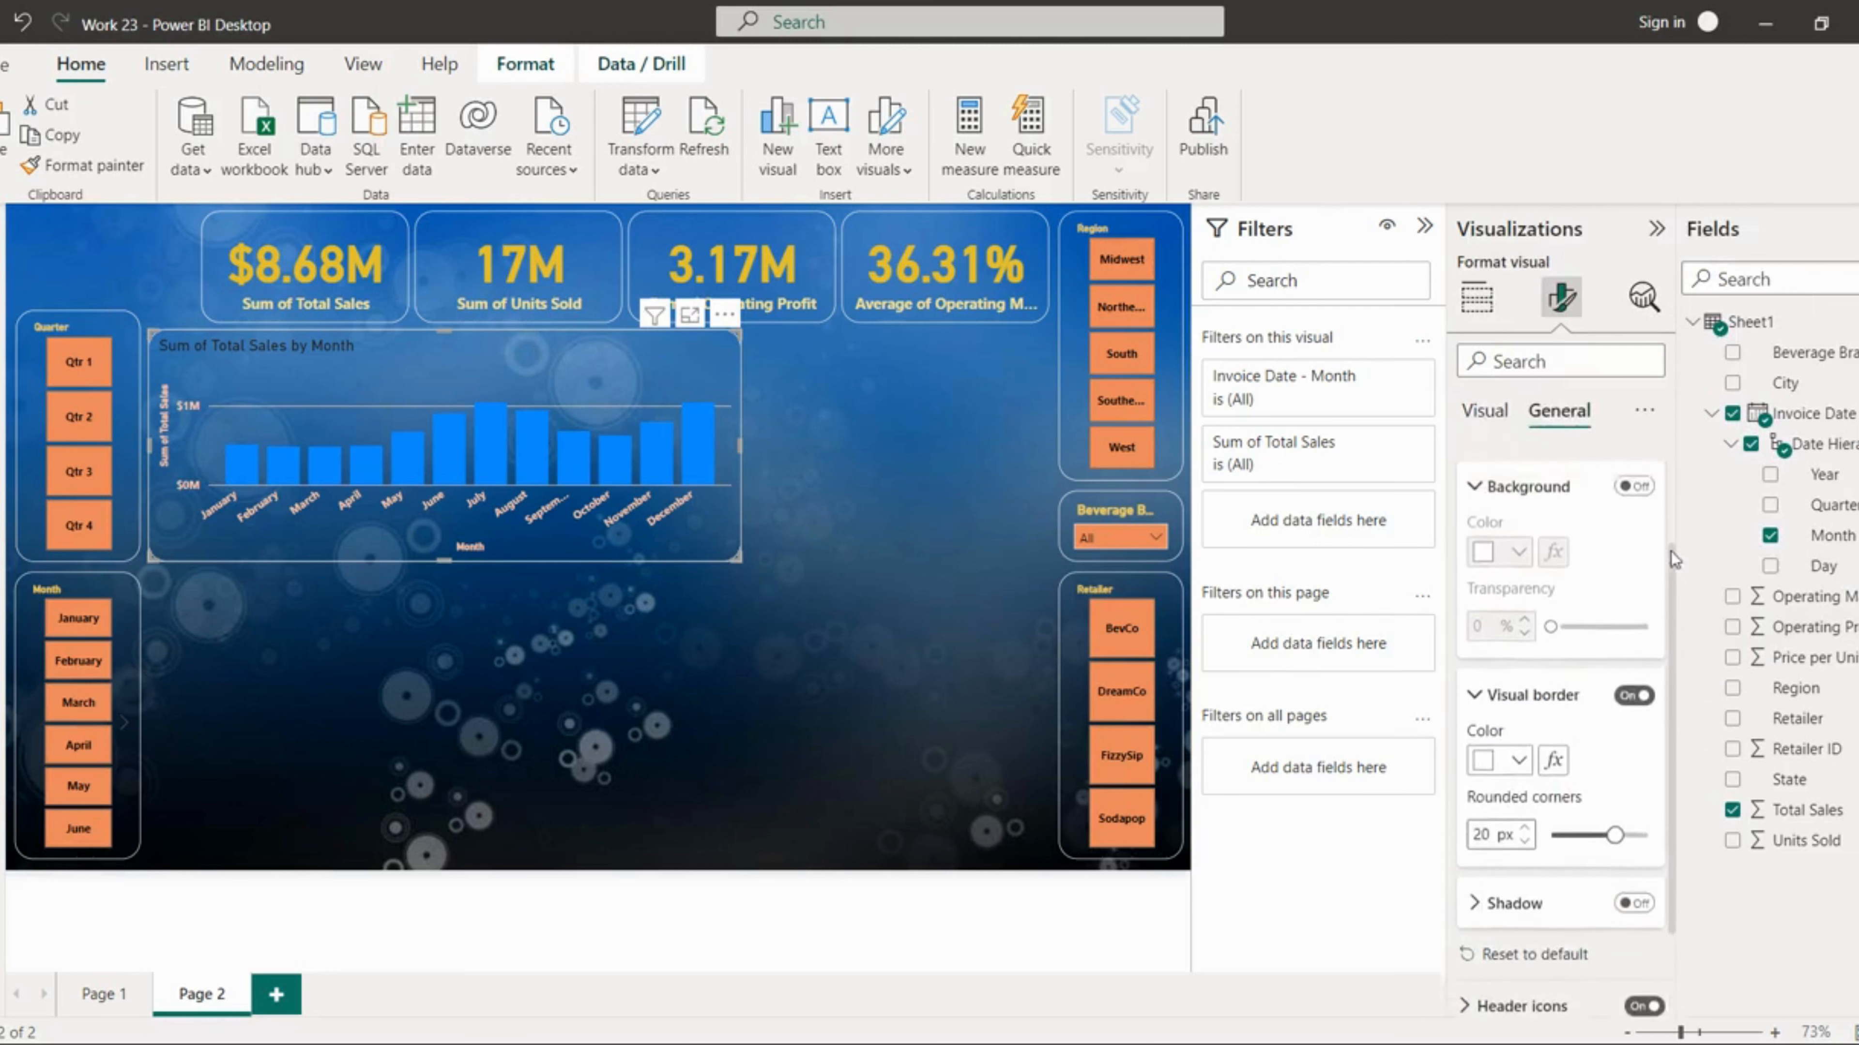
click(1516, 526)
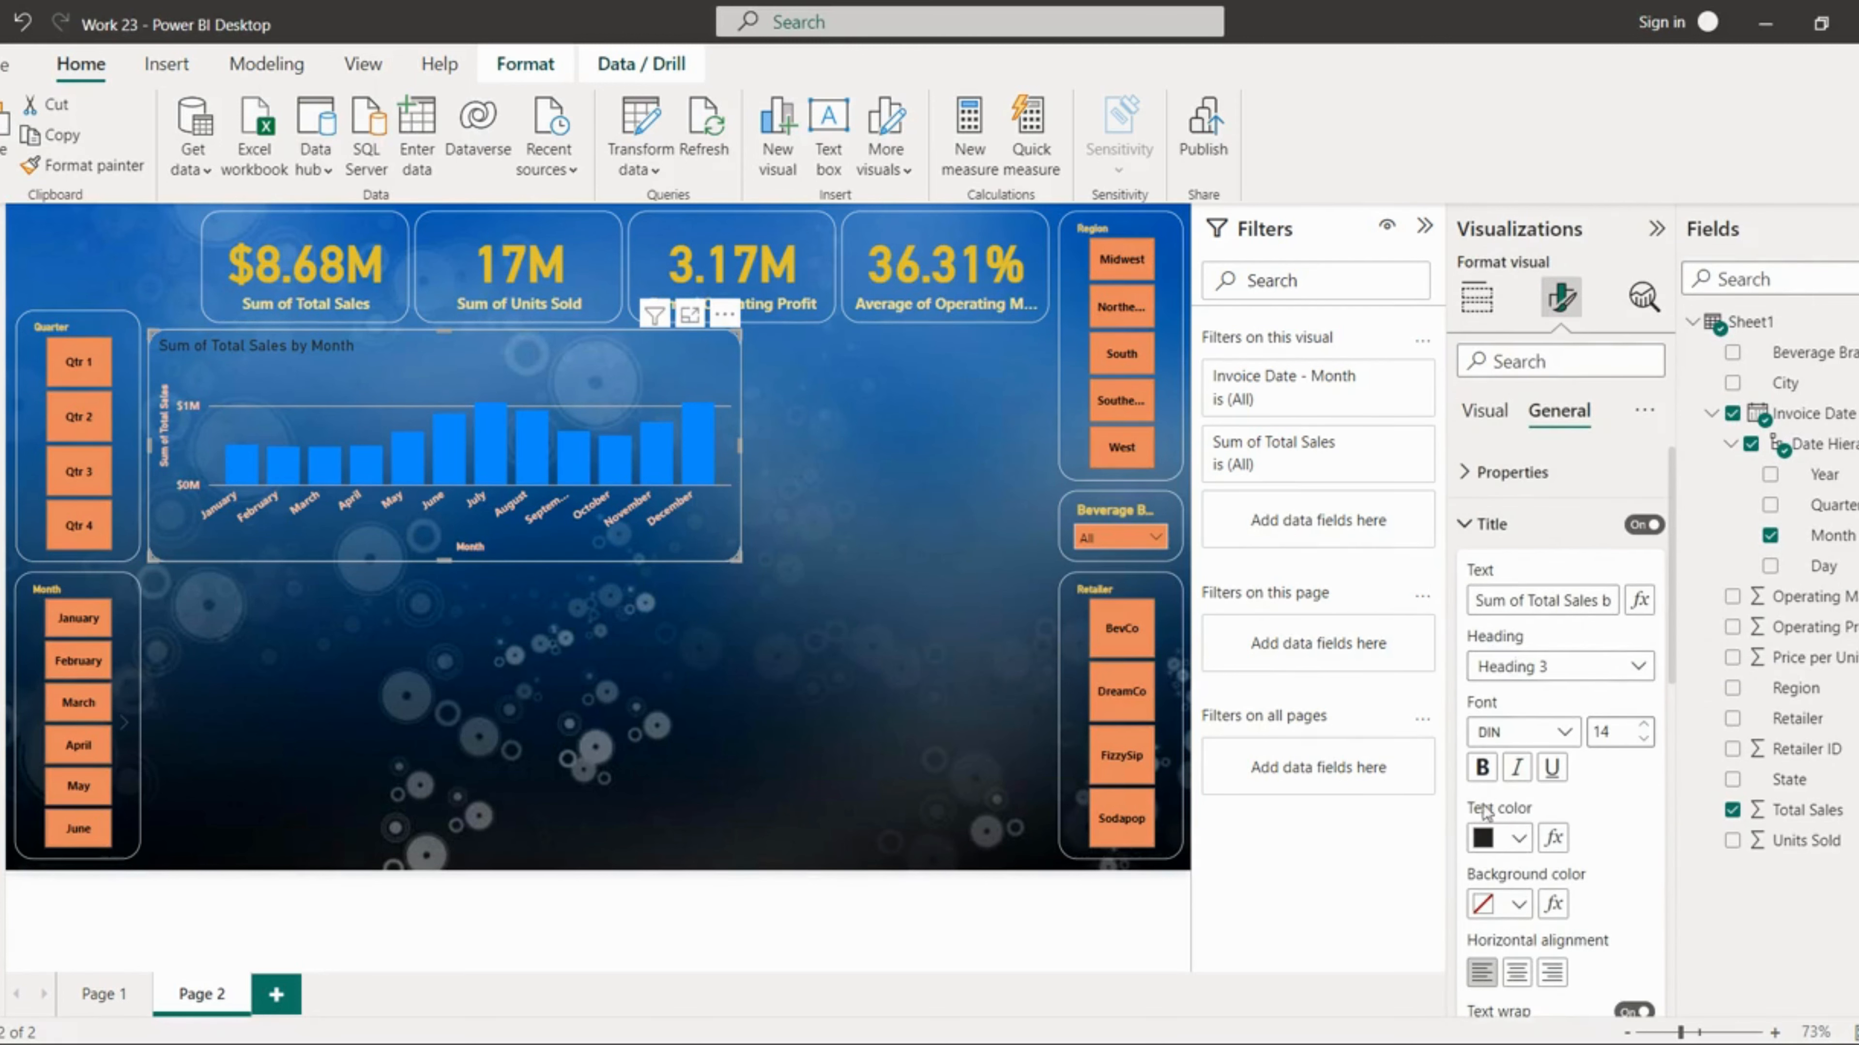
click(1482, 769)
click(1517, 839)
click(1566, 651)
click(1517, 973)
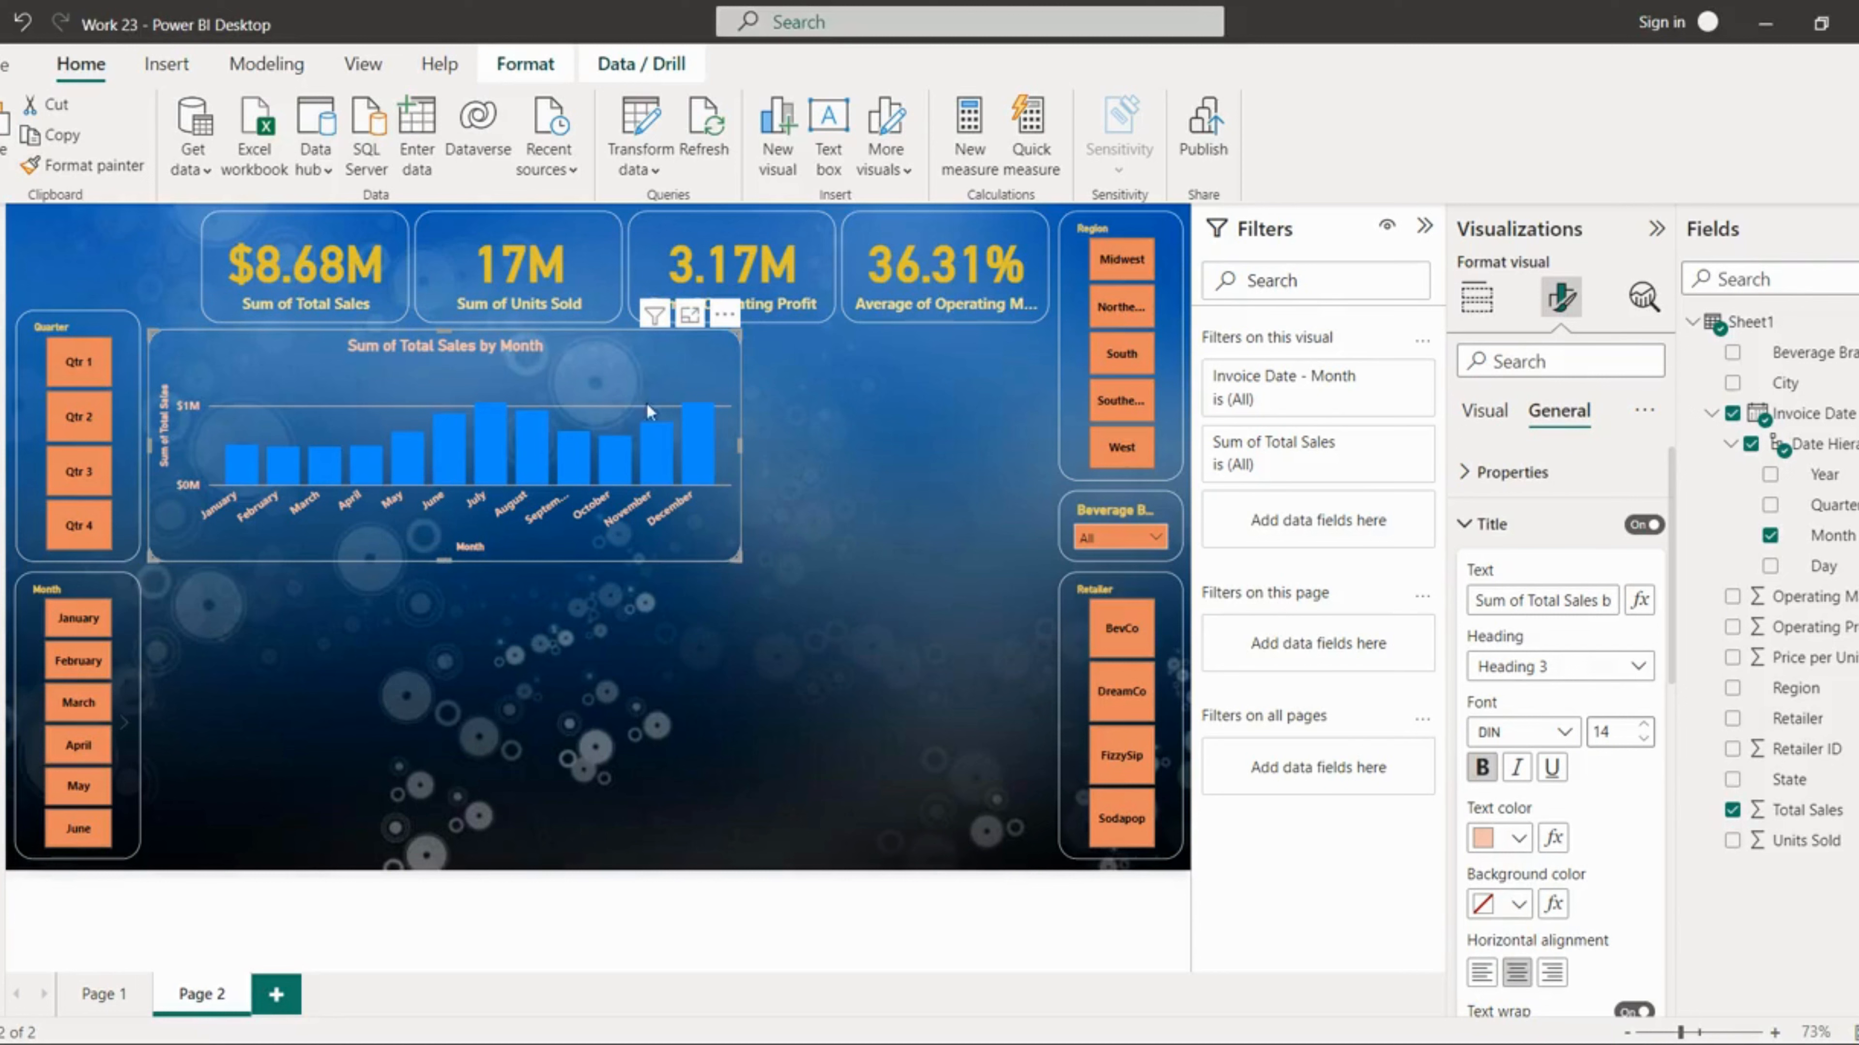
Step: Narrow the monthly sales column chart to free space beside it
drag(740, 442, 681, 446)
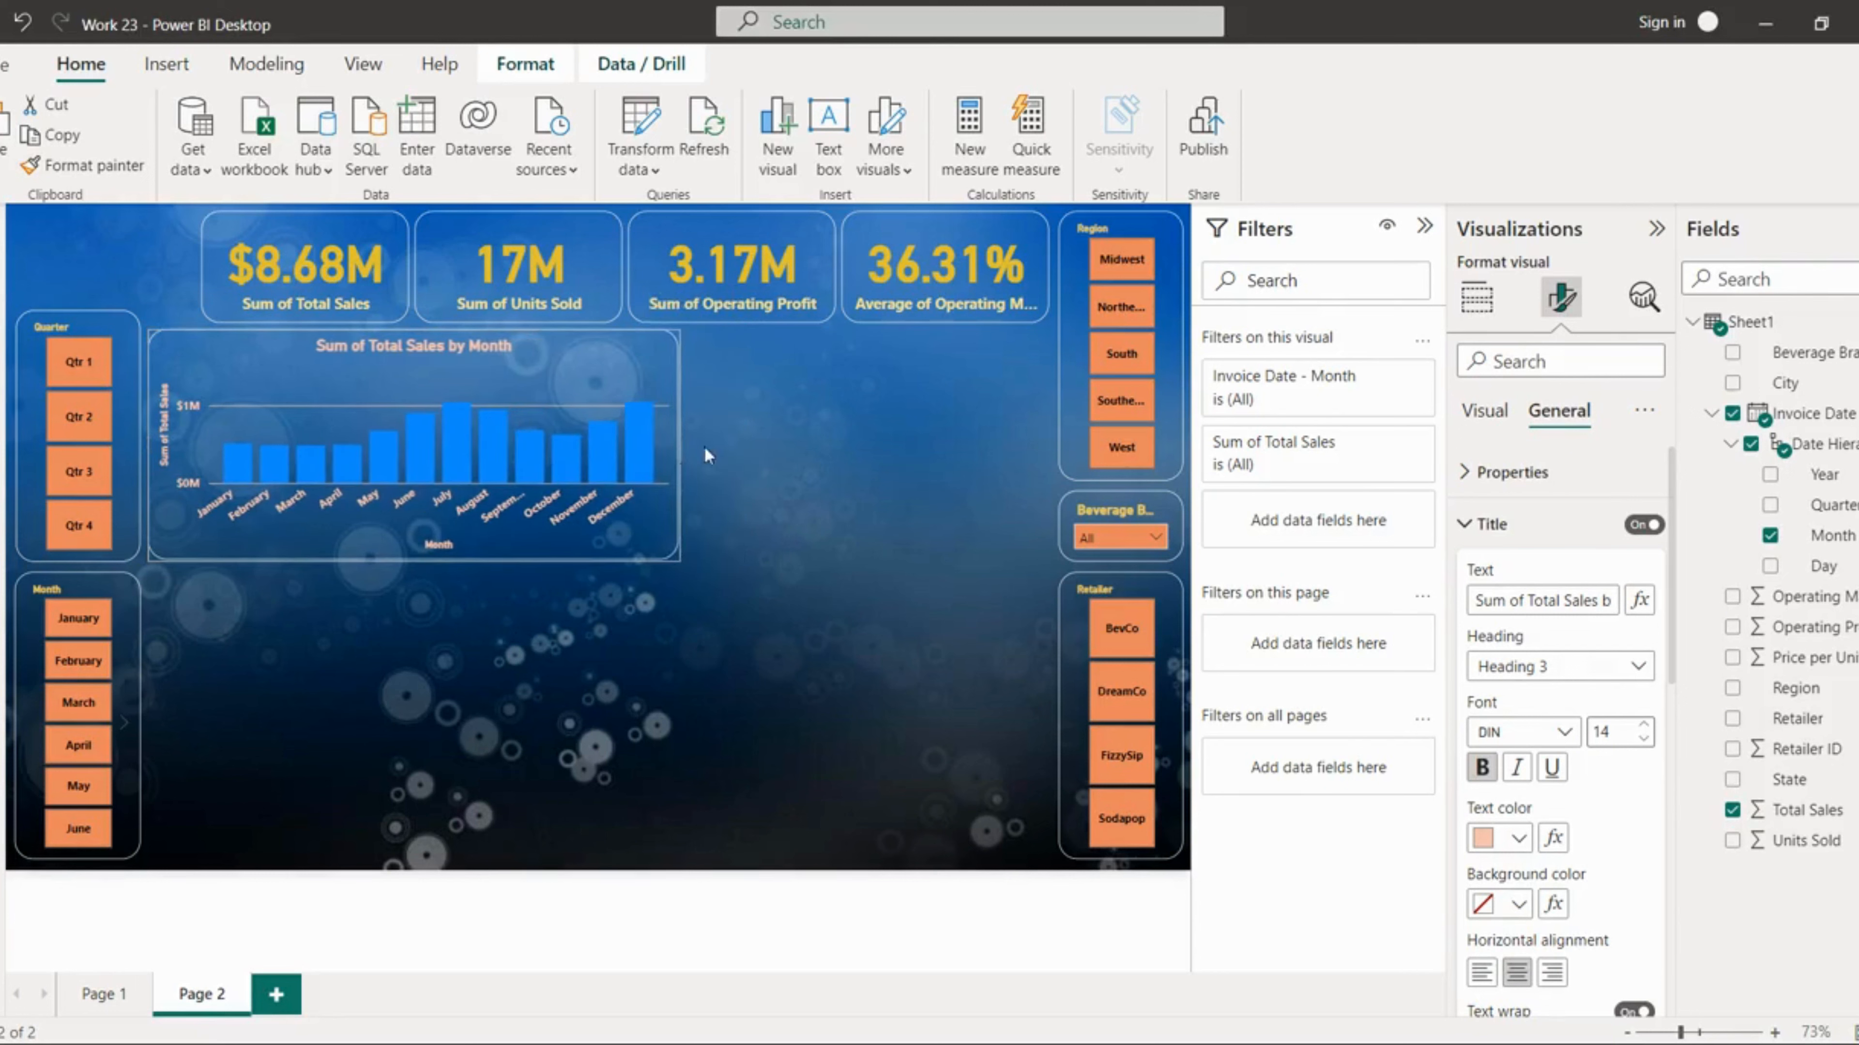
click(791, 529)
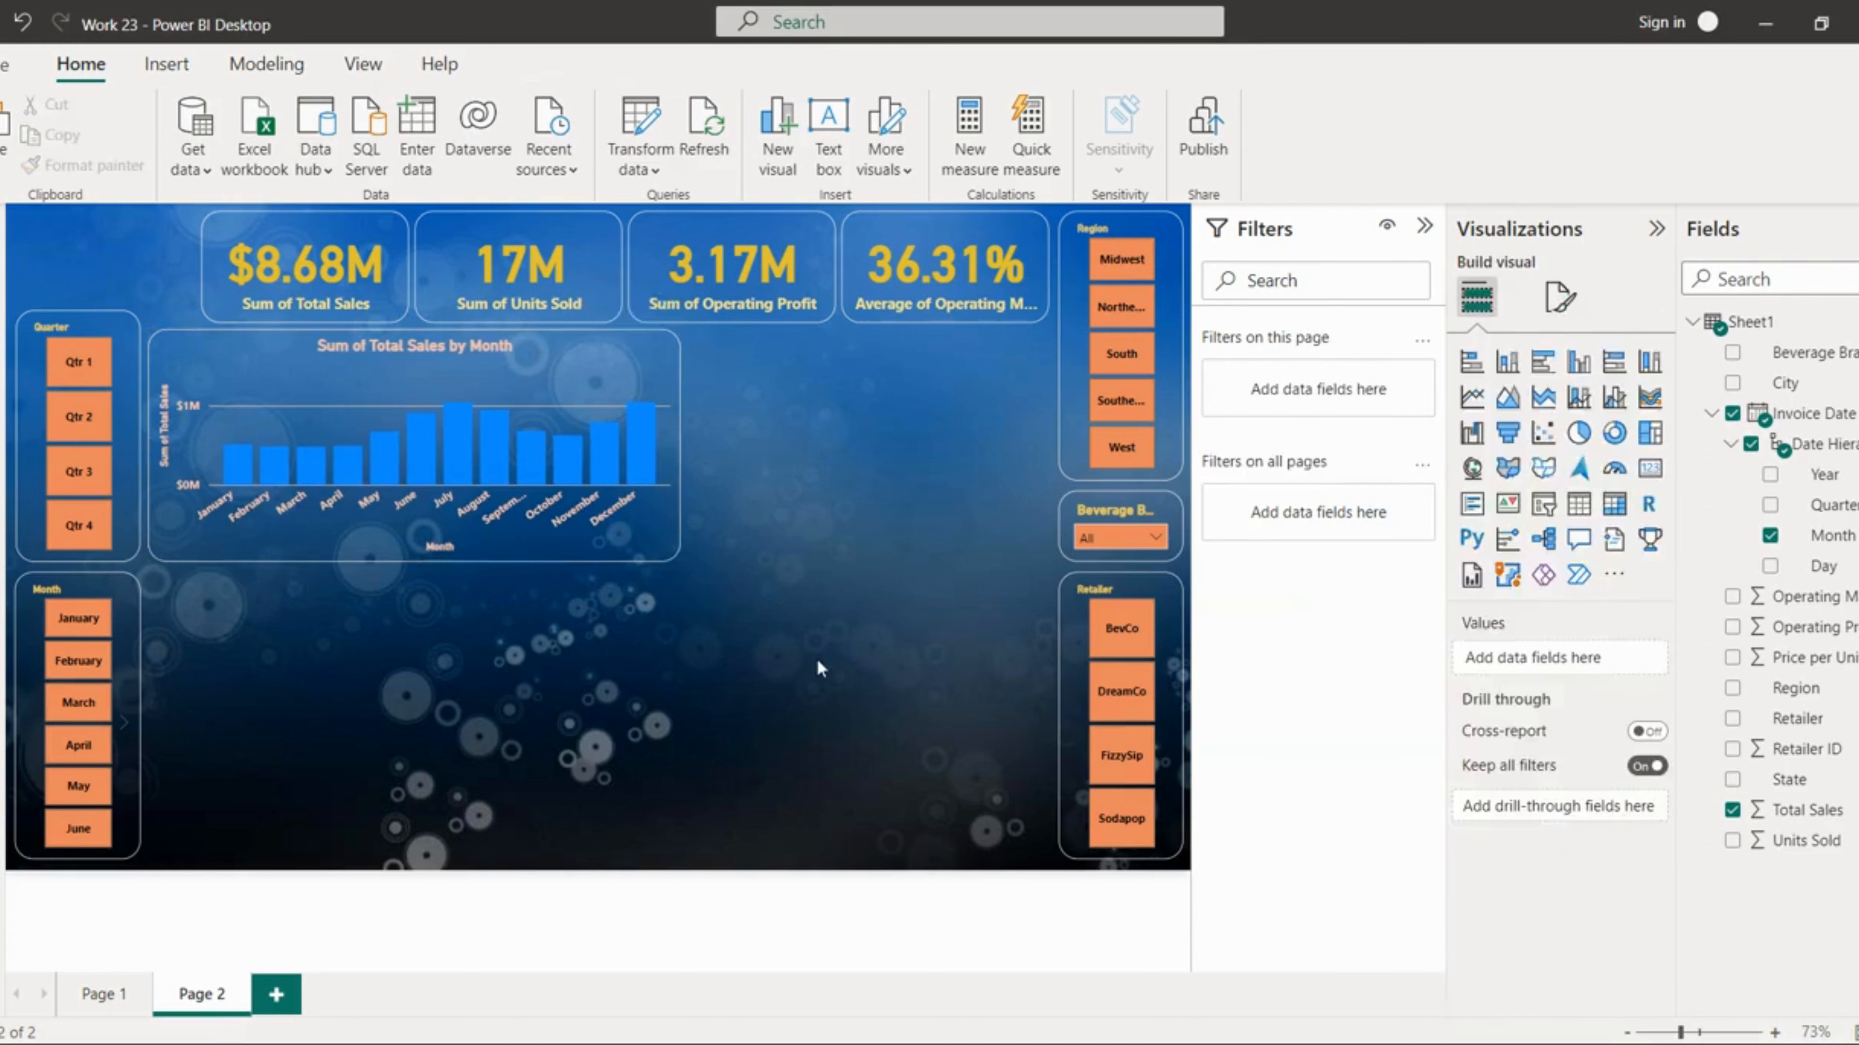
Step: Insert a donut chart and widen it to fill the space next to the column chart
click(1613, 432)
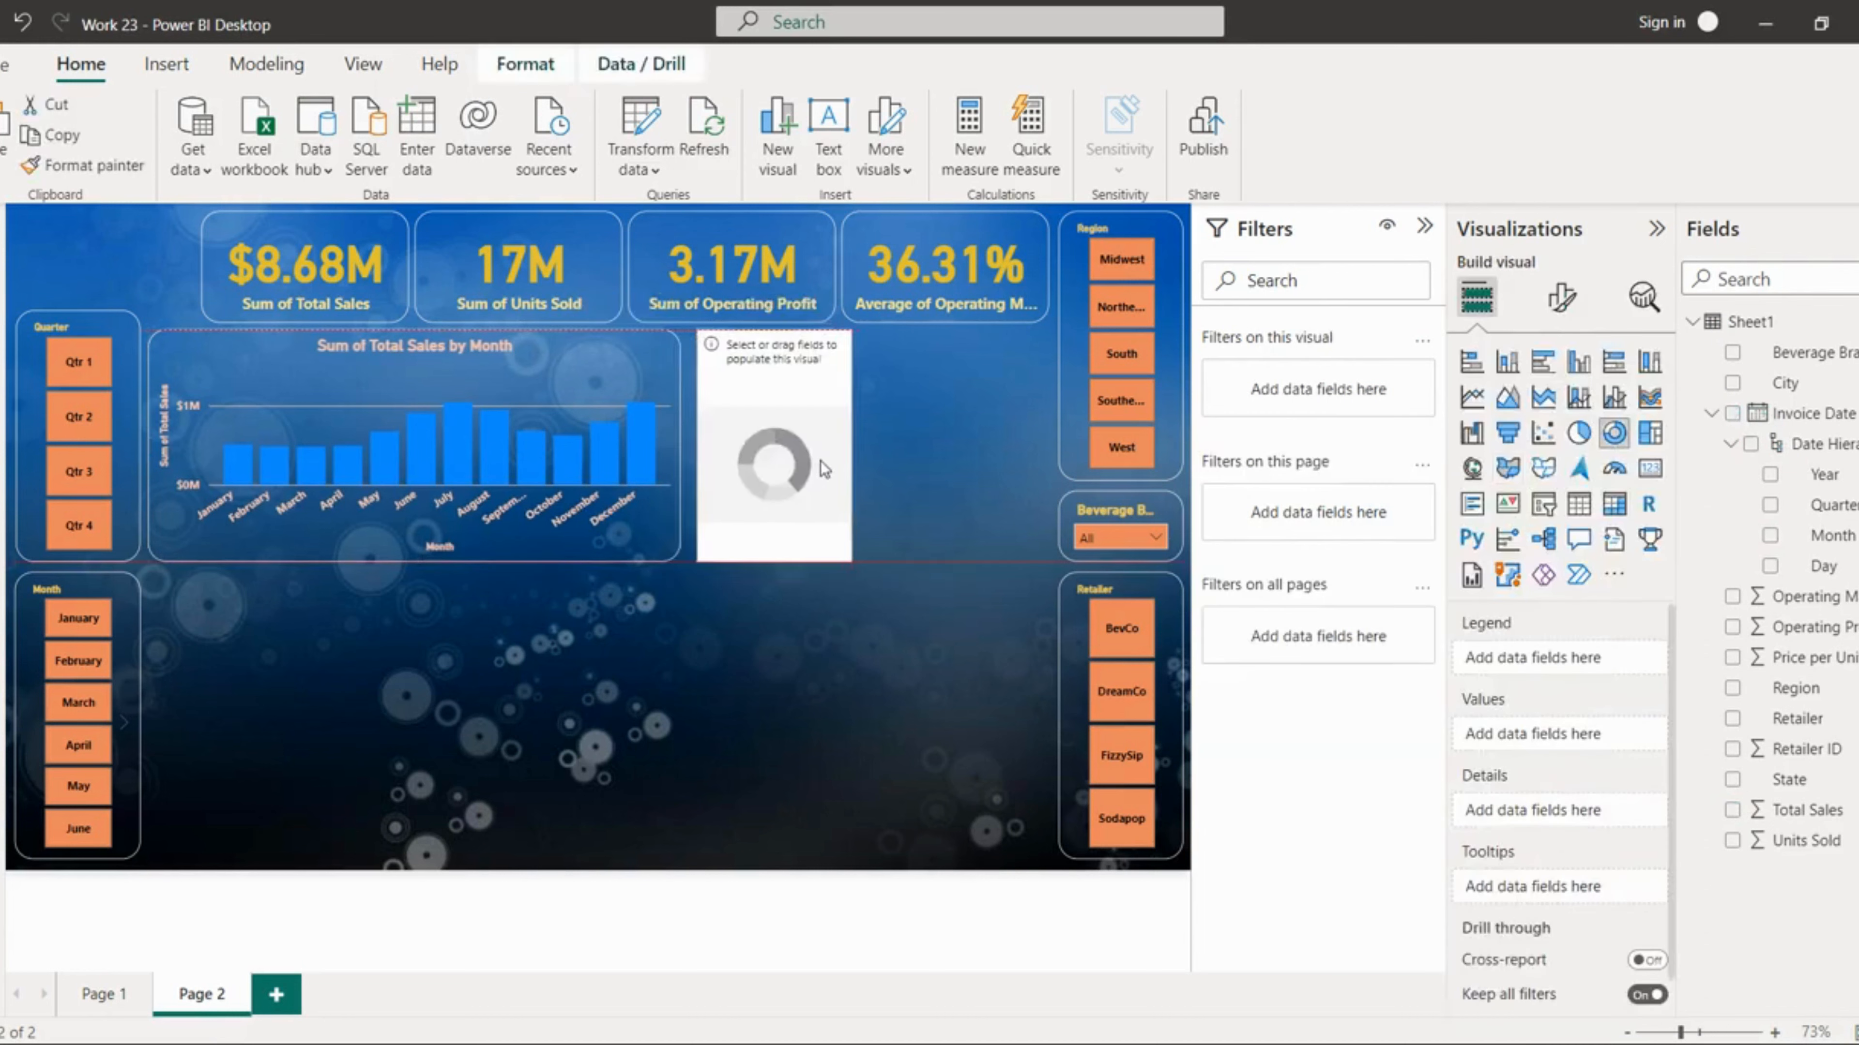
drag(820, 460, 1042, 451)
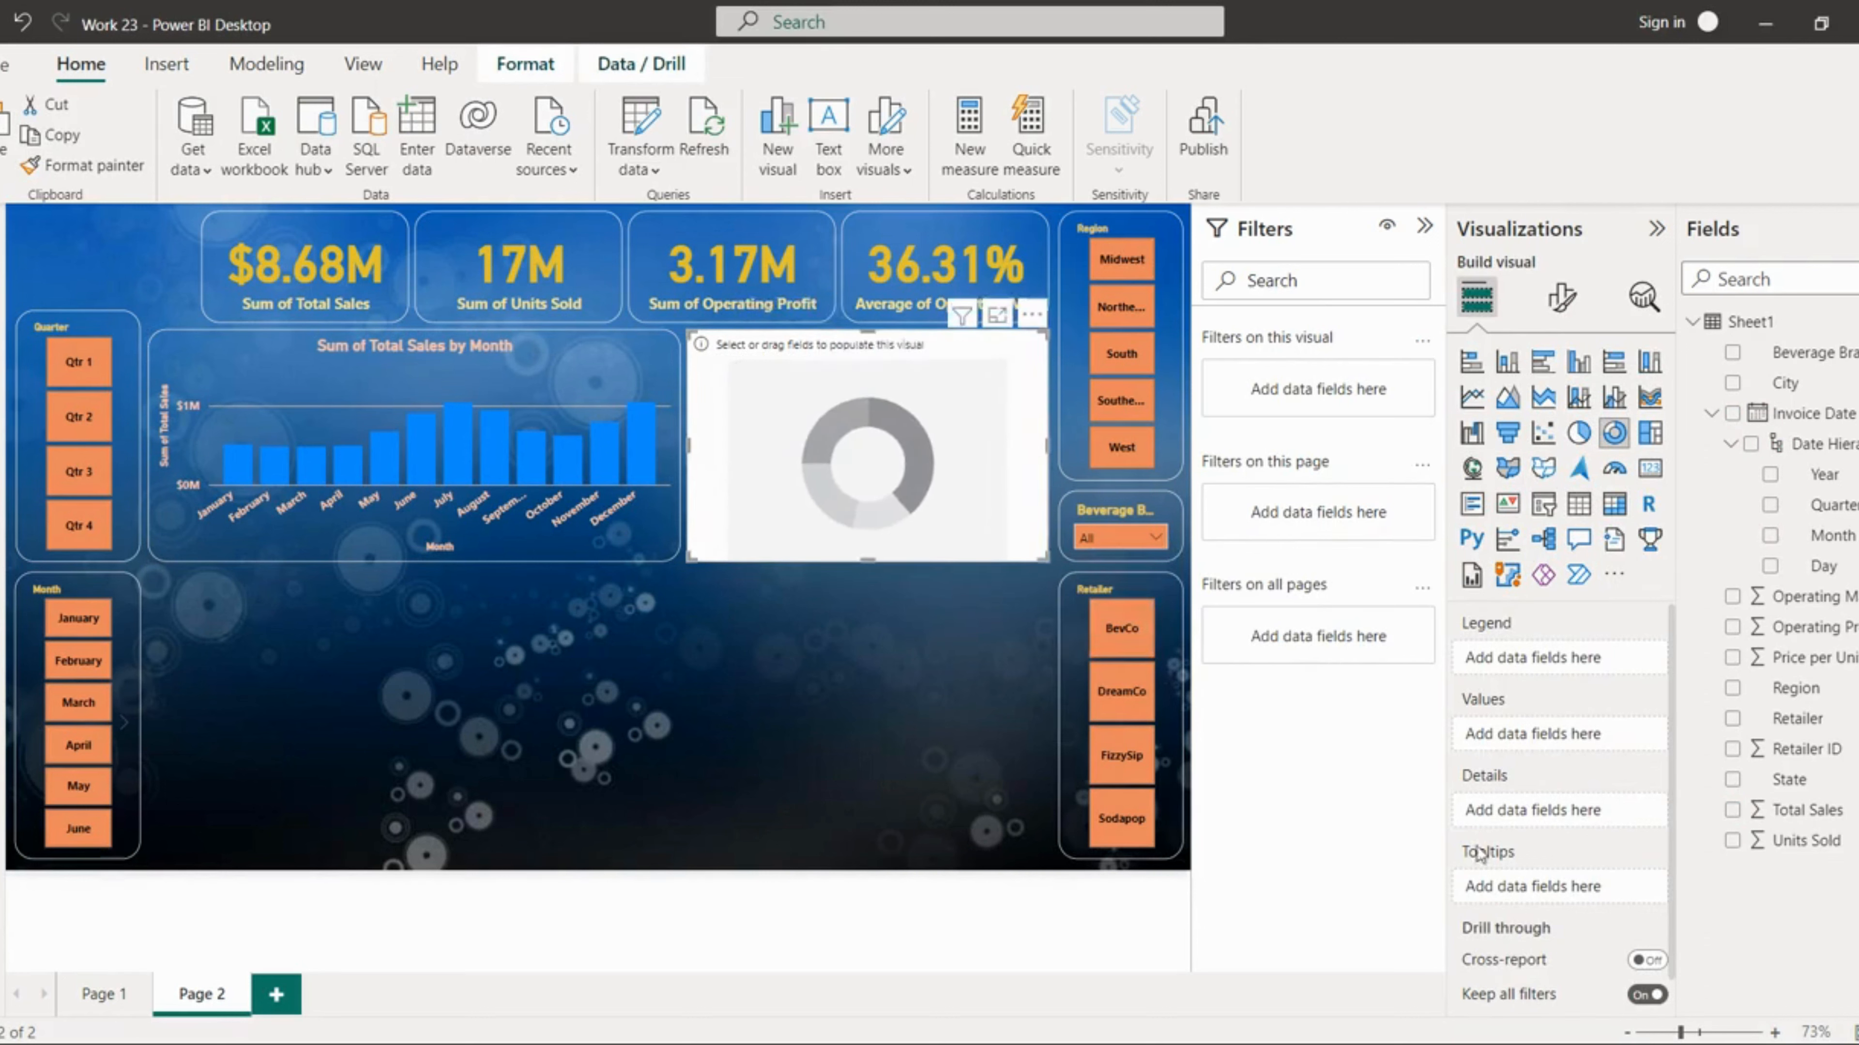
Step: Add Units Sold as the donut chart's values and Beverage Brand as its legend
drag(1794, 842, 1593, 738)
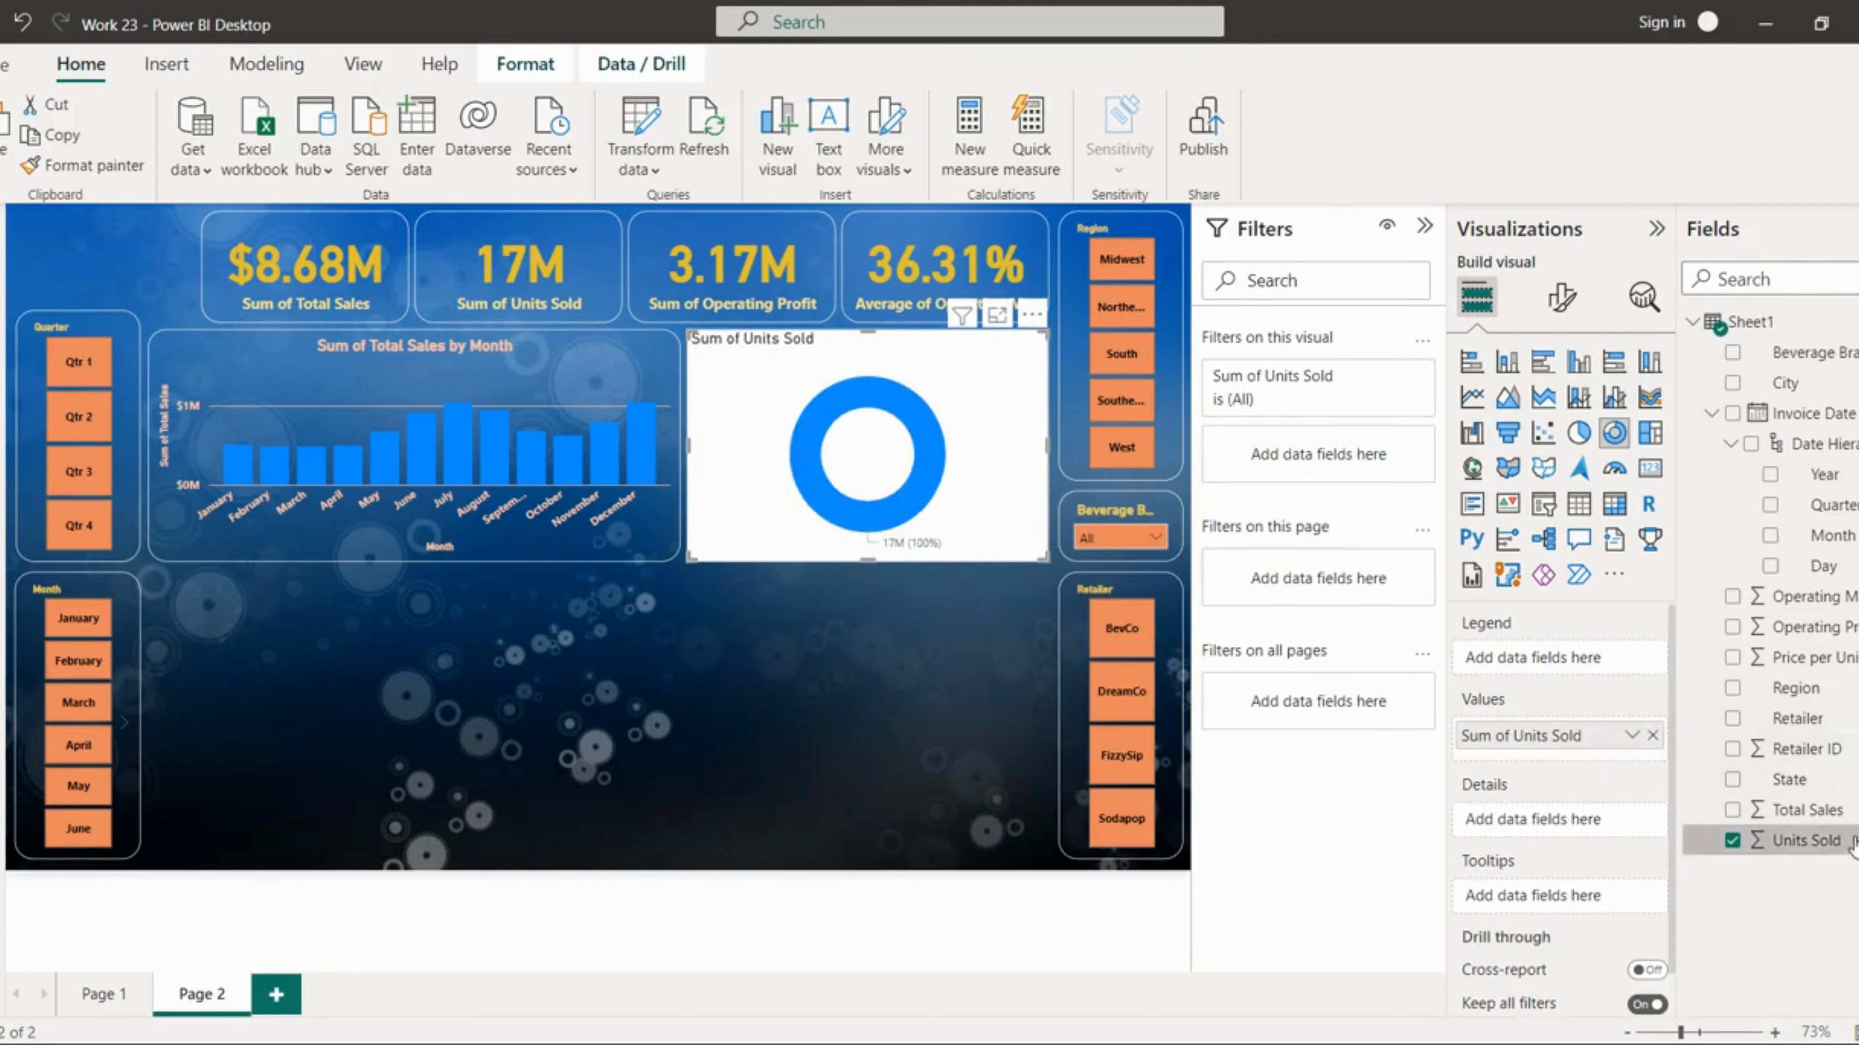
drag(1813, 353, 1532, 659)
Step: Copy the column chart's formatting onto the donut chart with Format painter
click(414, 381)
click(84, 166)
click(873, 539)
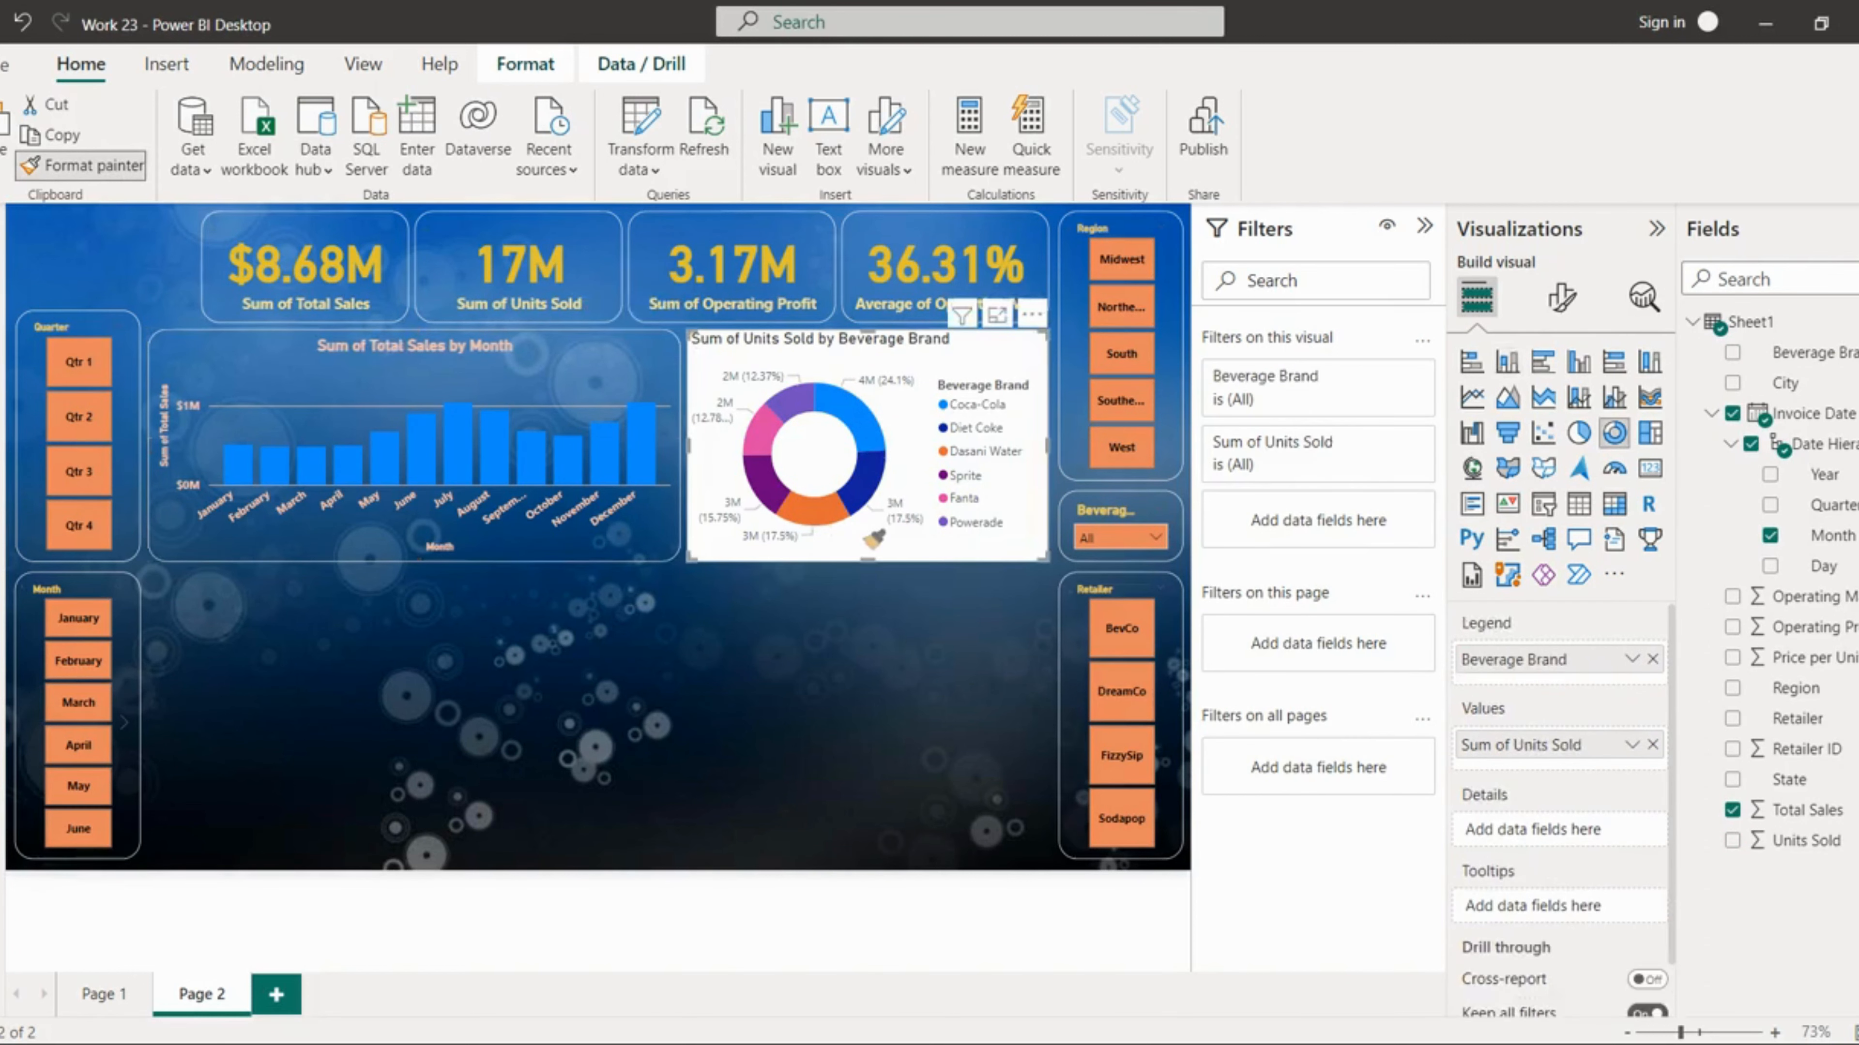
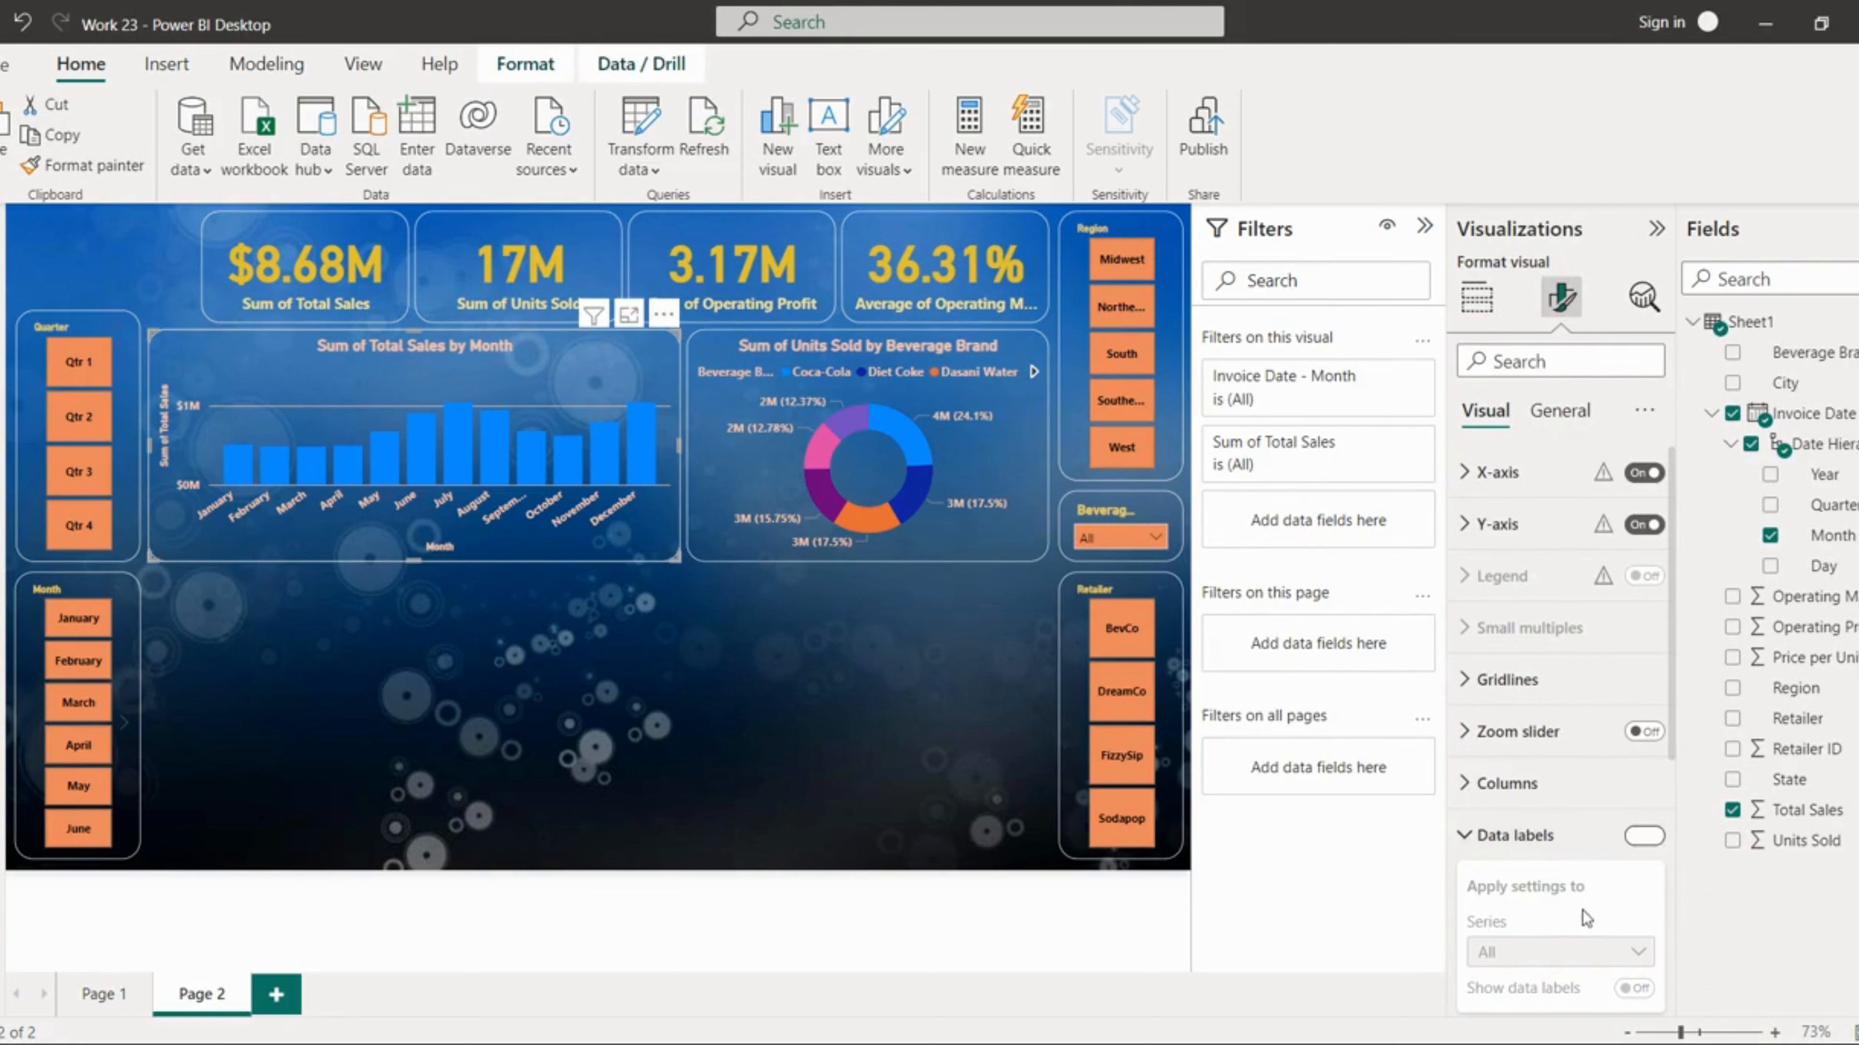
Step: Format the monthly column chart's data labels as bold with a light orange colour
scroll(1583, 916, down, 1)
scroll(1583, 916, down, 3)
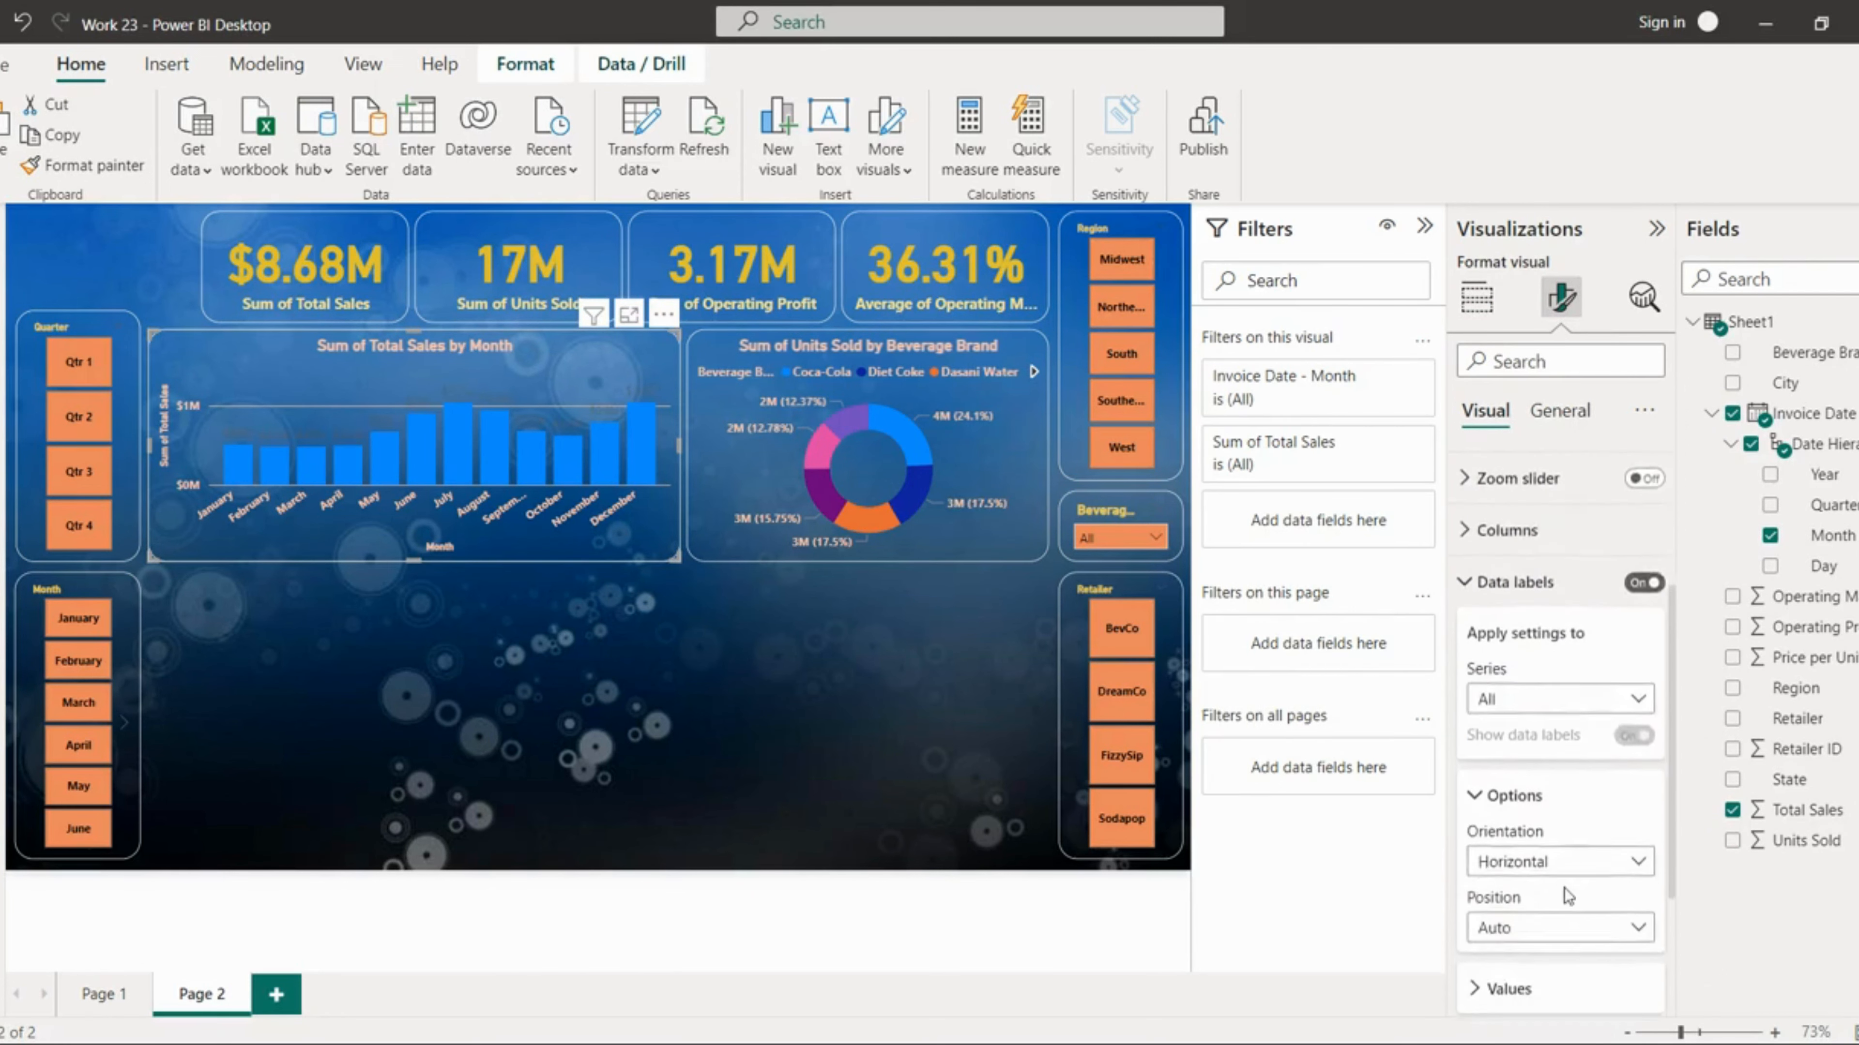
click(1507, 899)
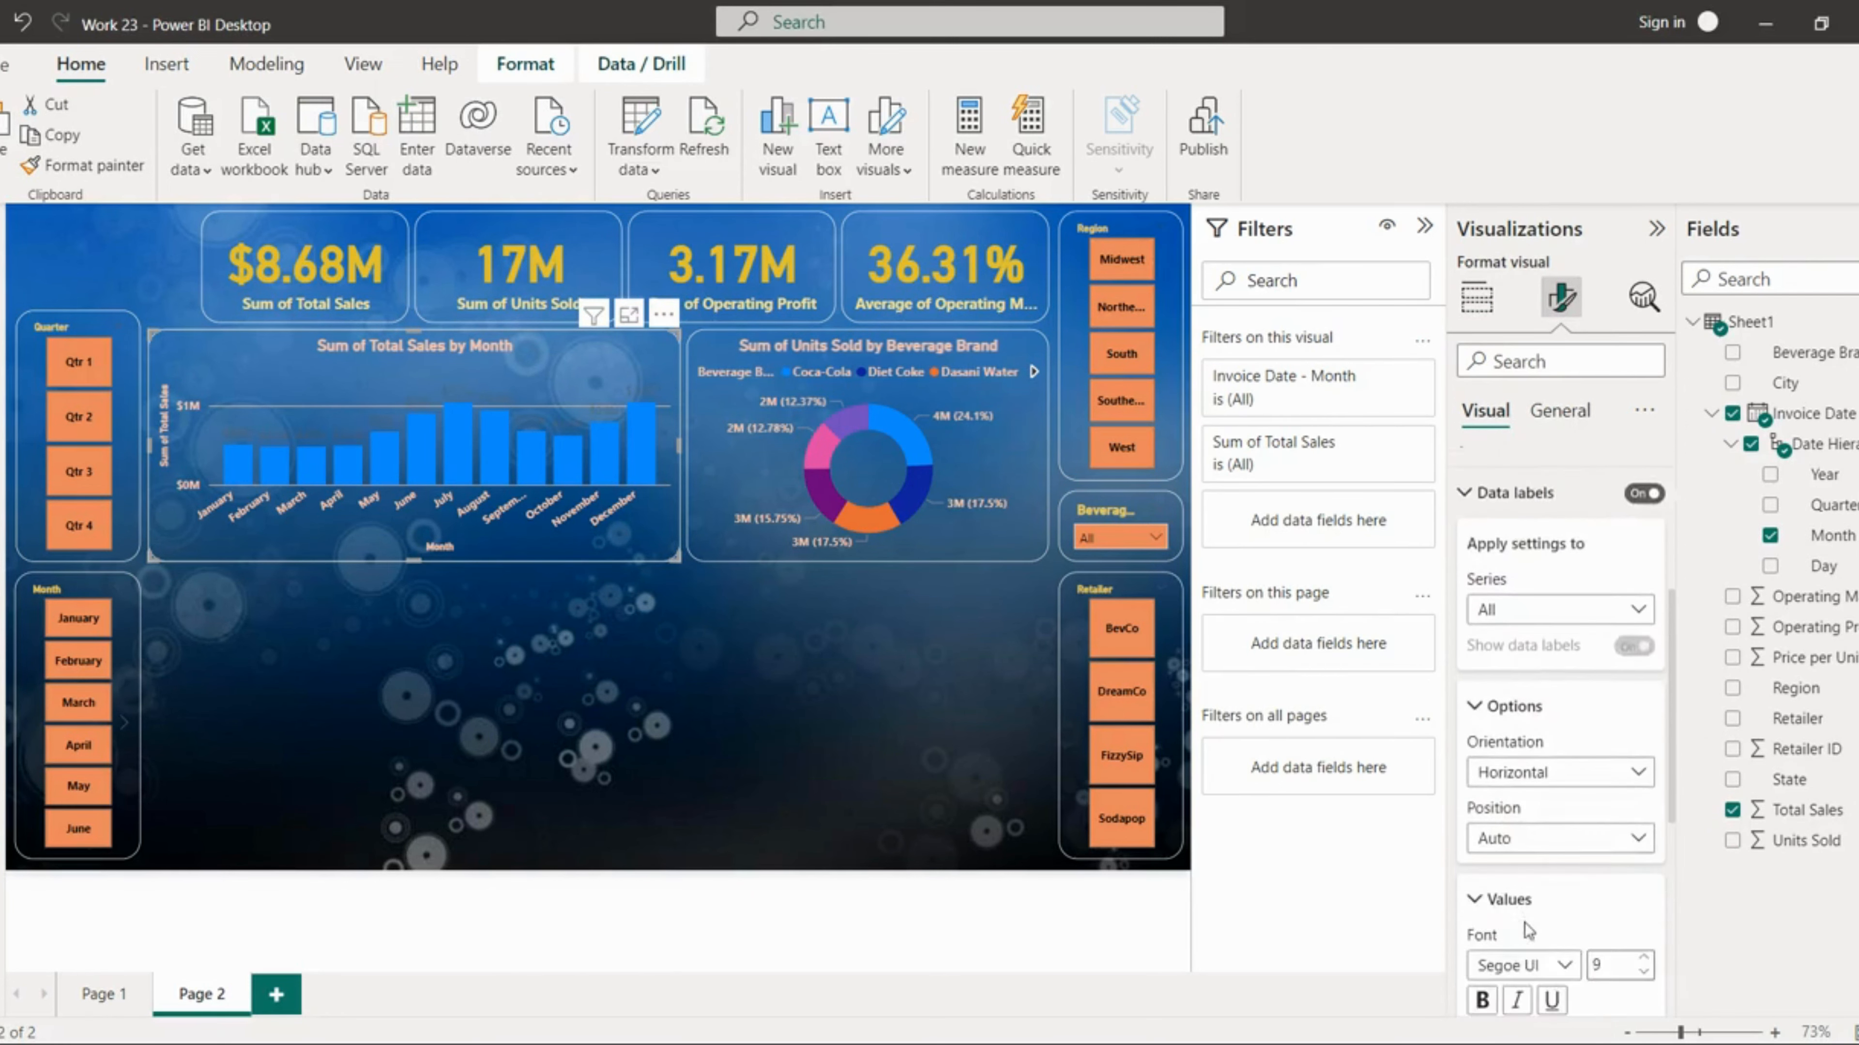
scroll(1609, 960, down, 1)
click(1482, 915)
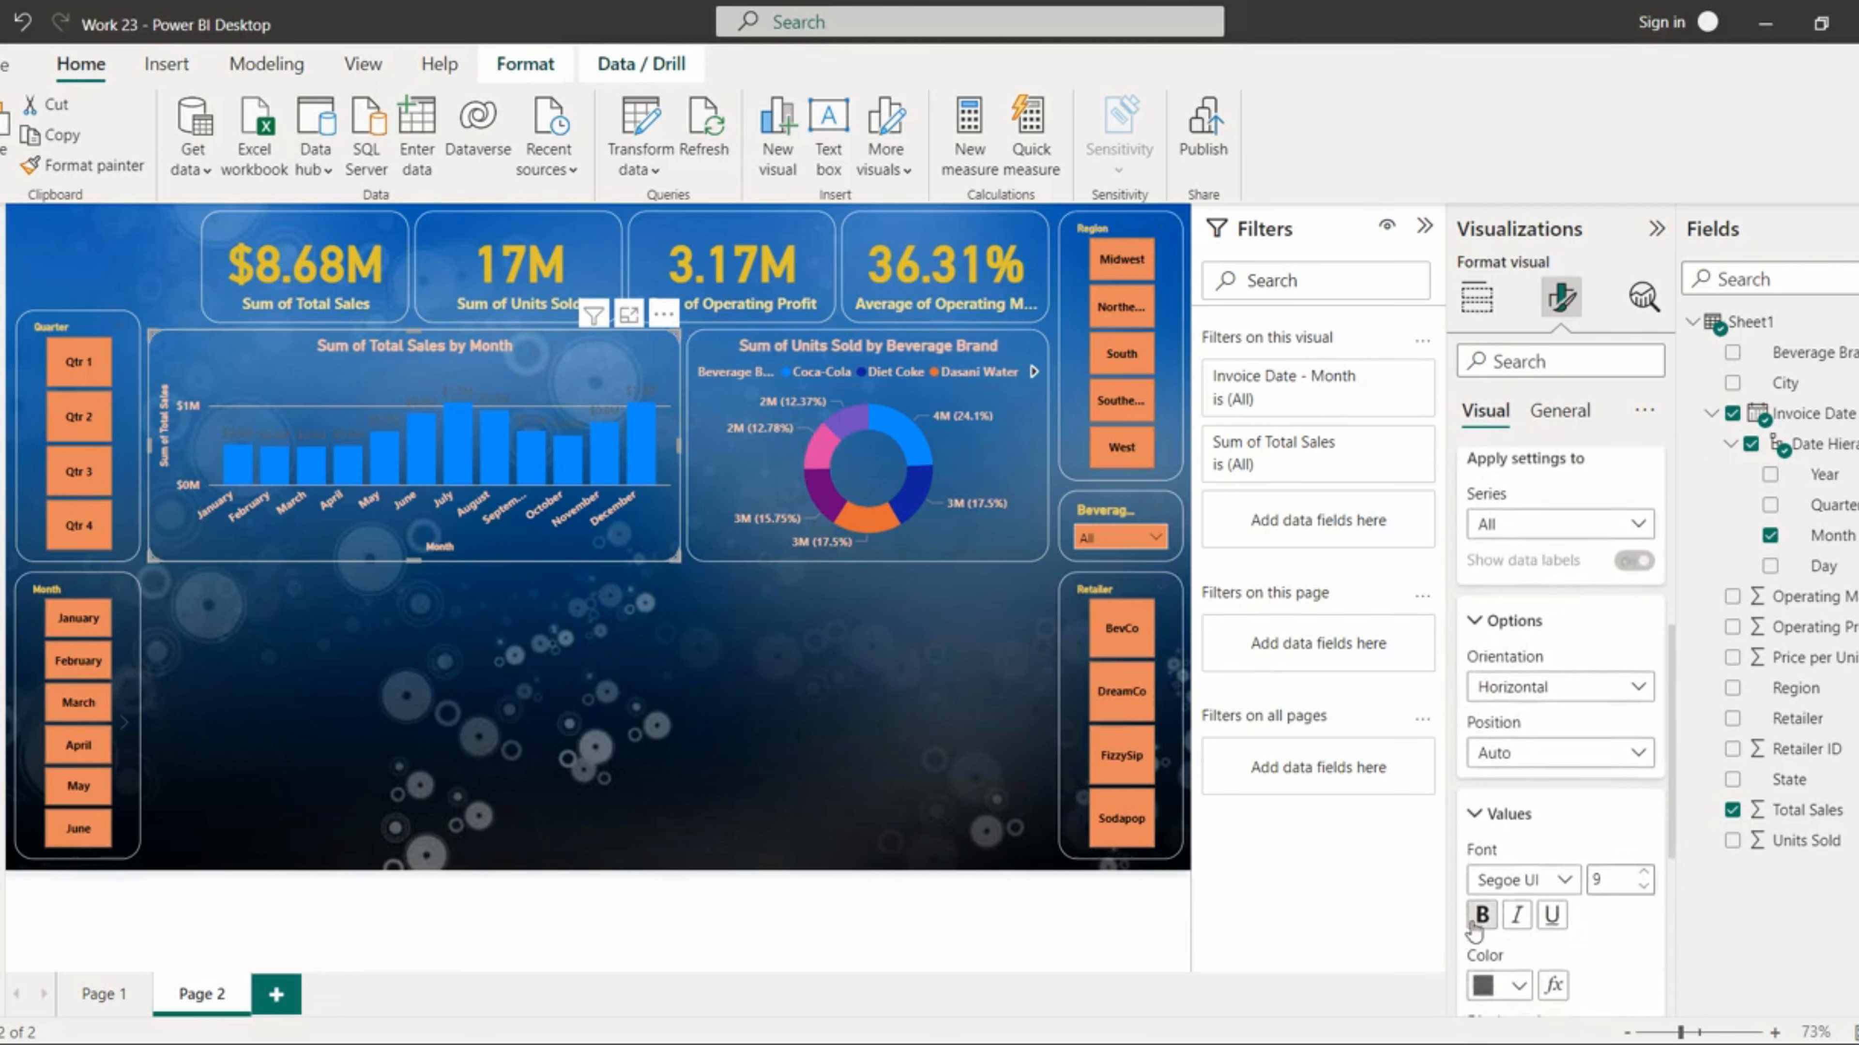
click(1517, 988)
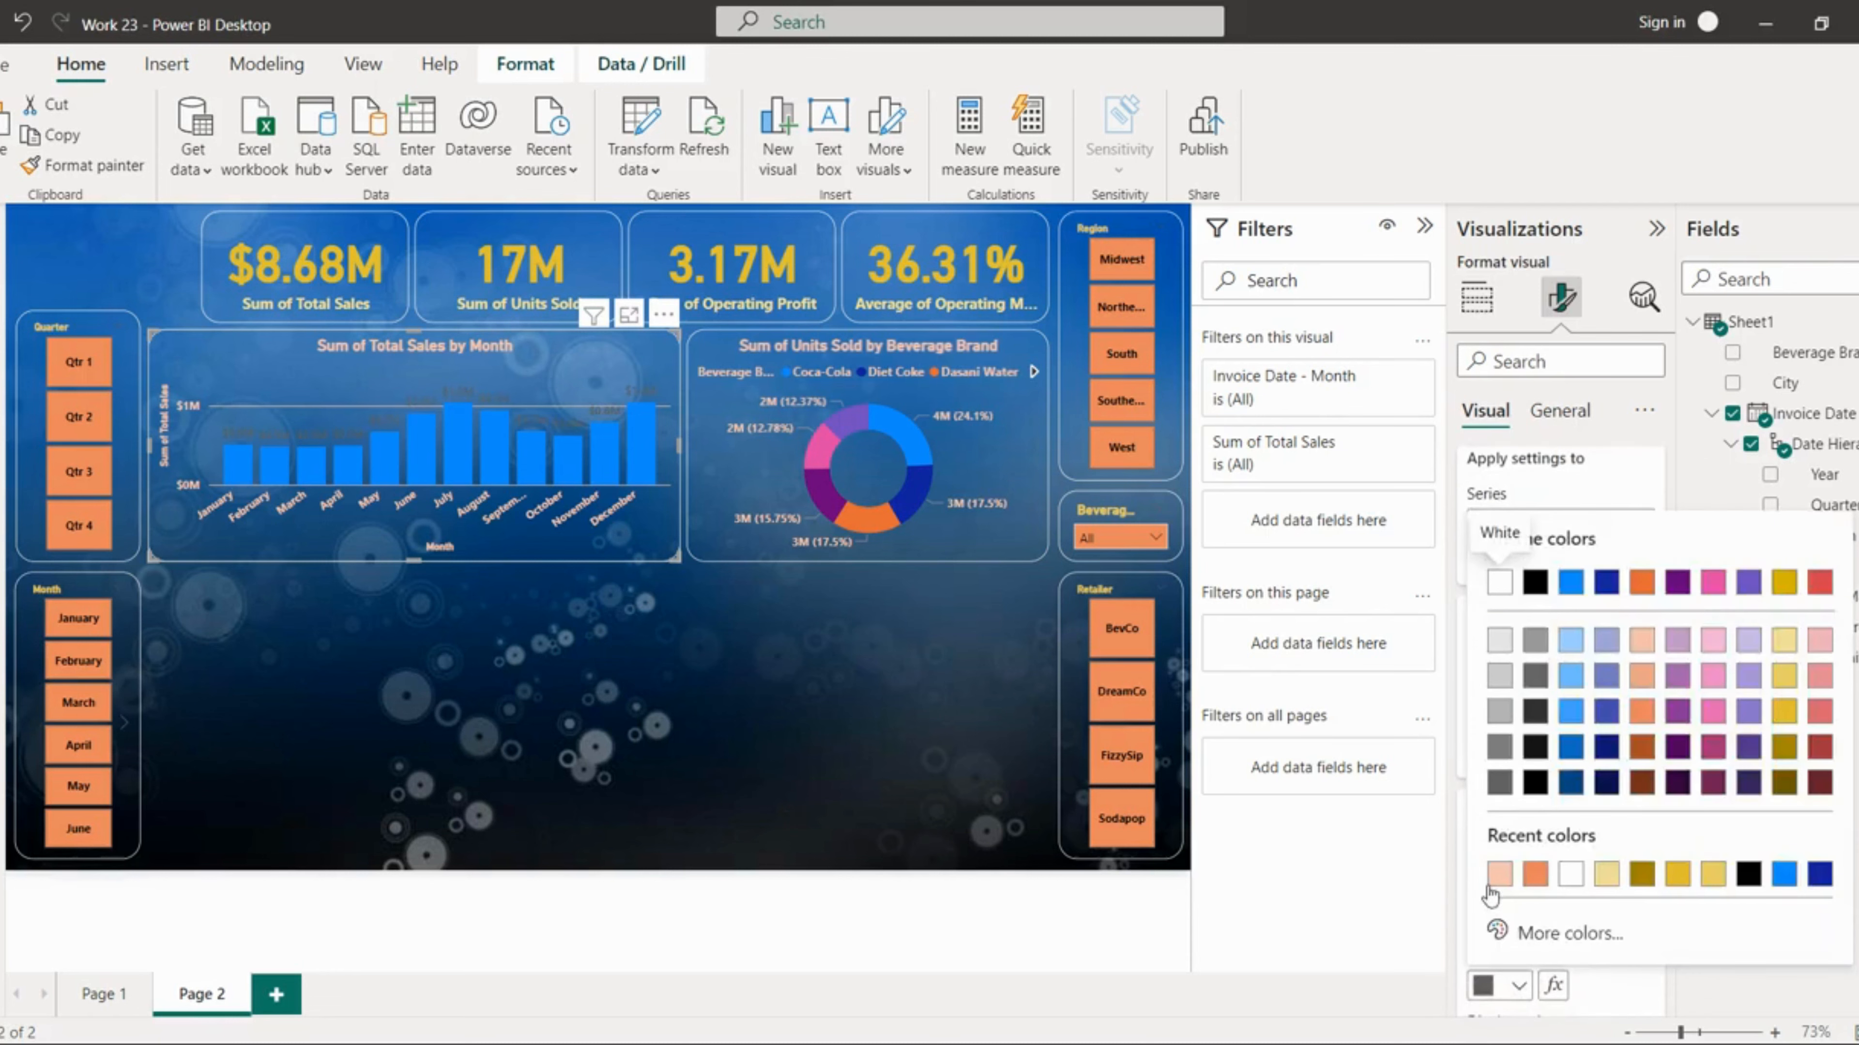
click(1493, 885)
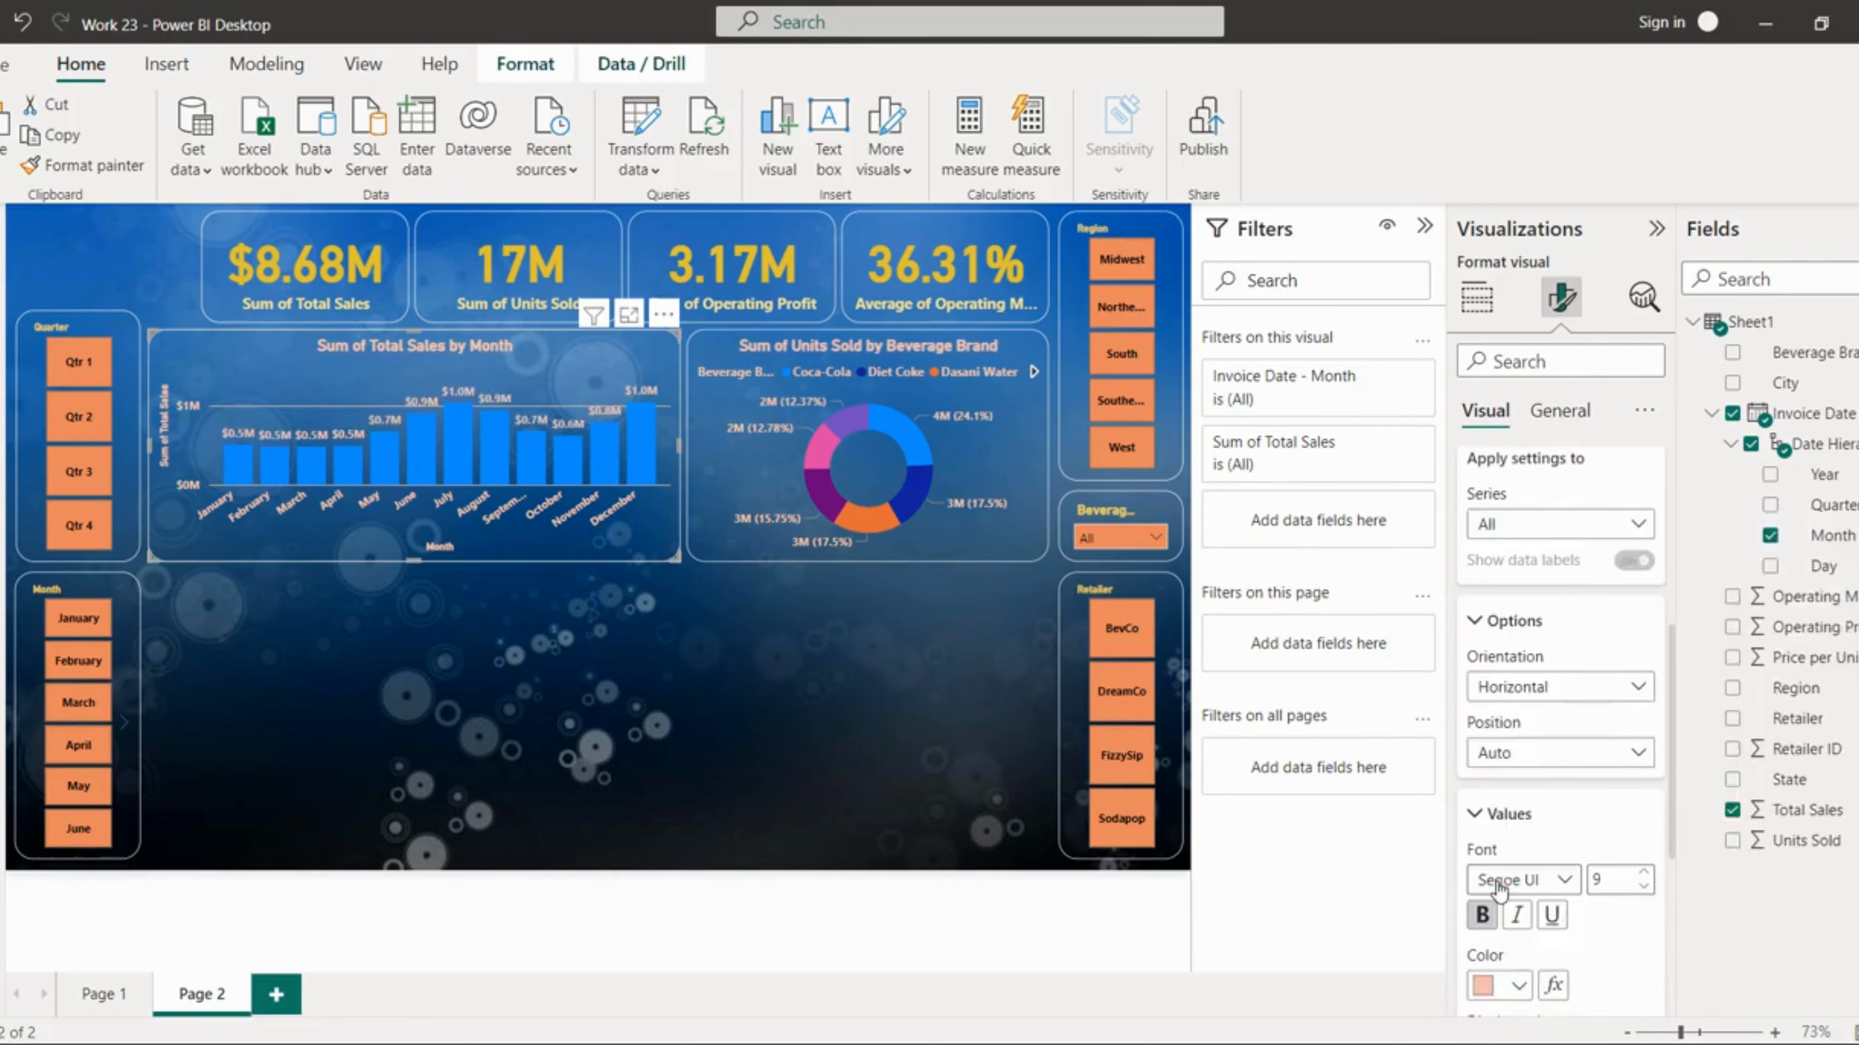
click(843, 796)
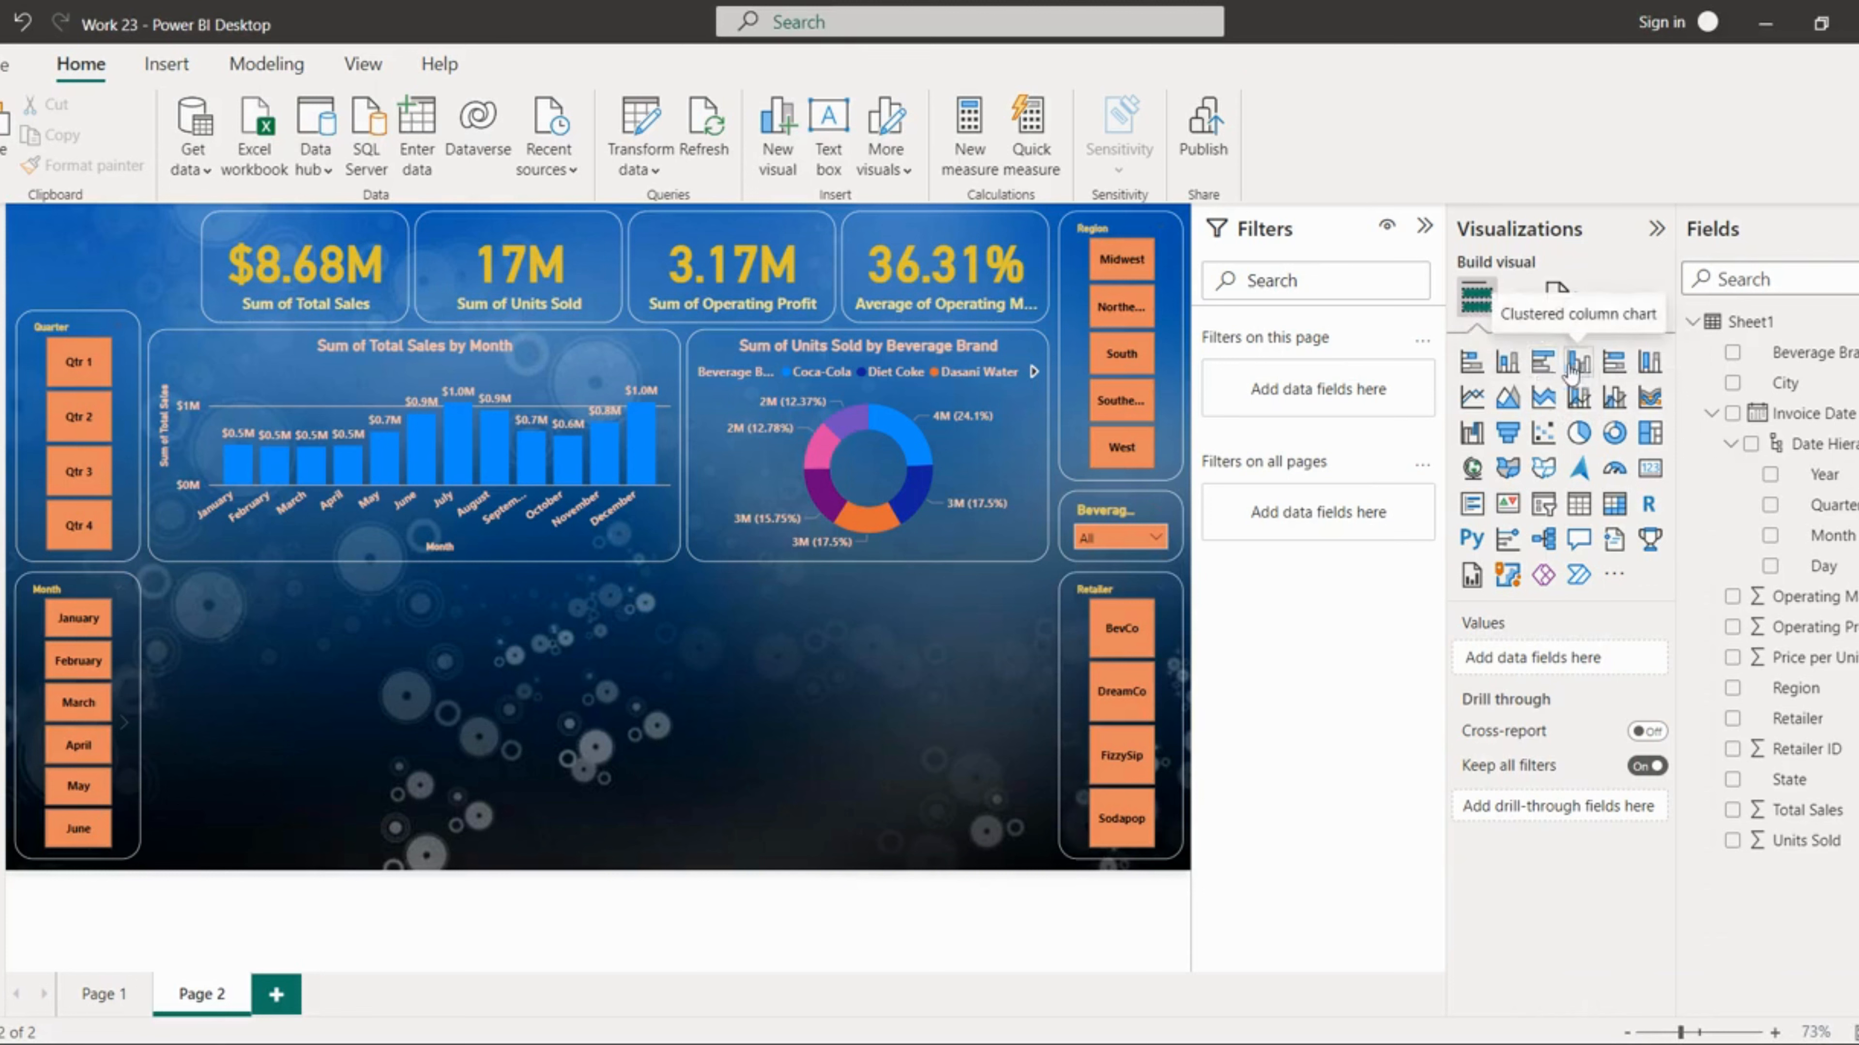
Step: Insert a stacked bar chart beside the Month slicer, narrow it, and plot Total Sales by Retailer
click(1469, 363)
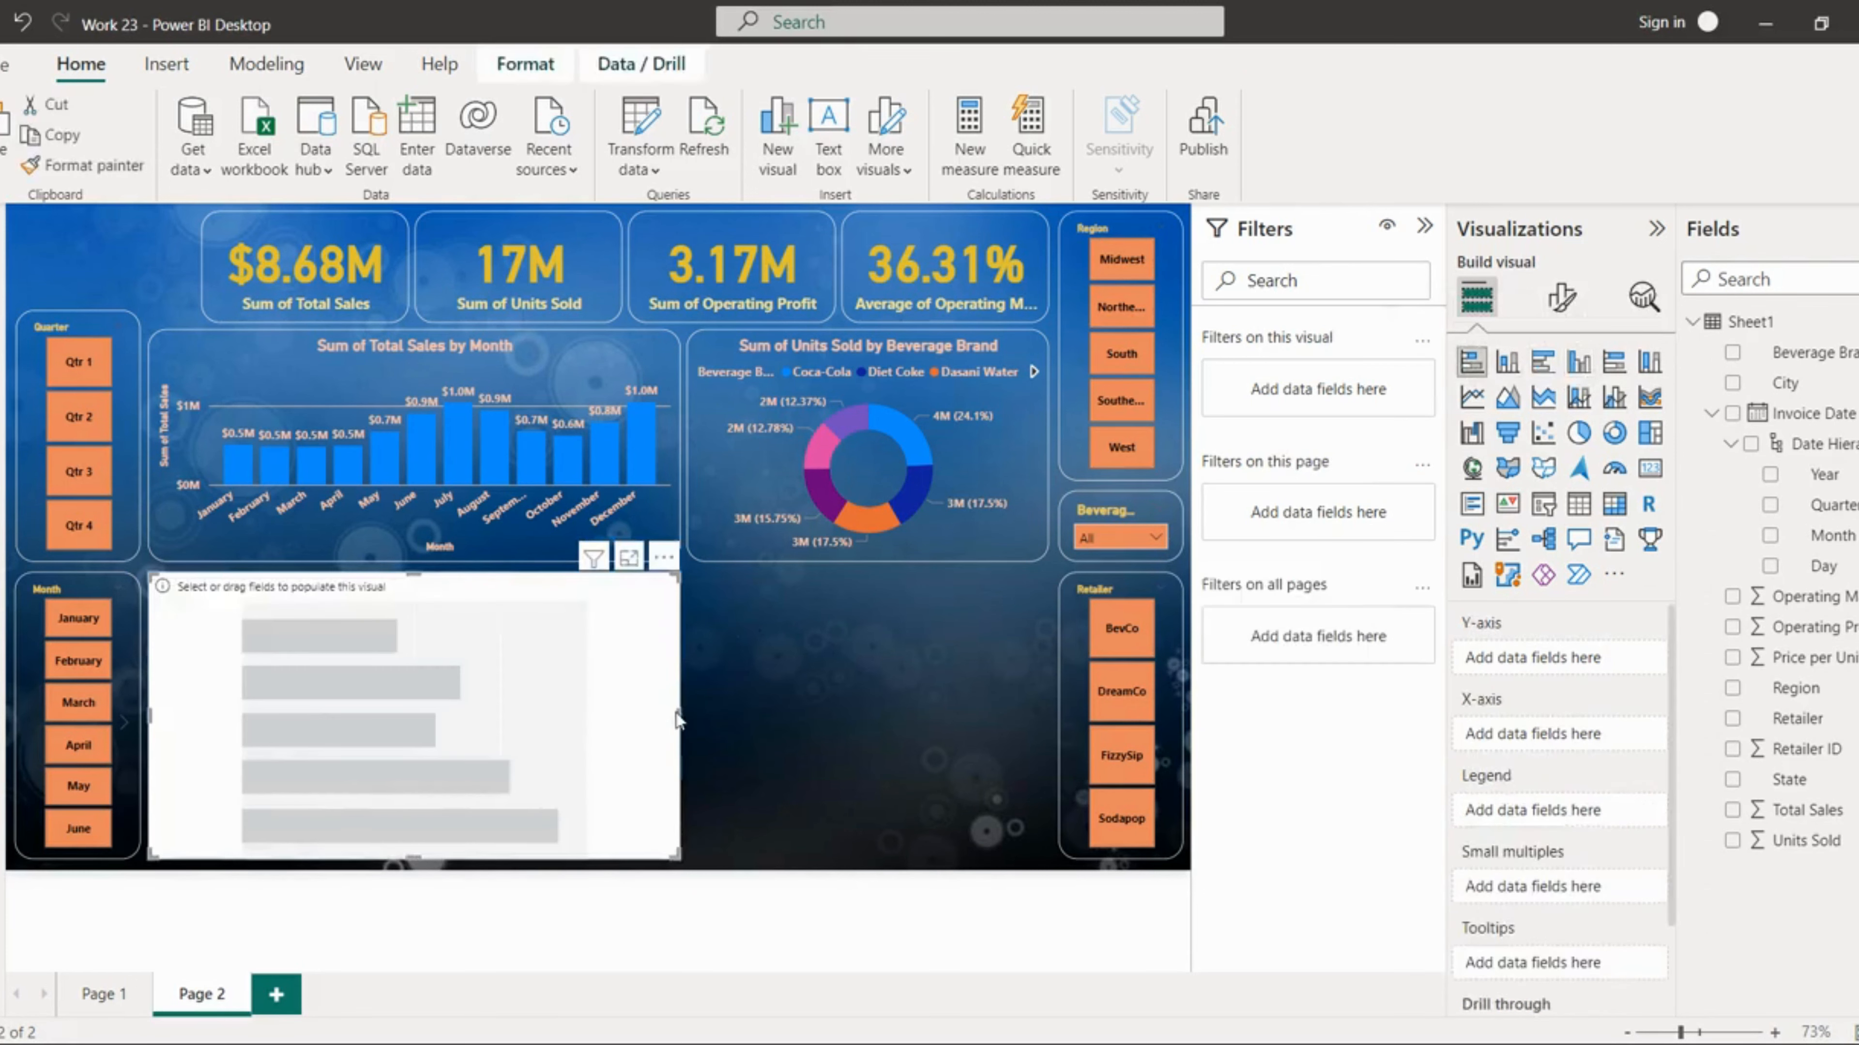
drag(610, 714, 402, 711)
click(1732, 810)
drag(1797, 718, 1595, 672)
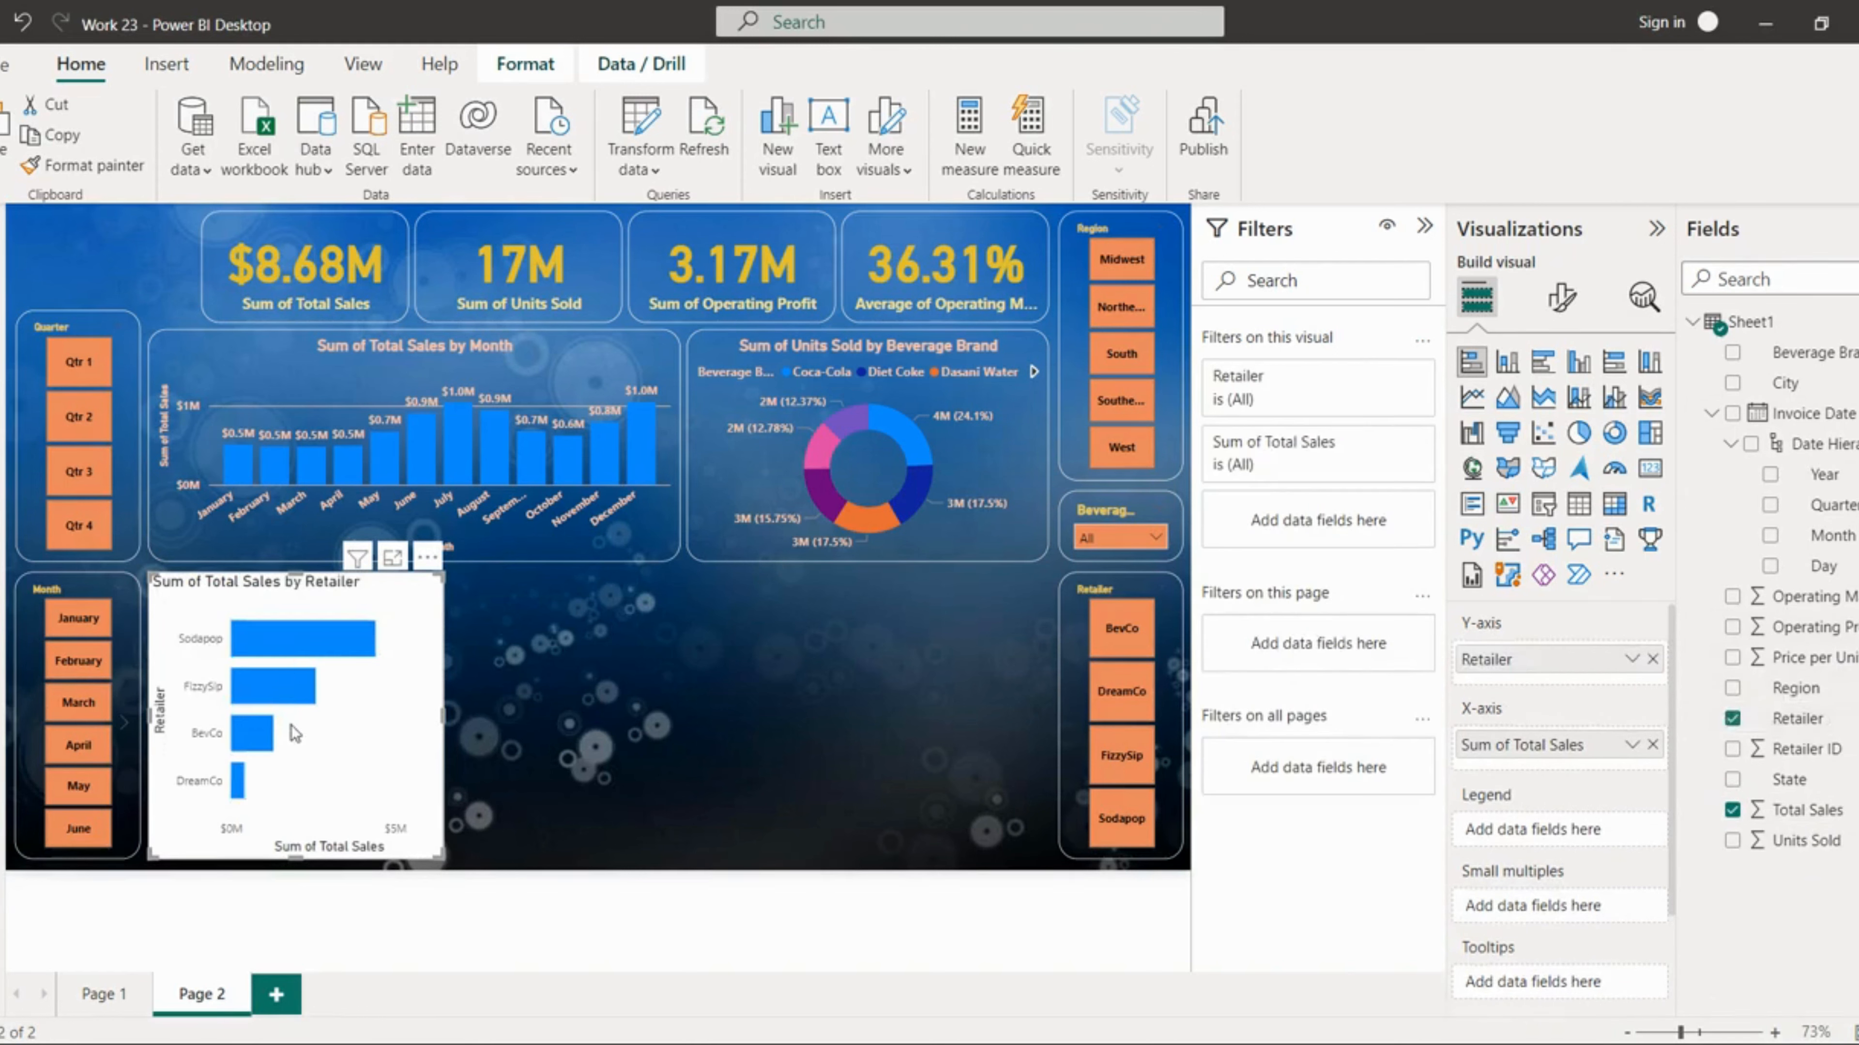
Step: Copy the column chart's formatting onto the bar chart with Format painter and narrow the bar chart slightly
click(315, 535)
click(85, 165)
click(394, 739)
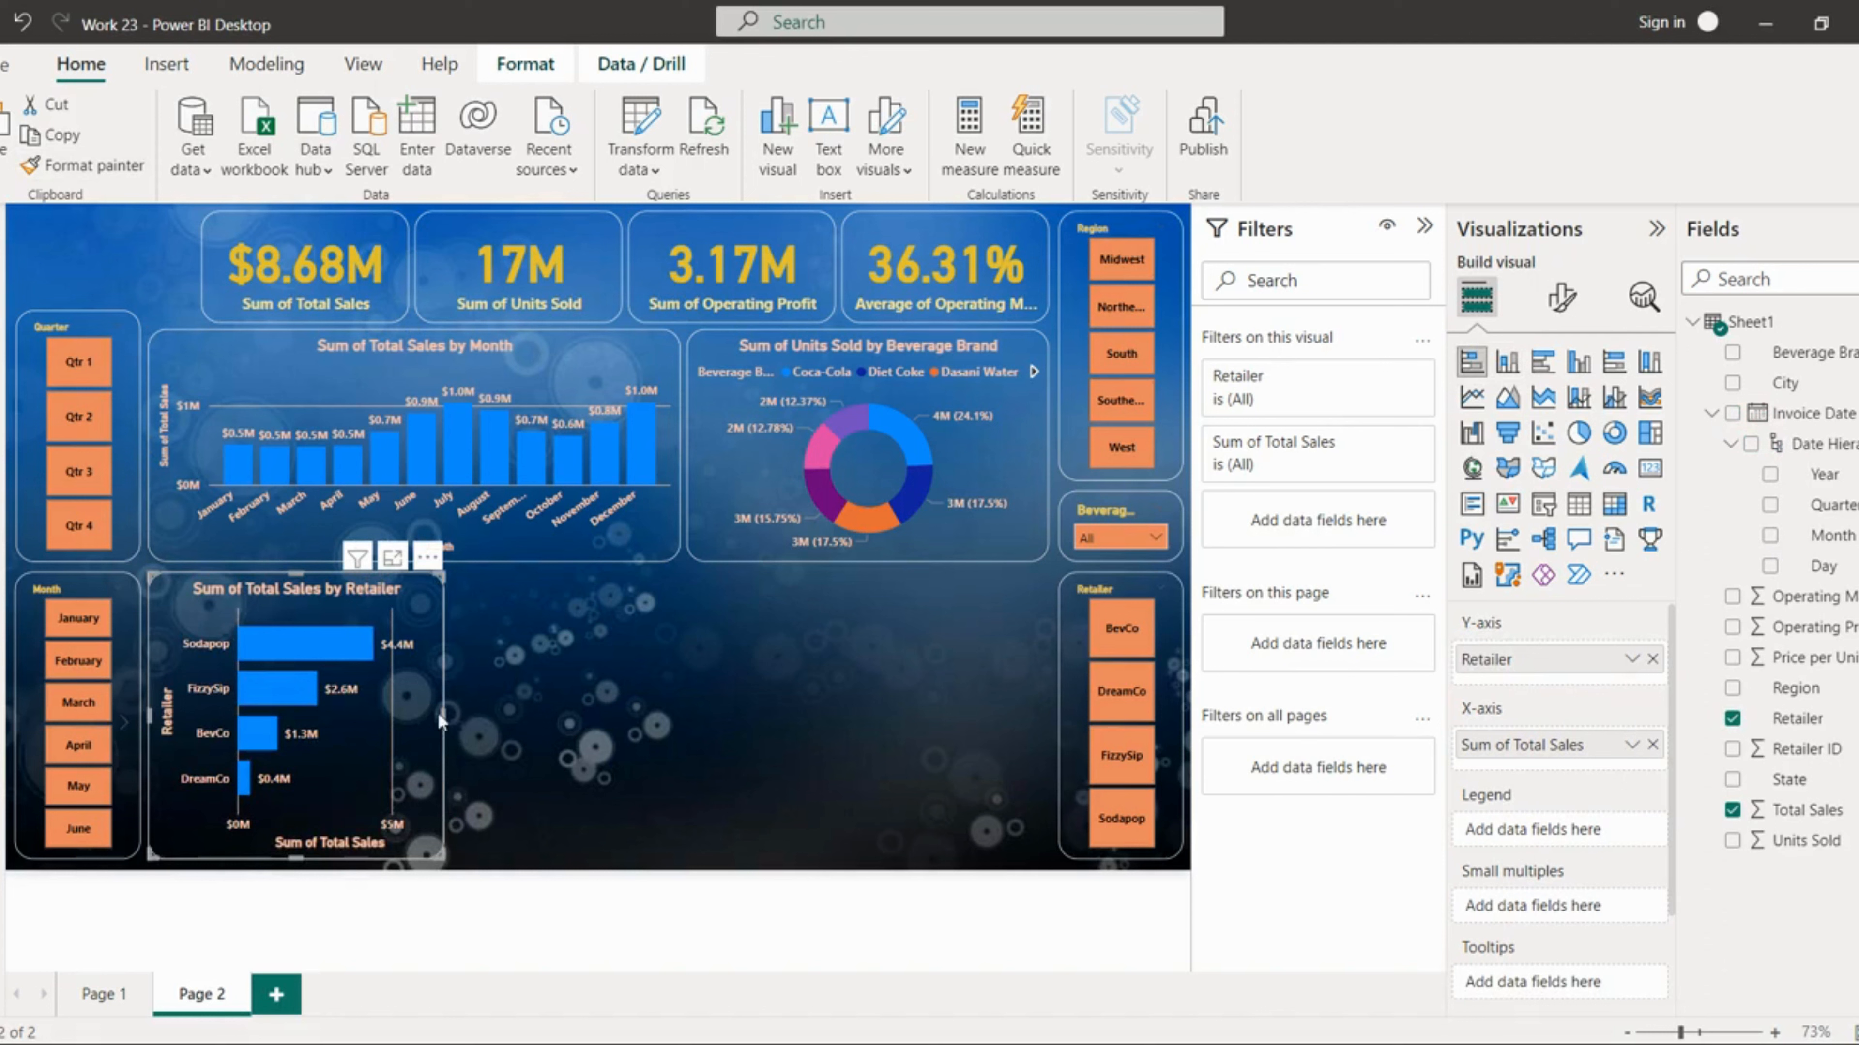
drag(441, 716, 407, 718)
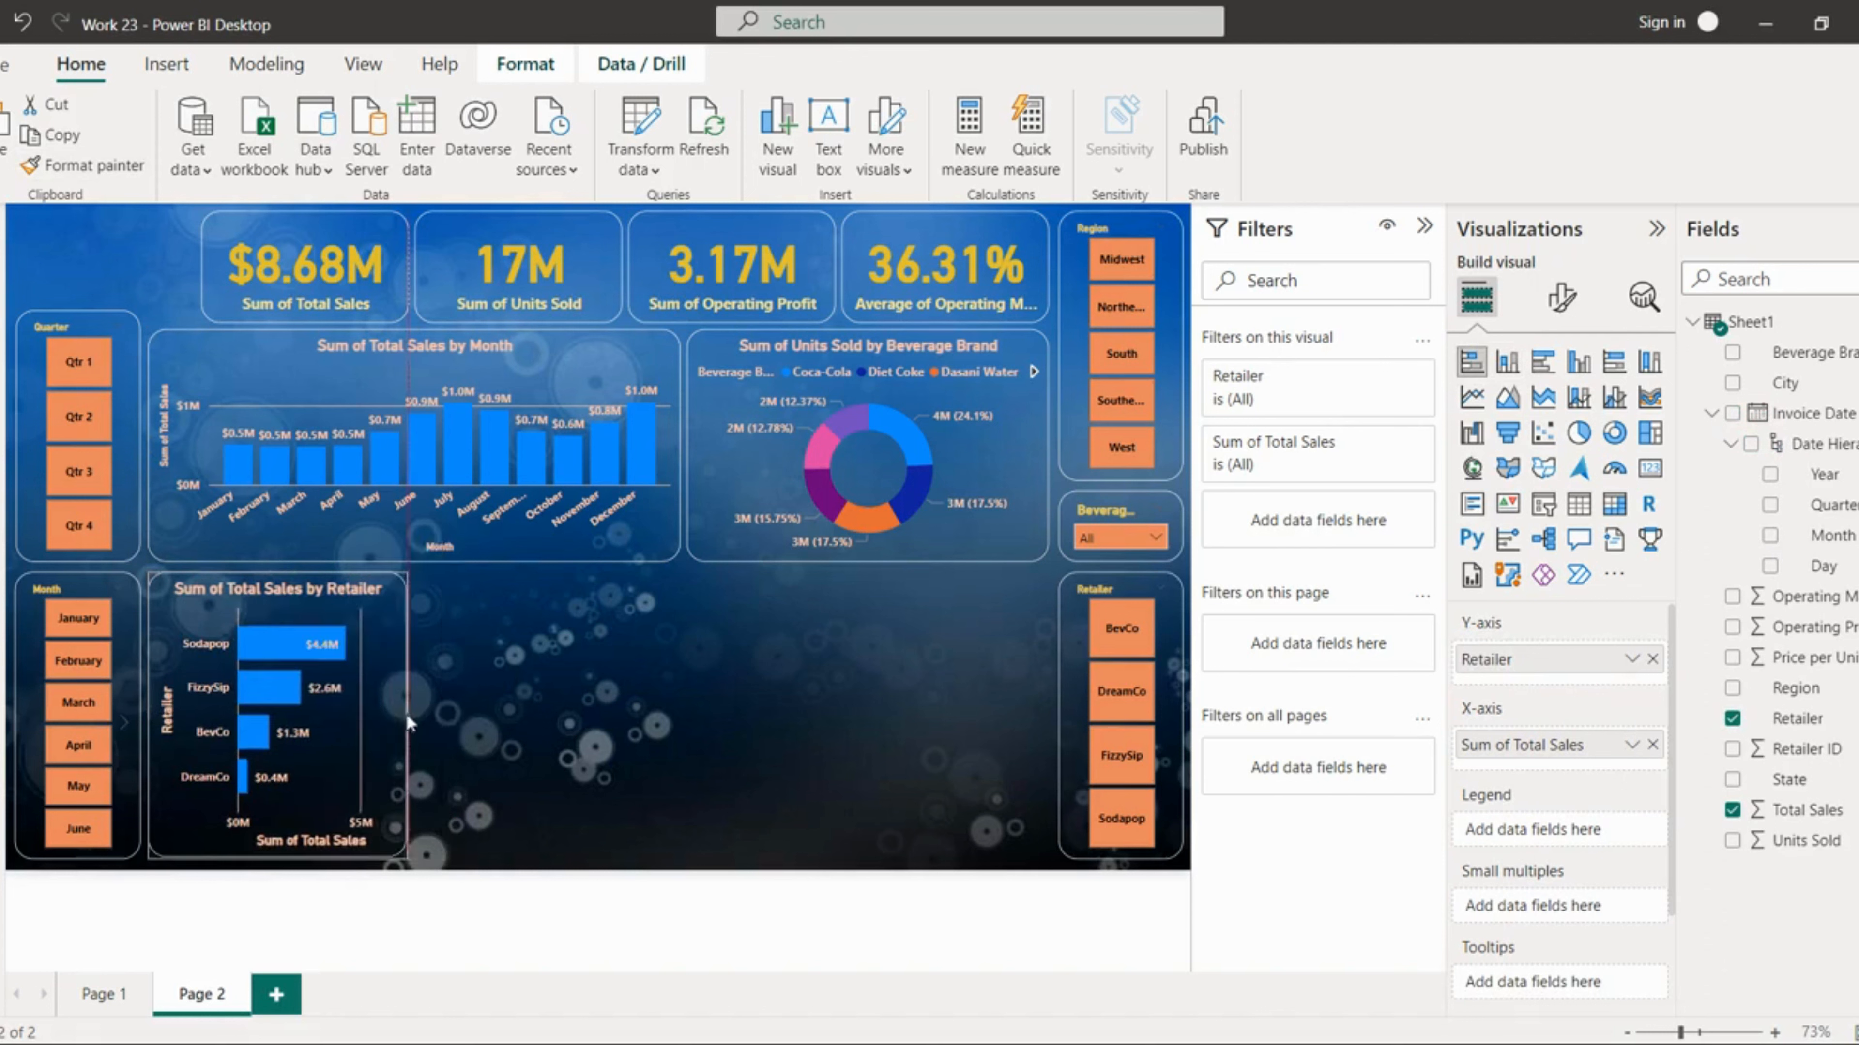
click(471, 709)
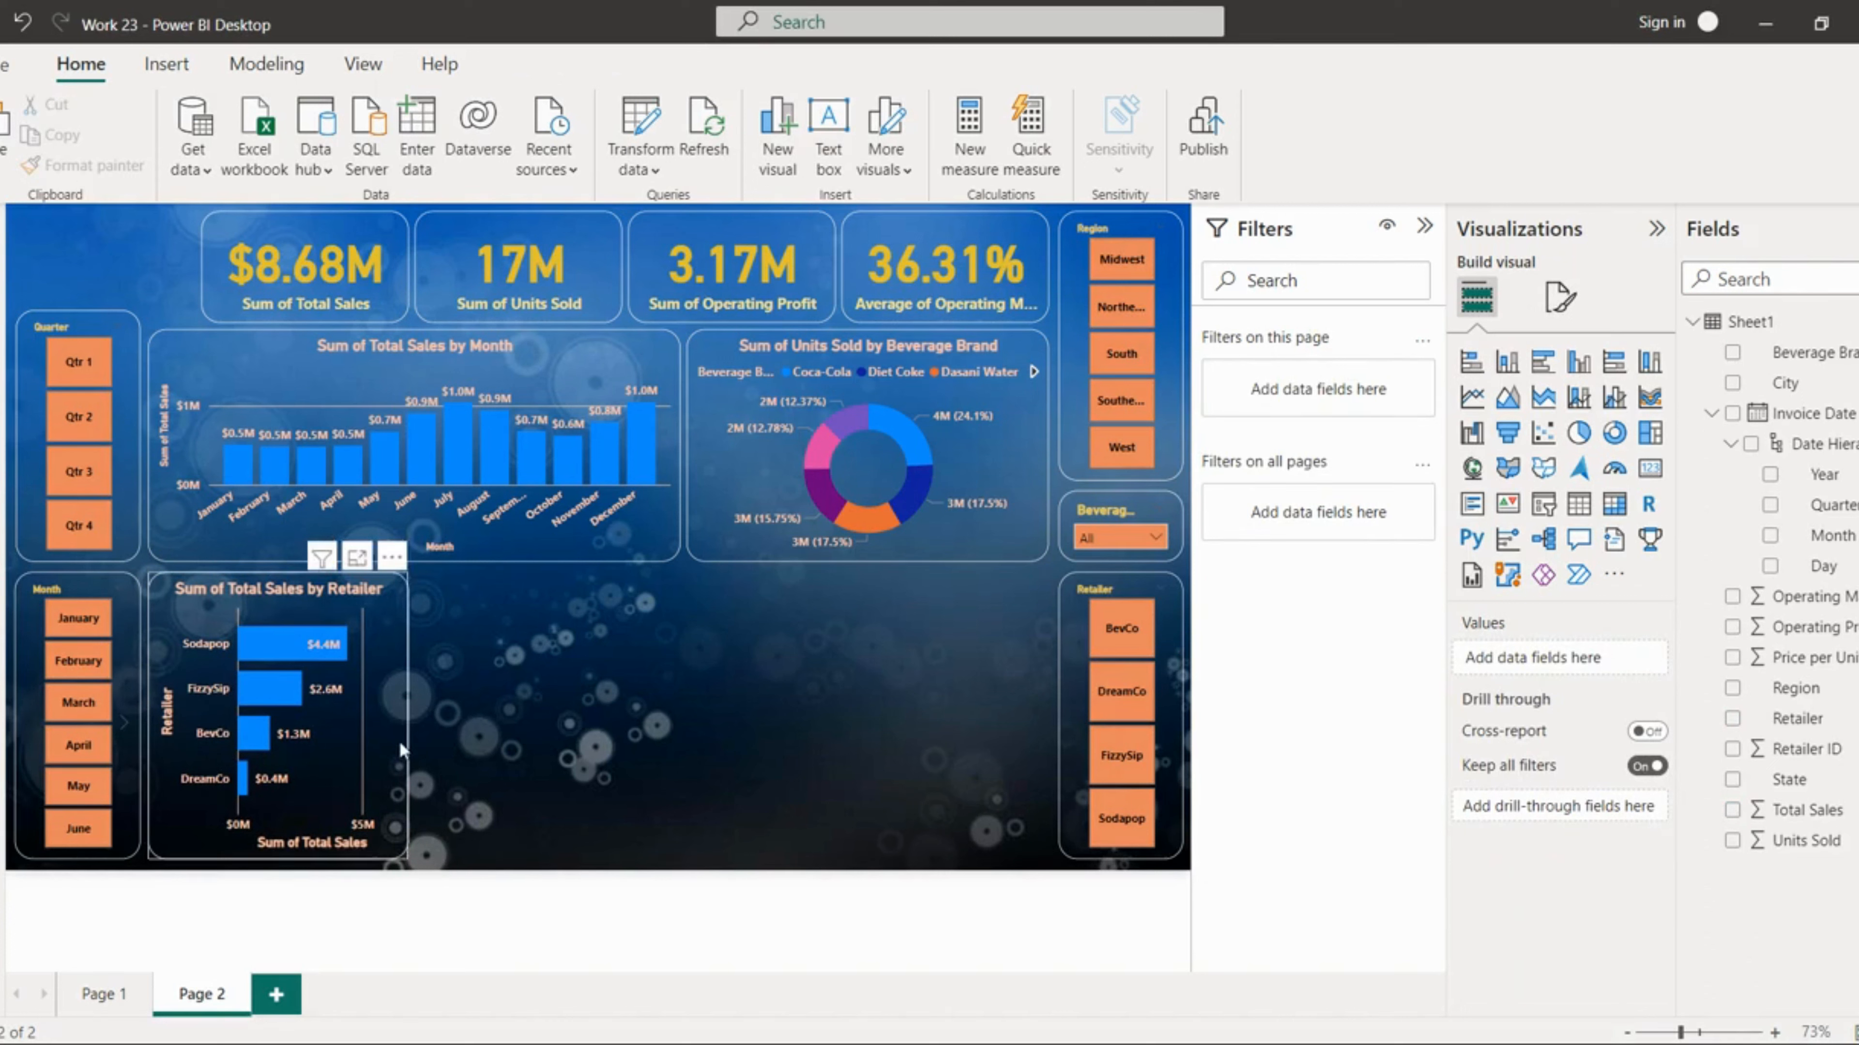
Step: Insert a treemap and copy the bar chart's formatting onto it with Format painter
click(1655, 438)
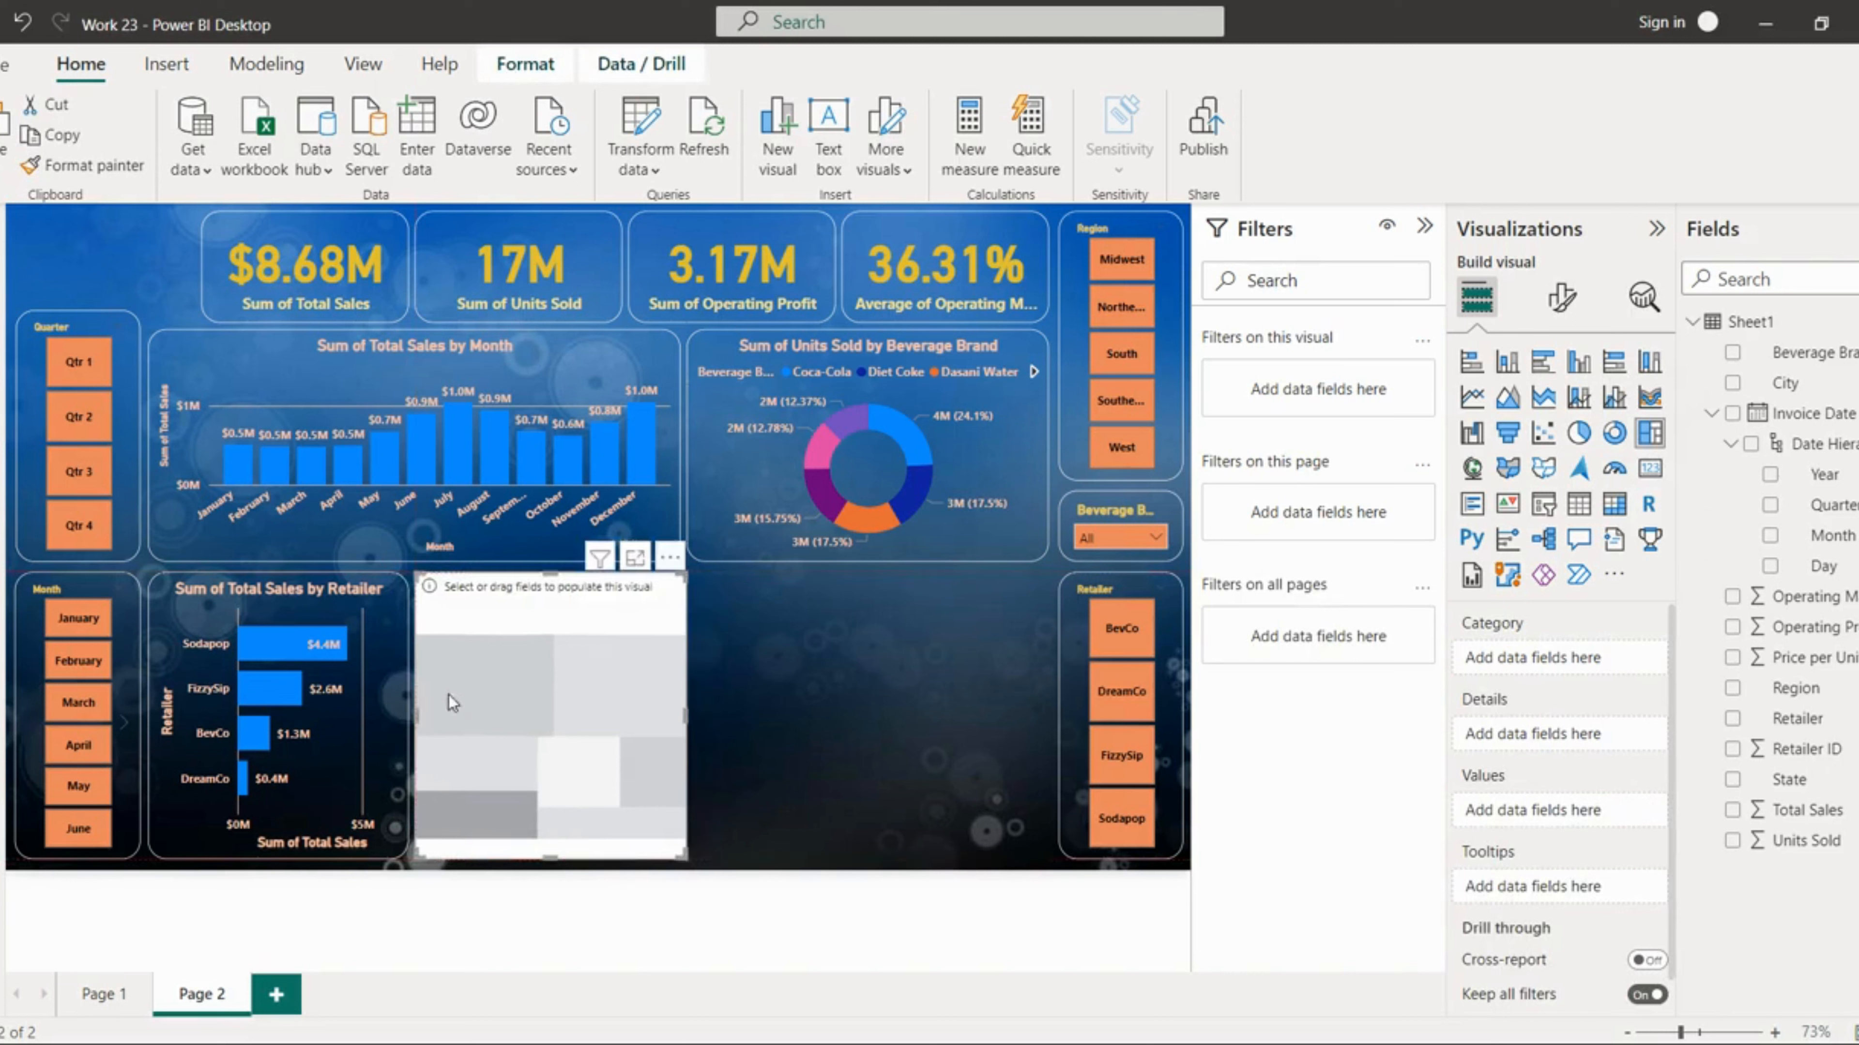
click(382, 674)
click(85, 166)
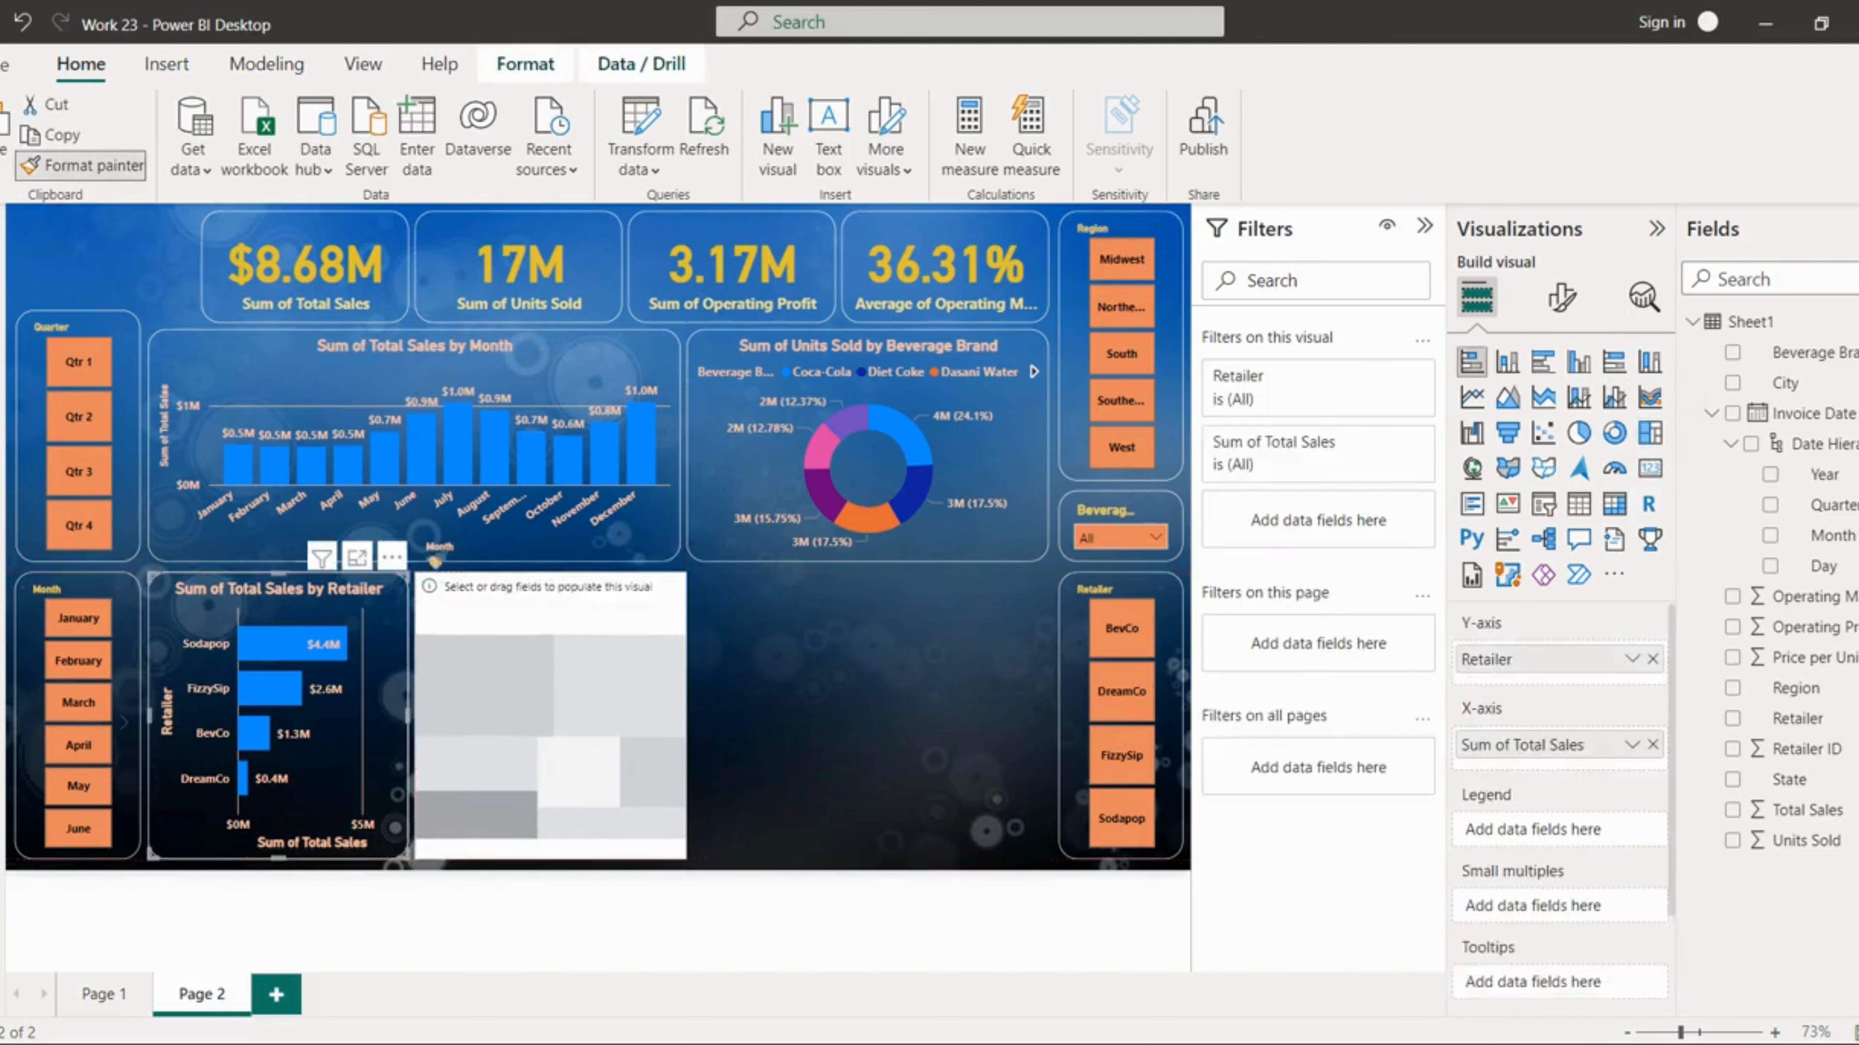
click(469, 625)
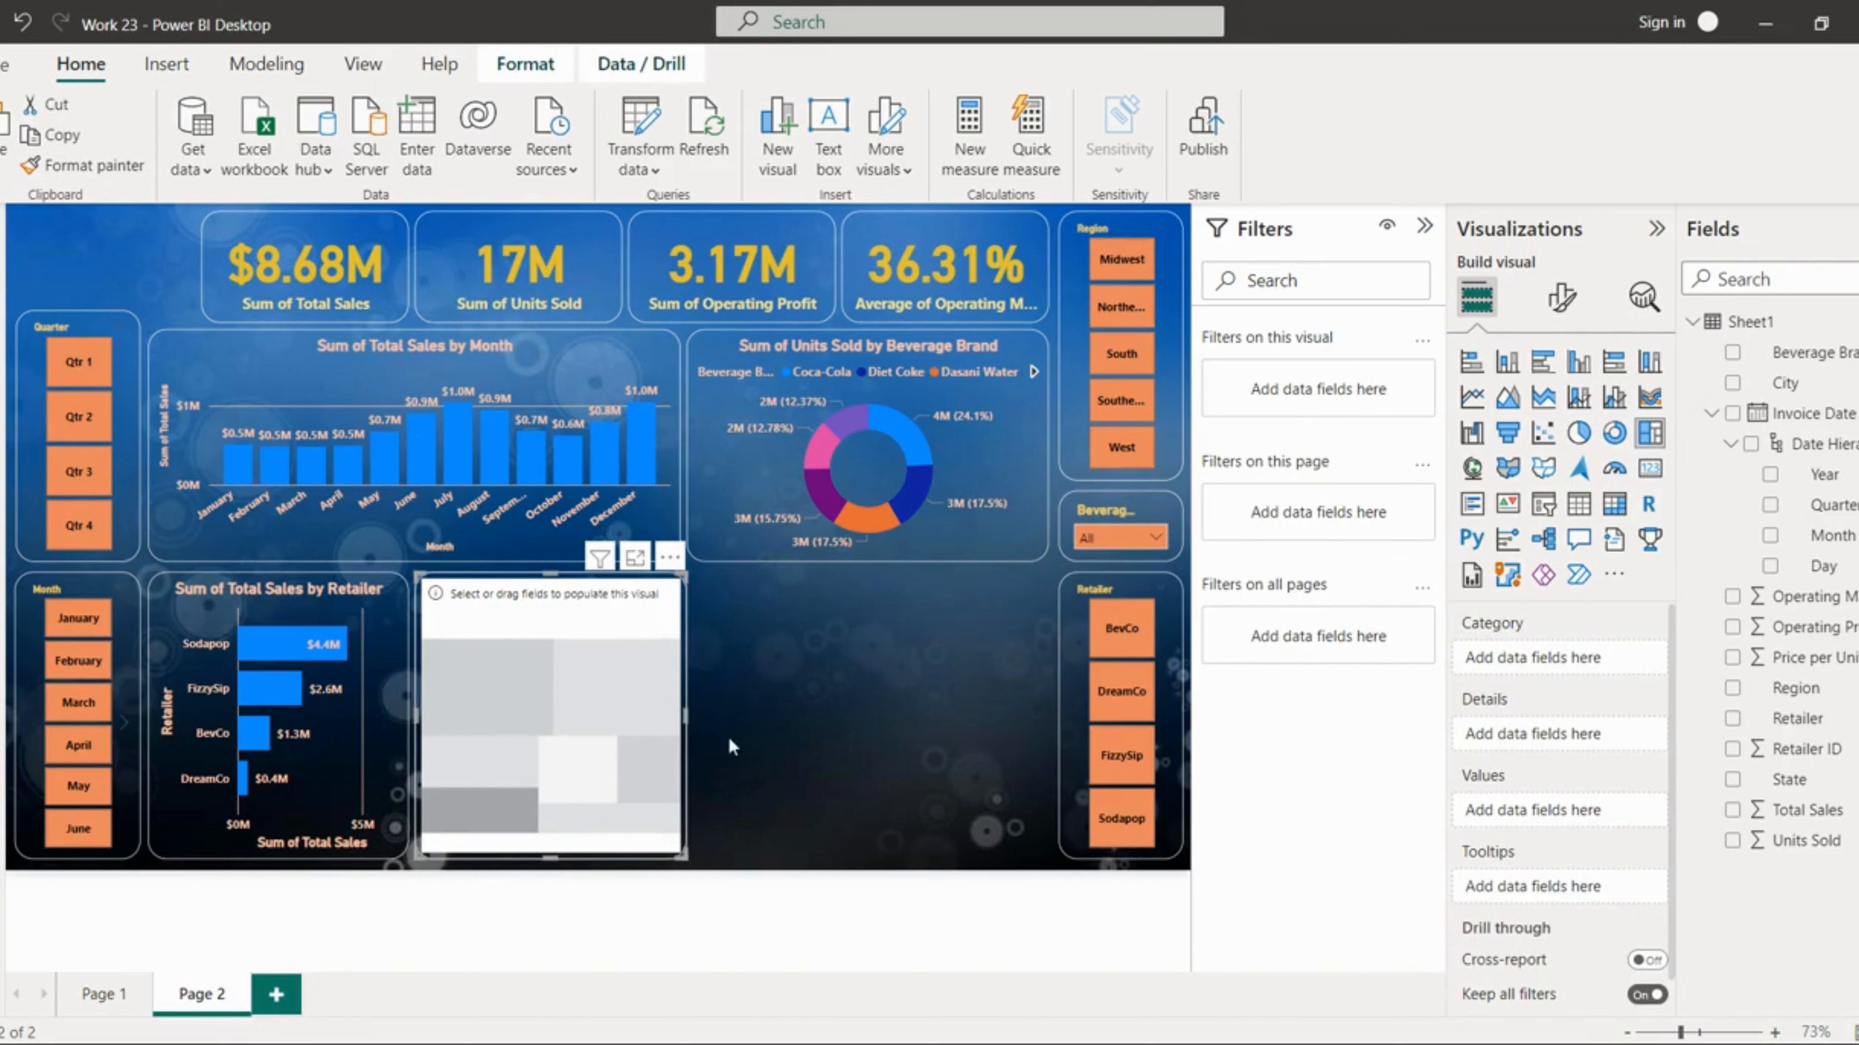
Step: Move the treemap next to the Retailer slicer and plot Units Sold by City in it
drag(644, 723, 987, 708)
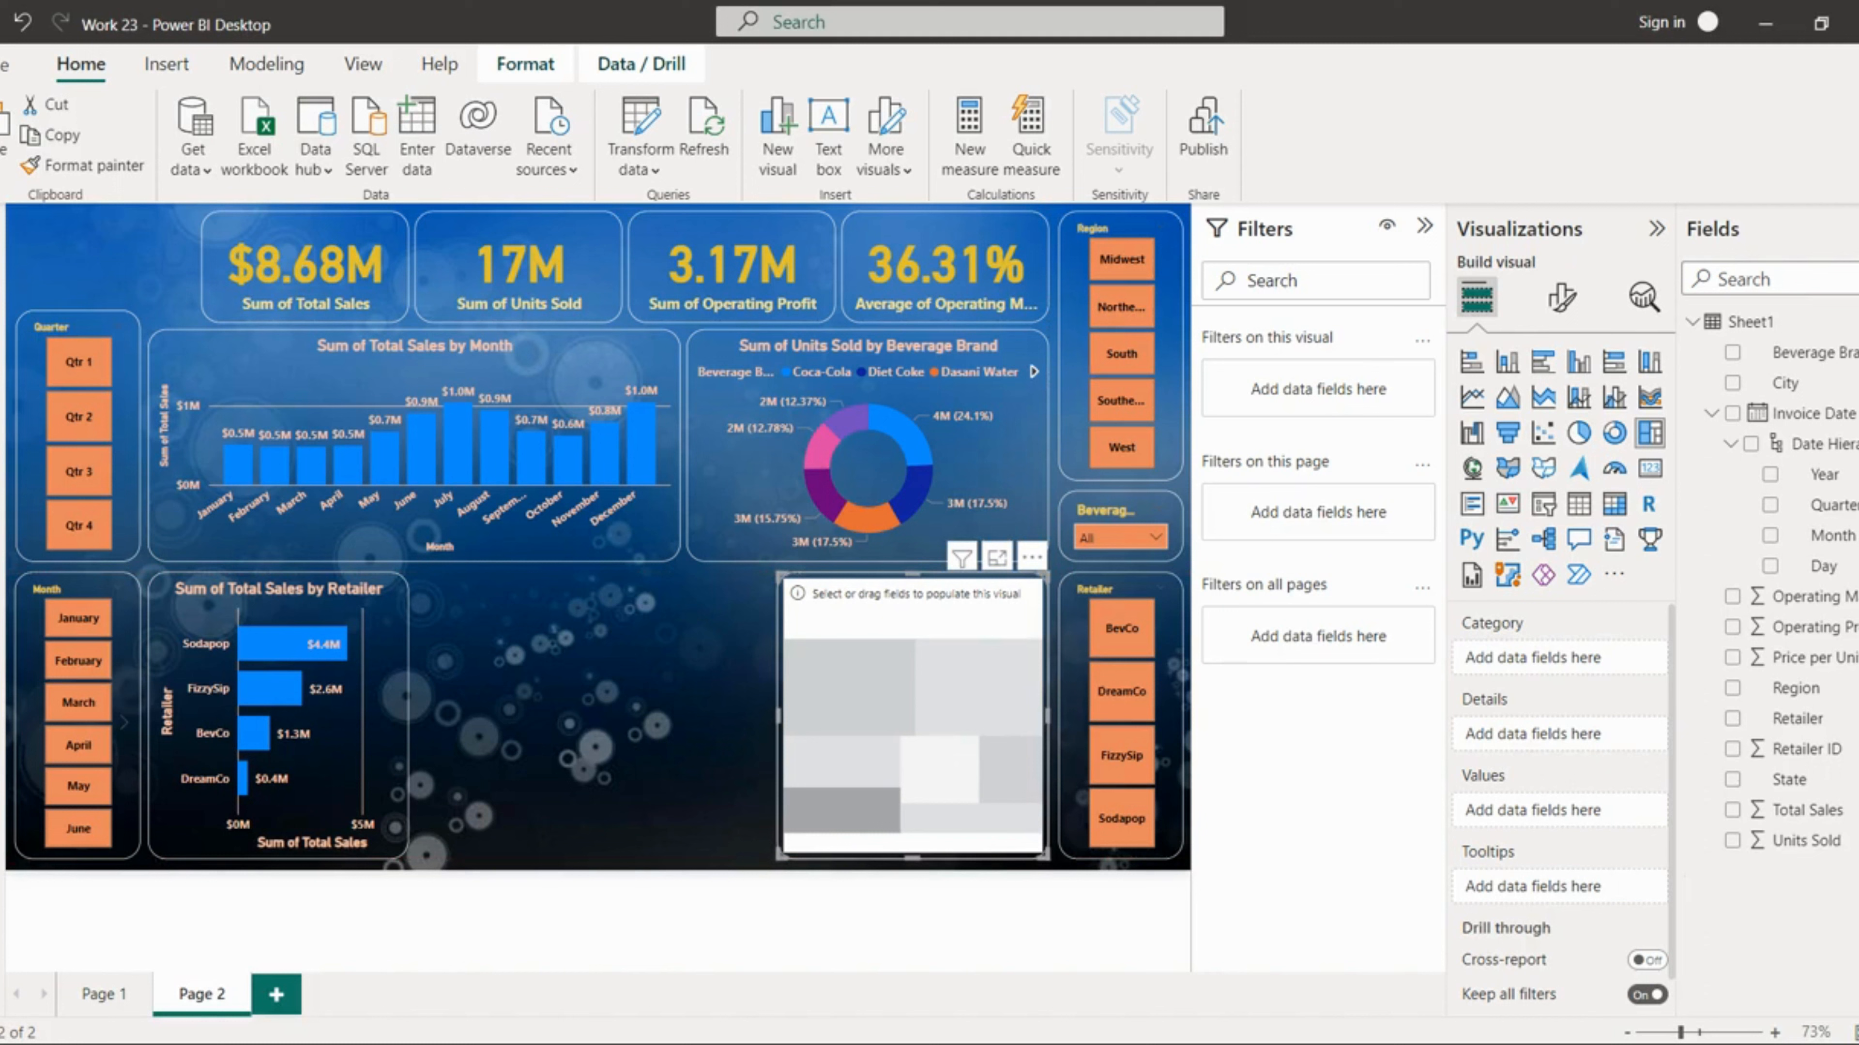
drag(1820, 847, 1650, 777)
drag(1785, 383, 1568, 661)
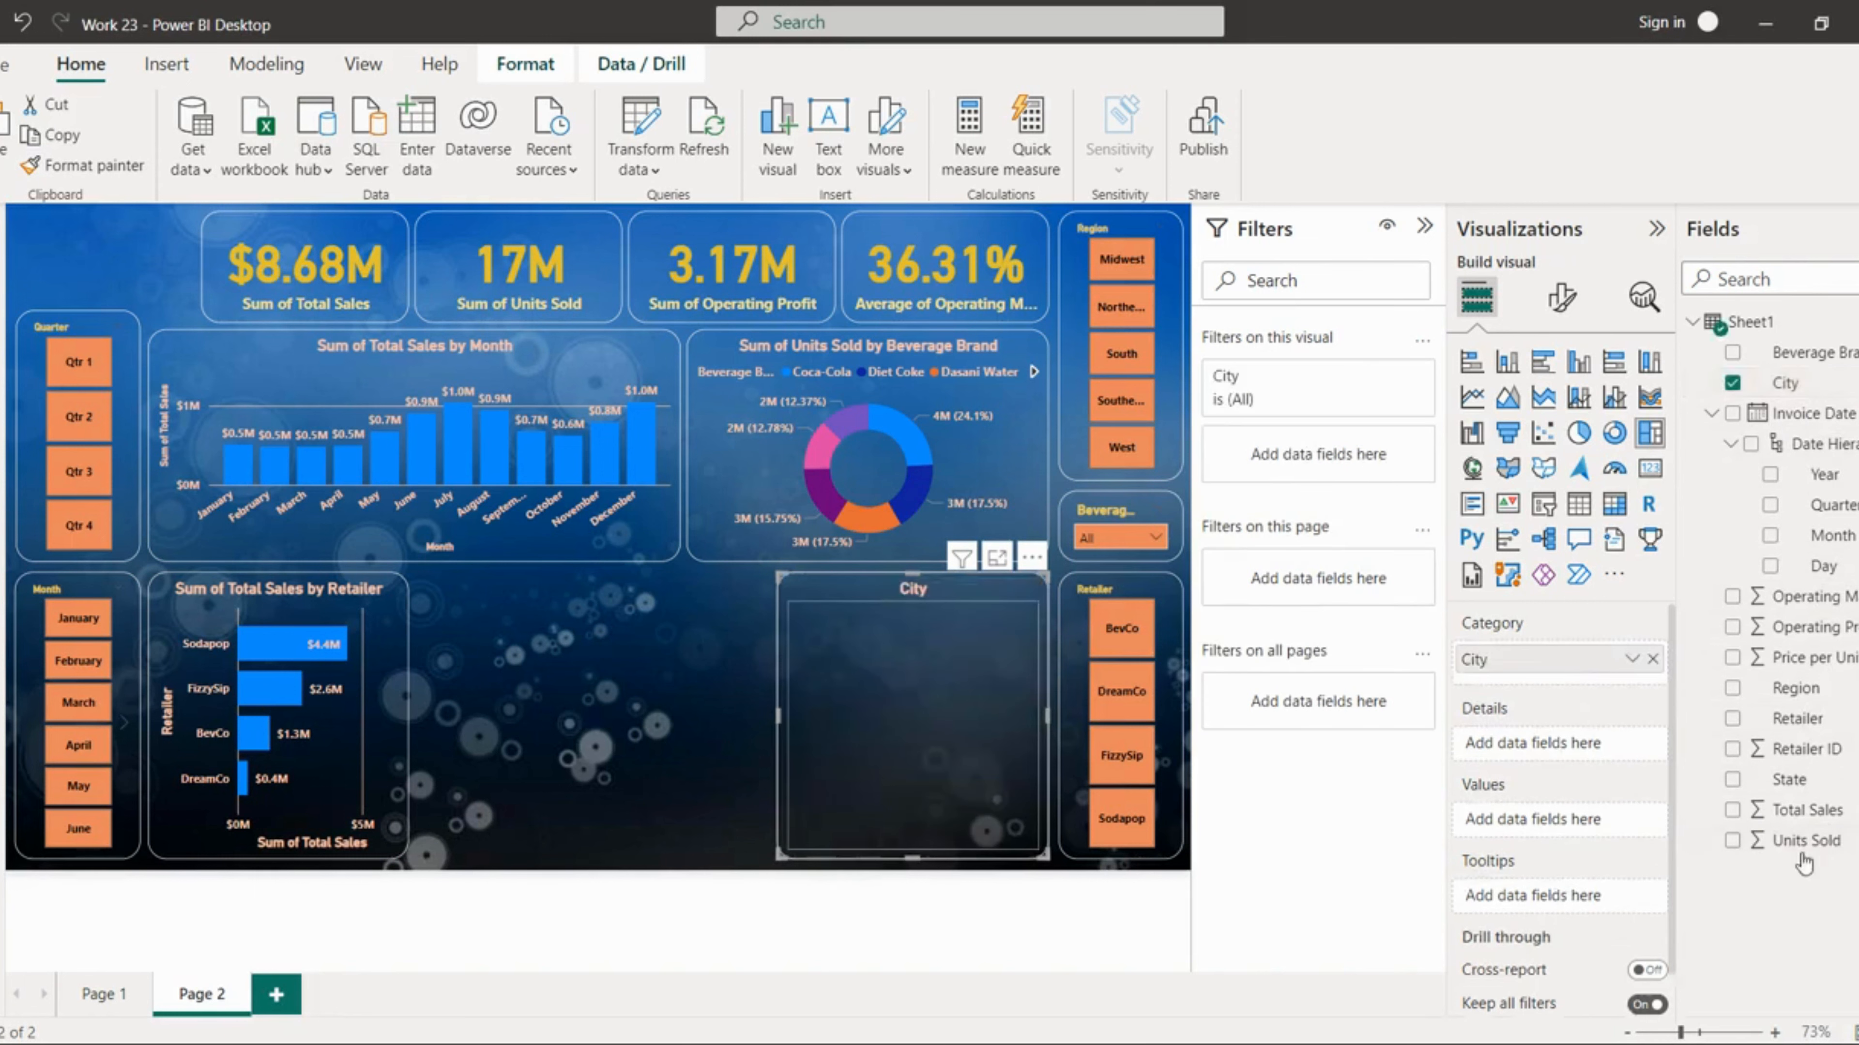
drag(1796, 842, 1573, 824)
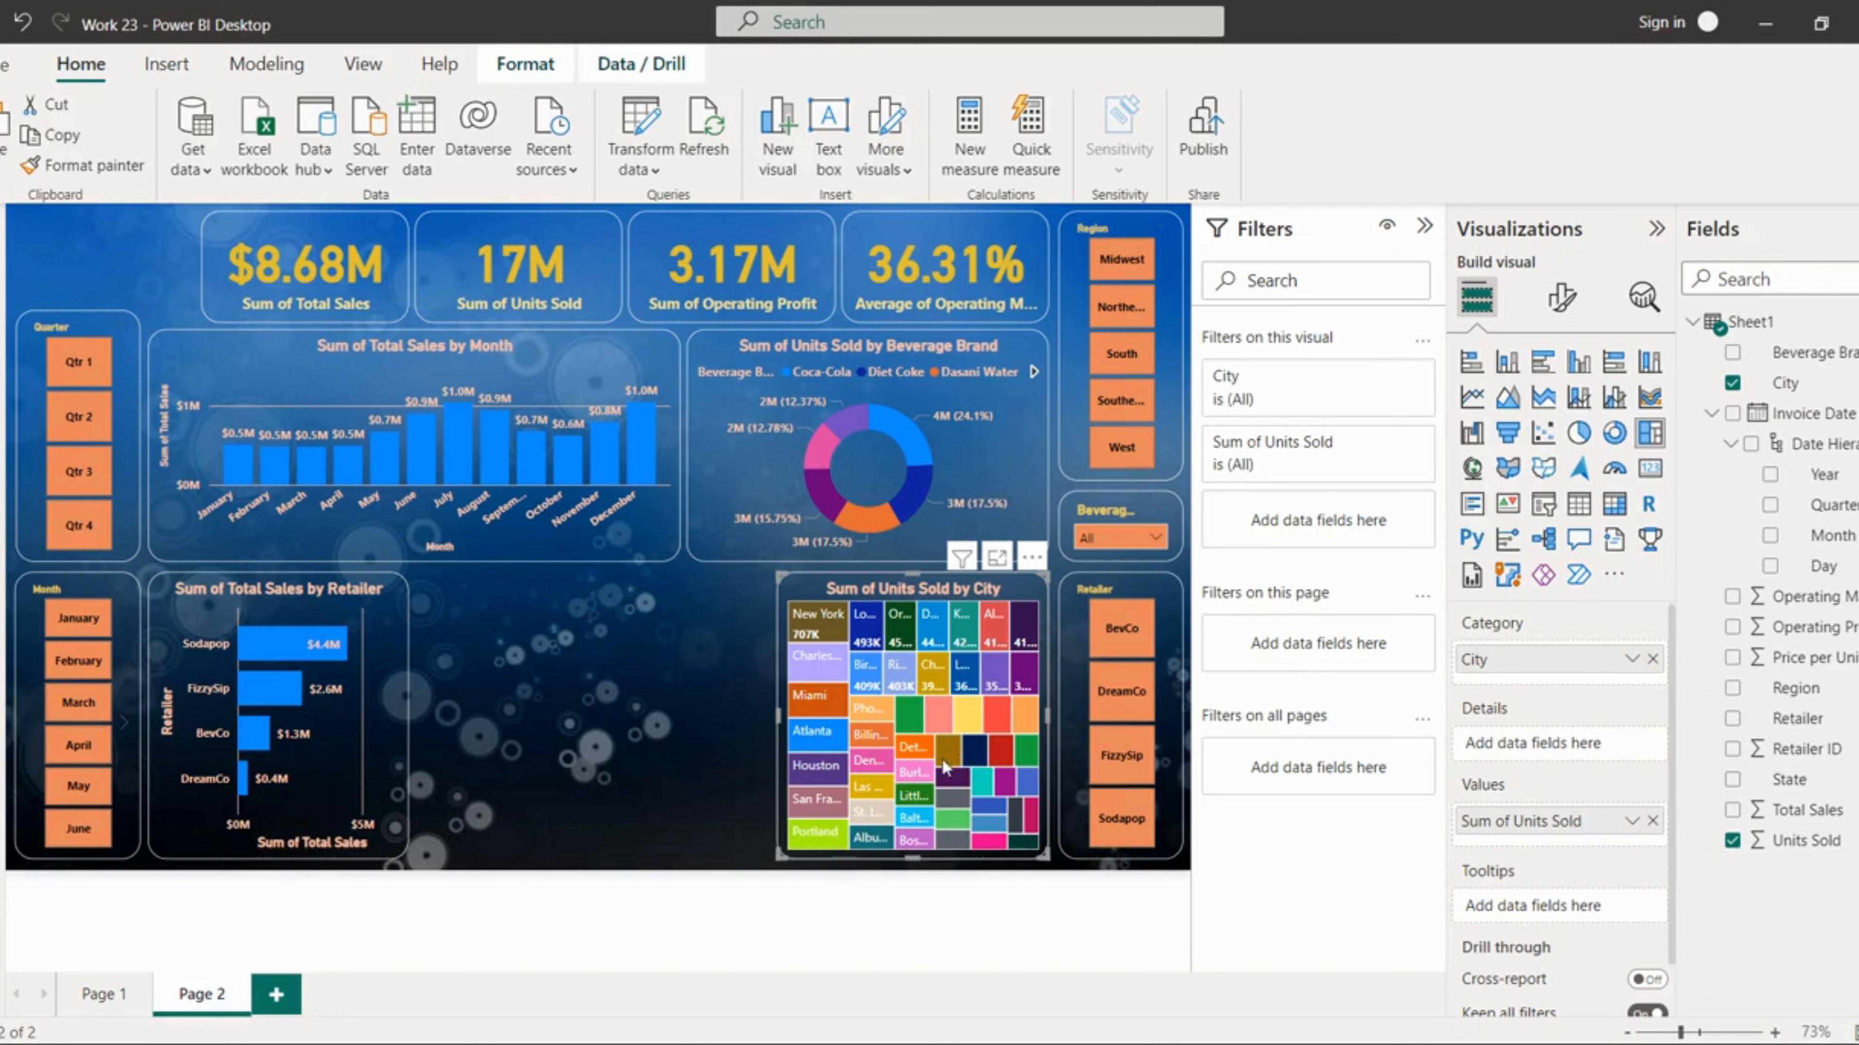
Step: Filter the treemap's City field to show only the top 10 cities by Sum of Units Sold
mouse_move(943, 767)
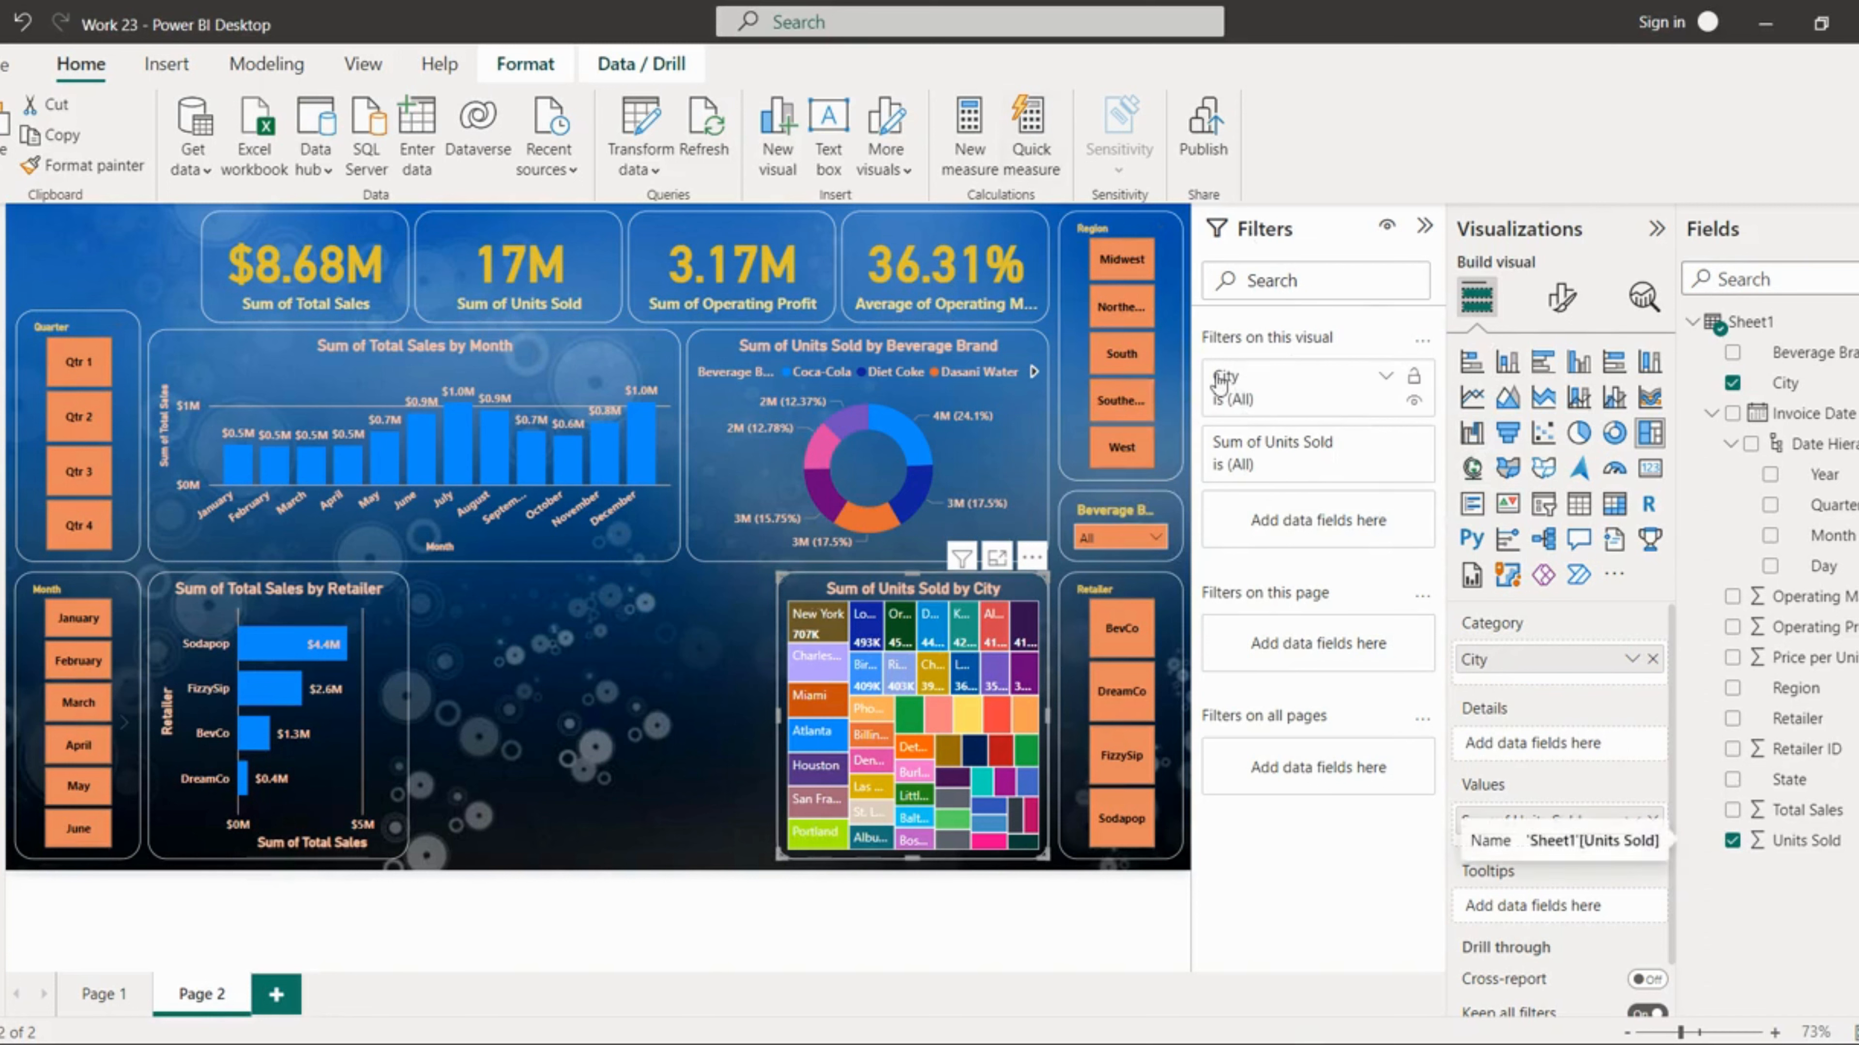
click(1386, 378)
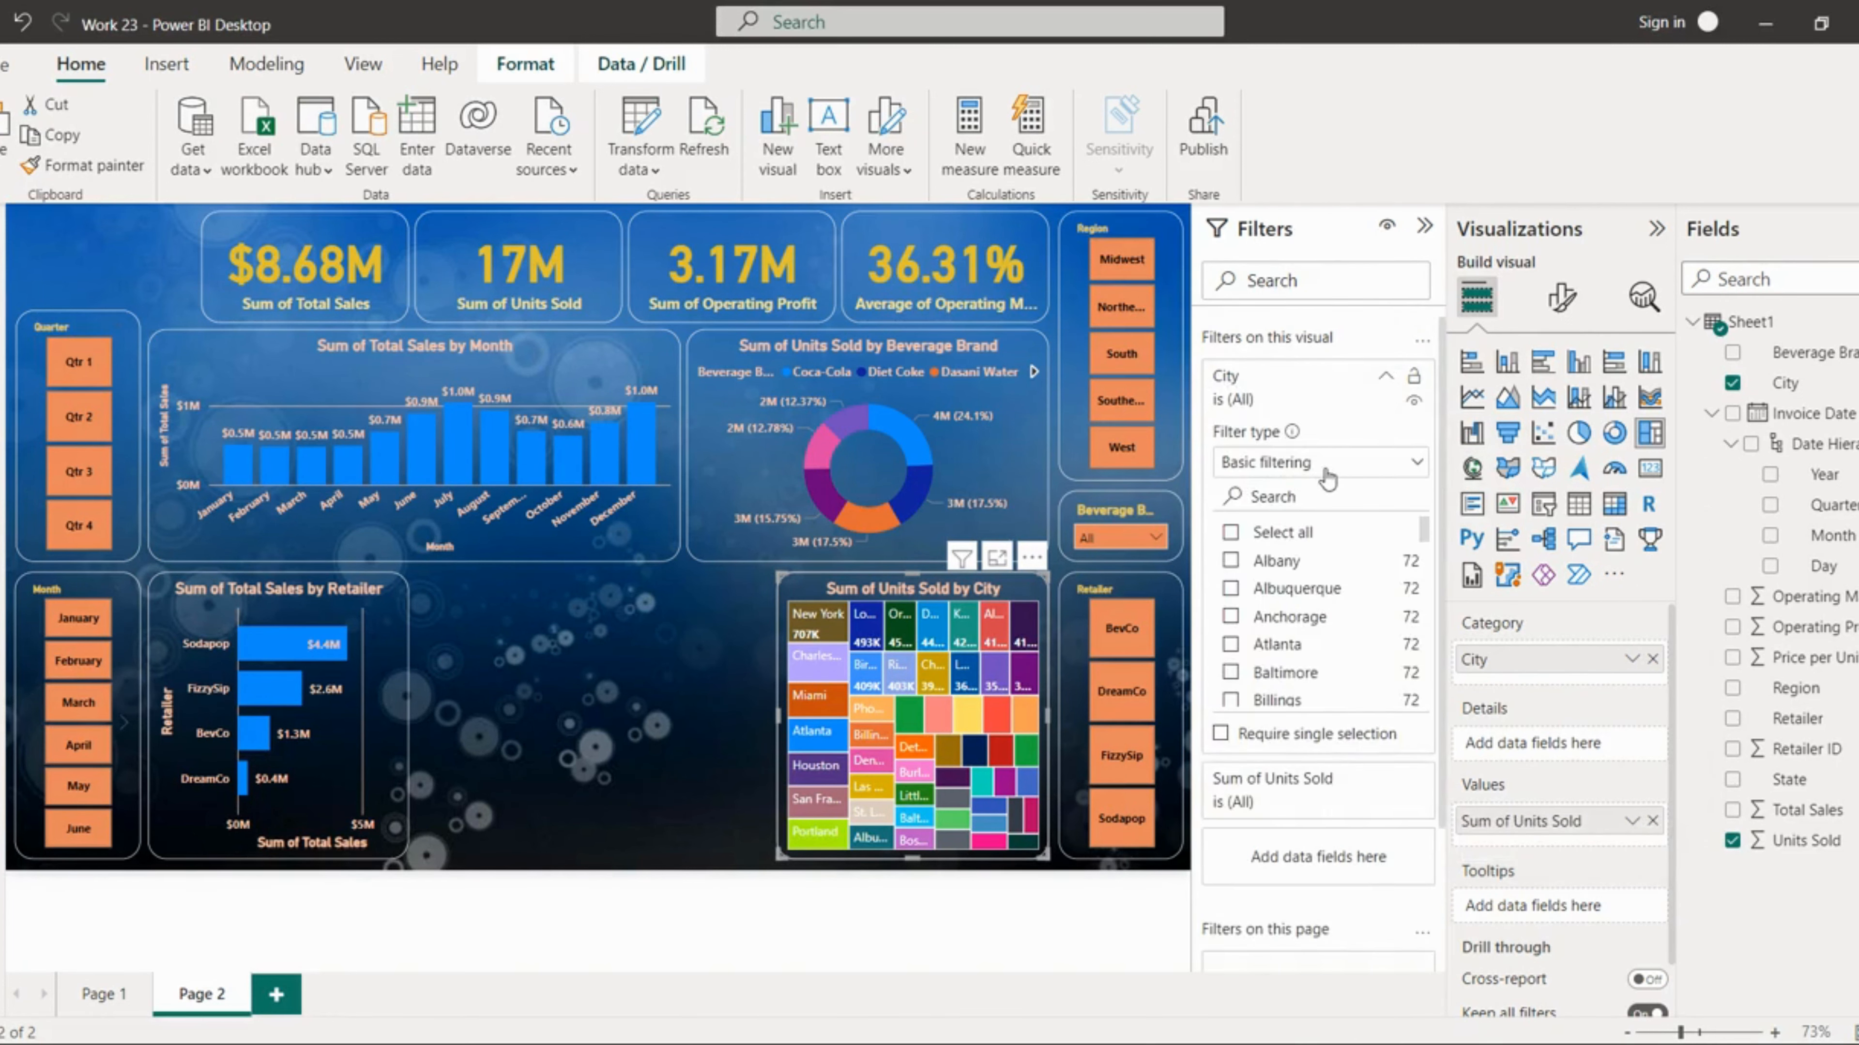
click(1325, 469)
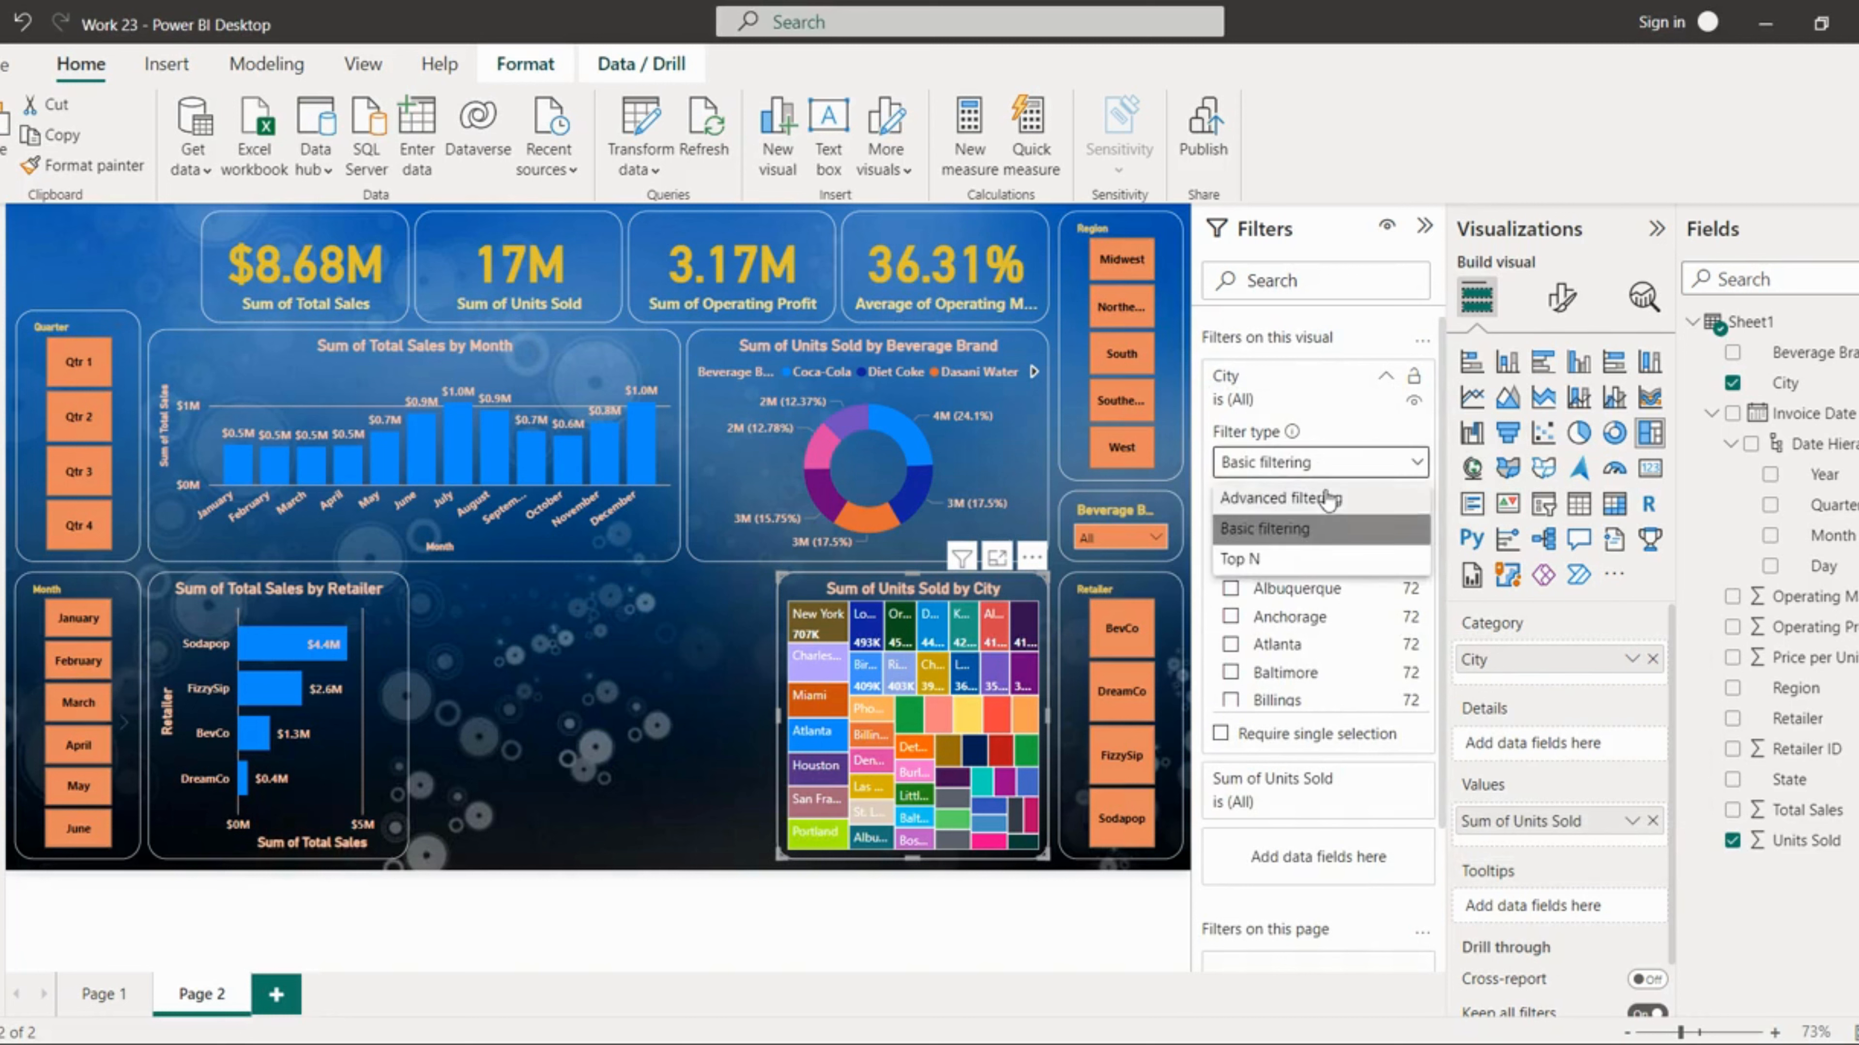
click(1275, 560)
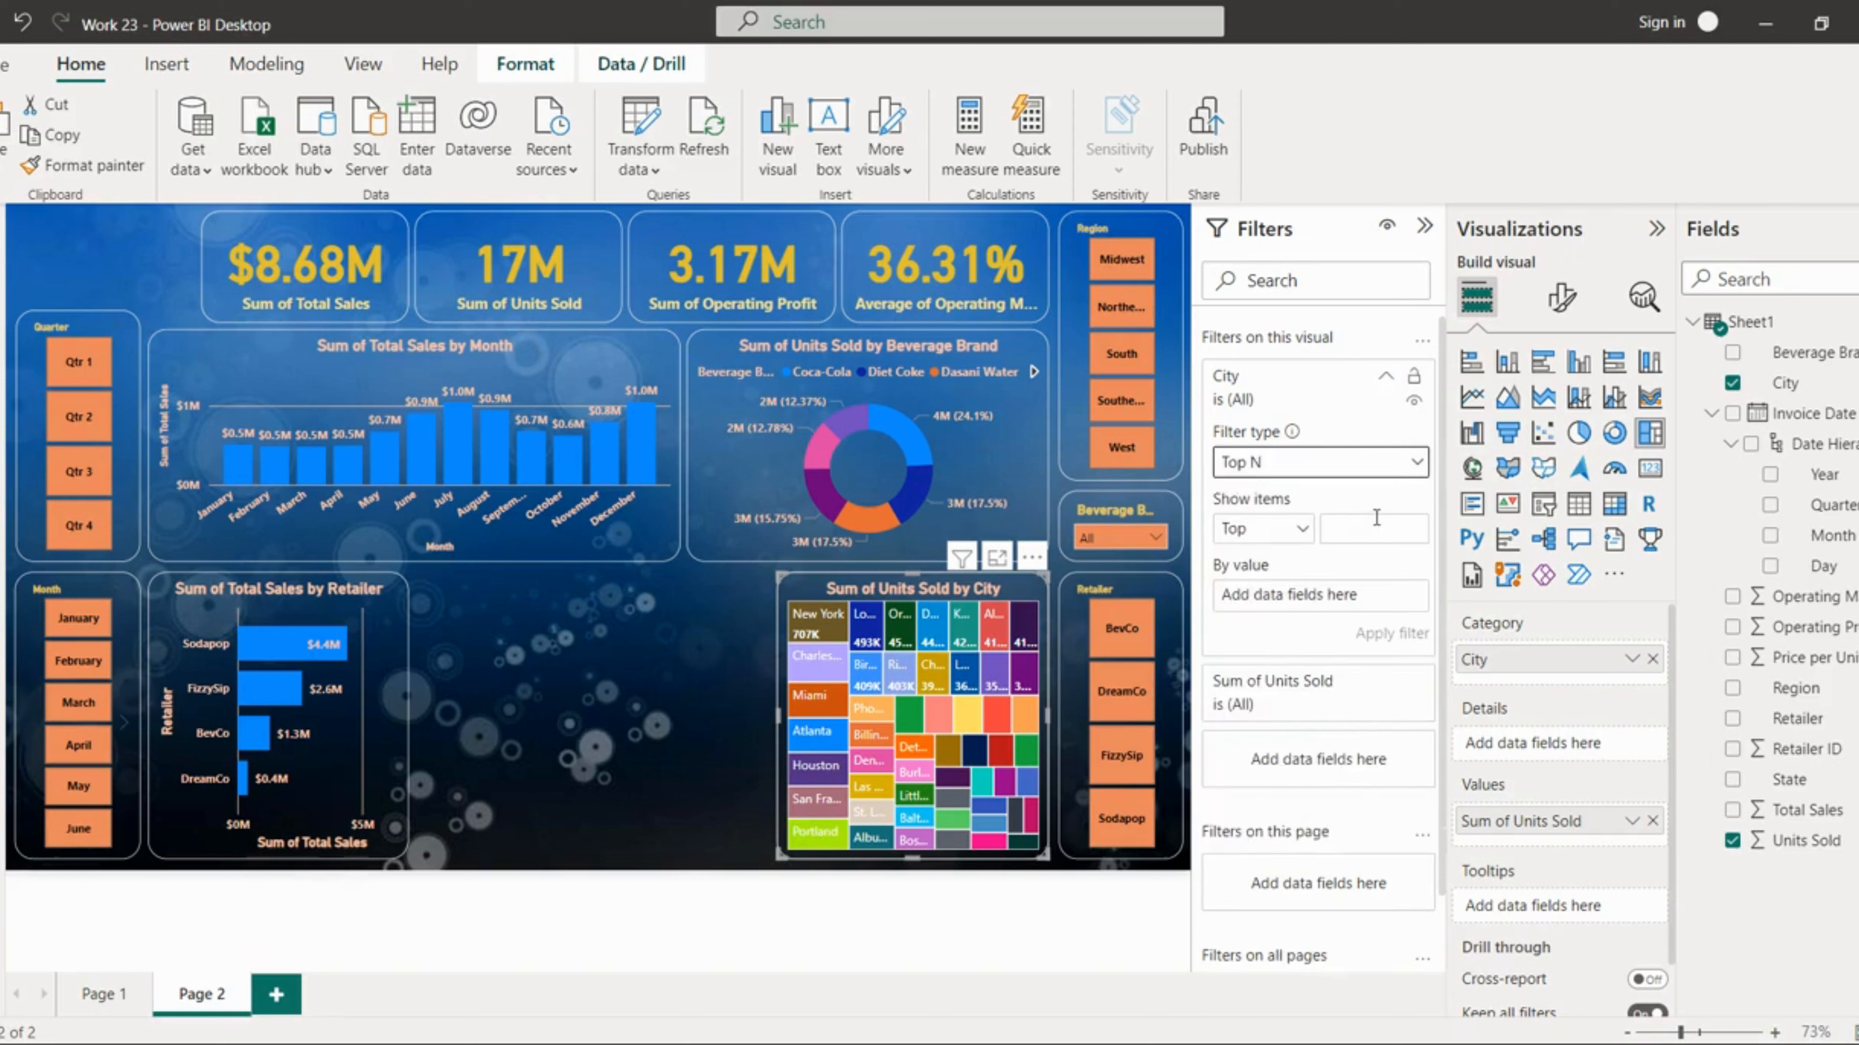
click(1377, 517)
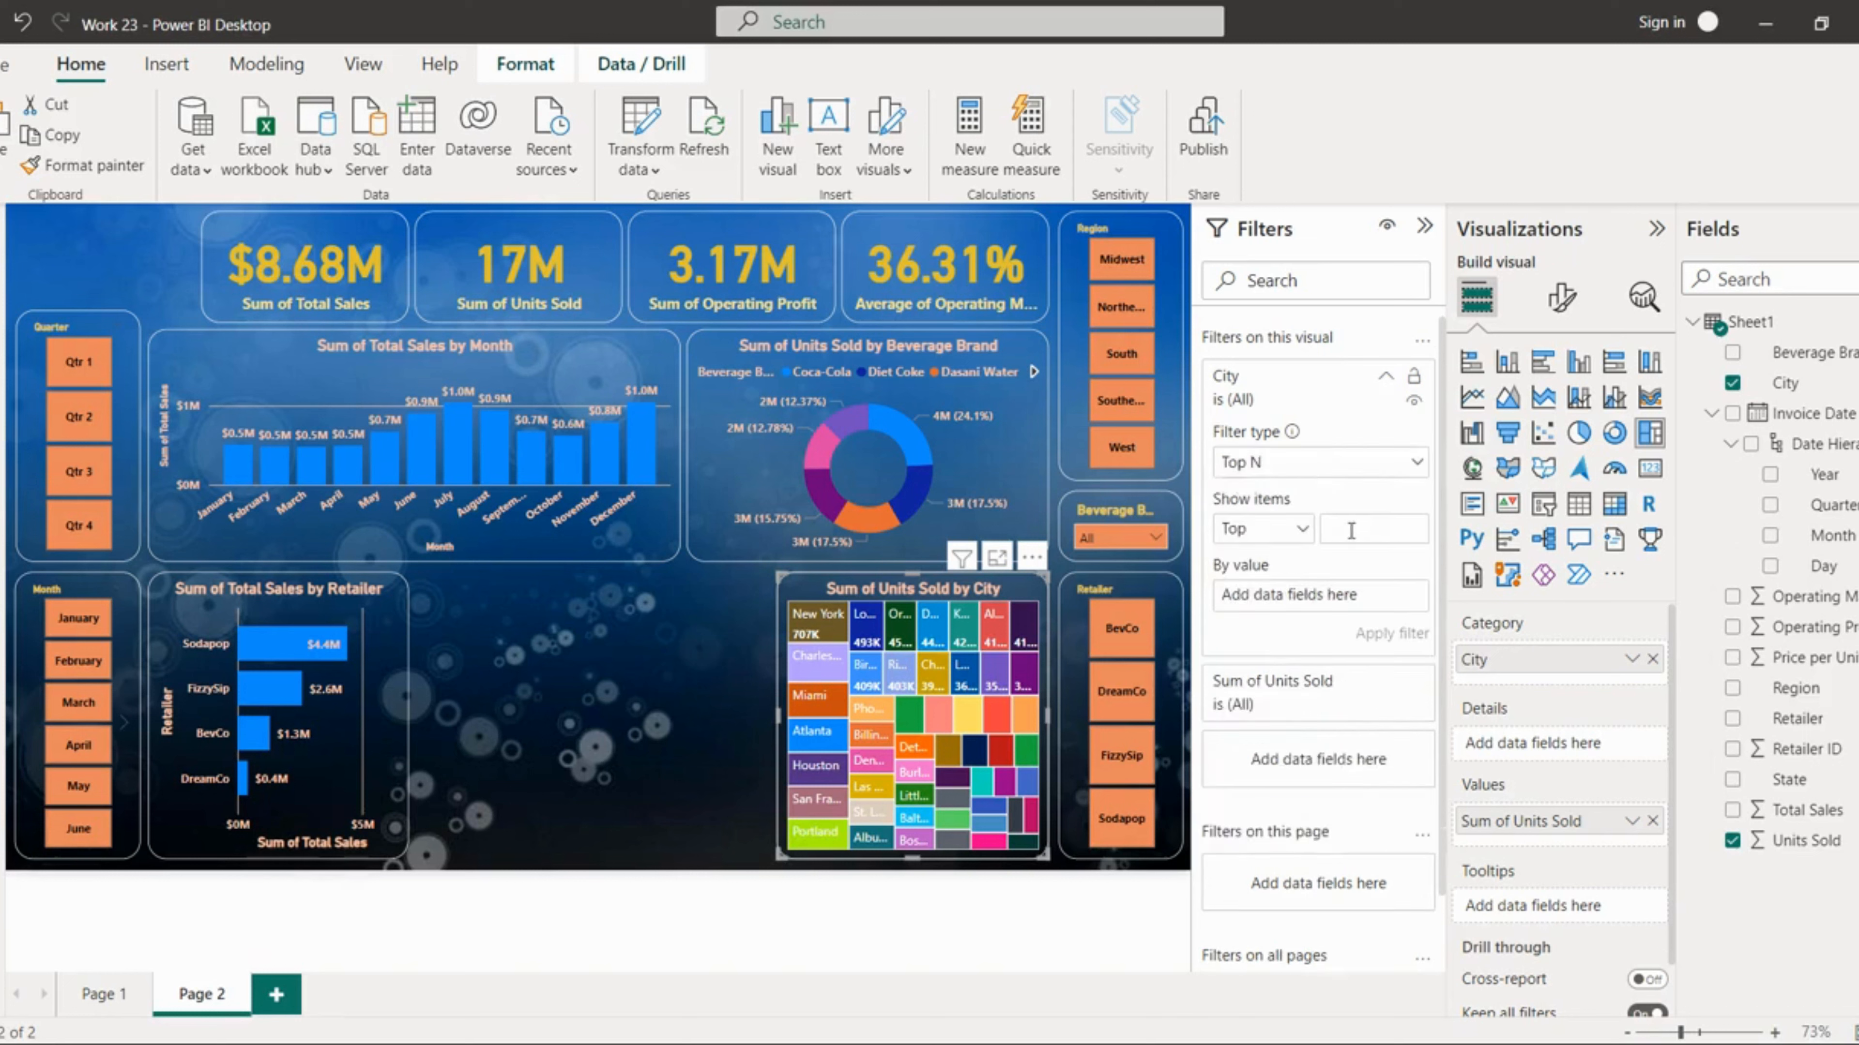
text(10)
drag(1804, 810, 1367, 595)
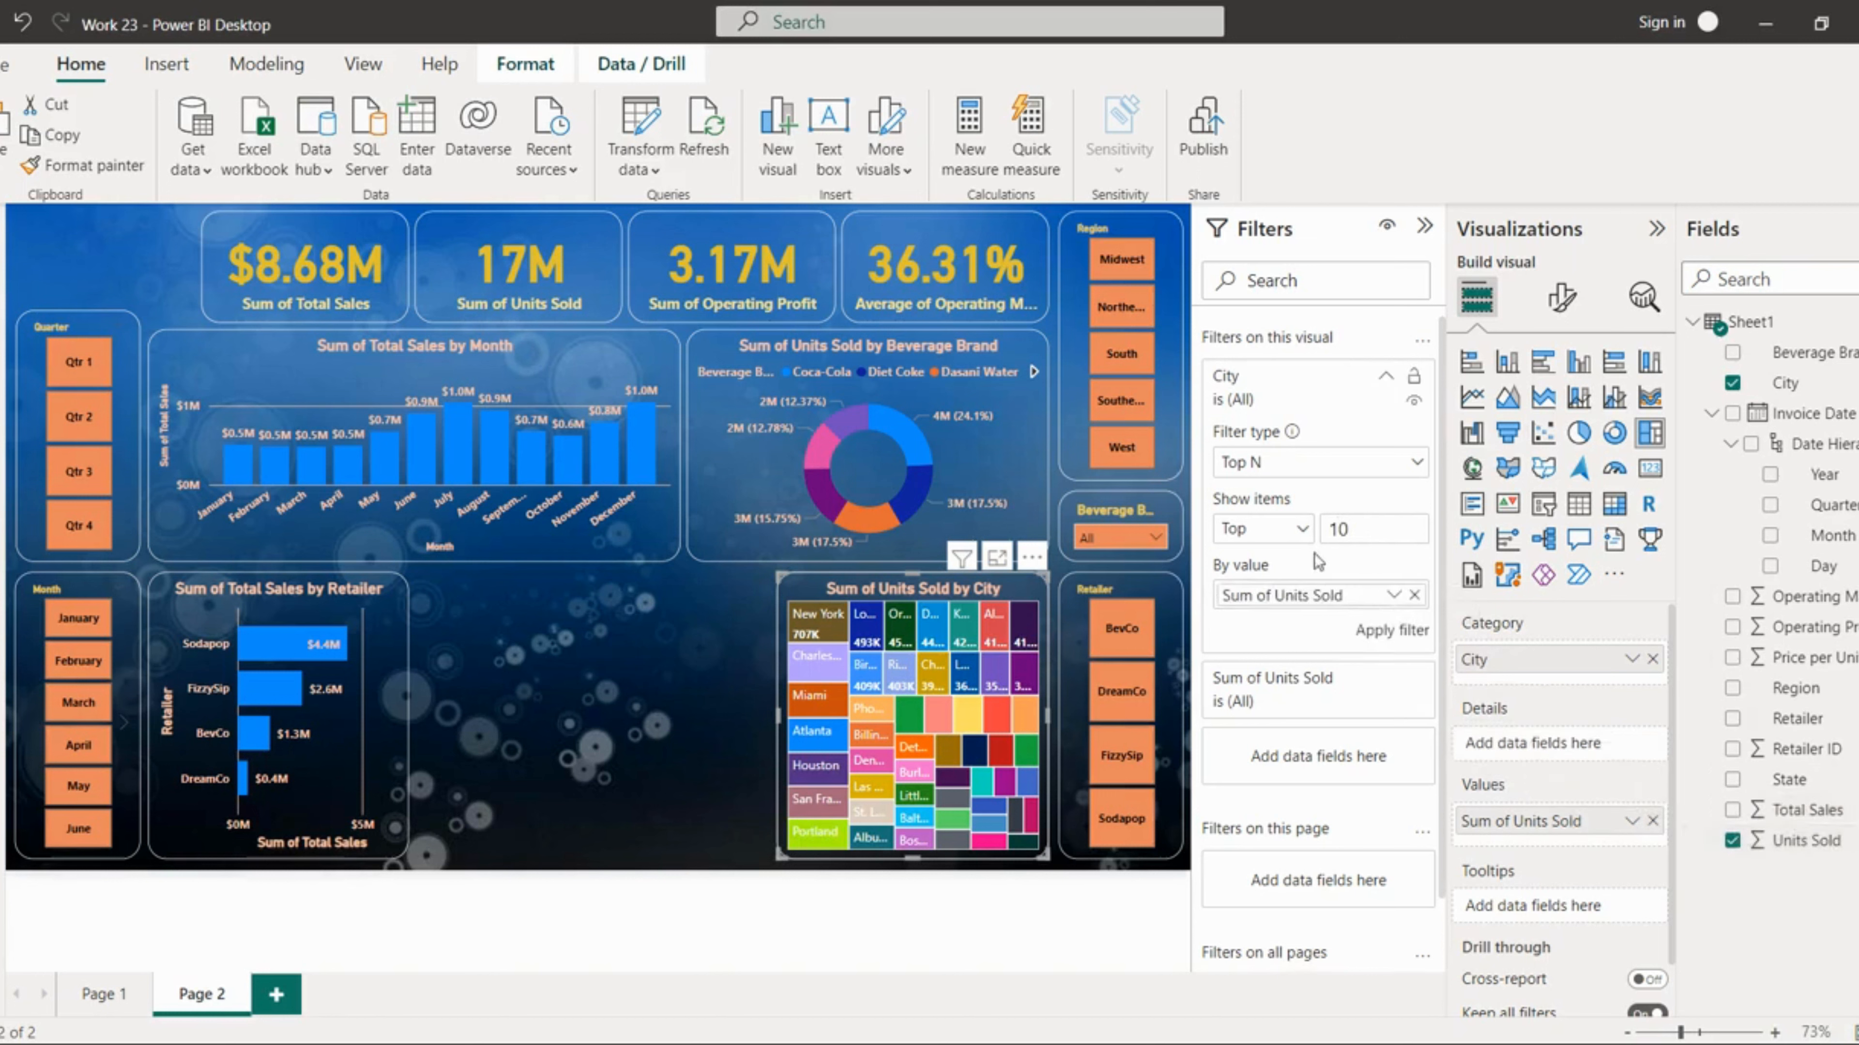
click(1399, 633)
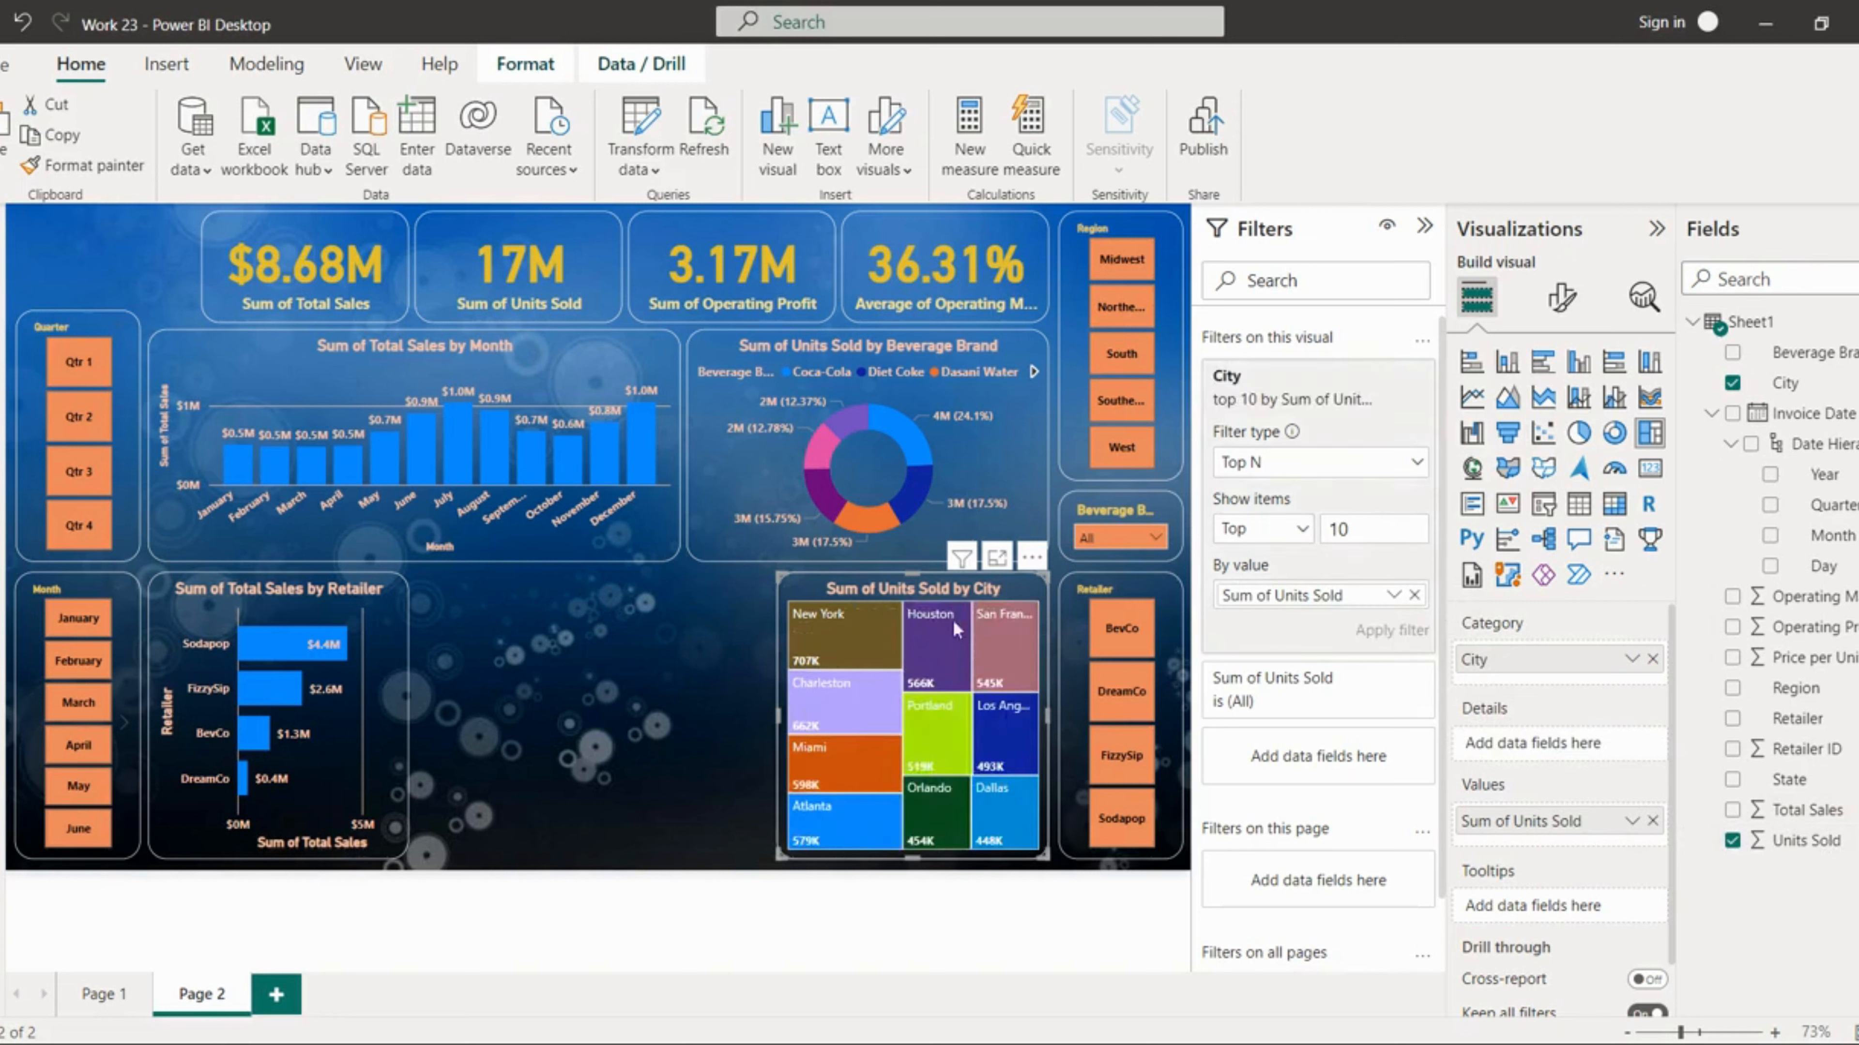
mouse_move(987, 696)
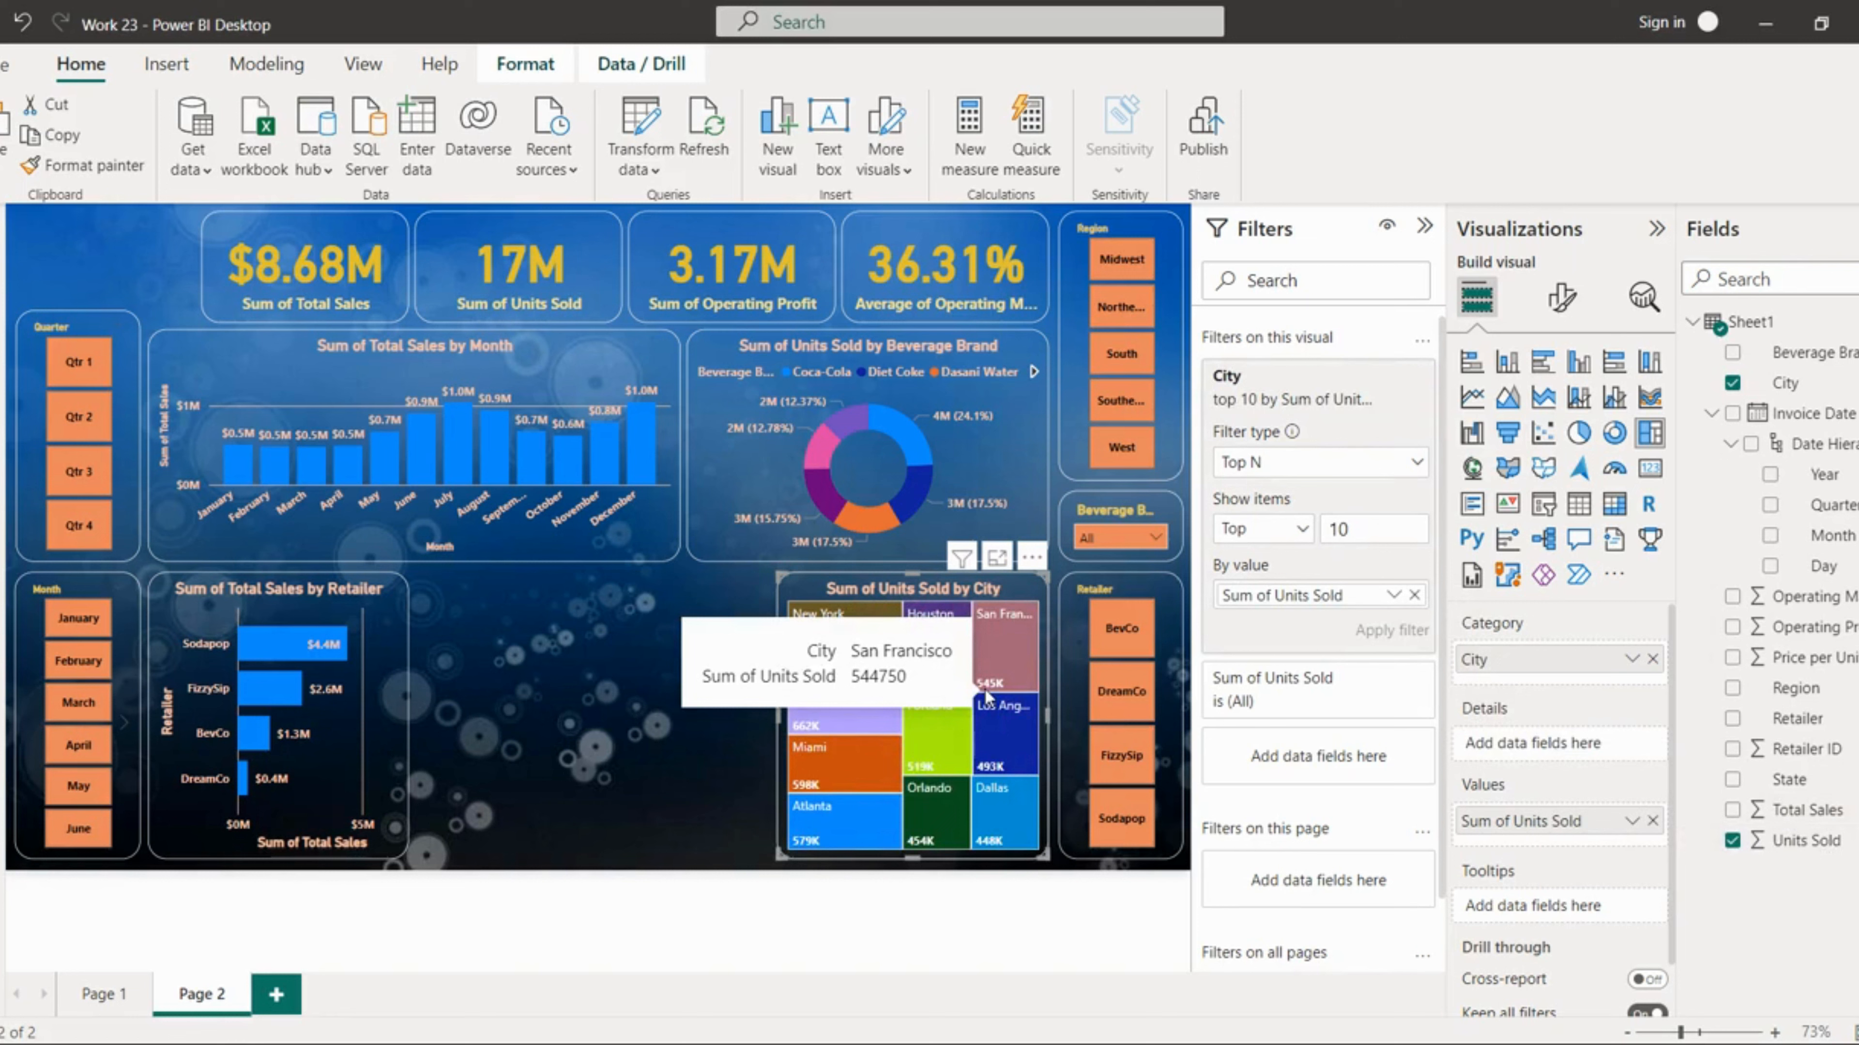
click(663, 805)
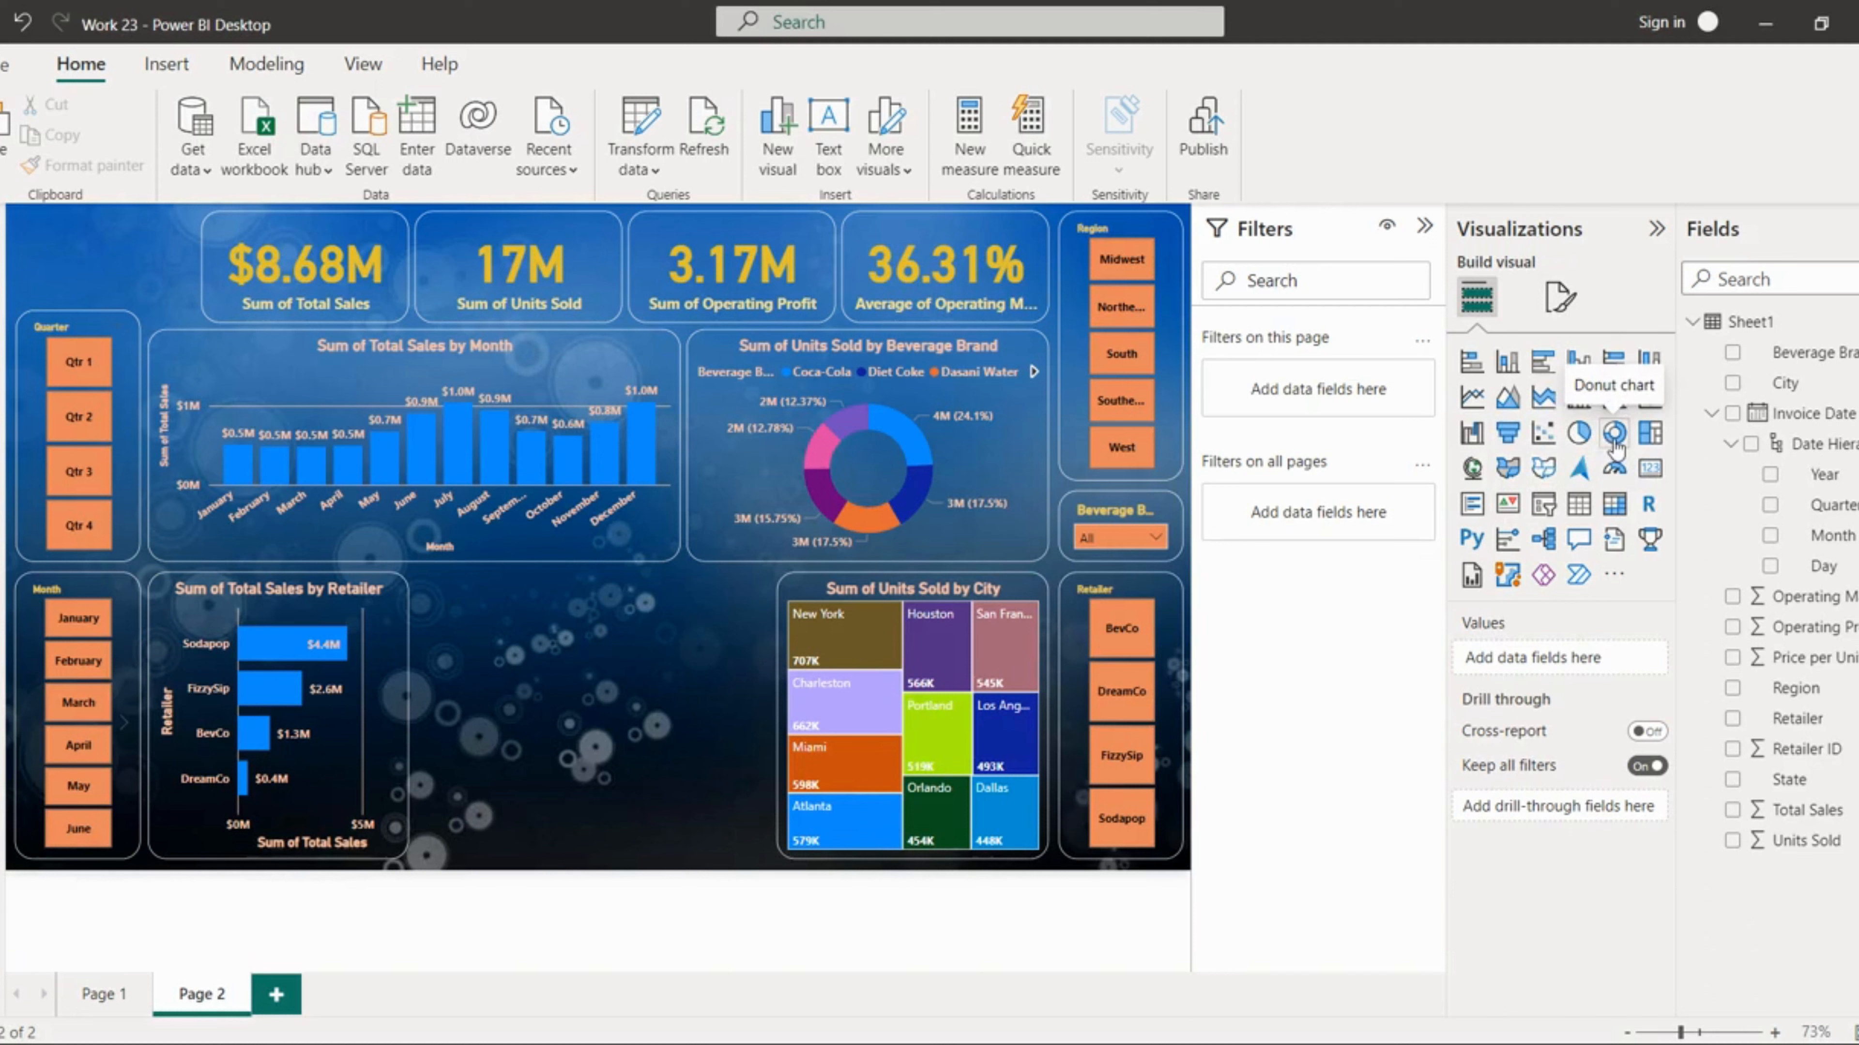
Step: Insert a donut chart and fit it into the gap between the bar chart and the treemap
click(1615, 447)
drag(611, 666, 688, 667)
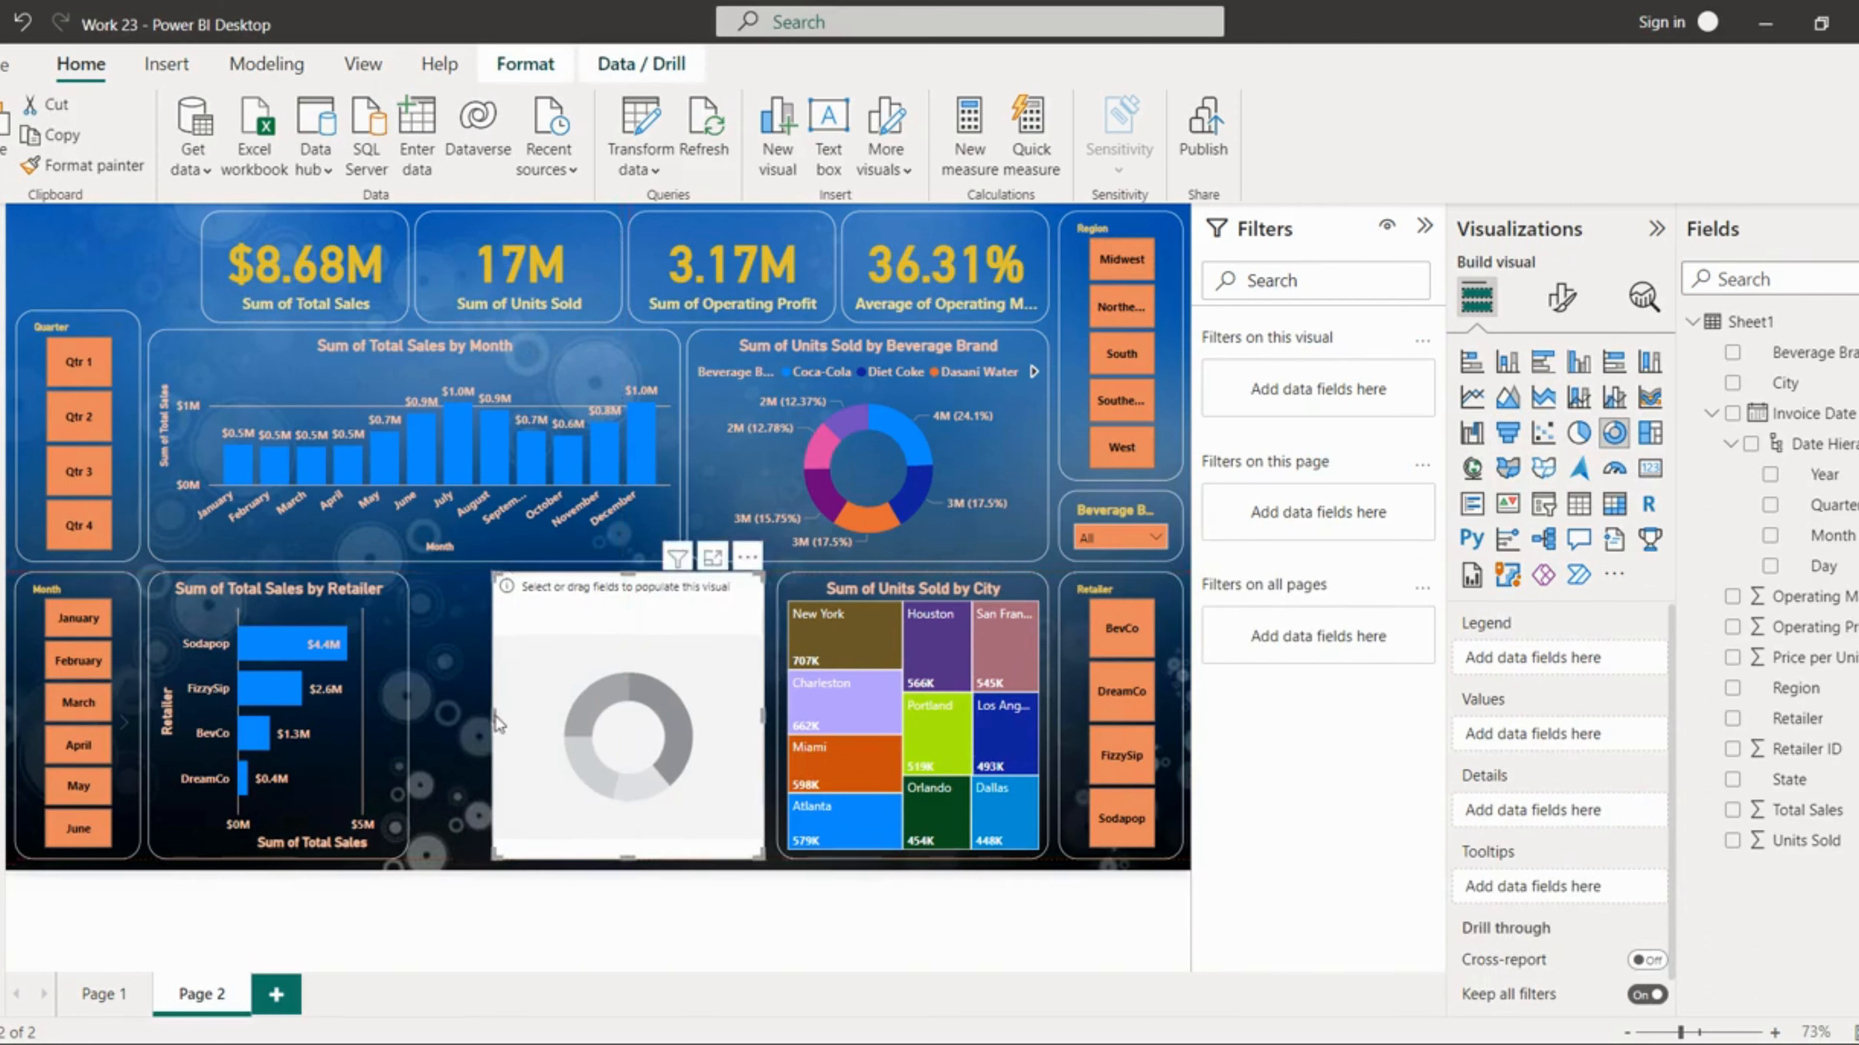
drag(497, 715, 419, 714)
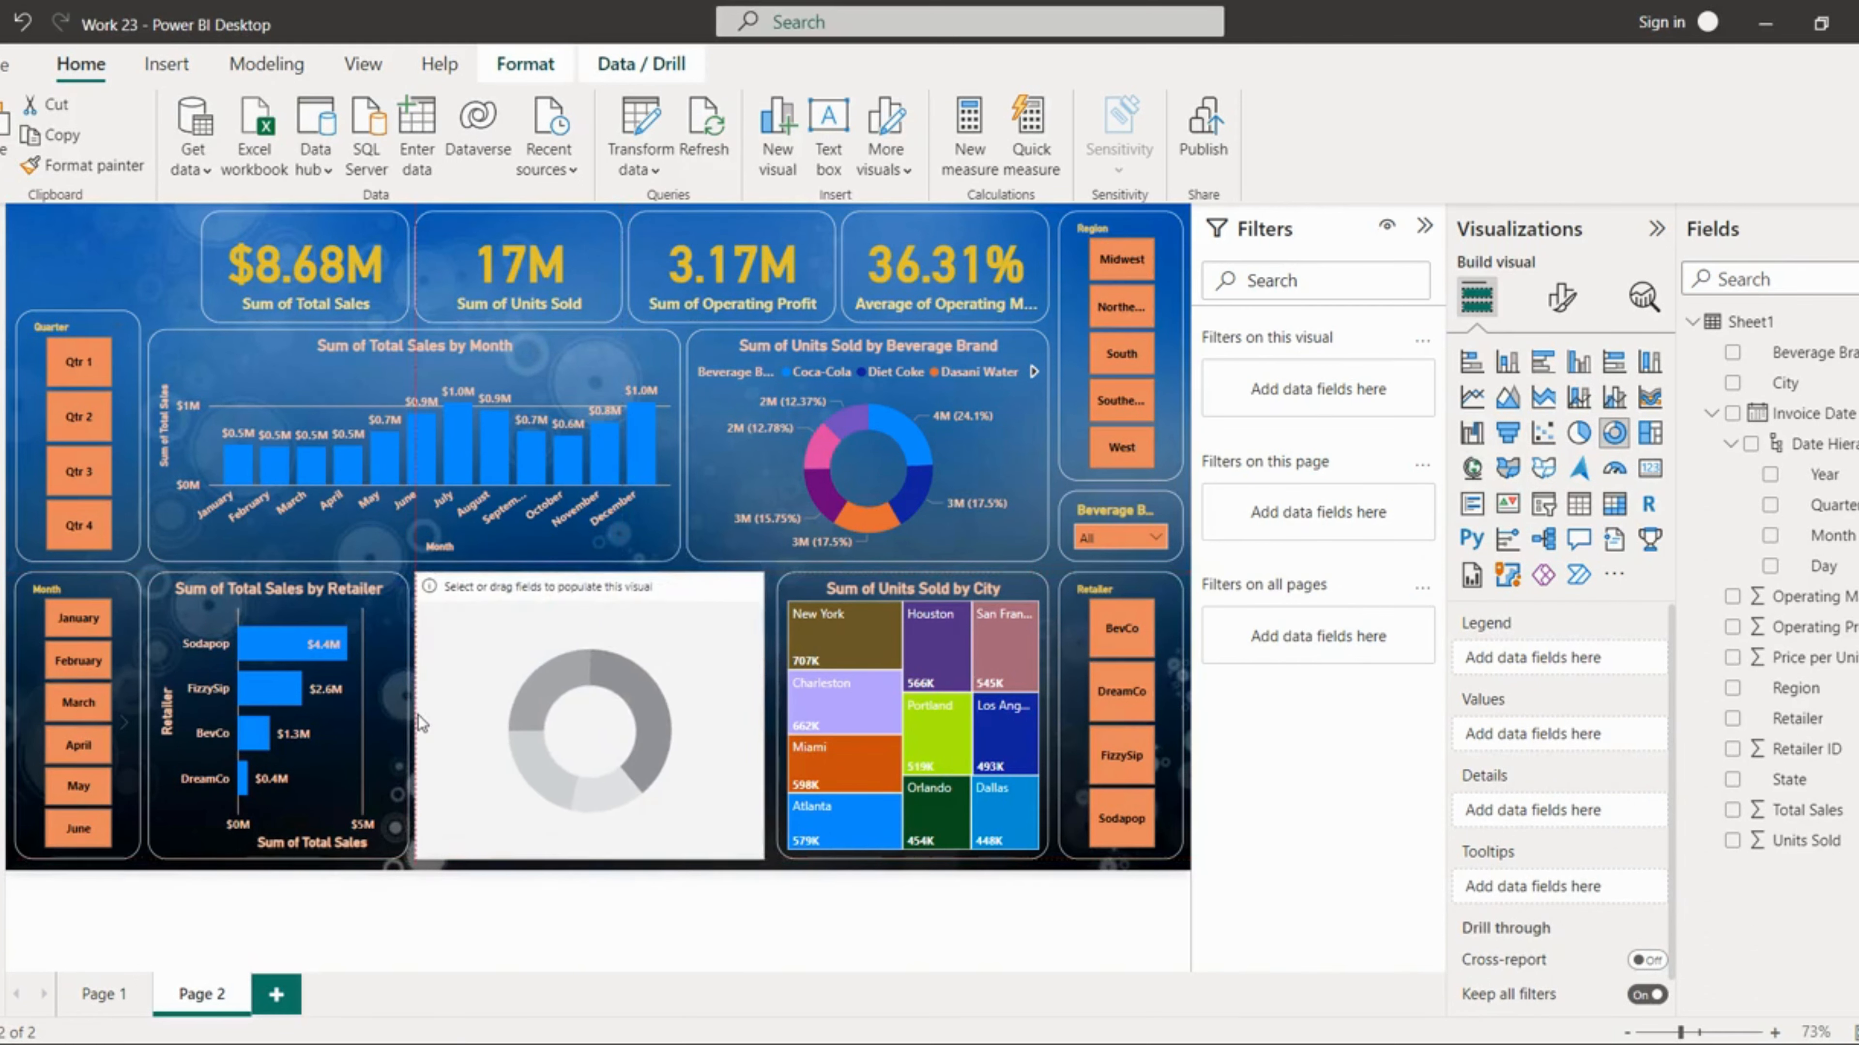
key(Right)
key(Right)
key(Right)
key(Right)
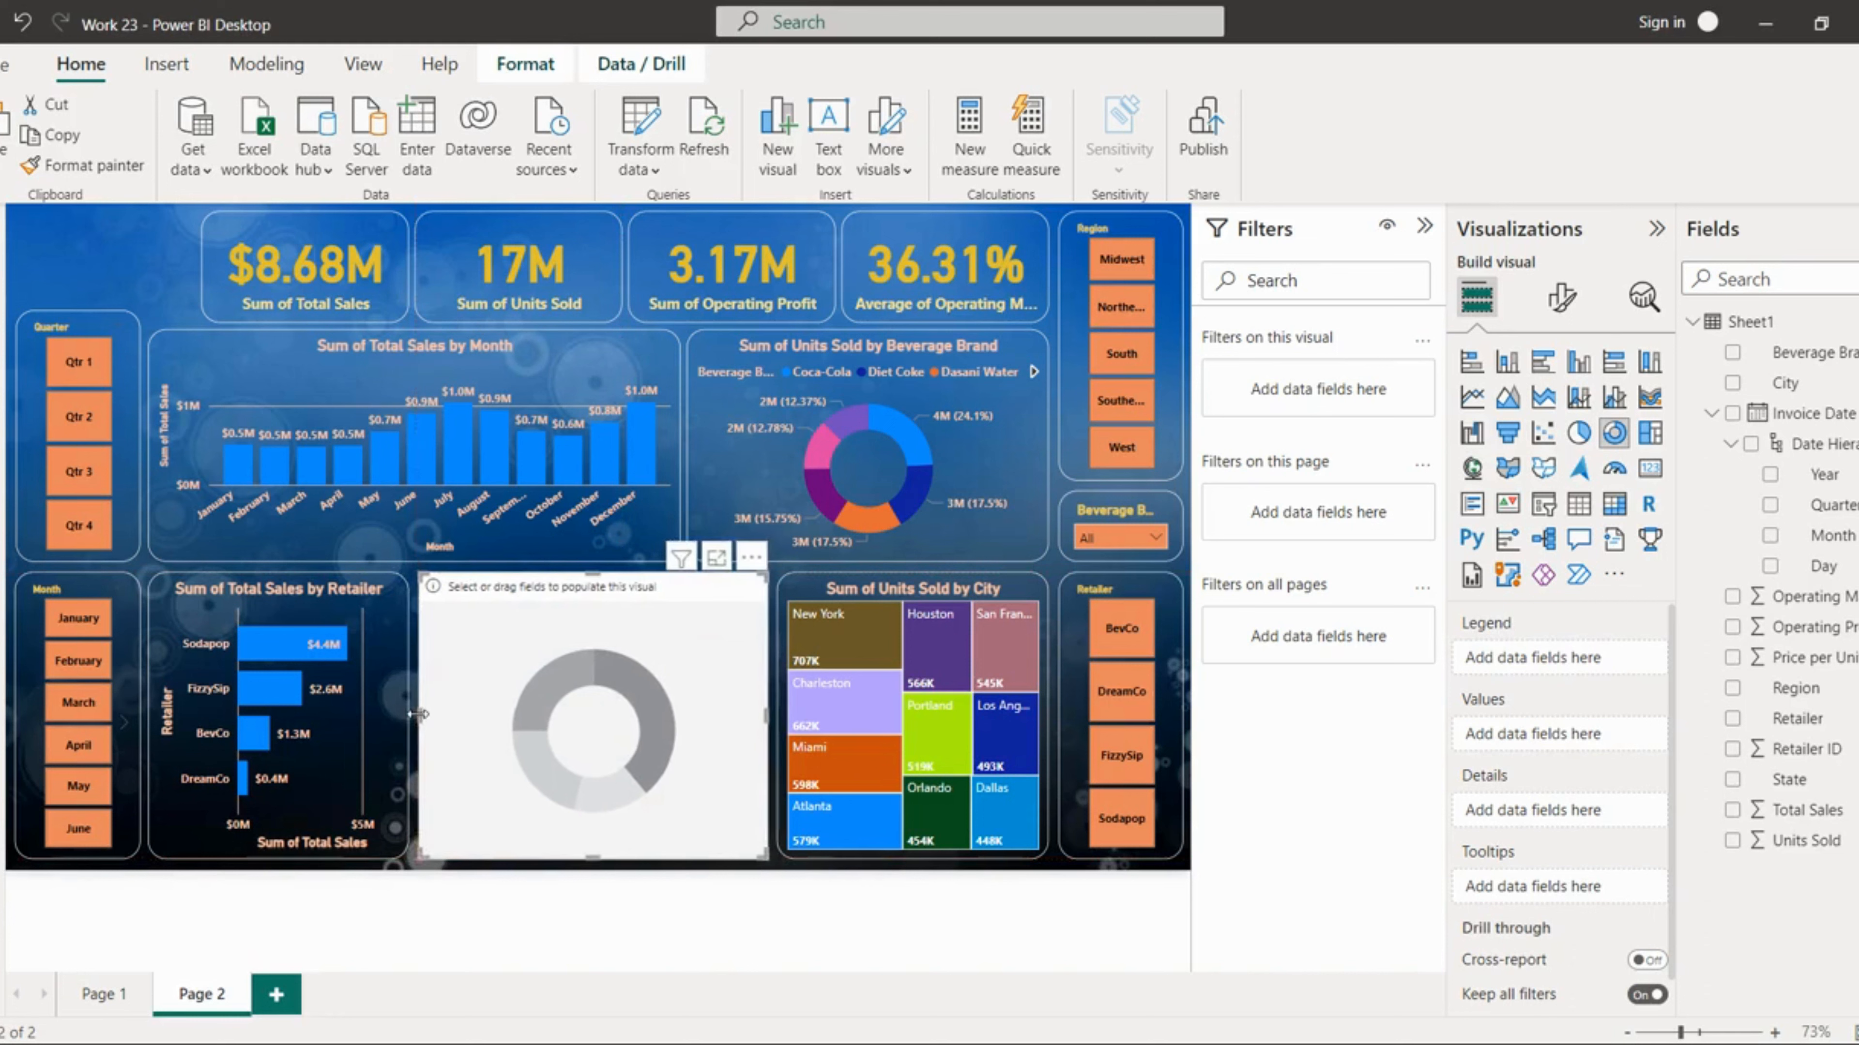
Step: Copy the beverage brand donut chart's formatting onto the new donut chart with Format painter
click(725, 488)
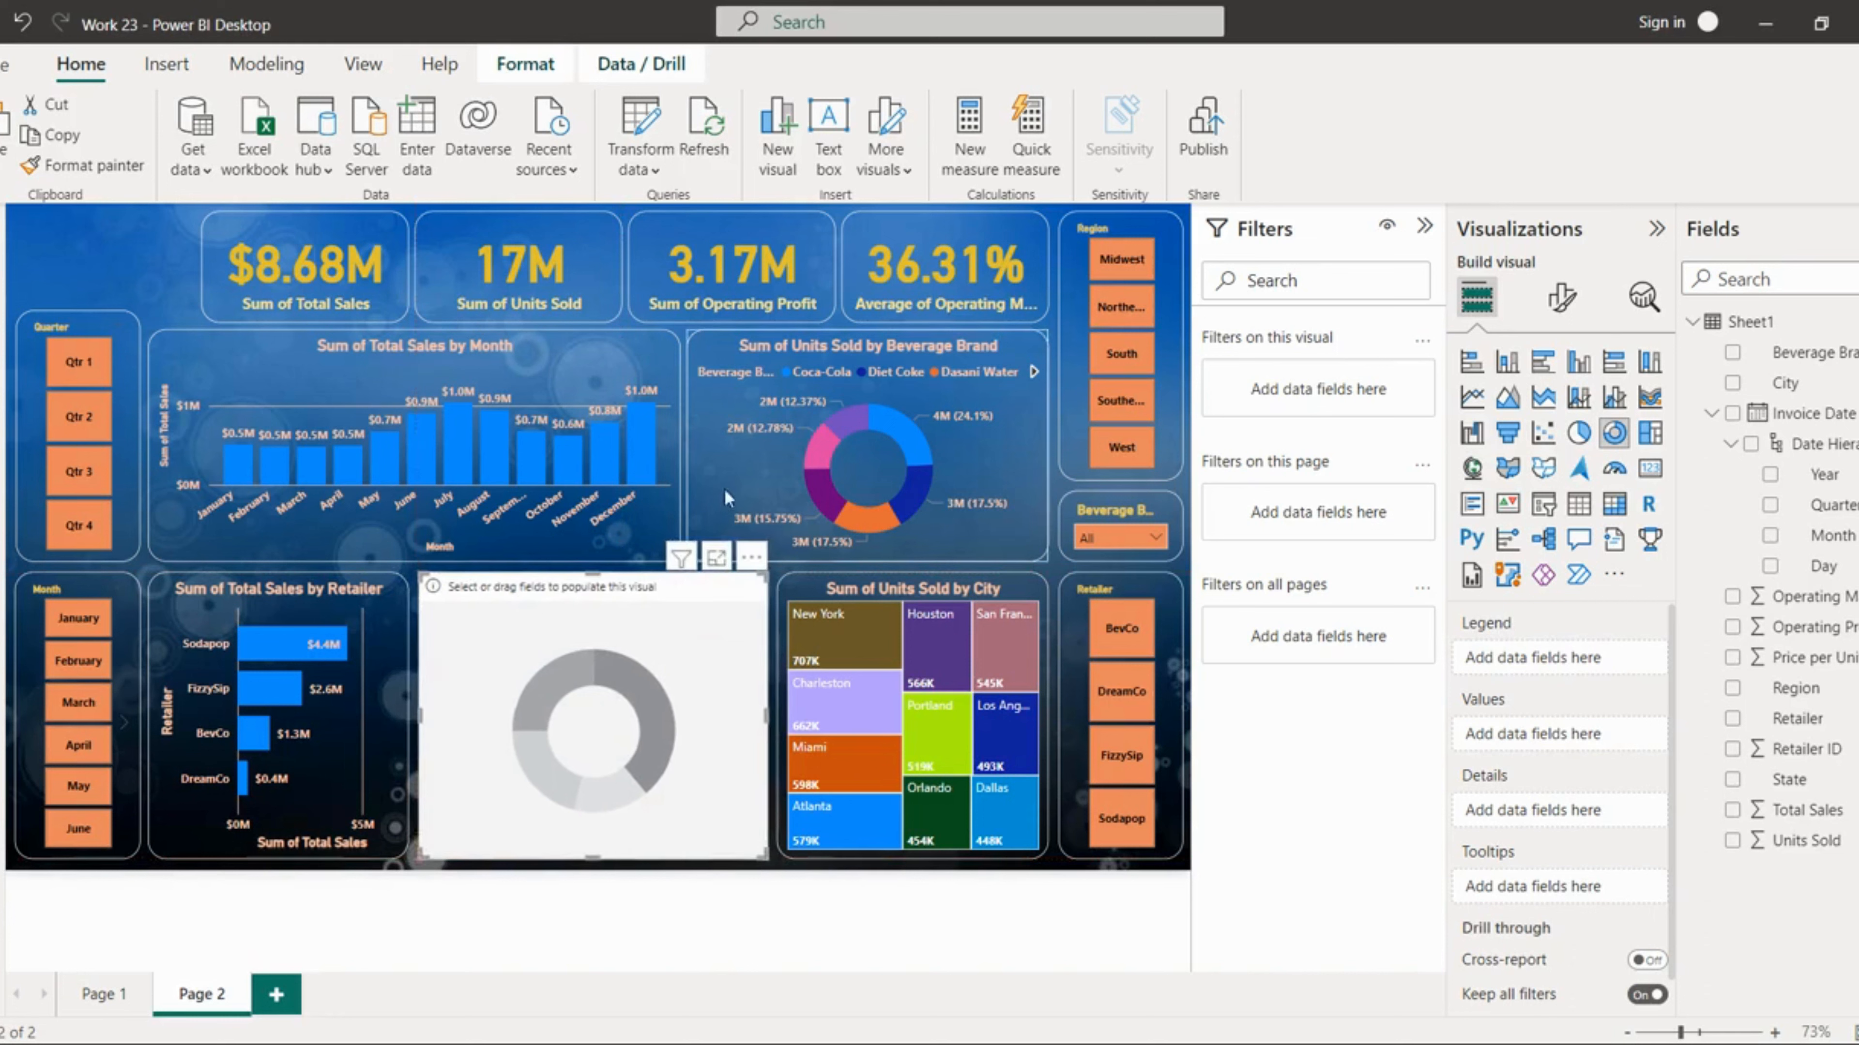
click(118, 167)
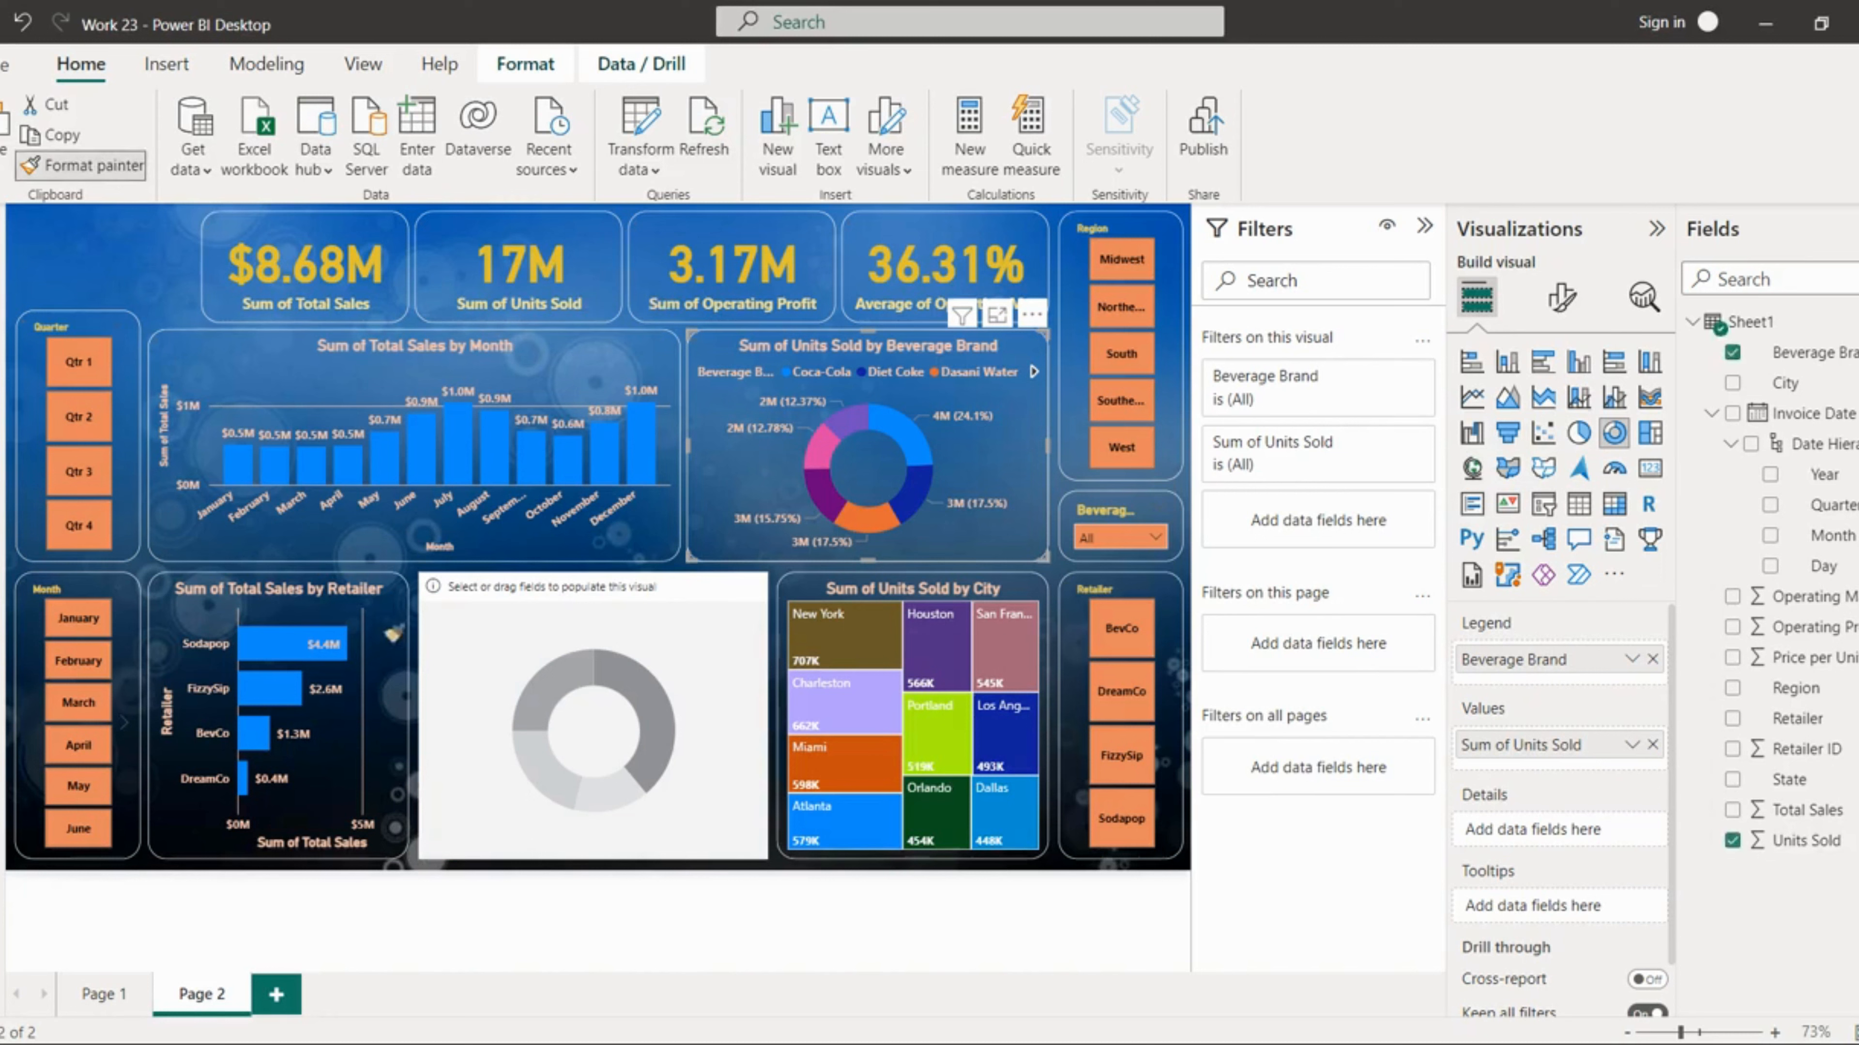
click(575, 767)
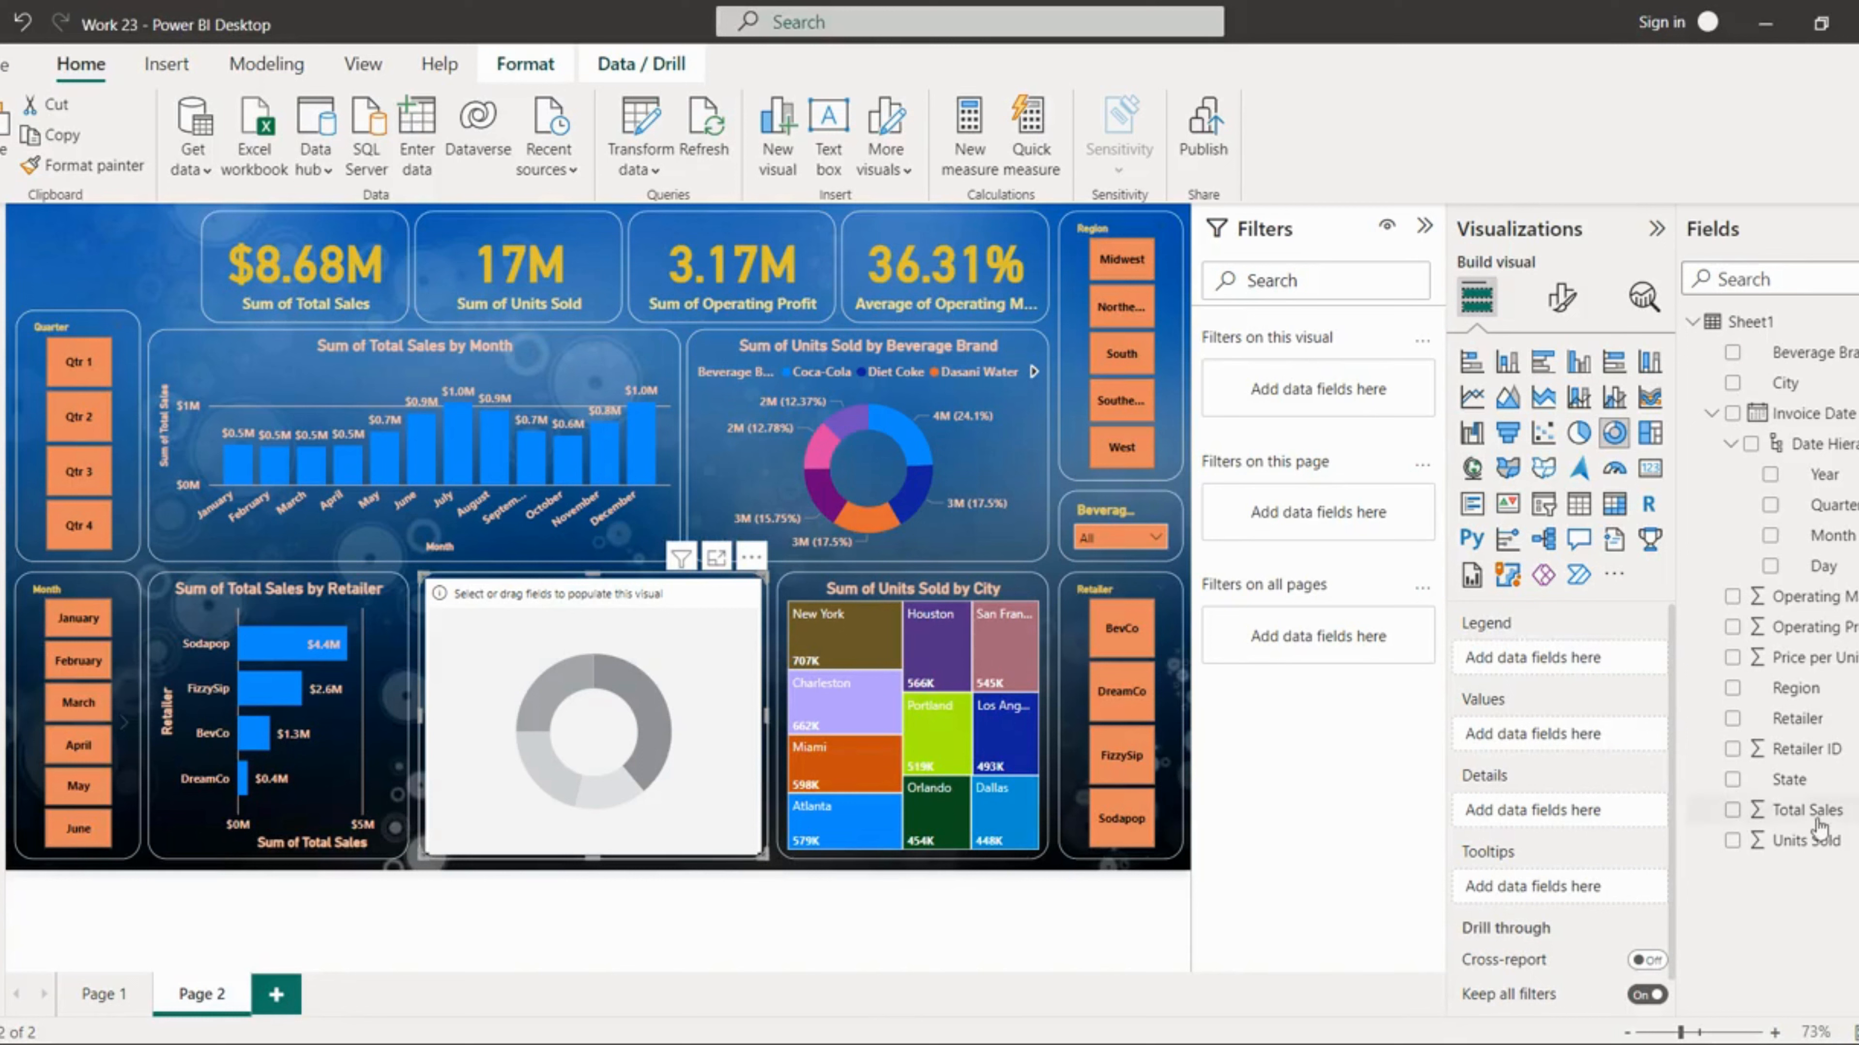
Step: Add Total Sales as the new donut chart's values
drag(1807, 810, 1609, 663)
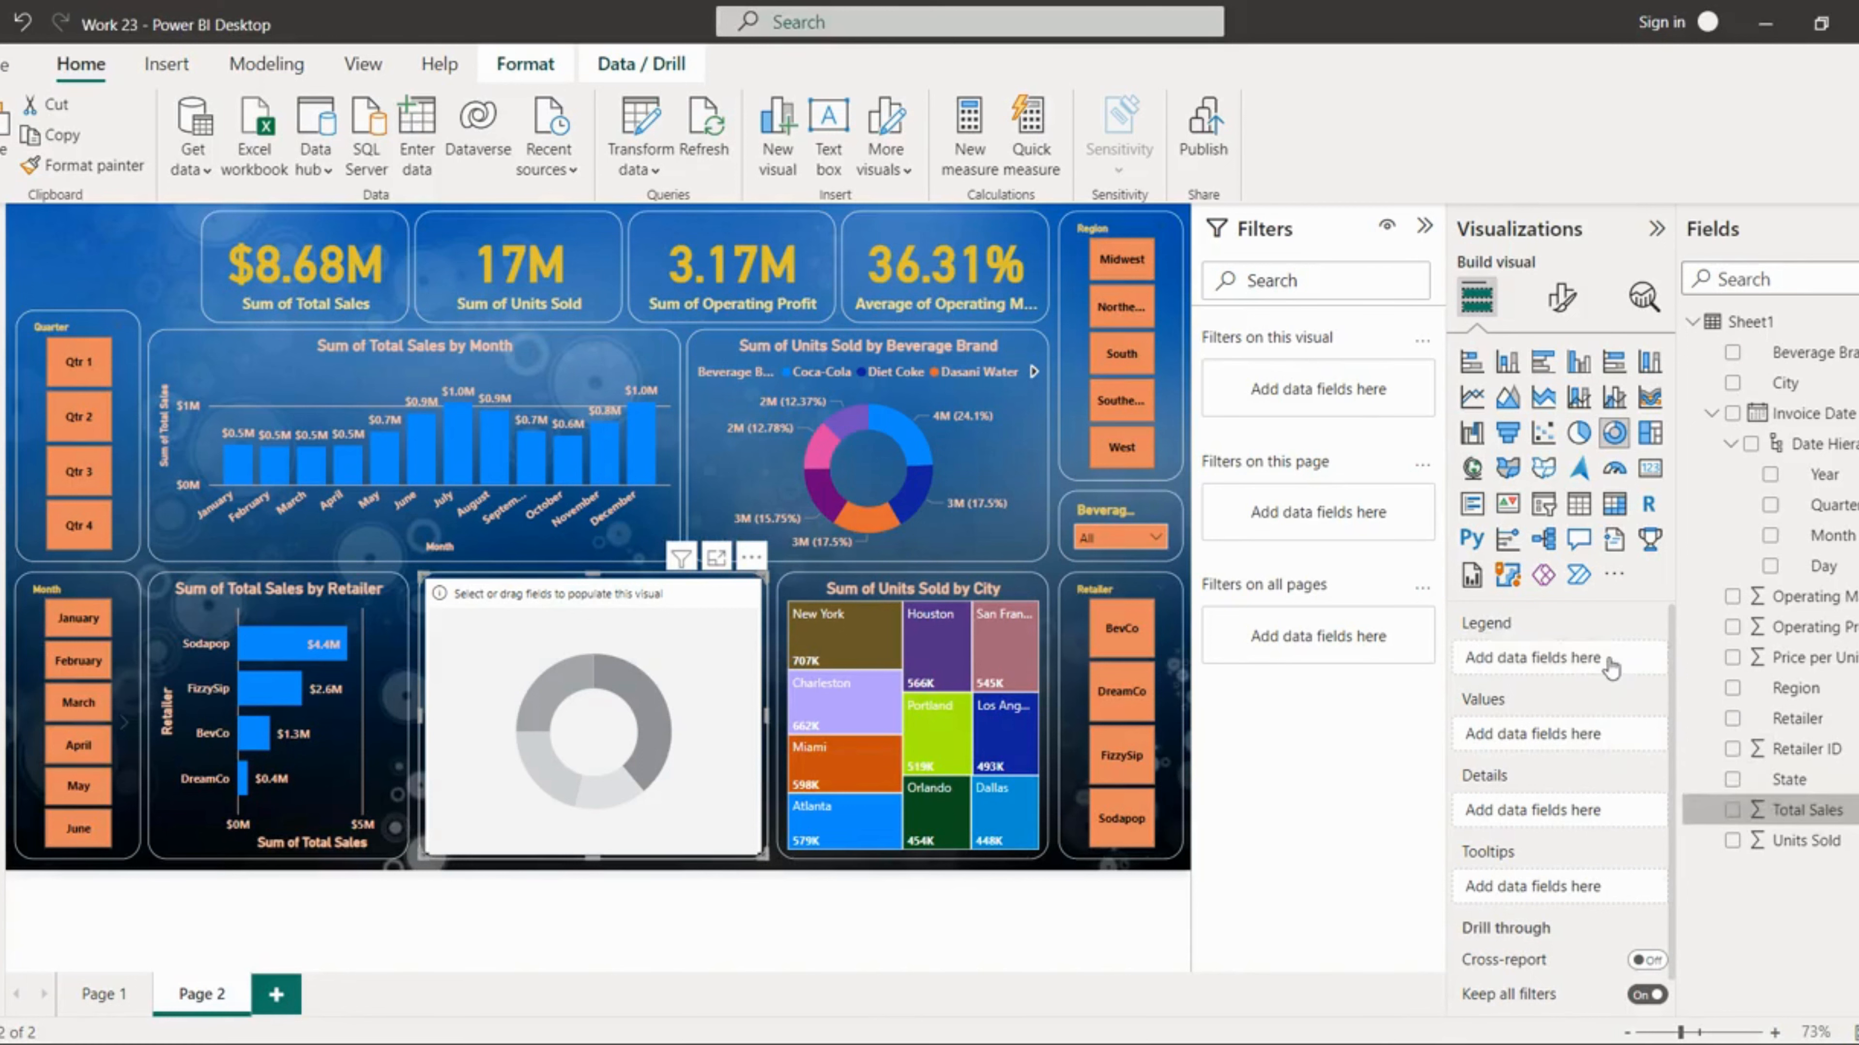
click(1653, 662)
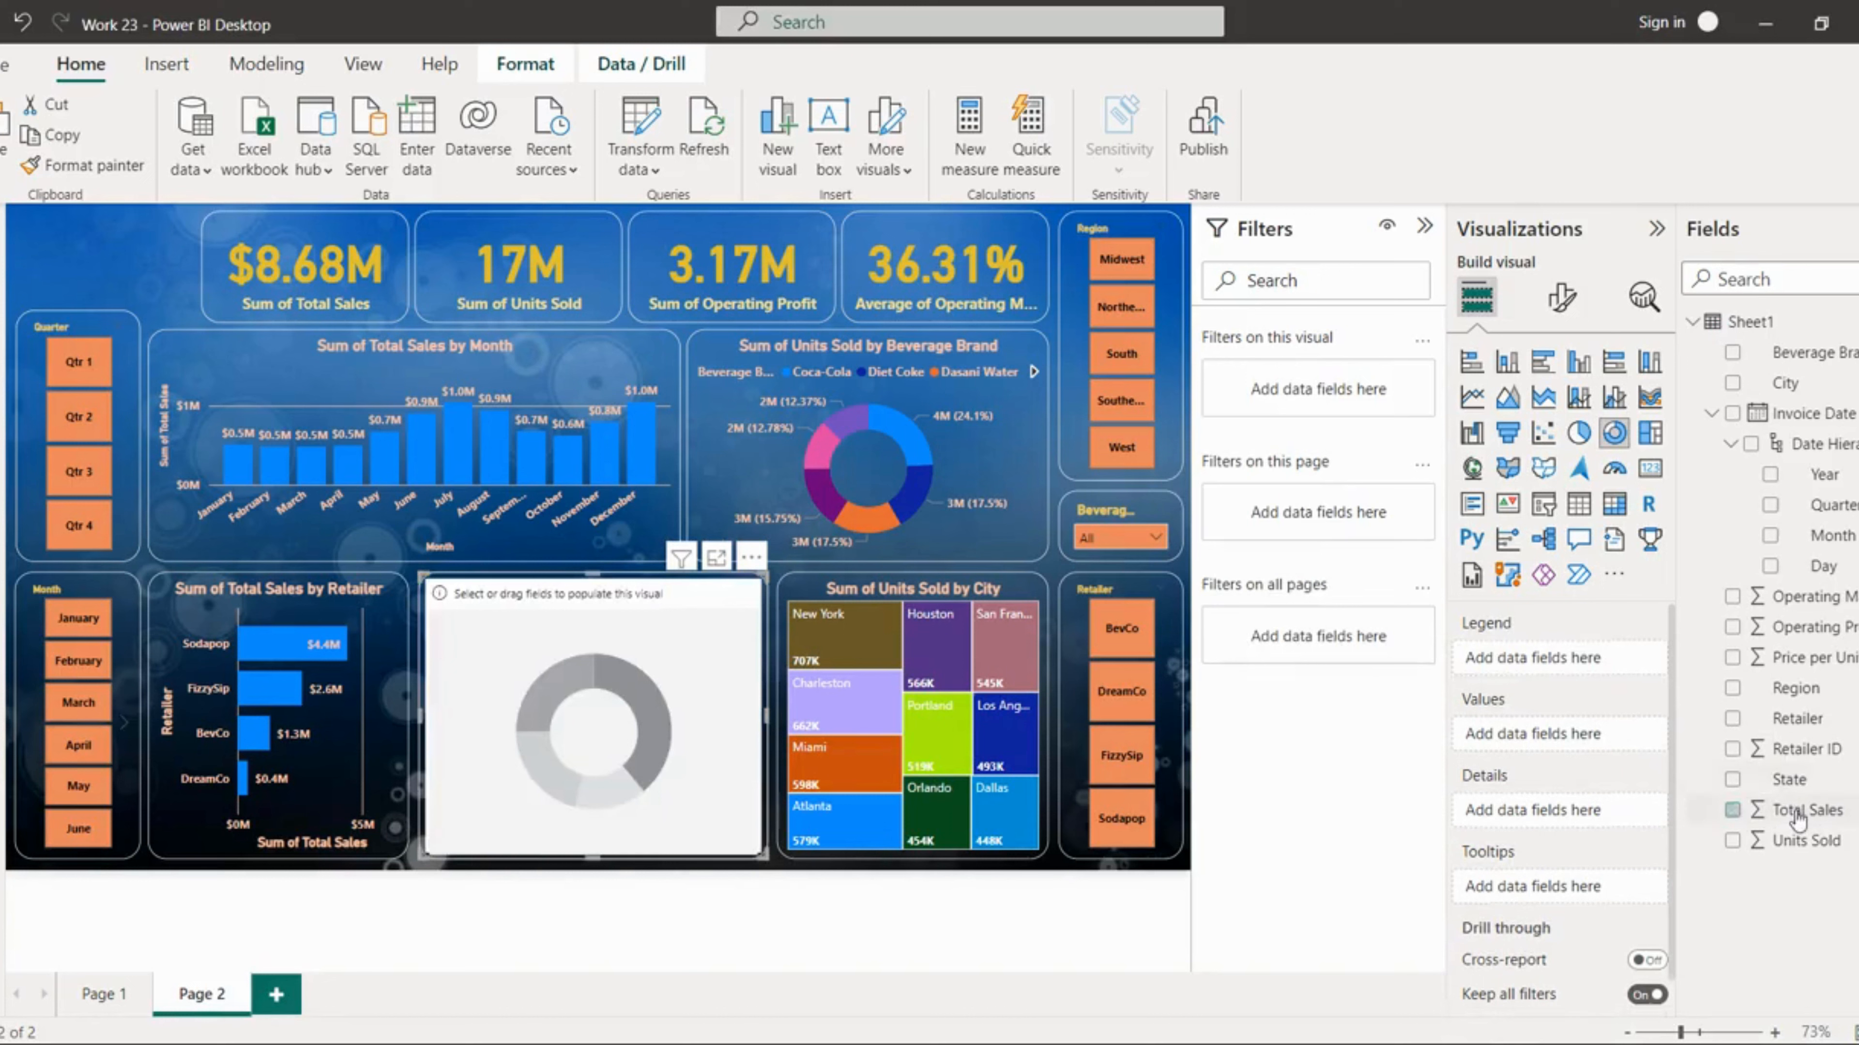
drag(1785, 809, 1575, 748)
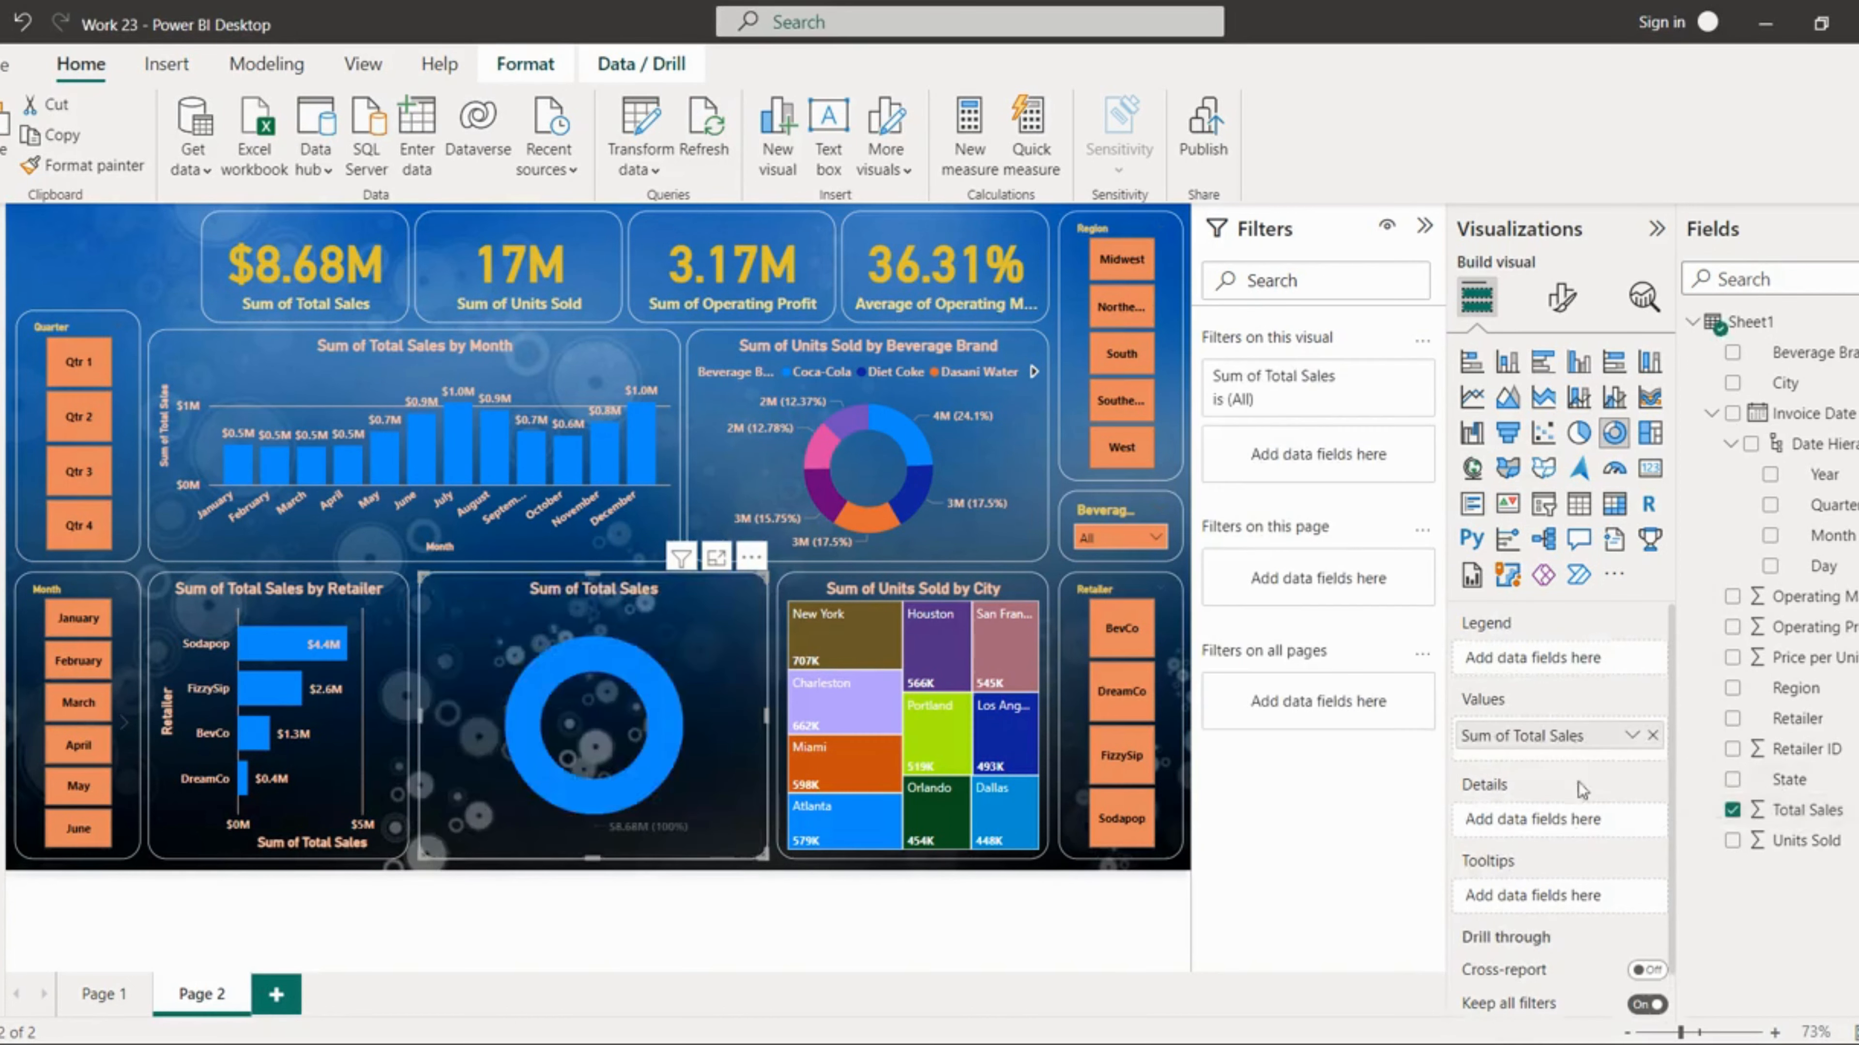
Step: Add State as the new donut chart's legend and filter it to the top 8 states by Sum of Total Sales
drag(1800, 780, 1593, 659)
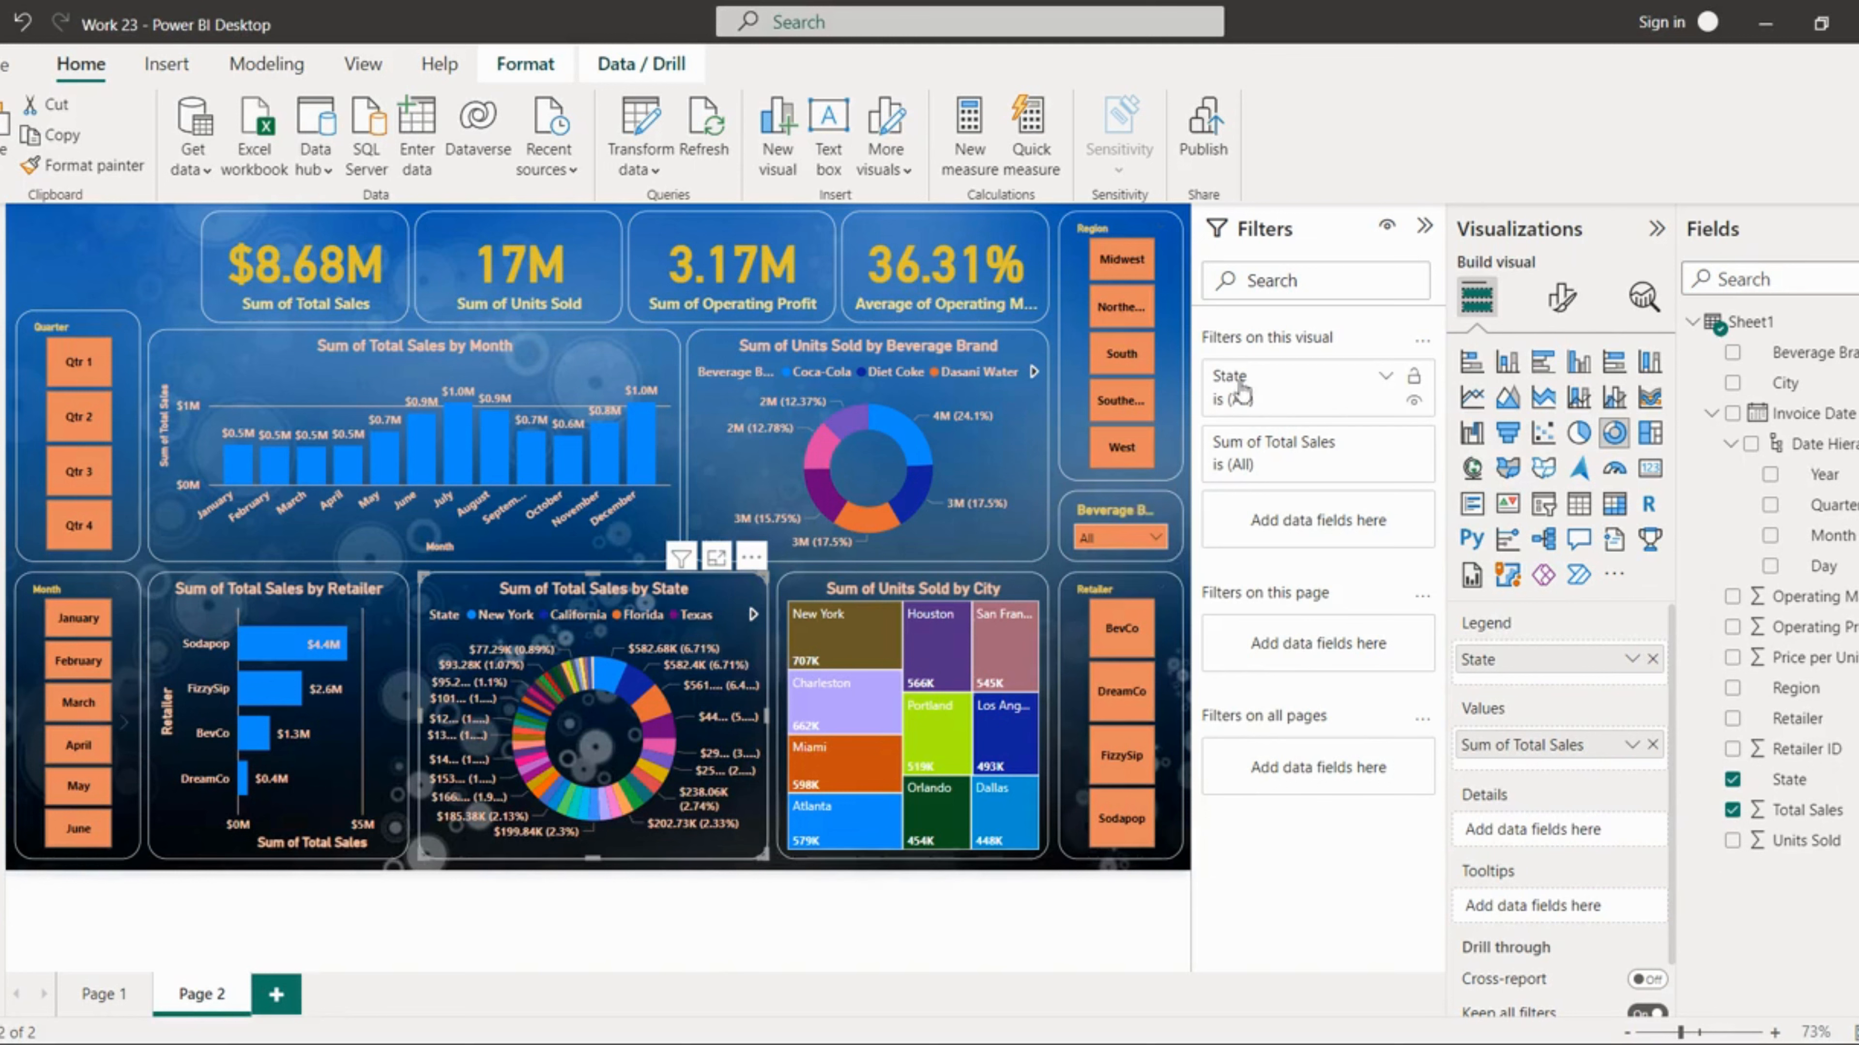
click(1338, 384)
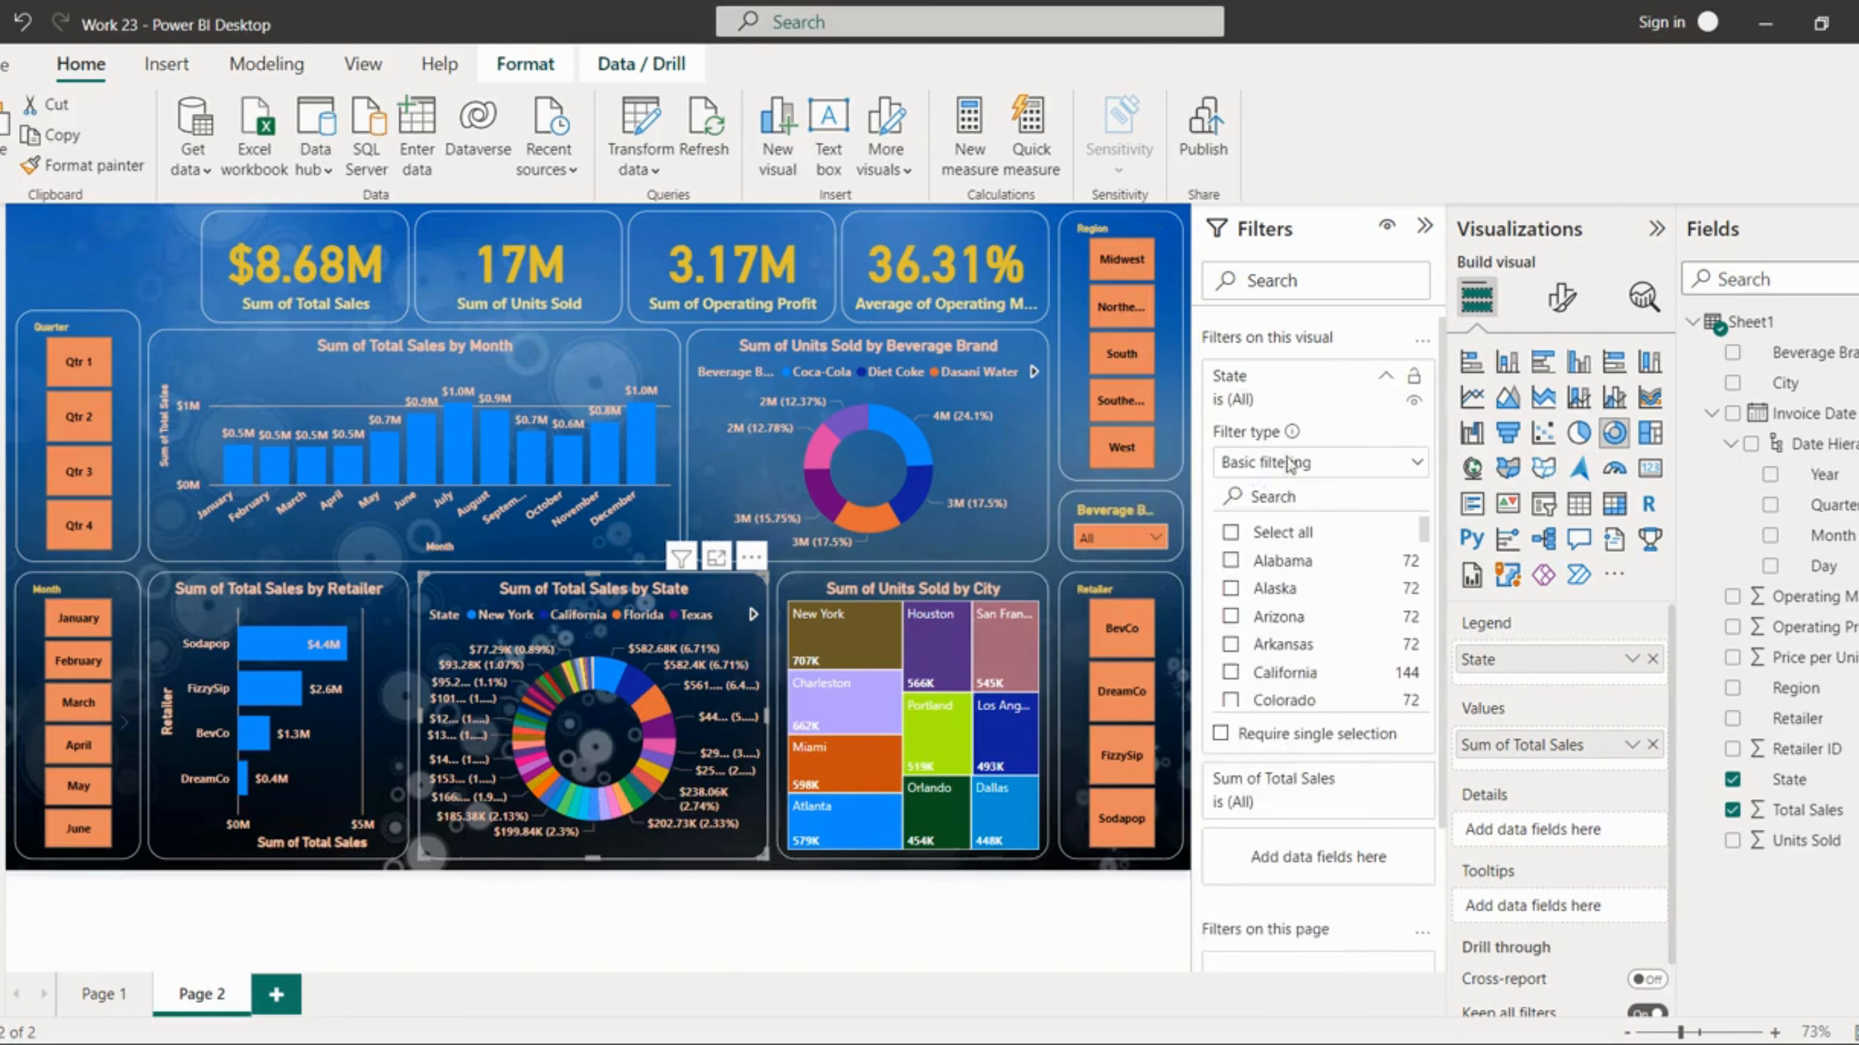
click(1291, 462)
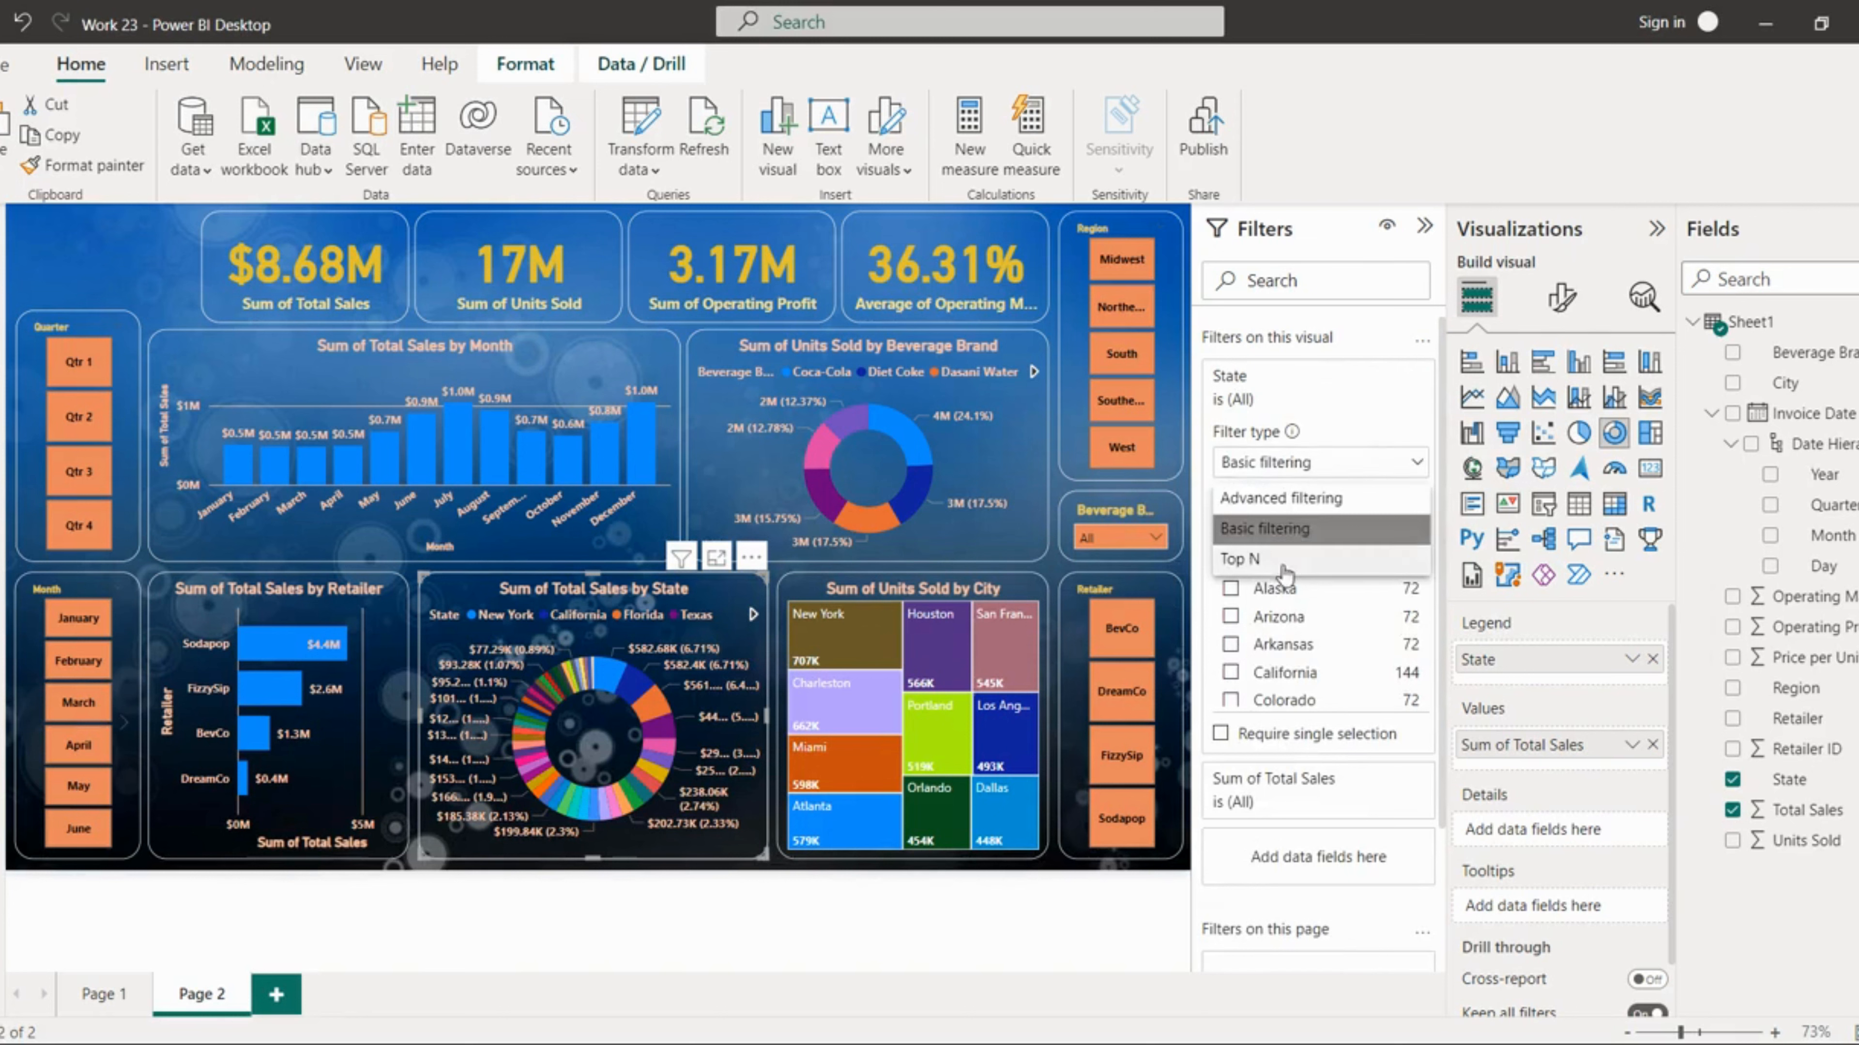
click(1291, 558)
click(1345, 520)
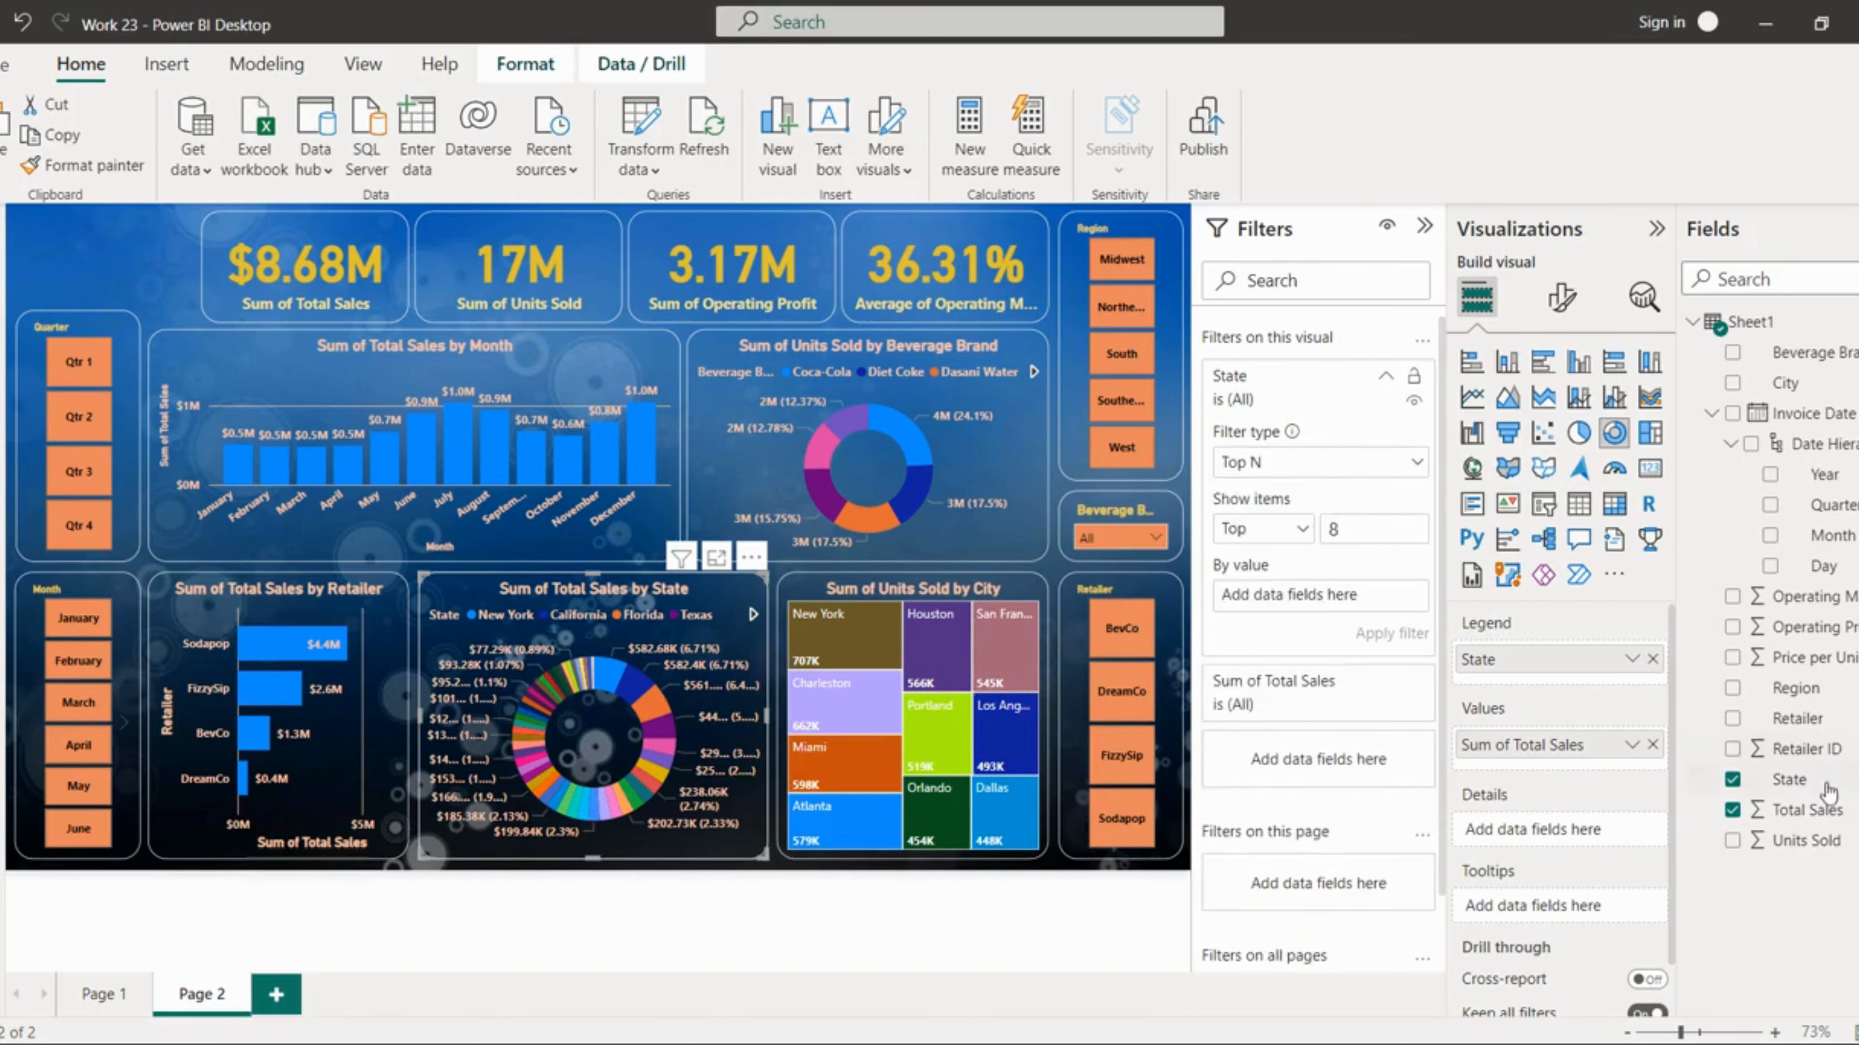
drag(1820, 821, 1317, 597)
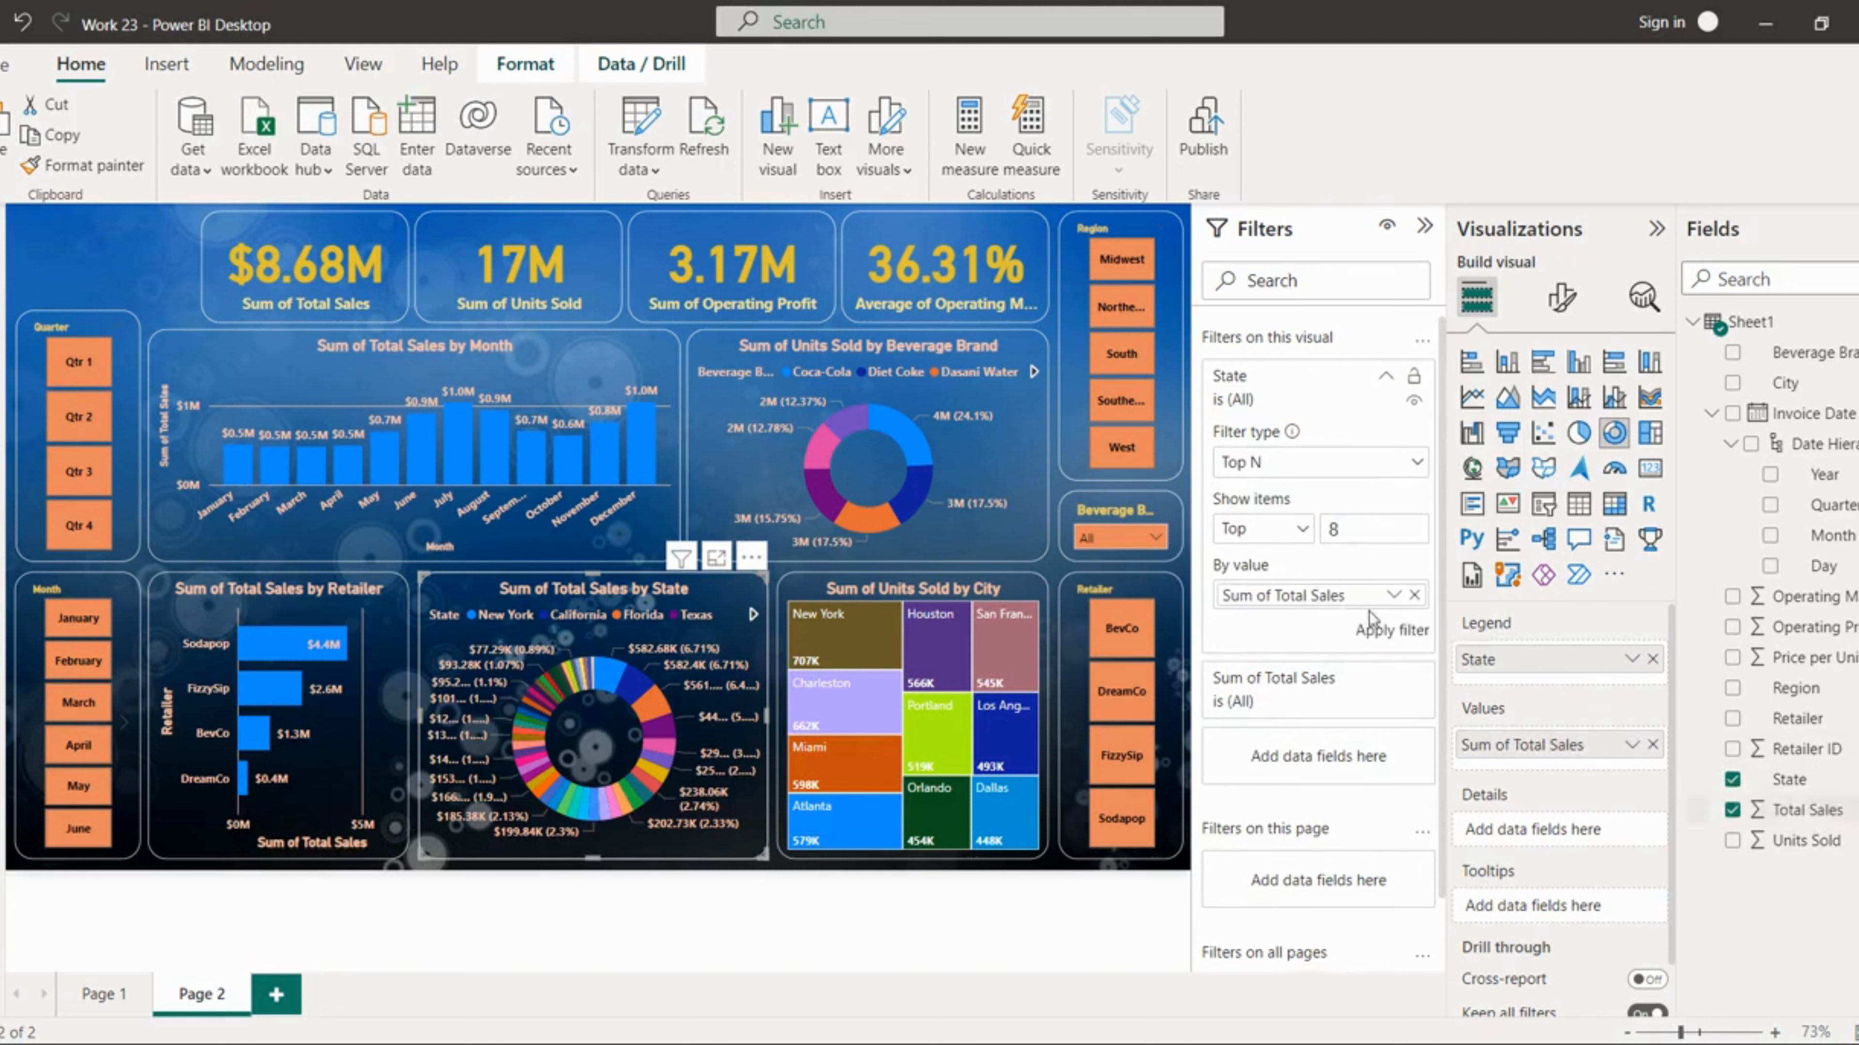
click(1411, 634)
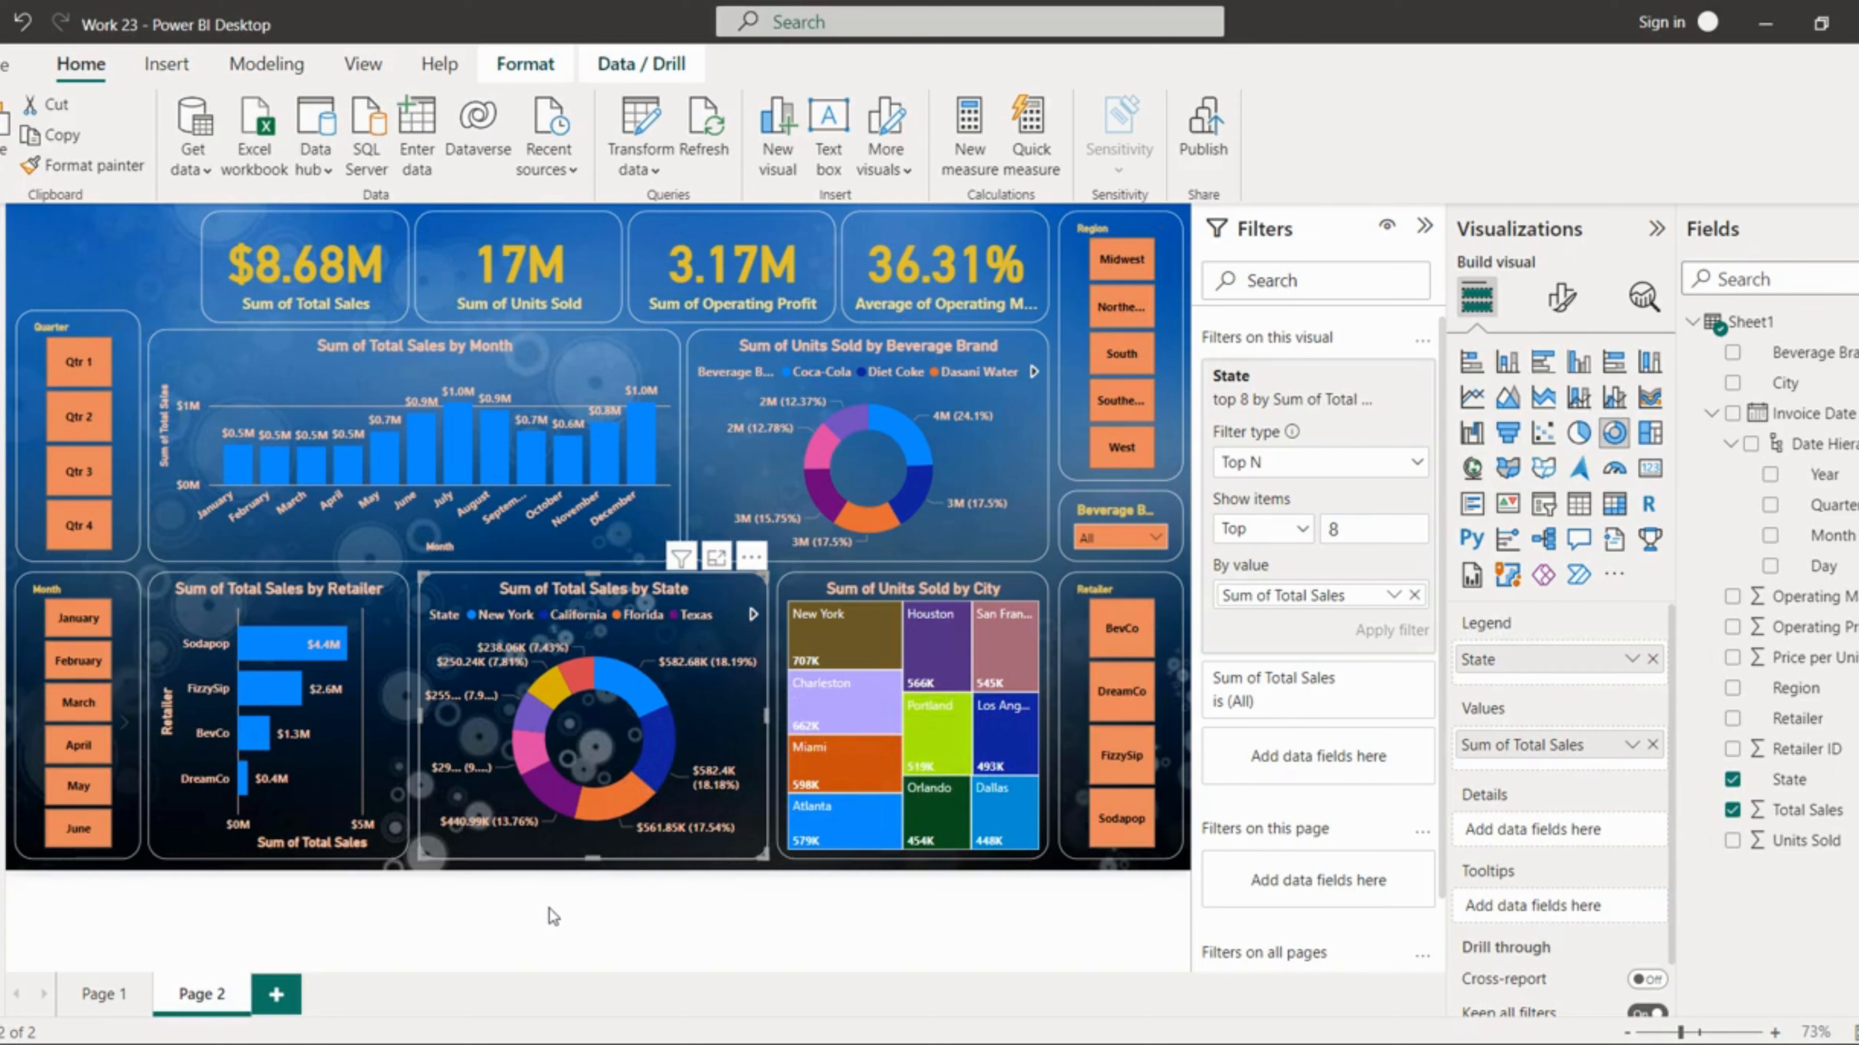
click(79, 323)
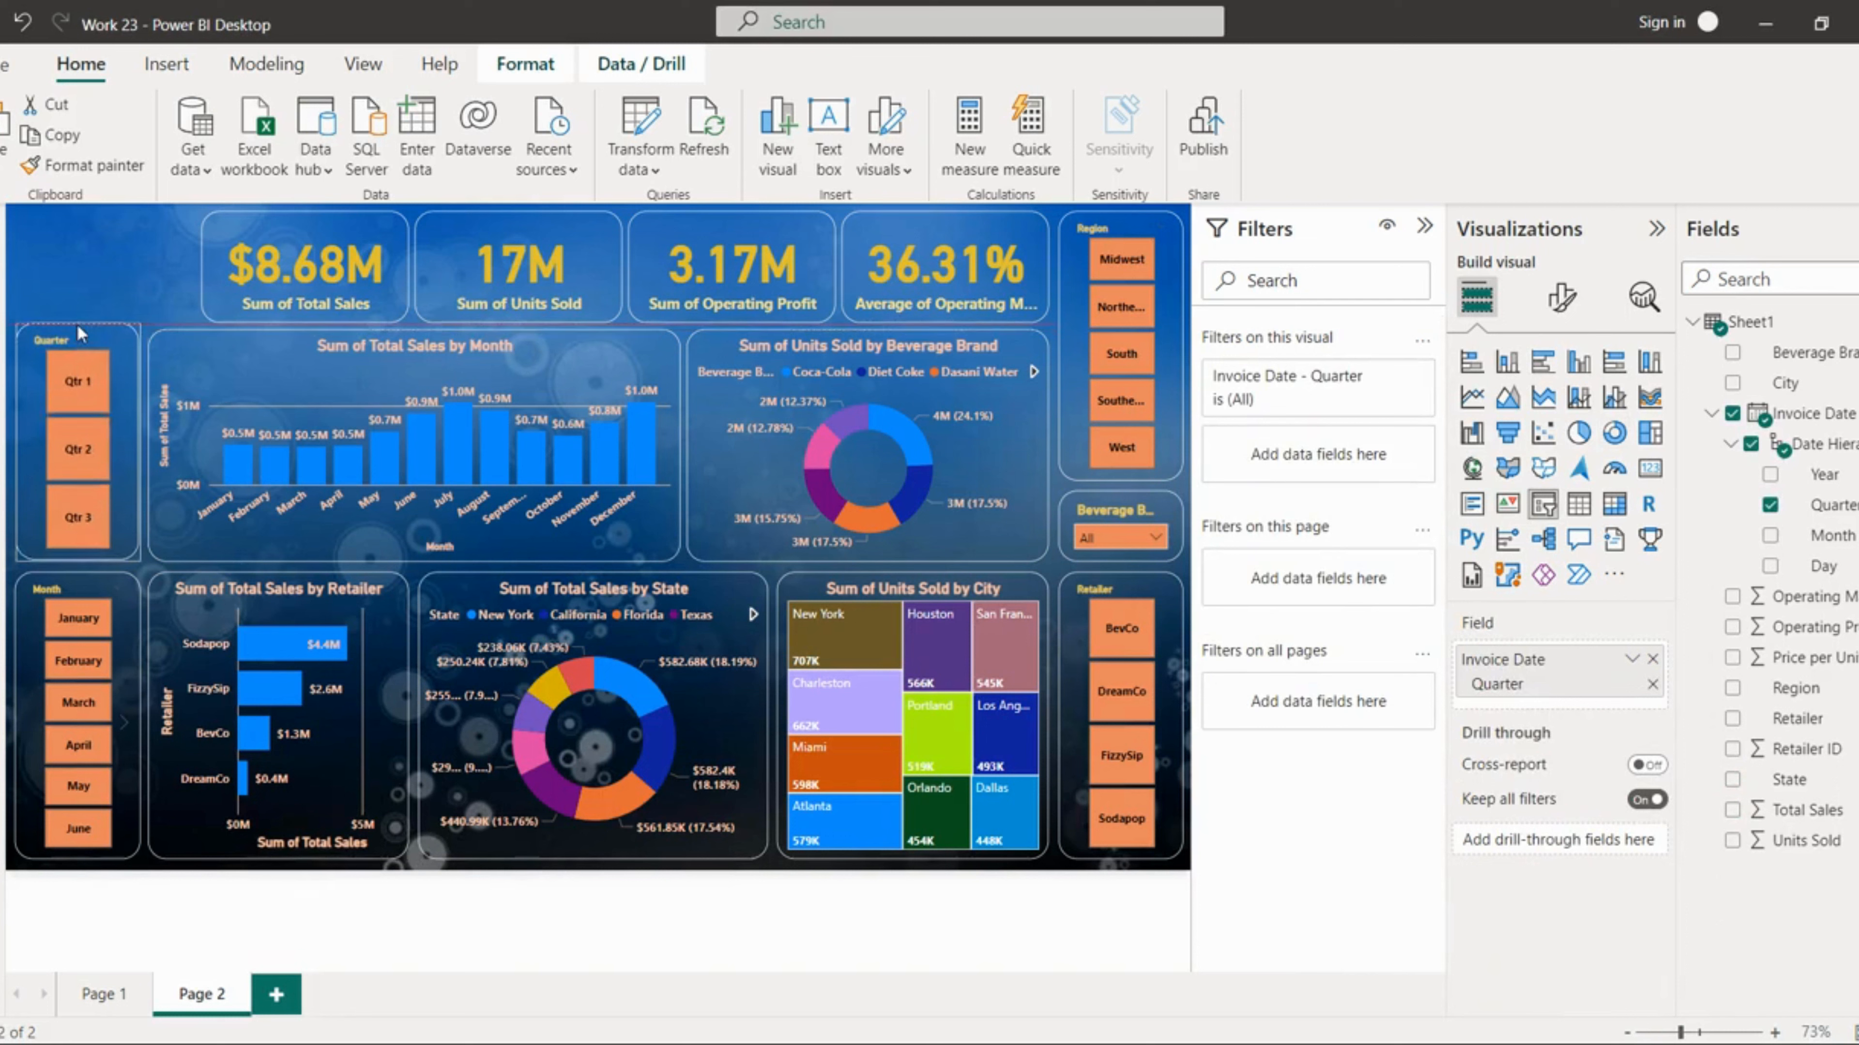
drag(78, 323, 83, 315)
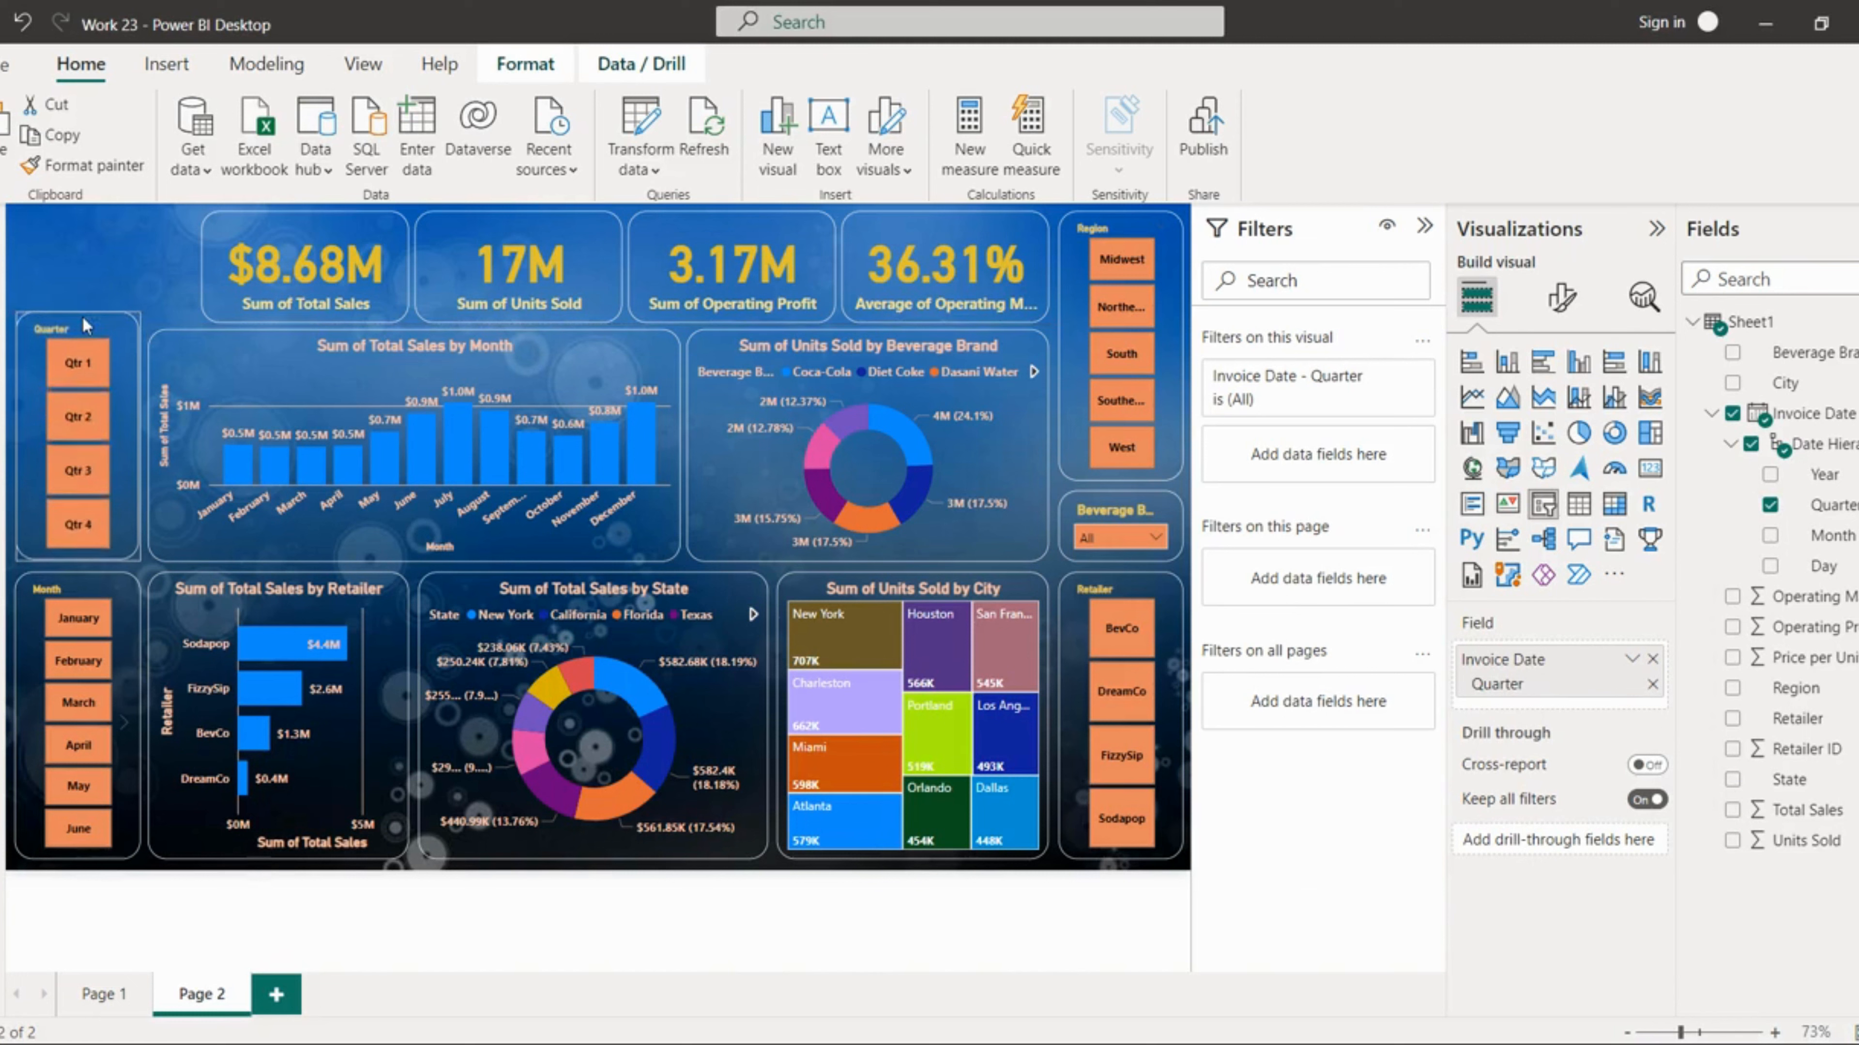
click(22, 277)
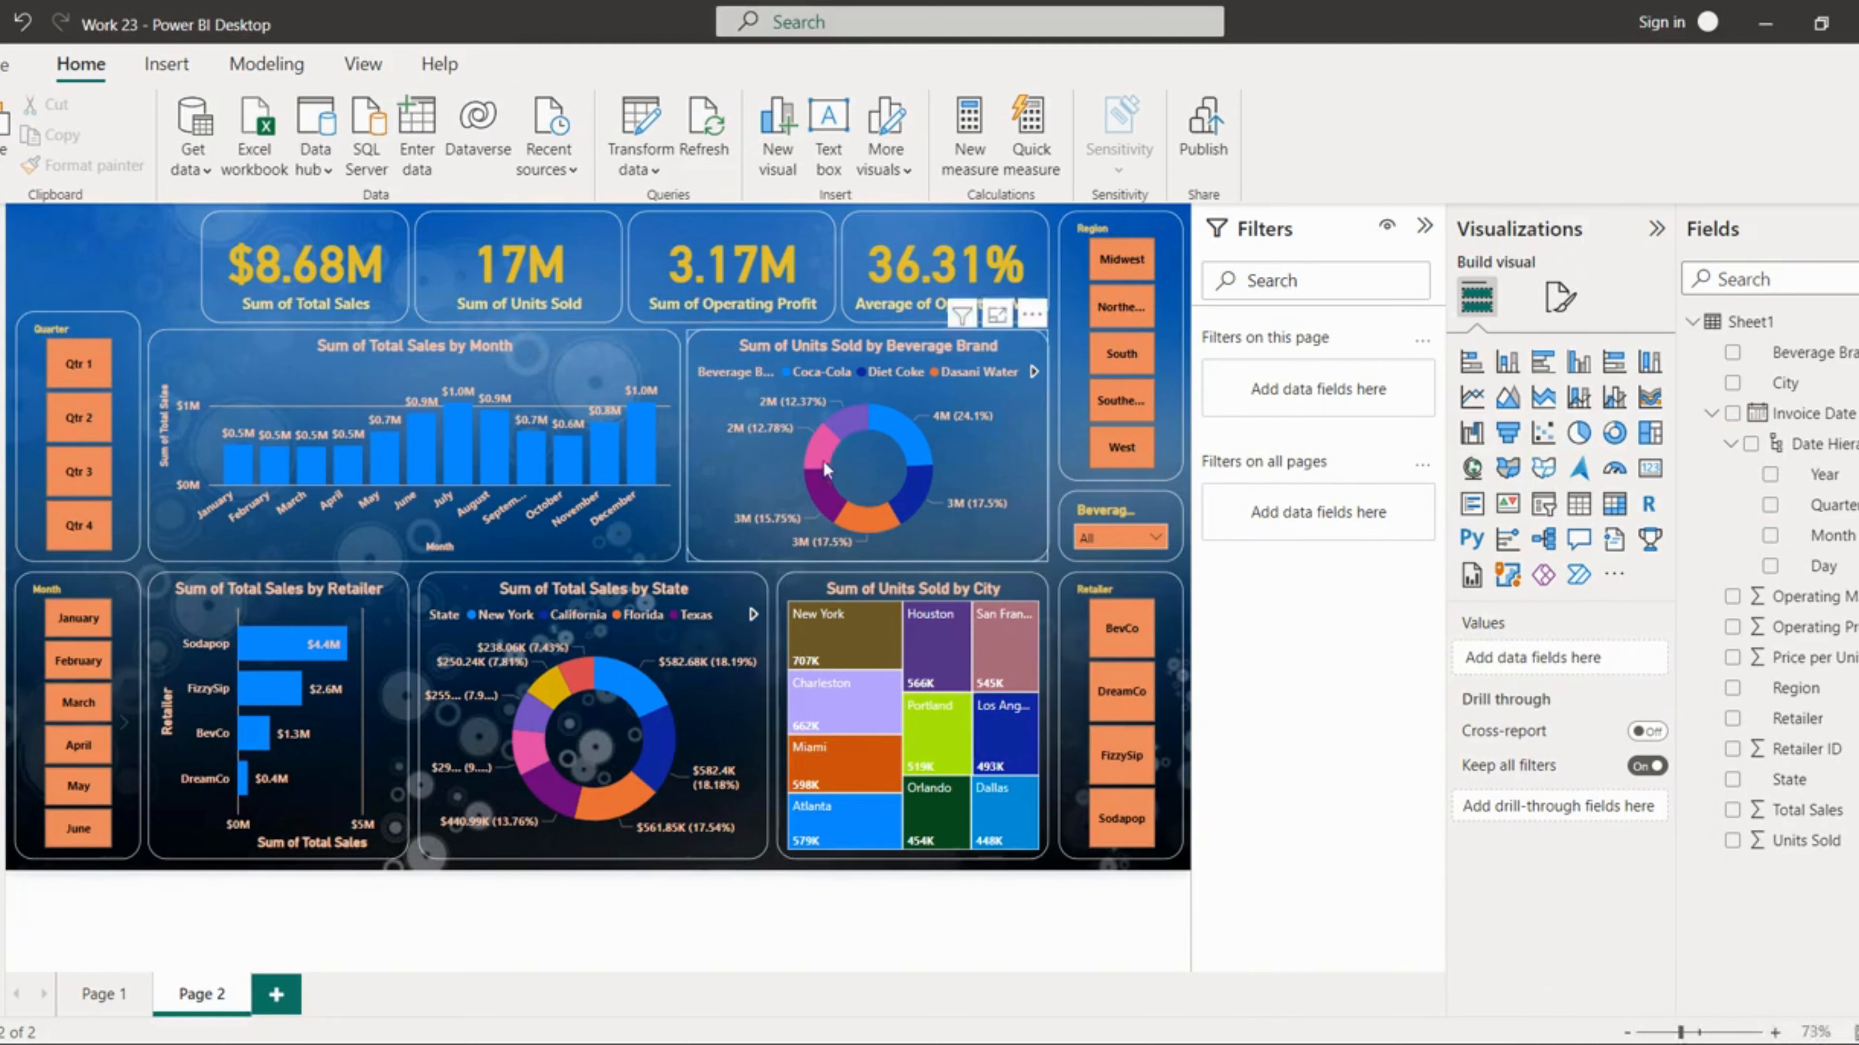
Step: In the beverage brand donut chart's slice colours, set Coca-Cola and Diet Coke to dark red shades
click(757, 451)
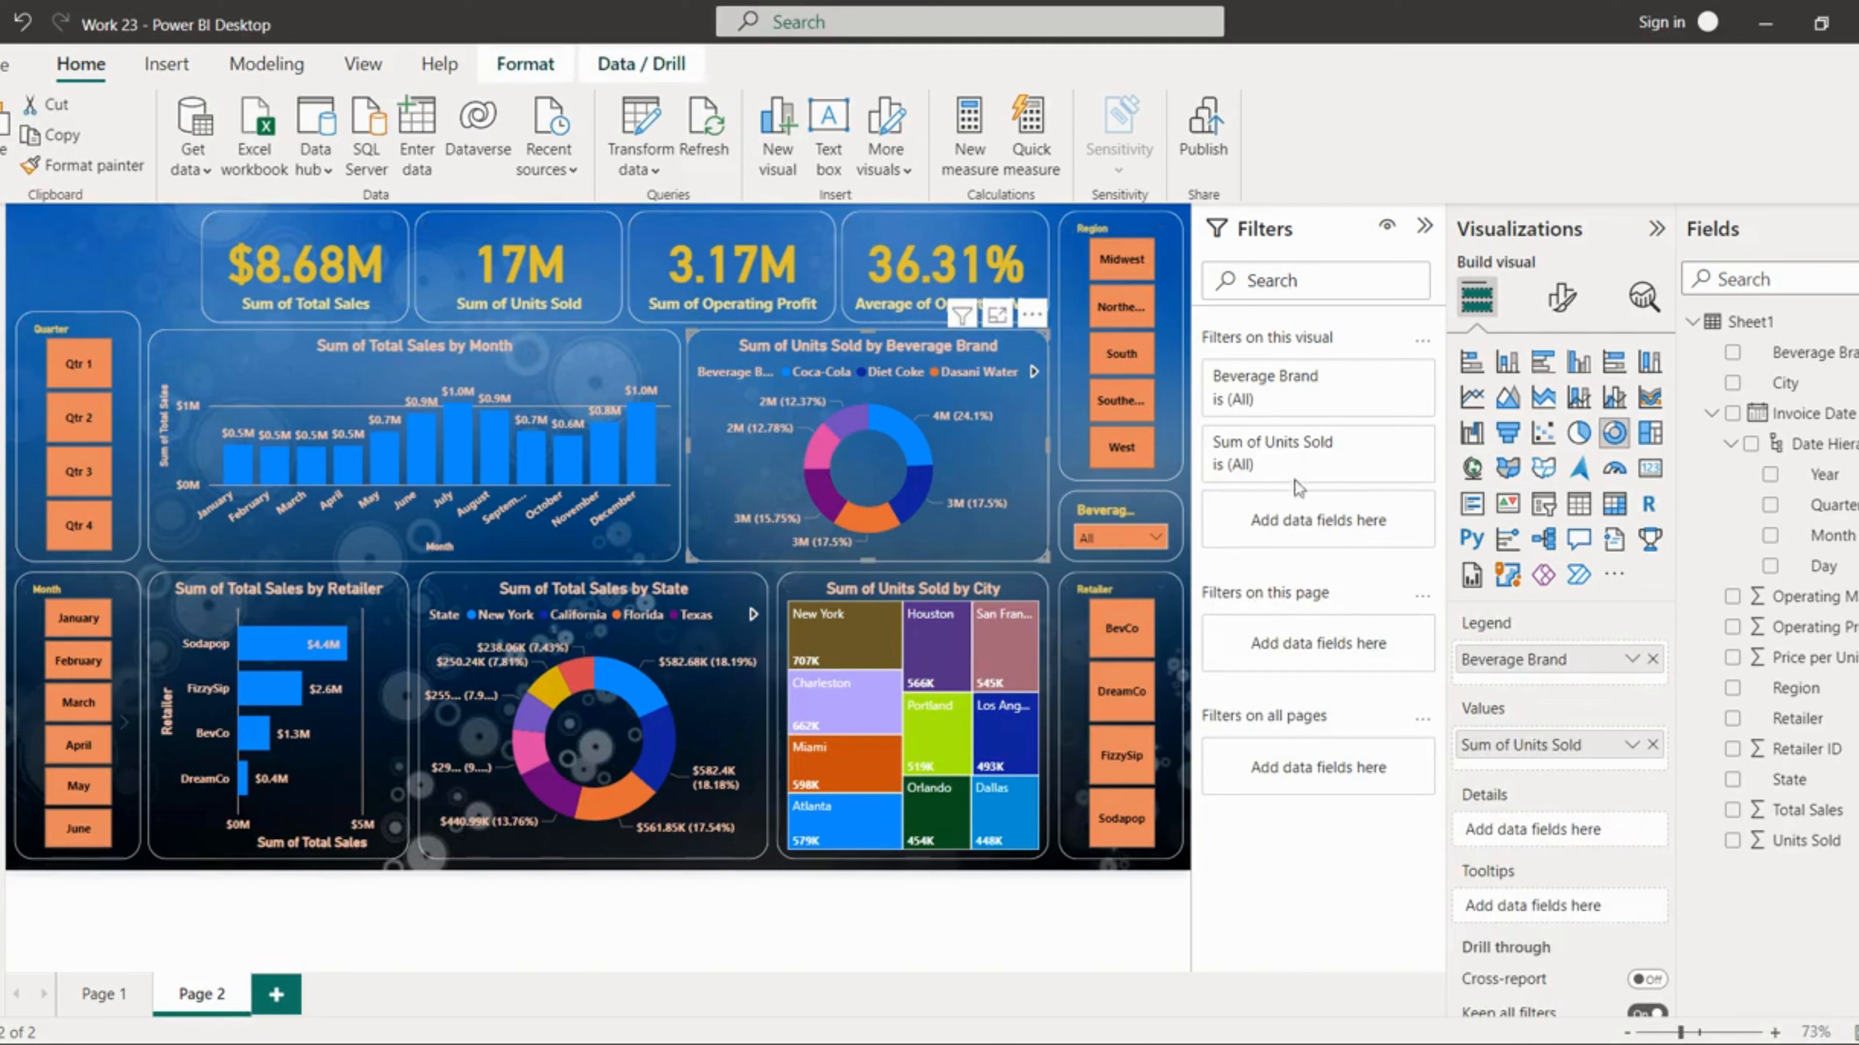
click(1566, 302)
click(1557, 414)
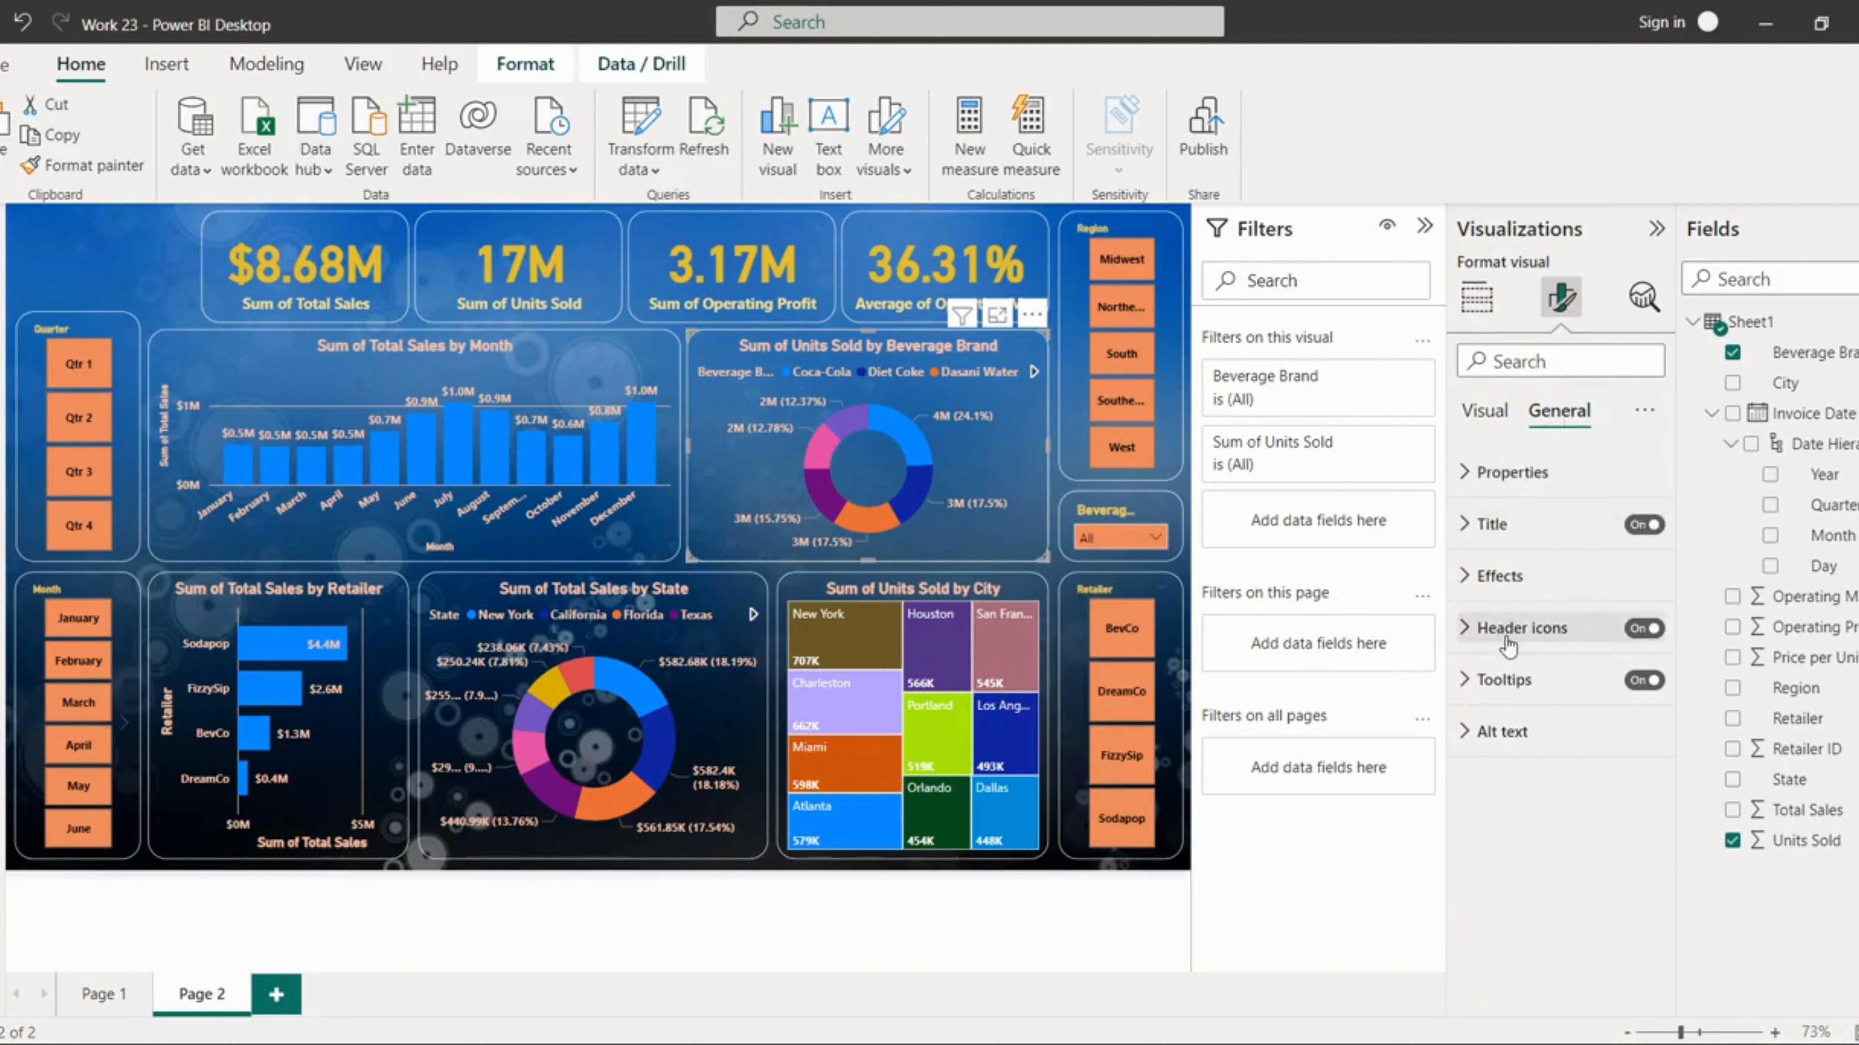
click(1485, 411)
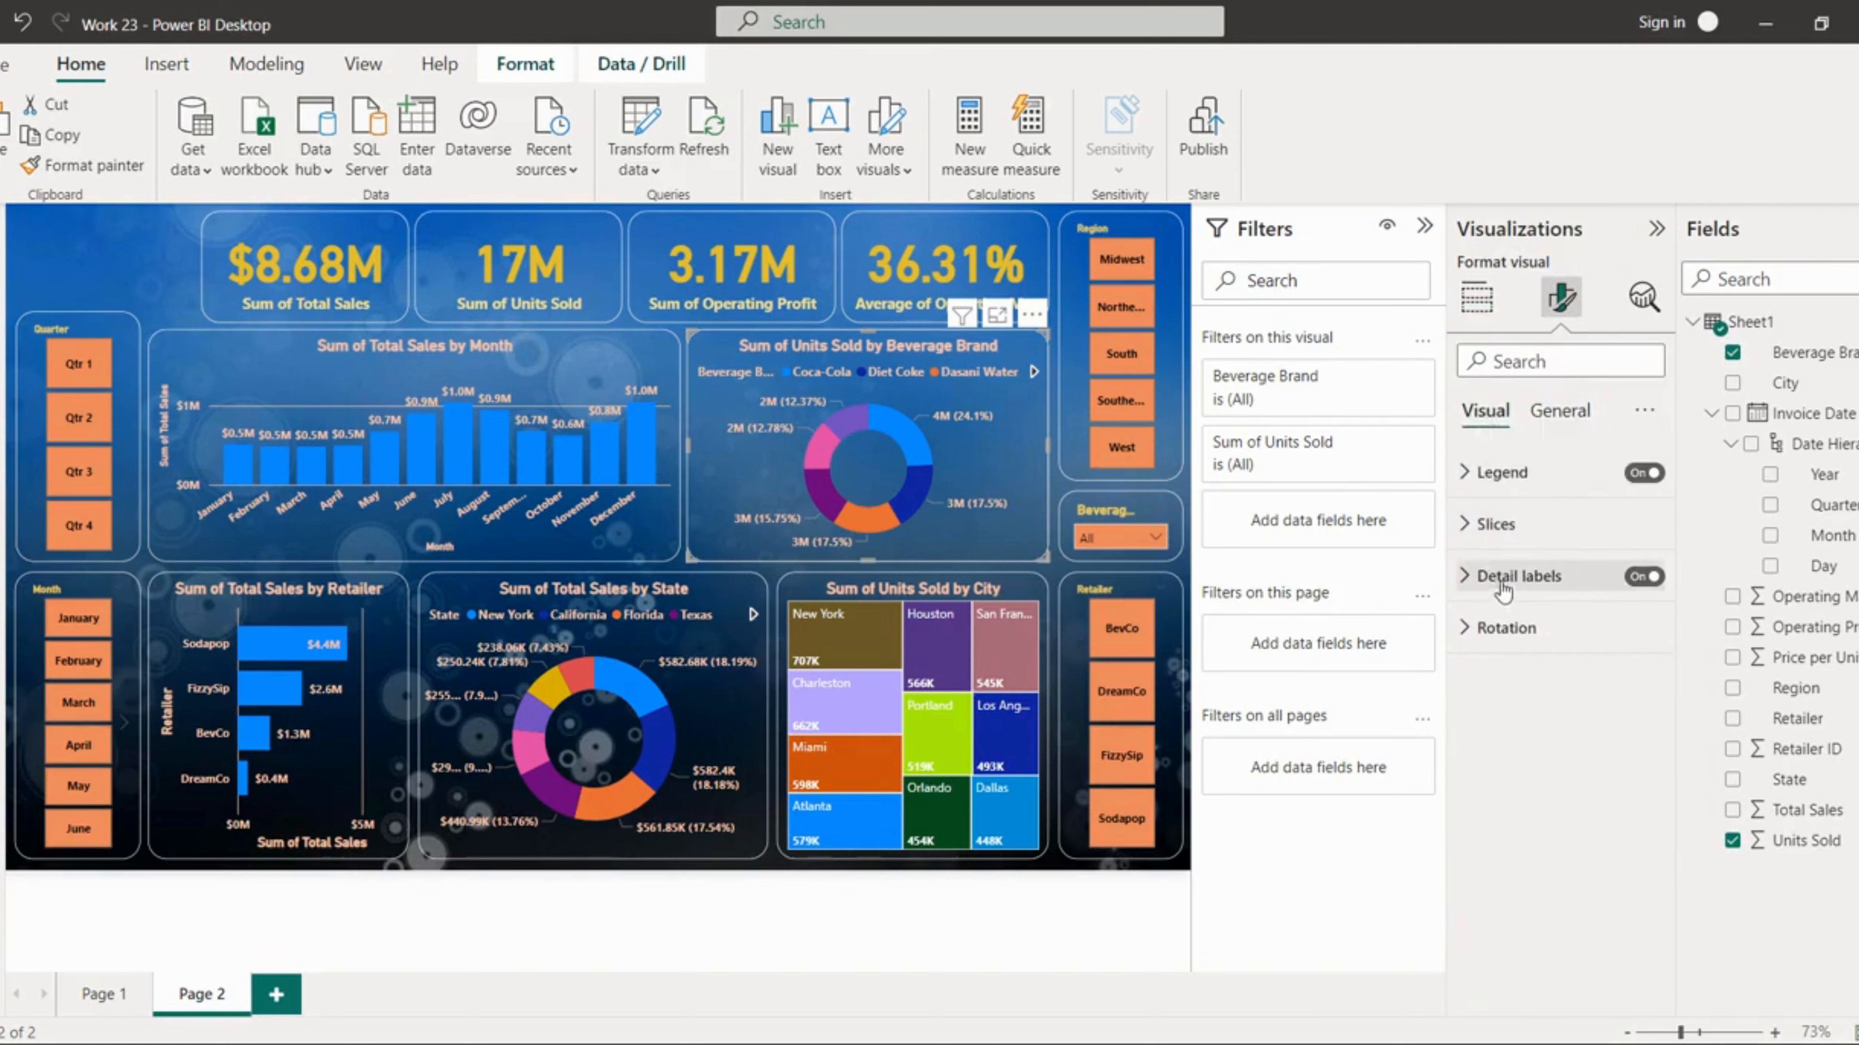
click(1501, 542)
scroll(1564, 752, down, 3)
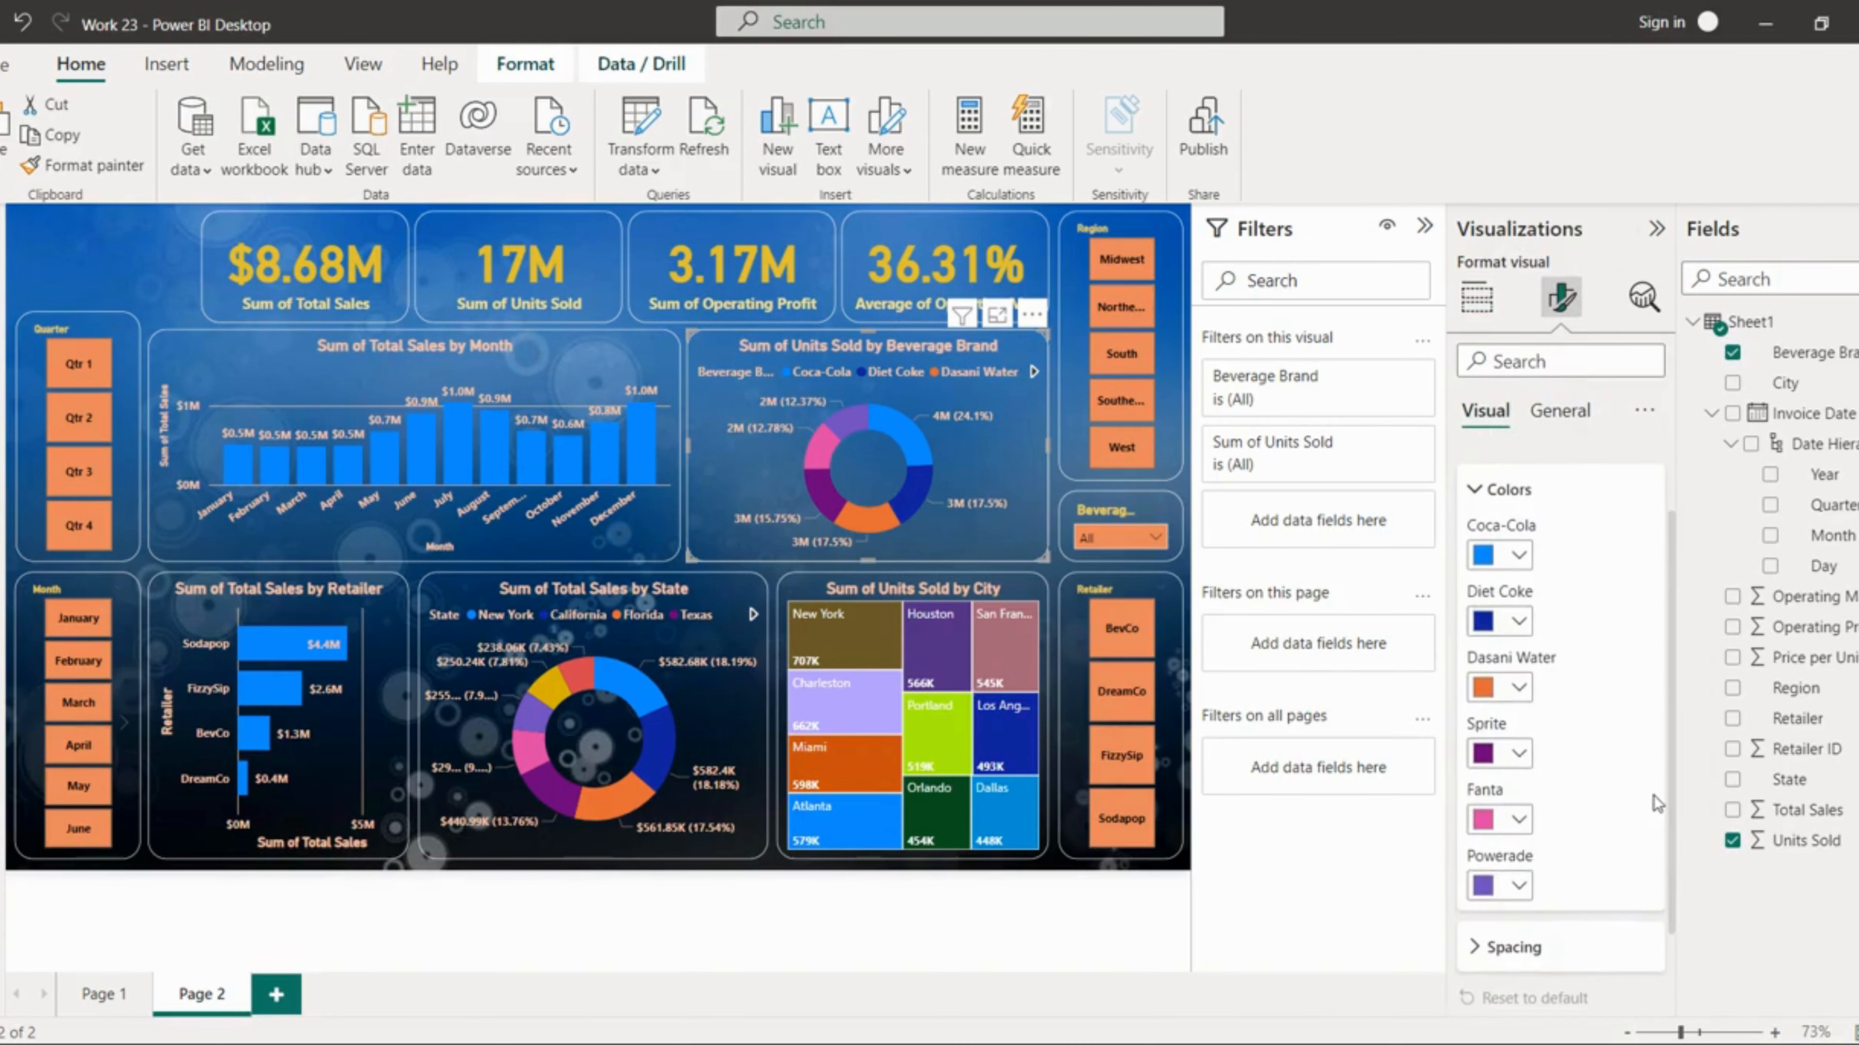
click(1519, 556)
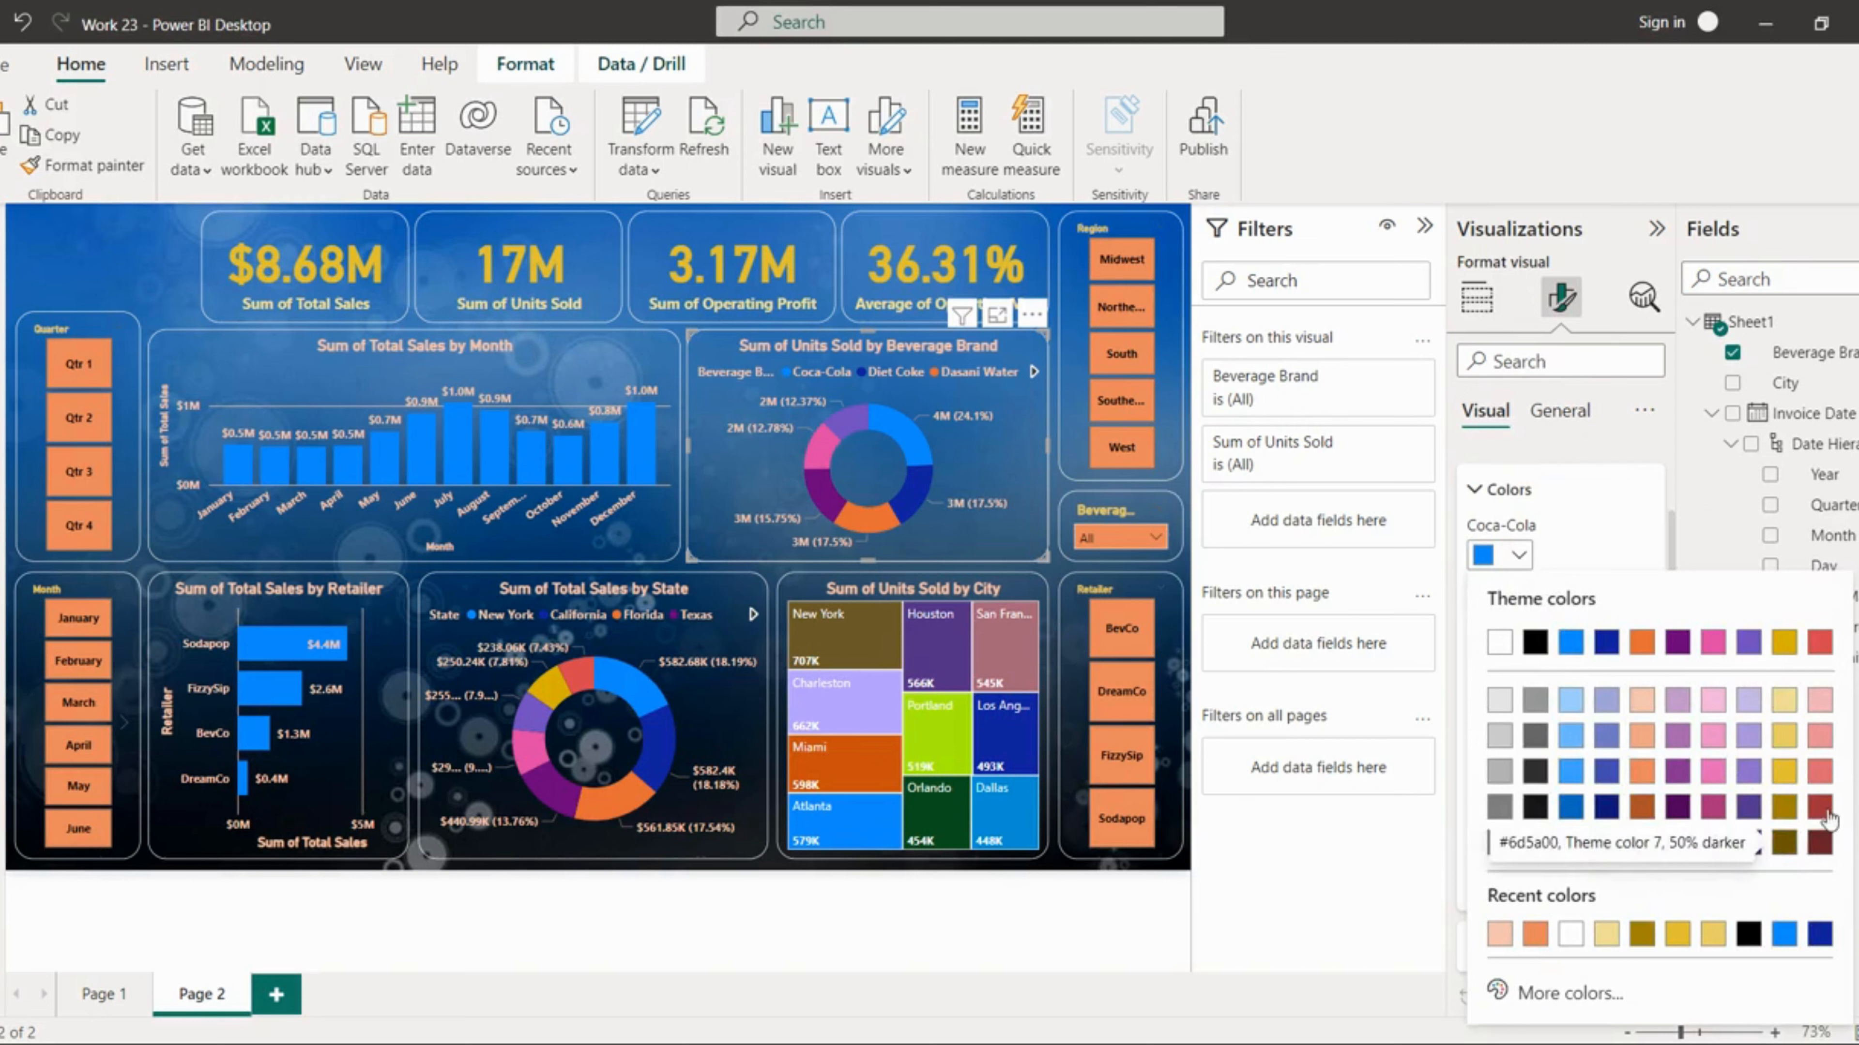
click(1820, 843)
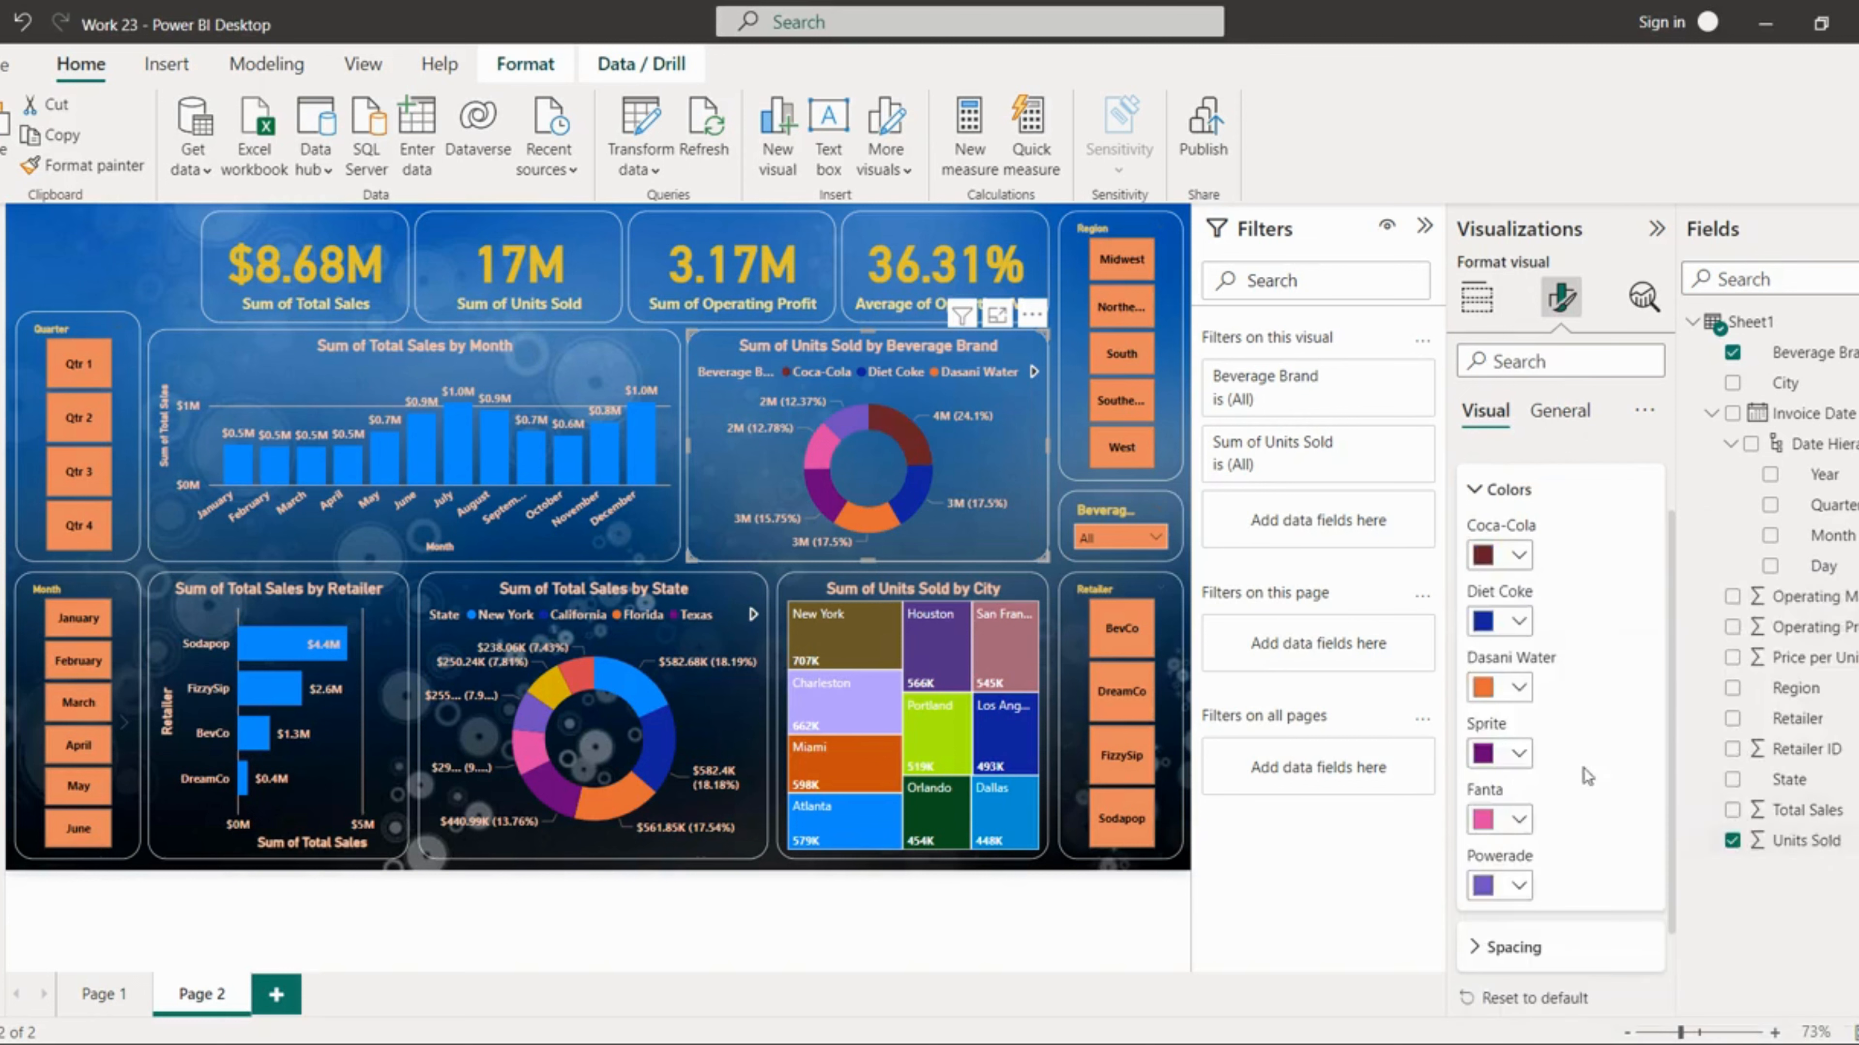
click(1518, 621)
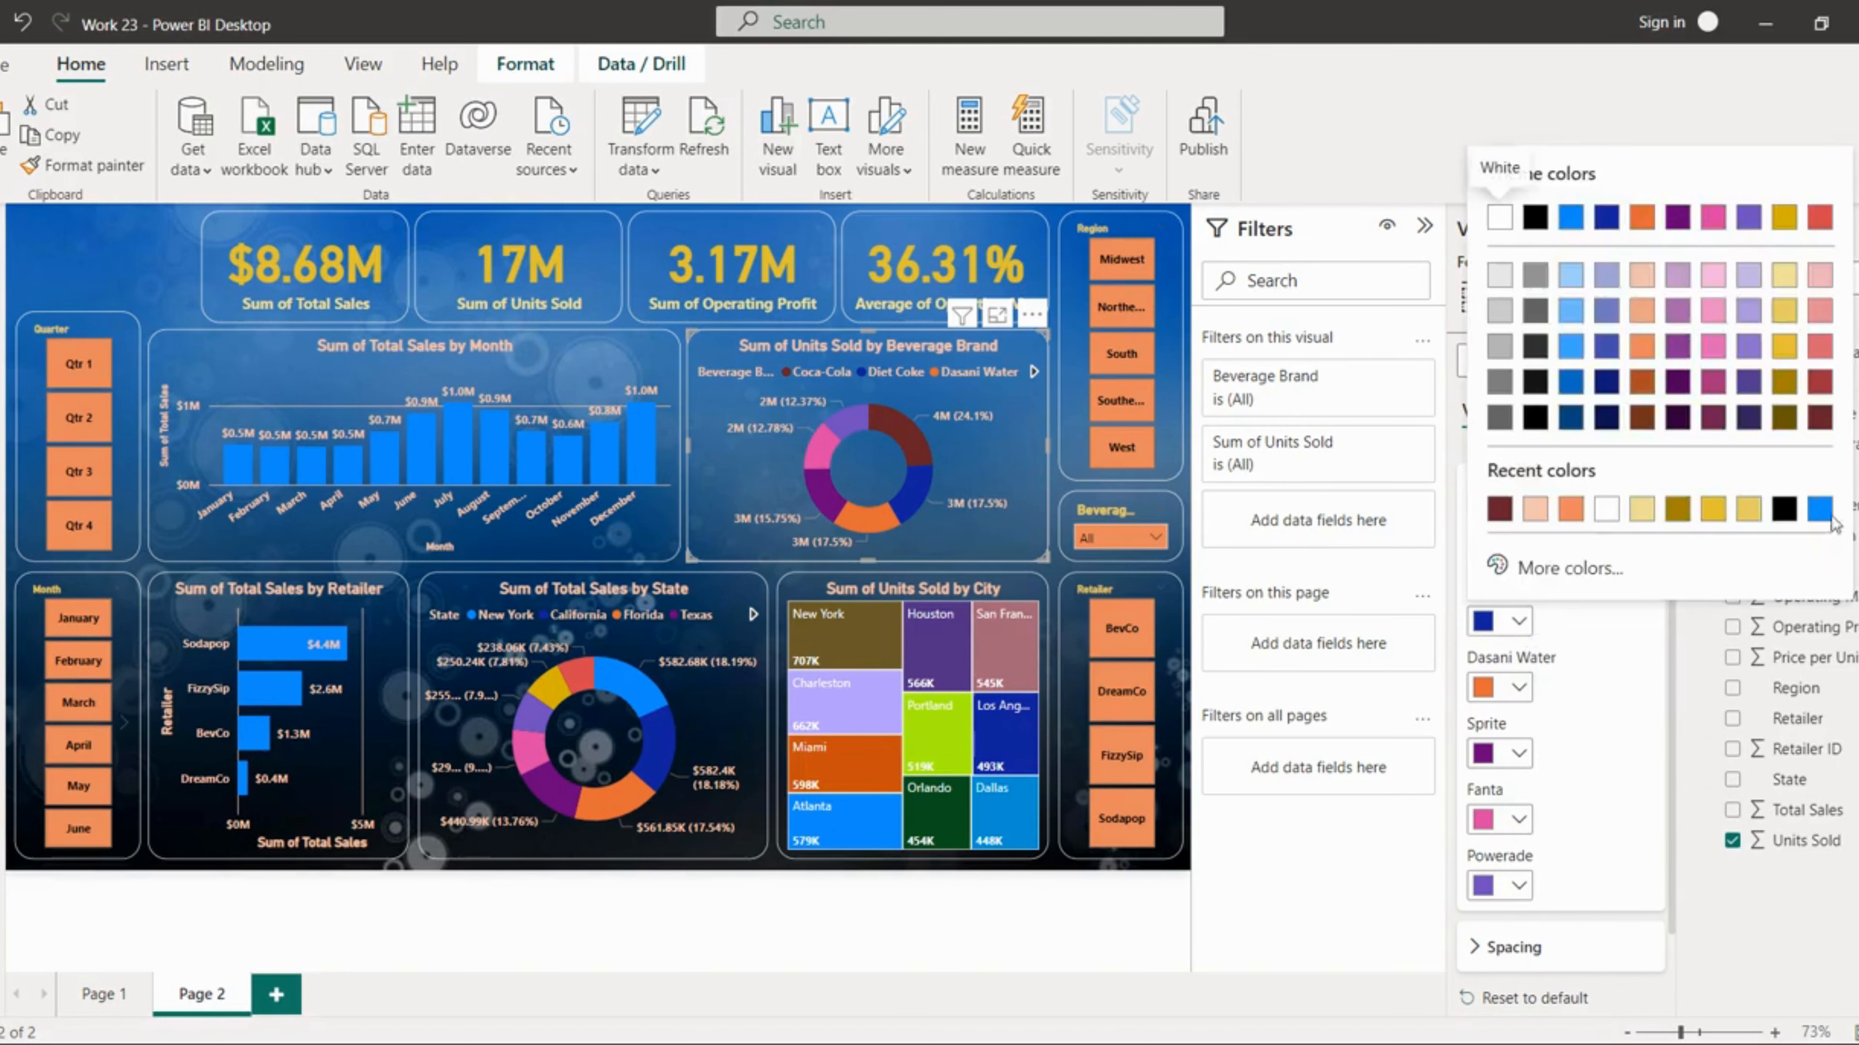
click(1815, 382)
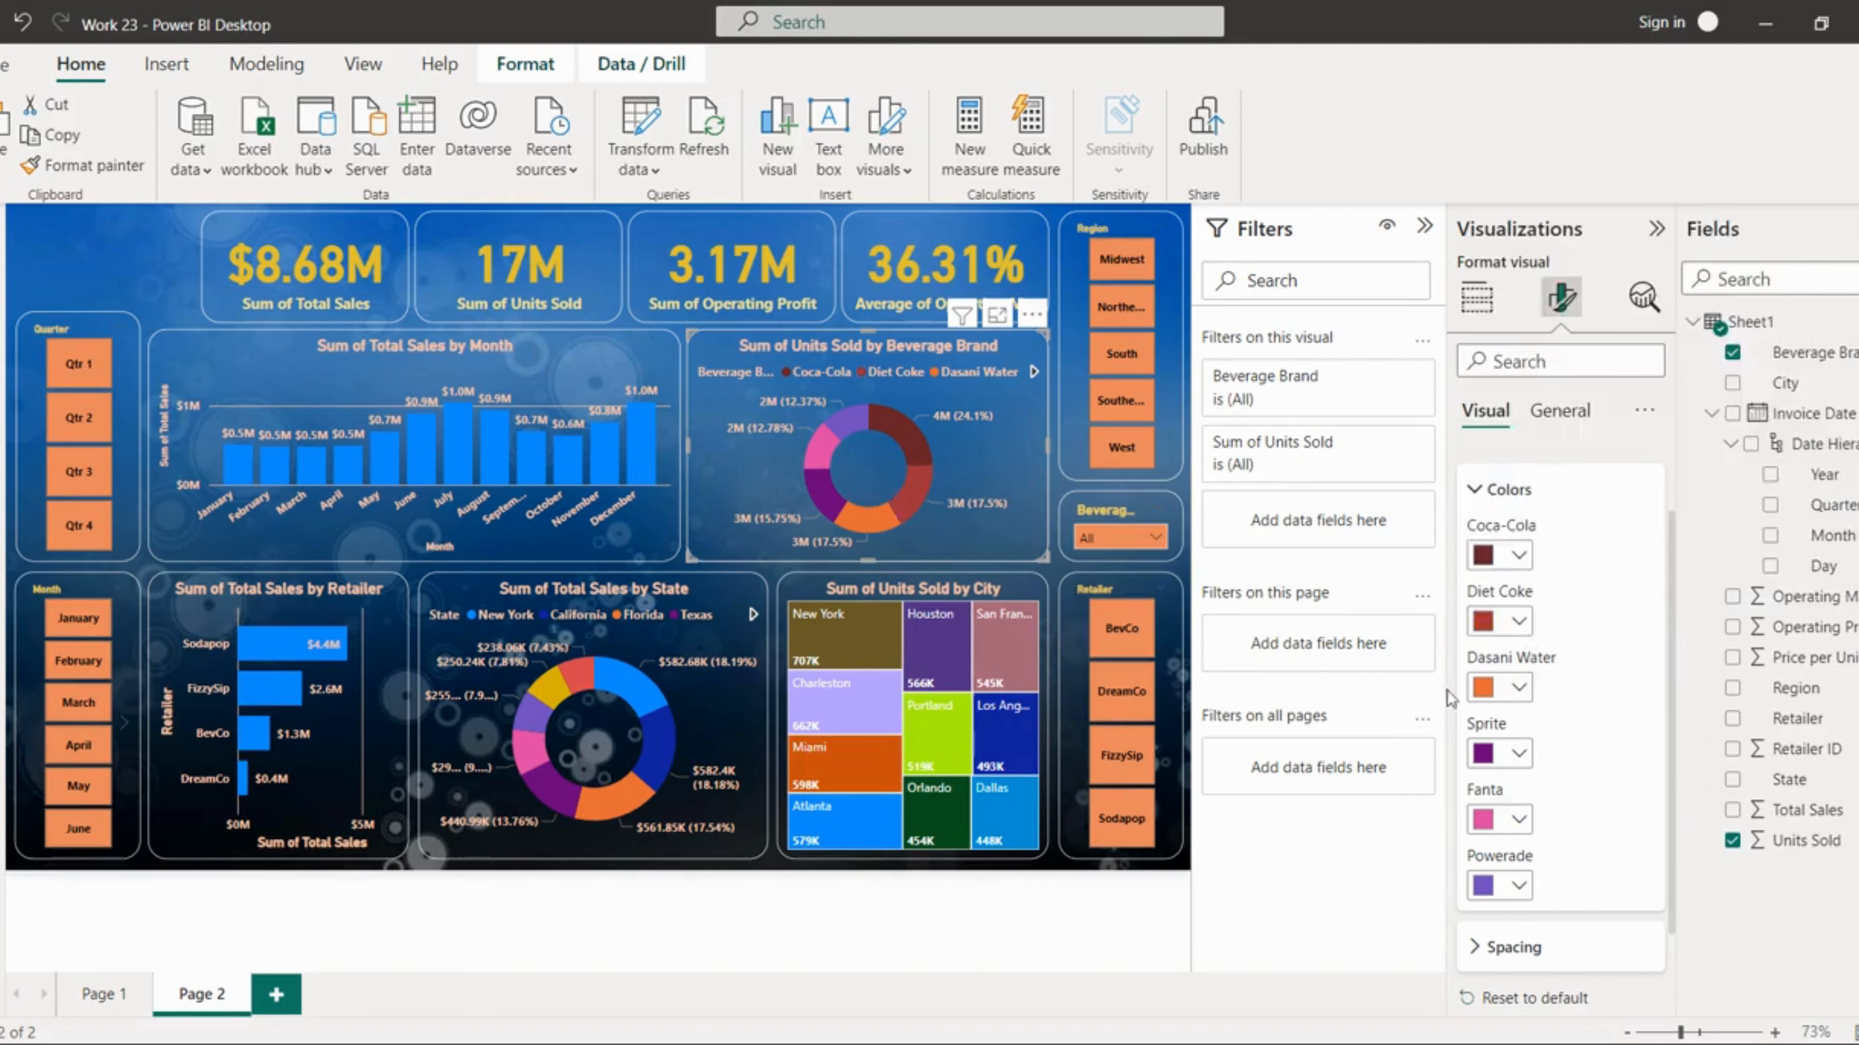
Step: Set the Dasani Water, Sprite and Fanta slices to lighter red and pink shades and Powerade to light gray
click(1518, 687)
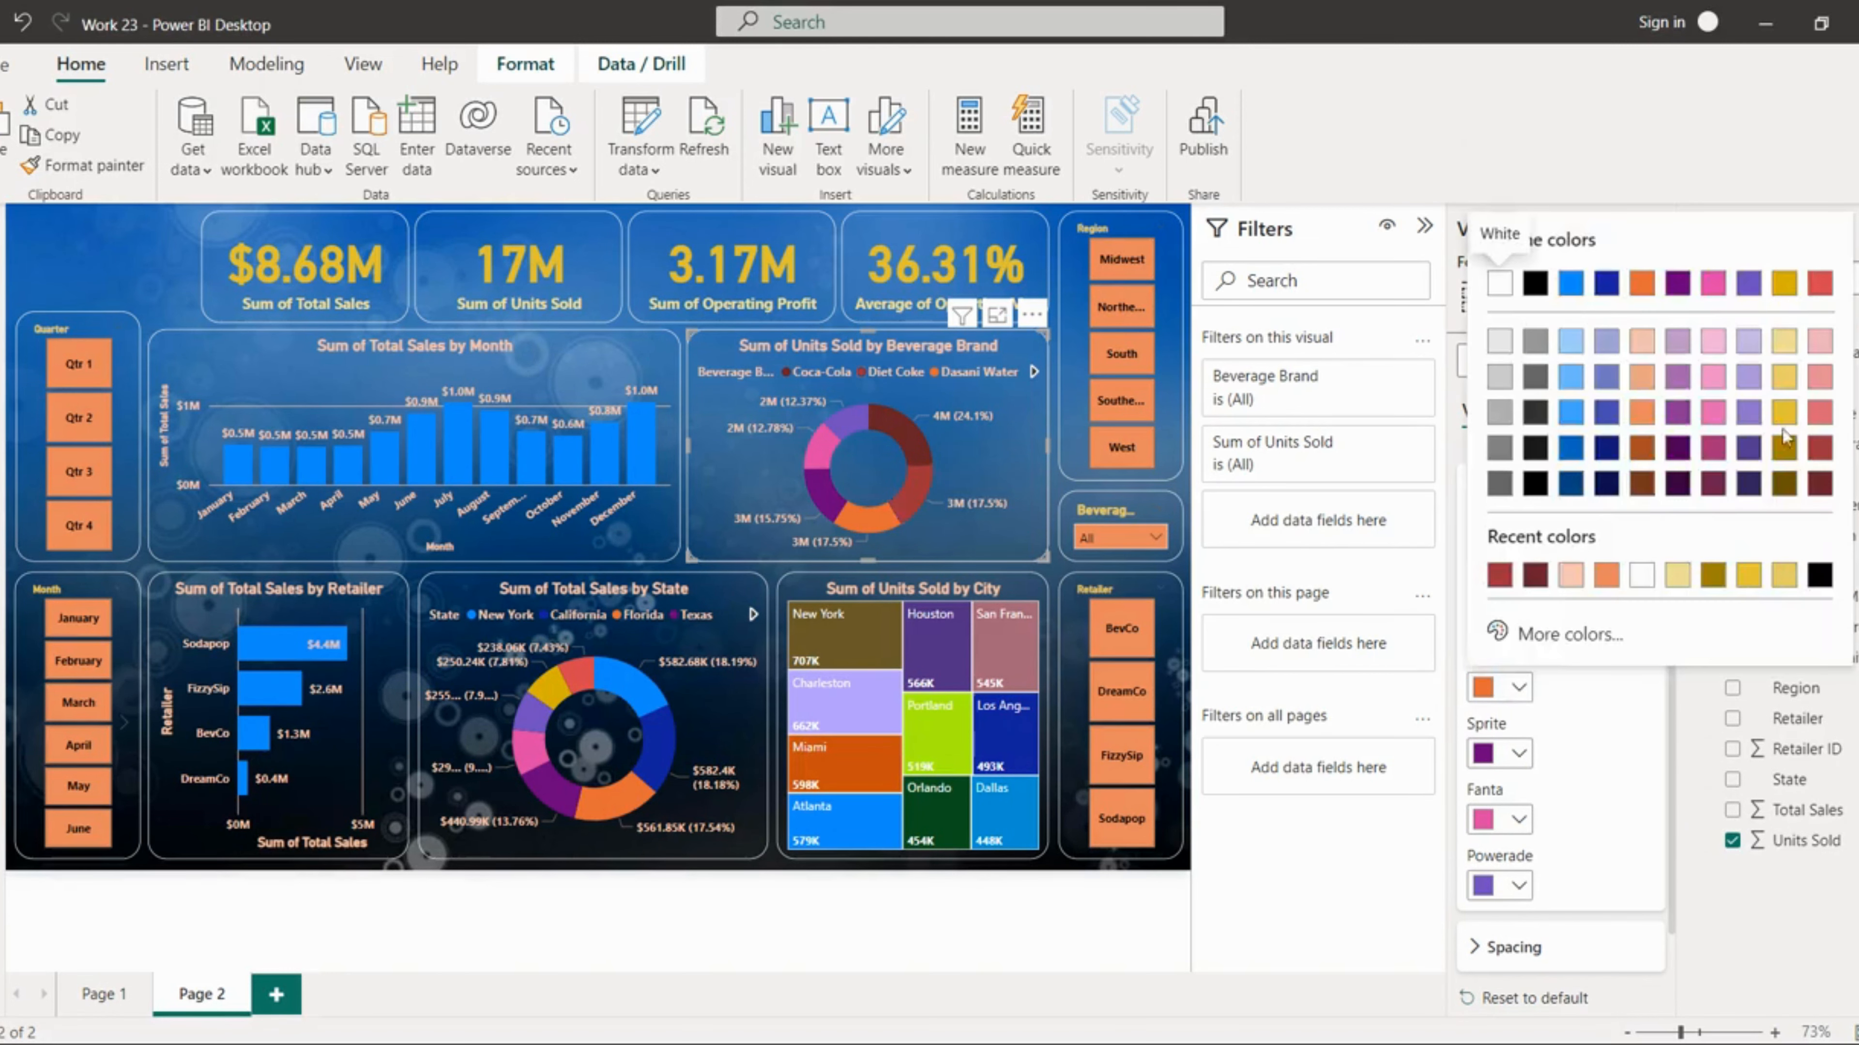
click(1817, 416)
click(1519, 752)
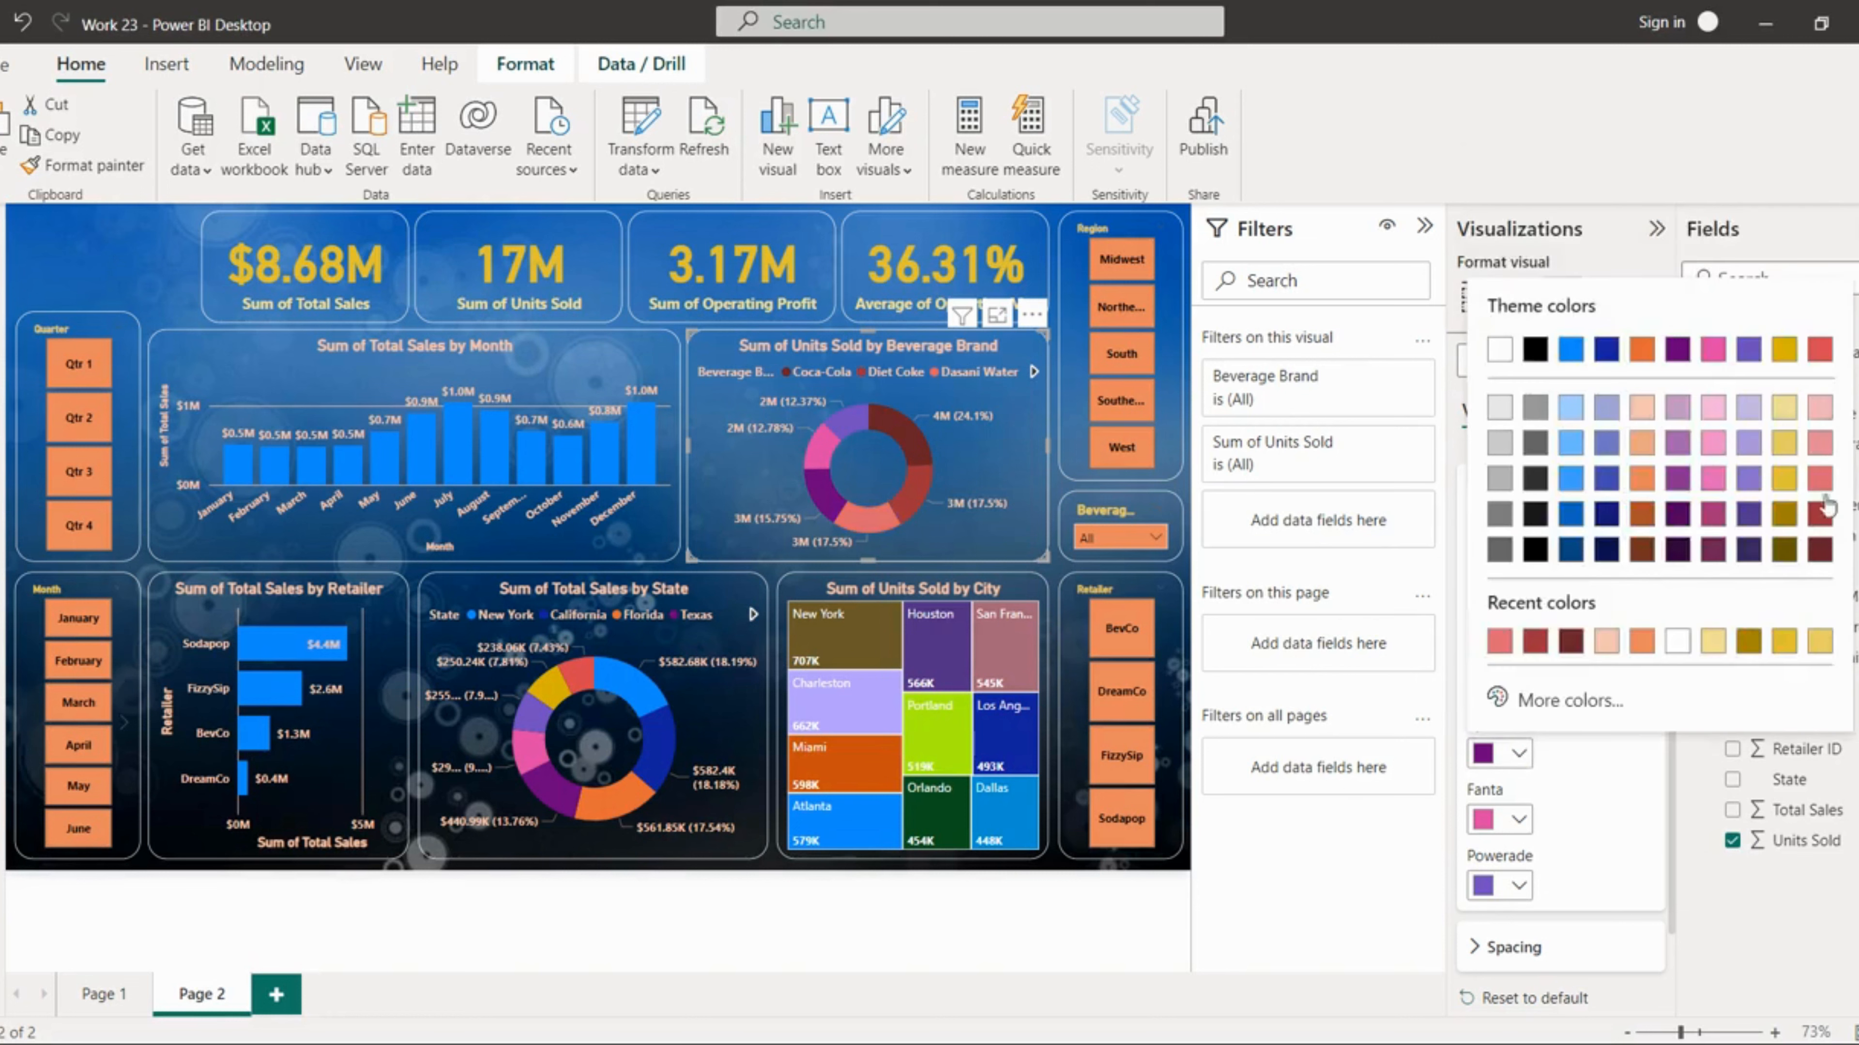
click(1820, 443)
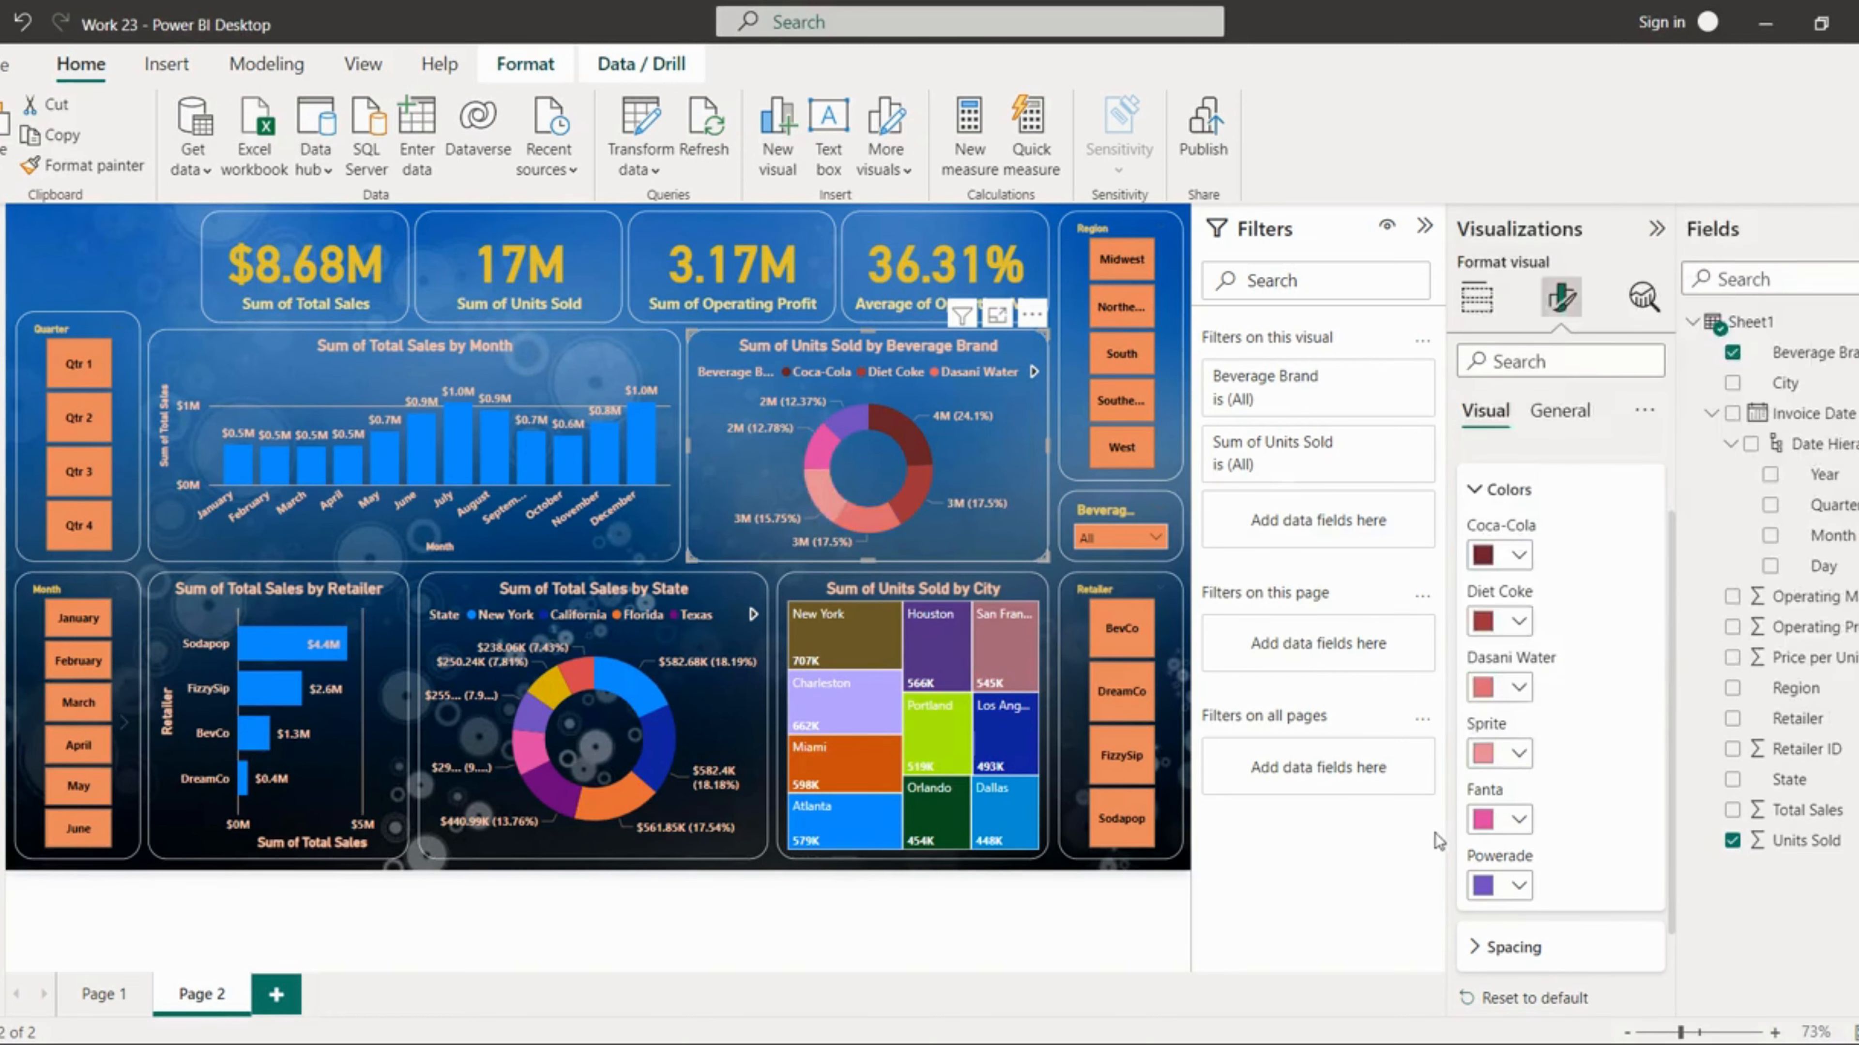
click(1519, 819)
click(1818, 483)
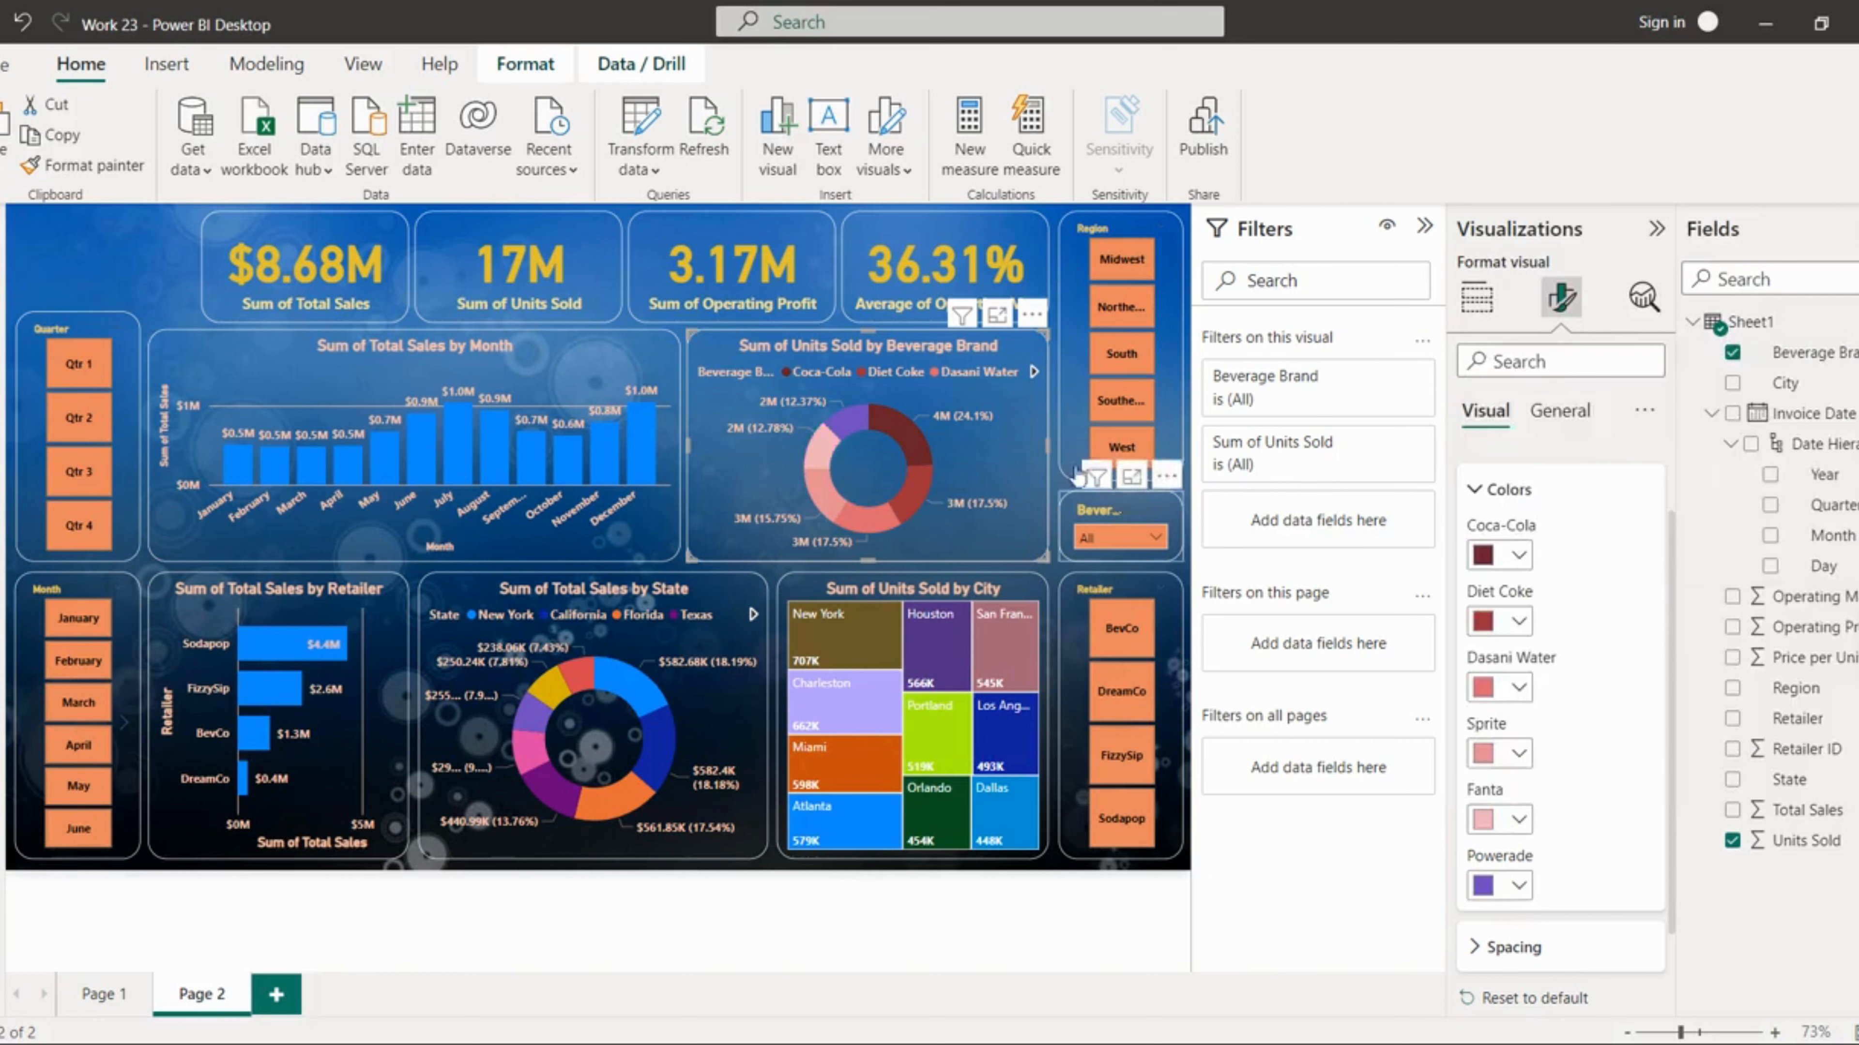
click(1519, 885)
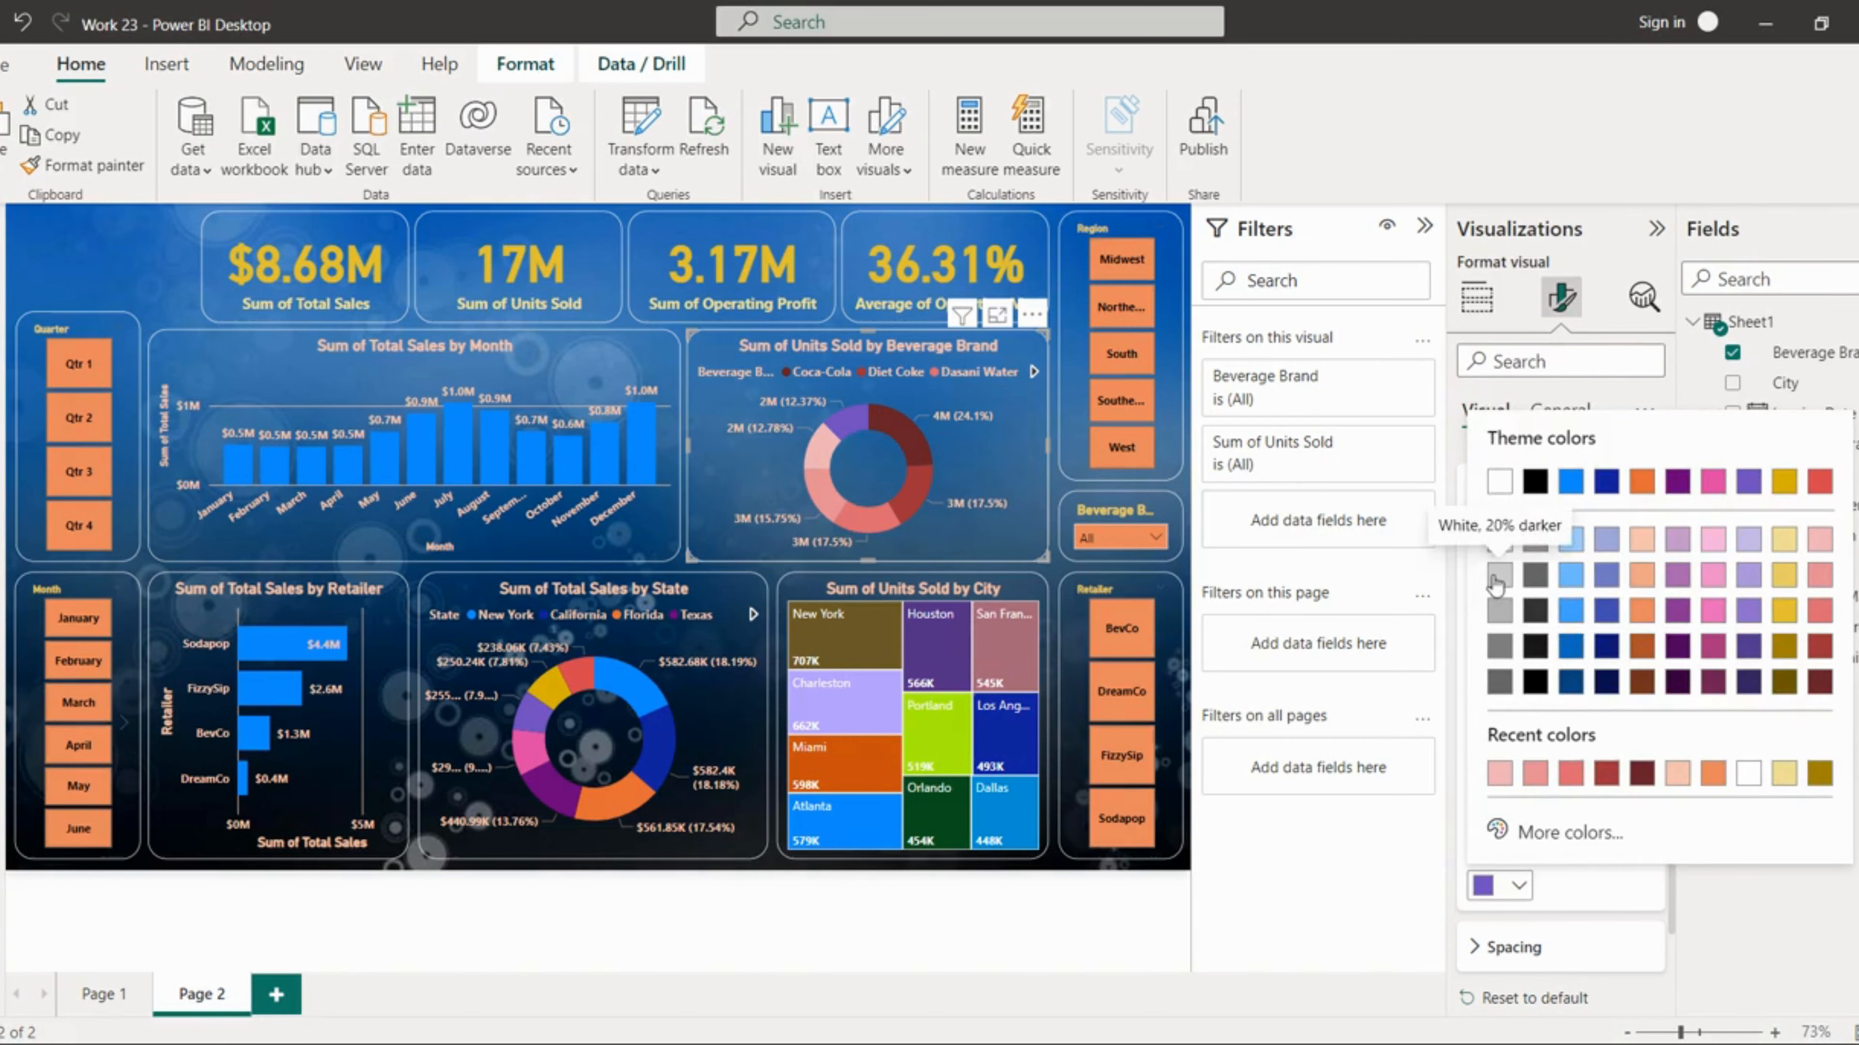
click(1495, 586)
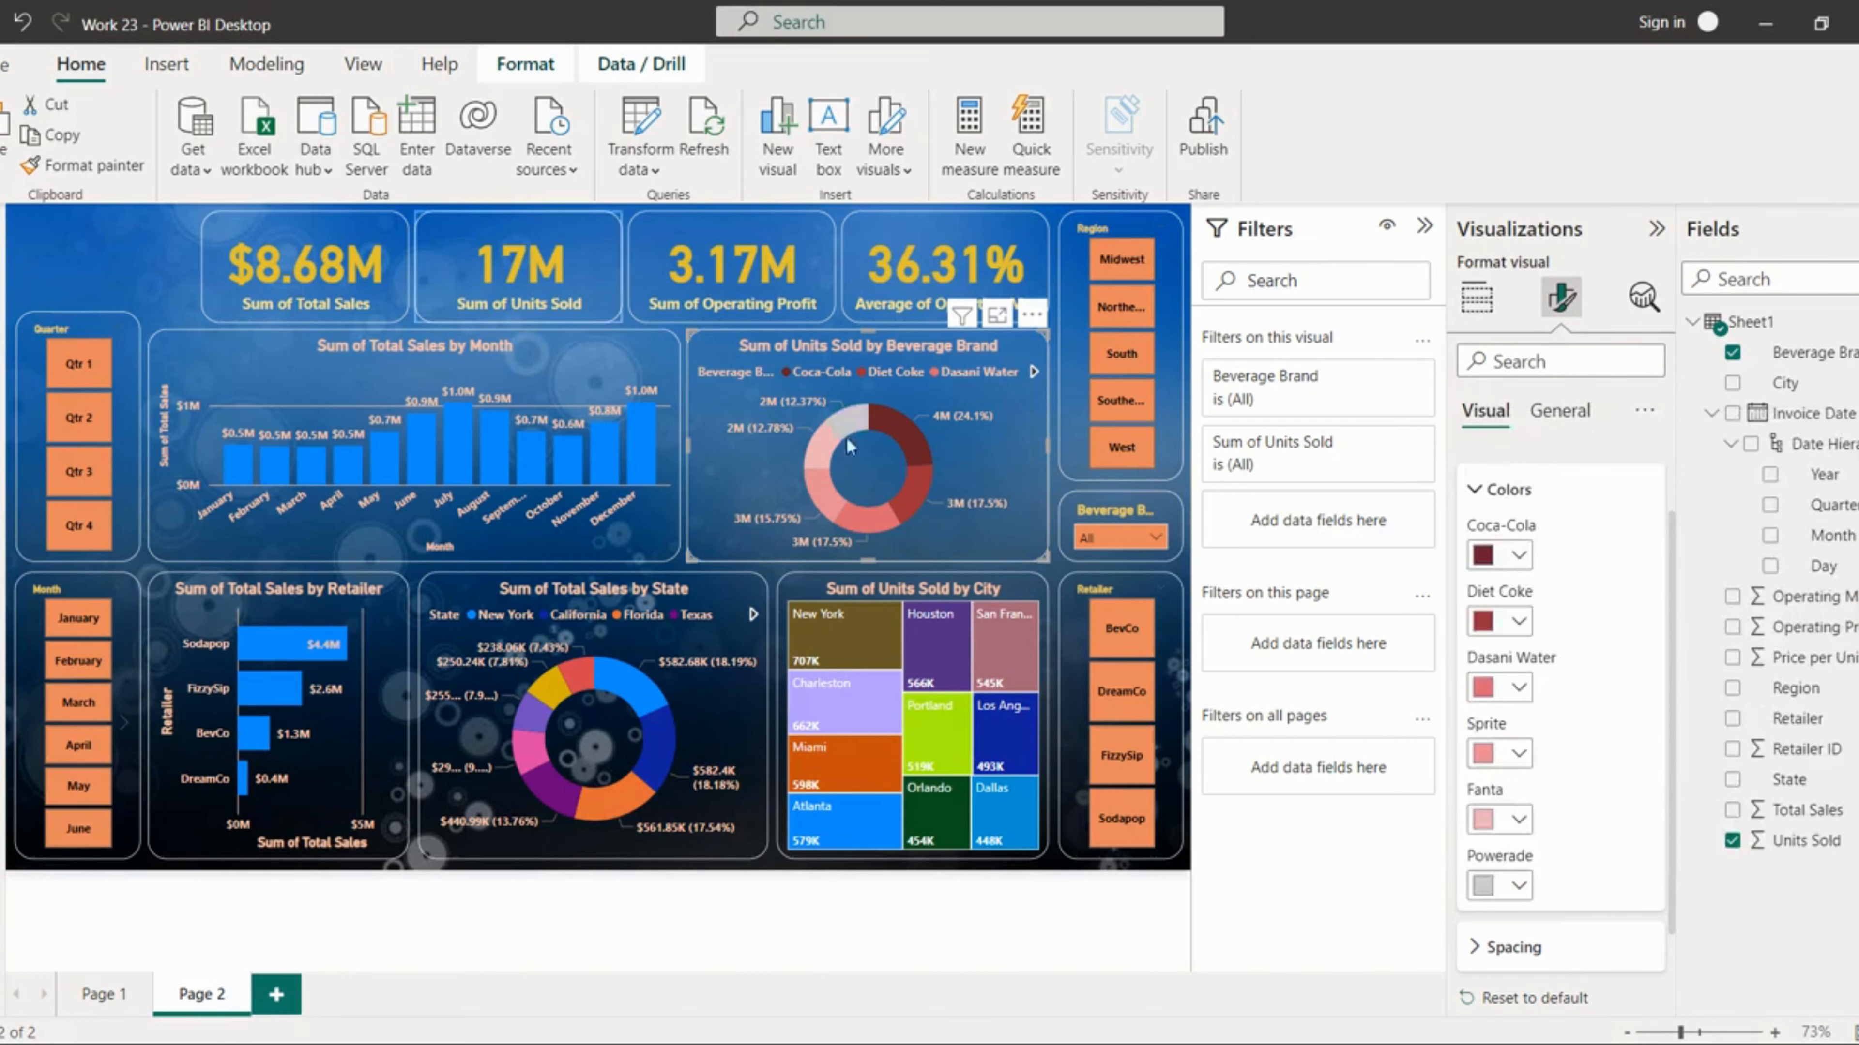
Step: In the state donut chart's slice colours, set New York, California and Florida to dark olive and gold shades
mouse_move(935, 606)
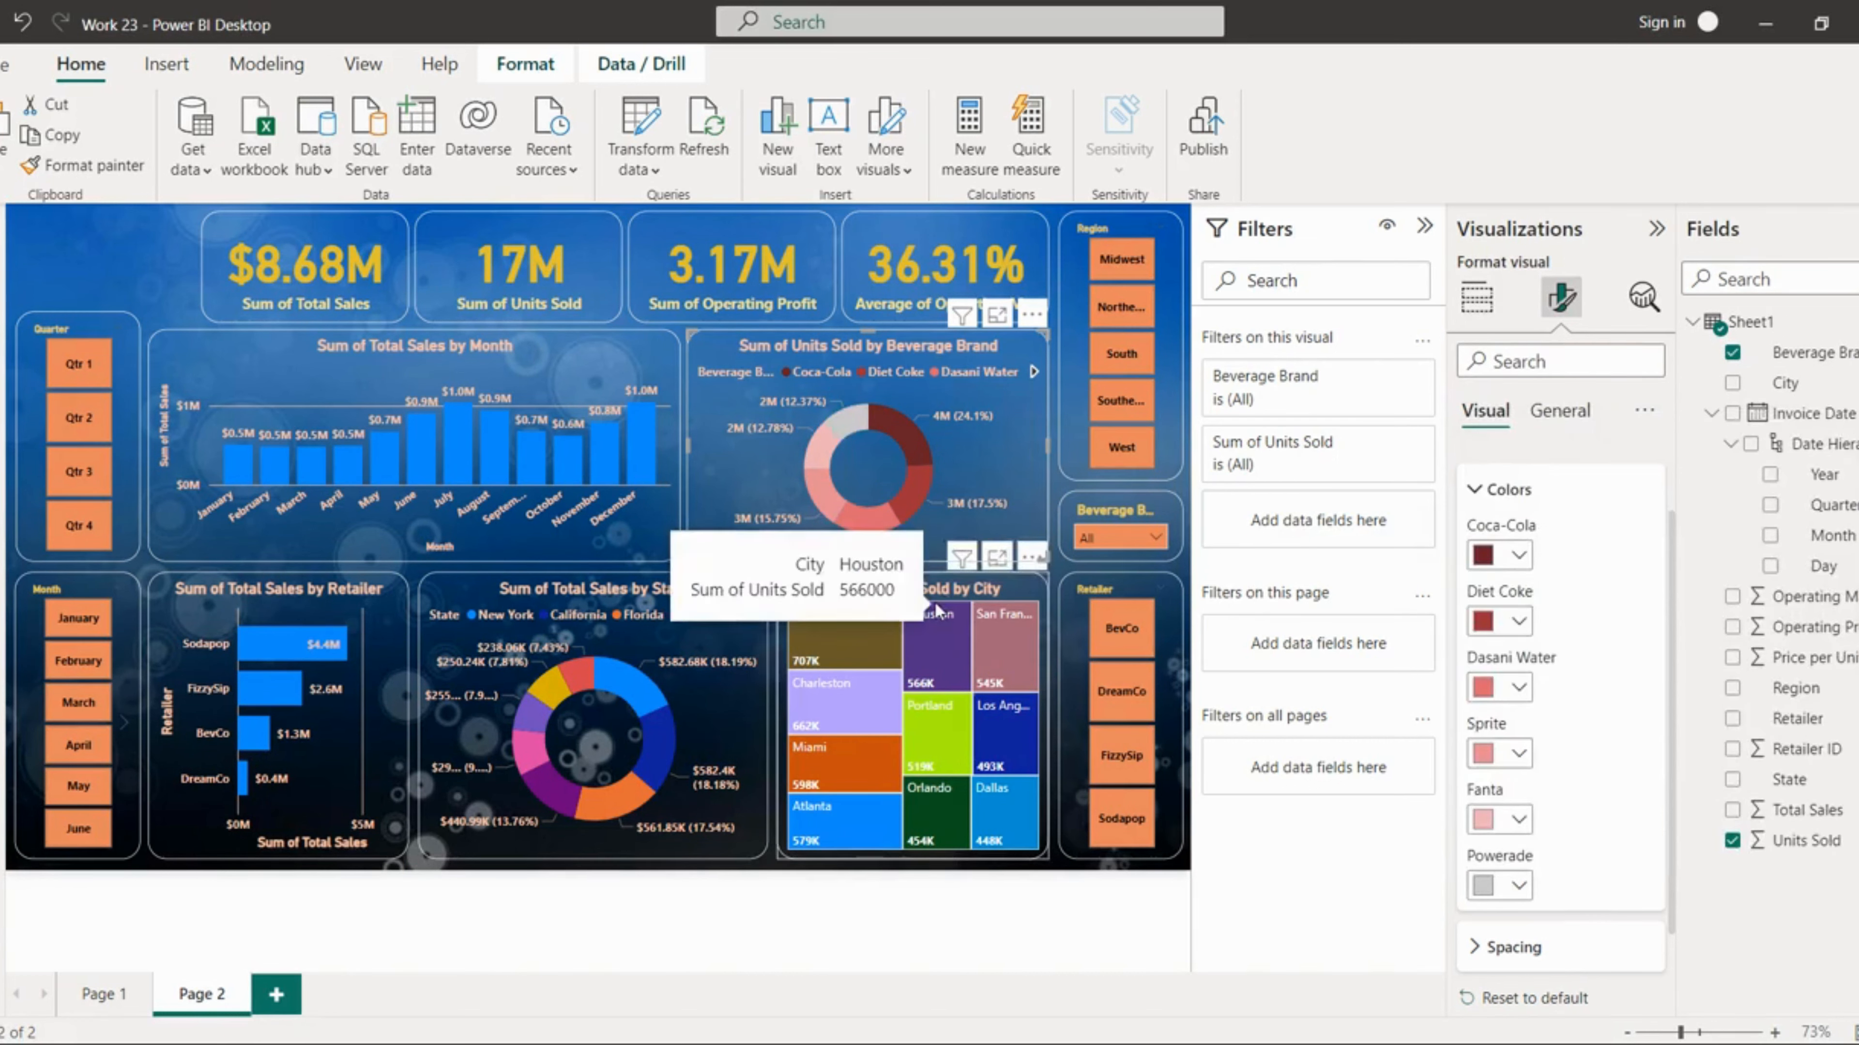
click(723, 641)
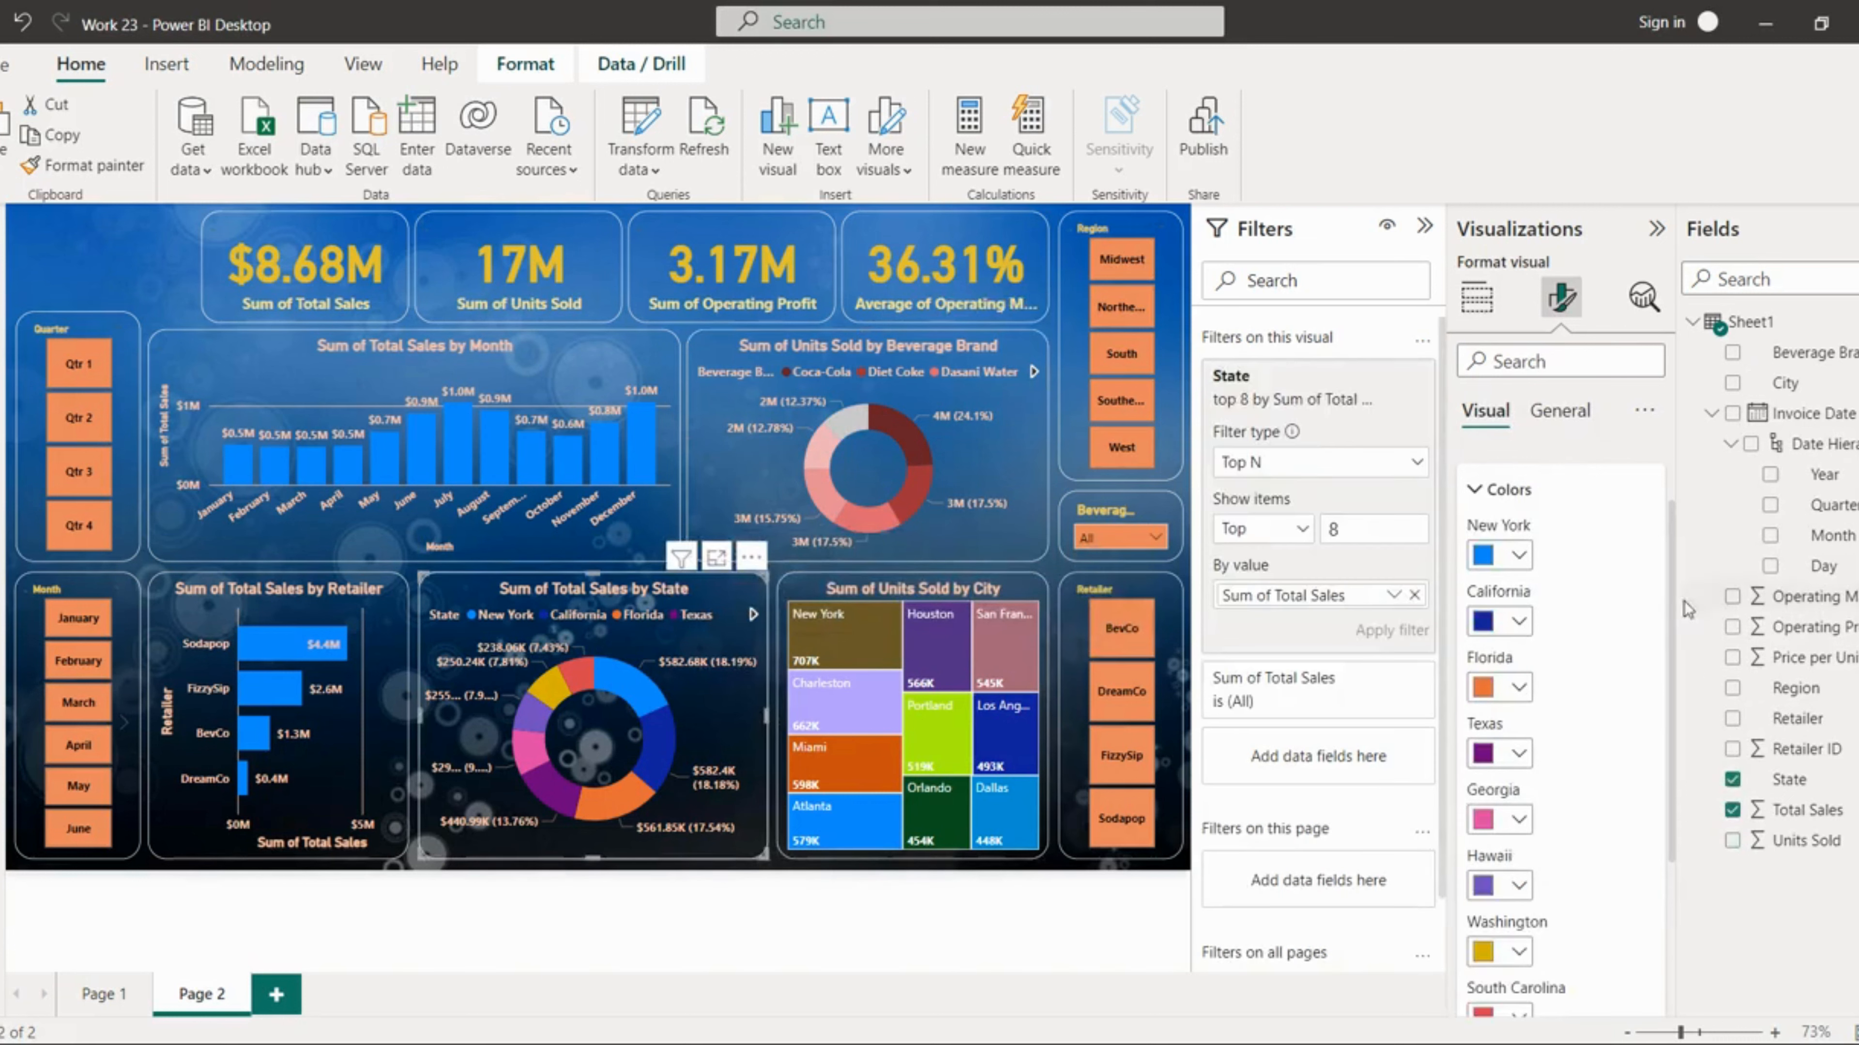
click(1522, 558)
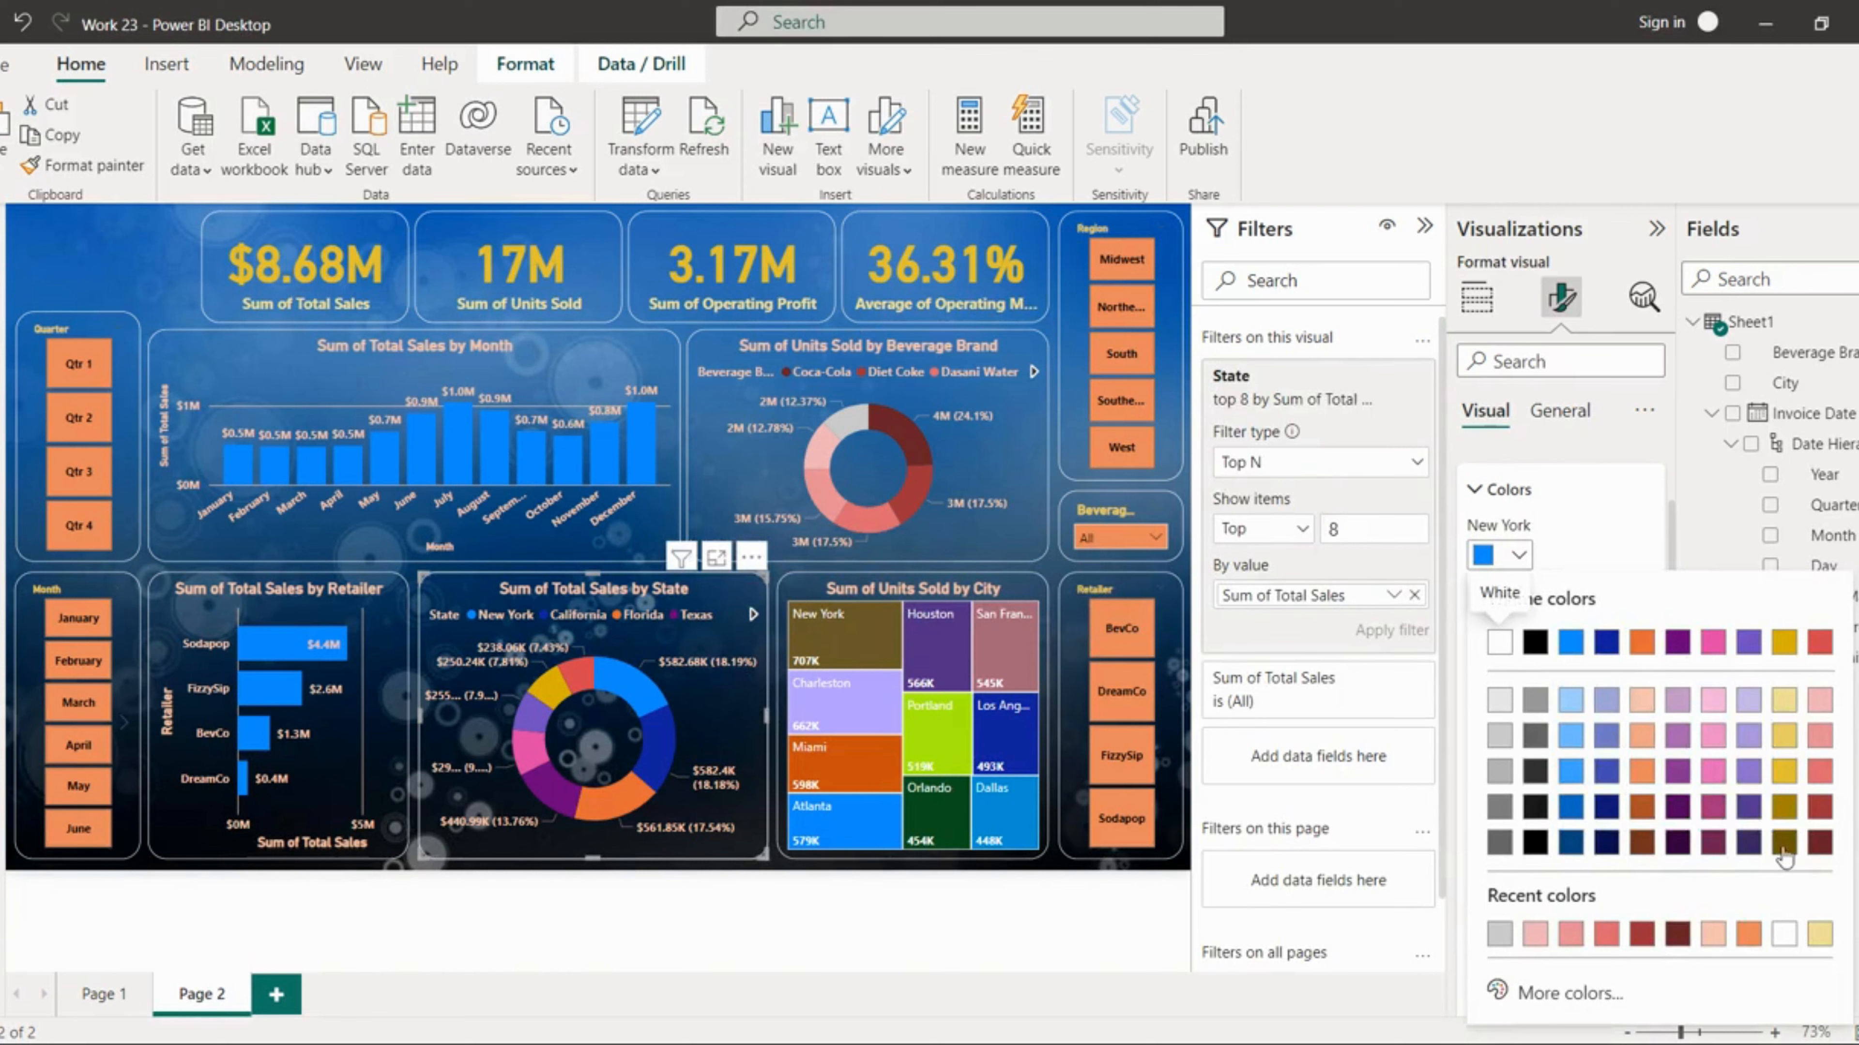
click(1537, 712)
click(1520, 623)
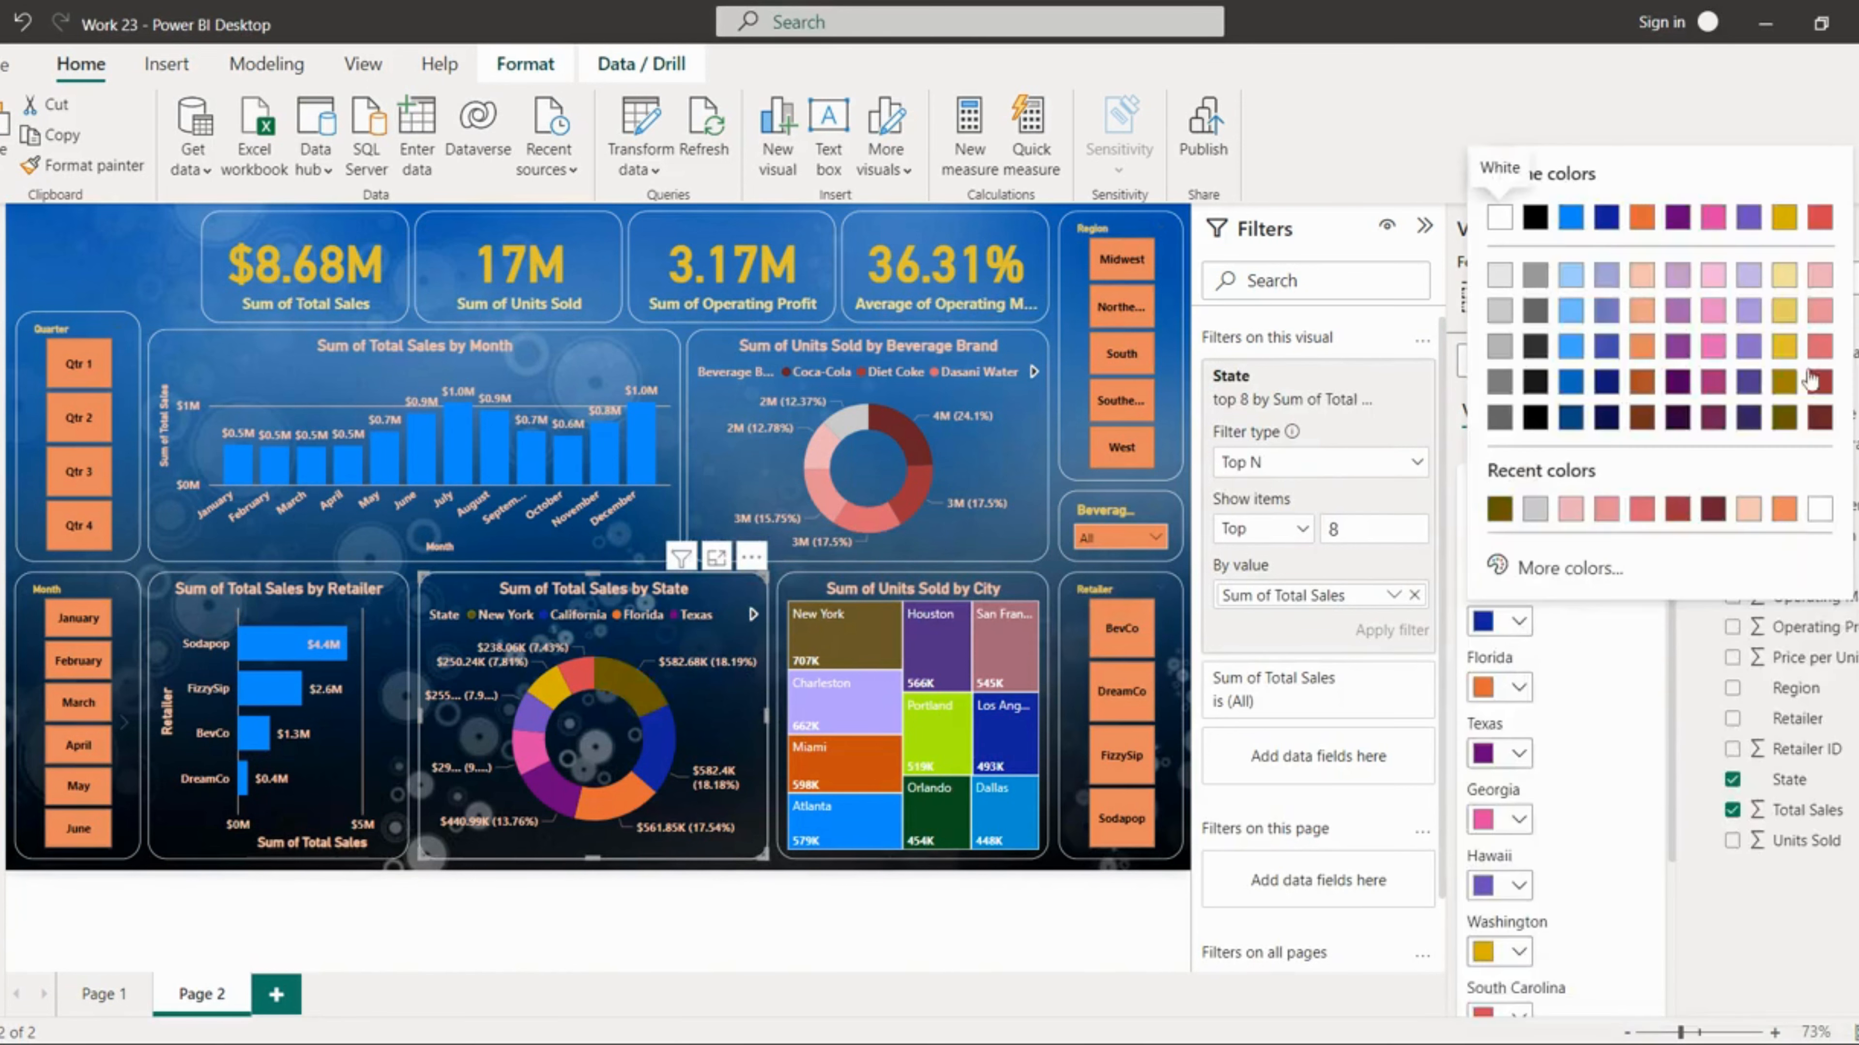
click(1784, 382)
click(1519, 687)
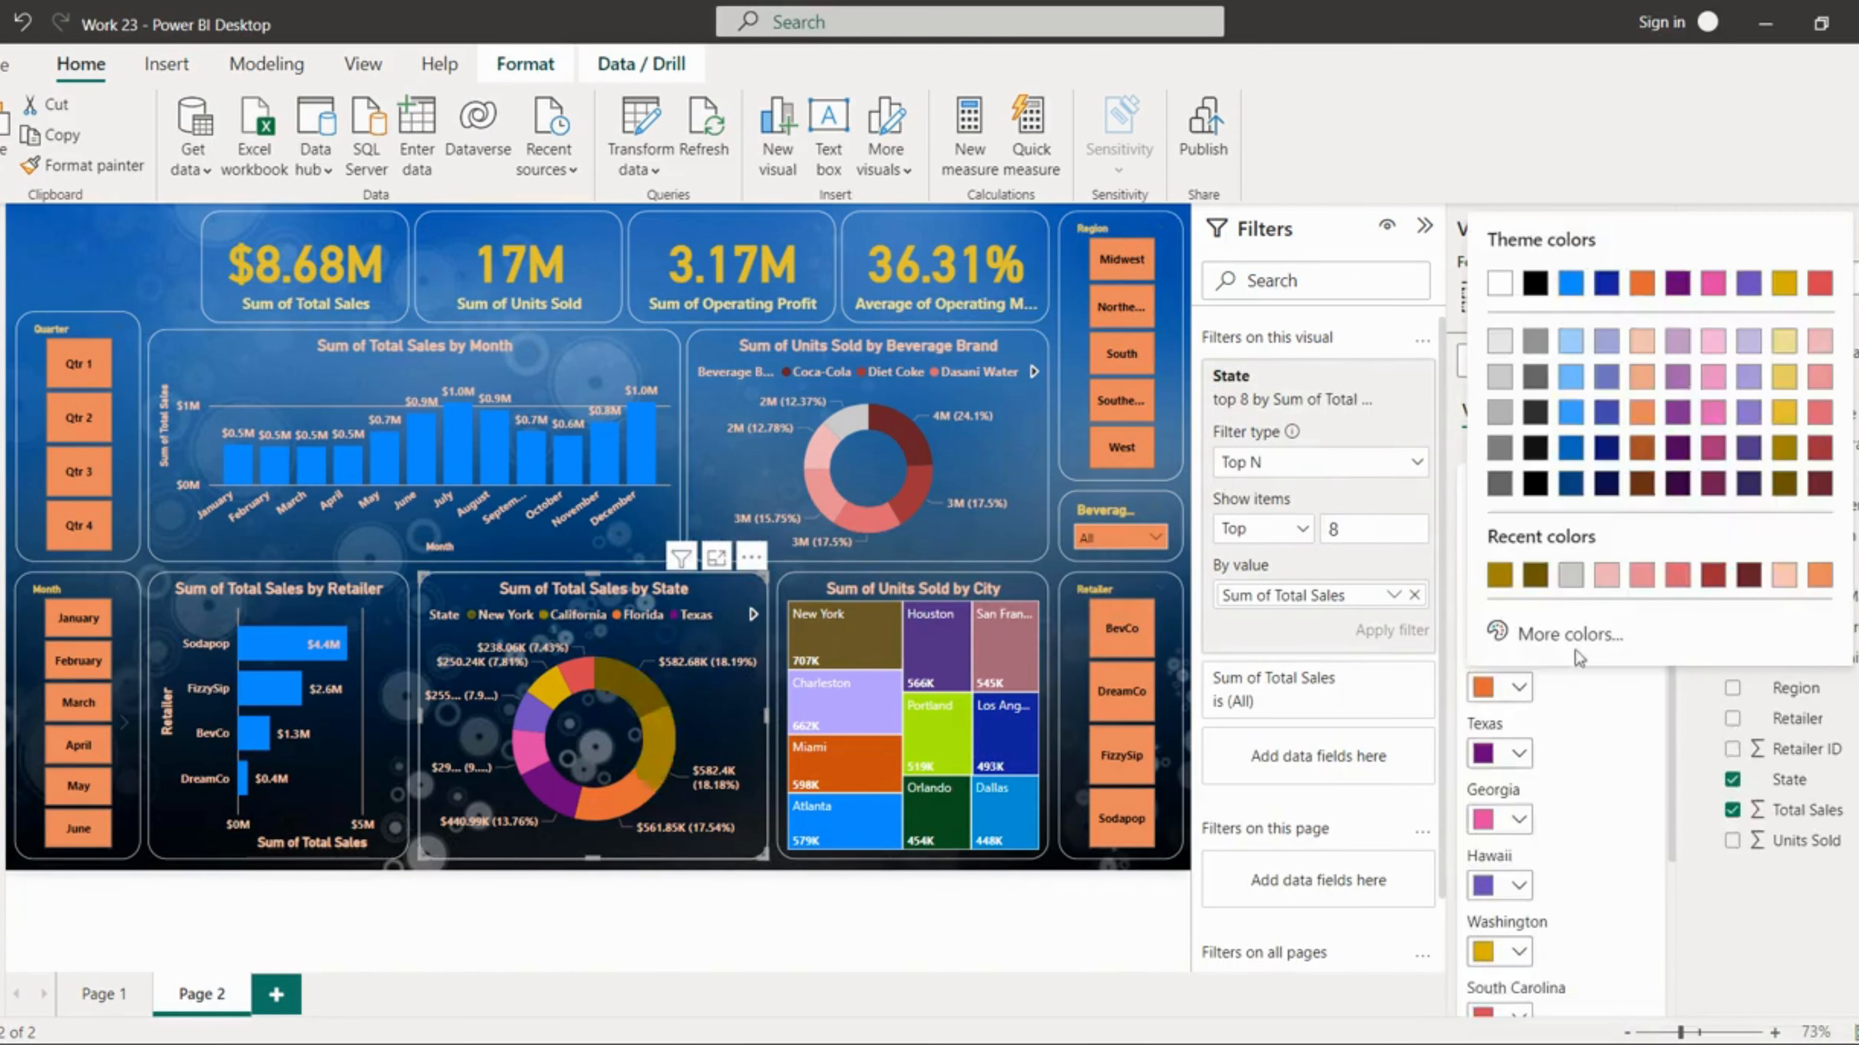
click(1784, 413)
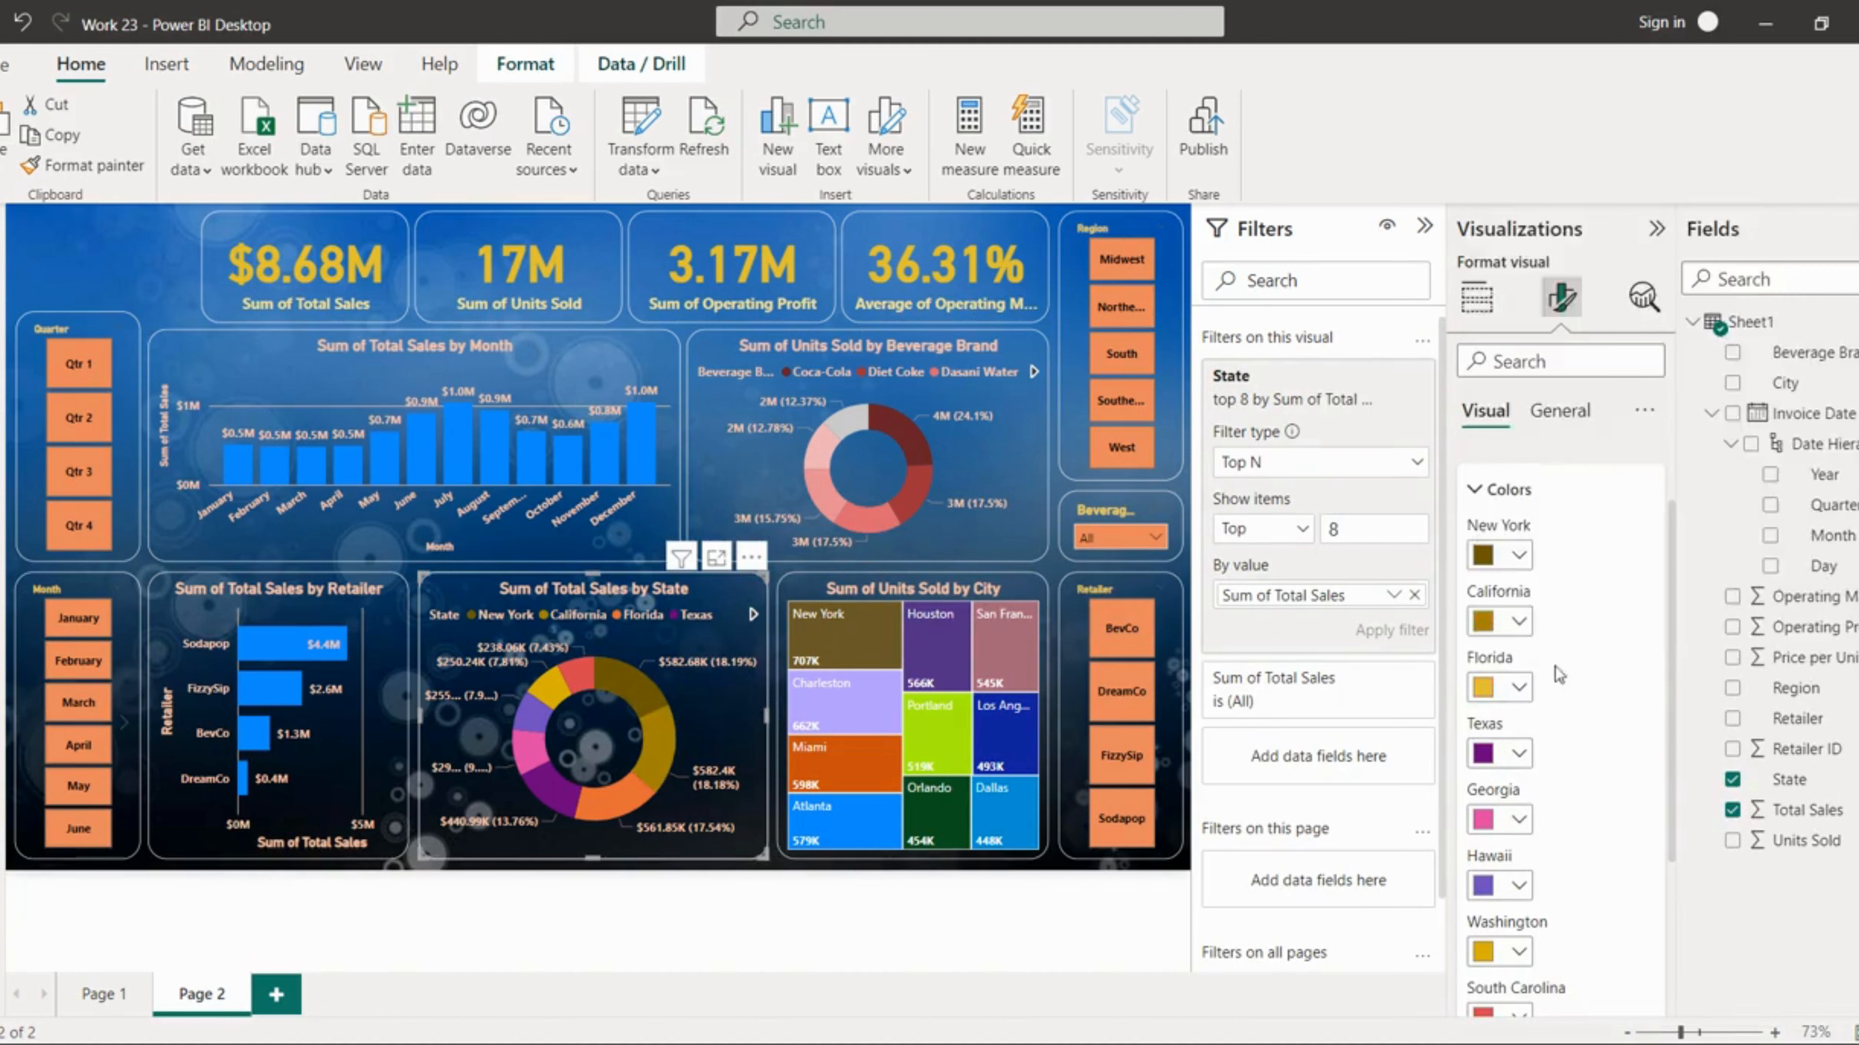
Step: In the state donut chart's slice colours, set Texas and Georgia to light gold and Hawaii to light pink
click(1519, 753)
click(1784, 442)
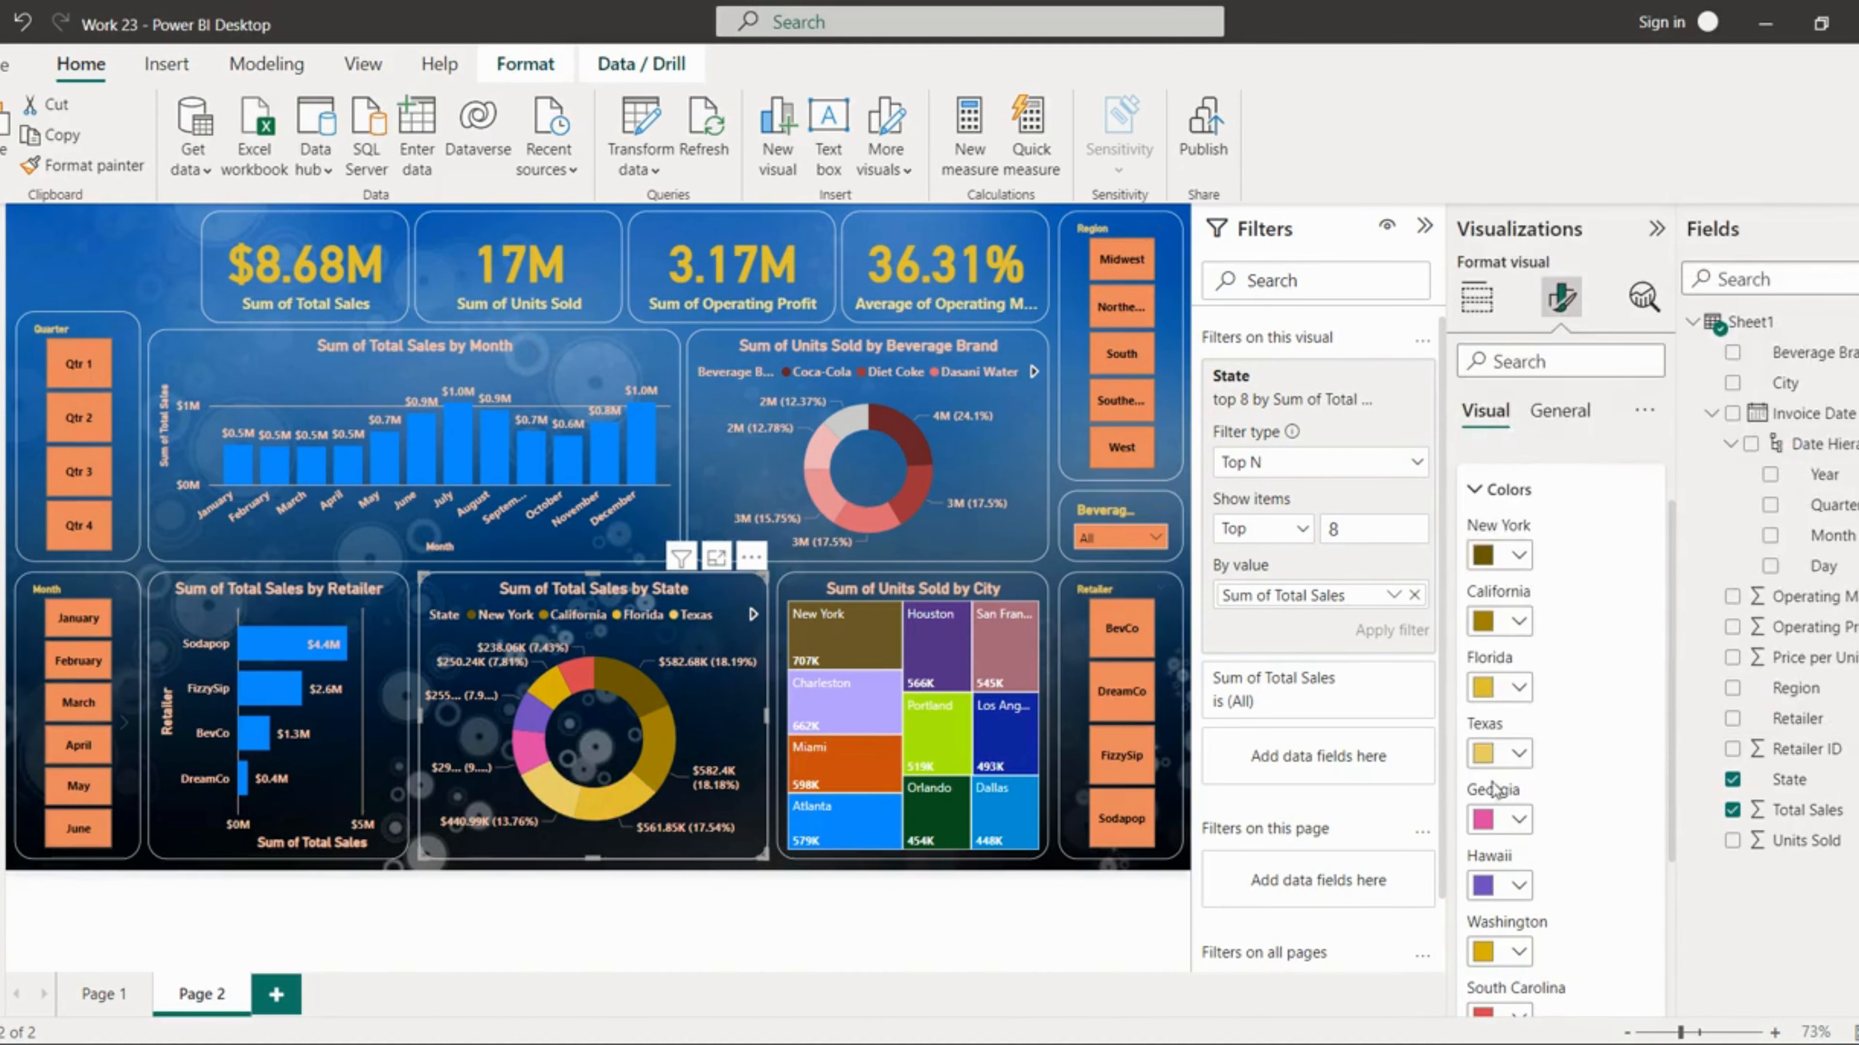
click(1519, 819)
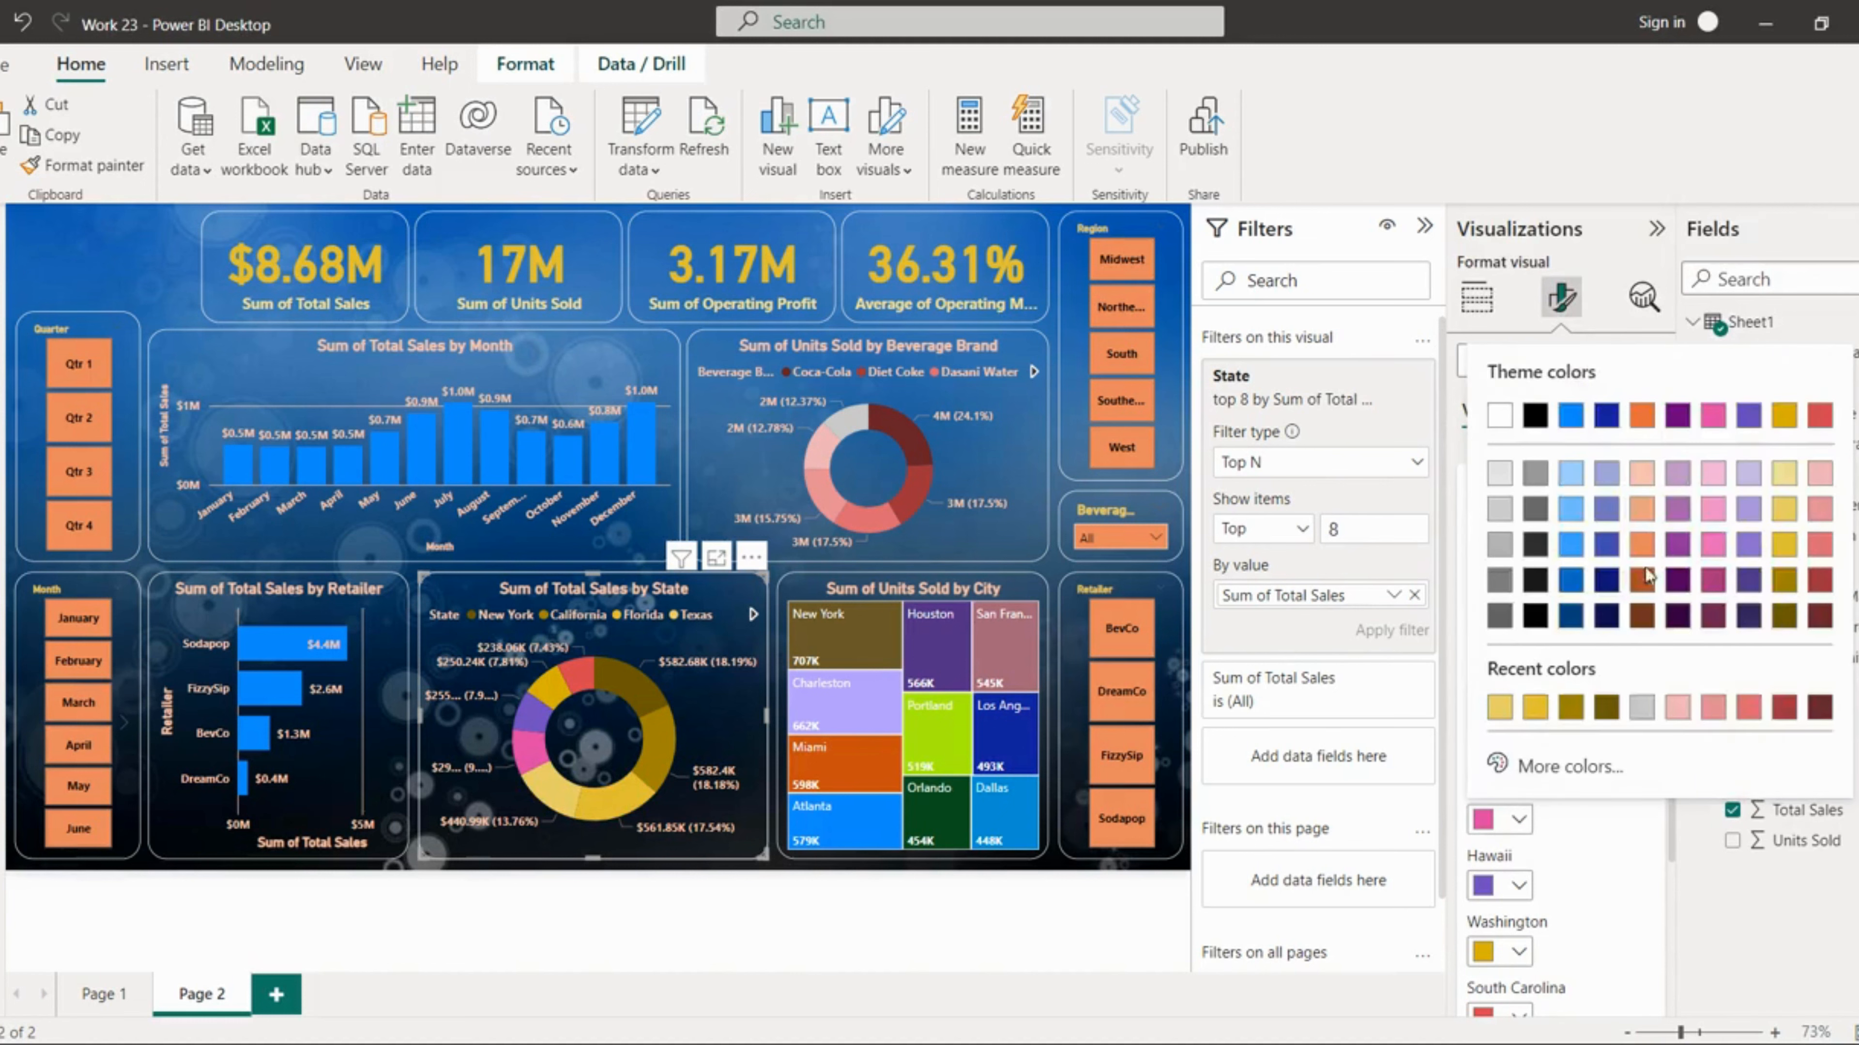
click(1784, 472)
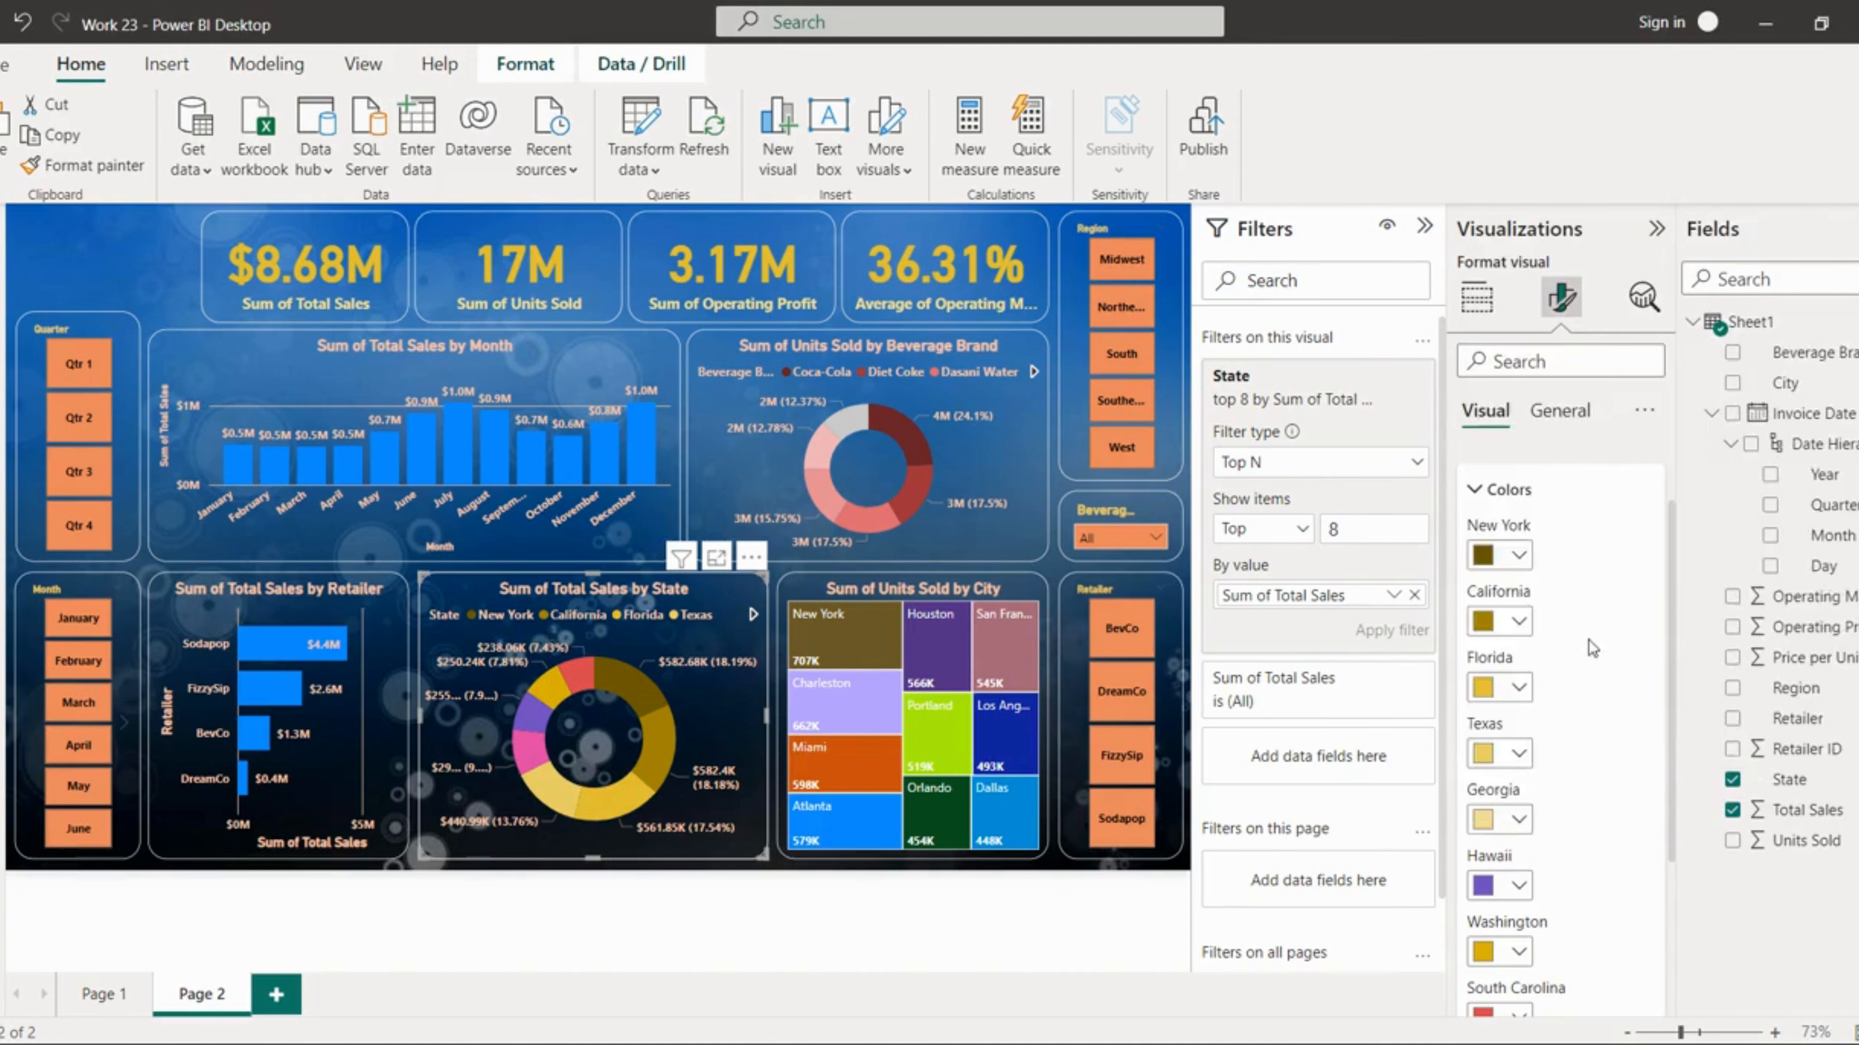
click(1519, 885)
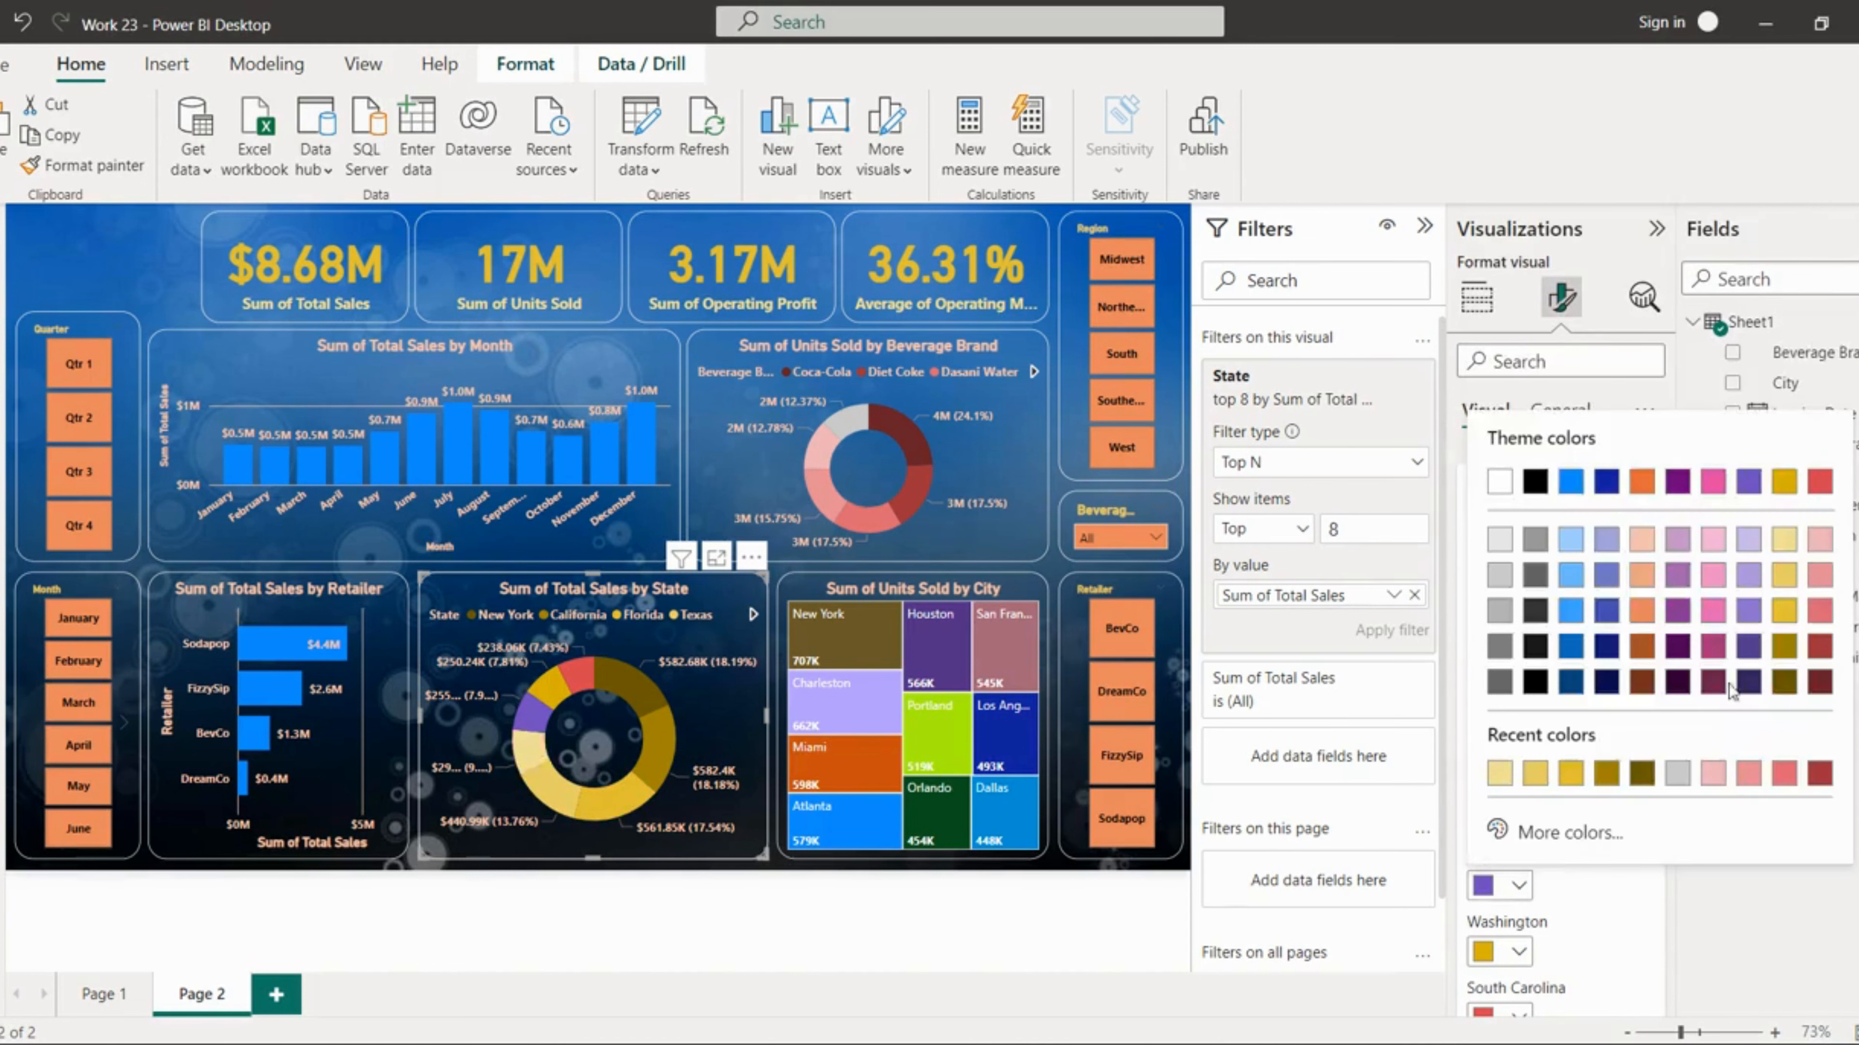
click(1826, 547)
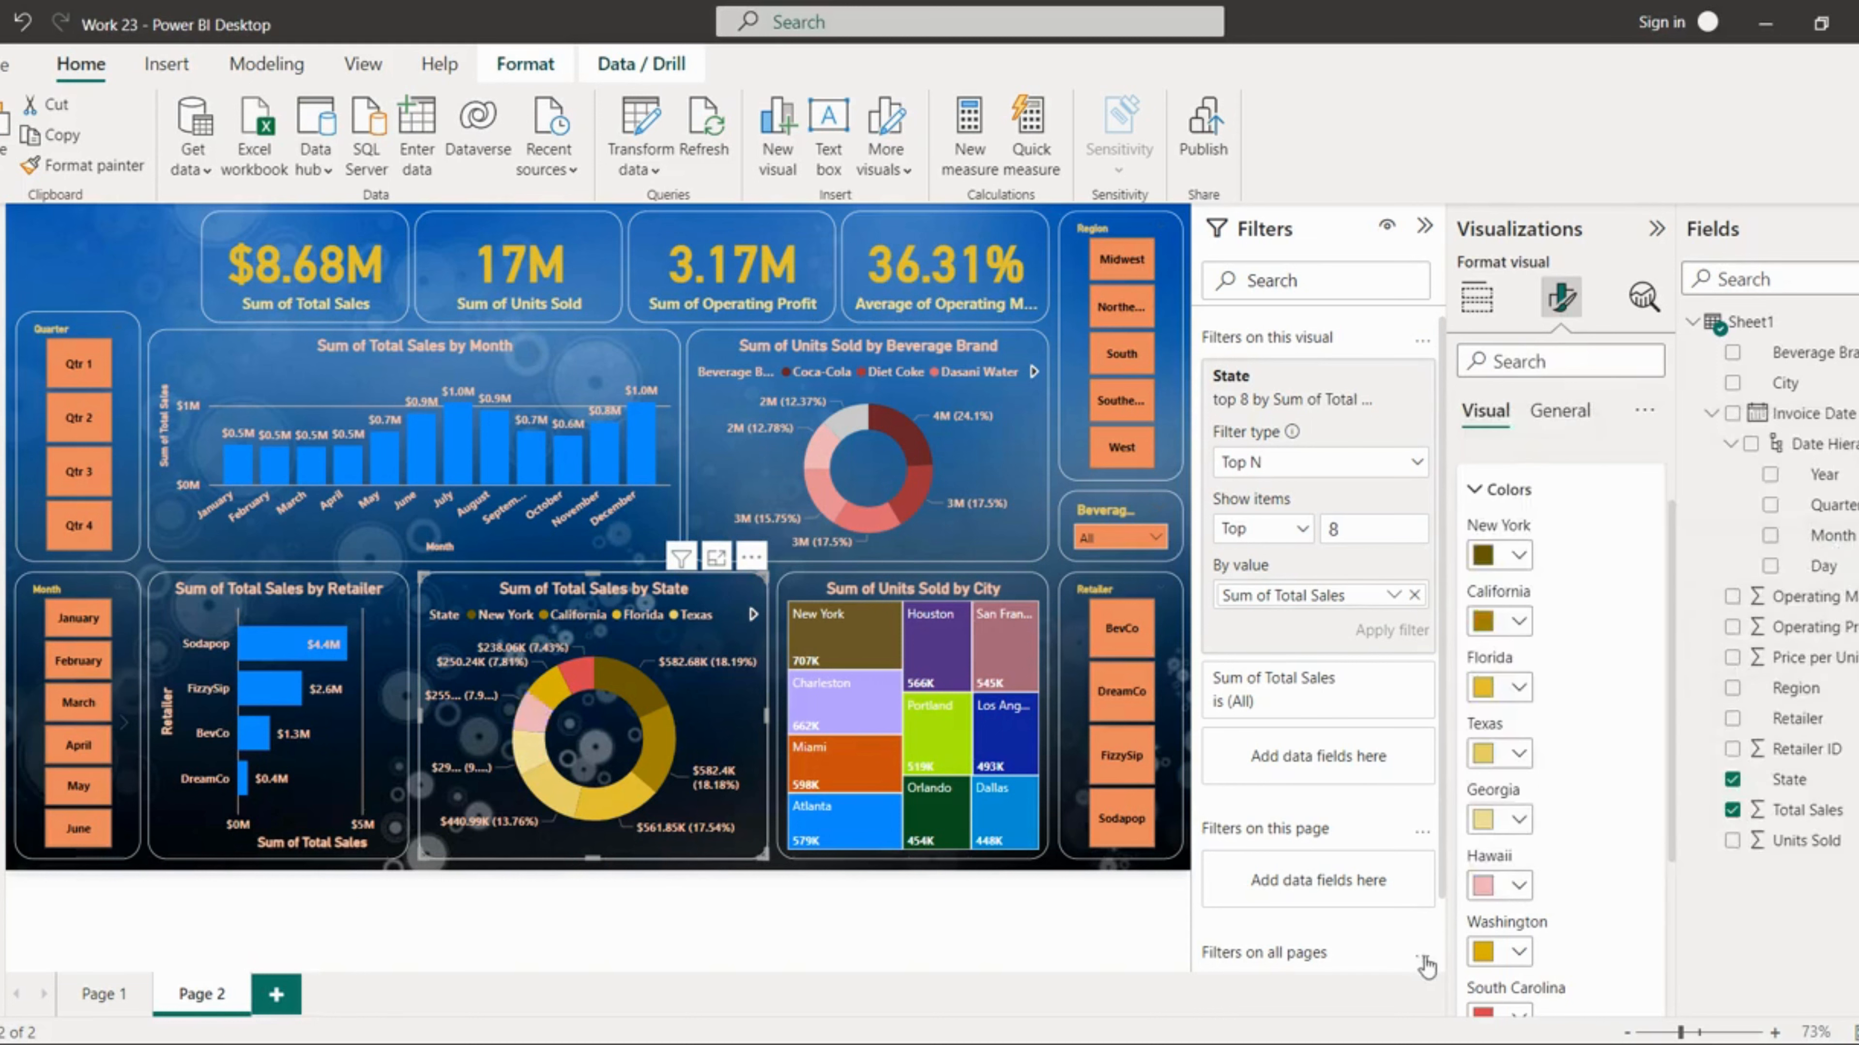
Step: Set the Washington and South Carolina slices of the state donut chart to pink and red shades
click(1517, 951)
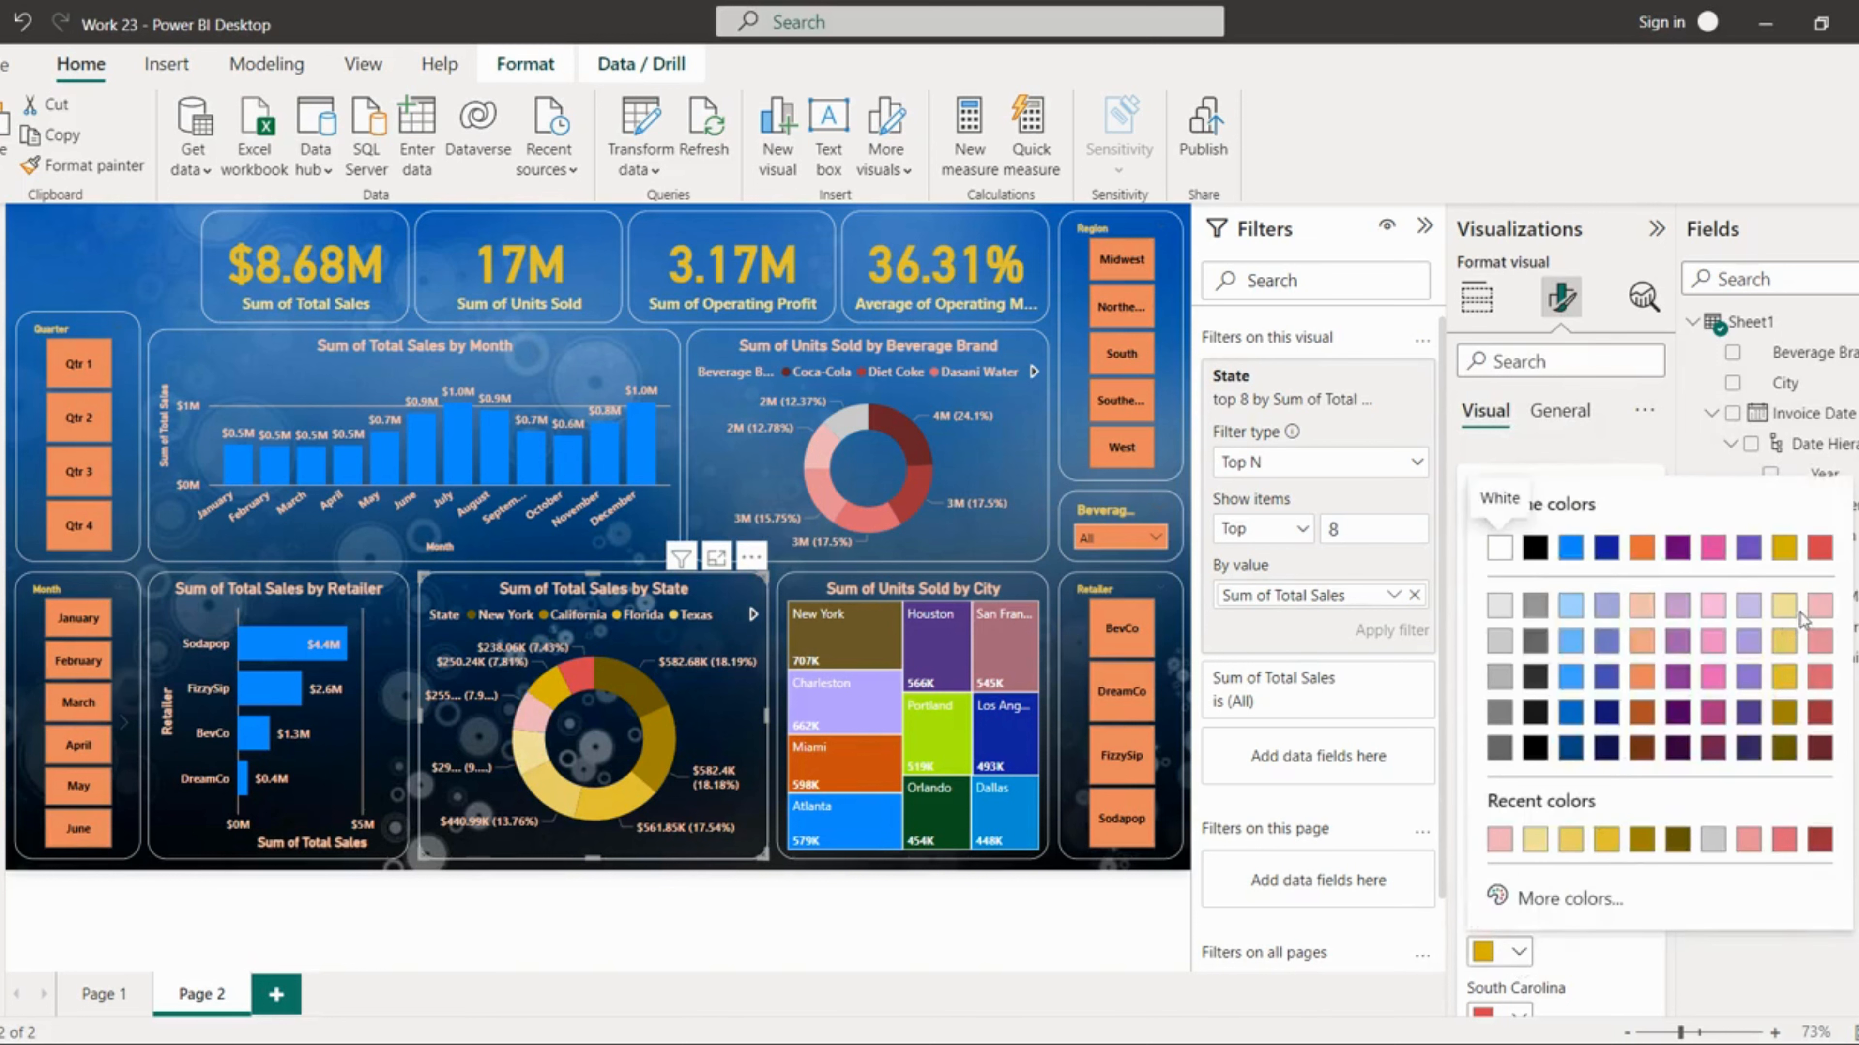
click(1820, 642)
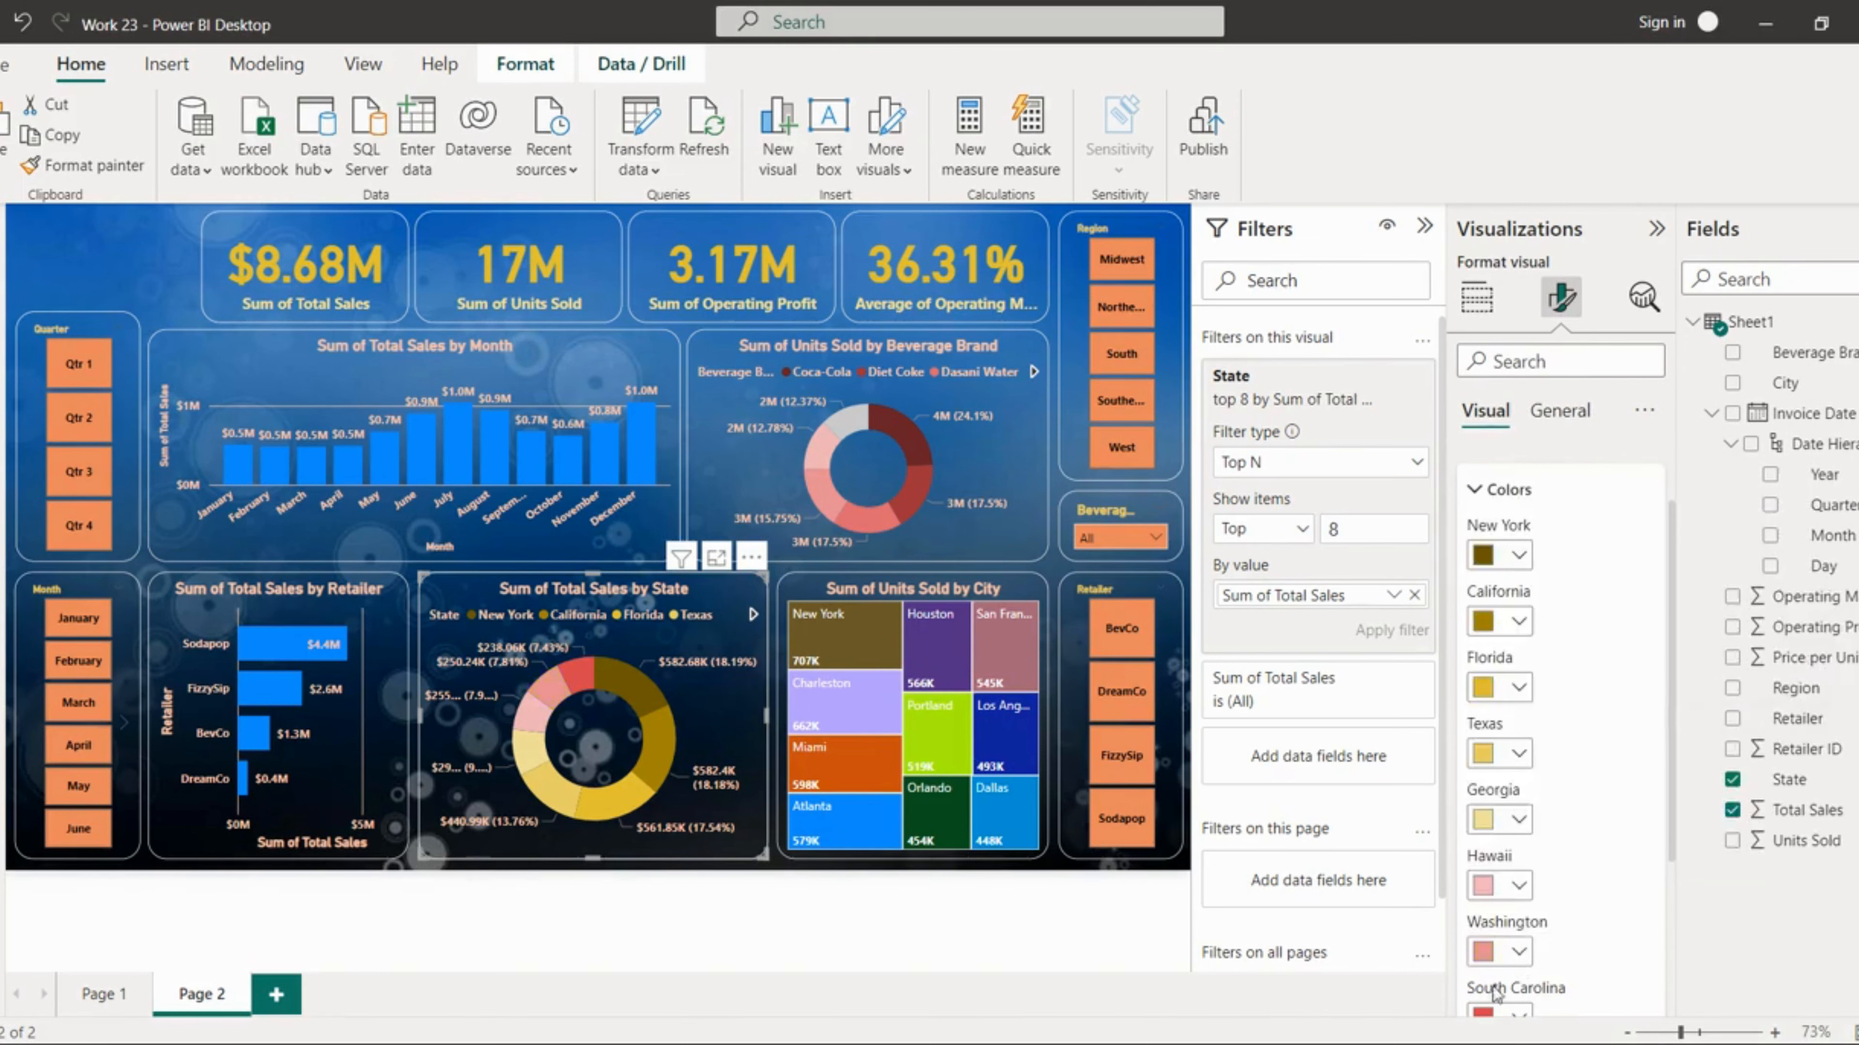
scroll(1533, 988, down, 2)
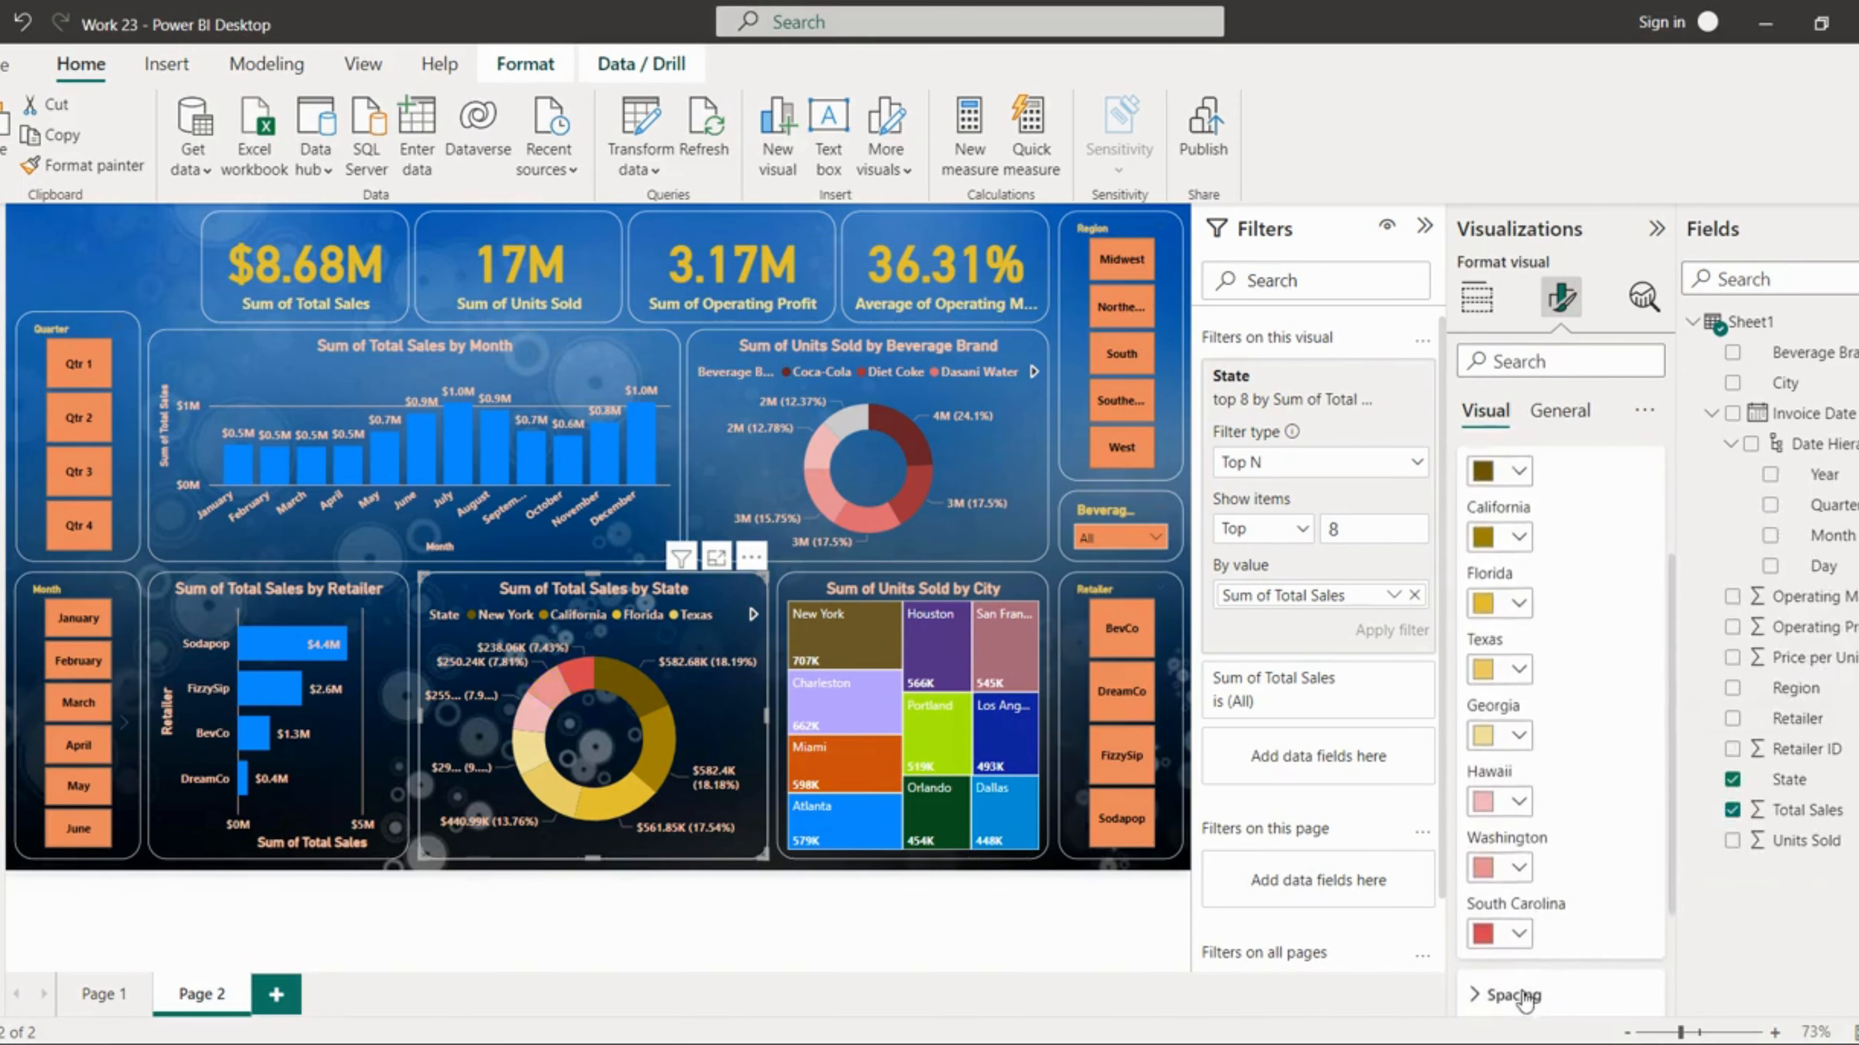
click(1517, 932)
click(1819, 666)
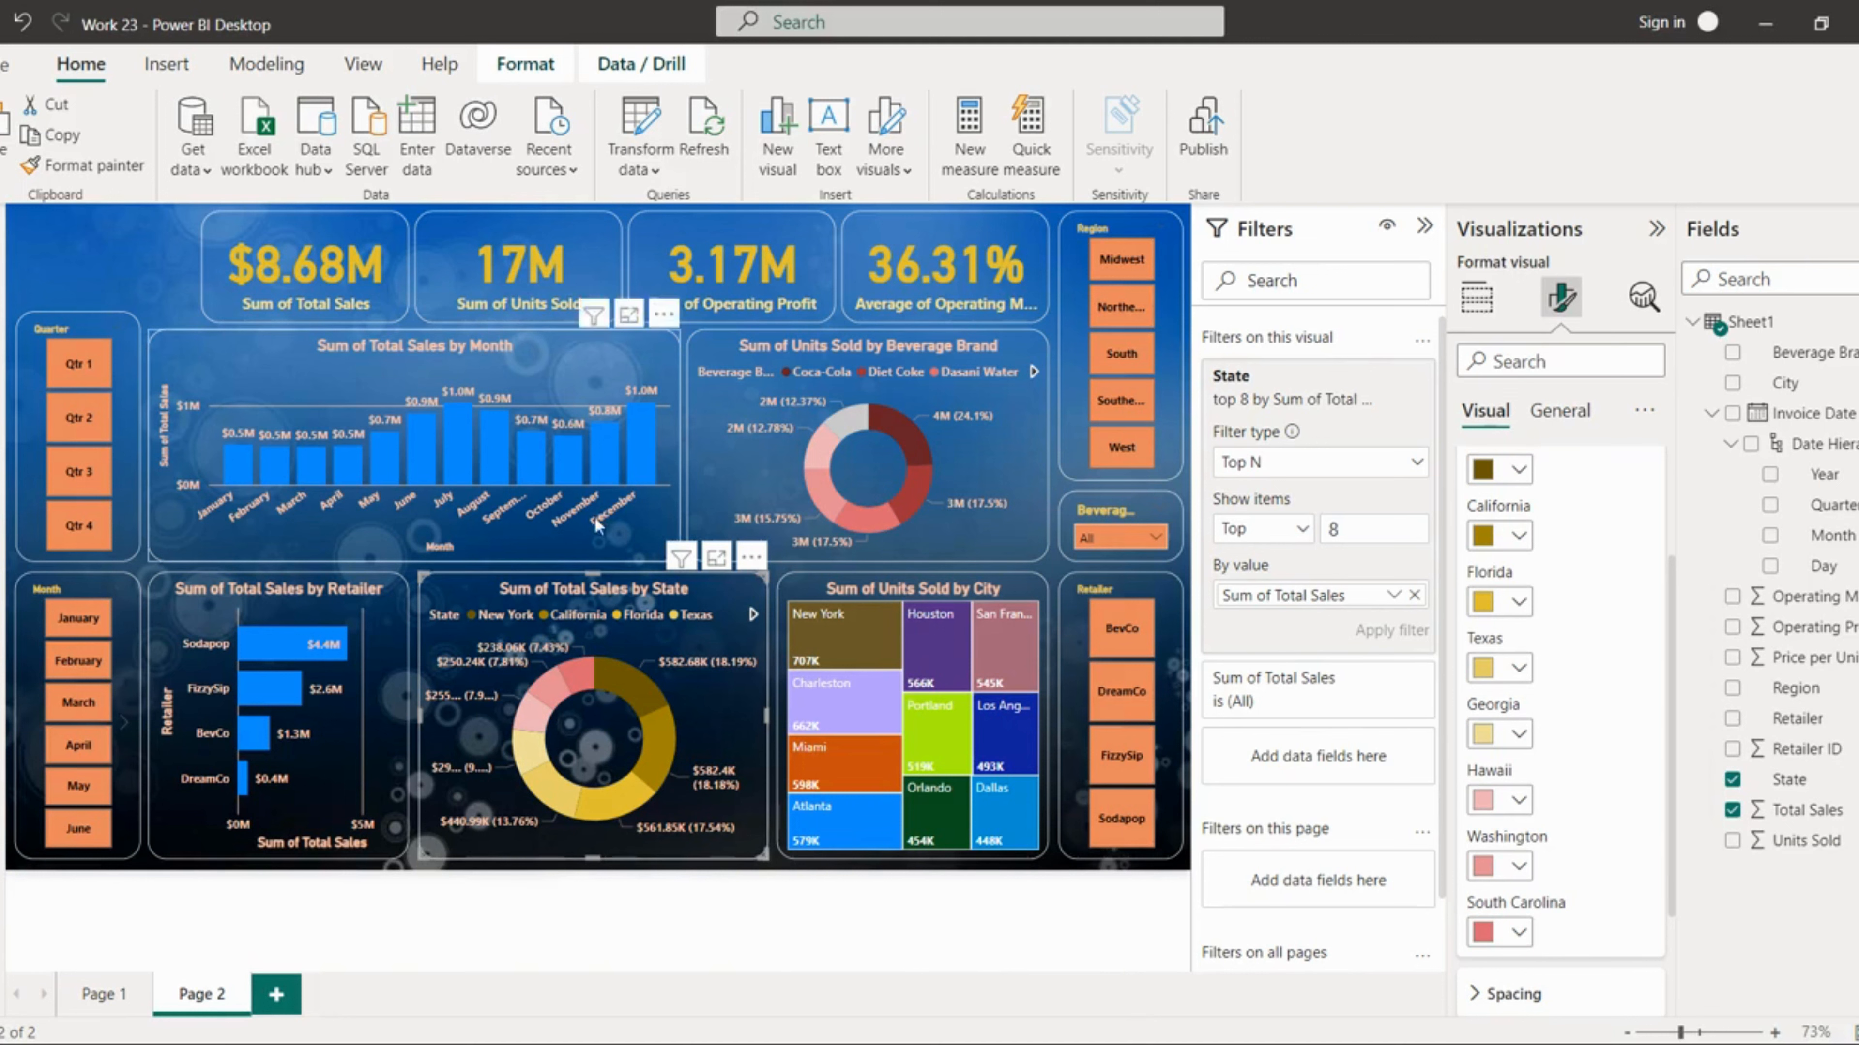
Step: Set the default column colour of the monthly sales column chart to pink
click(309, 517)
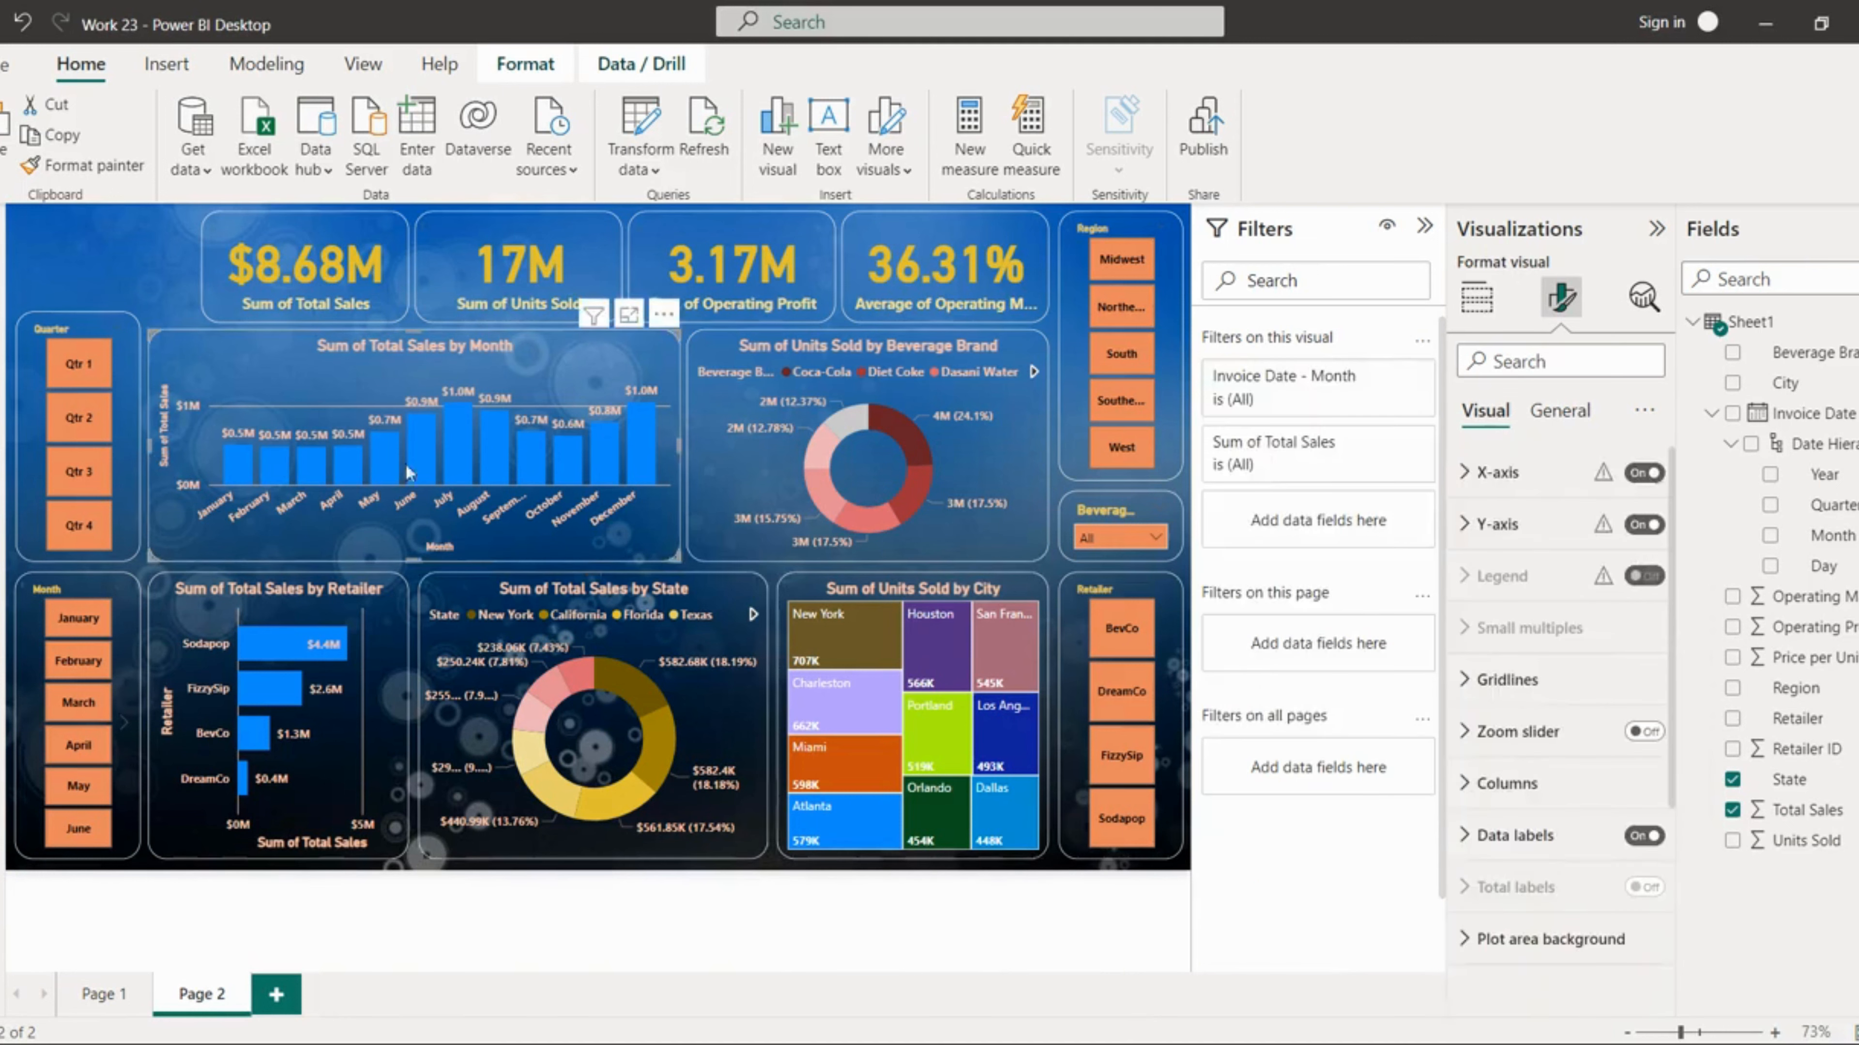
click(1511, 783)
click(1519, 904)
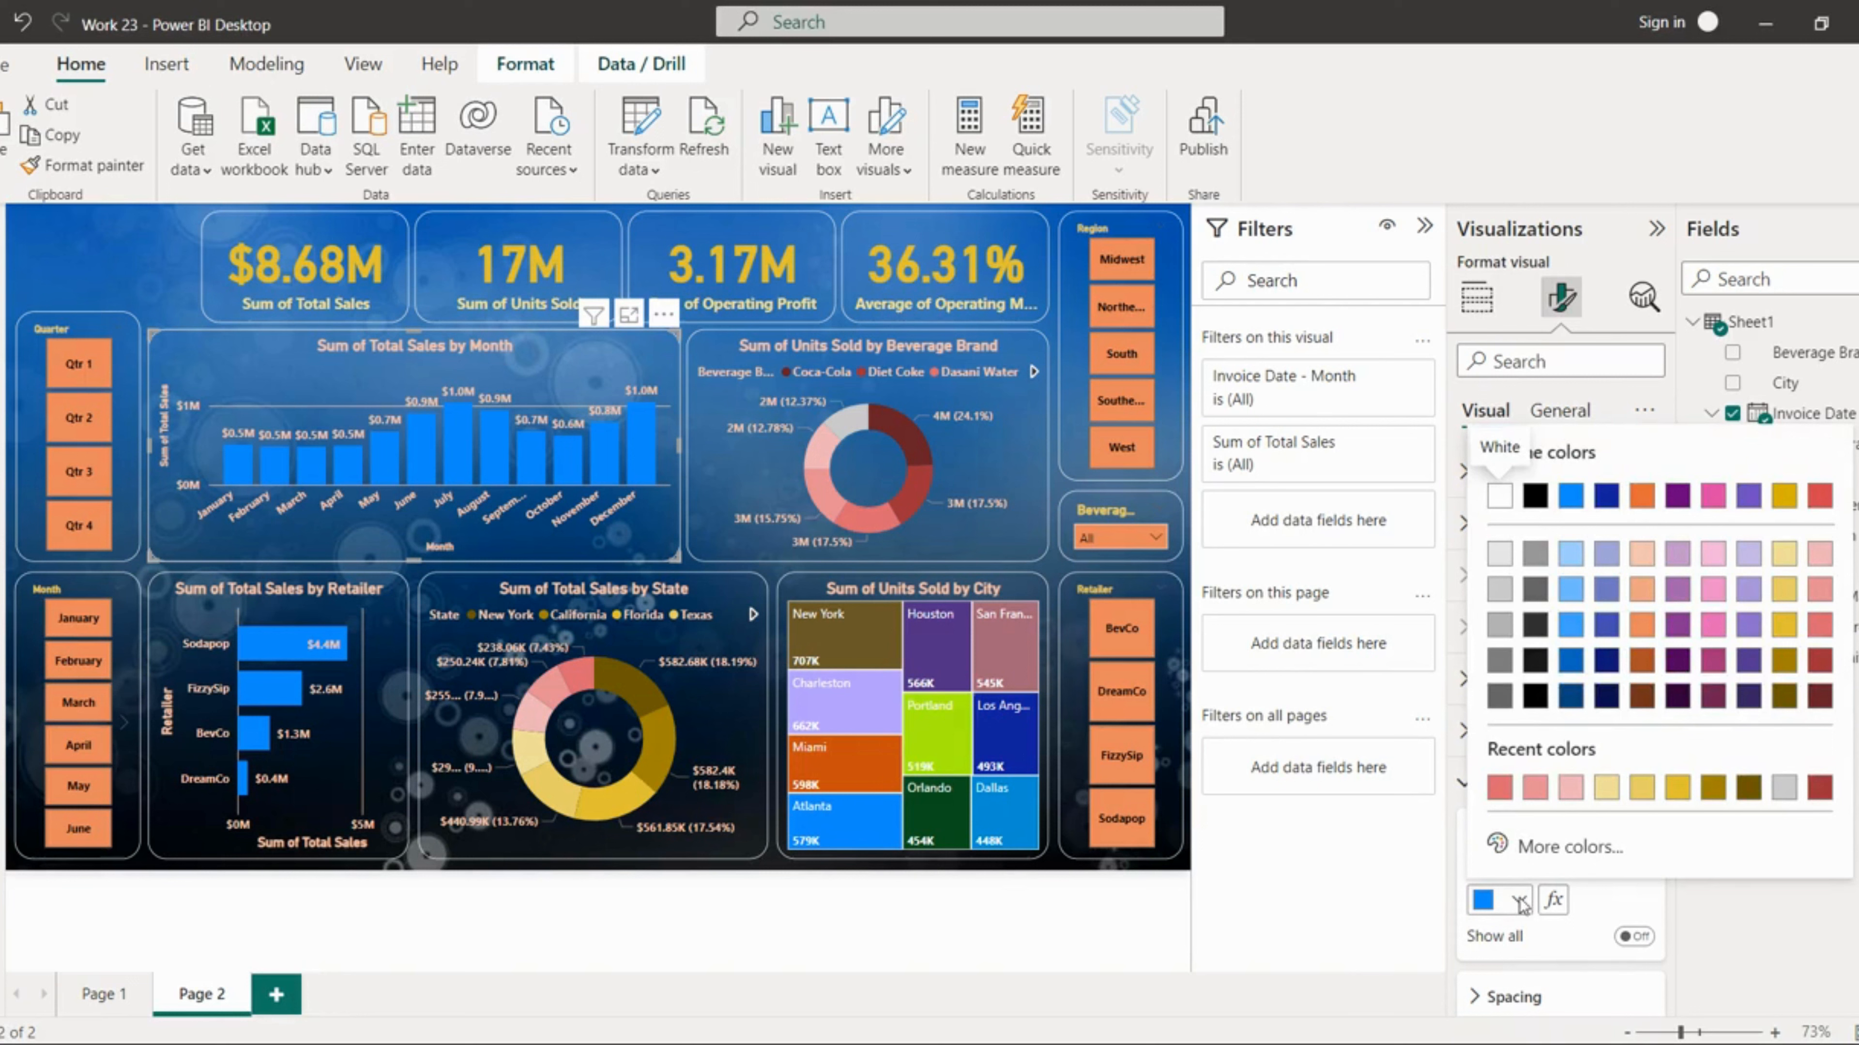
click(1715, 593)
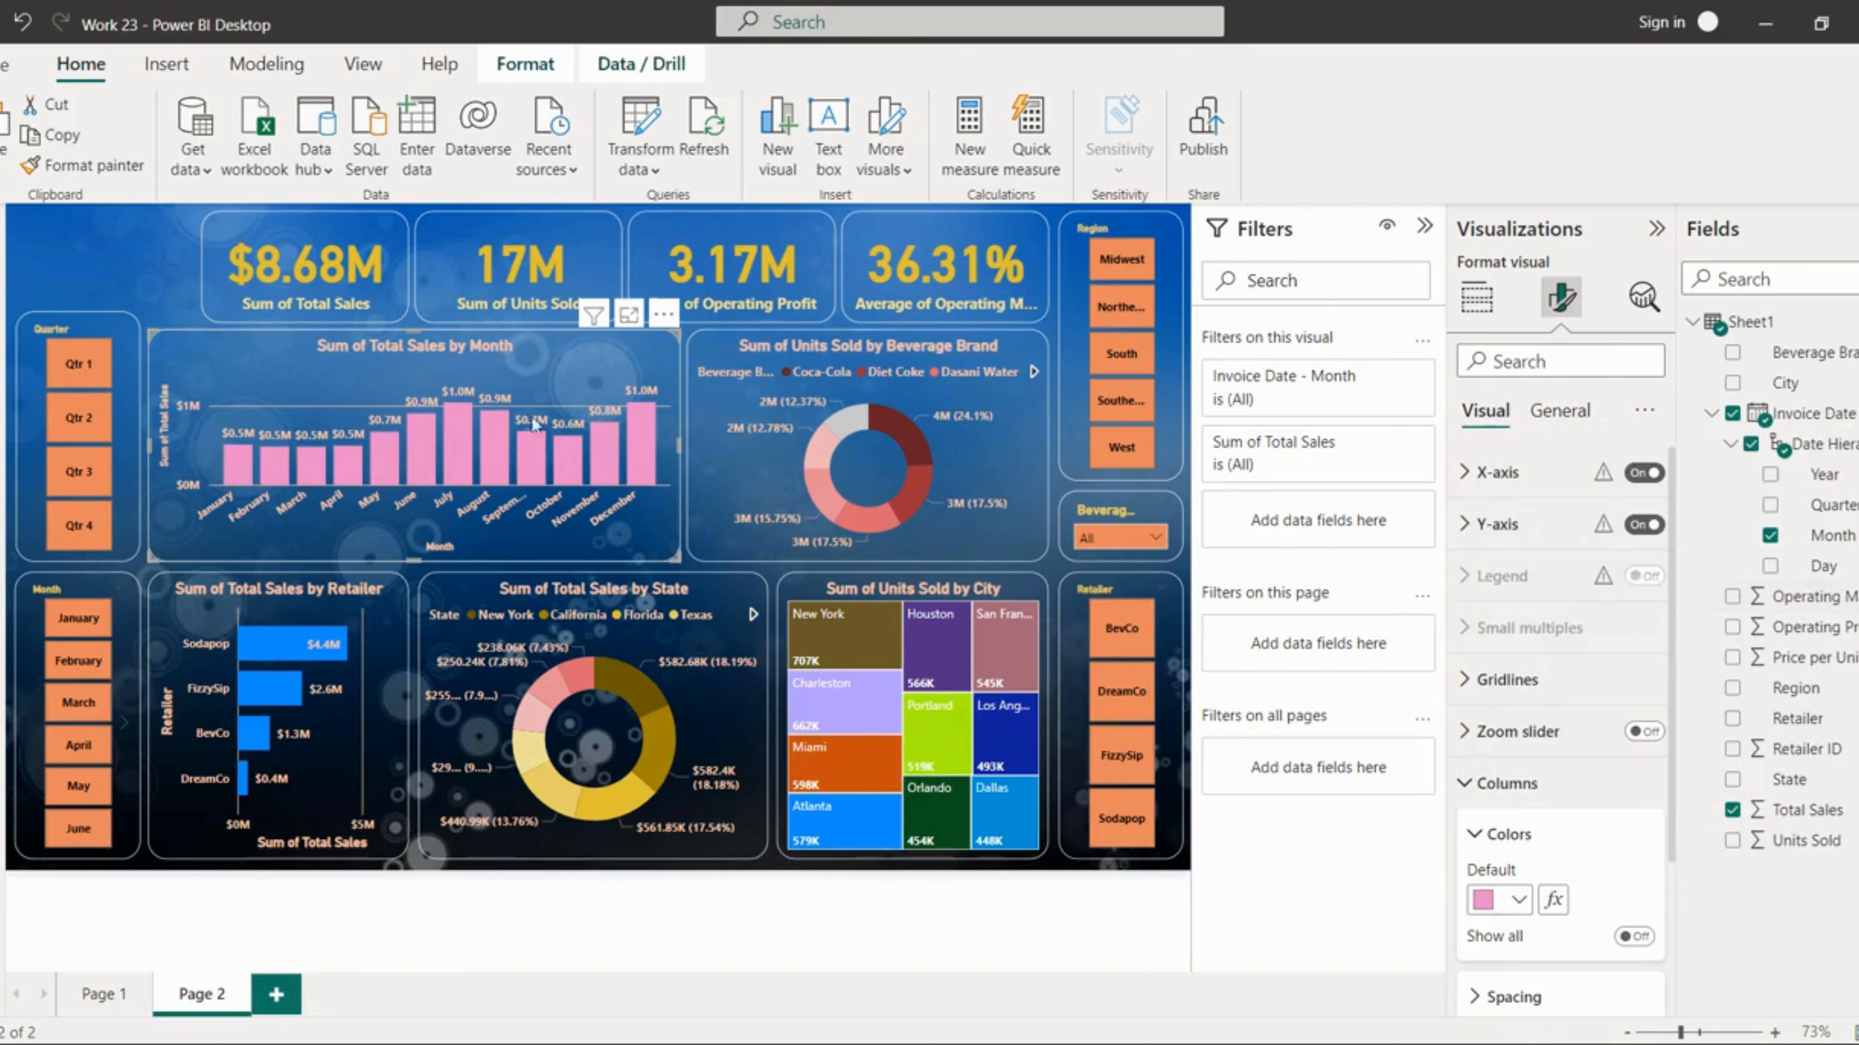
Step: Set the default bar colour of the retailer sales bar chart to a light blue-purple shade
click(349, 738)
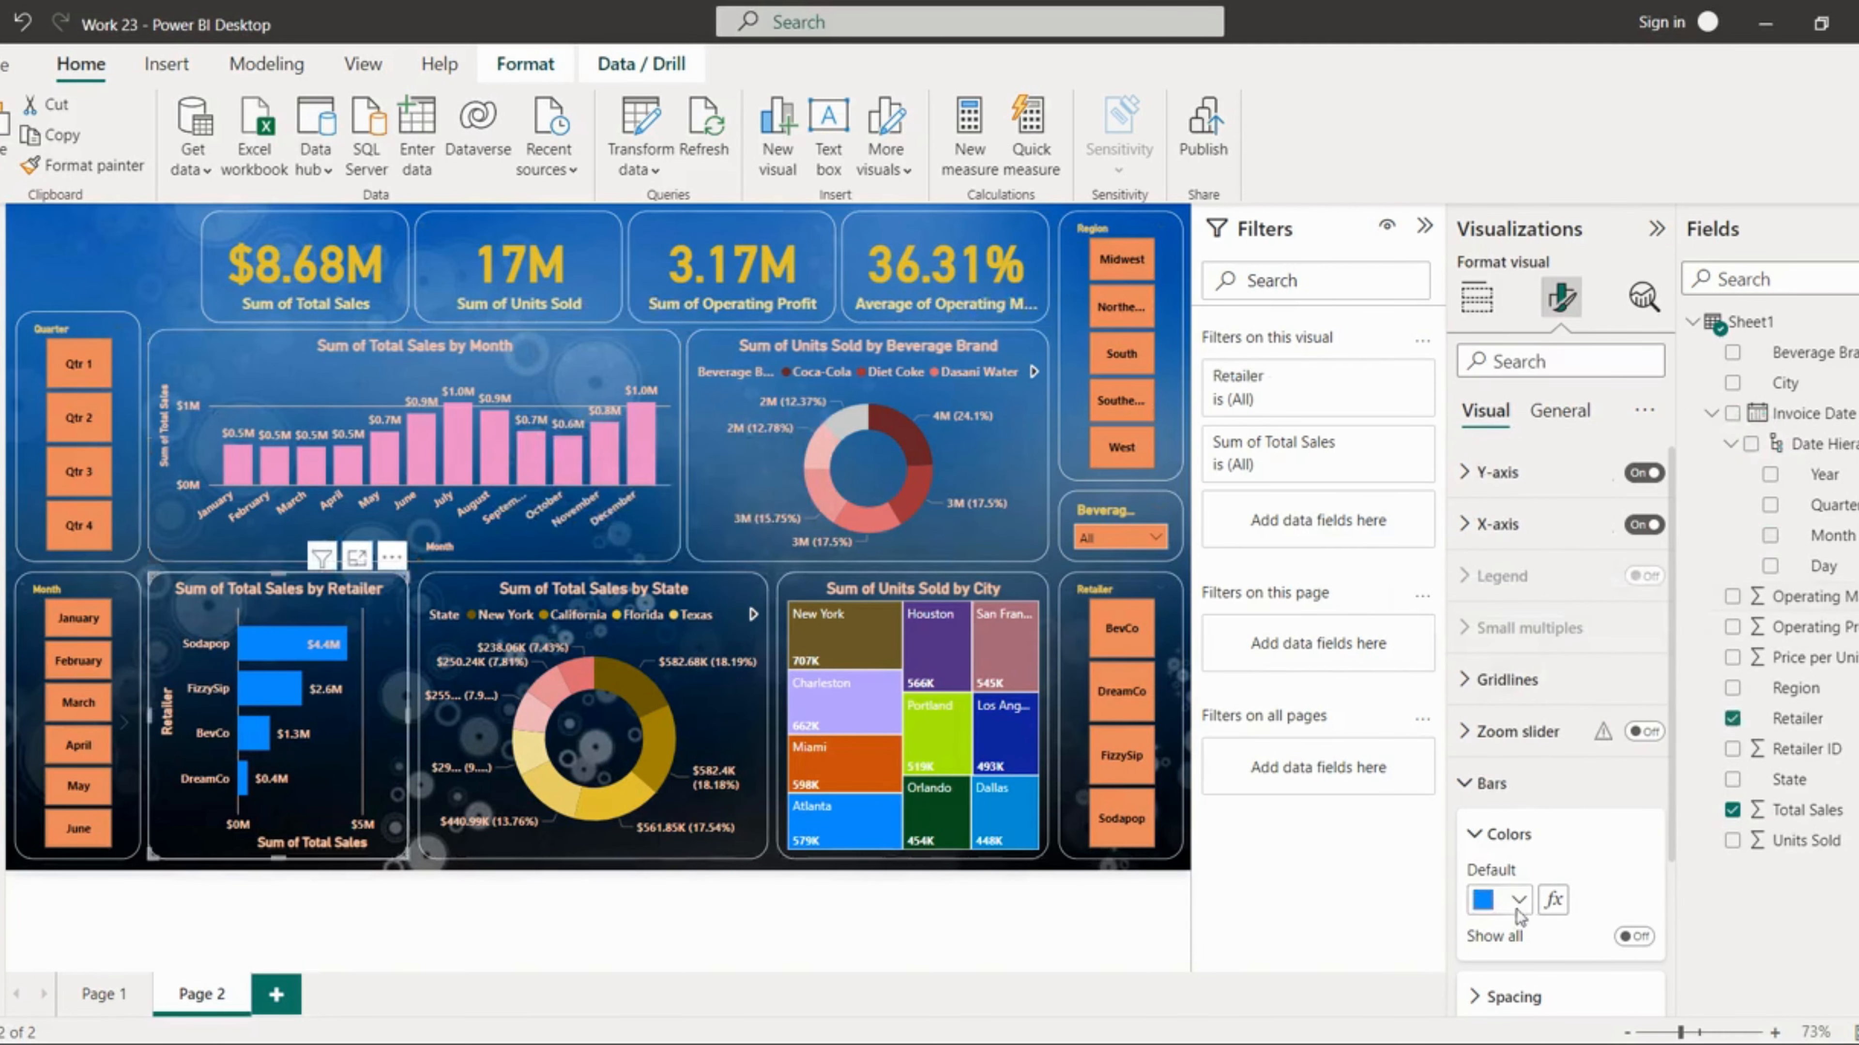
click(1518, 899)
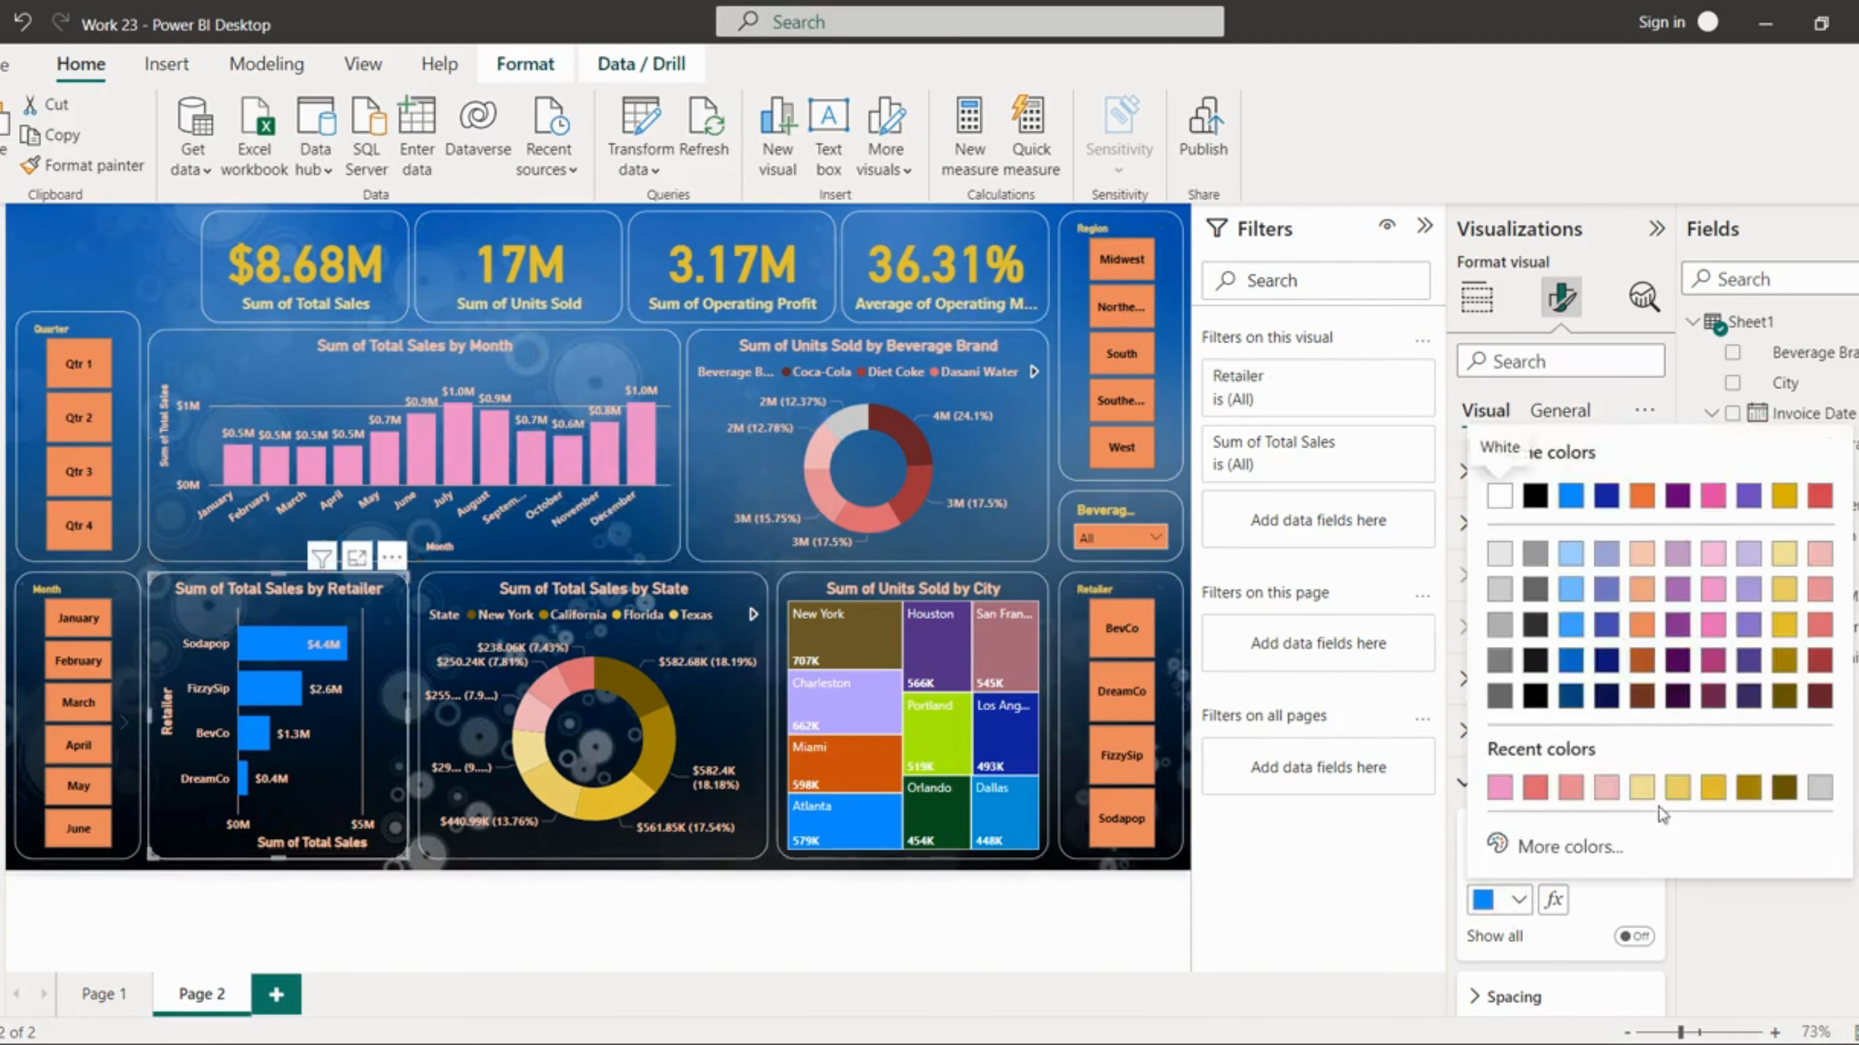
click(1605, 591)
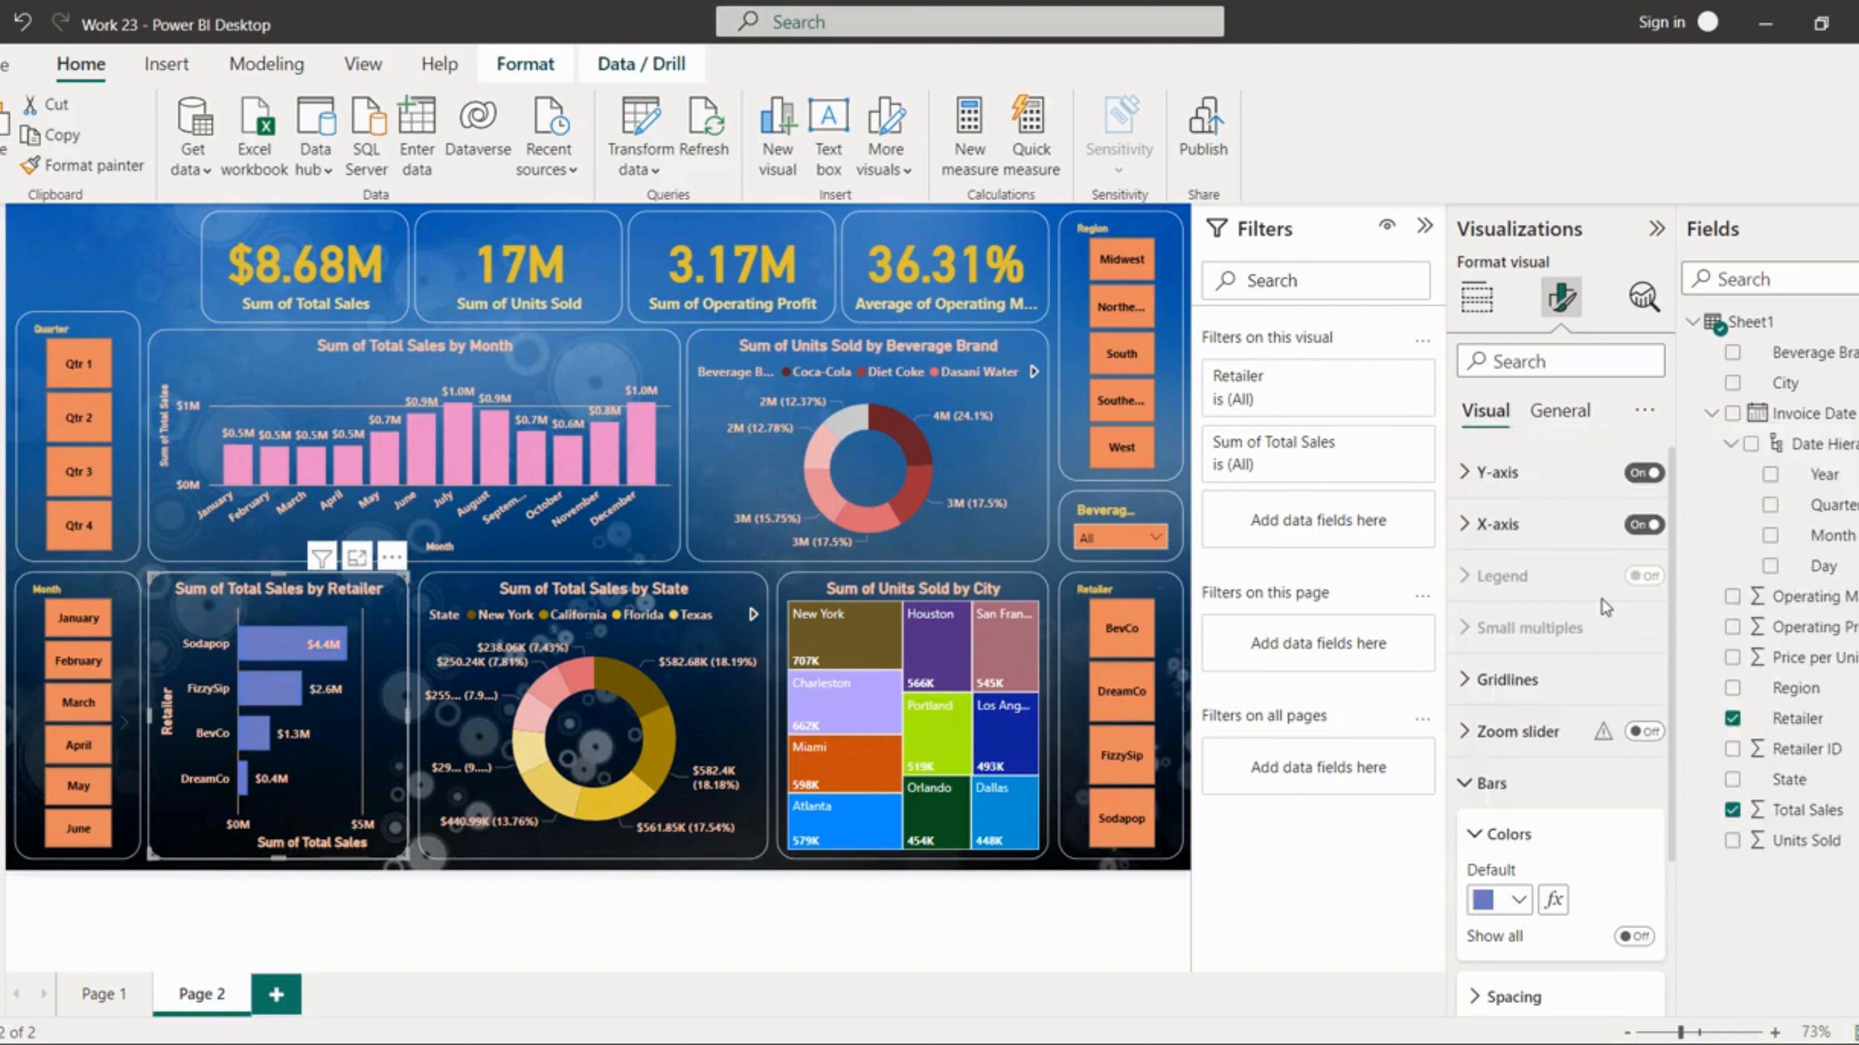
Step: Add a constant line to the monthly sales chart's analytics and rename it Average
click(635, 542)
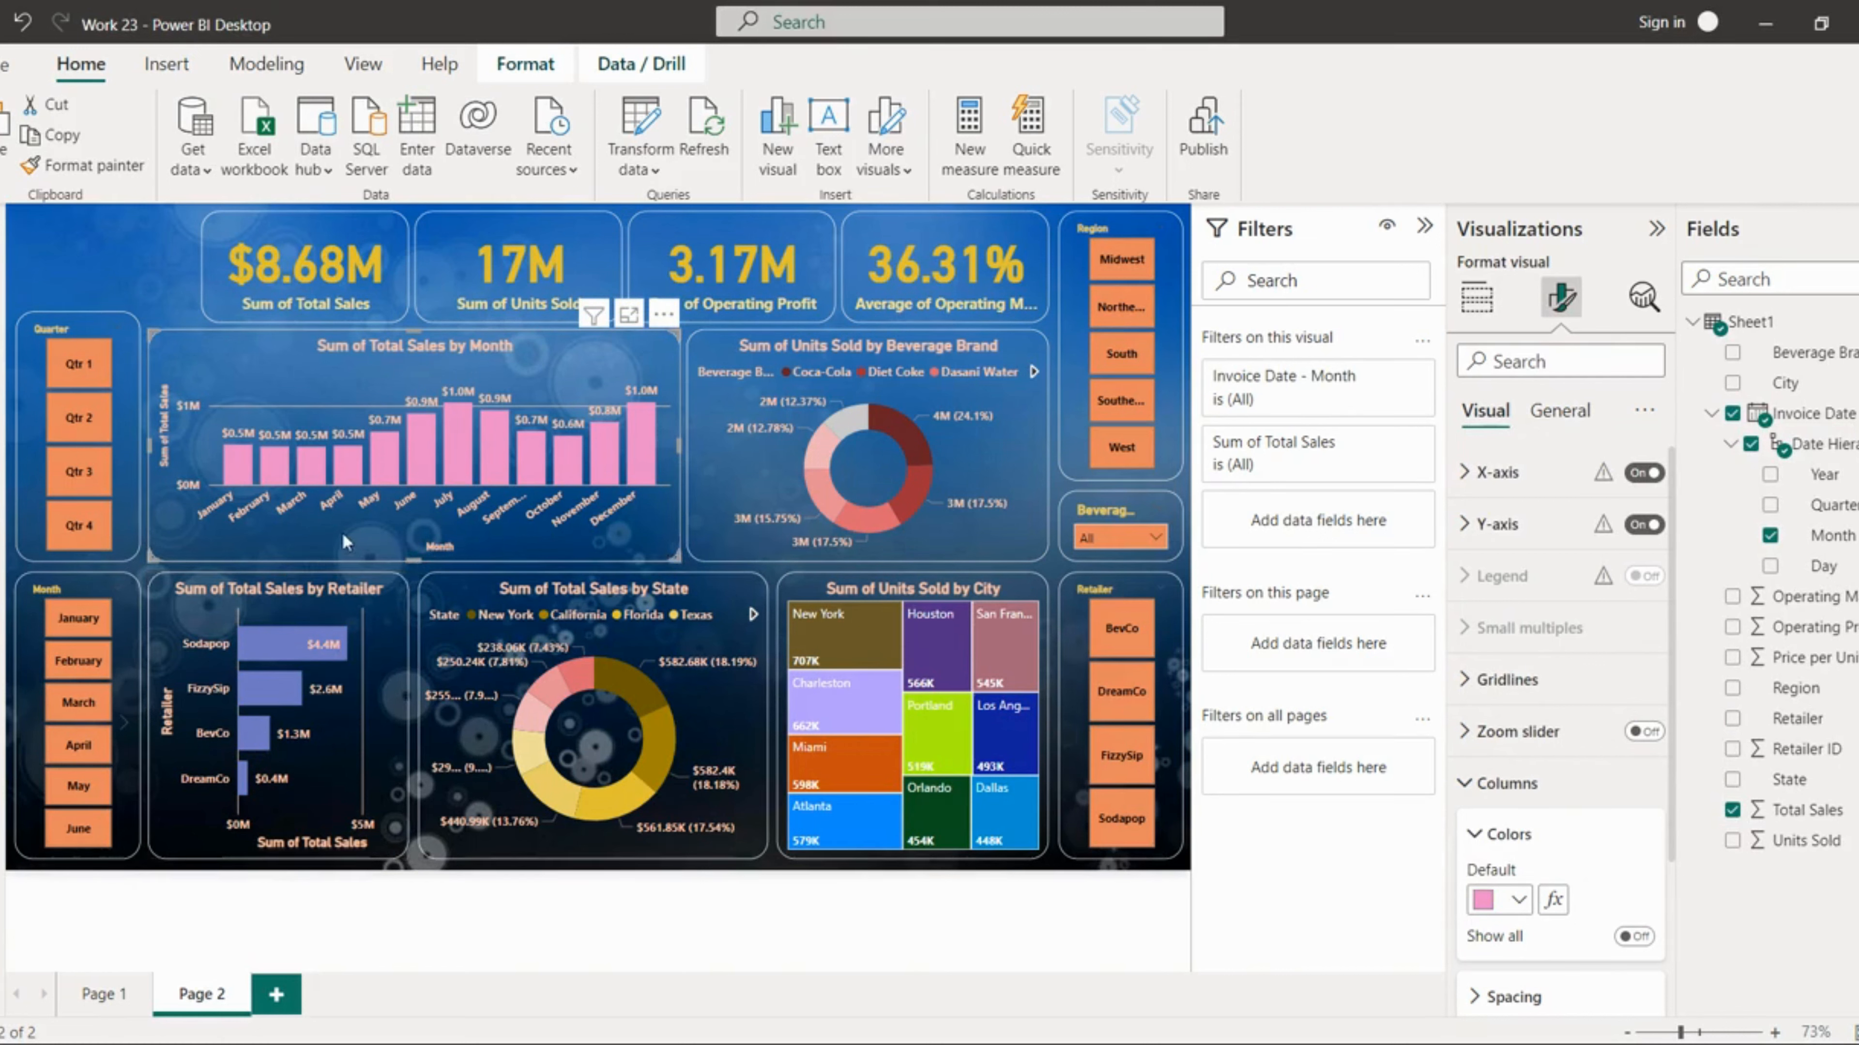
click(1645, 298)
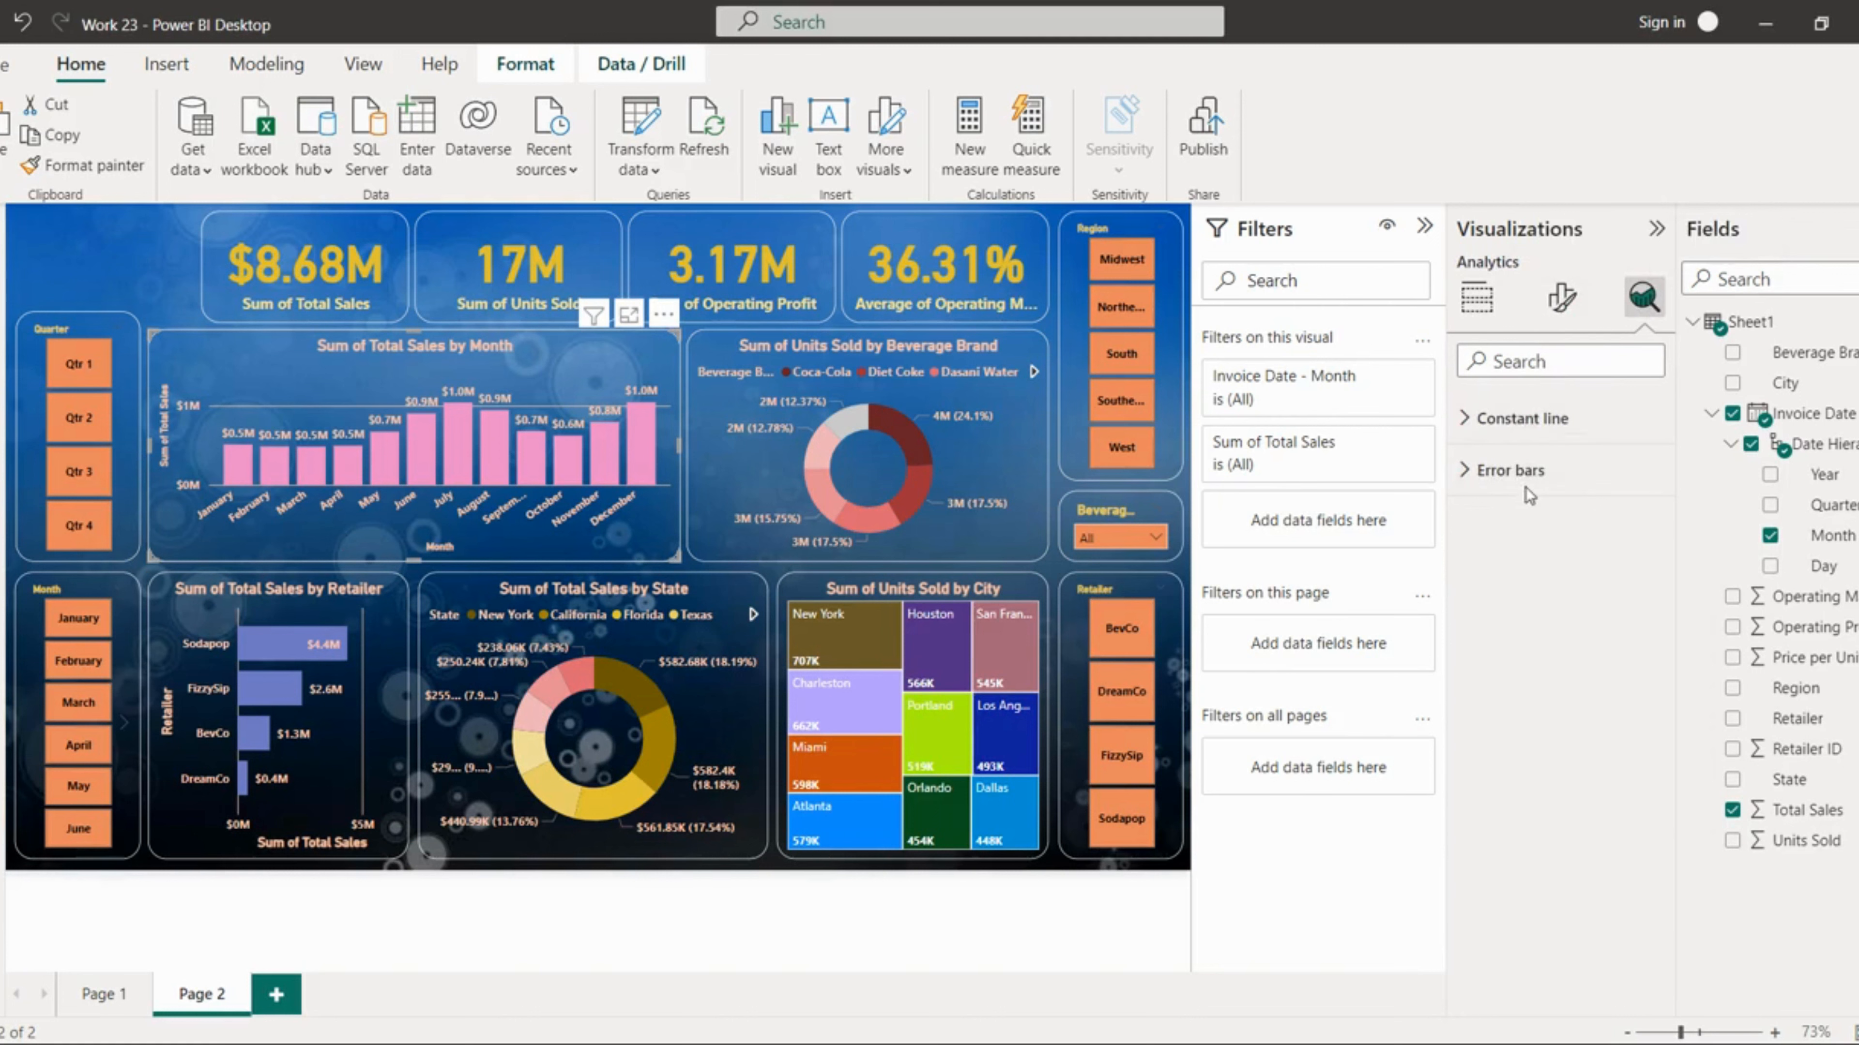
click(1524, 418)
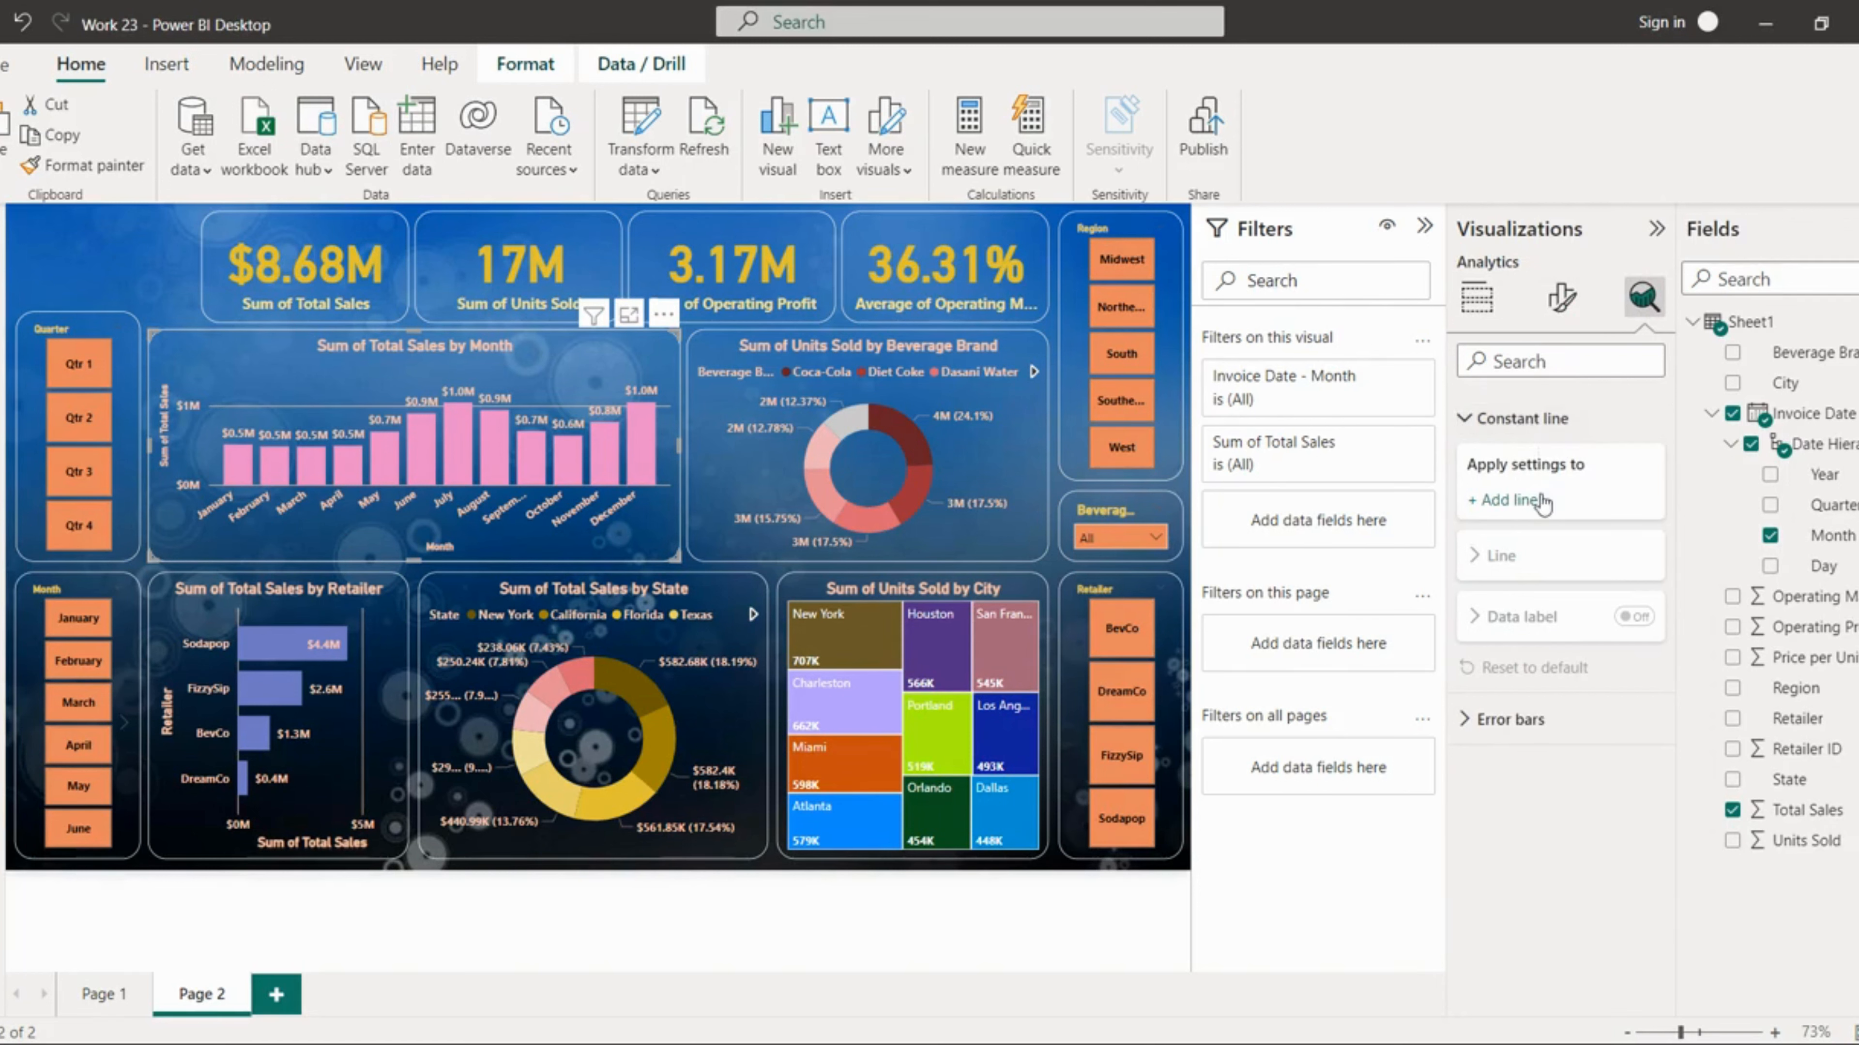
click(1508, 500)
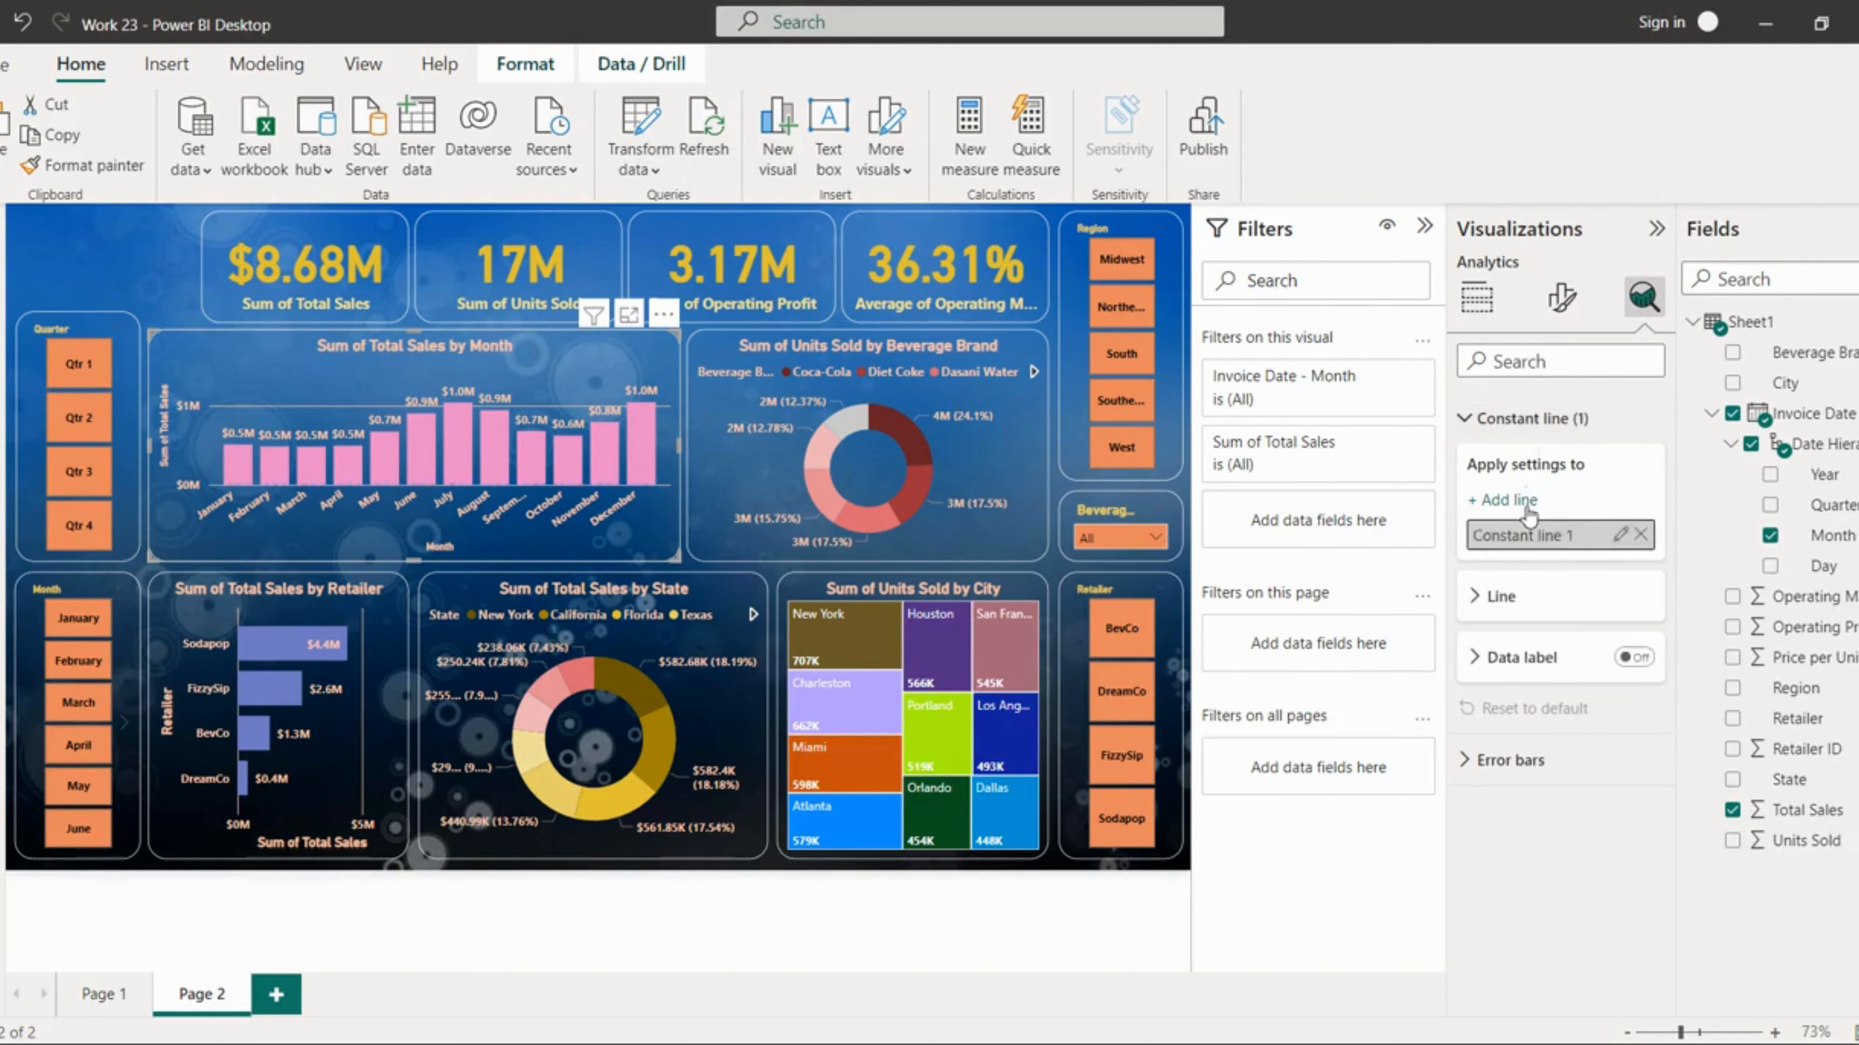
click(1529, 602)
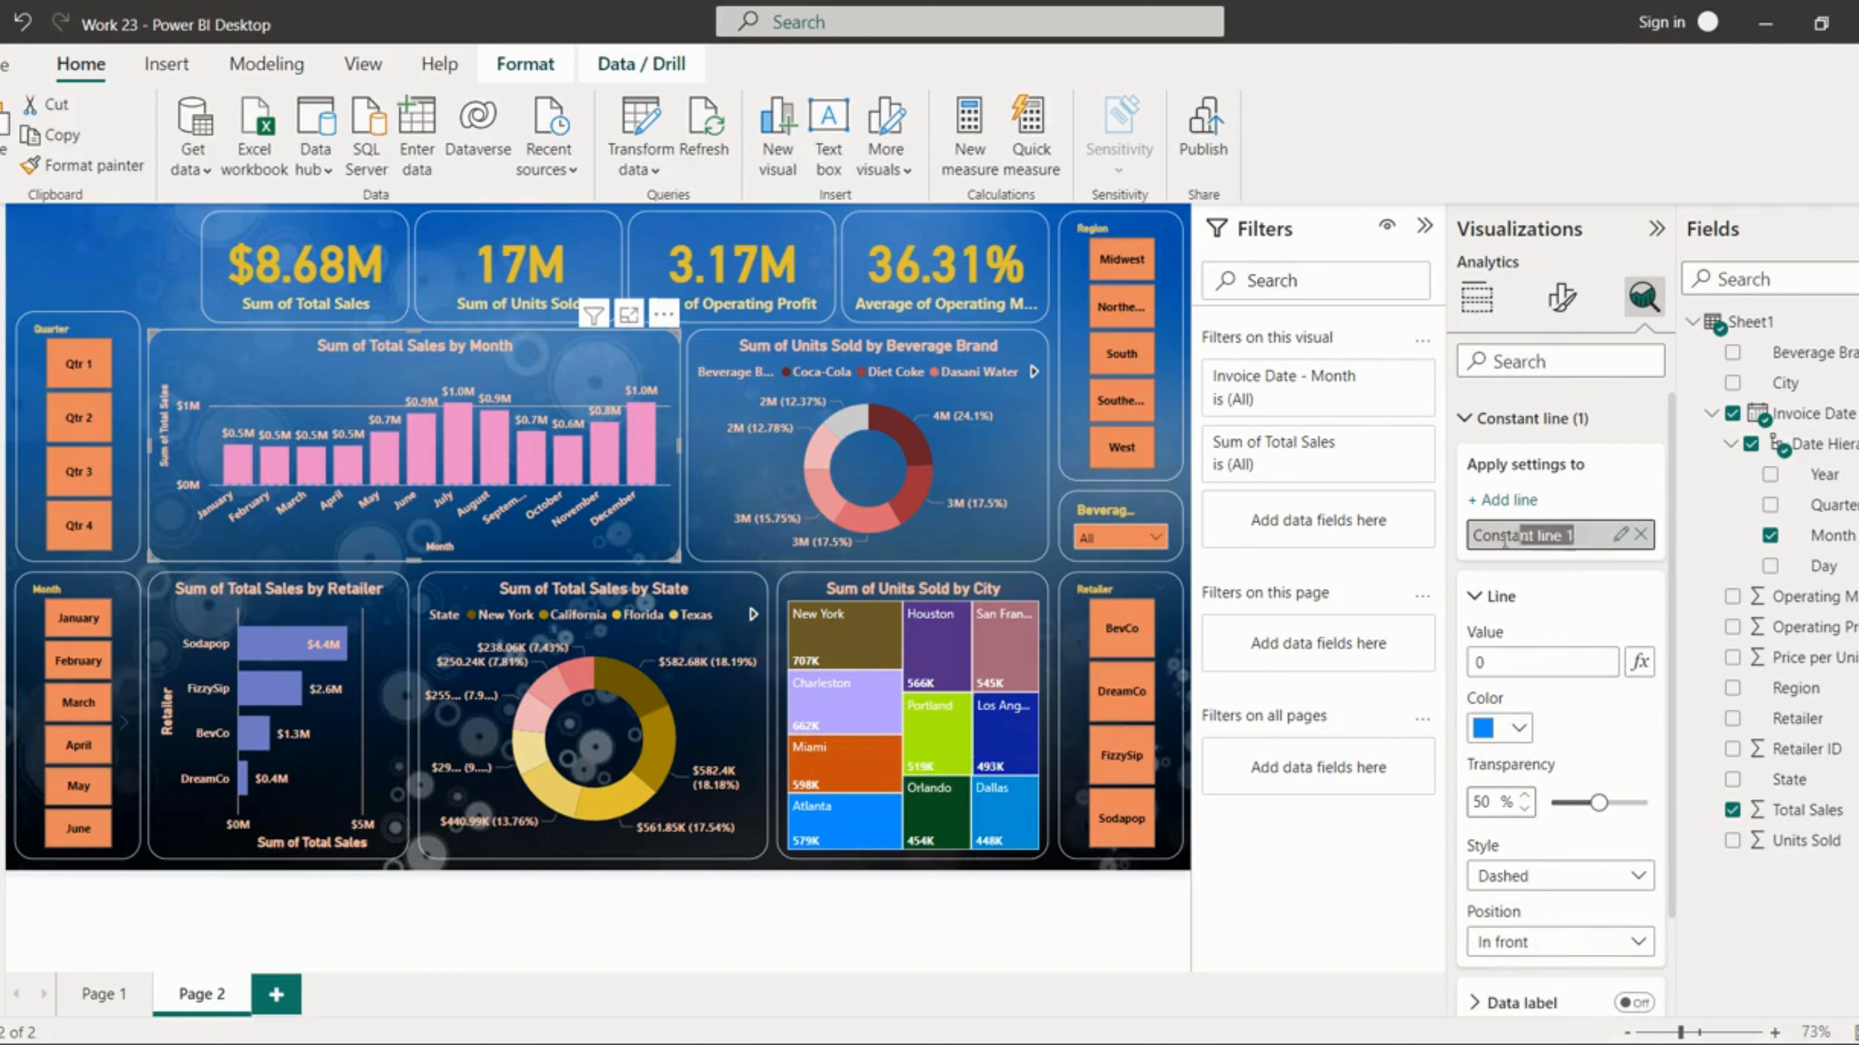
double_click(1566, 541)
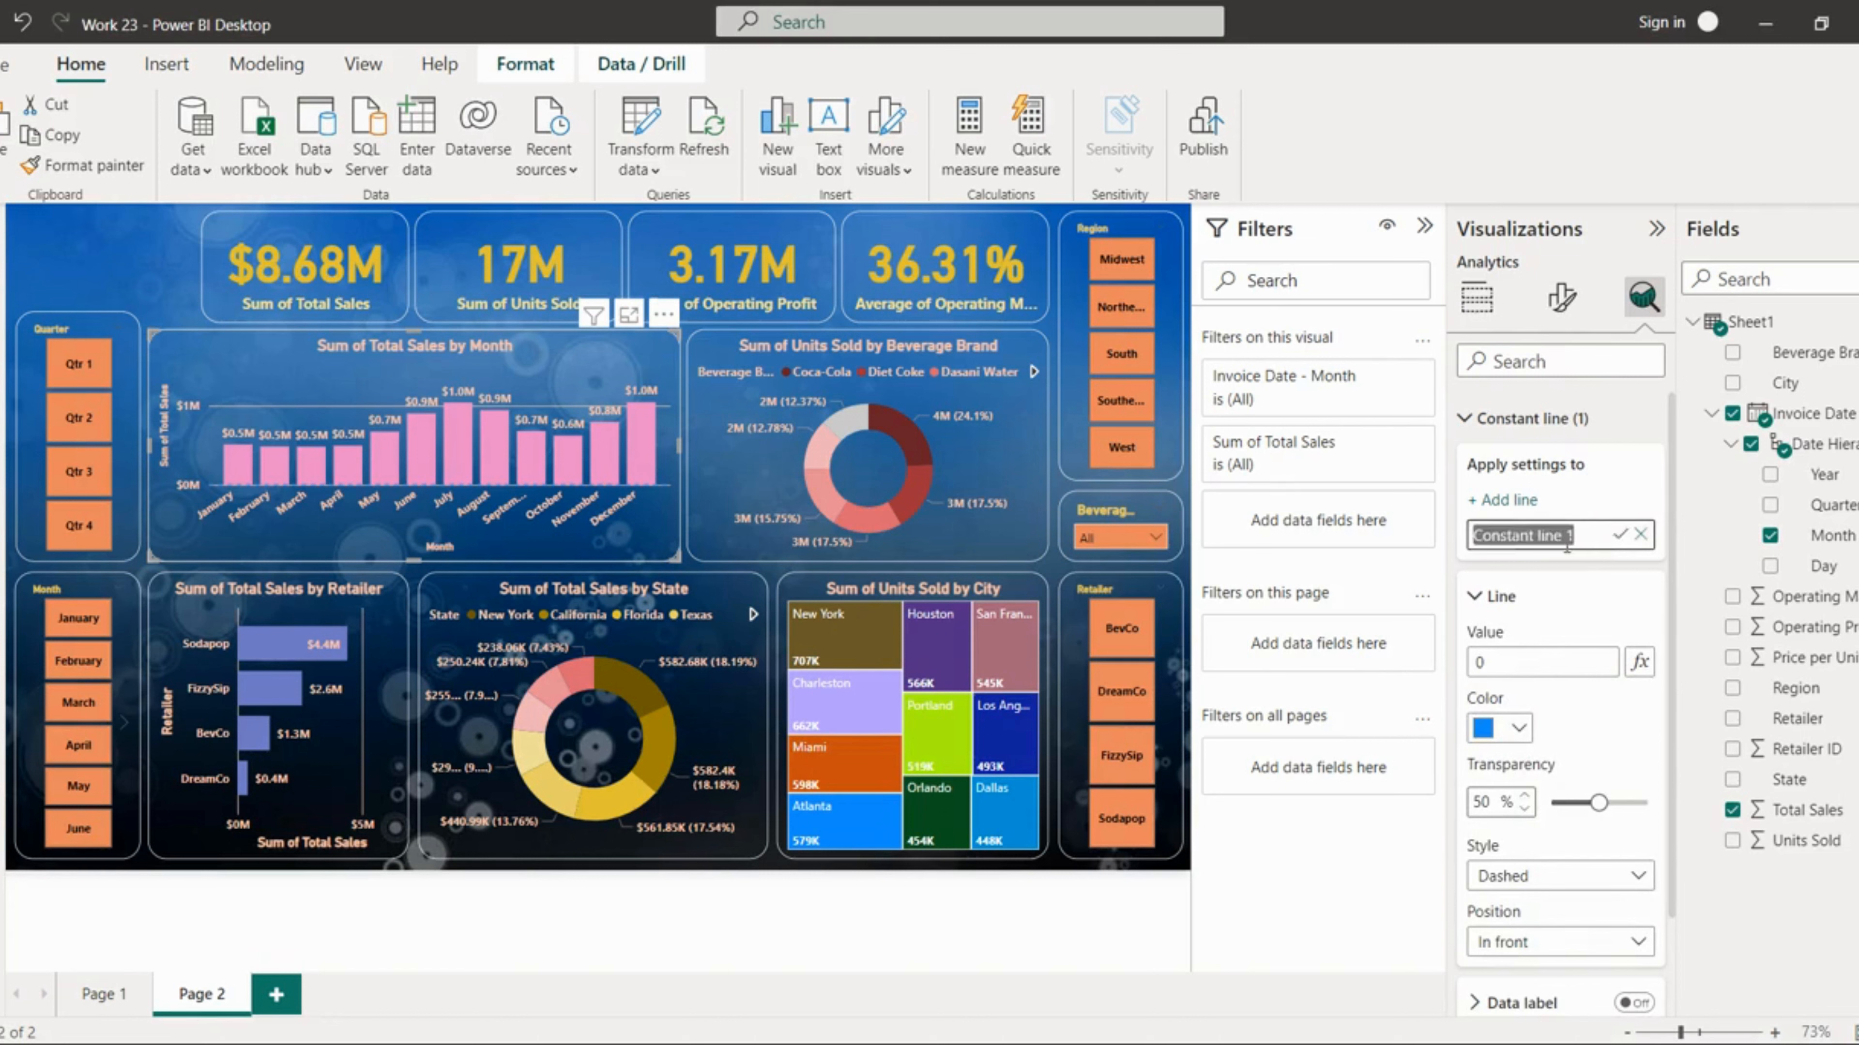
text(Avera)
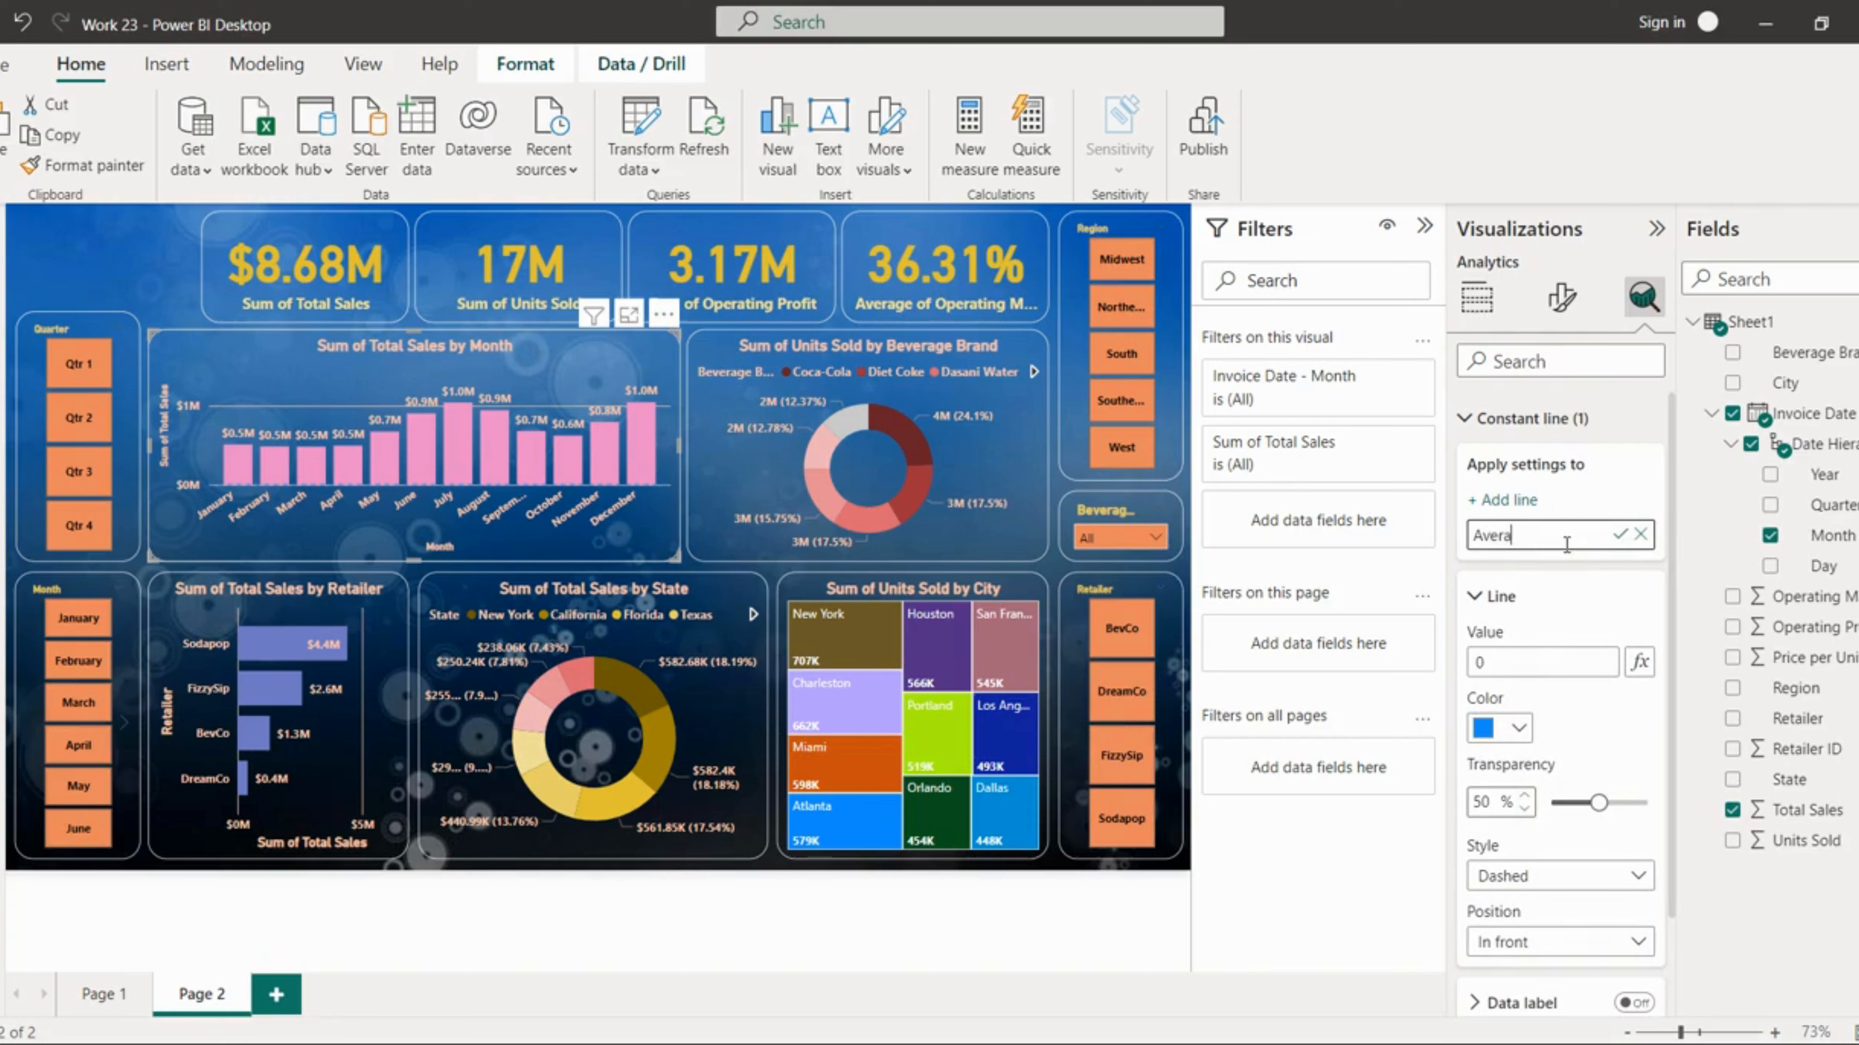
text(ge)
click(1581, 602)
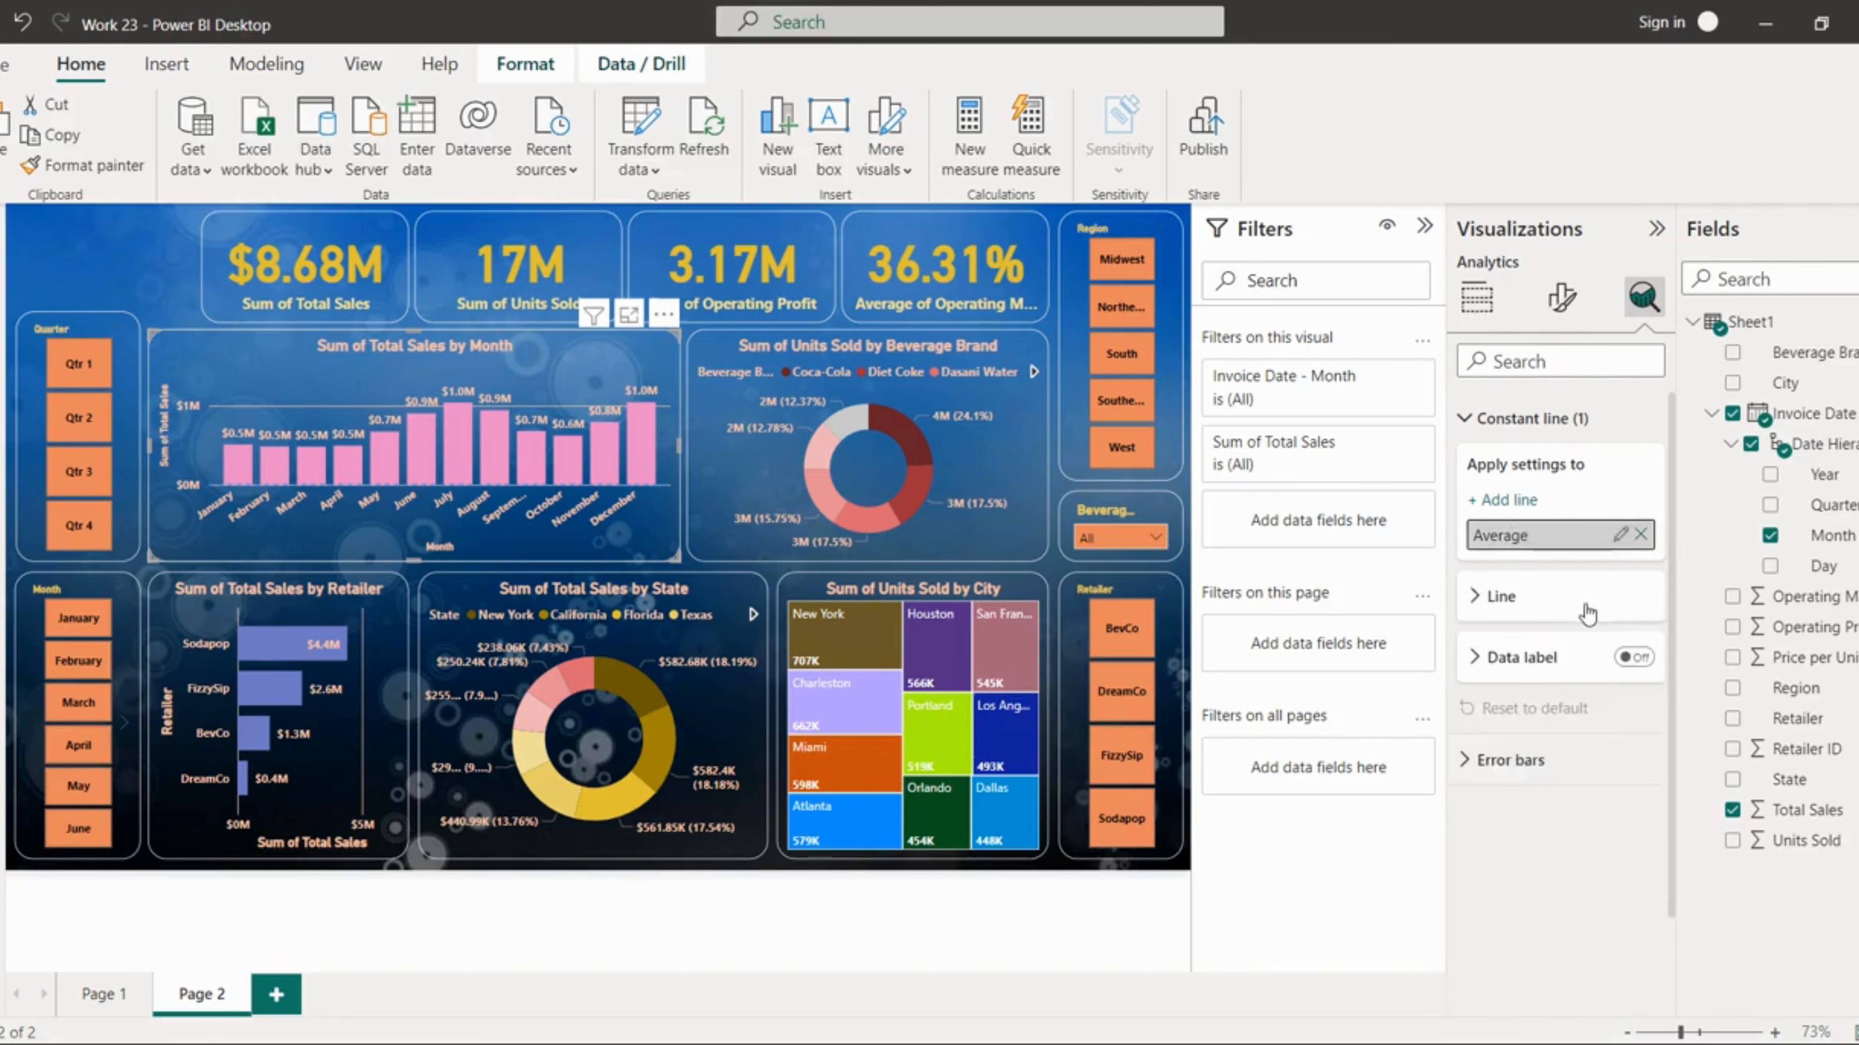
click(1510, 600)
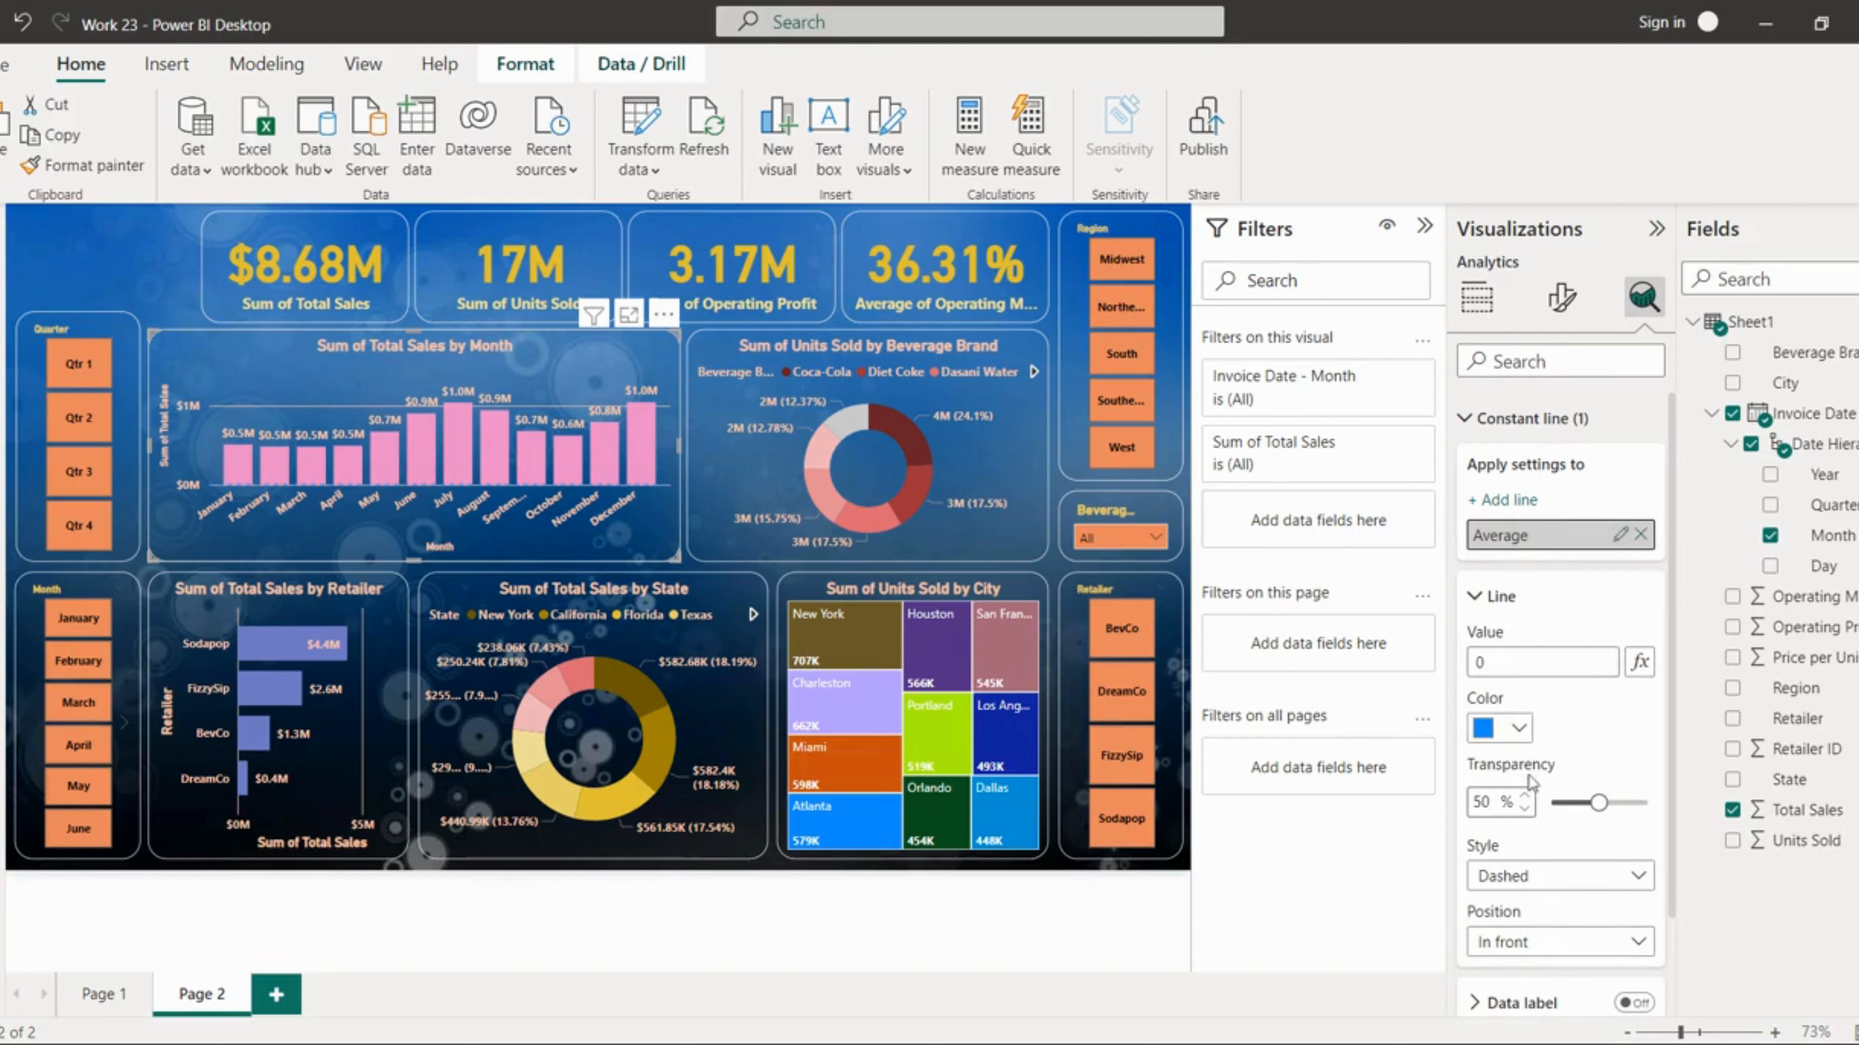
scroll(1544, 798, down, 1)
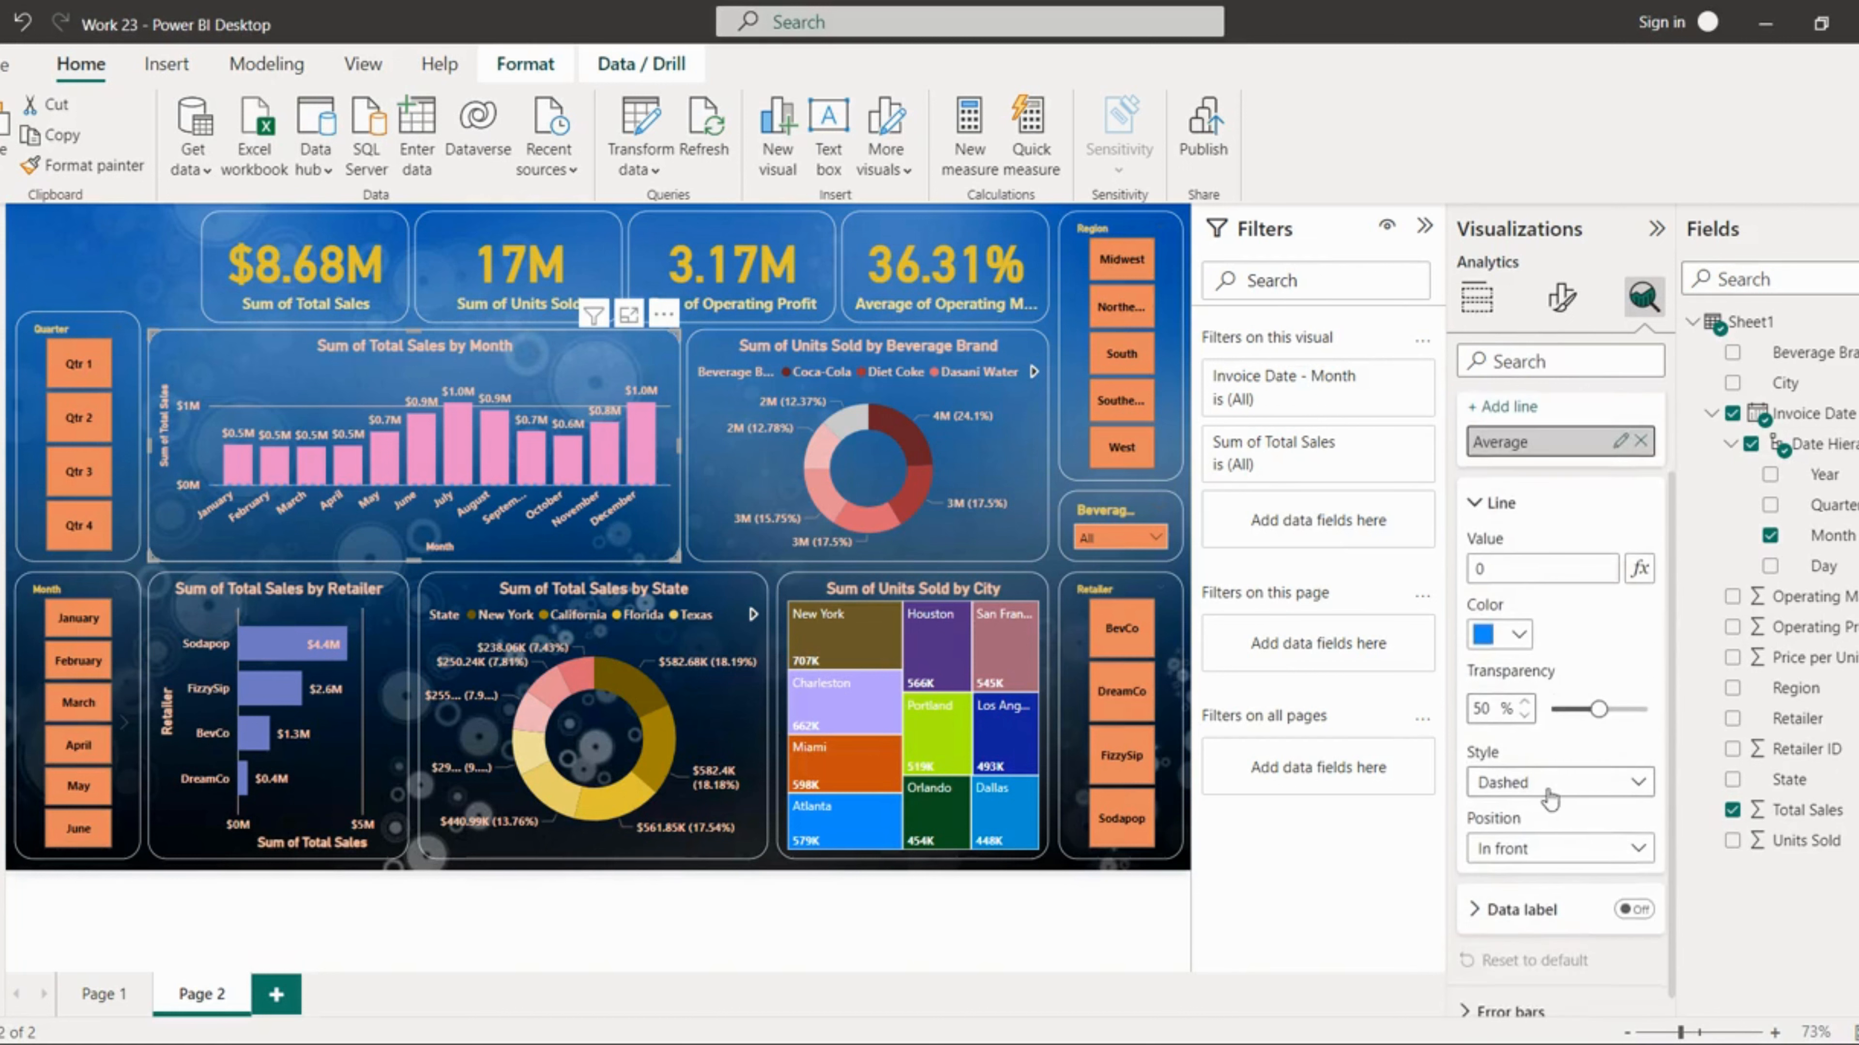
scroll(1555, 799, down, 1)
click(1557, 821)
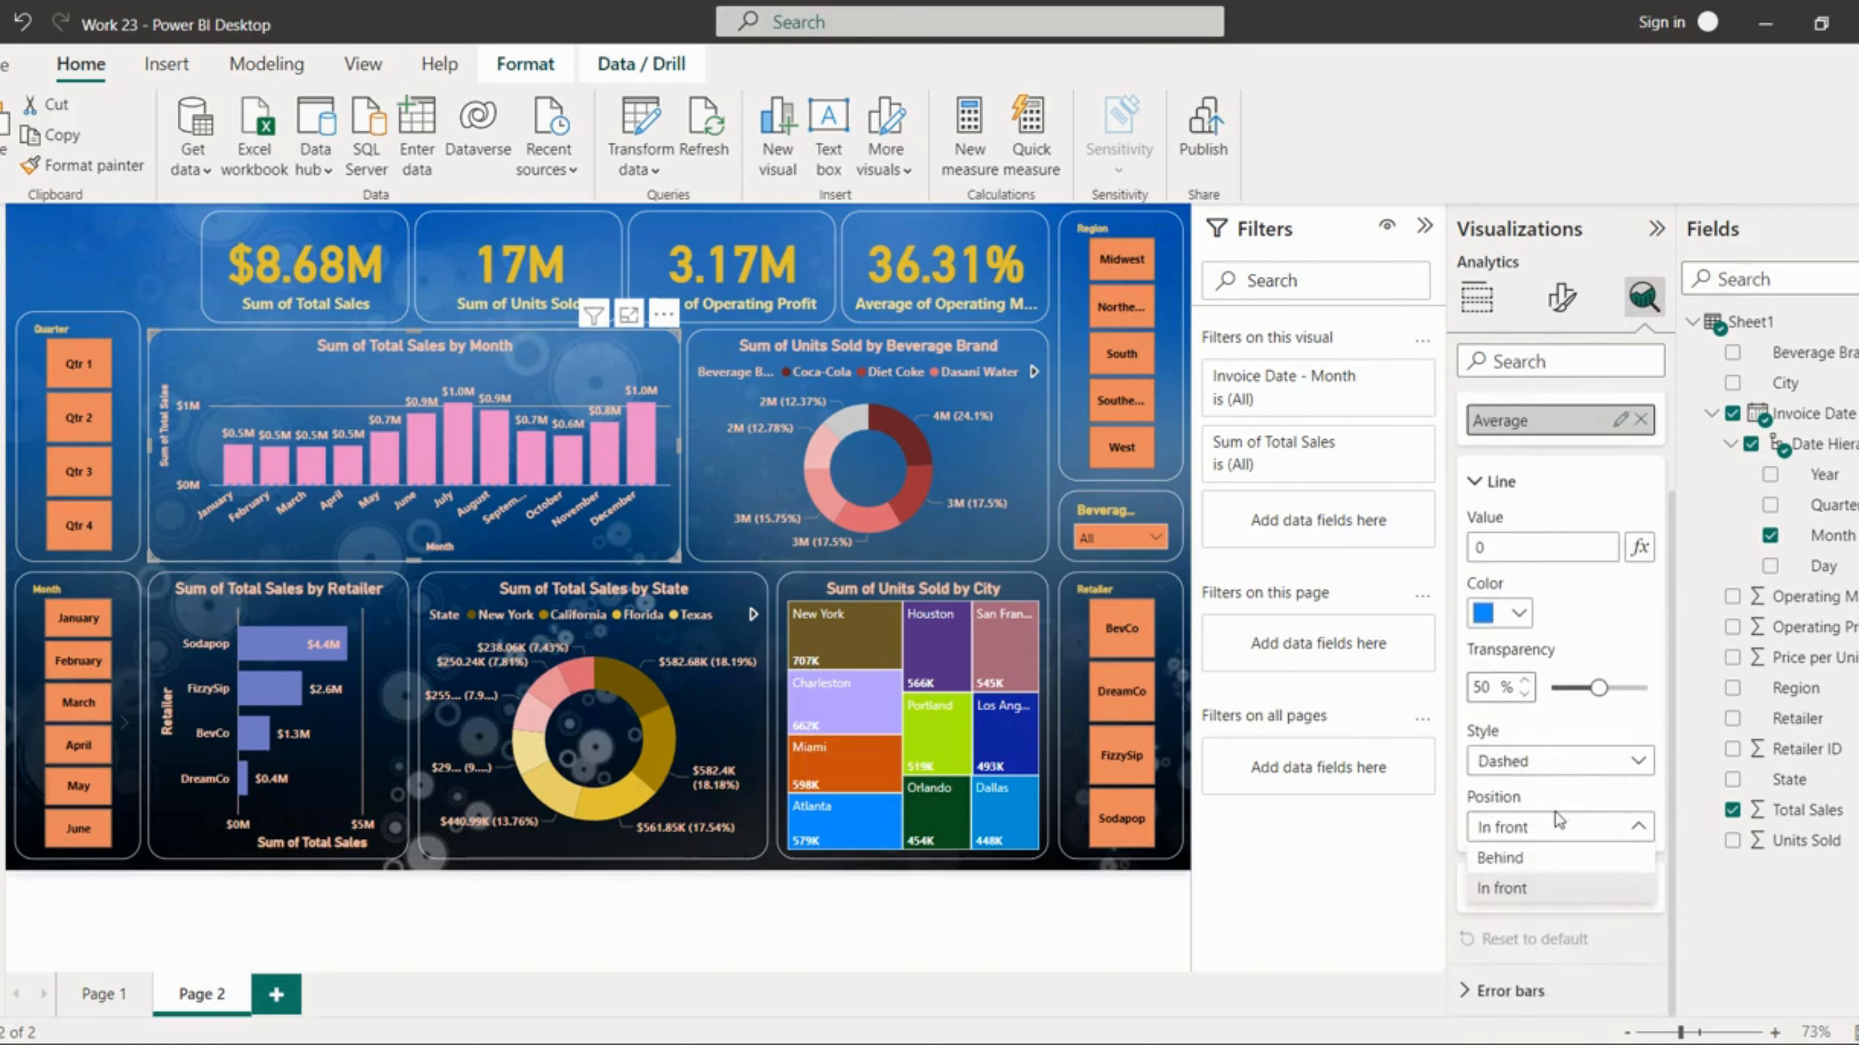
click(1555, 811)
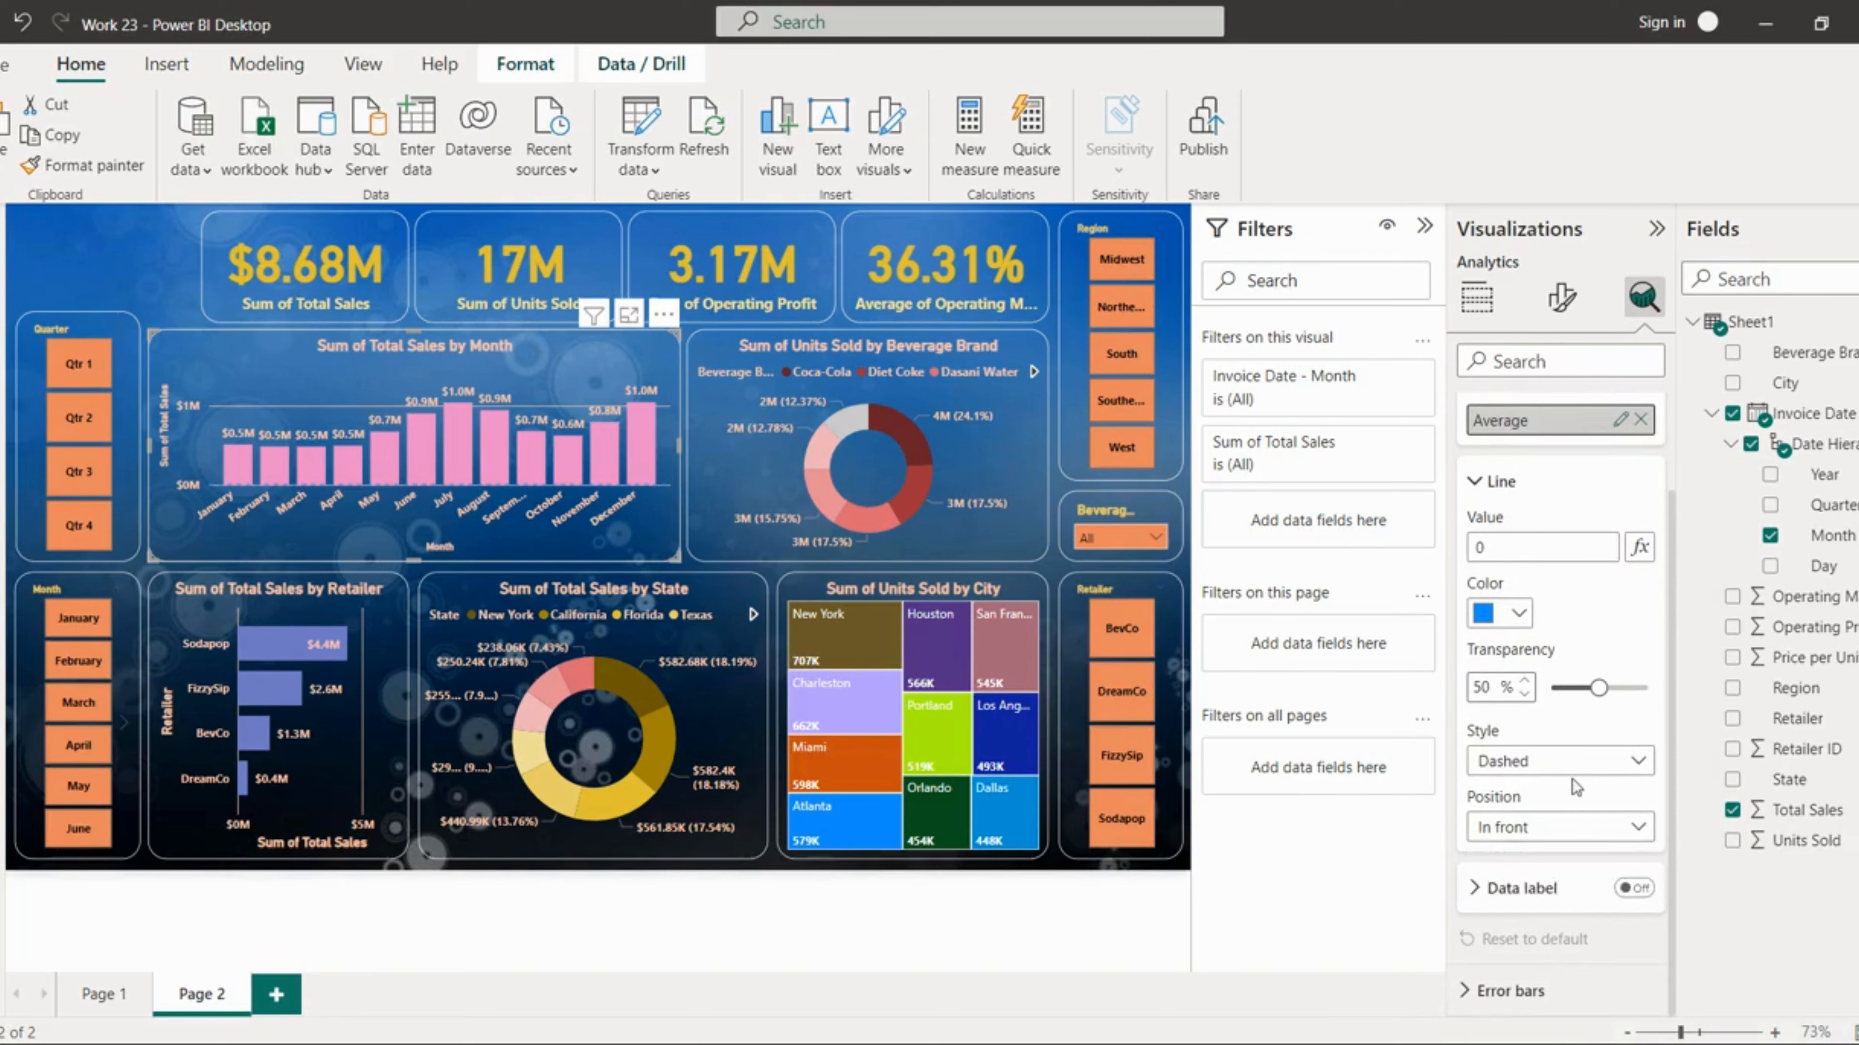
mouse_move(1796, 1011)
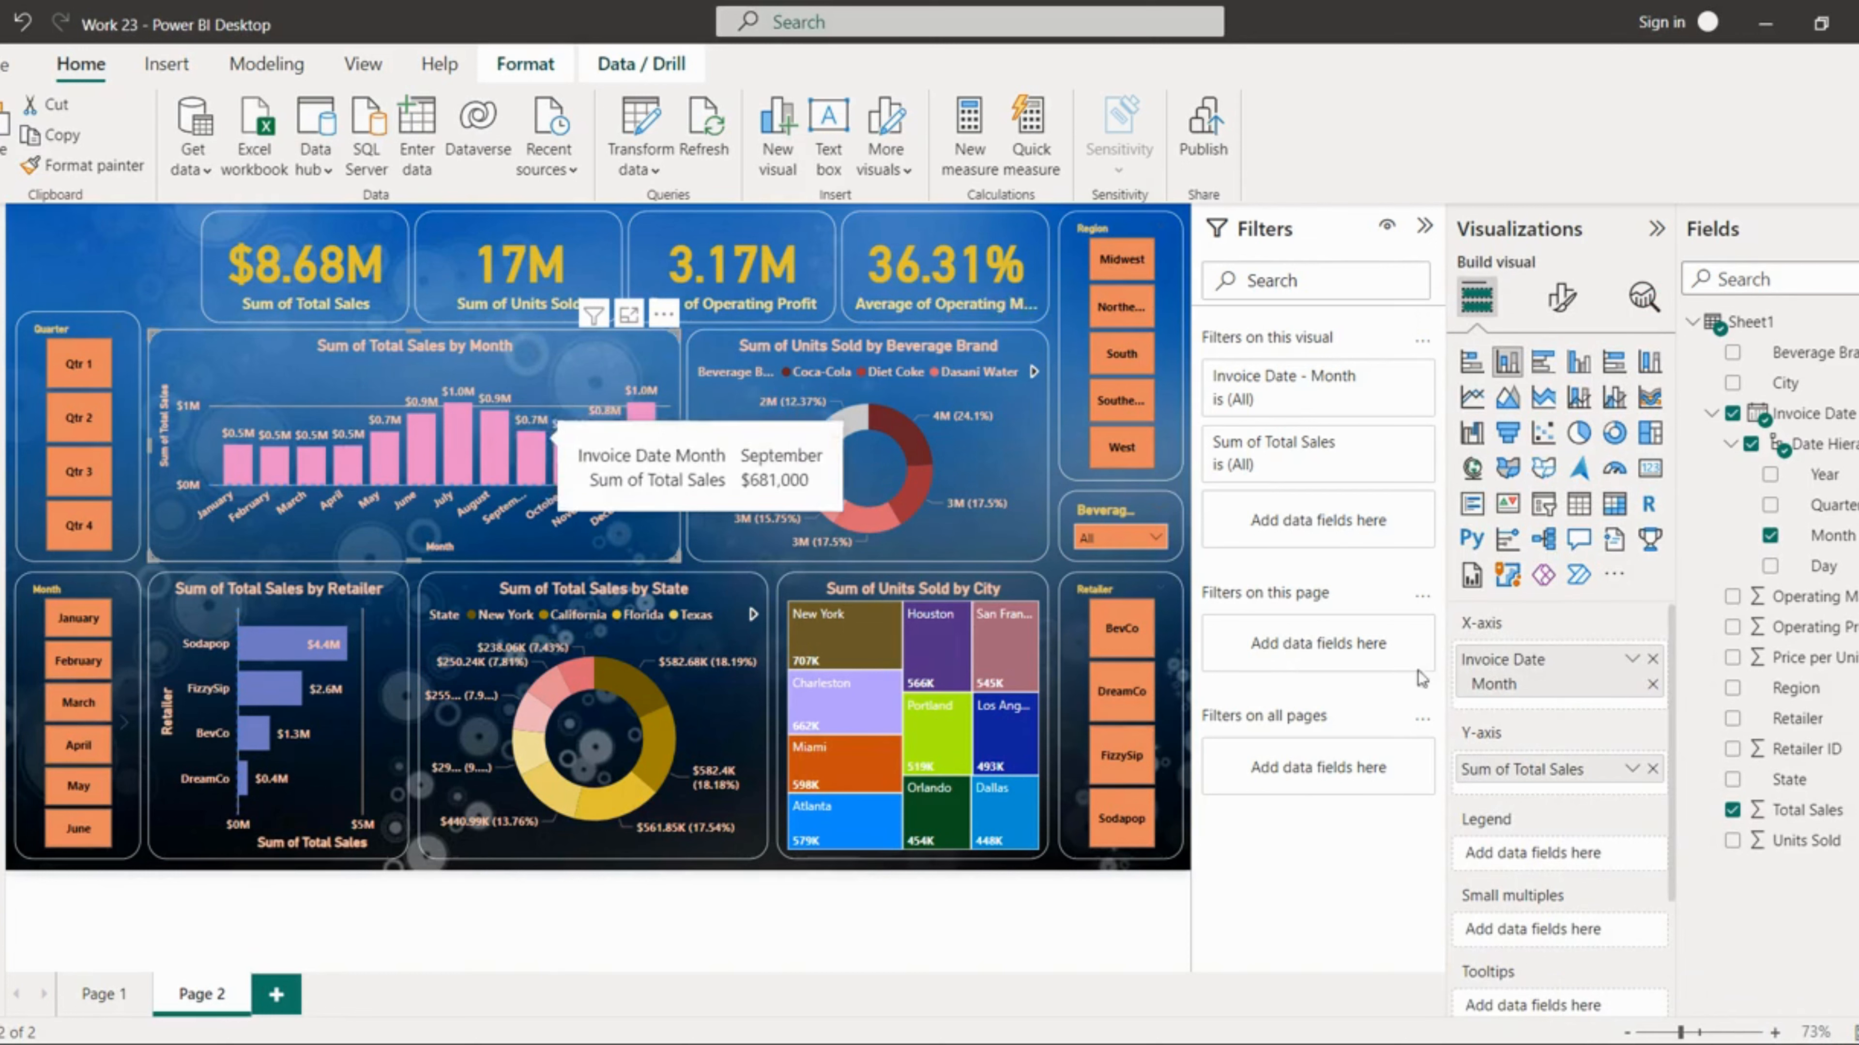
click(1472, 398)
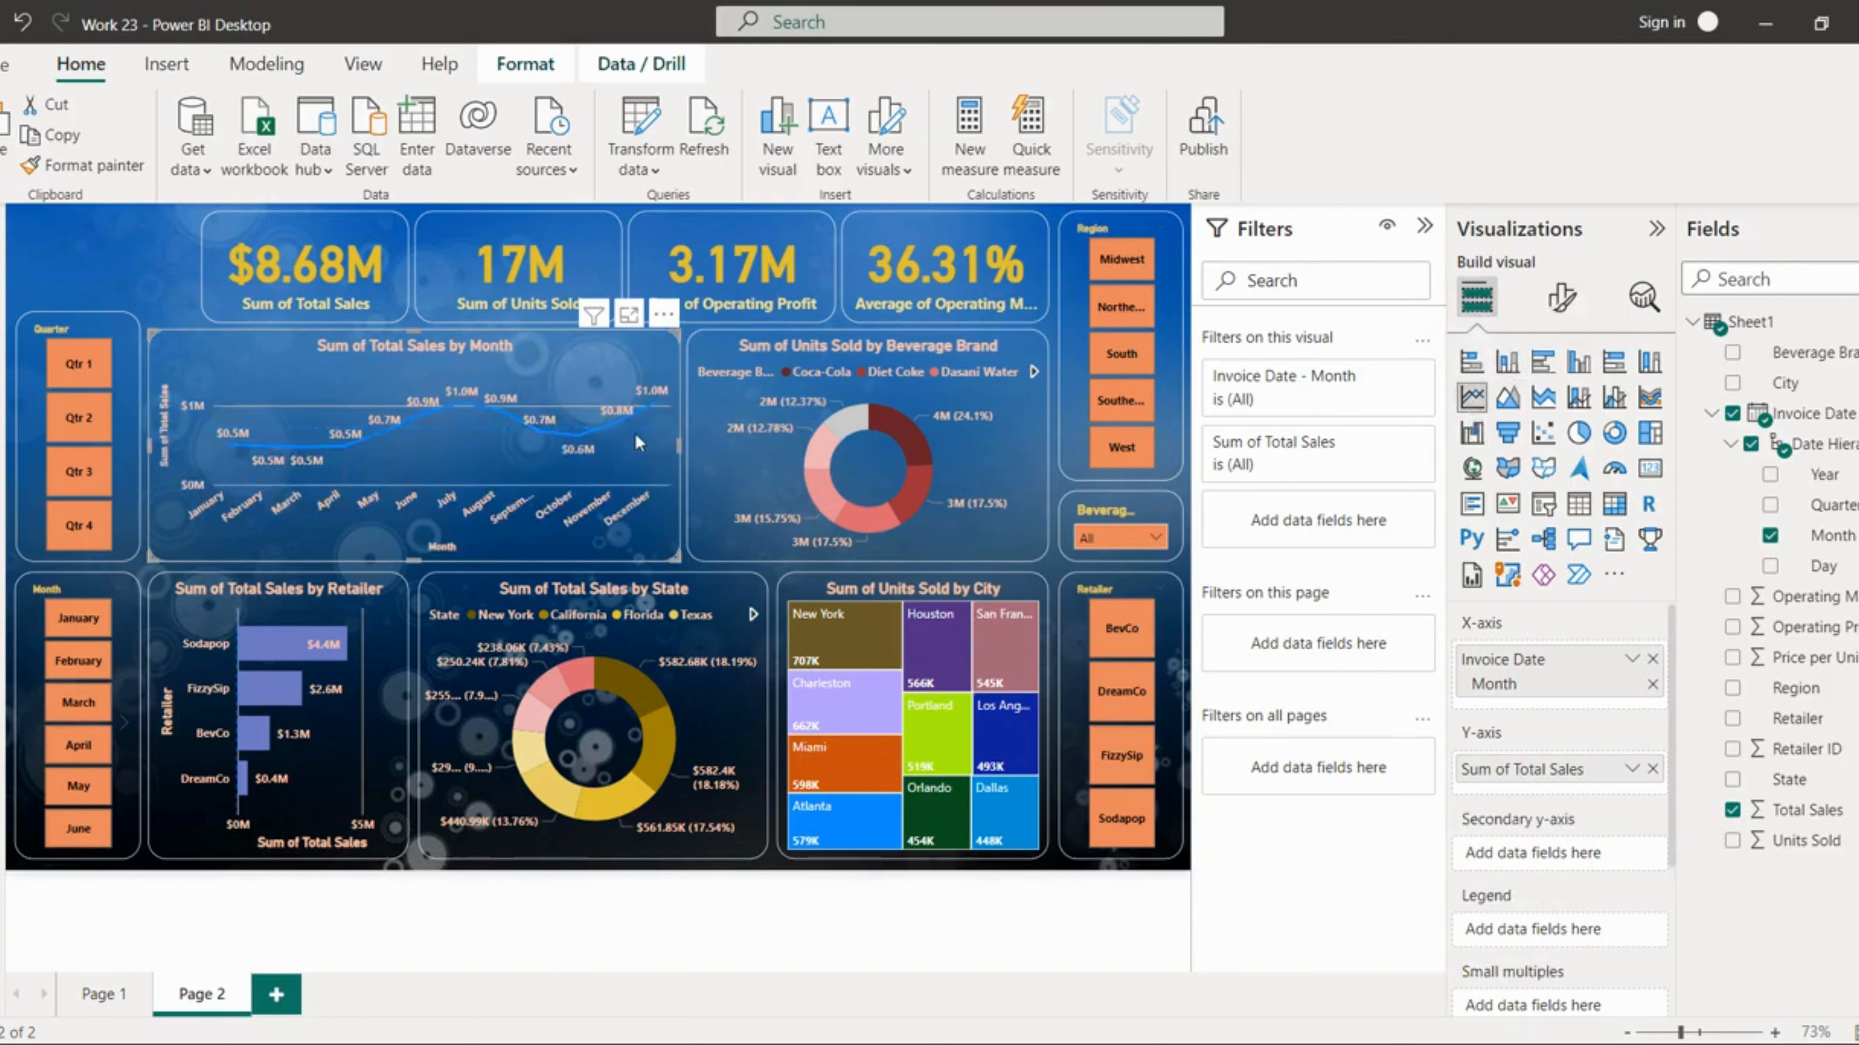
click(1653, 300)
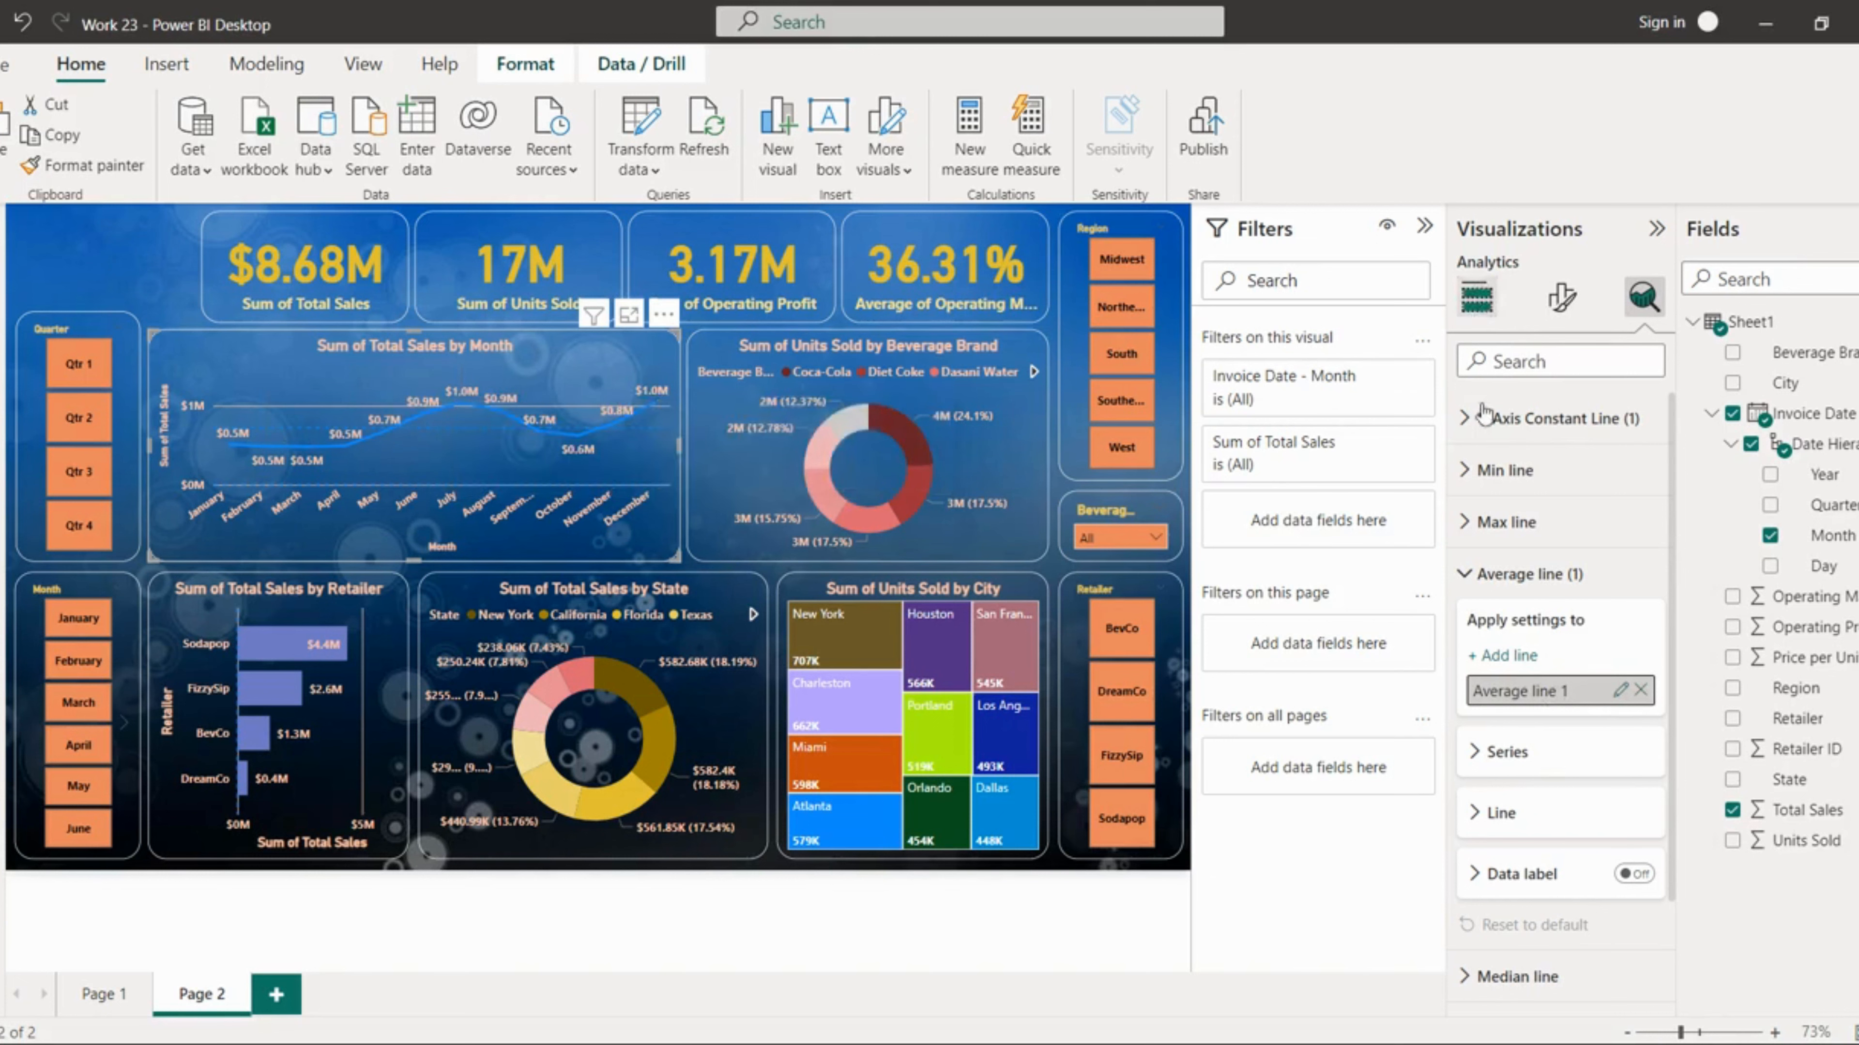
click(1476, 298)
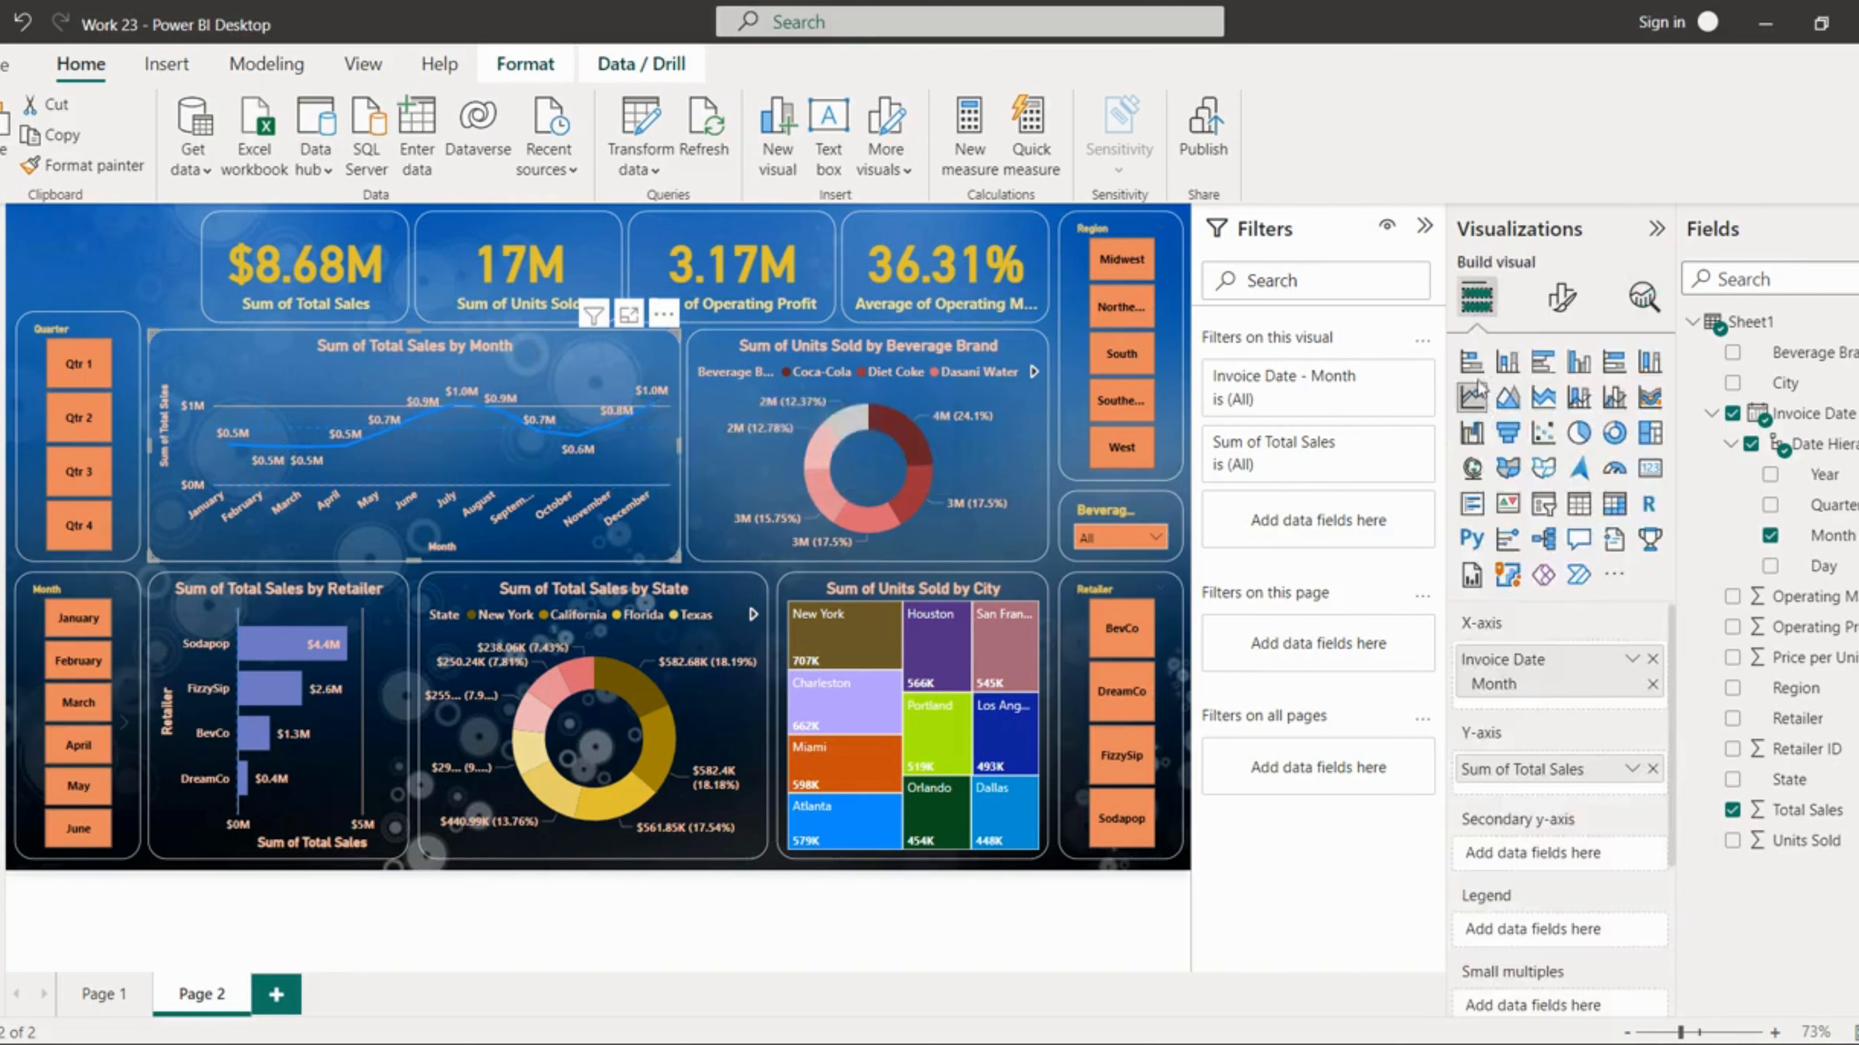
click(1505, 361)
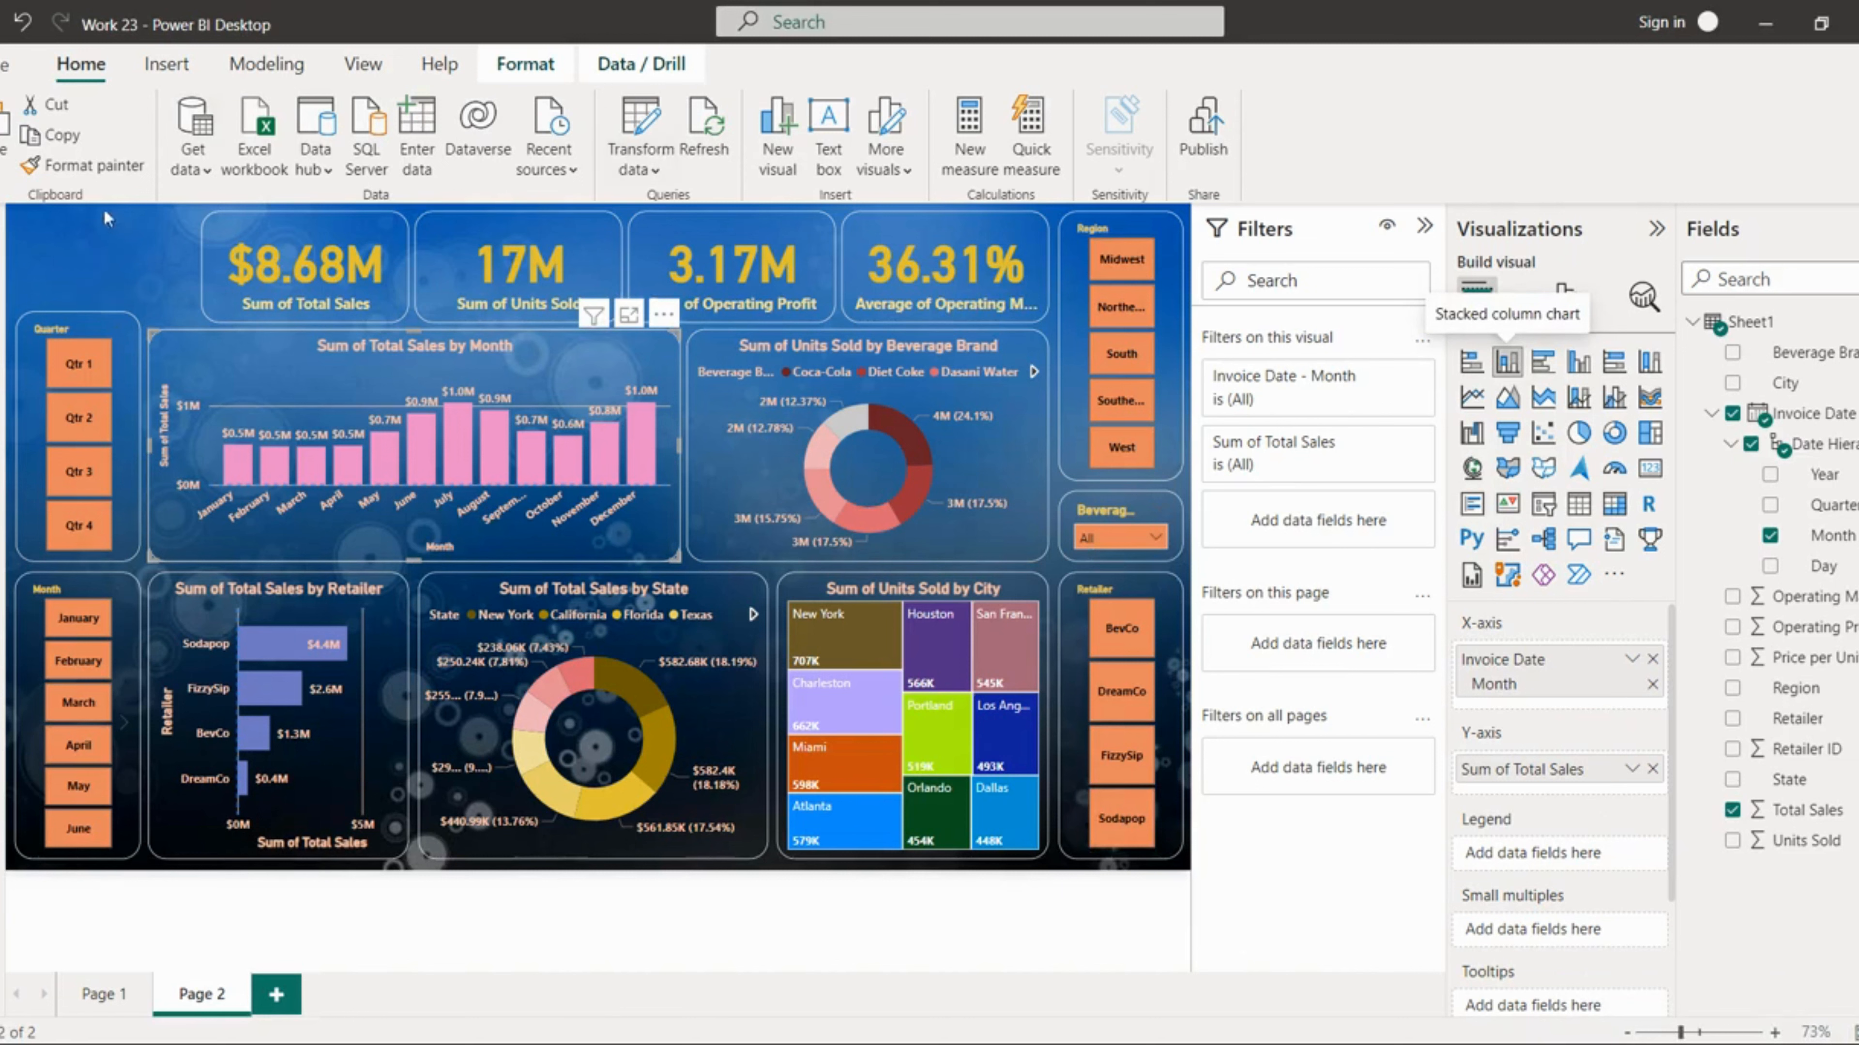
Step: Insert a text box reading "AMERICAN KEY" and "RETAILER" on two lines
click(166, 64)
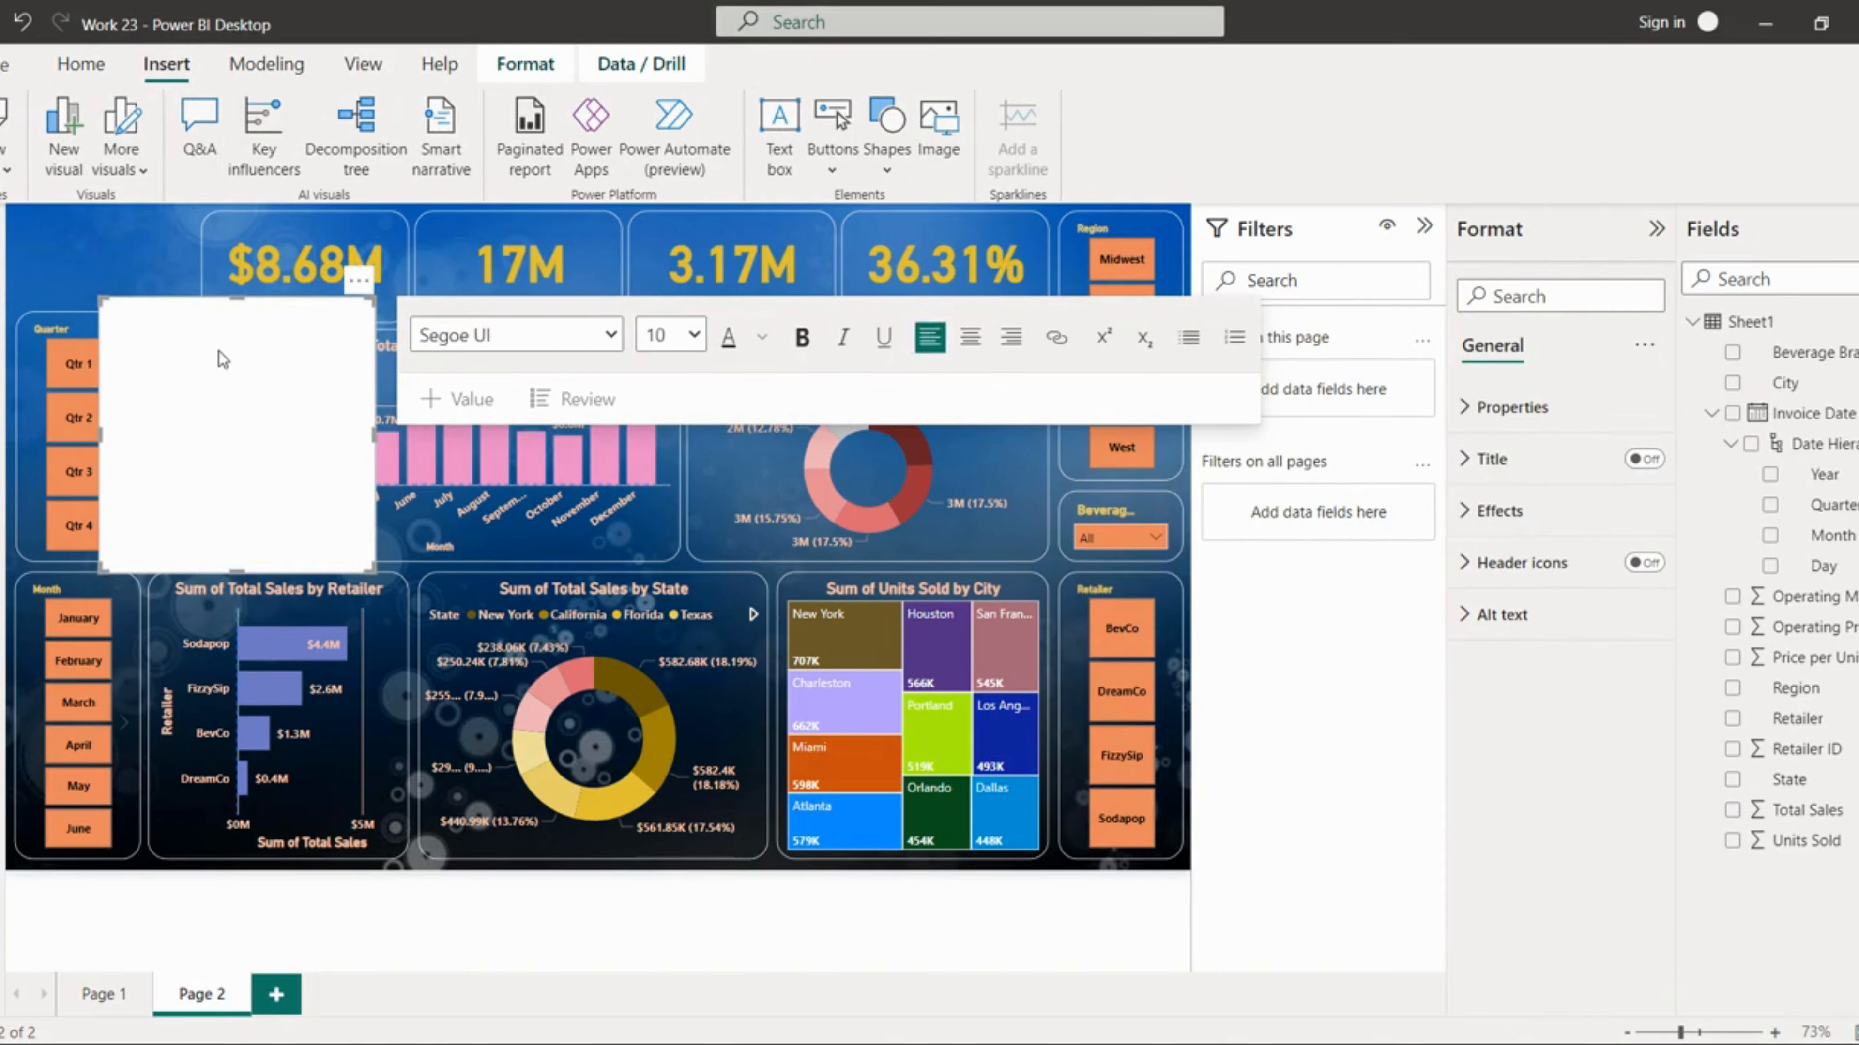
text(AMER)
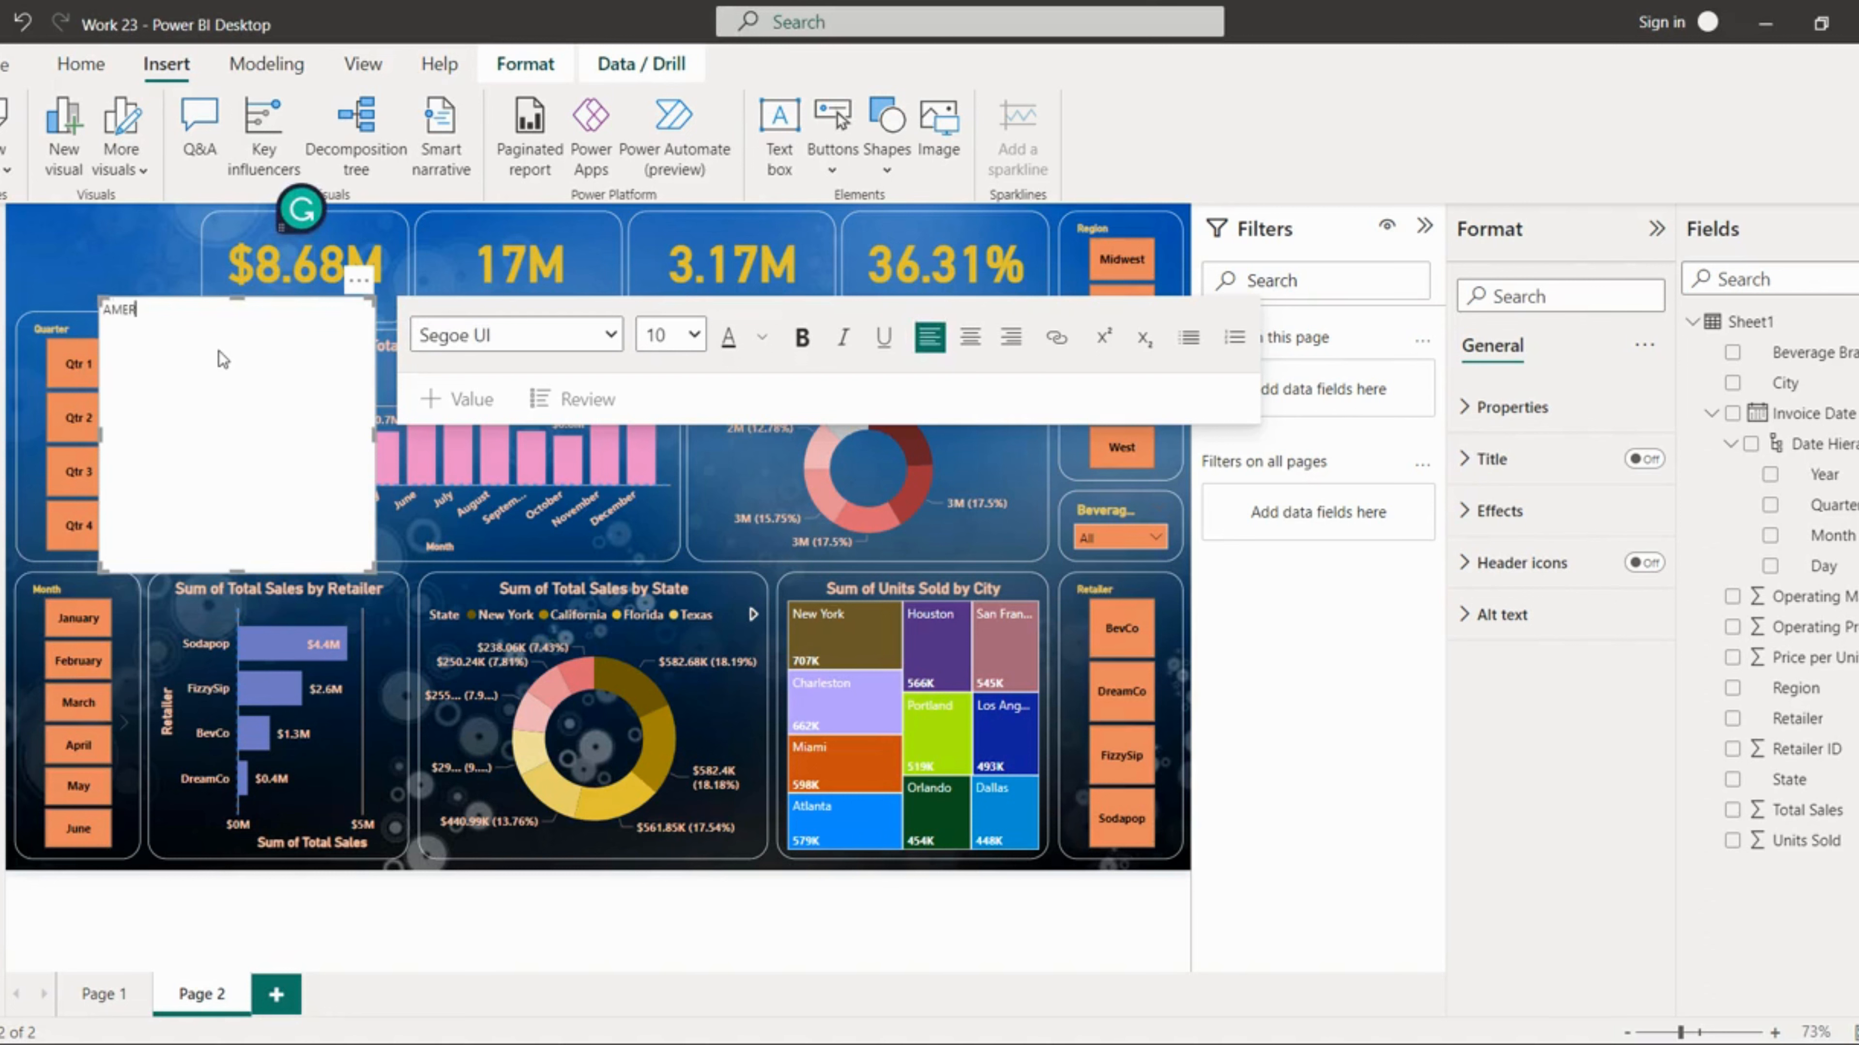
text(ICAN)
text(KEY)
key(Return)
text(RETAILER)
Step: Select all of the text box's text and make it bold and centred
click(693, 339)
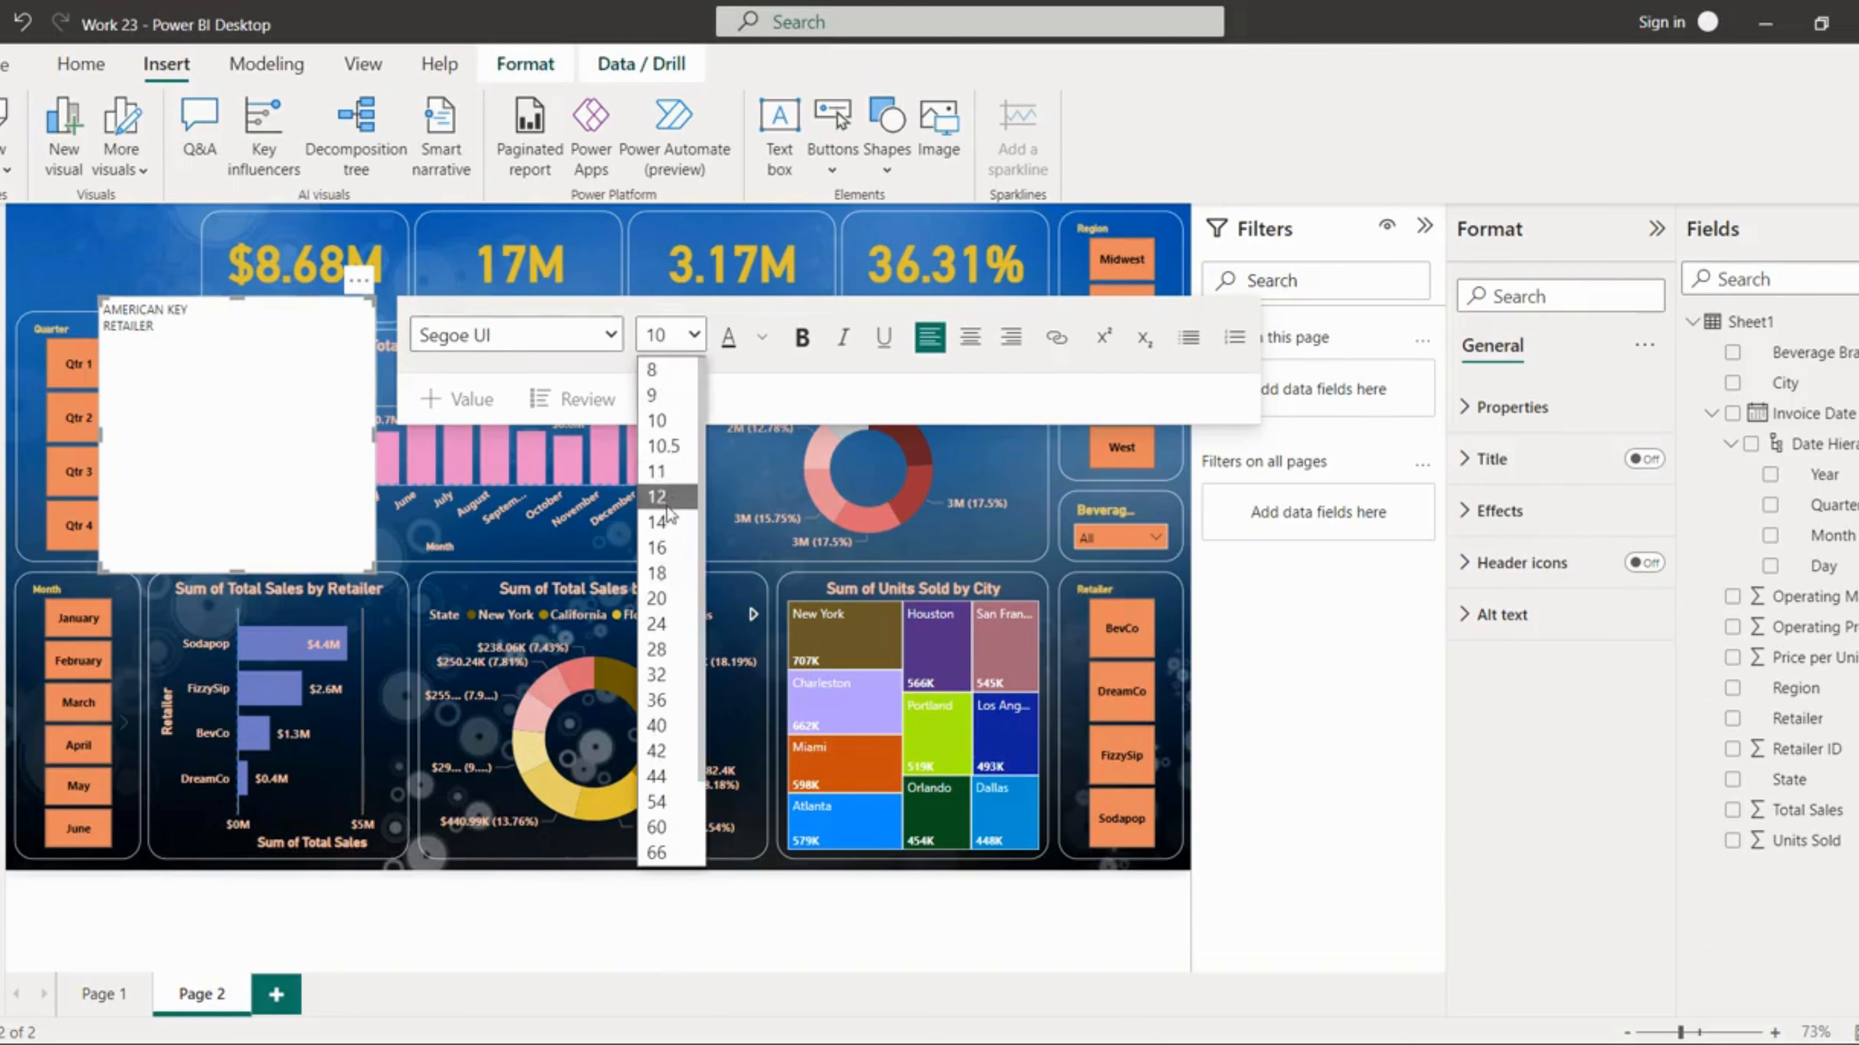
click(659, 599)
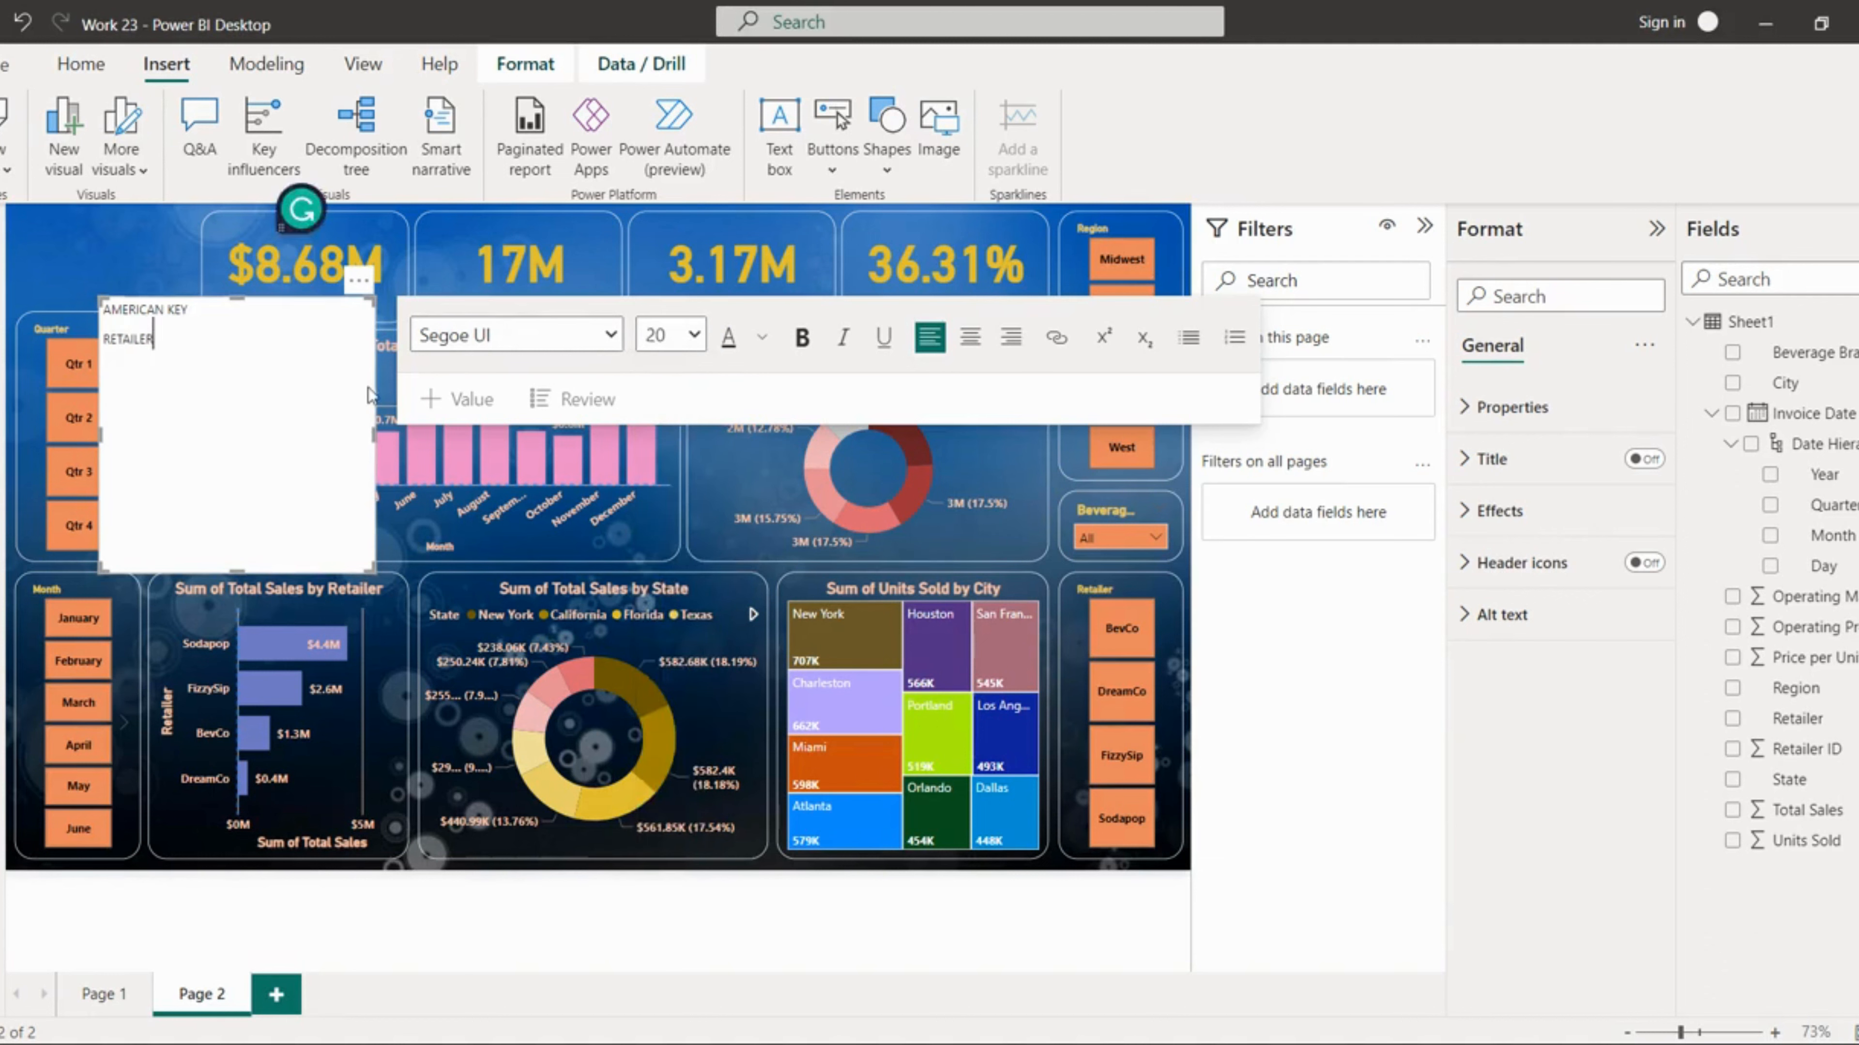
key(BackSpace)
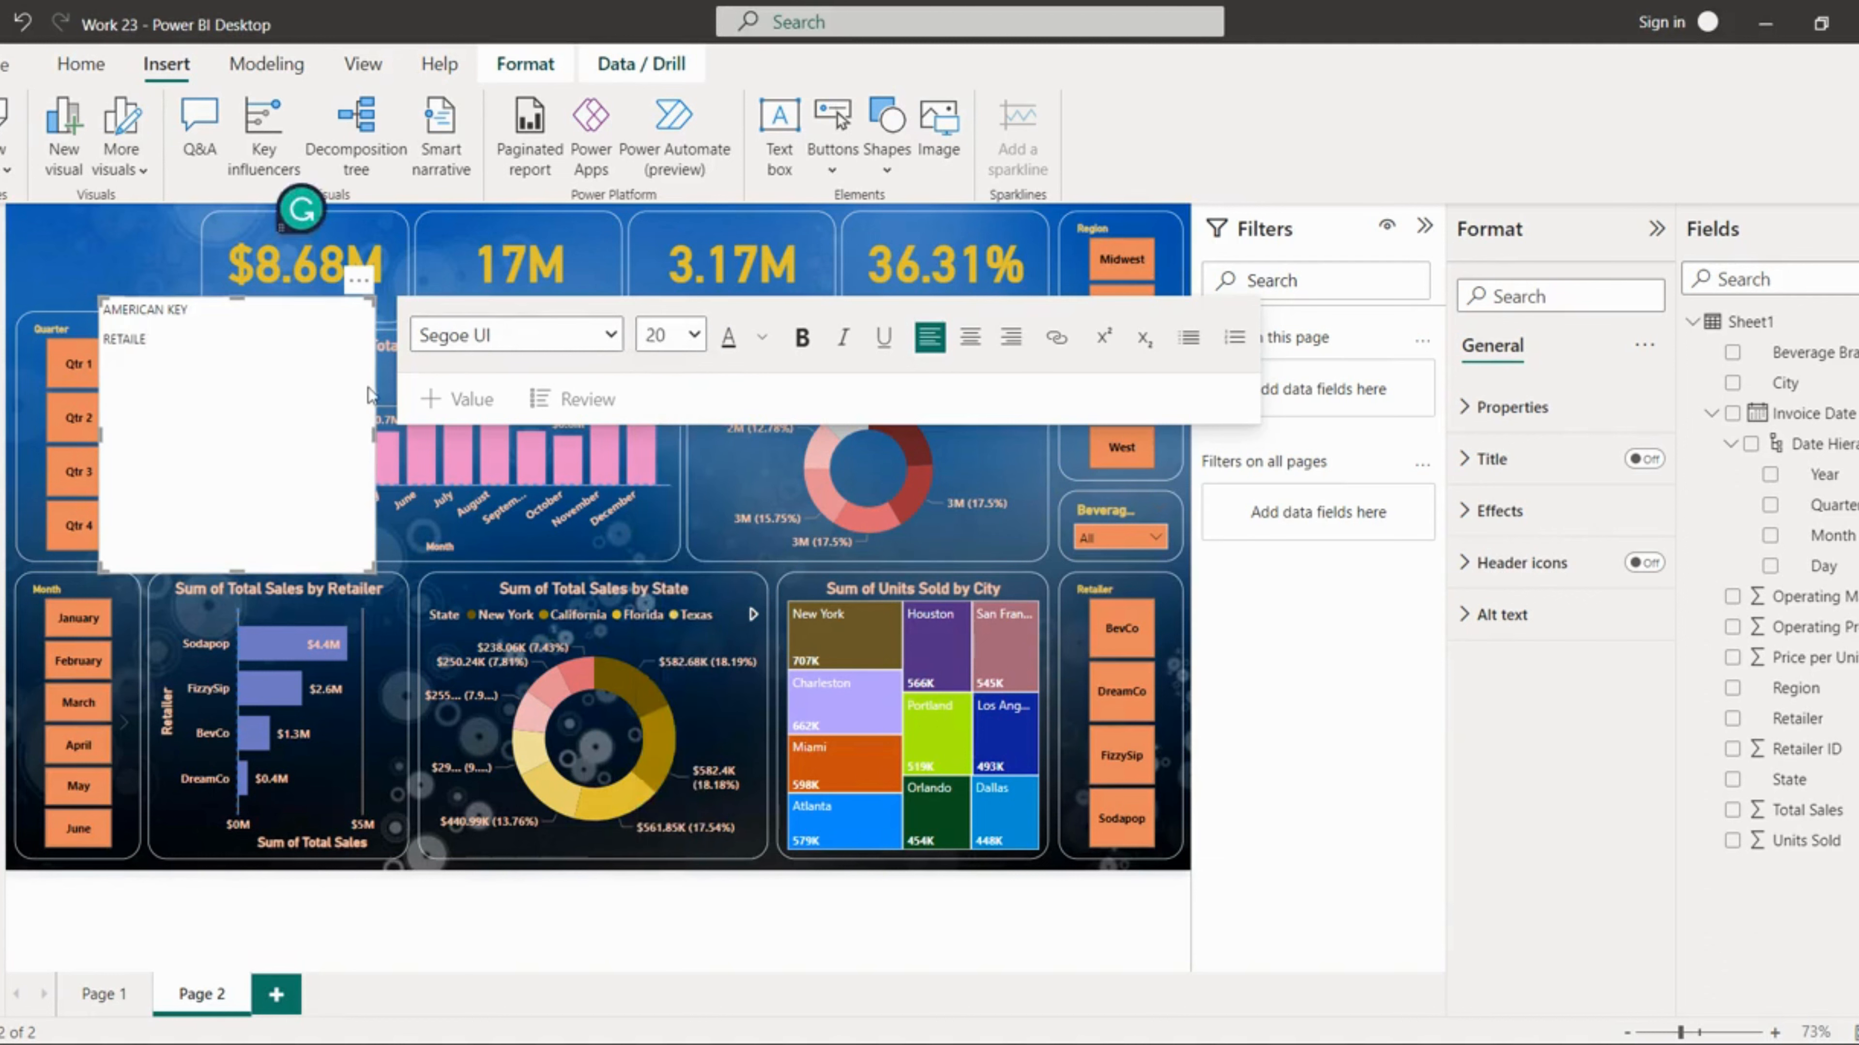
click(699, 336)
click(675, 380)
drag(157, 329, 109, 310)
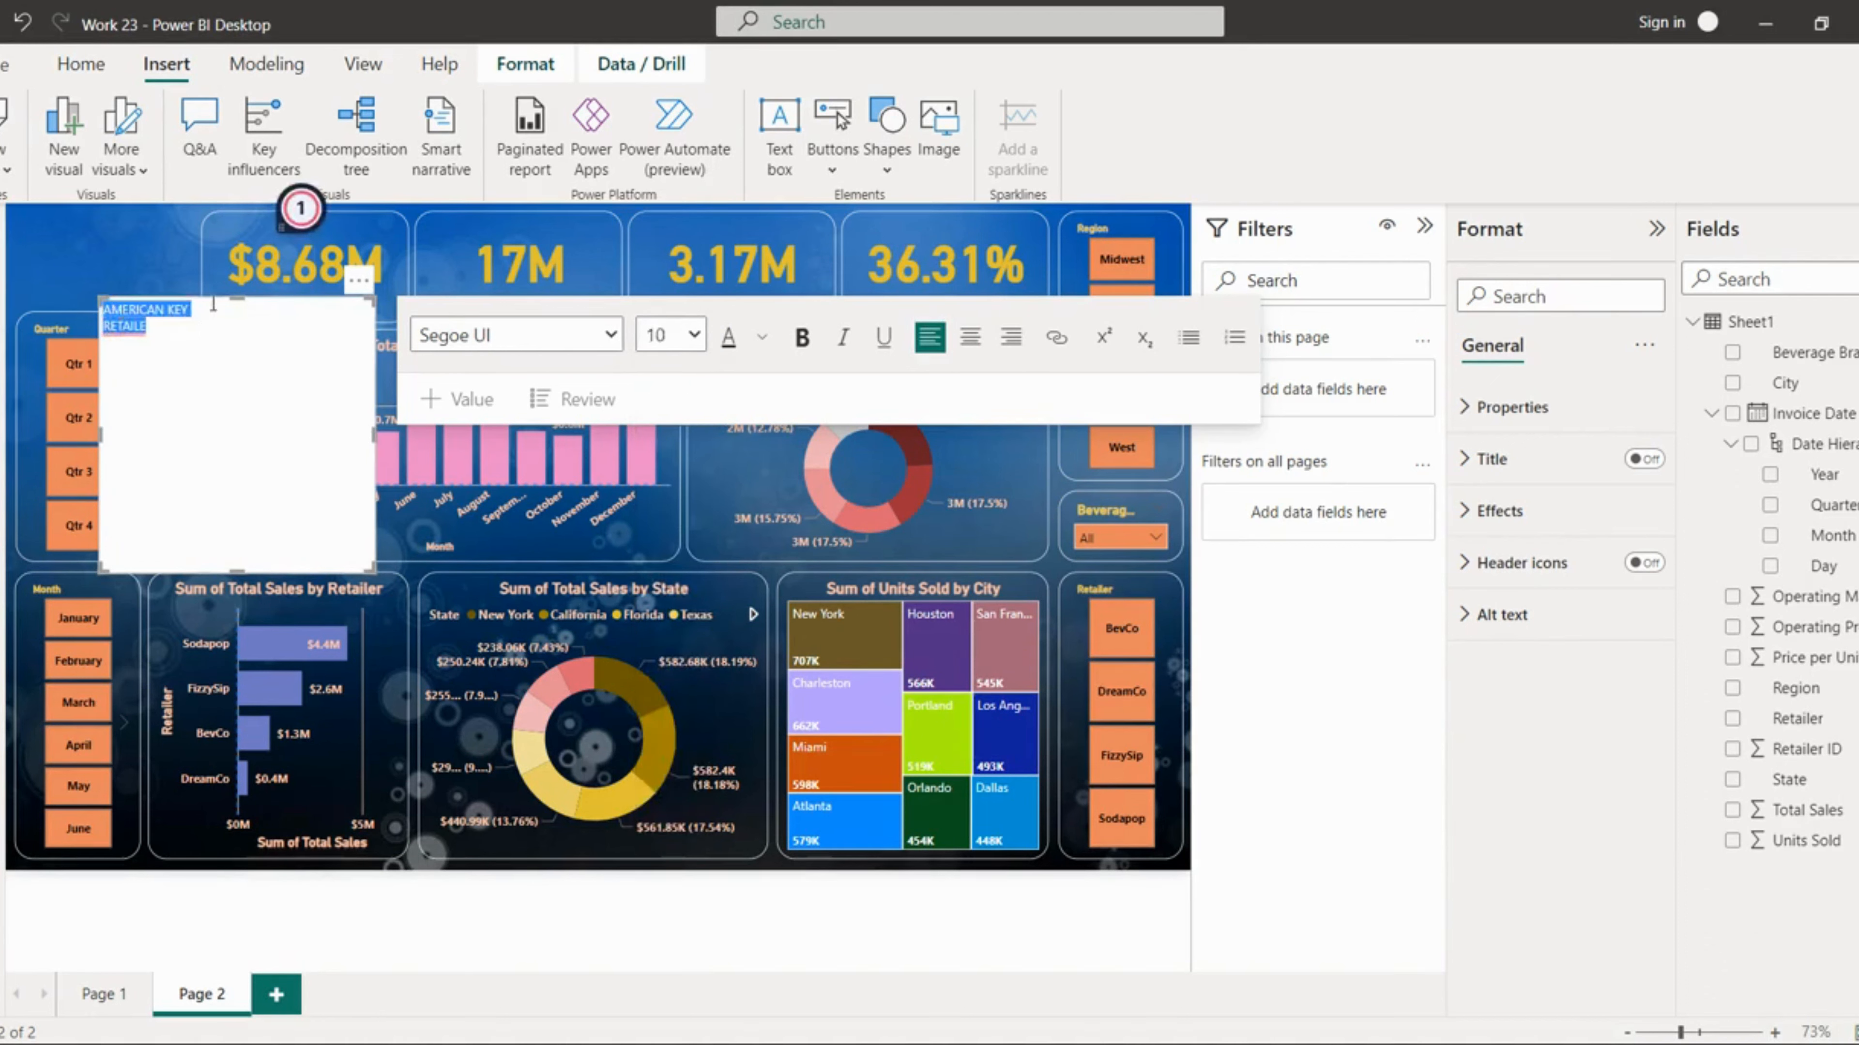
click(802, 337)
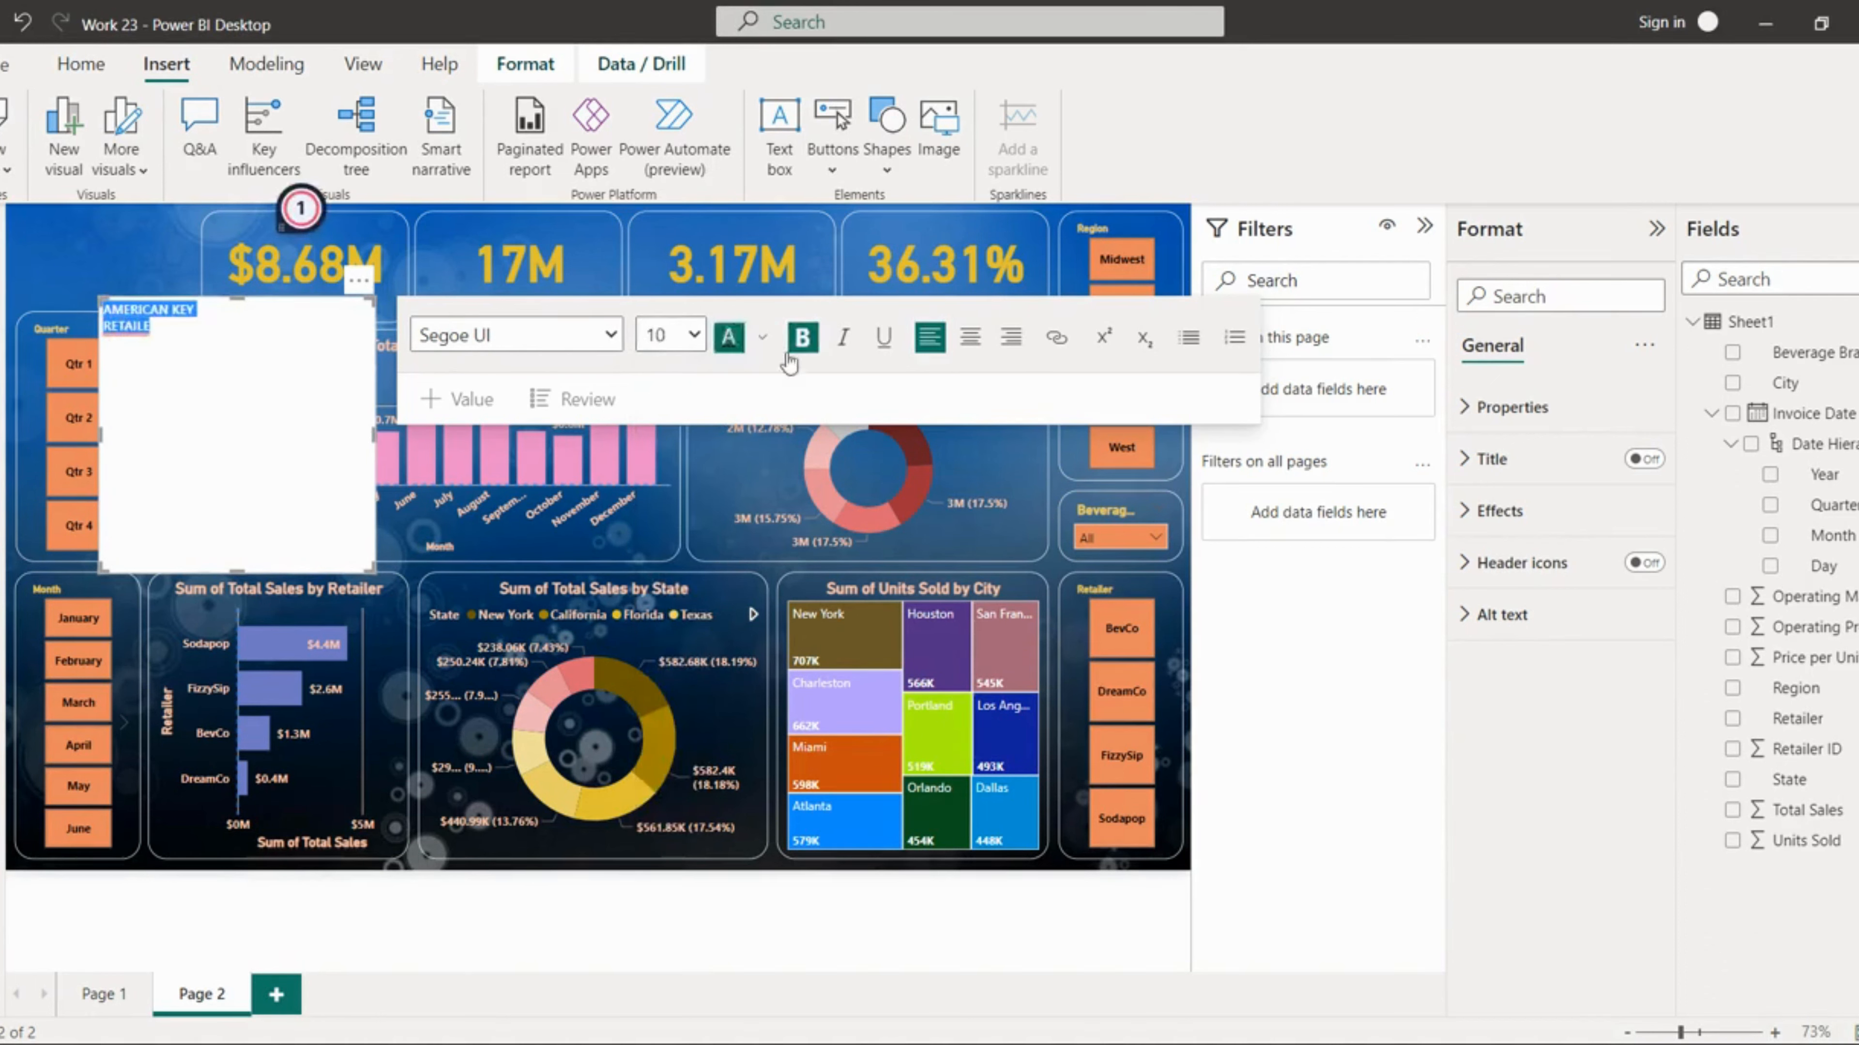
click(964, 340)
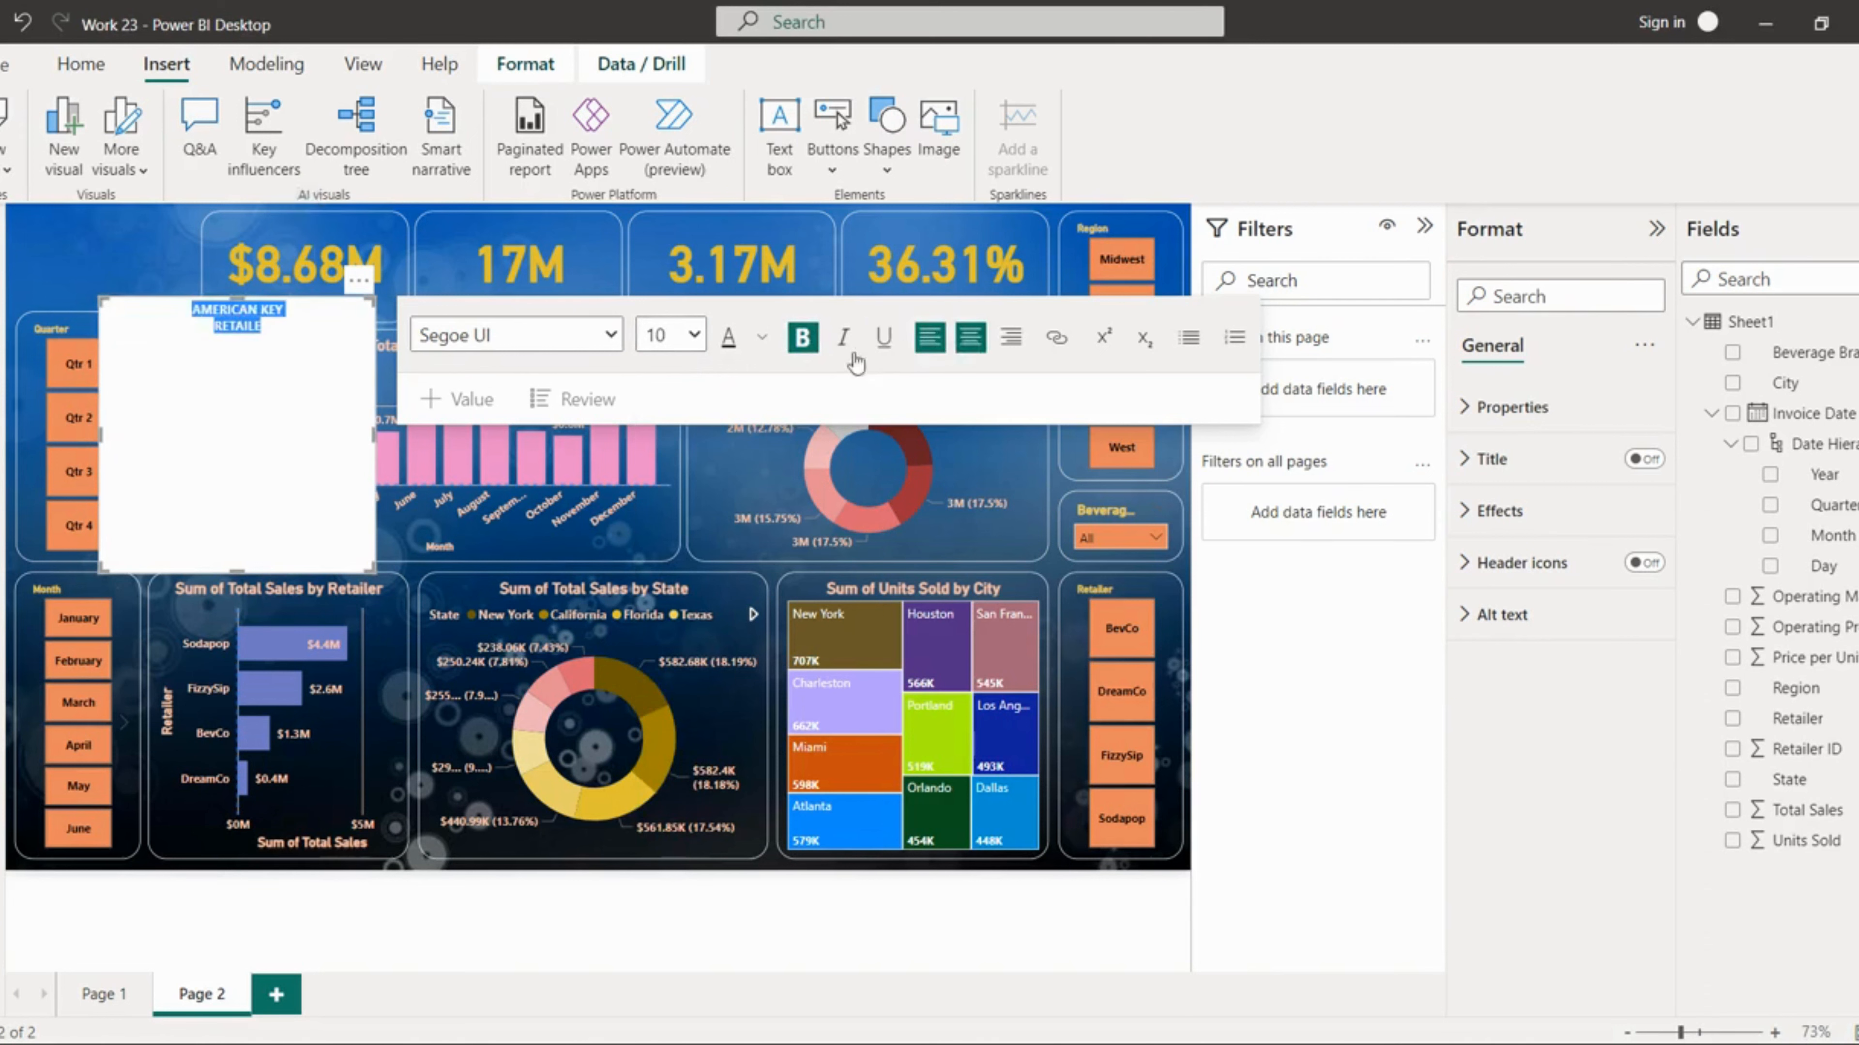
Step: Change the text's font to Cambria Math and restore the final R of RETAILER
click(609, 337)
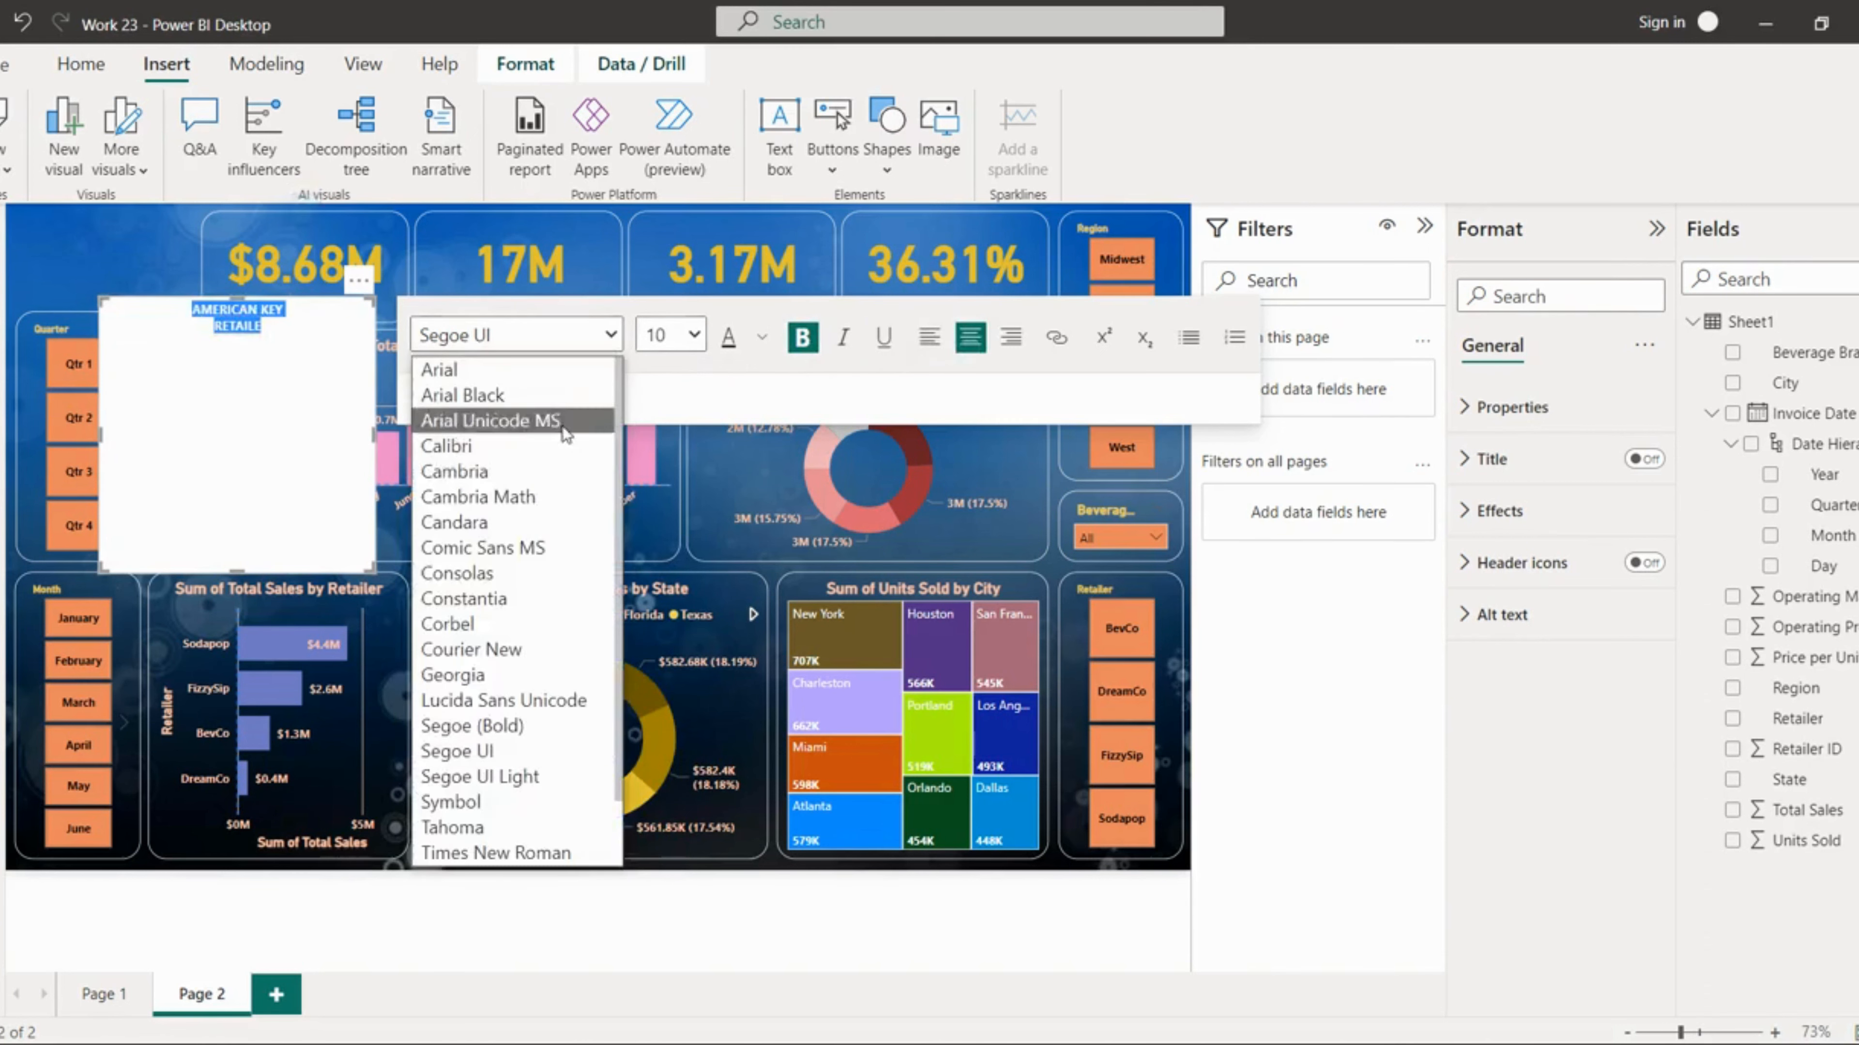
click(487, 500)
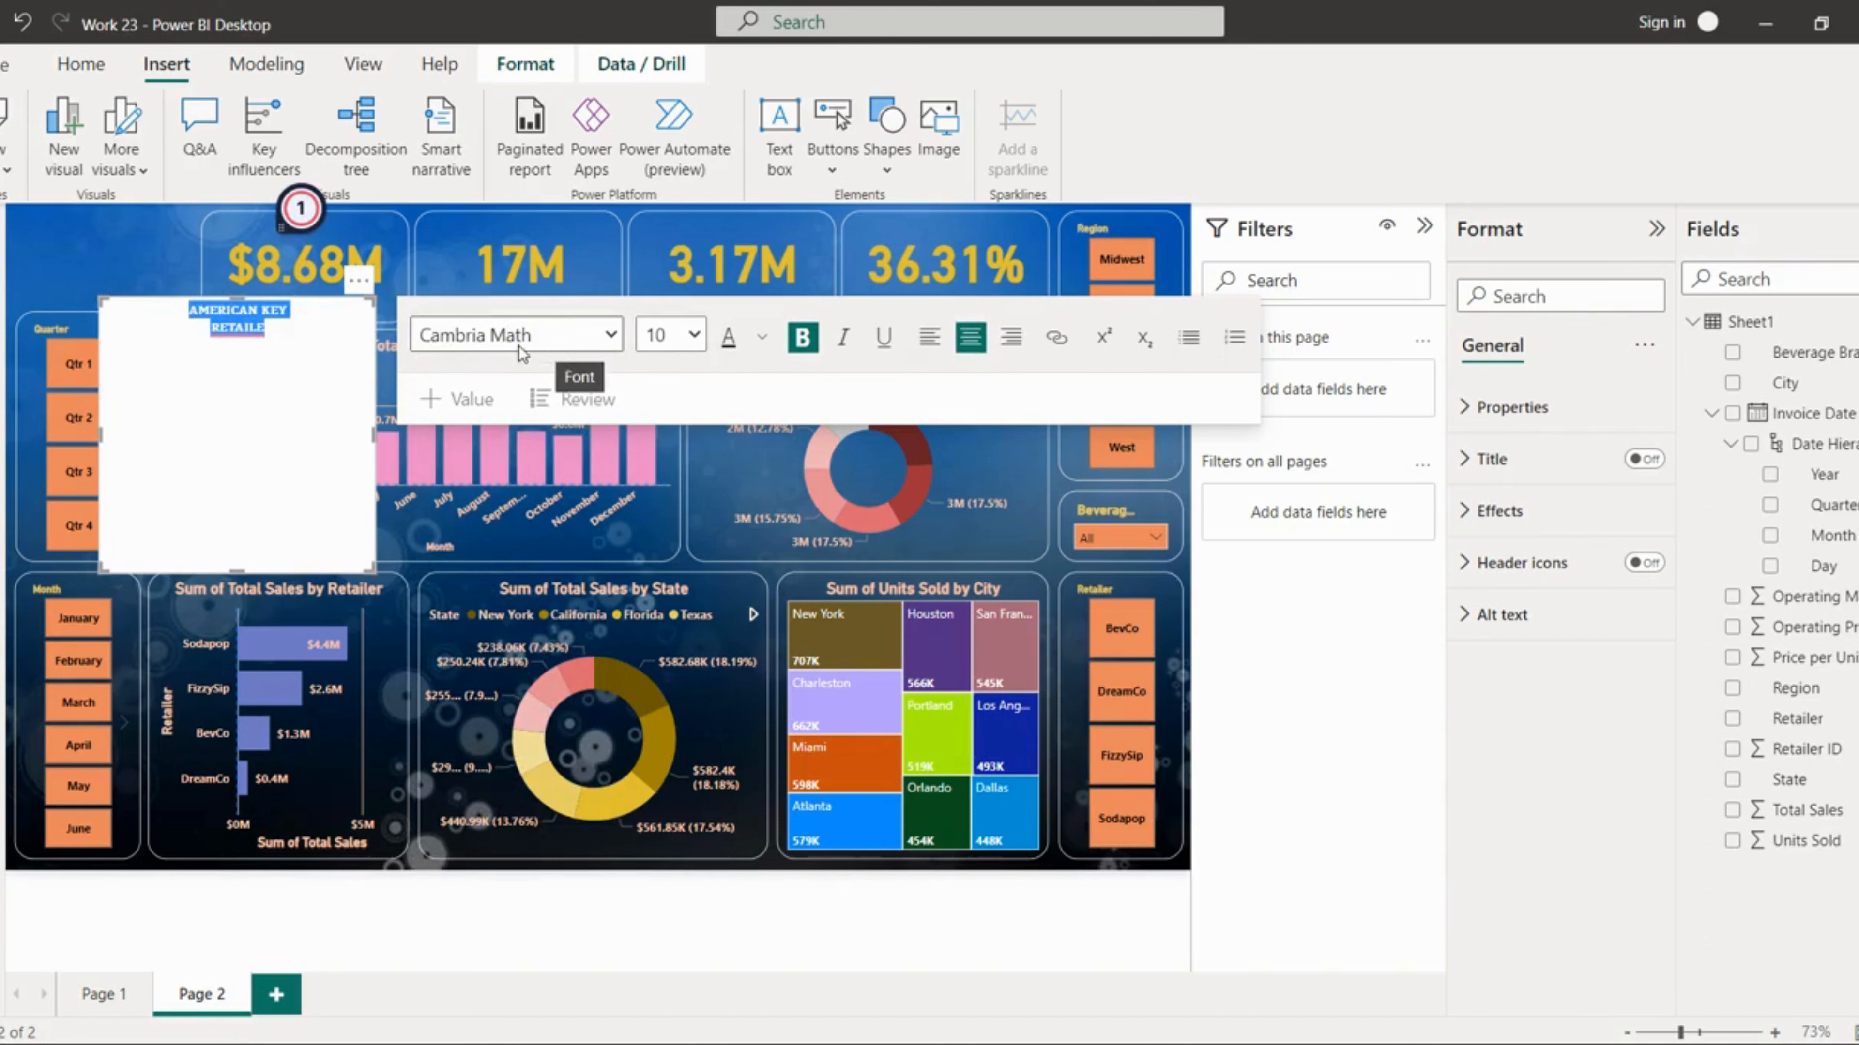
click(277, 344)
text(R)
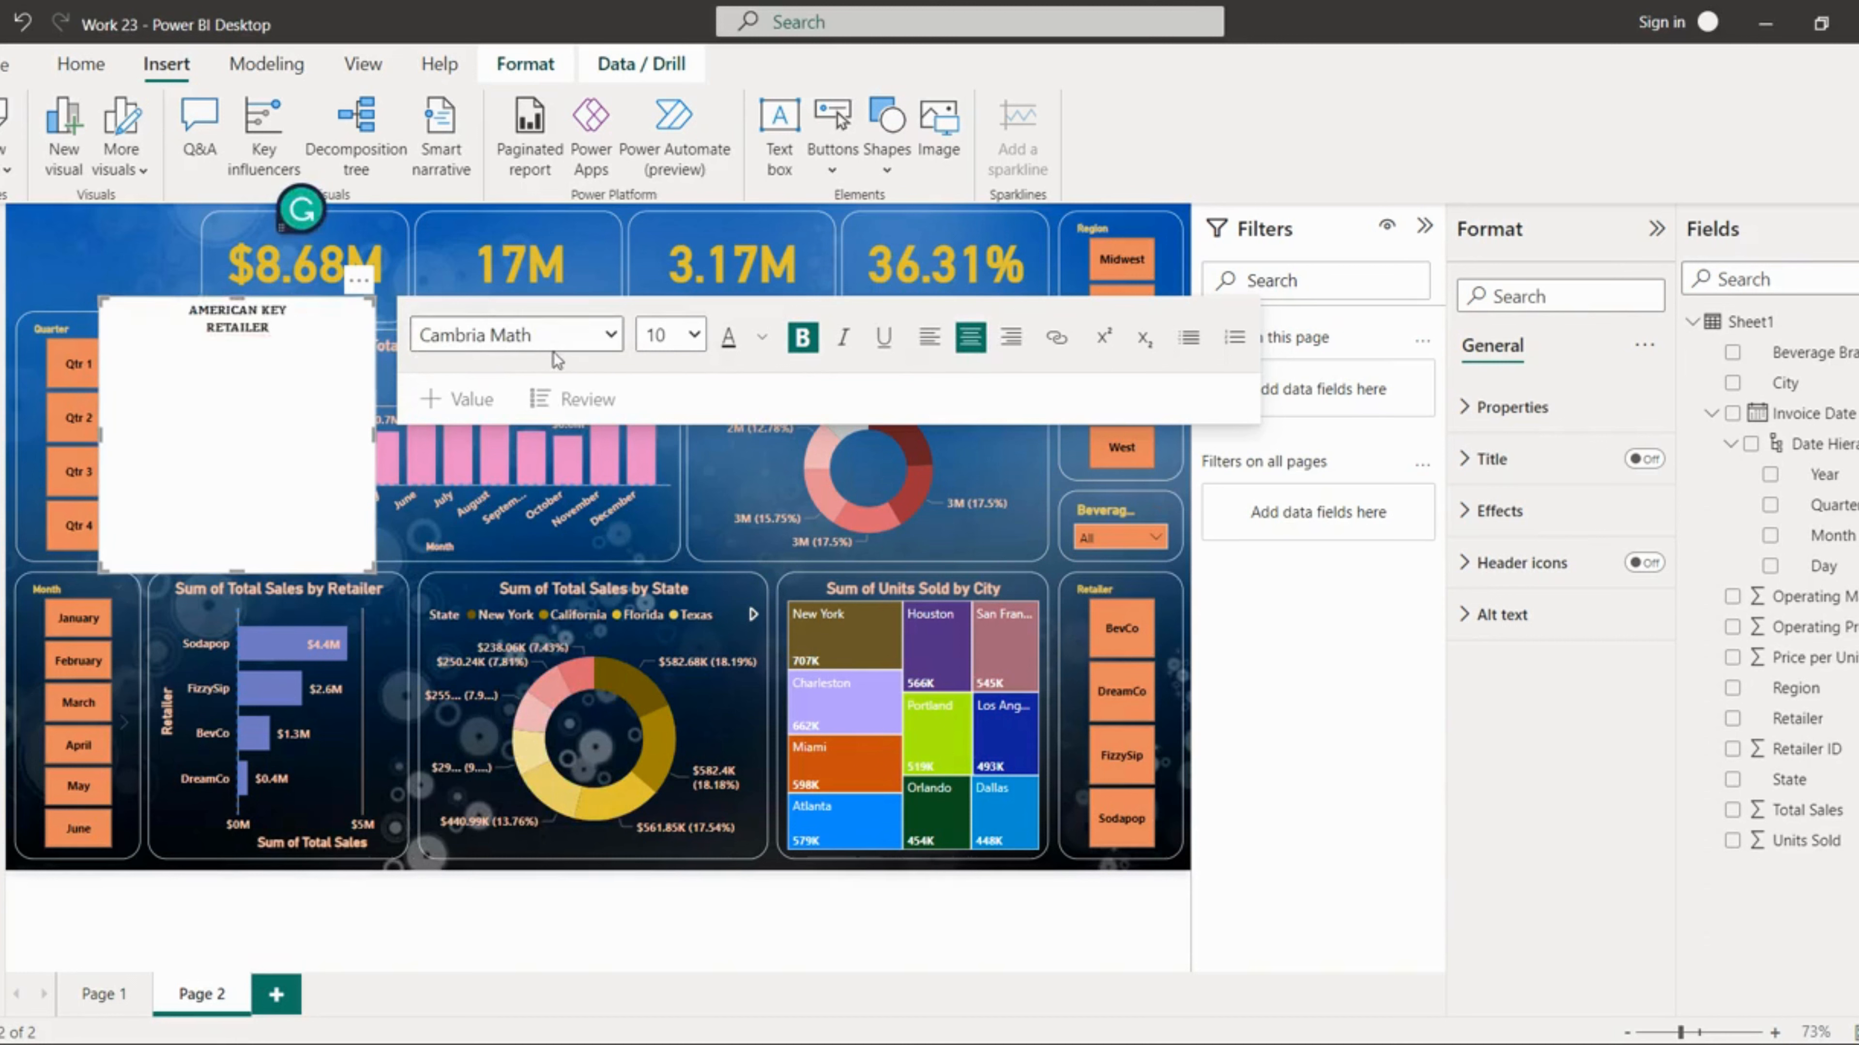
Step: Set the selected text's font size to 16
click(762, 338)
click(288, 330)
drag(274, 330, 177, 312)
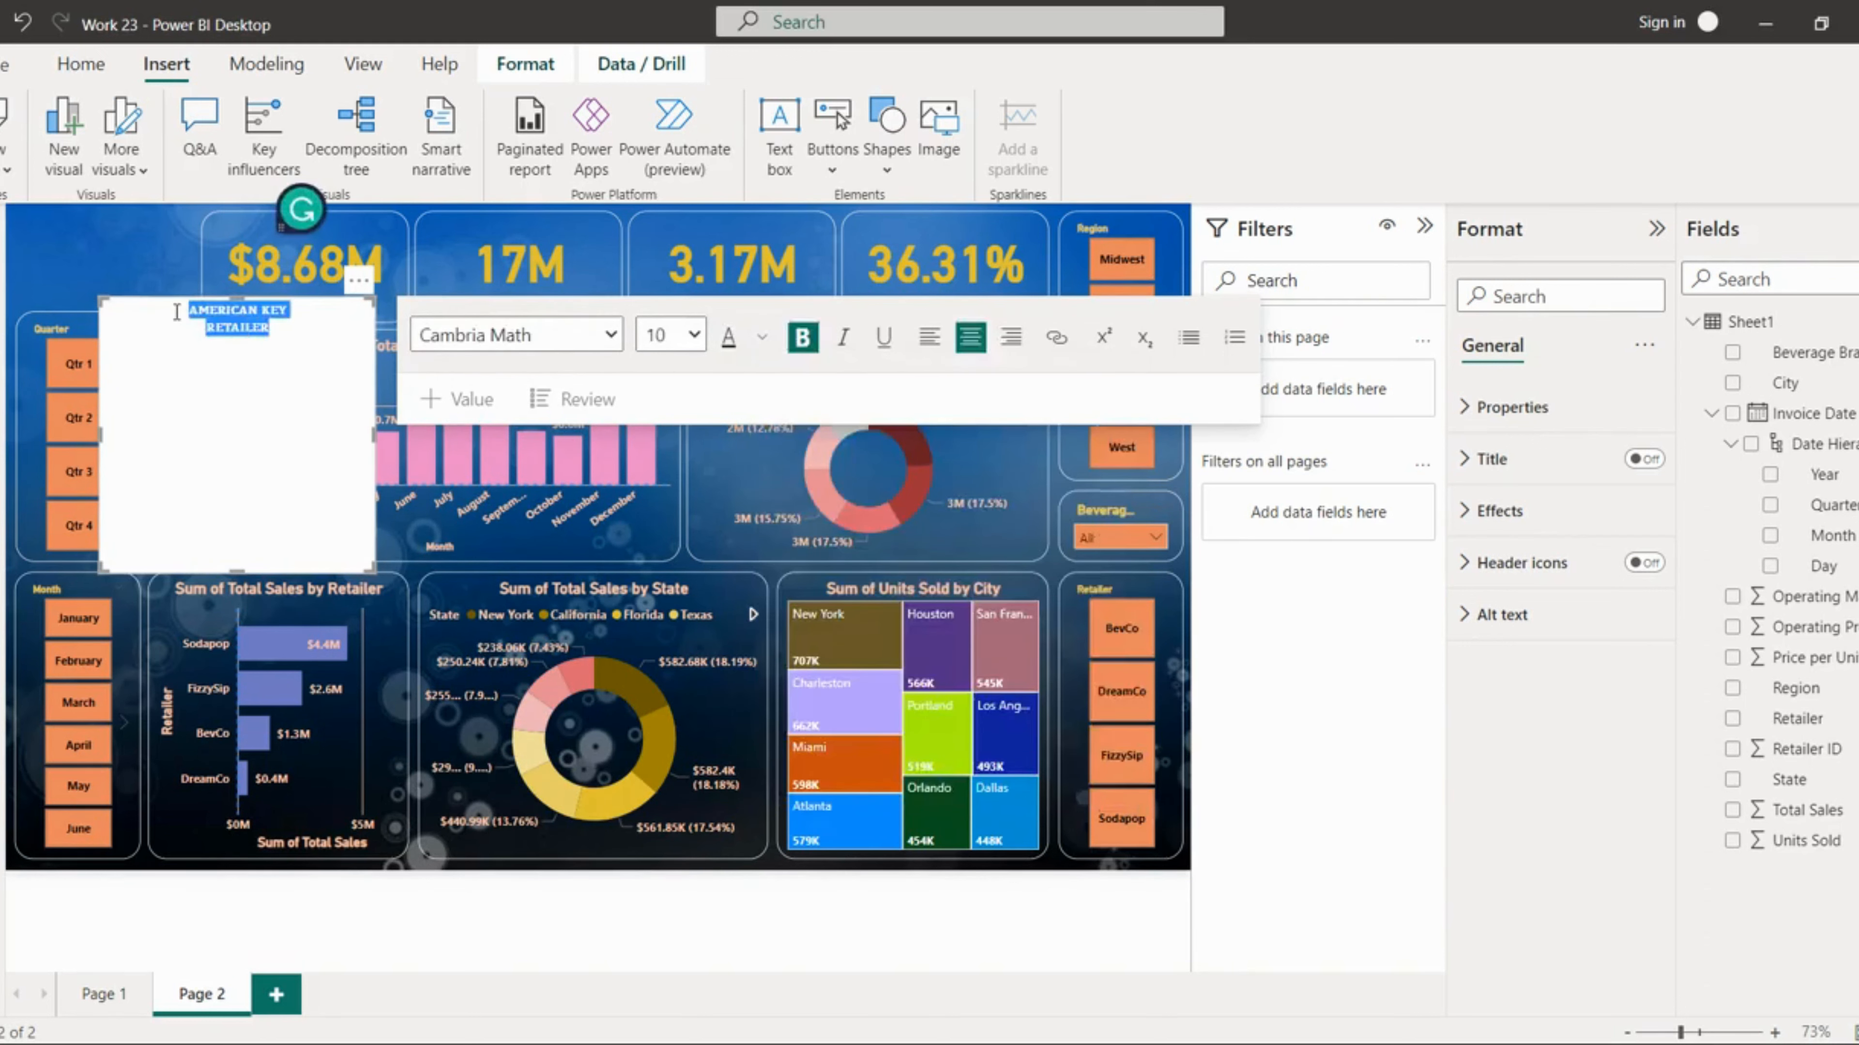
click(761, 337)
click(782, 426)
click(691, 335)
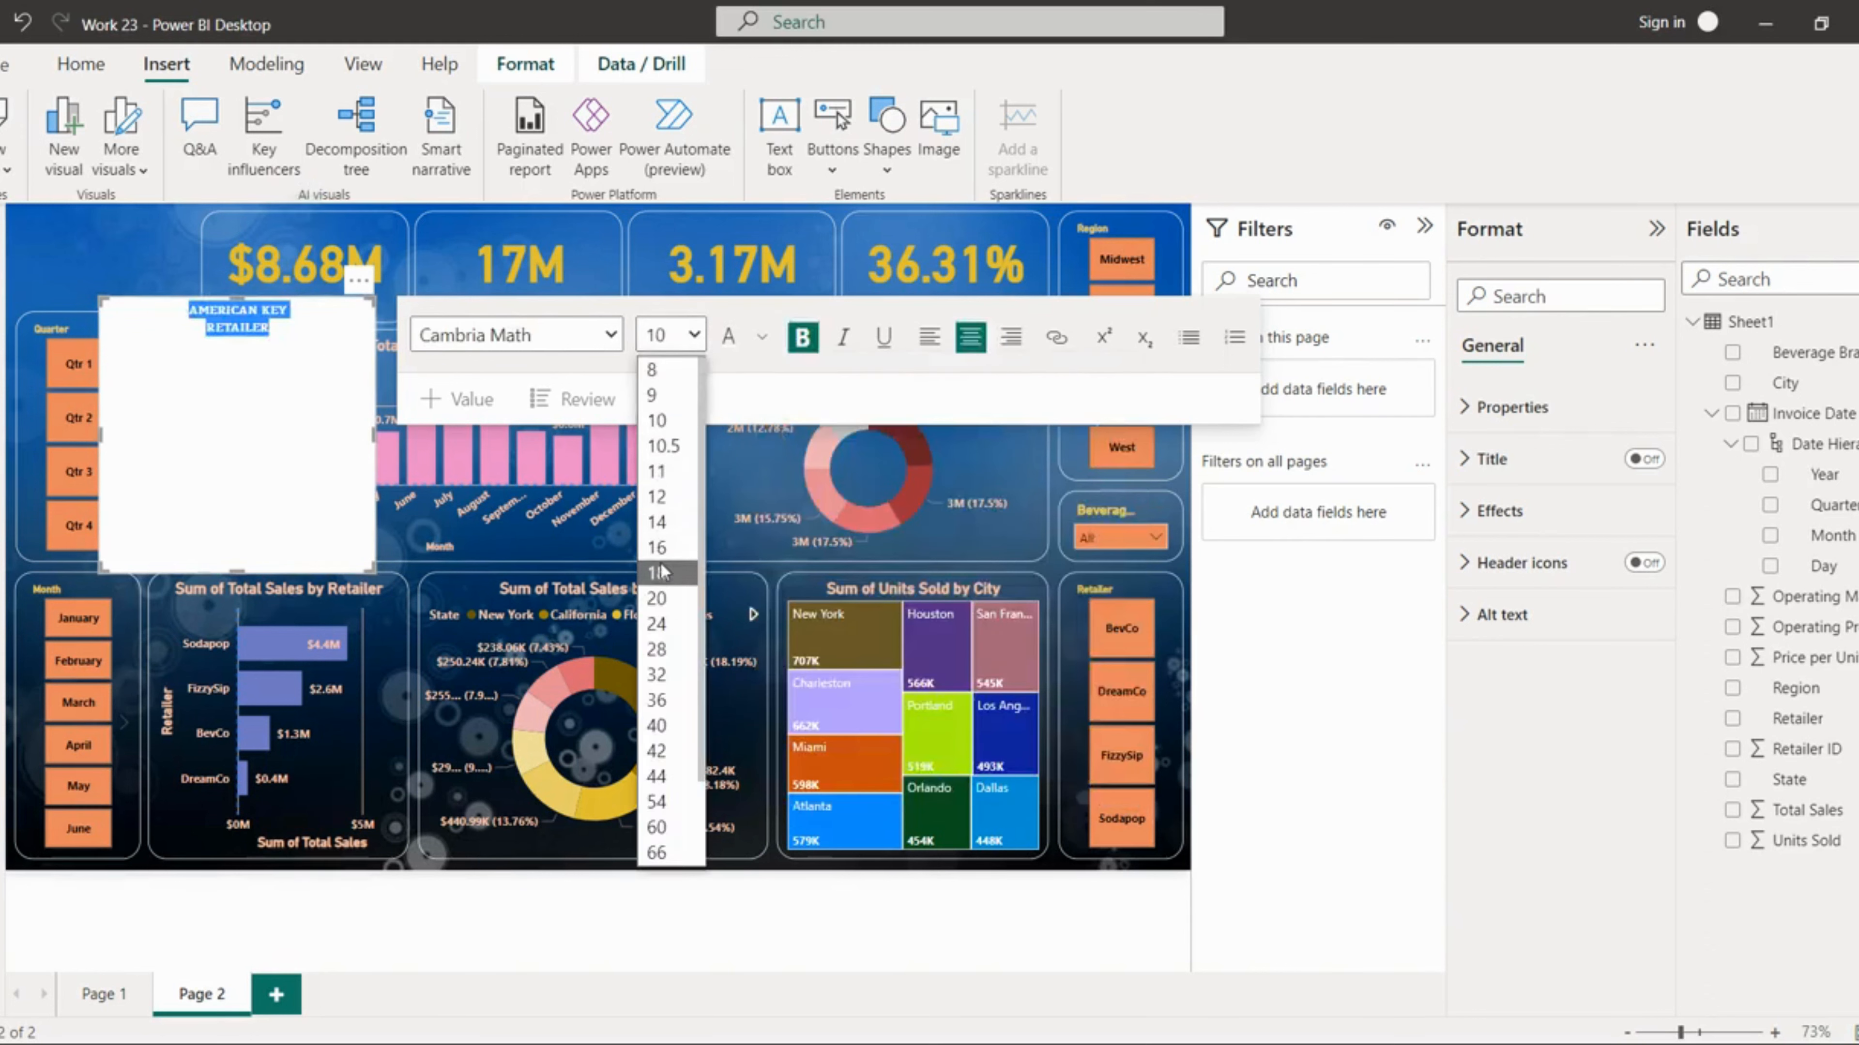
click(661, 549)
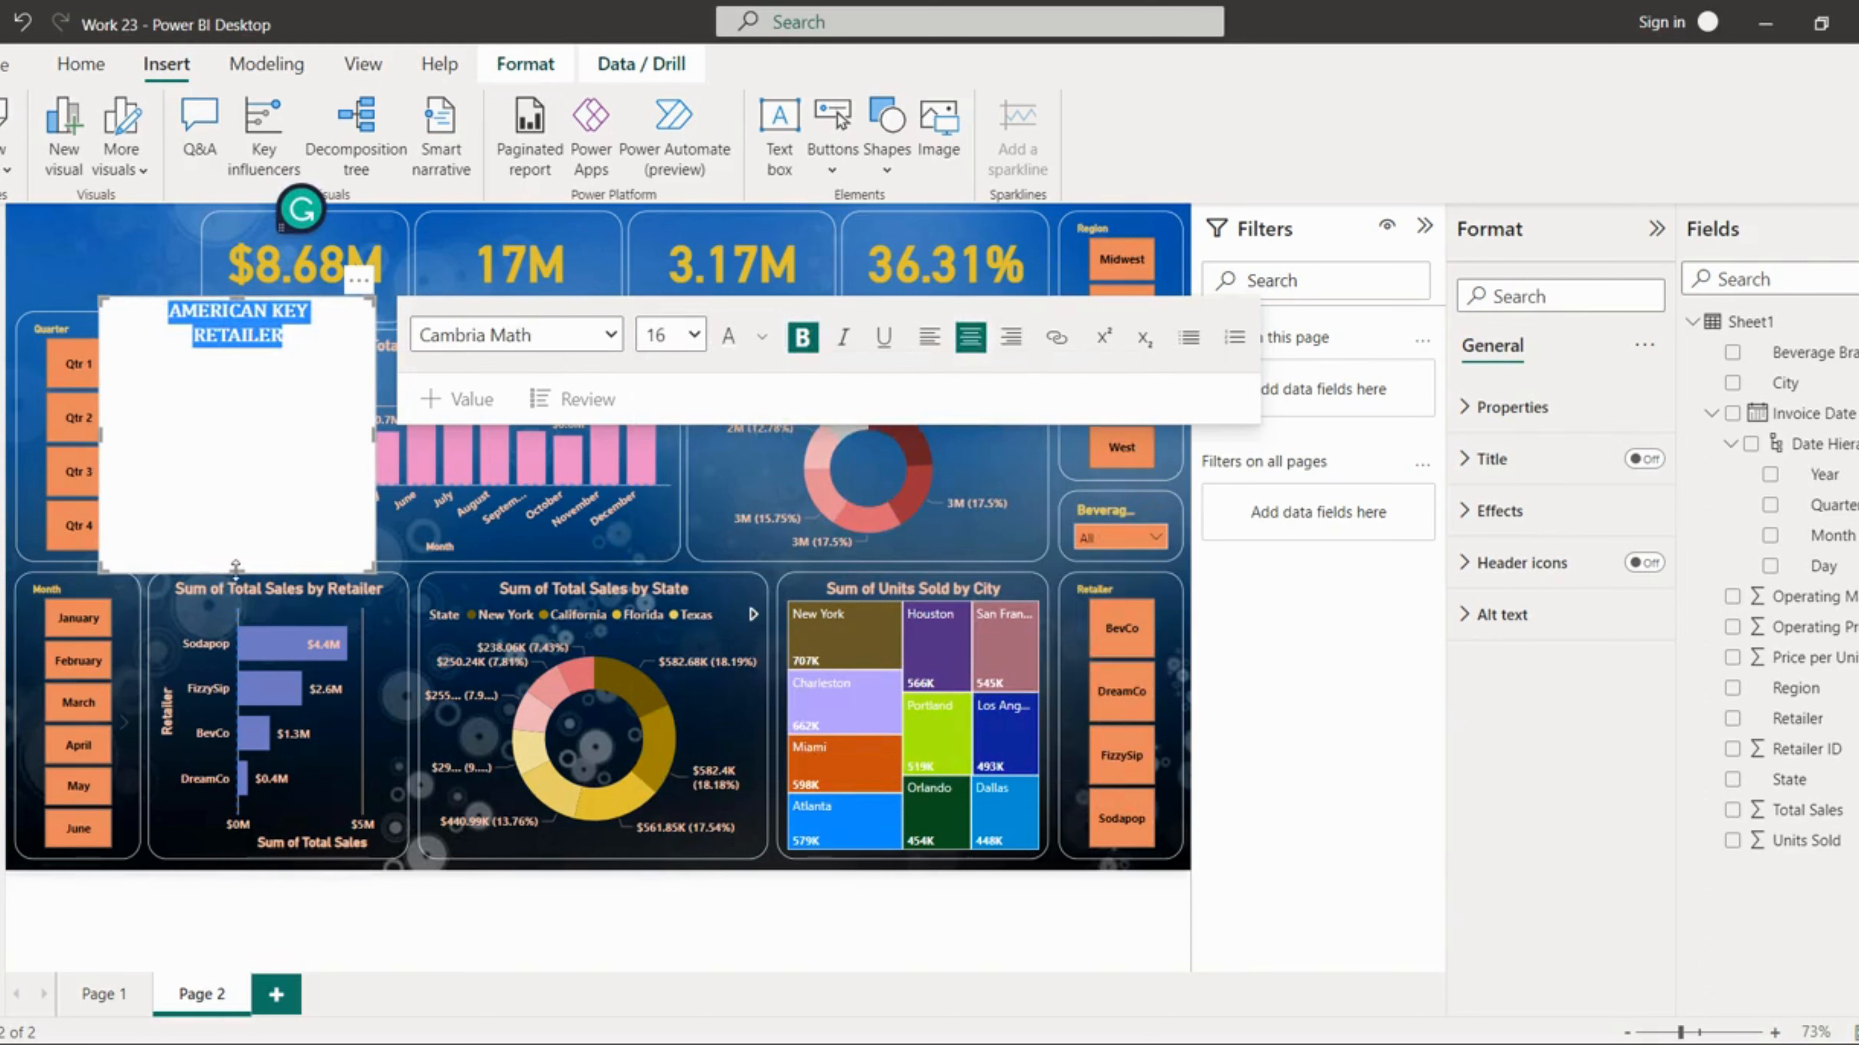
Step: Shrink the text box so it fits tightly around the two lines of text
drag(223, 573, 241, 359)
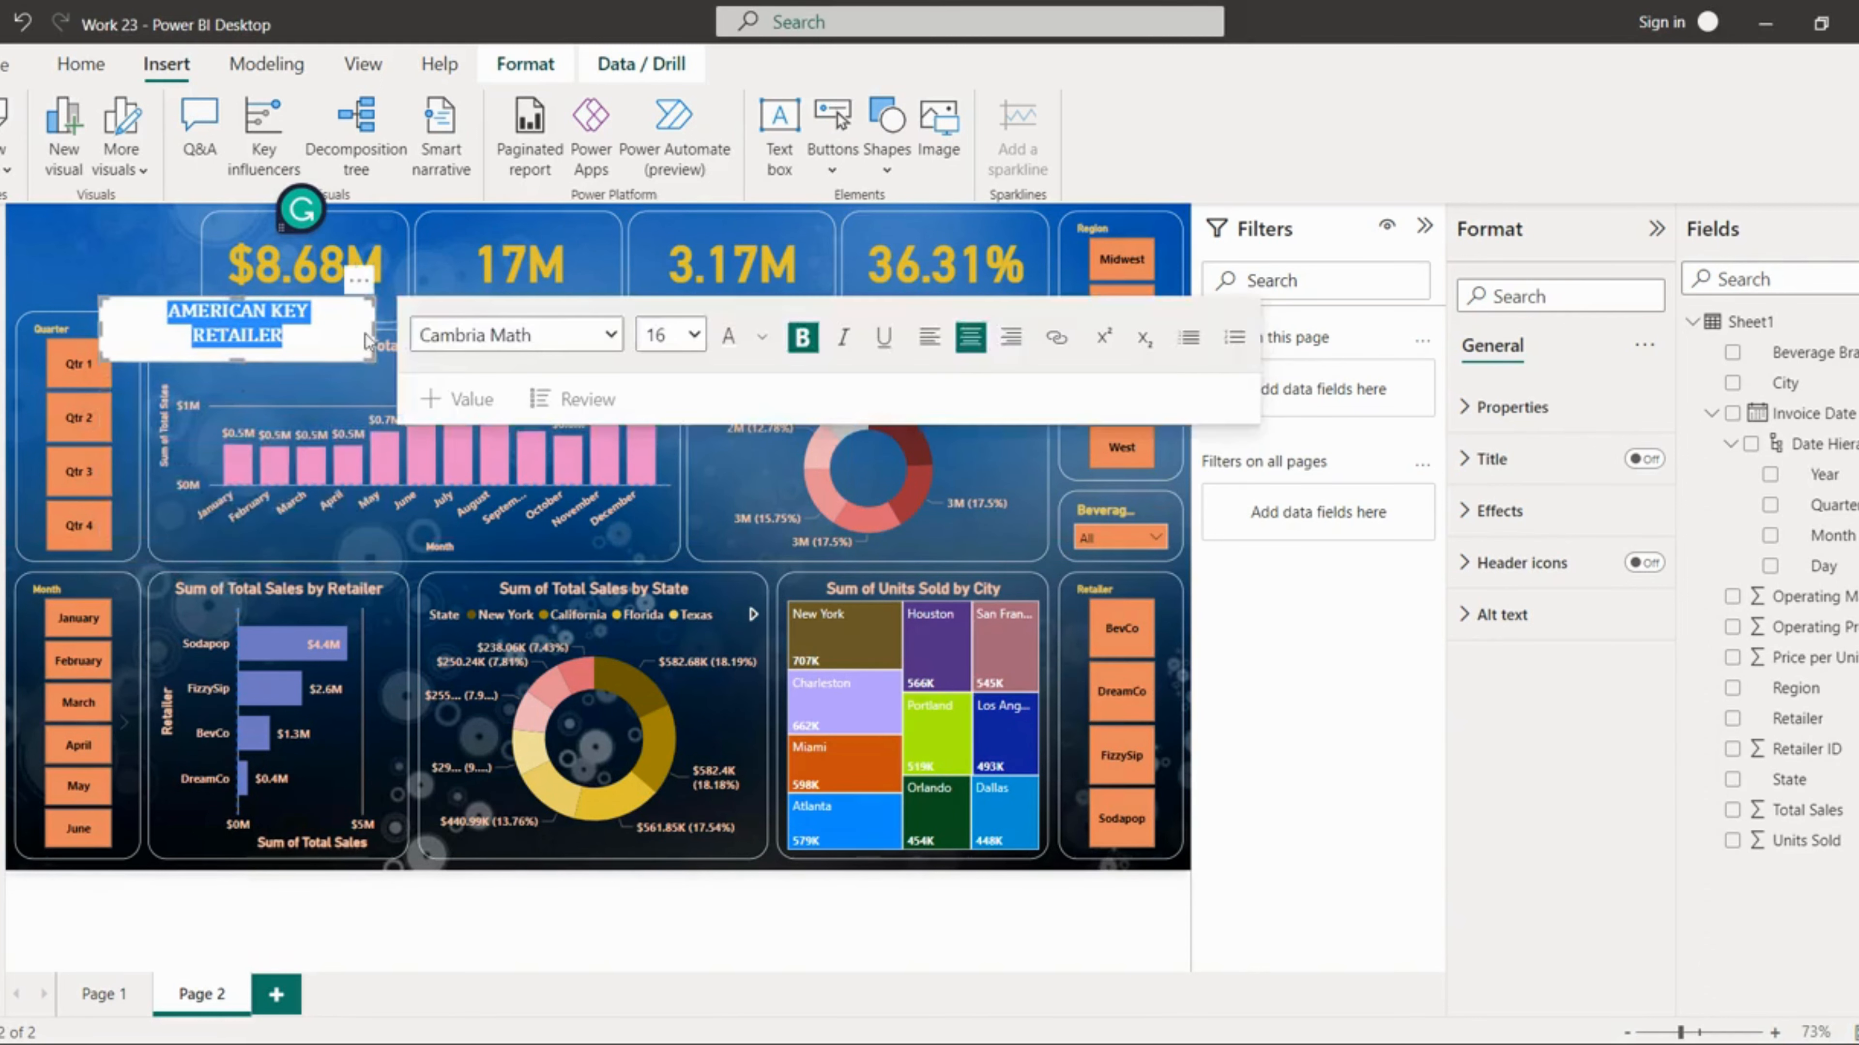
drag(376, 333, 131, 290)
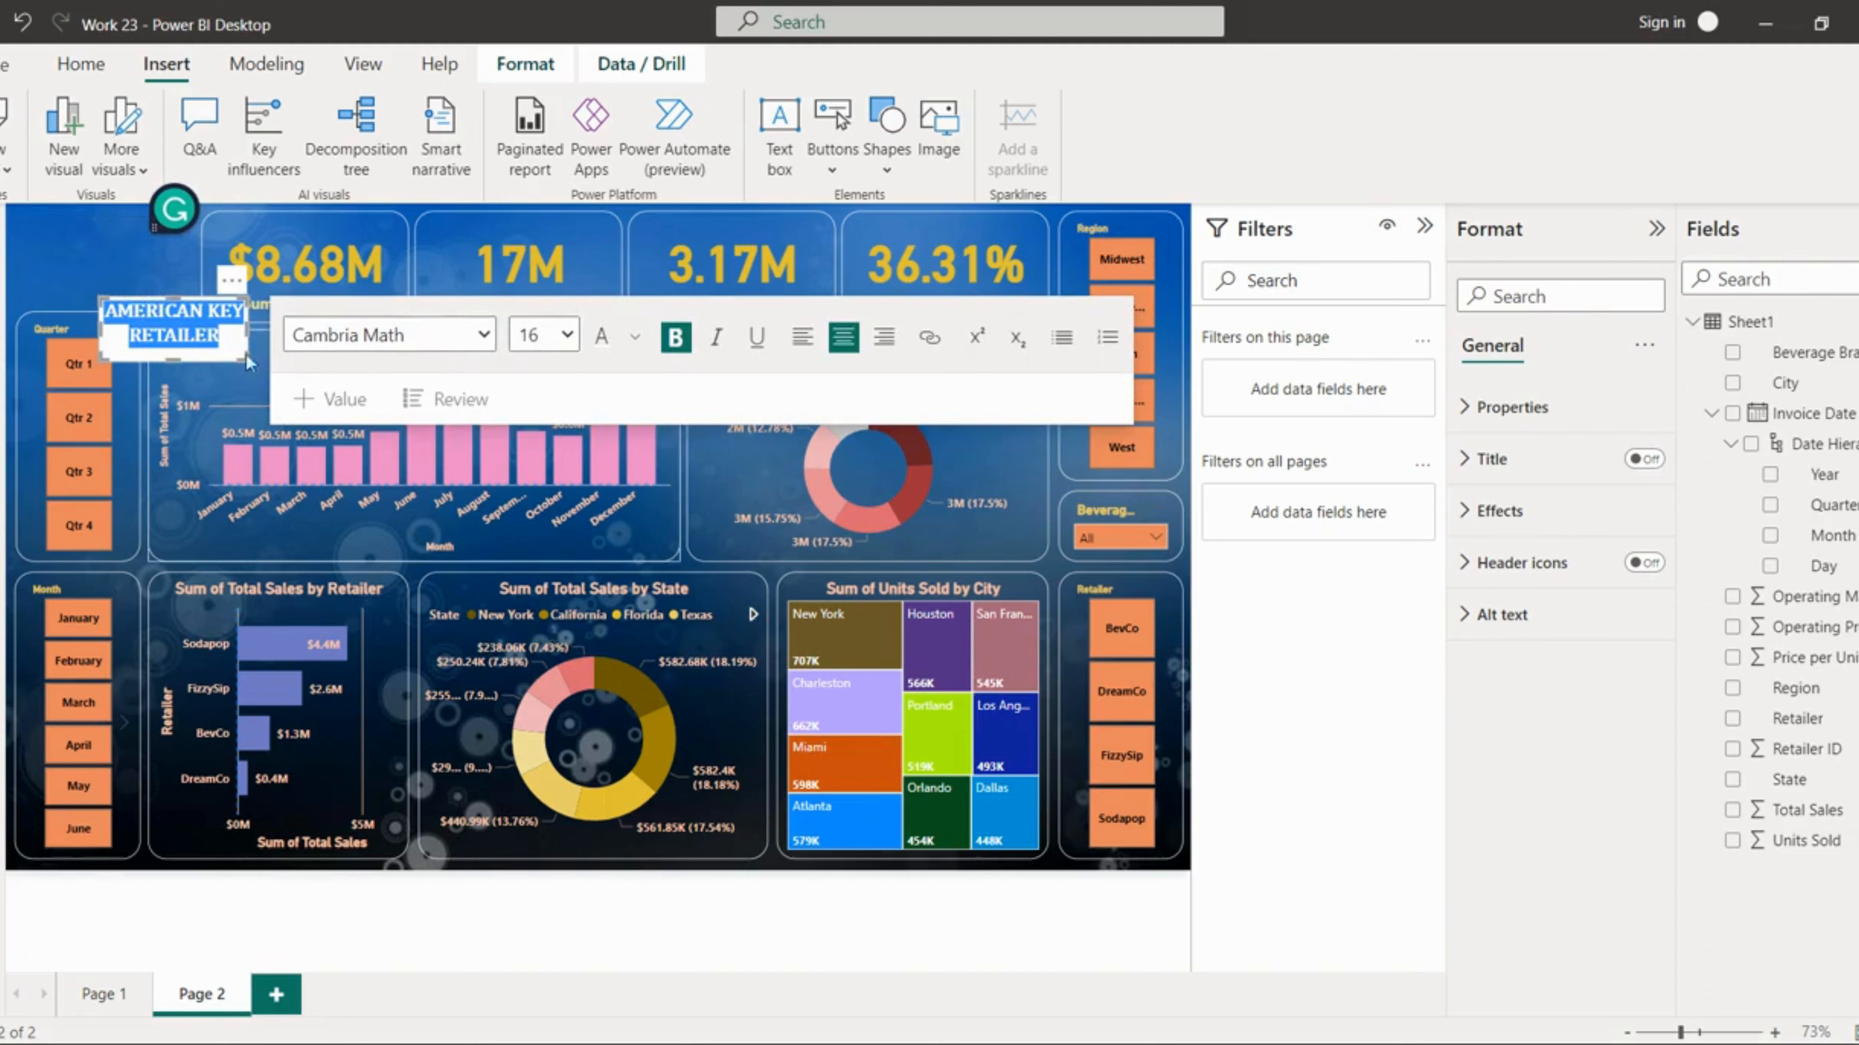
drag(226, 342, 139, 284)
key(Delete)
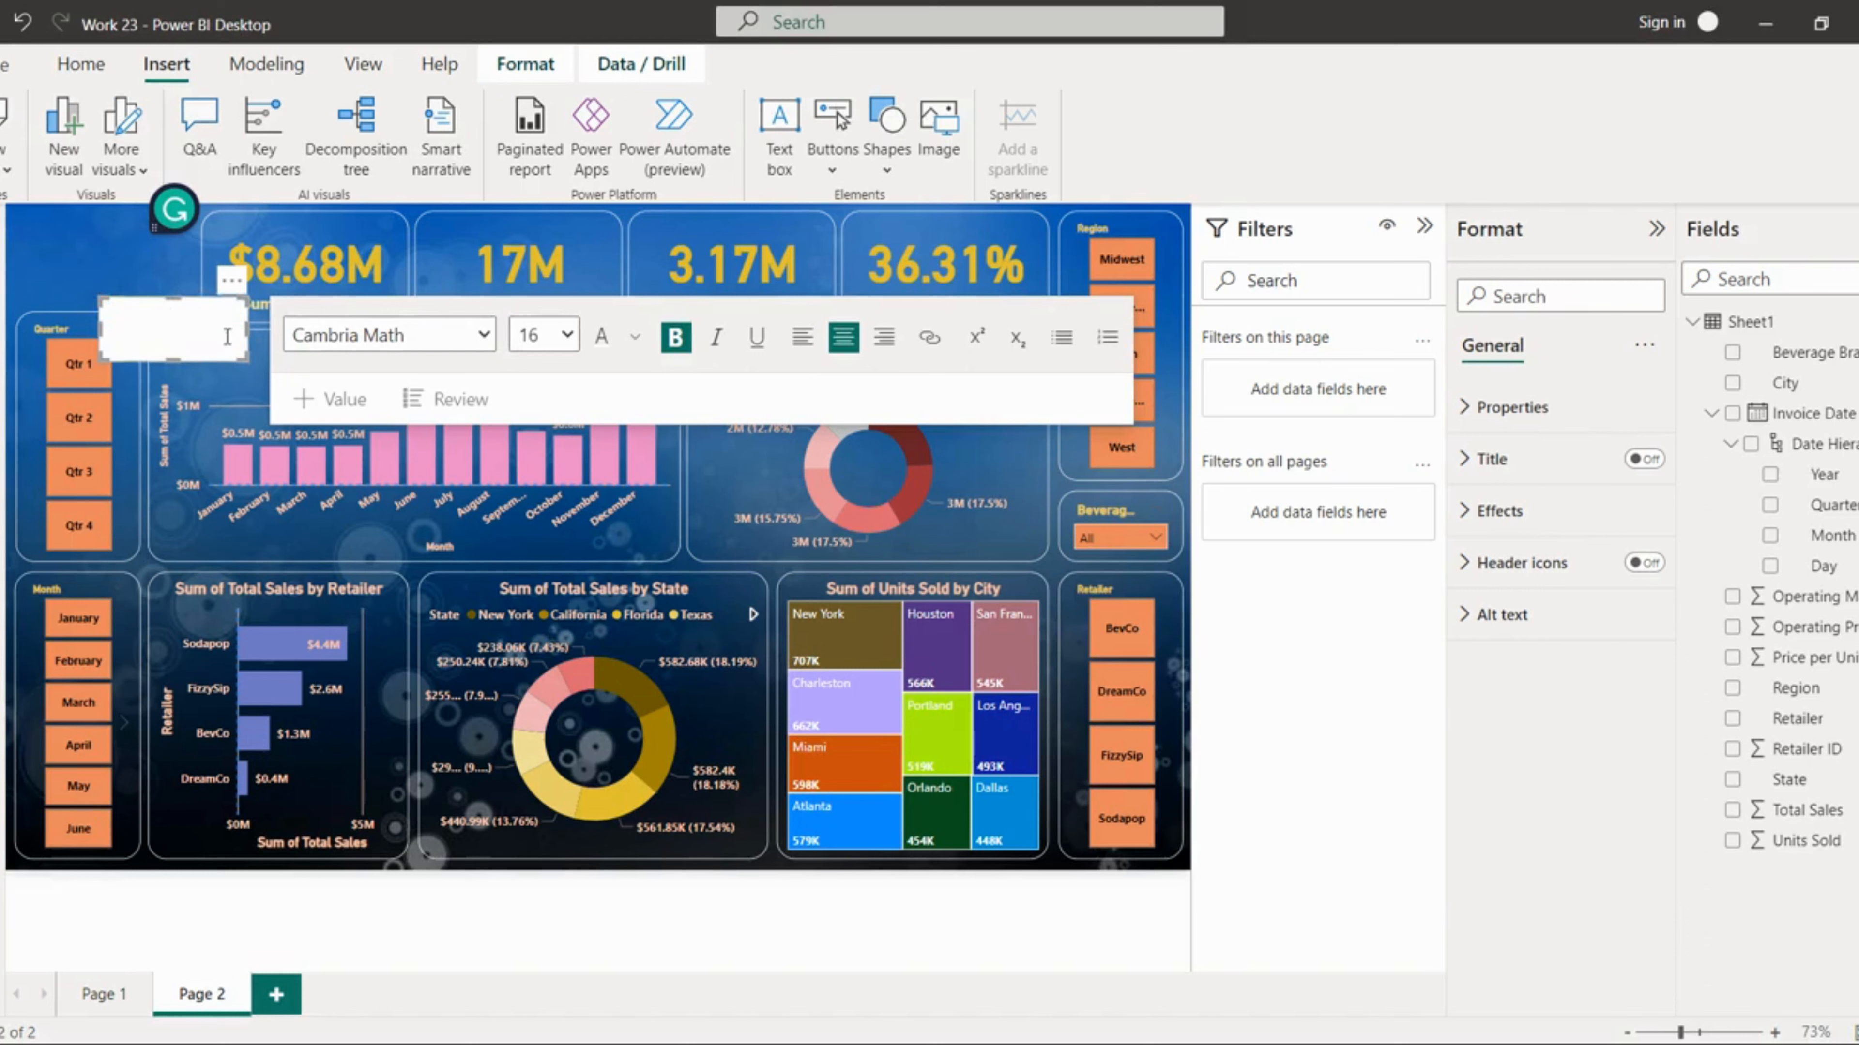
drag(229, 337, 92, 300)
key(ctrl+a)
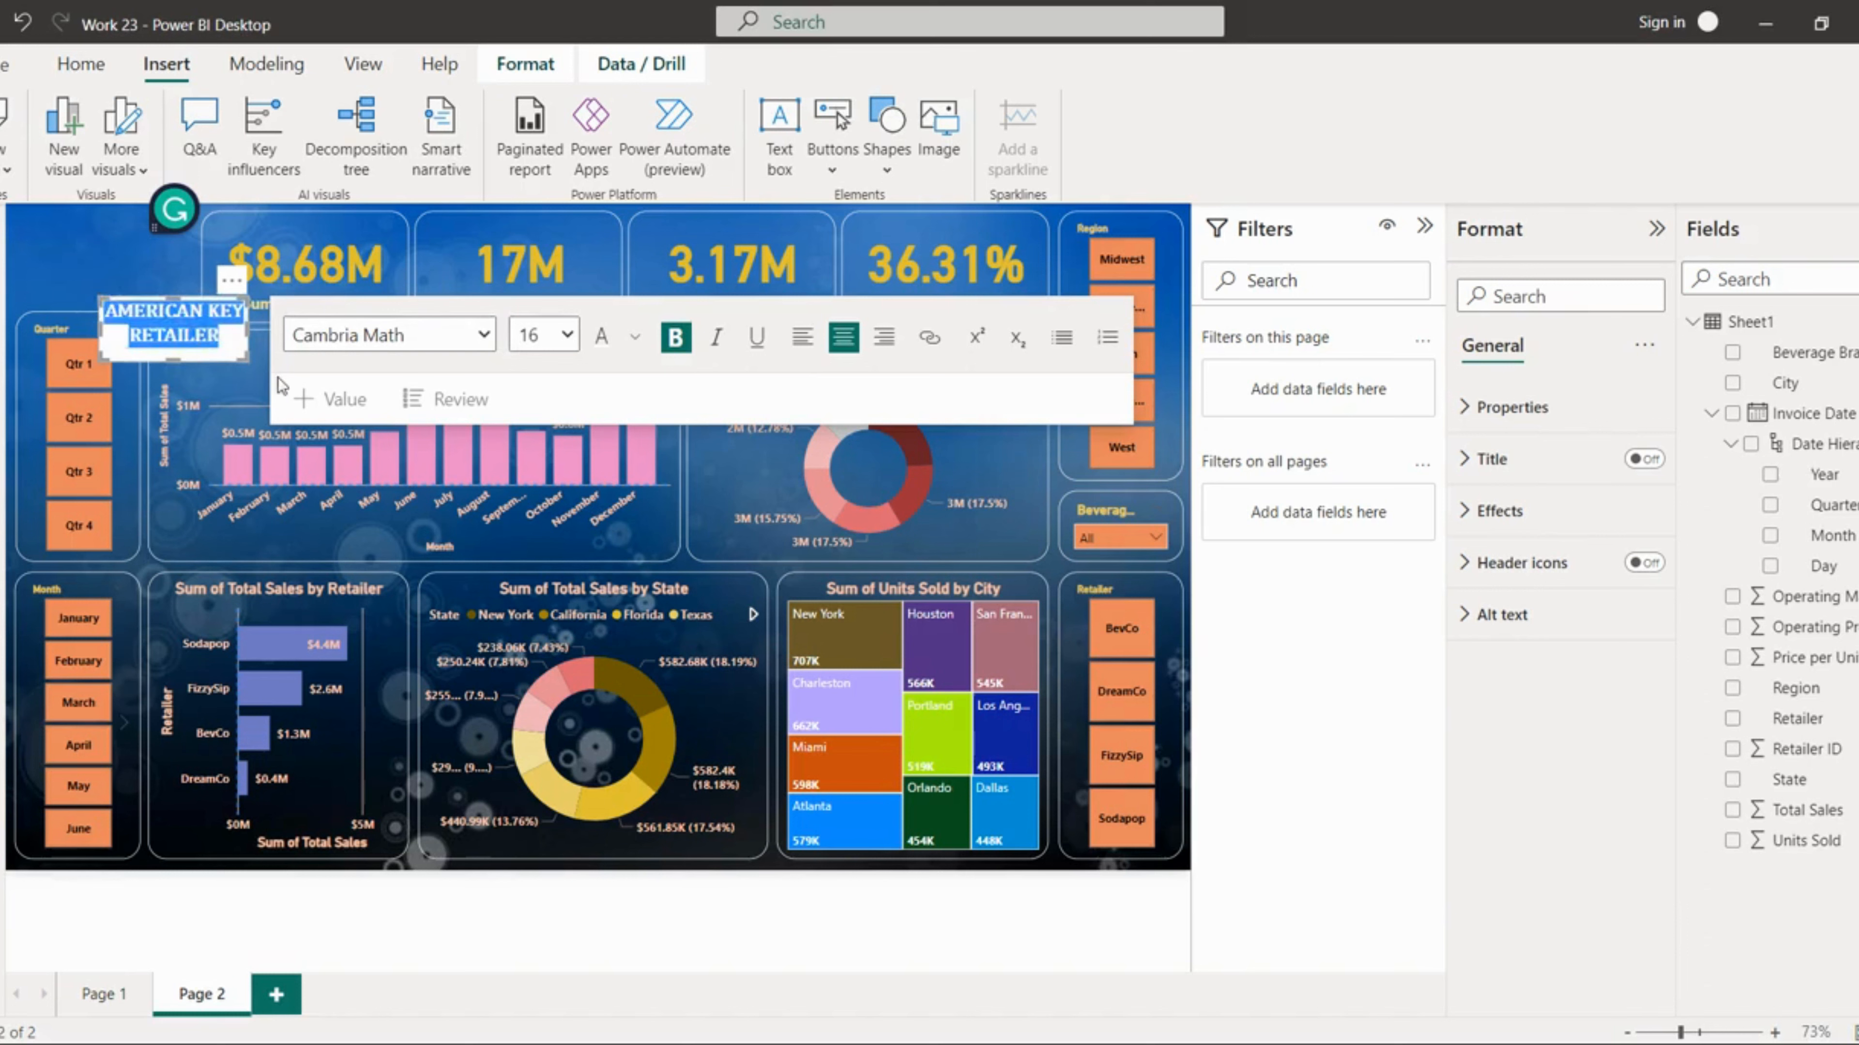
Step: Set the colour of all the text box's text to white
click(635, 338)
click(652, 418)
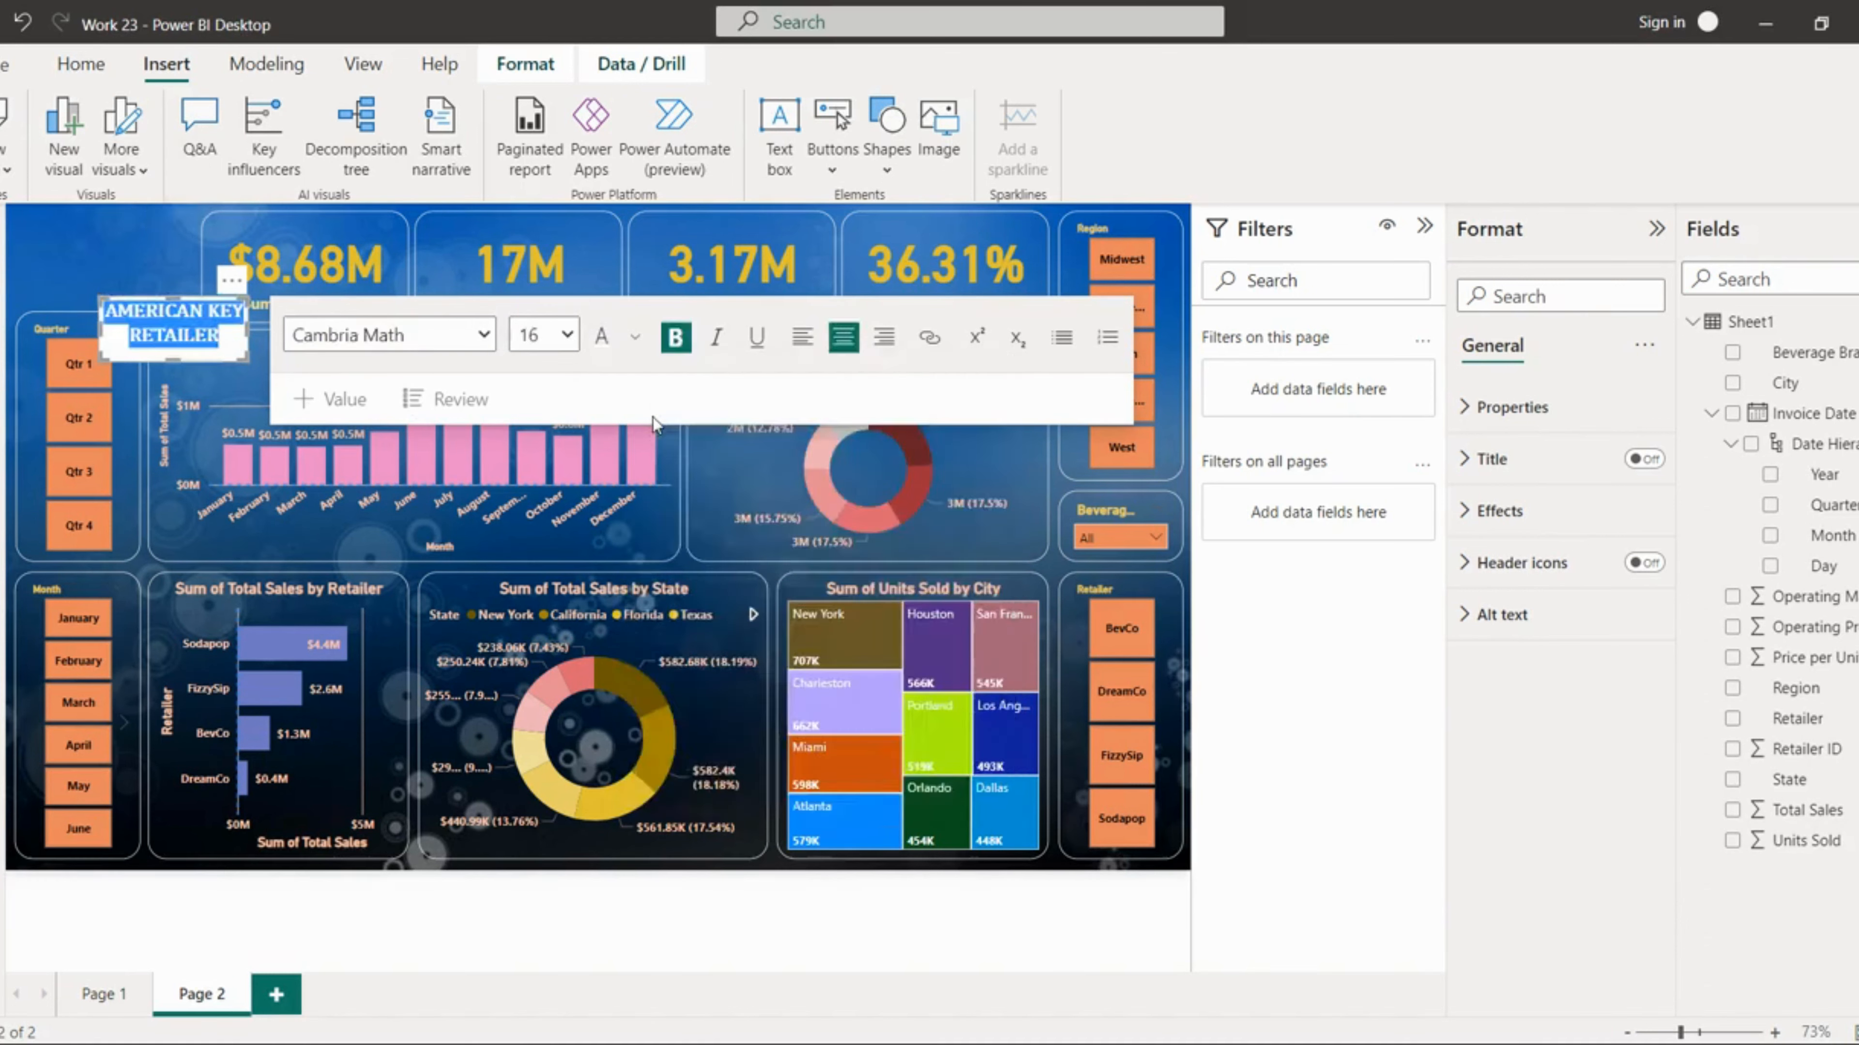
click(95, 242)
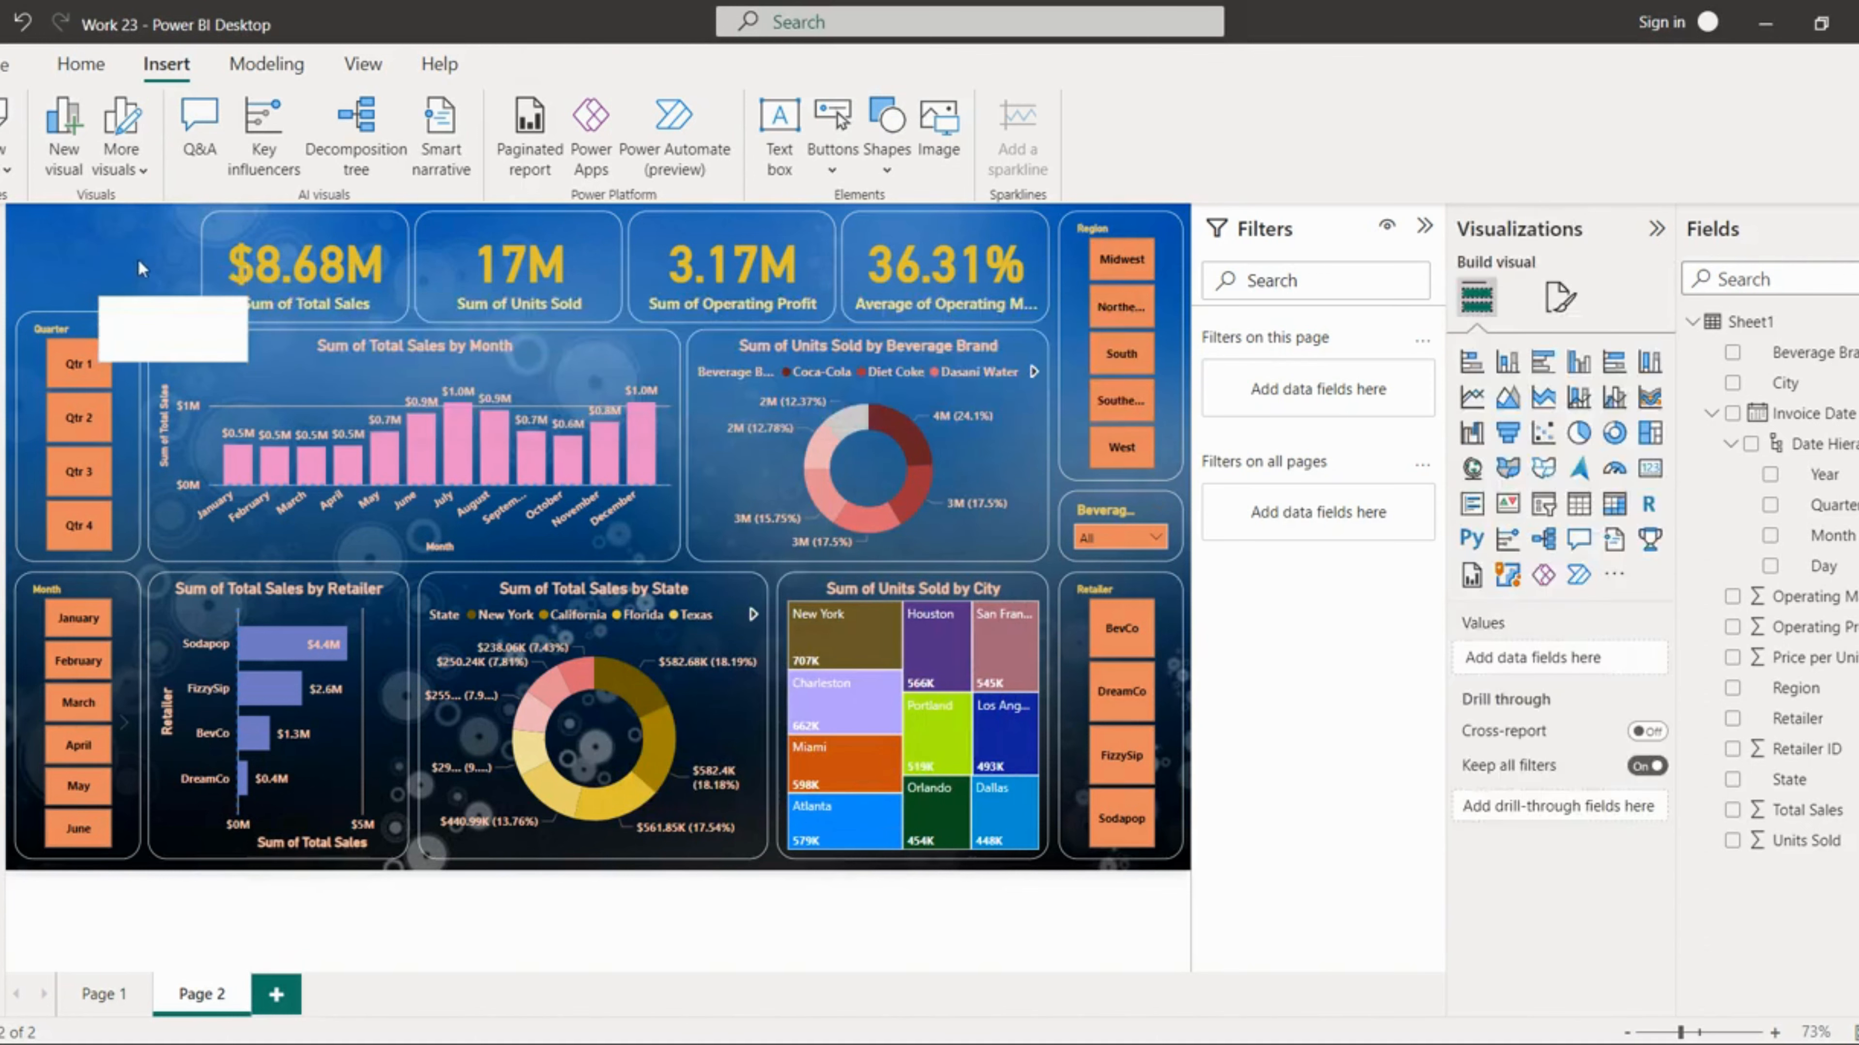
click(163, 309)
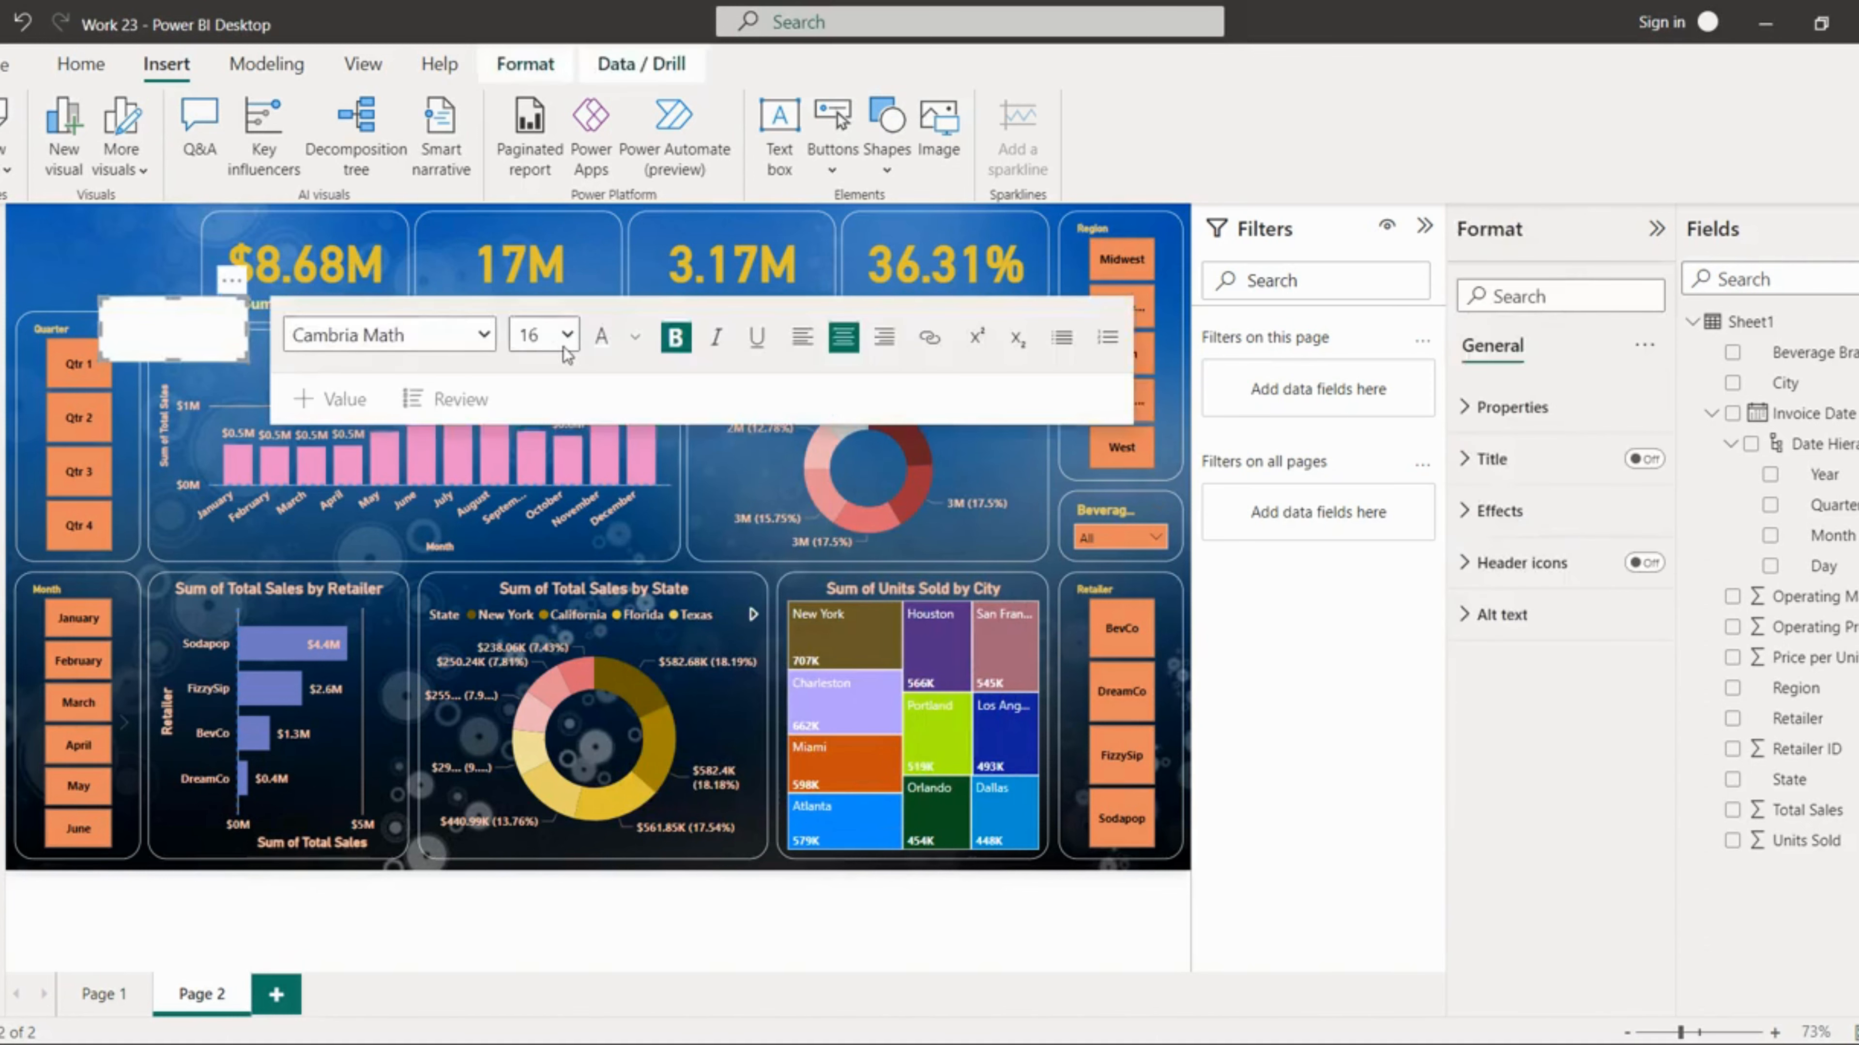
key(ctrl+a)
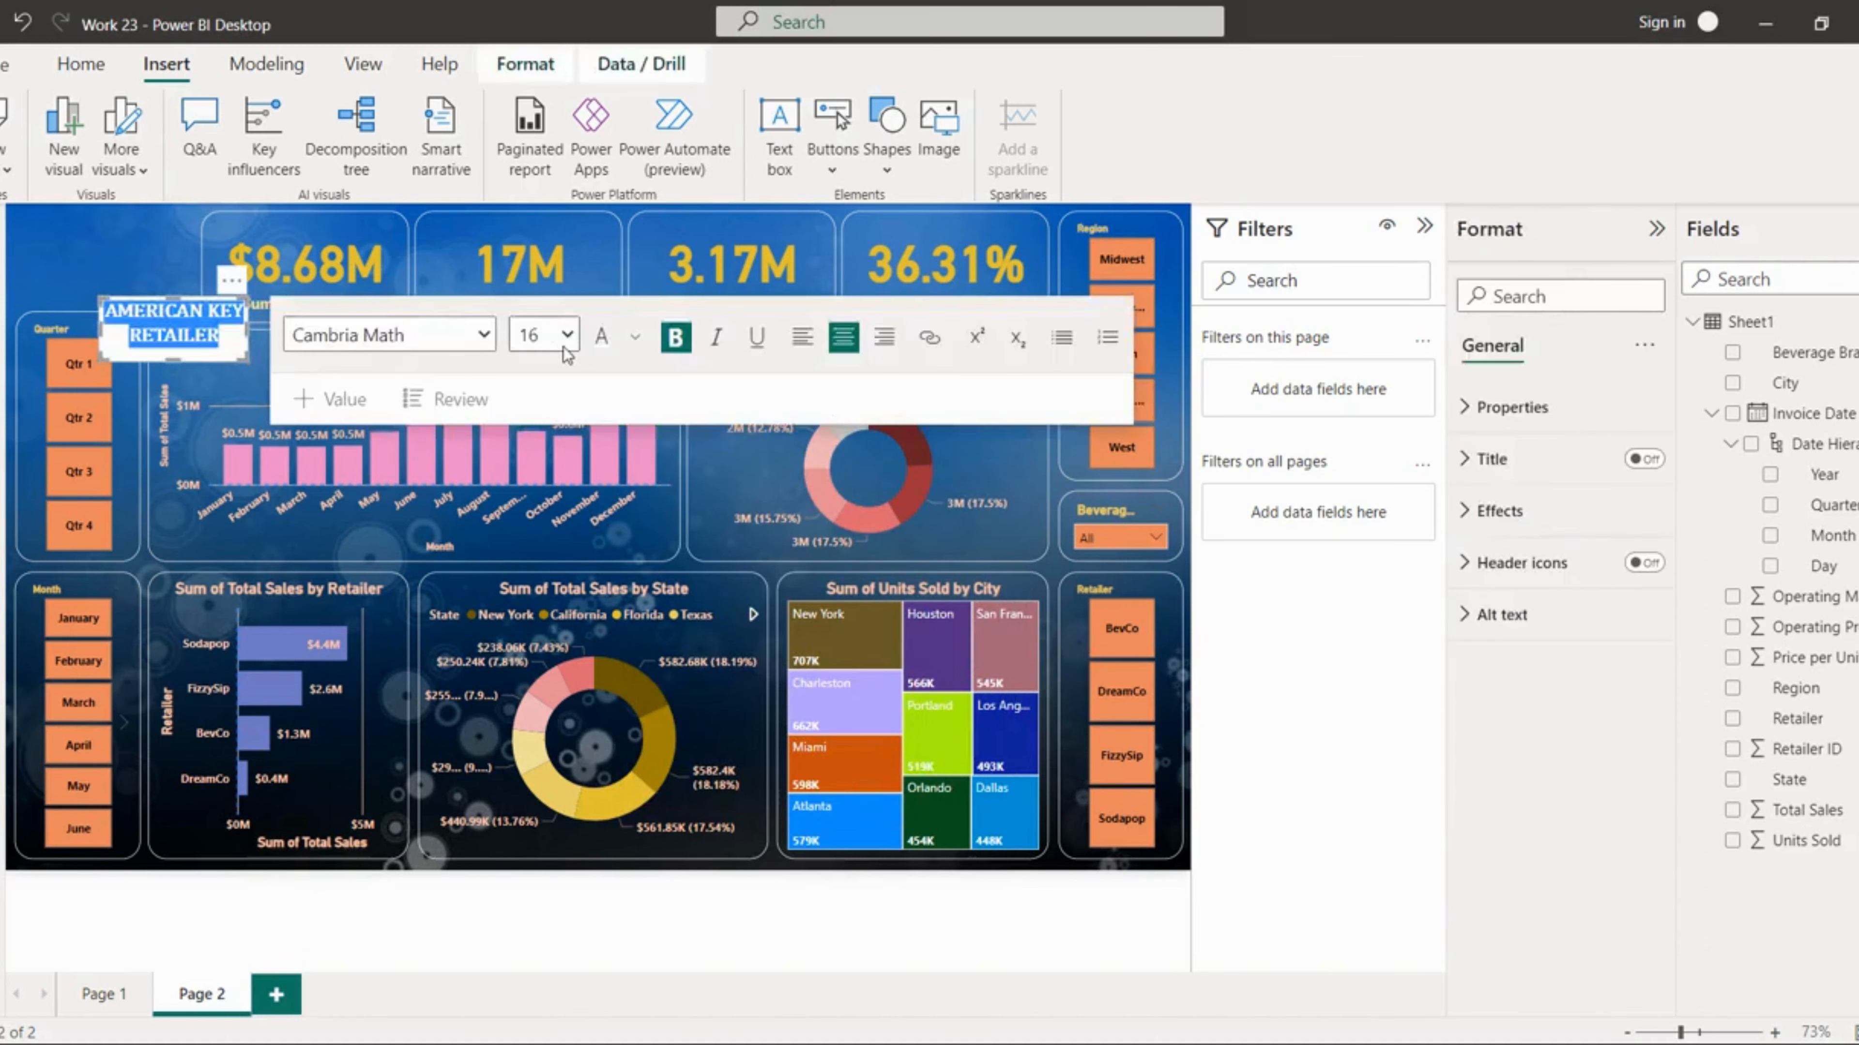
click(635, 338)
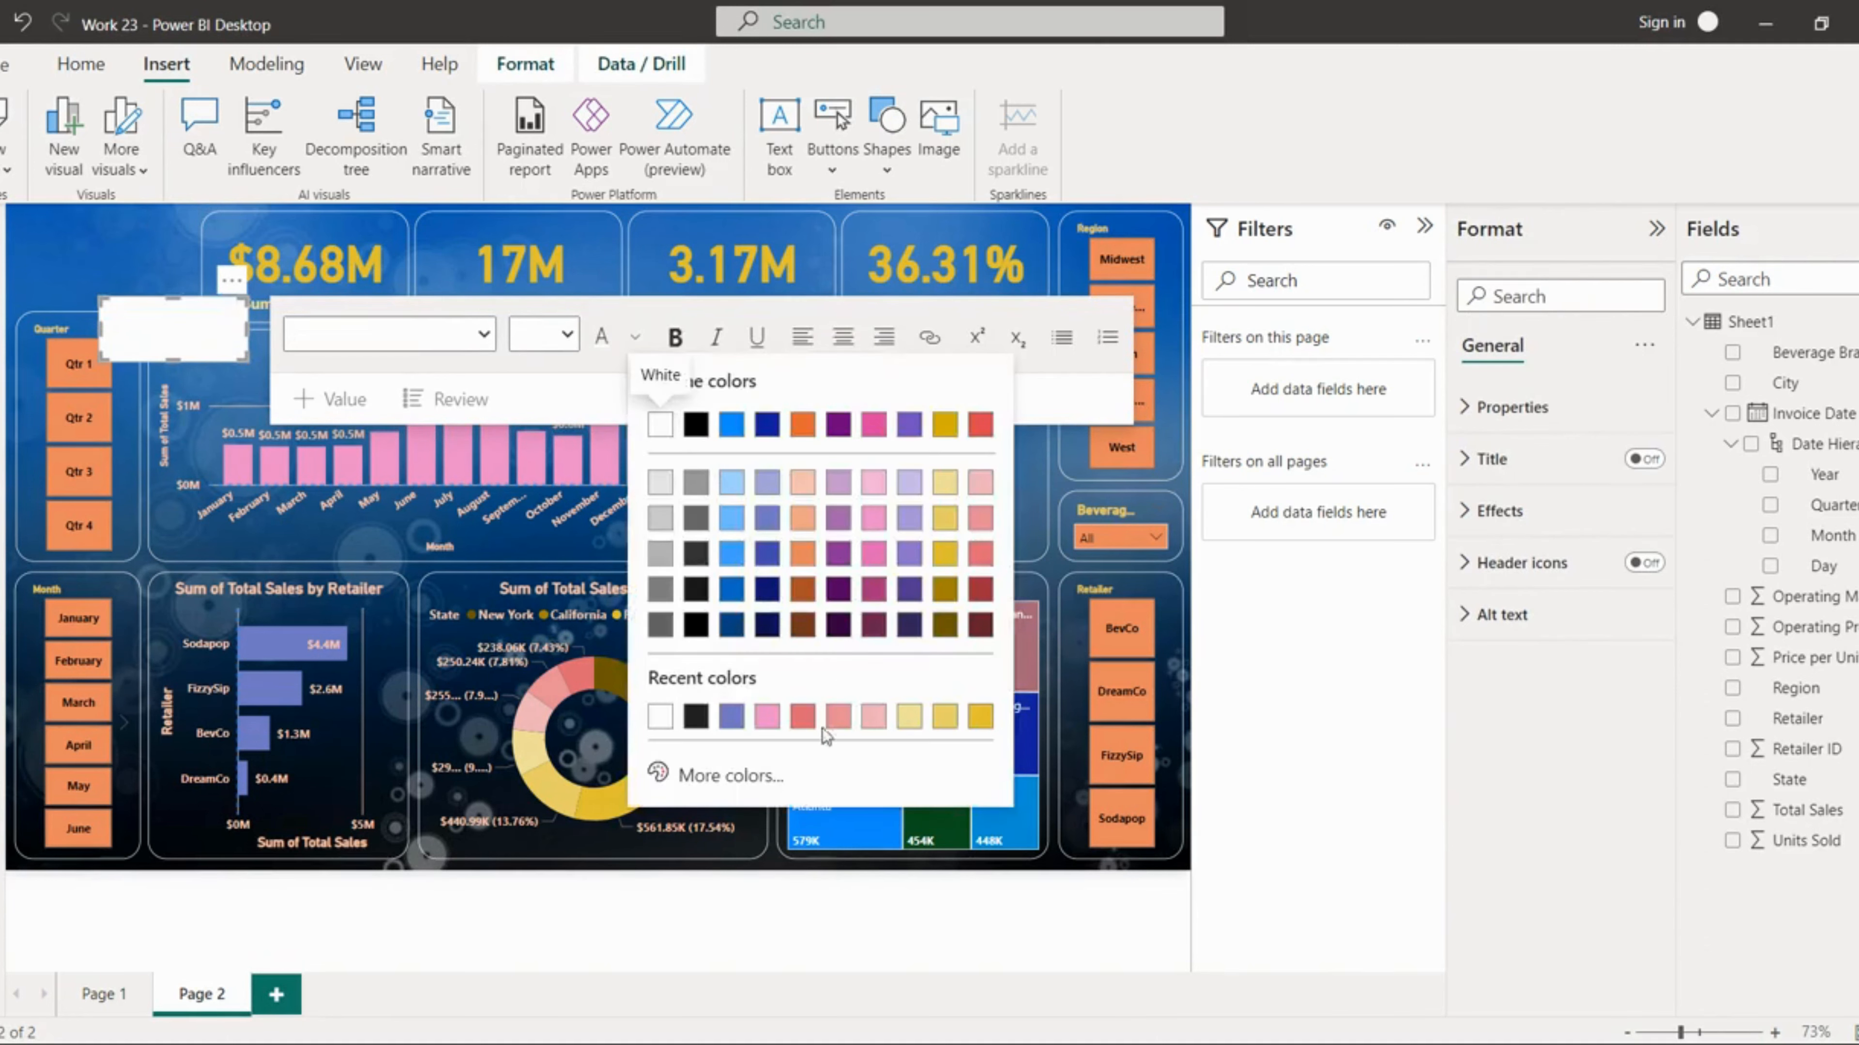
click(660, 717)
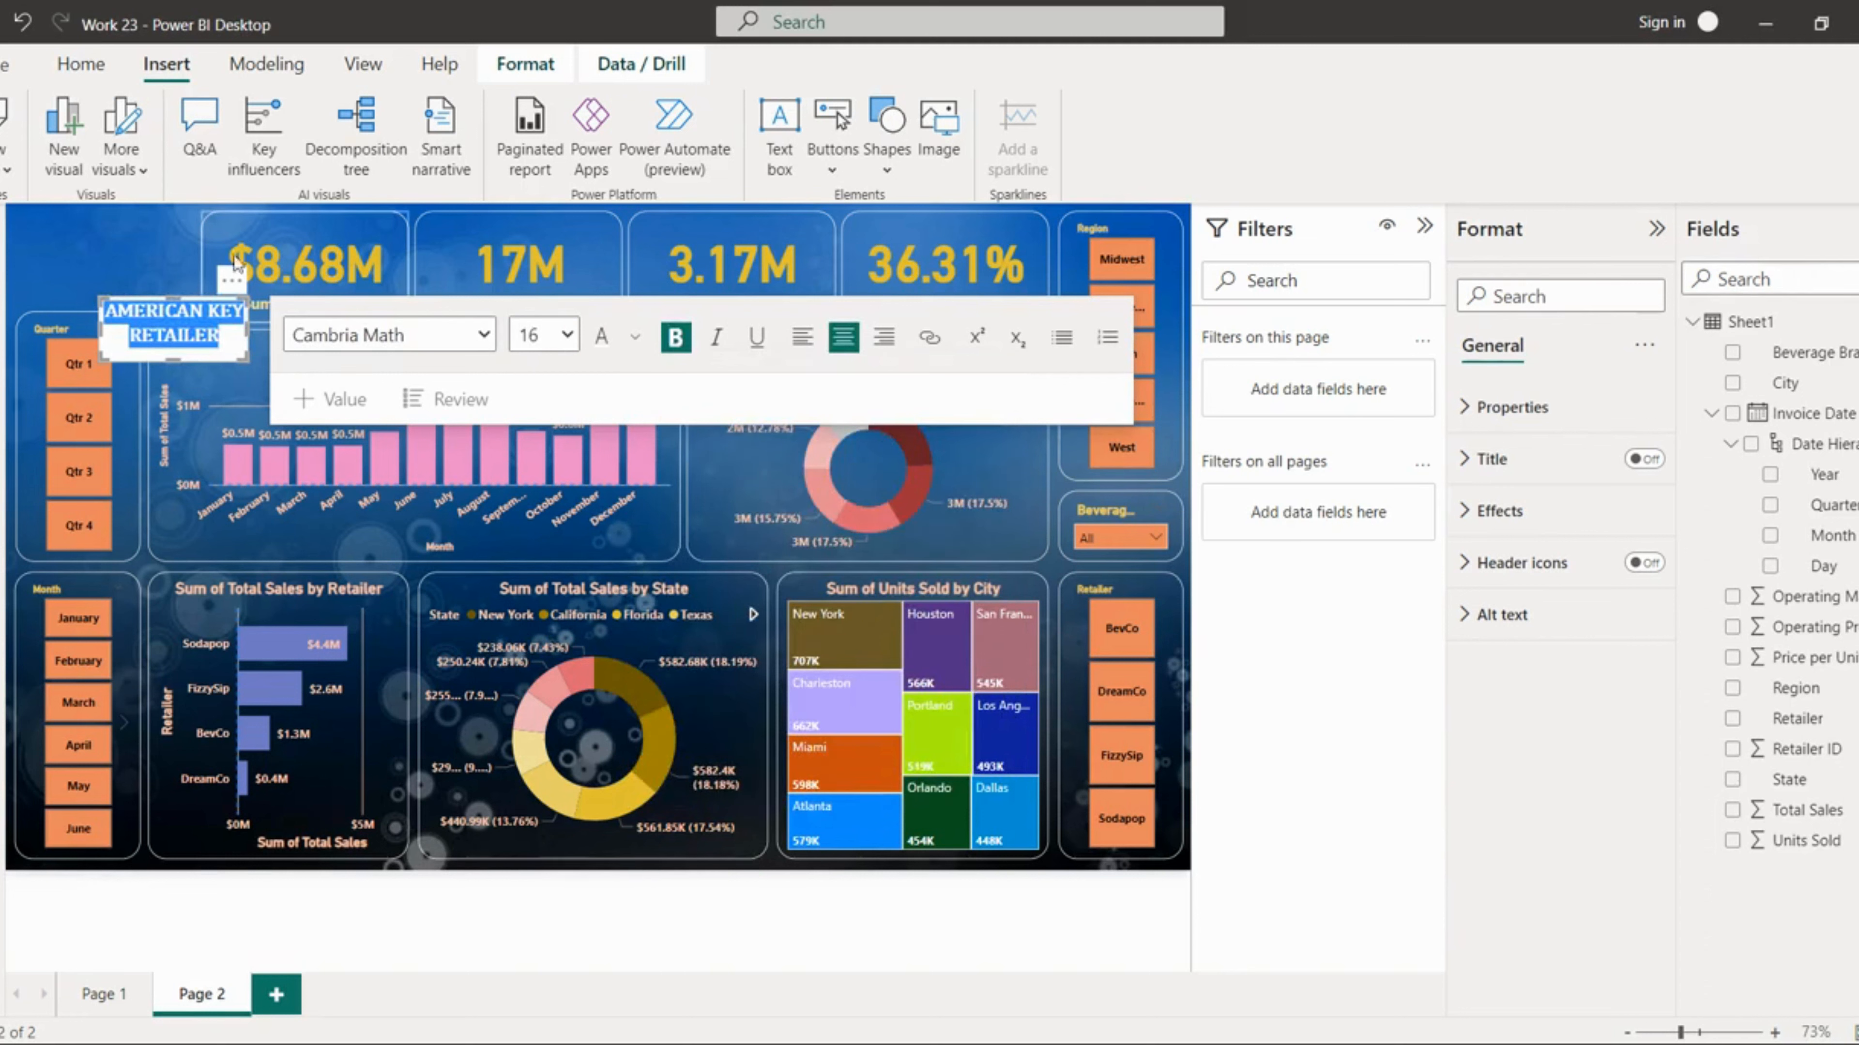
Step: Turn off the text box's background in its effects settings
click(208, 353)
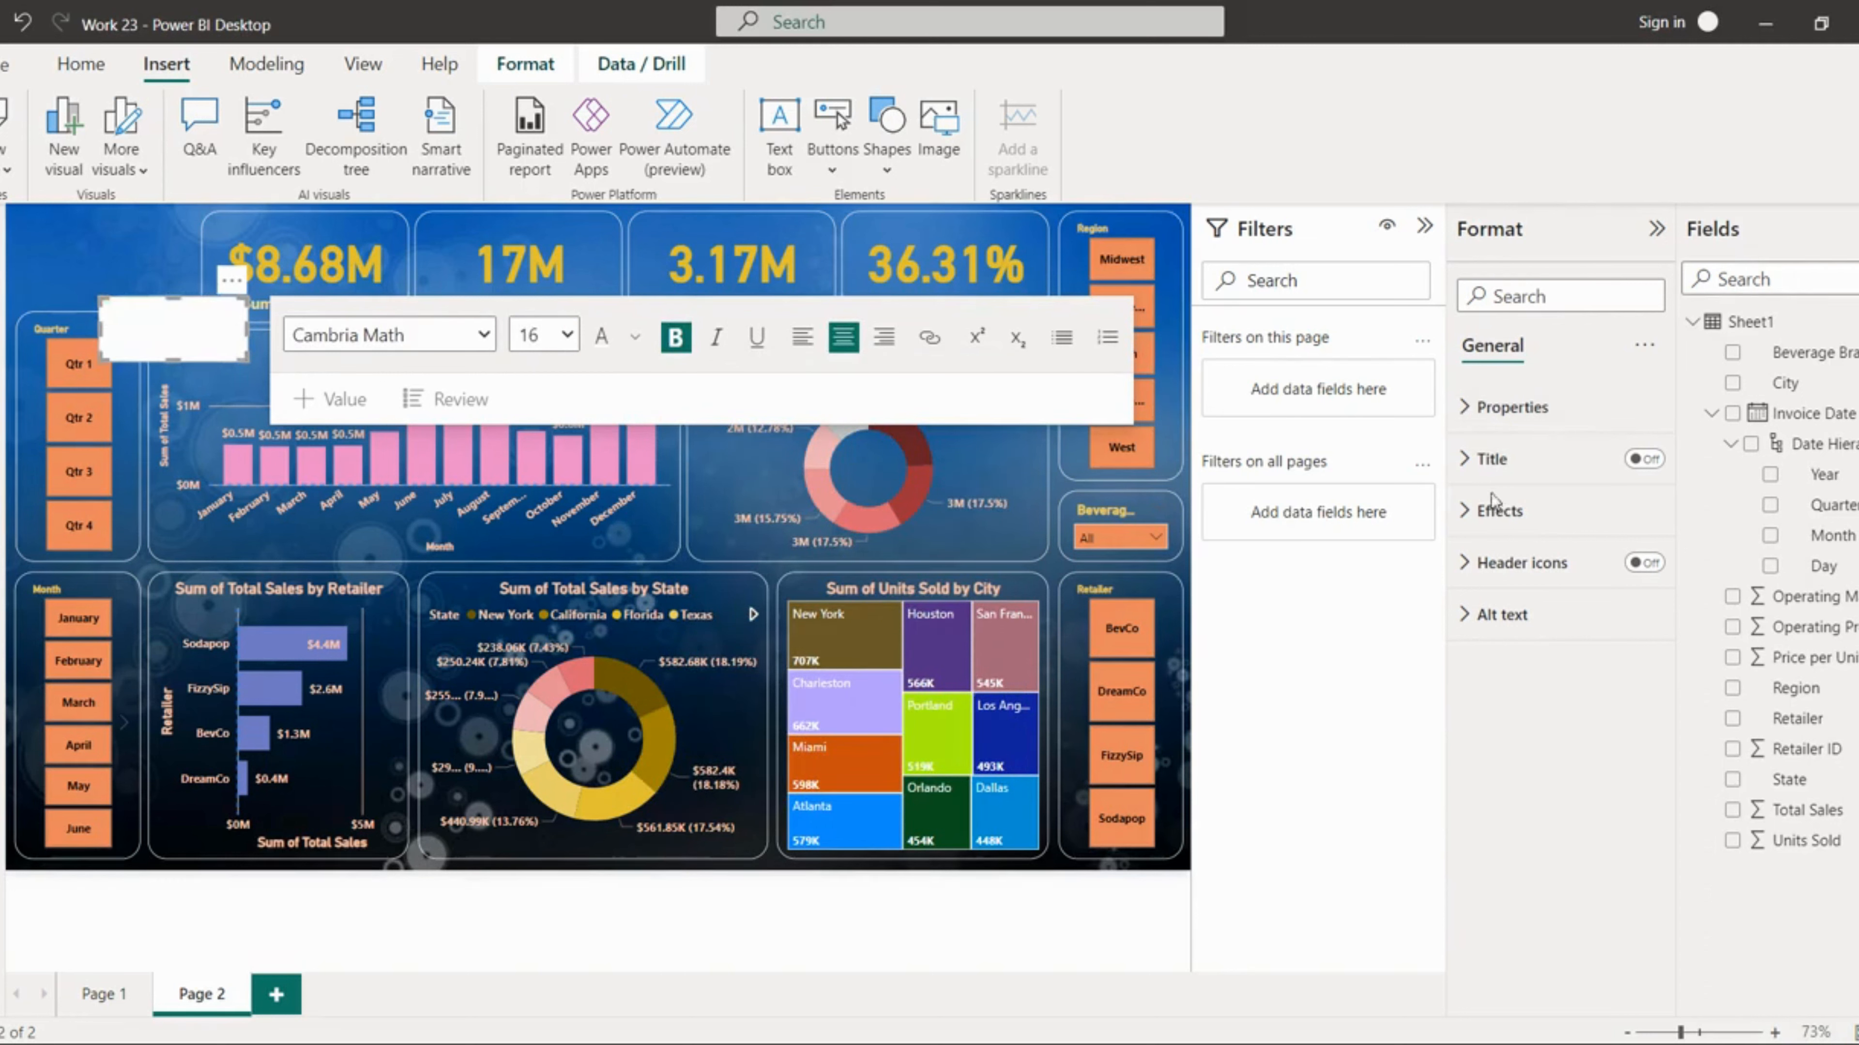
click(1497, 511)
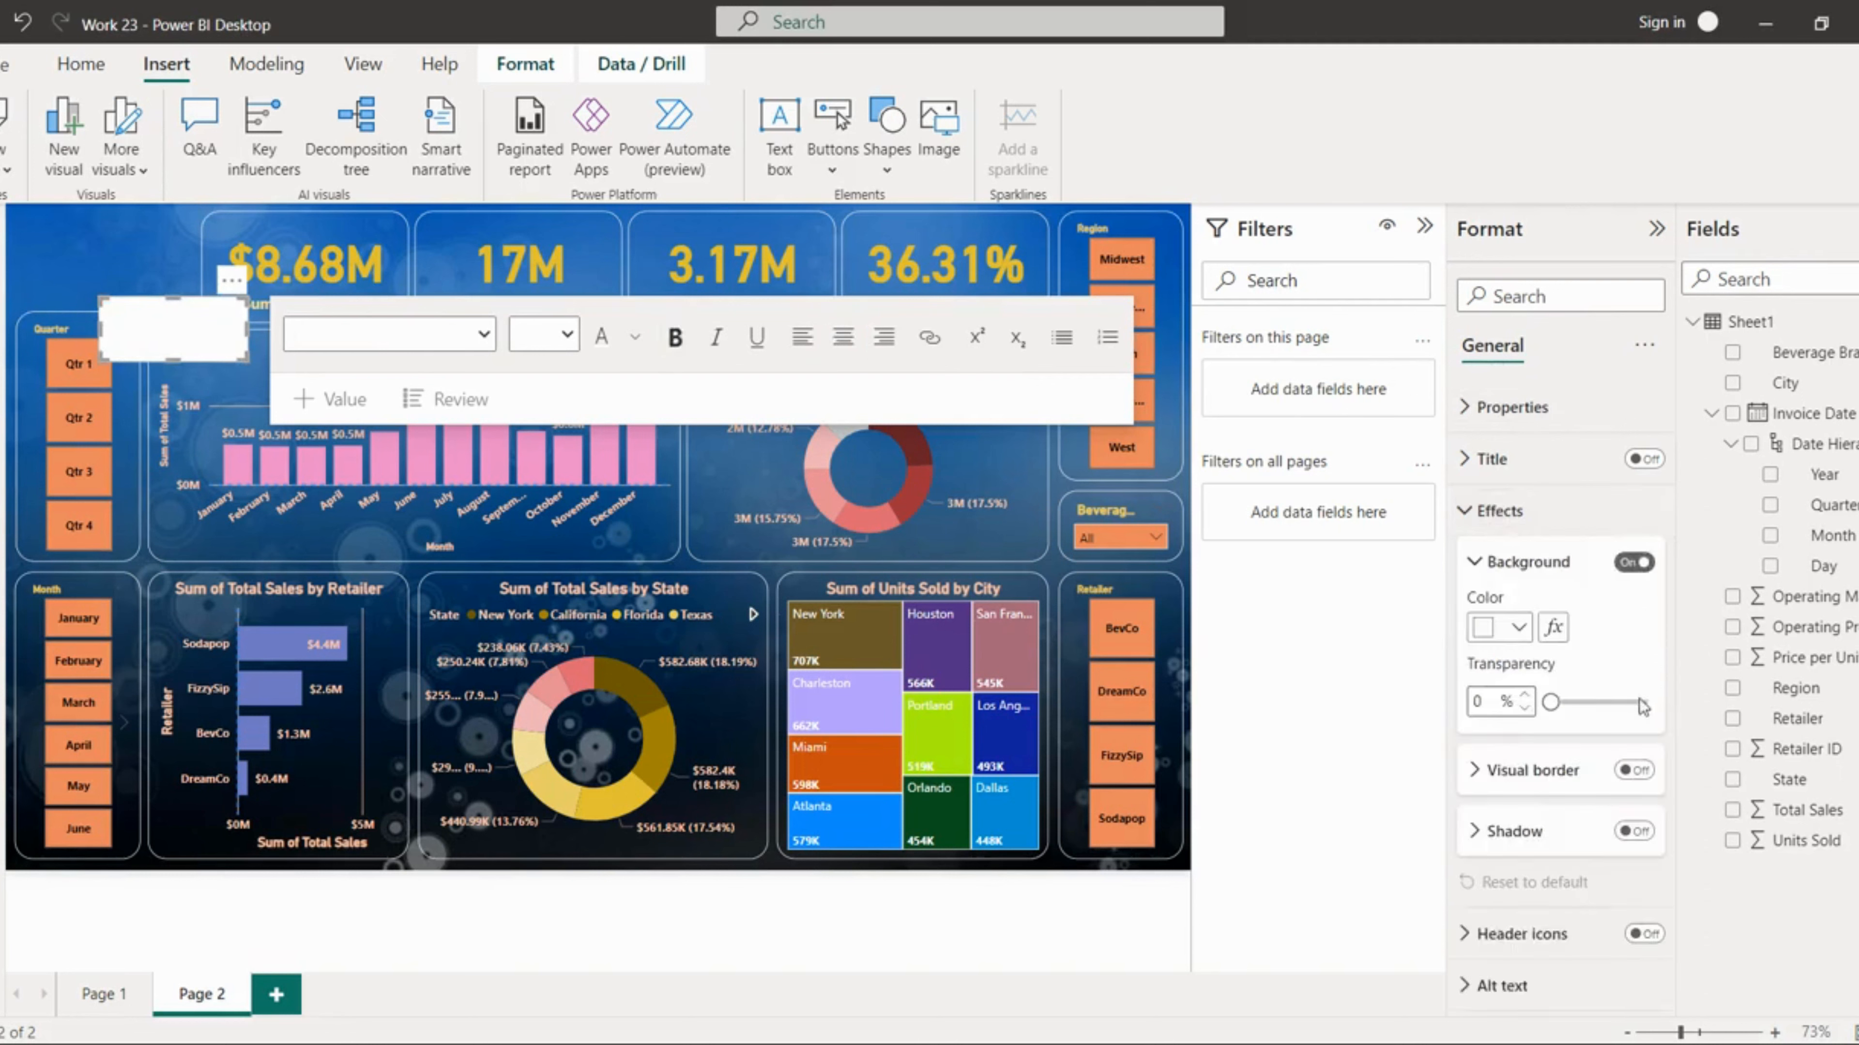
click(1634, 562)
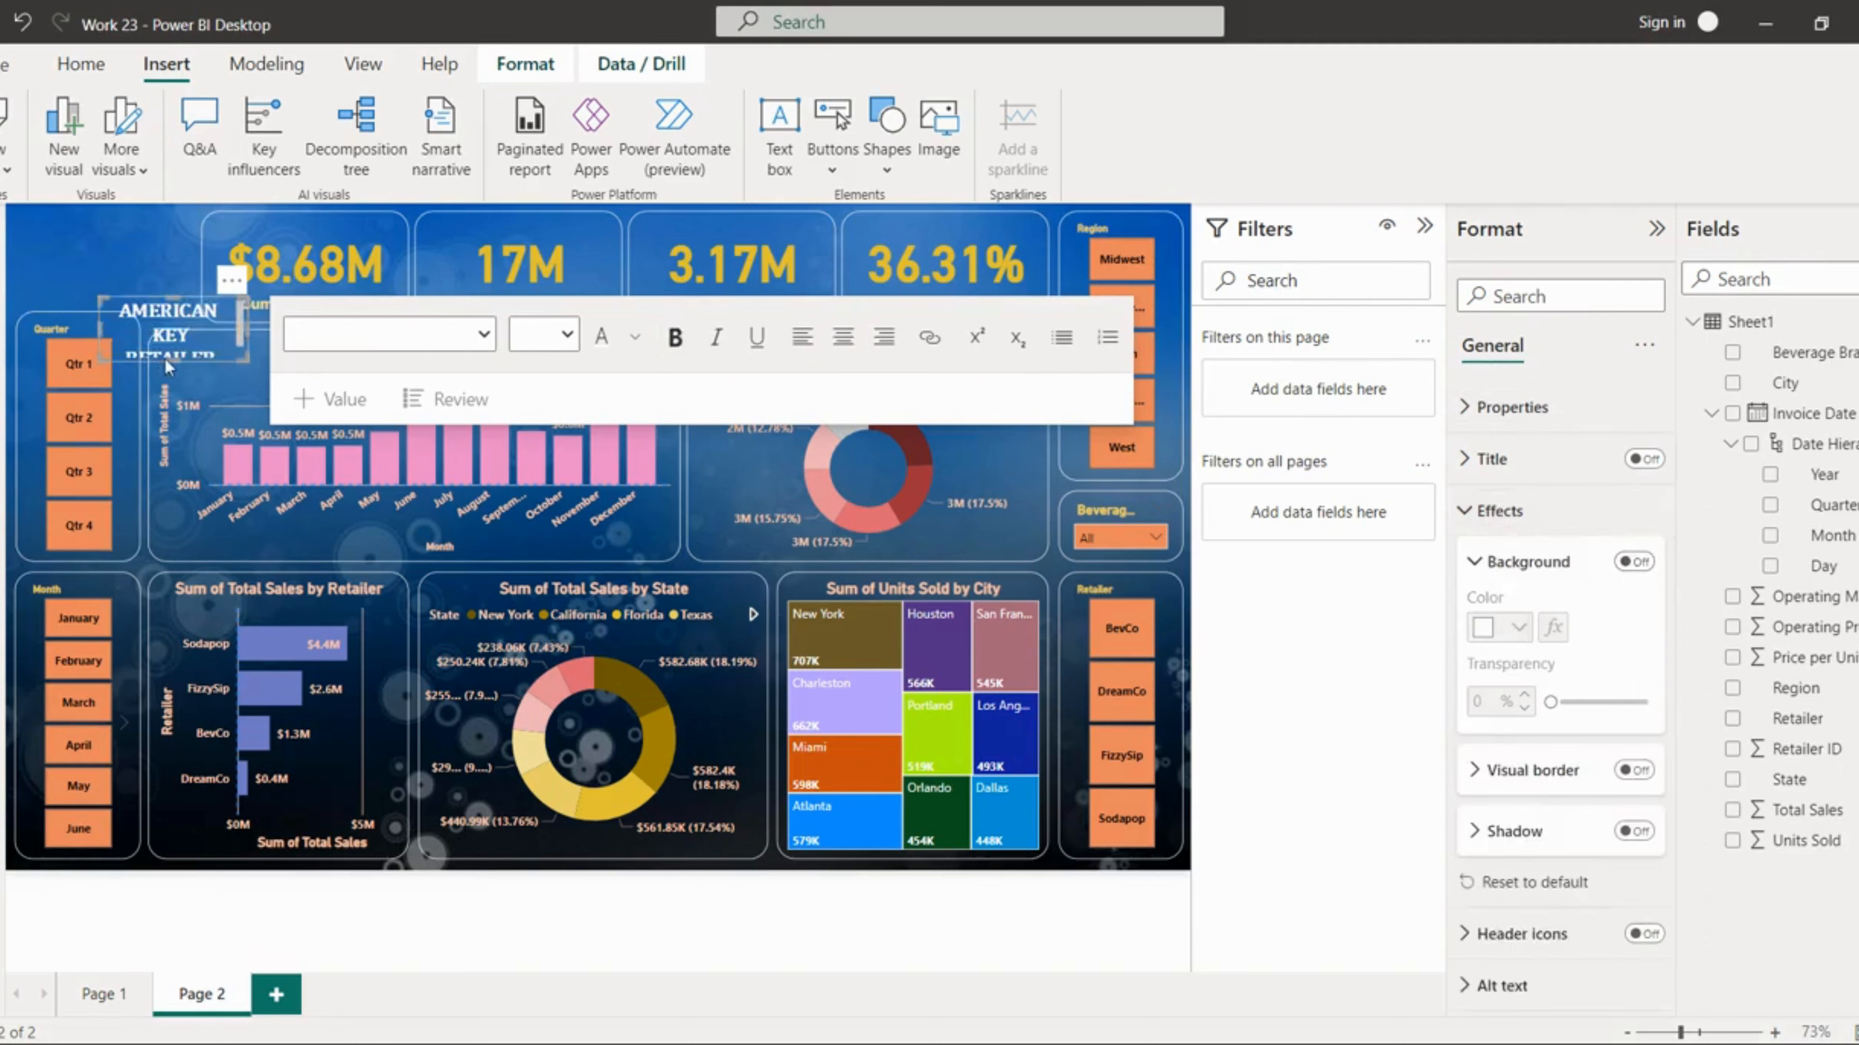
Step: Resize the text box and move it into the dashboard's top-left corner
drag(174, 362, 95, 281)
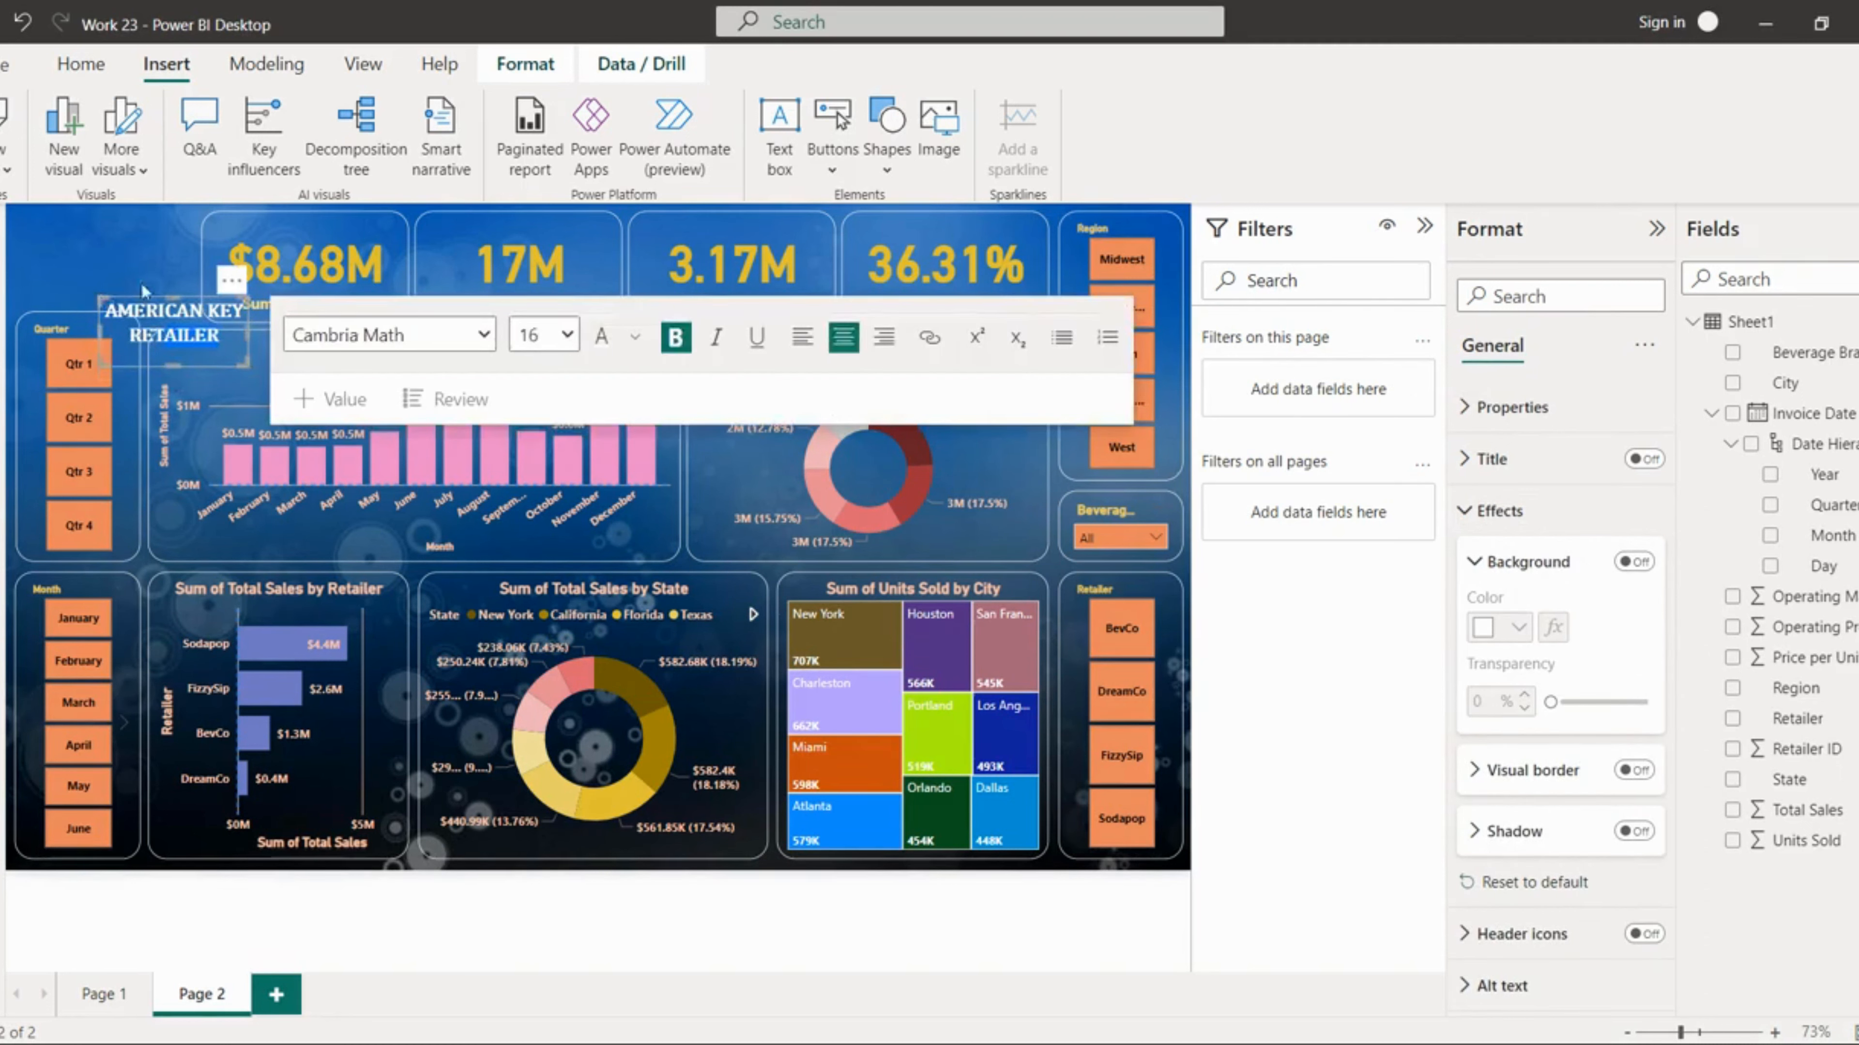
click(156, 275)
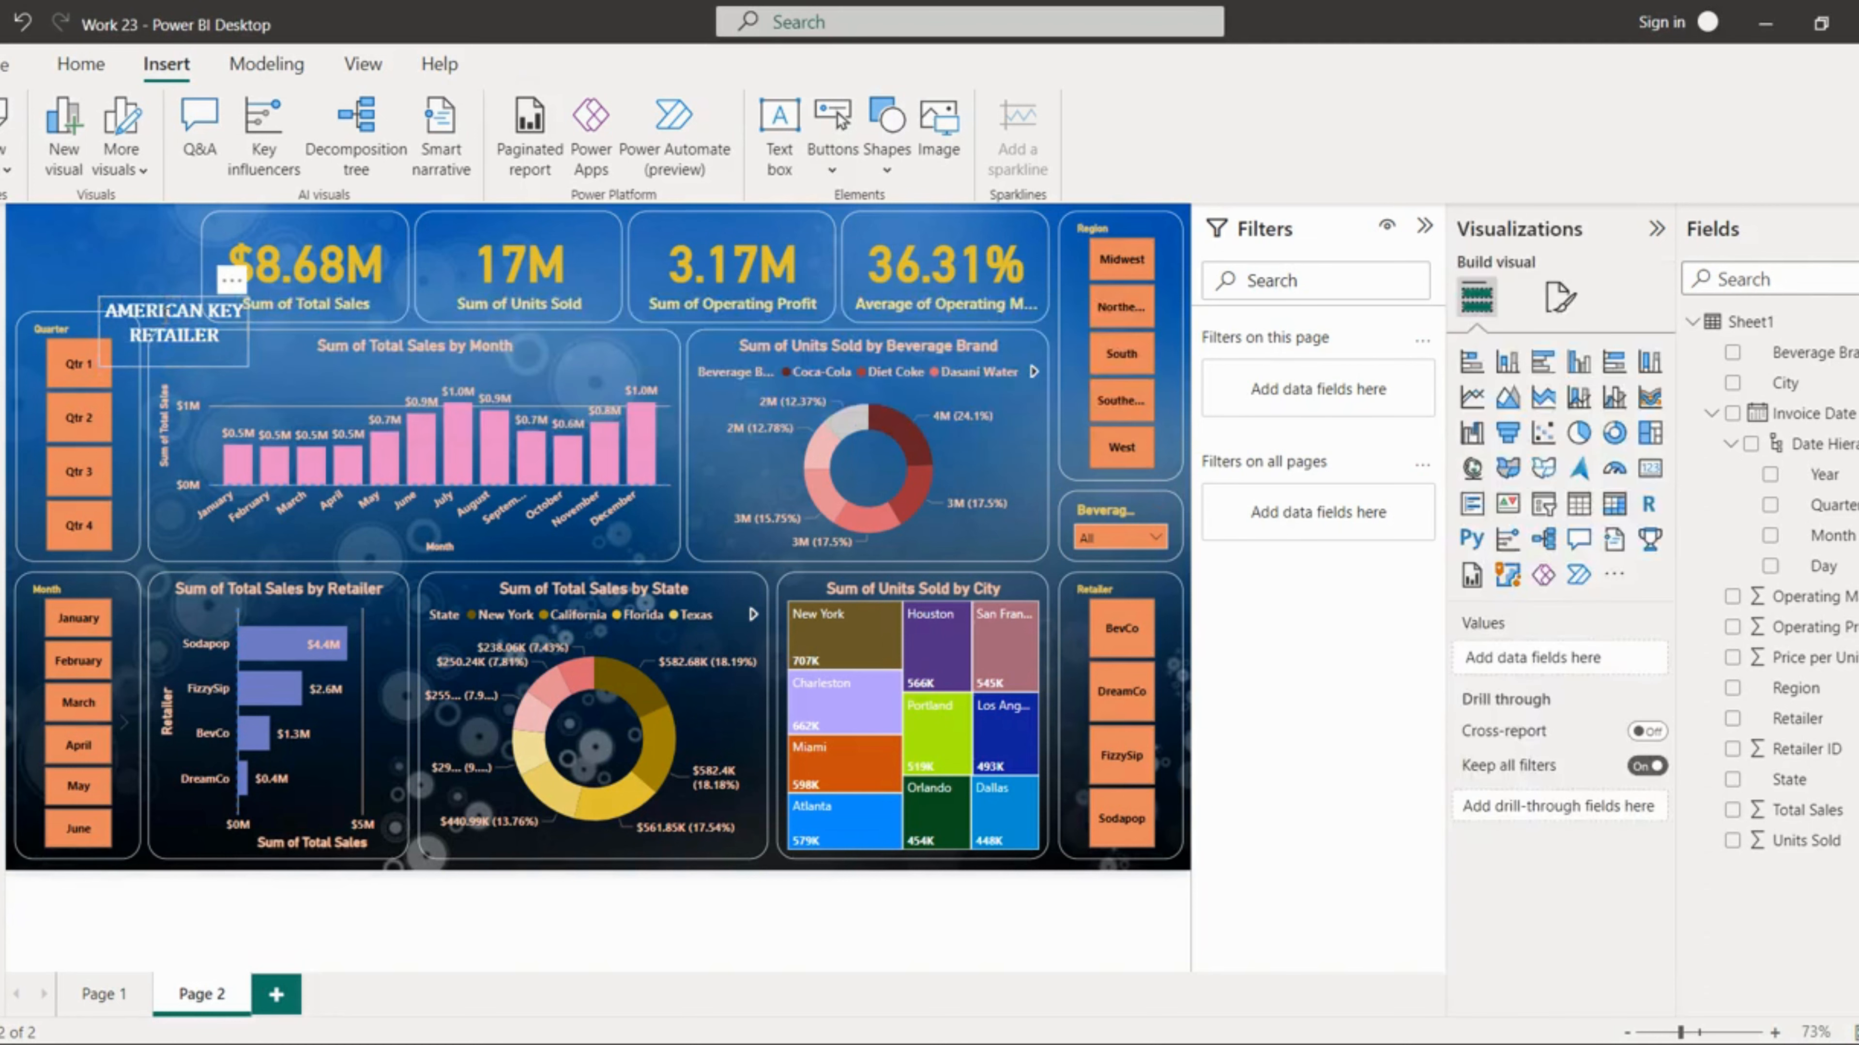
click(202, 360)
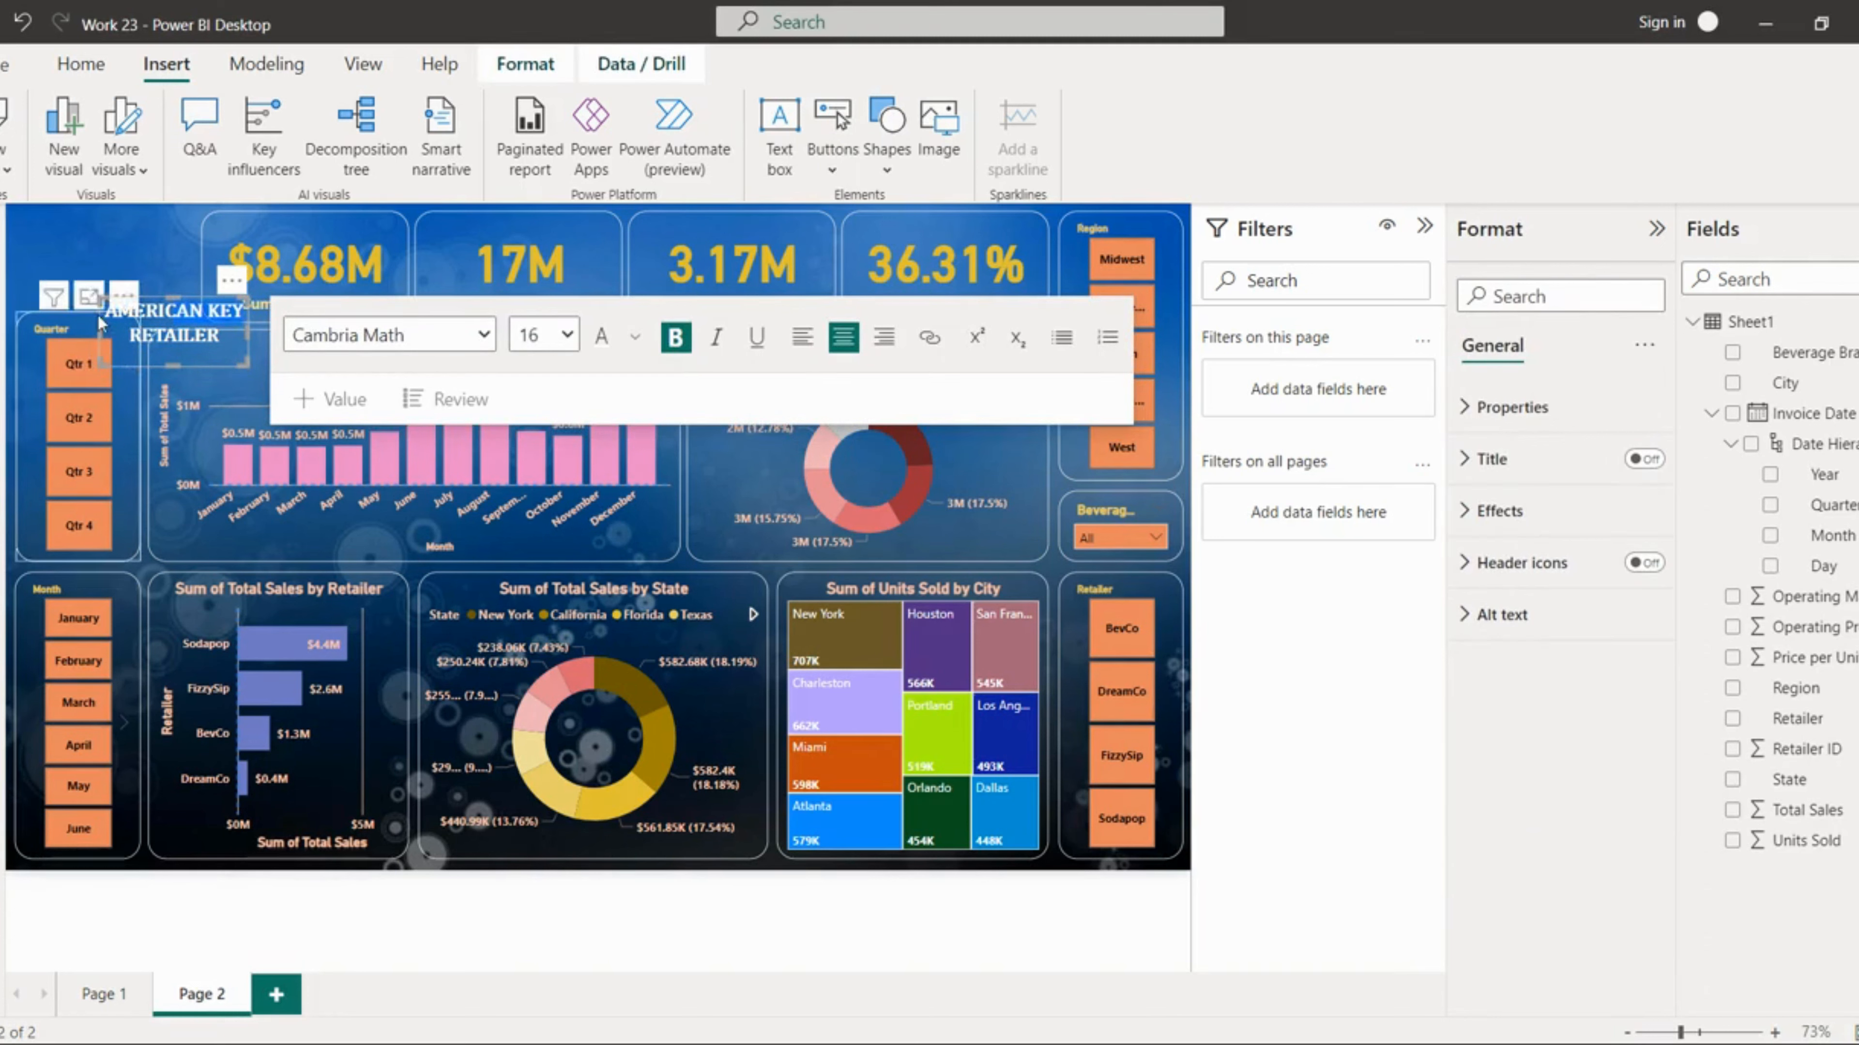
drag(152, 298, 65, 228)
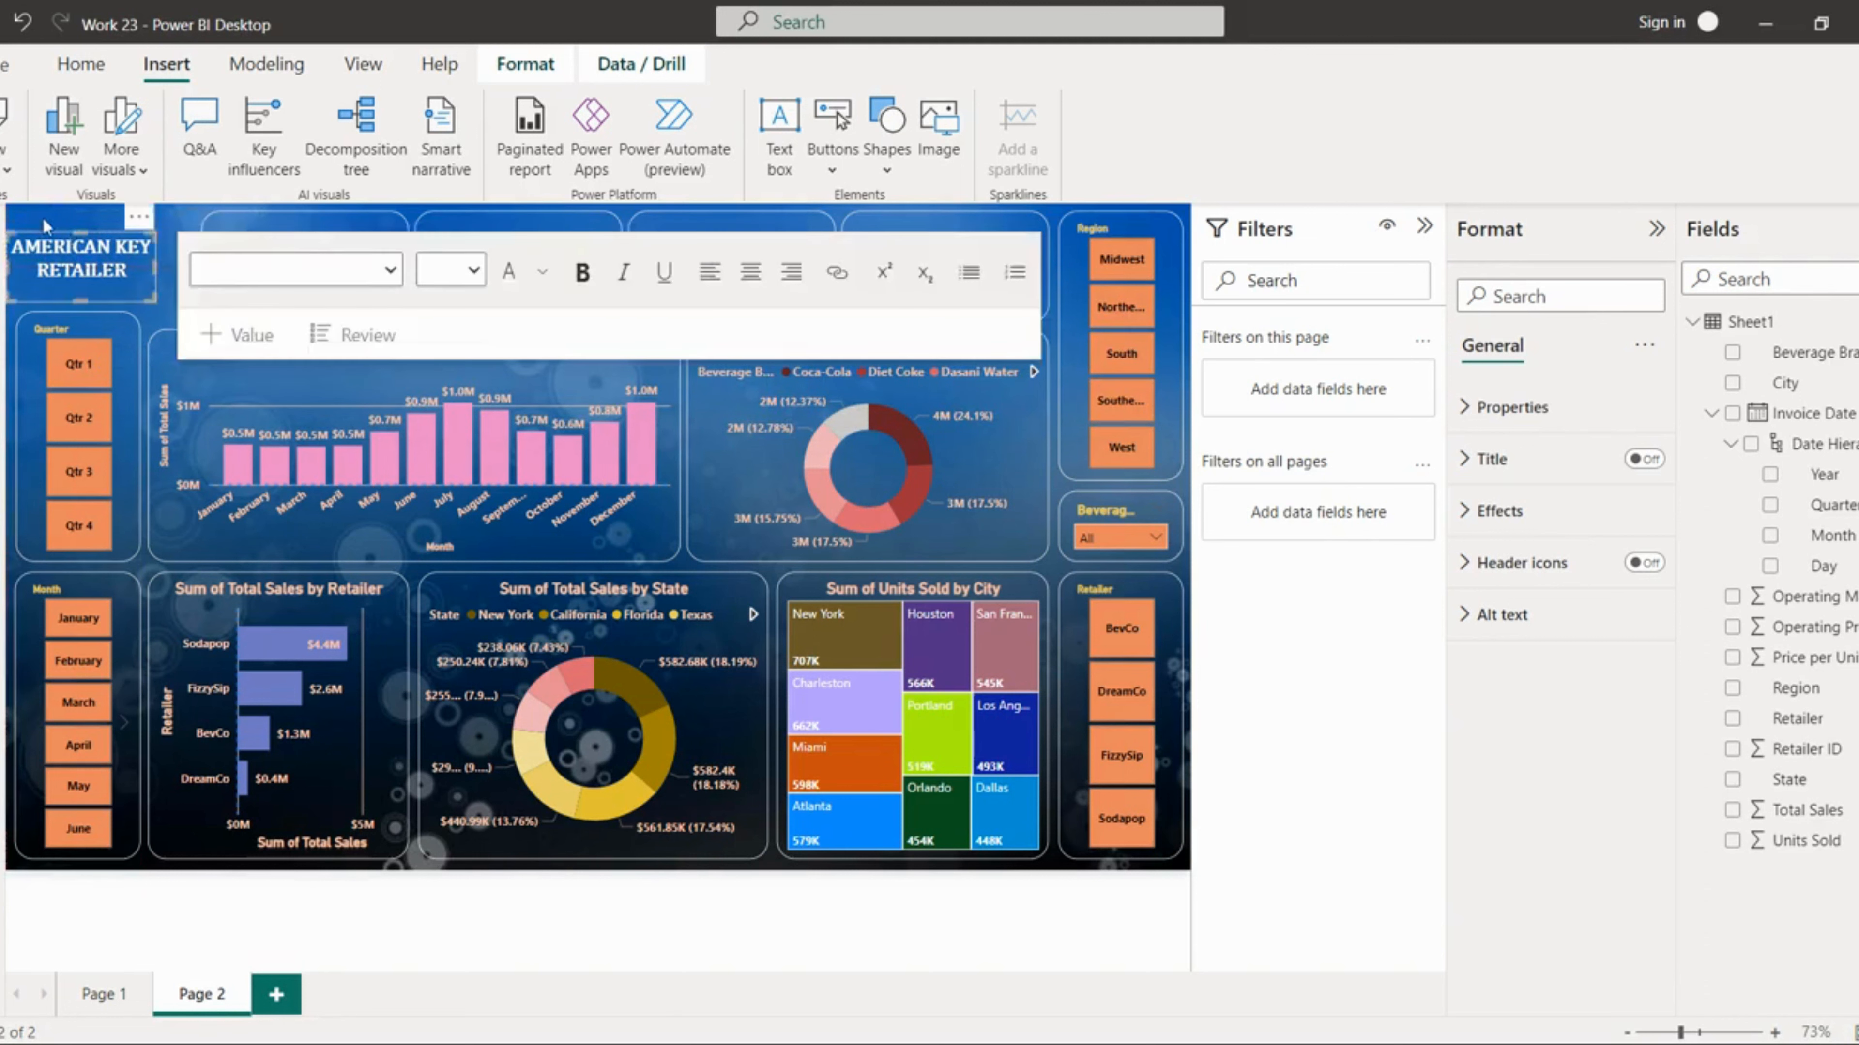
click(44, 219)
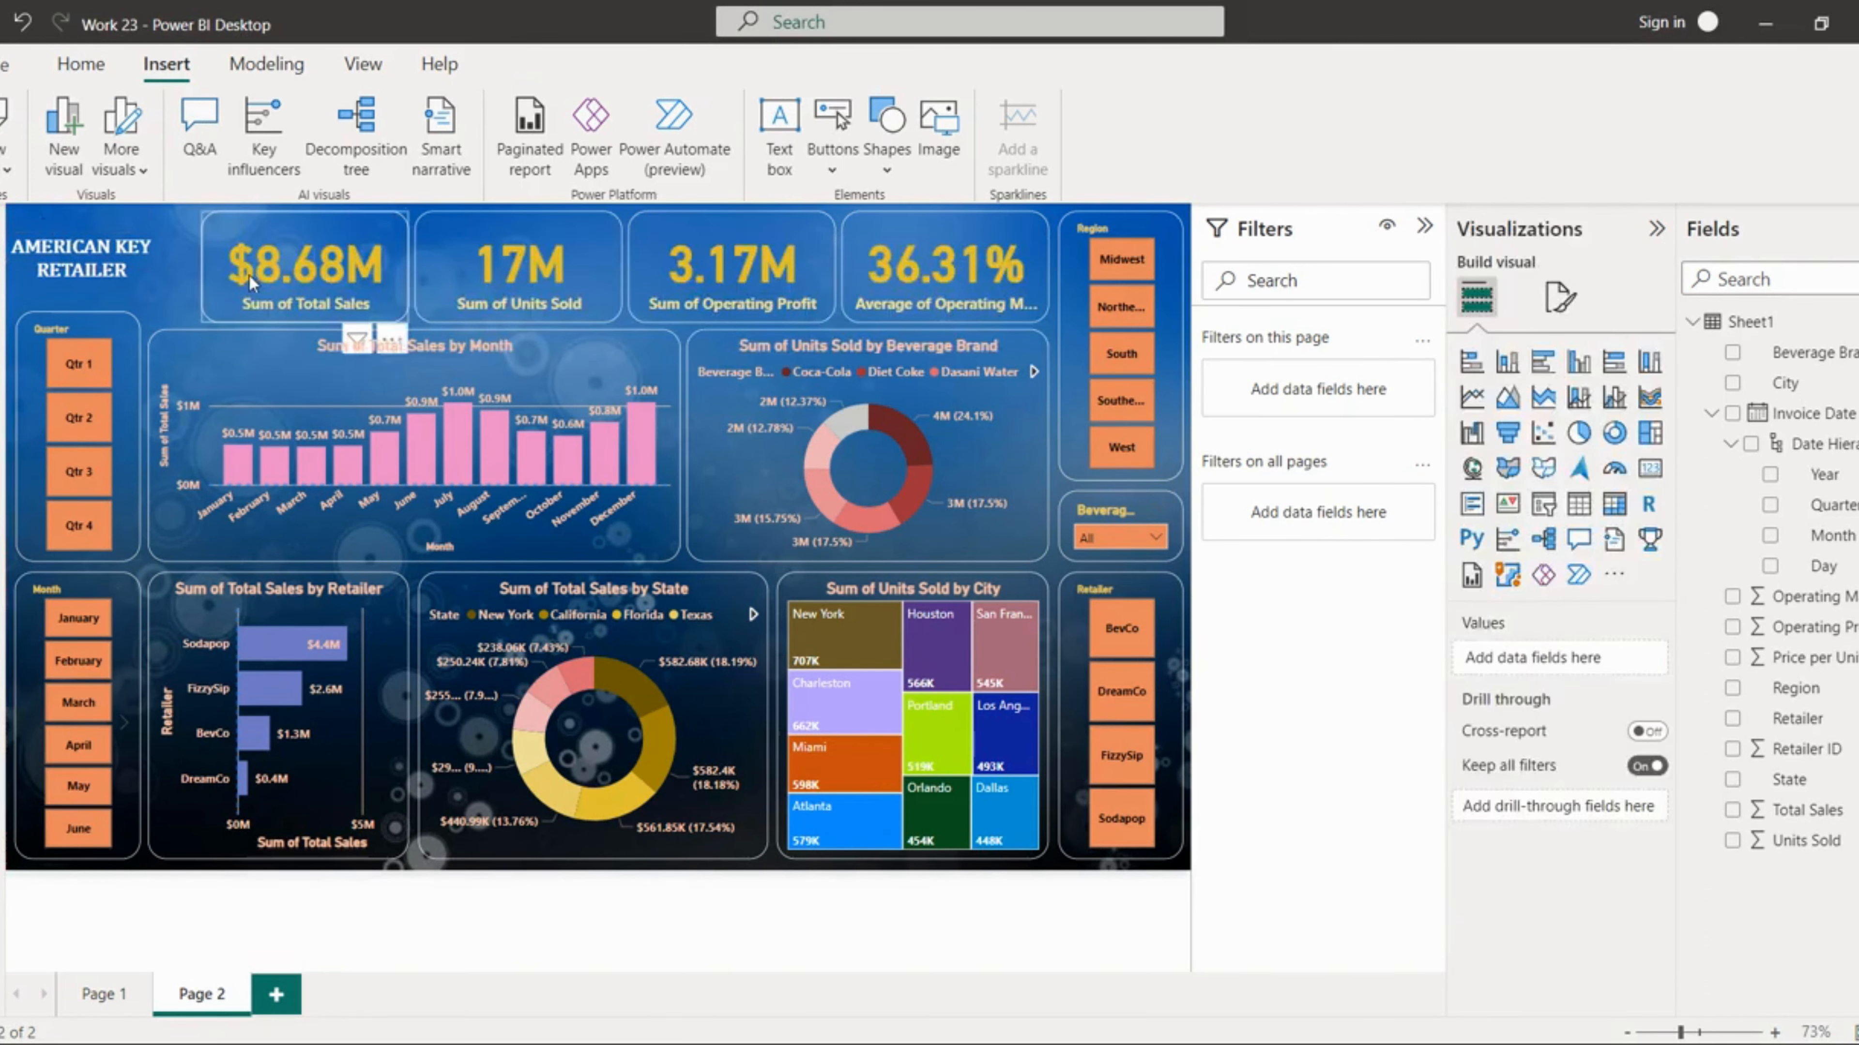
Step: Widen the text box slightly, move it up, and set its text size to 18
click(133, 288)
click(127, 287)
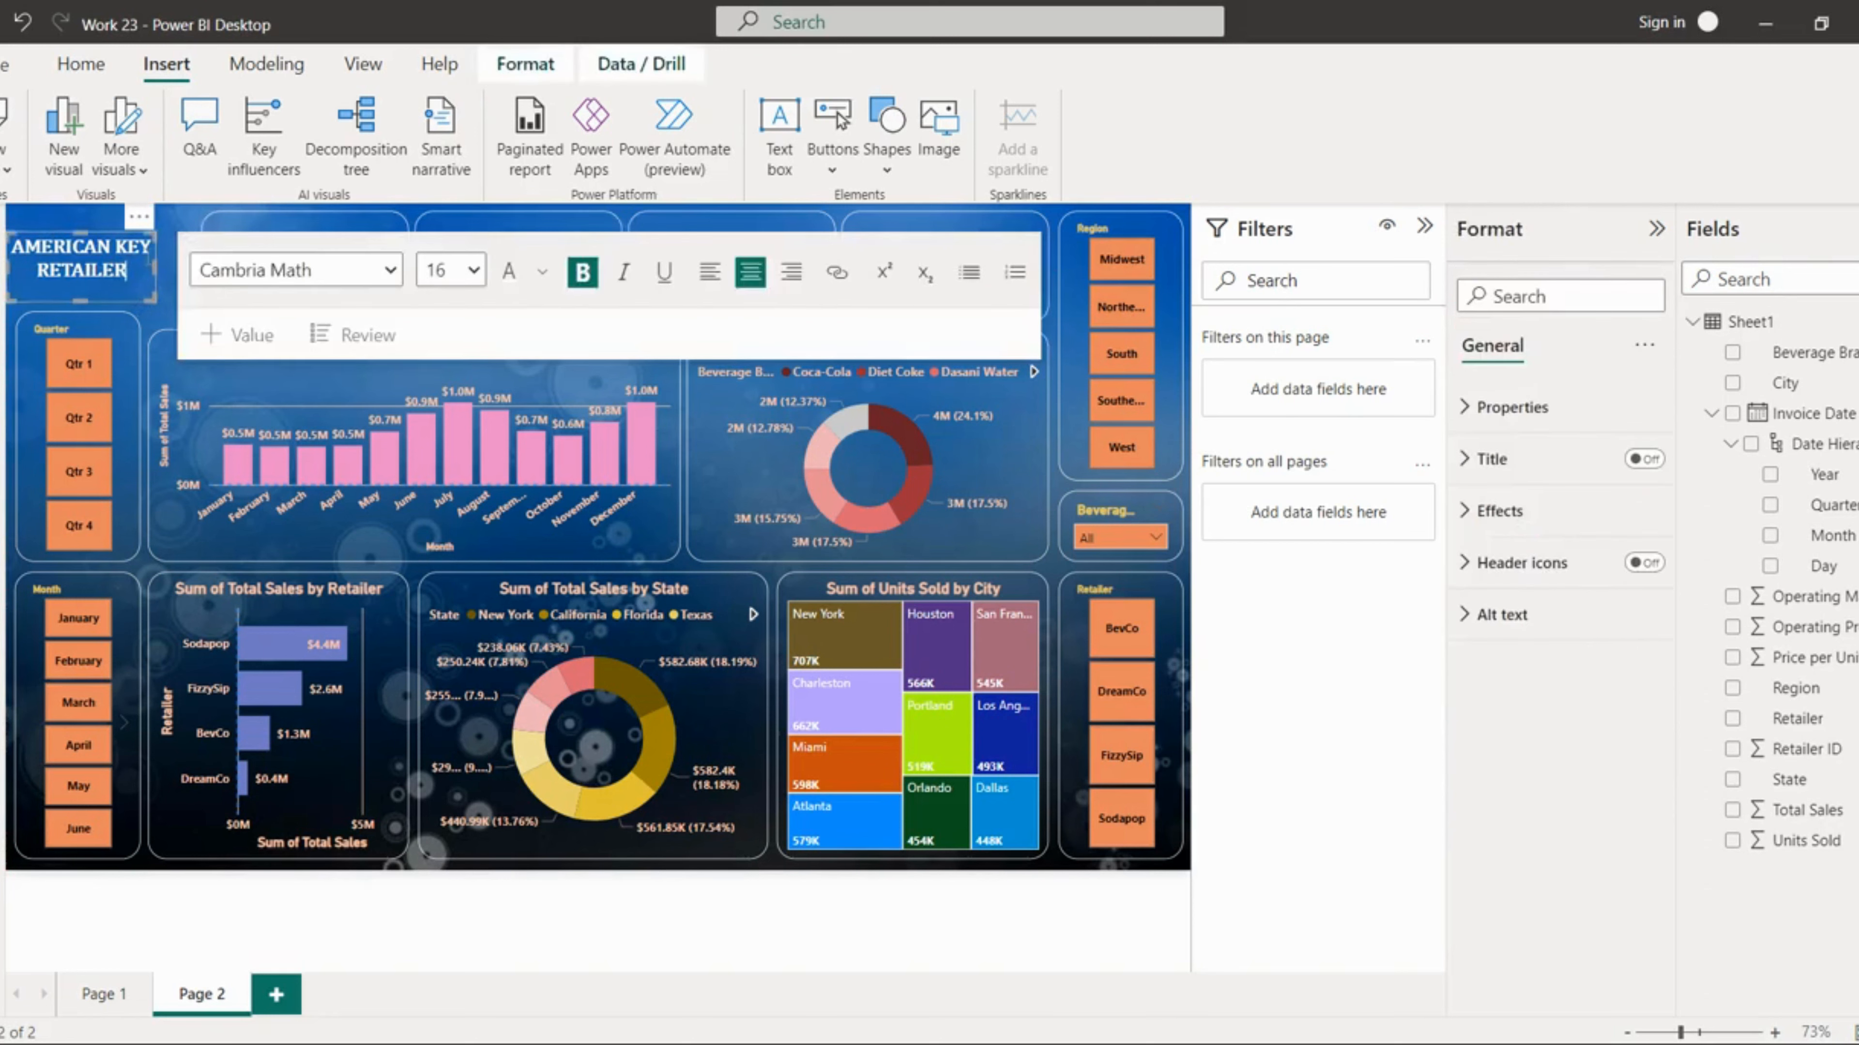
drag(159, 269, 187, 269)
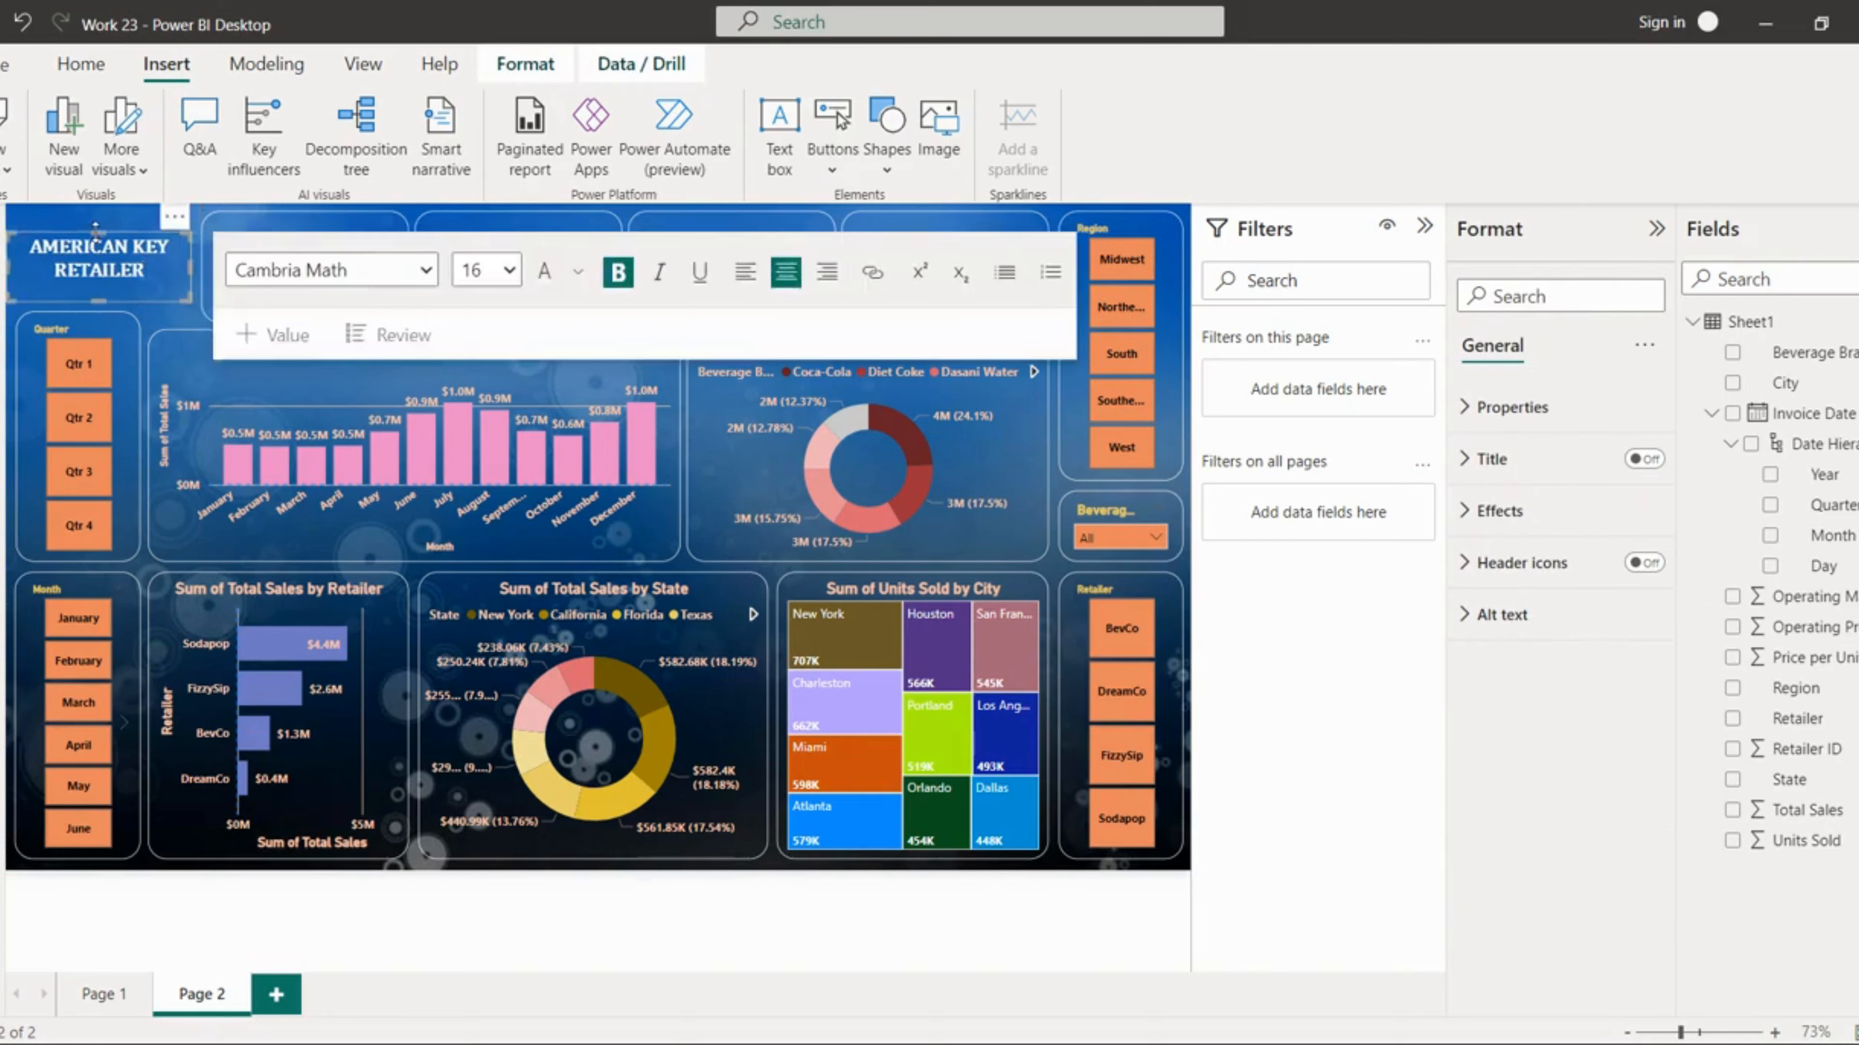
drag(101, 226, 102, 206)
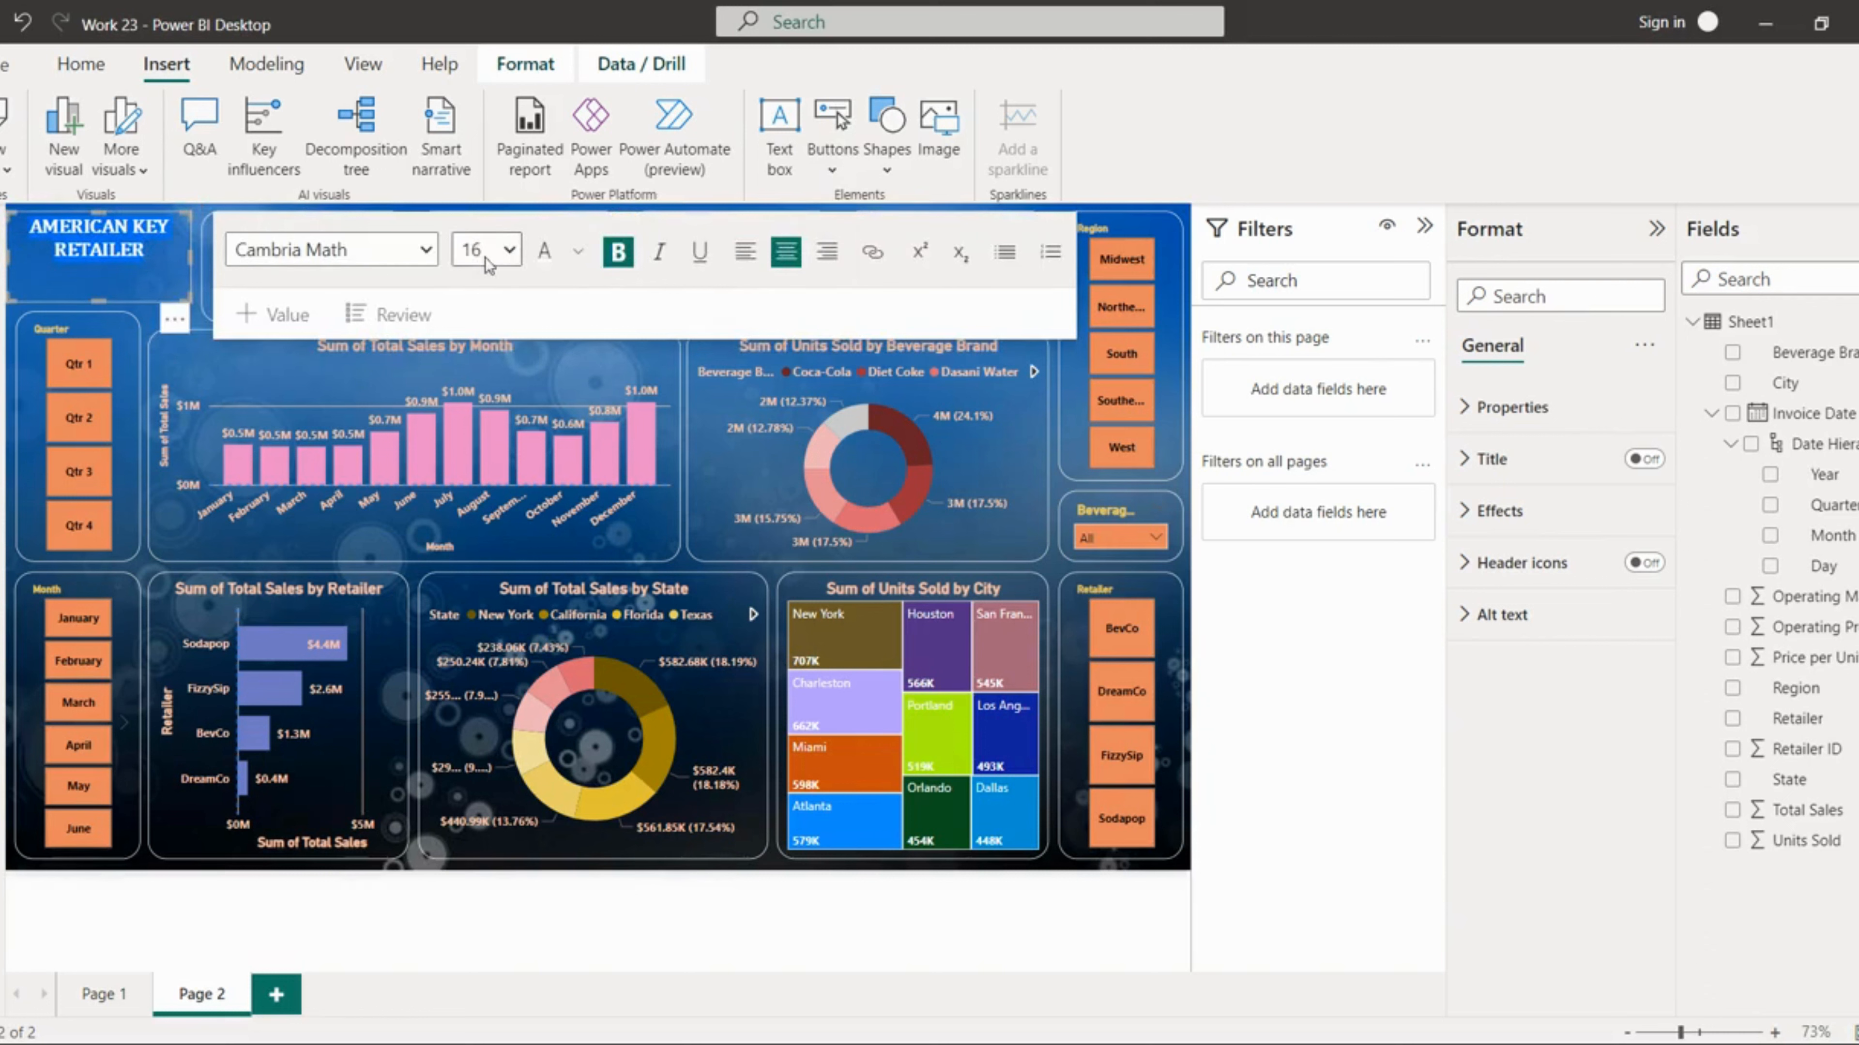
click(508, 251)
click(502, 489)
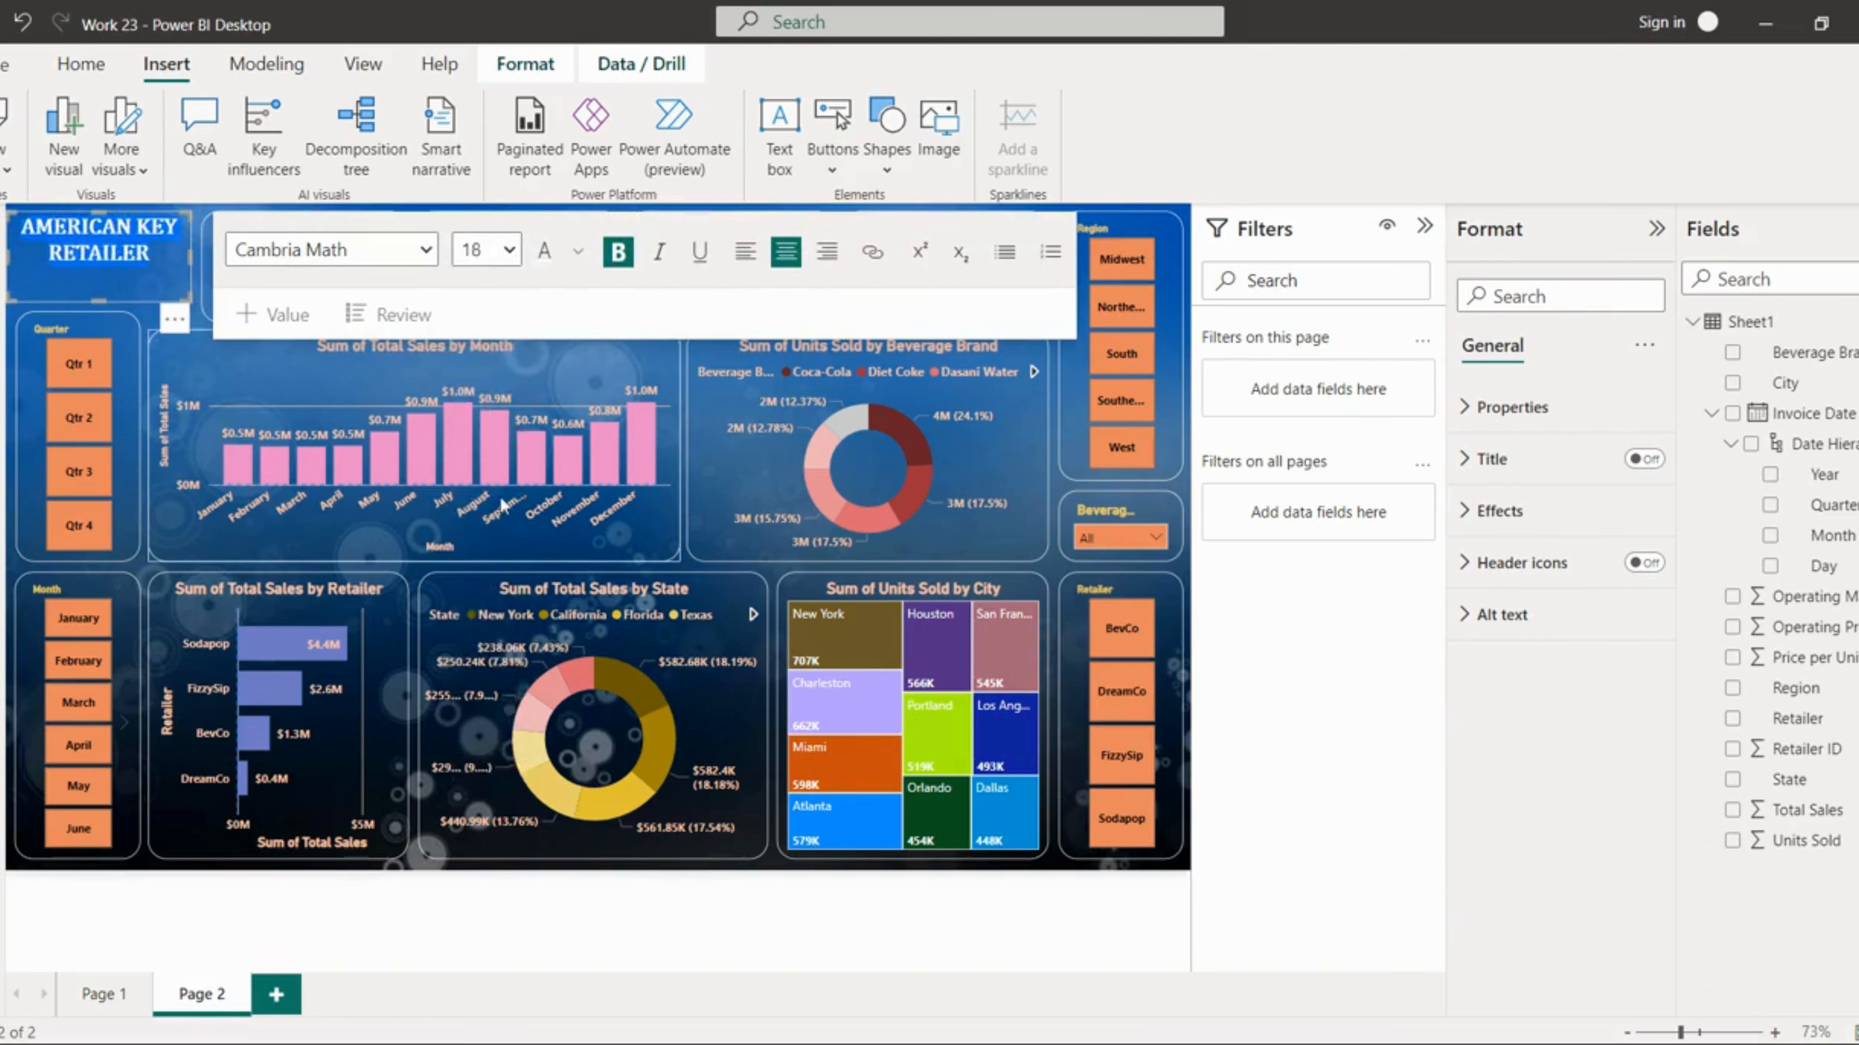
Step: Set the title text box's text size to 20 and deselect it
click(508, 251)
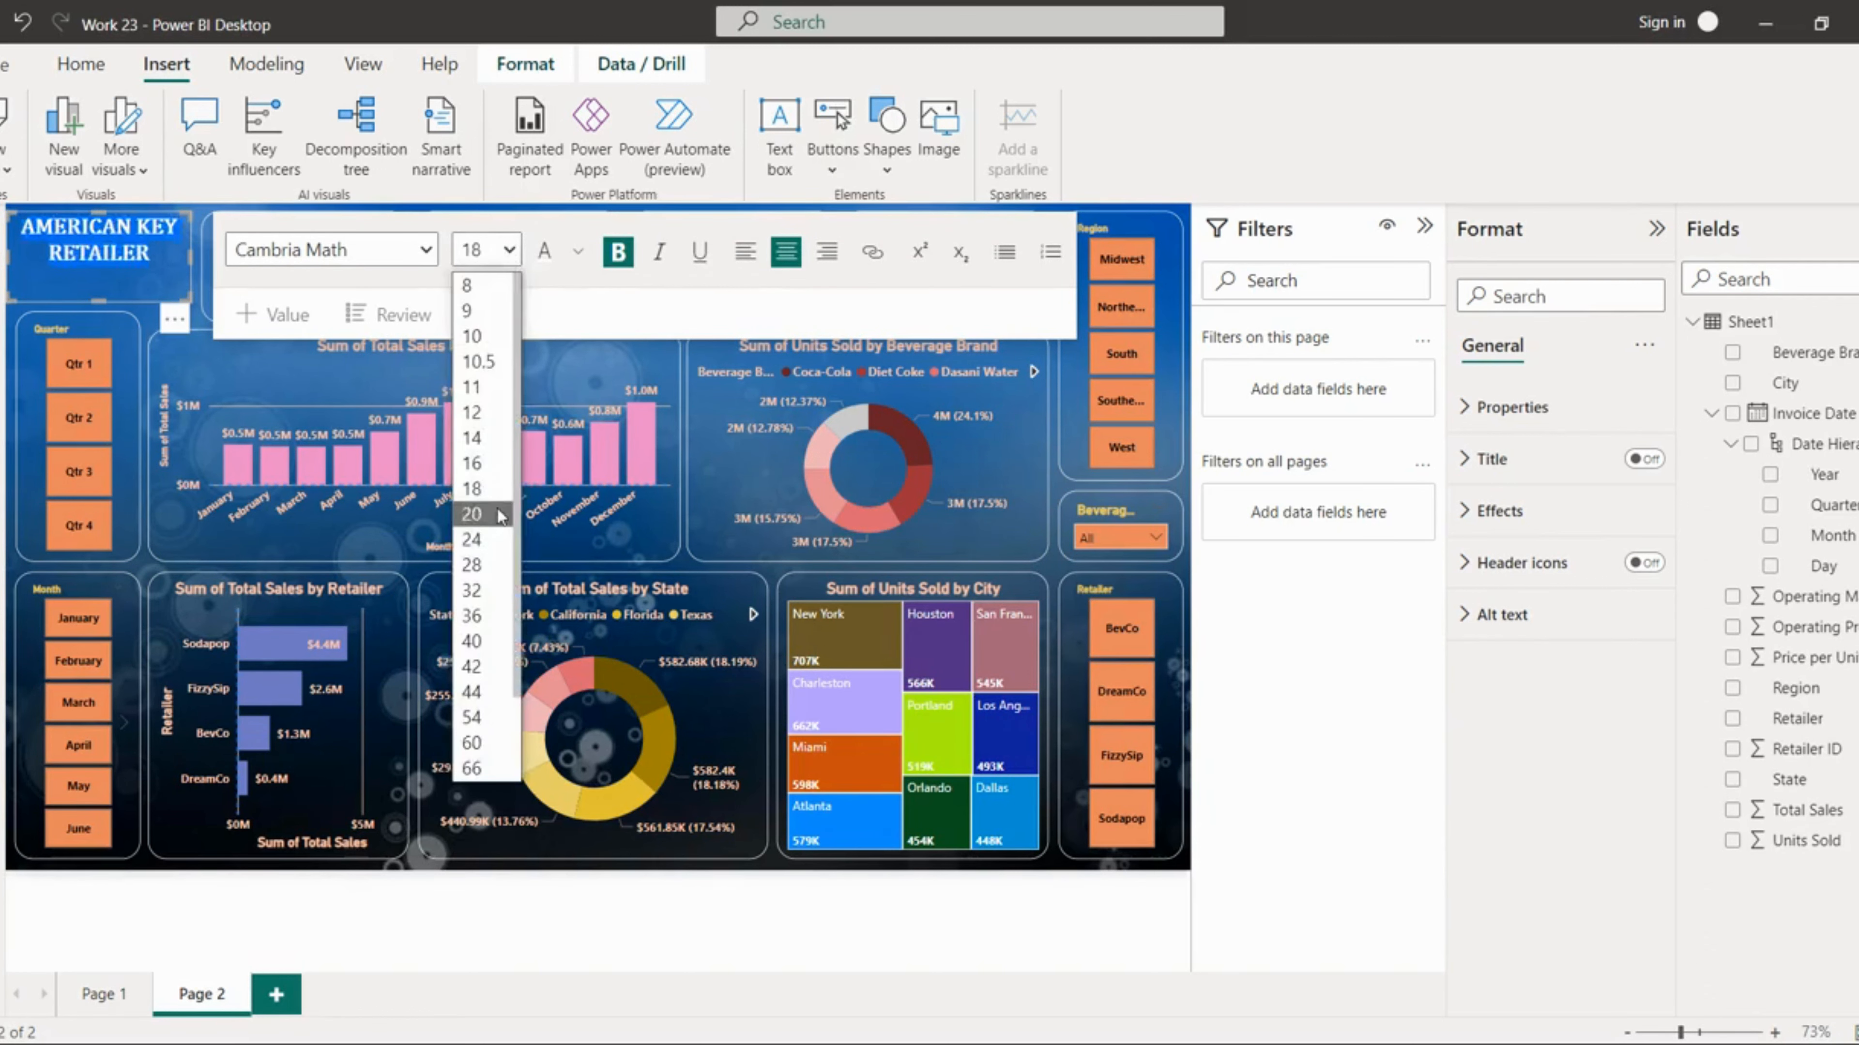
click(447, 504)
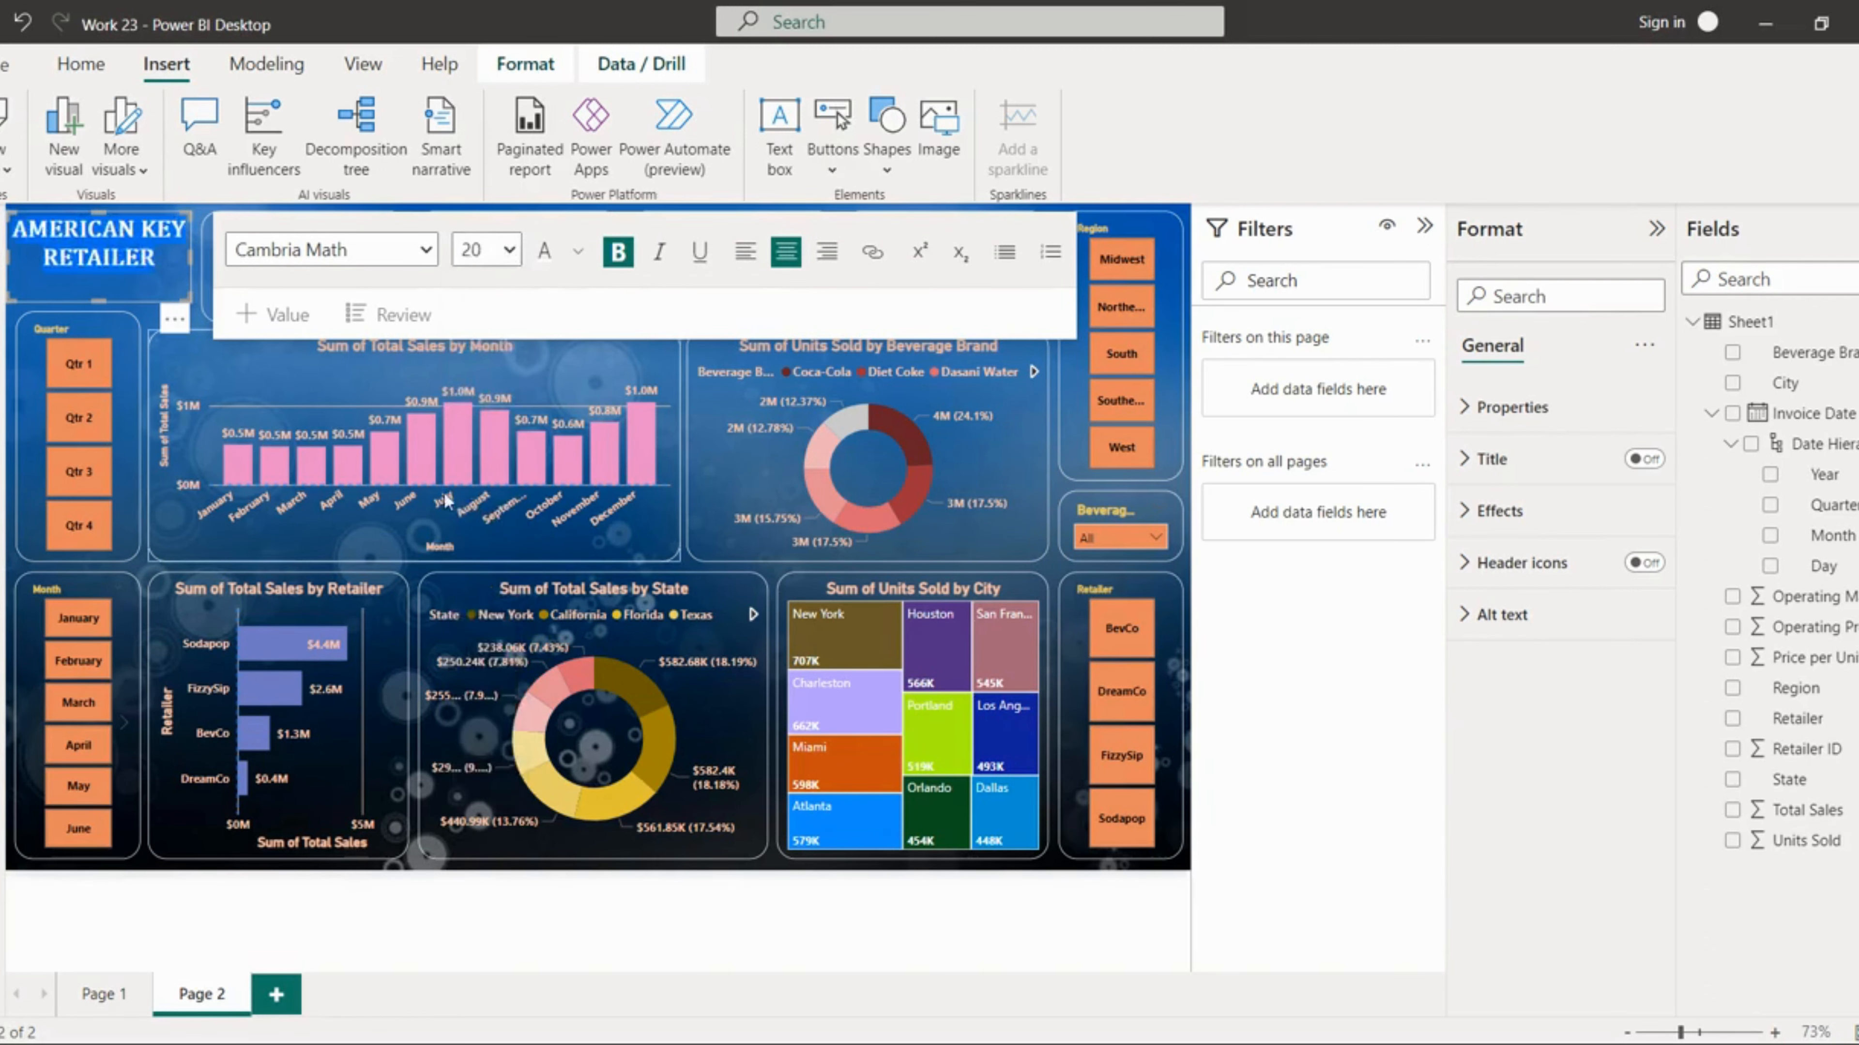
click(195, 314)
click(109, 259)
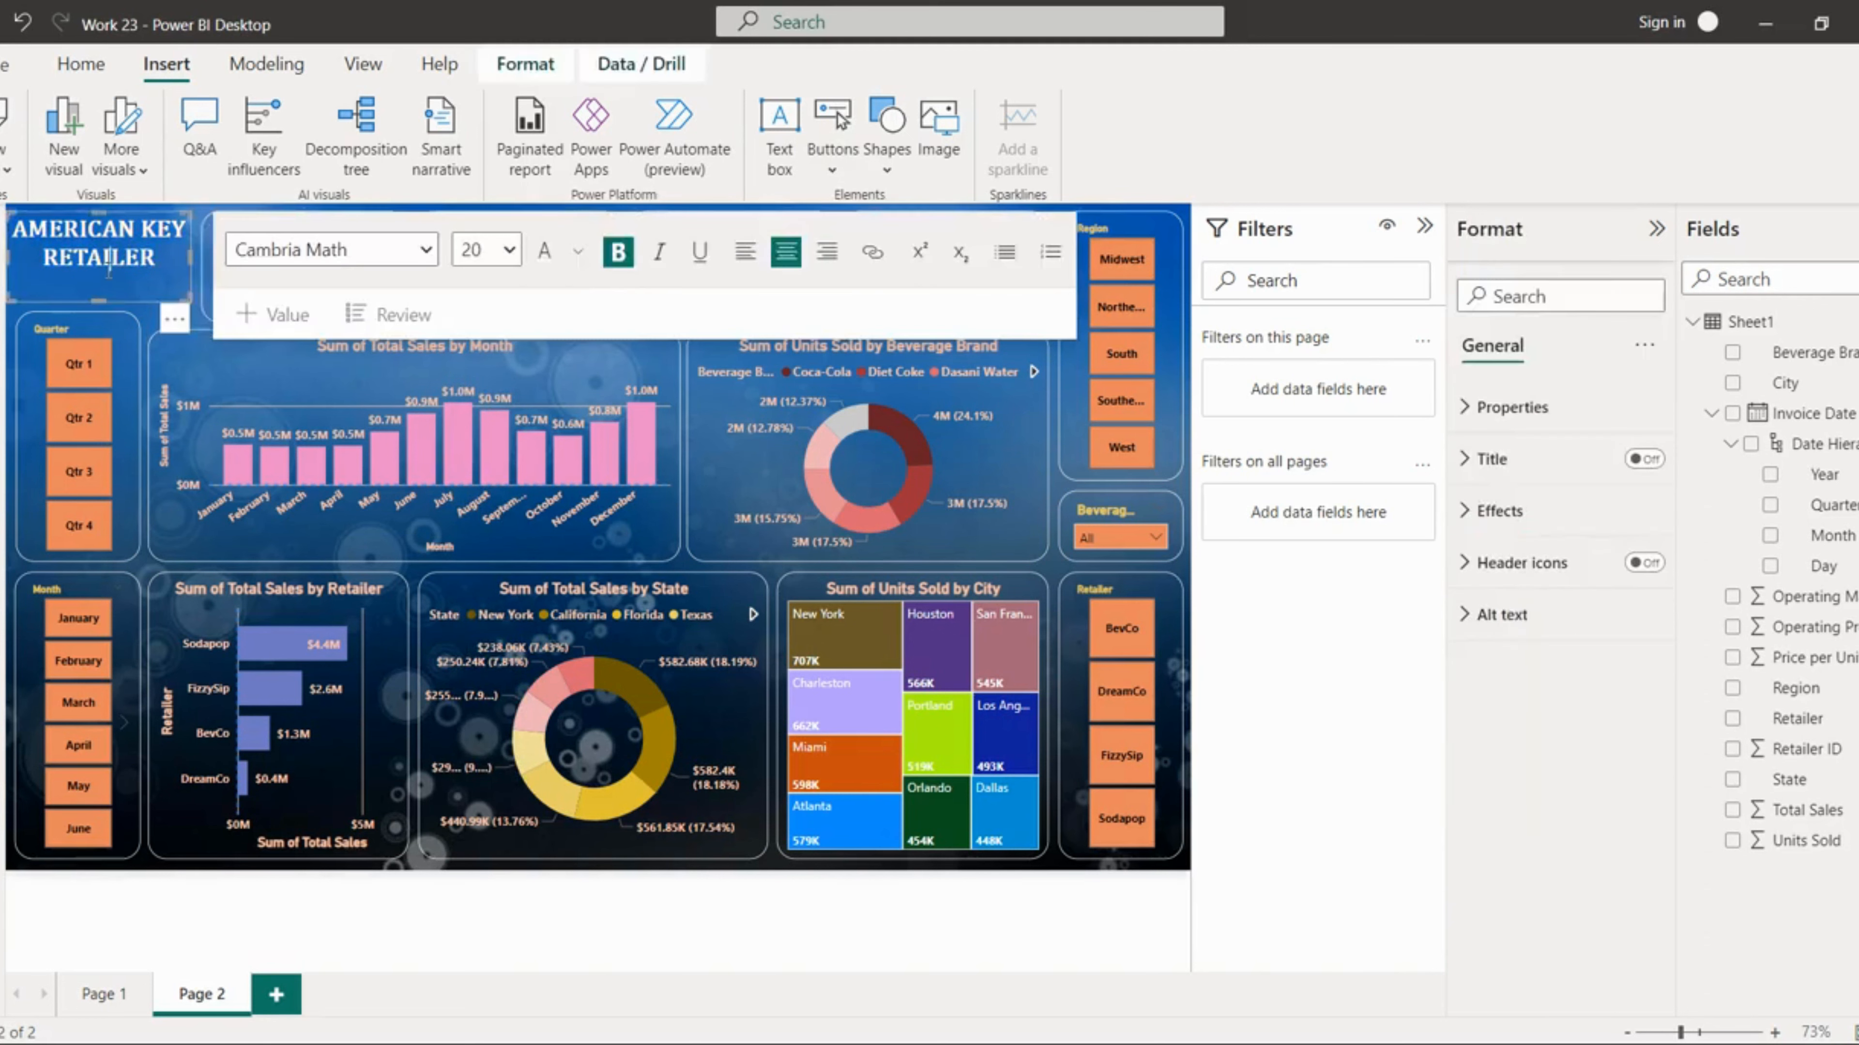
click(197, 320)
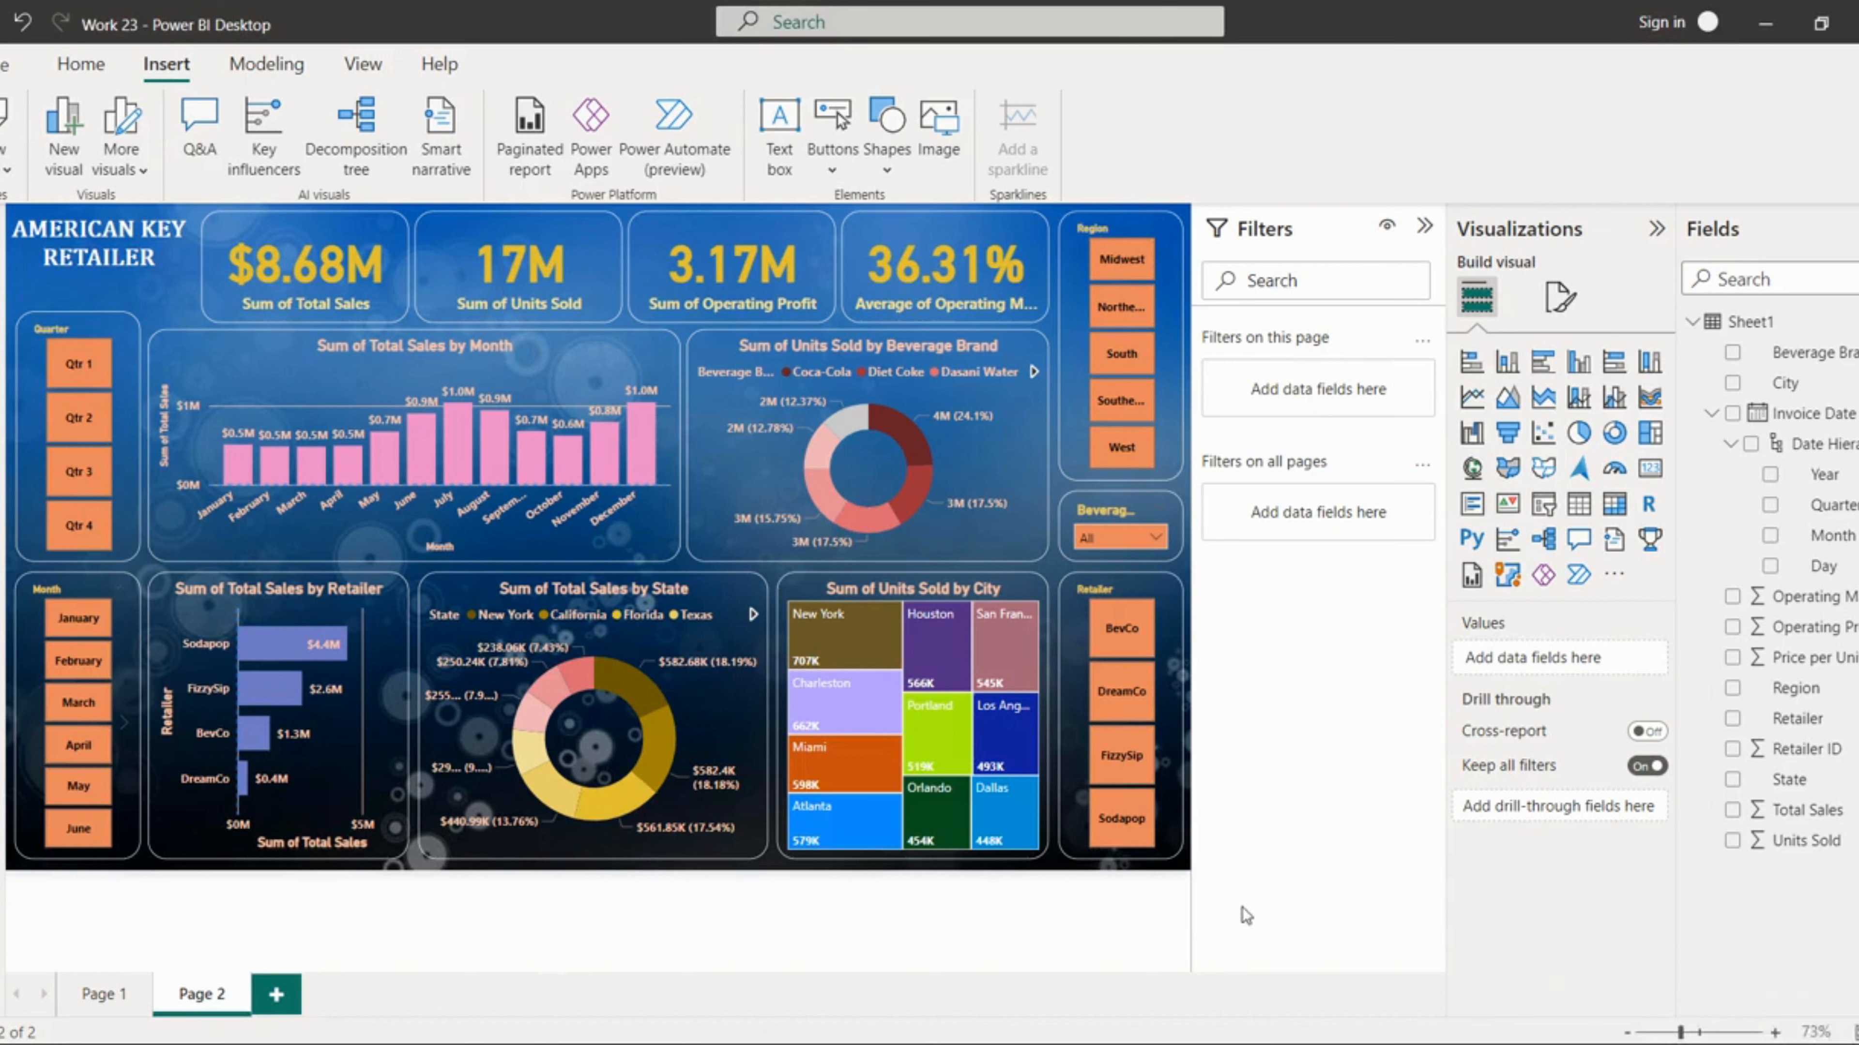
Step: Add a new report page and set its canvas type to Tooltip
click(289, 1000)
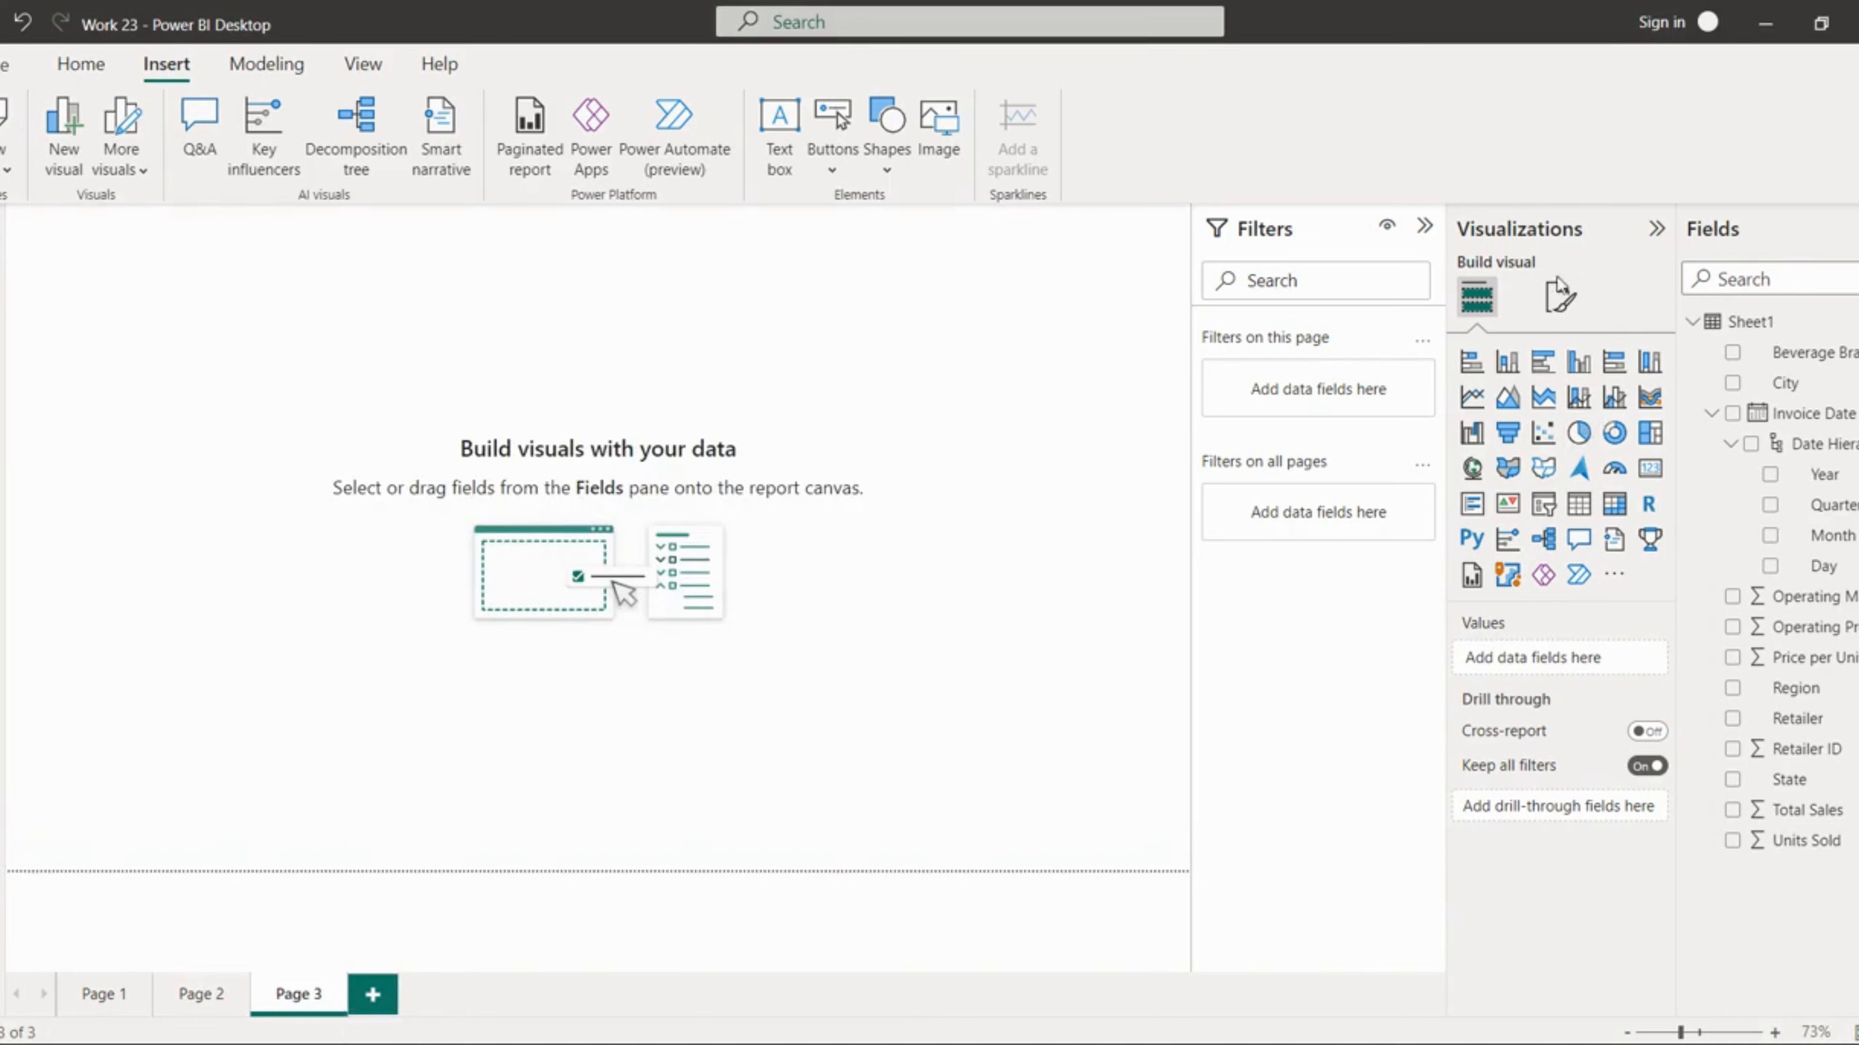
click(1559, 293)
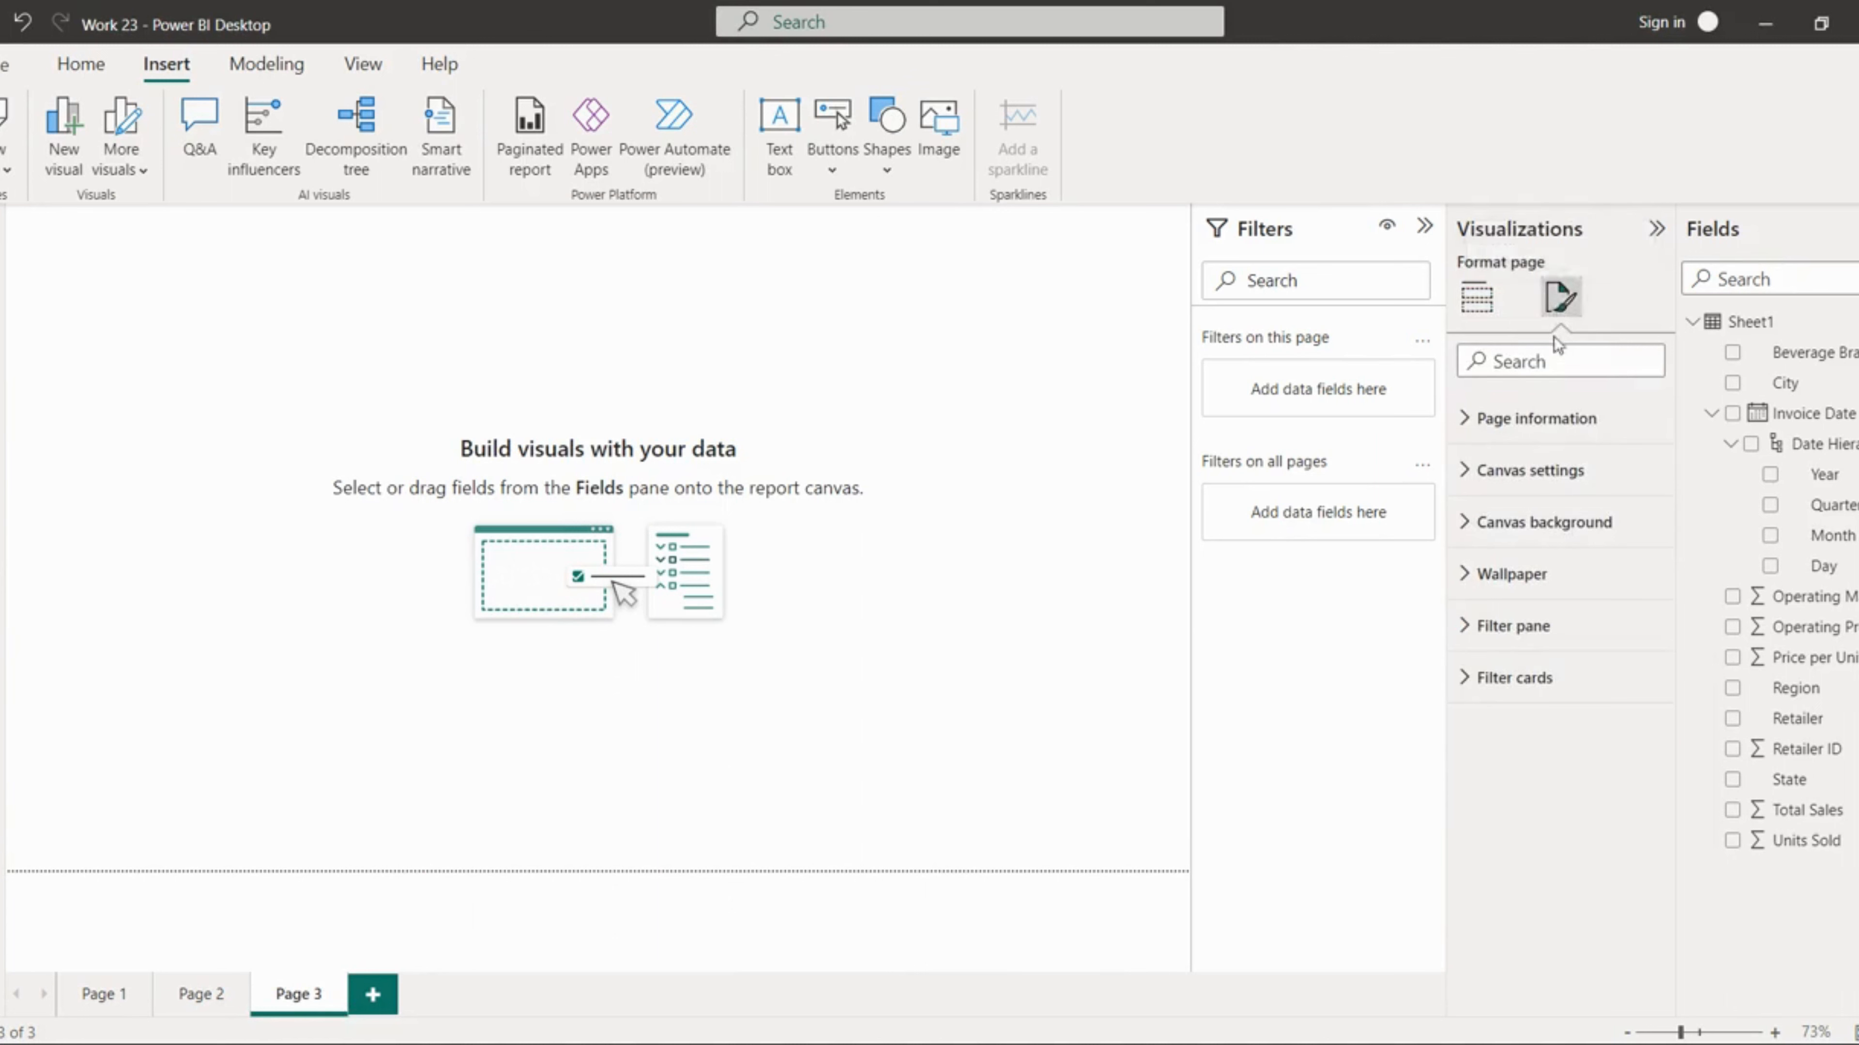
click(1541, 418)
click(1543, 421)
click(1555, 473)
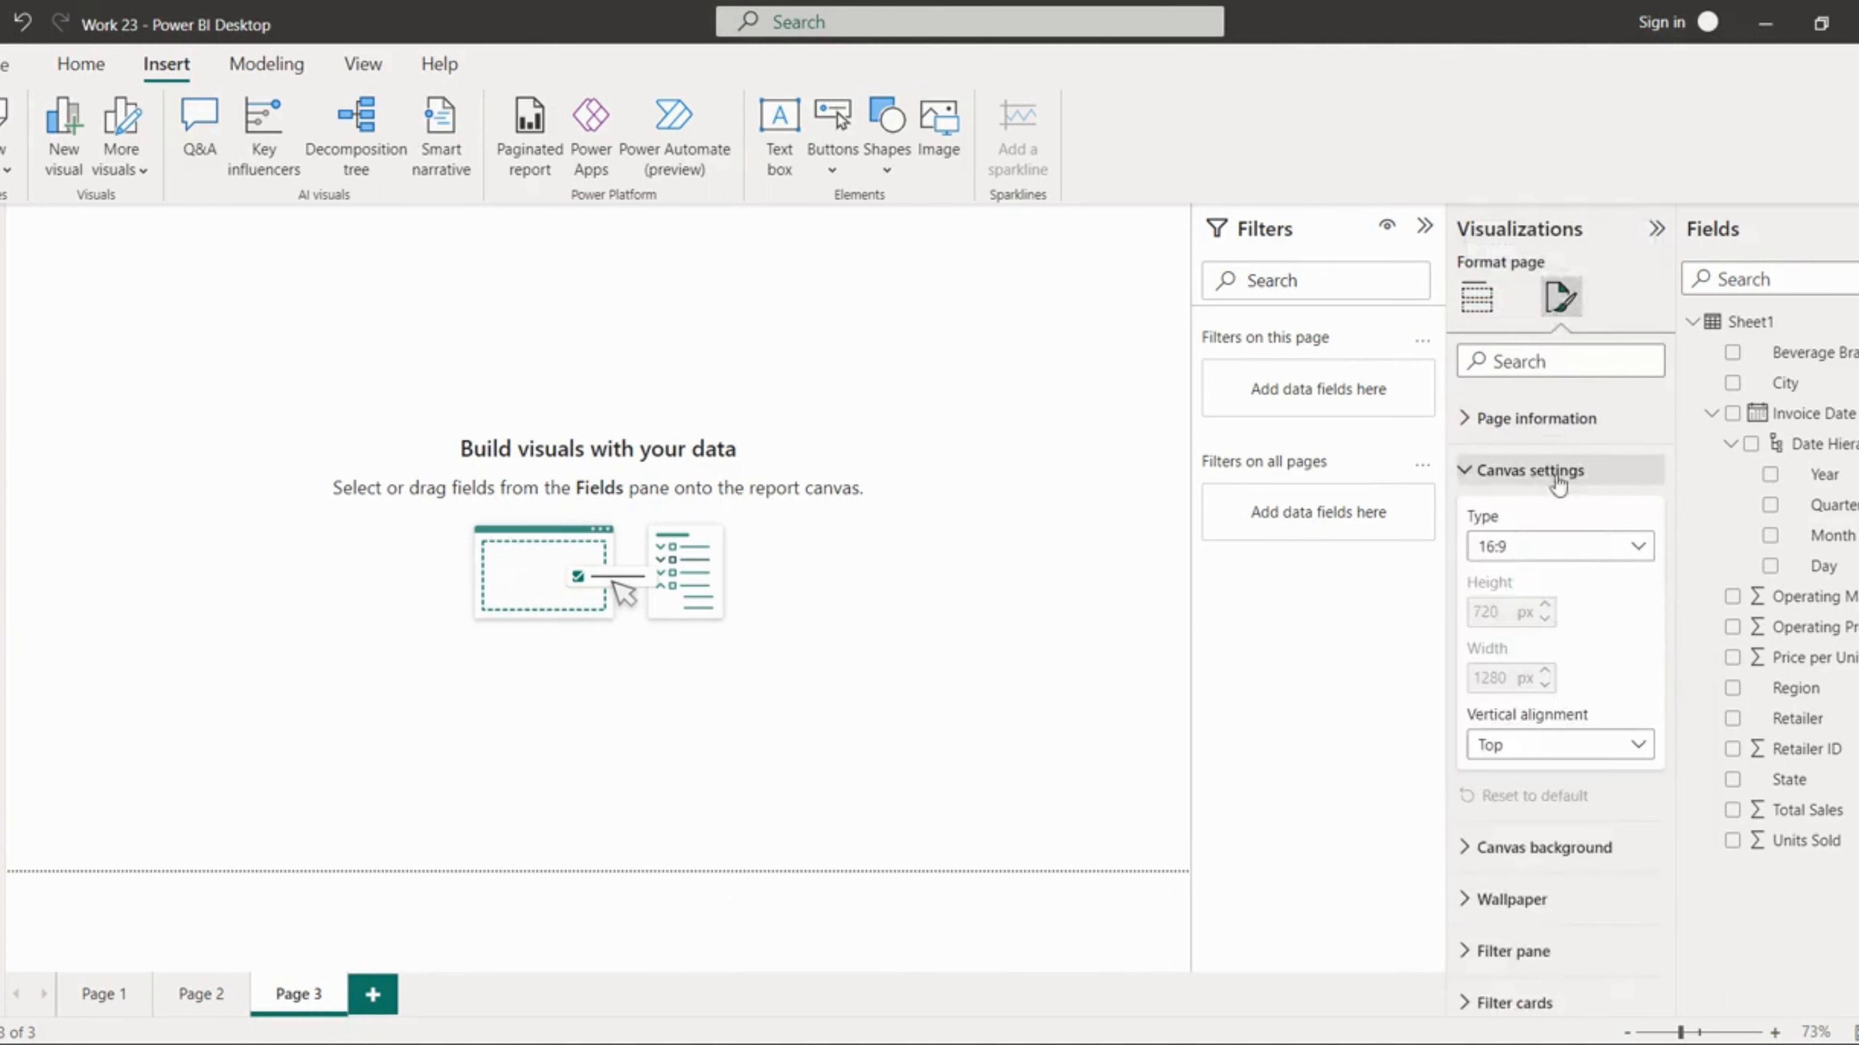
click(1557, 546)
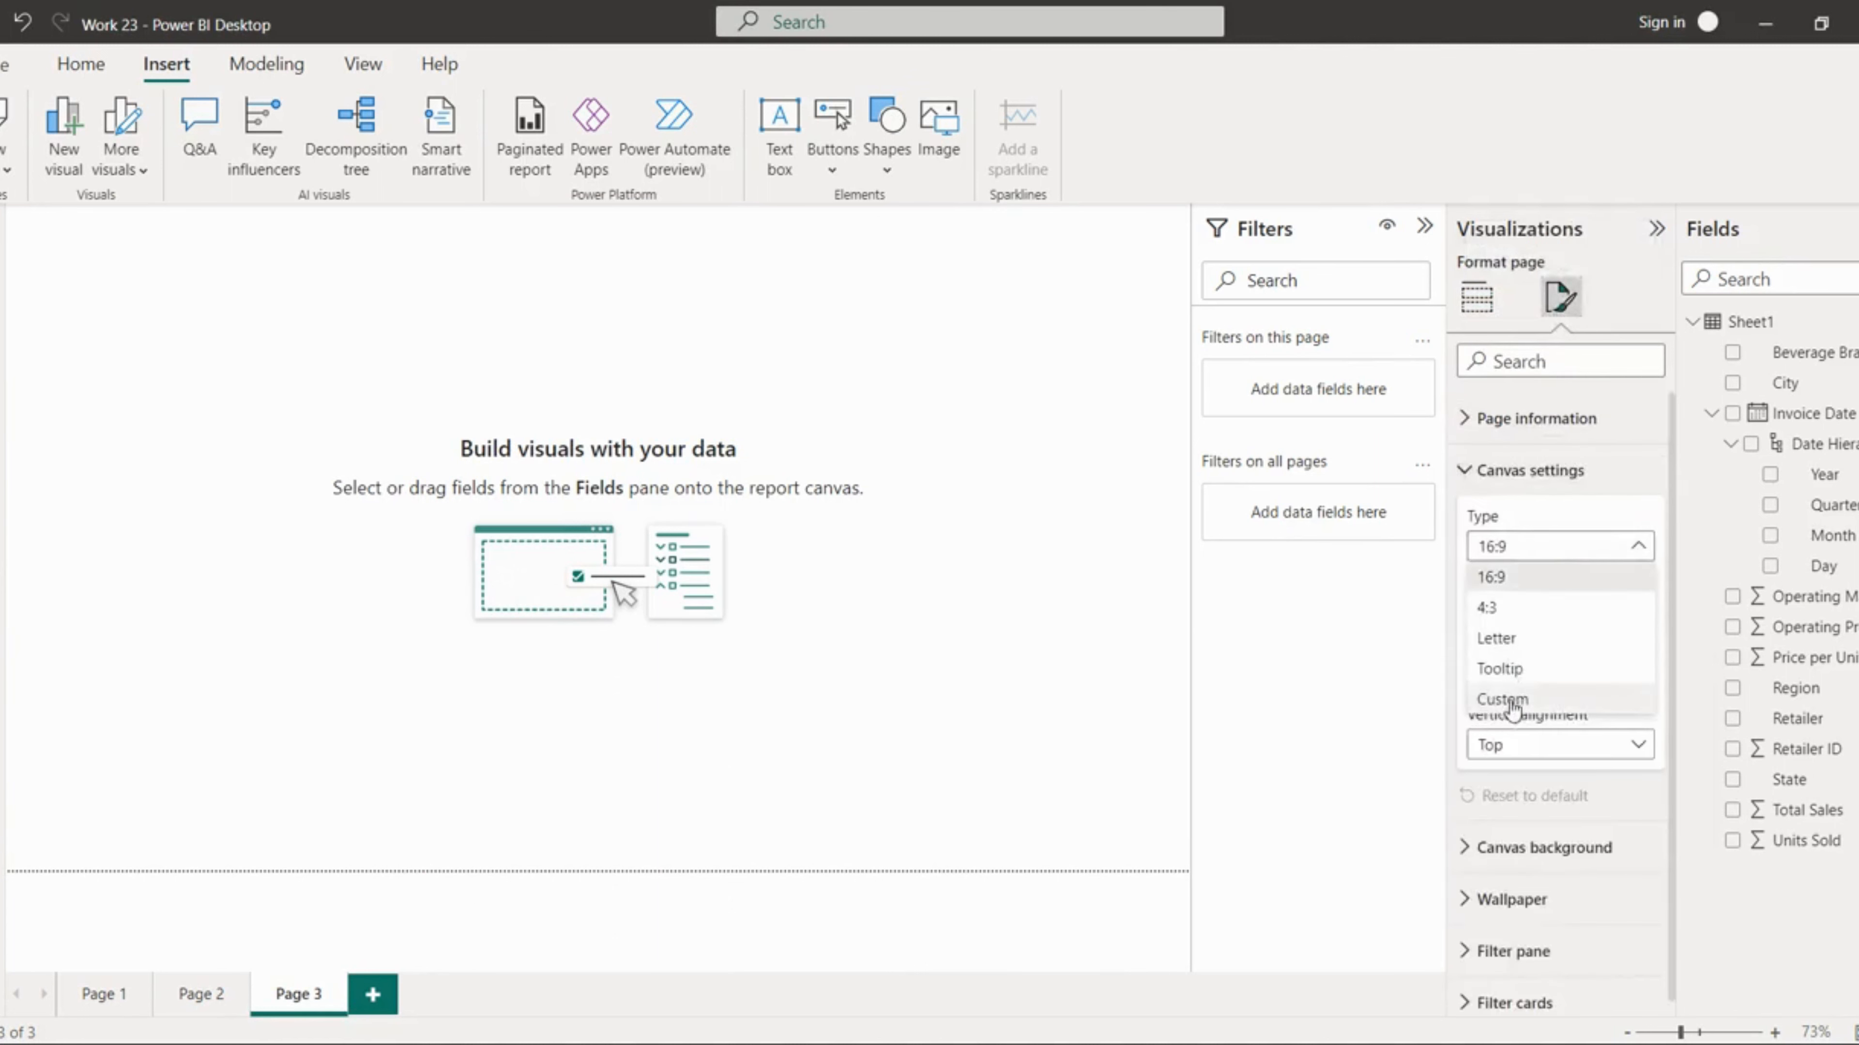
click(1512, 703)
click(1537, 553)
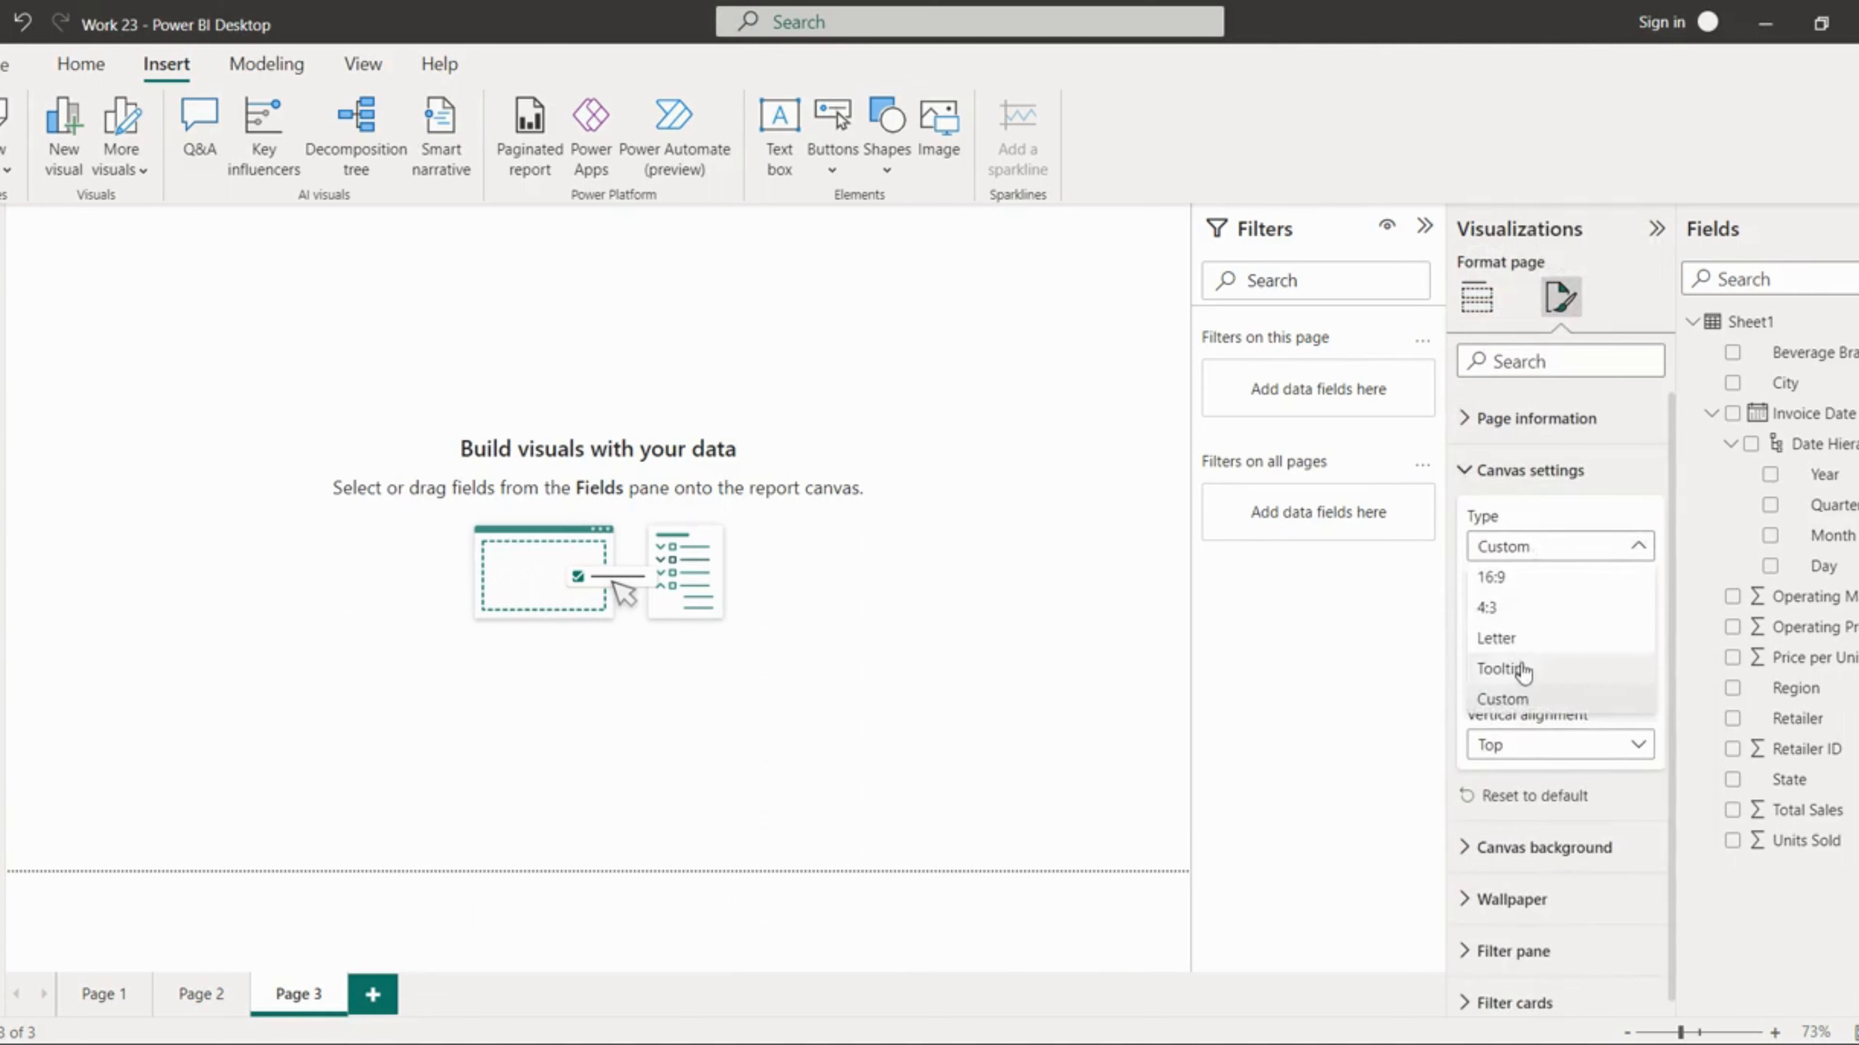
click(1522, 671)
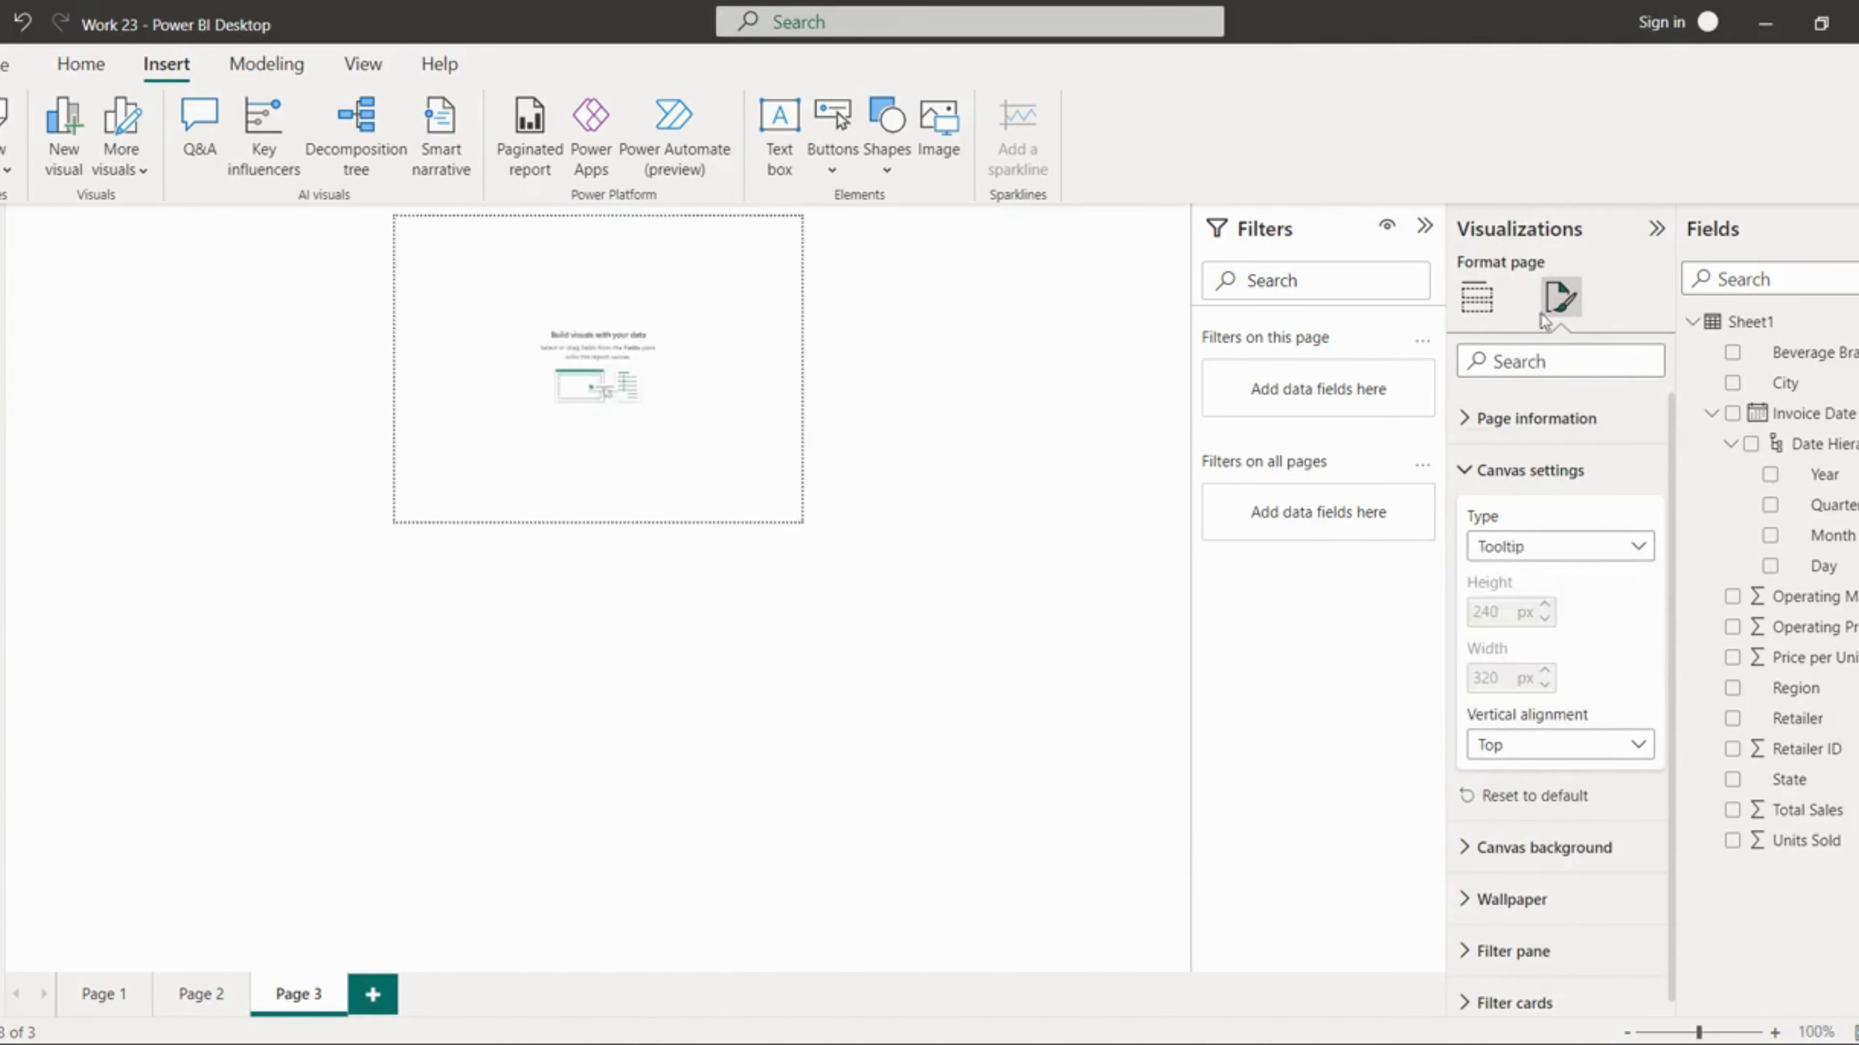
Step: Insert a pie chart and enlarge it to fill the tooltip page
click(1477, 297)
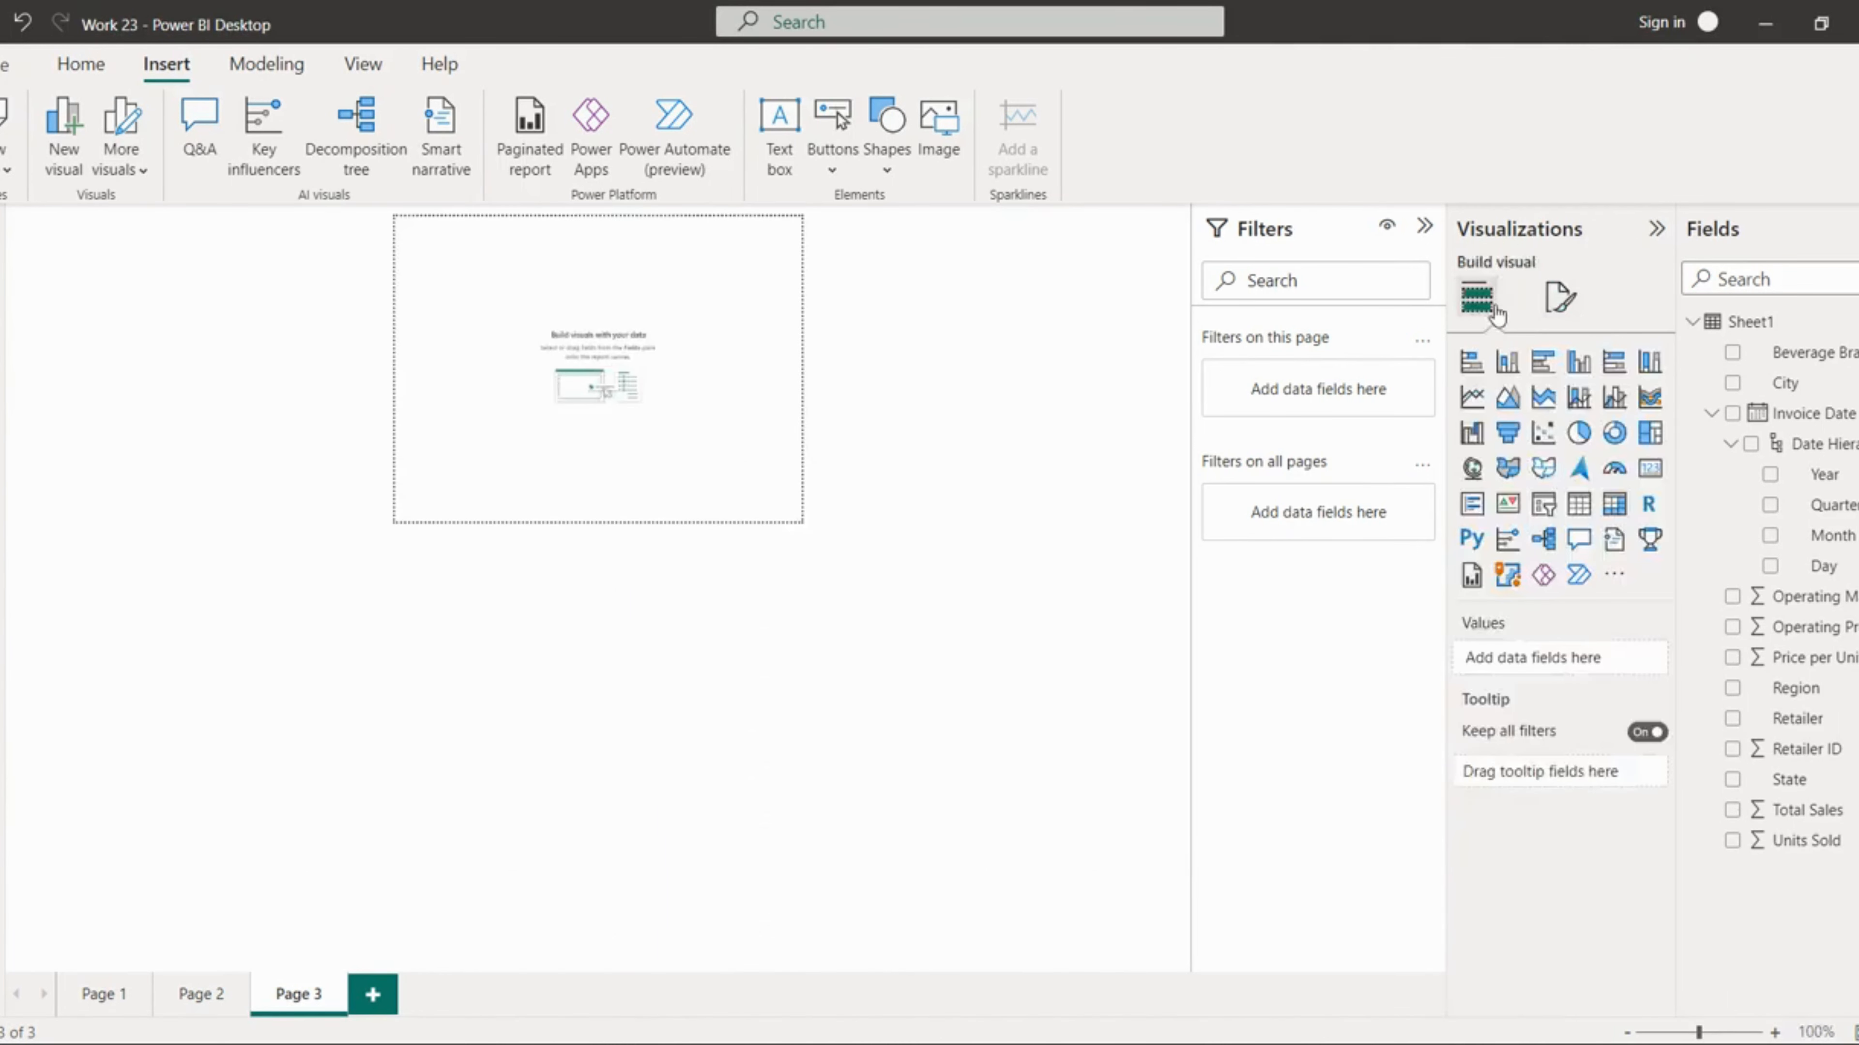
click(1581, 433)
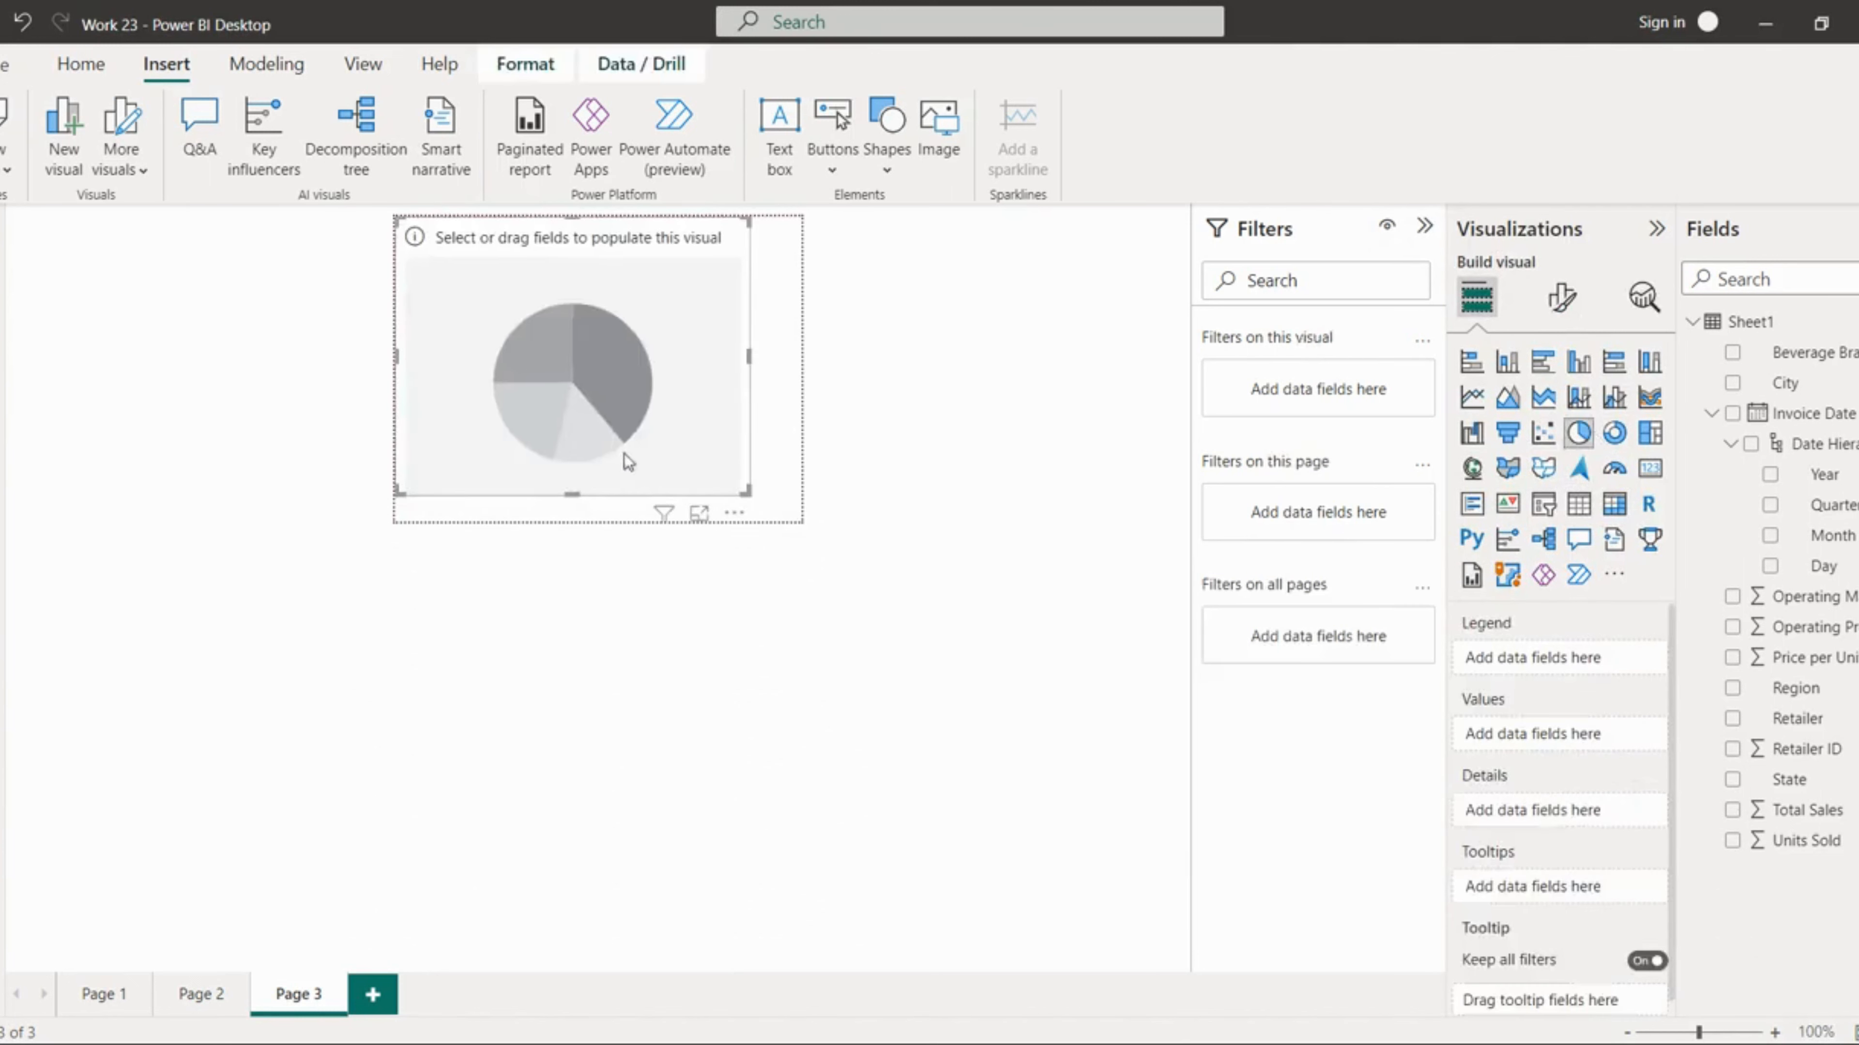
drag(746, 490, 828, 519)
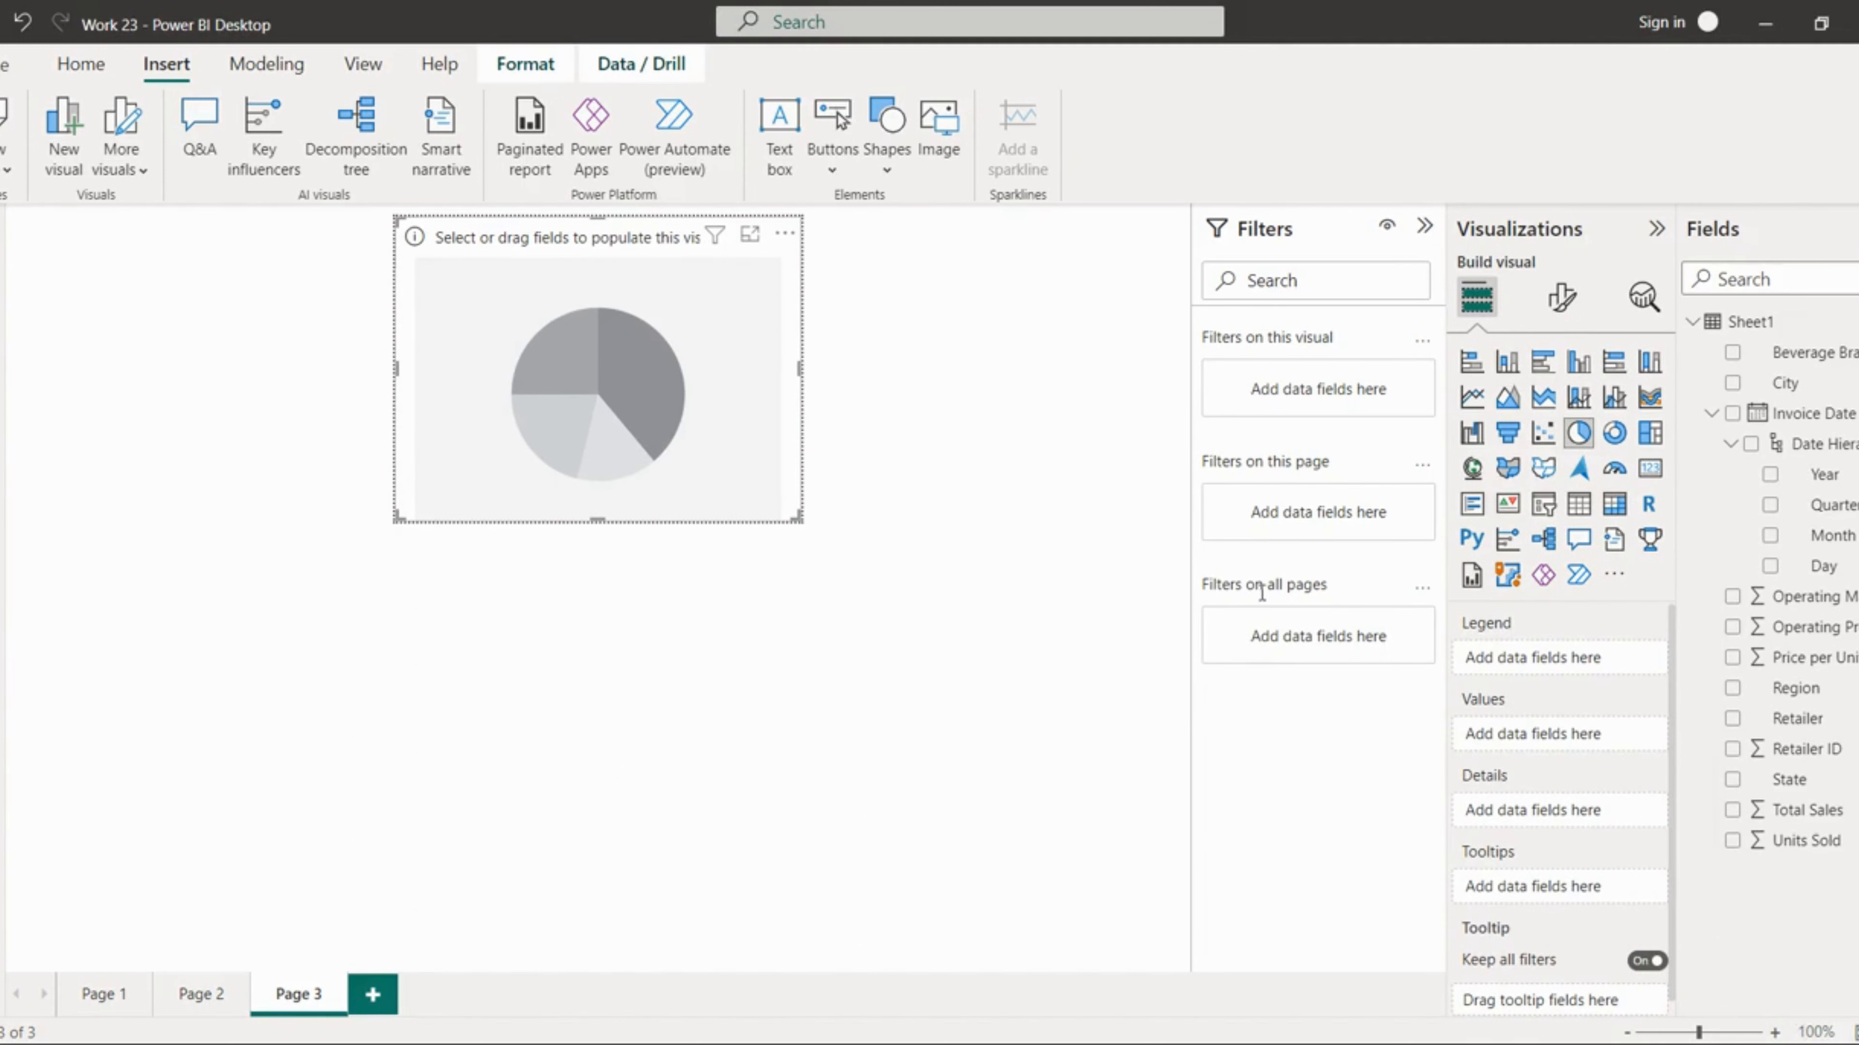
Step: Add Operating Profit as the pie chart's values and Beverage Brand as its legend
click(1816, 811)
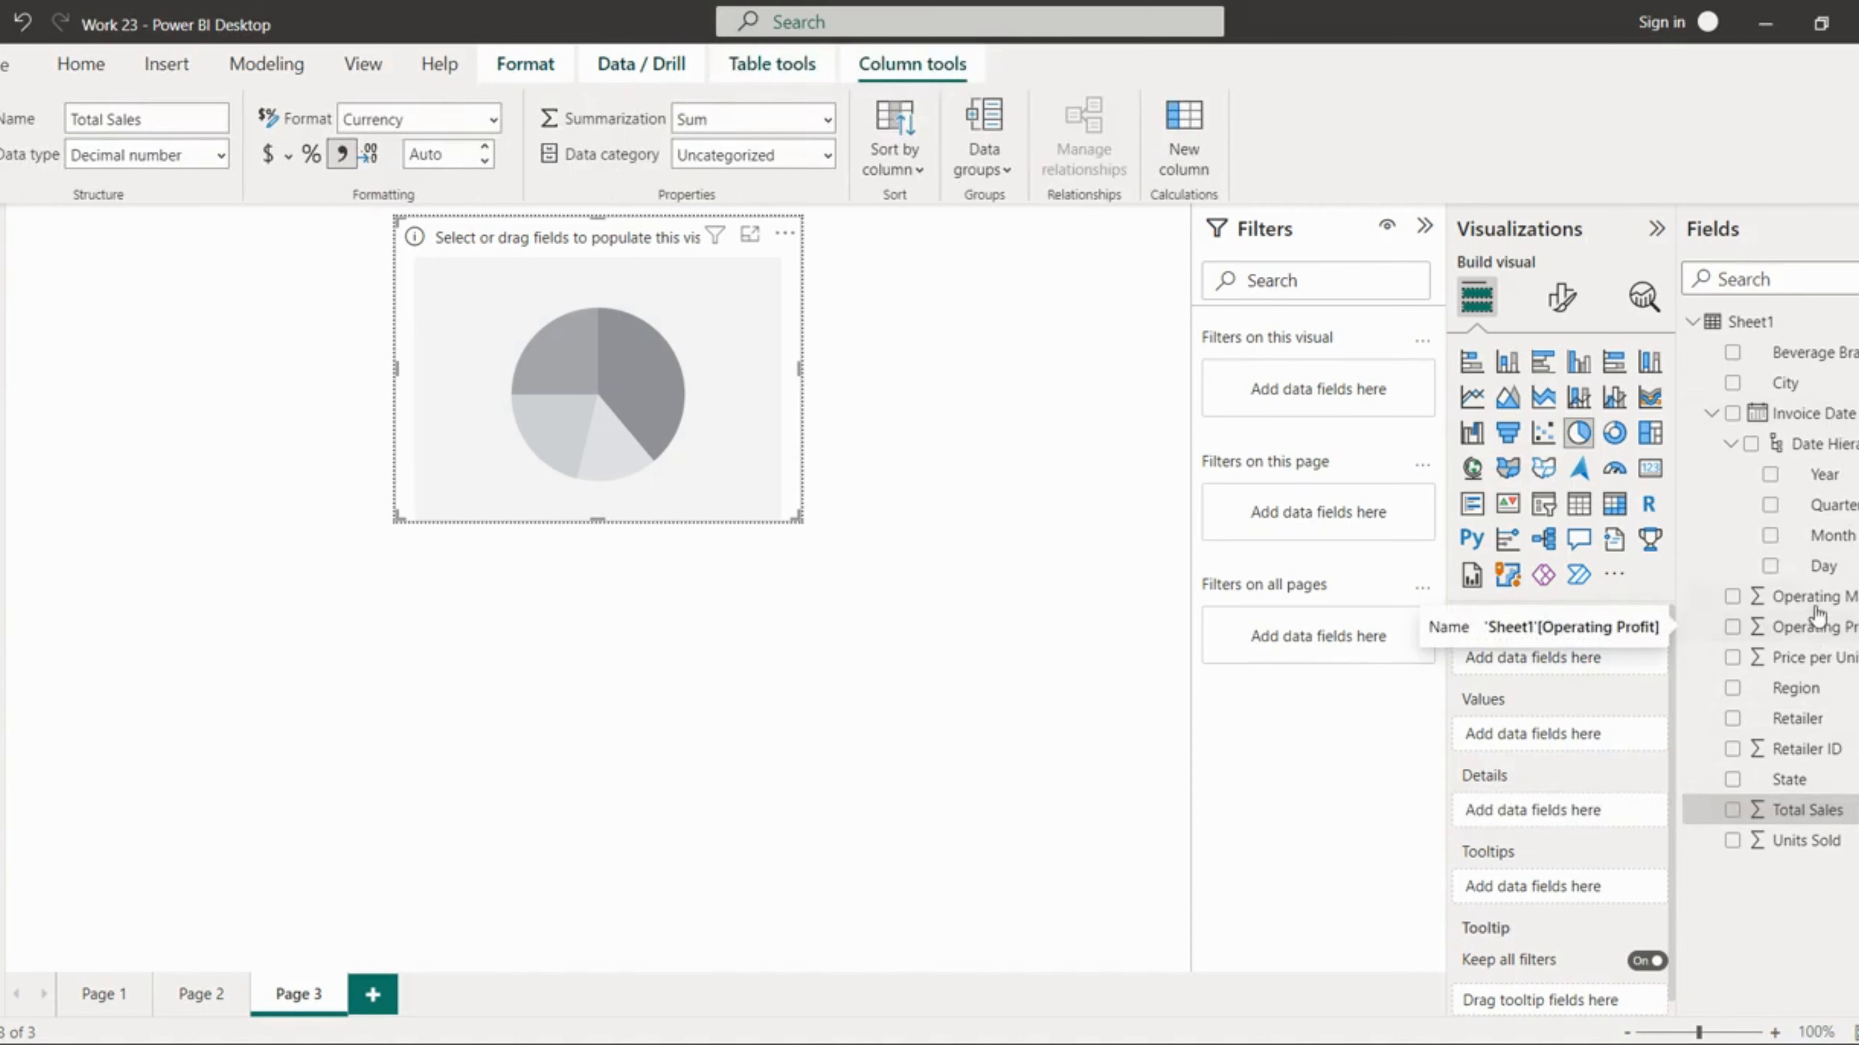
drag(1817, 627, 1589, 723)
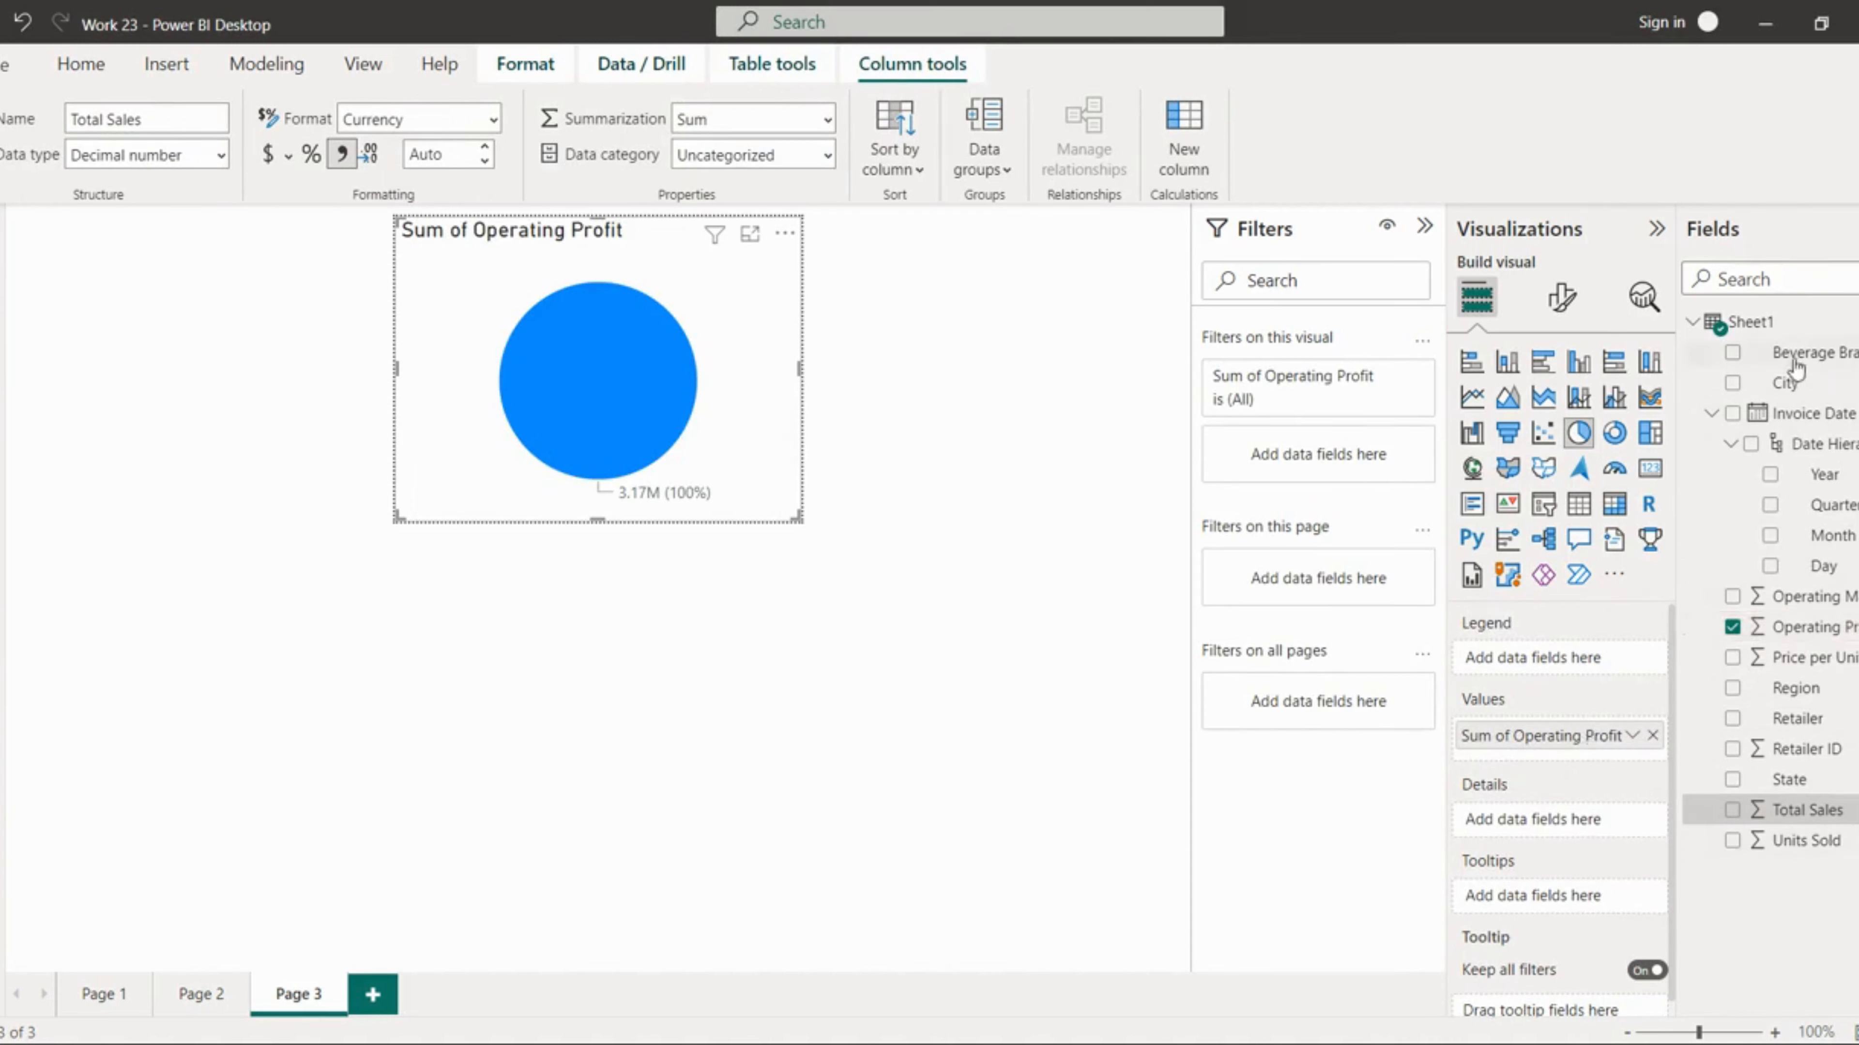
drag(1794, 359, 1610, 666)
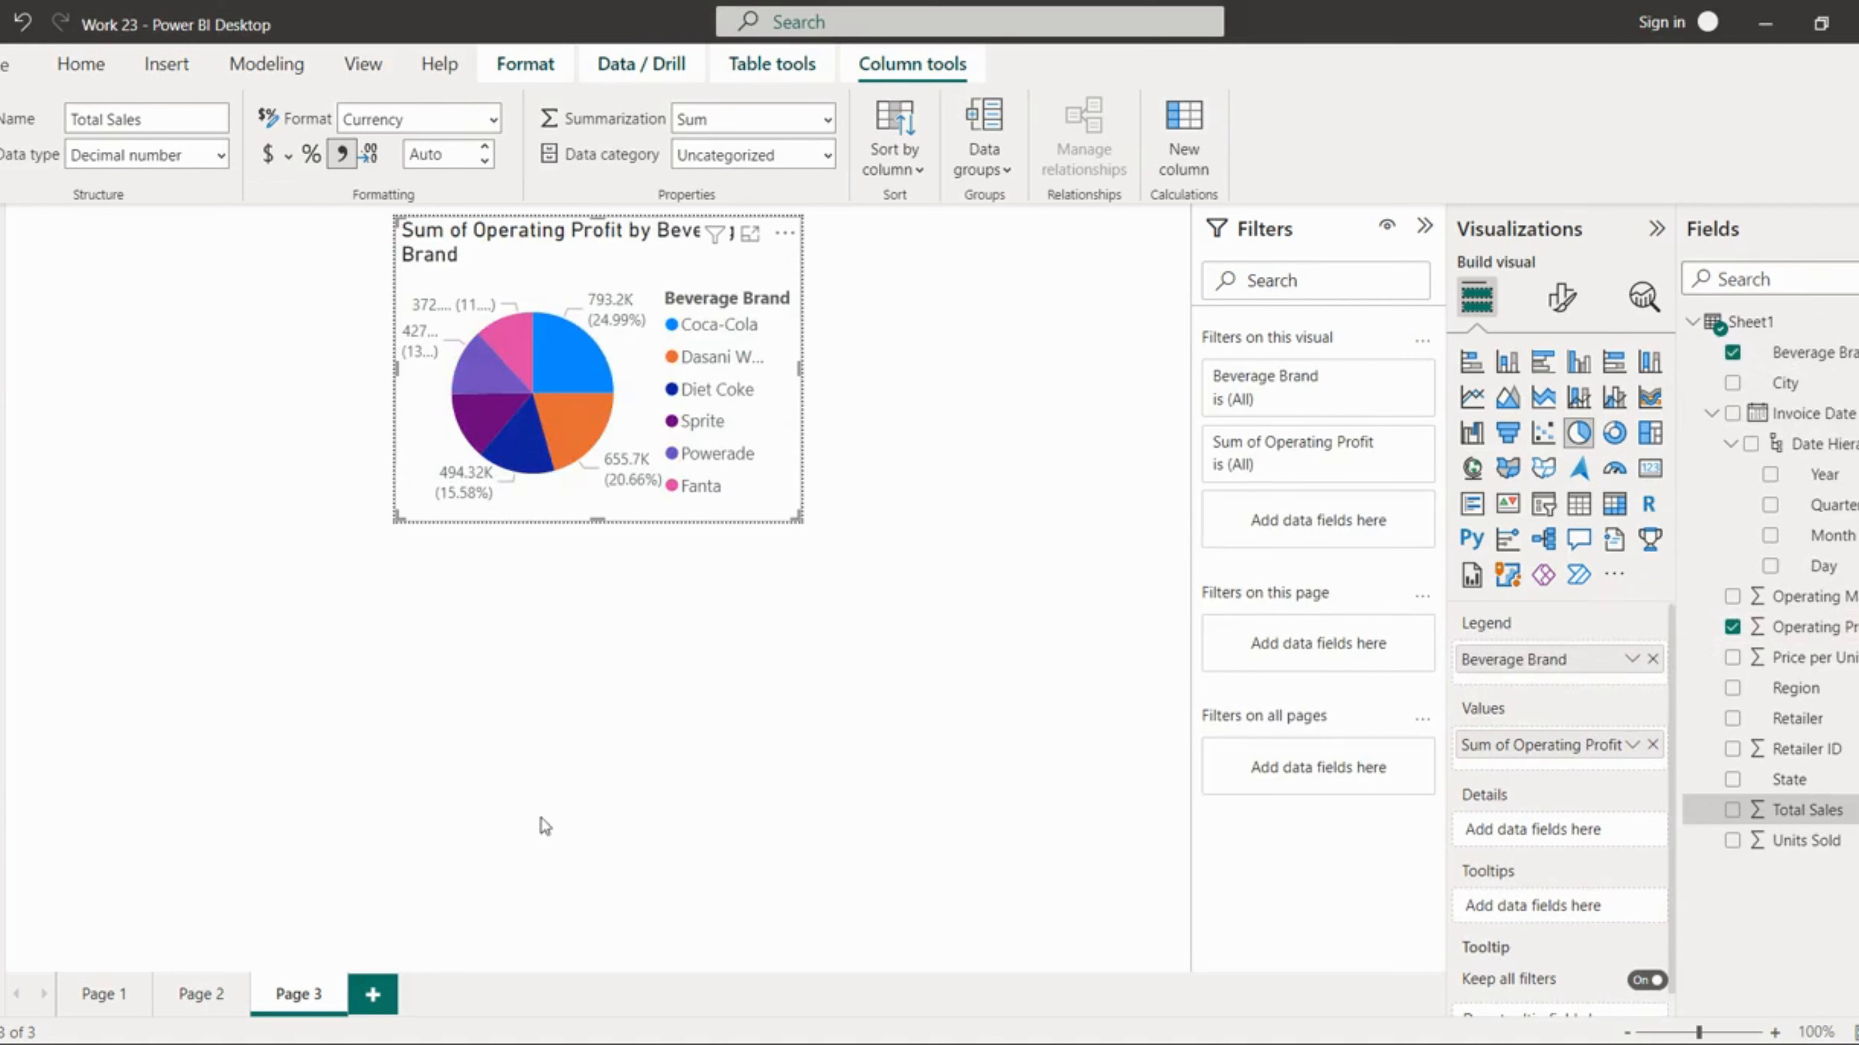
Step: Copy the formatting of Page 2's Sum of Total Sales by State chart onto the new pie chart with Format Painter
click(215, 1002)
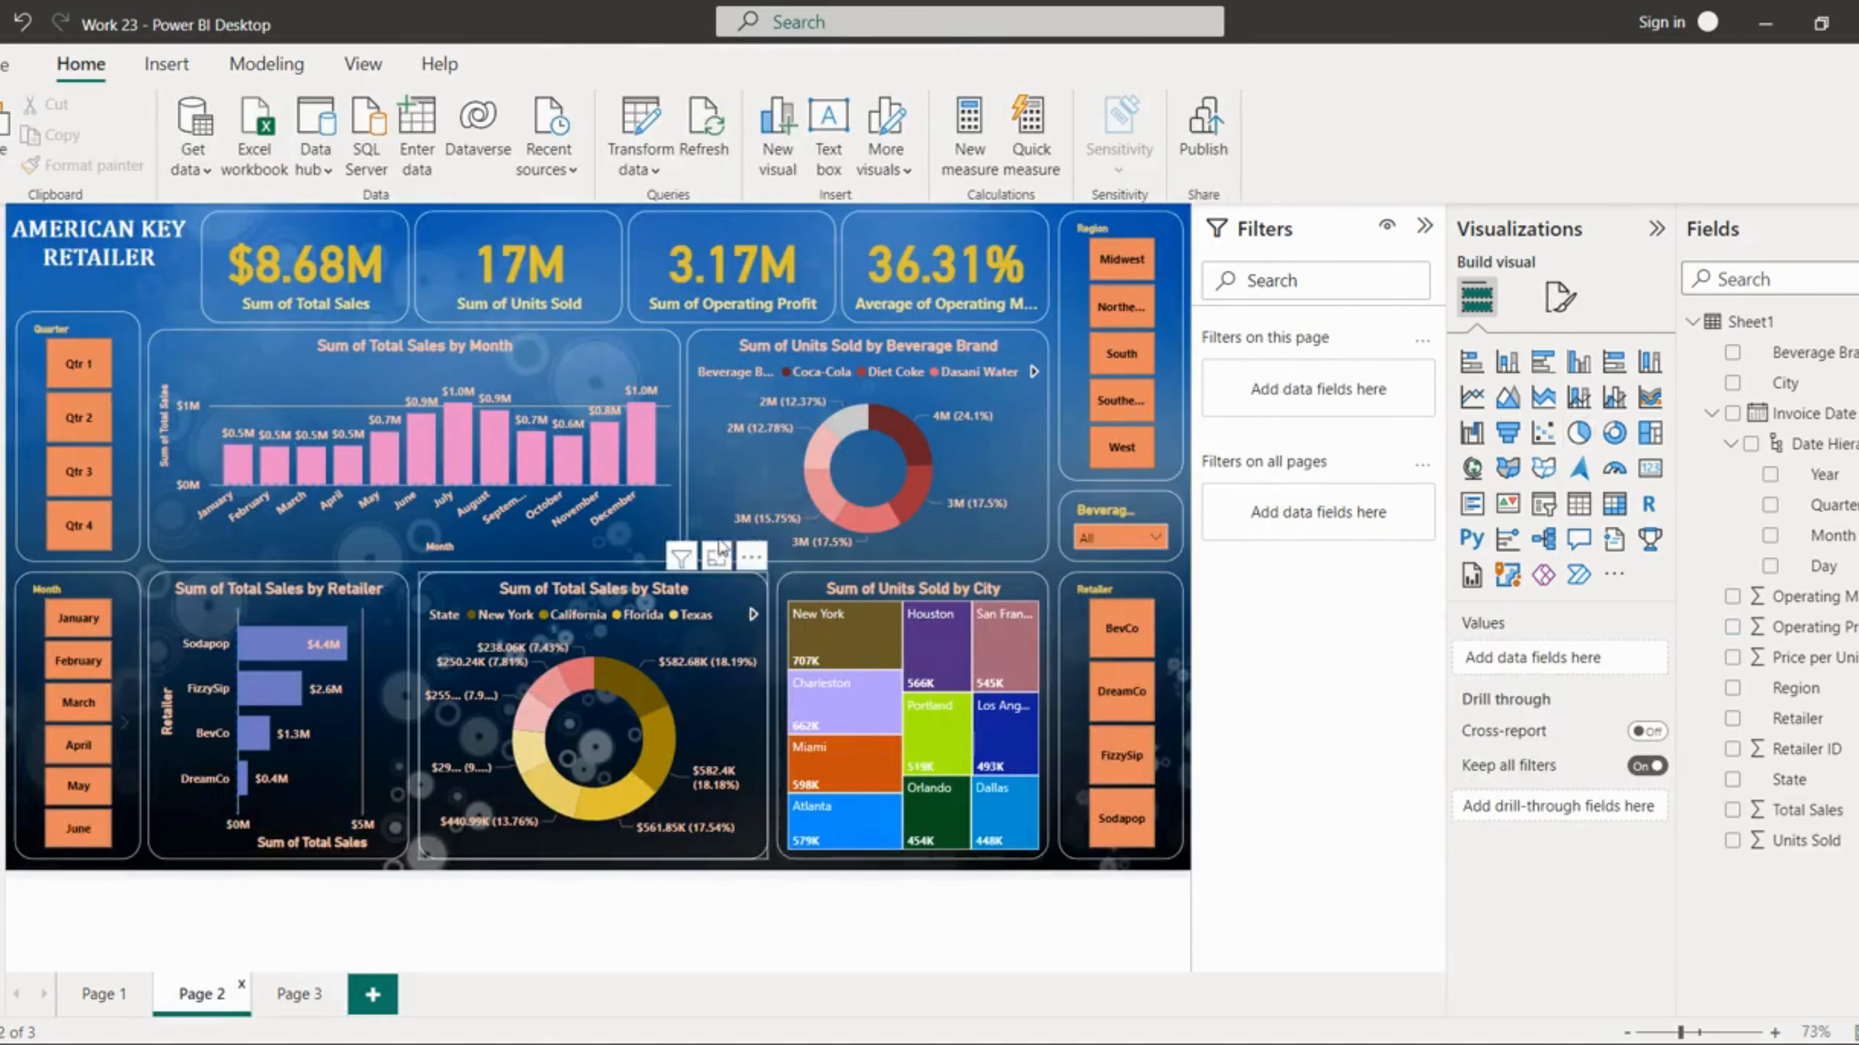
click(698, 725)
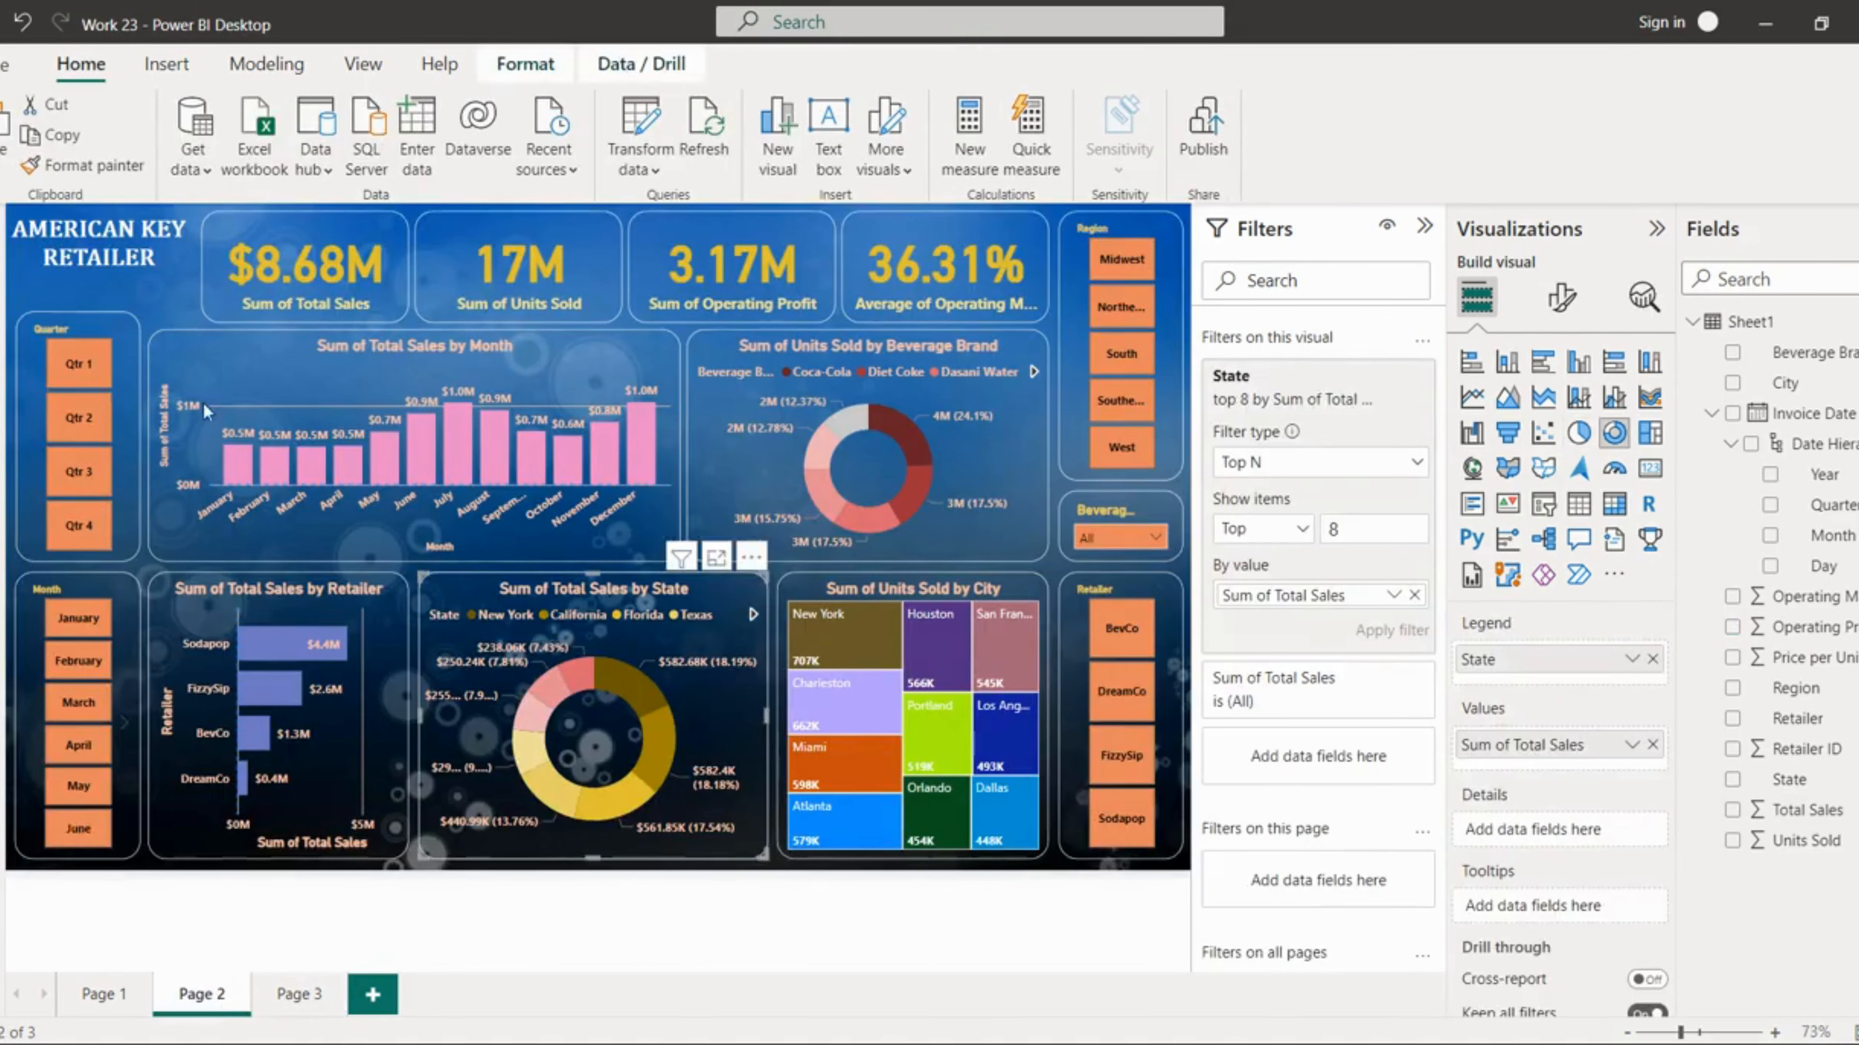
click(82, 166)
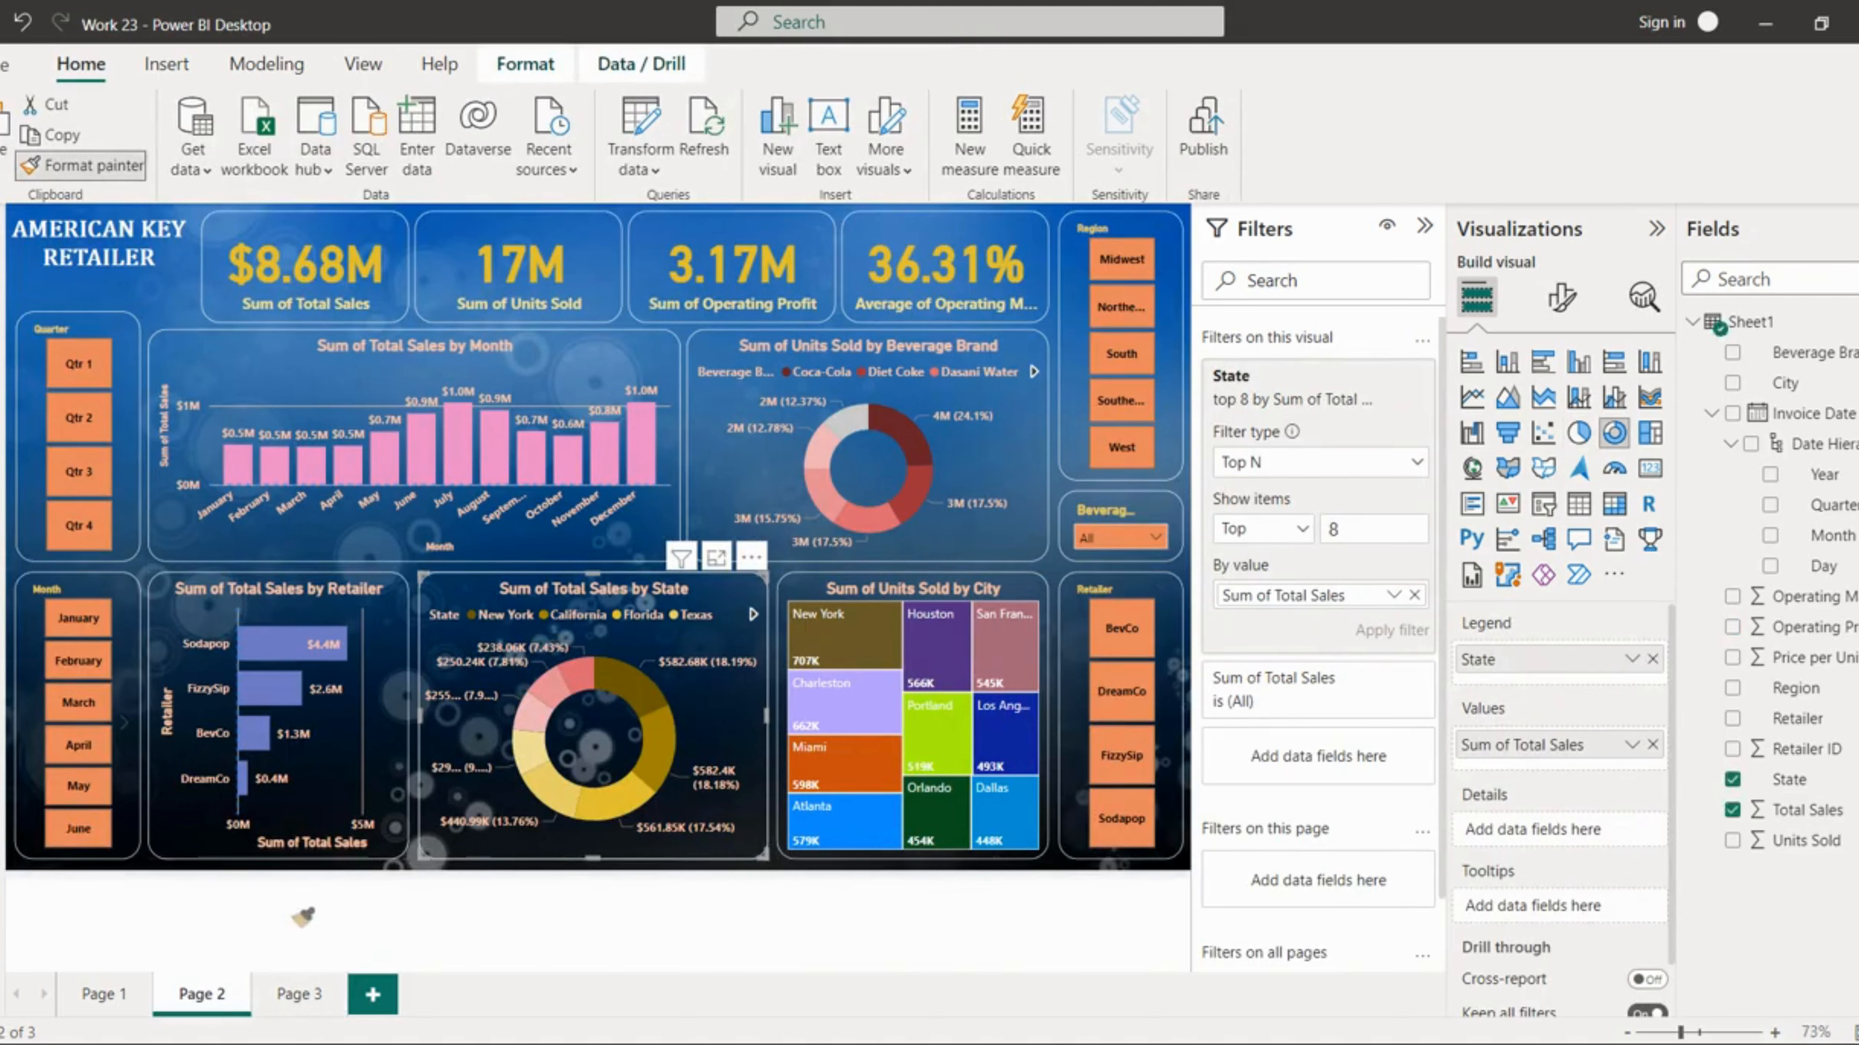
click(299, 993)
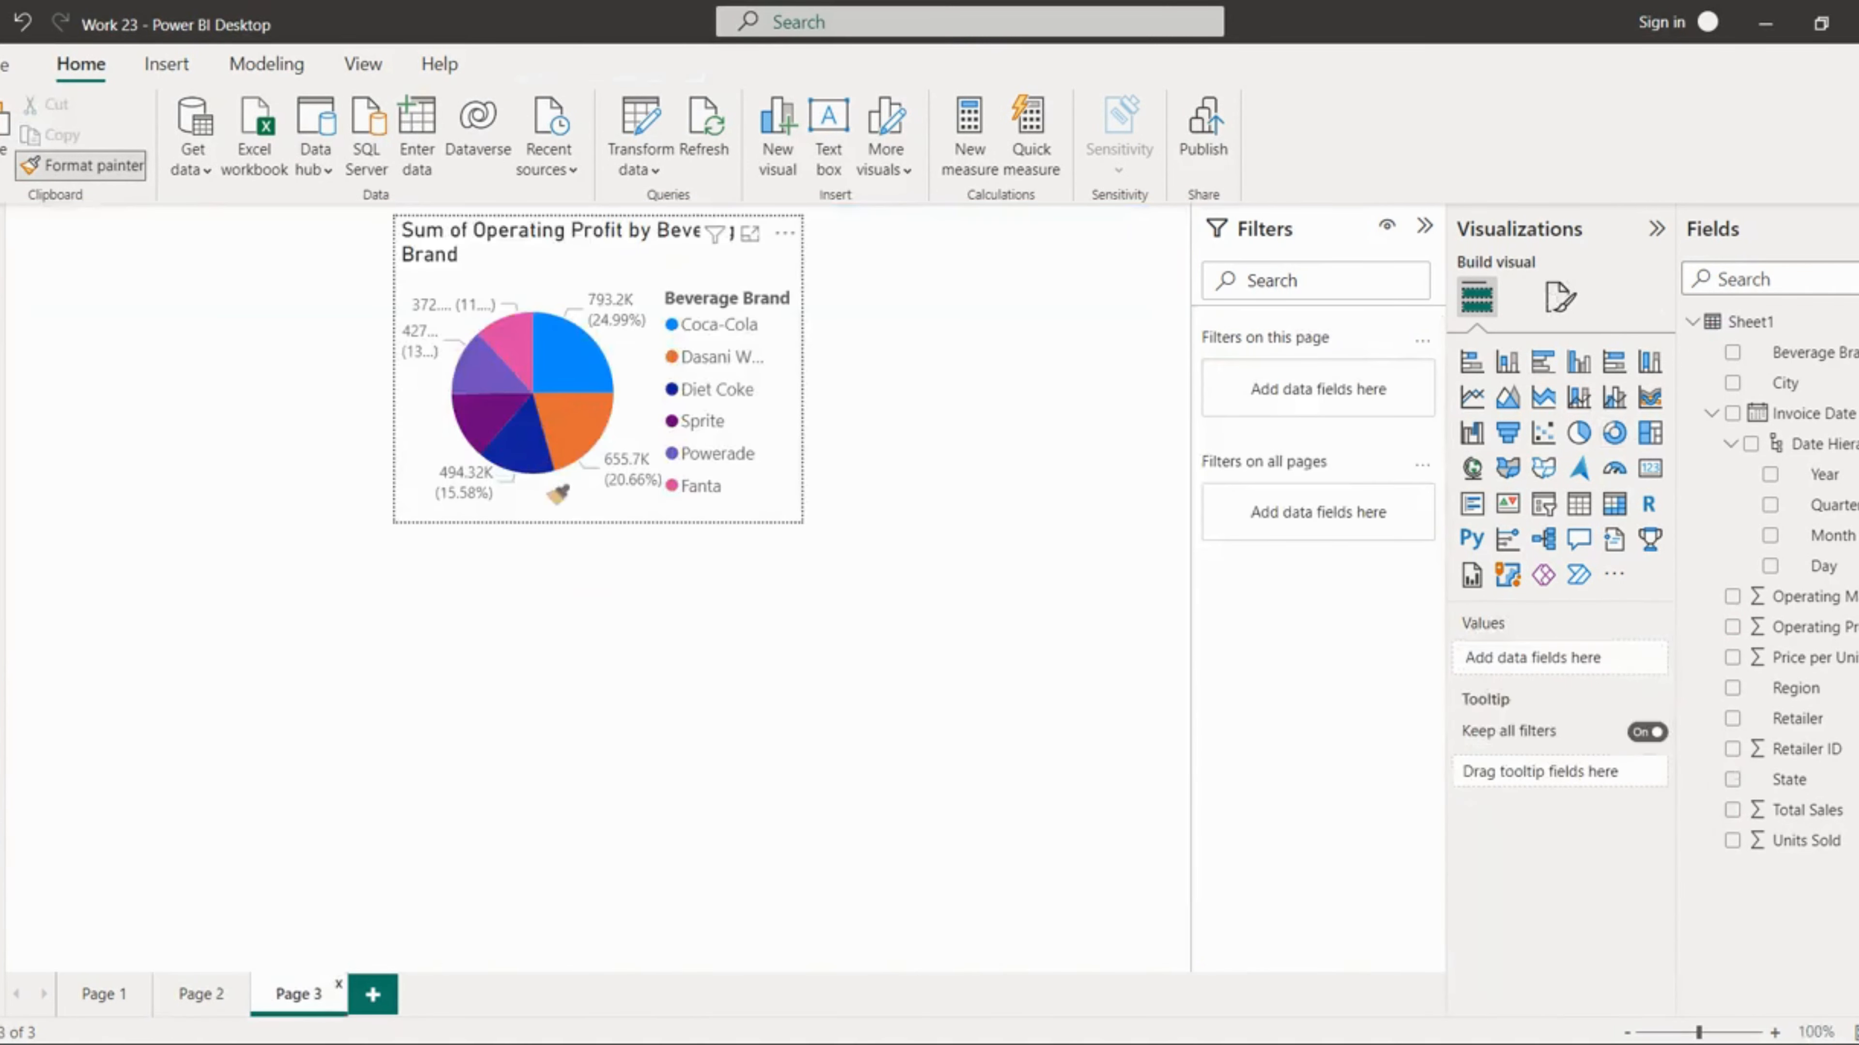
click(557, 496)
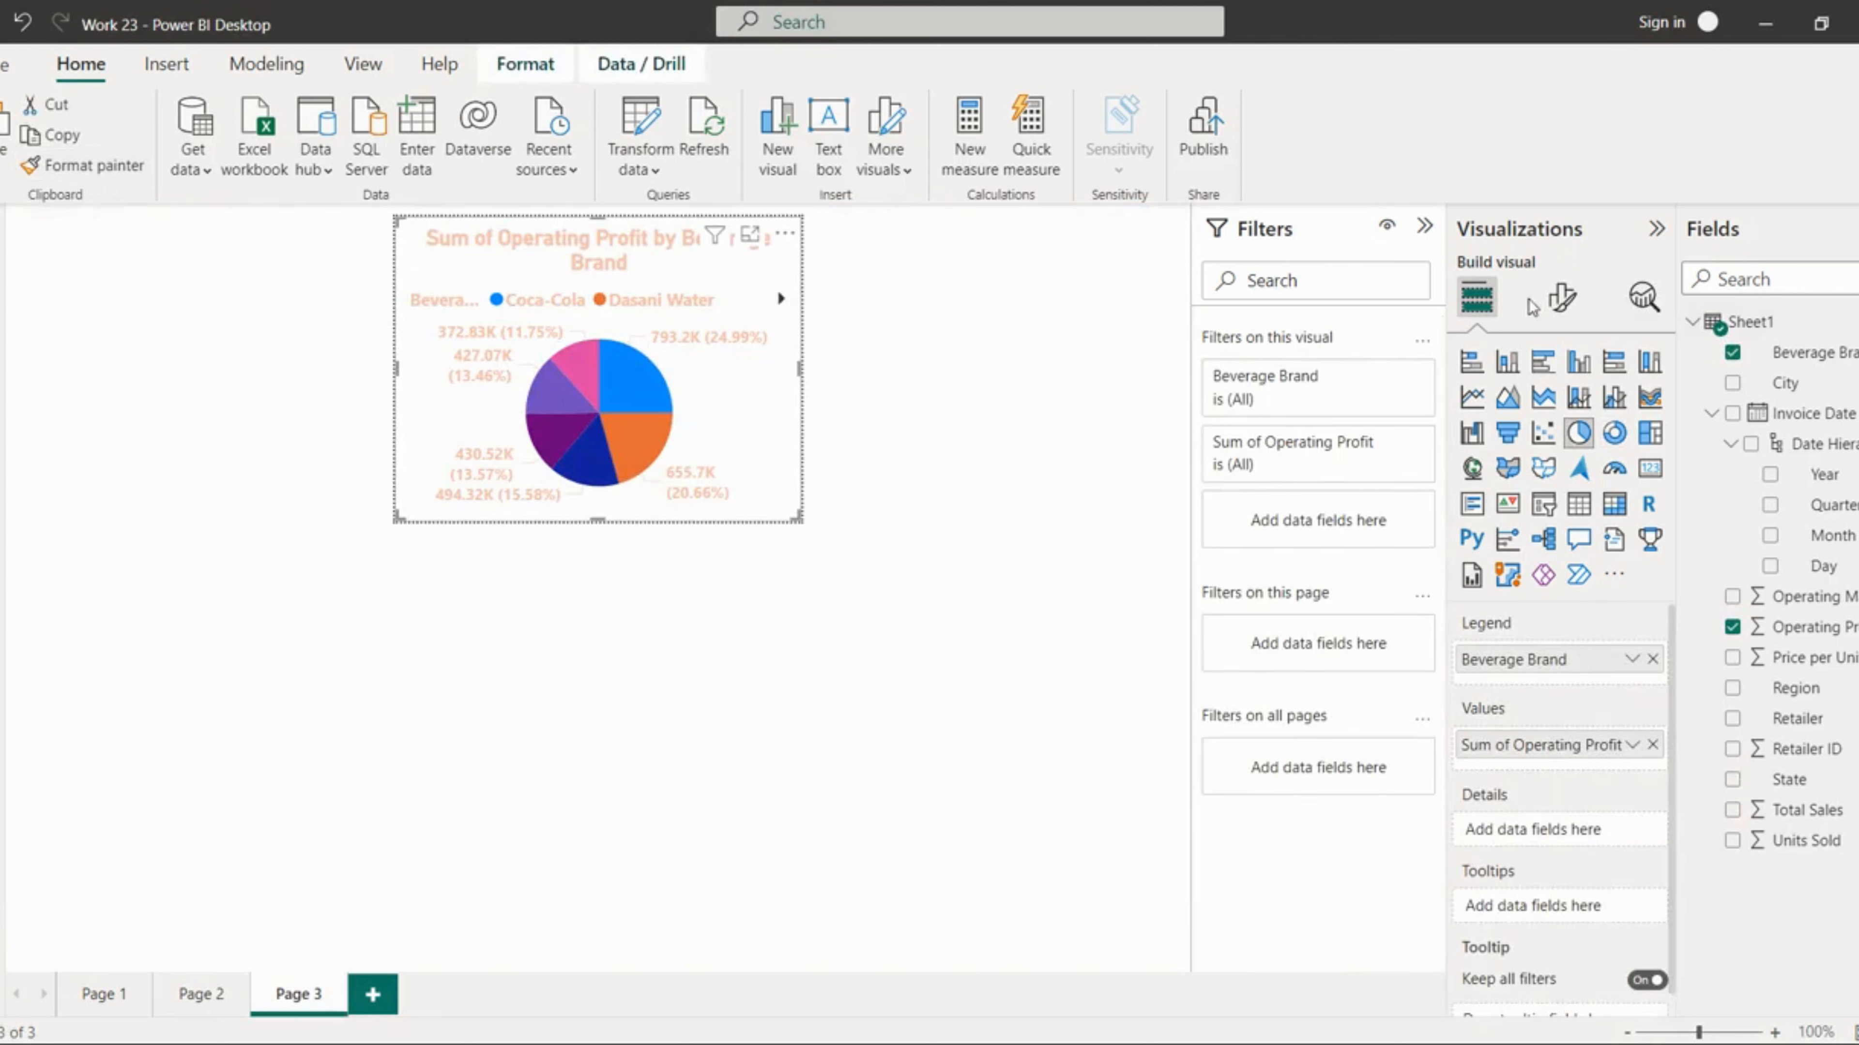
Step: Try to switch on the chart's background in its general effects settings
click(1562, 296)
click(1555, 410)
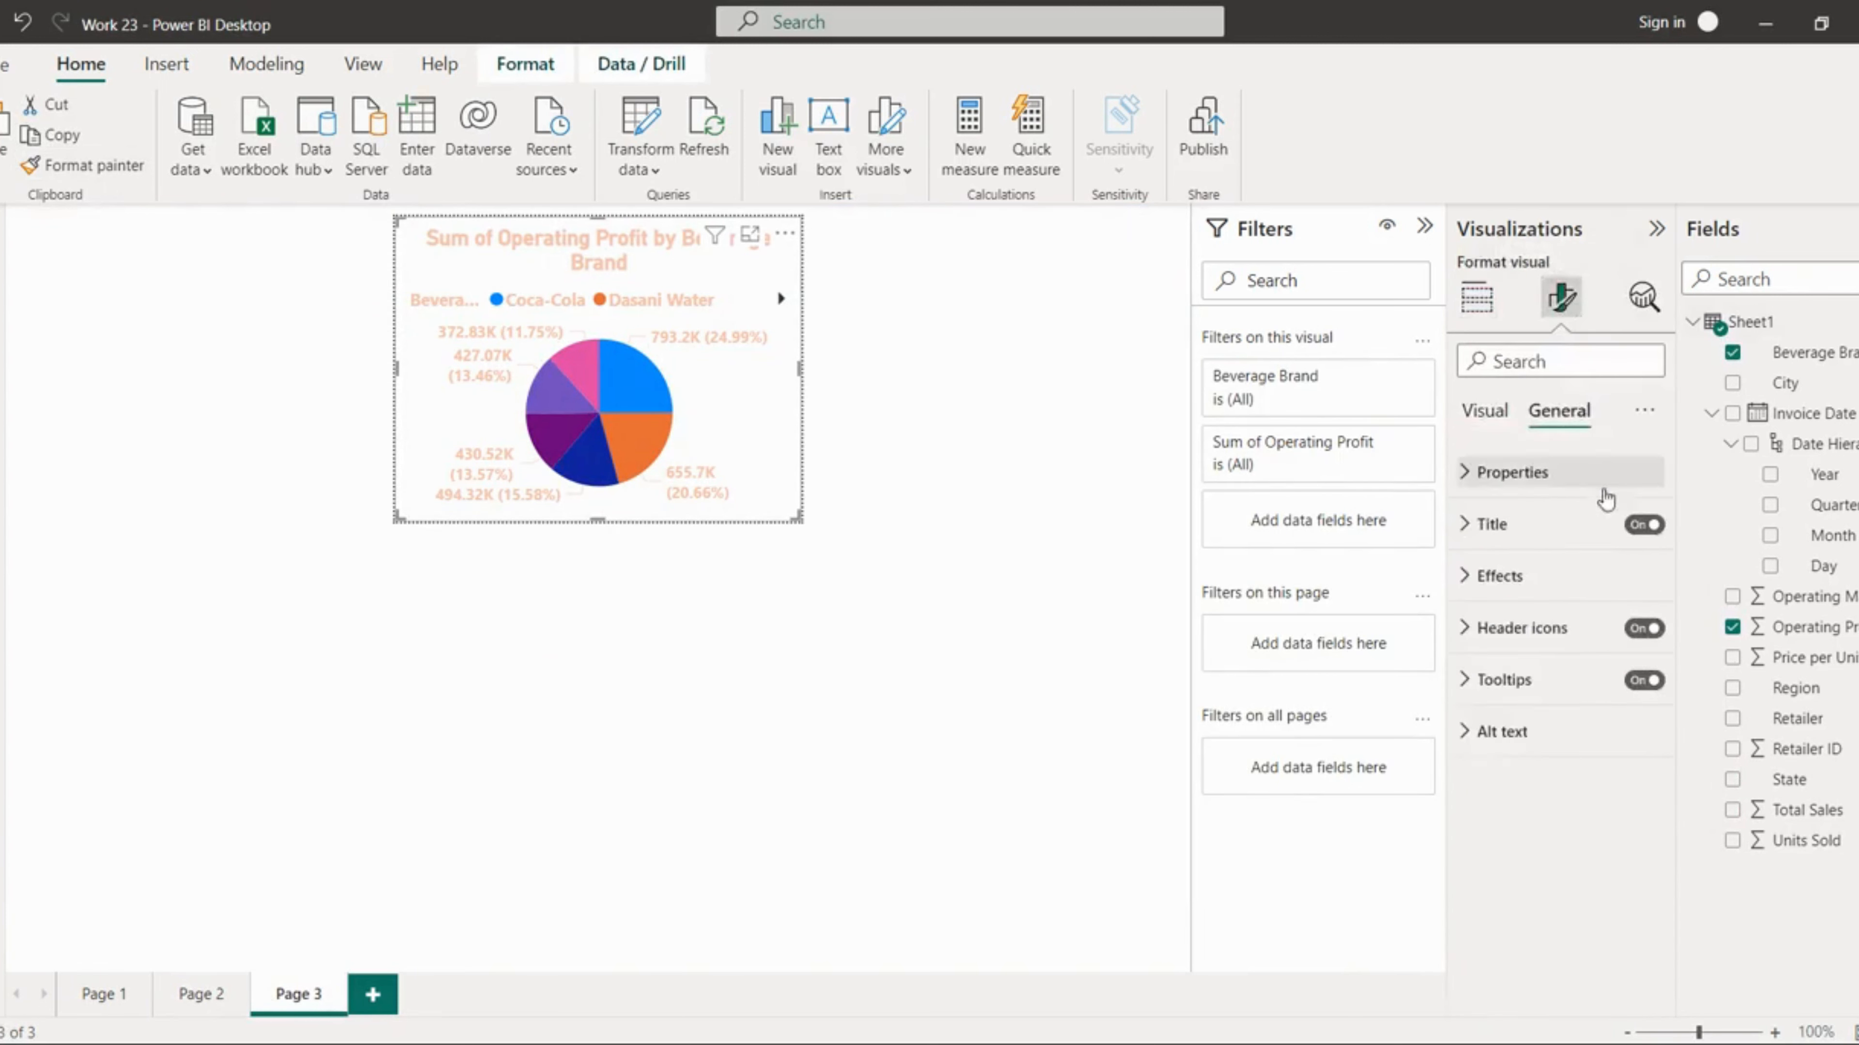
click(1540, 576)
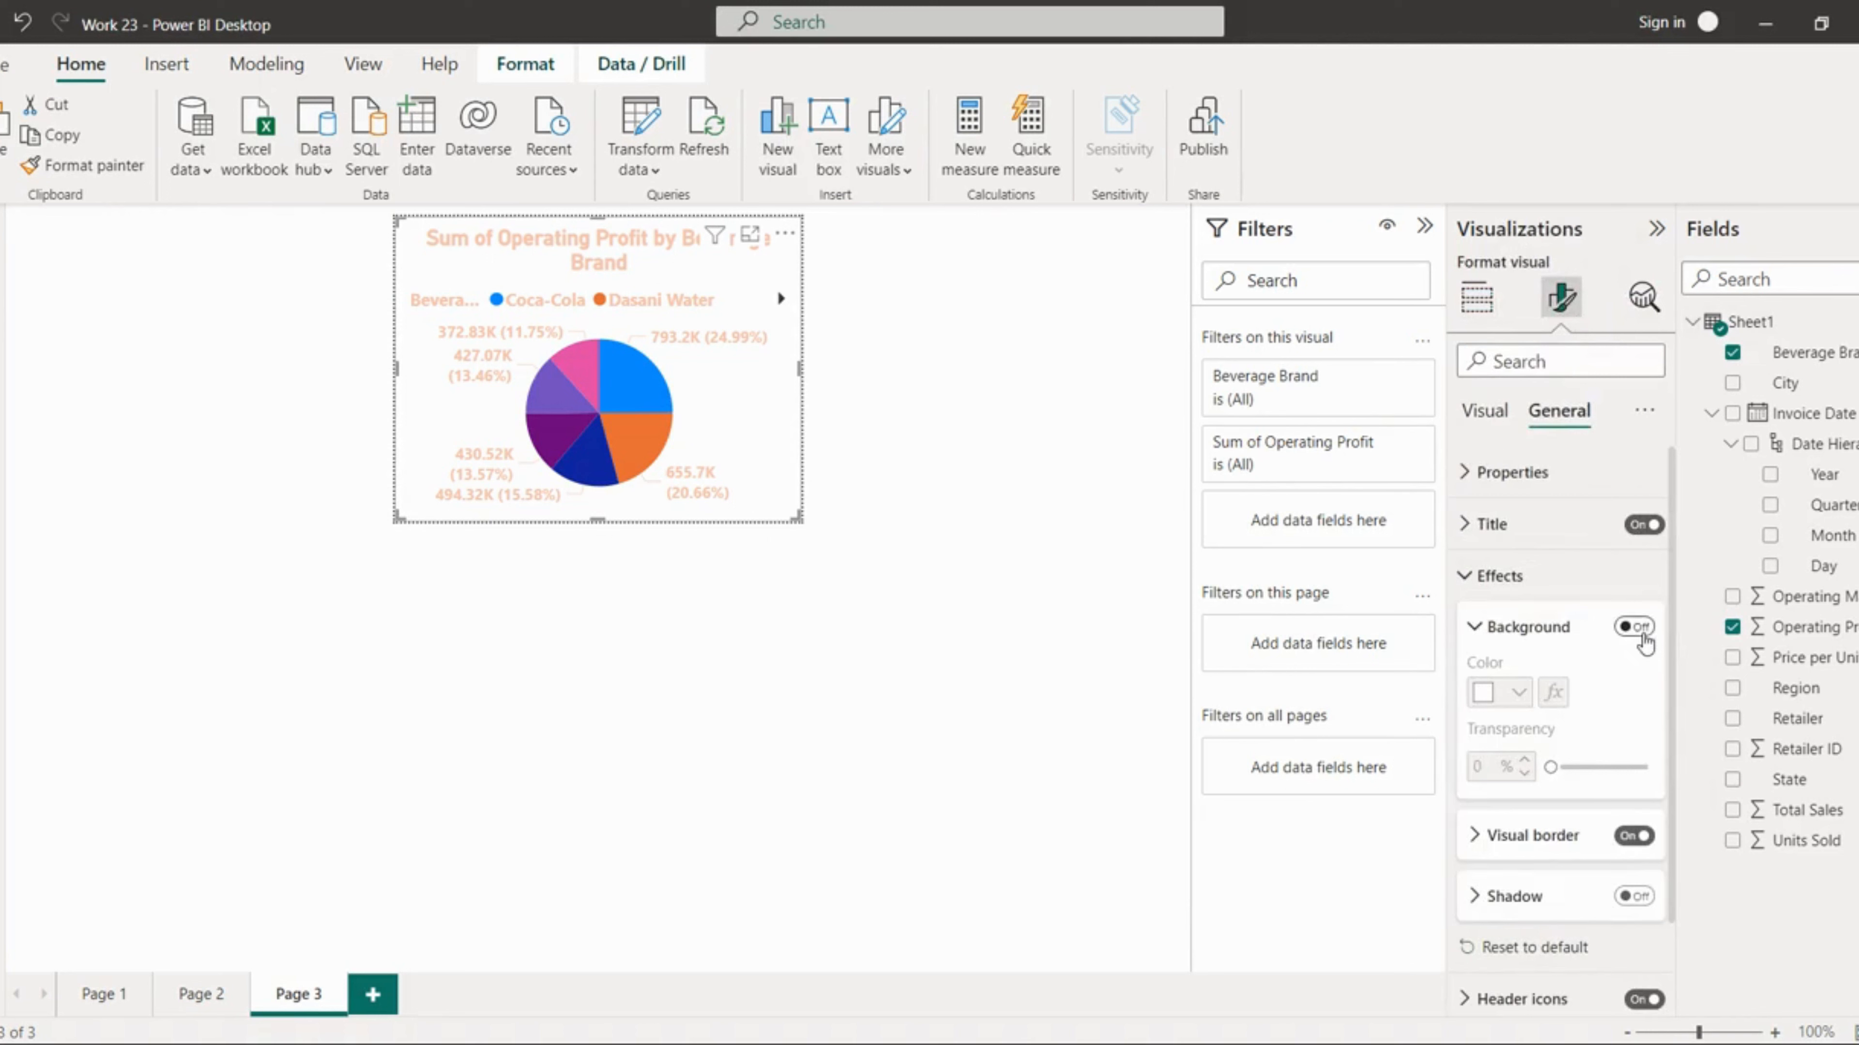
click(1639, 632)
Step: Change the pie chart into a donut chart
click(1485, 411)
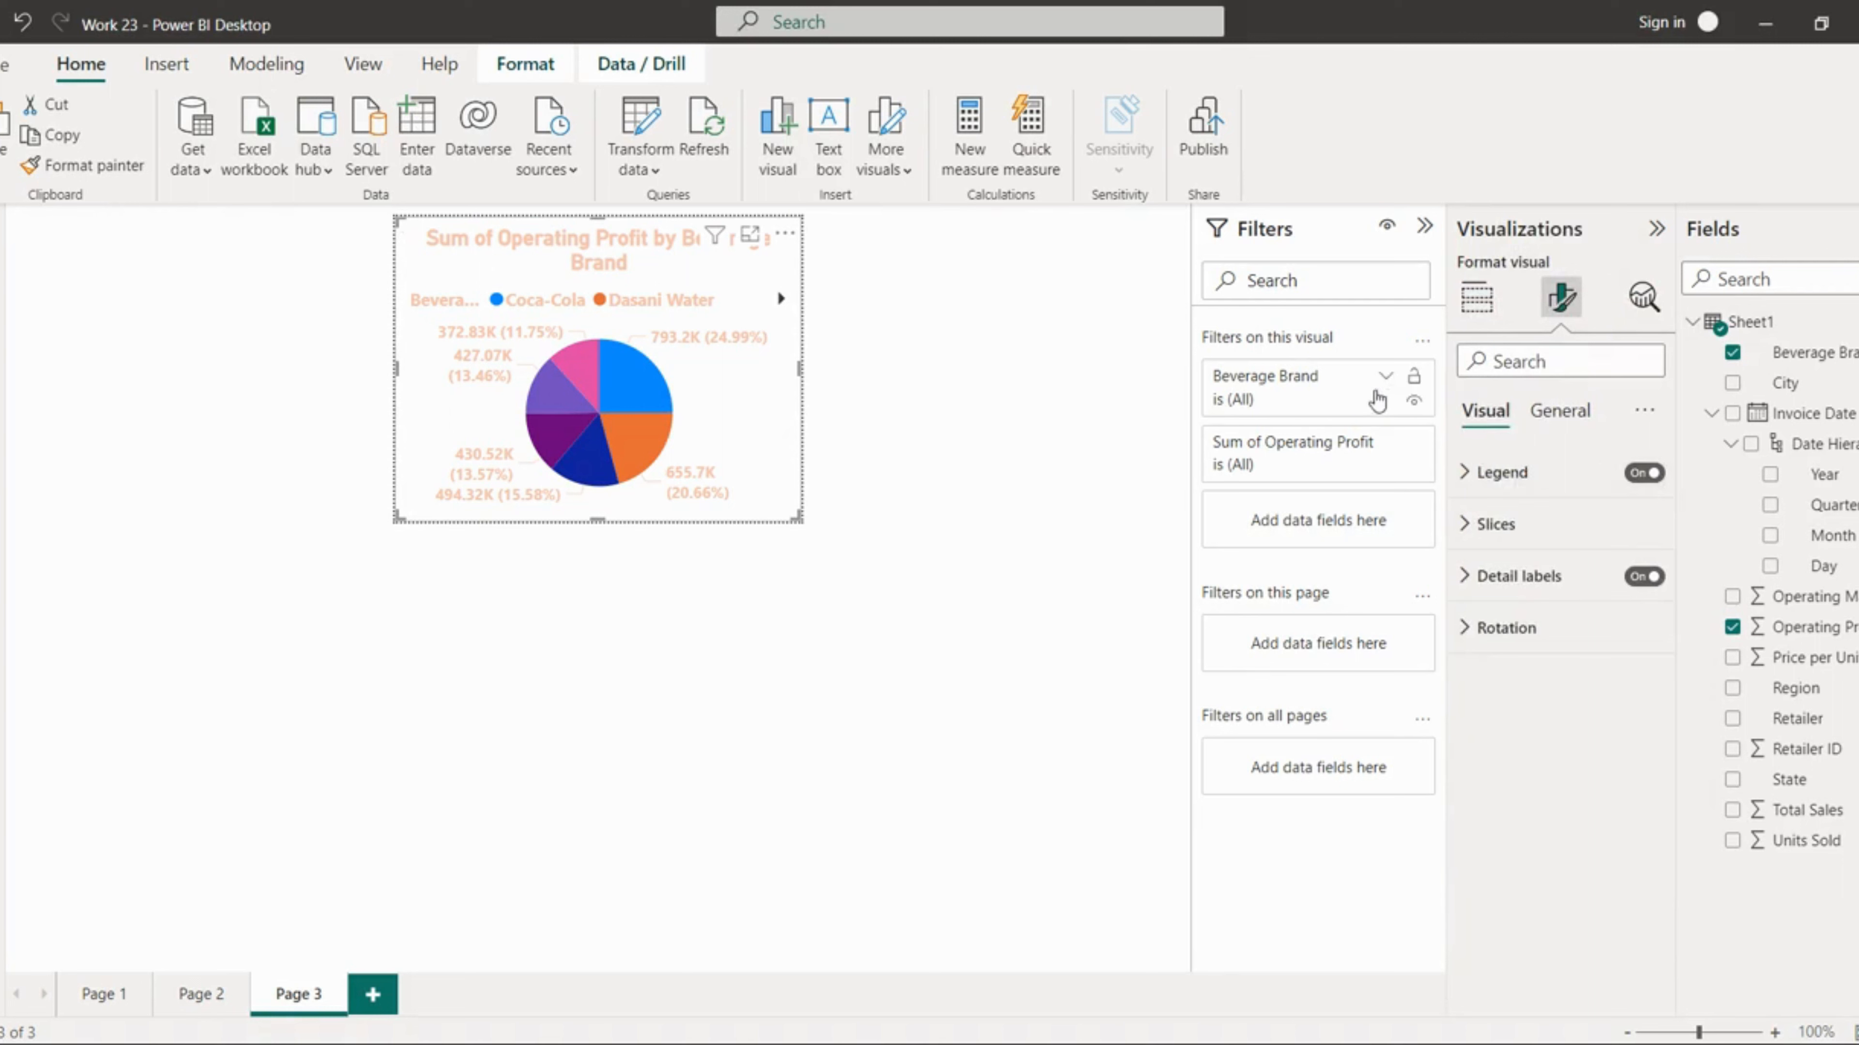
click(1477, 297)
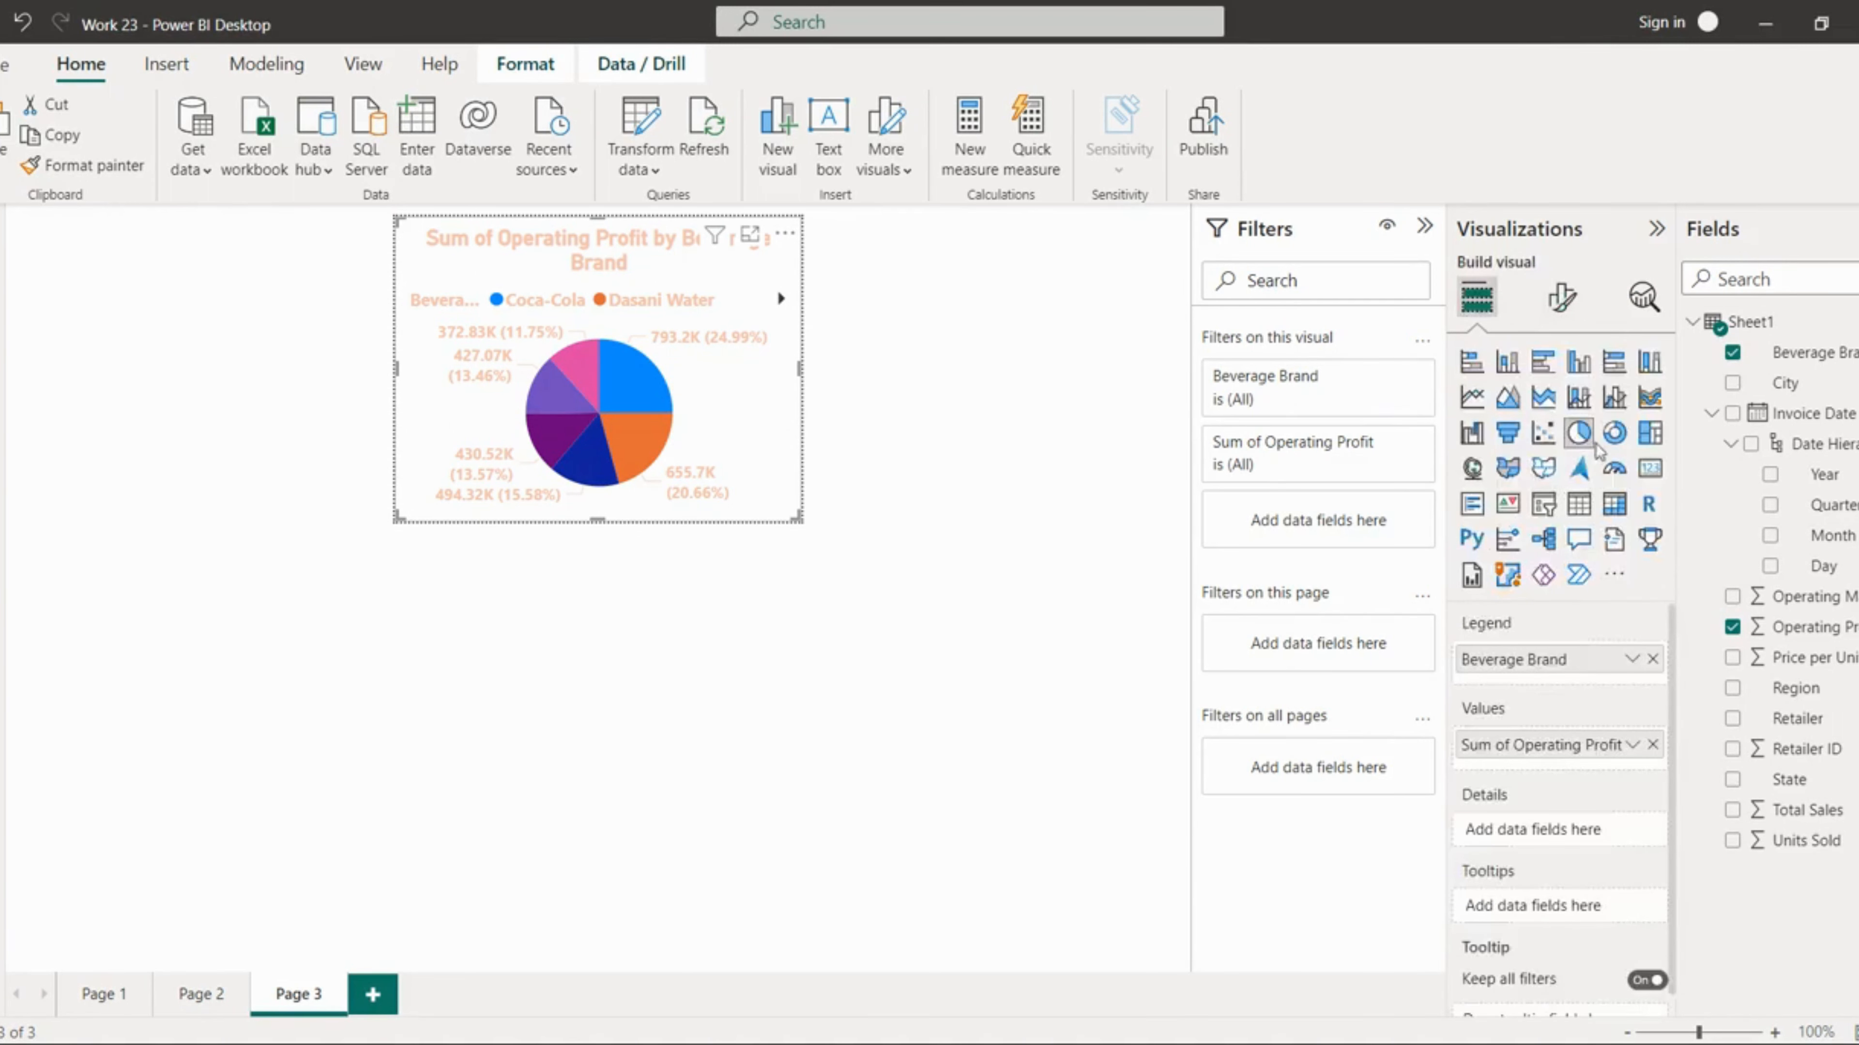
click(1615, 433)
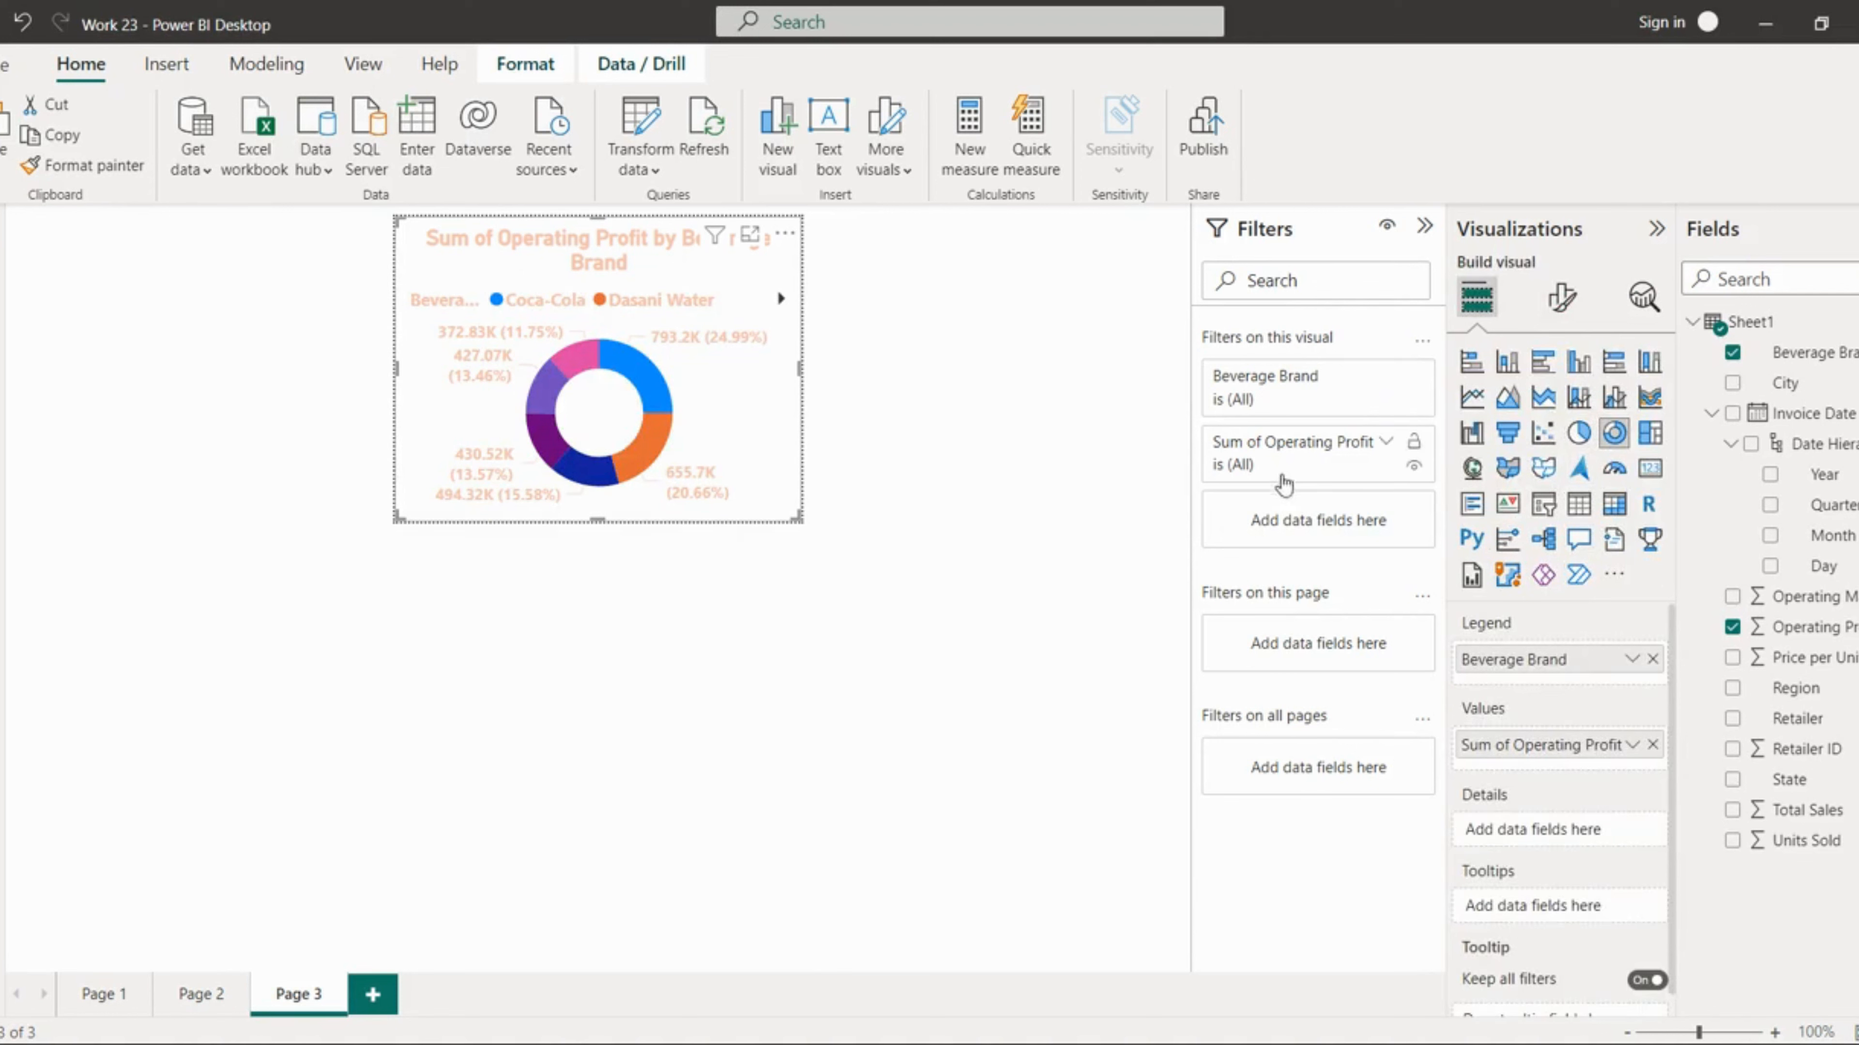
Step: Turn on the chart's background and set it to a light peach colour
click(1562, 299)
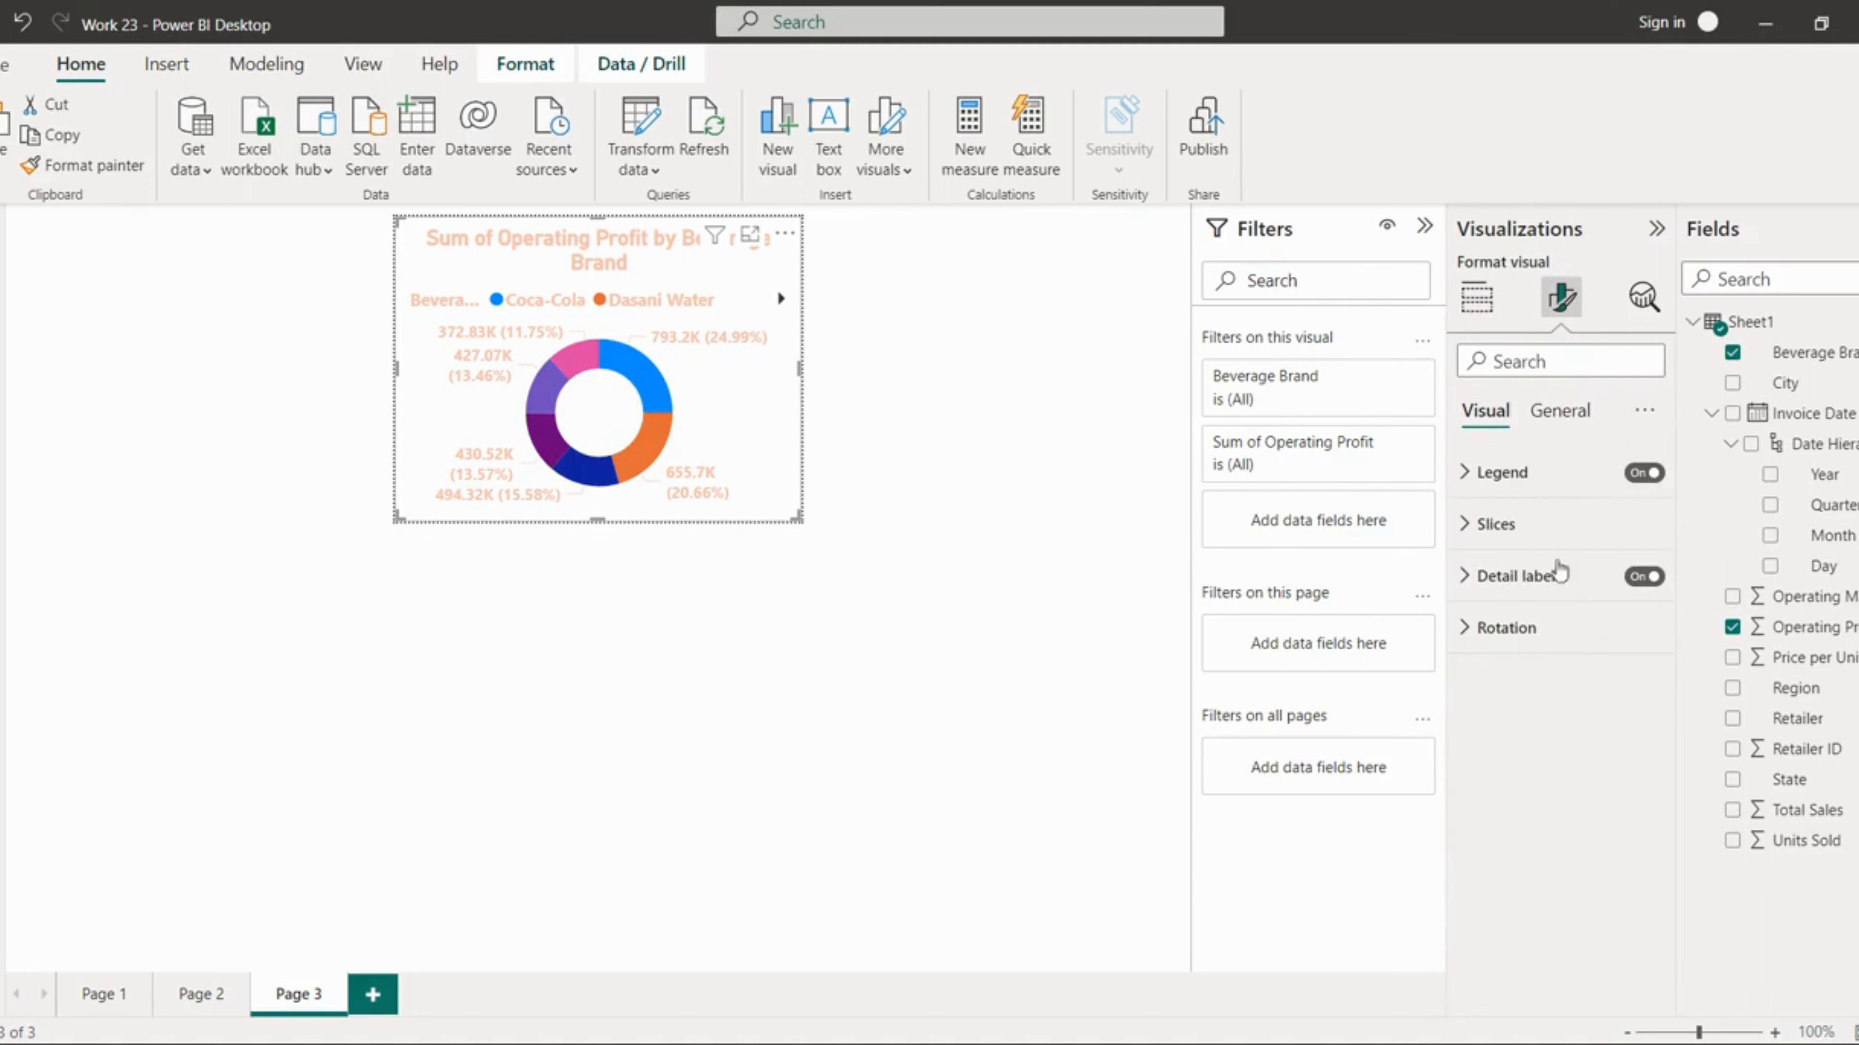
click(1560, 411)
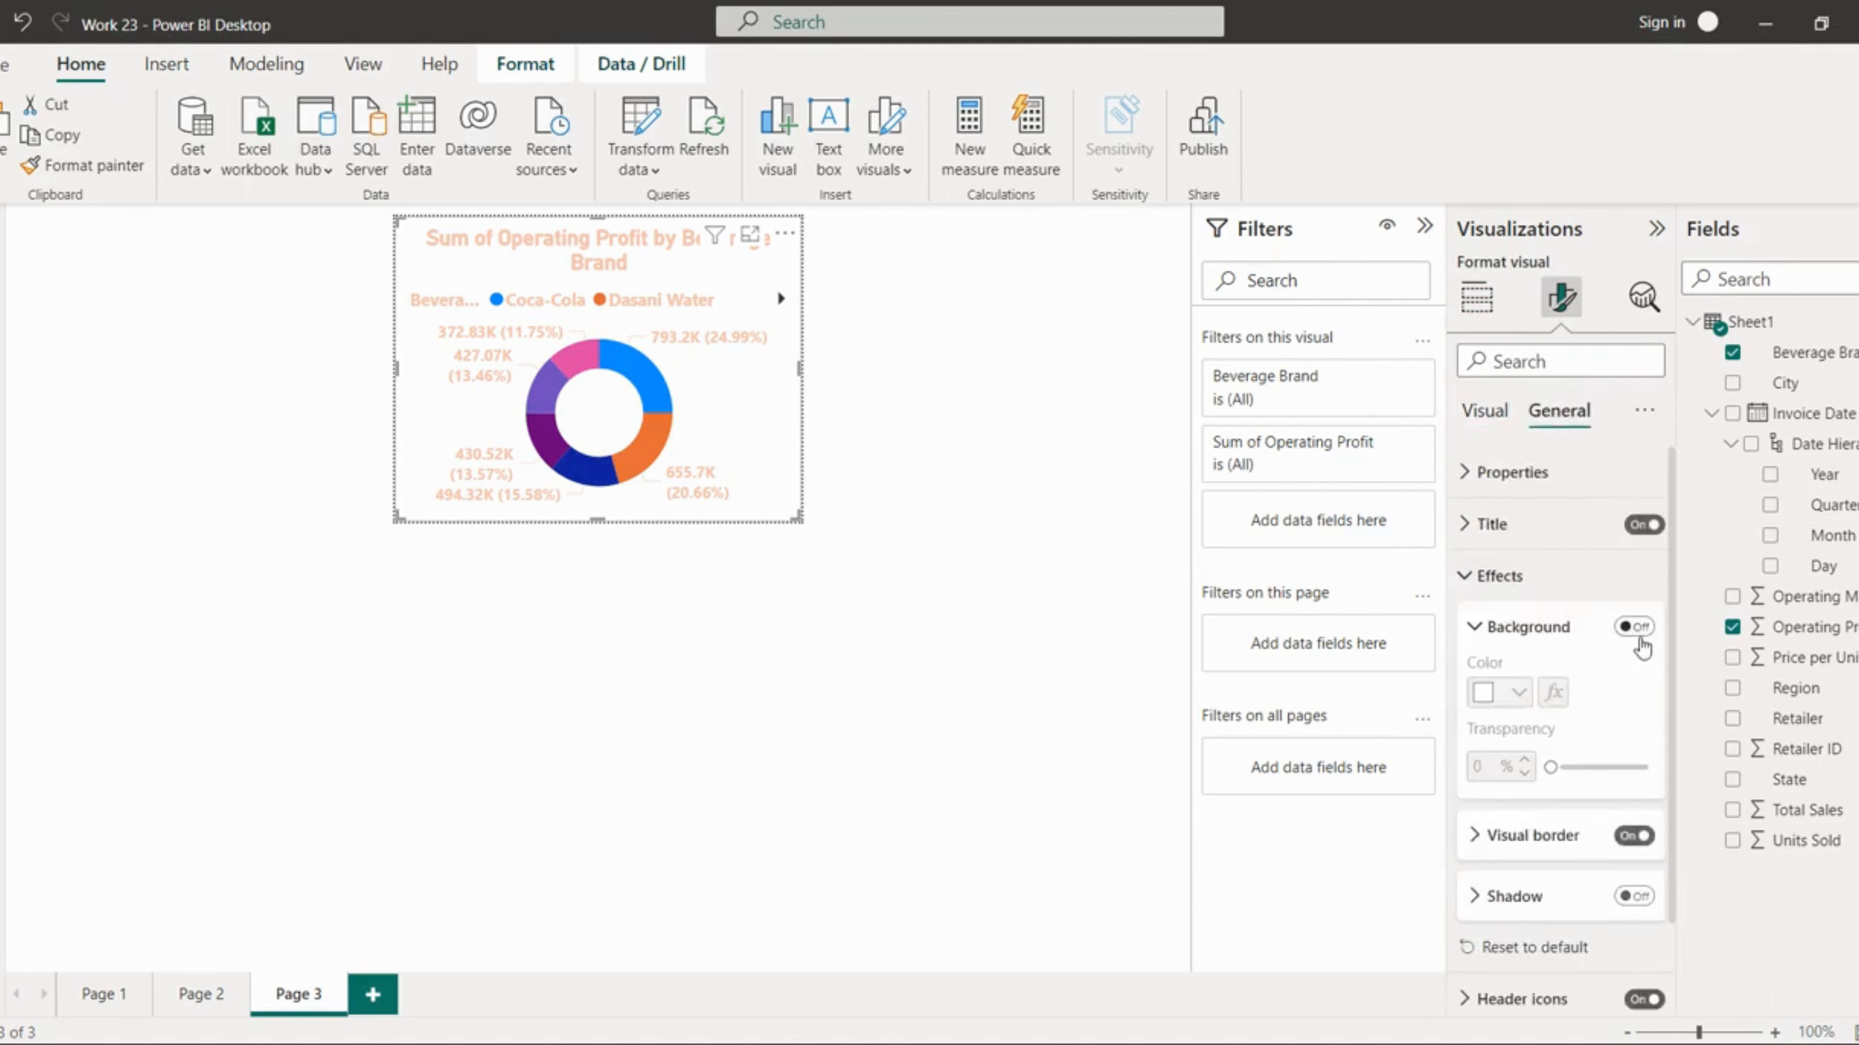
click(1633, 627)
click(1520, 692)
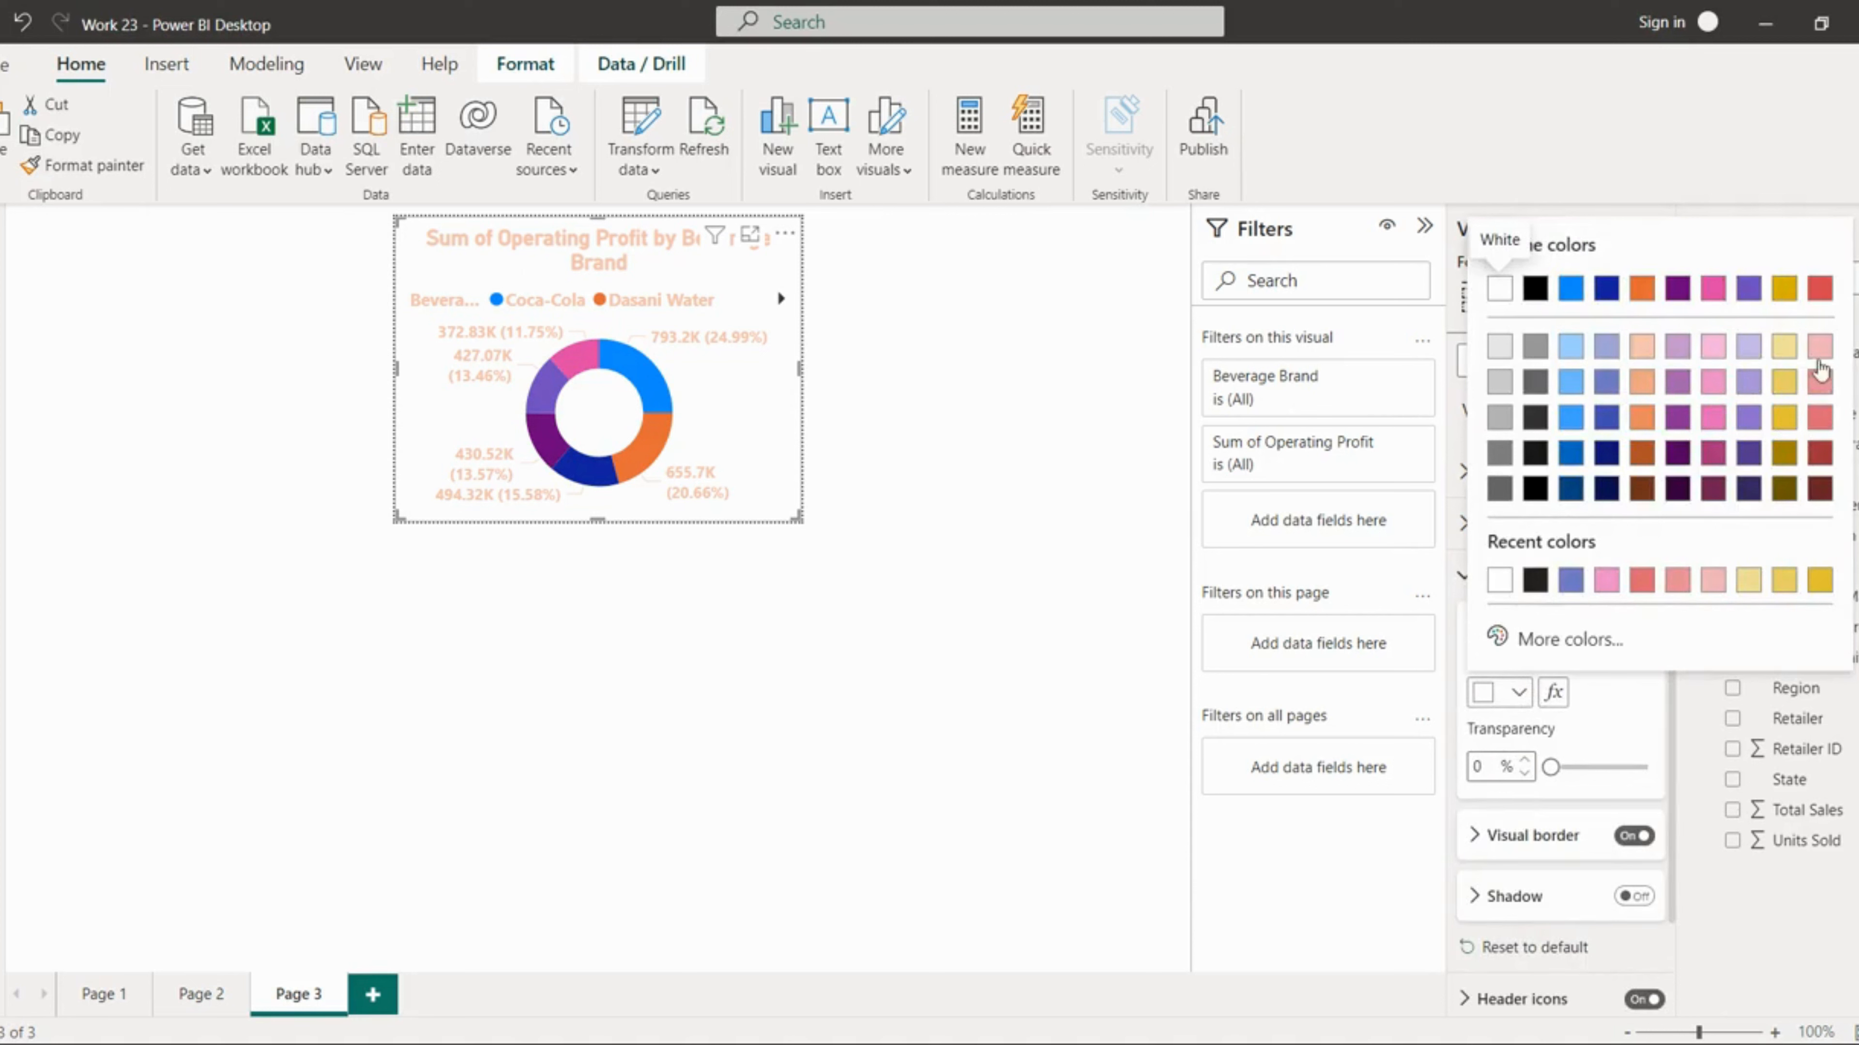
click(1641, 356)
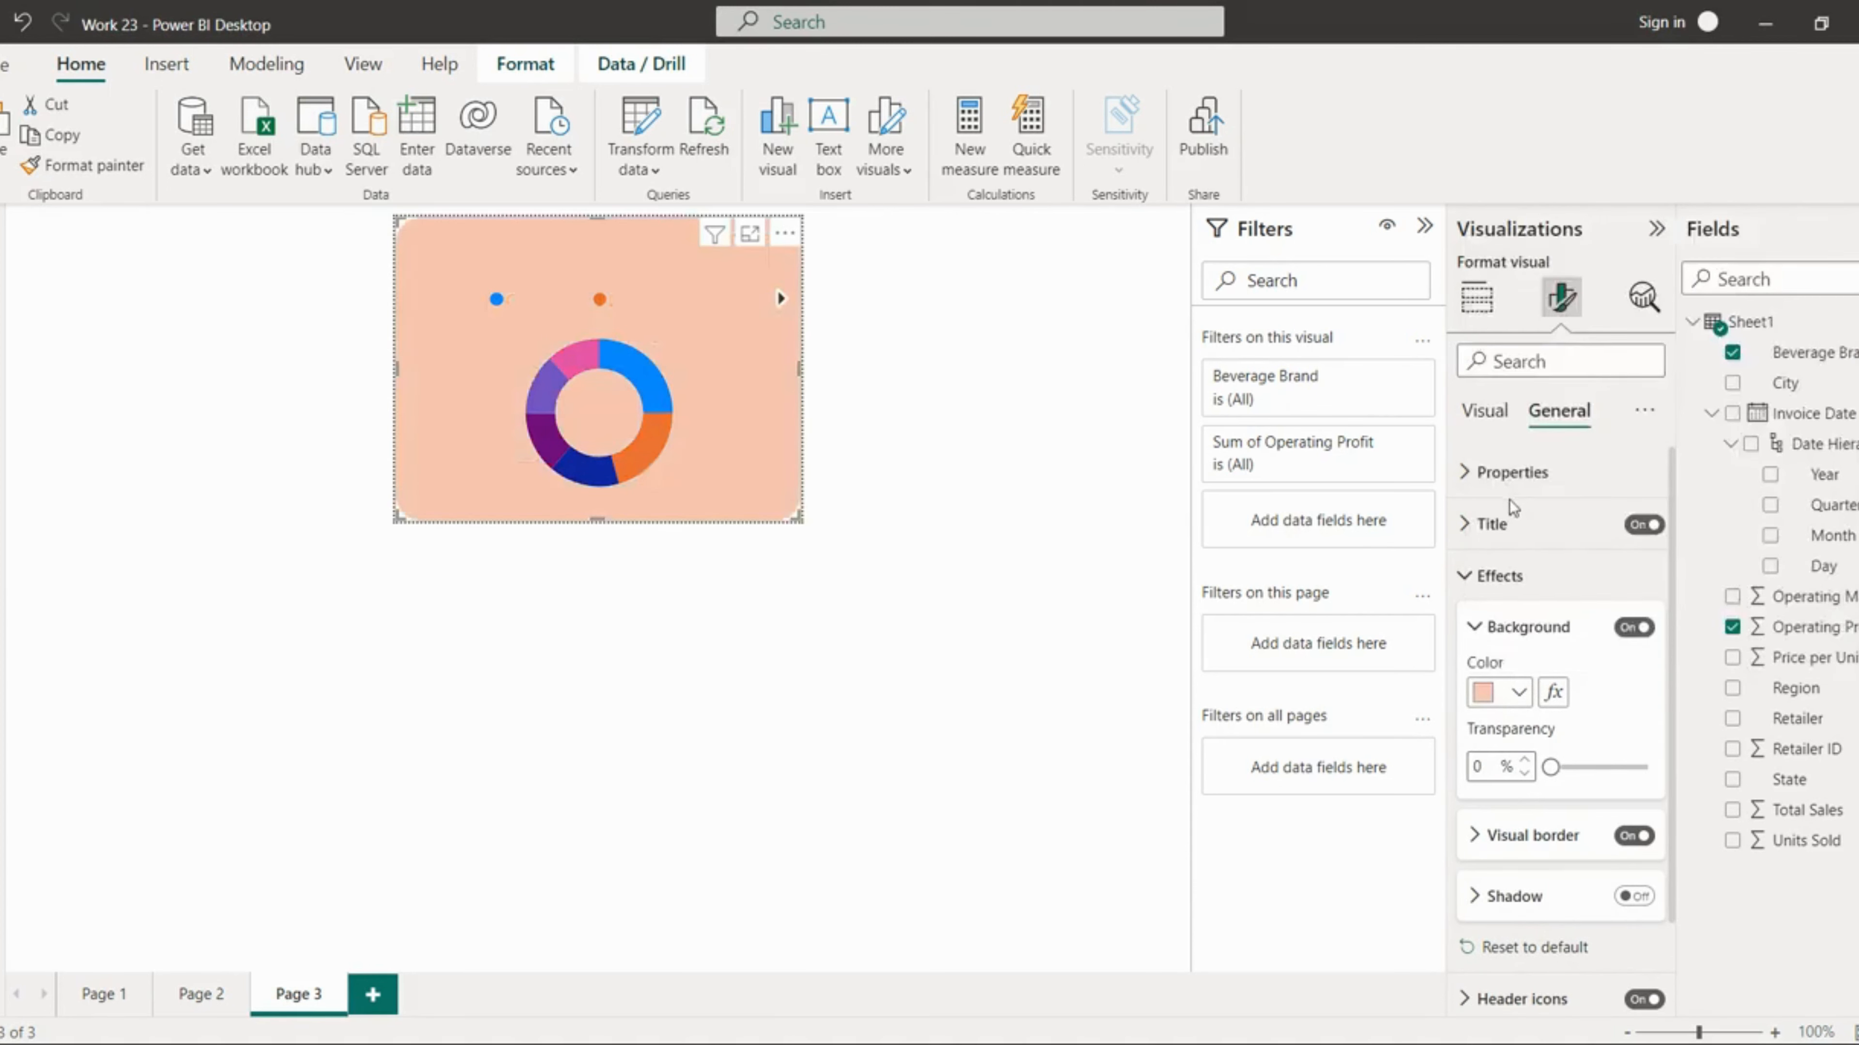
Step: Set the chart title's text colour to black
click(1510, 524)
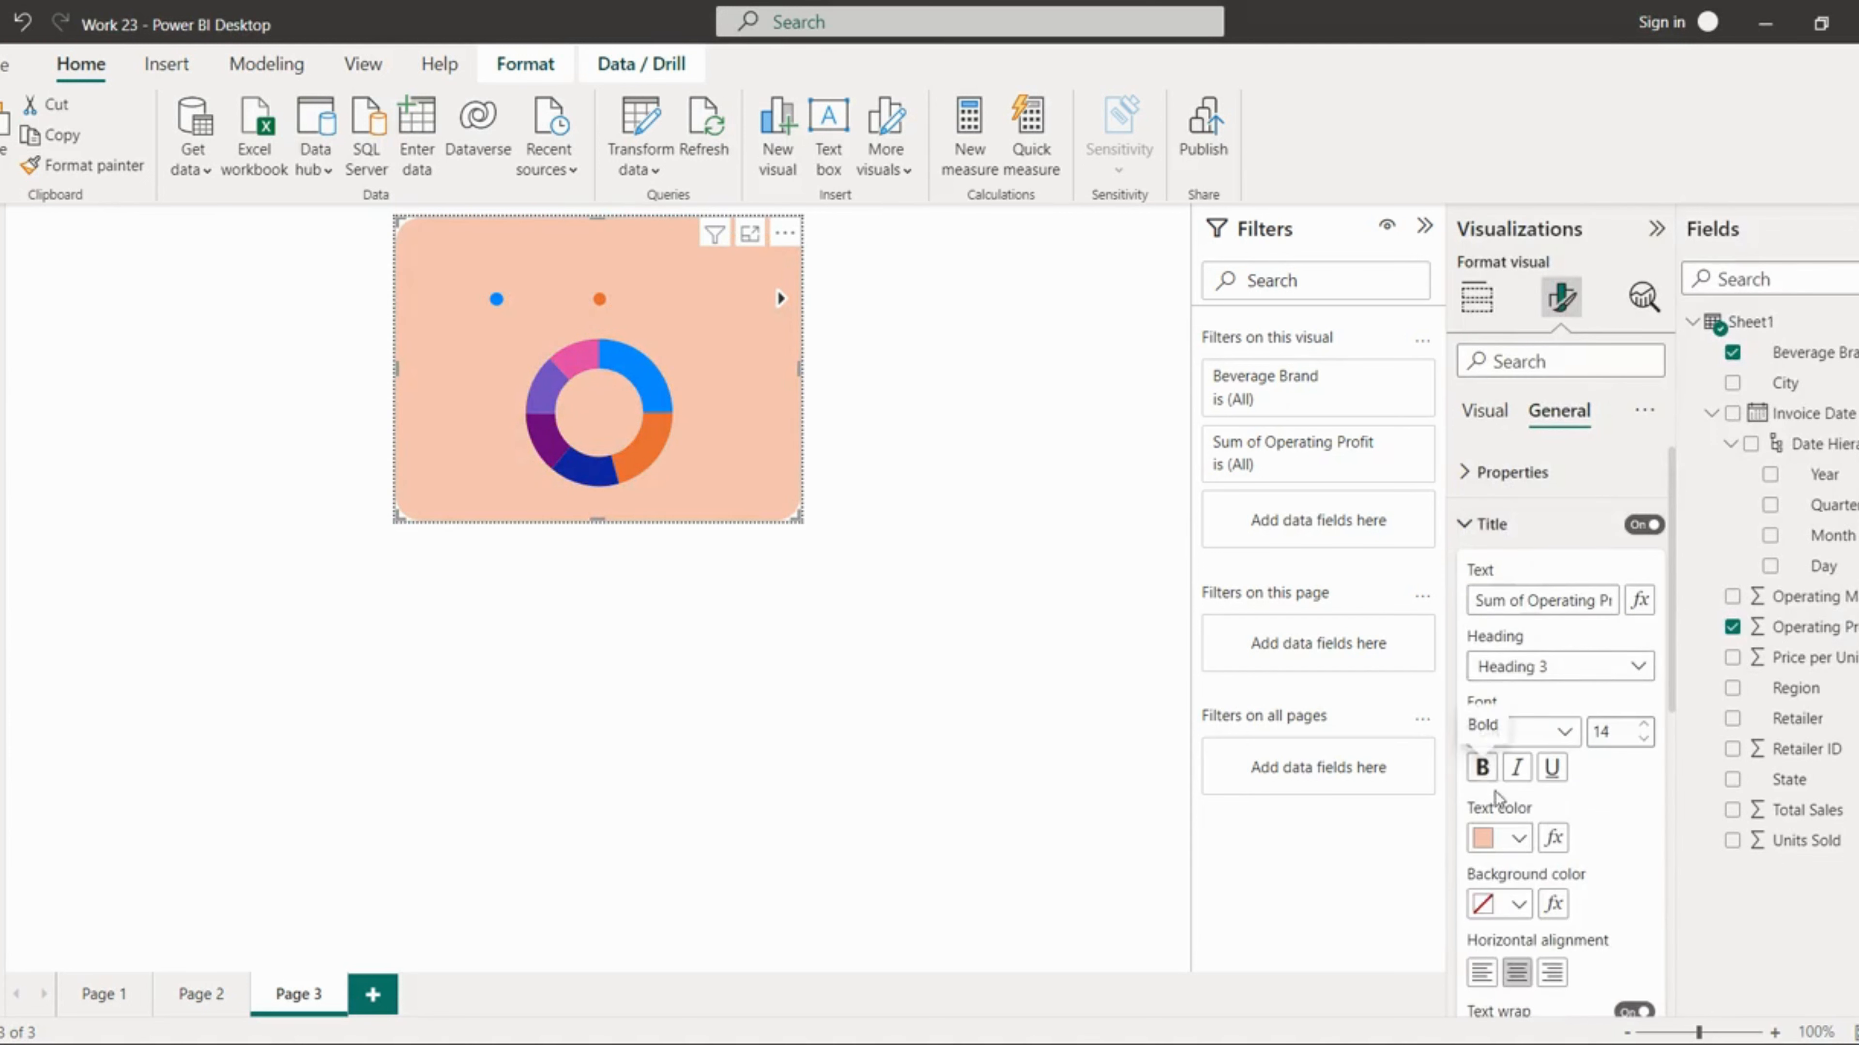
click(1520, 840)
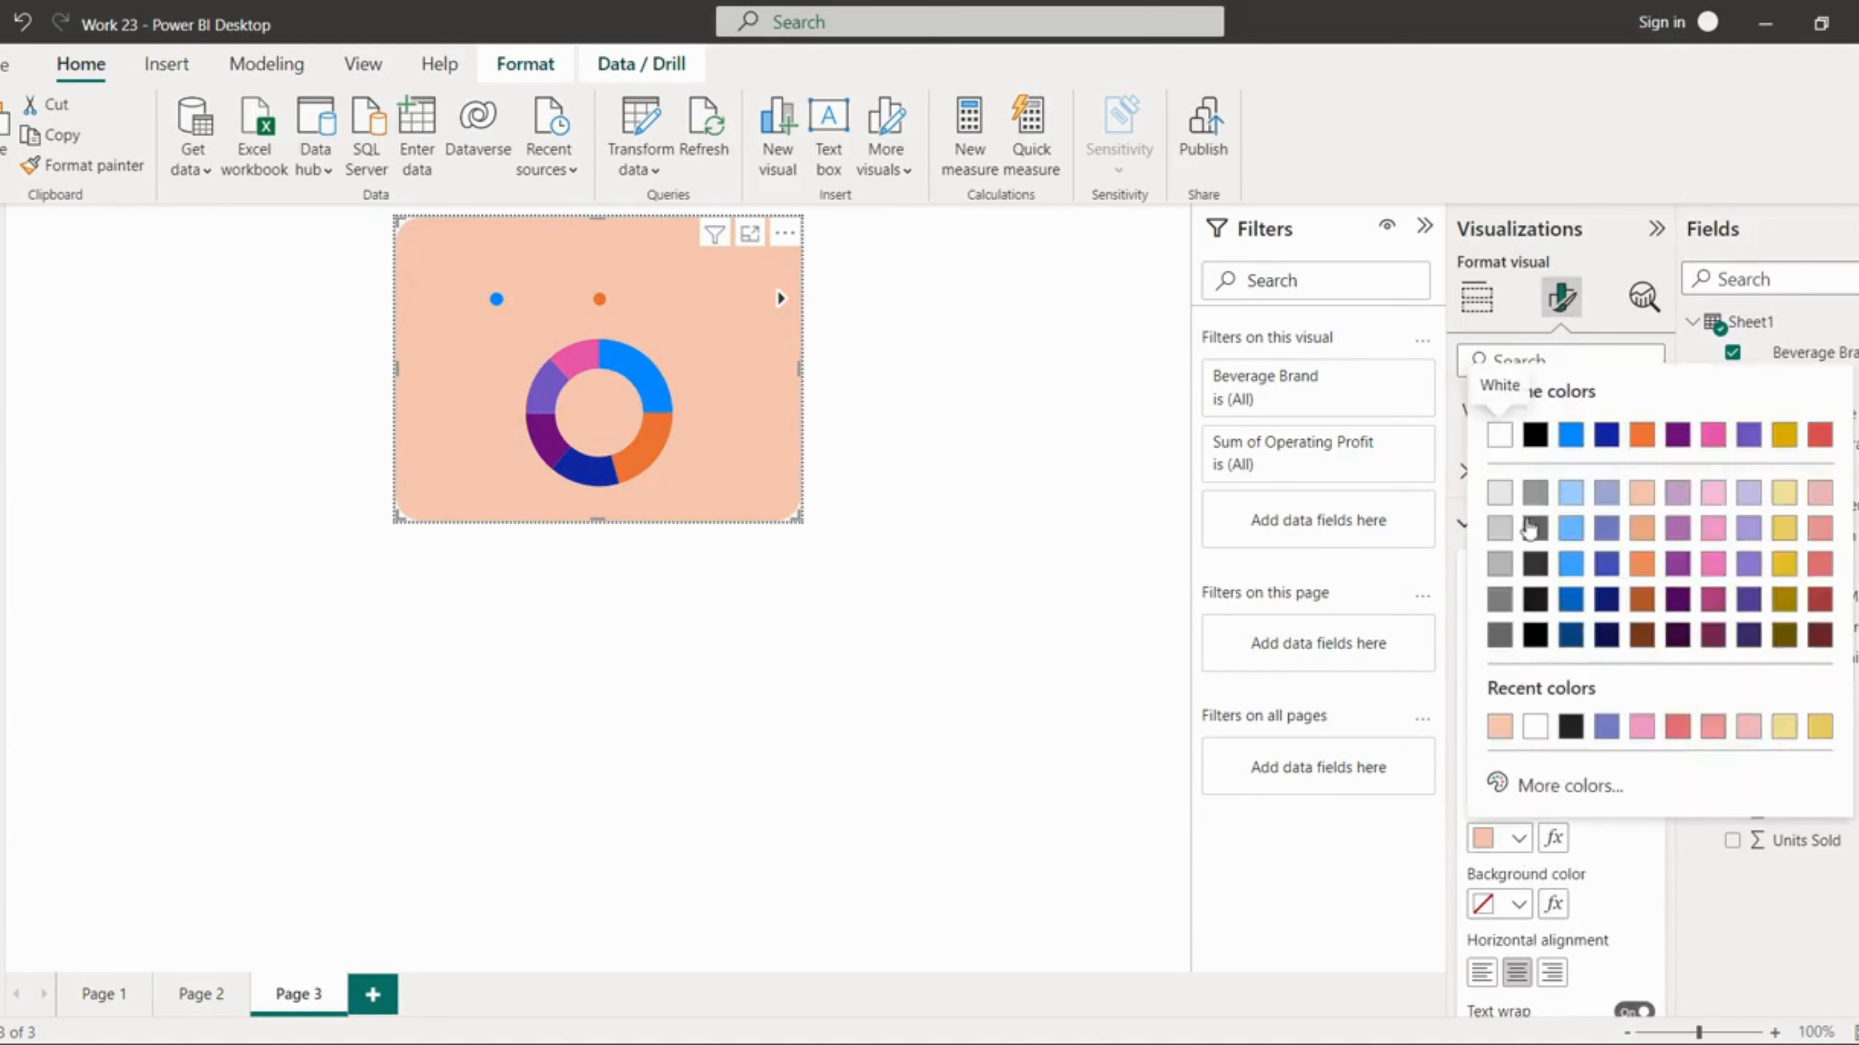
click(1535, 434)
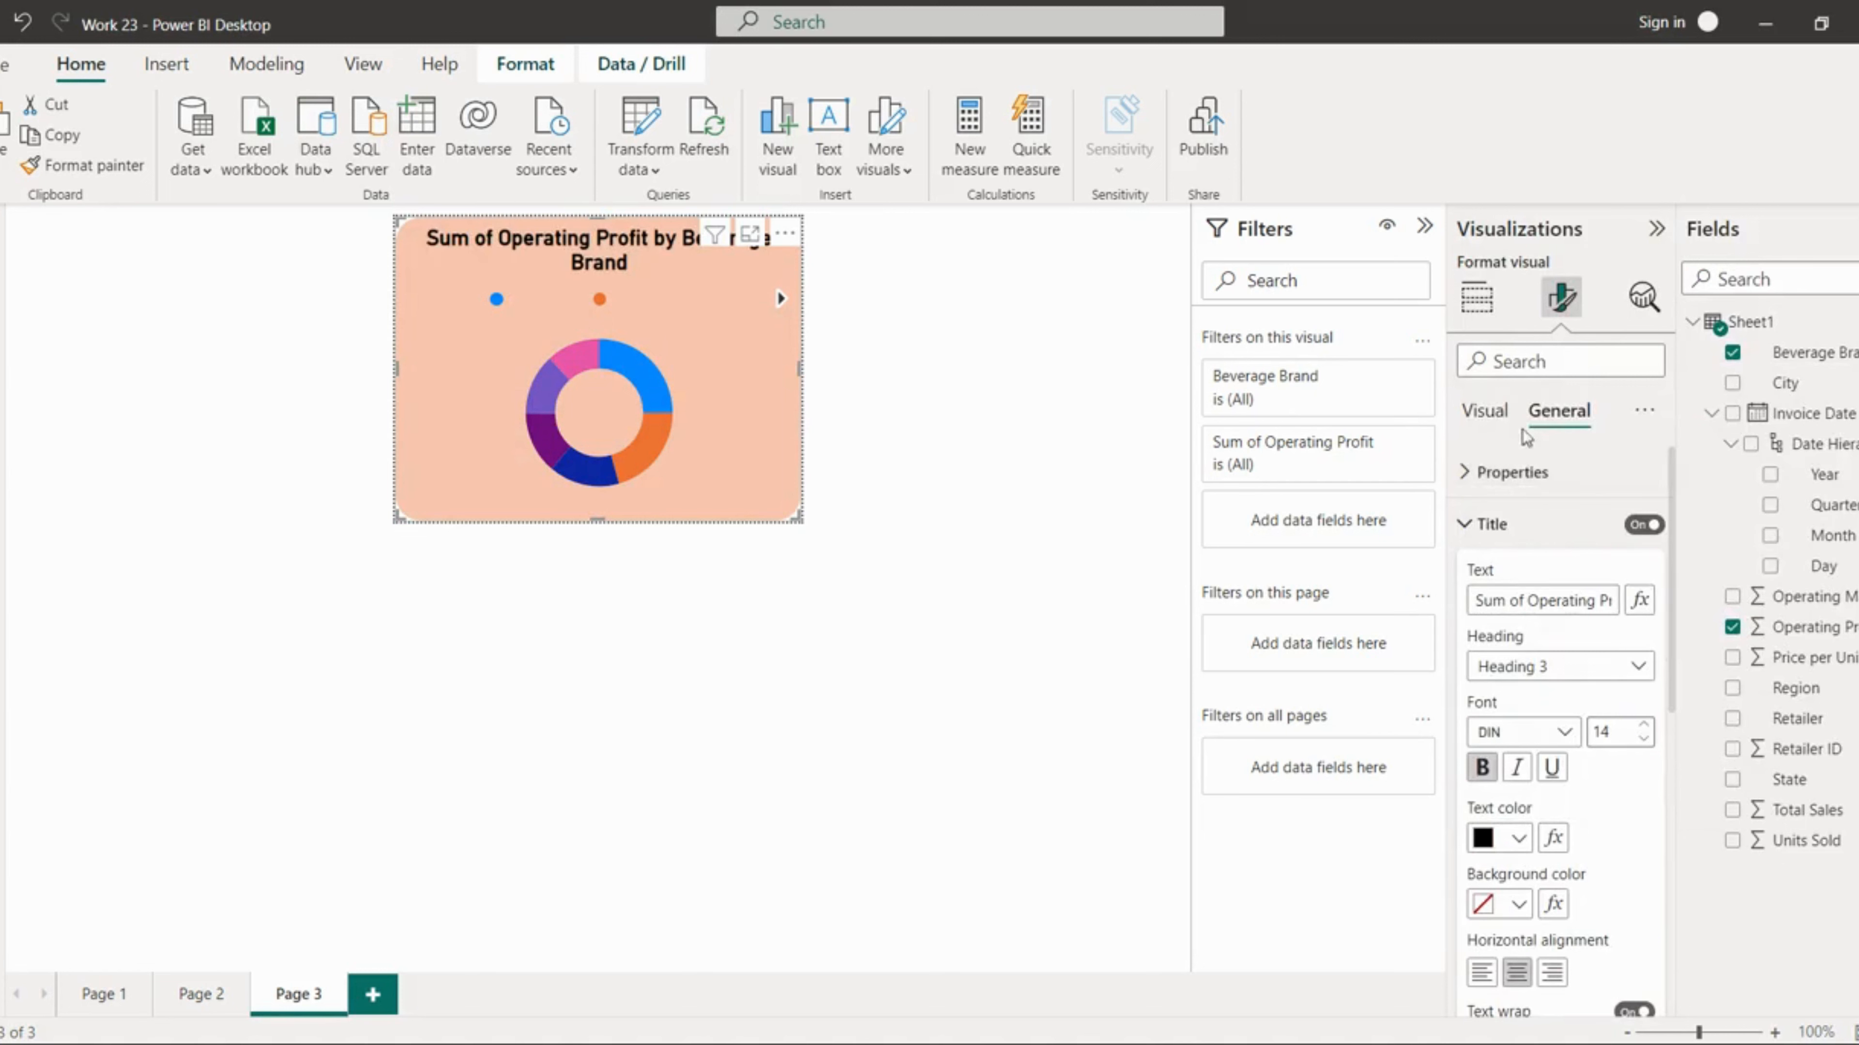
click(1496, 524)
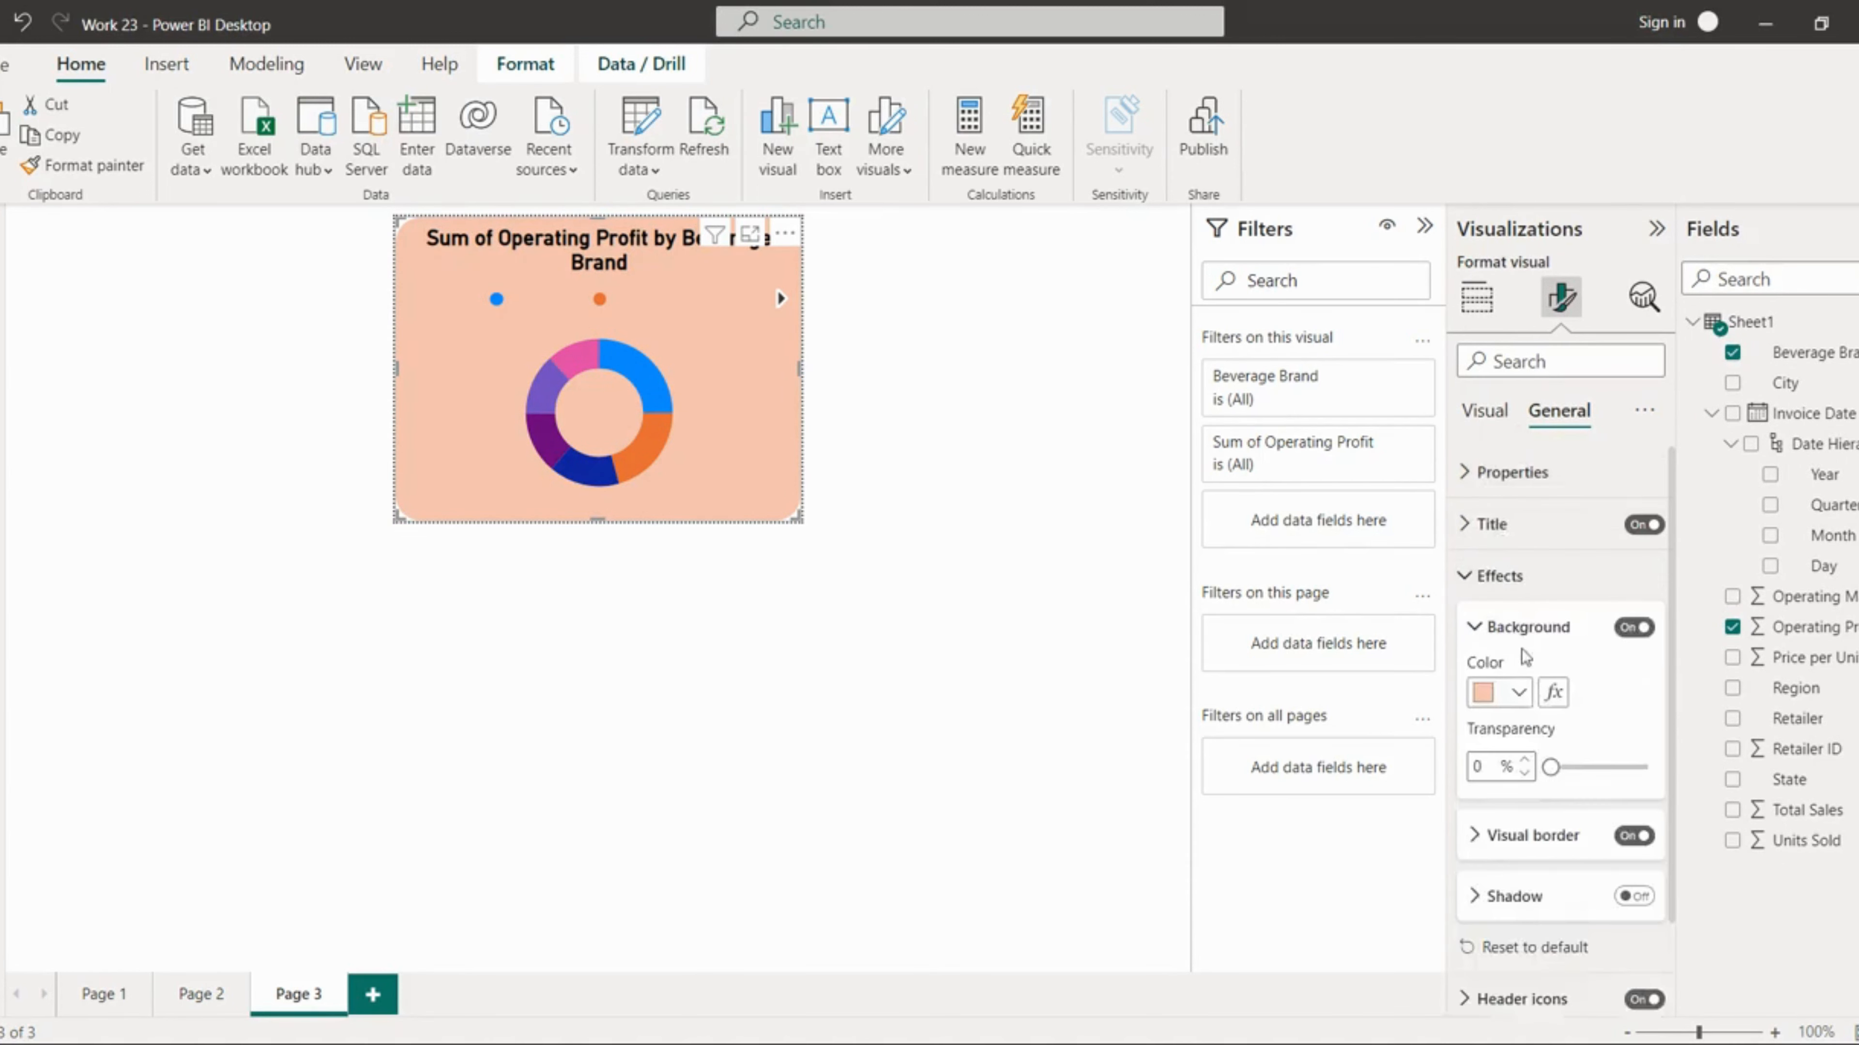
scroll(1566, 974, down, 2)
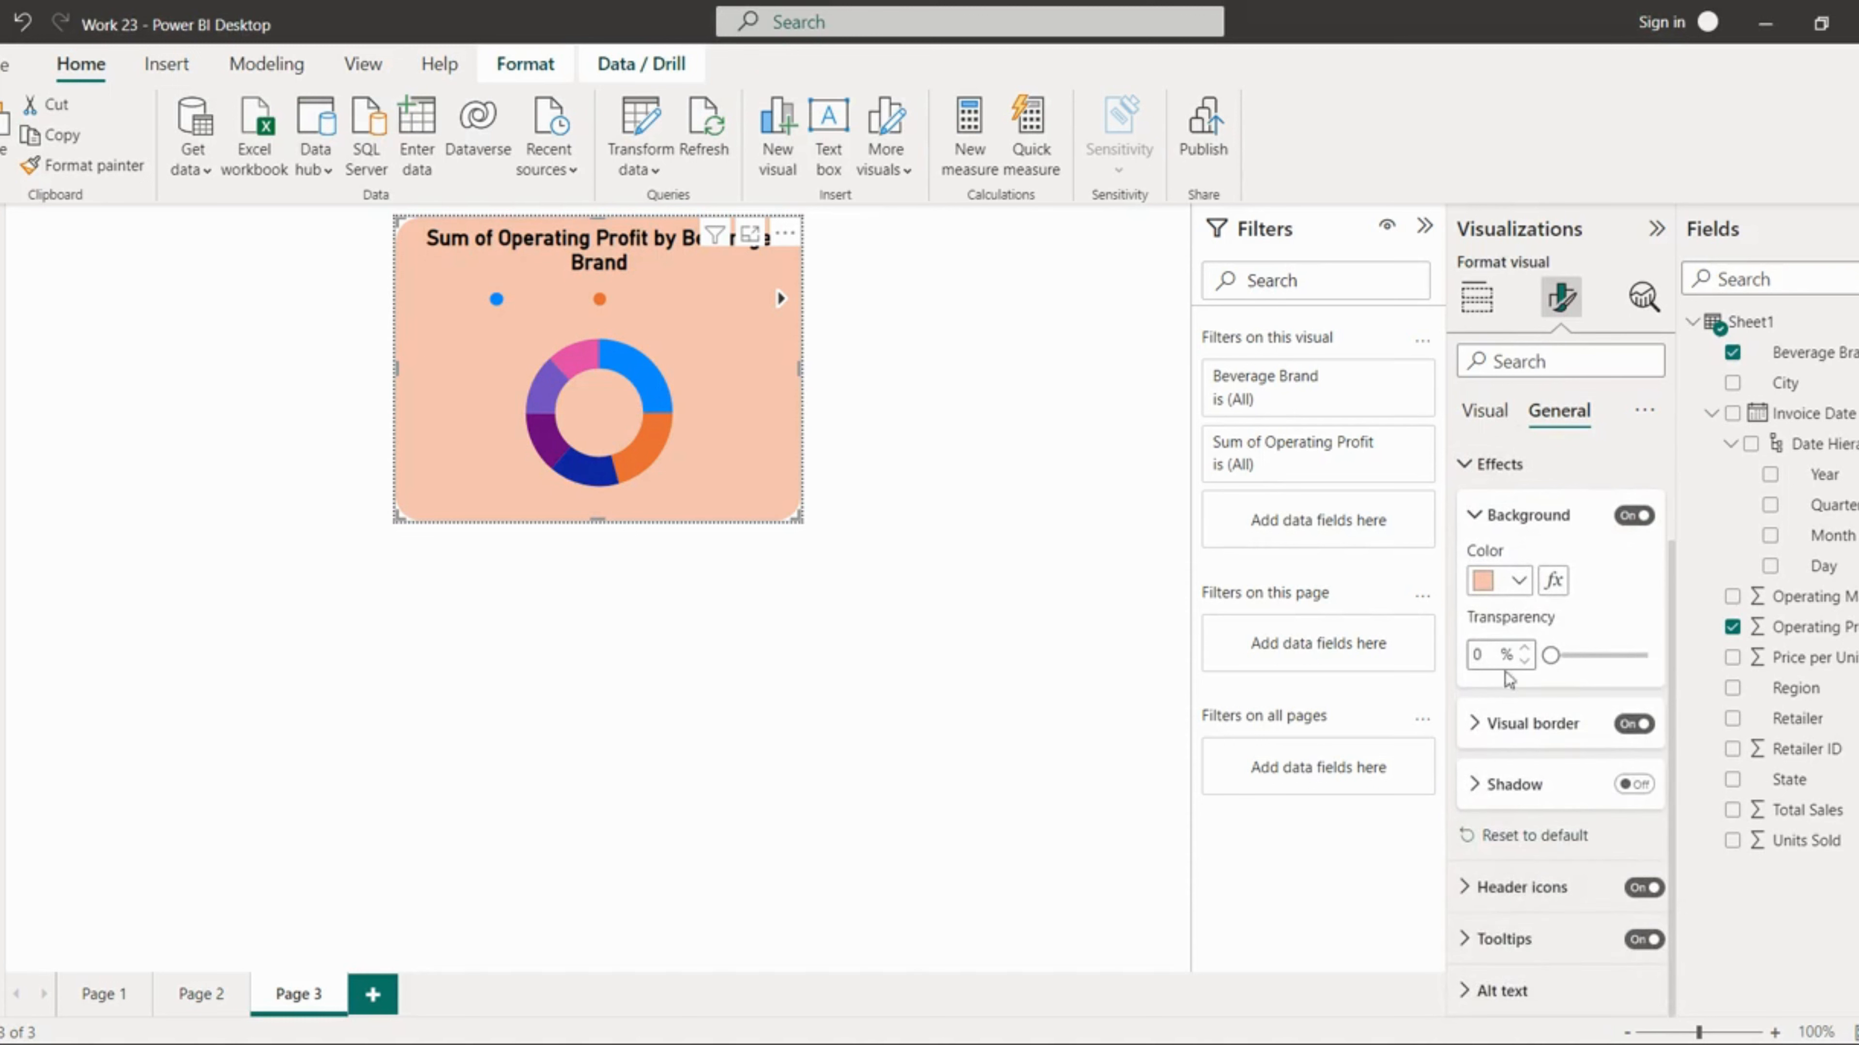
Step: Set the donut chart's legend text colour to black
click(1485, 411)
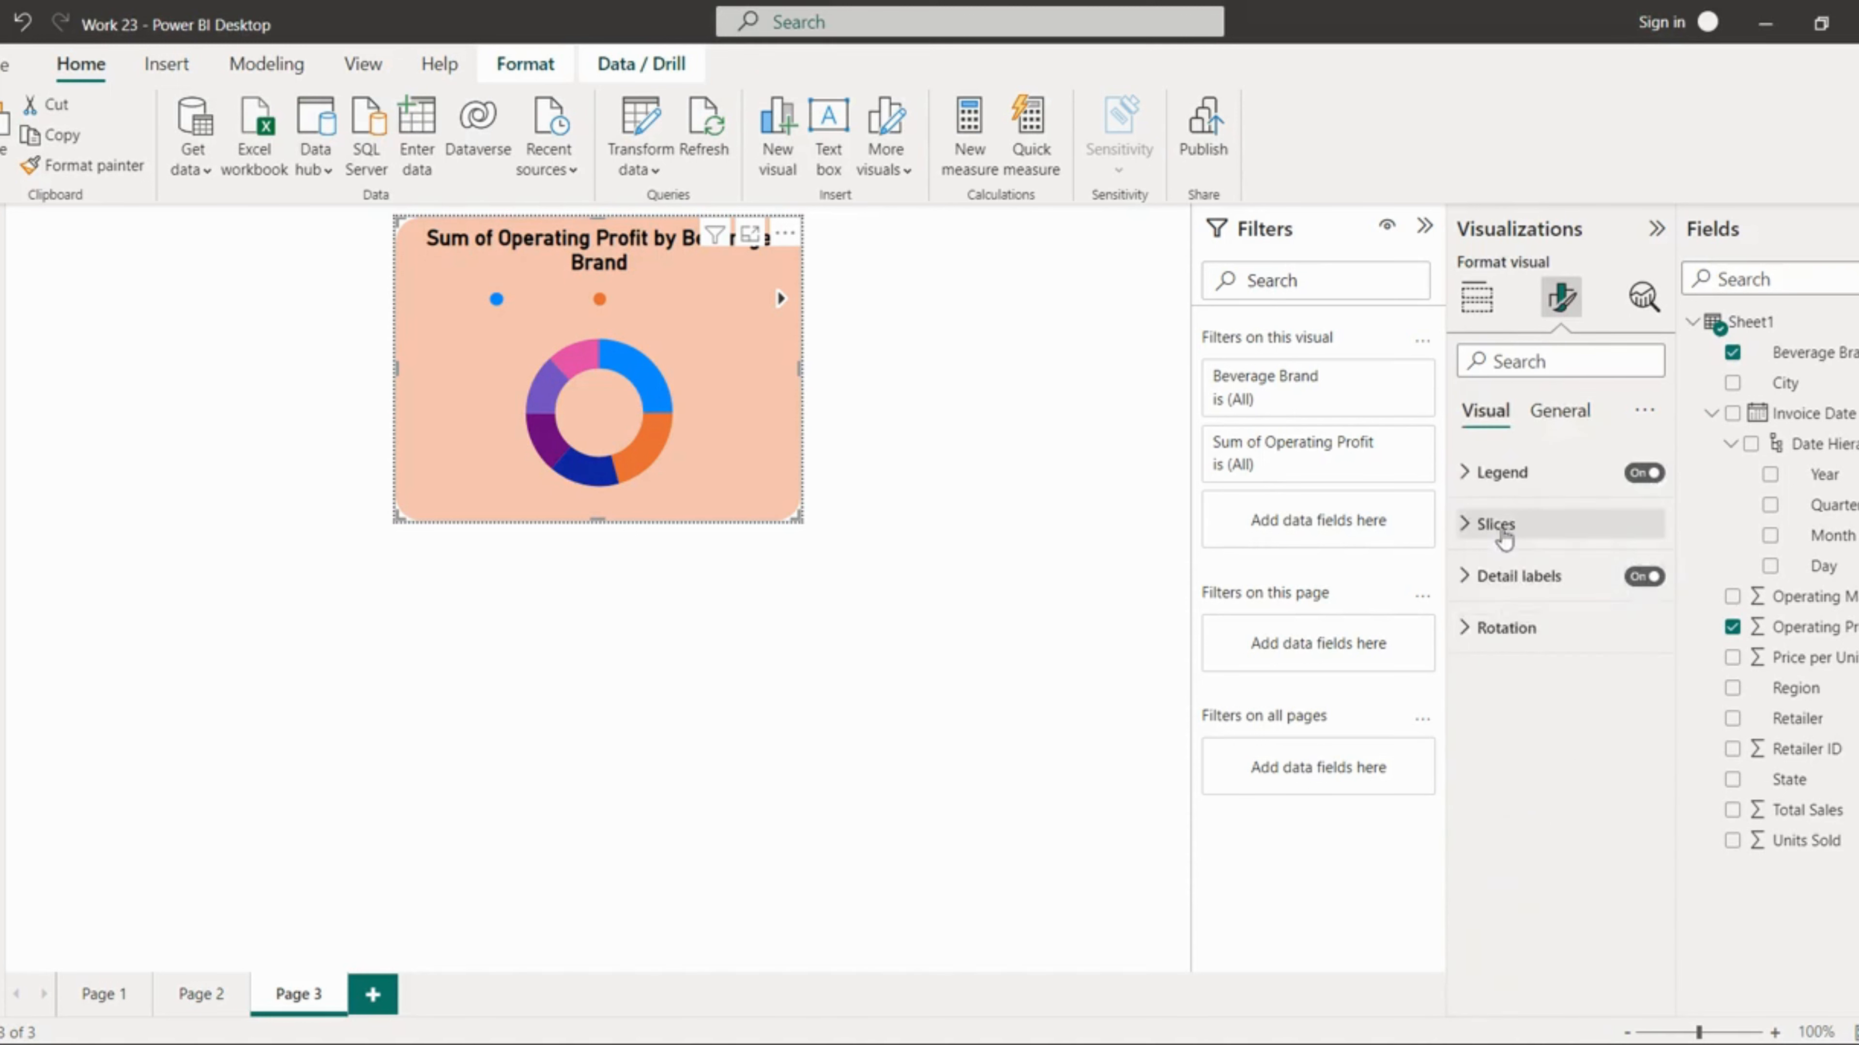
click(1498, 477)
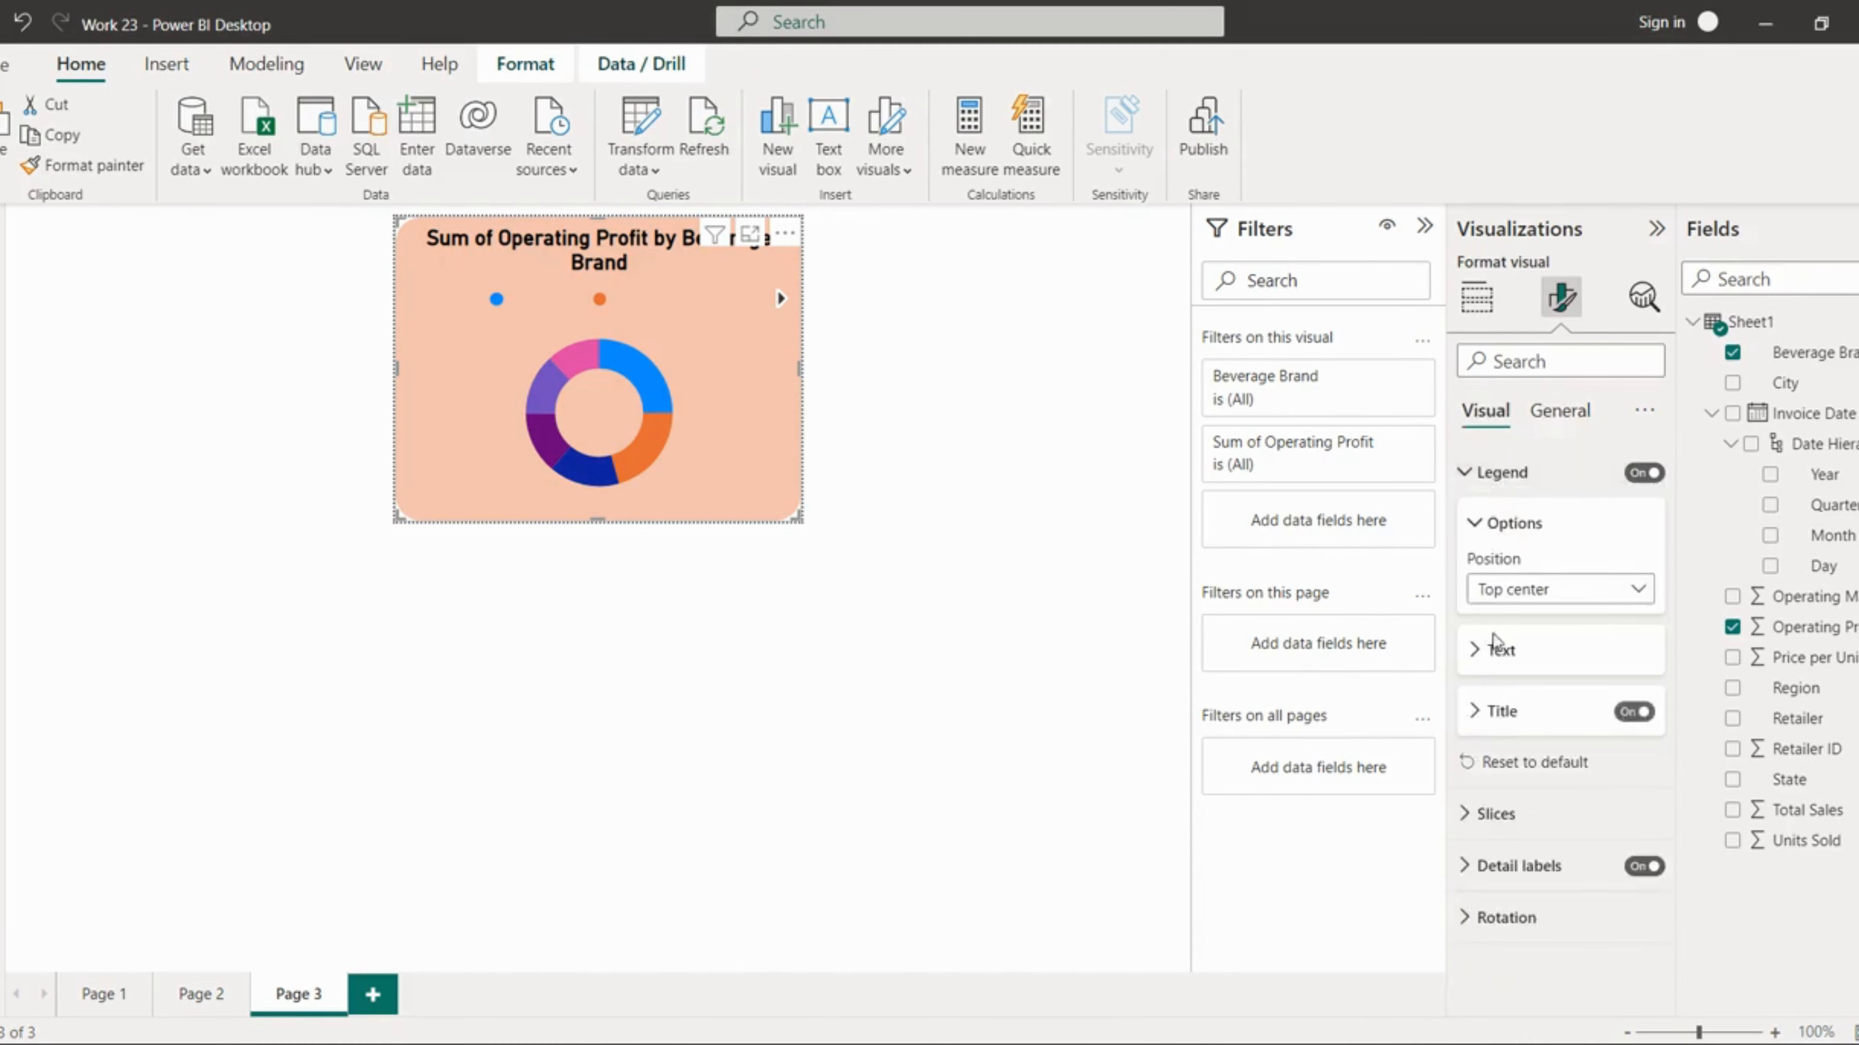
click(1499, 650)
click(1497, 823)
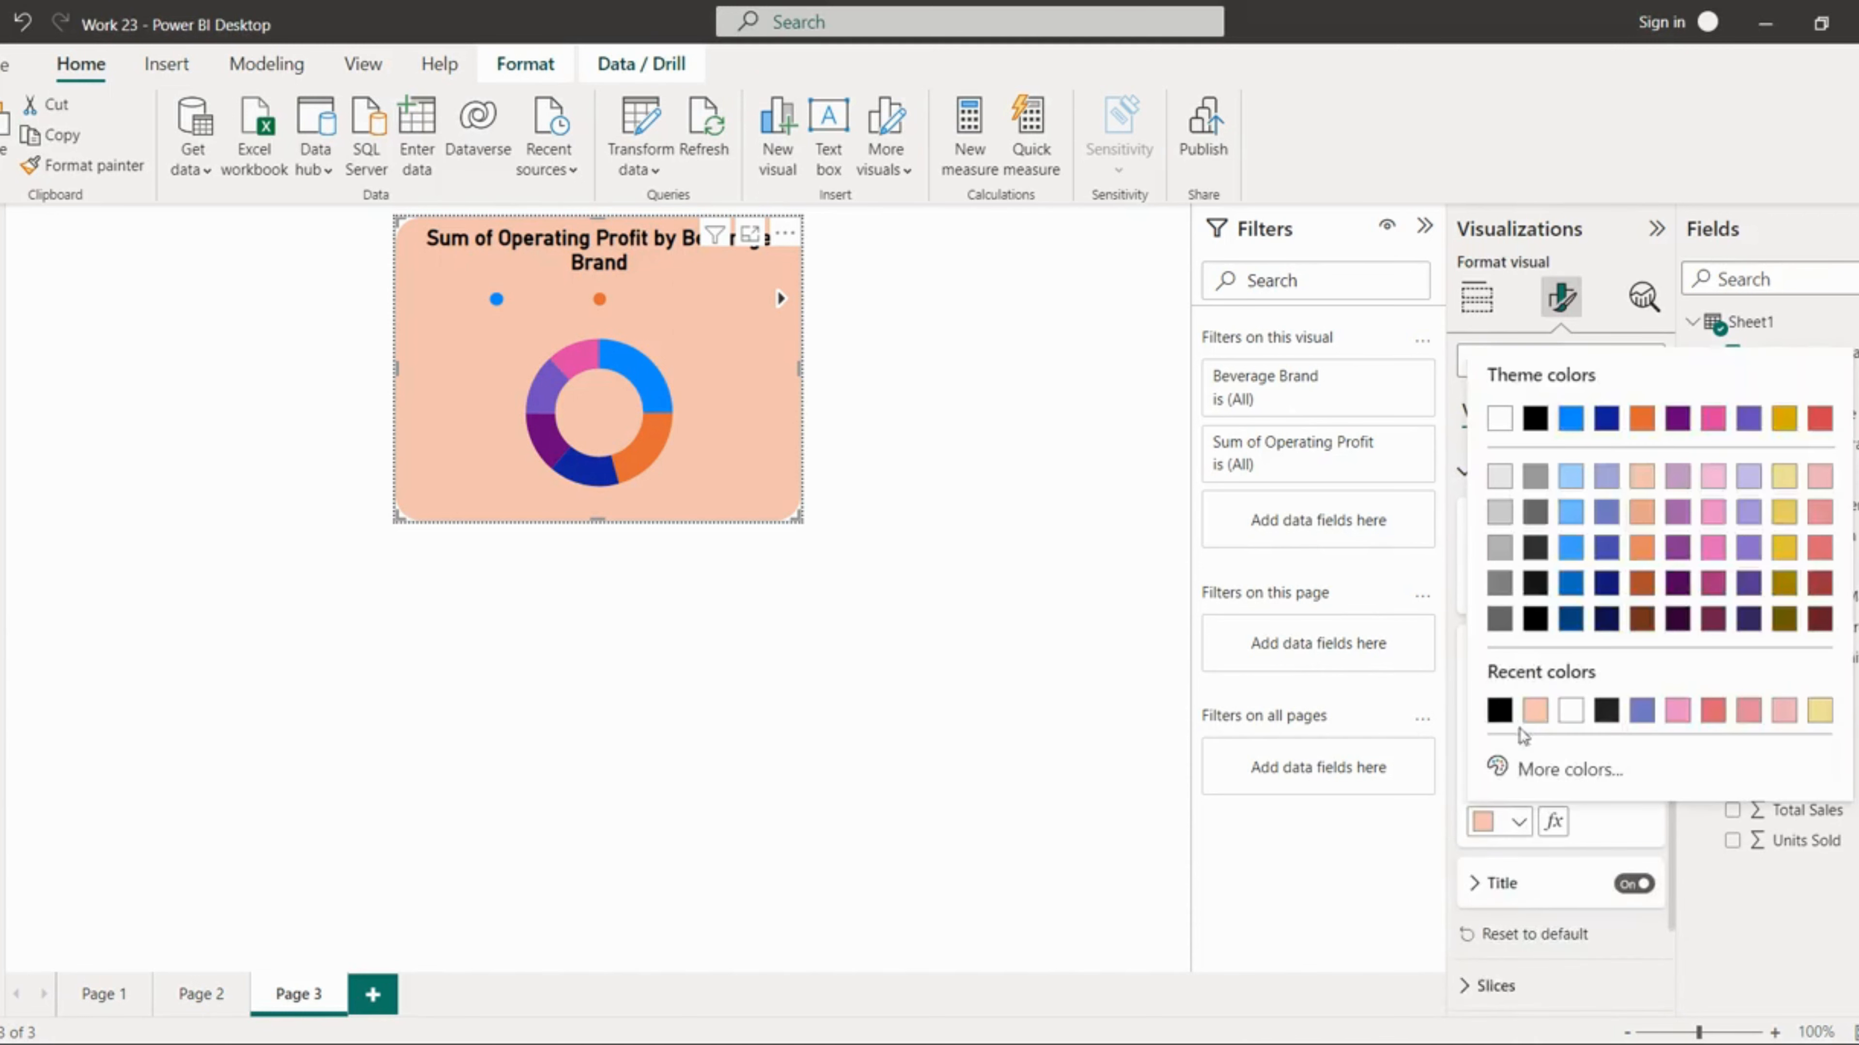
click(1499, 710)
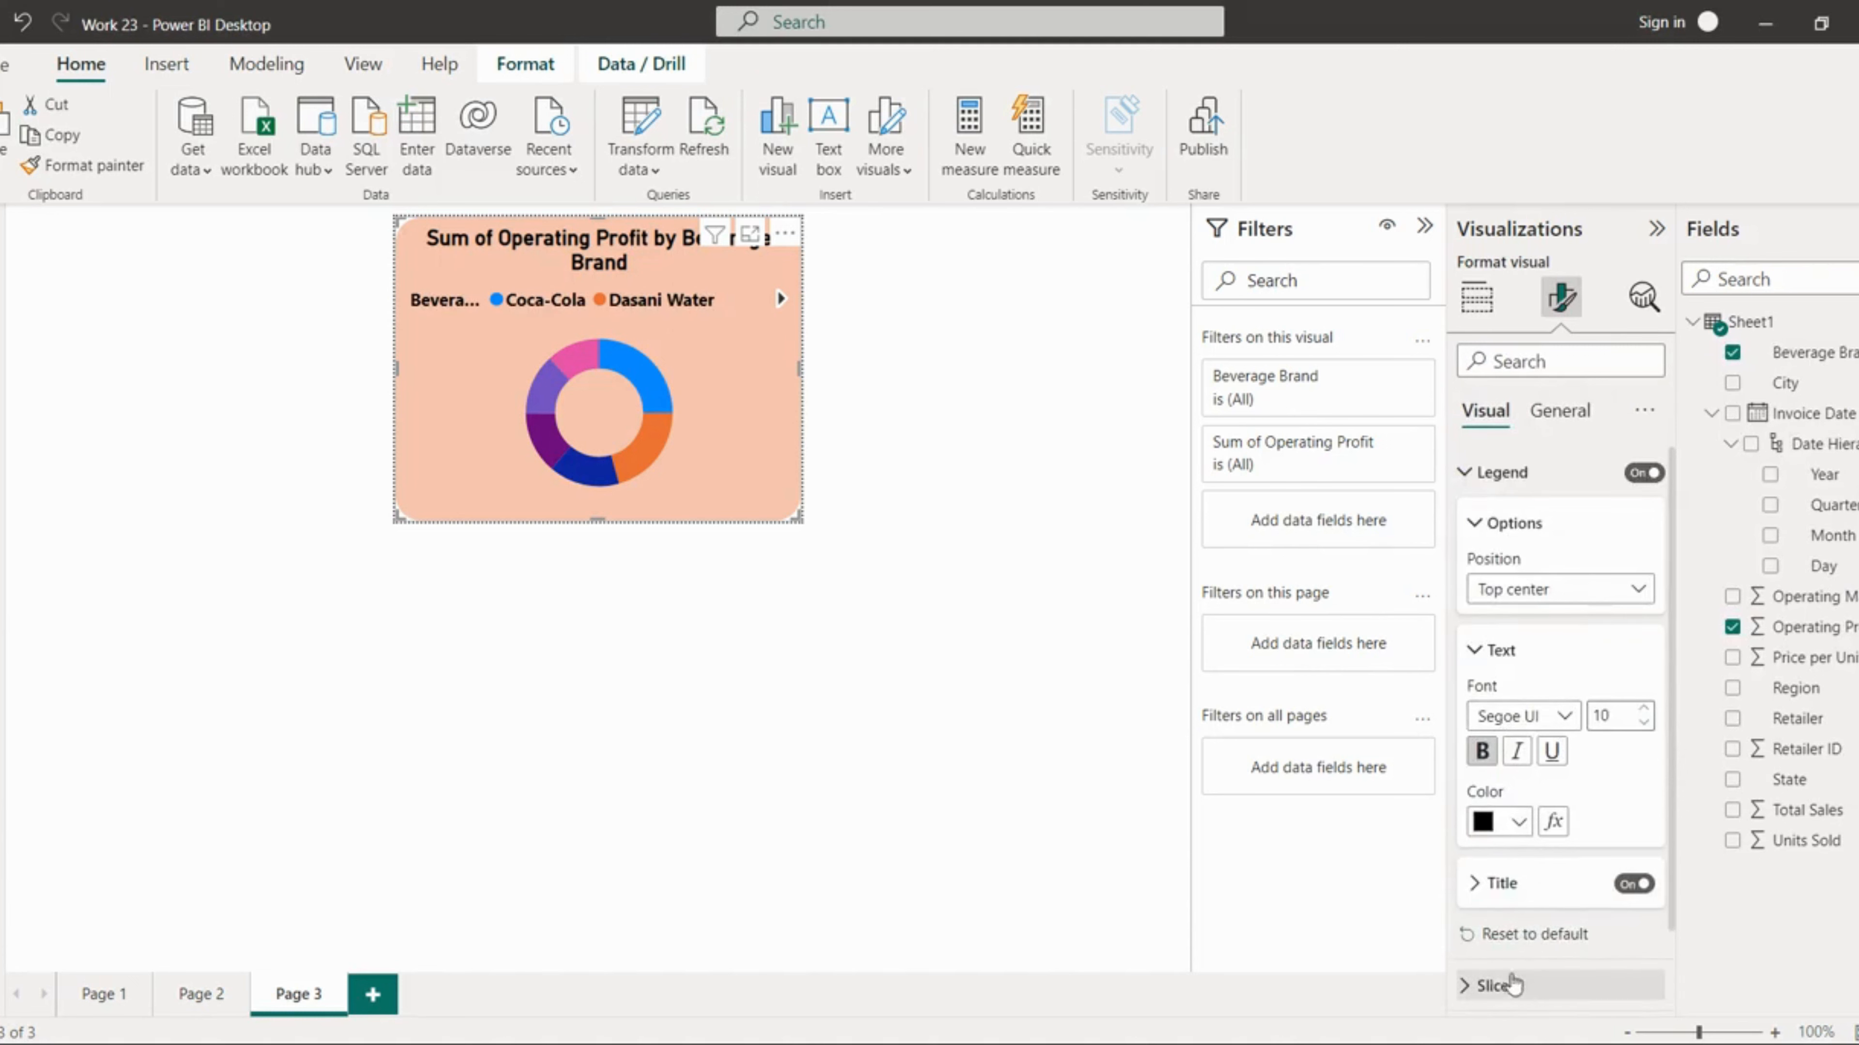
Step: Set the donut chart's detail label values colour to black
scroll(1551, 974, down, 2)
click(1470, 948)
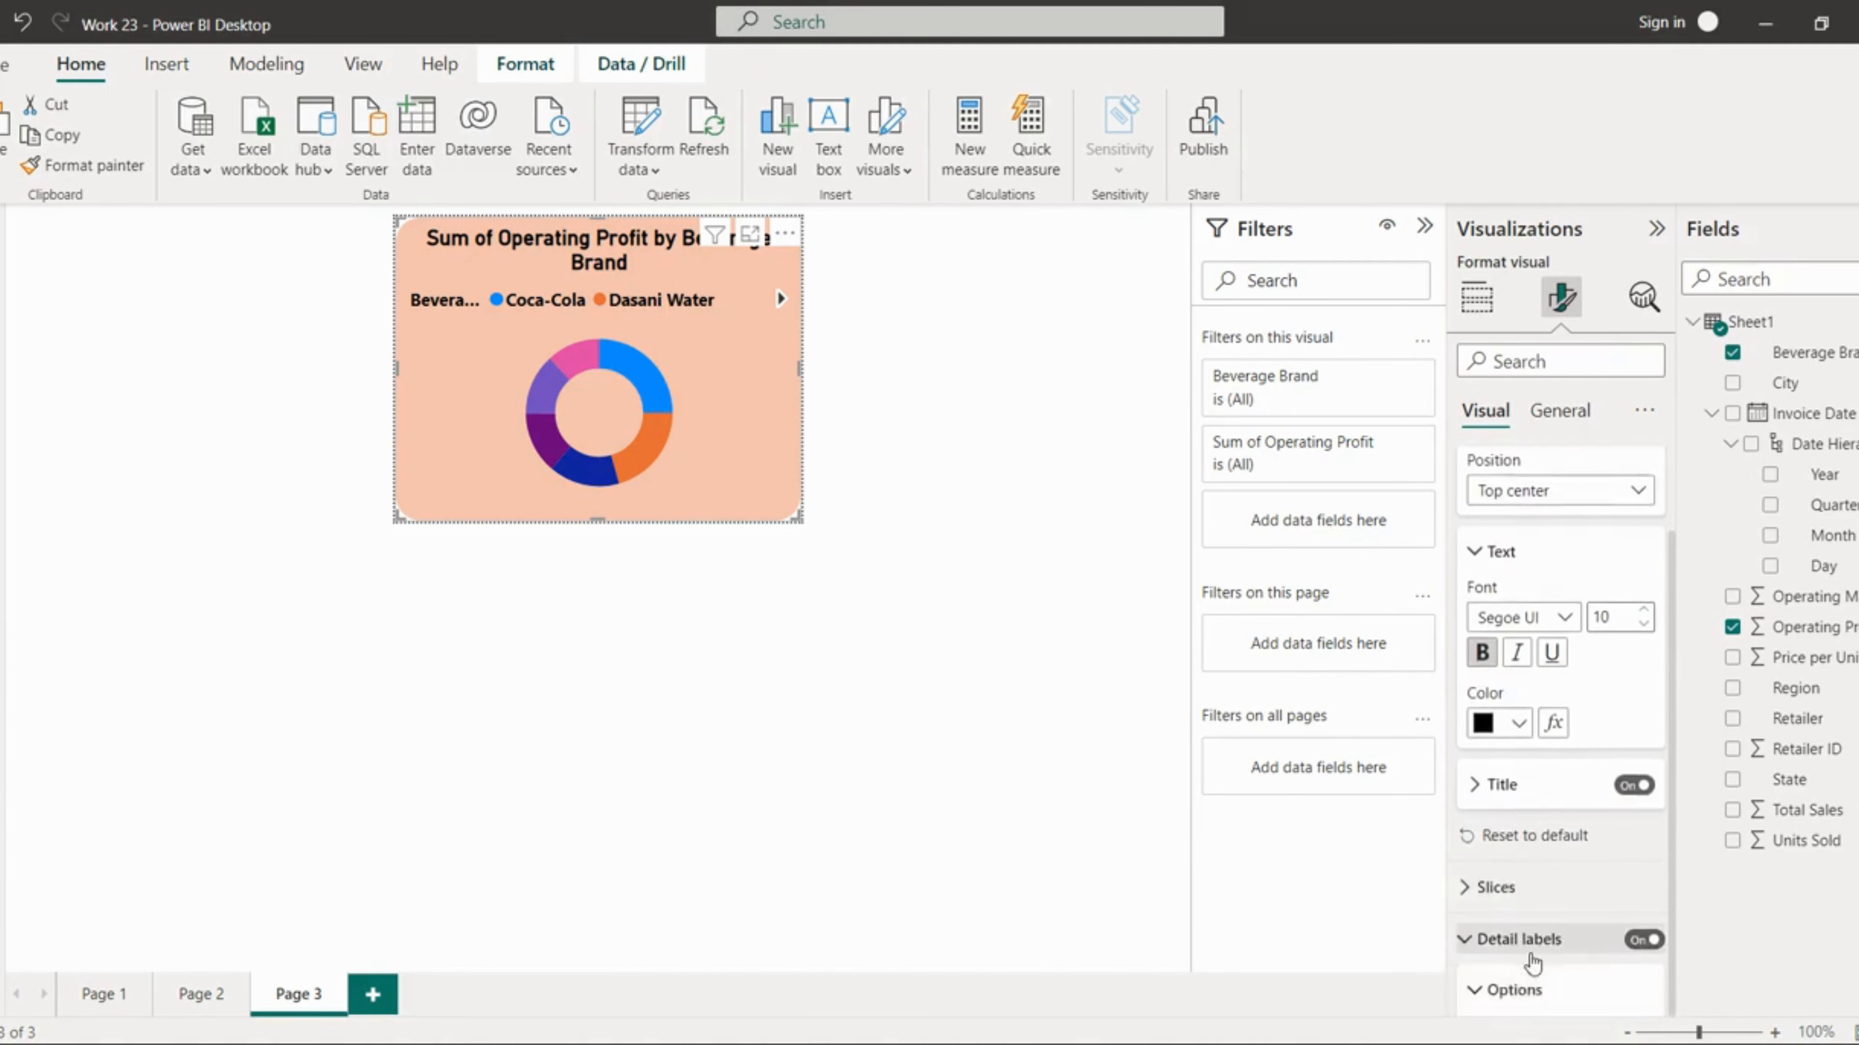
scroll(1551, 985, down, 4)
click(1523, 974)
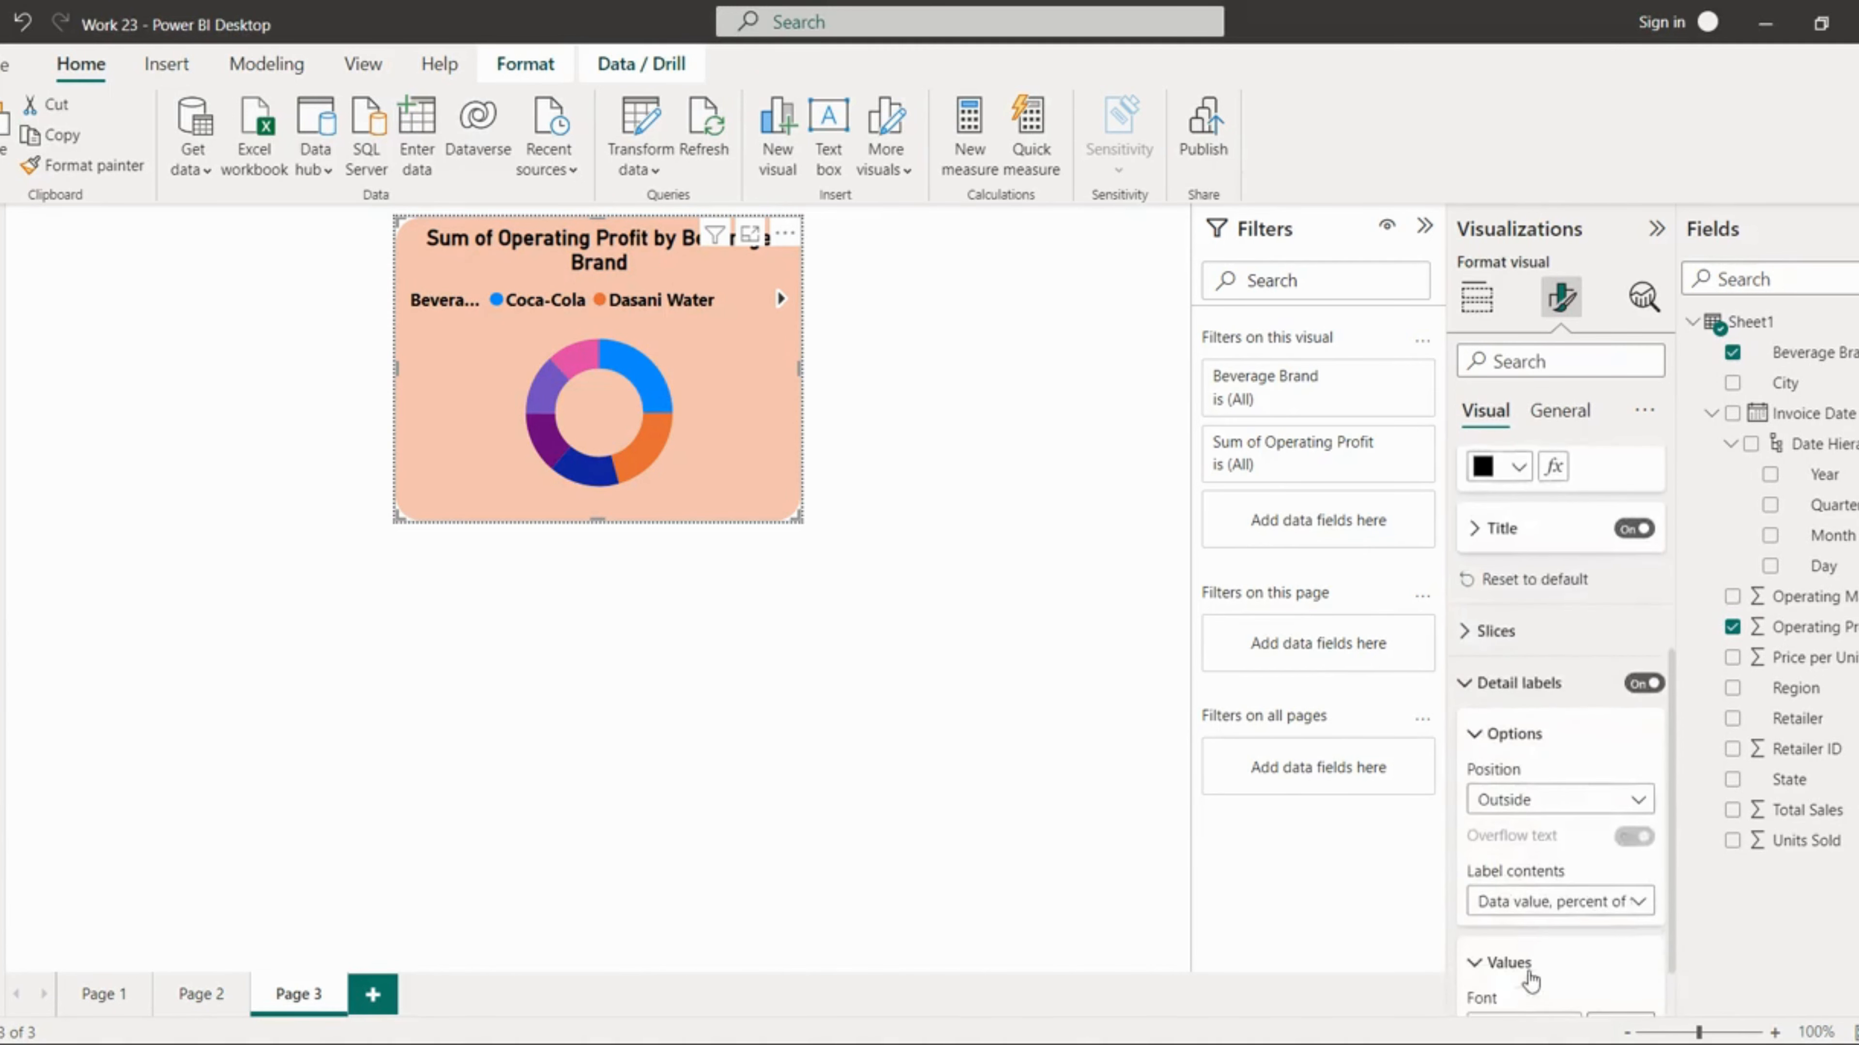
scroll(1510, 986, down, 3)
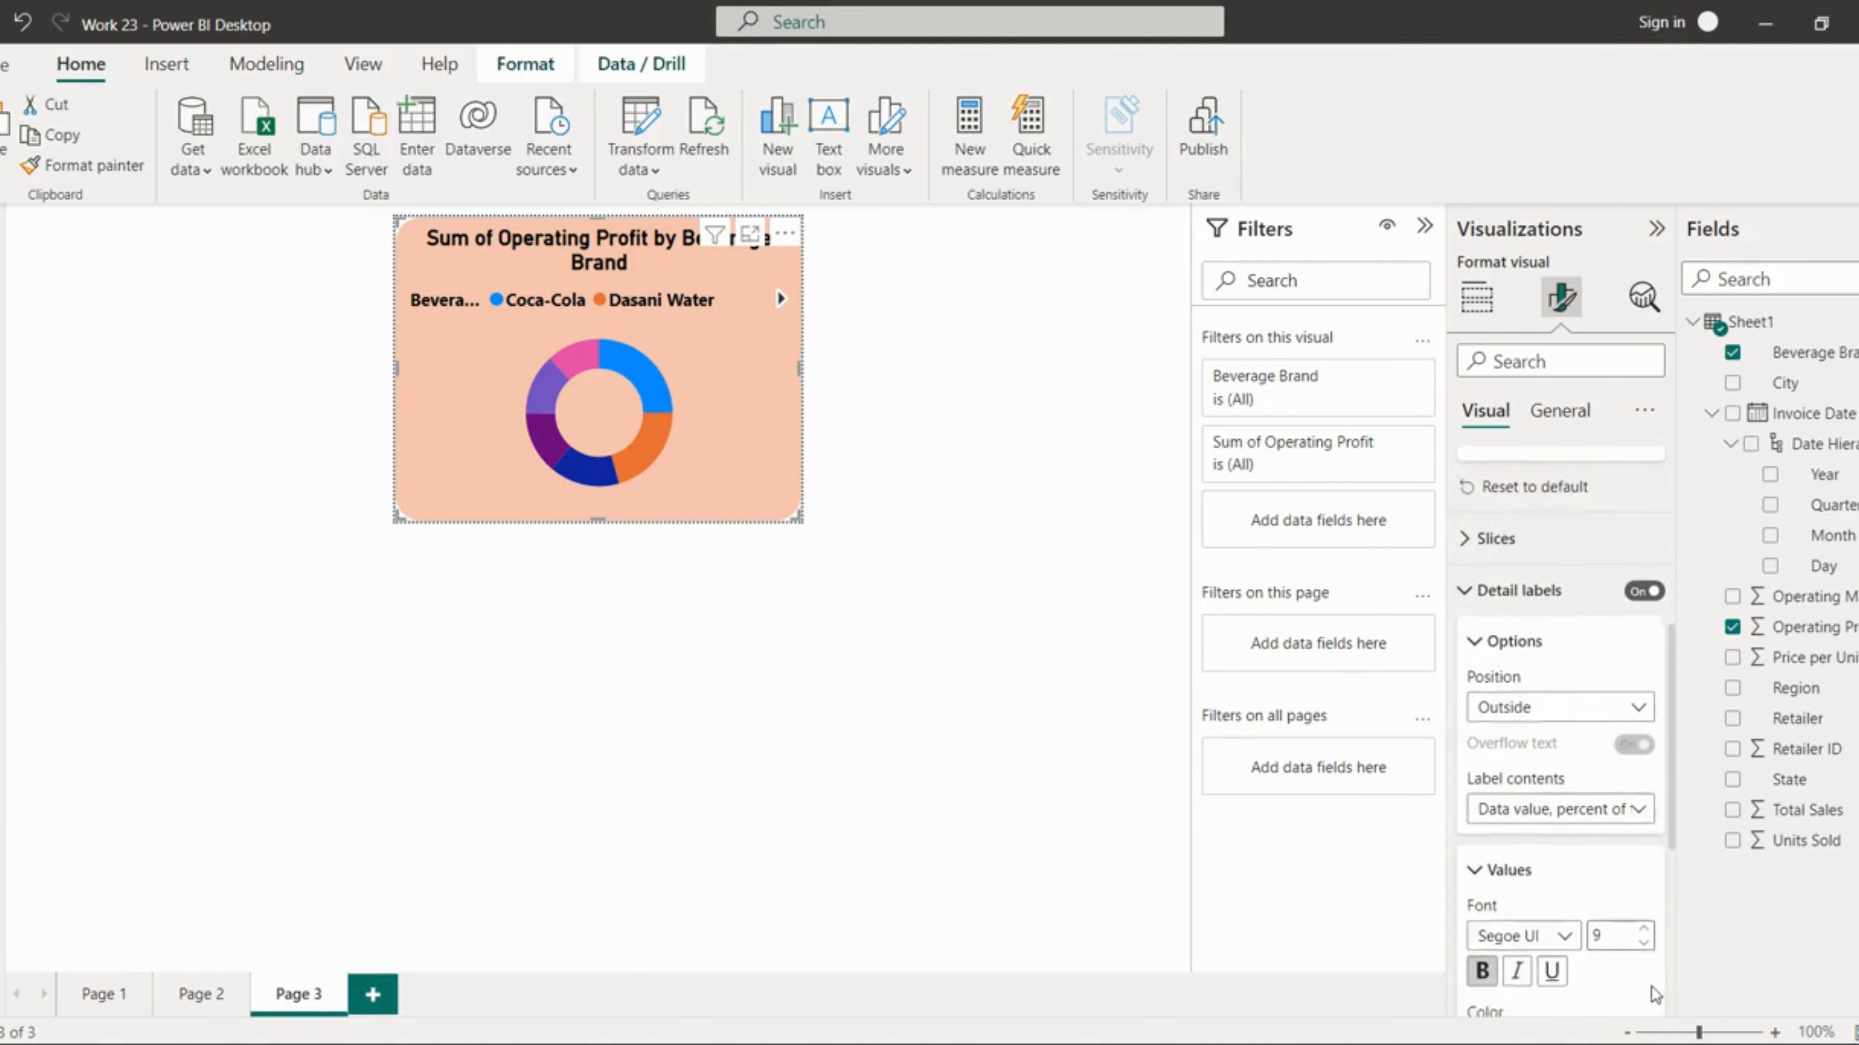
click(1515, 879)
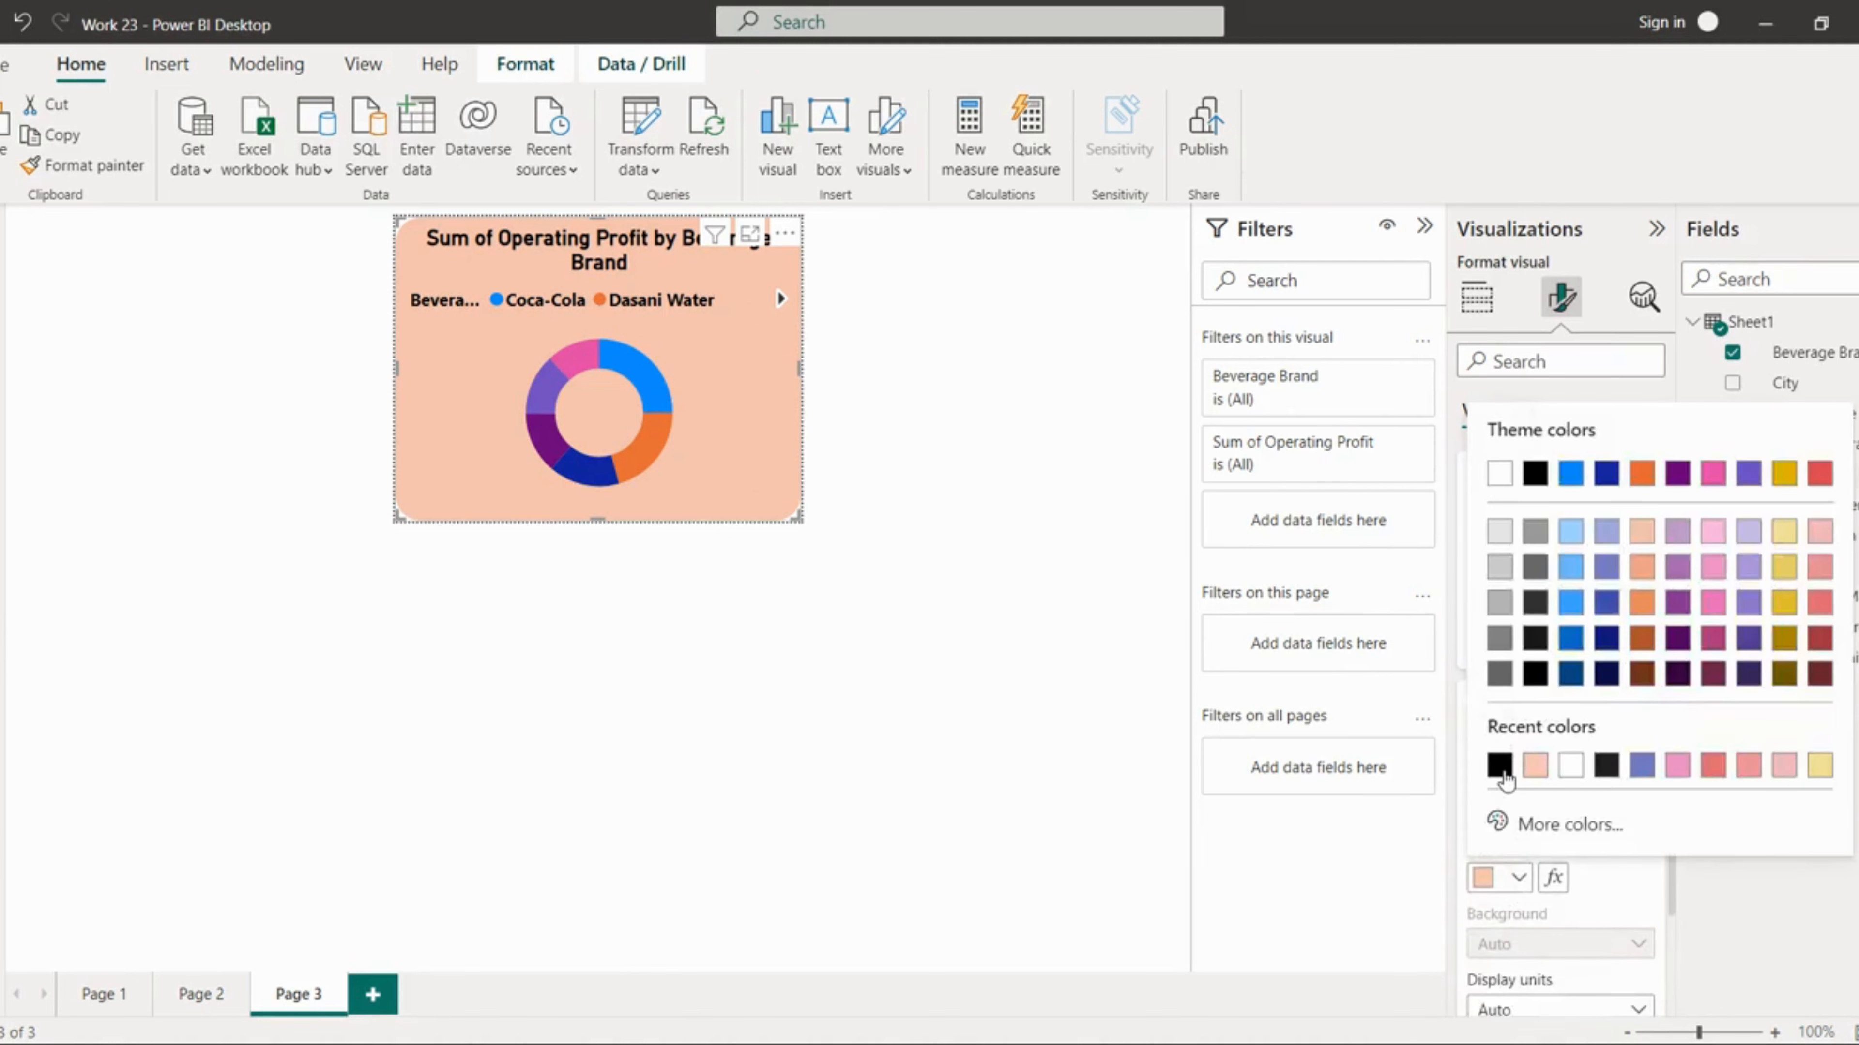
click(1503, 765)
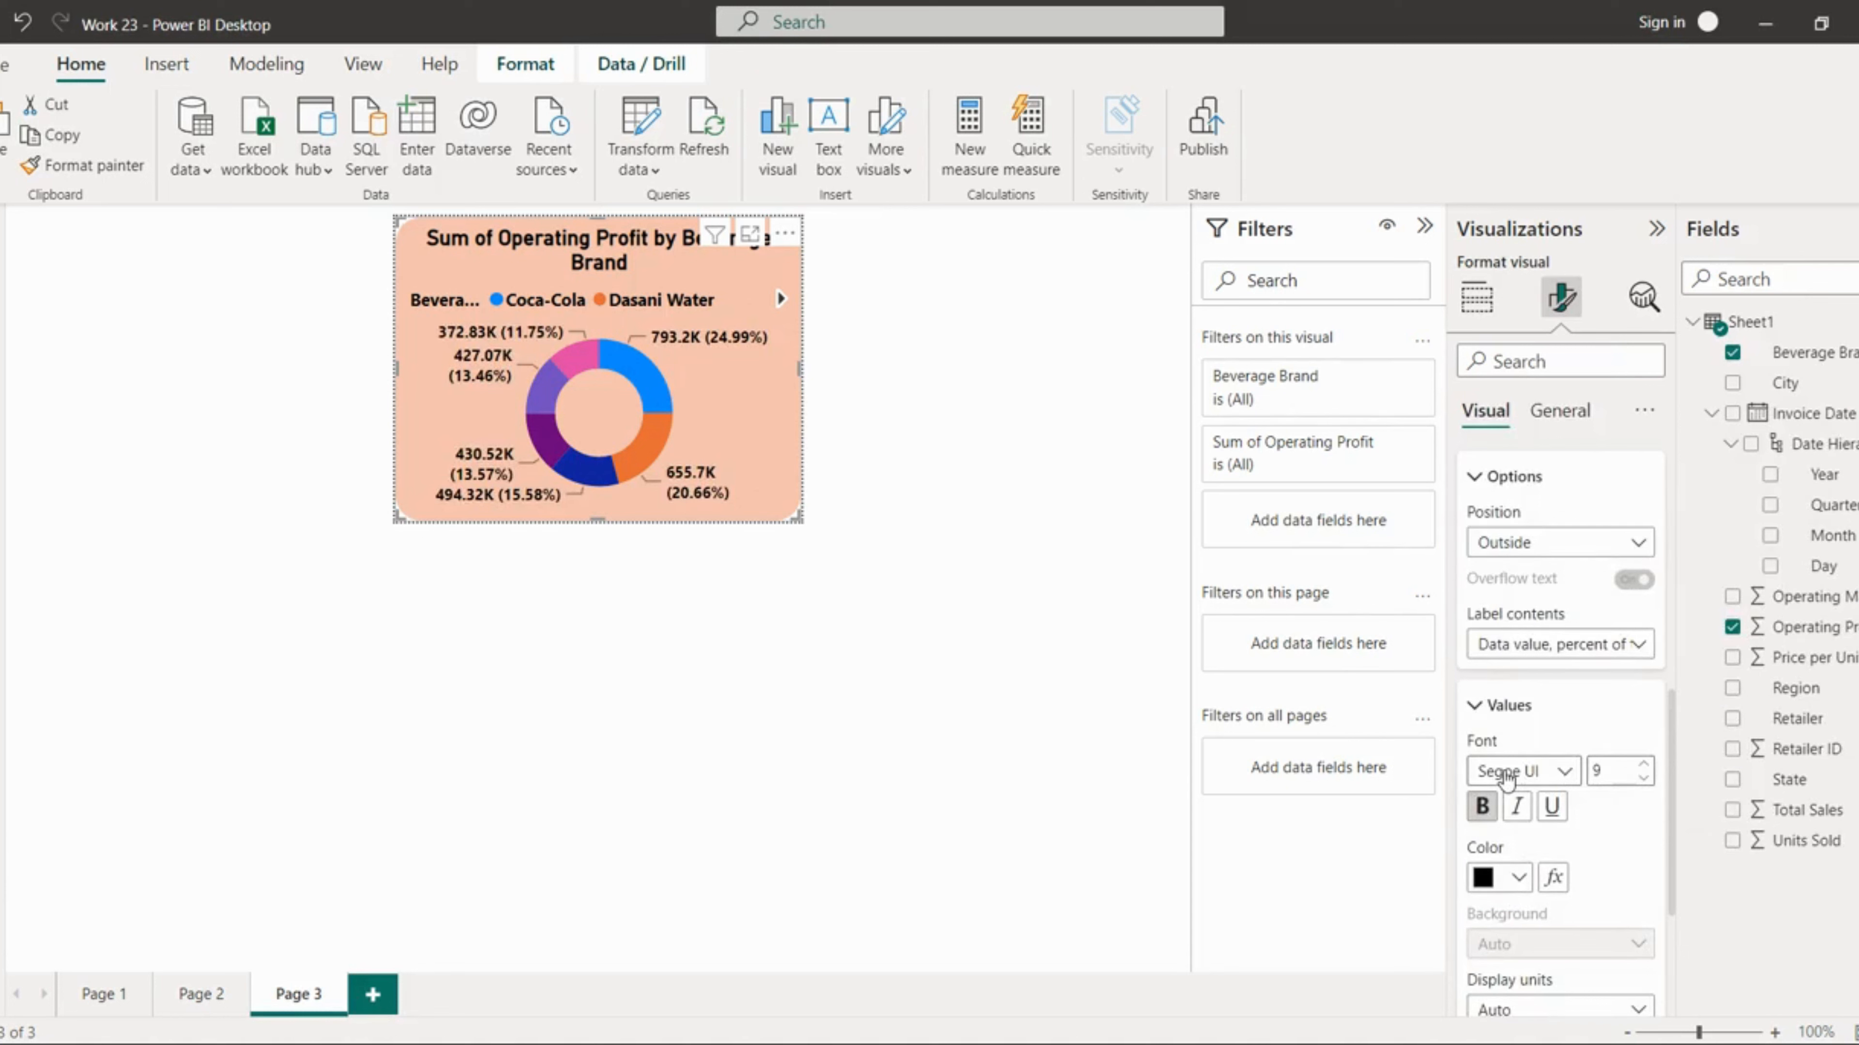
Step: On Page 2, set the Total Sales by Month column chart's tooltip to the report page Page 3
click(899, 646)
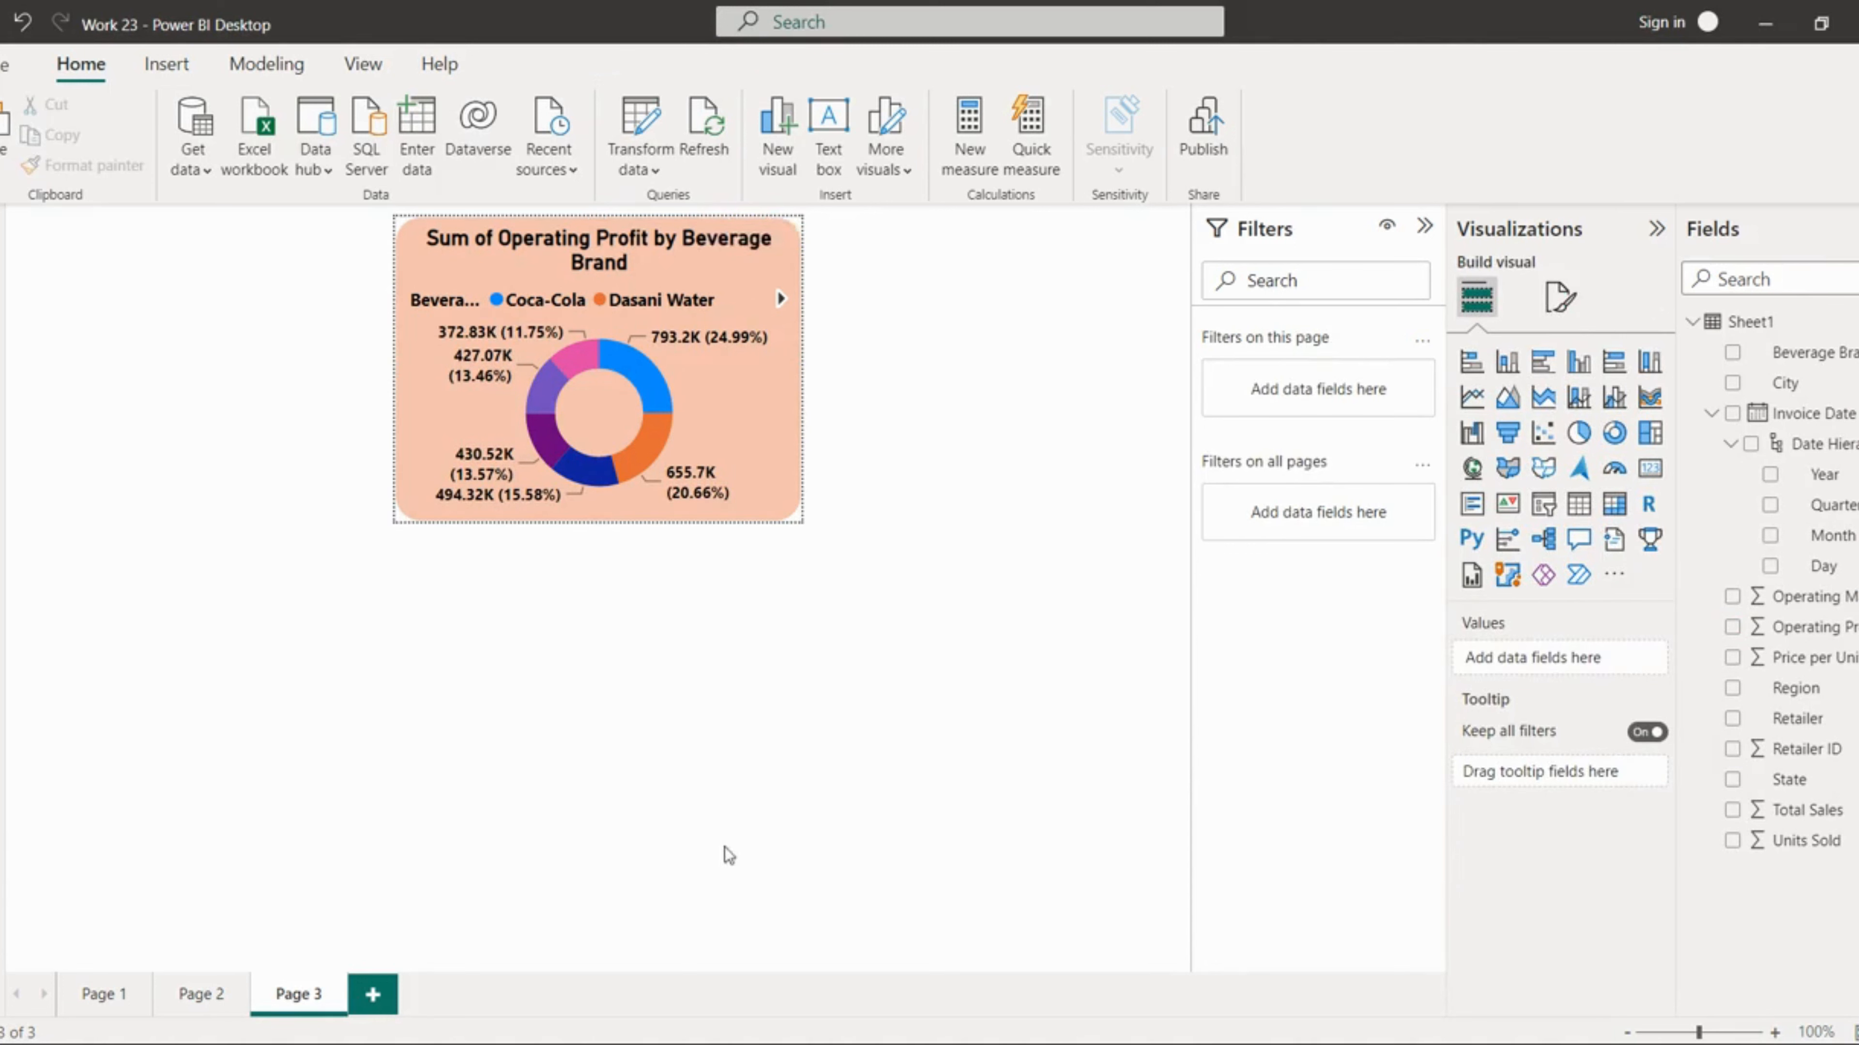
click(201, 995)
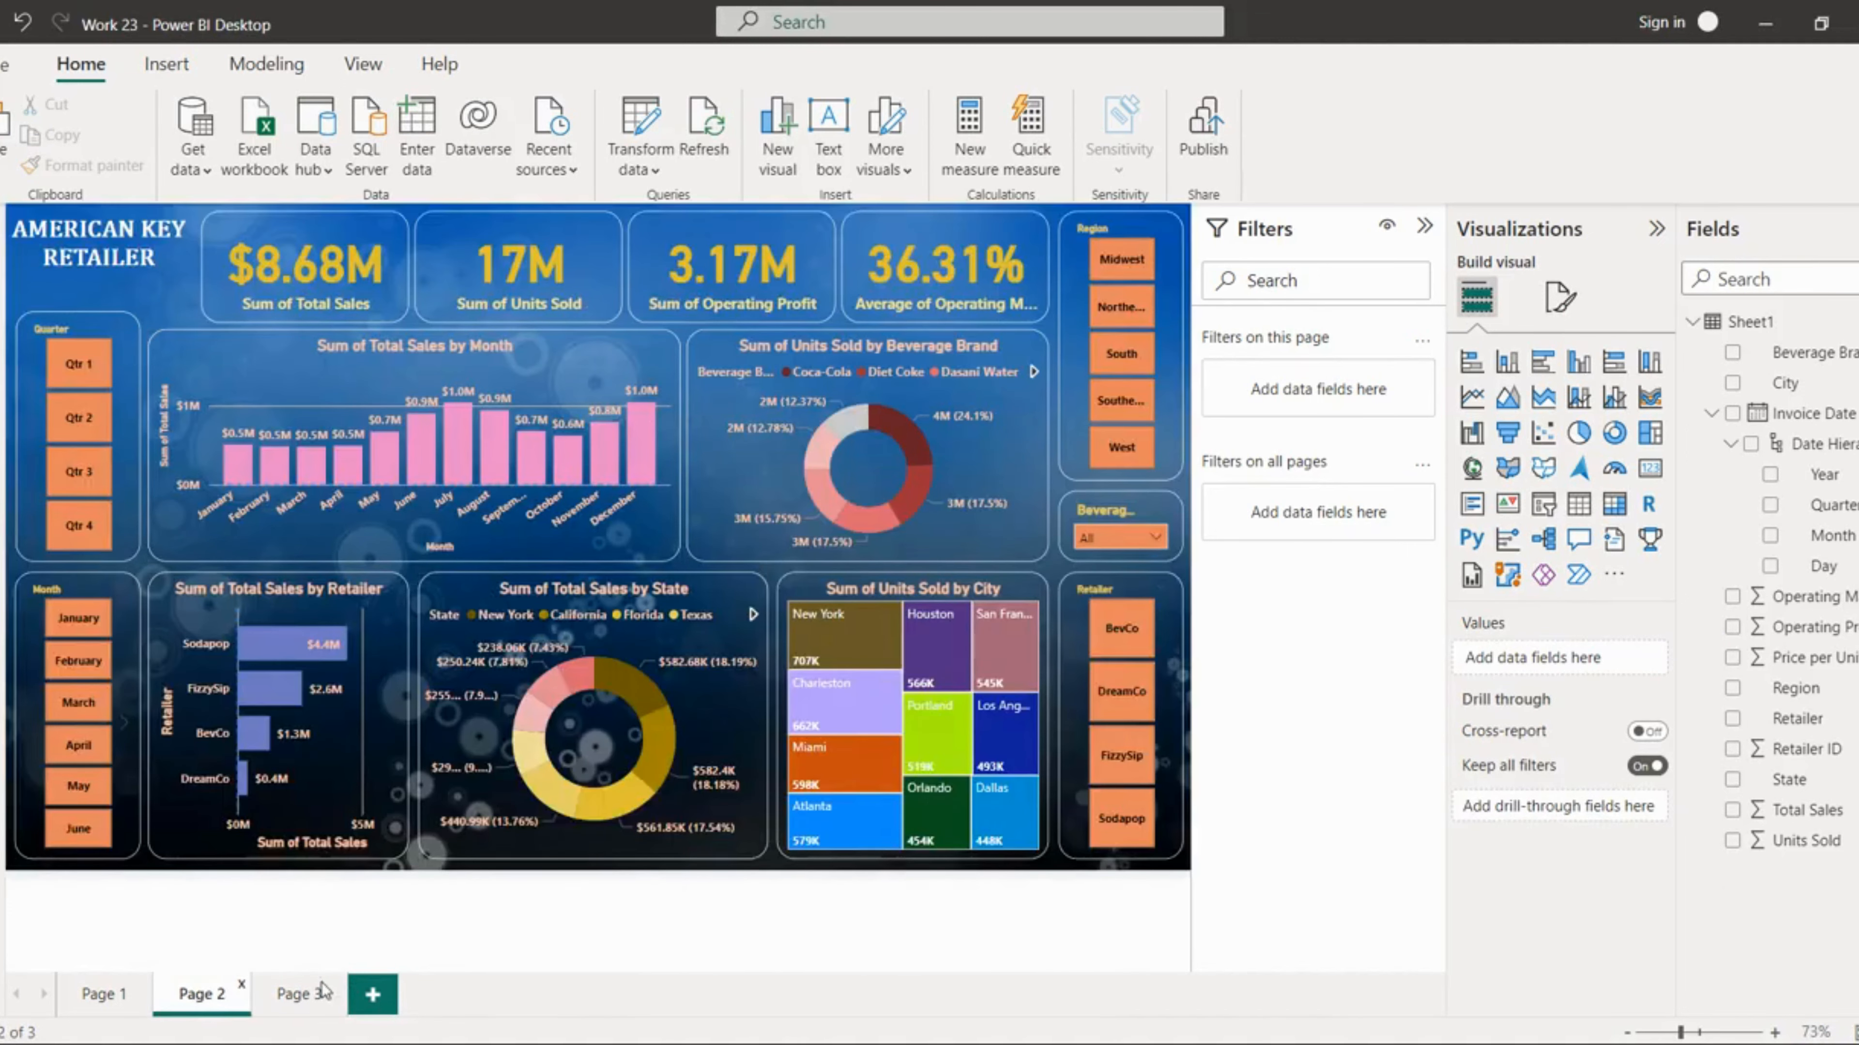
click(300, 996)
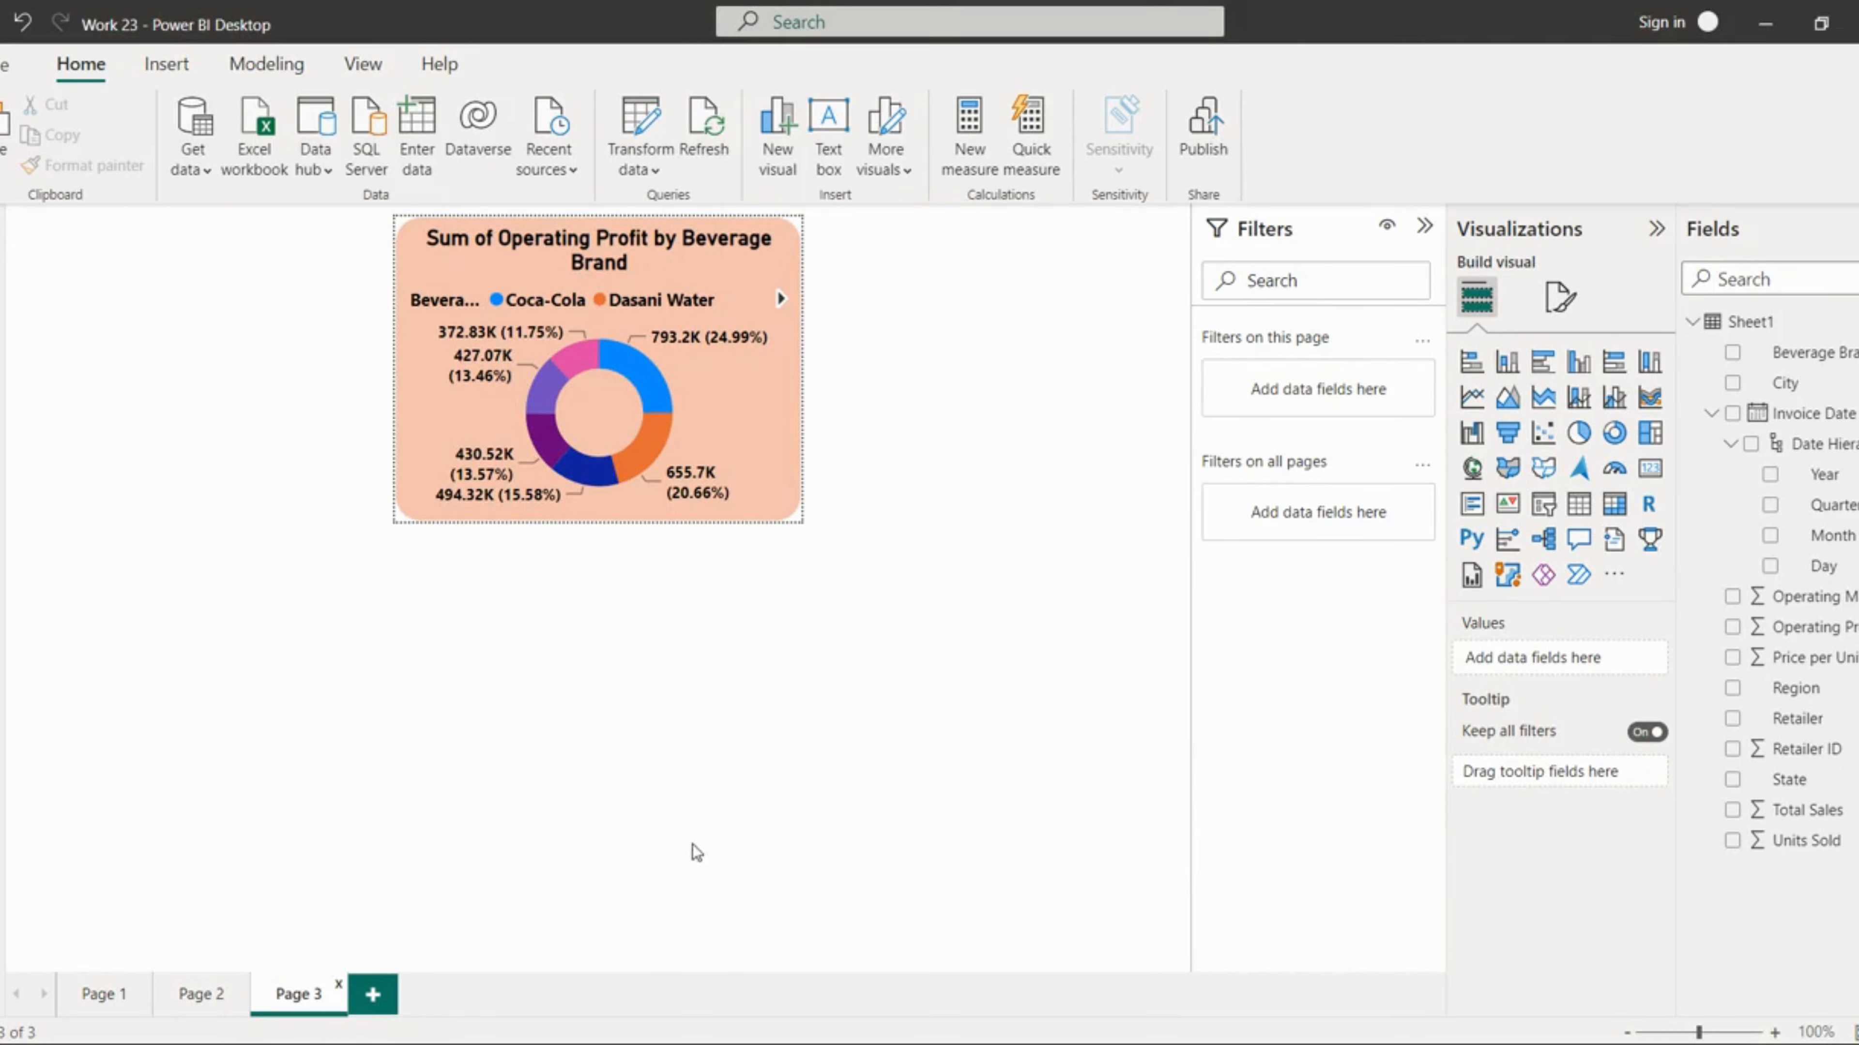
click(201, 998)
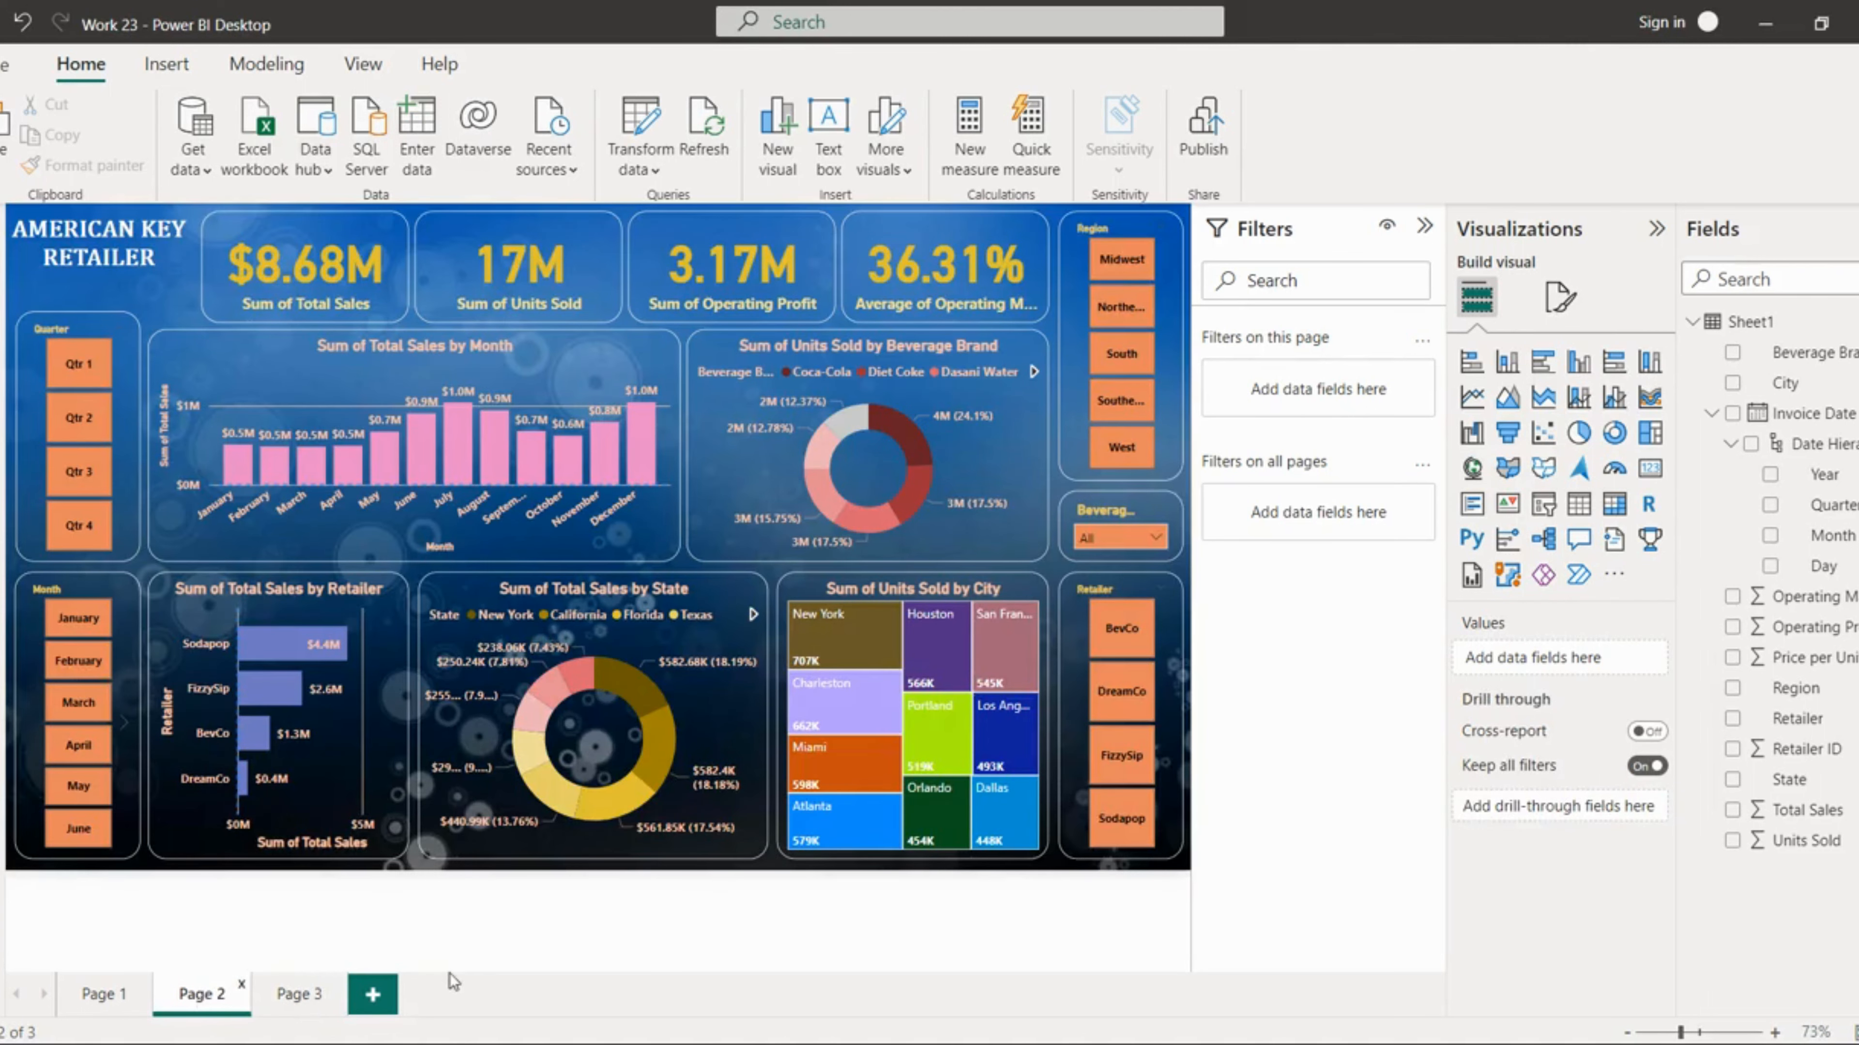
click(661, 549)
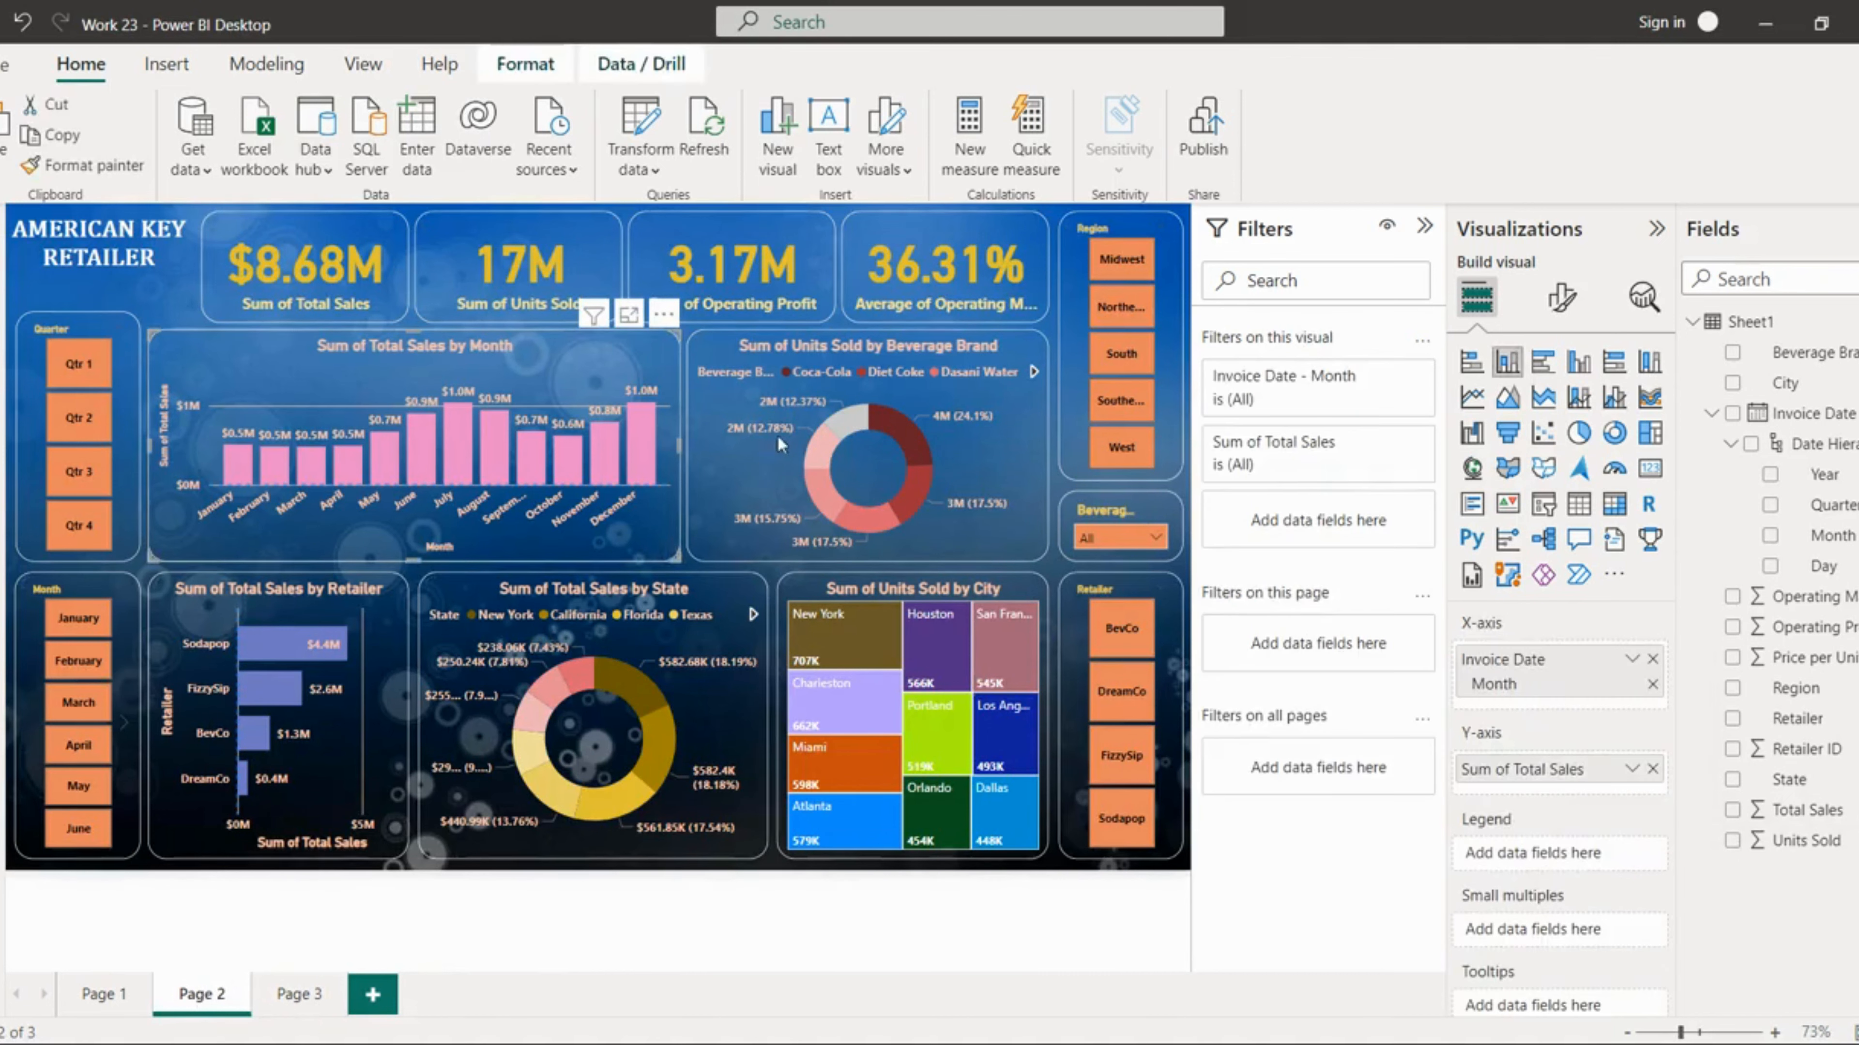
click(1562, 297)
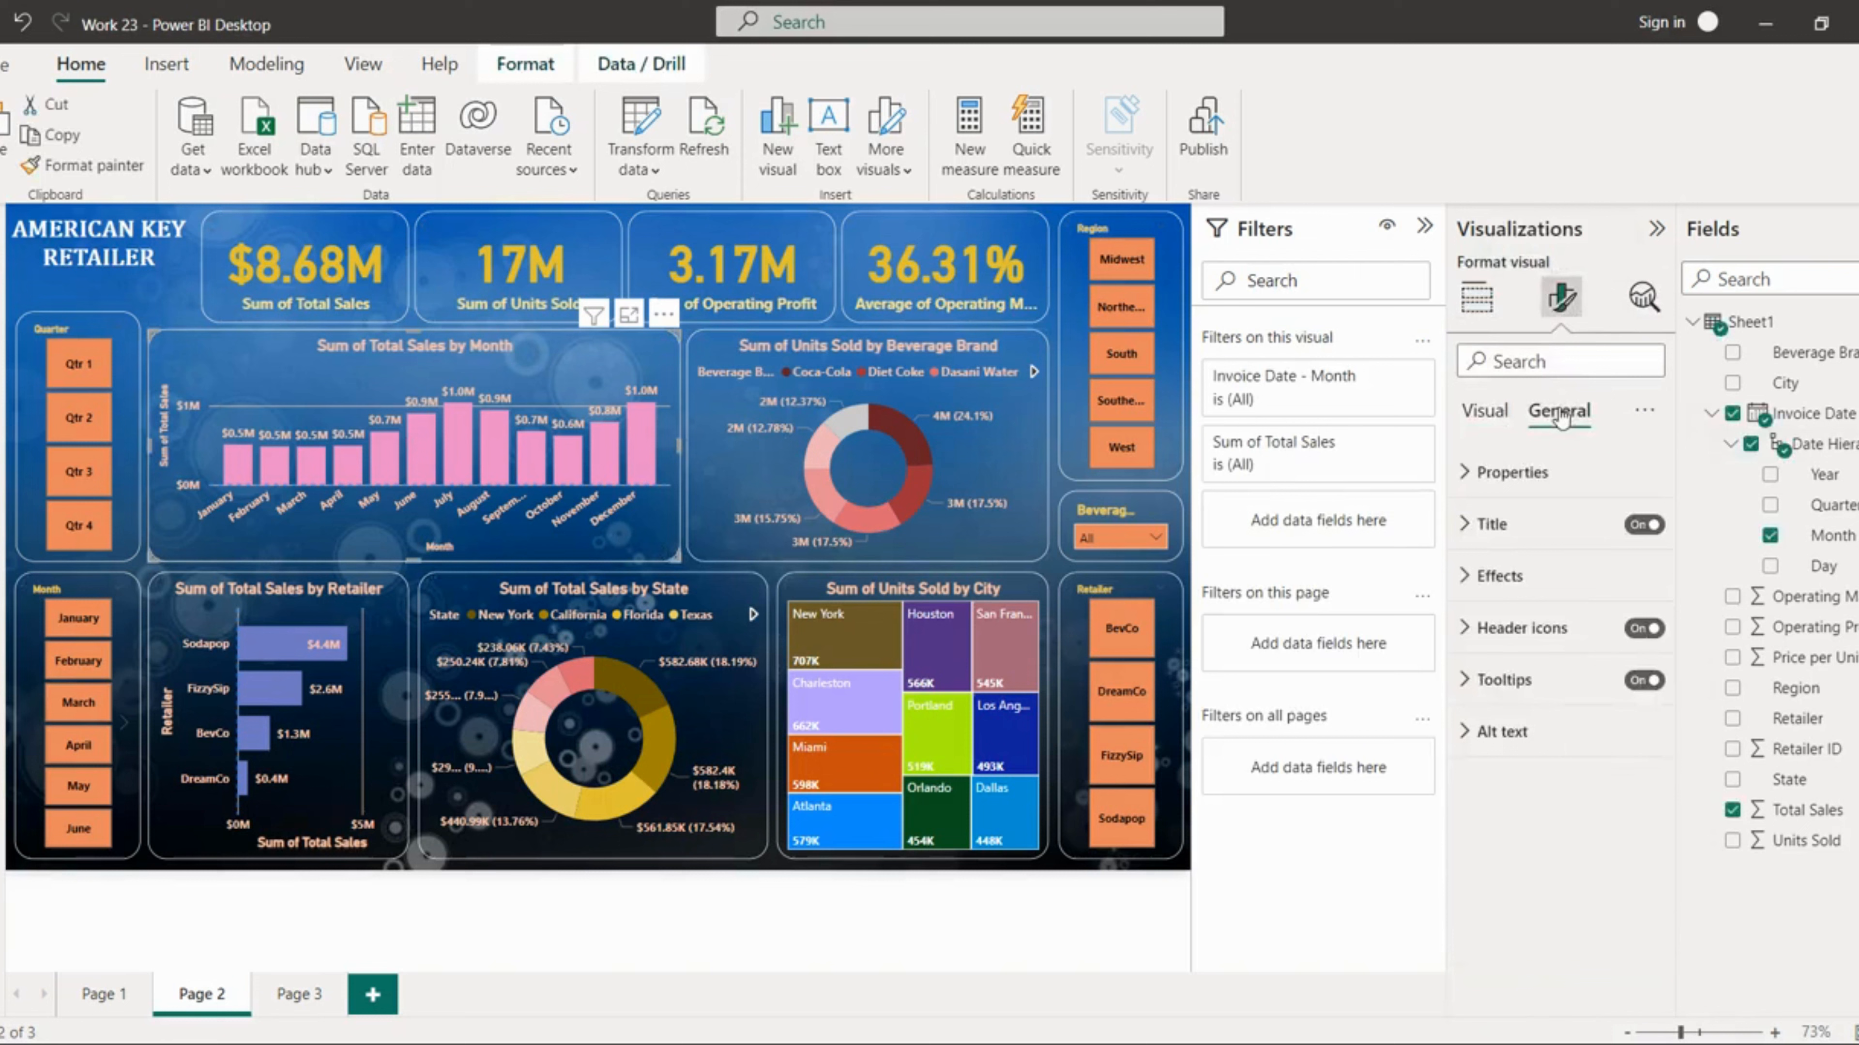
click(1511, 681)
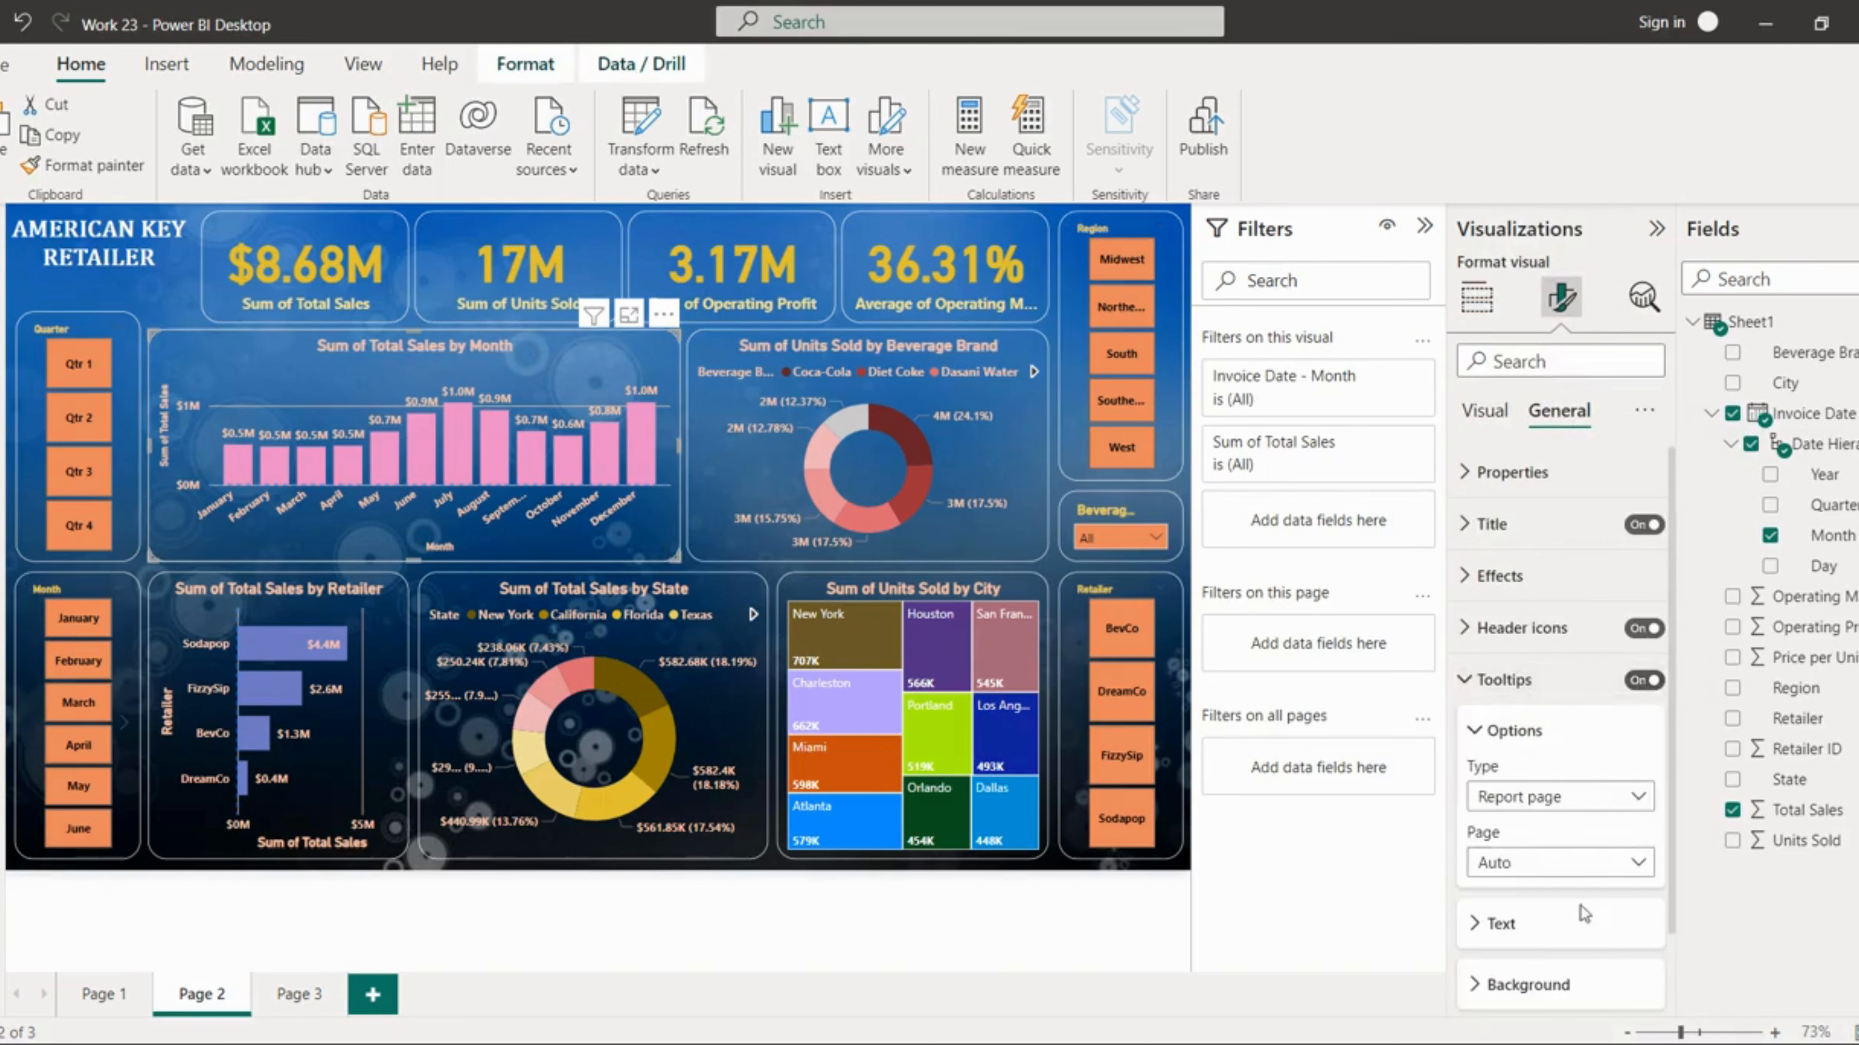
click(1576, 803)
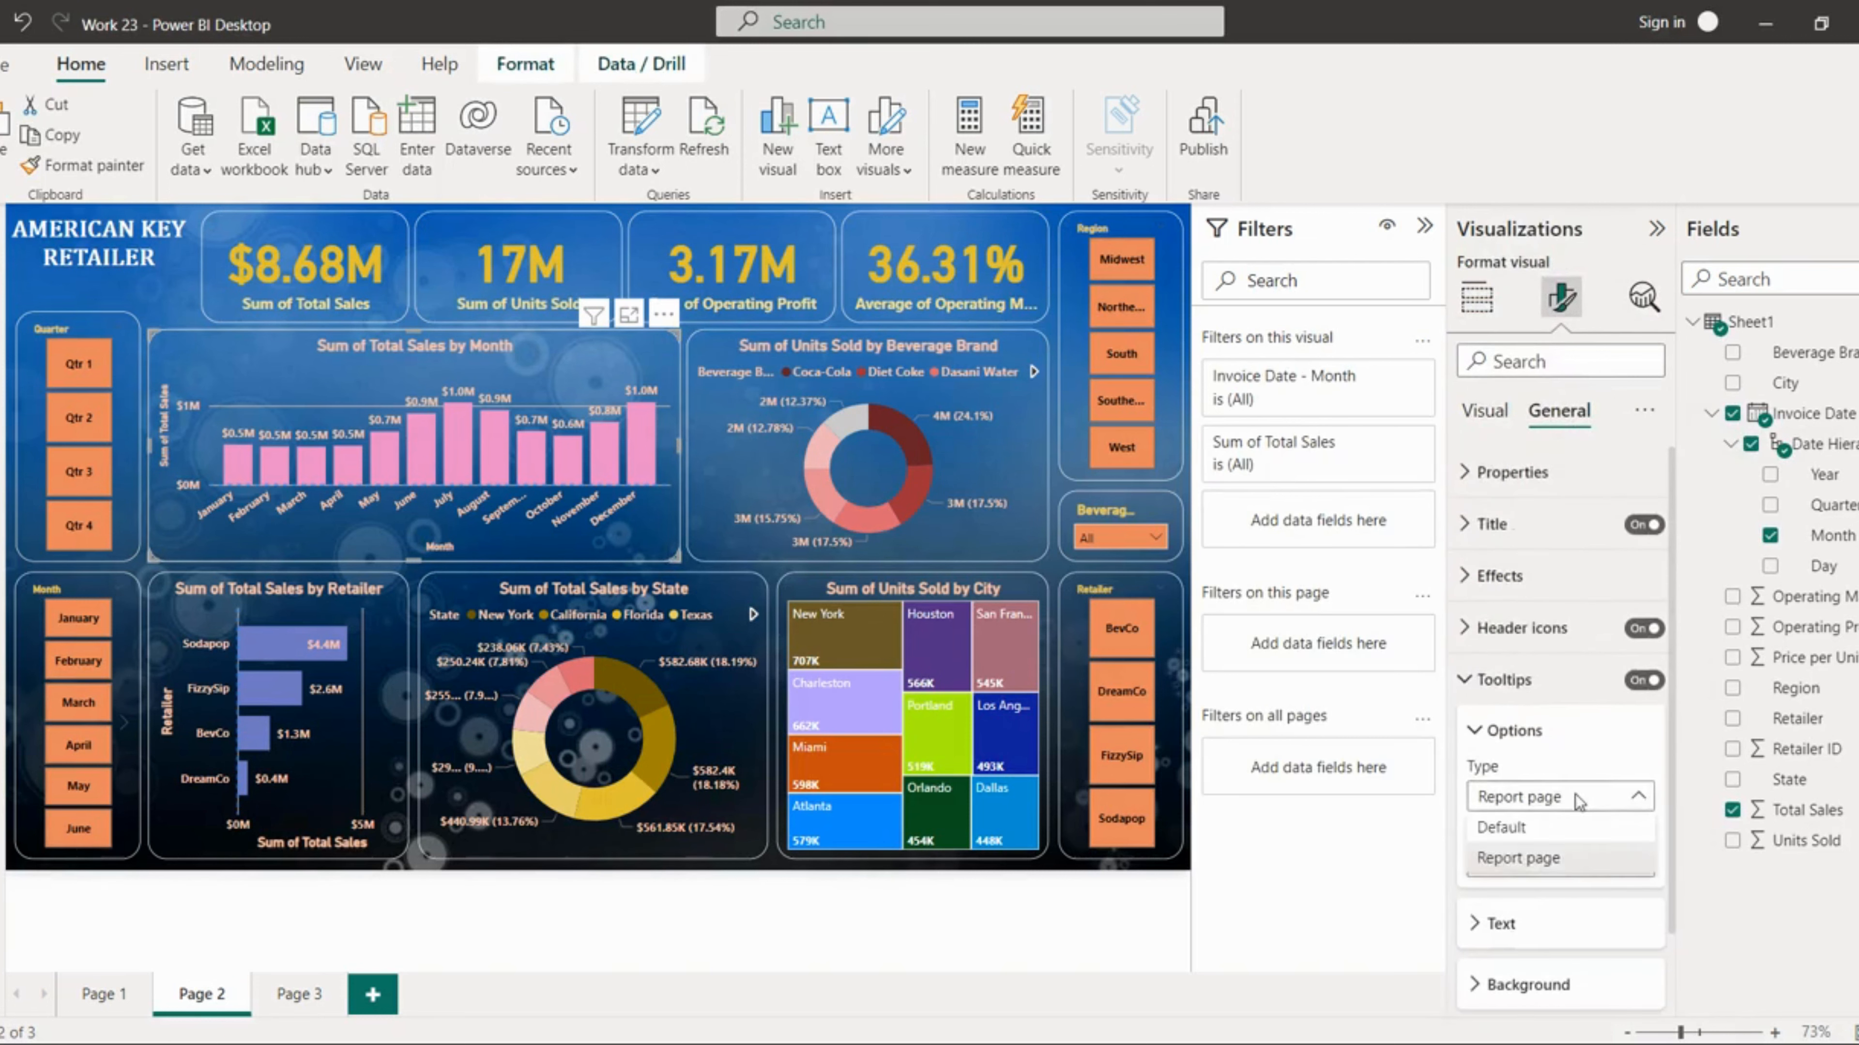
click(1559, 863)
click(1559, 864)
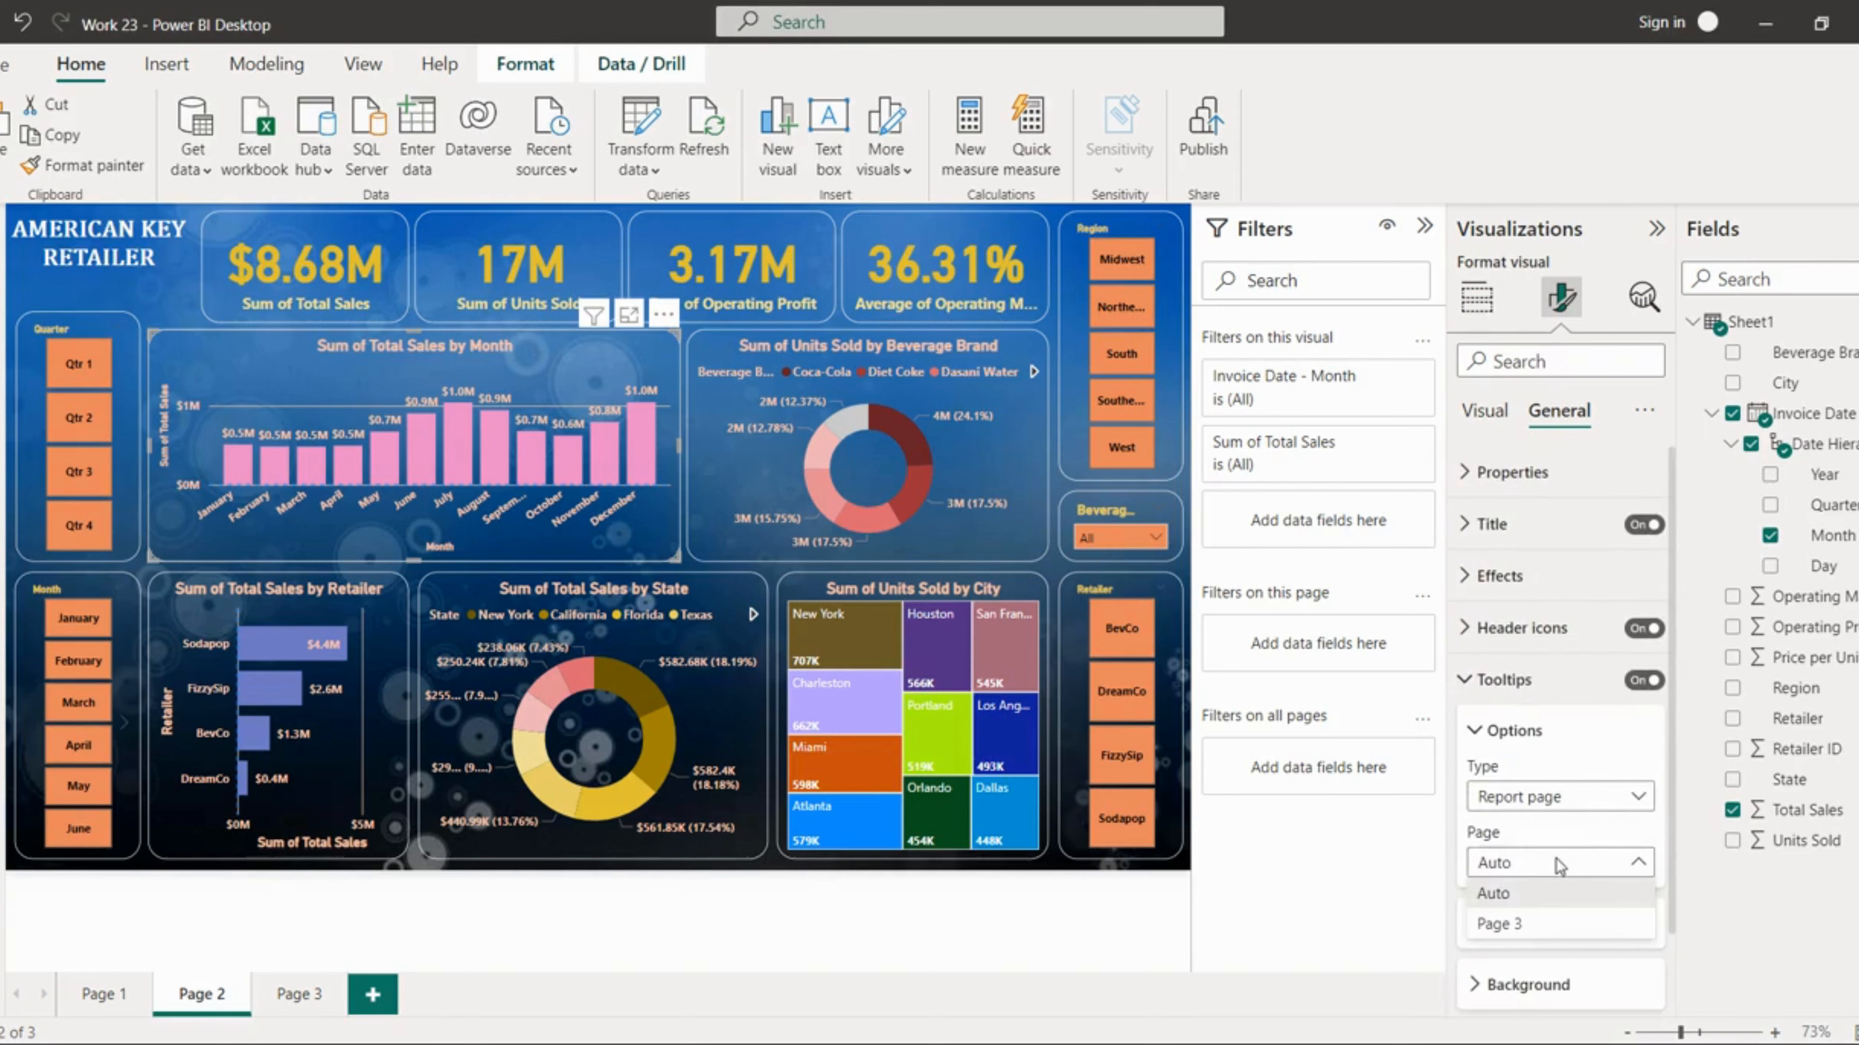
click(1528, 925)
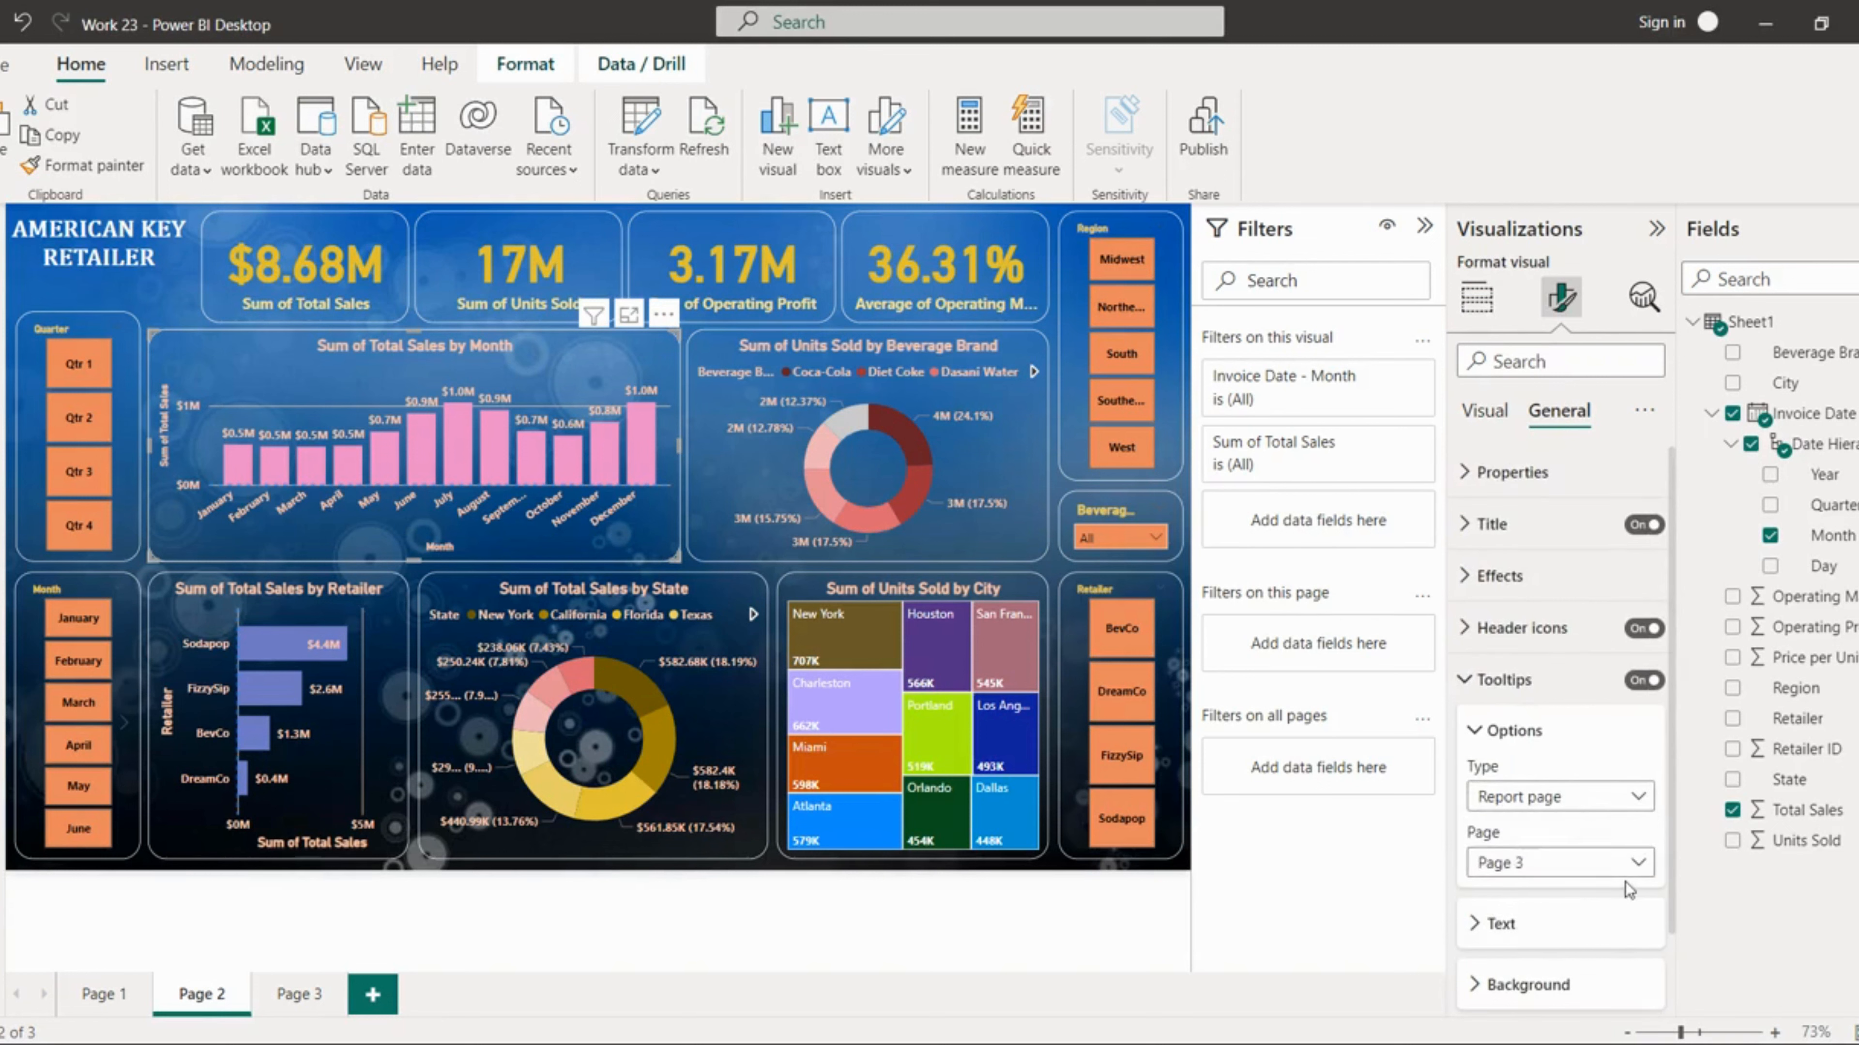
Step: Switch the column chart's tooltip type to Default, then back to report page Page 3
click(1585, 875)
click(1539, 870)
click(1555, 804)
click(1491, 832)
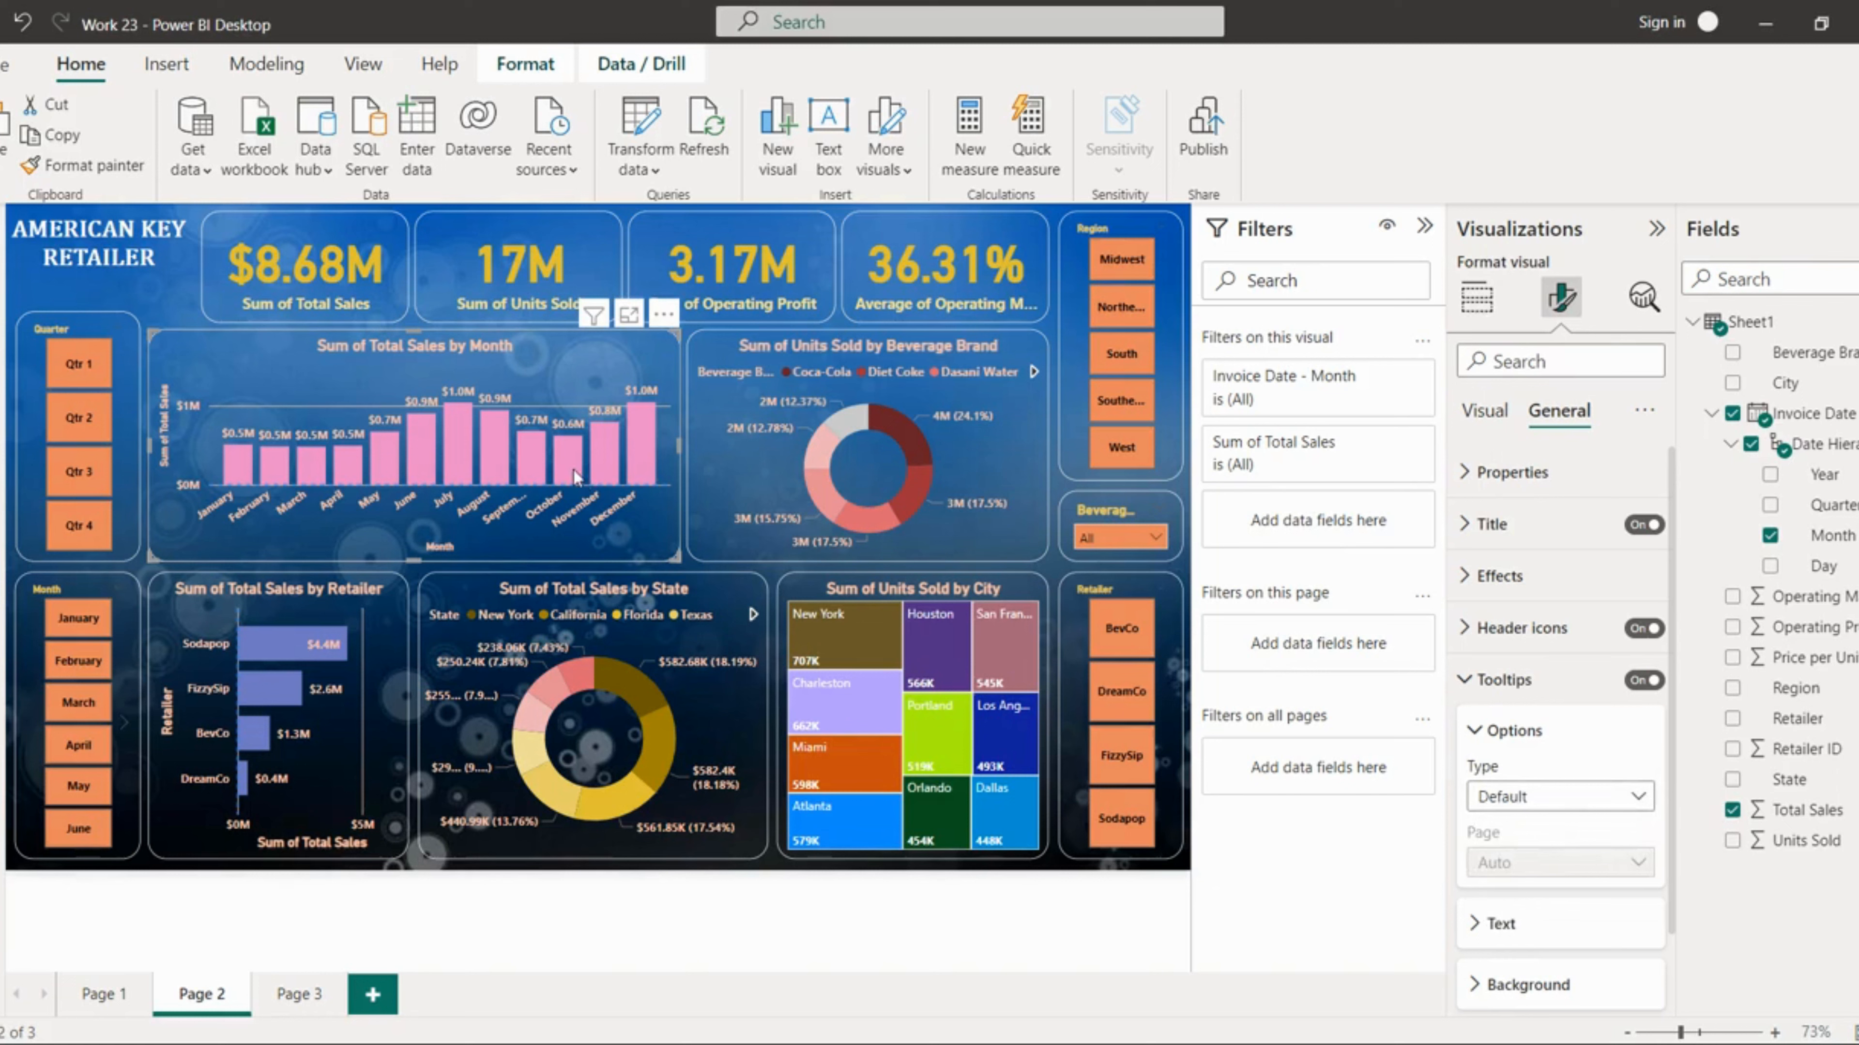
mouse_move(578, 478)
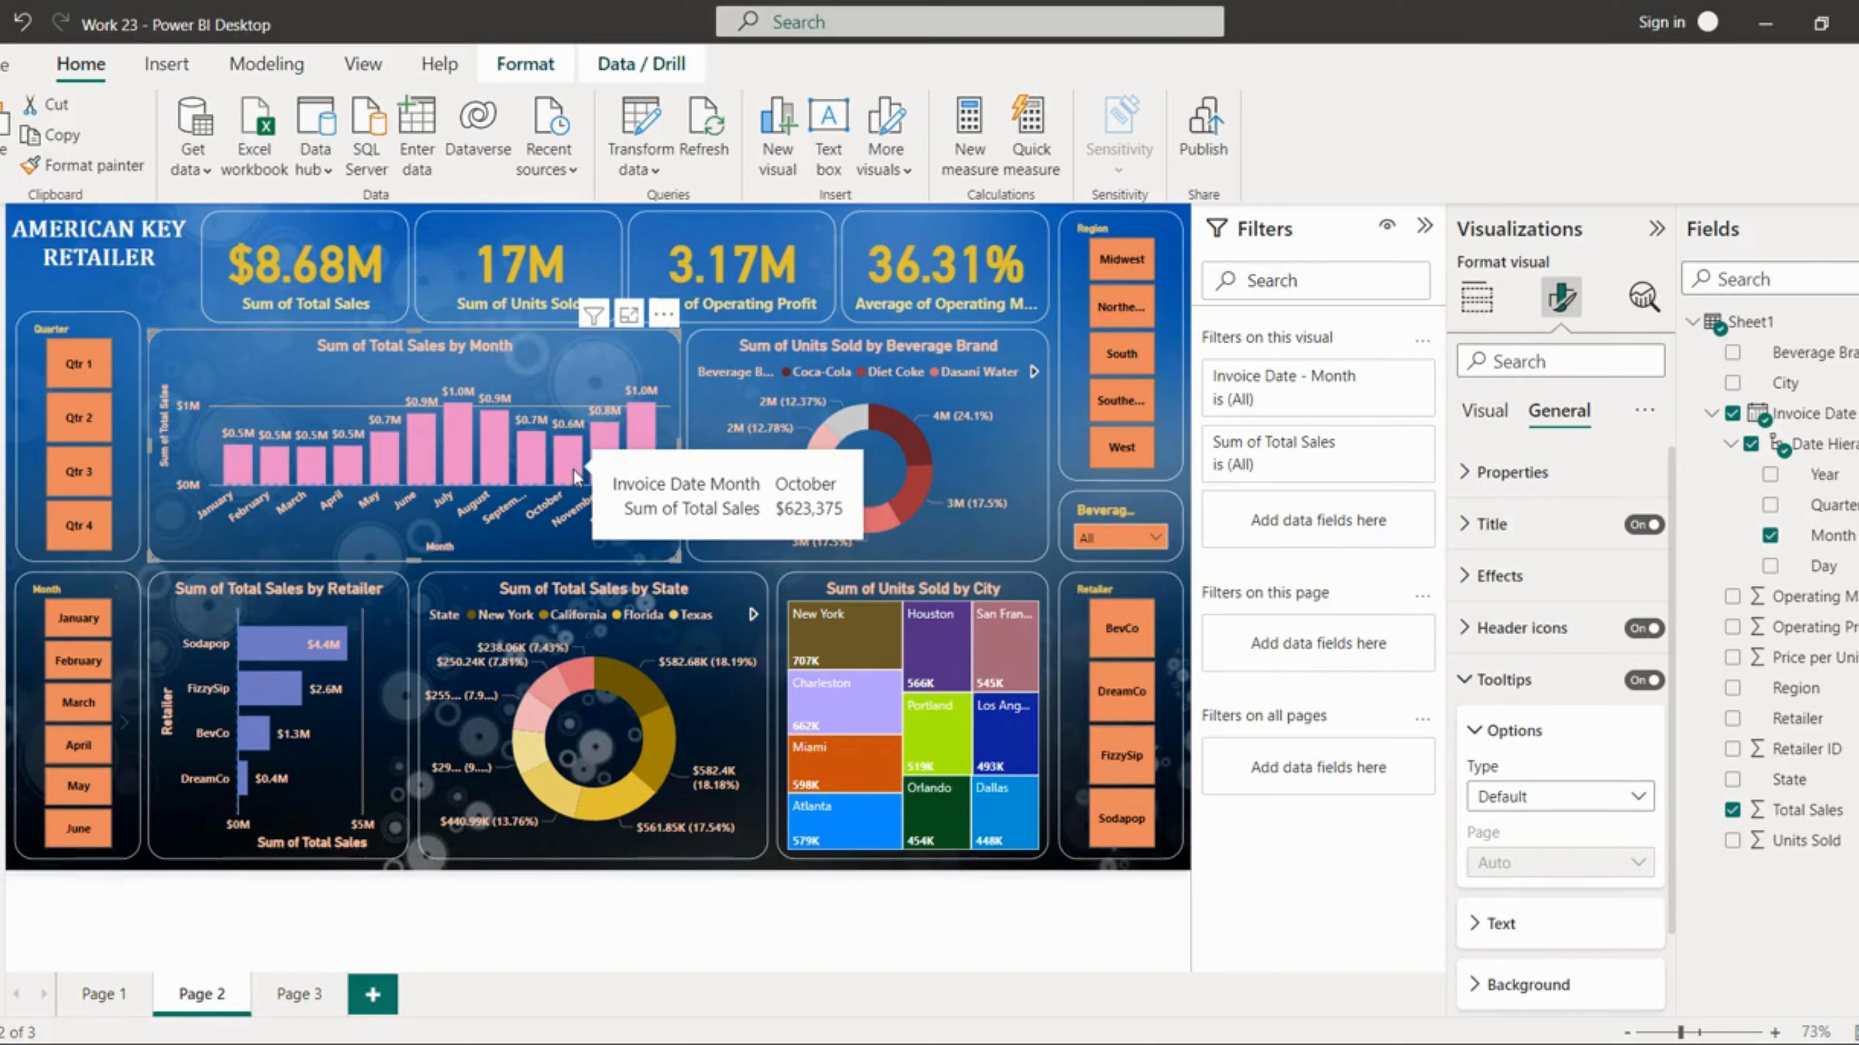
click(1614, 801)
click(1544, 856)
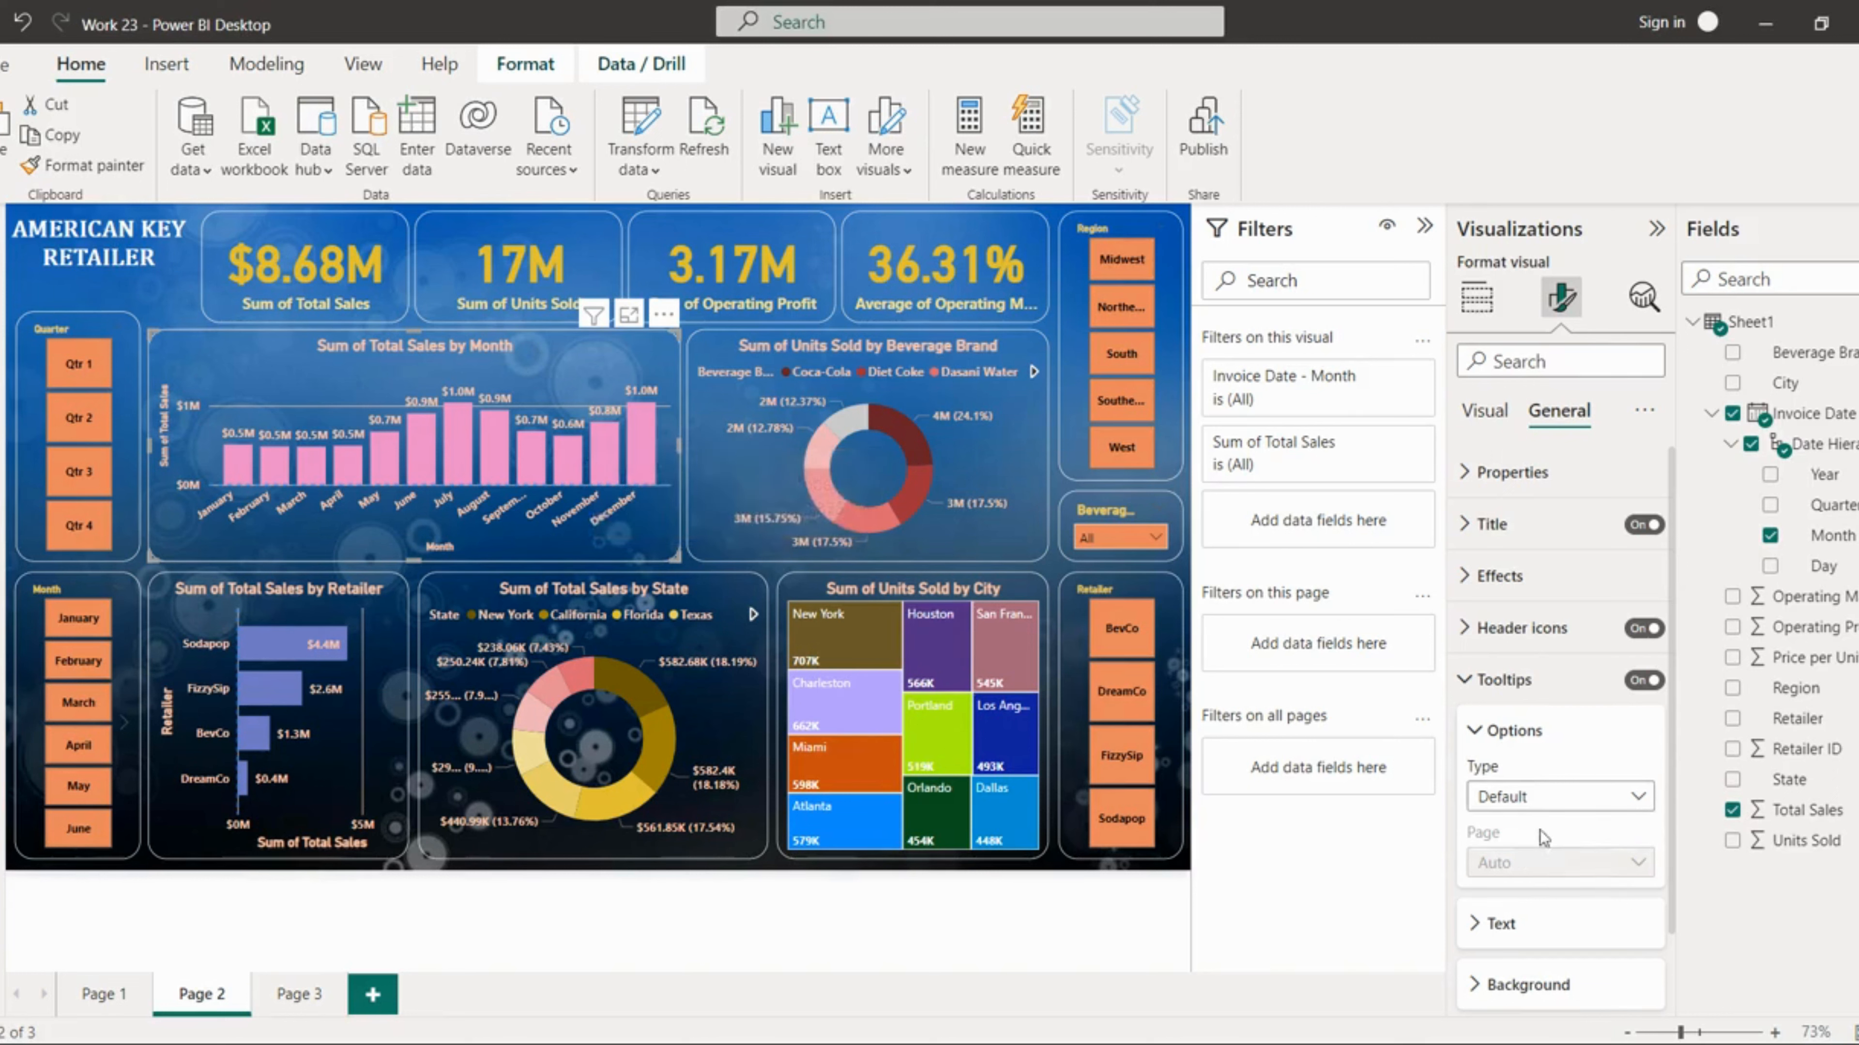
click(1545, 867)
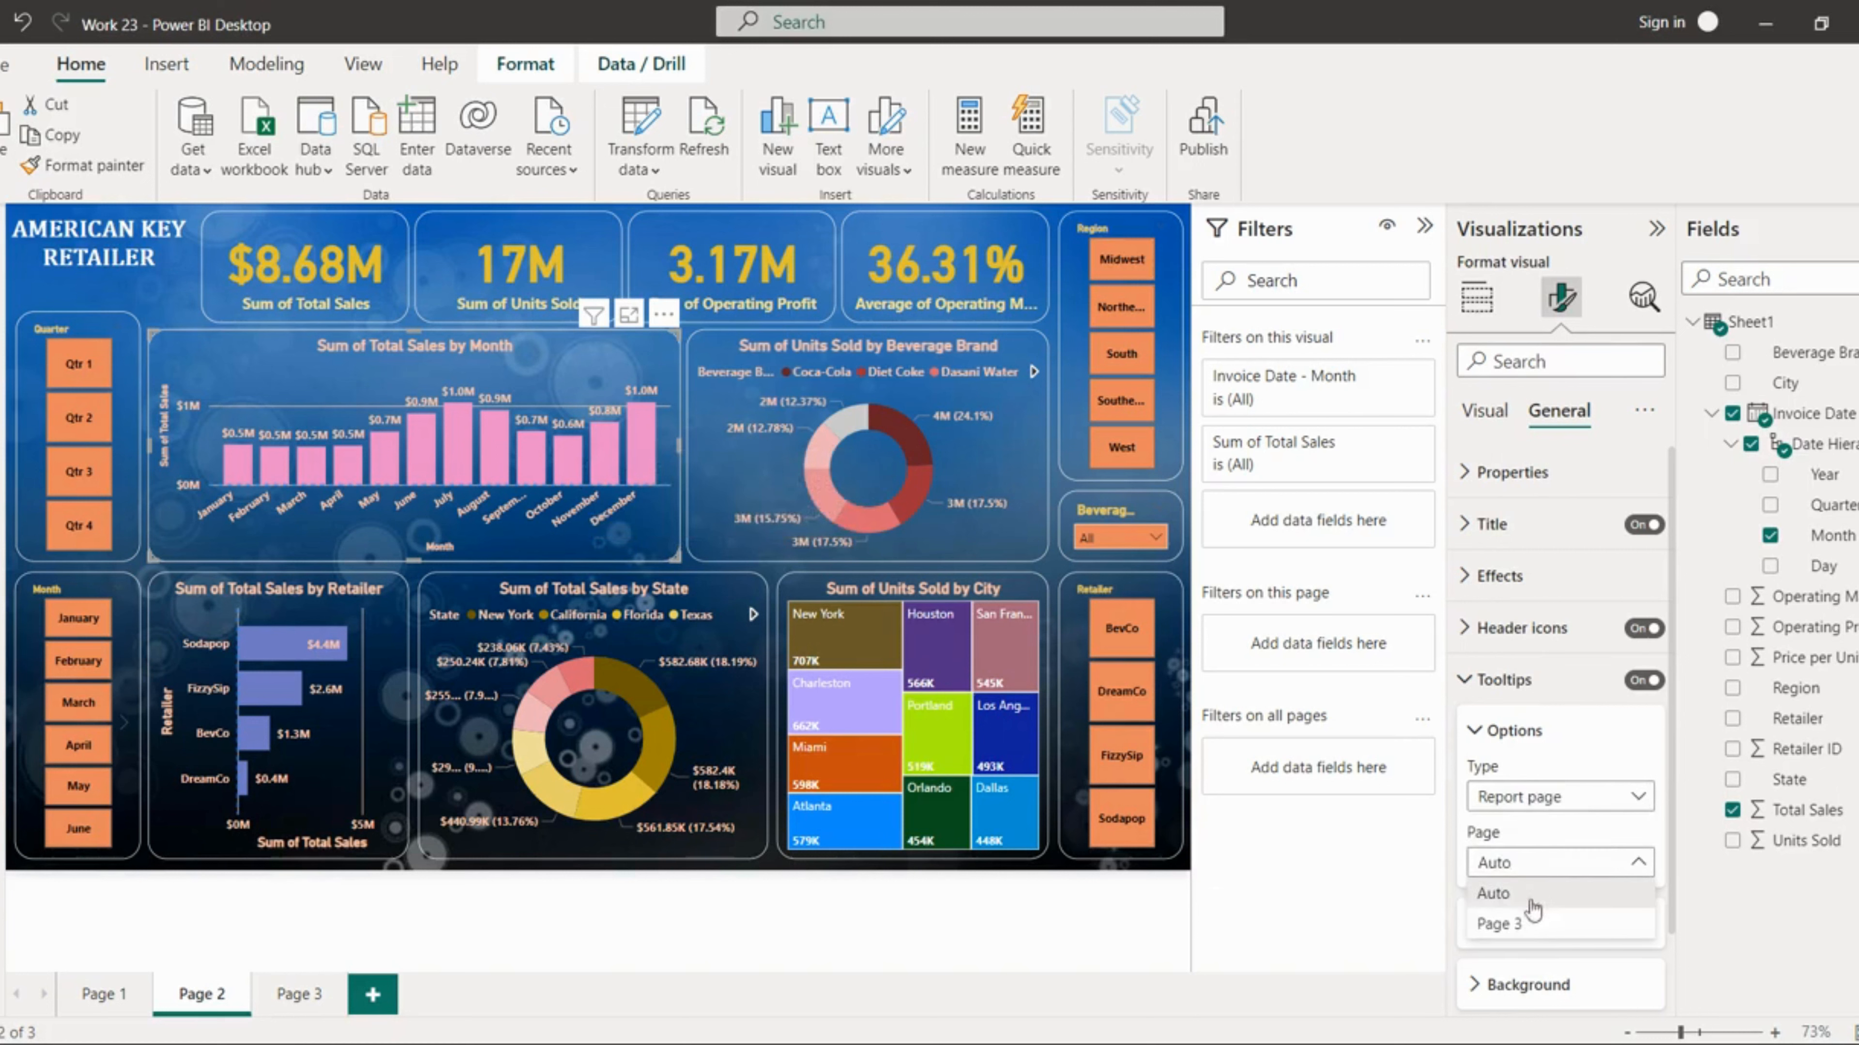
click(1508, 926)
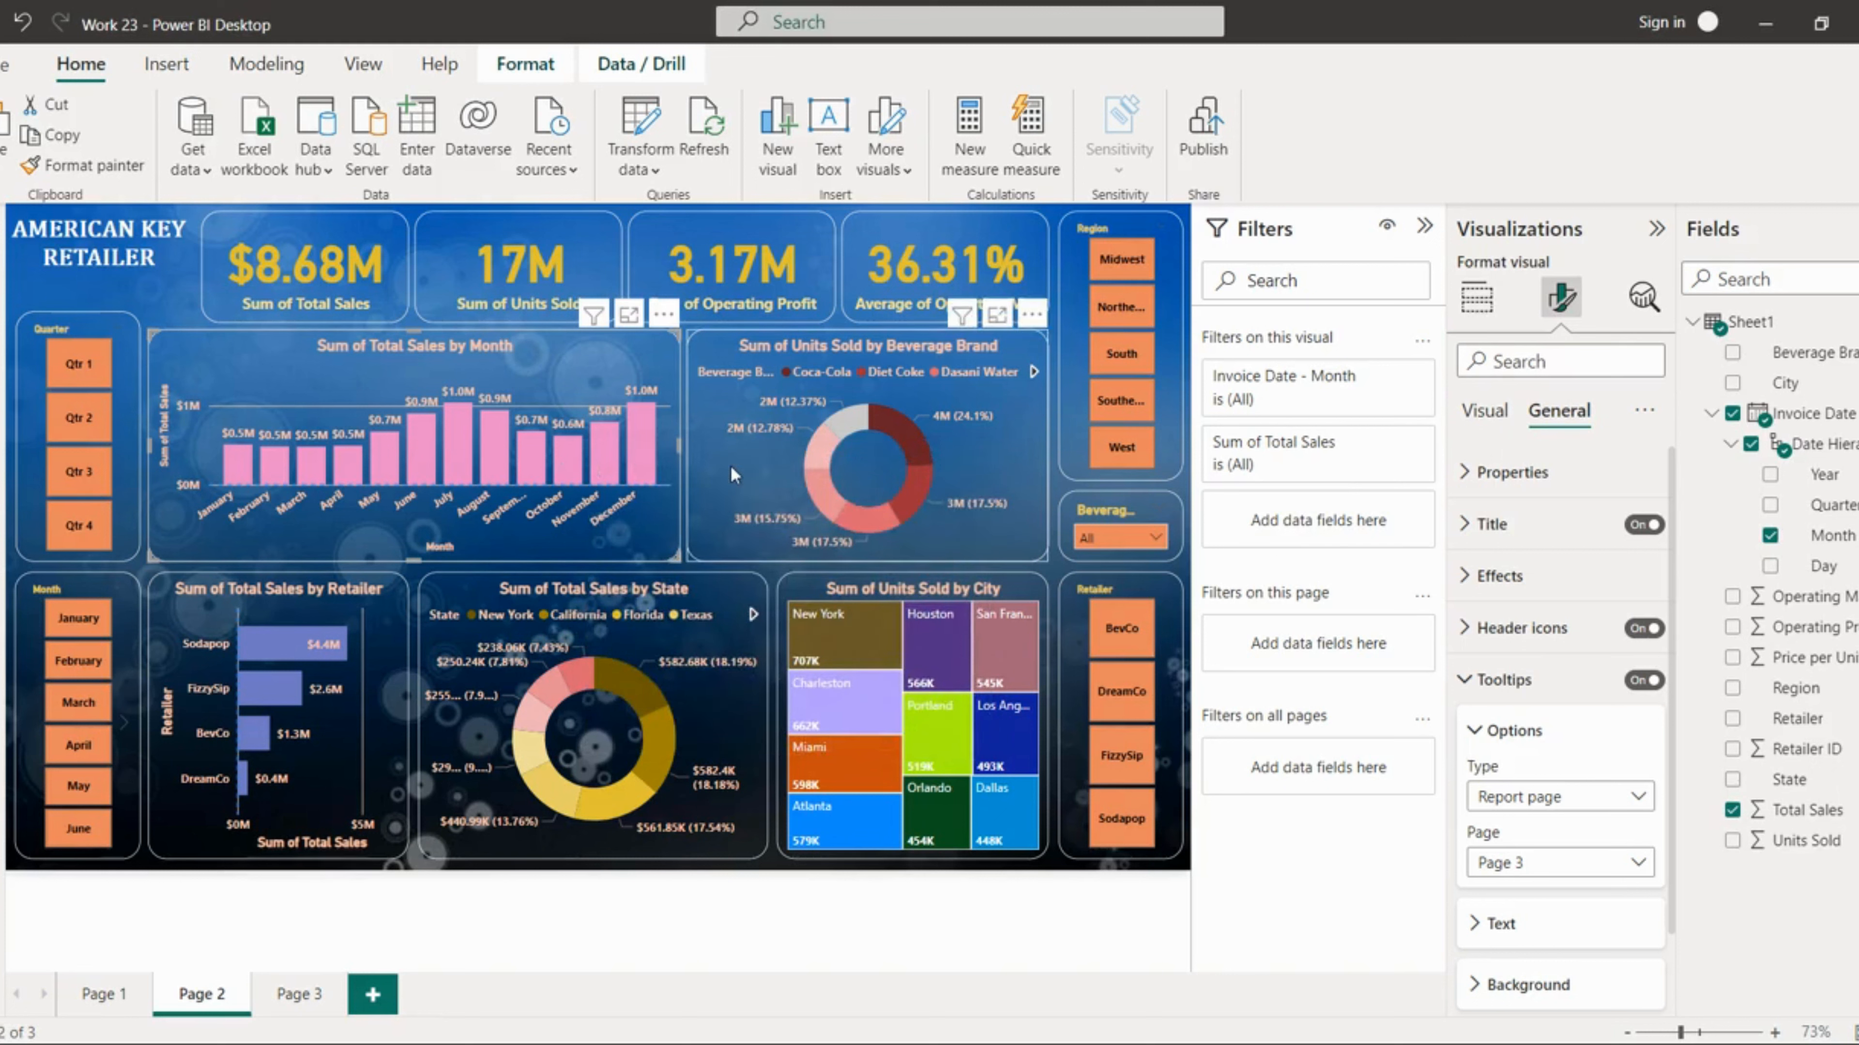
Step: Set the Units Sold by Beverage Brand donut's tooltip page to Page 3
click(731, 465)
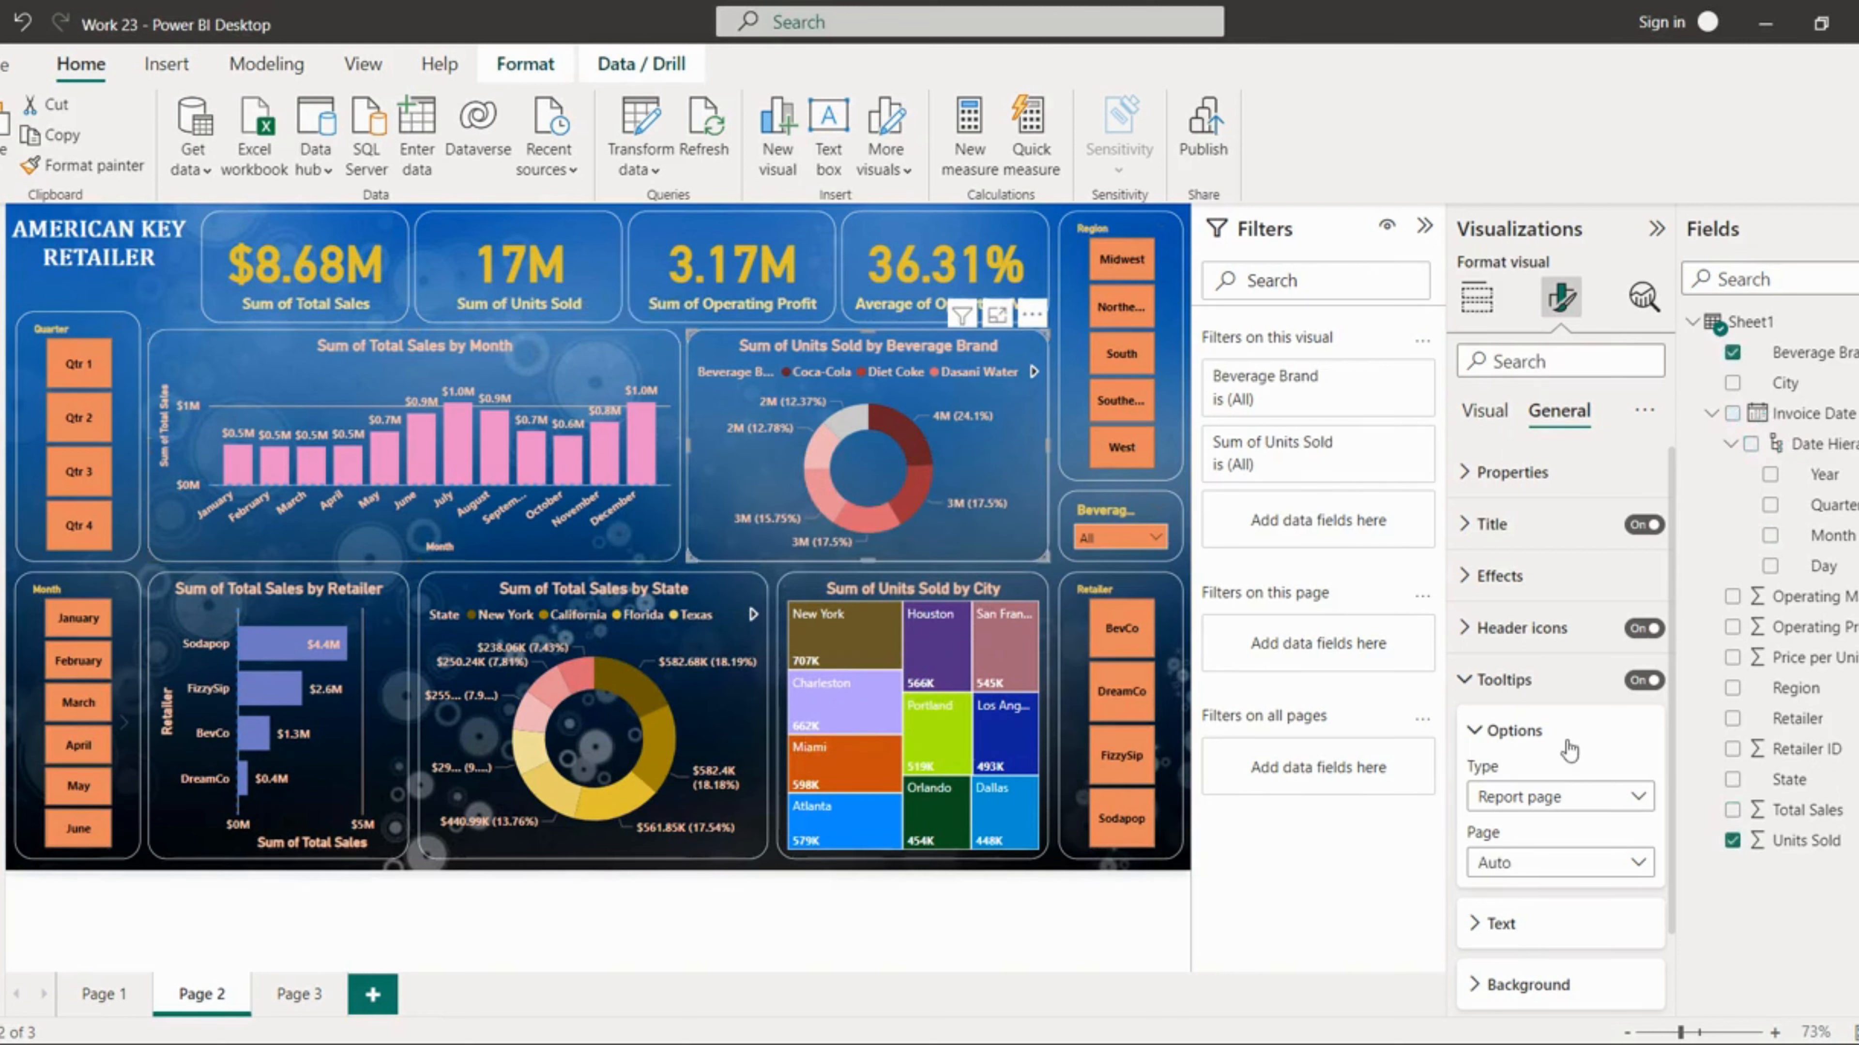
click(1567, 866)
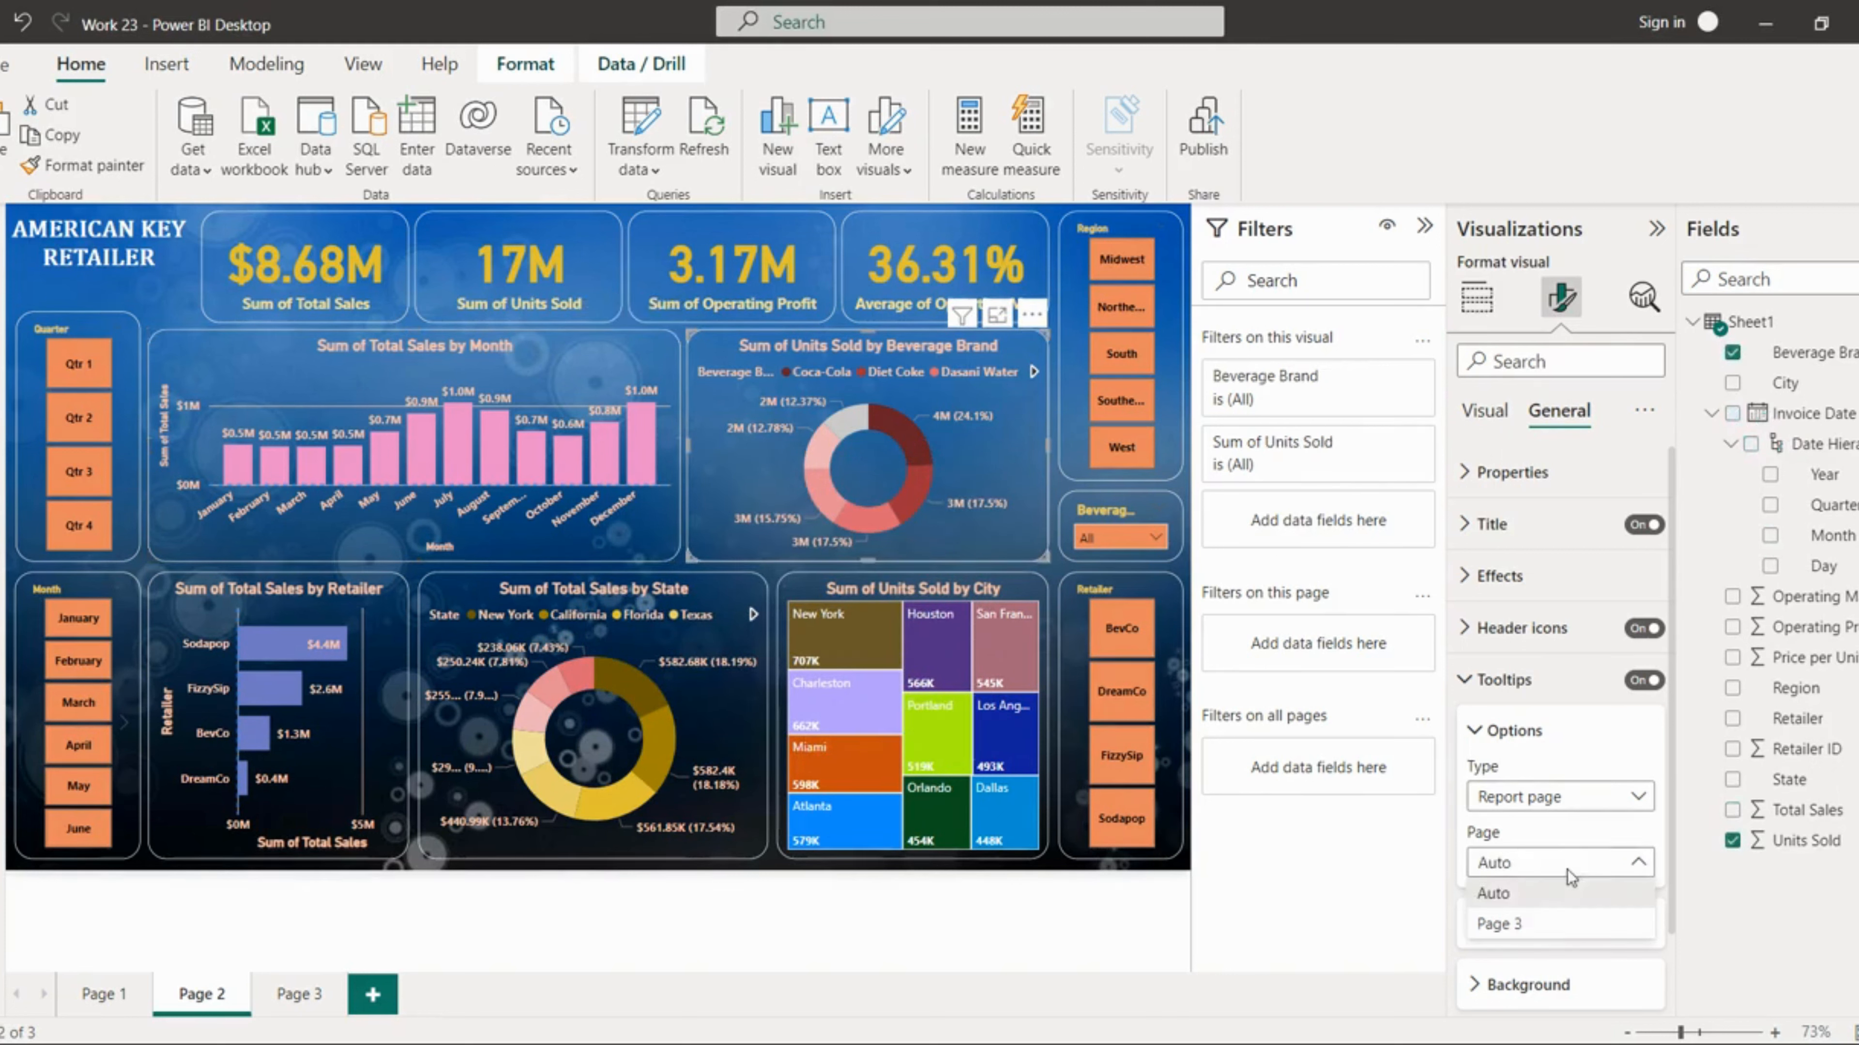
click(1521, 937)
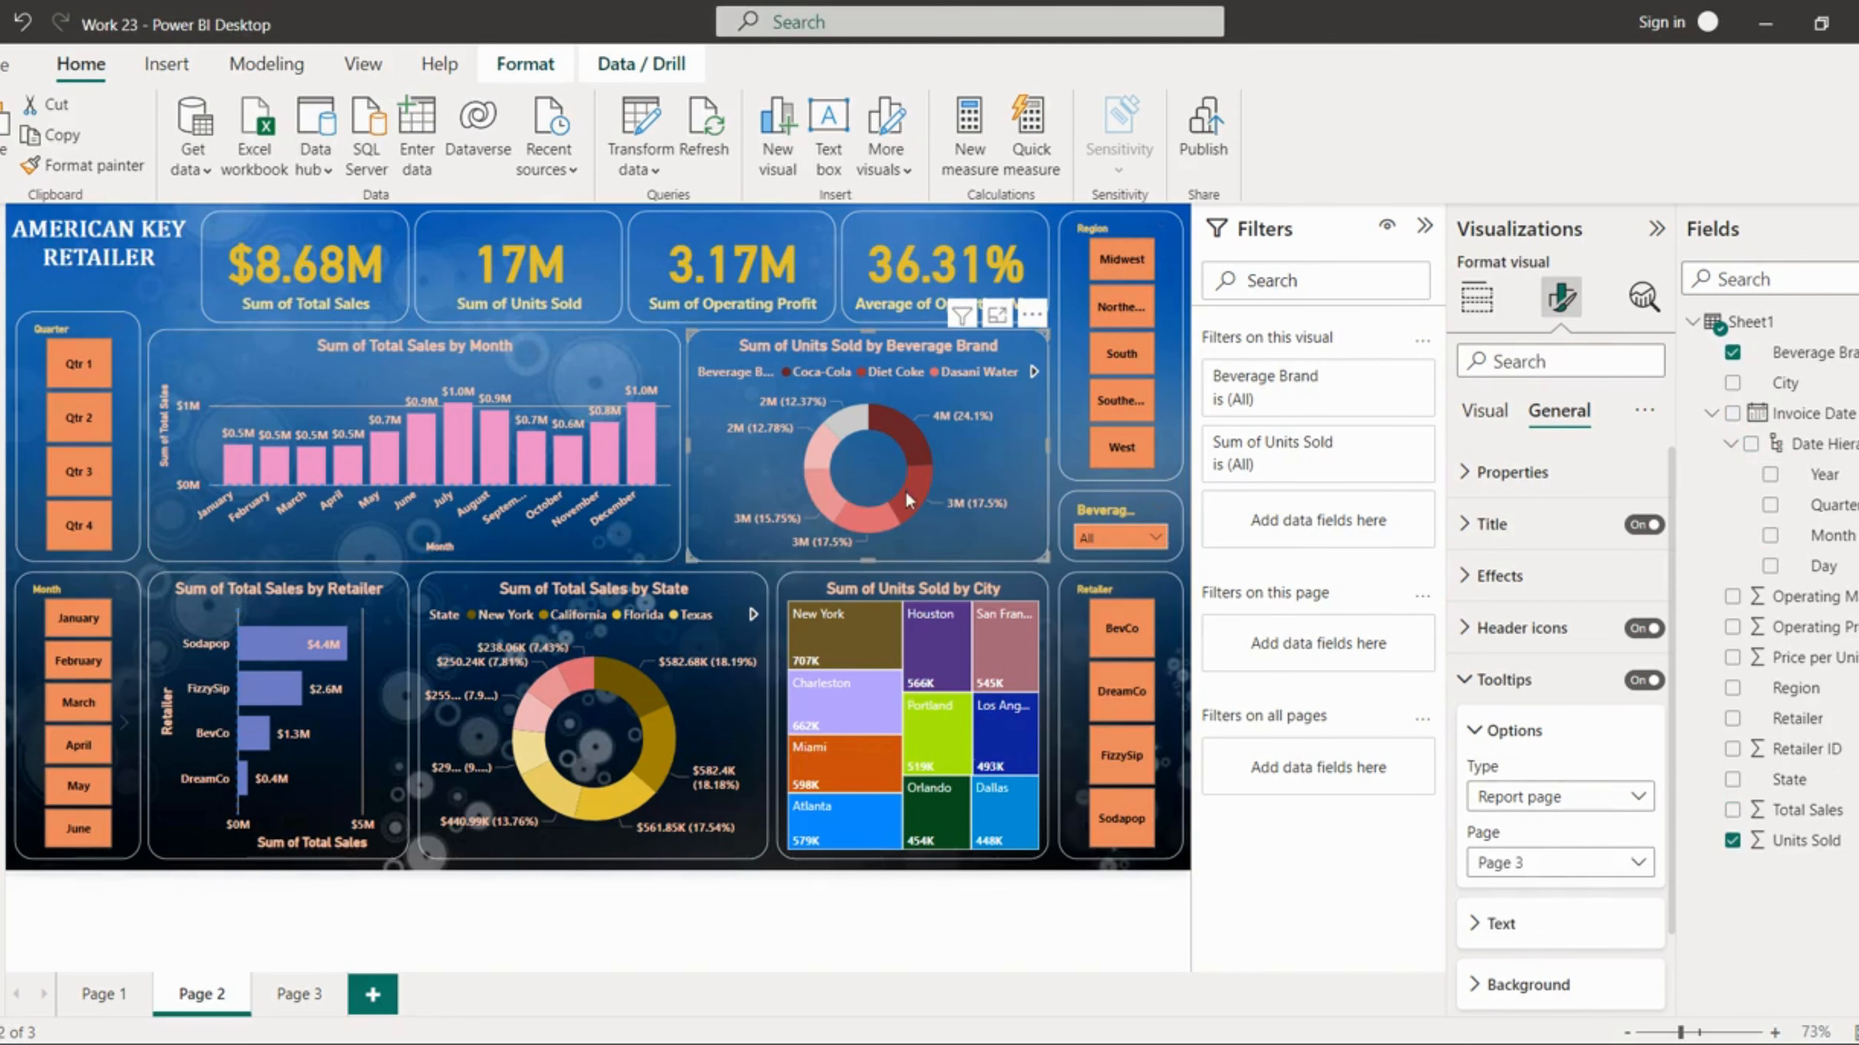
mouse_move(905, 498)
Step: Set the Units Sold by Beverage Brand donut's tooltip type to Default and switch its tooltips off
click(1543, 799)
click(1532, 861)
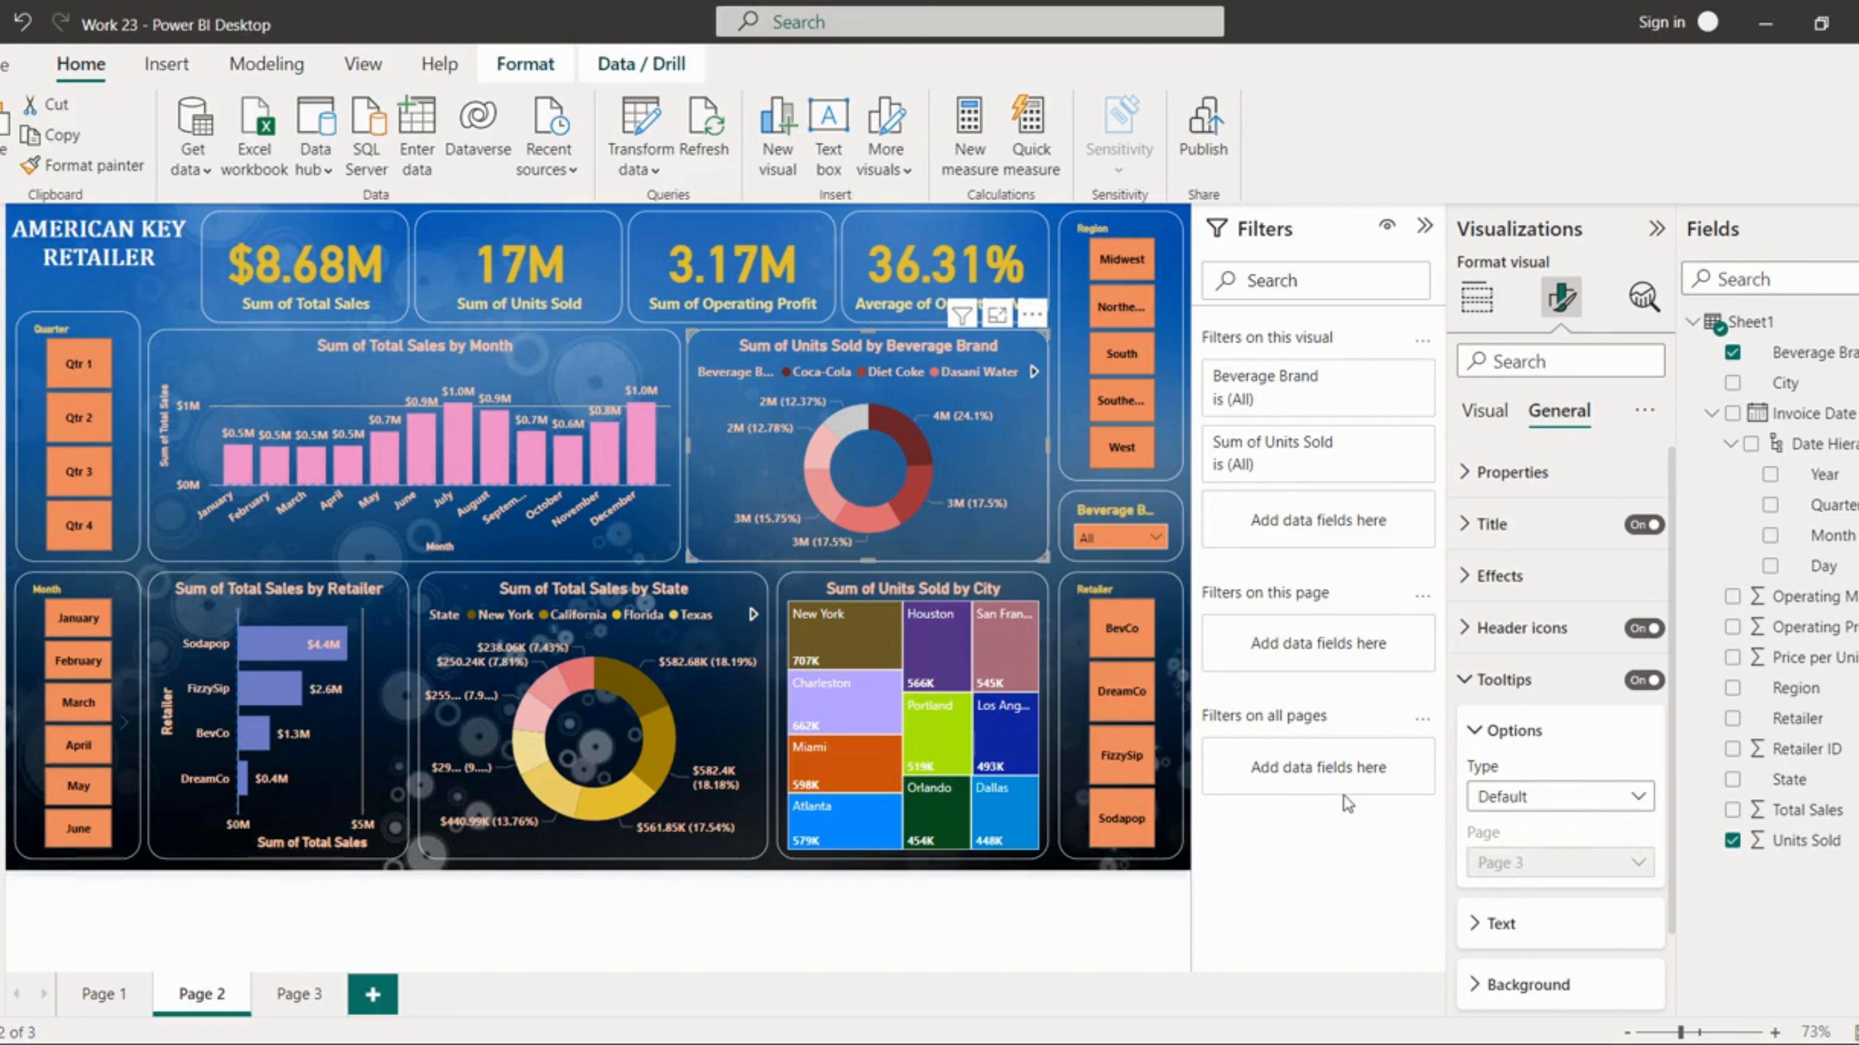
click(1643, 682)
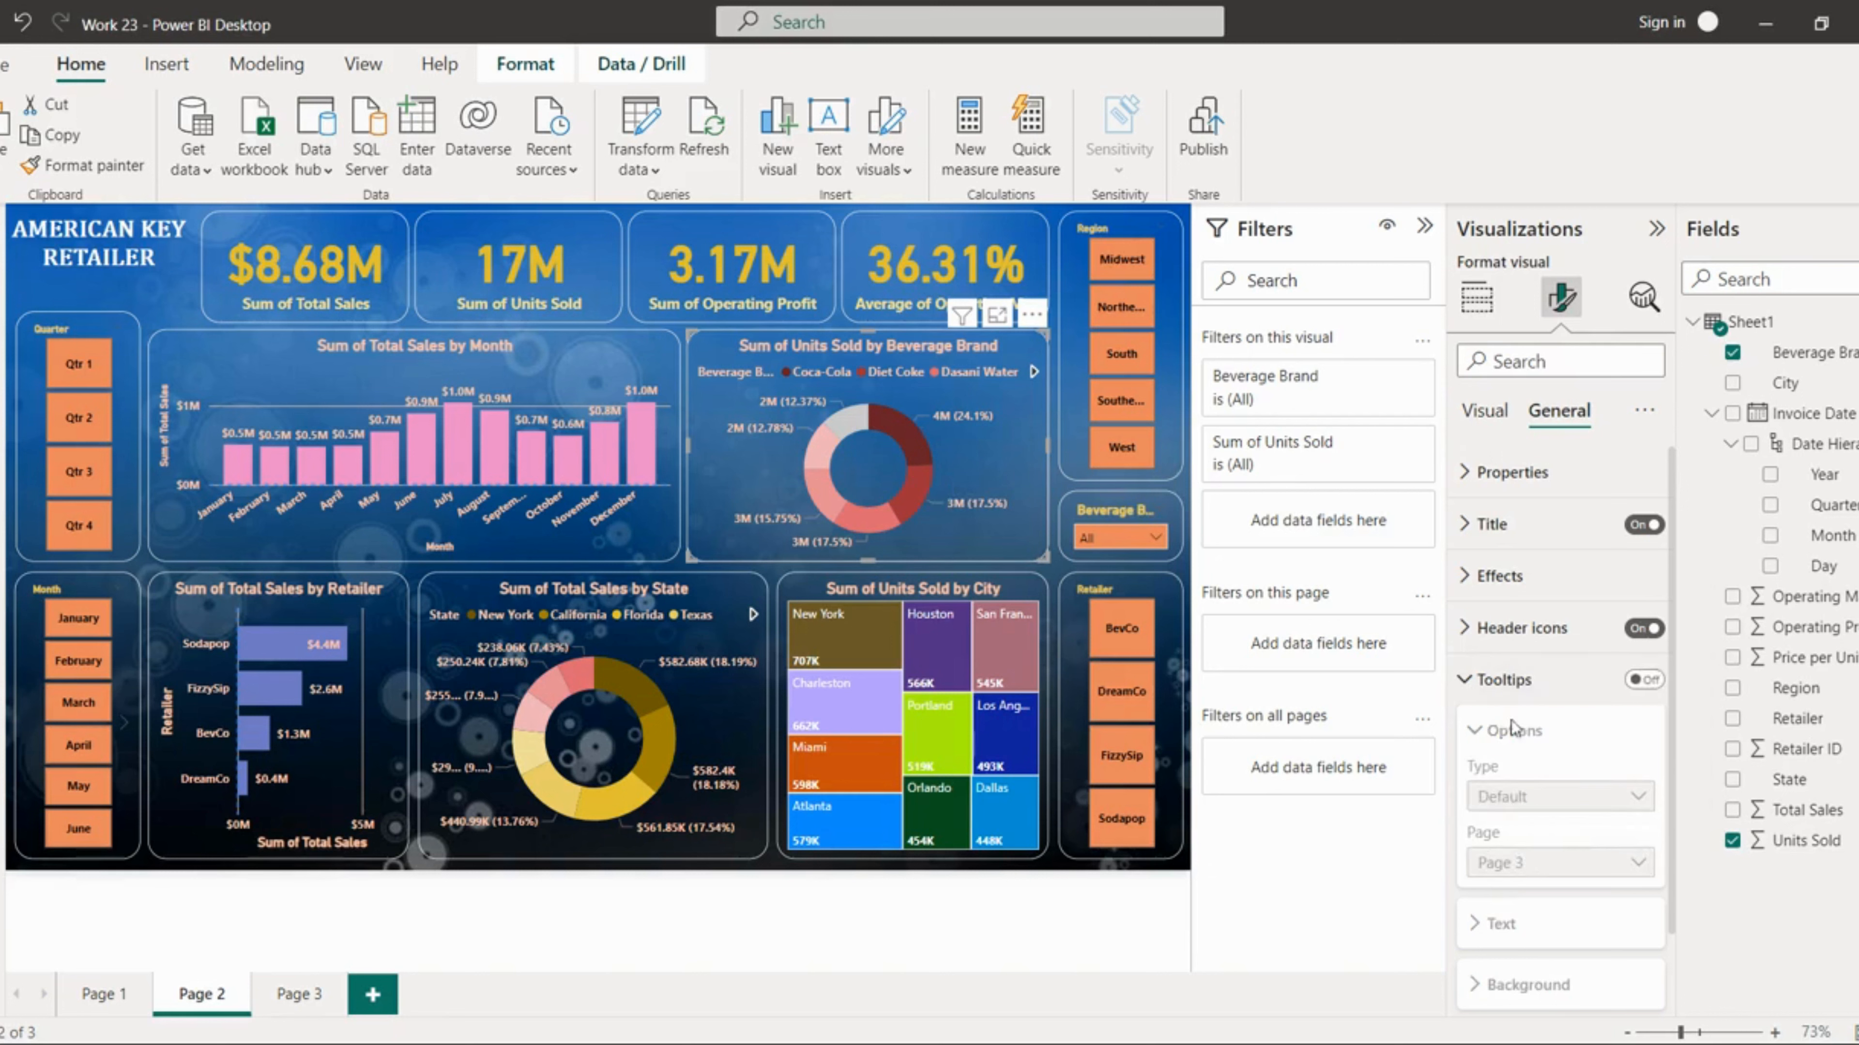
Step: Set the Total Sales by Retailer bar chart's tooltip to report page Page 3
click(344, 774)
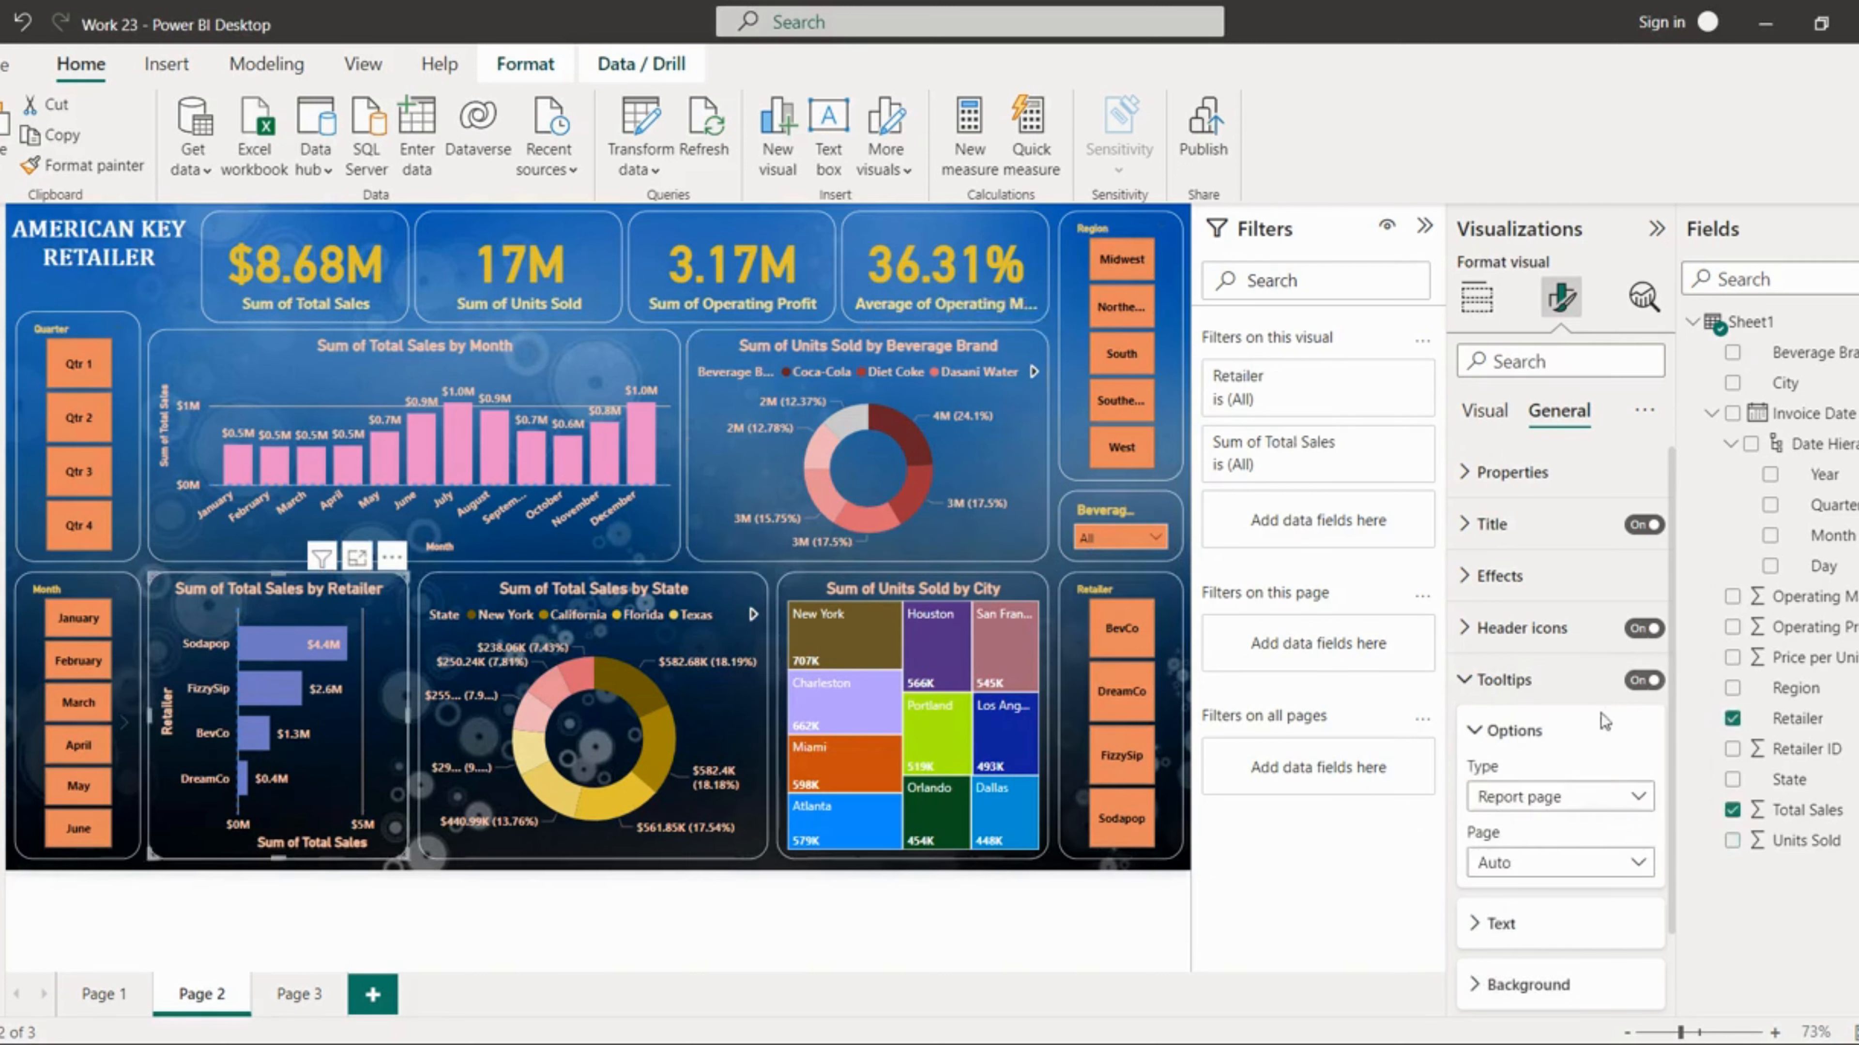
click(1535, 797)
click(1535, 797)
click(1535, 870)
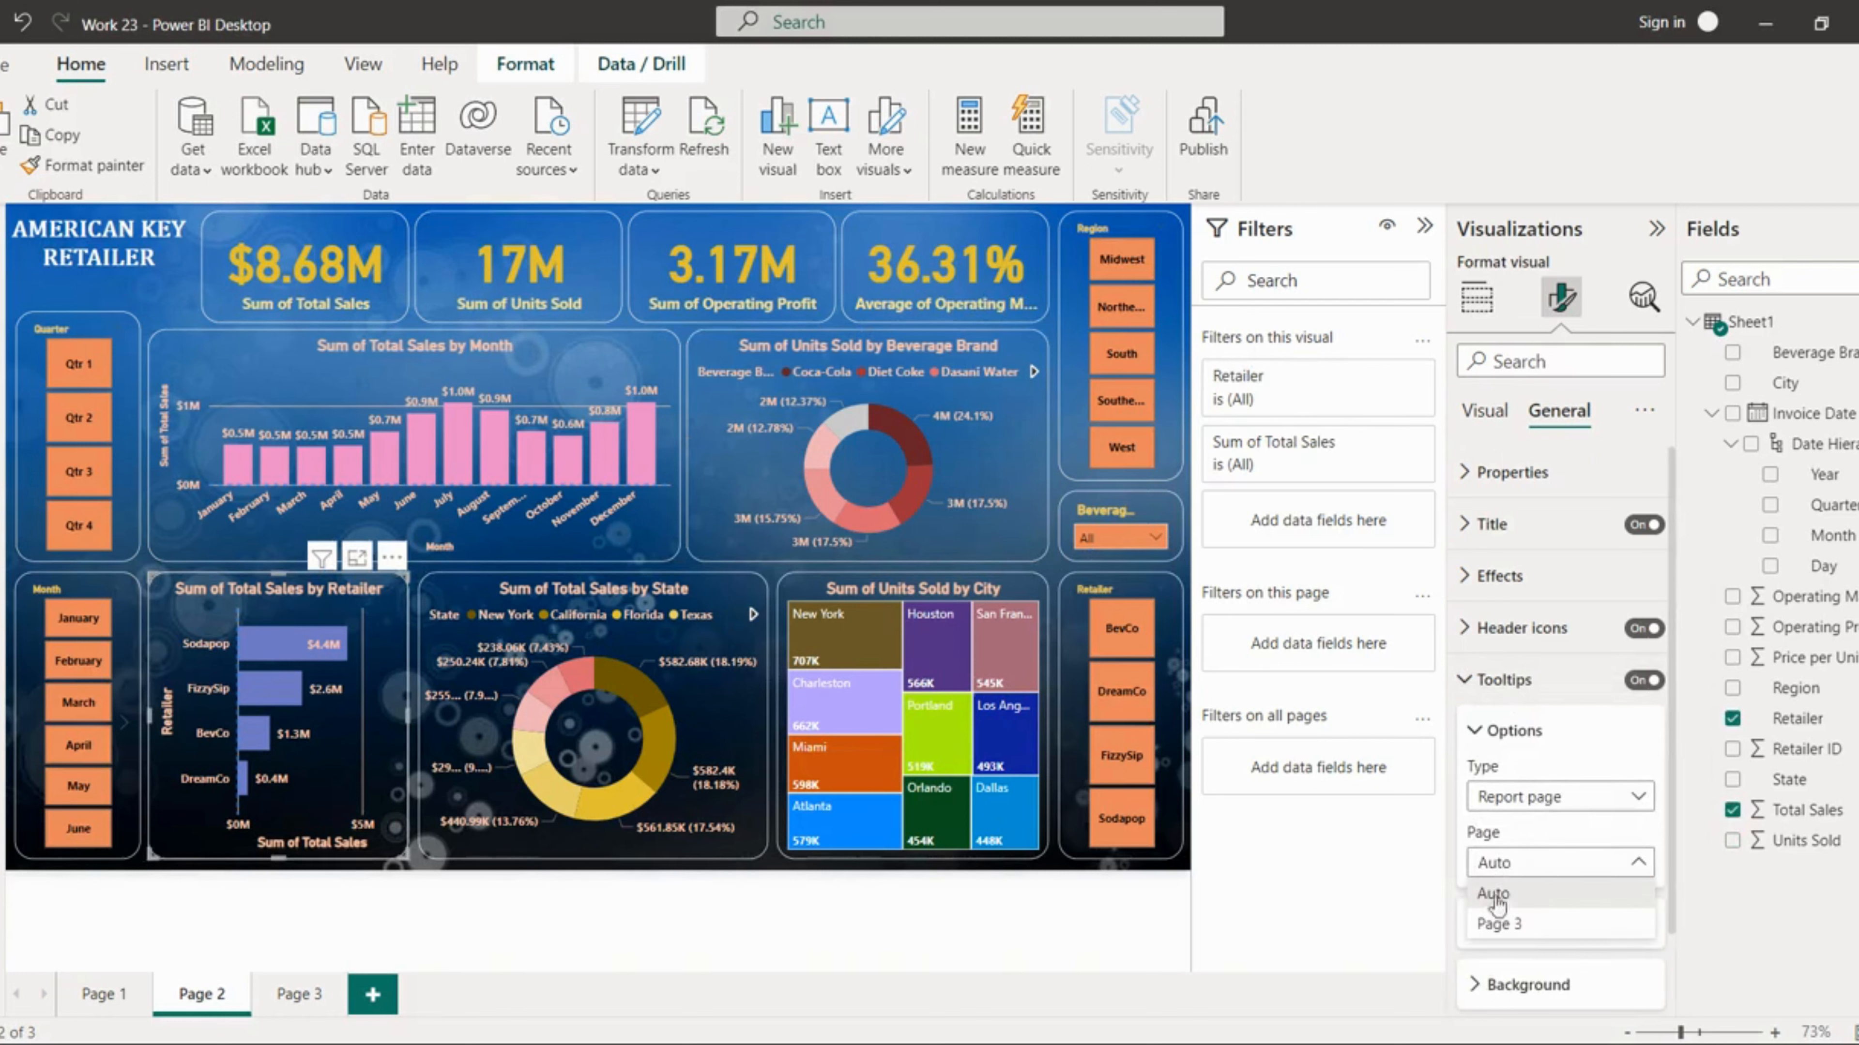
click(1499, 924)
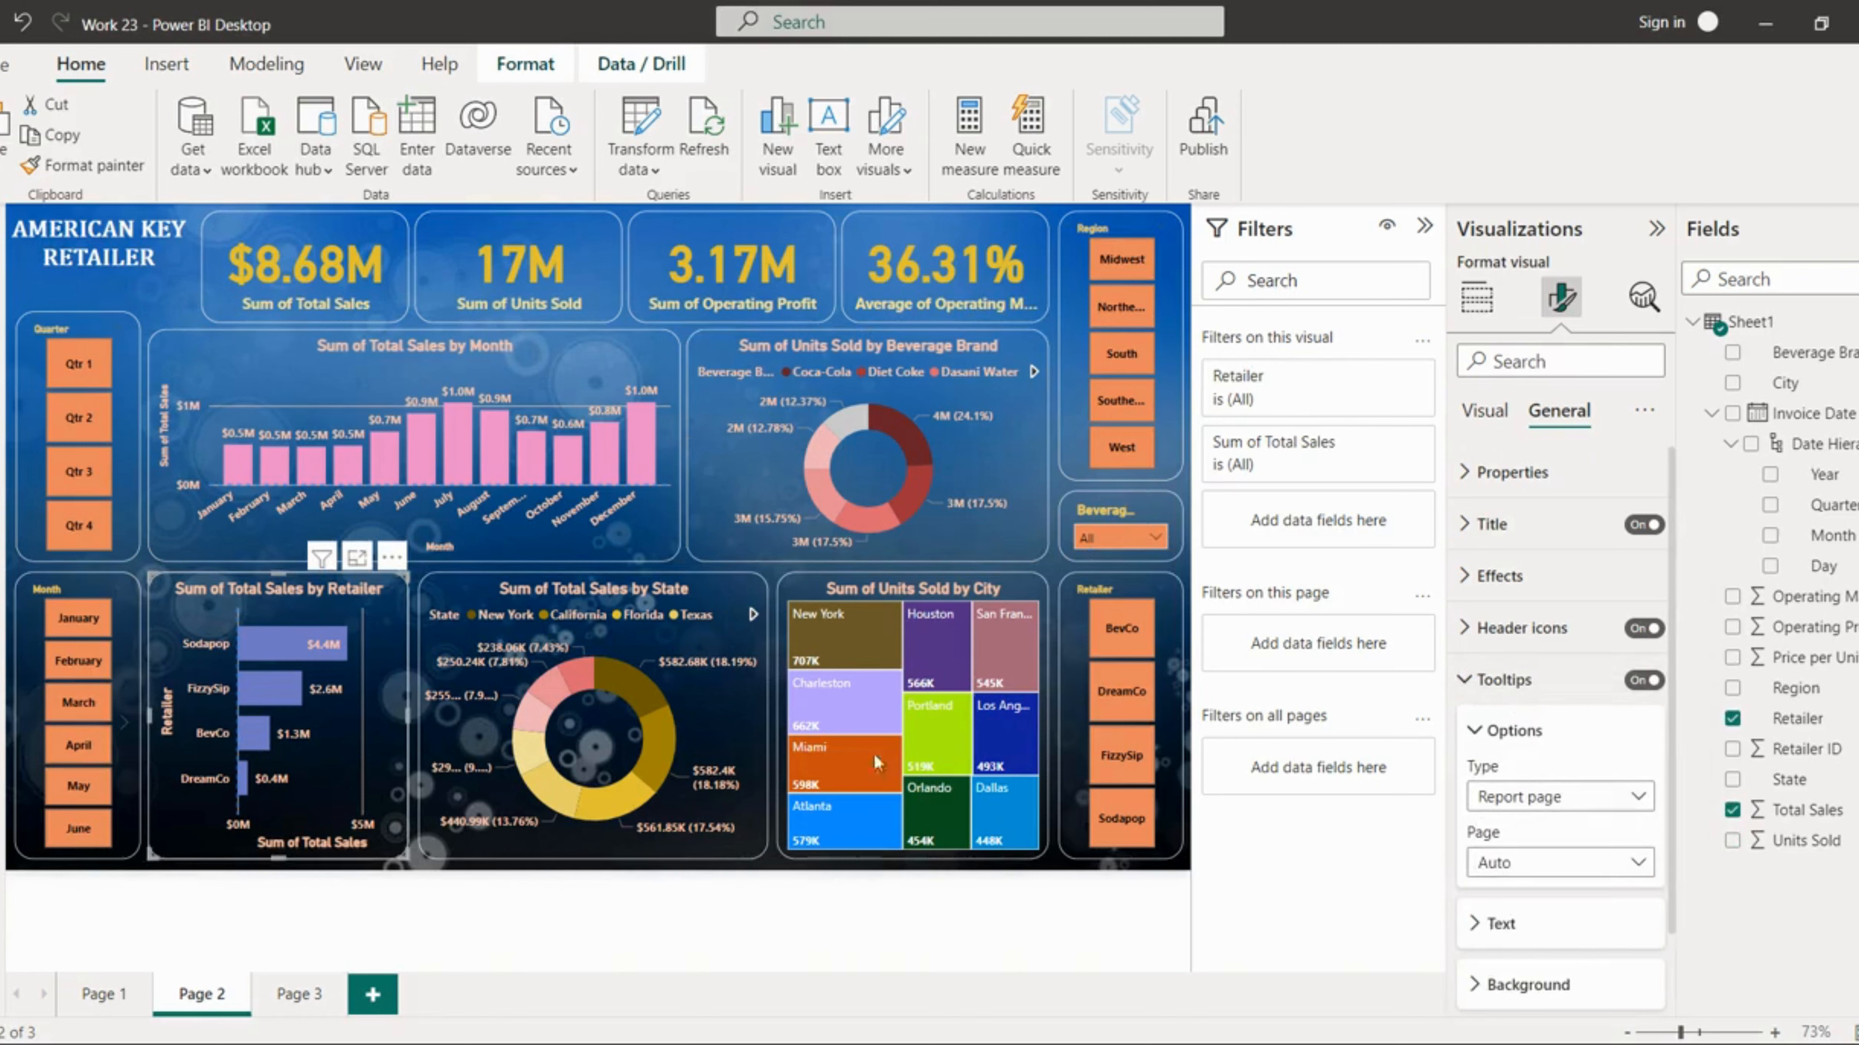
Step: Set the Total Sales by State donut's tooltip page to Page 3
click(741, 721)
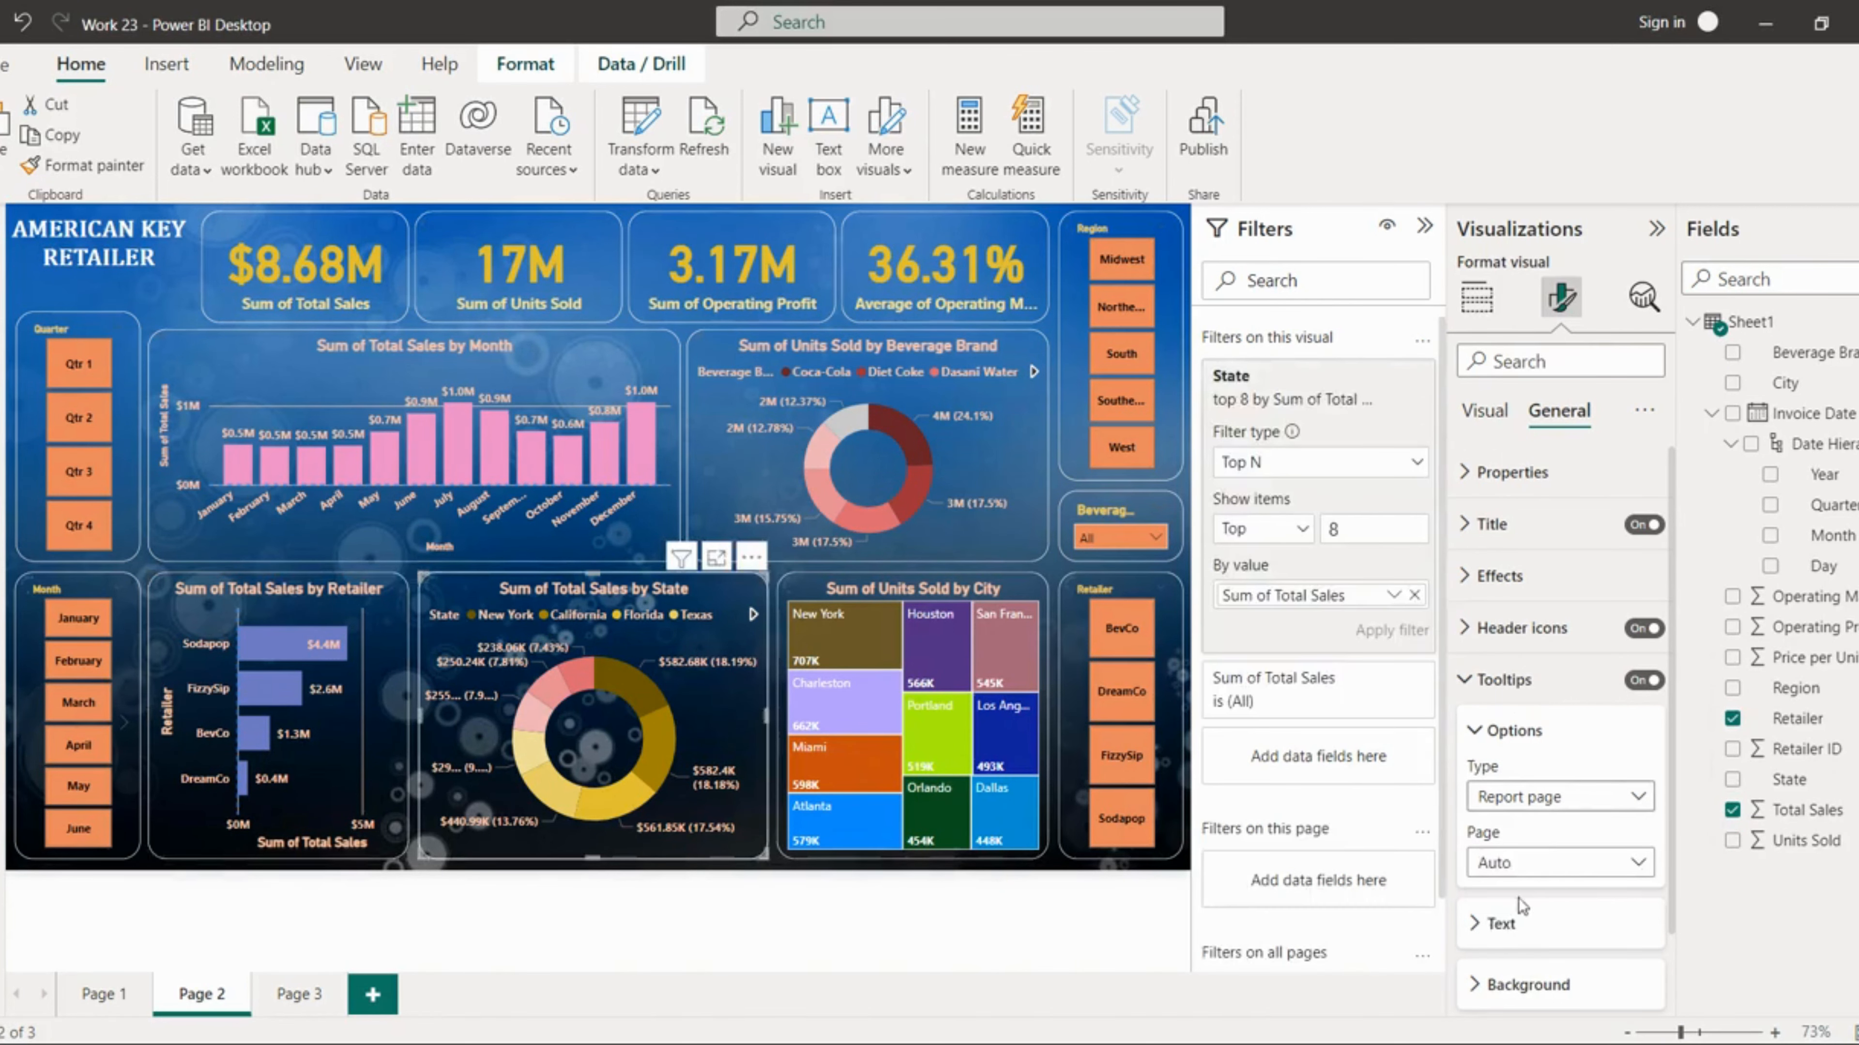
click(1522, 864)
click(1499, 922)
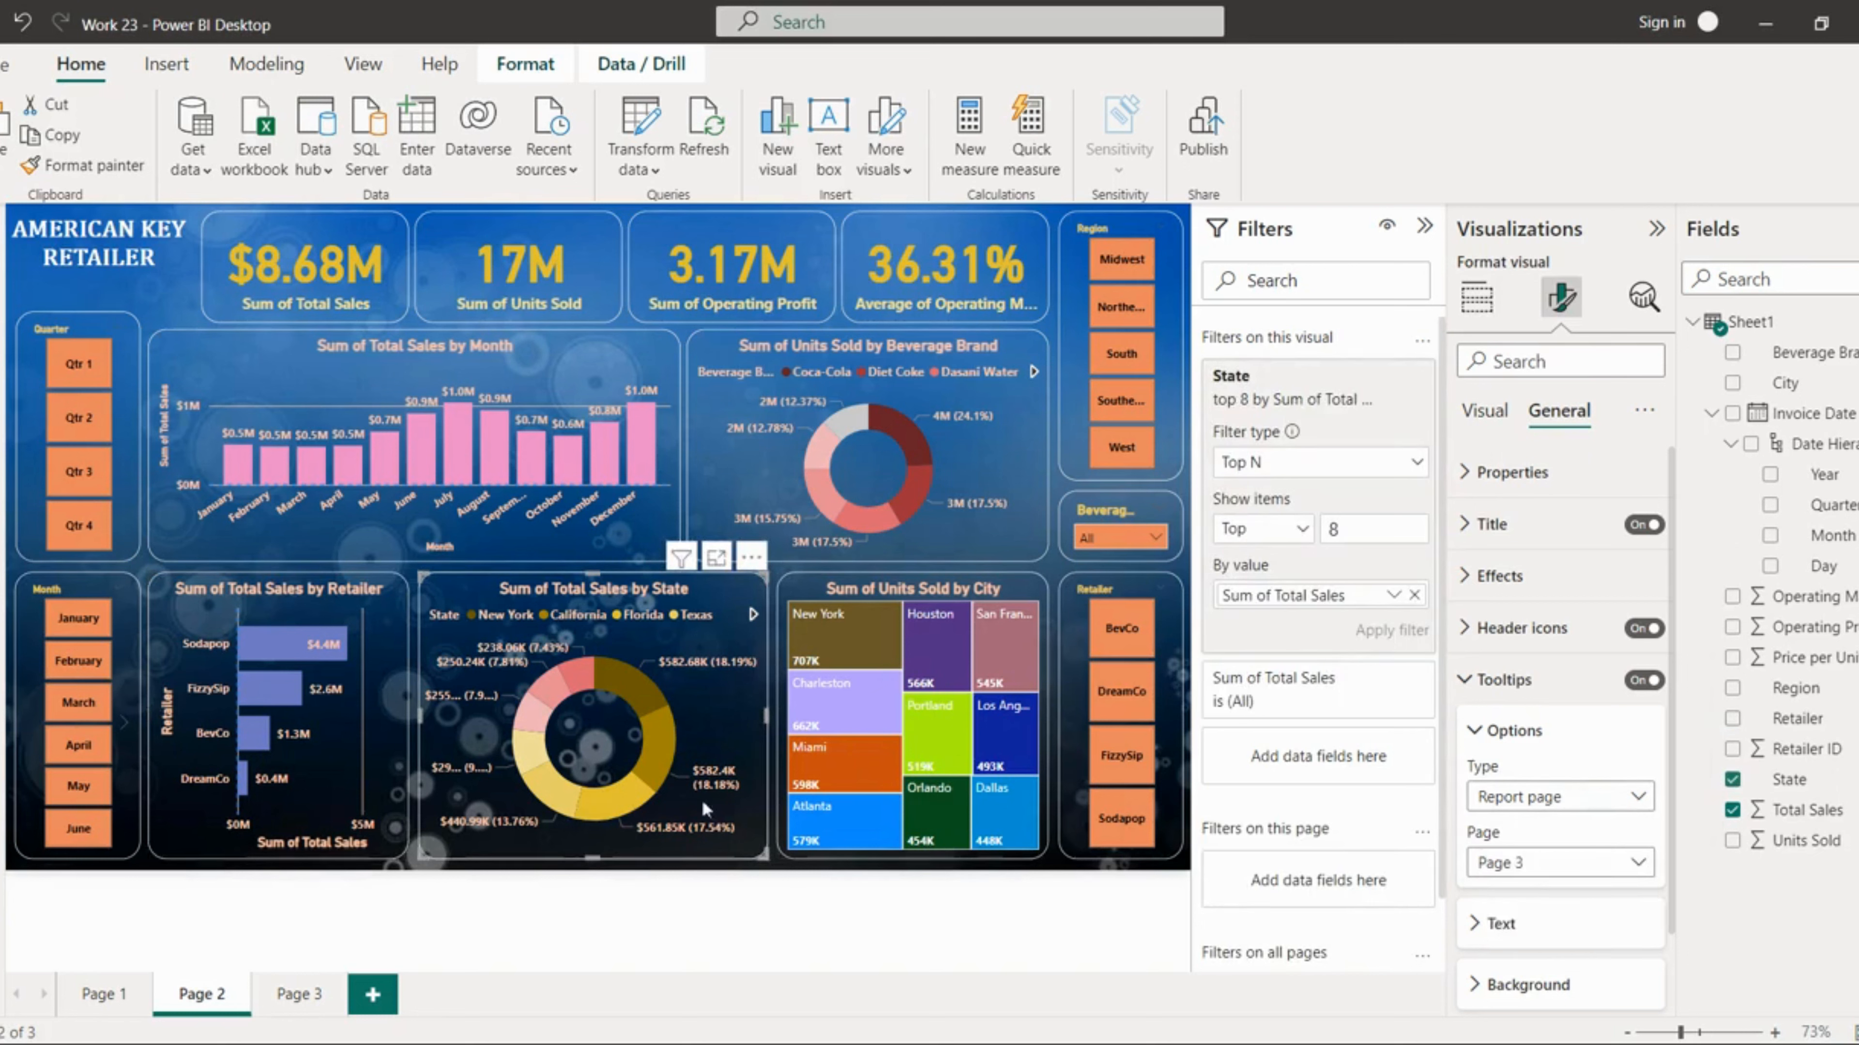
mouse_move(585, 680)
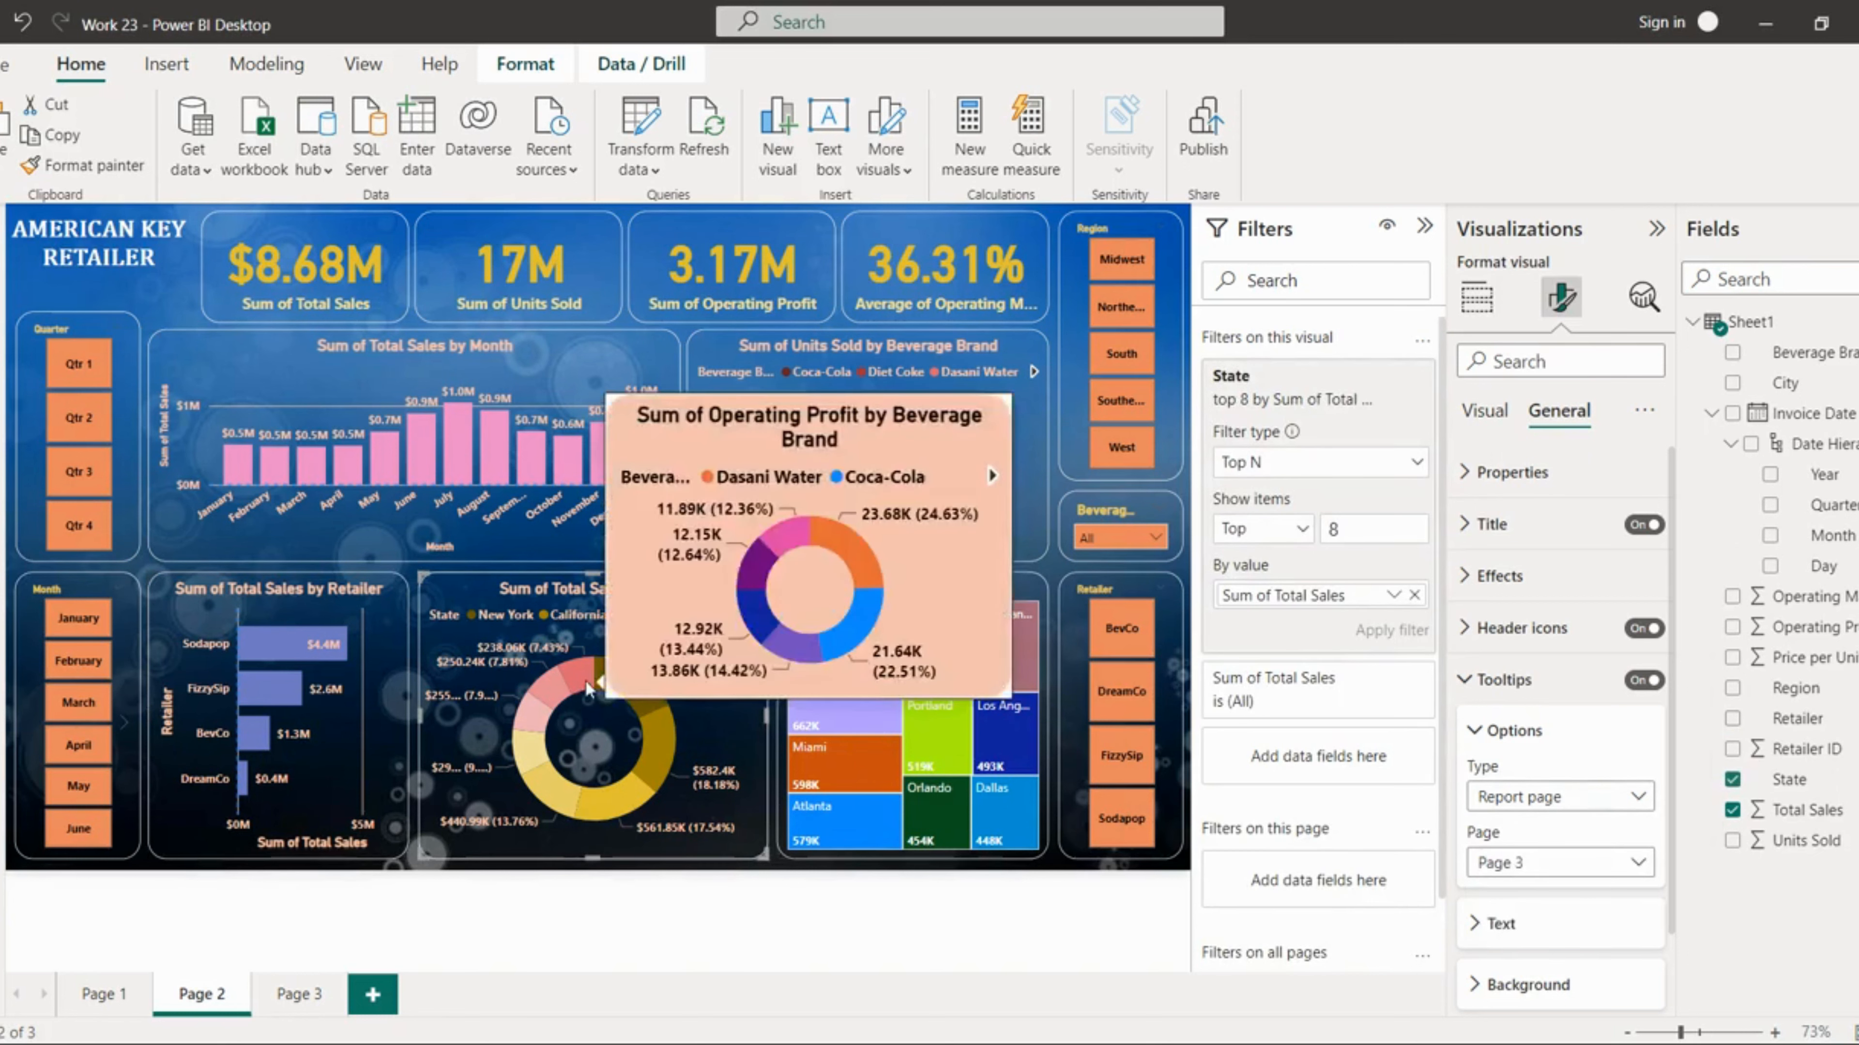
mouse_move(319, 659)
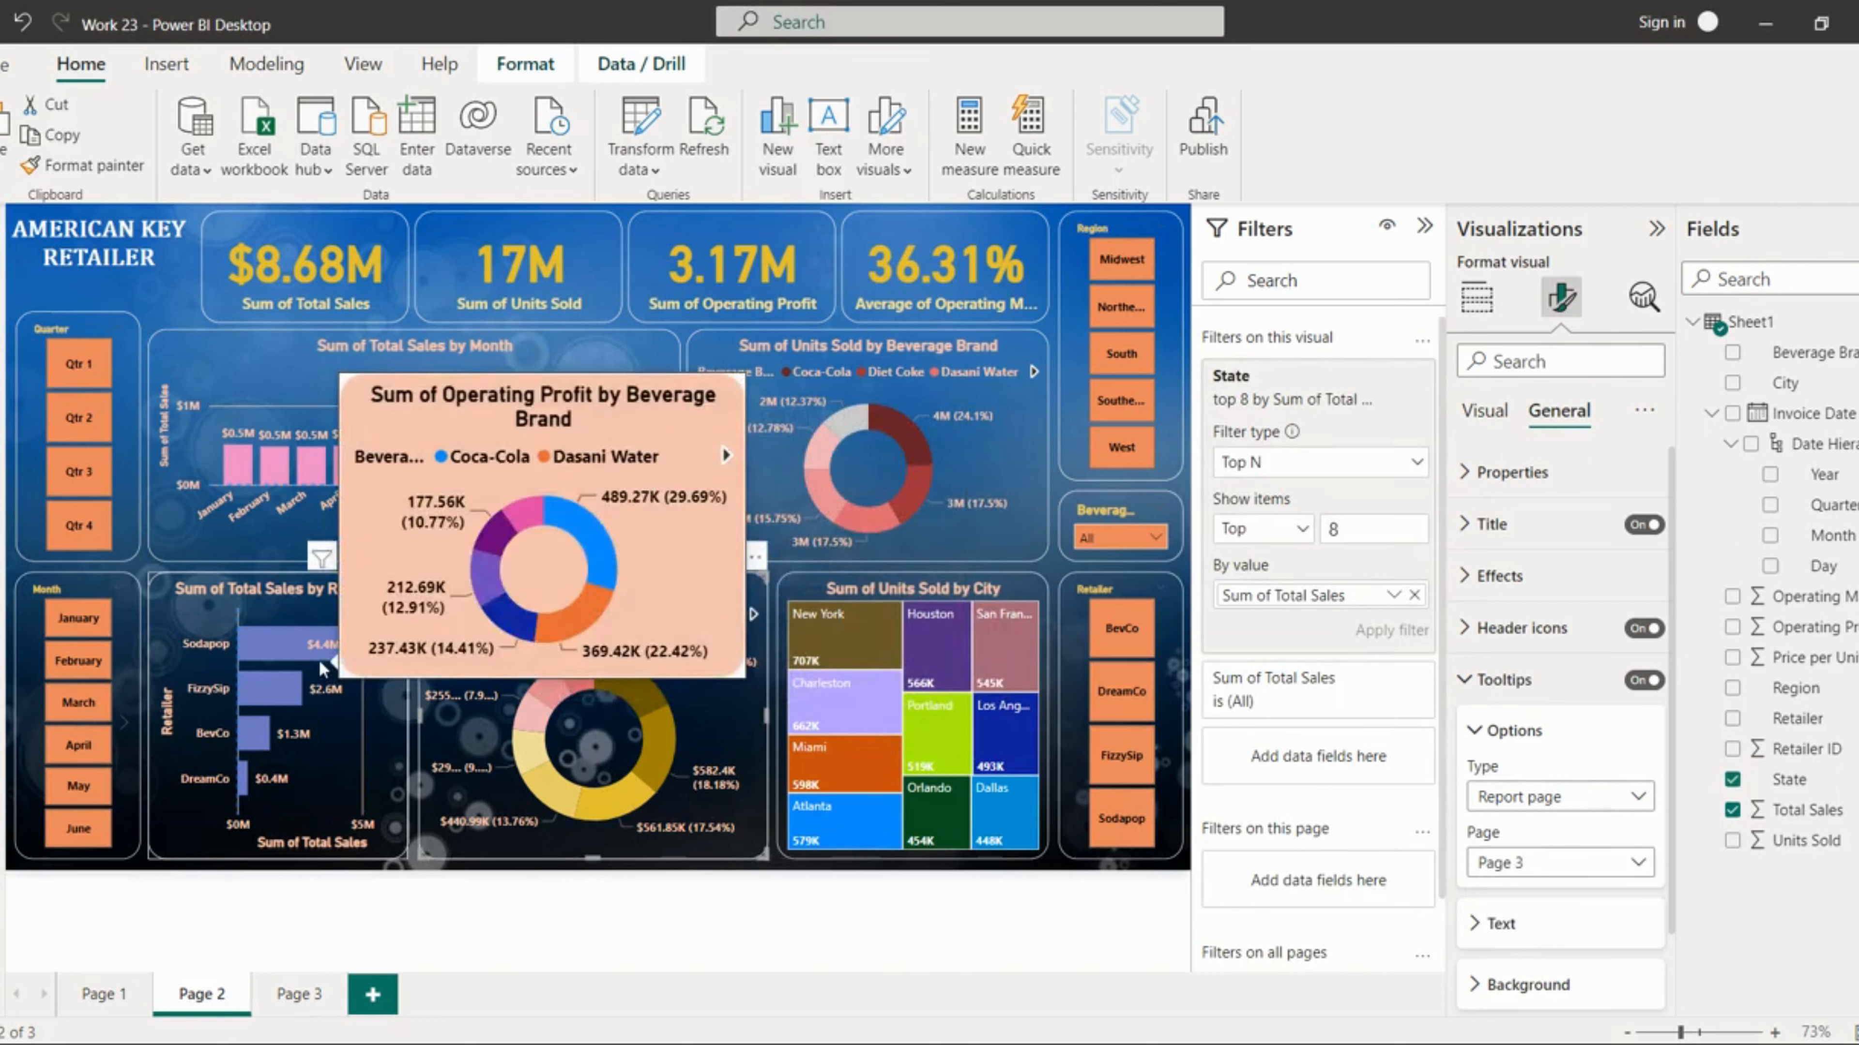
mouse_move(257, 738)
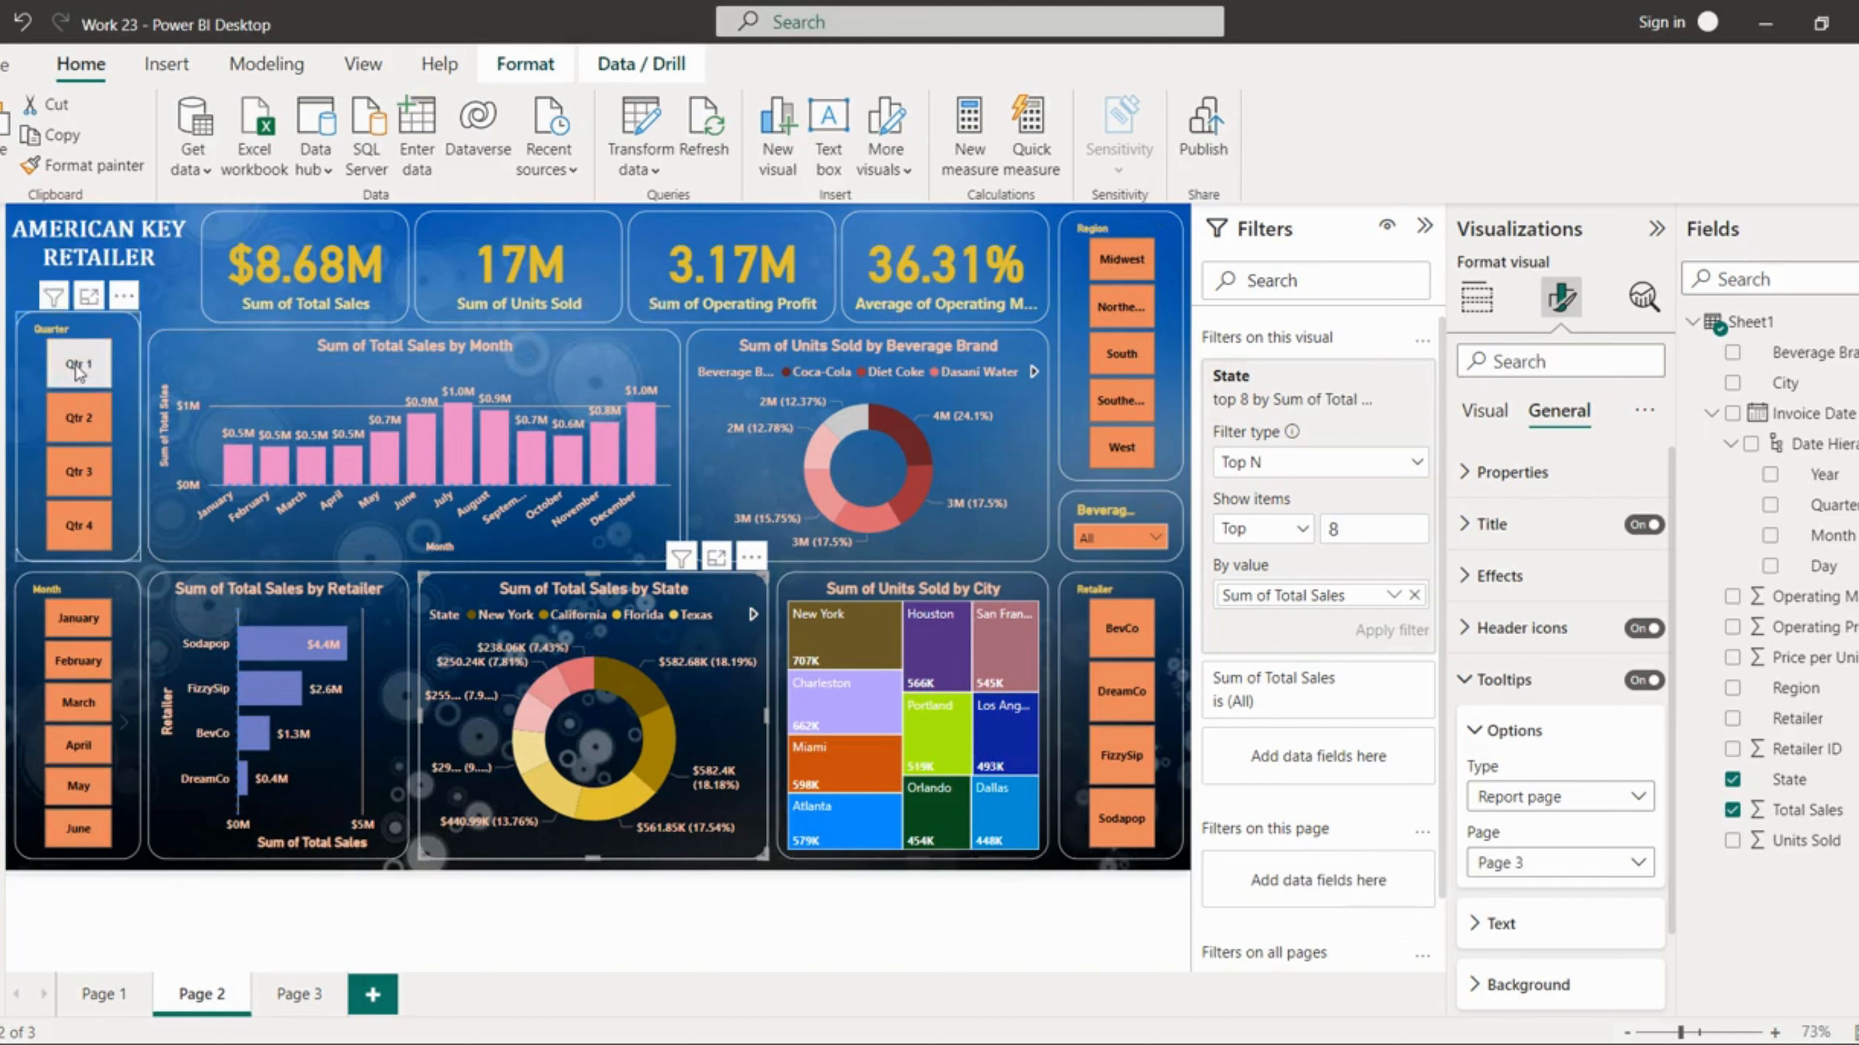
Step: Test the slicers by selecting Qtr 1 and Qtr 4, then the months February, November and December
click(85, 384)
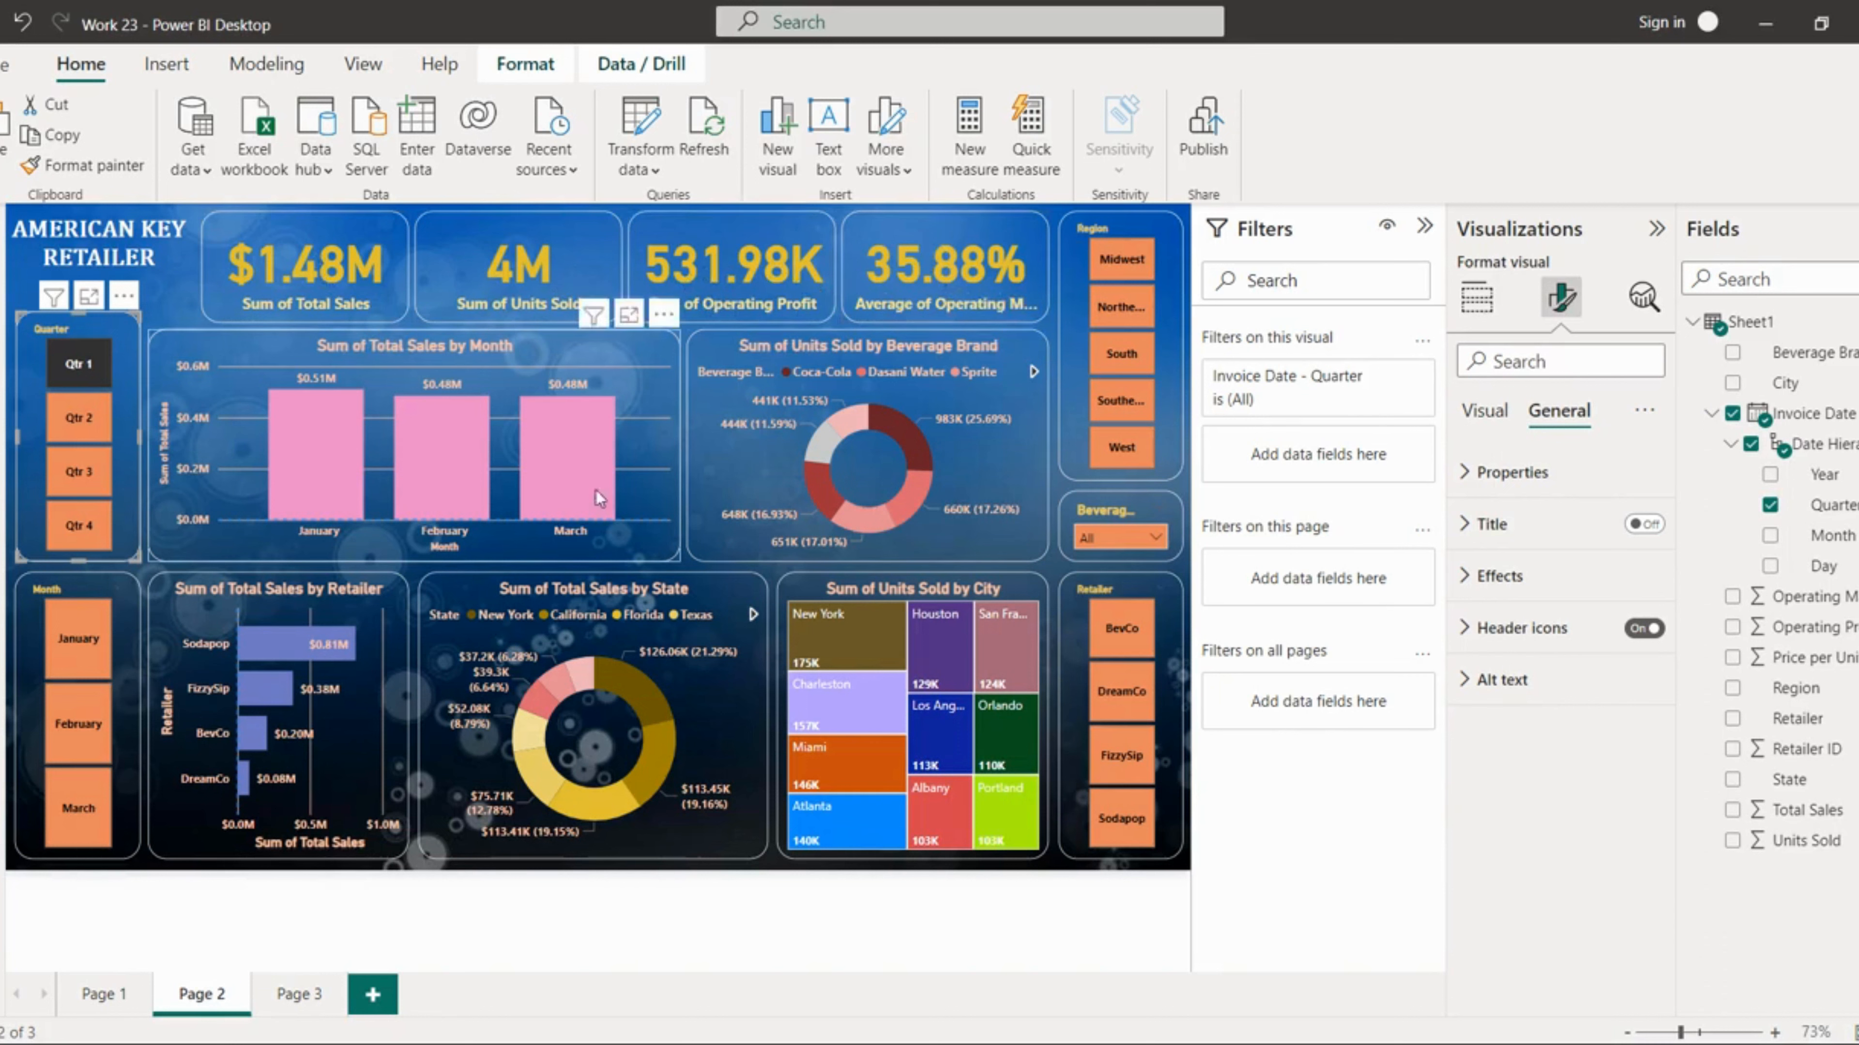
ctrl+click(80, 522)
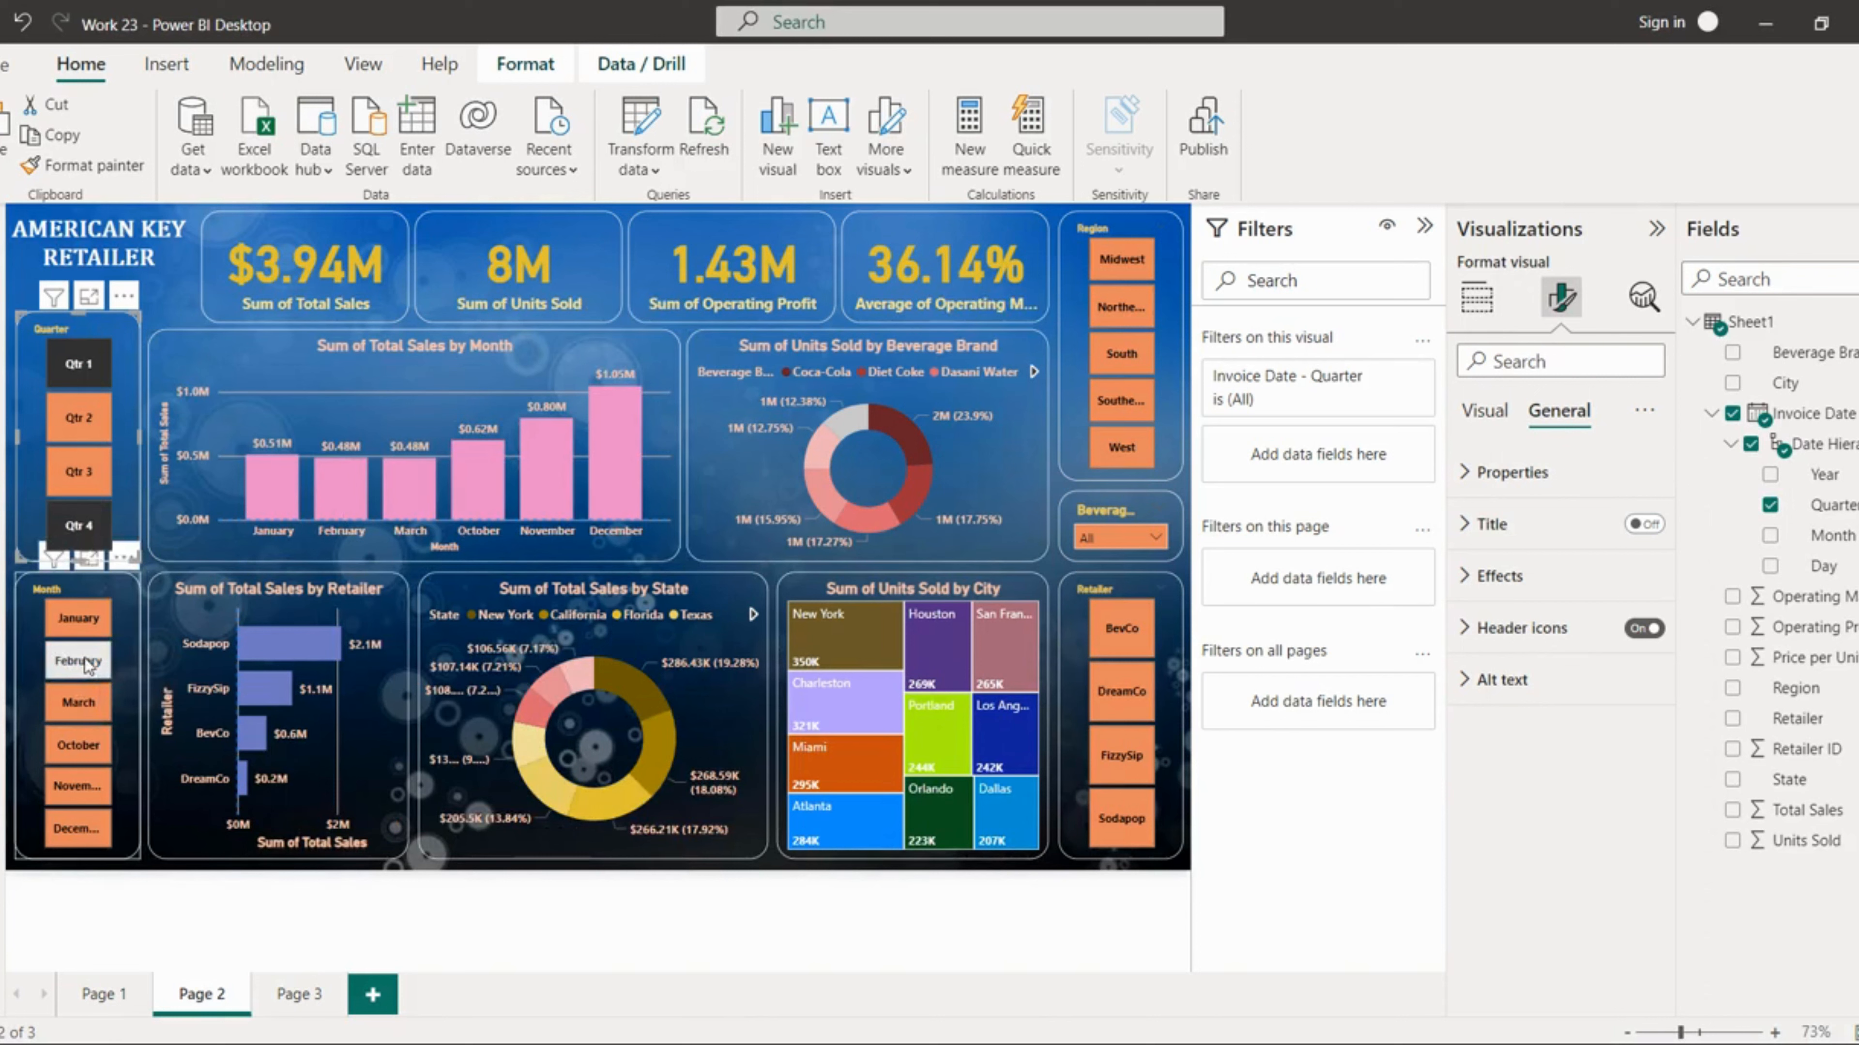
click(97, 793)
ctrl+click(82, 789)
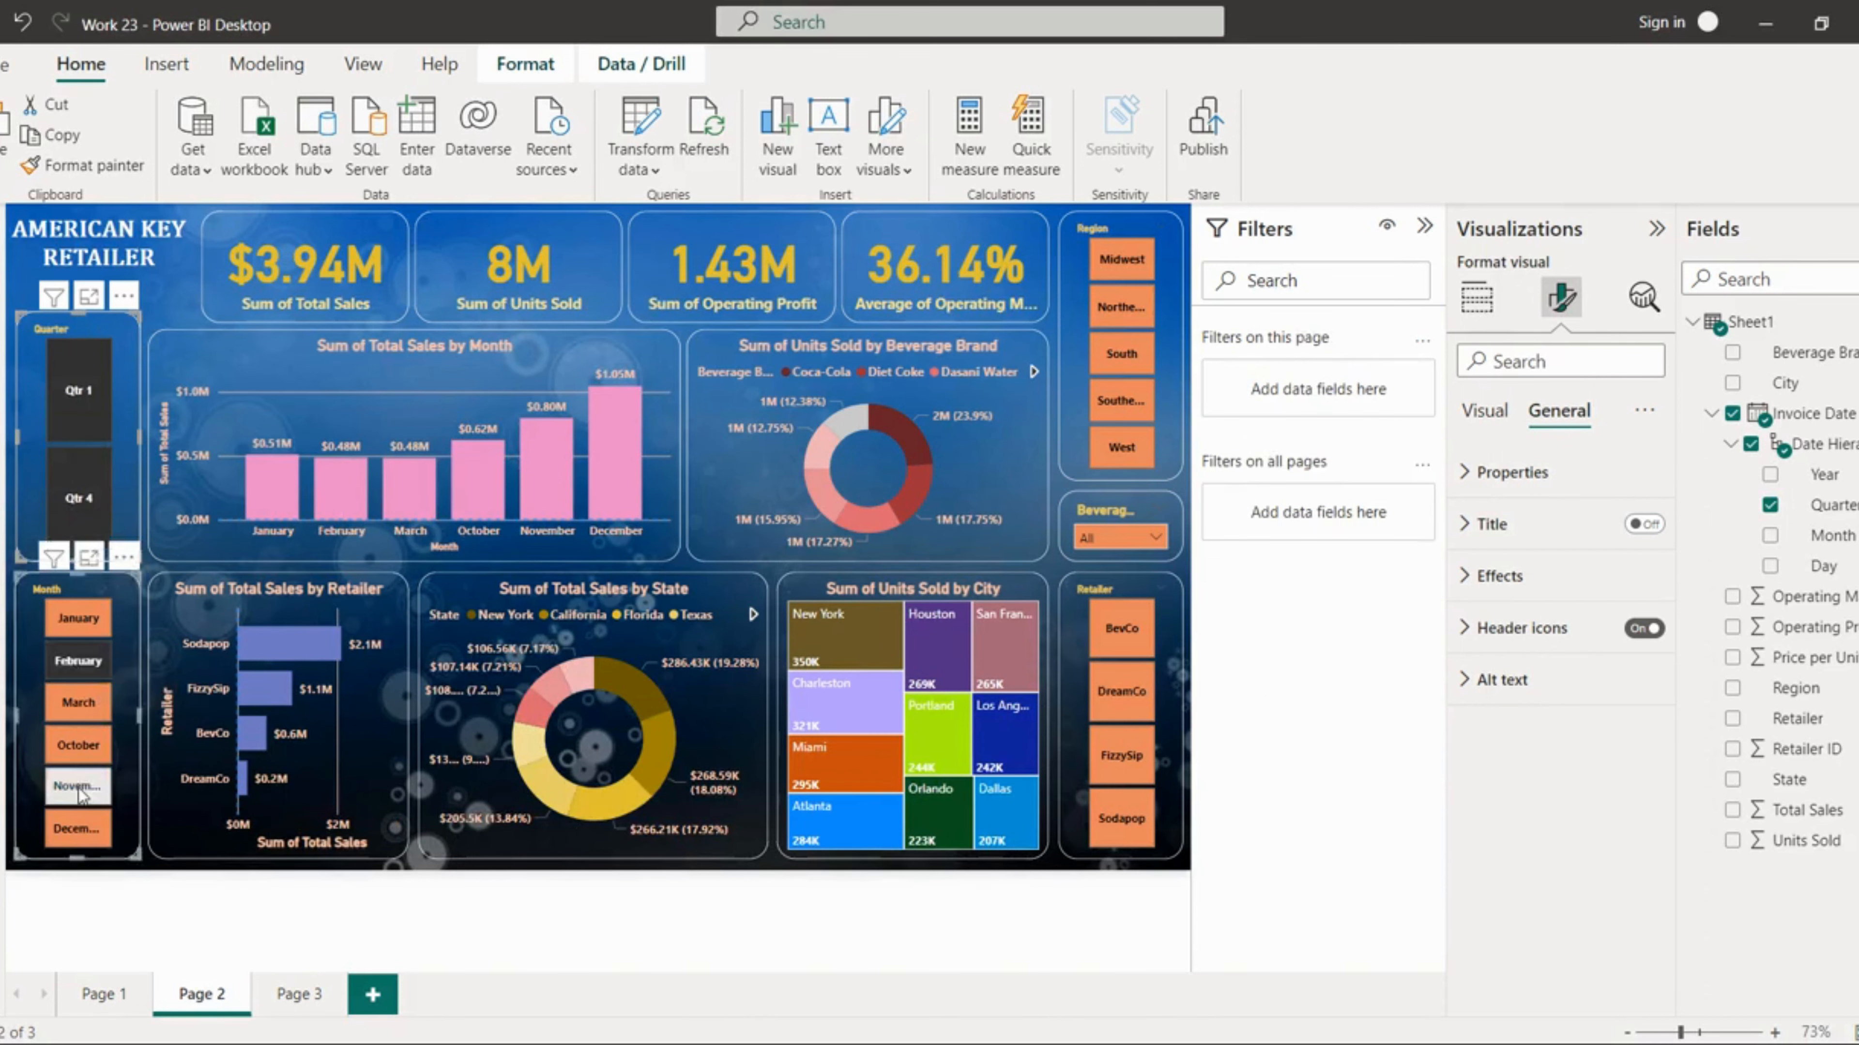
ctrl+click(89, 827)
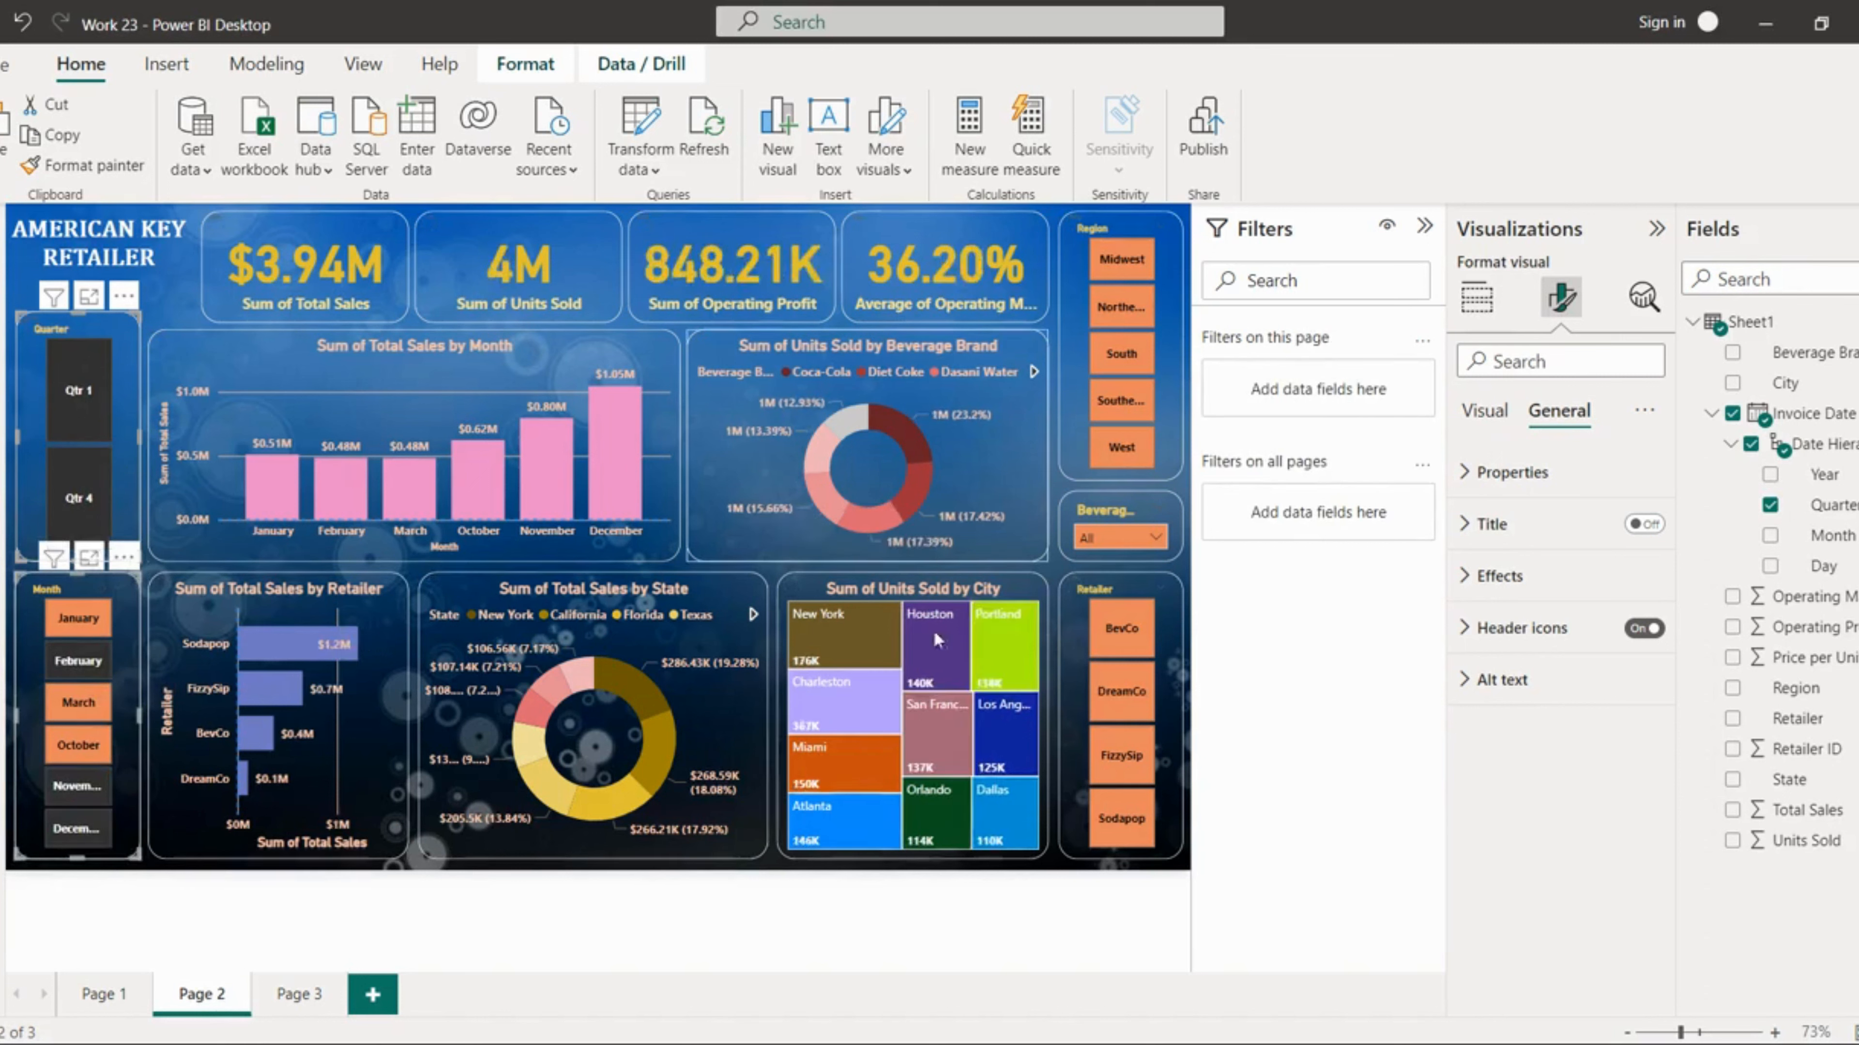
Step: Open the beverage brand slicer and select Diet Coke, Fanta and Powerade to test the filtering
click(1162, 536)
click(1127, 618)
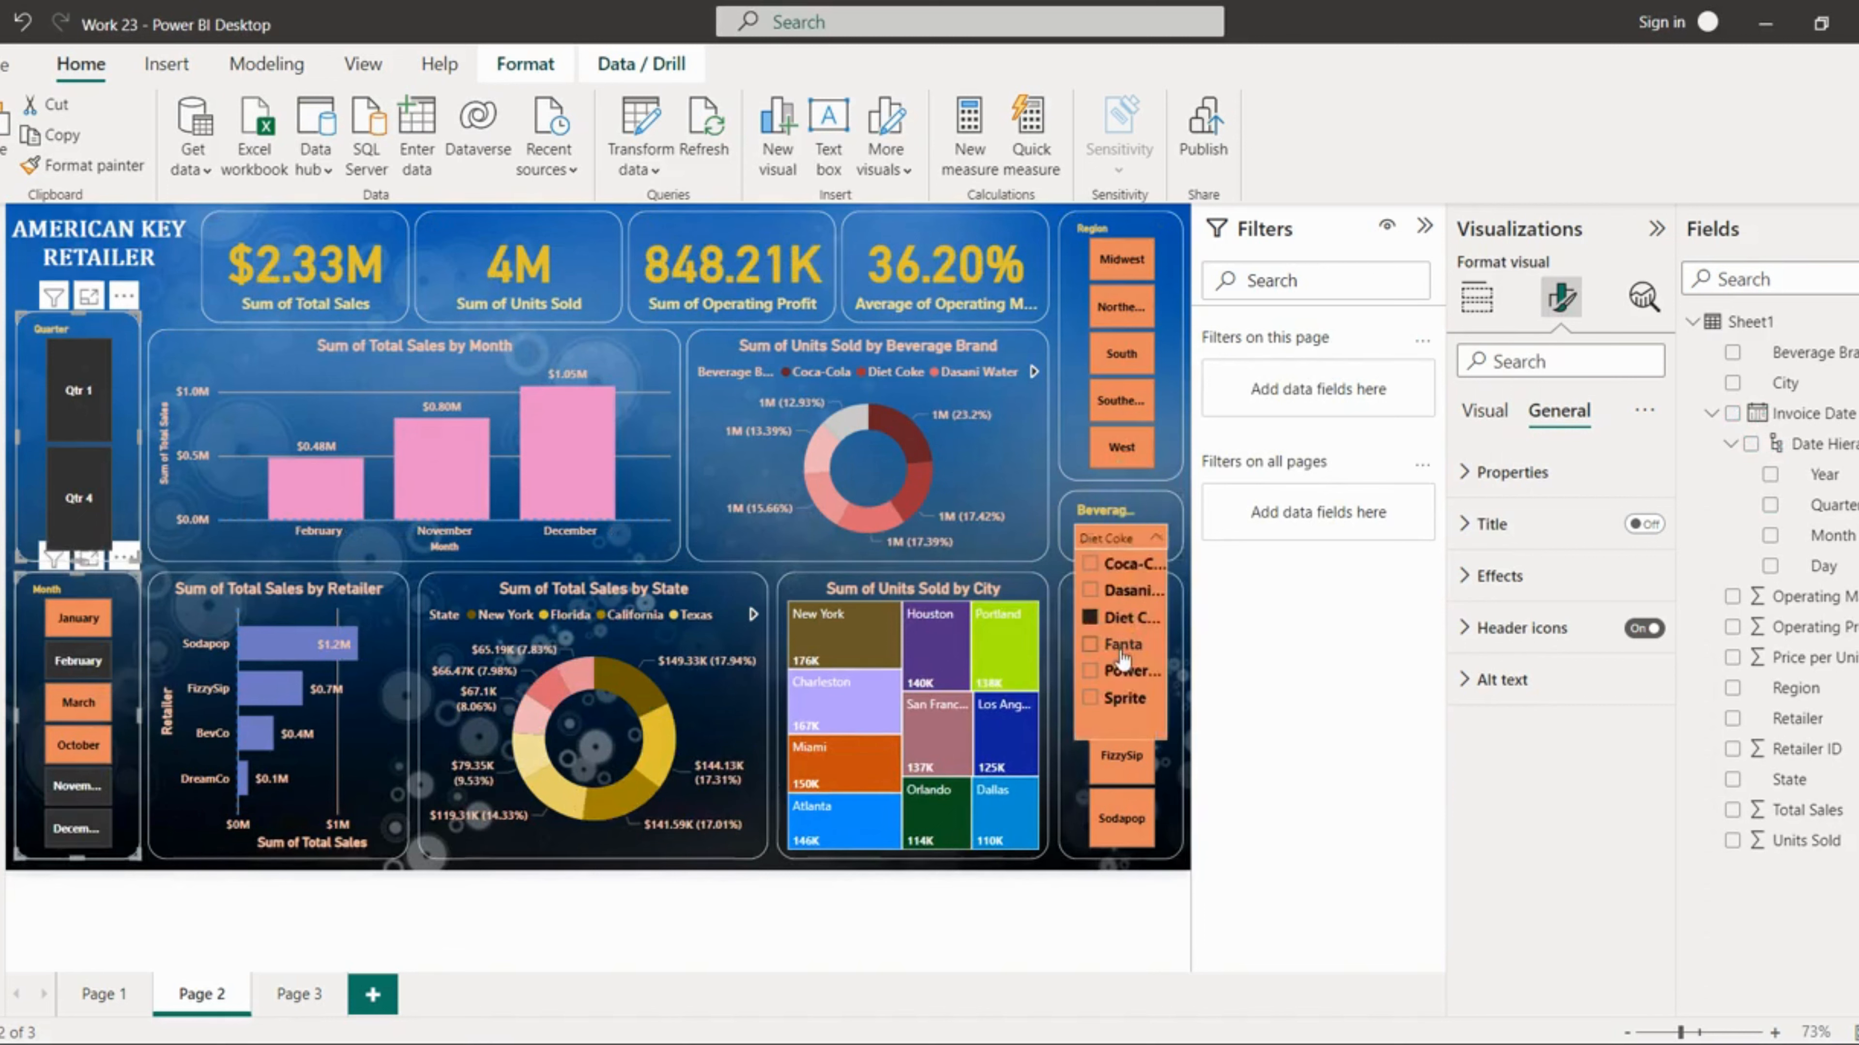
click(1124, 645)
click(1127, 670)
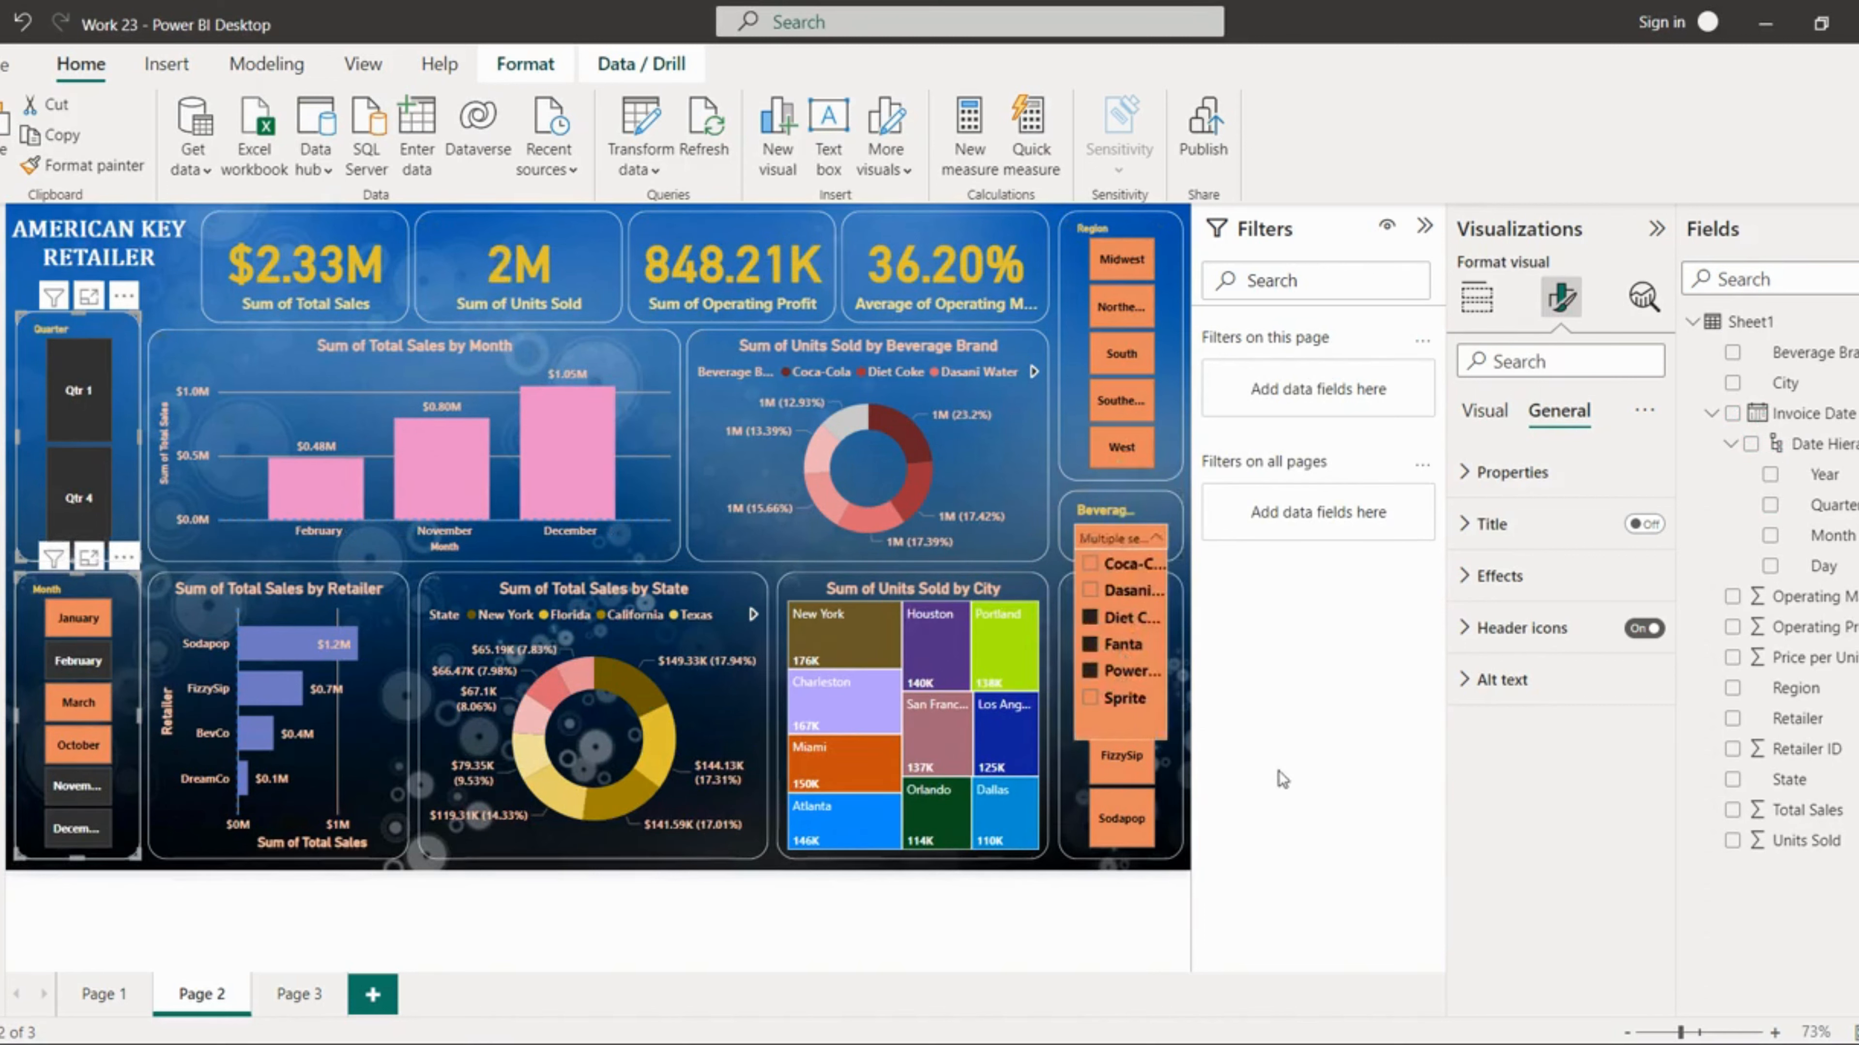
Step: Test the Retailer slicer by selecting several retailers, then select the South region
click(1050, 582)
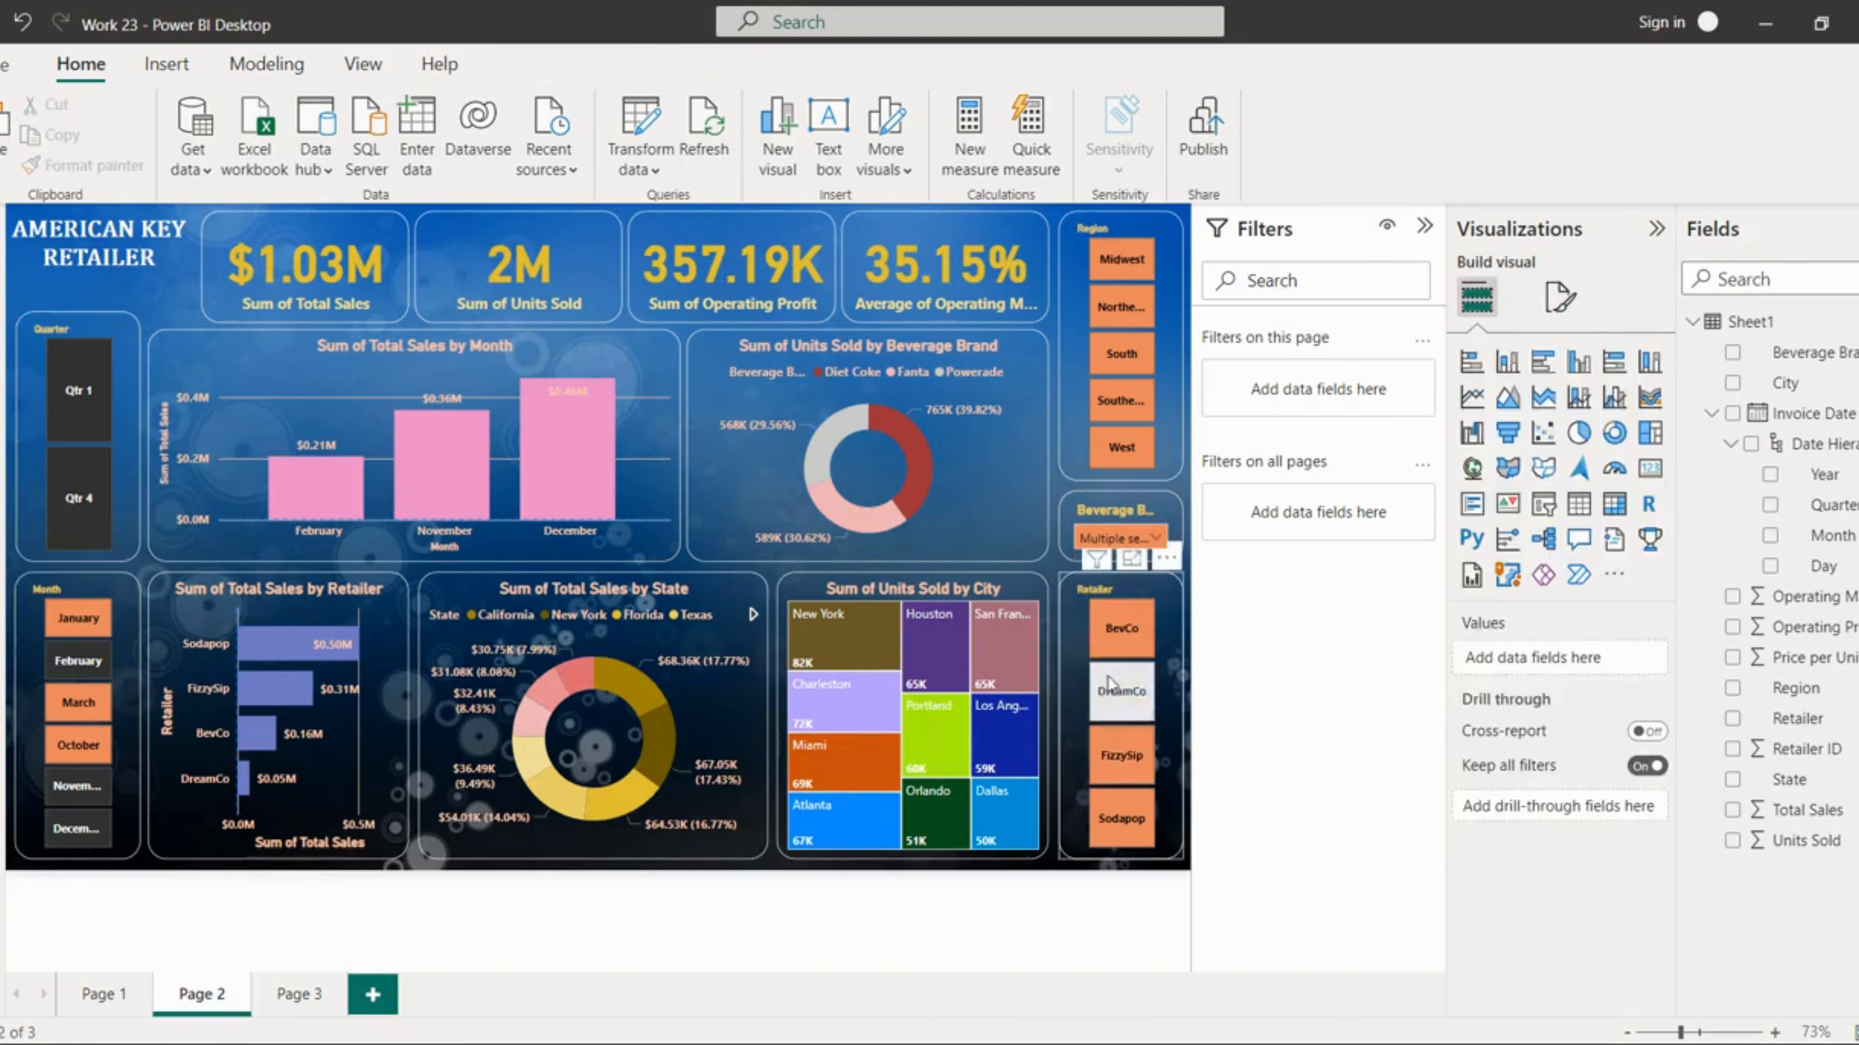
click(1113, 696)
ctrl+click(1119, 757)
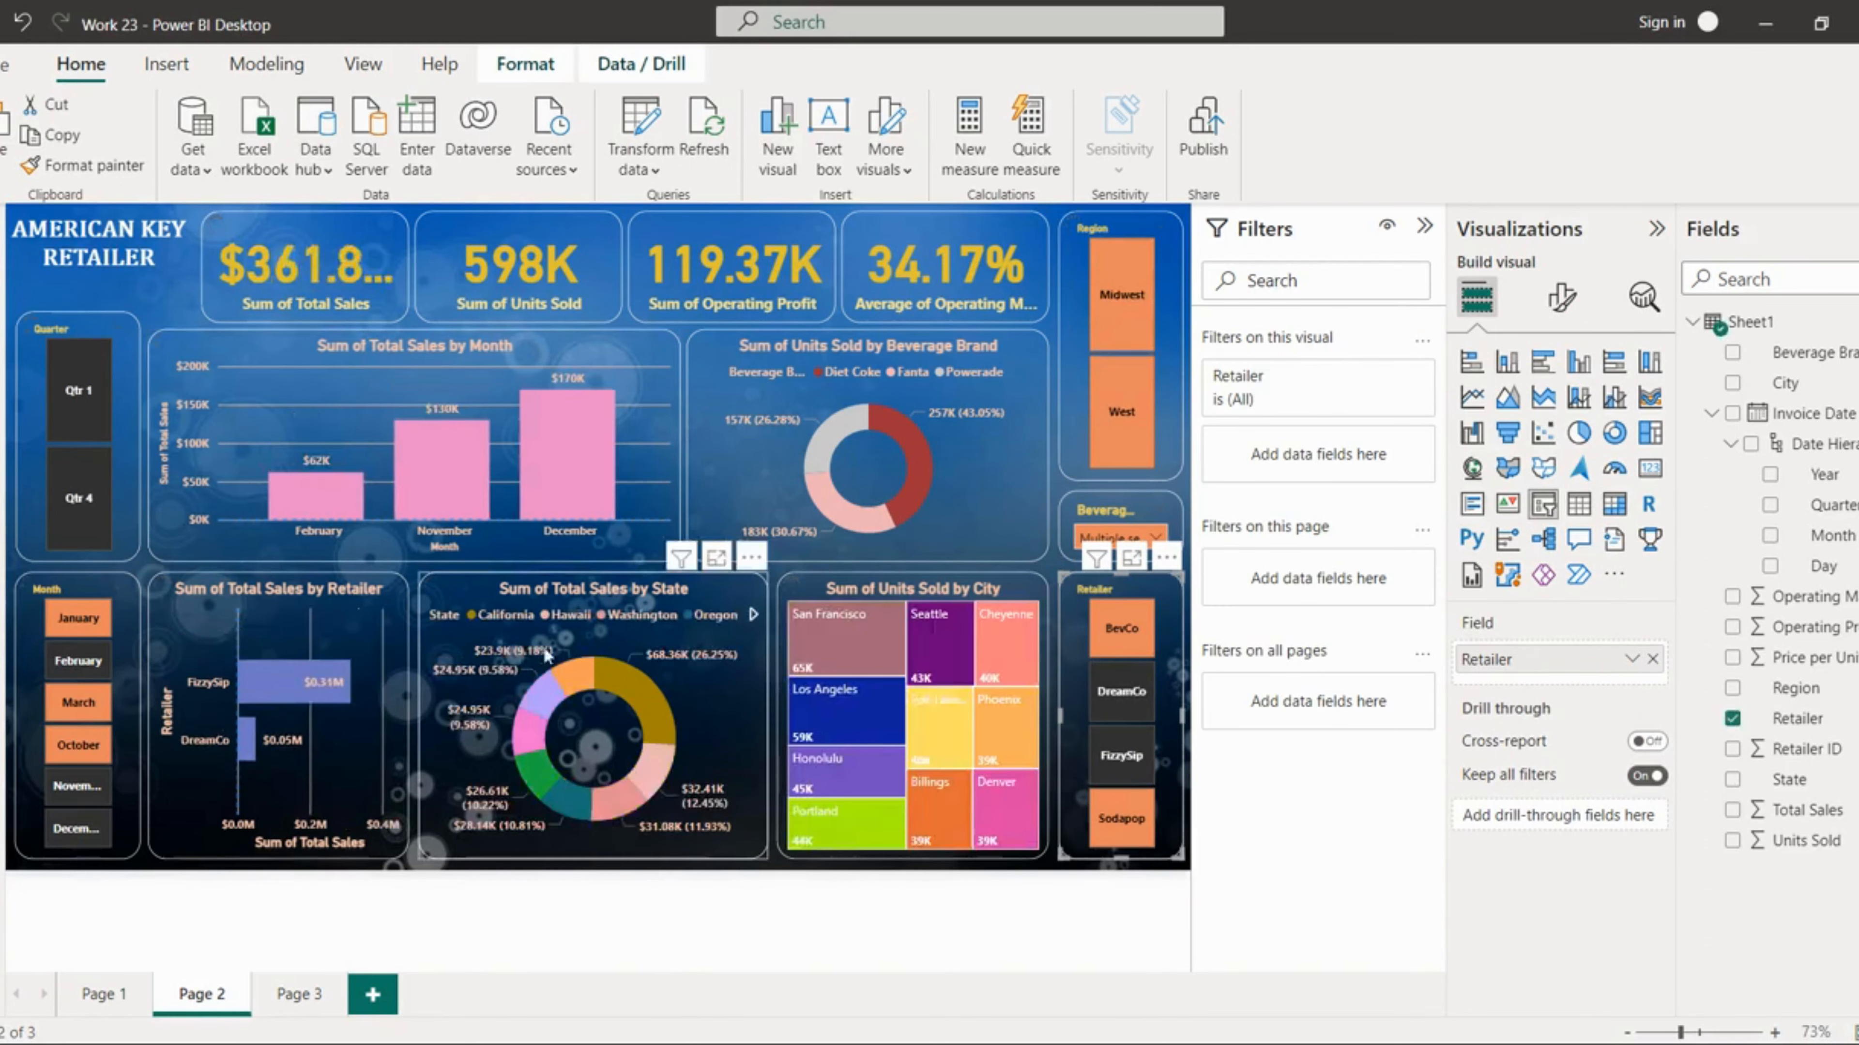
ctrl+click(1139, 814)
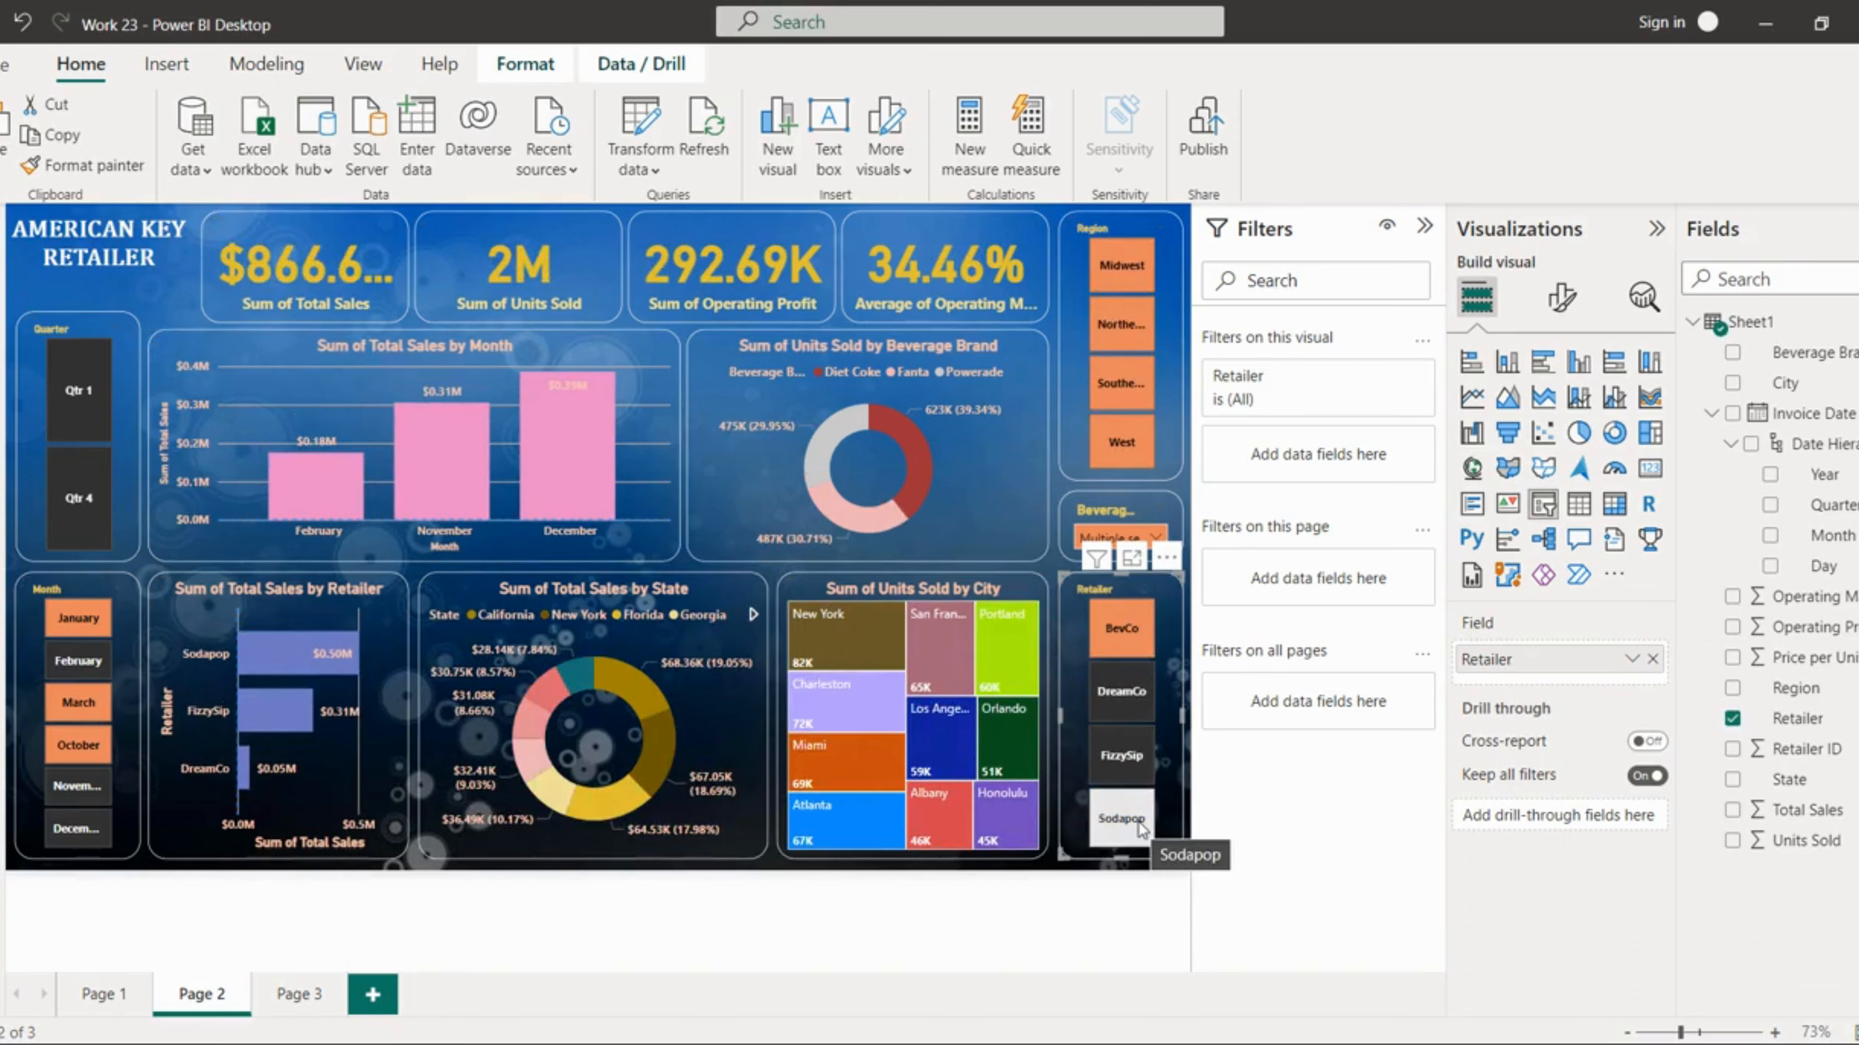
ctrl+click(1138, 822)
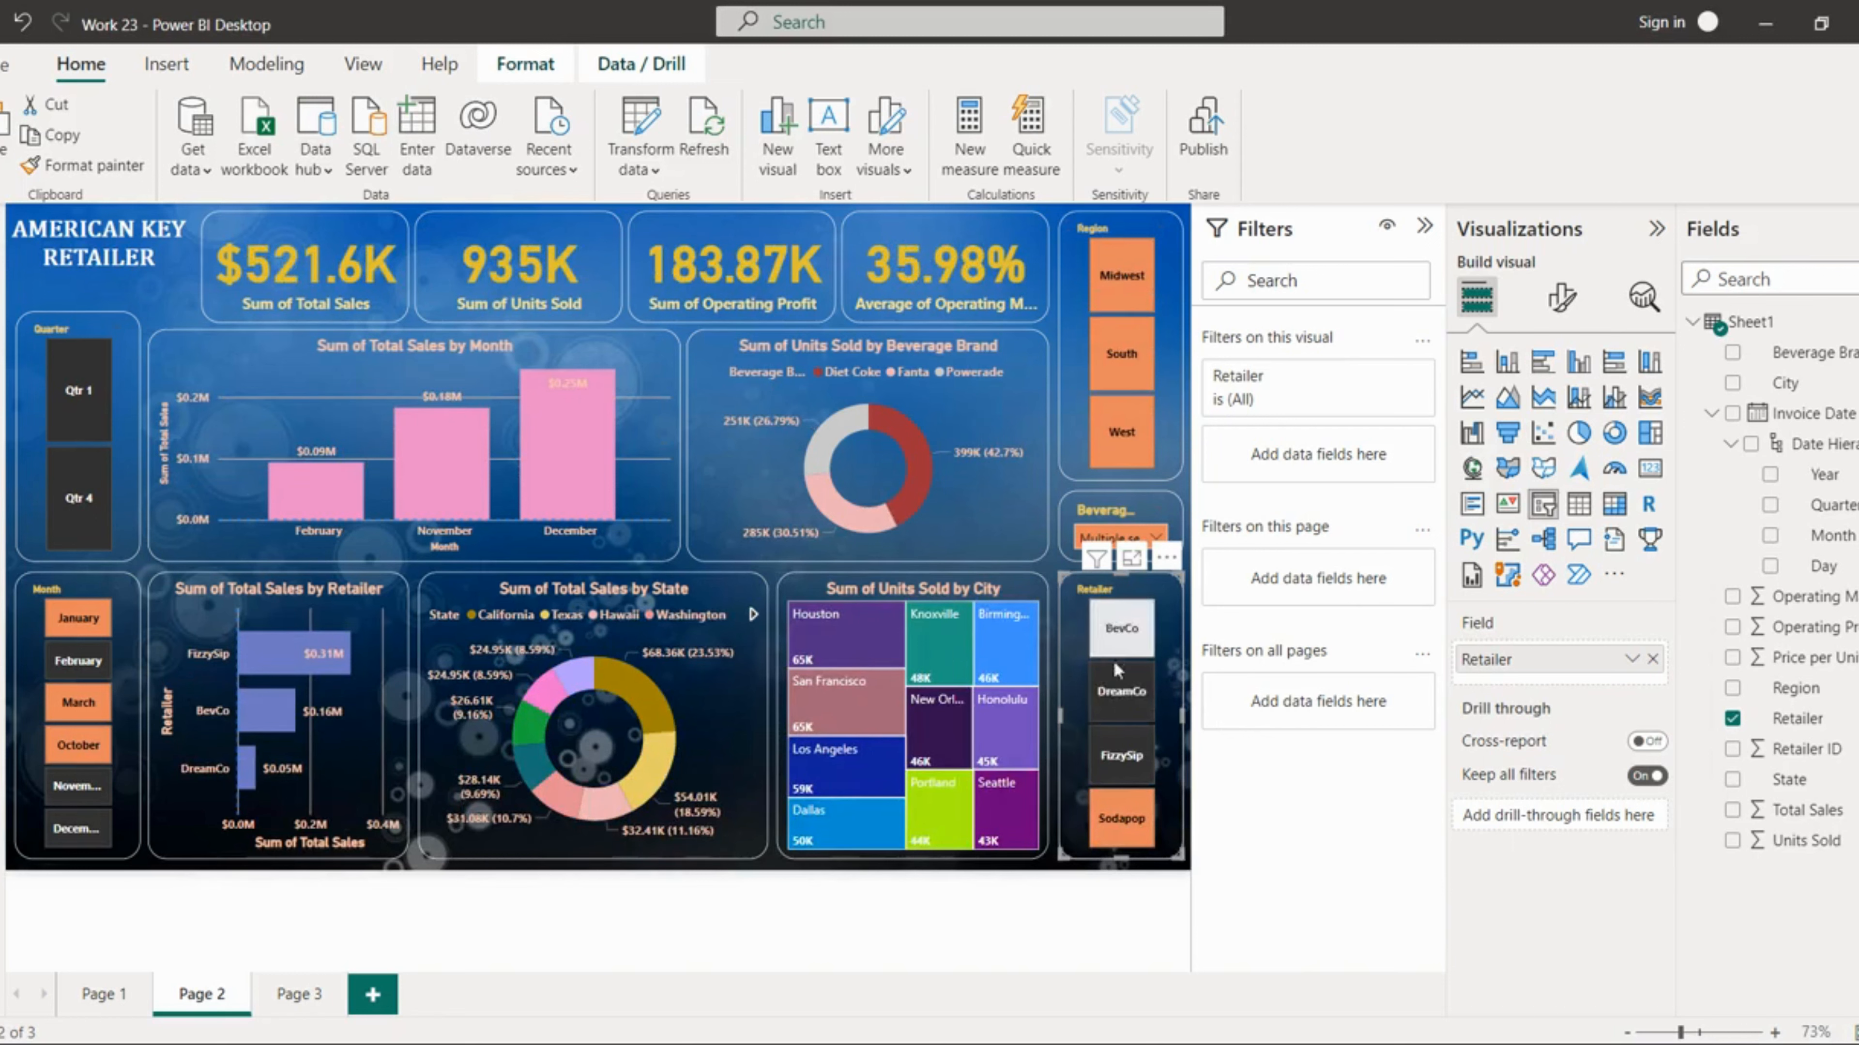
click(1117, 378)
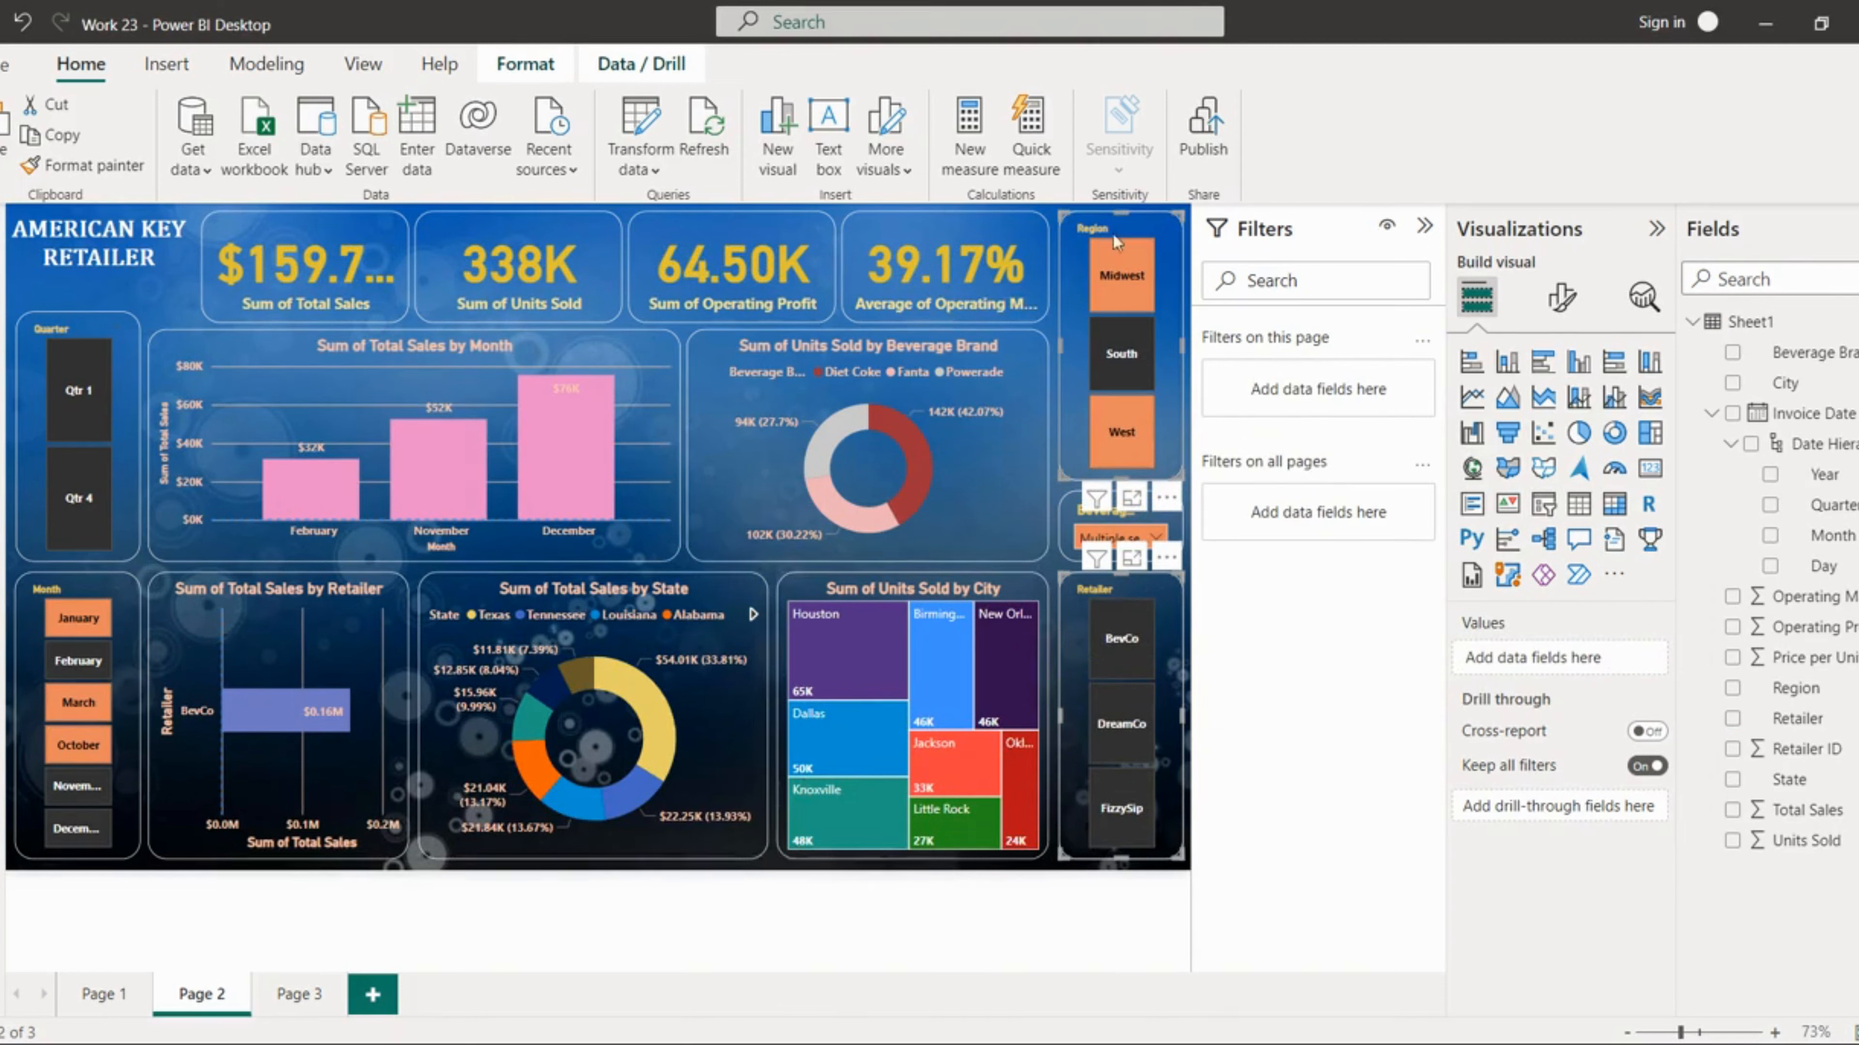
Step: Clear the selections on the Region, Retailer, Beverage, Month and Quarter slicers to reset the dashboard
click(1143, 239)
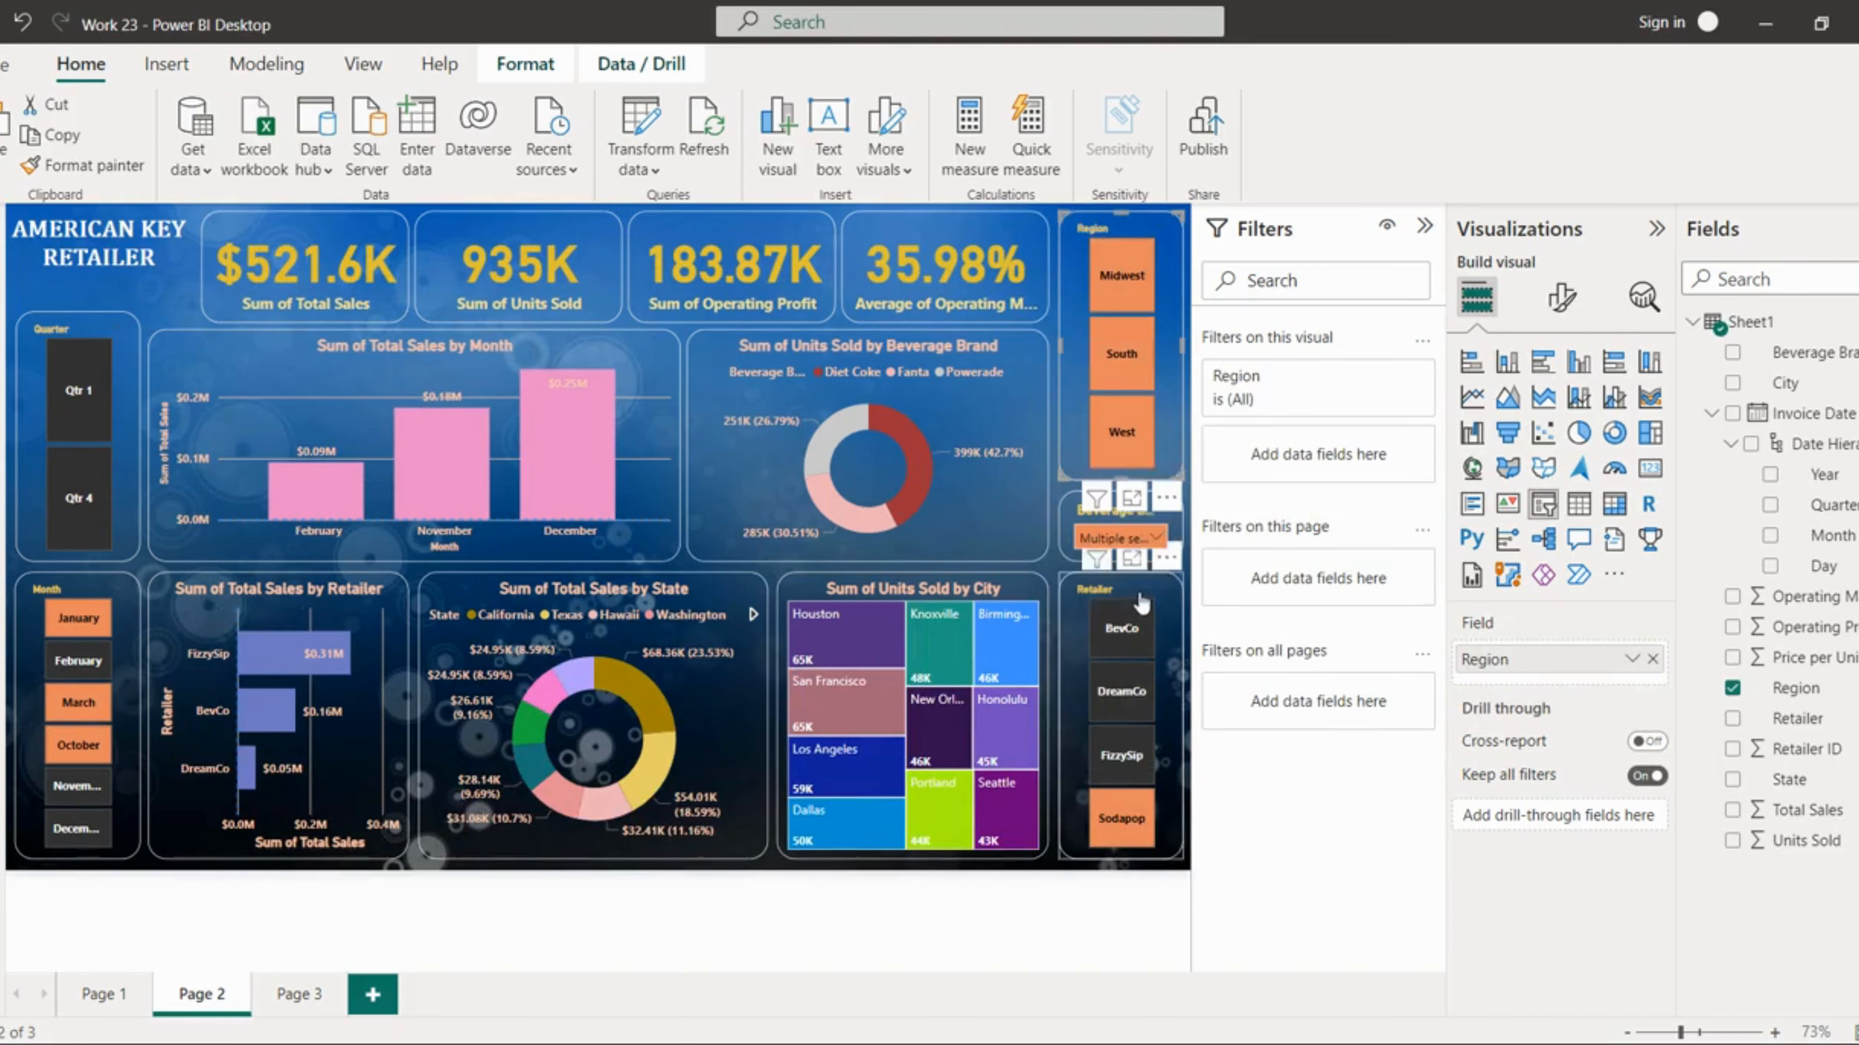
click(1142, 602)
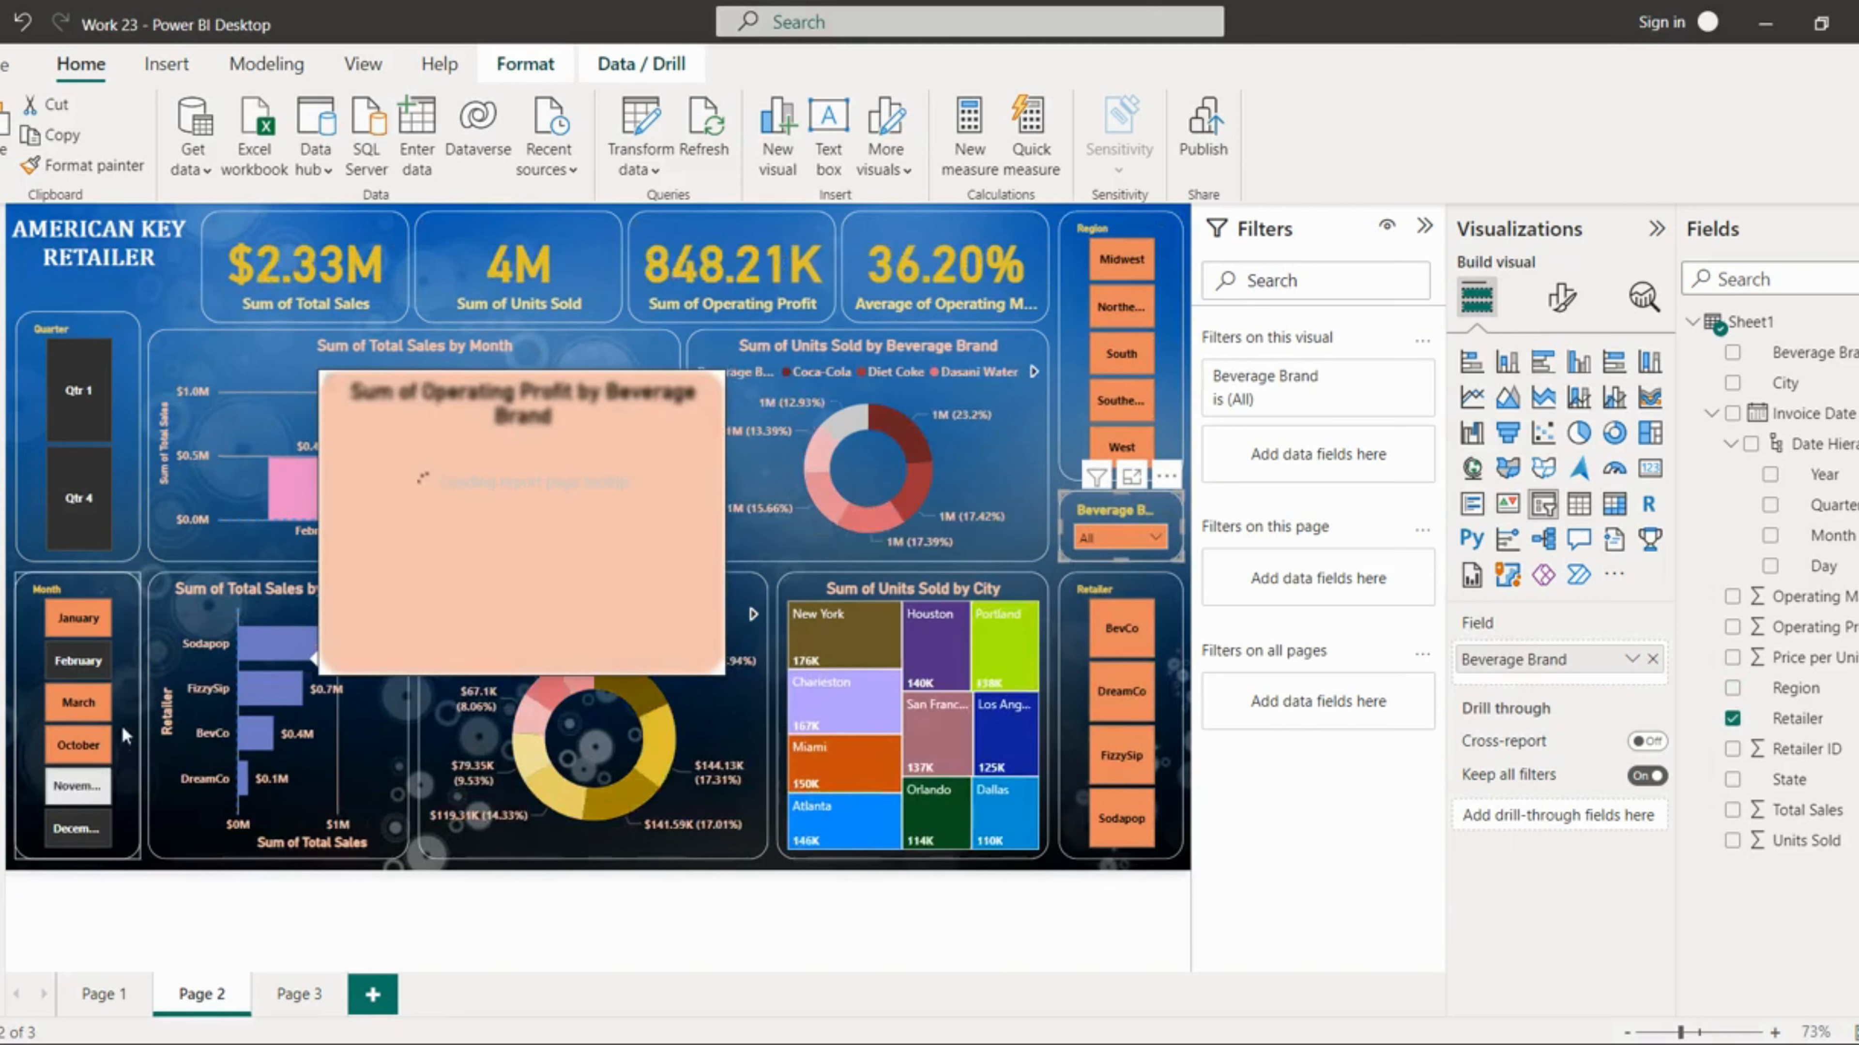
click(105, 597)
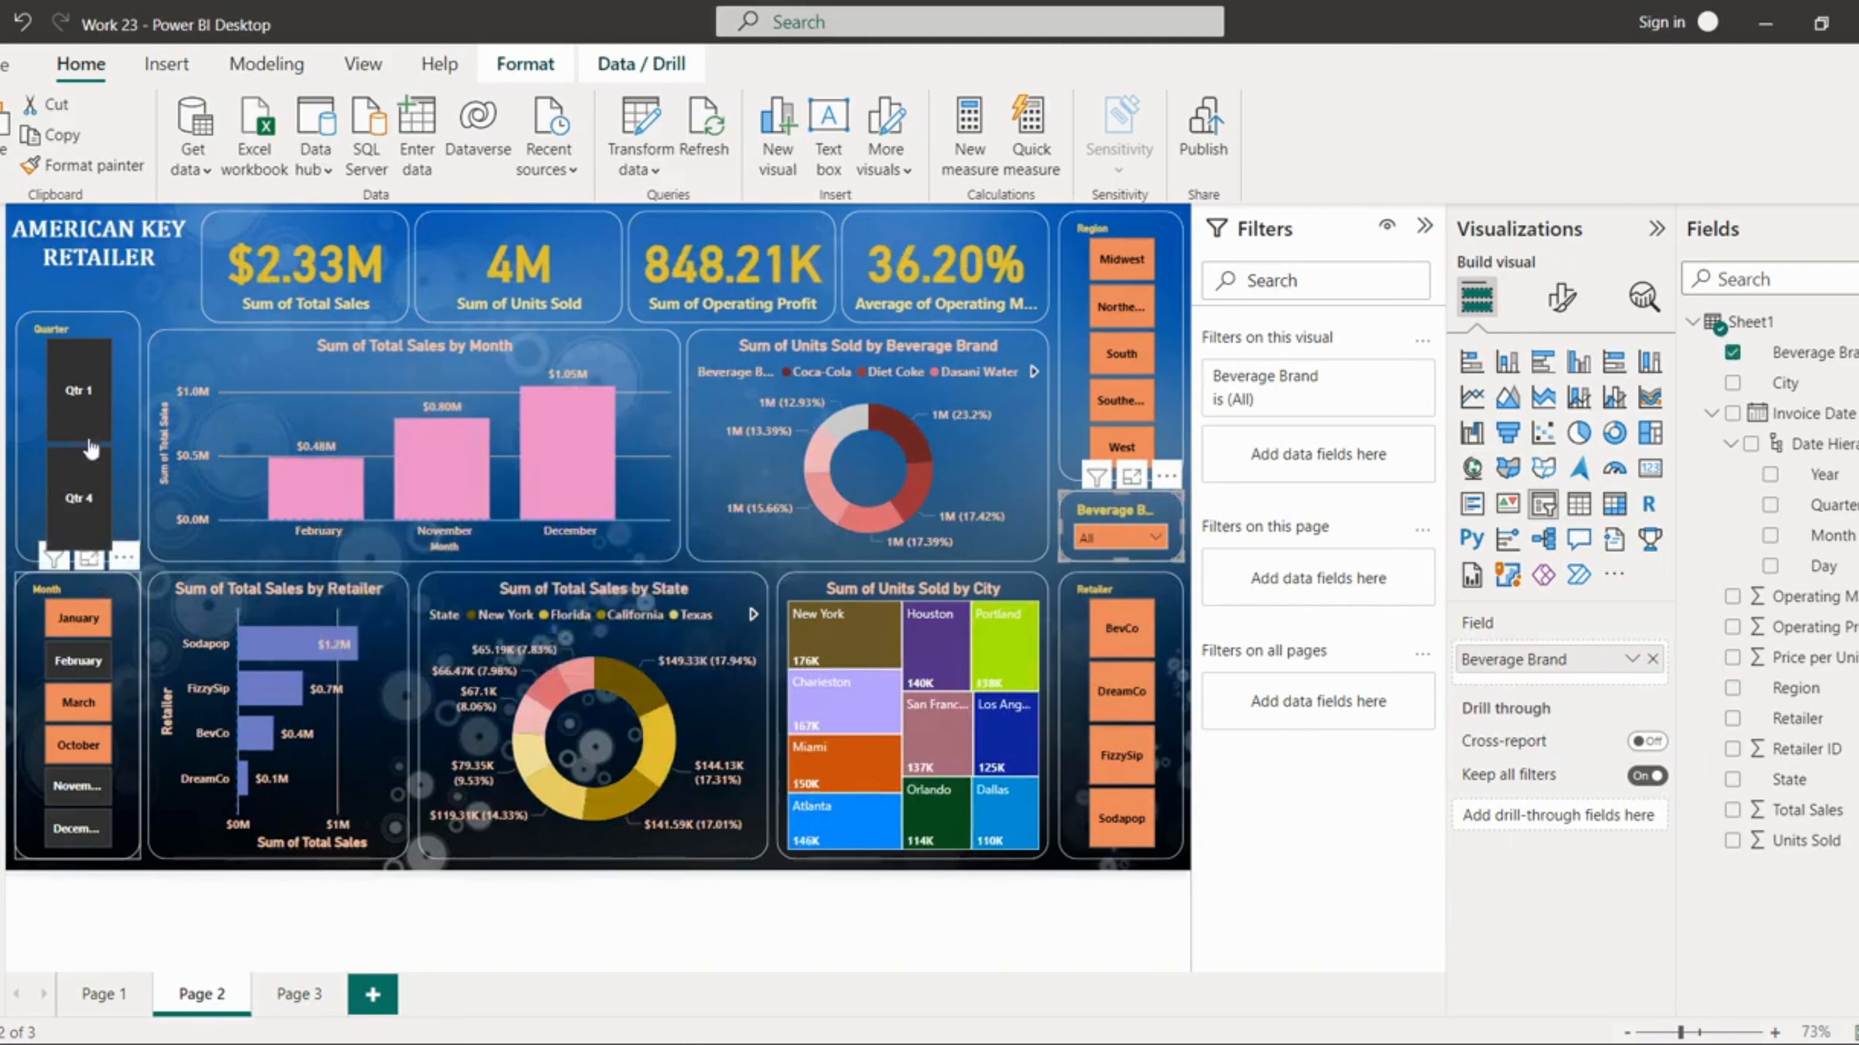
click(104, 329)
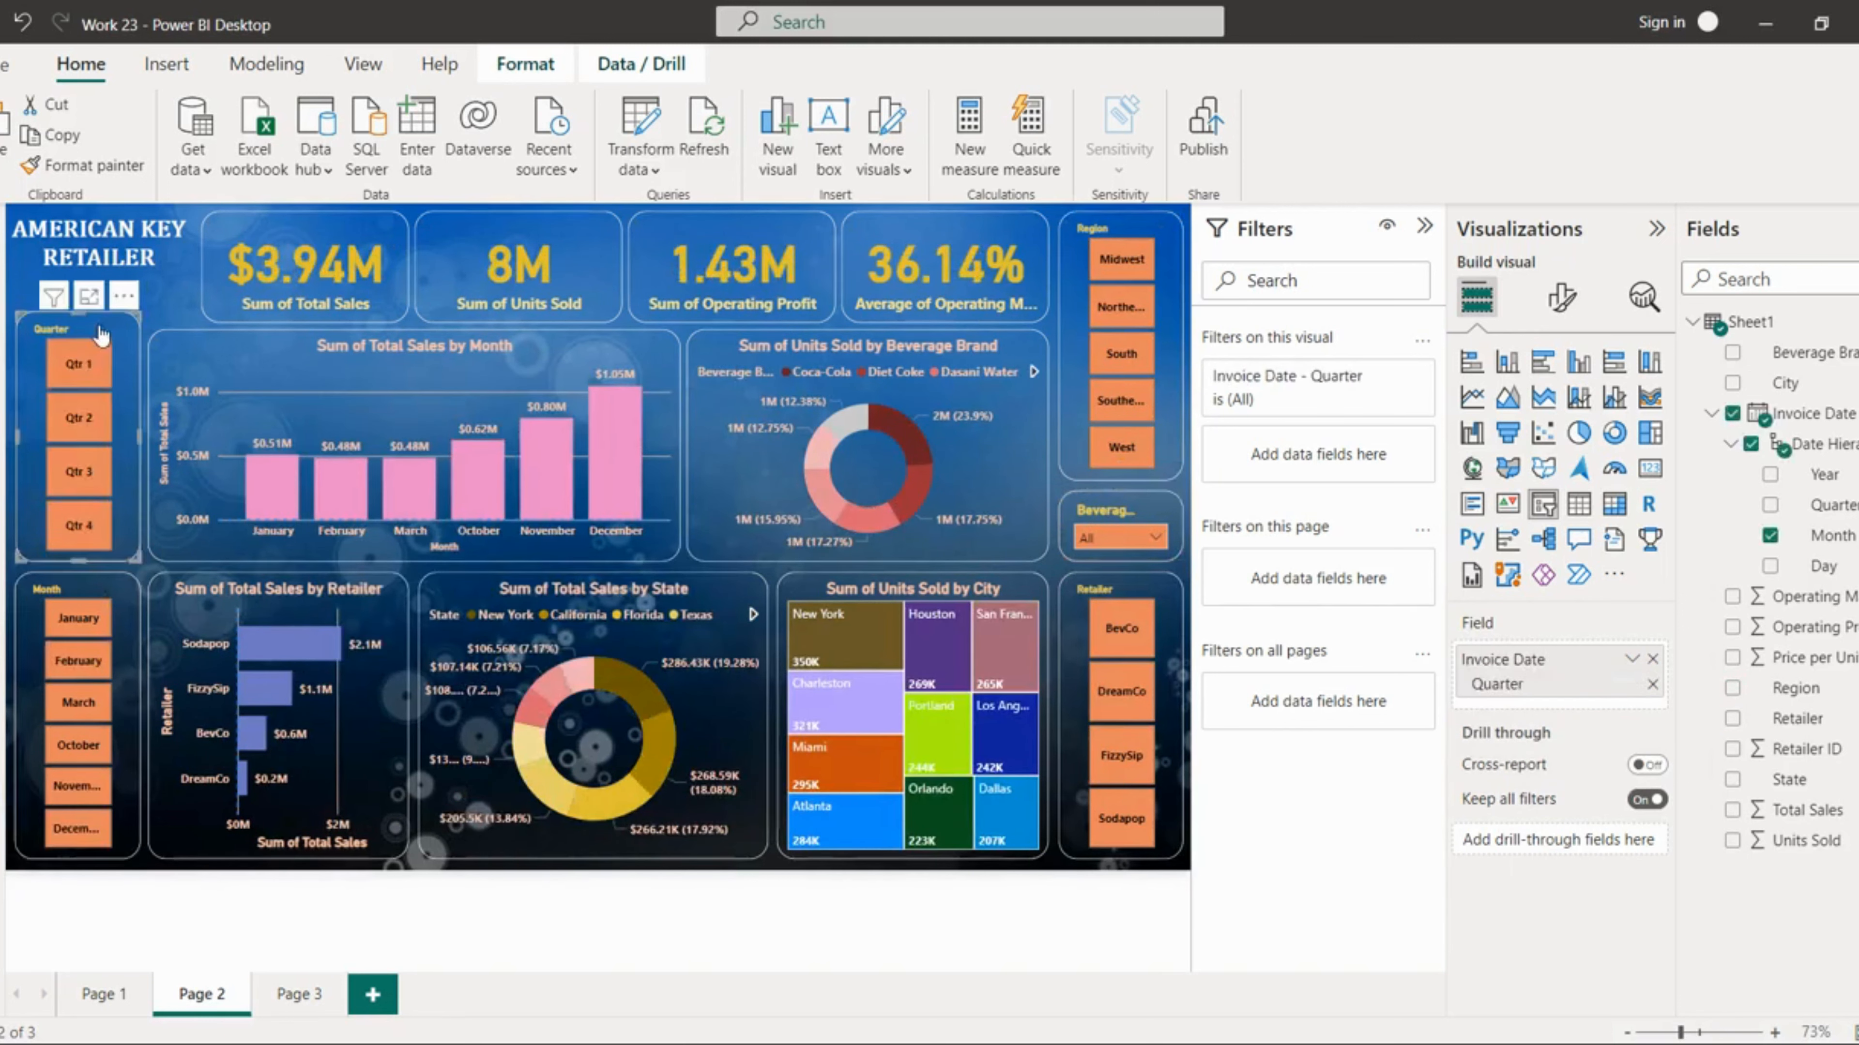
click(165, 314)
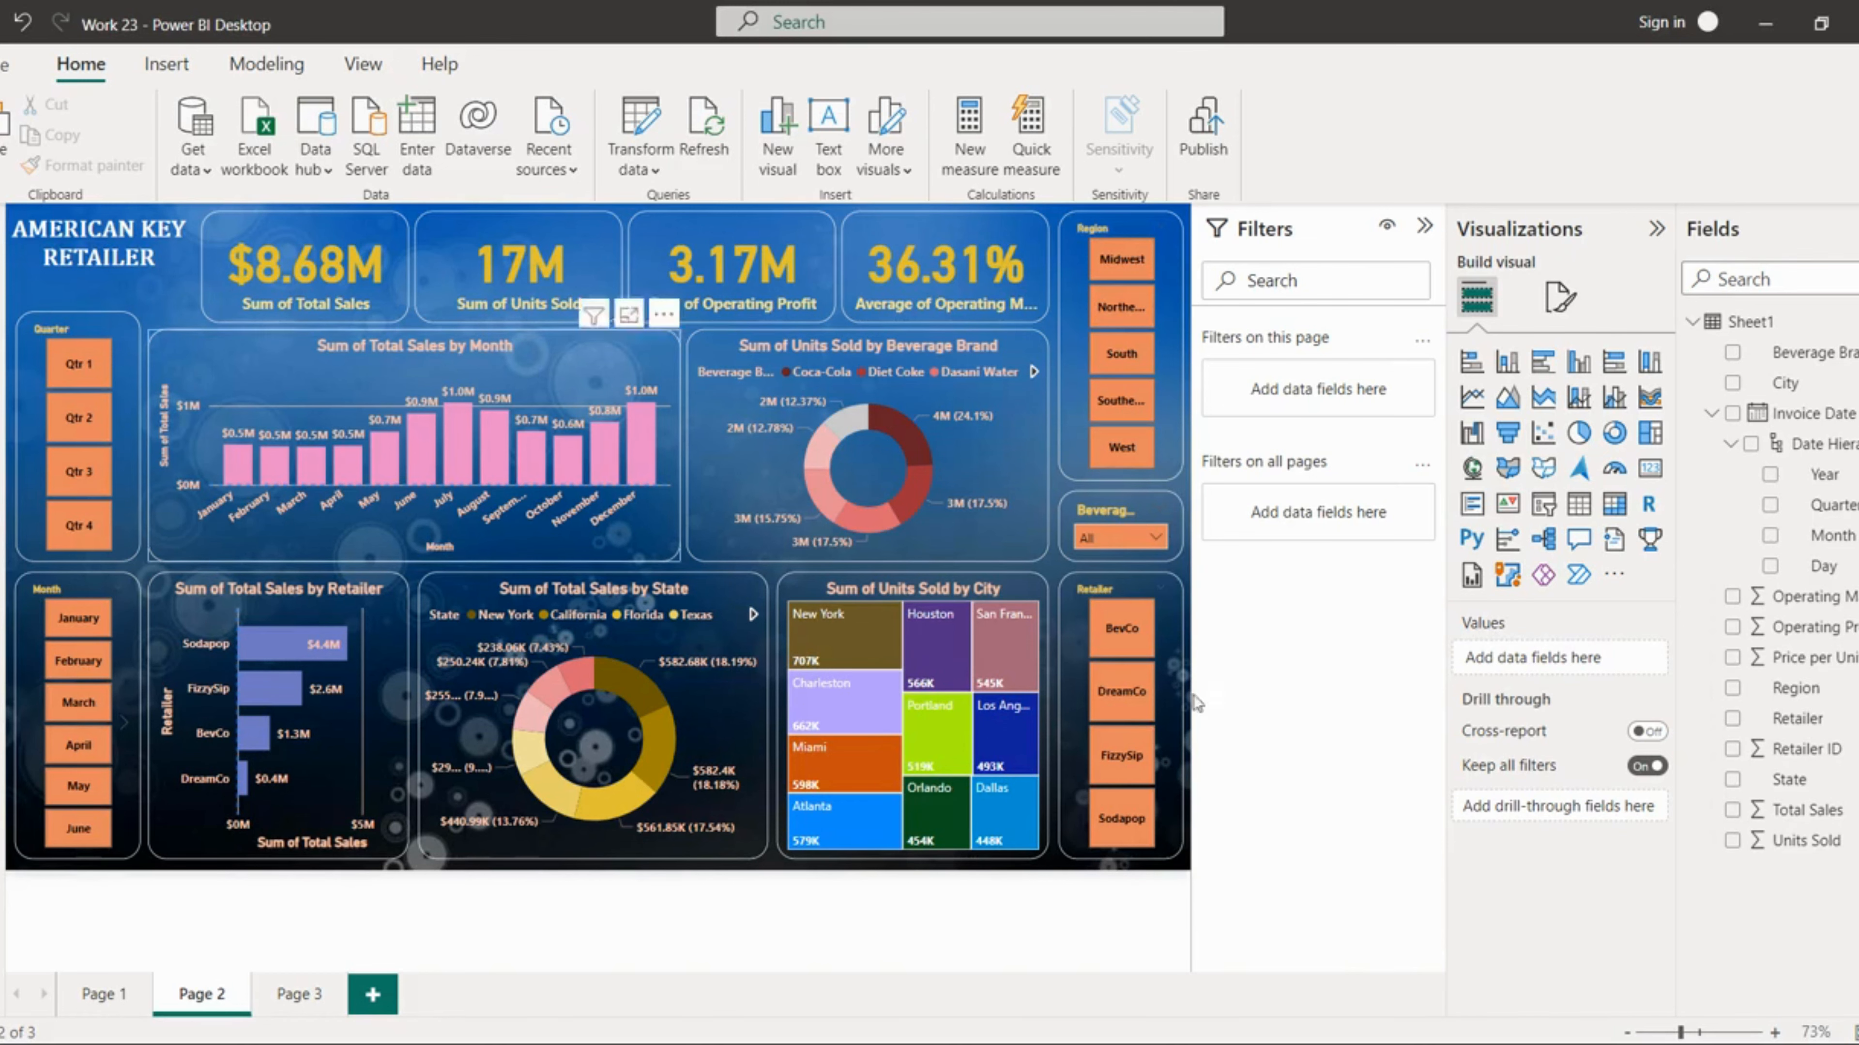
mouse_move(1581, 1026)
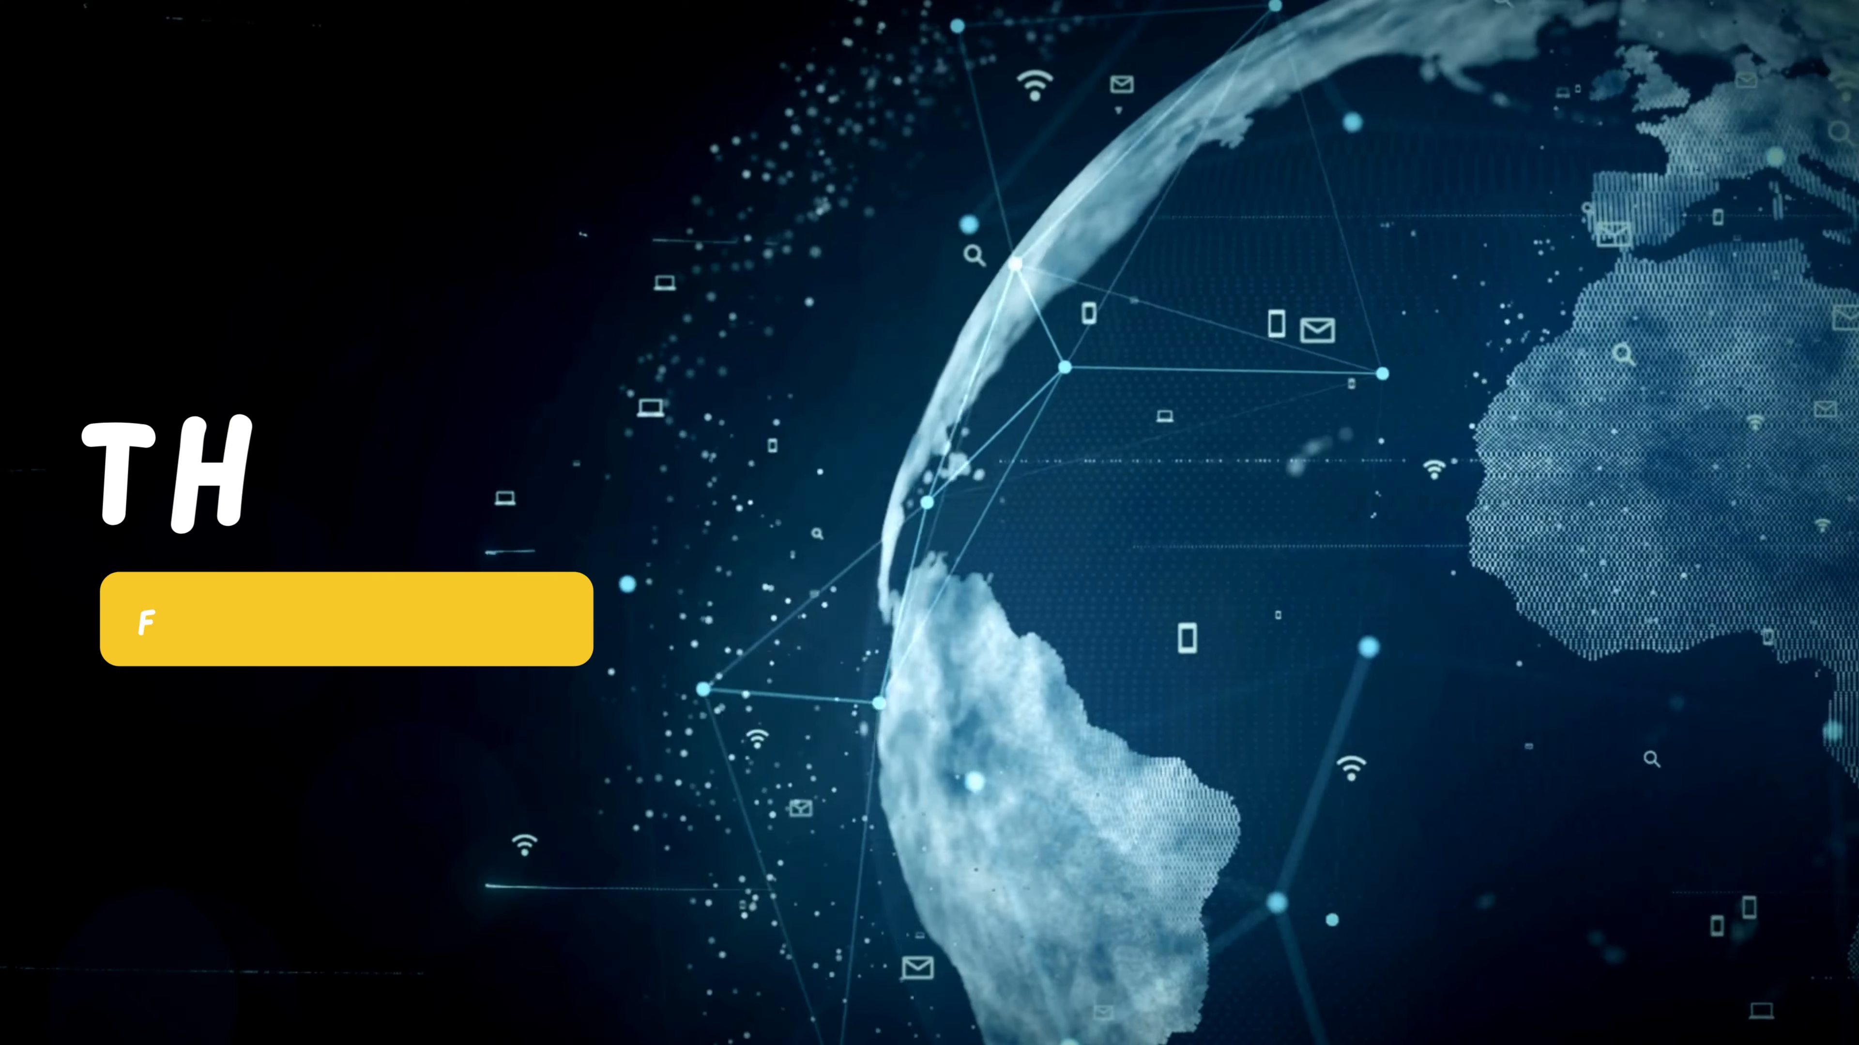